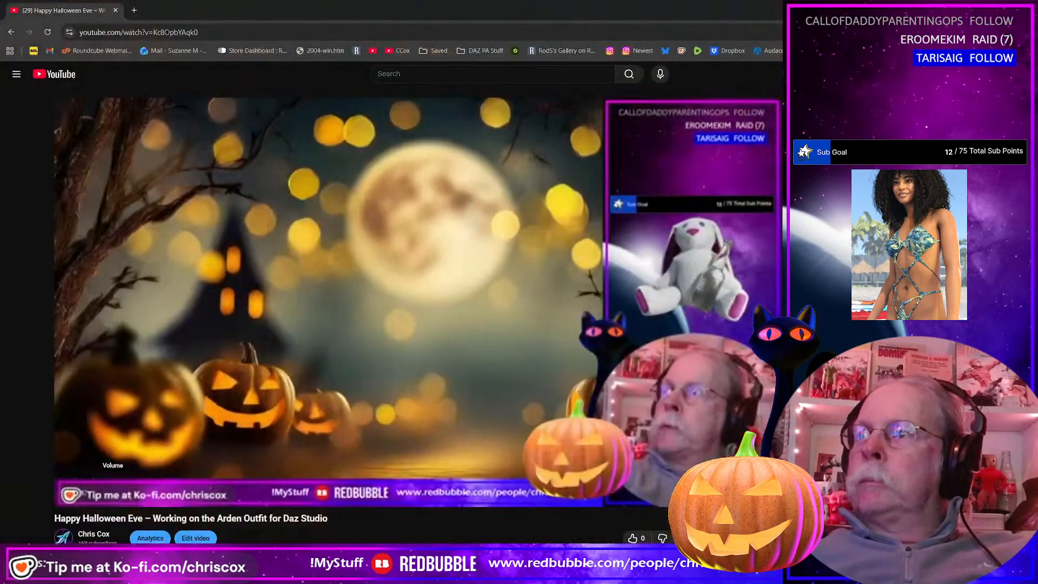
Mute the live video's playback and switch from the browser to Daz Studio
left_click(103, 489)
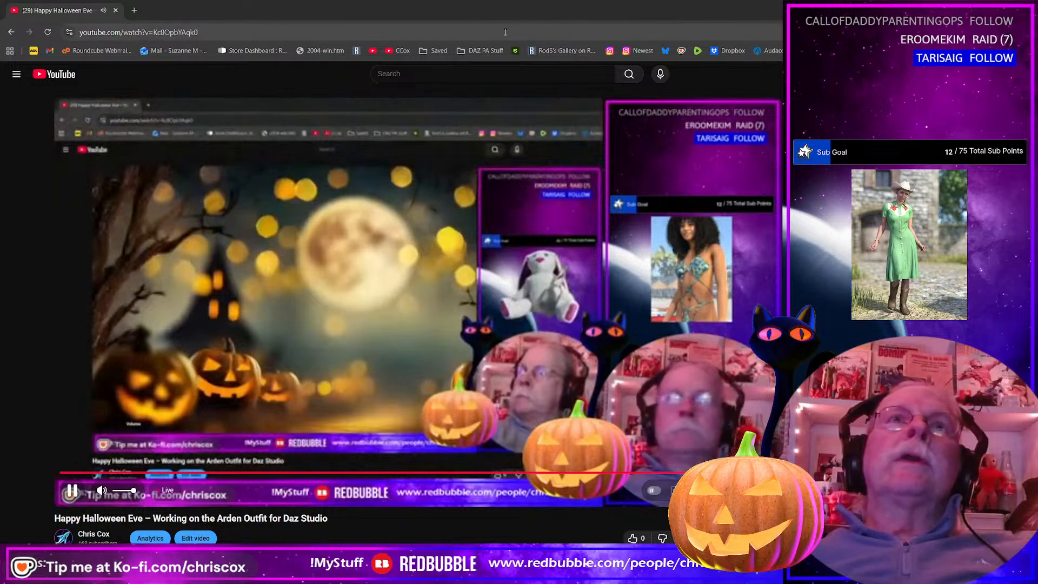
left_click(120, 491)
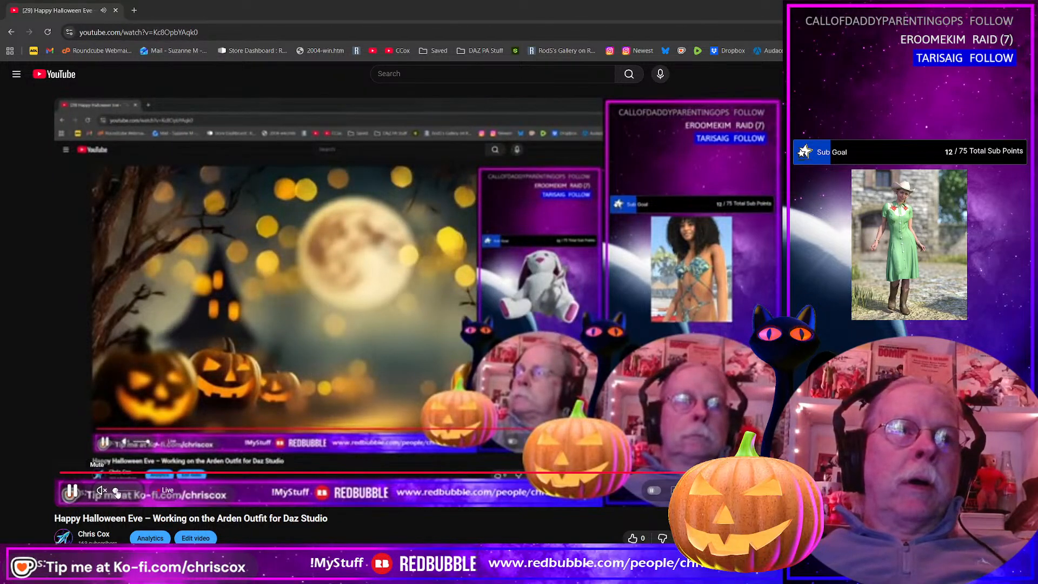
left_click(104, 490)
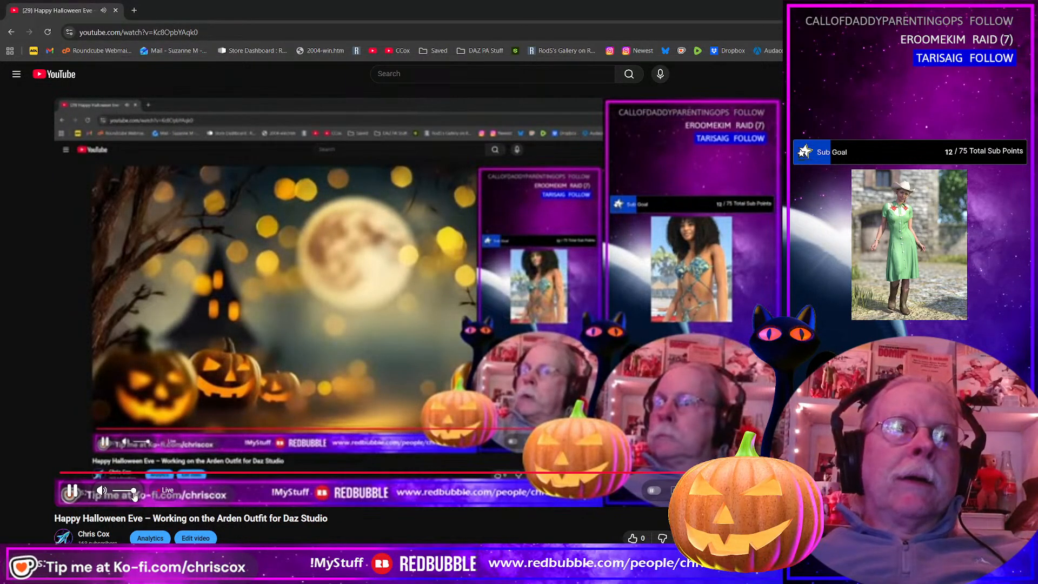
left_click(101, 490)
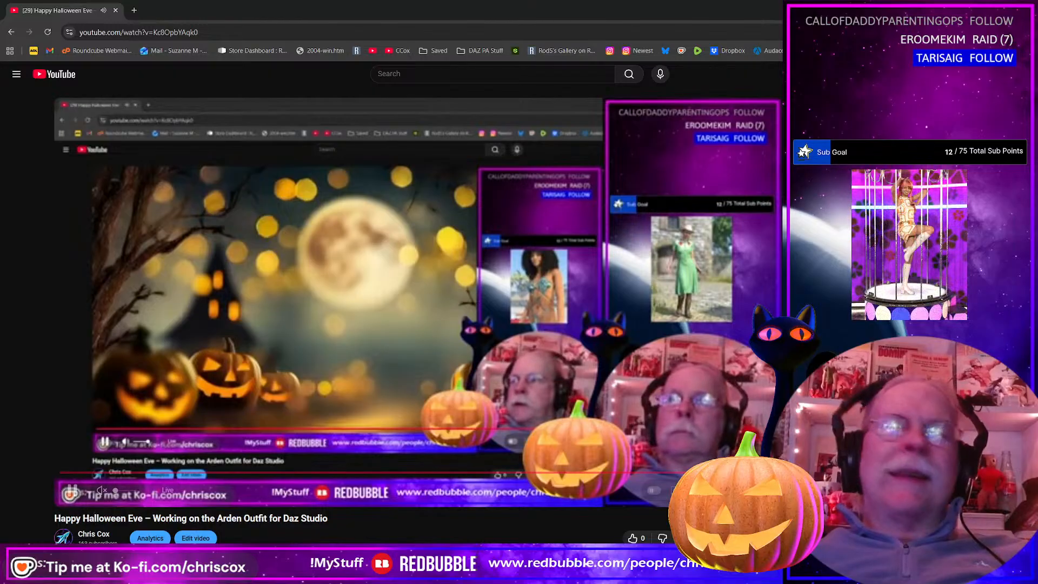
left_click(974, 8)
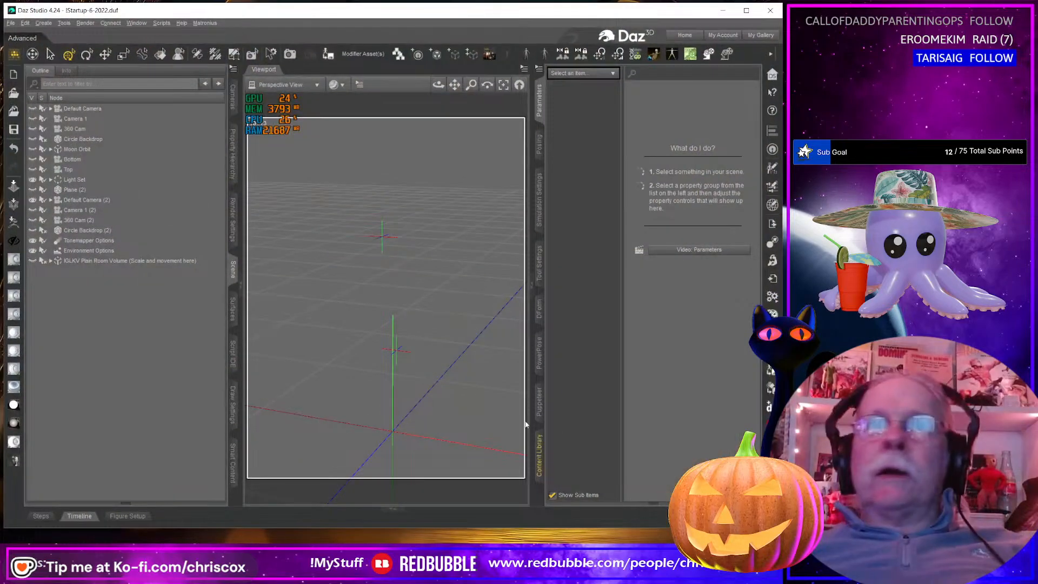
Load a Genesis 8 Female figure and add the Arden Outfit G8 Female Base to it
left_click(541, 454)
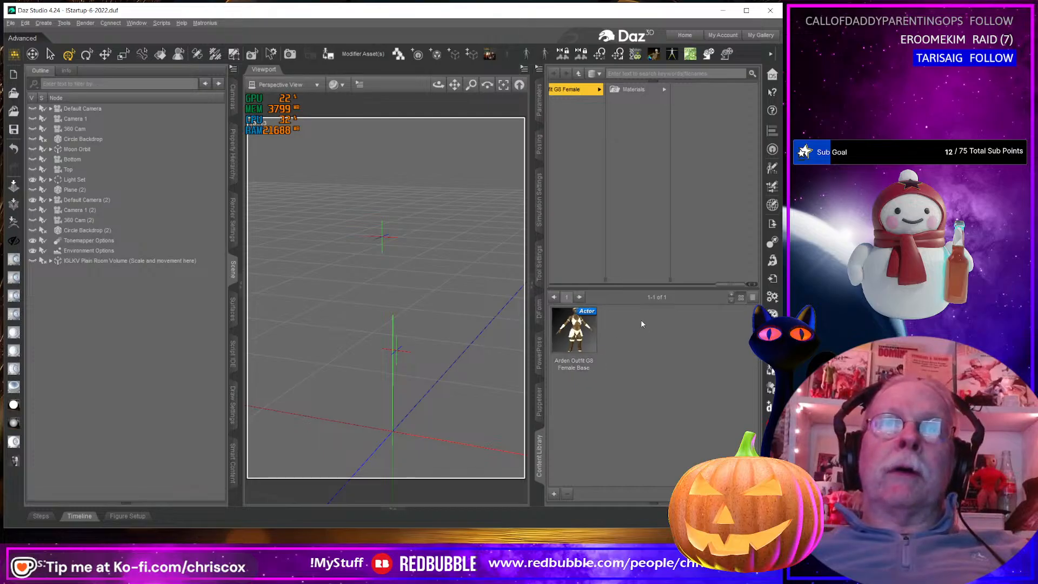
left_click(489, 55)
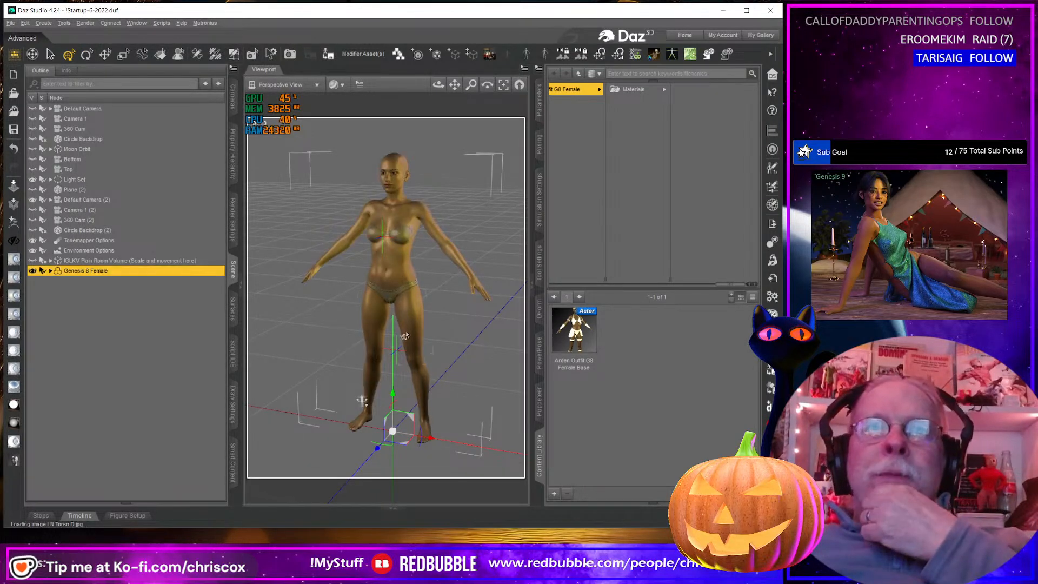
left_click(409, 303)
double_click(558, 327)
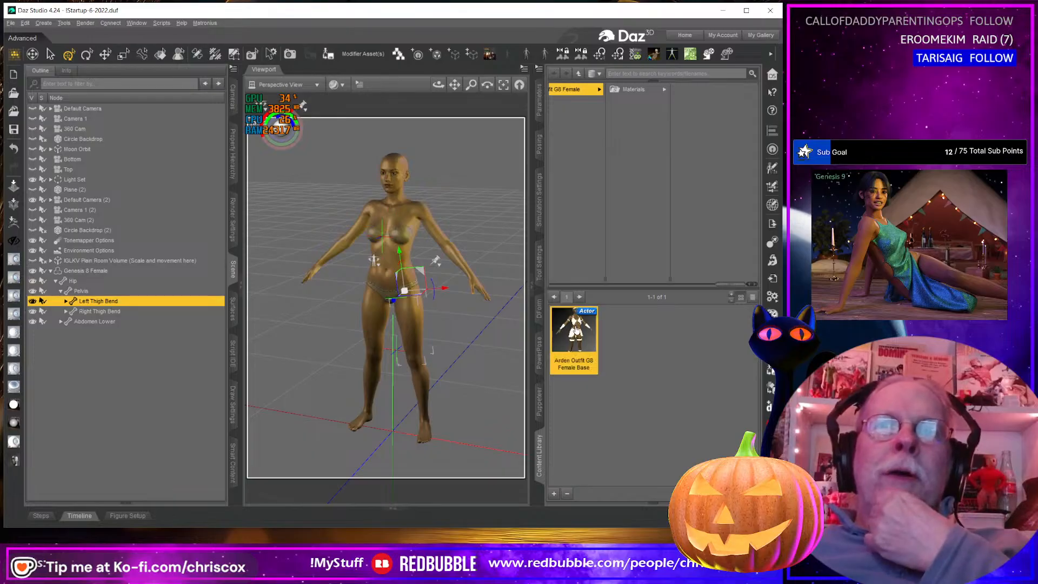
Examine how the Arden outfit fits the figure from the front and from angled views
middle_click_drag(479, 359, 476, 360)
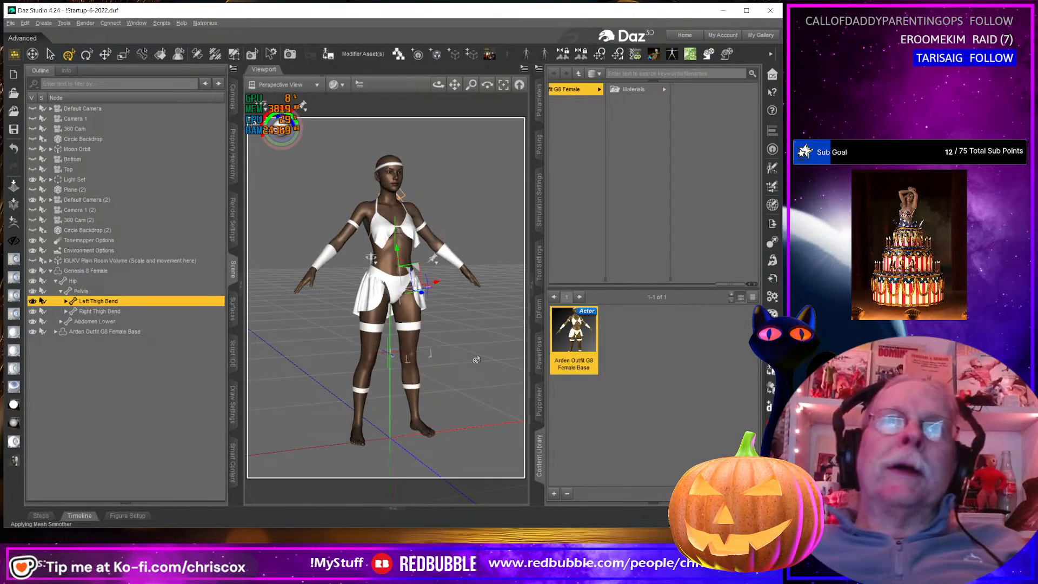
scroll(457, 357, "up", 4)
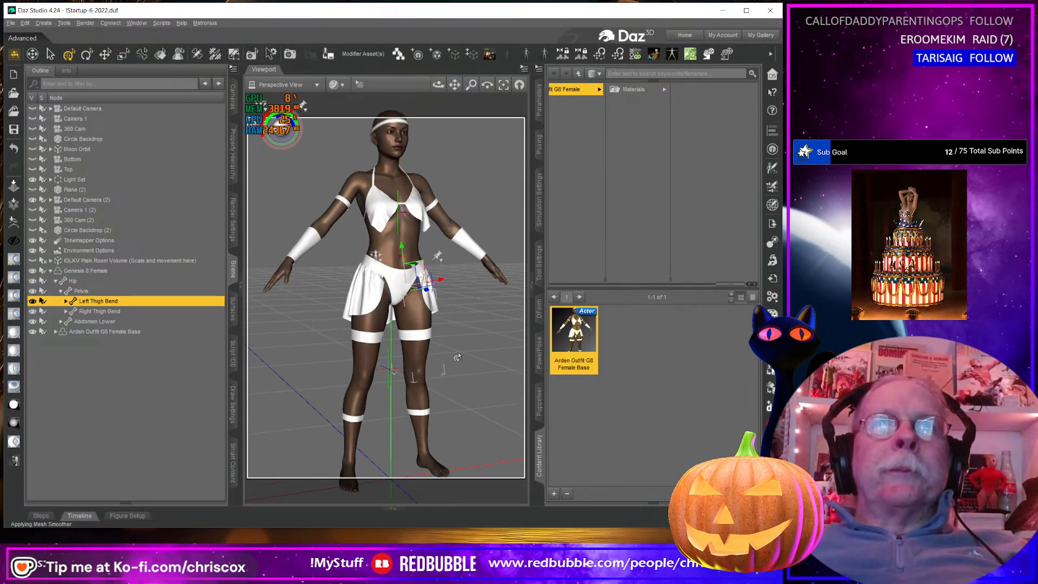
mouse_move(457, 357)
middle_mouse_down()
mouse_move(457, 369)
mouse_move(489, 368)
mouse_move(439, 357)
mouse_move(484, 360)
mouse_move(440, 363)
mouse_move(445, 350)
mouse_move(512, 345)
mouse_move(512, 358)
mouse_move(441, 366)
mouse_move(441, 357)
middle_mouse_up()
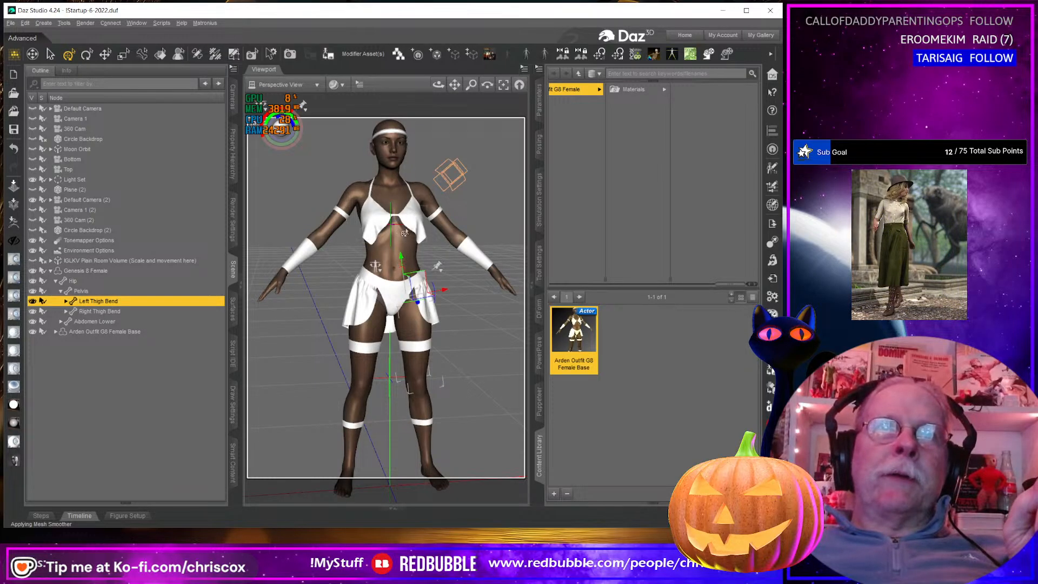
middle_click_drag(391, 297, 396, 341)
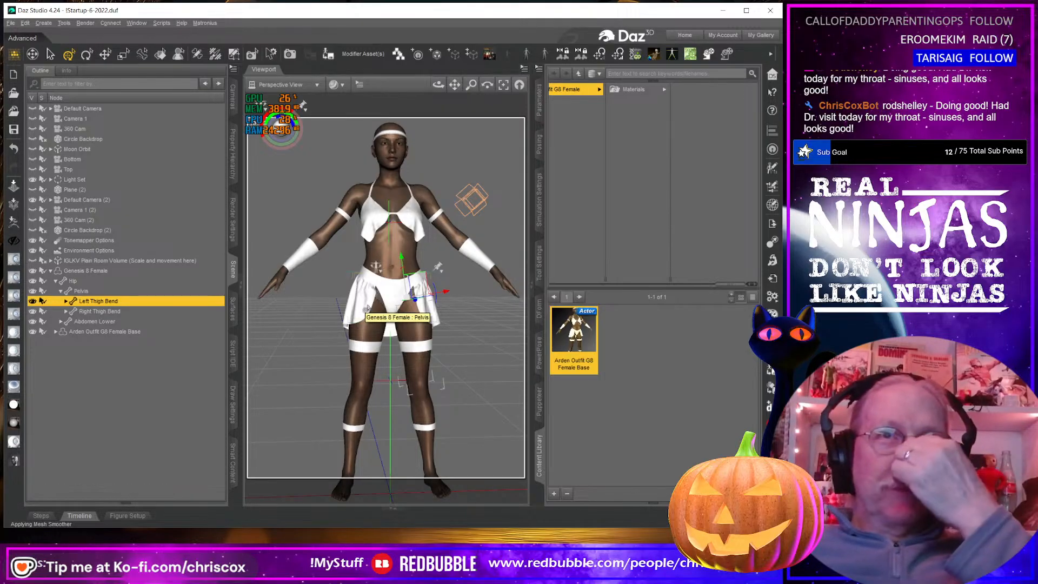
middle_click_drag(367, 308, 350, 308)
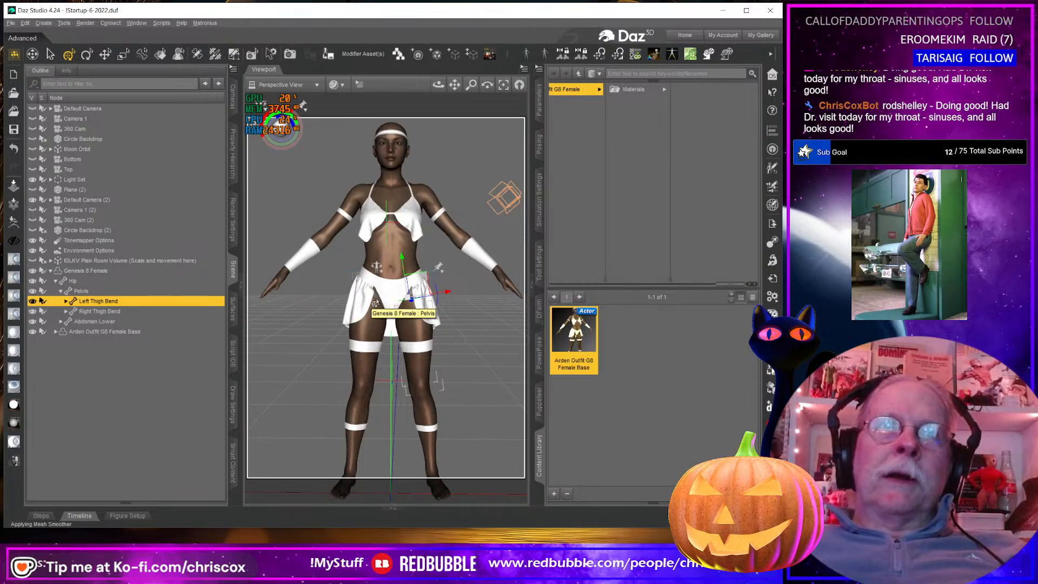
mouse_move(390, 304)
middle_mouse_down()
mouse_move(464, 307)
mouse_move(395, 310)
middle_mouse_up()
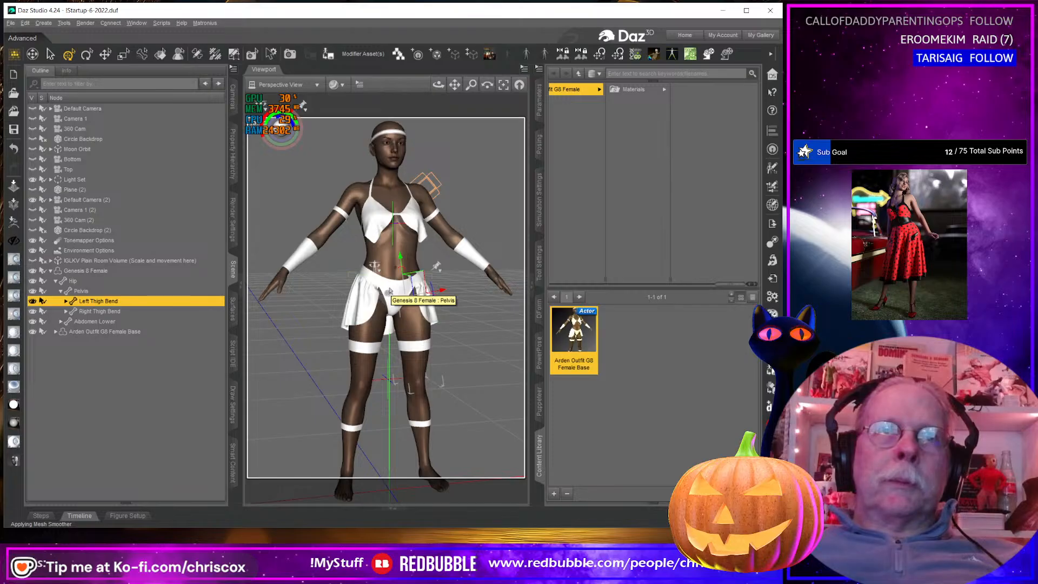
Set the mesh Resolution Level of the Arden Outfit G8 Female Base to Base
left_click(115, 331)
left_click(55, 331)
left_click(233, 309)
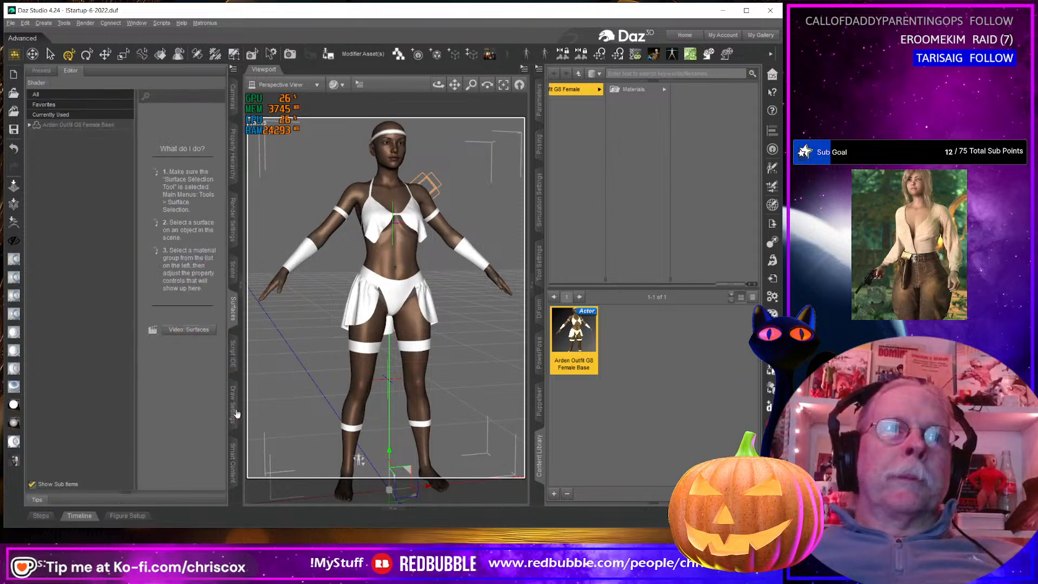
left_click(538, 100)
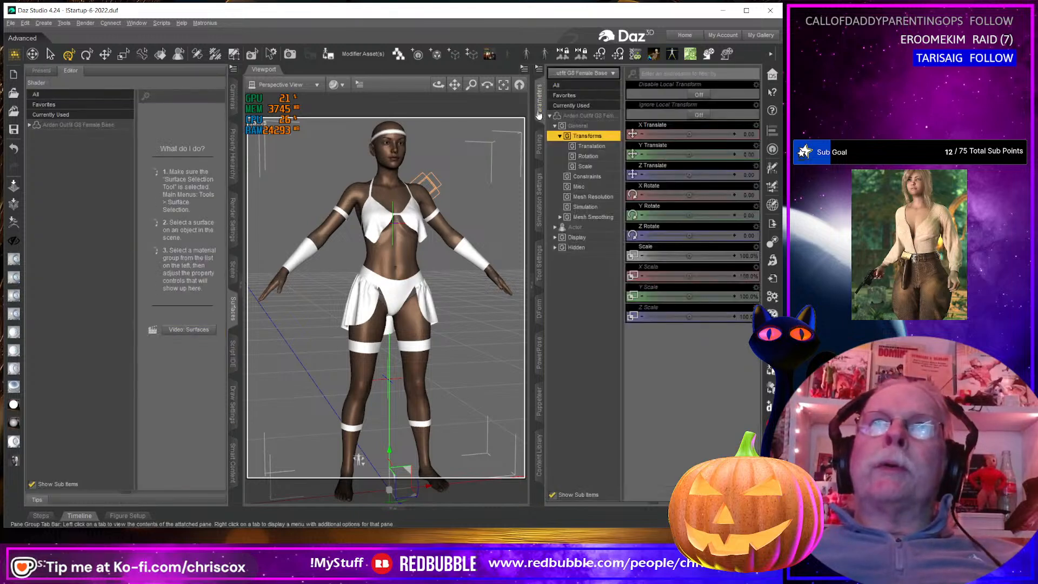
left_click(593, 217)
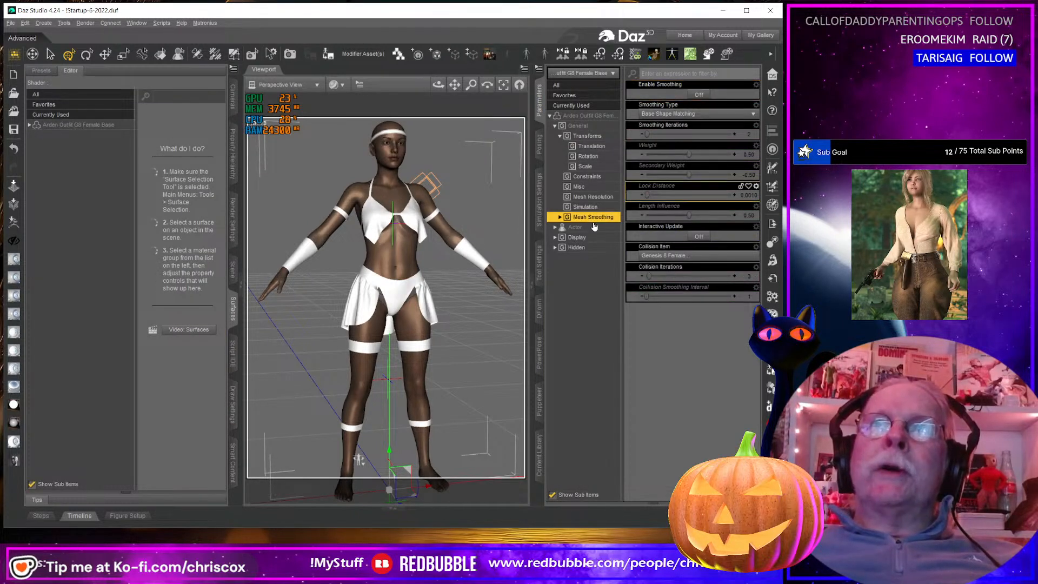
left_click(592, 197)
left_click(673, 96)
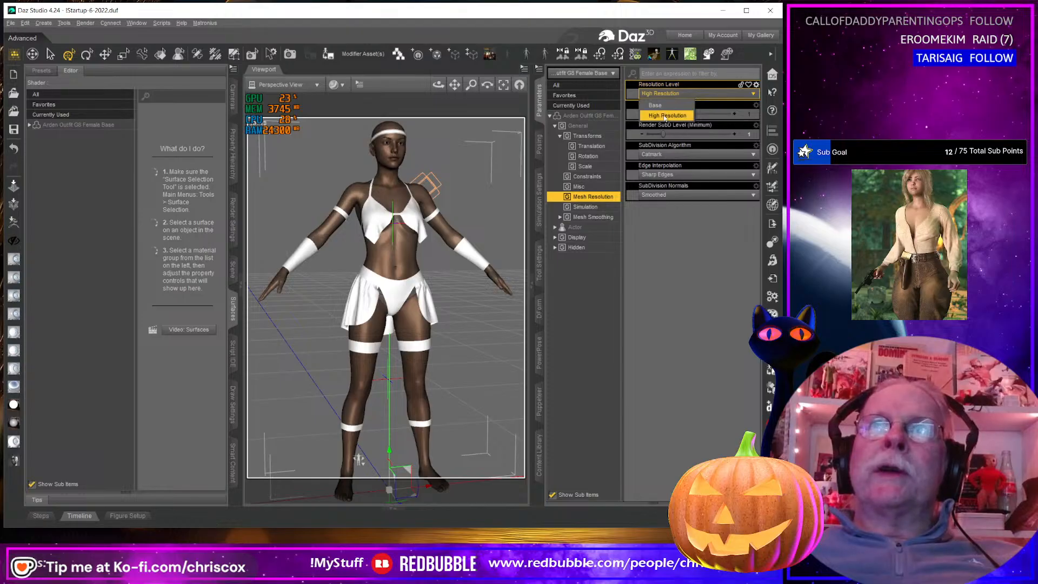
left_click(660, 104)
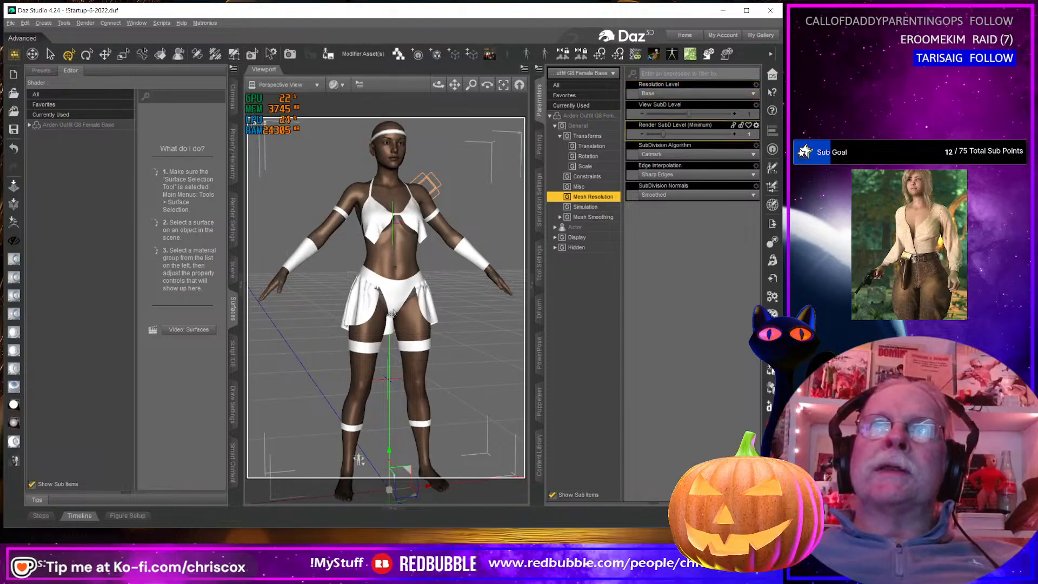
Select all surfaces of the Arden Outfit G8 Female Base and expand its surface list
left_click(58, 125)
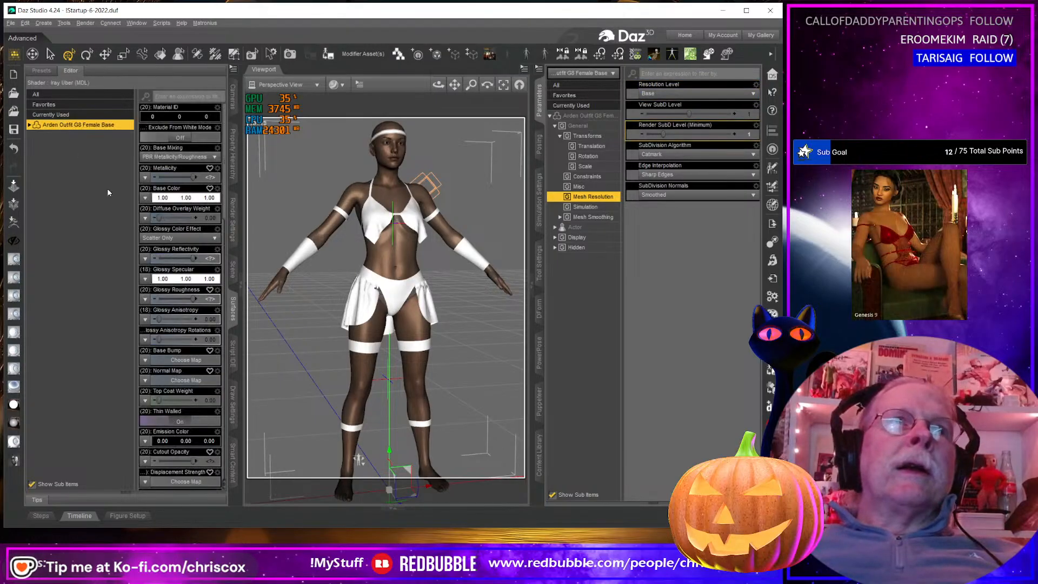
left_click(30, 125)
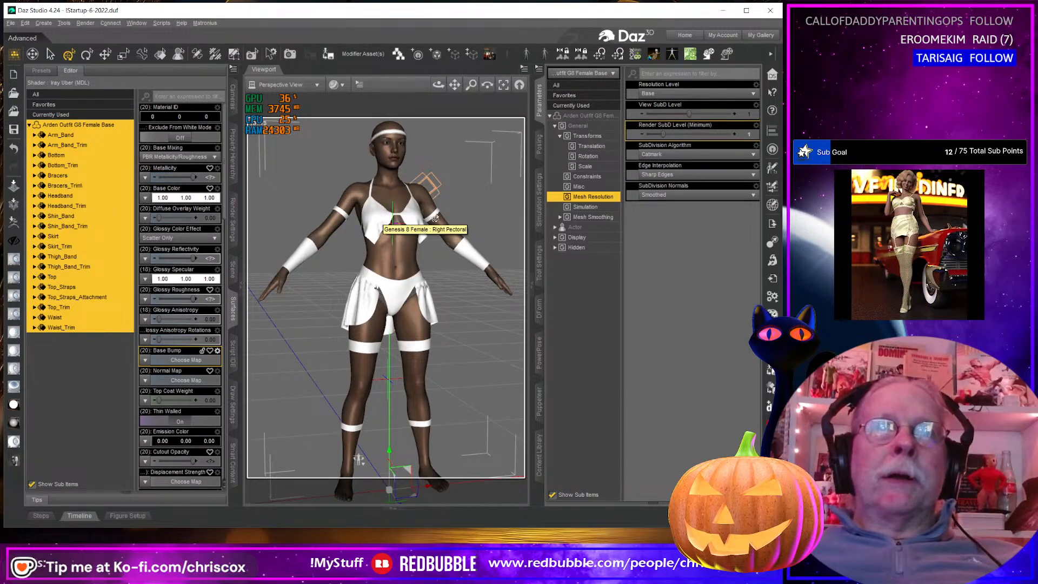
mouse_move(470, 259)
middle_mouse_down()
mouse_move(532, 262)
mouse_move(469, 259)
middle_mouse_up()
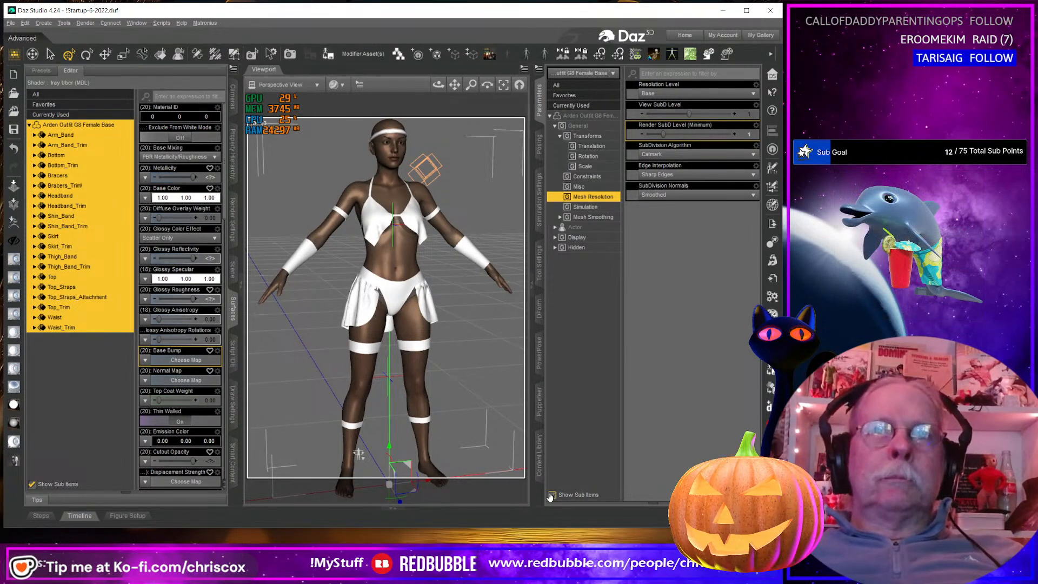
Find the outfit's Shaders presets under Materials in the content library and open their file location in File Explorer
left_click(540, 466)
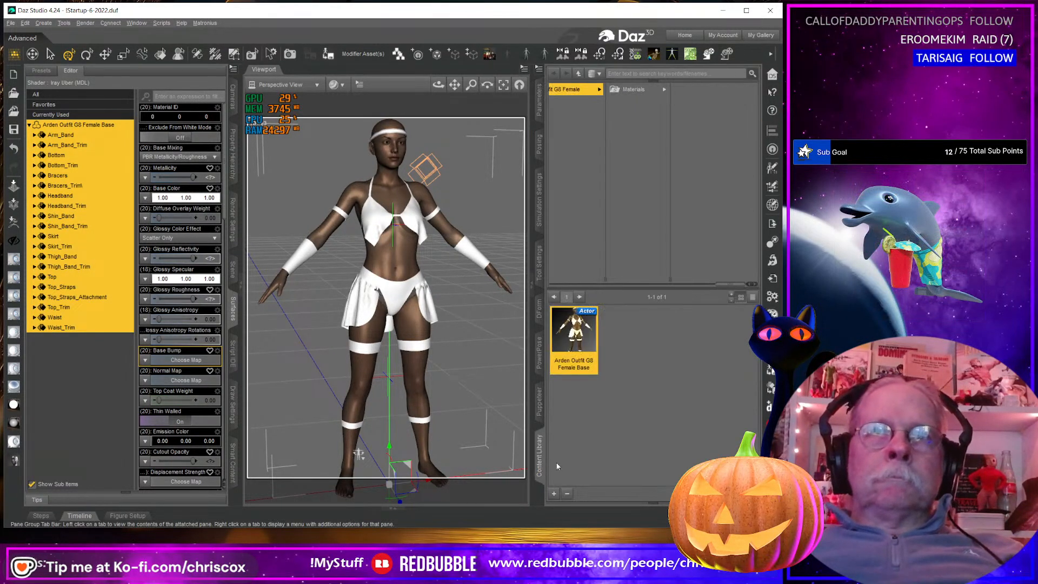
left_click(630, 89)
left_click(686, 113)
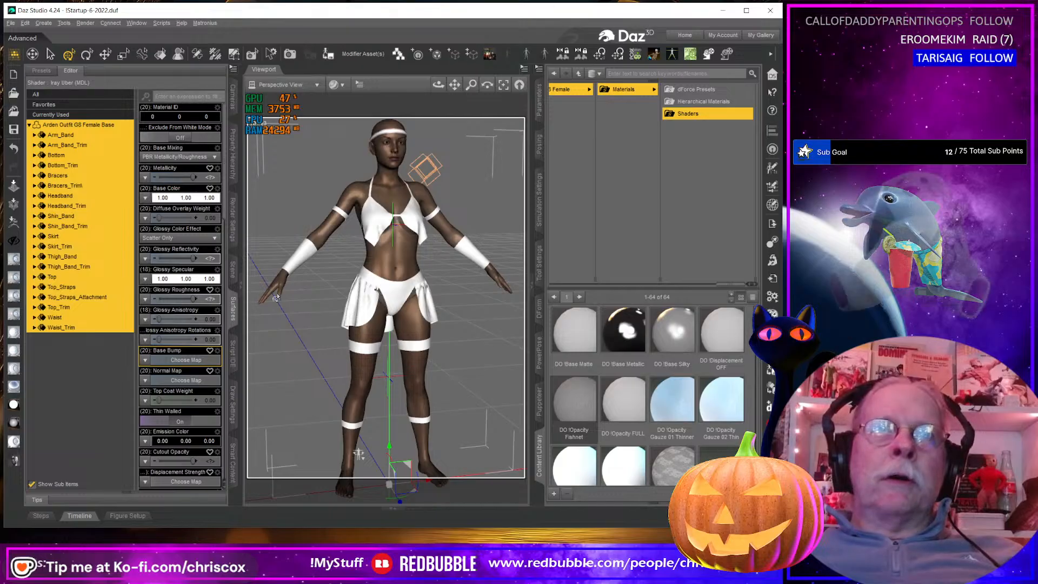
right_click(604, 373)
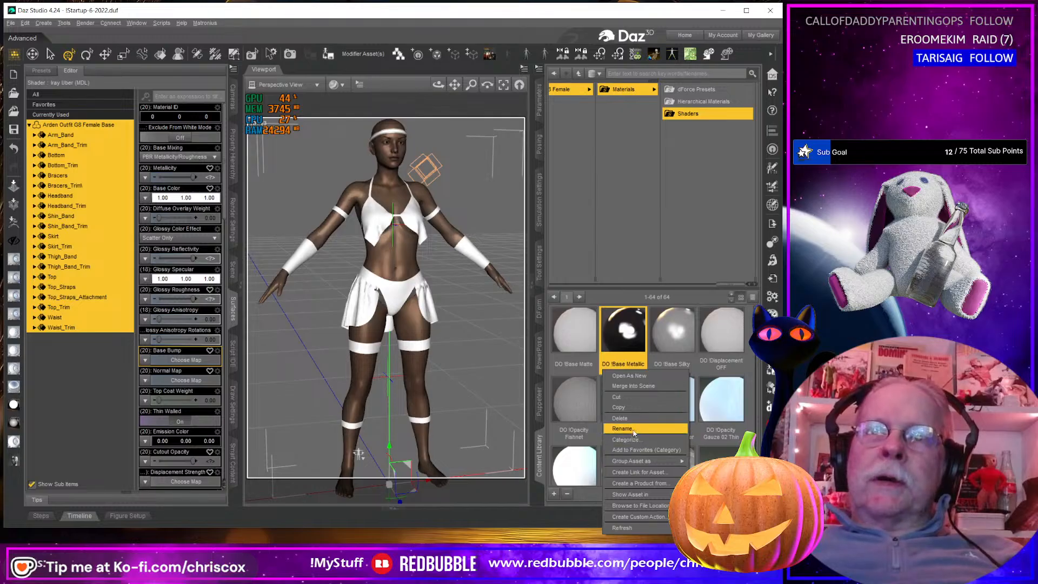
left_click(645, 507)
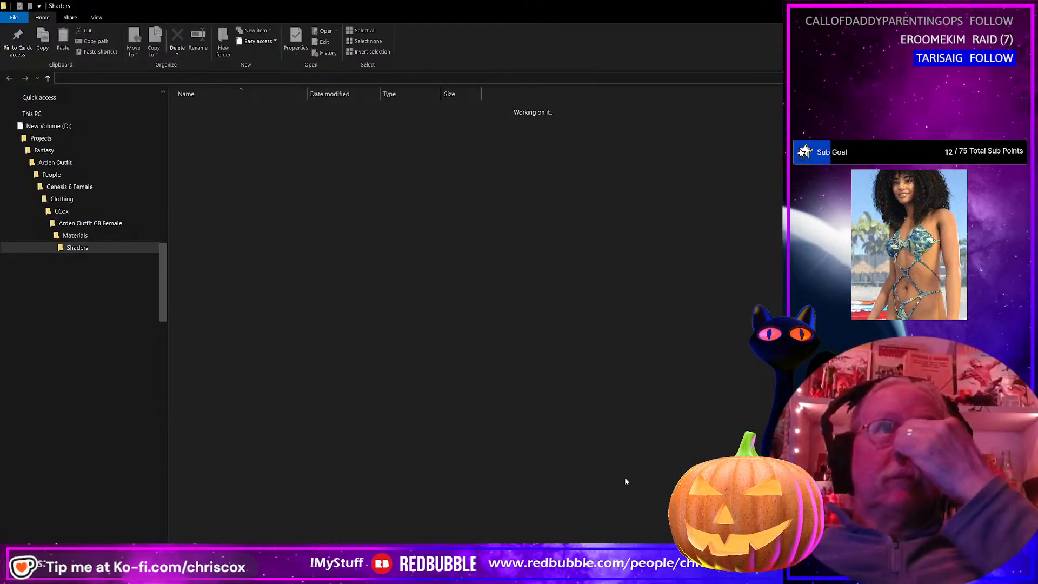
Batch-rename all shader preset files with PowerRename, replacing the prefix "DO" with "AO", and return to Daz Studio
scroll(464, 373, "down", 20)
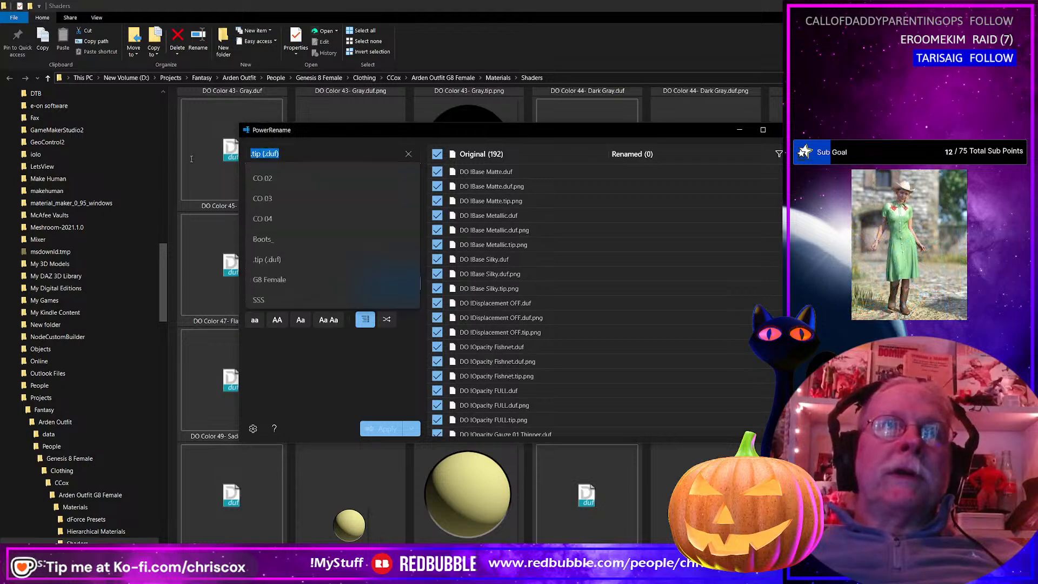
type("DO")
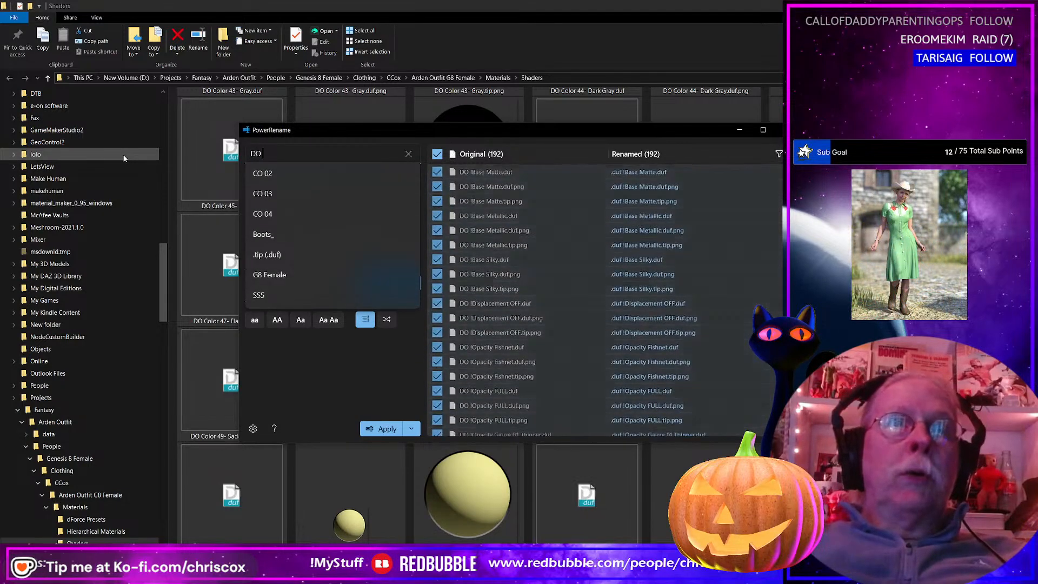
key("Tab")
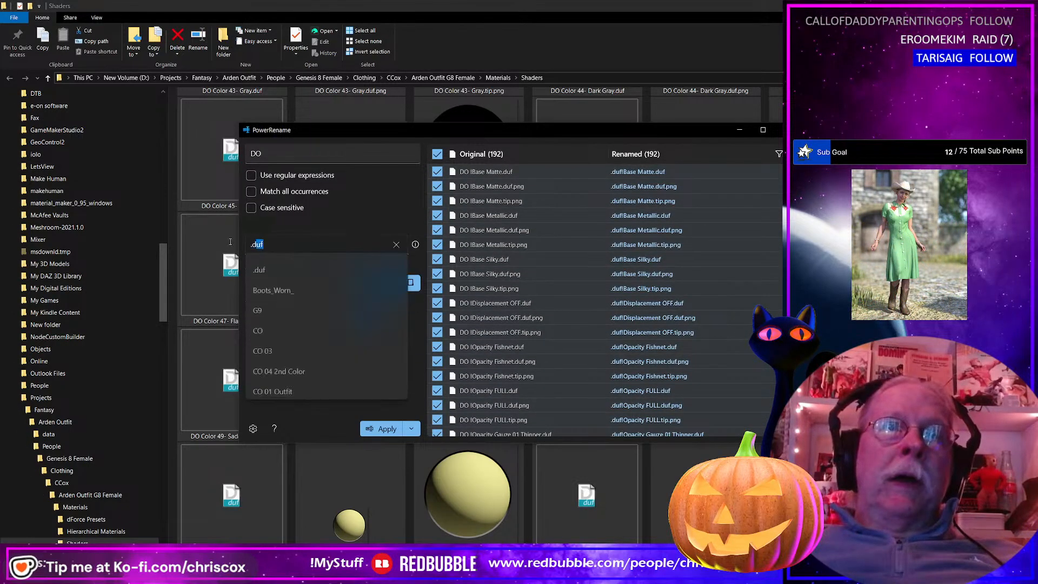
type("AO")
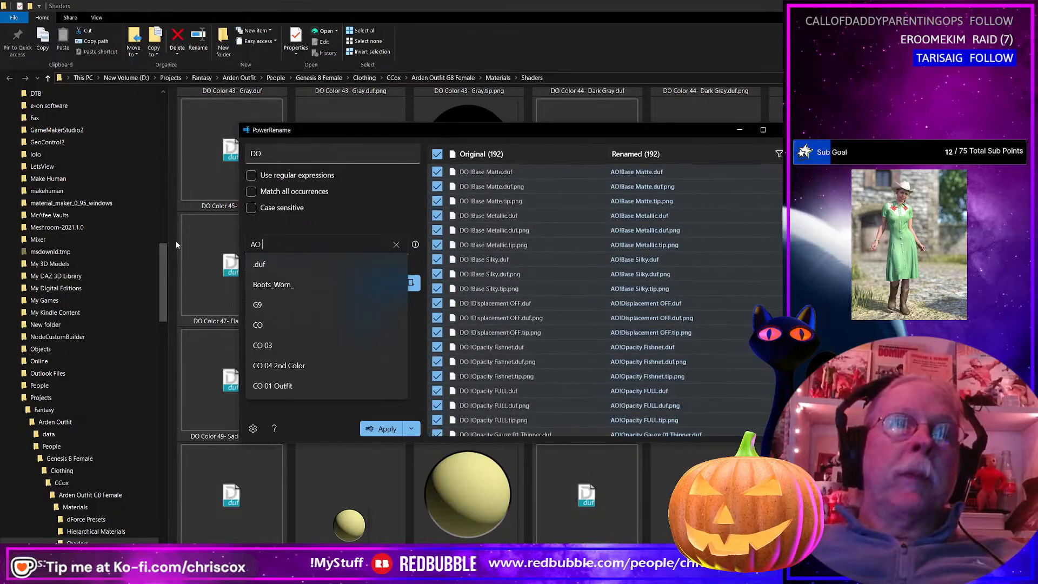
left_click(388, 427)
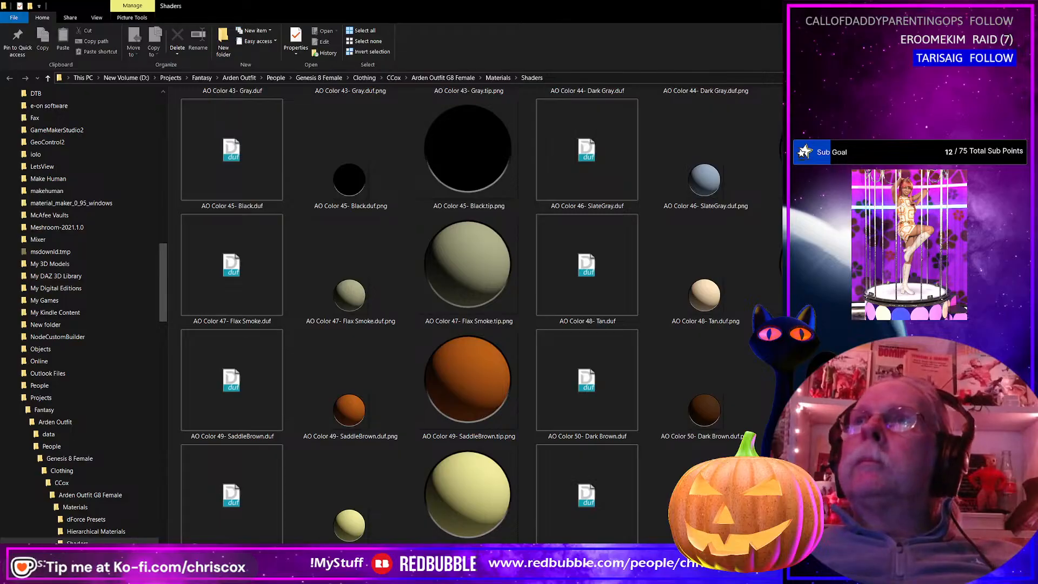
left_click(968, 6)
Rename the simulation settings preset in the dForce Presets folder as "AO !Simulation Settings Best"
left_click(692, 89)
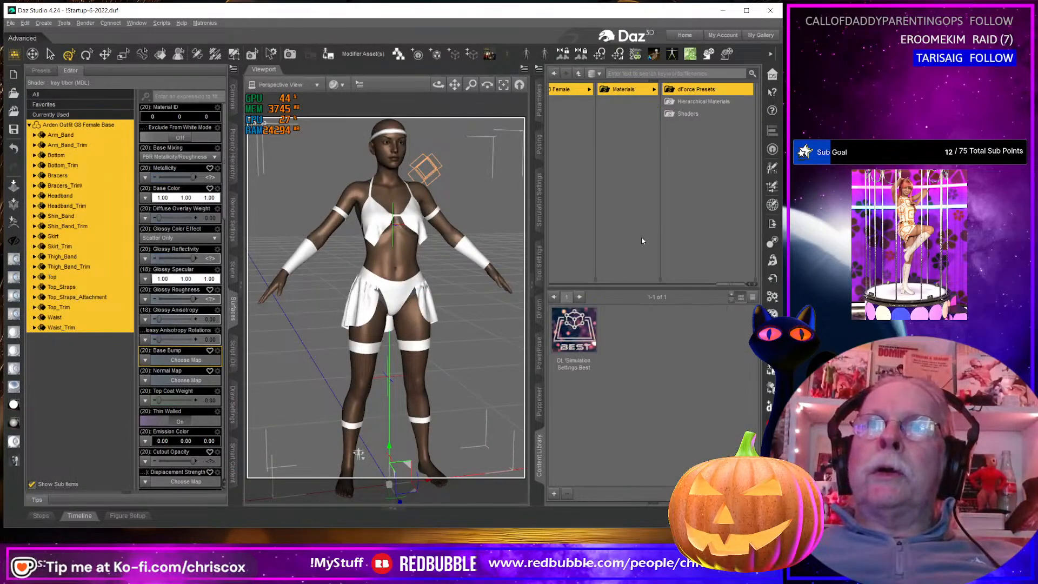
right_click(568, 367)
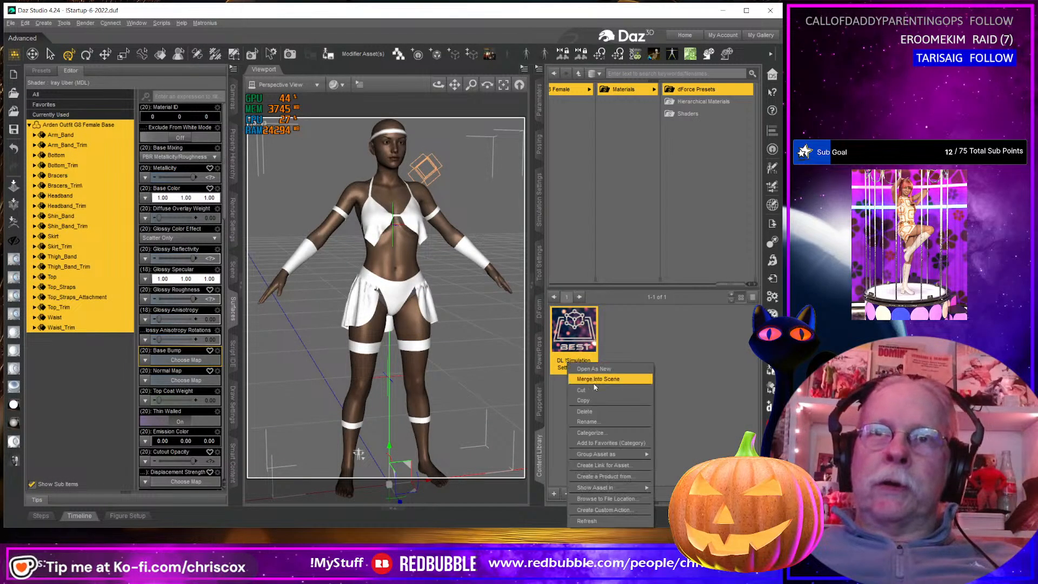
left_click(586, 421)
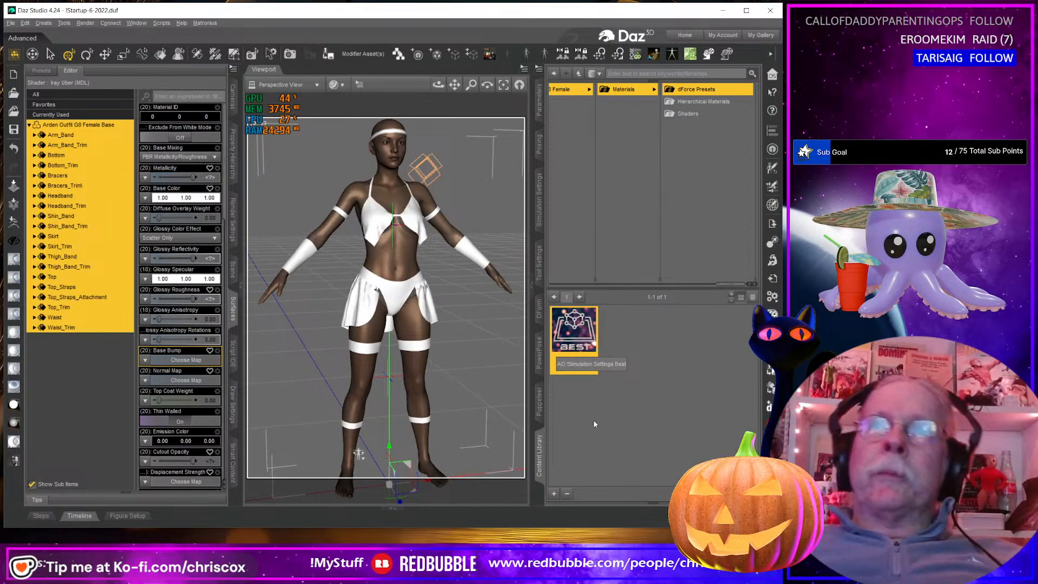
left_click(678, 431)
left_click(618, 135)
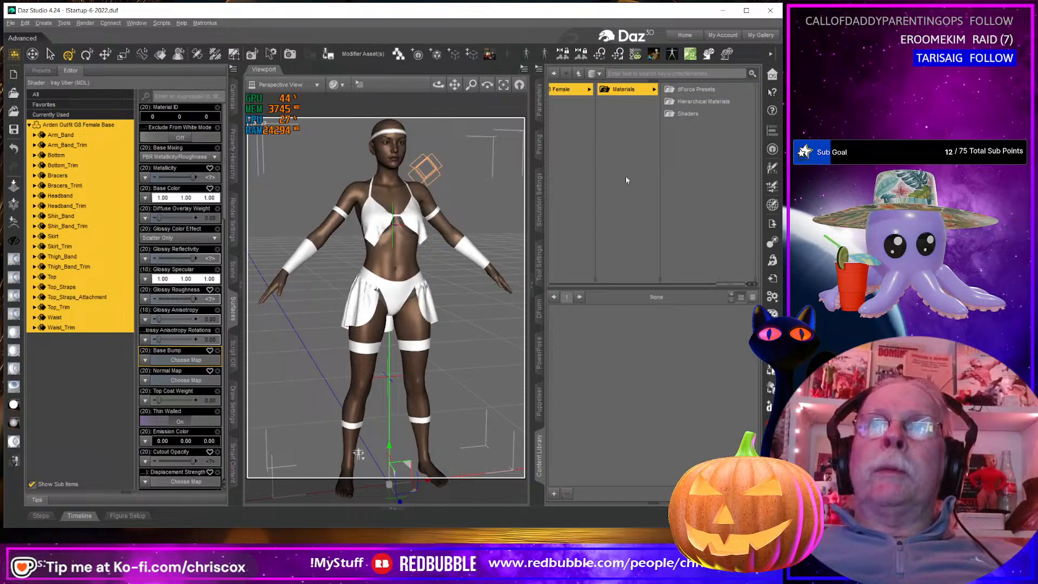
From the outfit's Shaders presets, apply AO Color 01 Light Pink to Arm_Band and AO Color 02 Hot Pink to Arm_Band_Trim
left_click(686, 114)
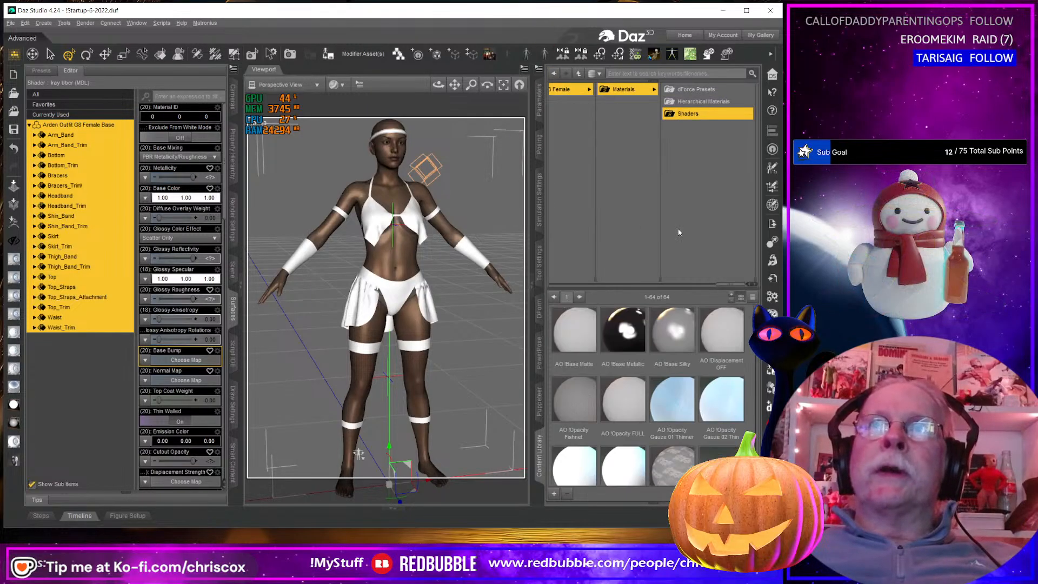
scroll(624, 405, "down", 1)
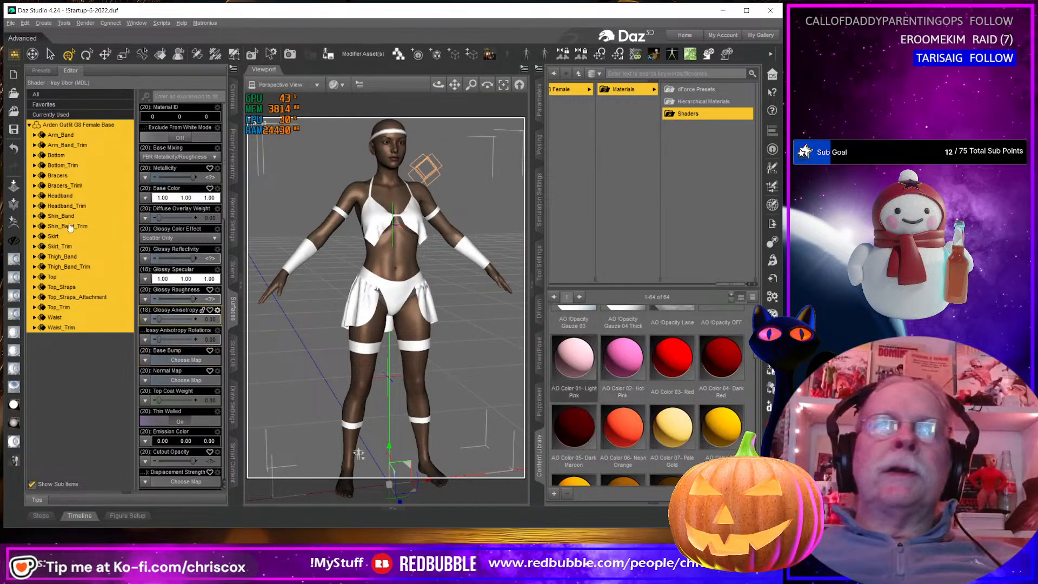
left_click(60, 135)
double_click(574, 358)
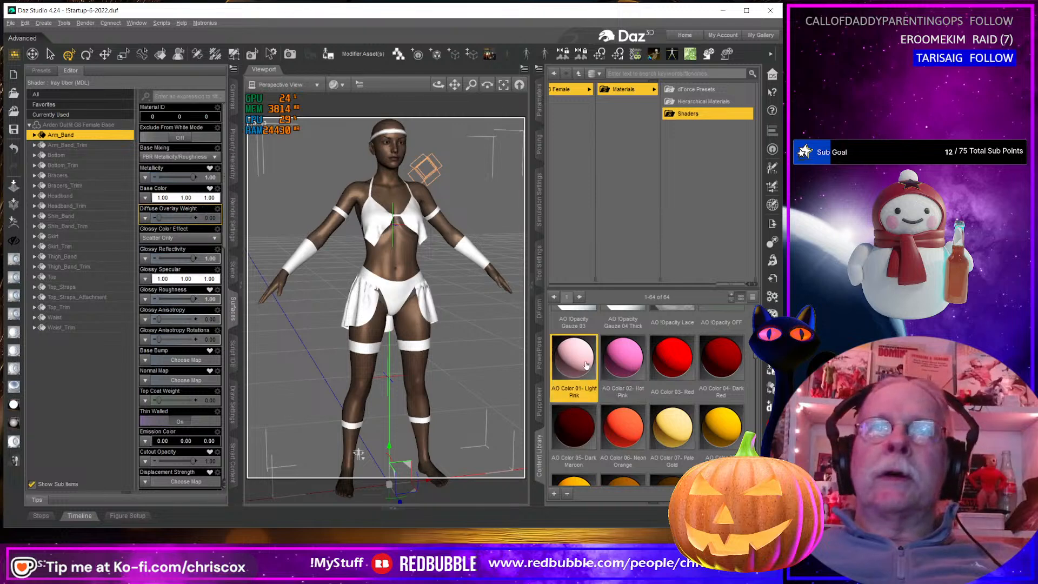
left_click(54, 145)
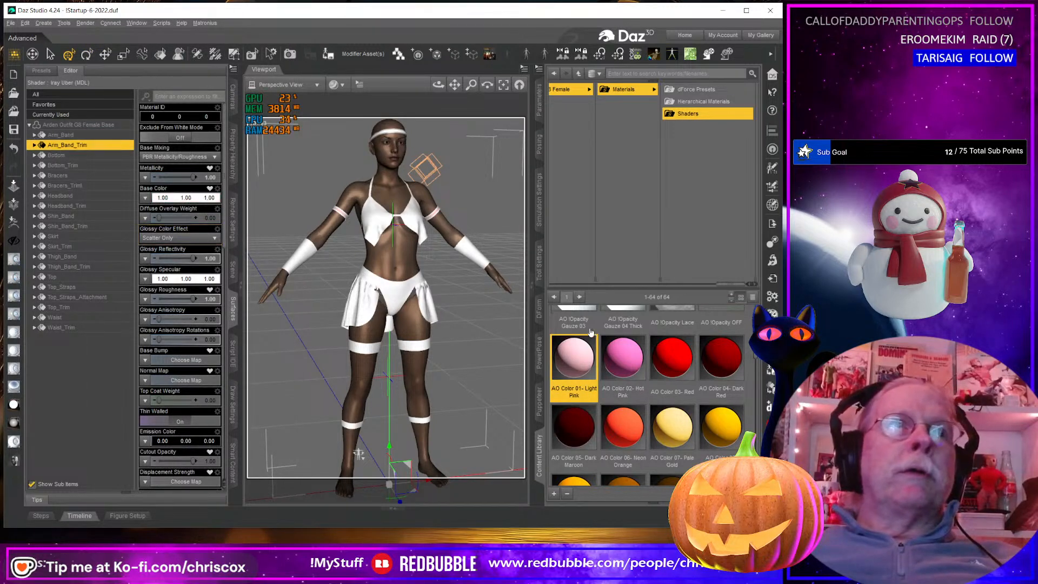
double_click(622, 357)
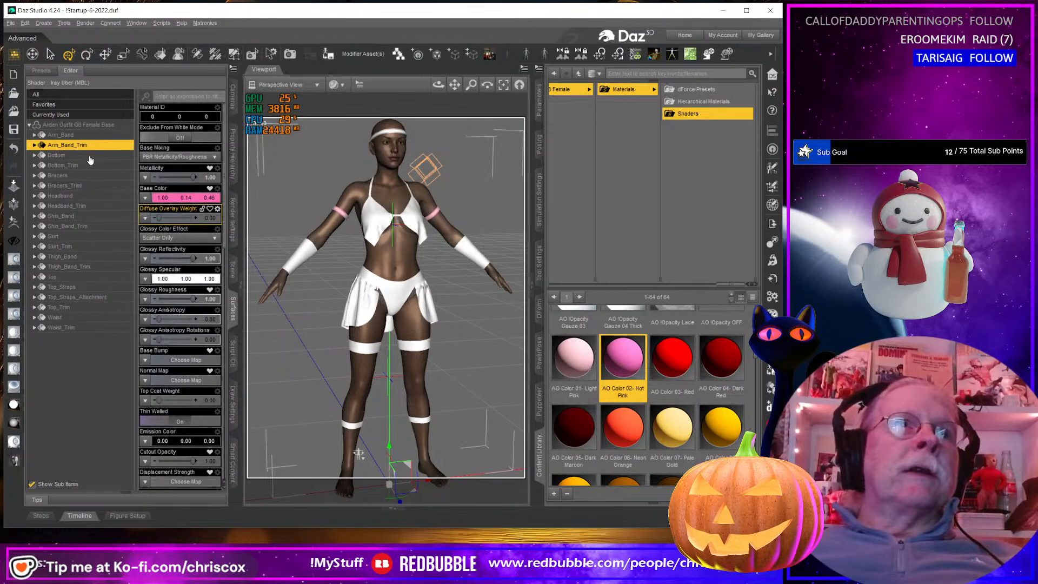
Apply AO Color 03 Red to the Bottom surface and AO Color 04 Dark Red to Bottom_Trim
left_click(86, 156)
double_click(672, 356)
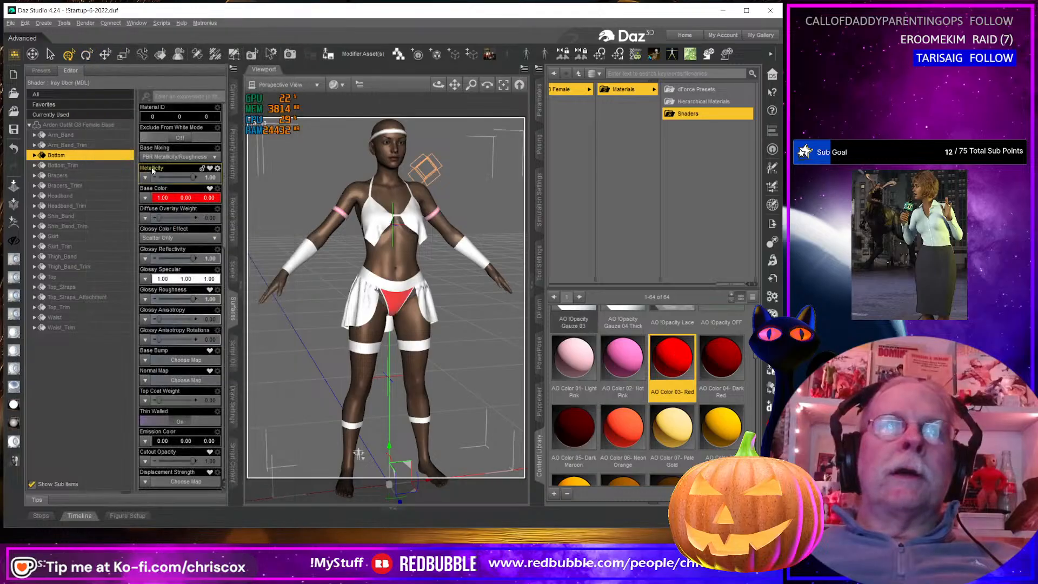
left_click(79, 165)
double_click(721, 357)
Apply AO Color 05 Dark Maroon to the Bracers surface and AO Color 06 Neon Orange to Bracers_Trim
left_click(63, 177)
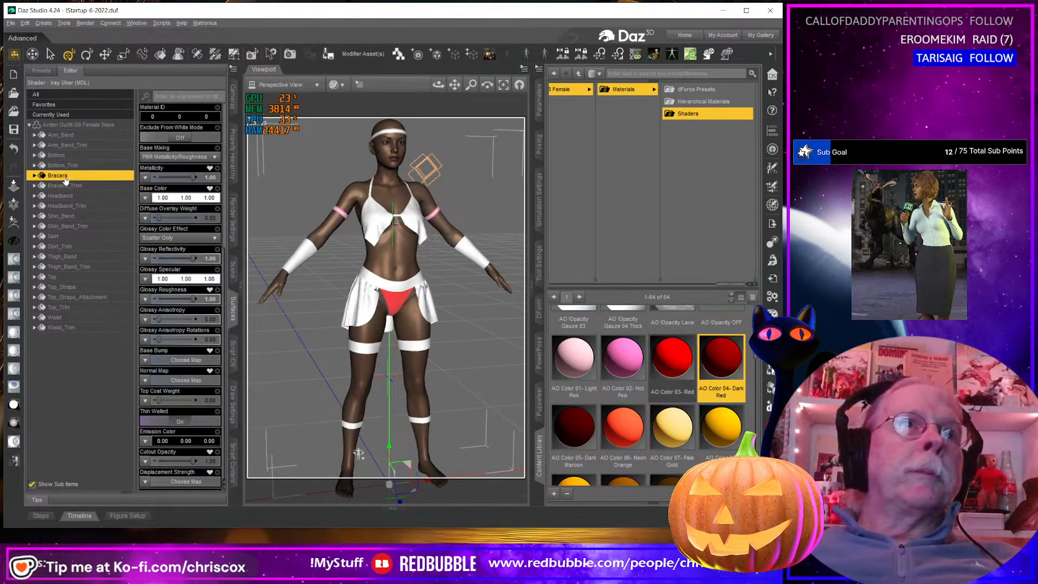
double_click(579, 425)
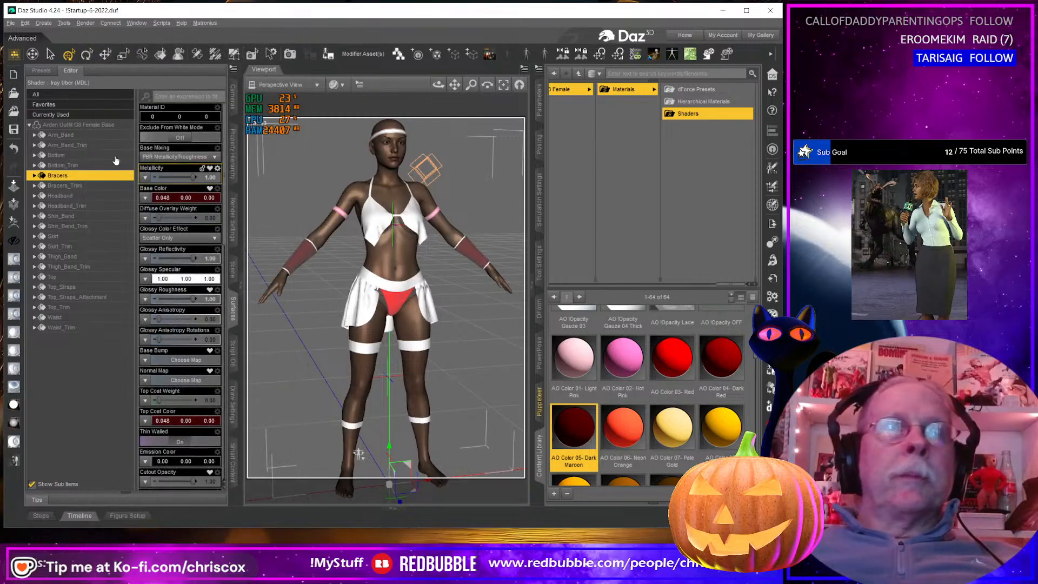
left_click(100, 185)
double_click(623, 420)
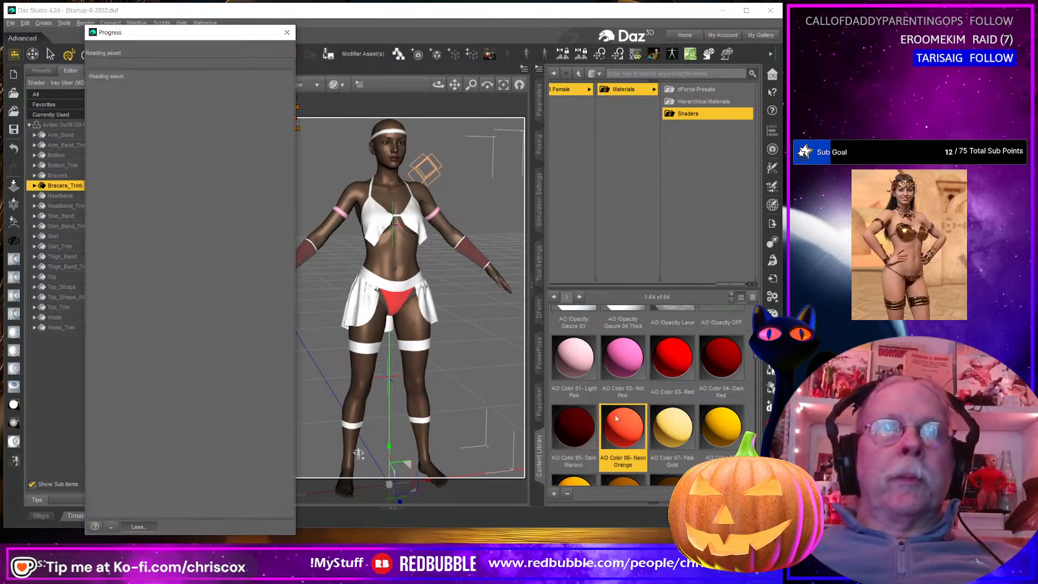
Apply AO Color 07 Pale Gold to the Headband surface and AO Color 08 Orange to Headband_Trim
left_click(77, 196)
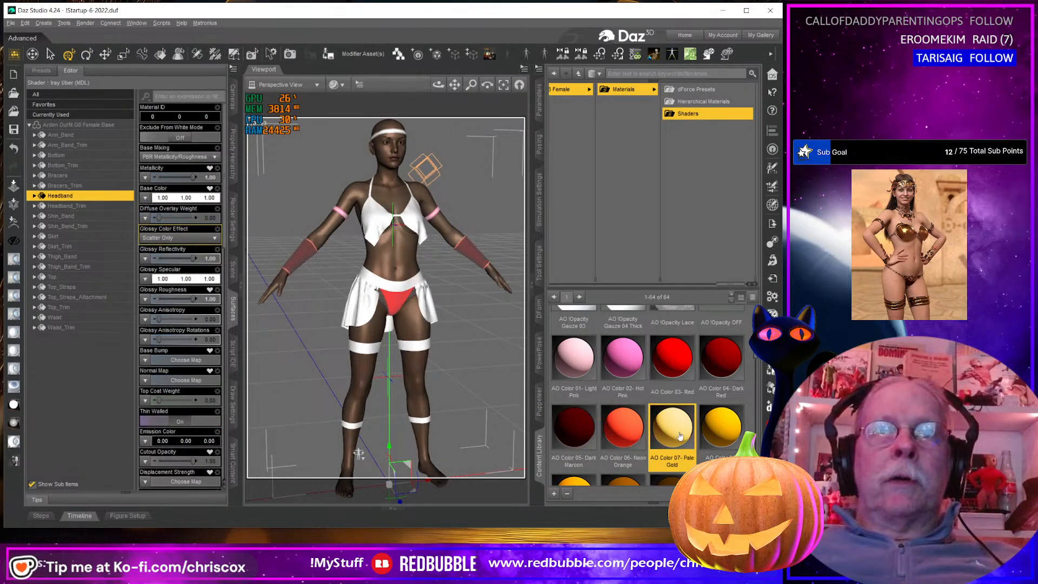
double_click(672, 427)
scroll(632, 370, "down", 1)
scroll(633, 370, "down", 2)
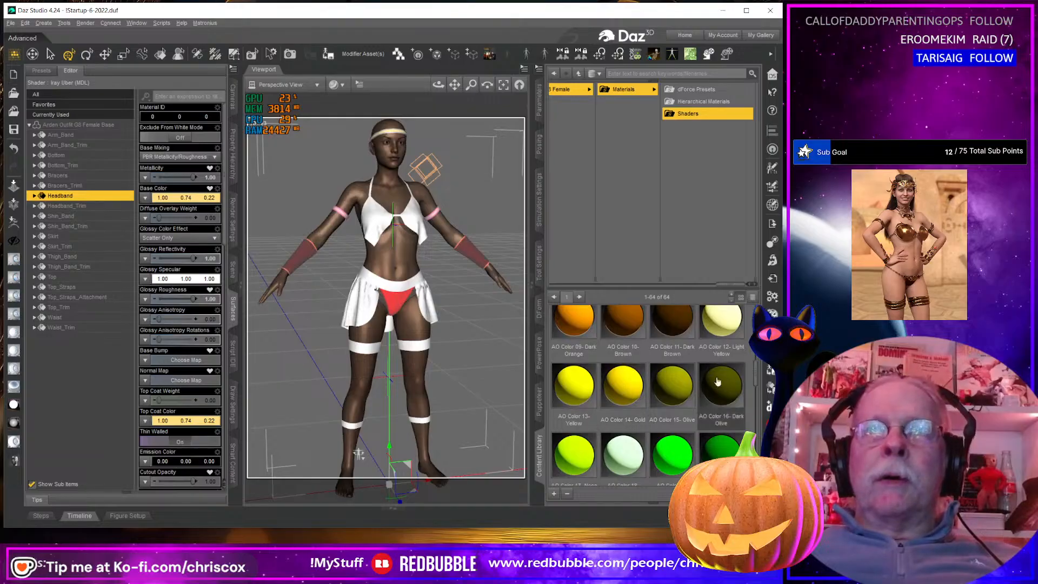
scroll(756, 383, "up", 2)
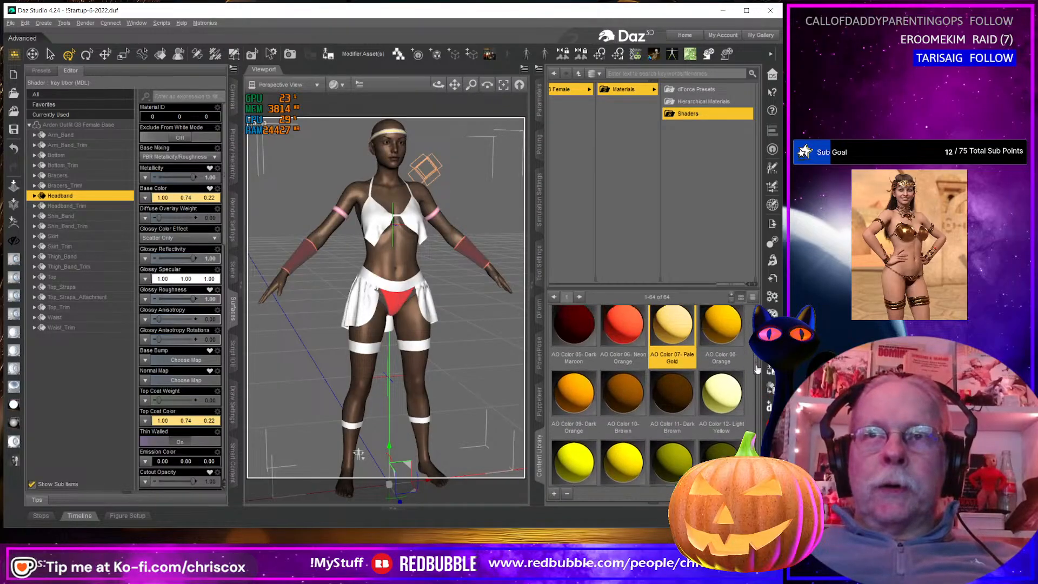
left_click(66, 206)
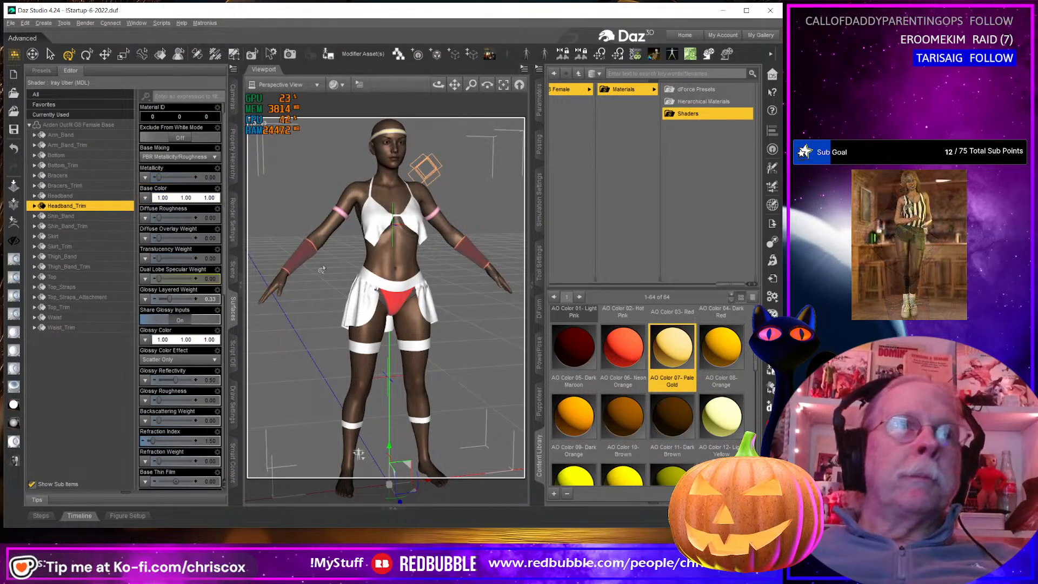
double_click(725, 357)
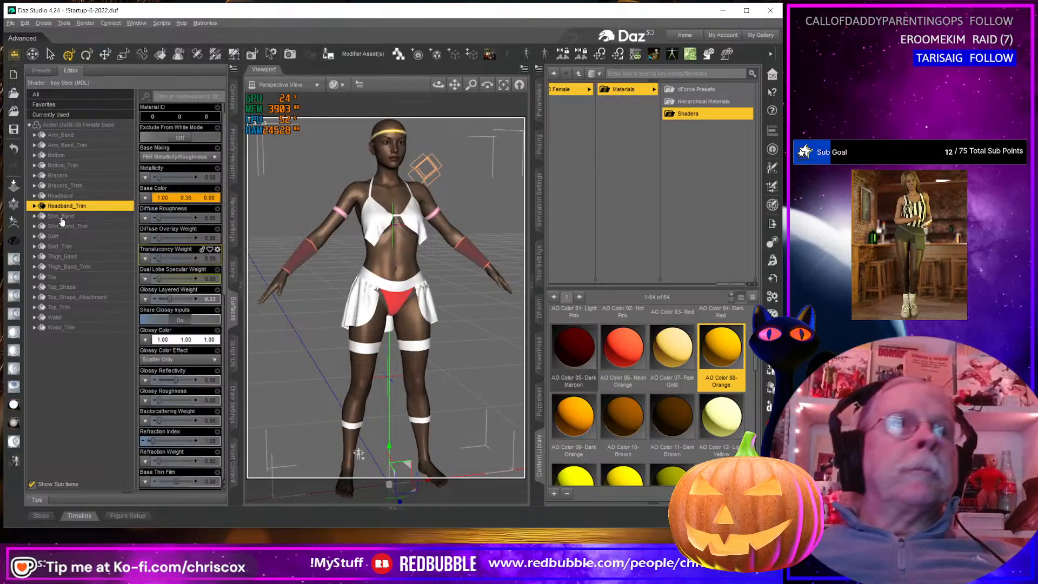
Apply AO Color 10 Brown to the Shin_Band surface and AO Color 11 Dark Brown to Shin_Band_Trim
left_click(62, 216)
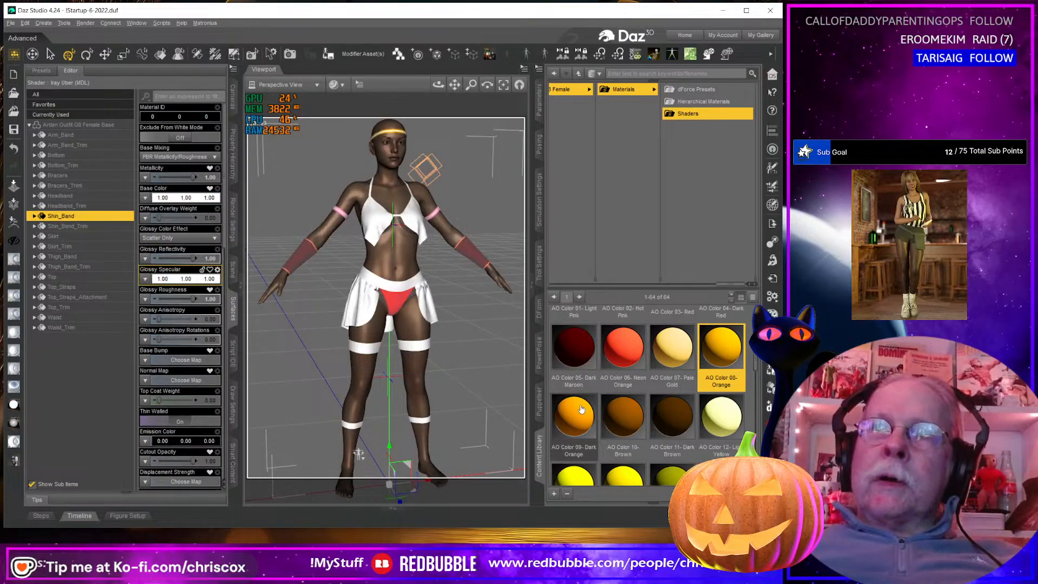
double_click(627, 419)
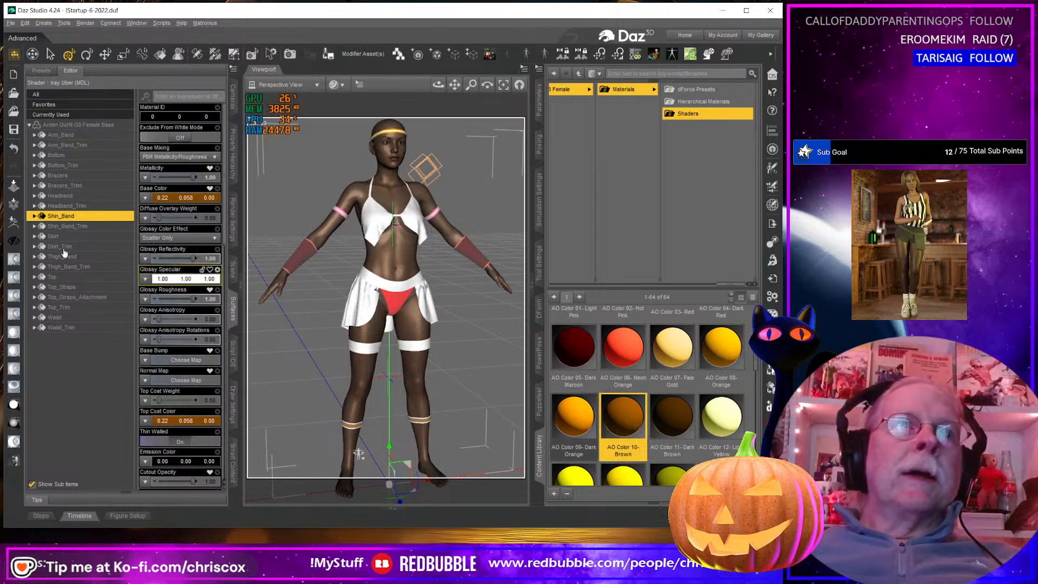
left_click(62, 226)
double_click(672, 416)
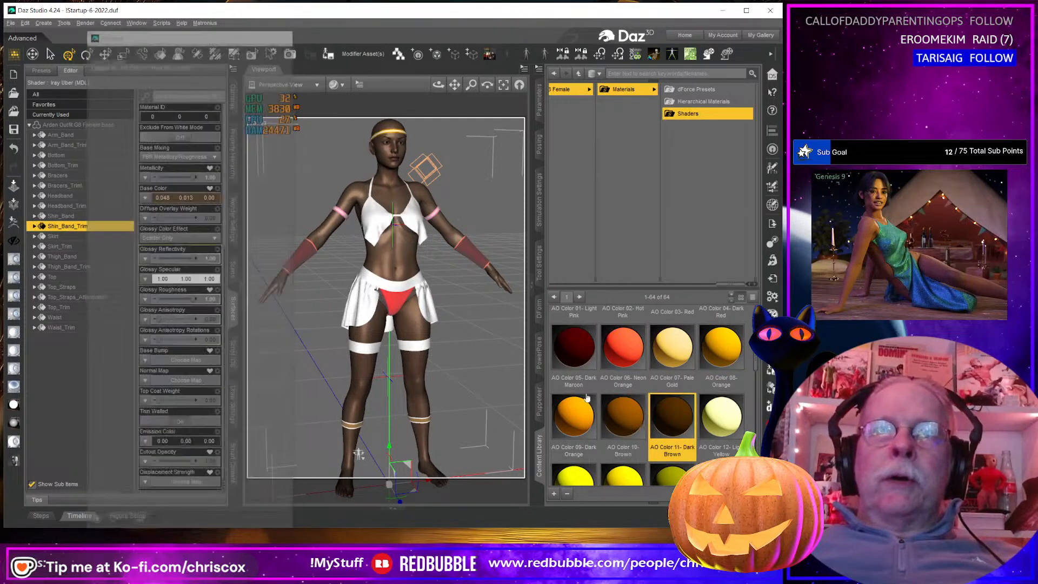
Apply AO Color 12 Light Yellow to the Skirt surface and select Skirt_Trim
left_click(75, 236)
double_click(721, 417)
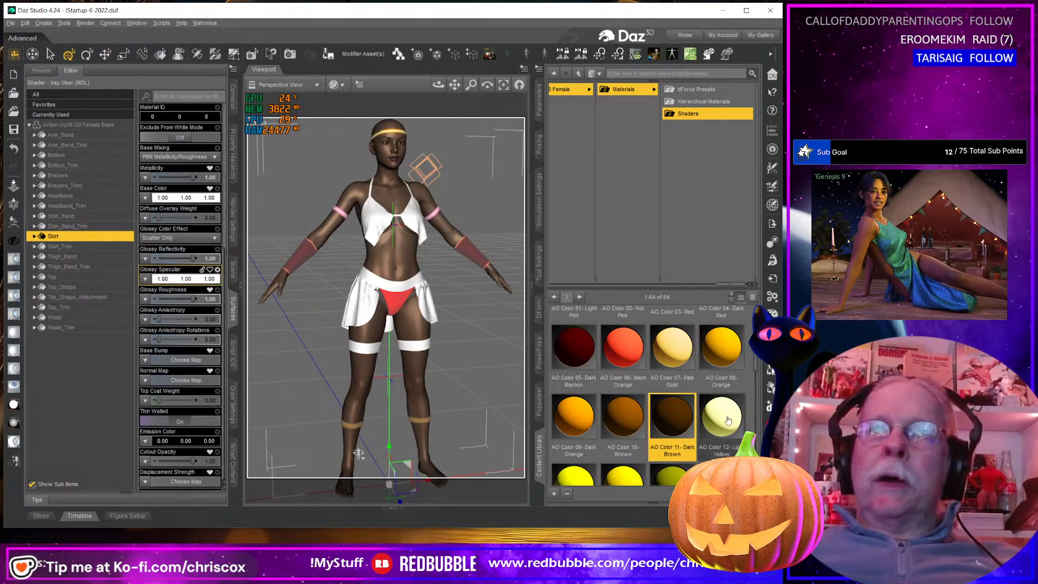
left_click(70, 246)
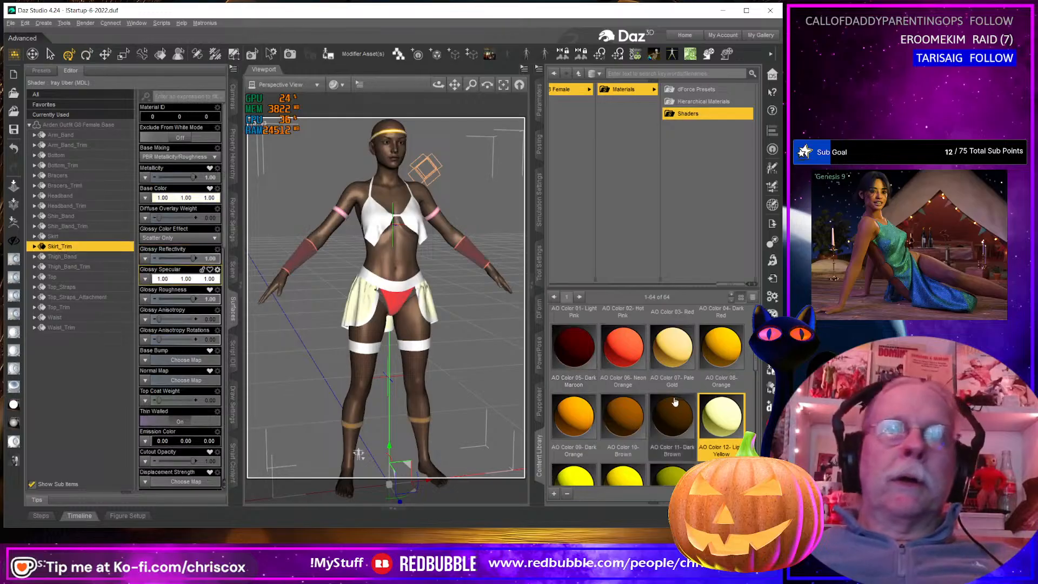
scroll(756, 359, "down", 2)
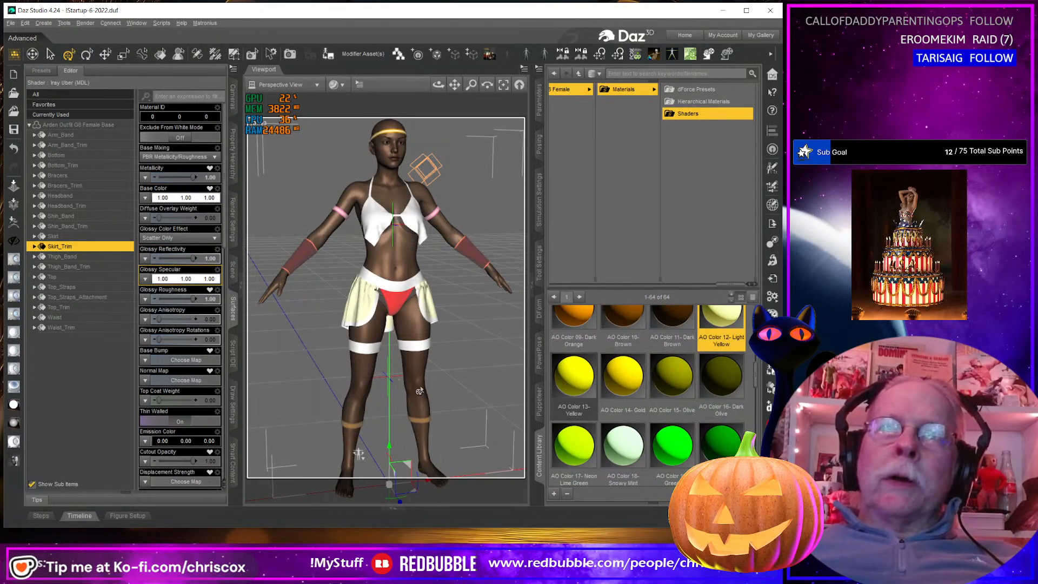
Apply AO Color 13 Yellow to the Thigh_Band surface and AO Color 15 Olive to Thigh_Band_Trim
left_click(63, 257)
double_click(583, 384)
left_click(62, 267)
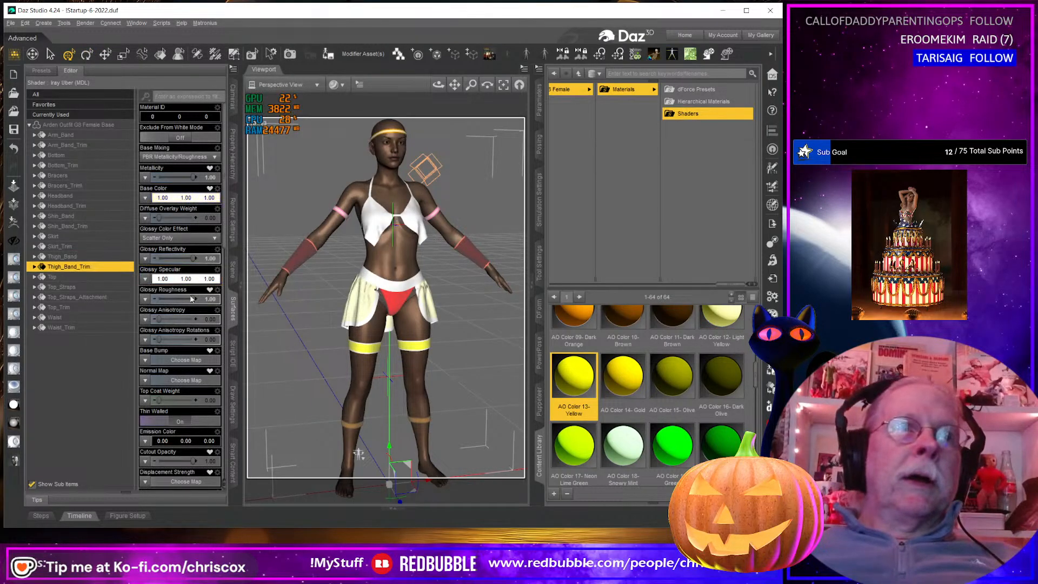
double_click(672, 378)
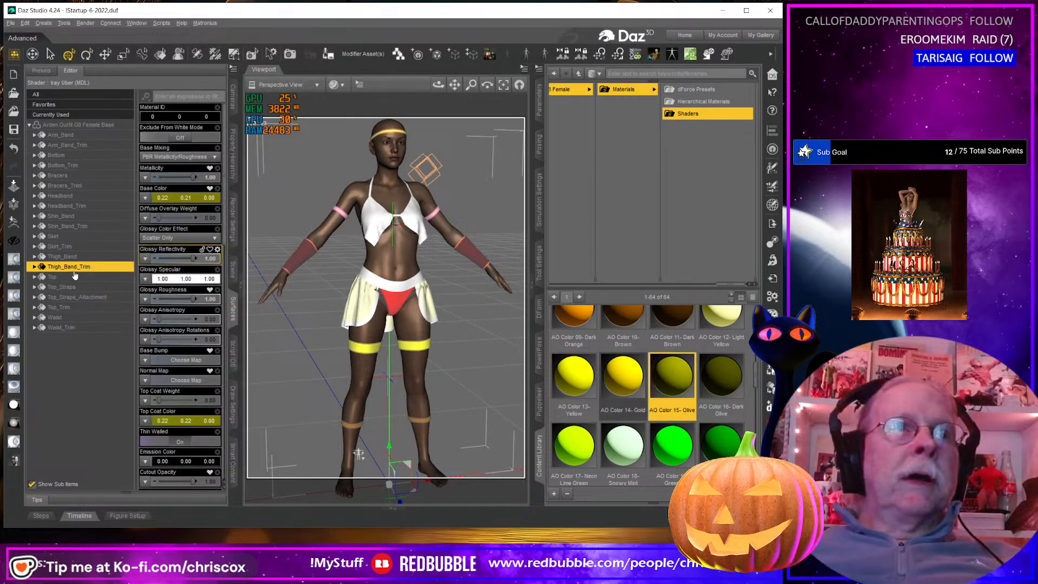
Apply AO Color 16 Dark Olive to the Top surface and AO Color 17 Neon Lime Green to Top_Straps
left_click(52, 277)
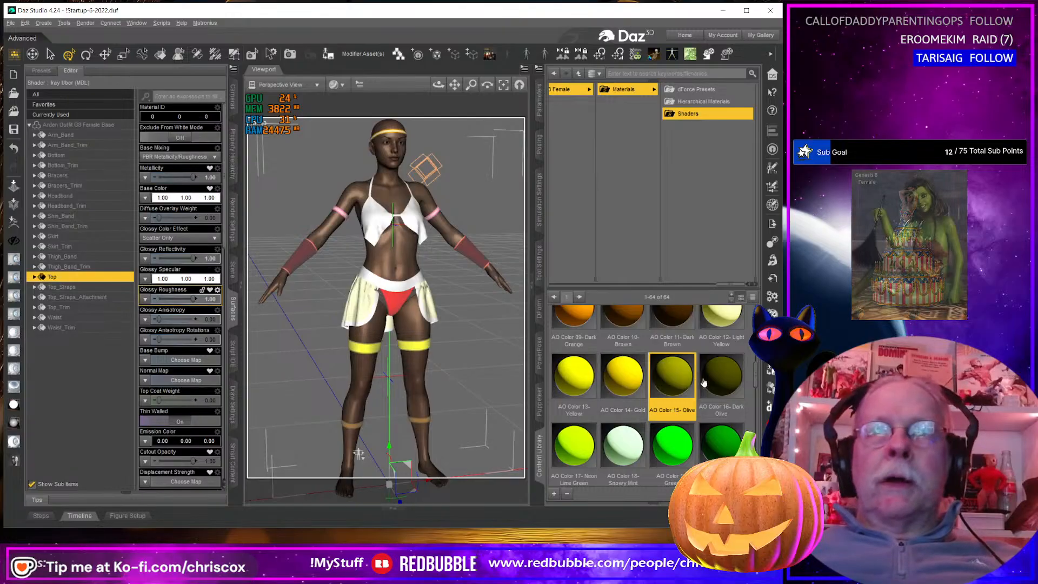
left_click(717, 381)
double_click(717, 381)
left_click(68, 287)
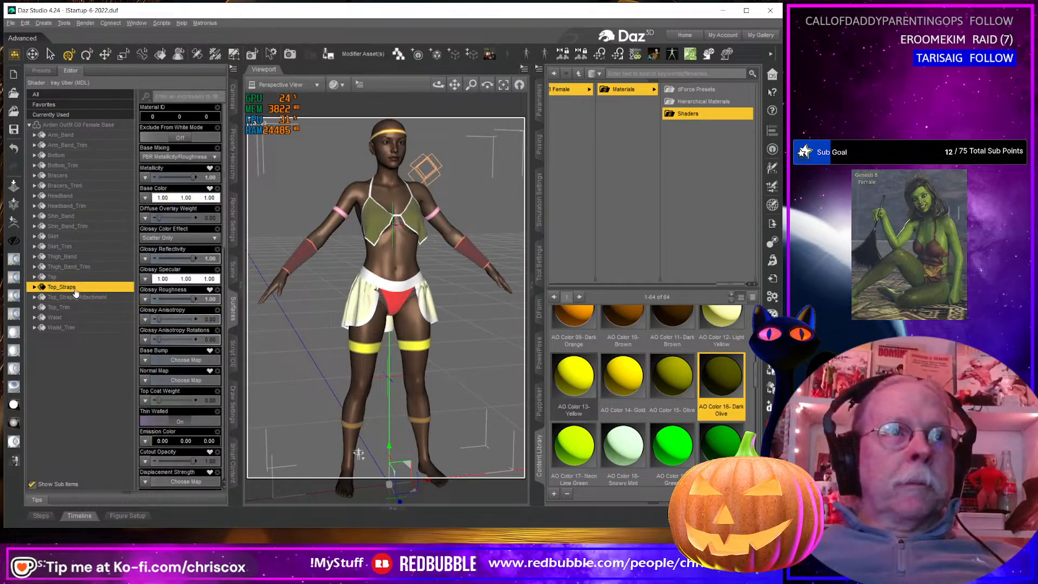
double_click(573, 445)
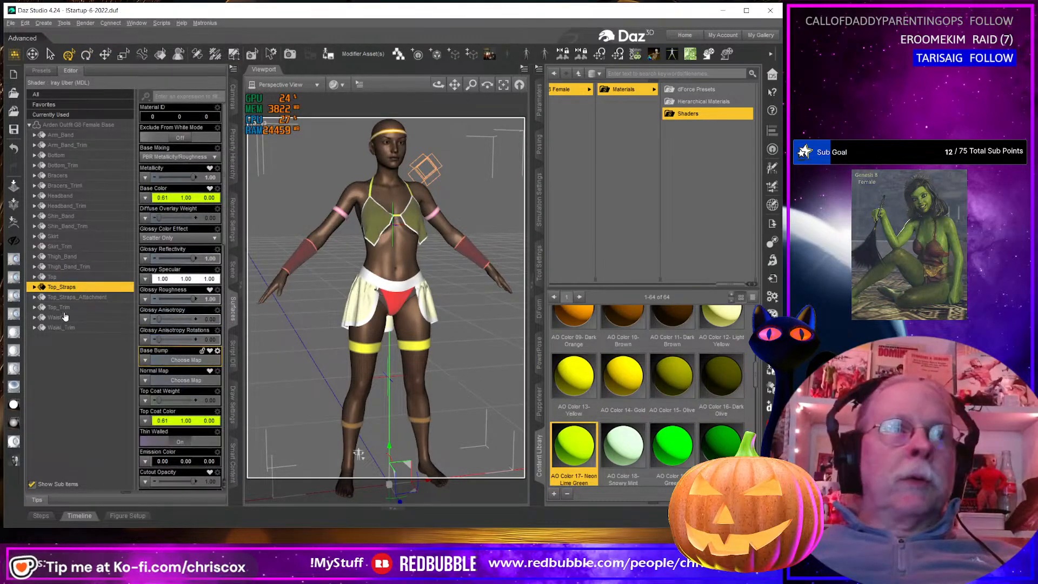
Apply AO Color 18 Snowy Mint to Top_Straps_Attachment and the bright green preset beside it to Top_Trim
left_click(69, 297)
double_click(627, 452)
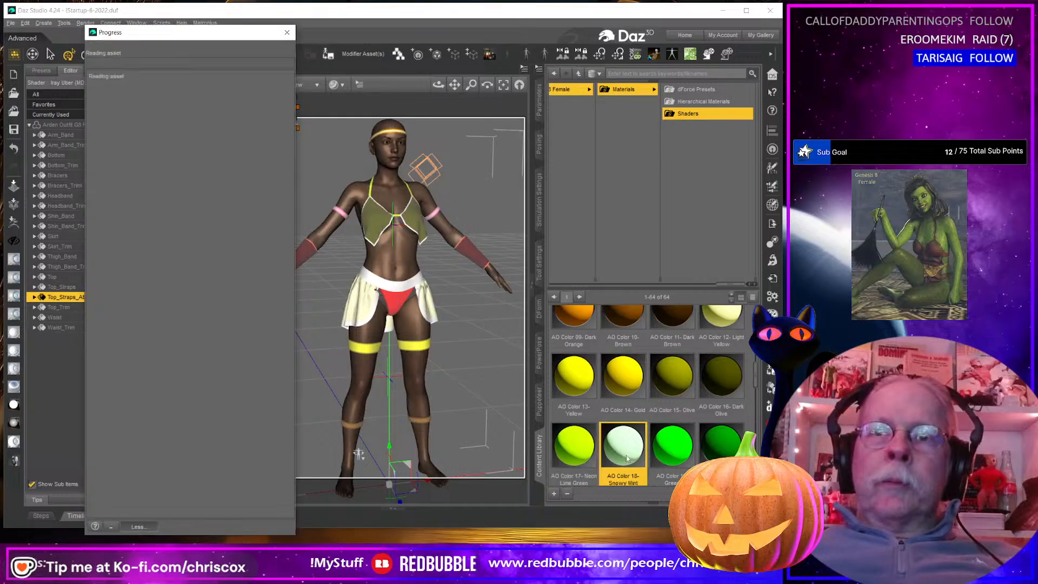
left_click(76, 307)
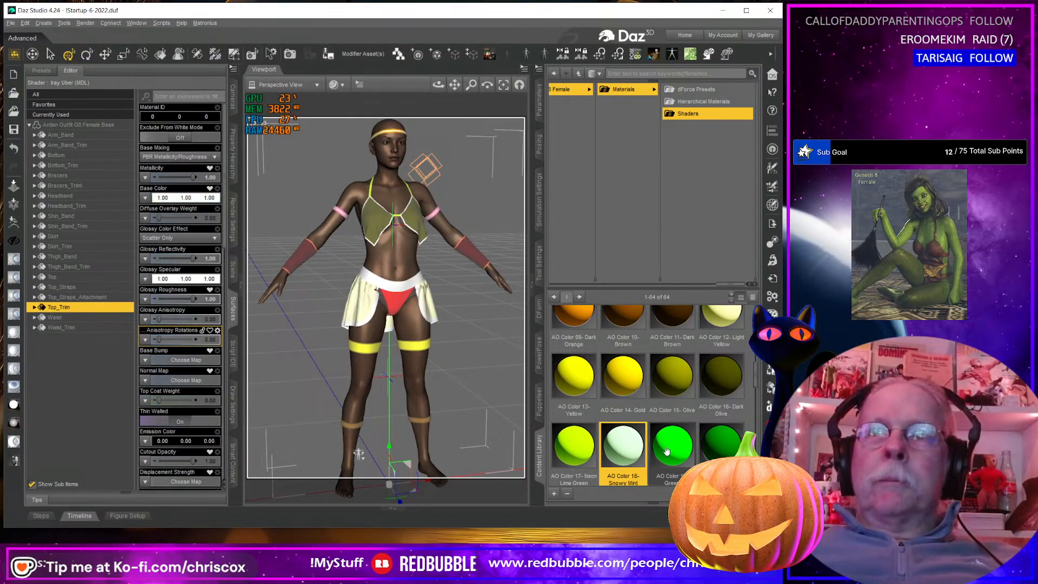
double_click(672, 444)
Apply AO Color 21 DarkGreen to the Waist surface and AO Color 22 PaleTurquoise to Waist_Trim
left_click(55, 317)
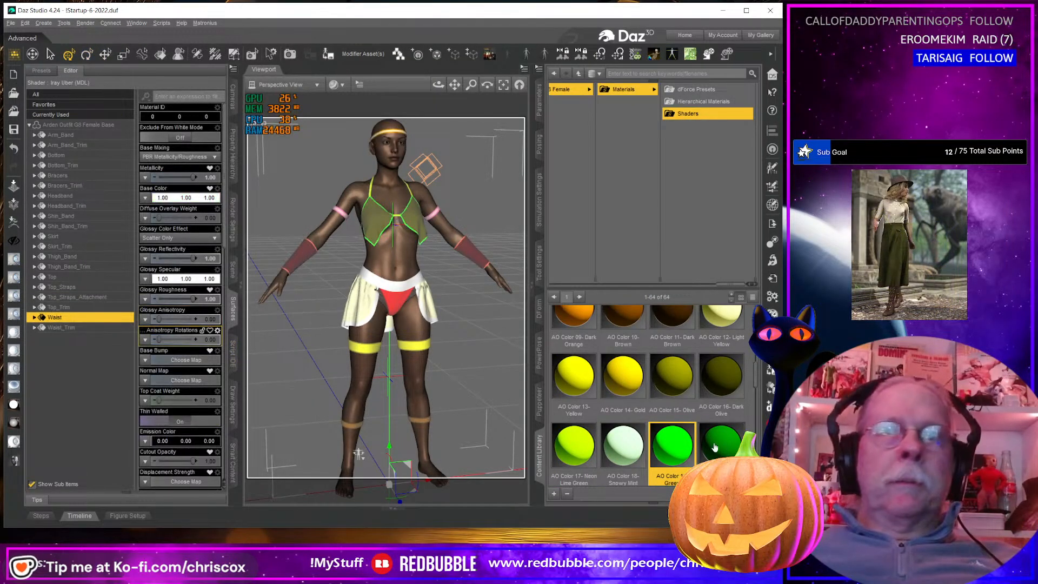
scroll(647, 399, "down", 3)
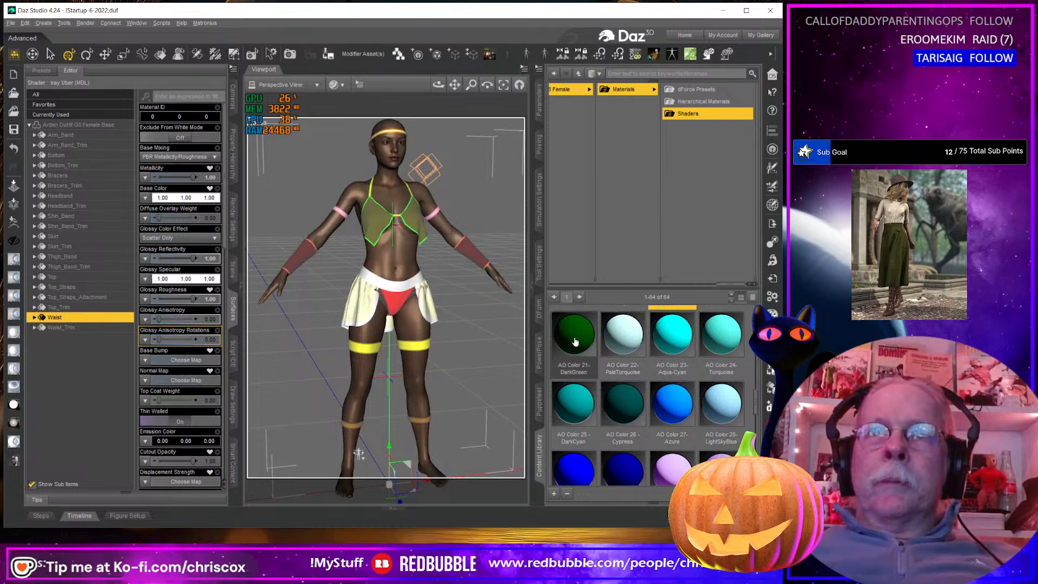
double_click(566, 341)
left_click(118, 327)
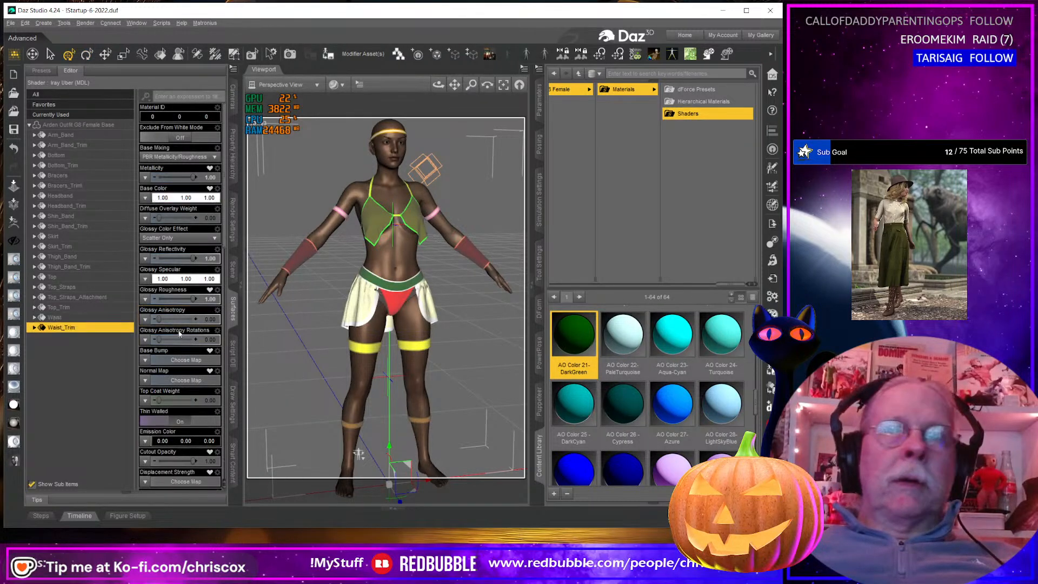
double_click(632, 347)
Inspect the skirt's hem up close and apply AO Color 24 Turquoise to the Skirt_Trim surface
middle_click_drag(465, 375, 498, 370)
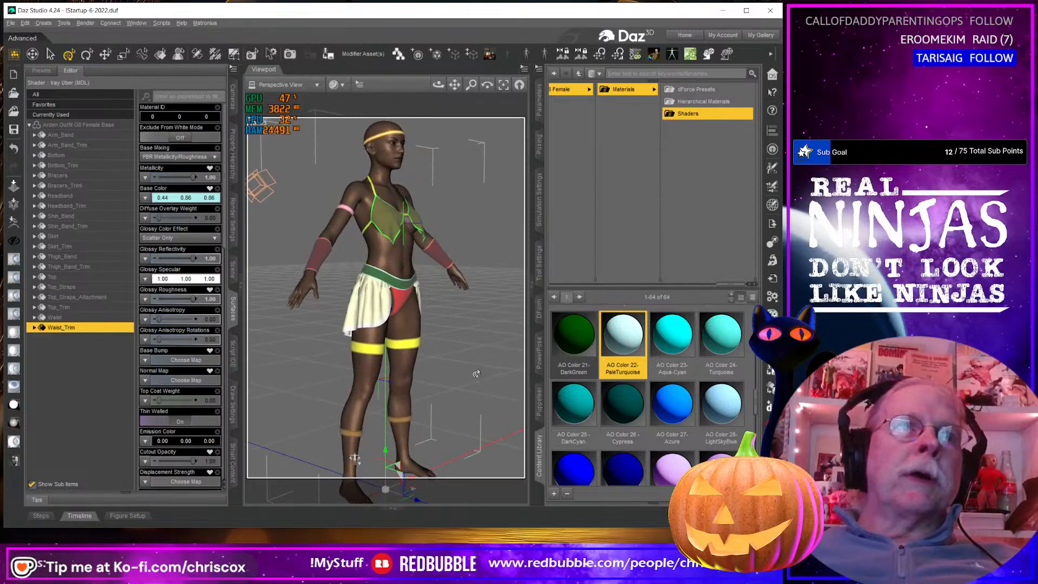
scroll(470, 369, "up", 5)
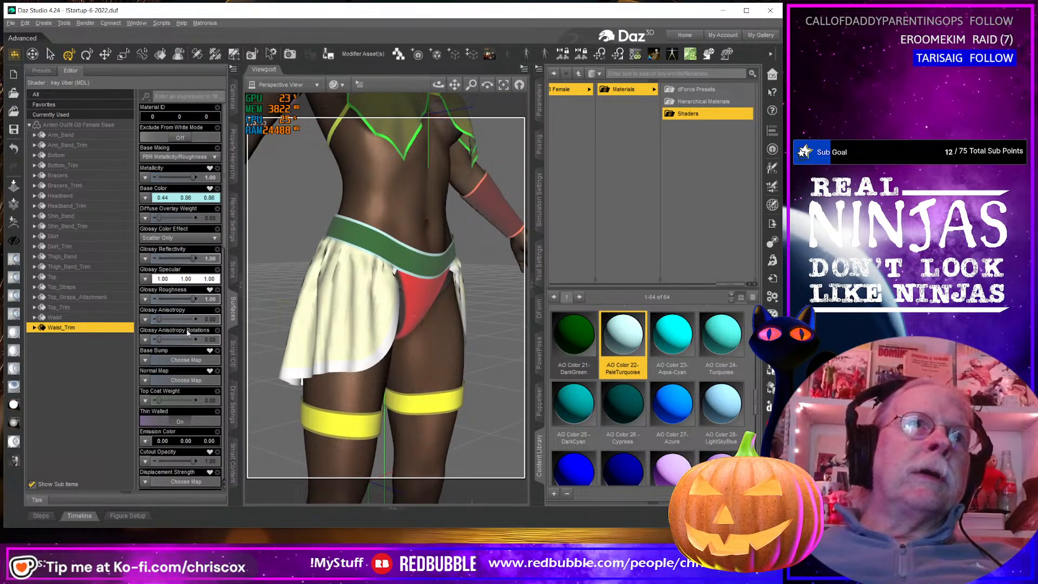
left_click(102, 247)
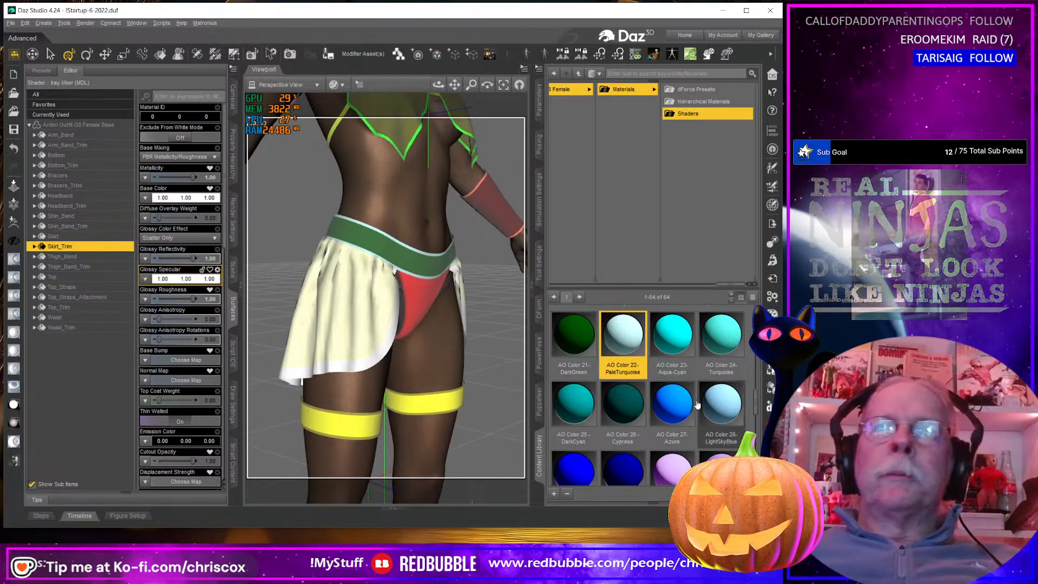
left_click(723, 344)
middle_click_drag(440, 371, 398, 354)
scroll(435, 372, "down", 5)
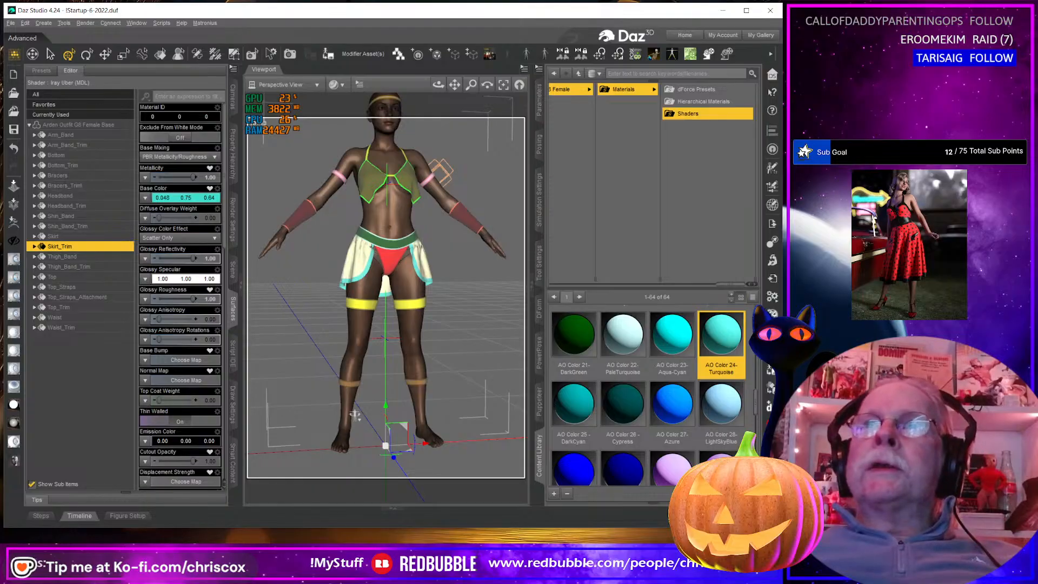
Start an OBJ export of the outfit and browse to the Projects > Fantasy > Arden Outfit > WIP folder
left_click(773, 225)
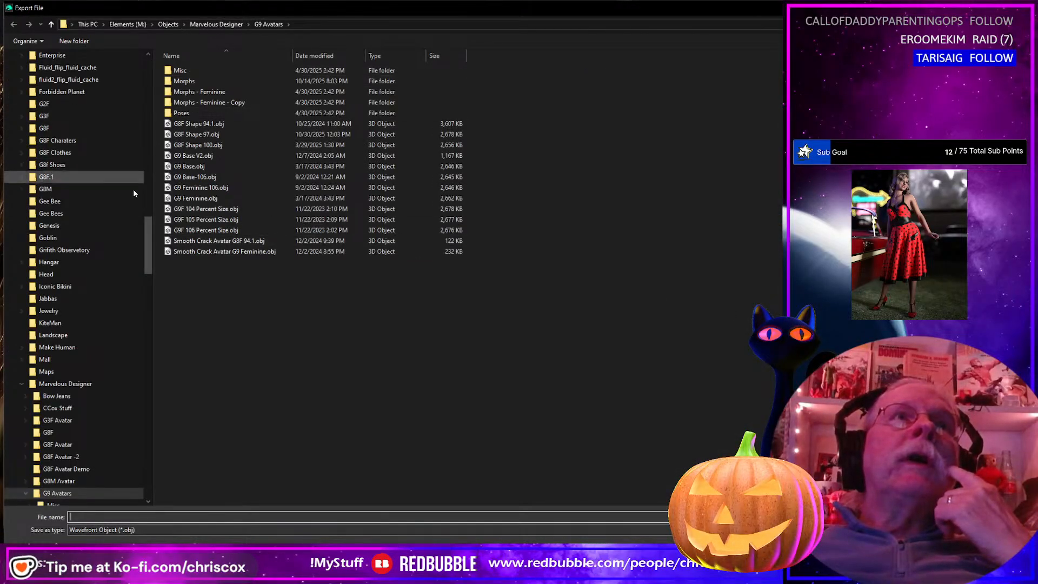
left_click_drag(148, 243, 148, 46)
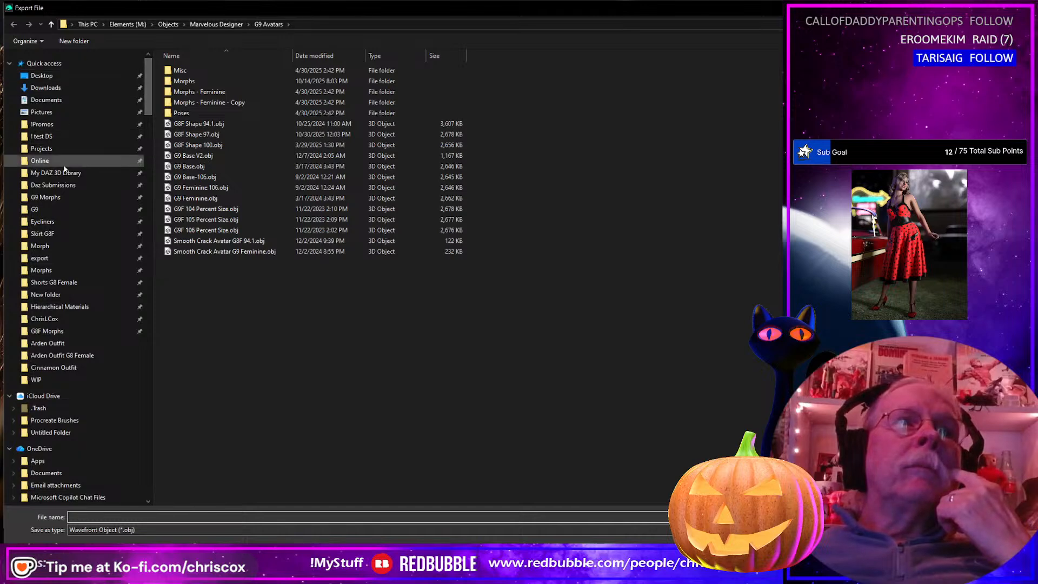
scroll(63, 149, "down", 7)
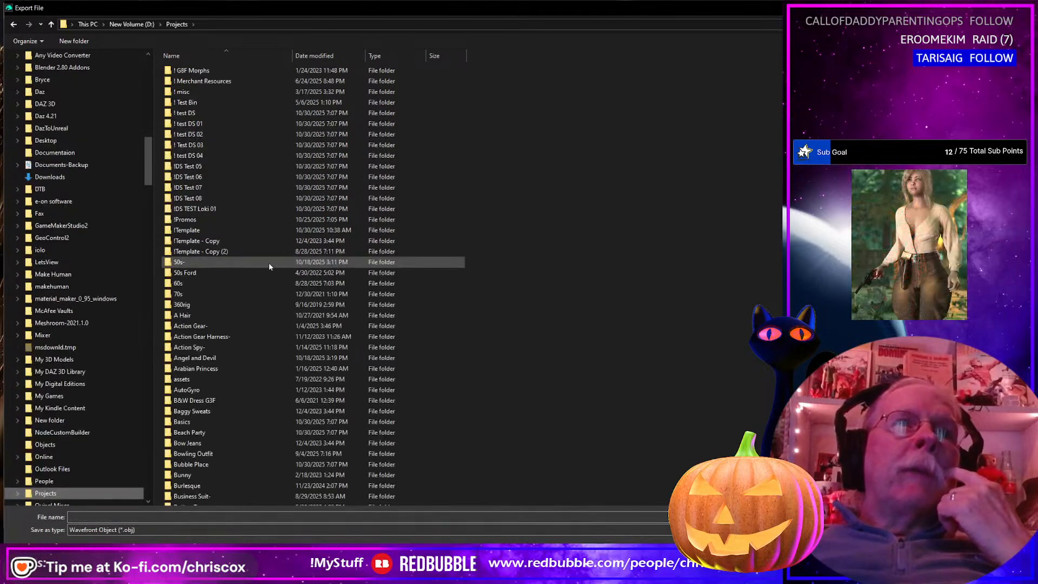
scroll(258, 267, "down", 10)
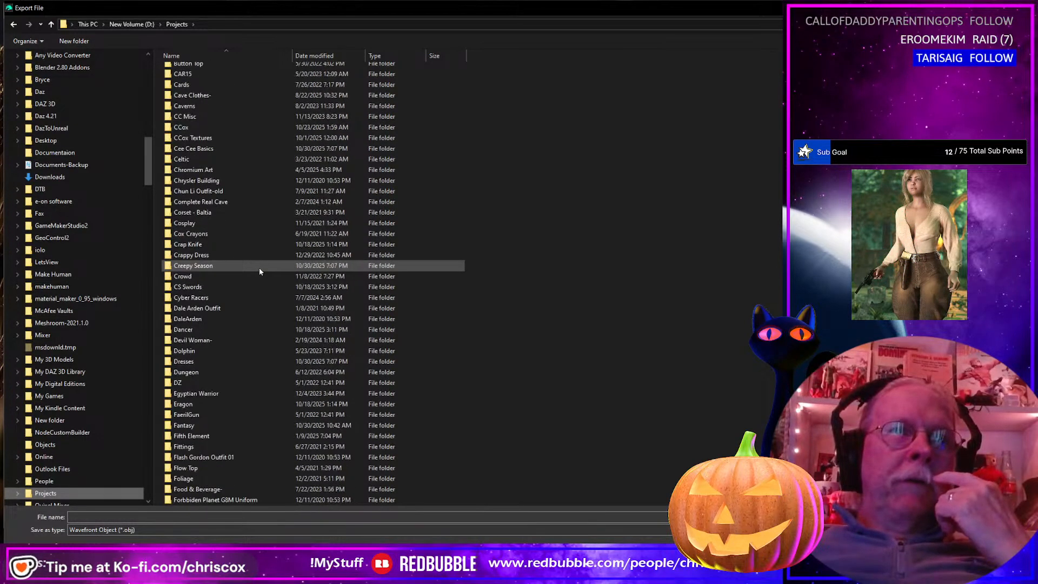
scroll(259, 270, "down", 6)
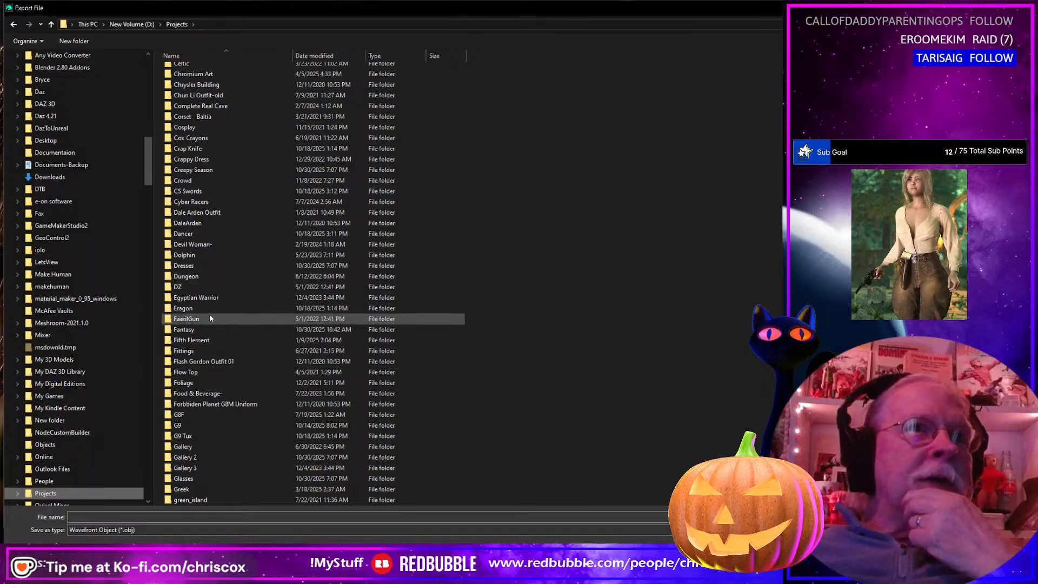
double_click(200, 328)
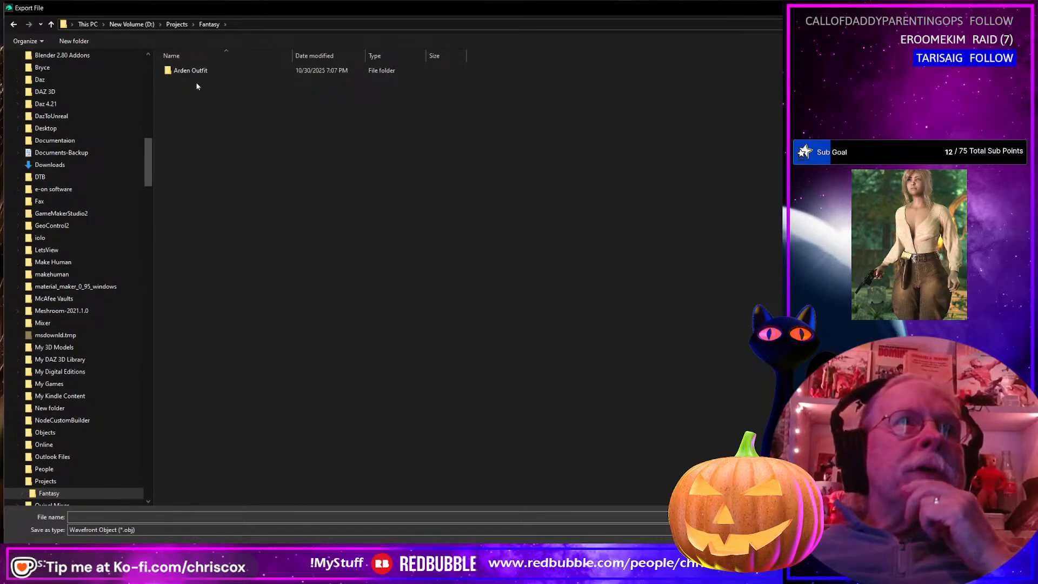
double_click(190, 71)
double_click(191, 114)
Create a new folder named Morphs inside the WIP folder
right_click(247, 360)
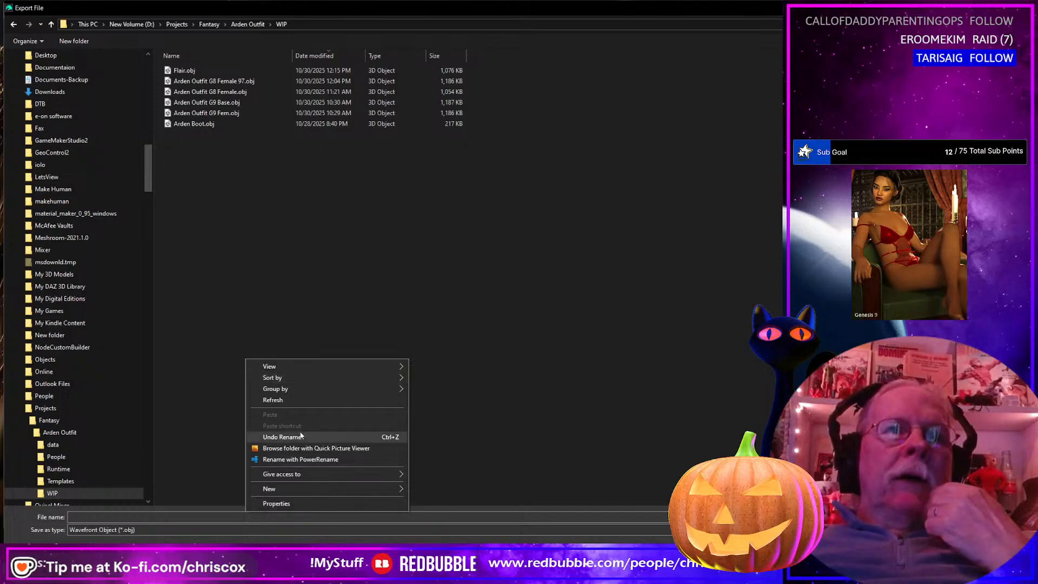
mouse_move(287, 488)
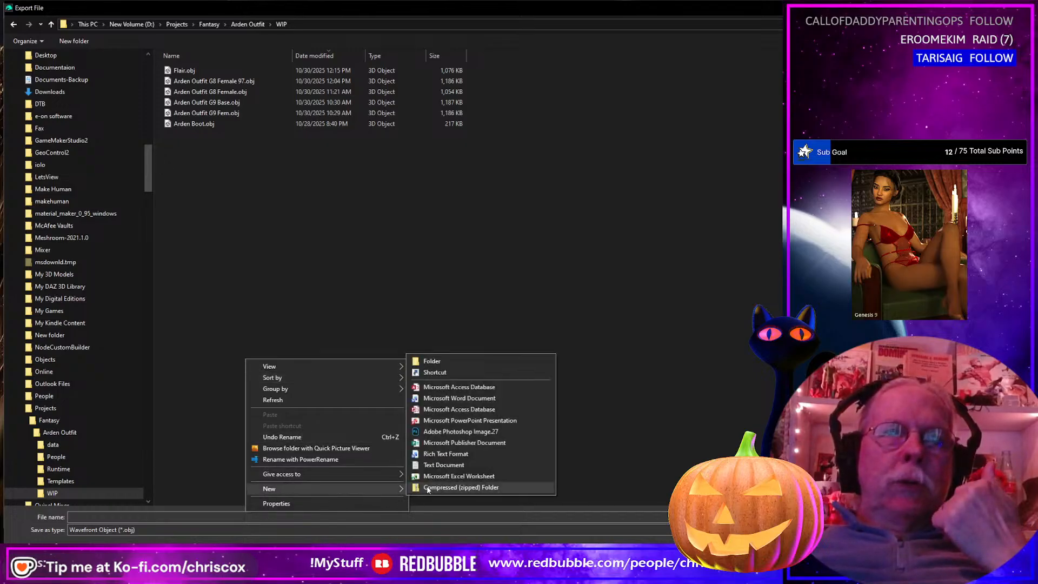
left_click(432, 361)
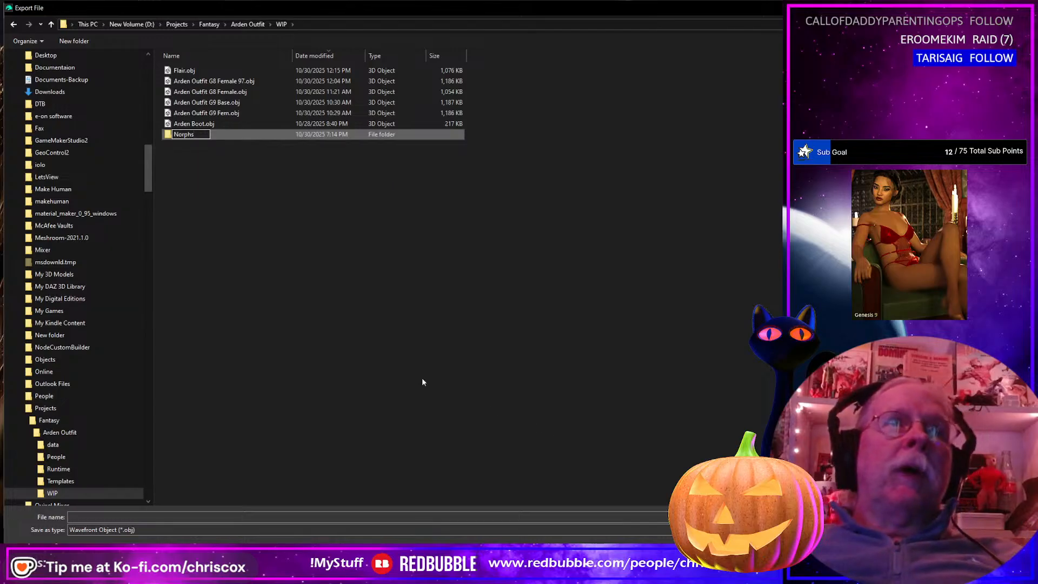
key("Return")
Create a second new folder named Substance inside the WIP folder and open it
right_click(334, 332)
mouse_move(366, 462)
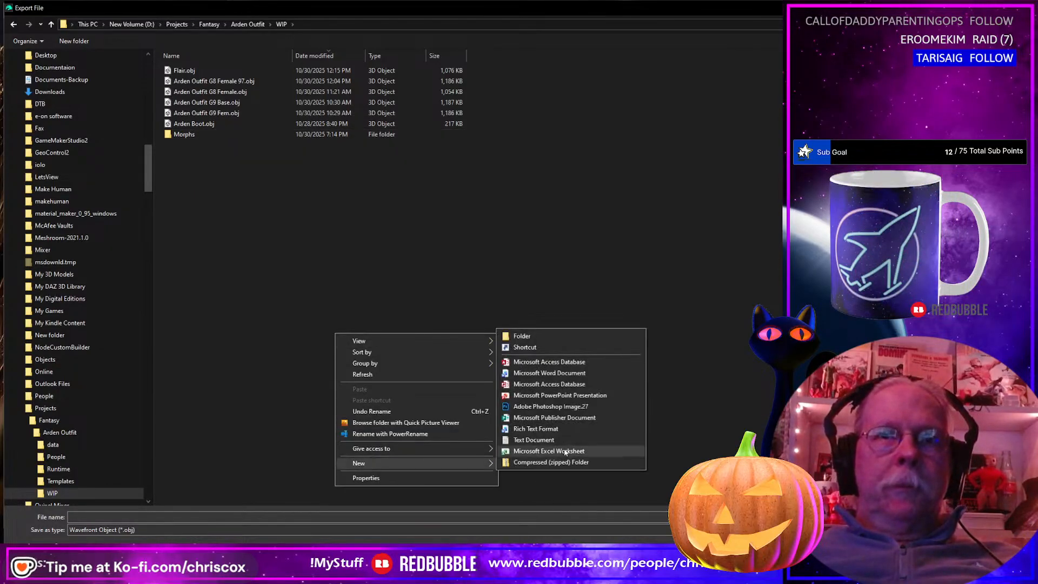
left_click(544, 337)
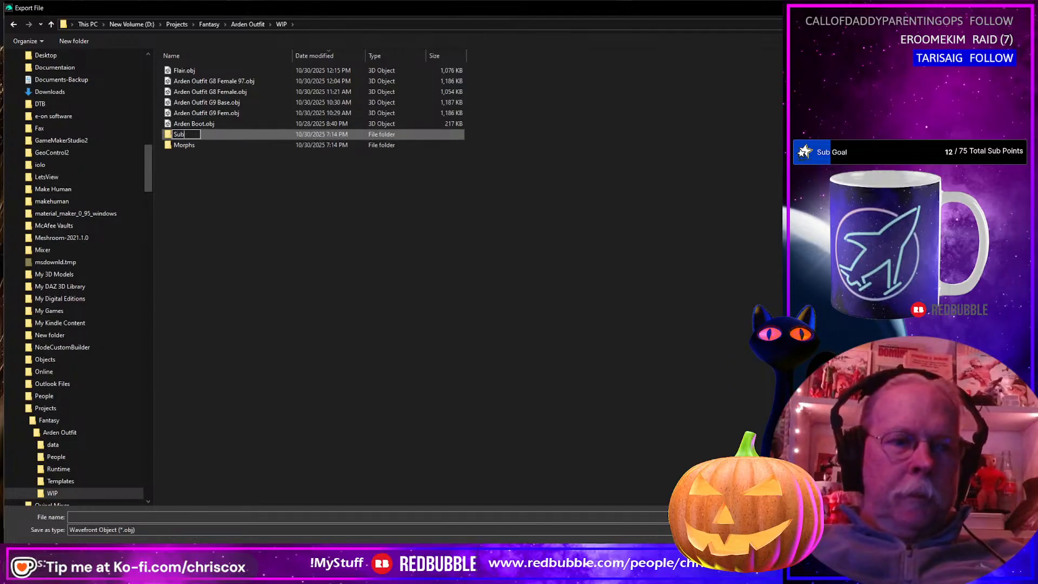
type("Substance")
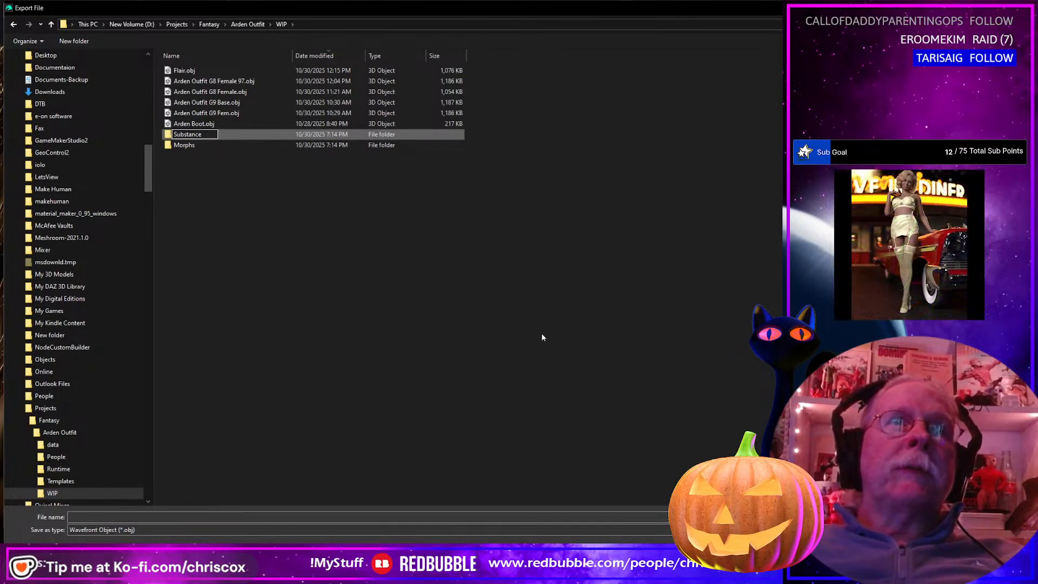
key("Return")
key("Return")
Name the export file Arden Outfit and export it as a Wavefront OBJ, accepting the current export options
left_click(157, 515)
type("Arde")
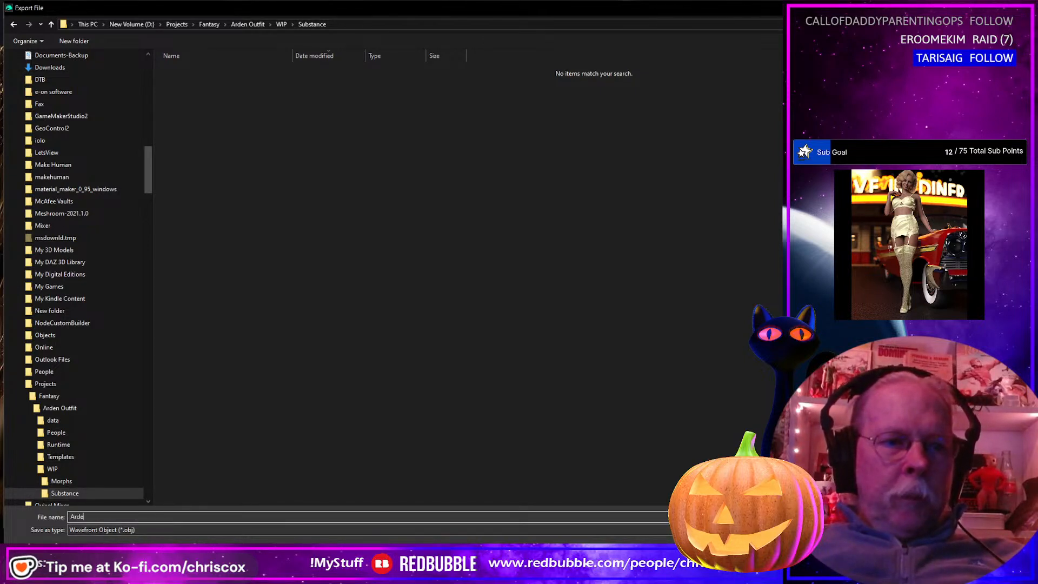
type("n Outfit")
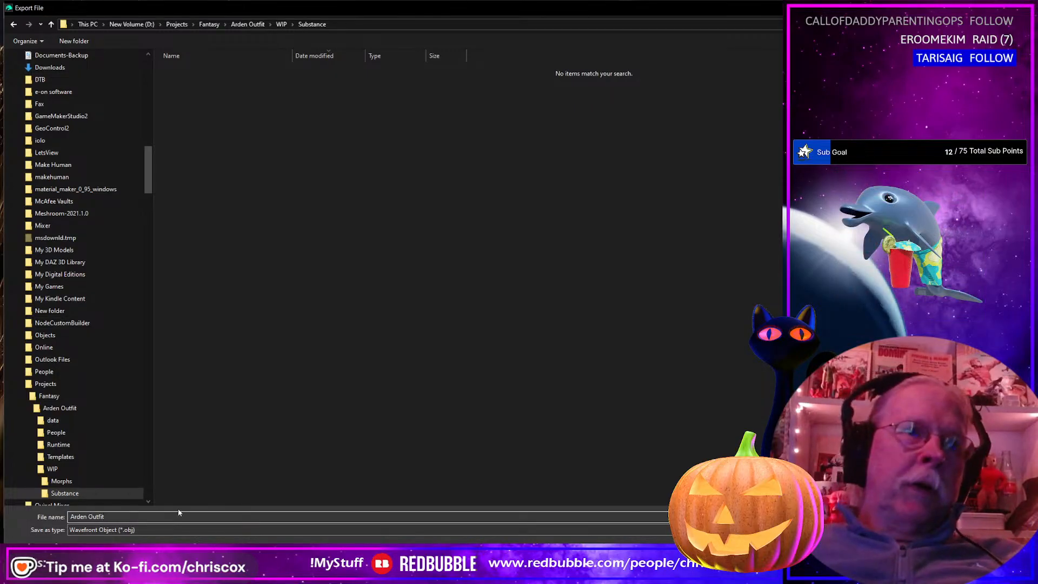
key("Return")
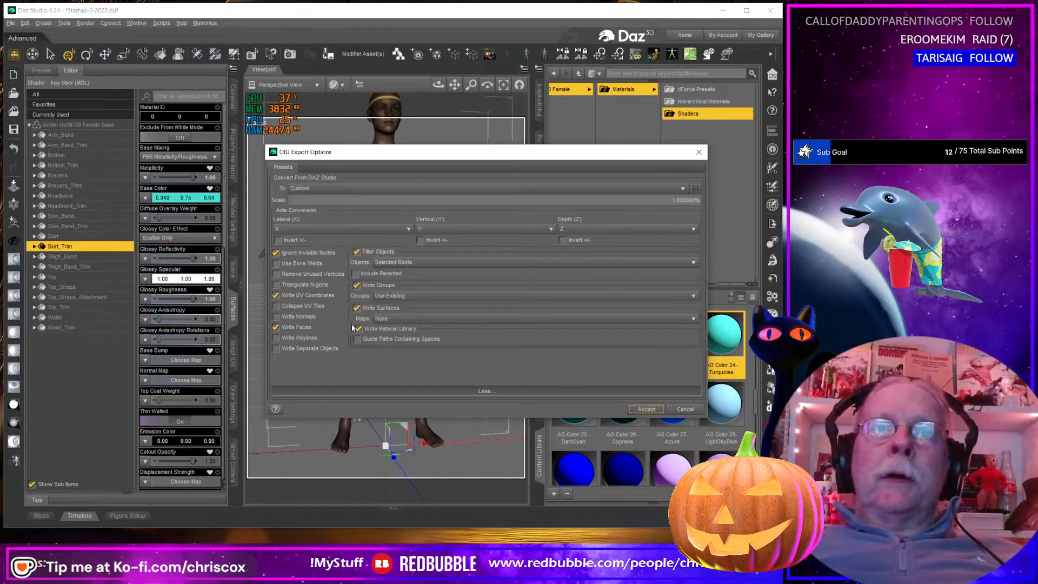
left_click(646, 409)
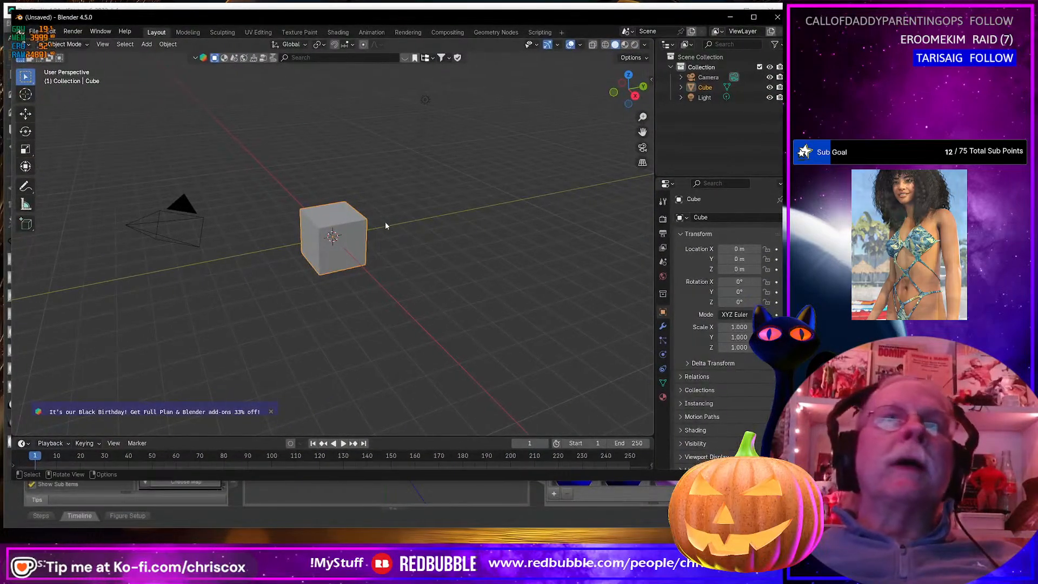
In Blender, delete the default cube and start a Wavefront OBJ import from the Projects folder, listing its contents by name
key("Delete")
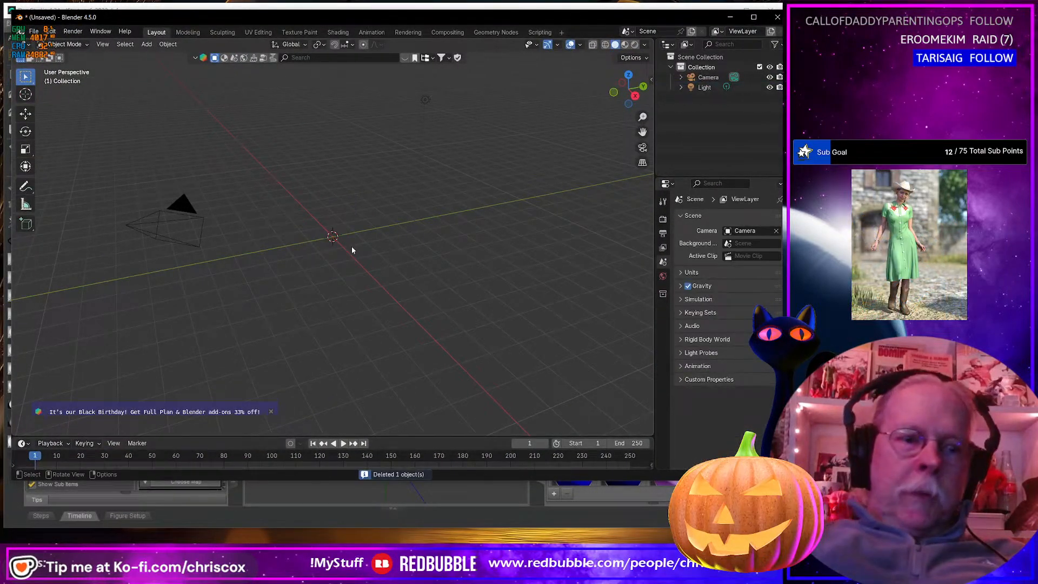
key("ctrl+shift+i")
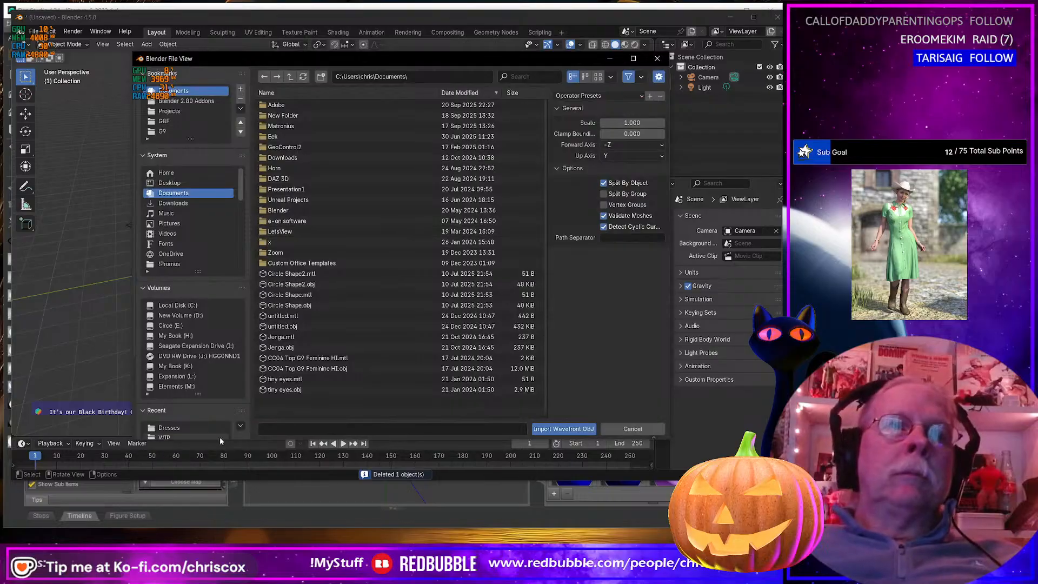
left_click(189, 111)
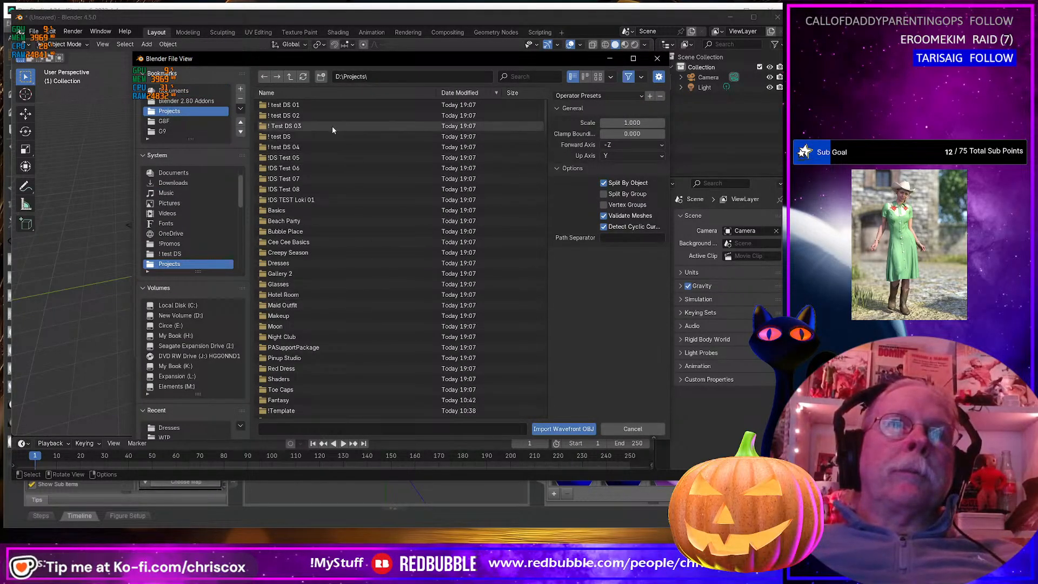
left_click(284, 93)
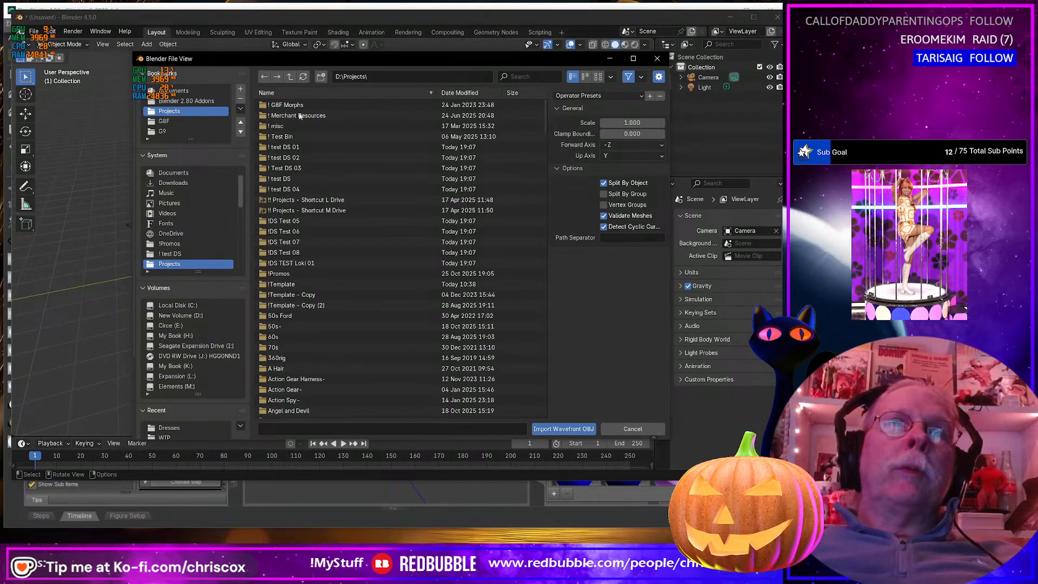
Import Arden Outfit.obj from the Fantasy > Arden Outfit > WIP > Substance folder
scroll(345, 229, "down", 5)
scroll(346, 229, "down", 10)
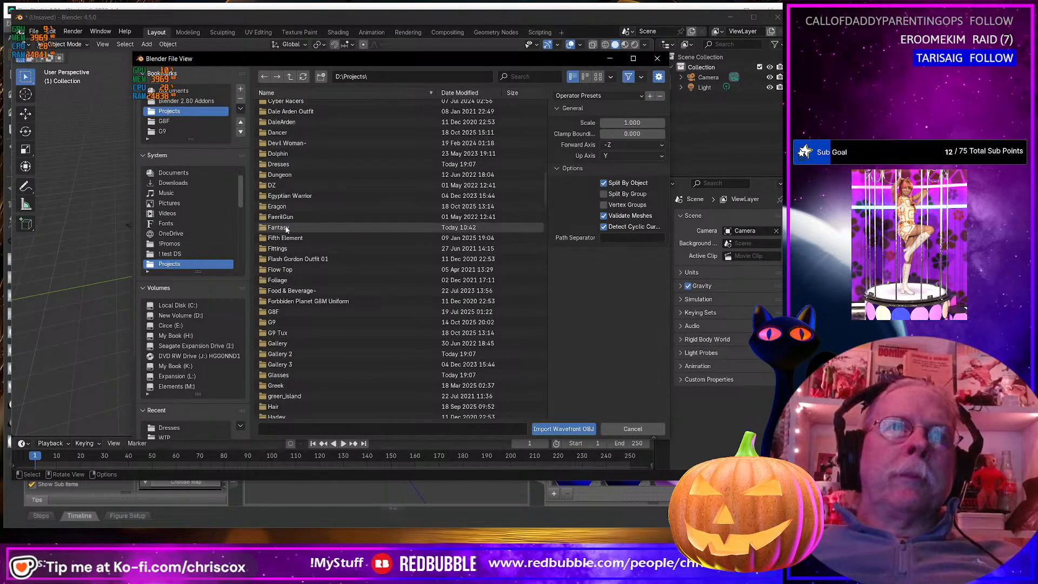
double_click(286, 228)
double_click(278, 104)
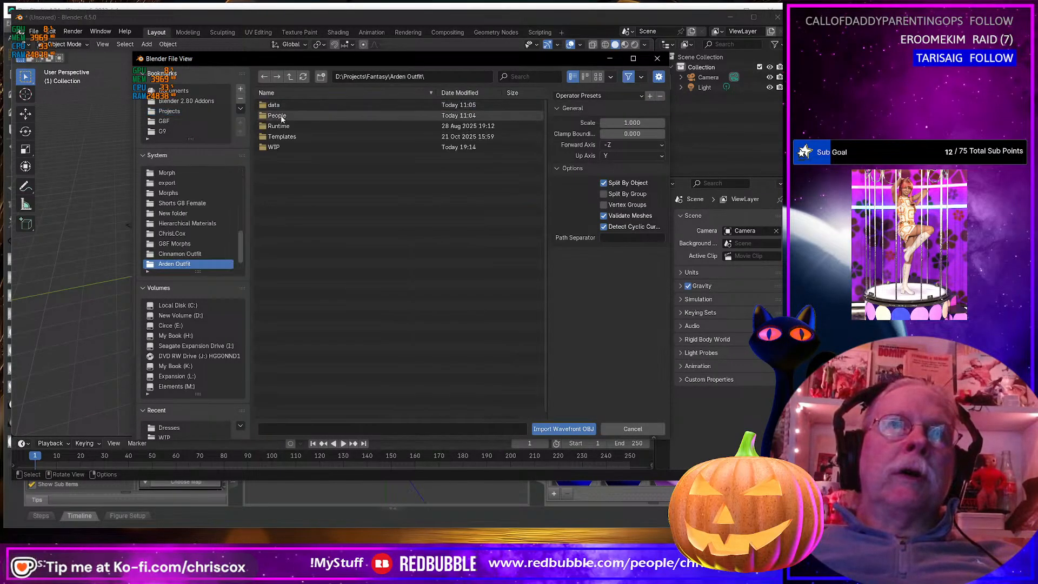
double_click(281, 147)
double_click(289, 115)
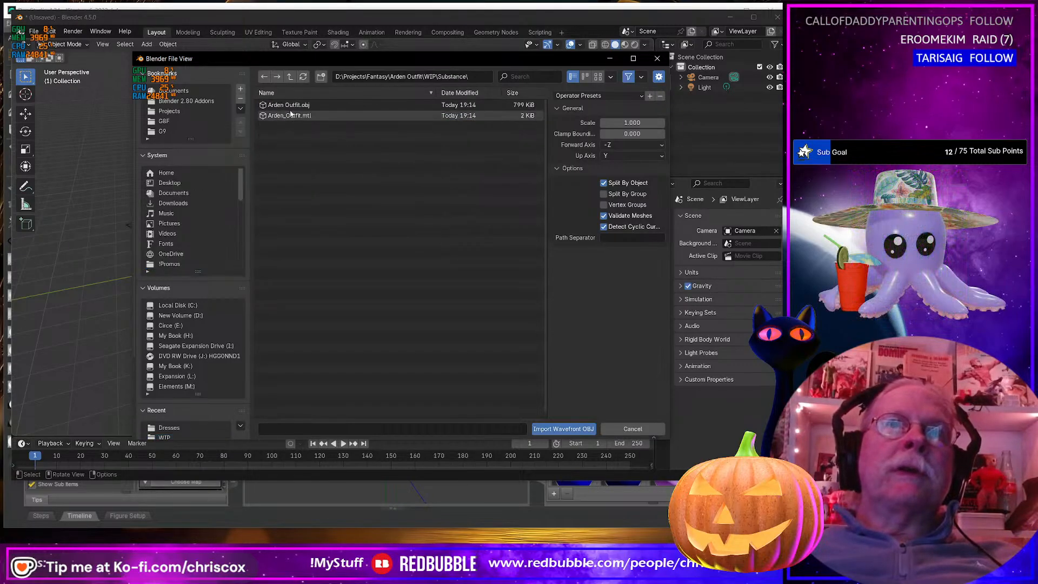
double_click(292, 105)
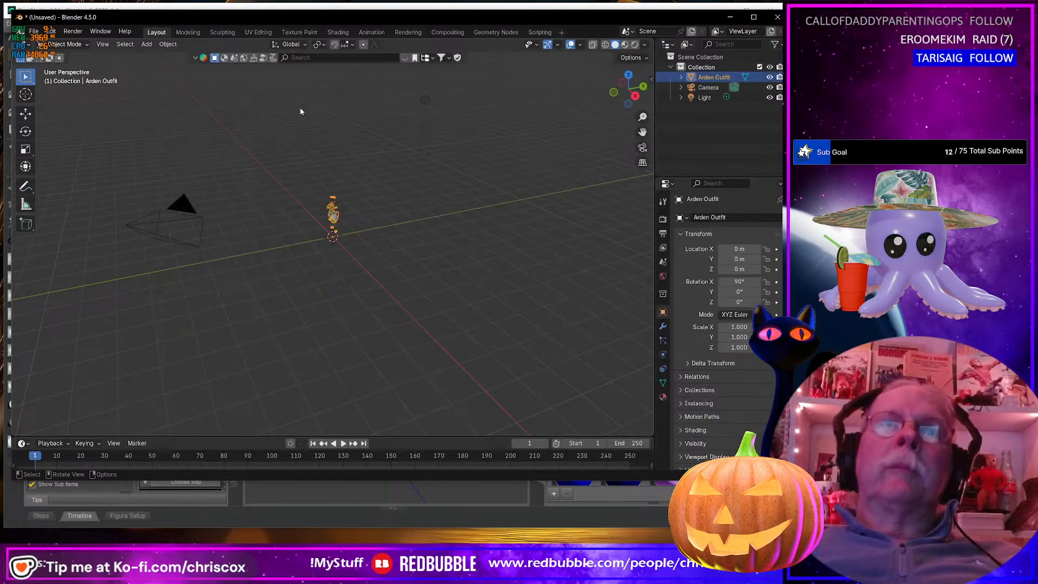
Apply Shade Smooth to the imported Arden Outfit mesh
key("KP_Decimal")
middle_click_drag(343, 255, 401, 242)
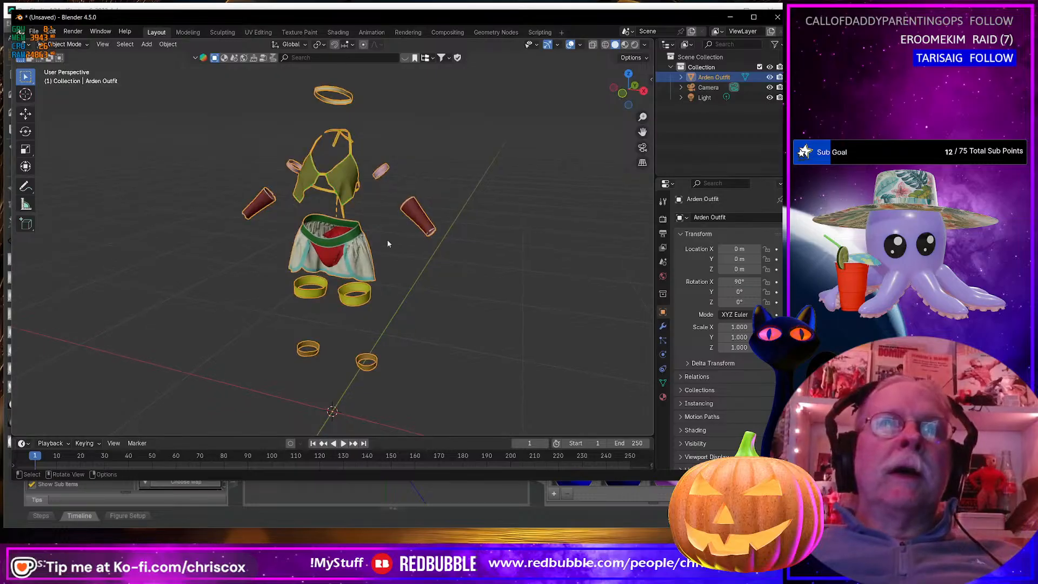
right_click(367, 248)
left_click(358, 251)
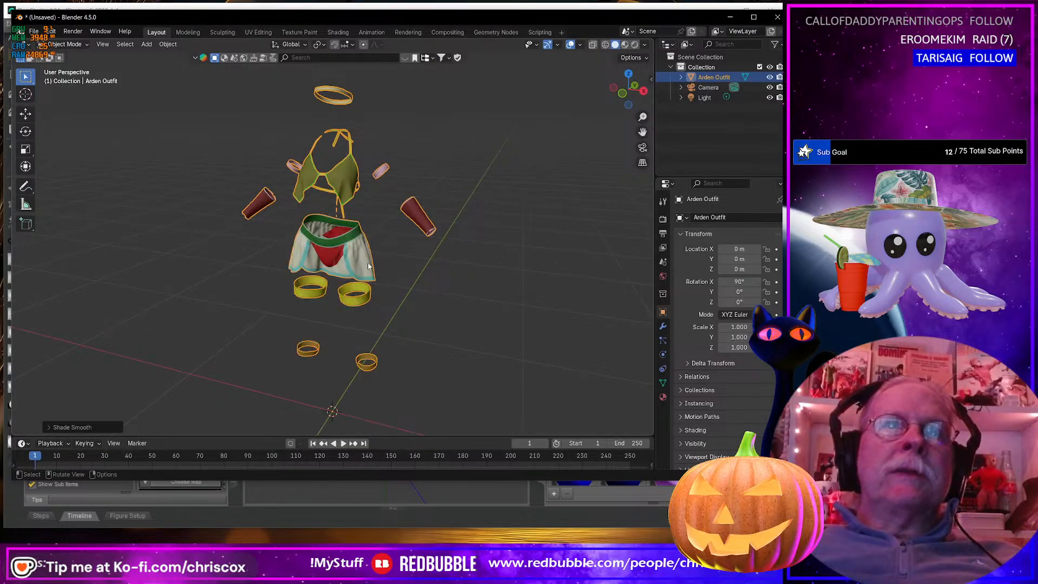
Examine the outfit's skirt, waistband and the bottom piece inside it, up close from the front and from above
scroll(368, 264, "down", 2)
scroll(369, 262, "up", 7)
middle_click_drag(381, 262, 401, 249)
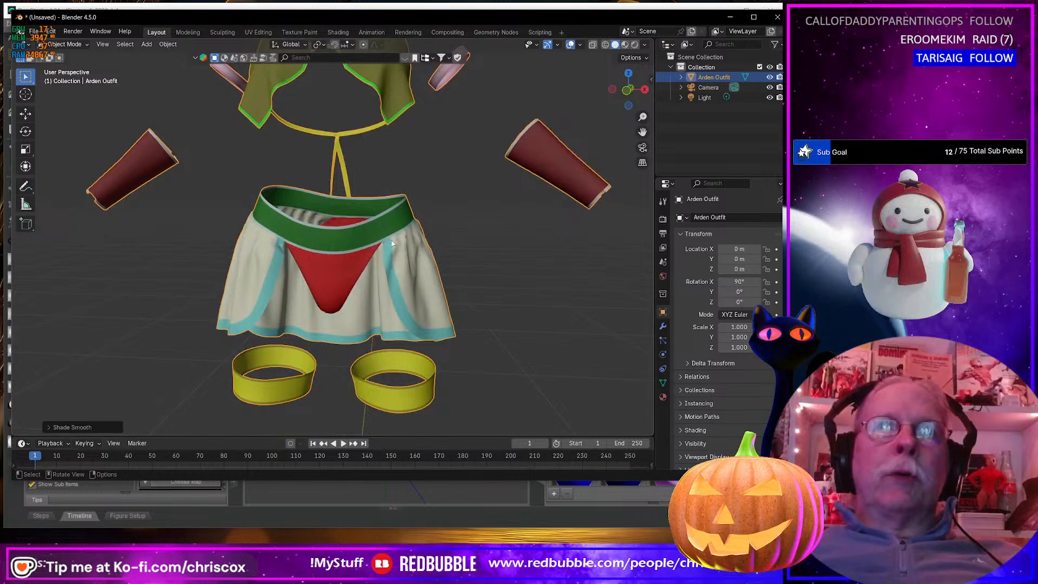
middle_click_drag(419, 210, 437, 264)
scroll(424, 266, "down", 2)
scroll(411, 264, "up", 5)
middle_click_drag(344, 249, 345, 219)
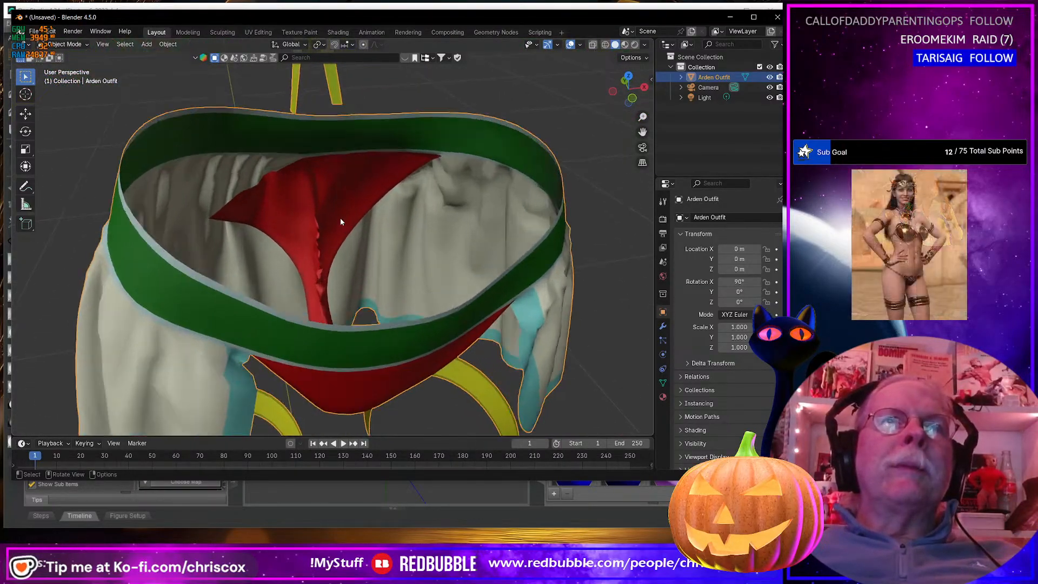
scroll(339, 218, "up", 3)
scroll(337, 219, "down", 4)
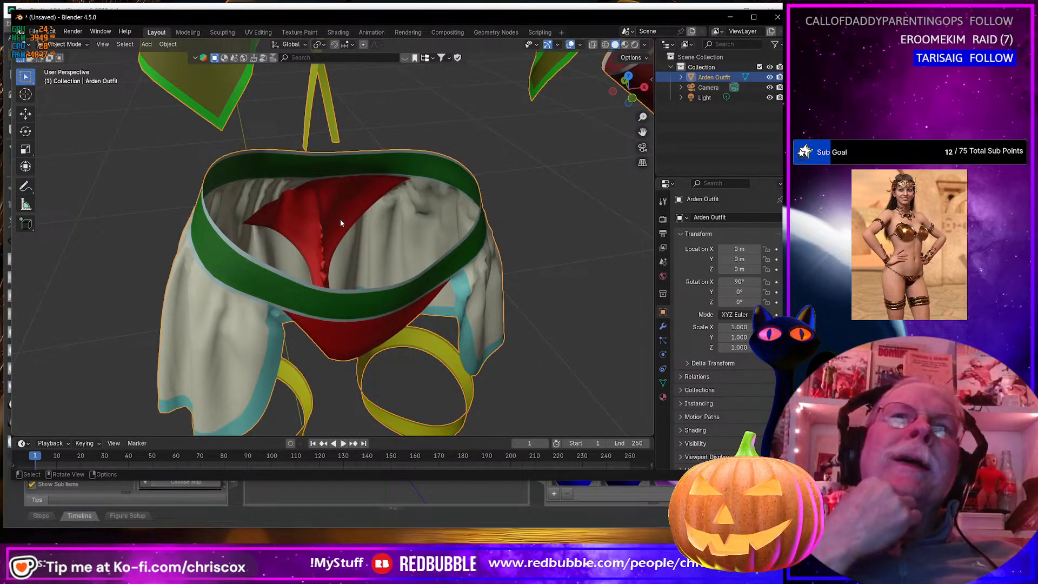
middle_click_drag(339, 219, 307, 210)
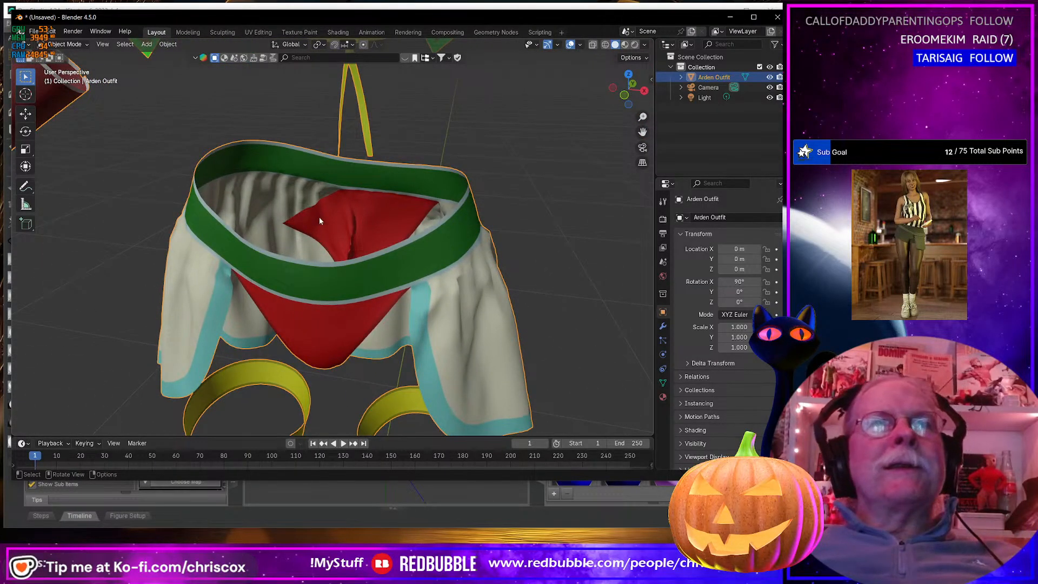
scroll(340, 235, "up", 5)
scroll(348, 259, "down", 6)
mouse_move(347, 258)
middle_mouse_down()
mouse_move(577, 229)
mouse_move(552, 247)
mouse_move(358, 246)
middle_mouse_up()
scroll(360, 265, "up", 5)
scroll(363, 292, "down", 7)
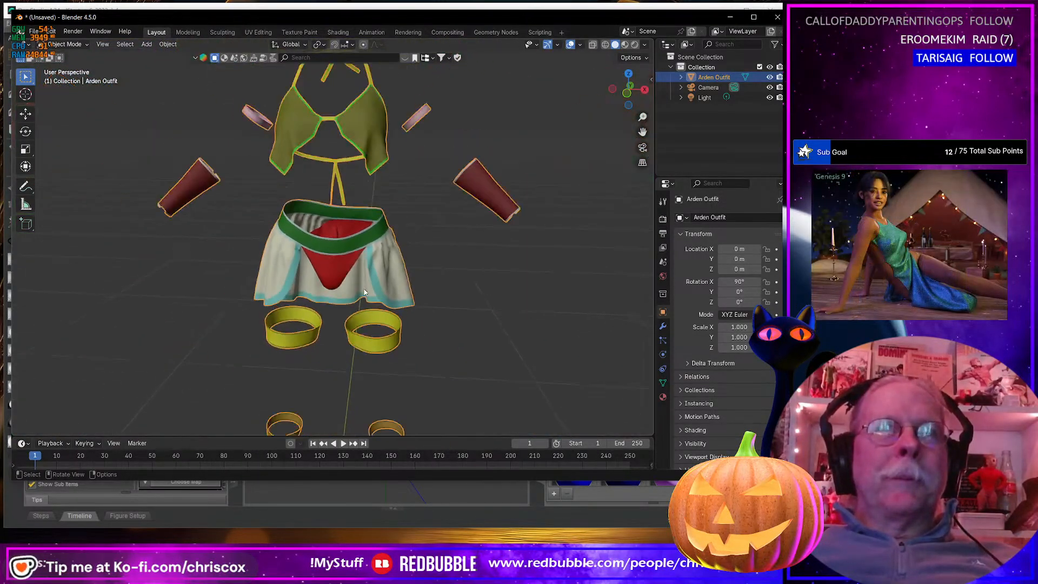
middle_click_drag(359, 263, 334, 231)
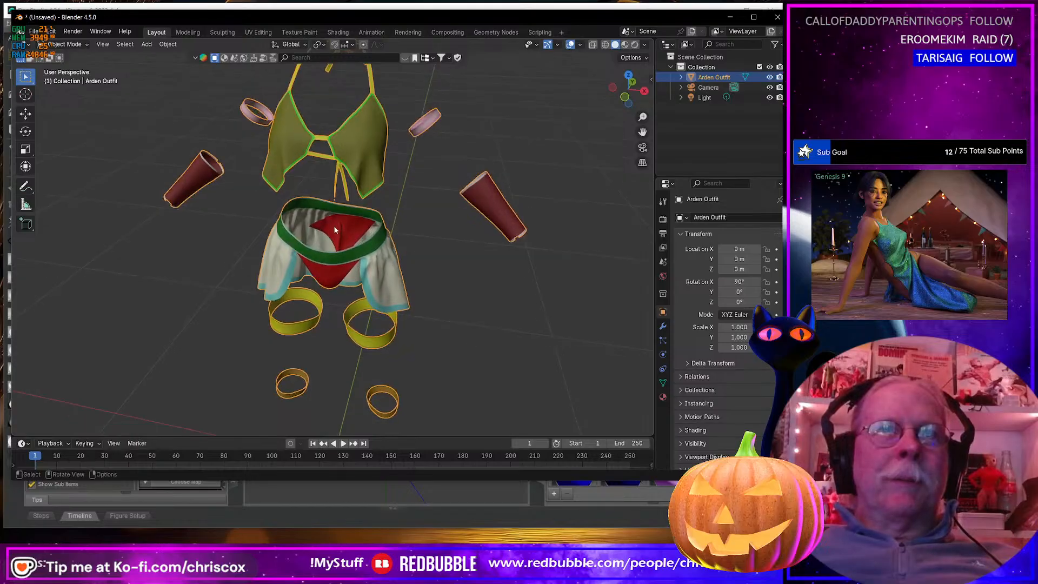
scroll(336, 231, "up", 4)
scroll(337, 243, "down", 3)
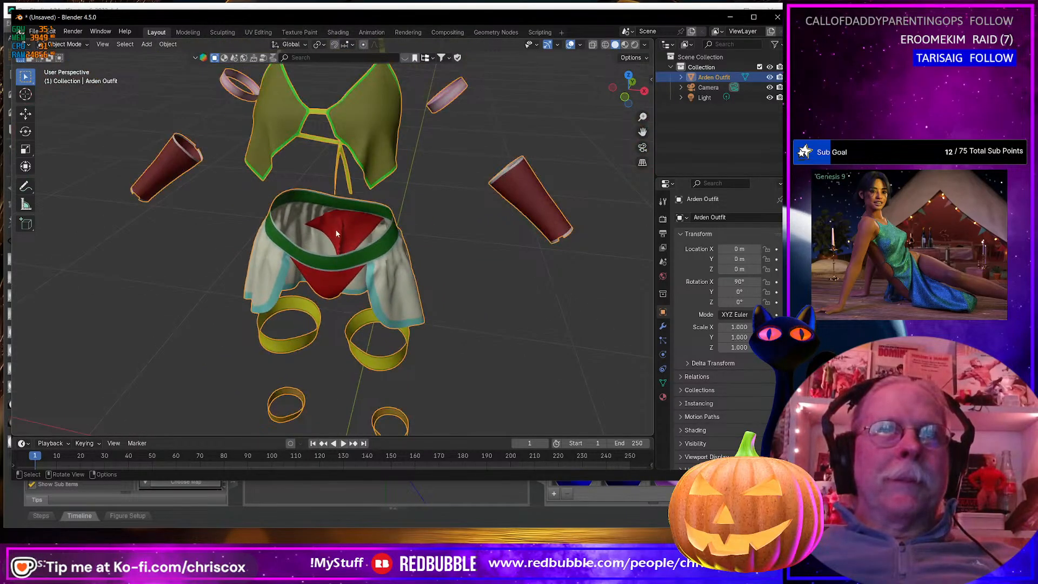
middle_click_drag(337, 234, 319, 216)
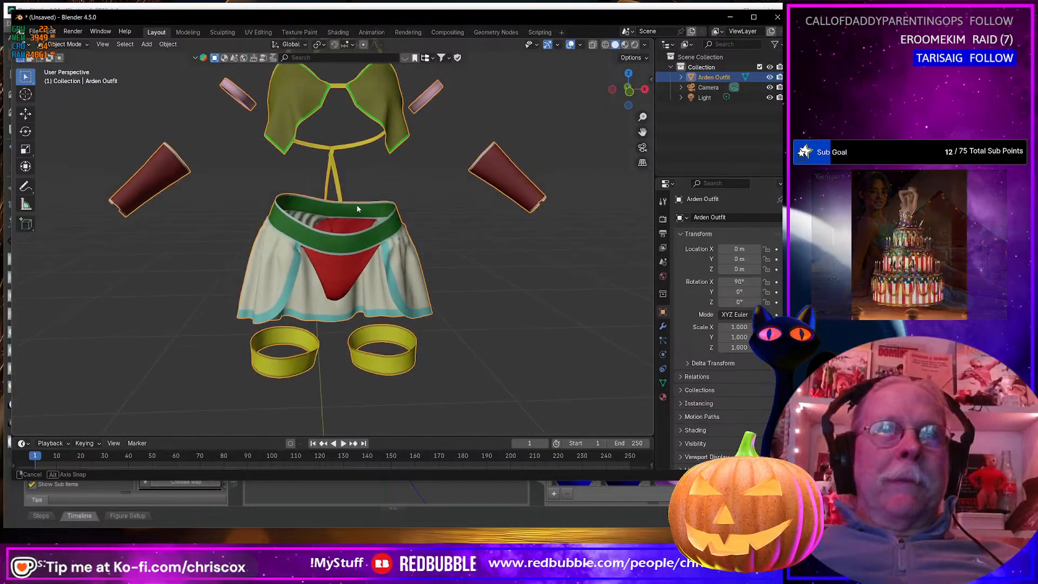
scroll(357, 278, "up", 5)
scroll(358, 278, "down", 5)
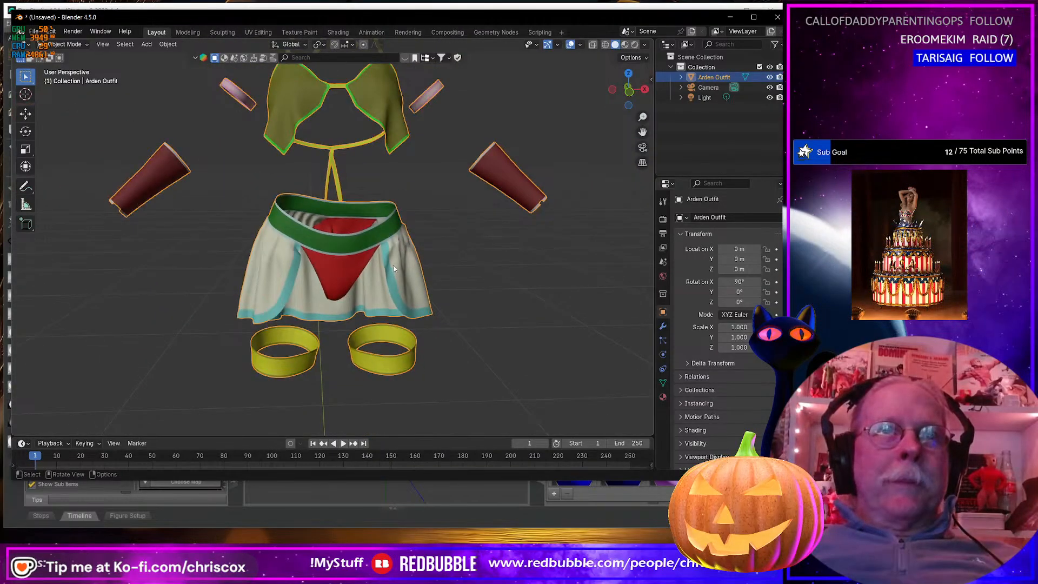
Compare the outfit's skirt, waistband and bottom piece between the Daz Studio figure and the Blender import, from the front, side and above
key("alt+Tab")
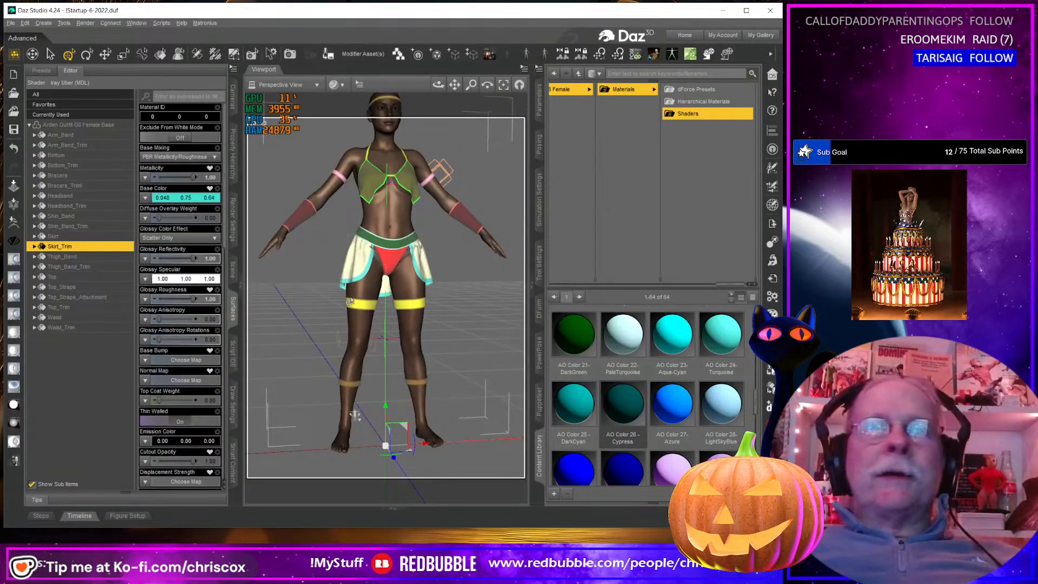
mouse_move(354, 416)
middle_mouse_down()
mouse_move(354, 425)
mouse_move(361, 412)
mouse_move(396, 432)
mouse_move(350, 415)
mouse_move(357, 411)
middle_mouse_up()
key("alt+Tab")
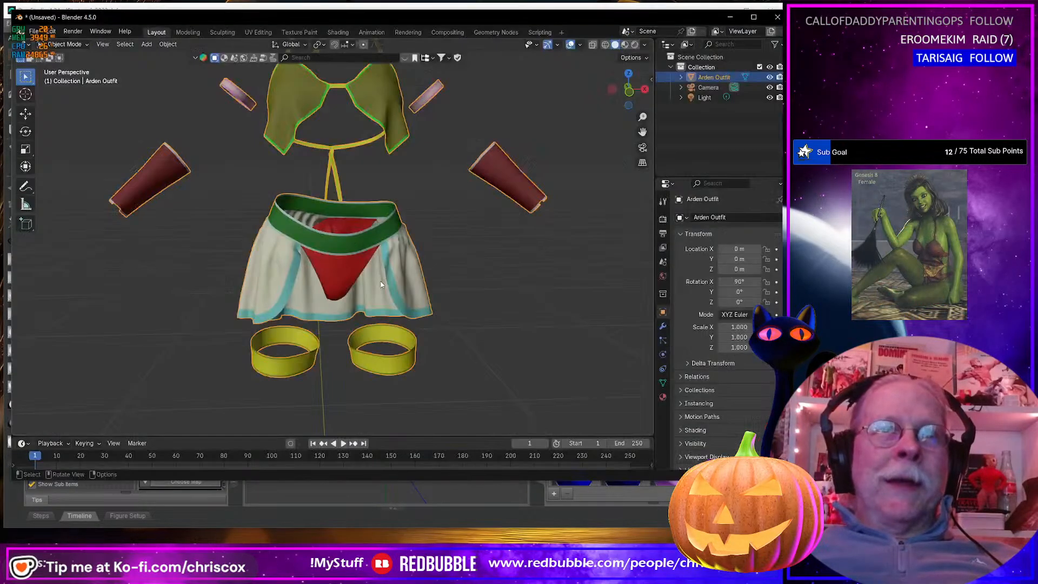
scroll(380, 281, "up", 5)
middle_click_drag(380, 280, 340, 312)
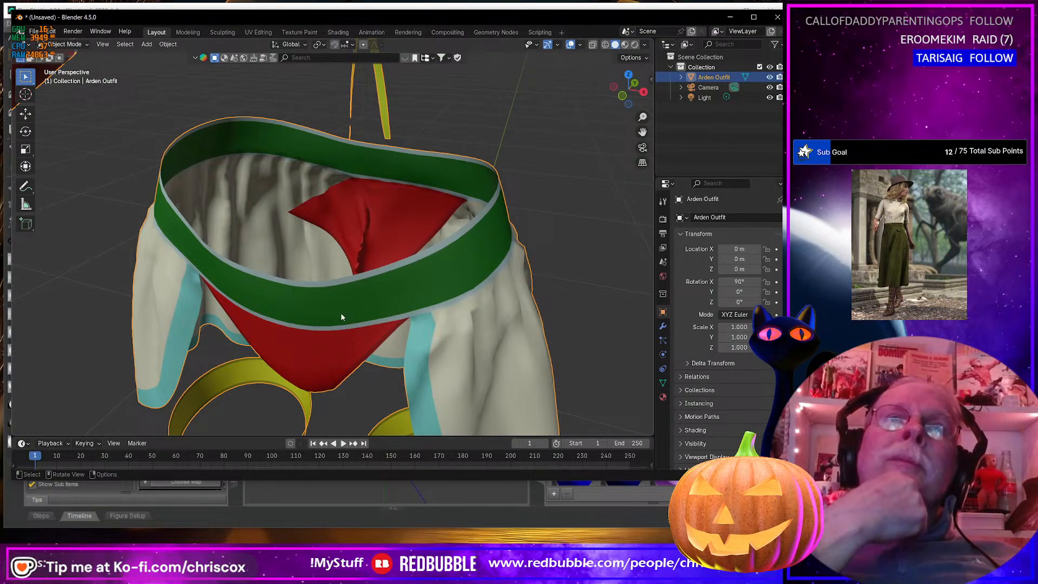
mouse_move(341, 313)
middle_mouse_down()
mouse_move(329, 313)
mouse_move(436, 273)
mouse_move(416, 287)
mouse_move(350, 286)
mouse_move(360, 309)
middle_mouse_up()
key("alt+Tab")
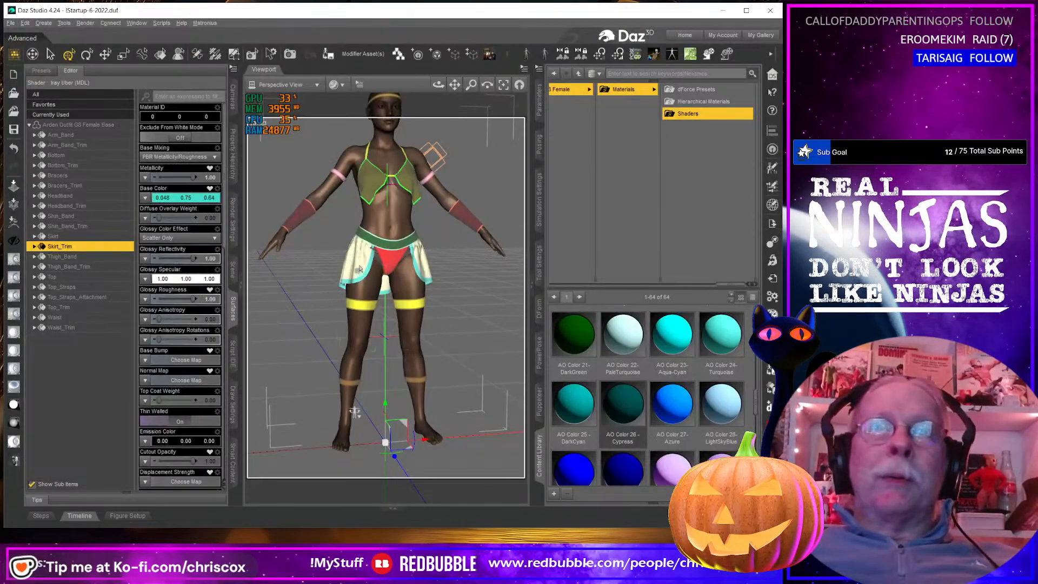
middle_click_drag(354, 412, 385, 308)
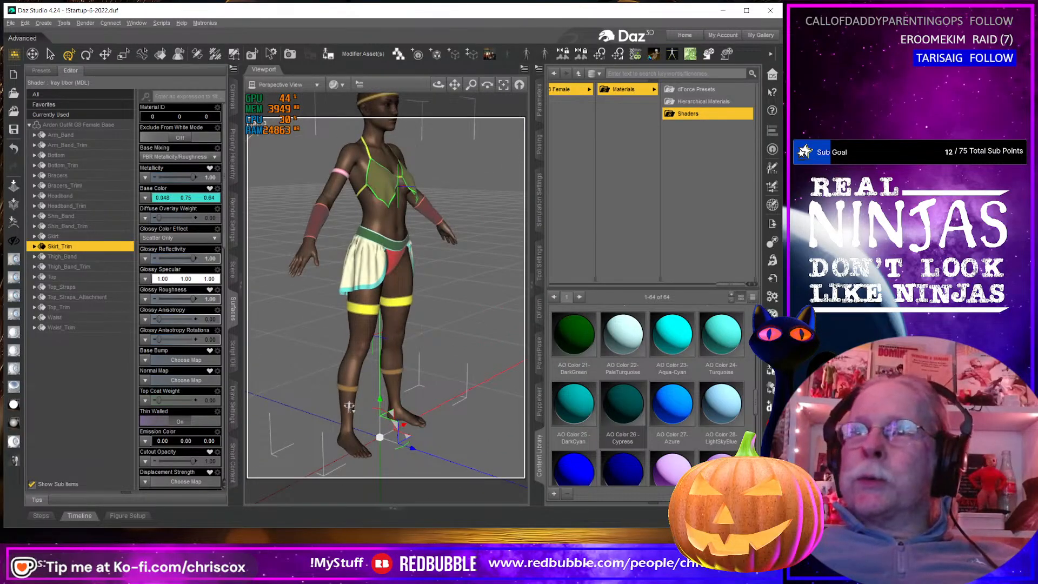
middle_click_drag(383, 298, 366, 298)
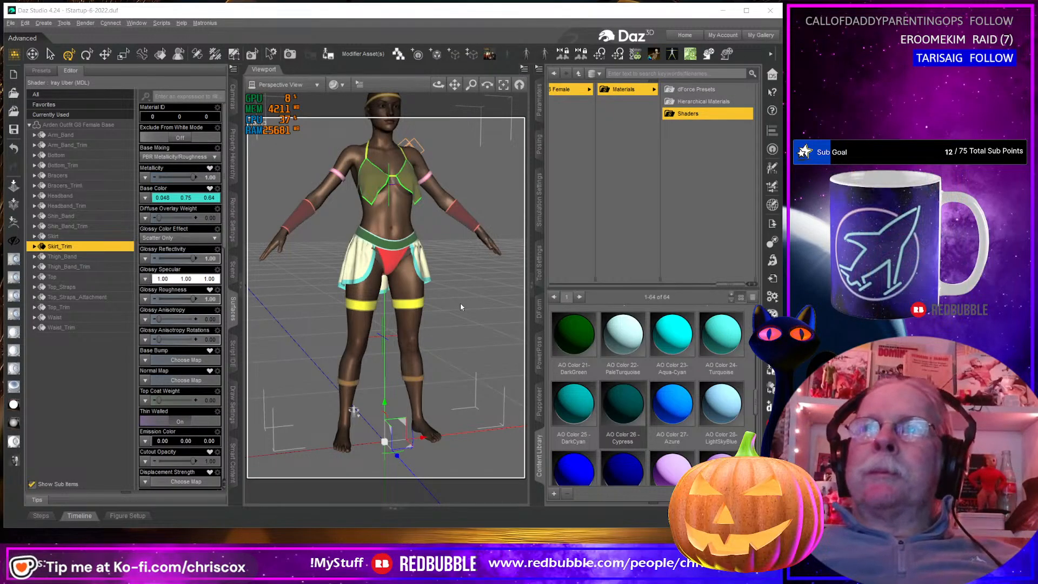
Switch to Marvelous Designer and open the project Arden Outfit G8 Female.zprj from the Arden Outfit > WIP folder
key("alt+Tab")
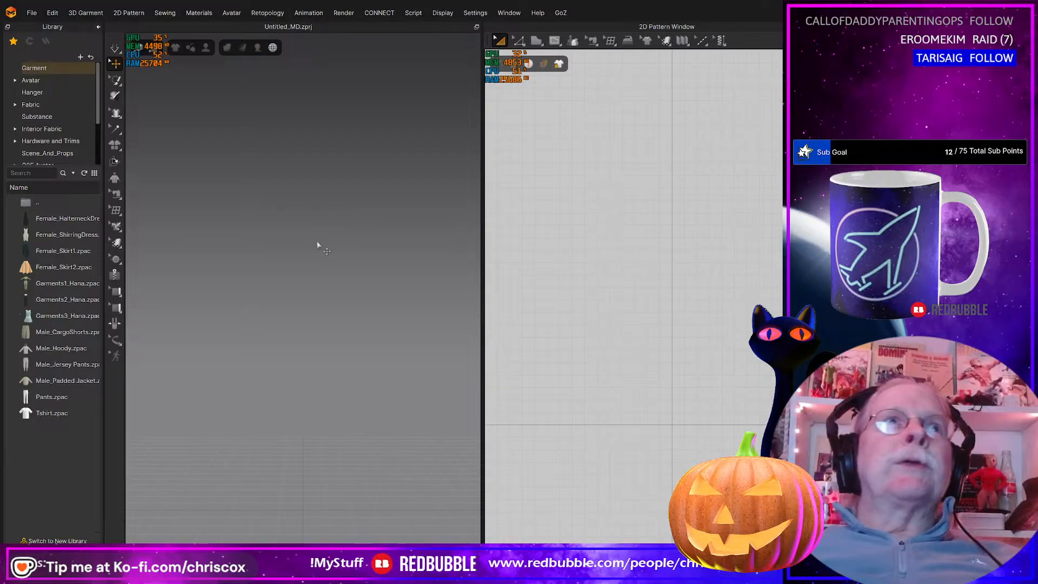
left_click(32, 13)
mouse_move(43, 51)
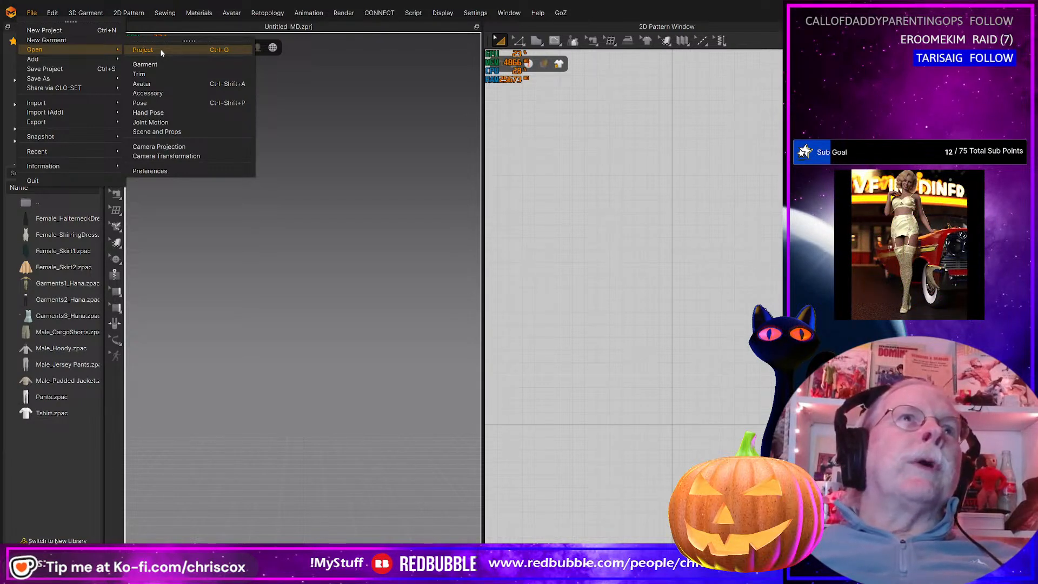
left_click(161, 52)
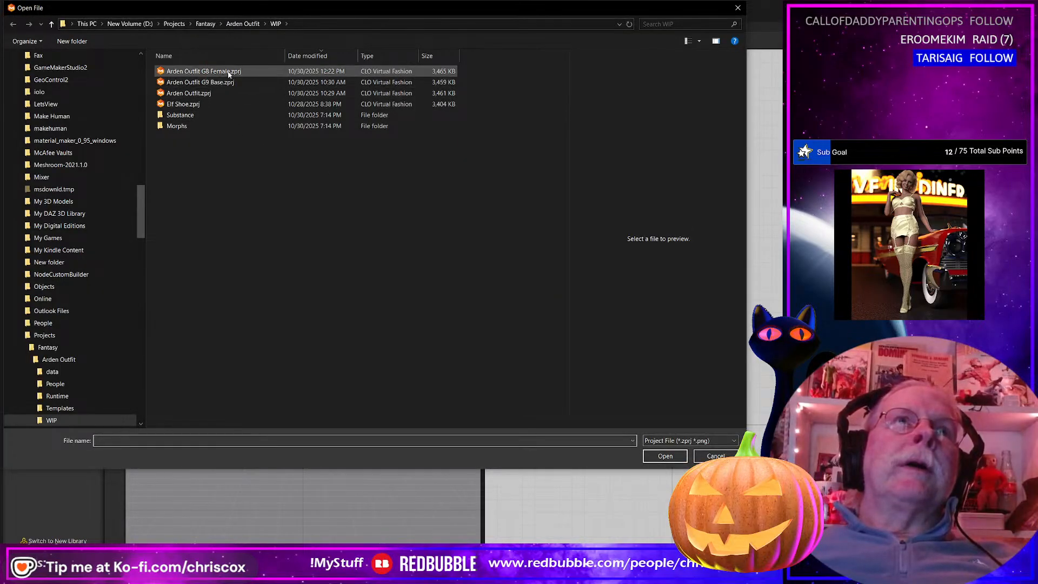
left_click(228, 72)
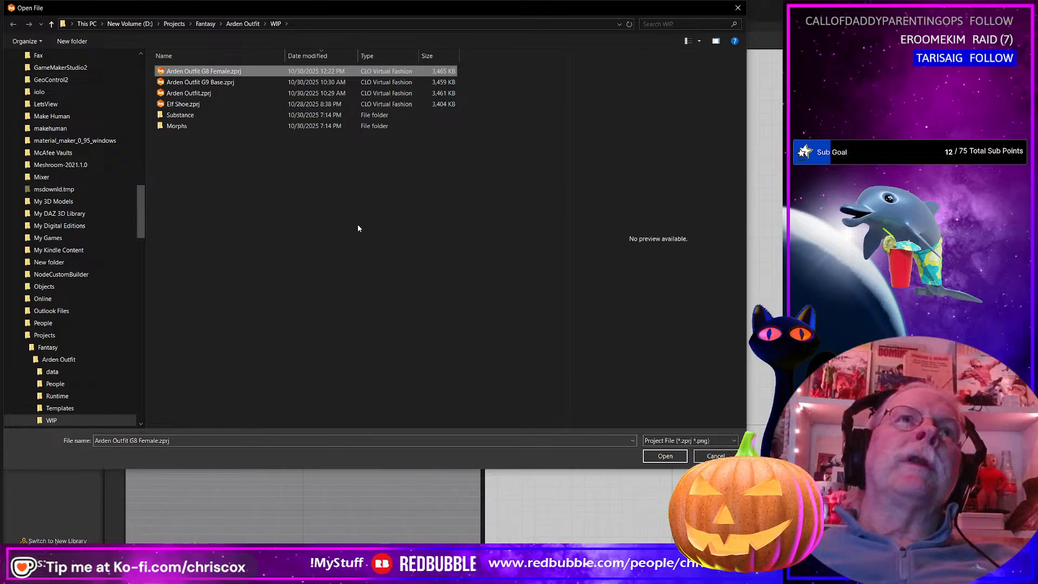
key("Return")
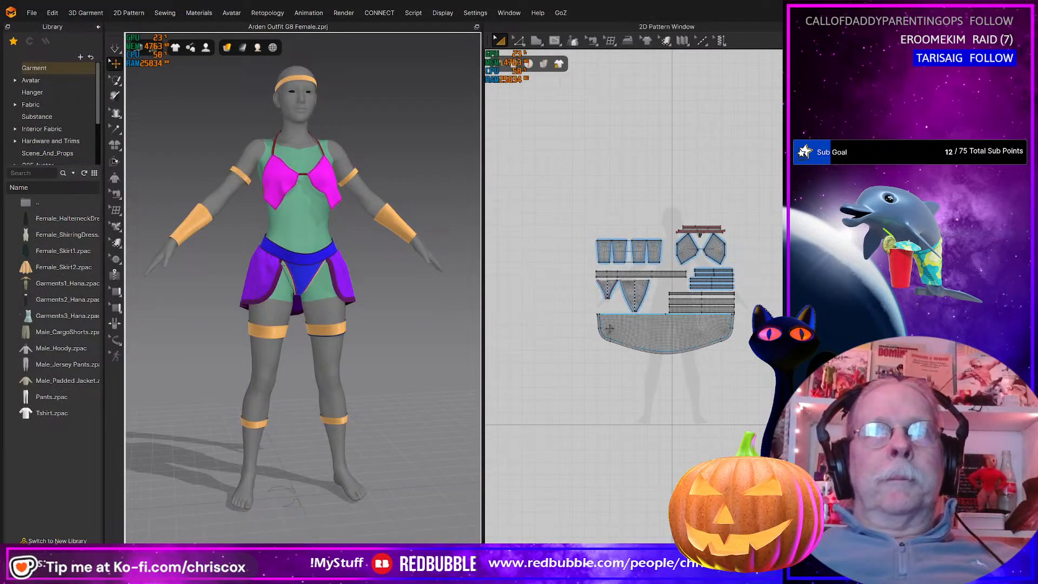
Reposition and resize the program window so that the Object Browser and Property Editor fit on screen
scroll(608, 328, "up", 8)
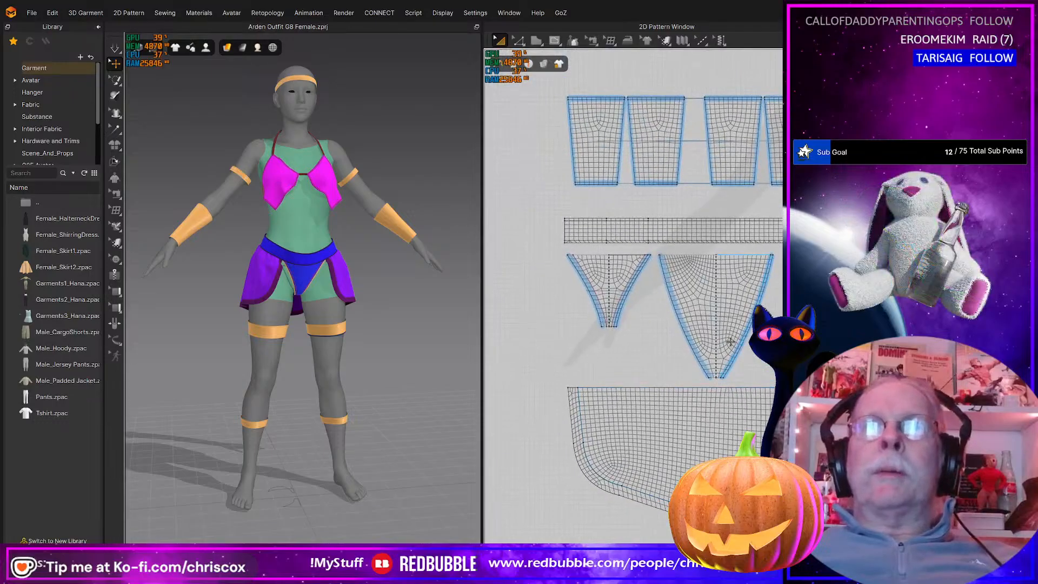
scroll(730, 341, "up", 3)
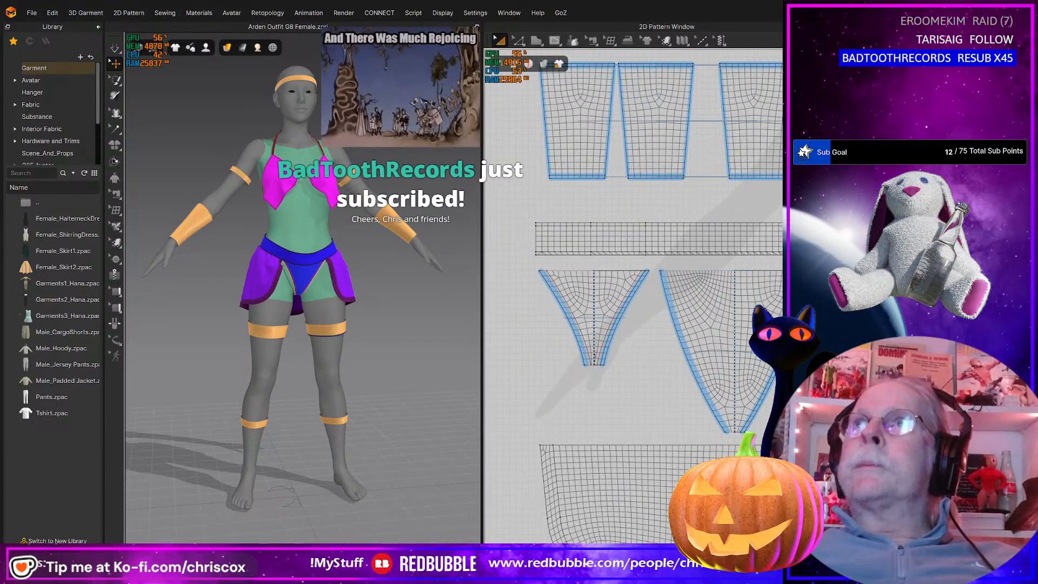
left_click_drag(728, 8, 789, 46)
left_click_drag(66, 41, 371, 68)
left_click_drag(961, 74, 583, 13)
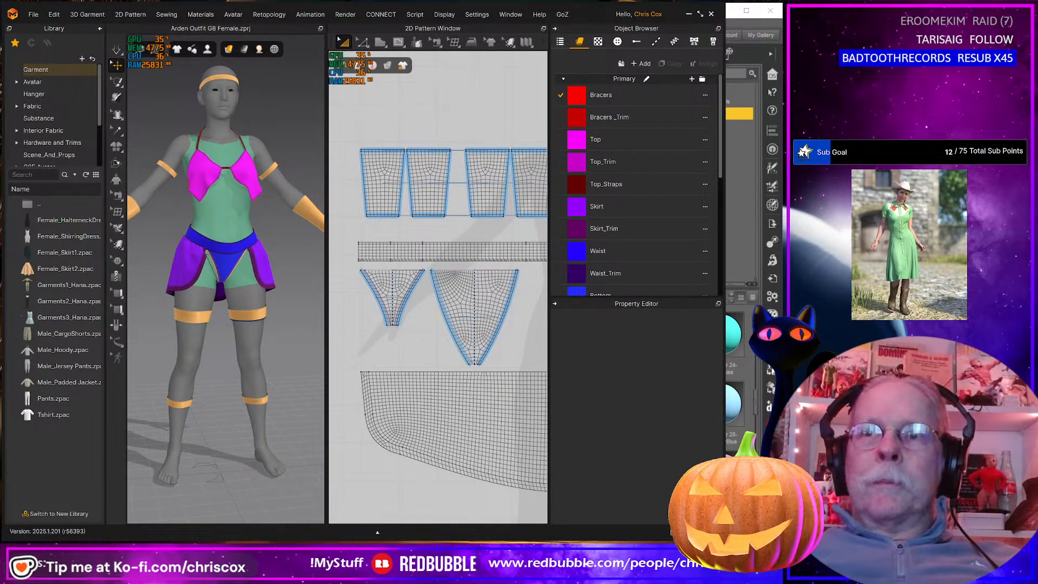
left_click_drag(725, 541, 790, 535)
Sew the unsewn half of the larger bottom piece's upper edge, from its centre line to the outer corner, to the waistband's lower edge
scroll(455, 371, "up", 4)
scroll(456, 370, "down", 5)
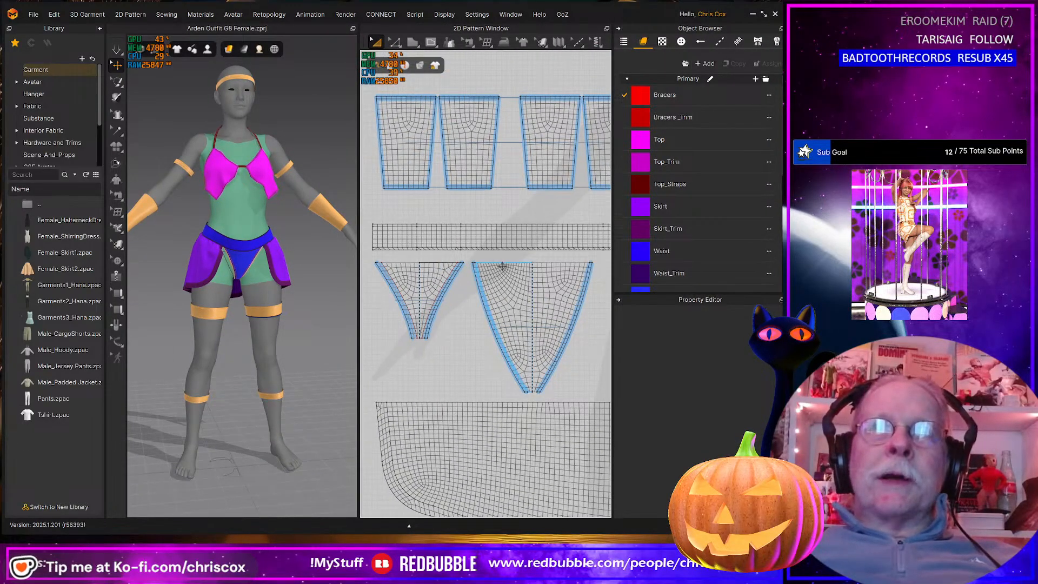
key("b")
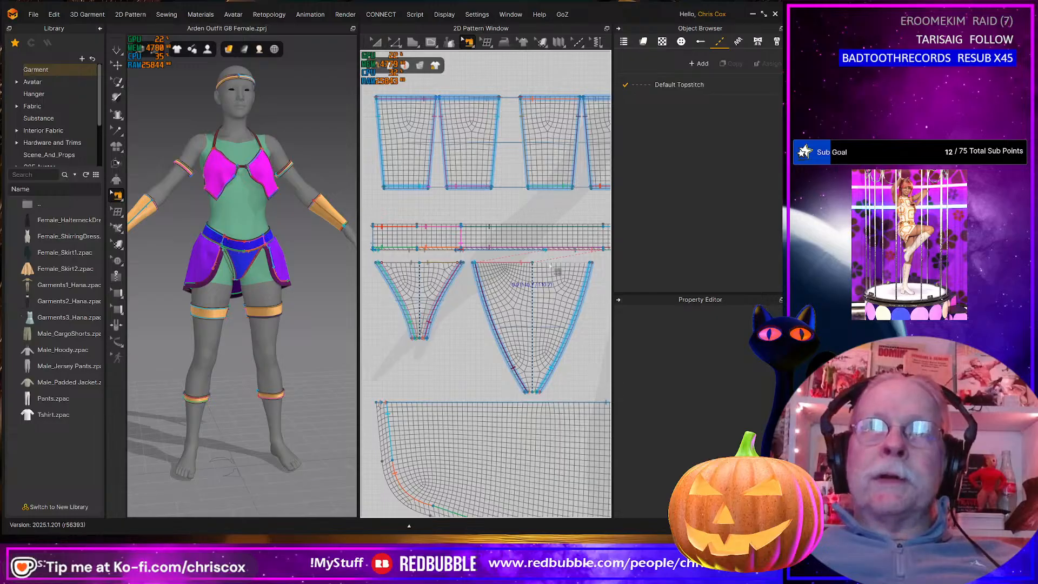
scroll(556, 267, "up", 4)
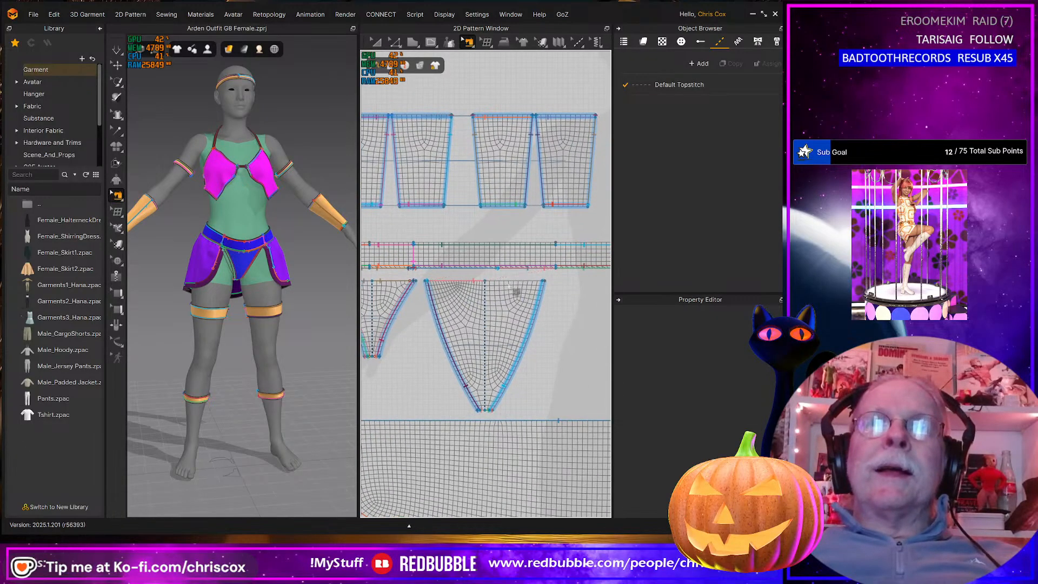
right_click_drag(512, 292, 487, 308)
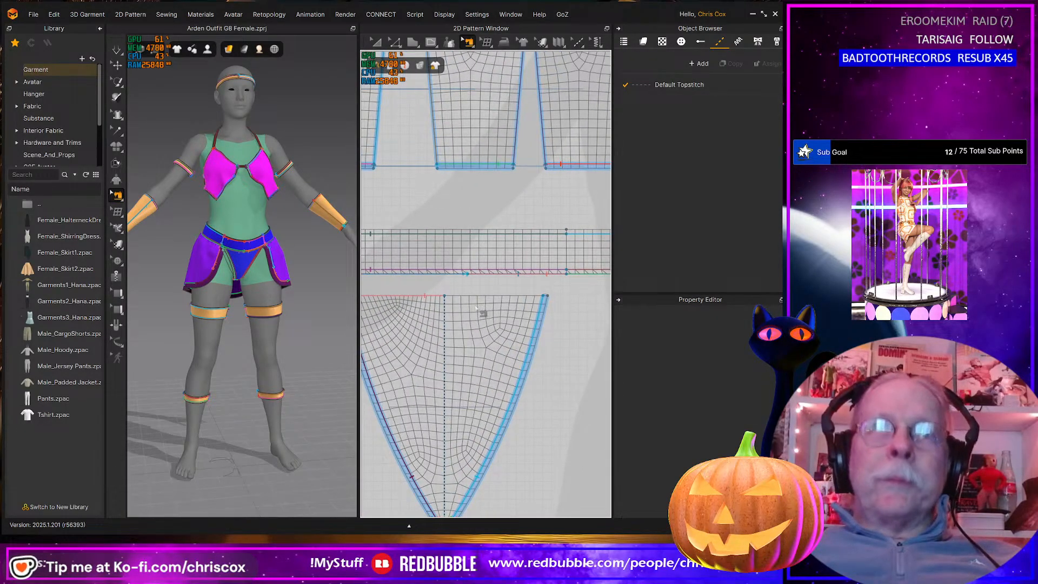
left_click_drag(445, 297, 546, 297)
right_click_drag(547, 296, 446, 330)
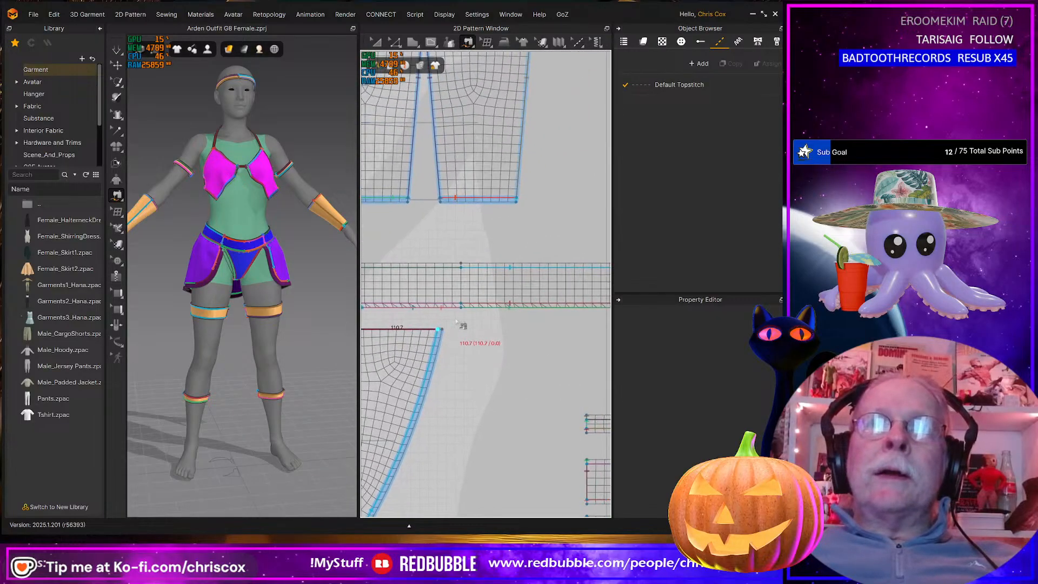
left_click(463, 308)
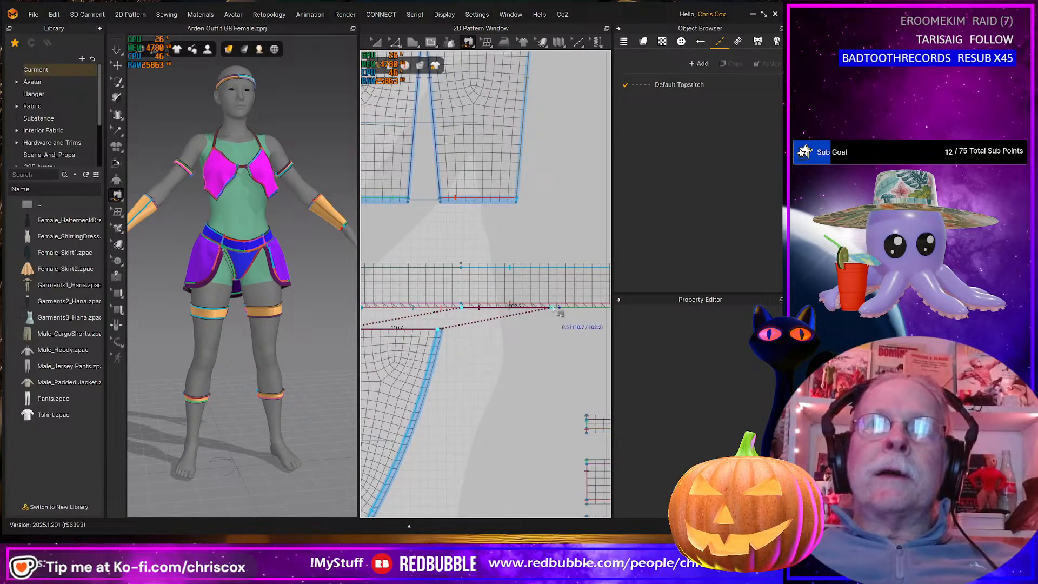
left_click(557, 309)
Deactivate the main skirt pattern together with its sewing and hide it in the 3D view
scroll(221, 361, "up", 5)
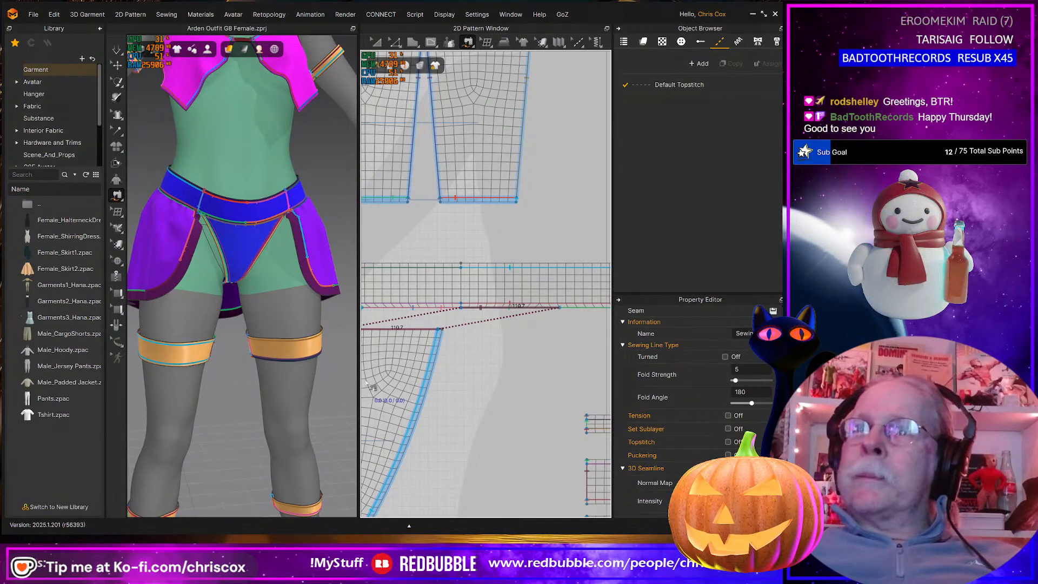
scroll(322, 393, "down", 5)
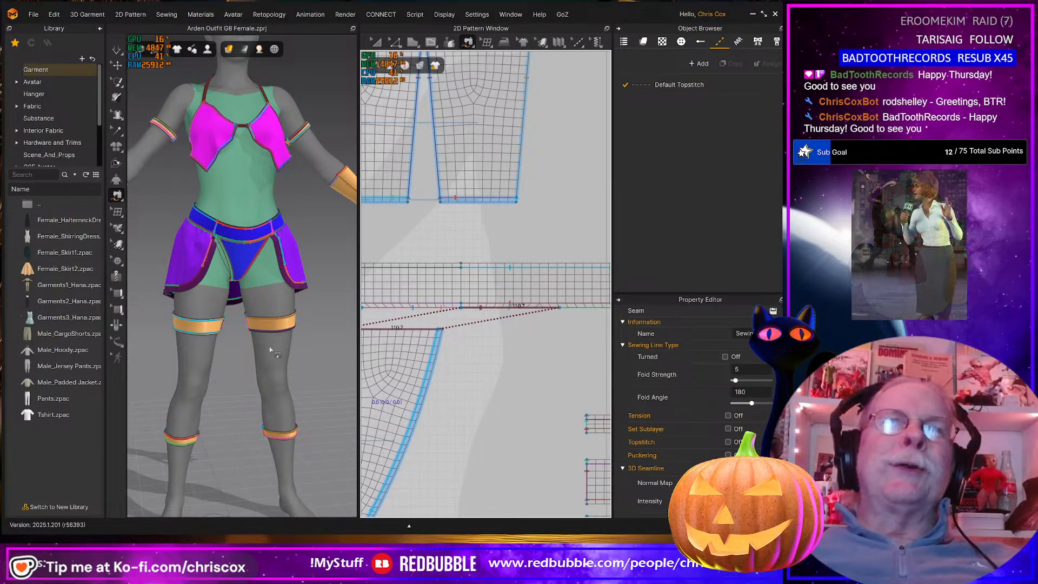
scroll(294, 353, "up", 2)
right_click_drag(294, 353, 265, 267)
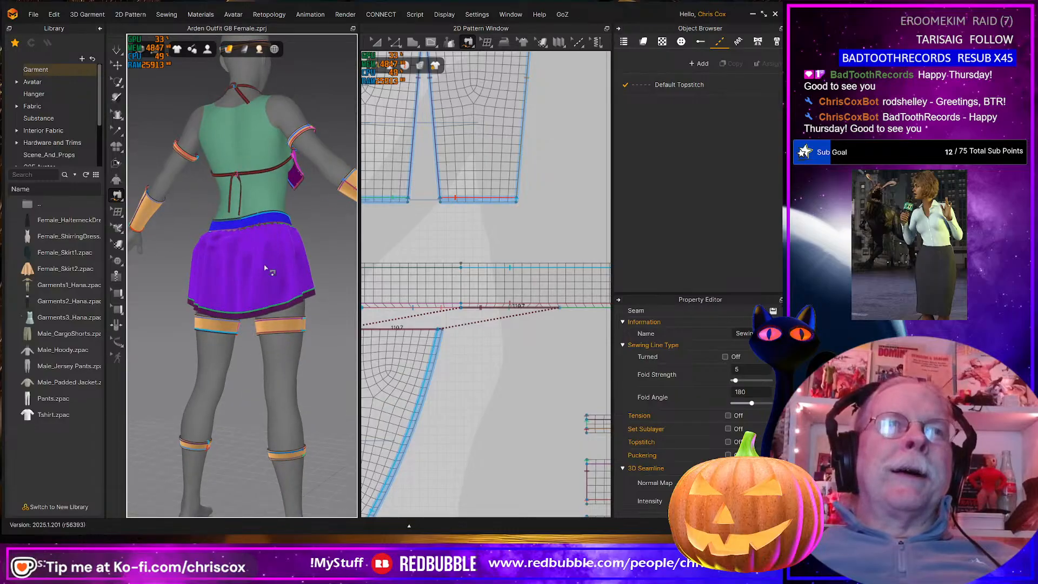
key("q")
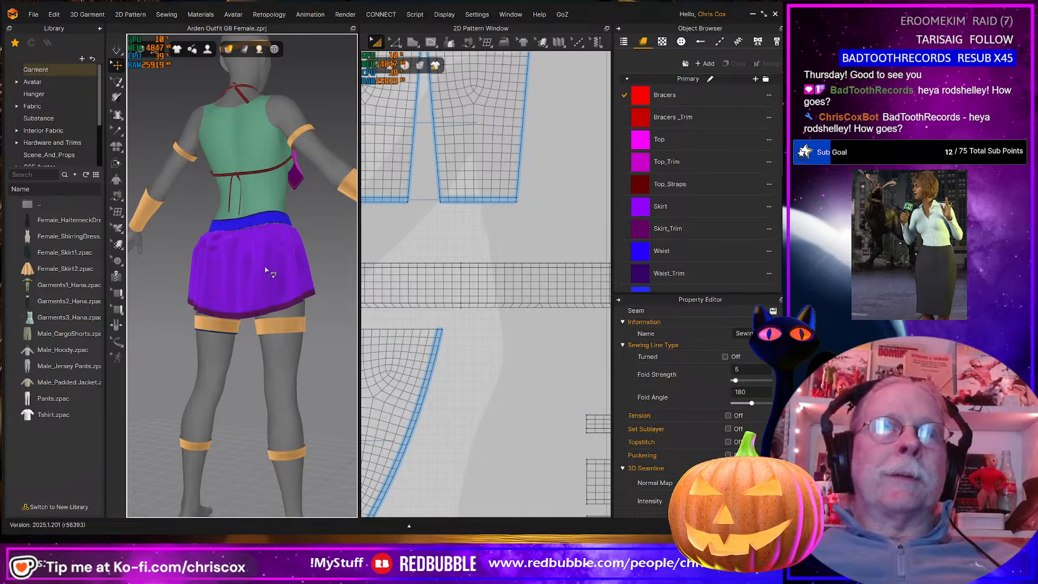
left_click(267, 271)
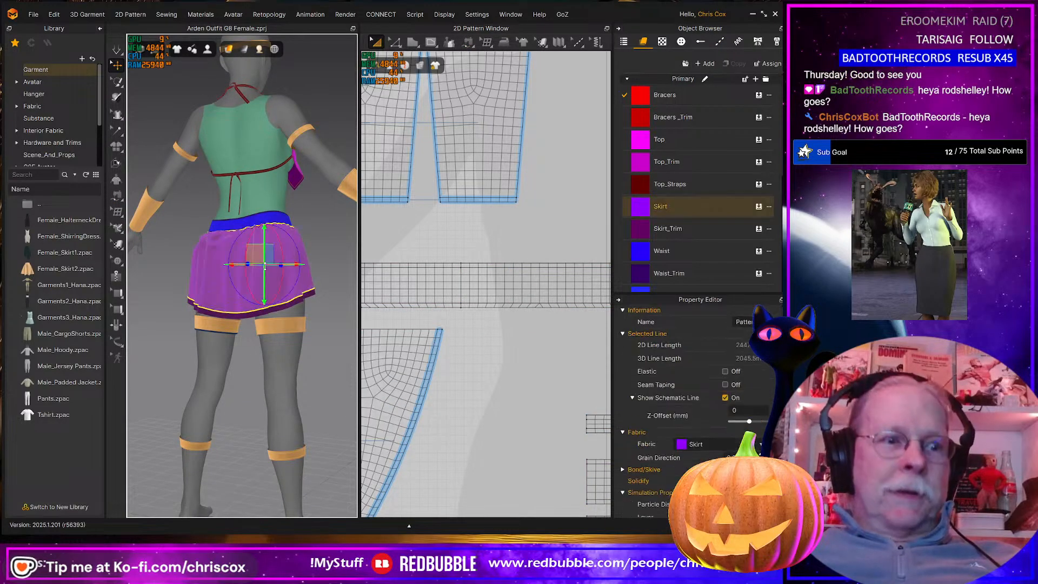
right_click(218, 282)
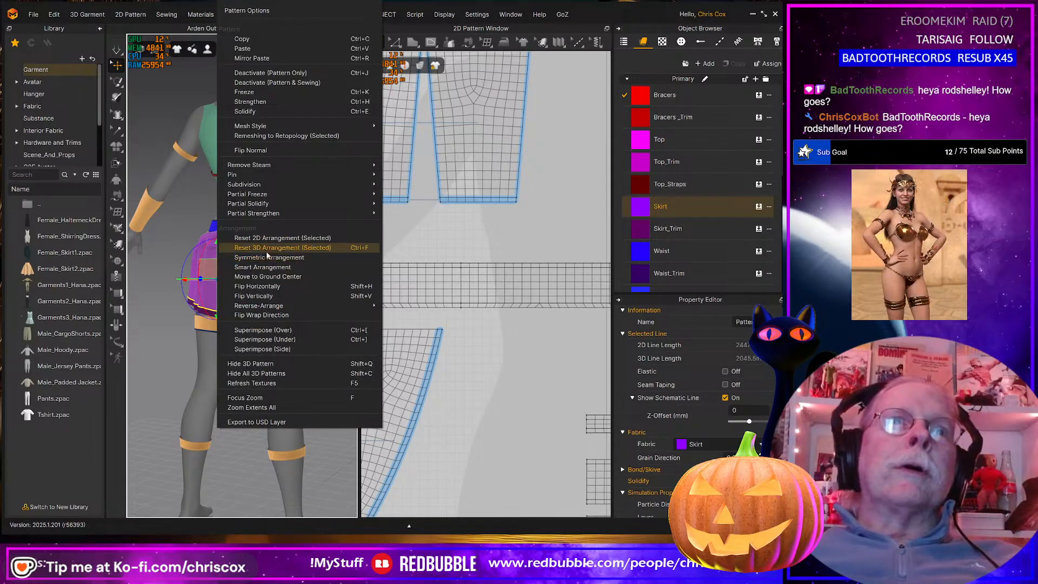
left_click(447, 373)
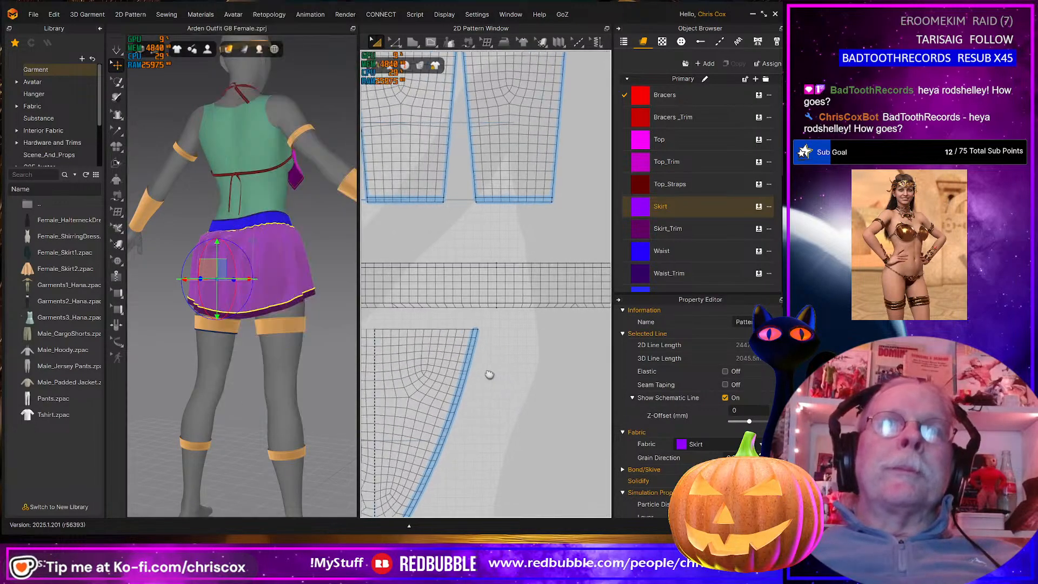
scroll(486, 373, "down", 6)
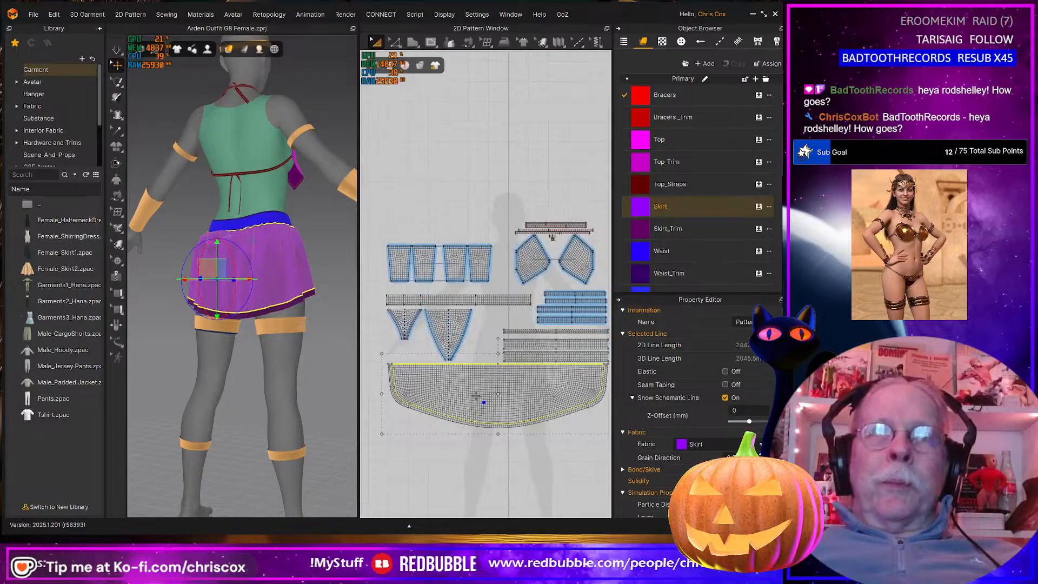
right_click(476, 393)
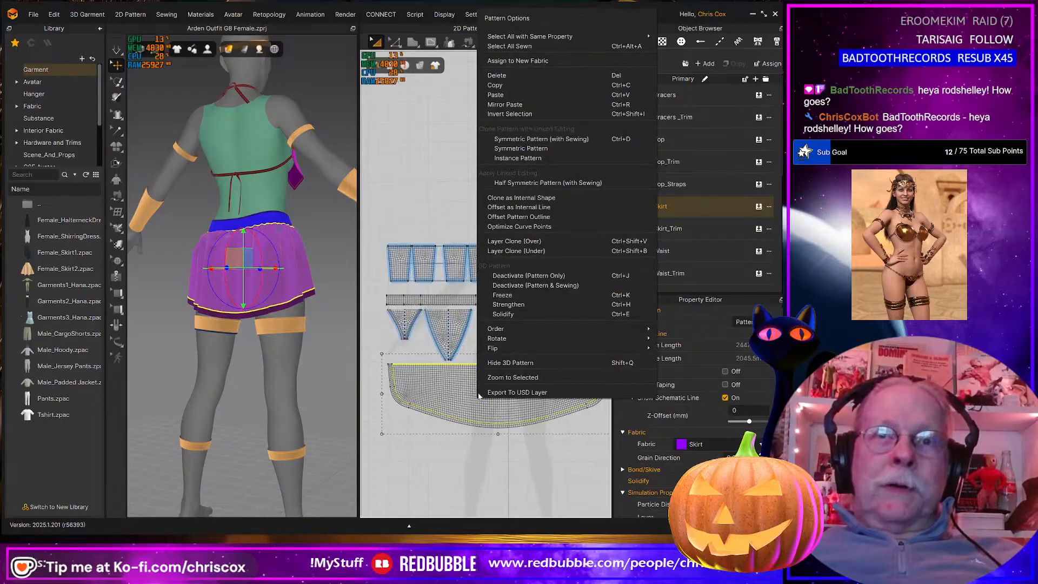
left_click(519, 285)
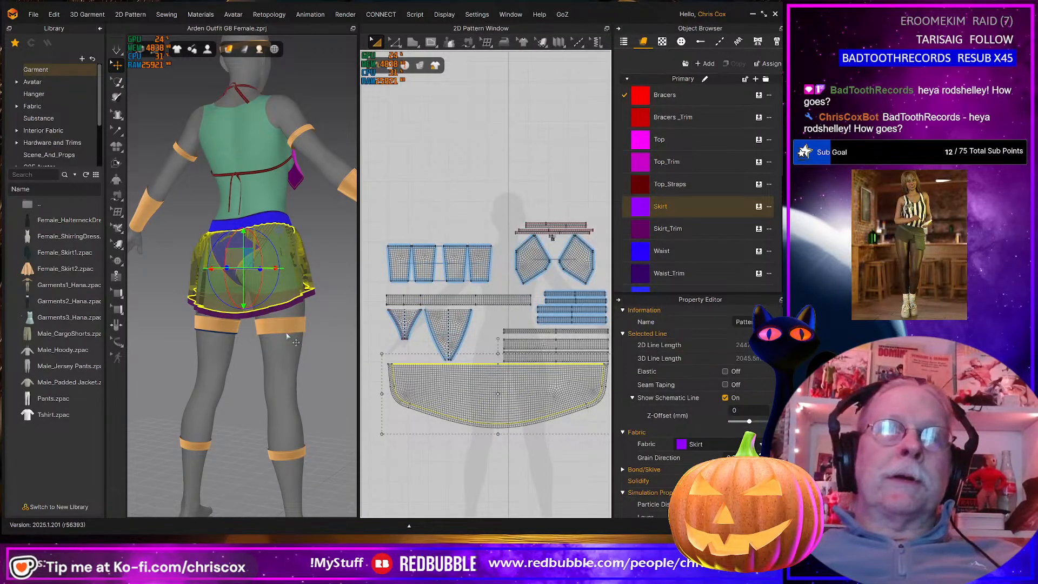
key("shift+q")
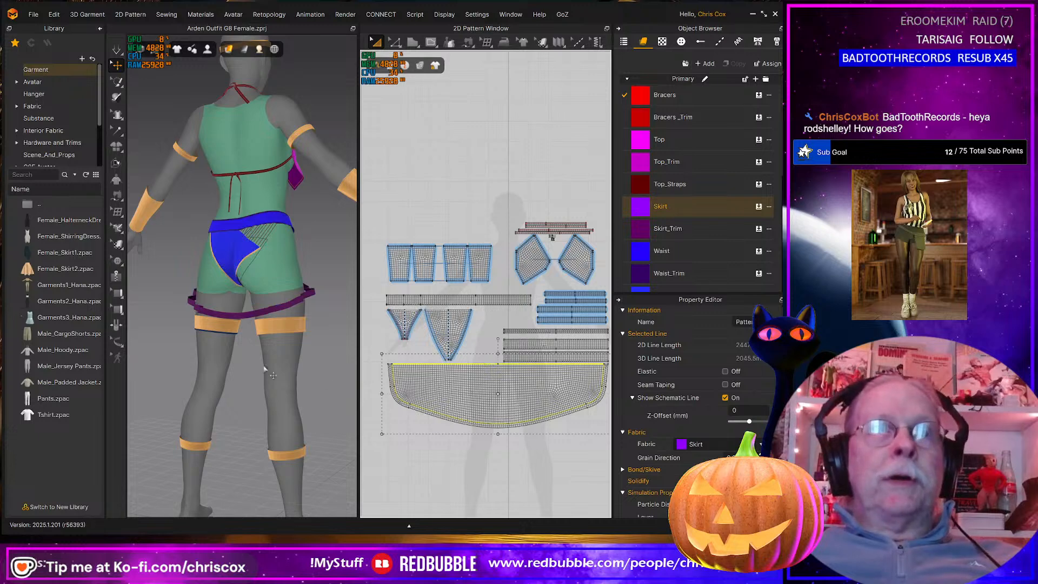
Select all the pattern pieces in the 2D layout and freeze them
scroll(252, 366, "up", 5)
scroll(450, 387, "down", 4)
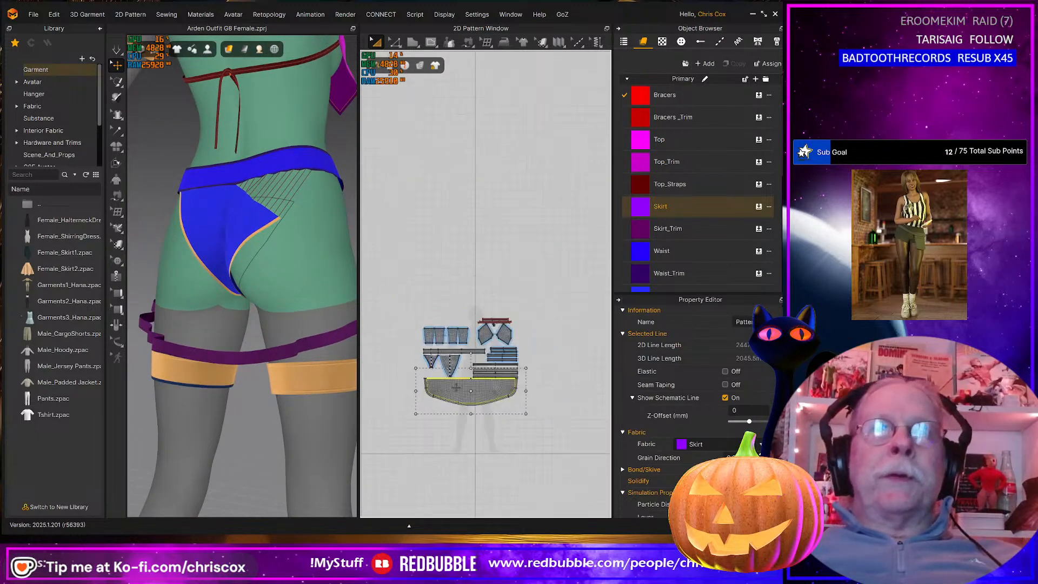
left_click_drag(560, 453, 373, 276)
key("ctrl+k")
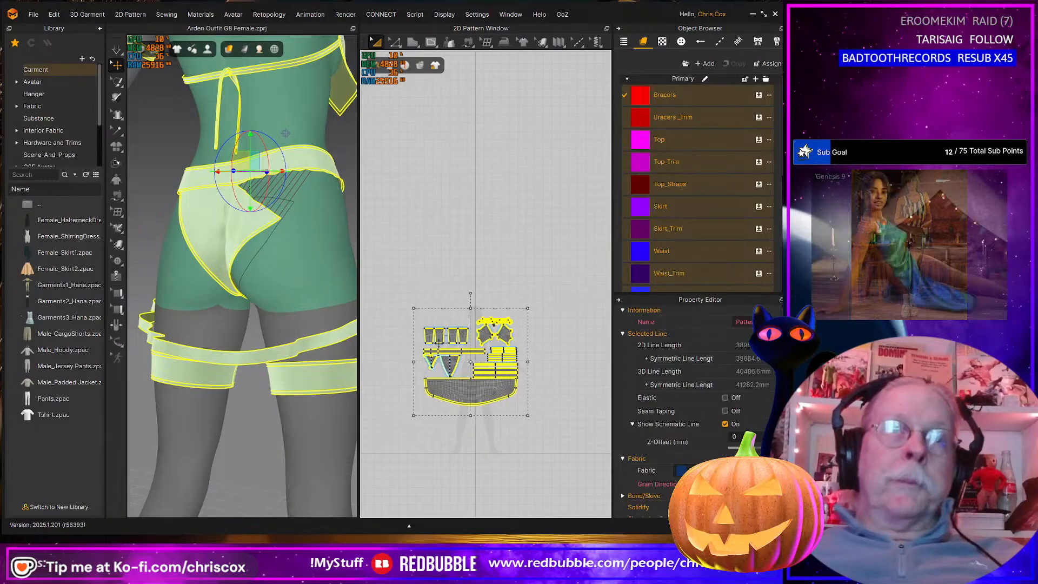
Unfreeze the larger bottom piece and simulate it to draw its newly sewn upper edge up to the waistband
left_click(244, 226)
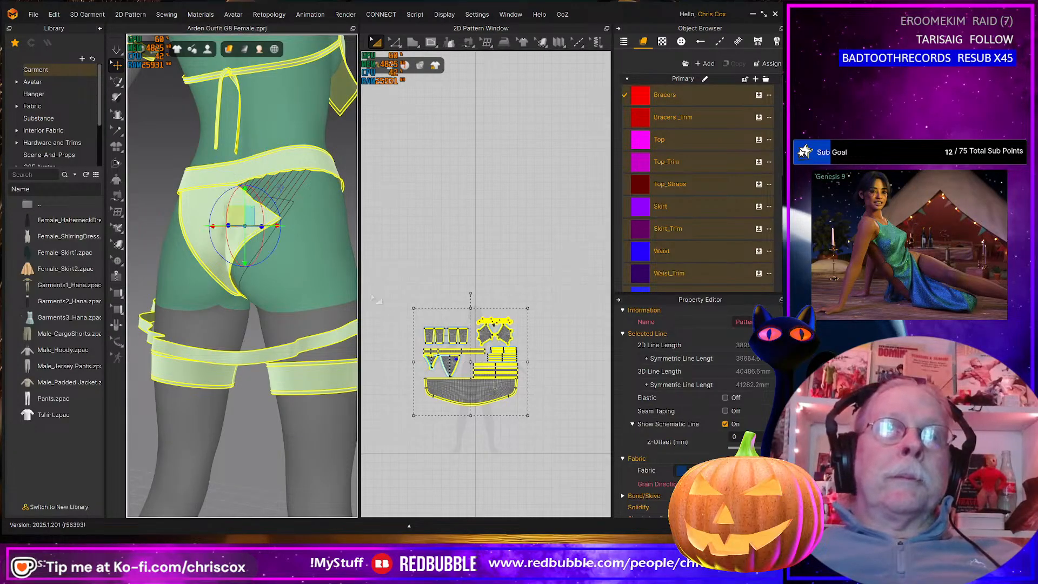
scroll(395, 314, "up", 5)
scroll(396, 316, "down", 4)
scroll(433, 329, "up", 3)
scroll(518, 443, "up", 5)
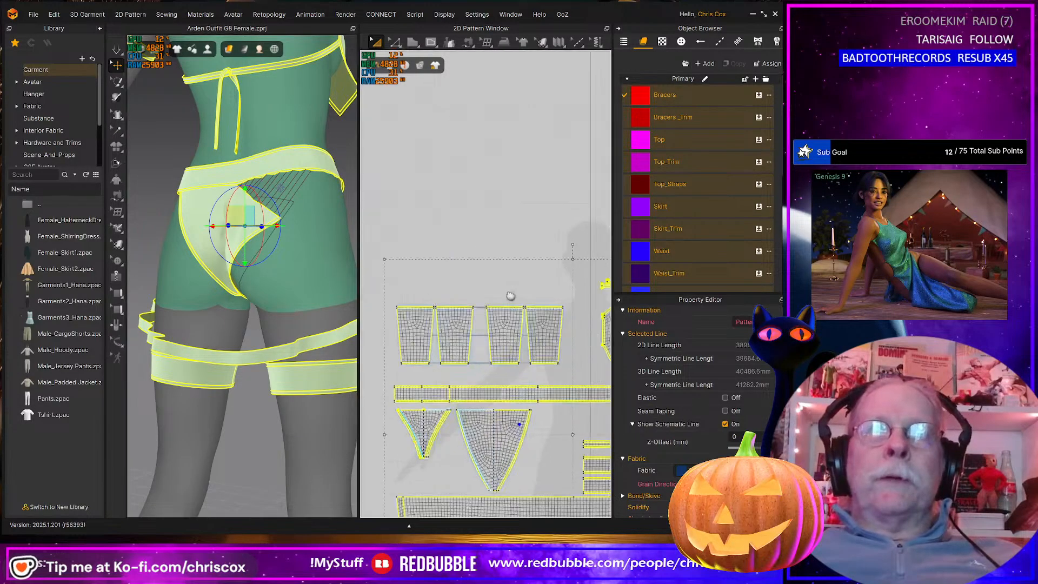
left_click(506, 365)
left_click(467, 348)
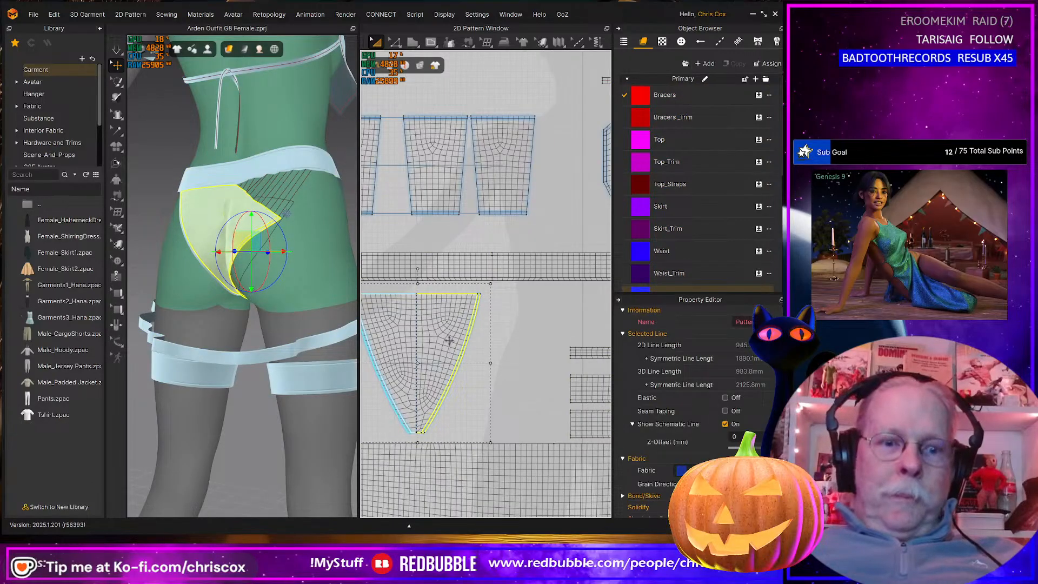
key("space")
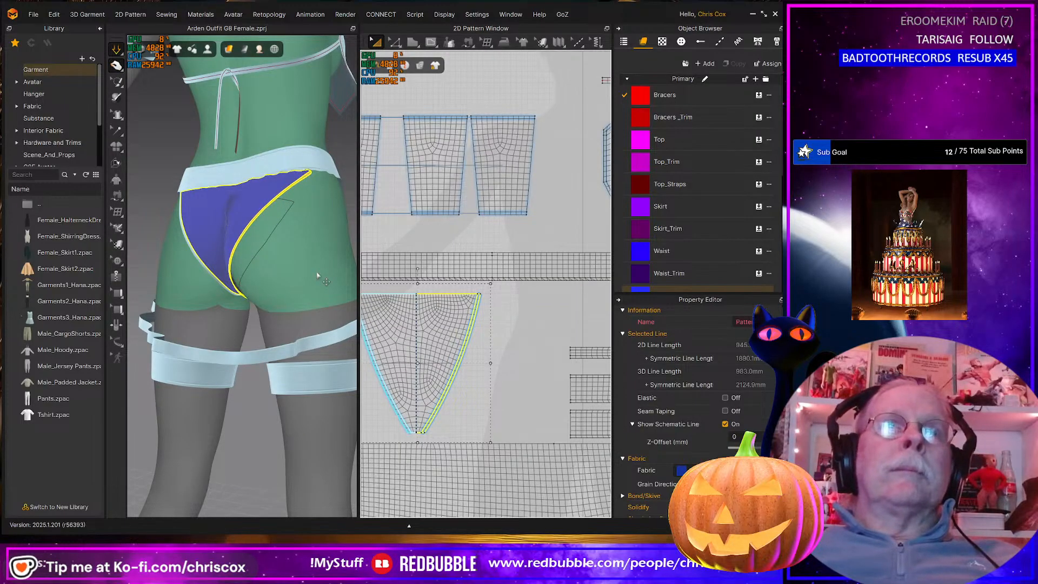
key("space")
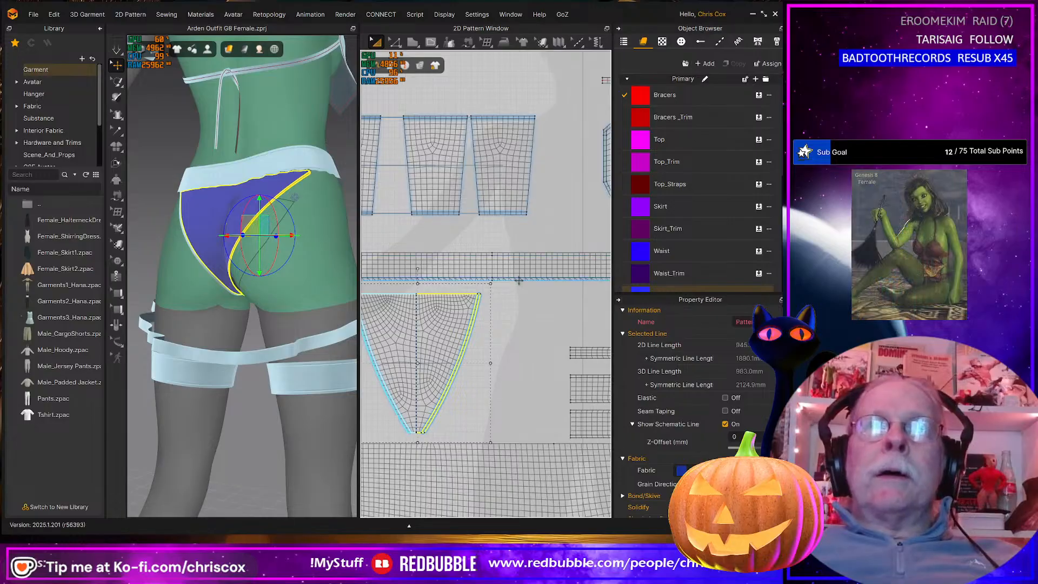
Simulate the waistband trim together with the bottom piece, tugging the bottom's fabric into place across the back
left_click(518, 280)
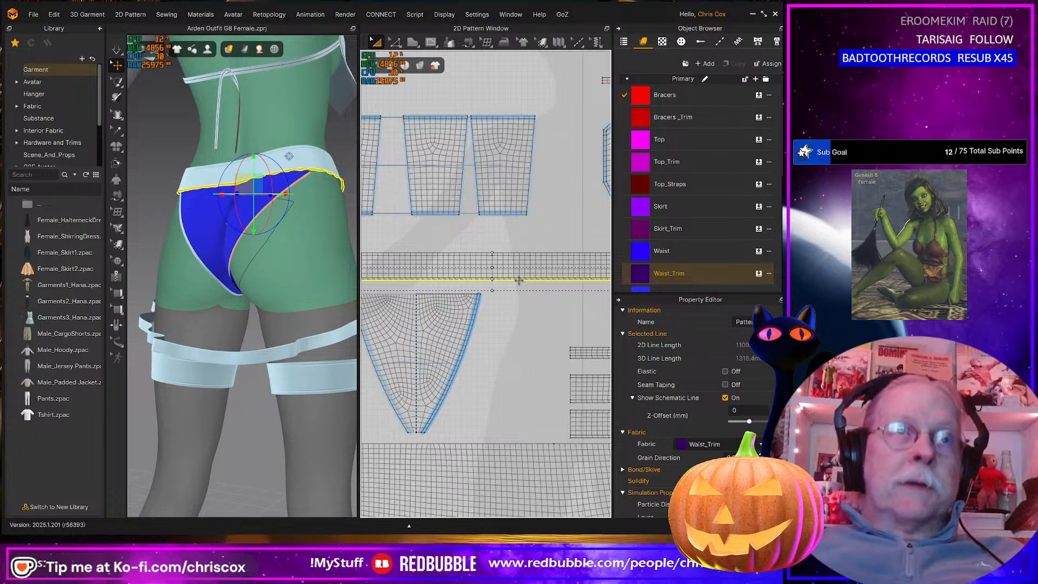
key("space")
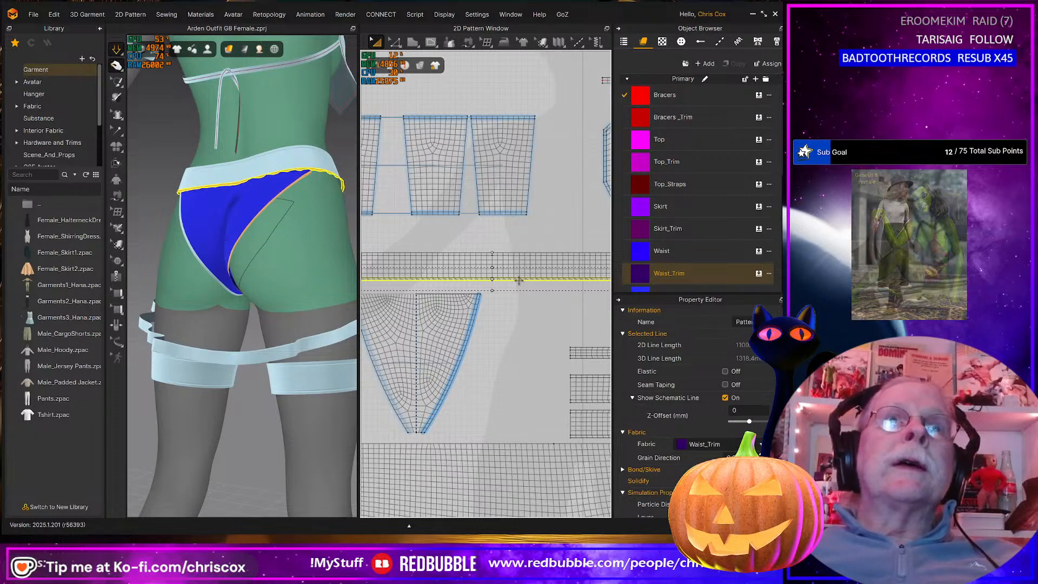
left_click(279, 187)
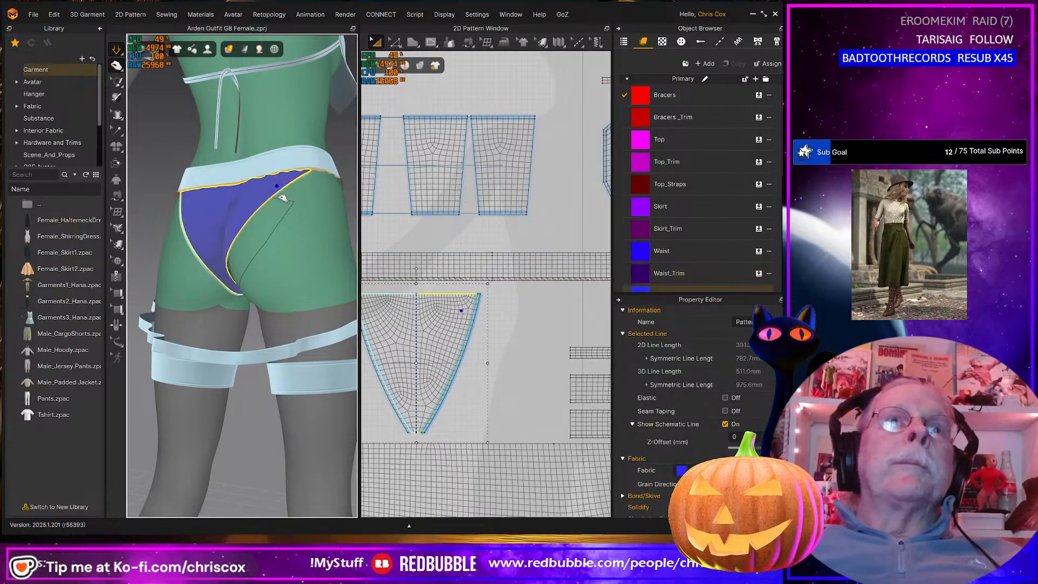
right_click_drag(250, 237, 311, 316)
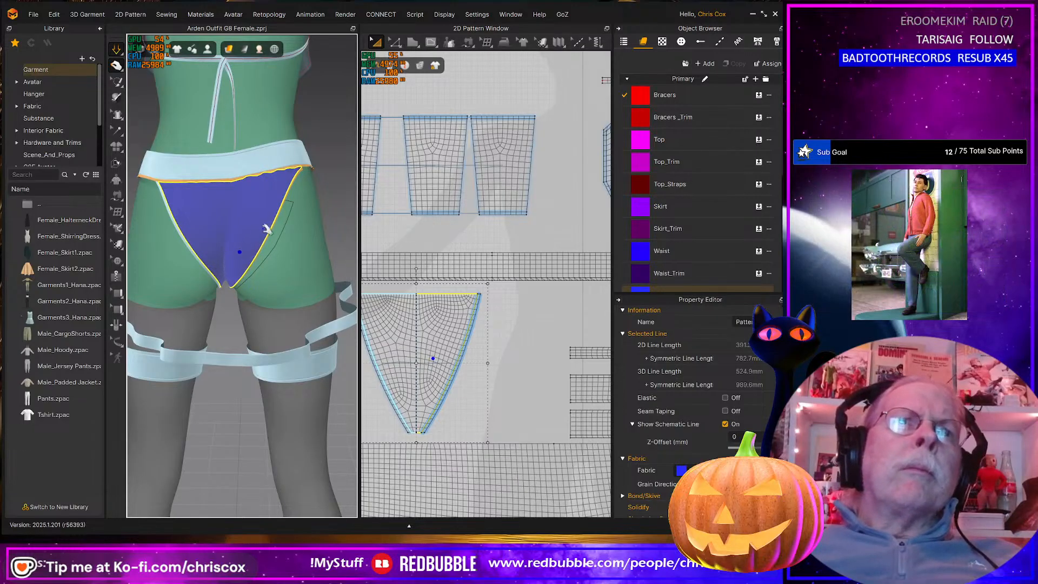
key("space")
mouse_move(278, 246)
right_mouse_down()
mouse_move(135, 235)
mouse_move(284, 246)
right_mouse_up()
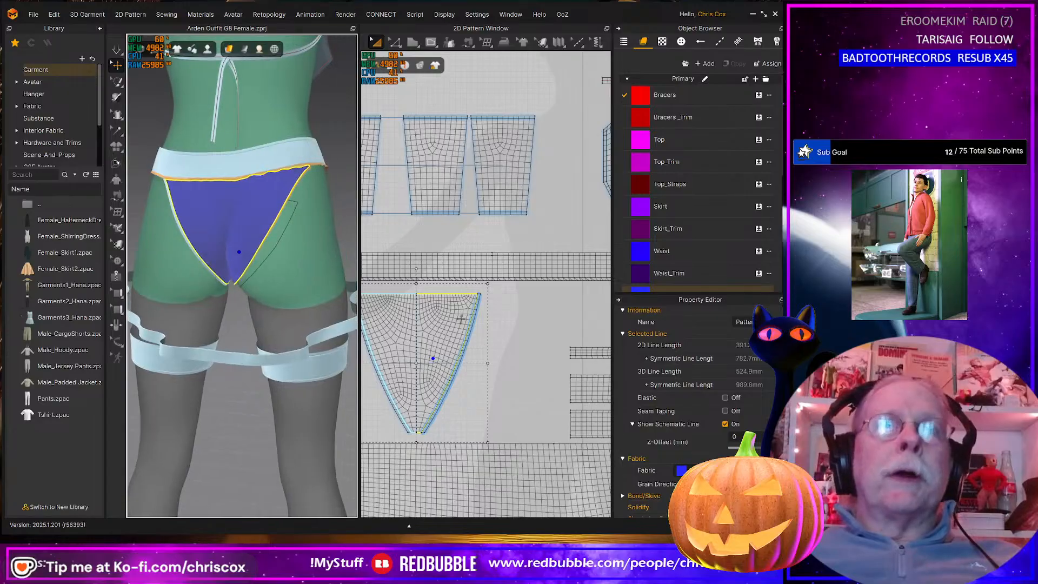
Unfreeze and reactivate all the pattern pieces, with the skirt shown again in the 3D view
scroll(464, 300, "up", 3)
scroll(489, 334, "down", 3)
right_click_drag(303, 349, 280, 362)
scroll(281, 361, "down", 5)
scroll(437, 381, "down", 4)
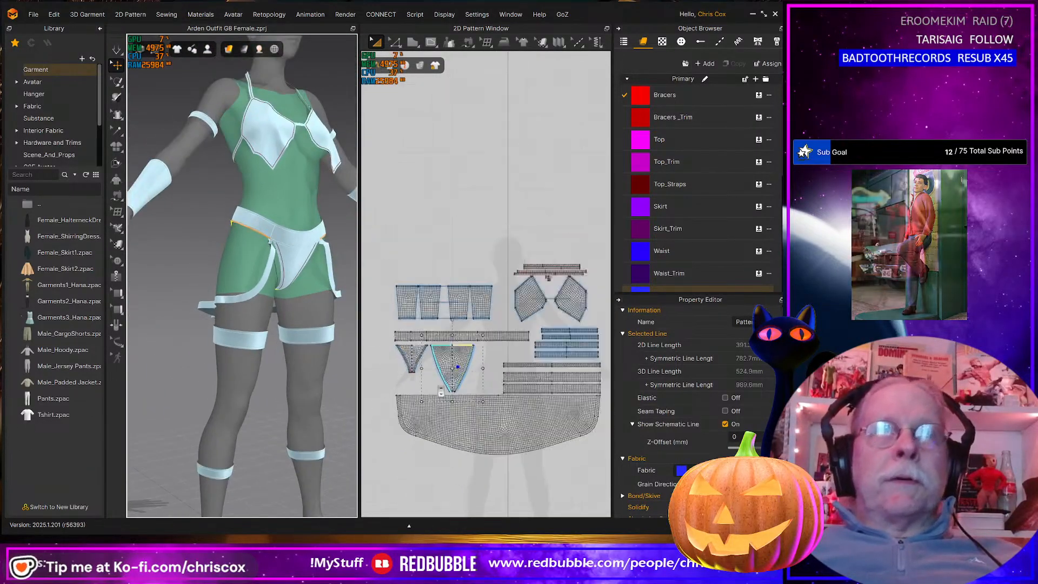
middle_click_drag(506, 417, 496, 388)
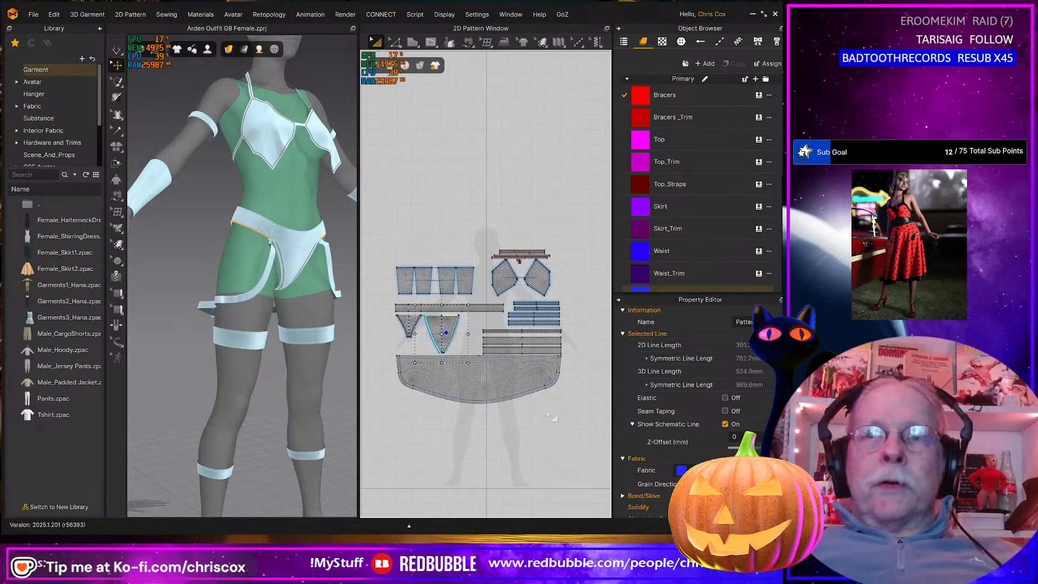
left_click(554, 419)
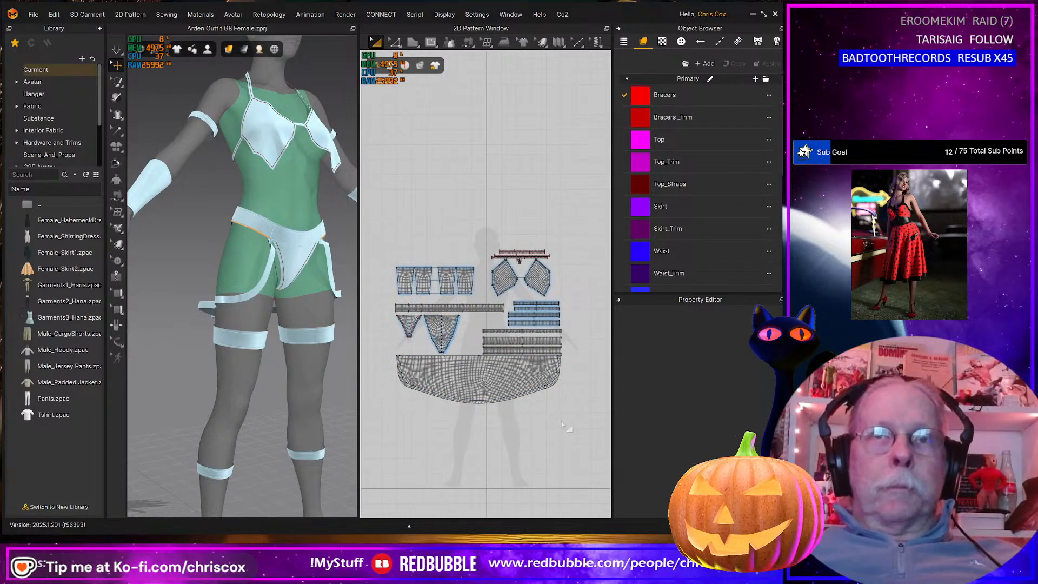
left_click_drag(566, 426, 390, 244)
right_click(487, 379)
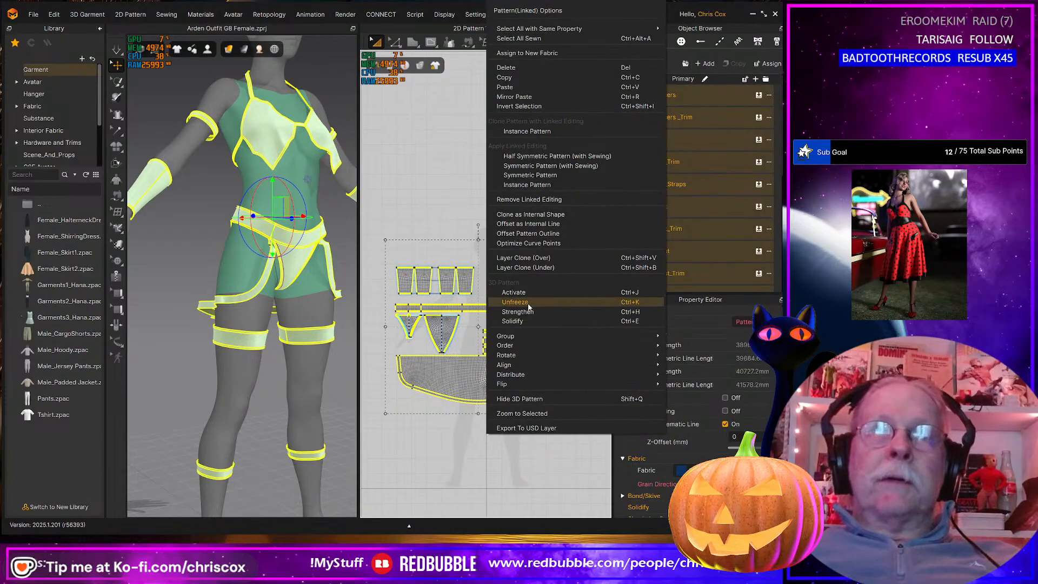
left_click(522, 293)
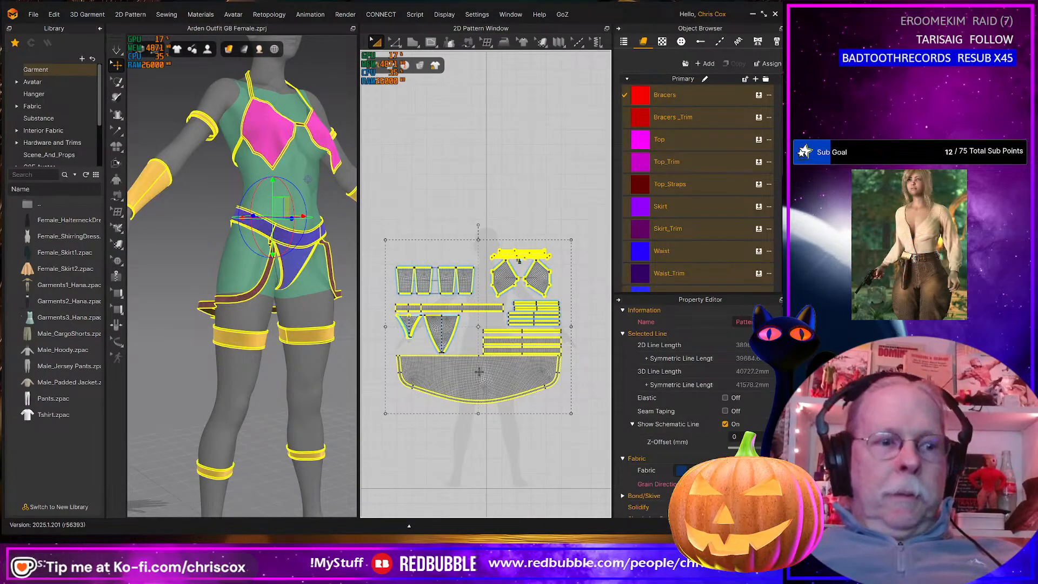
right_click_drag(254, 411, 378, 421)
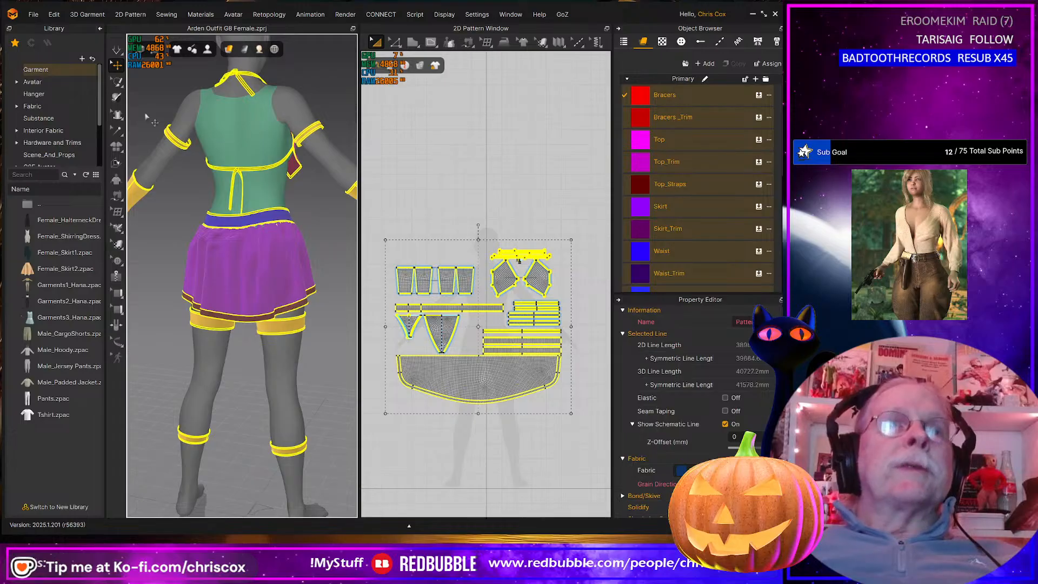
Export all patterns as a single, thin, welded OBJ named Arden Outfit G8 Female 97 02.obj in the WIP folder
left_click(32, 17)
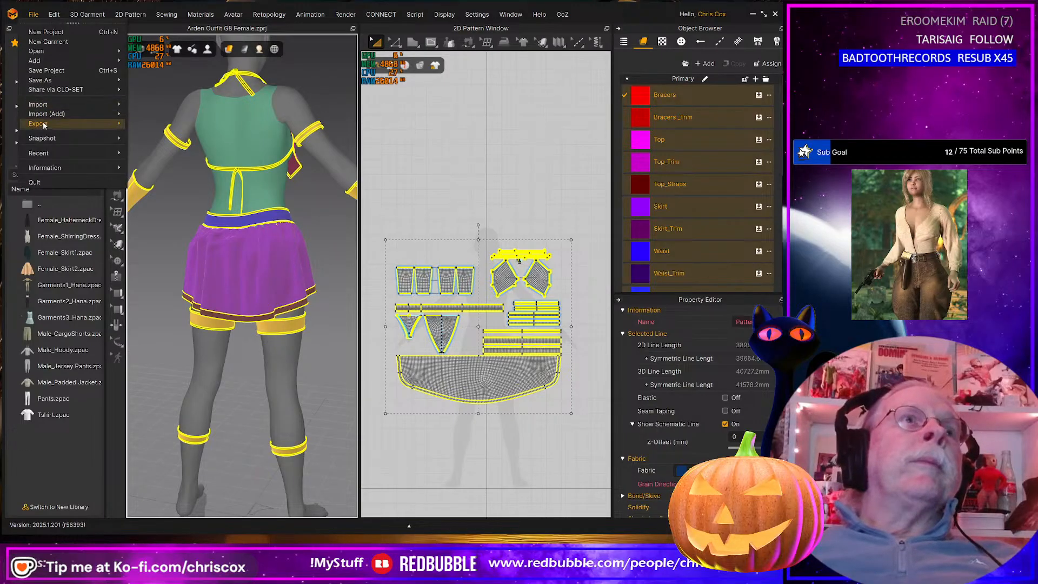
mouse_move(45, 126)
left_click(142, 133)
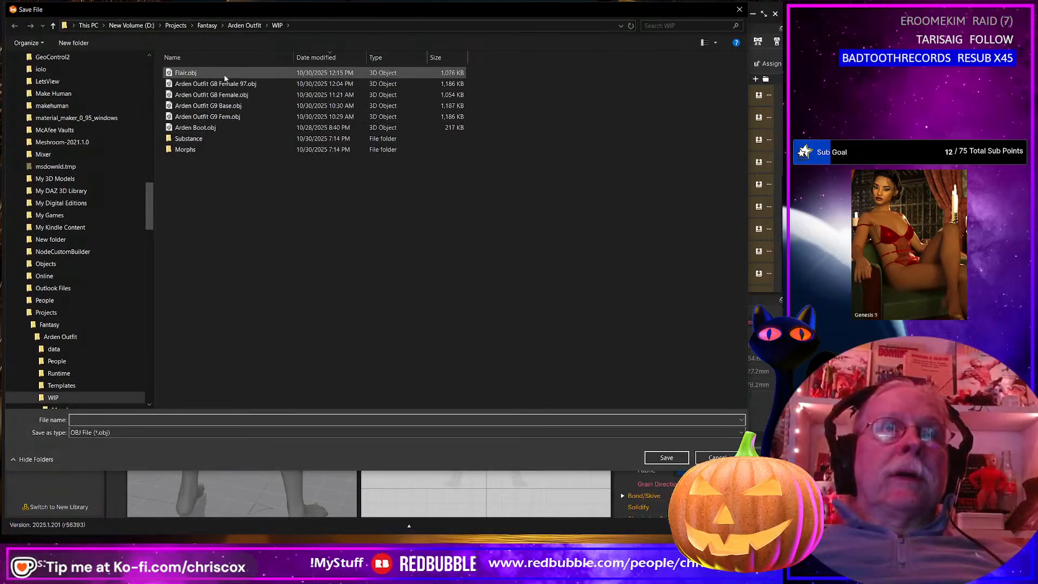
left_click(235, 85)
left_click(187, 422)
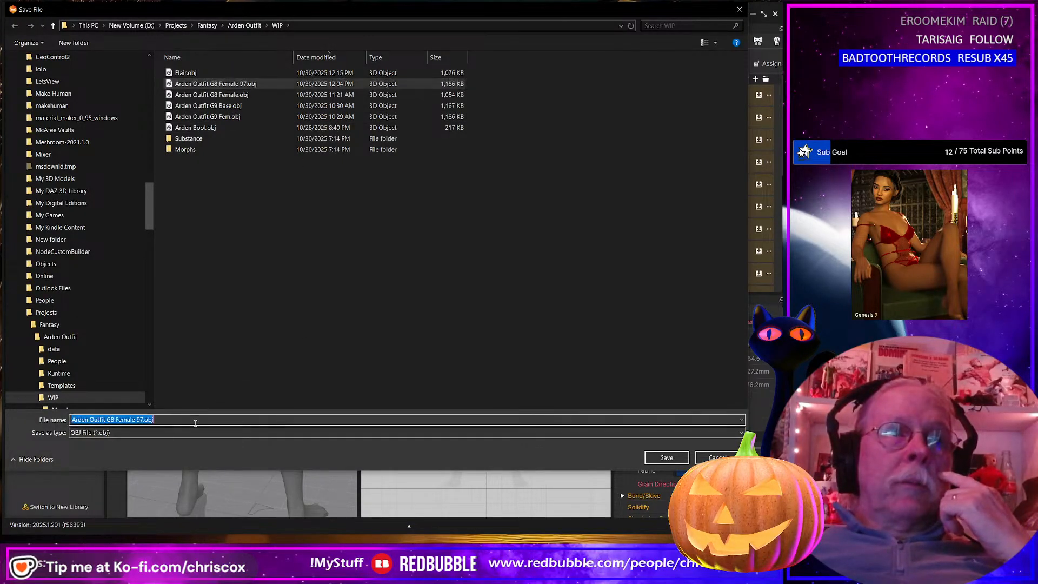
key("Right")
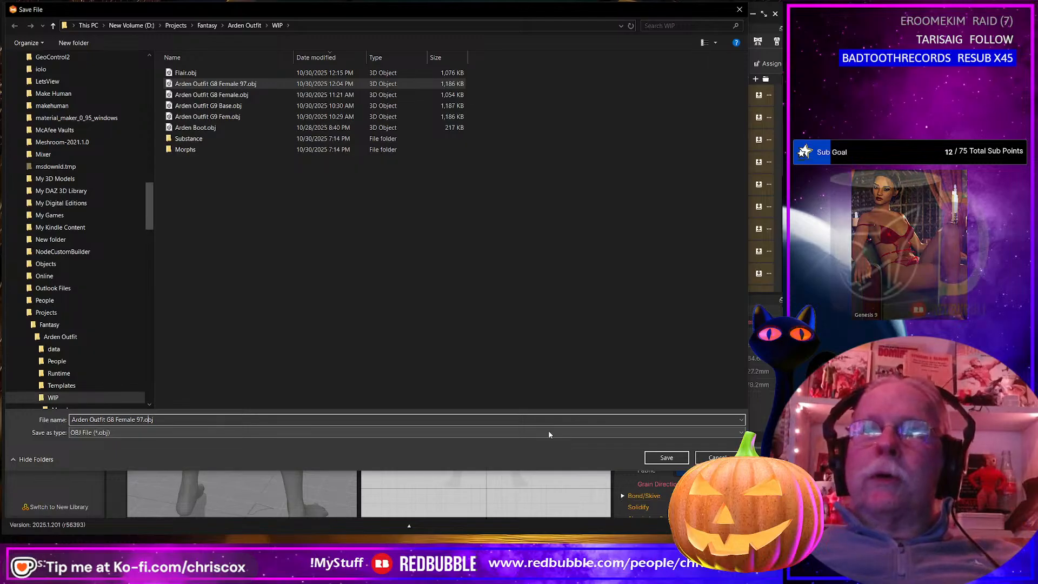
key("Left")
key("Left")
key("Left")
key("Left")
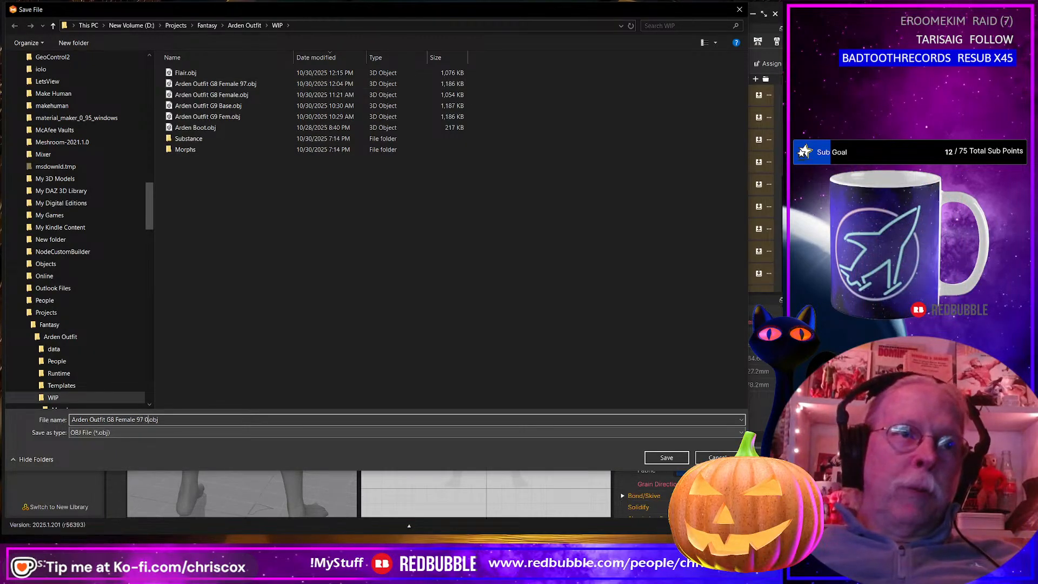
key("Return")
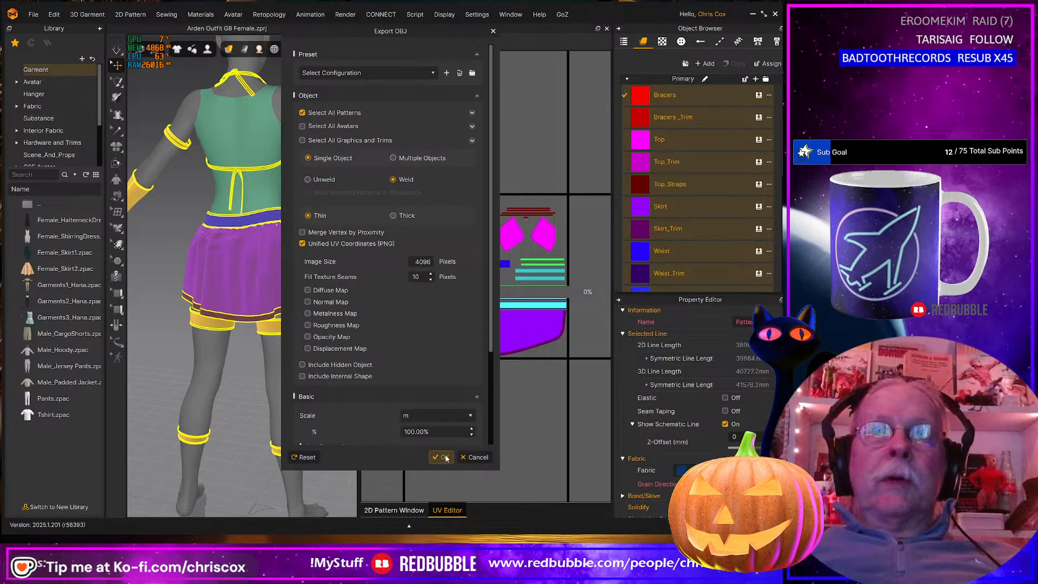
left_click(442, 457)
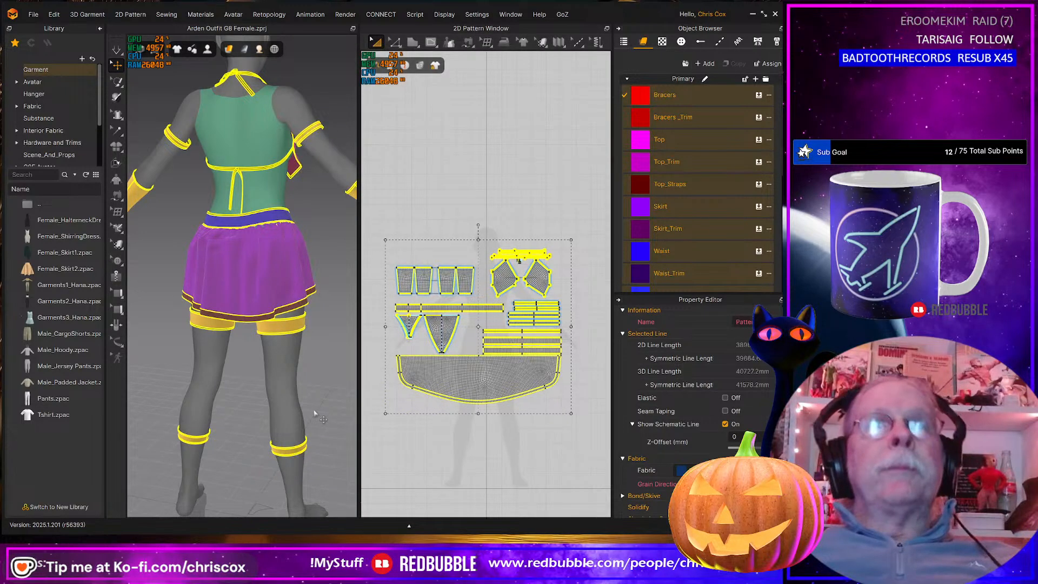
Switch to Daz Studio and import Arden Outfit G8 Female 97 02.obj with its UV coordinates, groups and surfaces
key("alt+Tab")
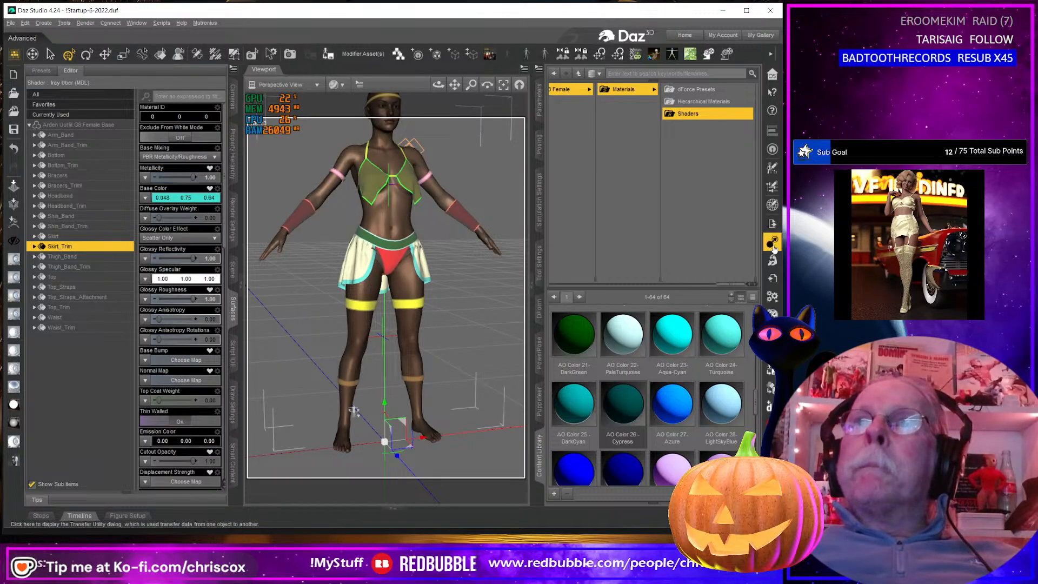
left_click(773, 281)
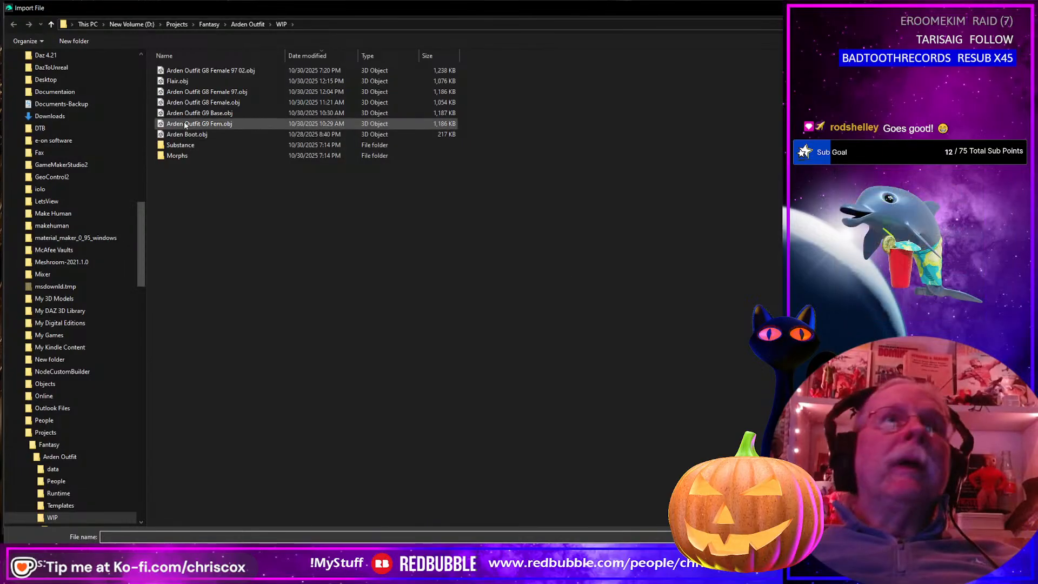
left_click(211, 71)
double_click(211, 71)
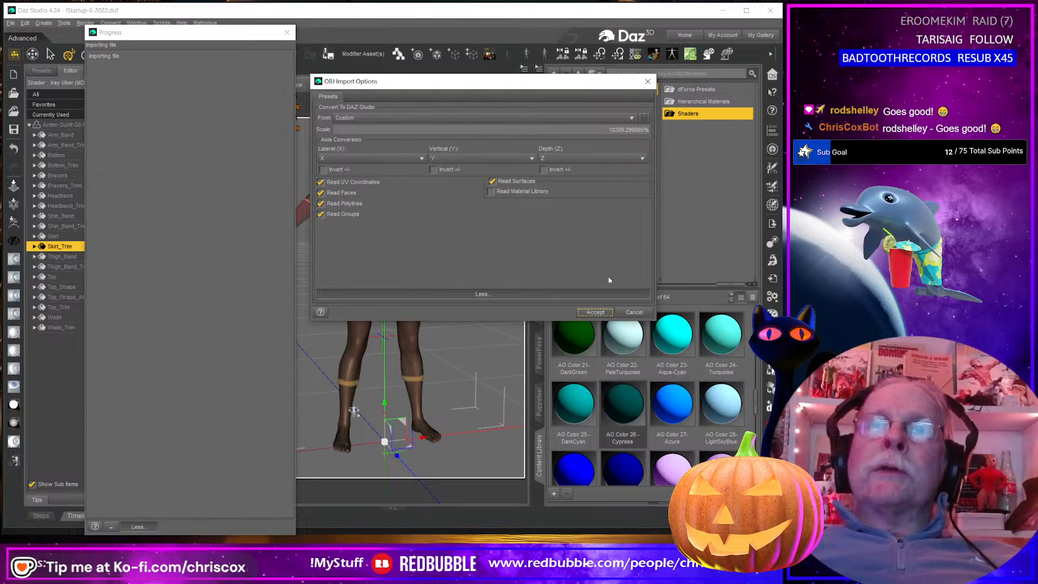
left_click(595, 312)
Select everything in the scene and inspect the imported outfit's fit on the figure from behind and in front
scroll(427, 338, "up", 5)
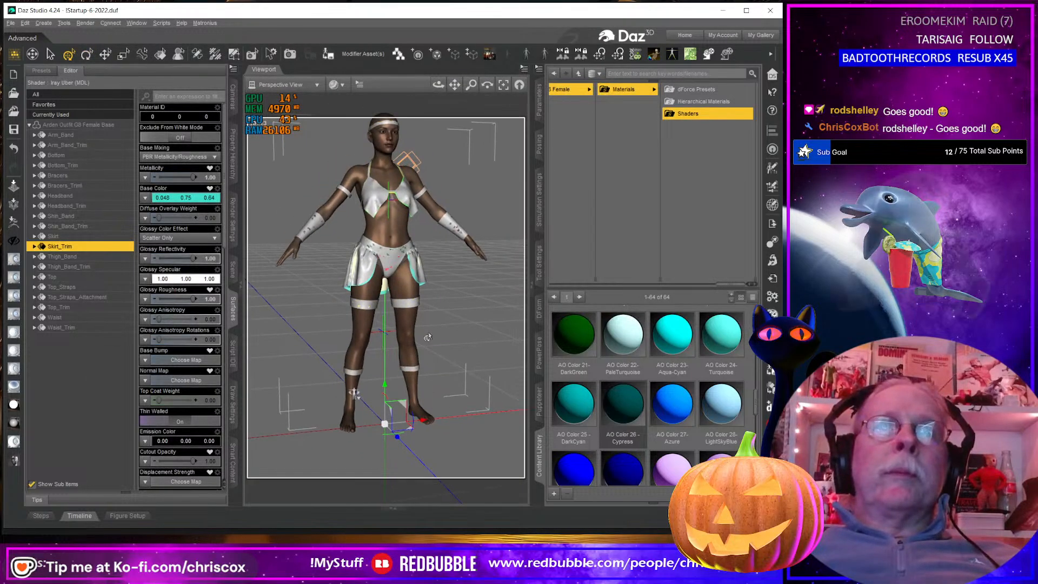
scroll(427, 337, "down", 5)
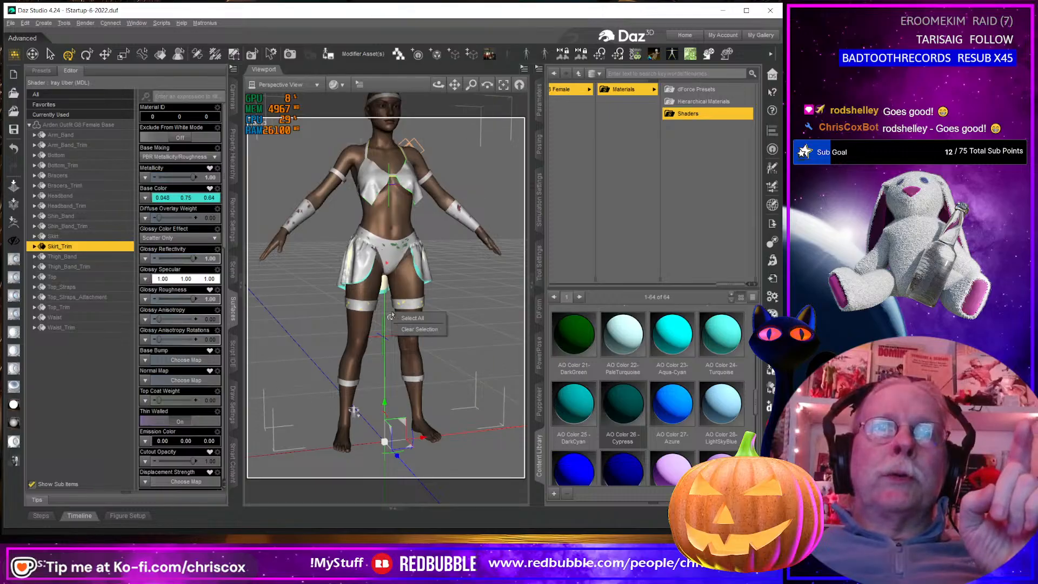
key("ctrl+a")
middle_click_drag(387, 316, 358, 206)
scroll(388, 259, "up", 4)
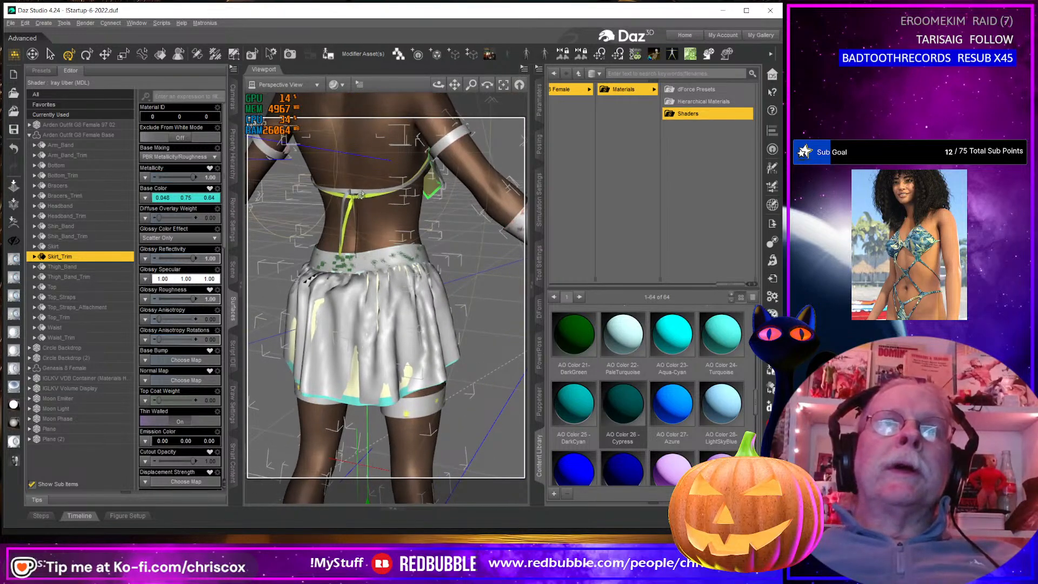
middle_click_drag(378, 373, 403, 223)
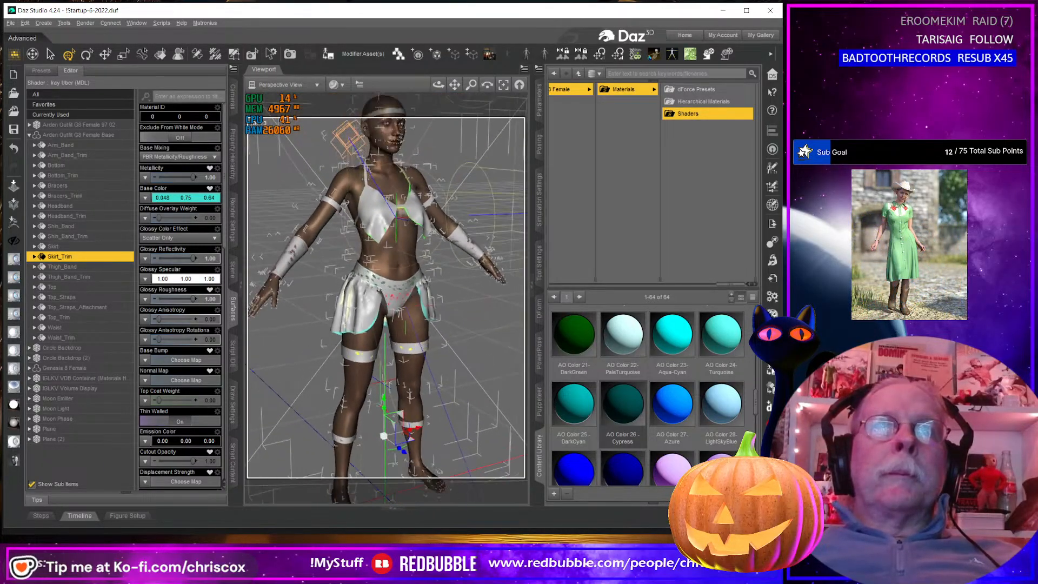
left_click_drag(438, 84, 405, 225)
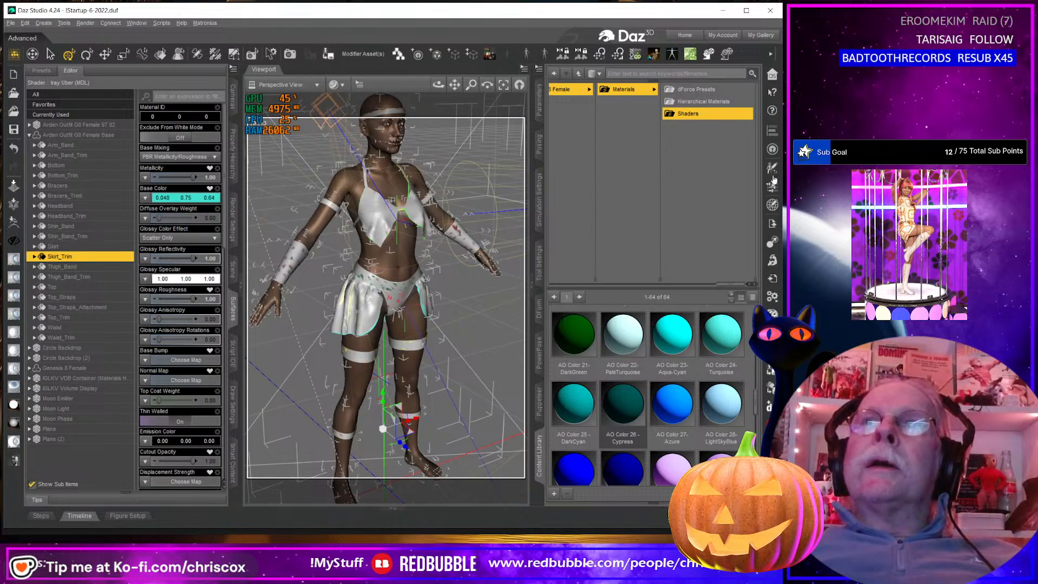
Run the Transfer Utility from Arden Outfit G8 Female Base to Arden Outfit G8 Female 97 02 with default item shapes
left_click(772, 242)
left_click(512, 128)
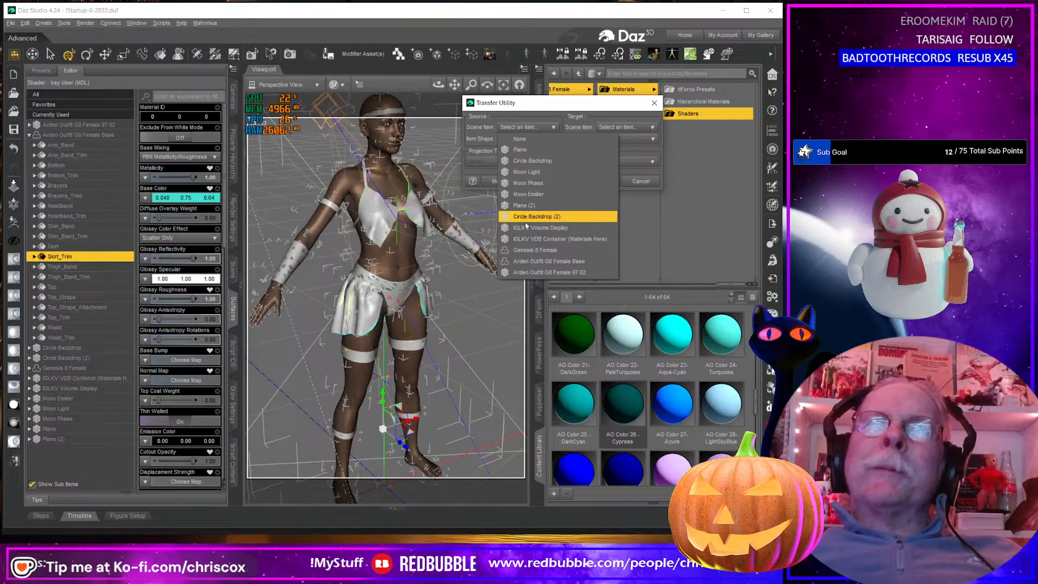
left_click(530, 263)
left_click(663, 128)
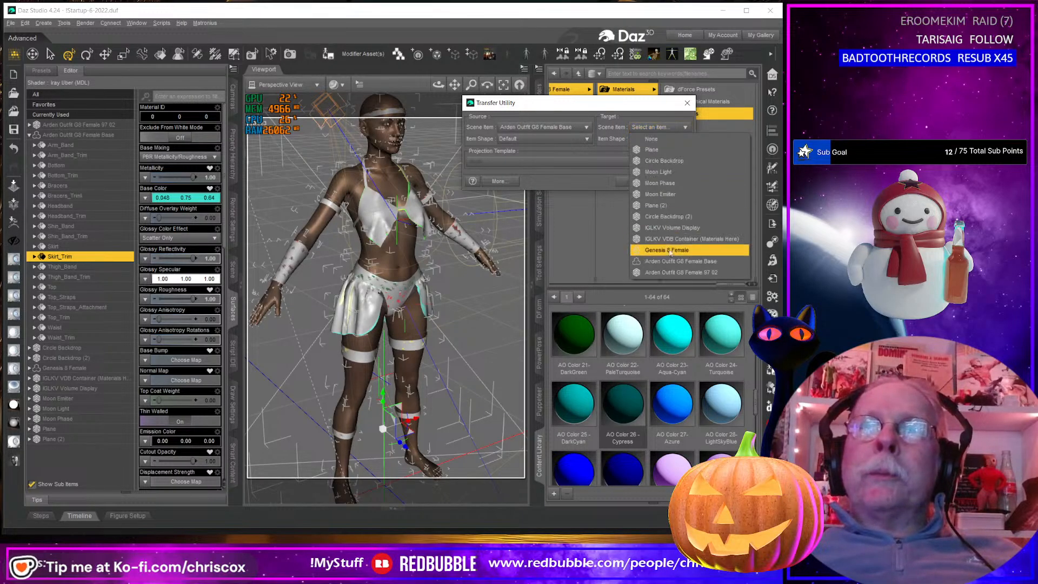
left_click(674, 272)
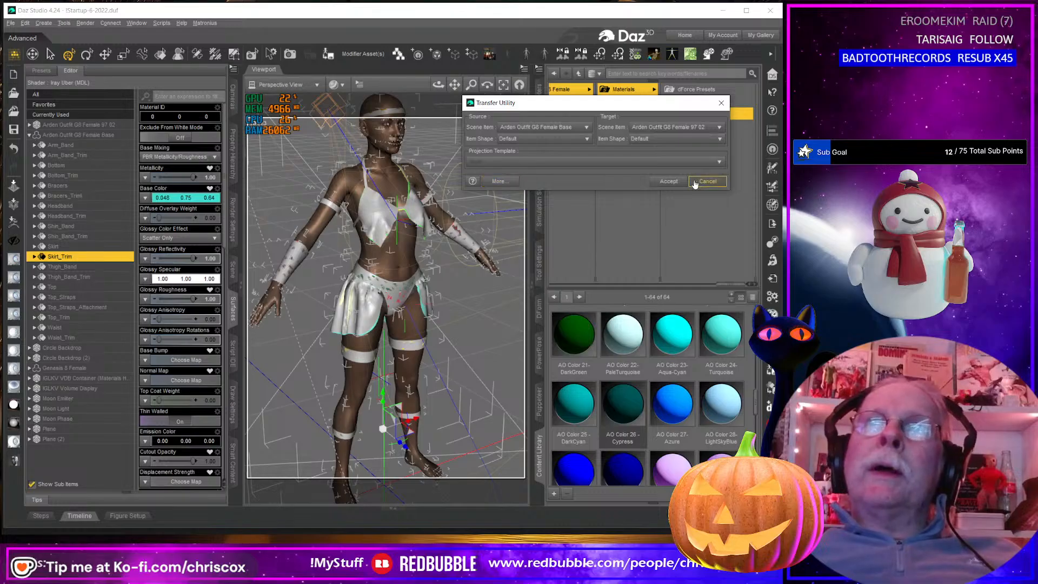
left_click(668, 182)
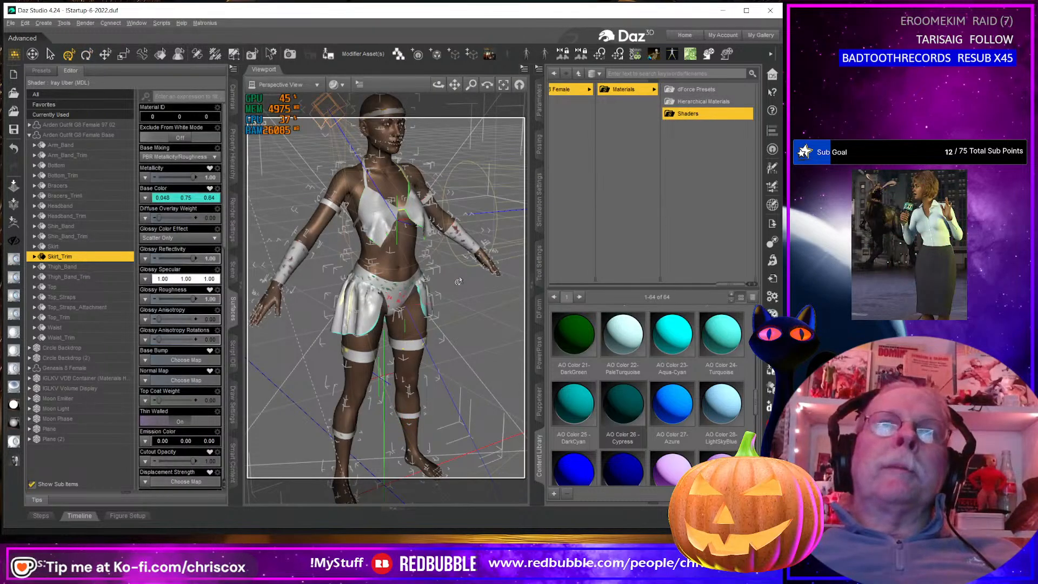
Inspect the rigged outfit on the figure, then select Genesis 8 Female and display its favorite morphs
scroll(453, 293, "up", 4)
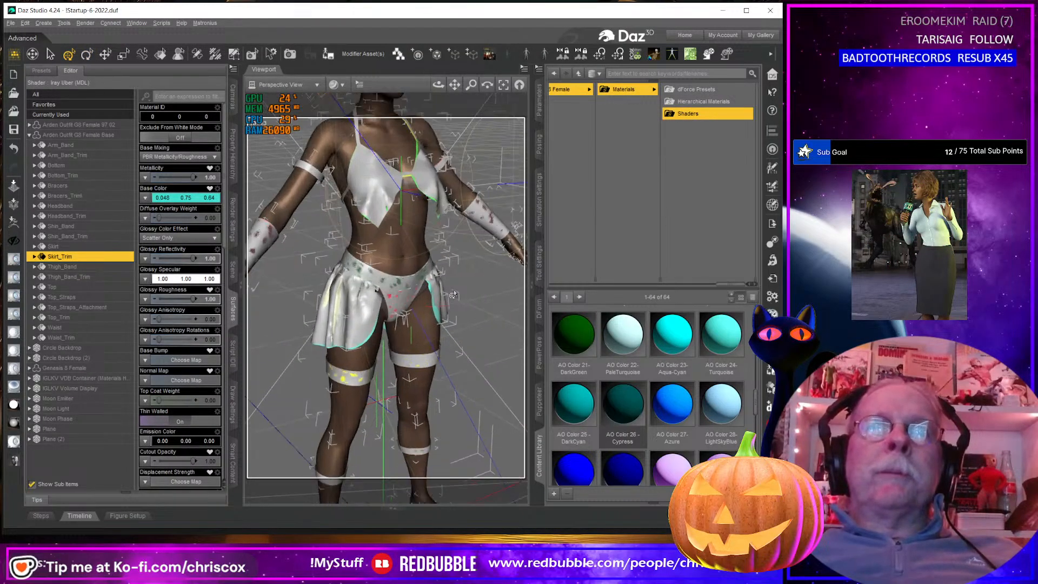
scroll(453, 293, "down", 5)
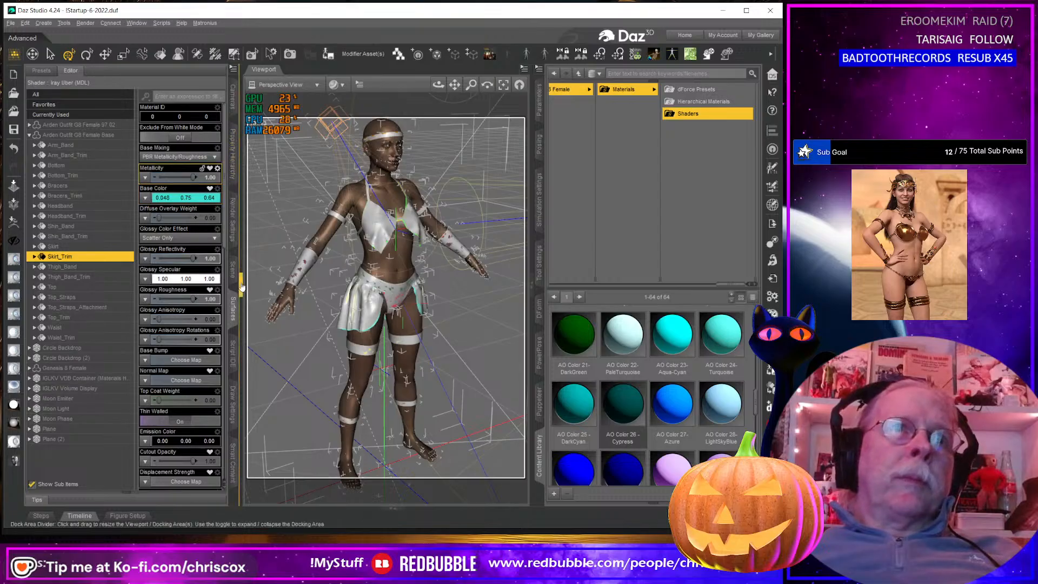
left_click(233, 269)
left_click(144, 442)
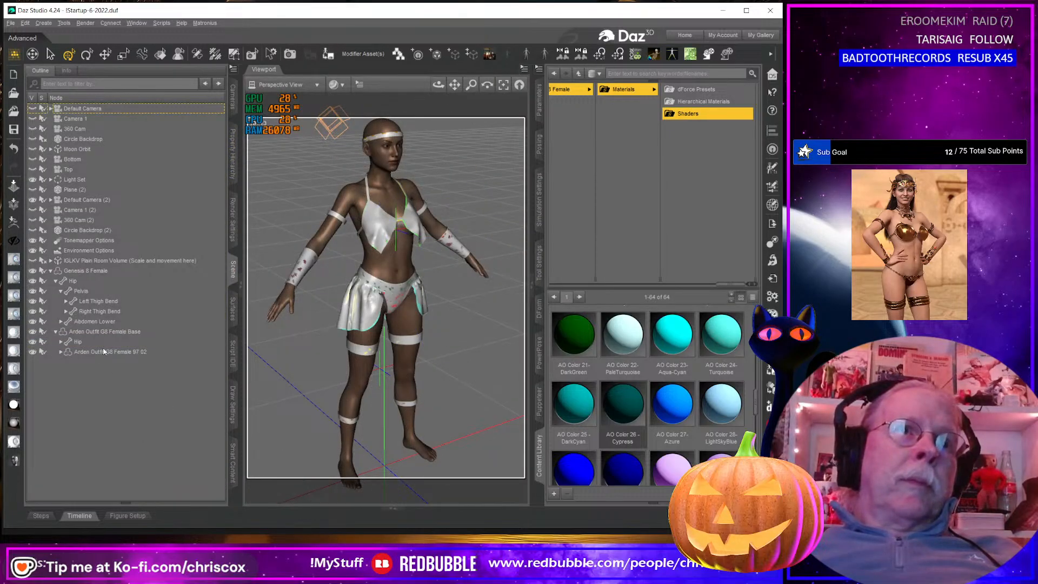
left_click(84, 272)
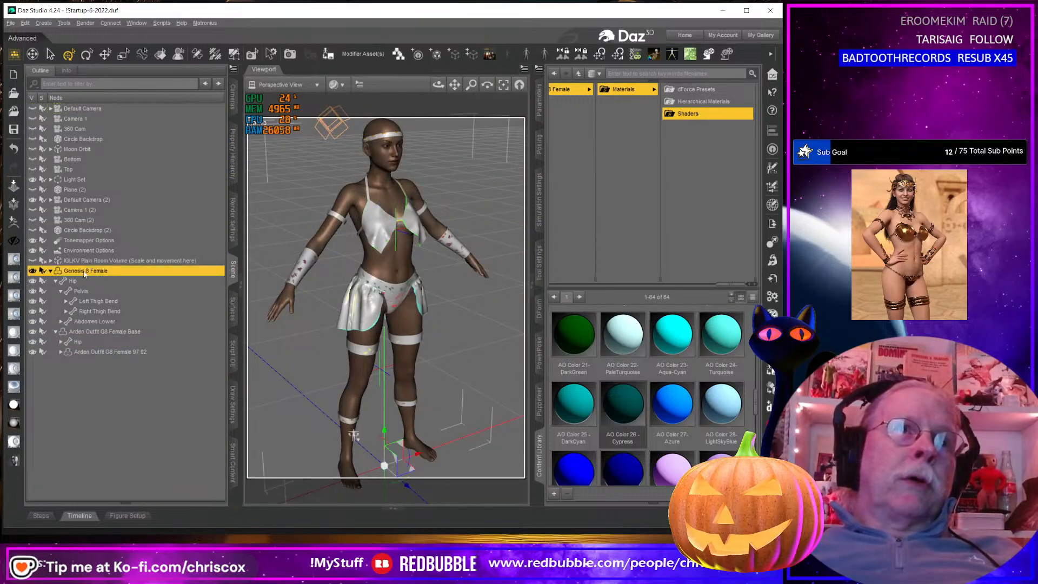
left_click(540, 100)
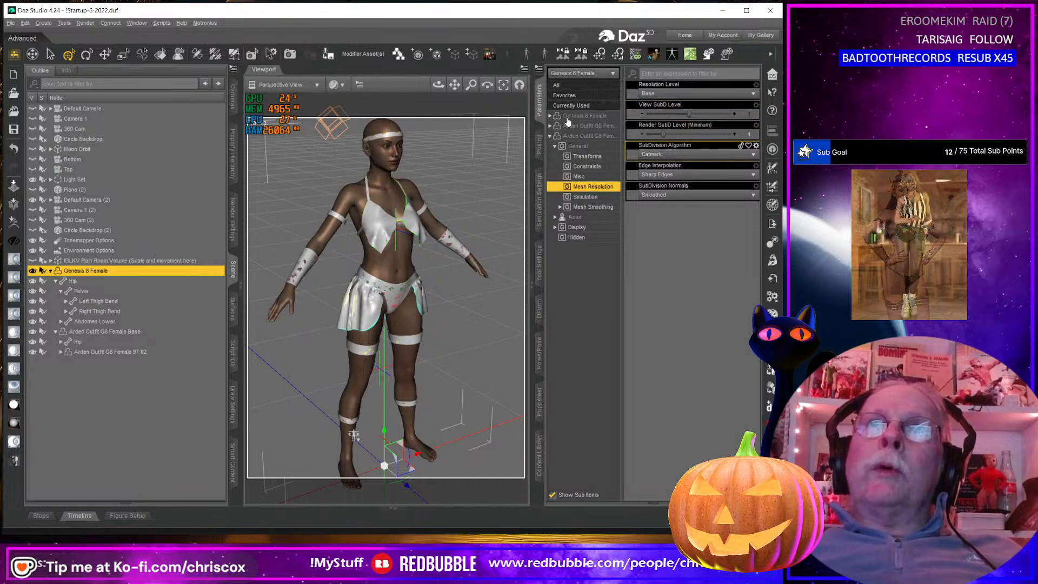
left_click(550, 116)
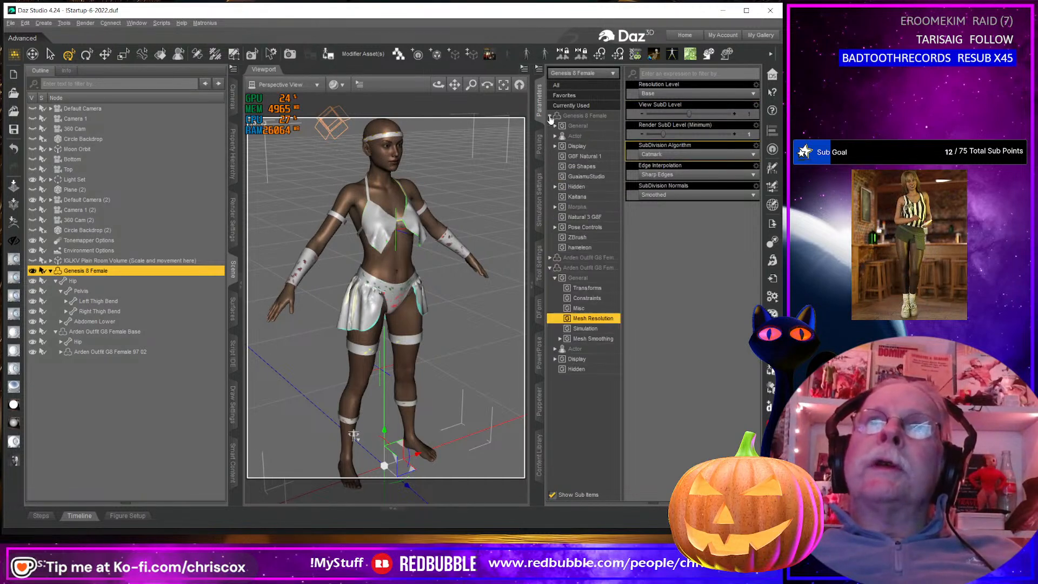
left_click(574, 95)
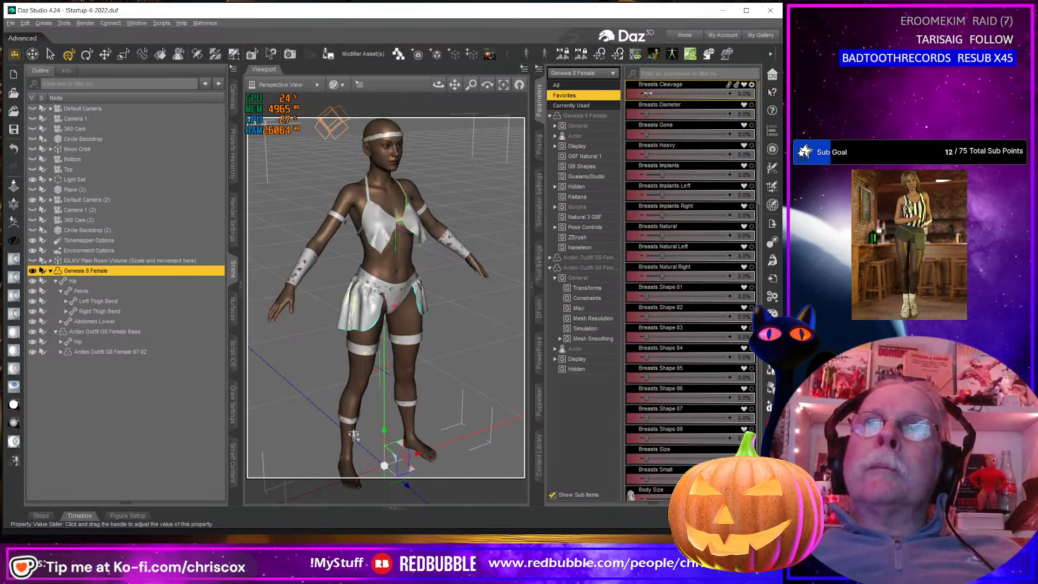
Dial up Genesis 8 Female's favorite breast morphs in turn and undo each one, loading them into the outfit
left_click_drag(646, 114, 691, 114)
key("ctrl+z")
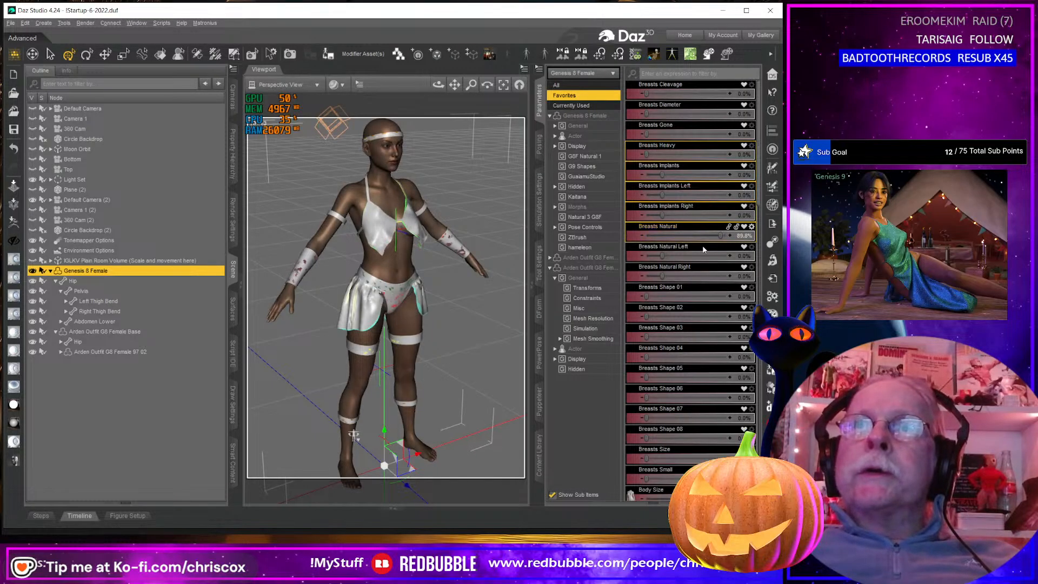
left_click_drag(684, 276, 721, 316)
key("ctrl+z")
key("ctrl+z")
key("ctrl+z")
left_click(681, 374)
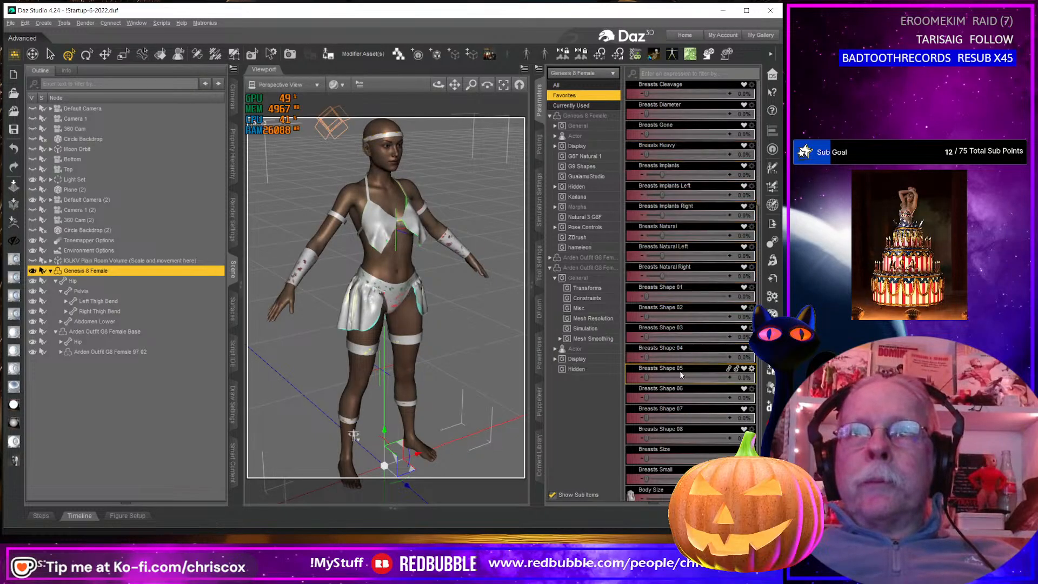
left_click_drag(687, 398, 720, 438)
key("ctrl+z")
key("ctrl+z")
key("ctrl+z")
Dial up and undo Genesis 8 Female's body morphs from Body Size through Emaciated to load them into the outfit
scroll(699, 397, "down", 6)
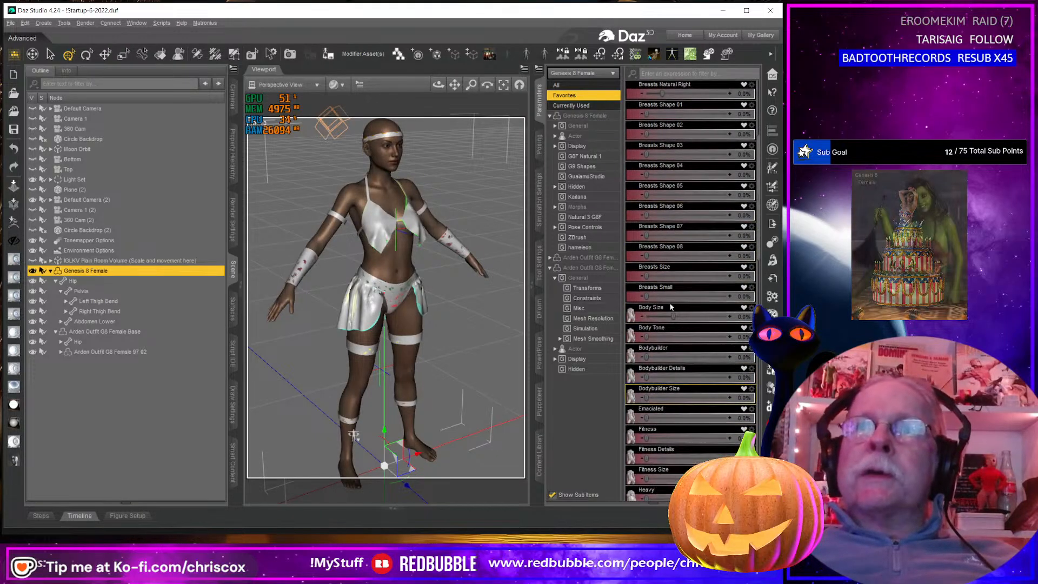
left_click_drag(698, 317, 728, 318)
key("ctrl+z")
left_click_drag(687, 358, 751, 357)
key("ctrl+z")
left_click_drag(701, 379, 704, 377)
key("ctrl+z")
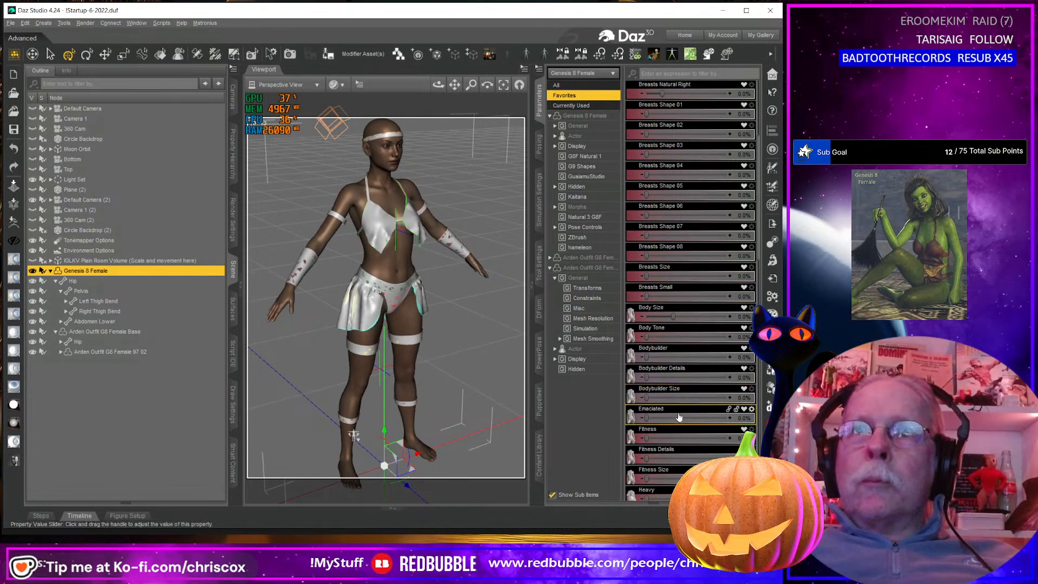
left_click_drag(678, 417, 699, 406)
key("ctrl+z")
Dial up and undo the Heavy, Height, Pear Figure, Thin and Voluptuous morphs on Genesis 8 Female
scroll(693, 395, "down", 3)
scroll(693, 396, "down", 2)
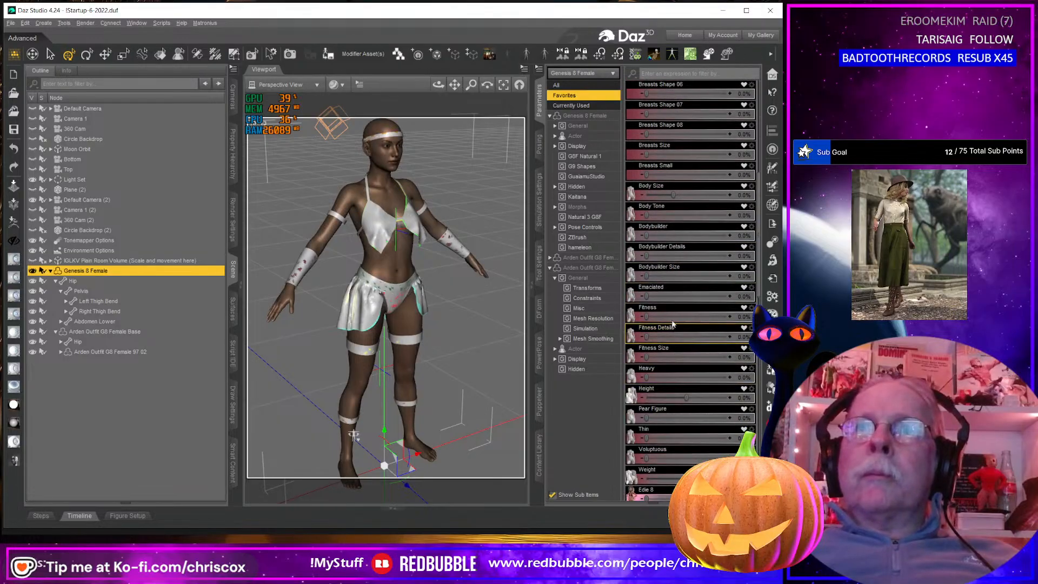
left_click_drag(680, 379, 700, 459)
key("ctrl+z")
key("ctrl+z")
key("ctrl+z")
key("ctrl+z")
key("ctrl+z")
scroll(689, 292, "down", 3)
Select Arden Outfit G8 Female Base in the scene and display its Actor morphs
middle_click_drag(470, 266, 454, 250)
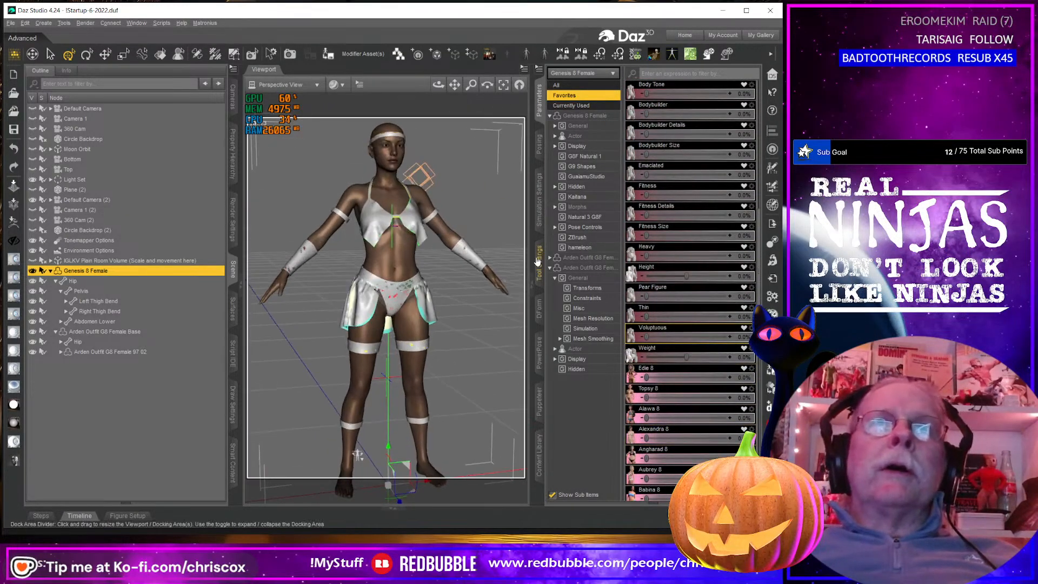
left_click(106, 331)
left_click(550, 116)
left_click(575, 137)
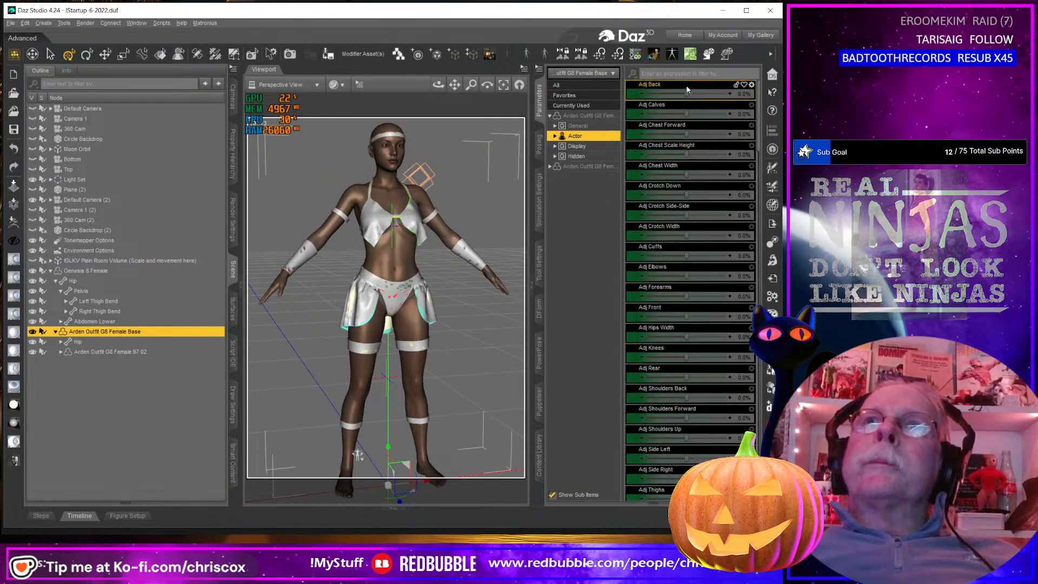
Dial up and undo the base outfit's adjustment morphs from Adj Back through Adj Crotch Width
key("ctrl+z")
left_click_drag(688, 114, 722, 134)
key("ctrl+z")
key("ctrl+z")
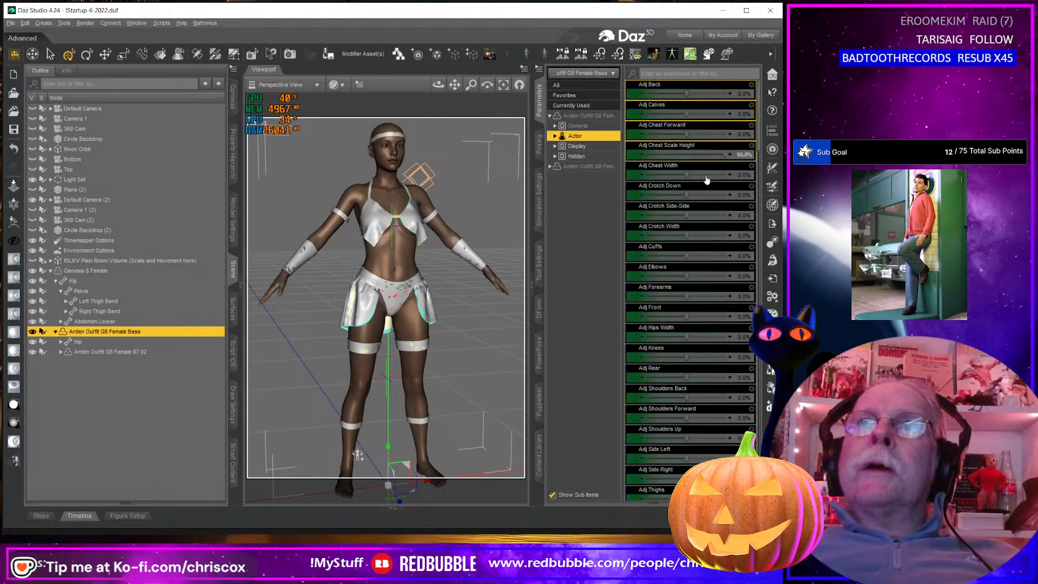
left_click_drag(706, 196, 722, 236)
key("ctrl+z")
key("ctrl+z")
key("ctrl+z")
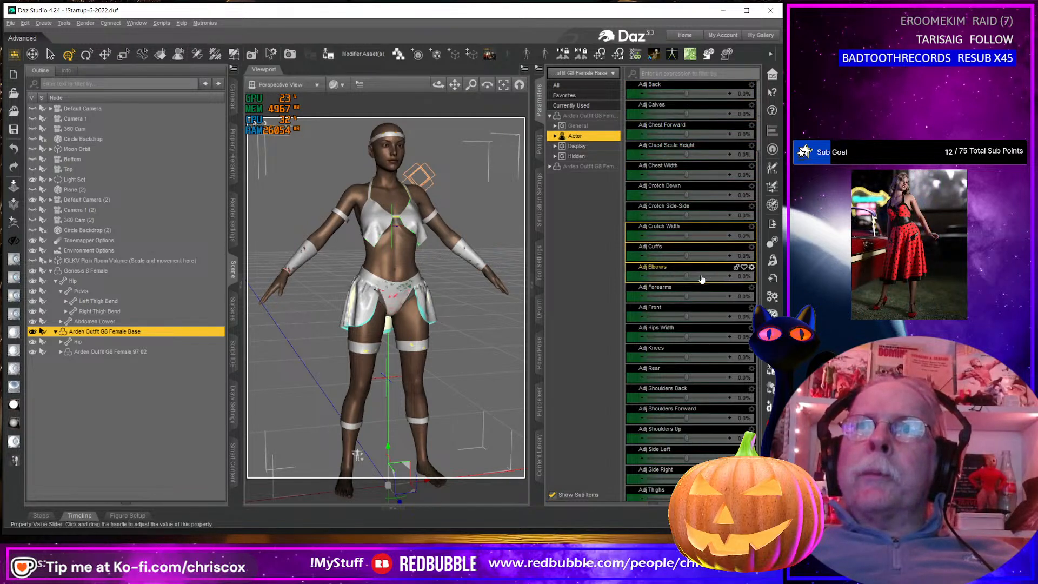
Dial up and undo the base outfit's adjustment morphs from Adj Front through Adj Shoulders Up
left_click_drag(705, 320, 716, 383)
key("ctrl+z")
key("ctrl+z")
key("ctrl+z")
key("ctrl+z")
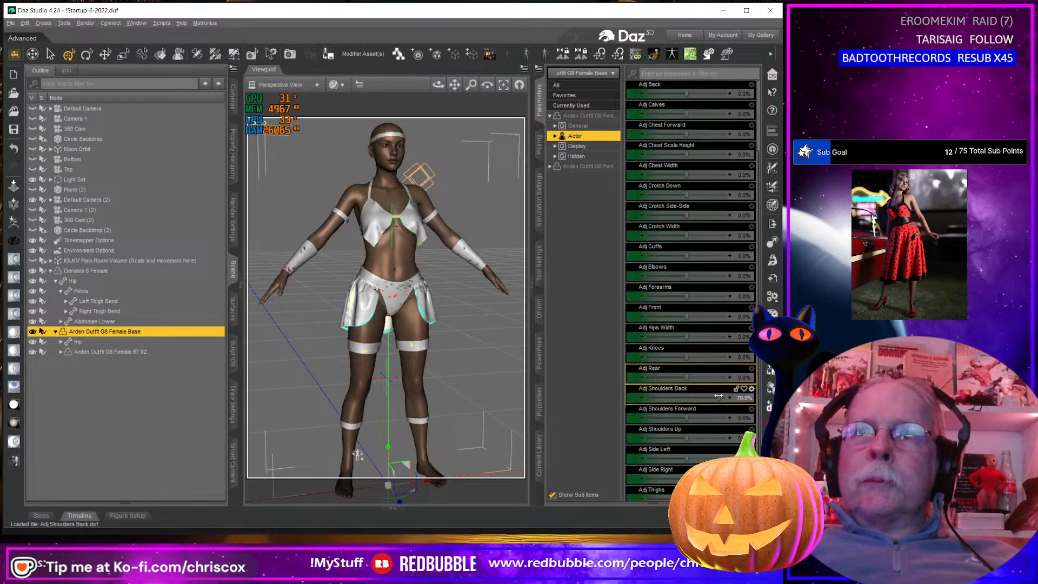
scroll(715, 381, "down", 5)
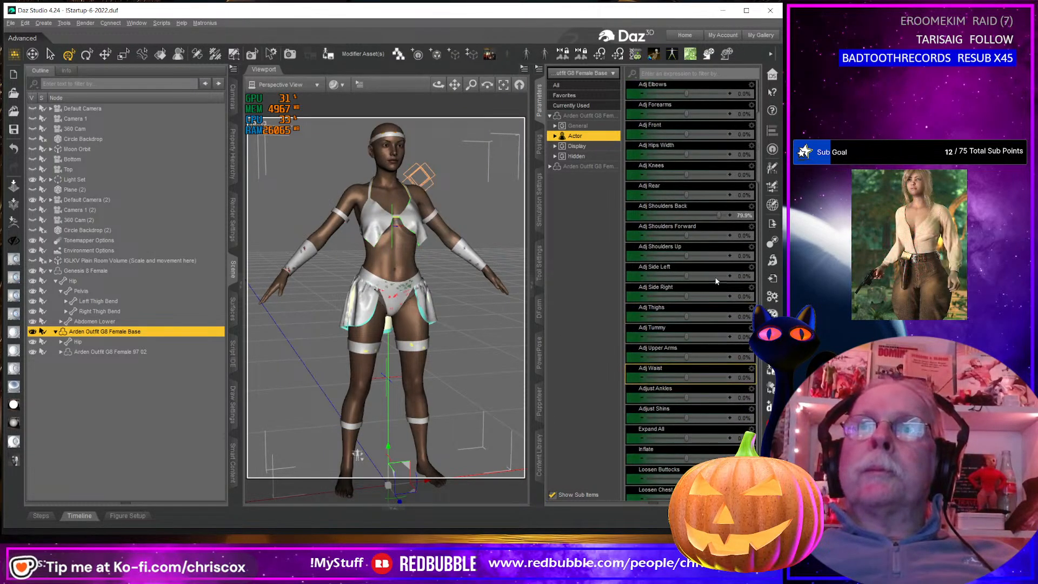
left_click_drag(691, 236, 719, 238)
key("ctrl+z")
key("ctrl+z")
key("ctrl+z")
Dial up and undo the base outfit's Adj Side Left, Side Right, Thighs, Tummy and Upper Arms morphs
left_click_drag(707, 278, 717, 339)
key("ctrl+z")
key("ctrl+z")
key("ctrl+z")
key("ctrl+z")
key("ctrl+z")
Dial up and undo the base outfit's morphs from Adj Waist through Inflate
left_click_drag(696, 378, 716, 378)
key("ctrl+z")
key("ctrl+z")
left_click_drag(703, 416, 714, 458)
key("ctrl+z")
key("ctrl+z")
Dial up and undo the base outfit's loosening morphs from Loosen Buttocks through Loosen Knees
scroll(701, 460, "down", 3)
scroll(701, 459, "down", 3)
left_click_drag(692, 352, 703, 351)
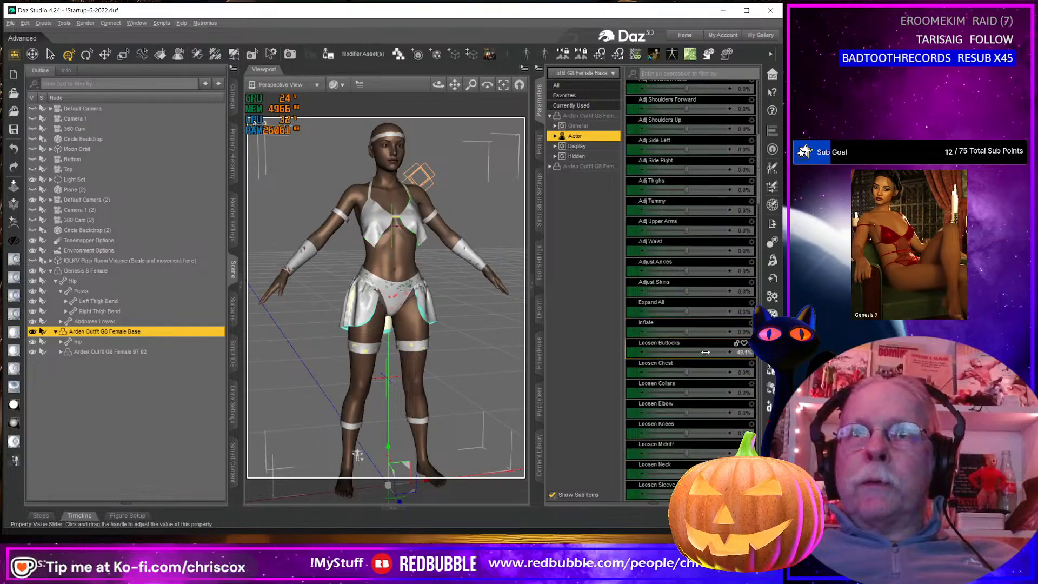
key("ctrl+z")
key("ctrl+z")
left_click_drag(692, 414, 715, 434)
key("ctrl+z")
key("ctrl+z")
Dial up and undo the base outfit's remaining loosening morphs, down to Loosen Wrists
scroll(696, 431, "down", 3)
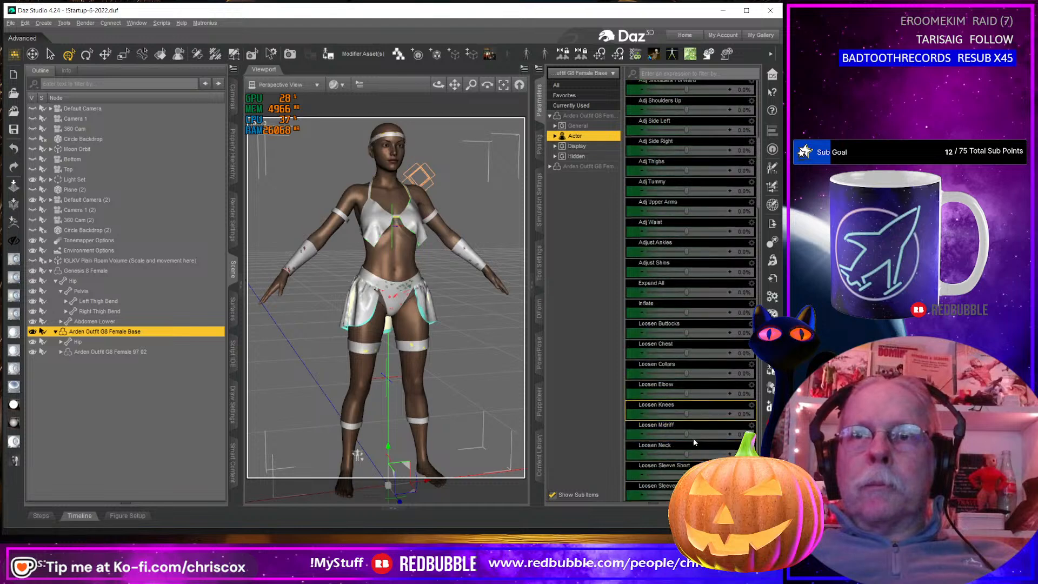
key("ctrl+z")
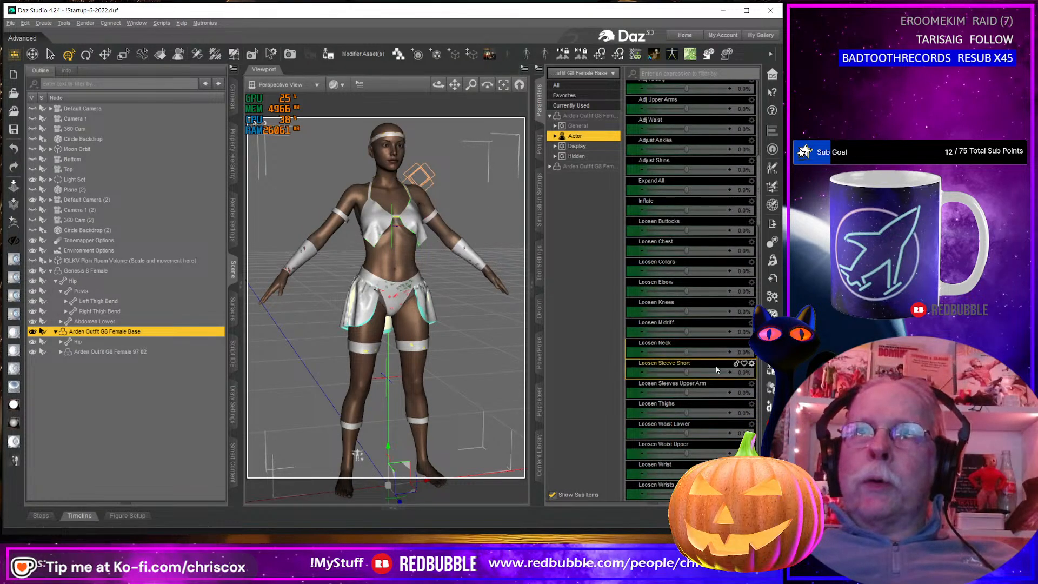
left_click_drag(702, 393, 721, 393)
key("ctrl+z")
scroll(719, 394, "down", 3)
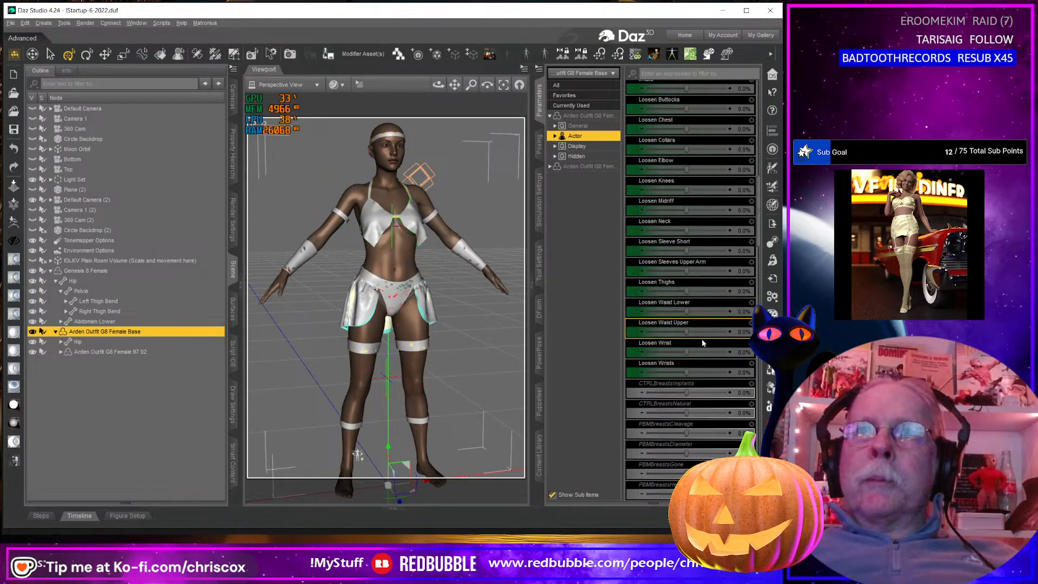
left_click_drag(704, 351, 715, 371)
key("ctrl+z")
key("ctrl+z")
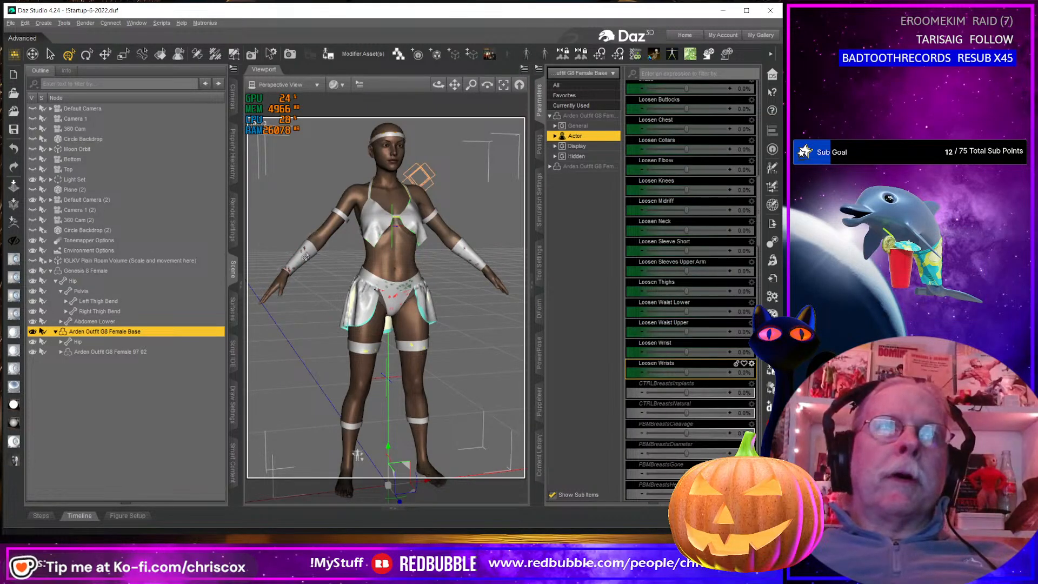
Select Arden Outfit G8 Female 97 02 and test its transferred adjustment morphs, including Adj Front at about 143%
left_click(133, 352)
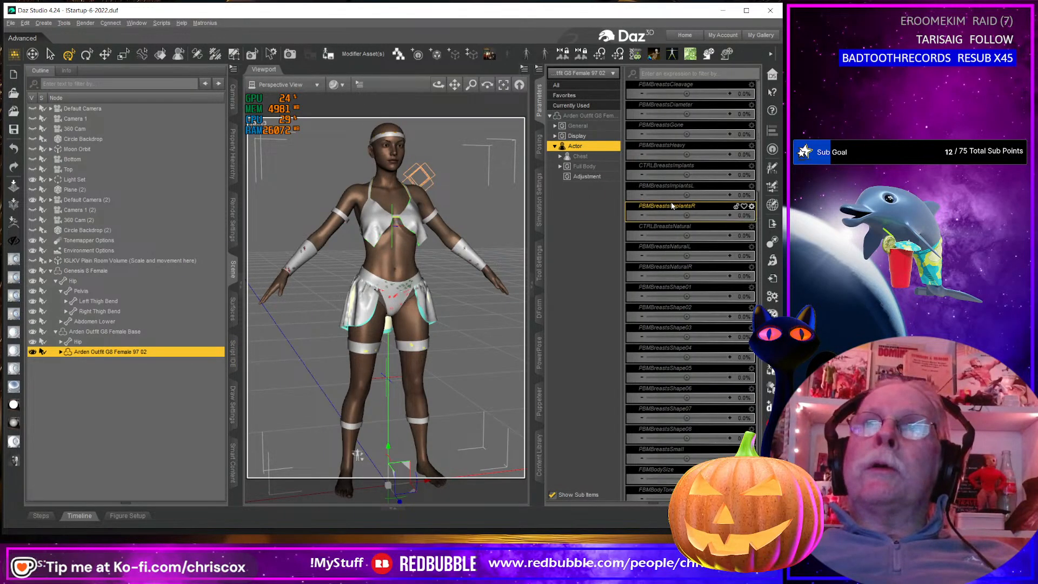
scroll(686, 243, "up", 10)
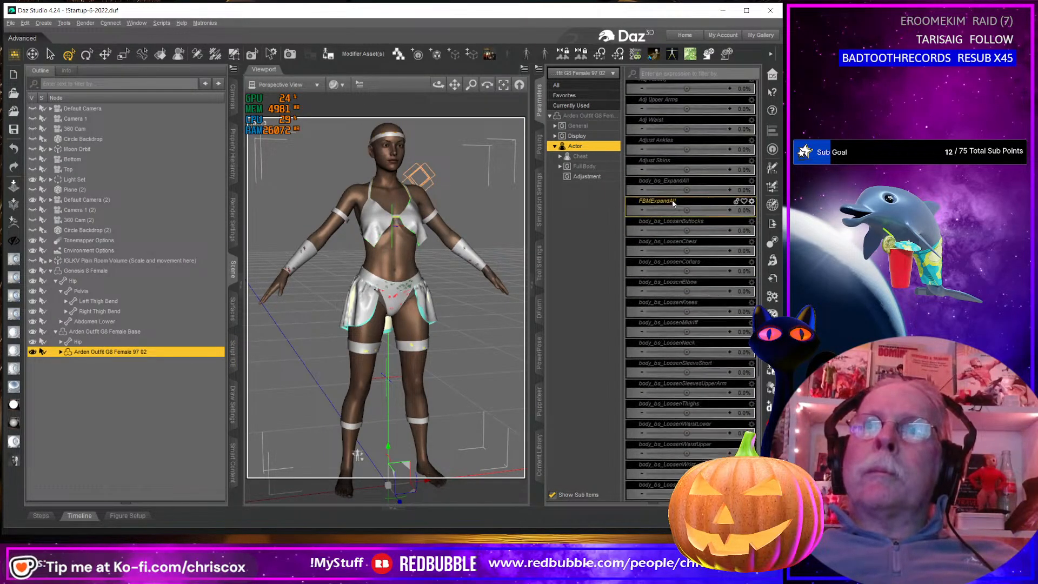
scroll(692, 259, "up", 5)
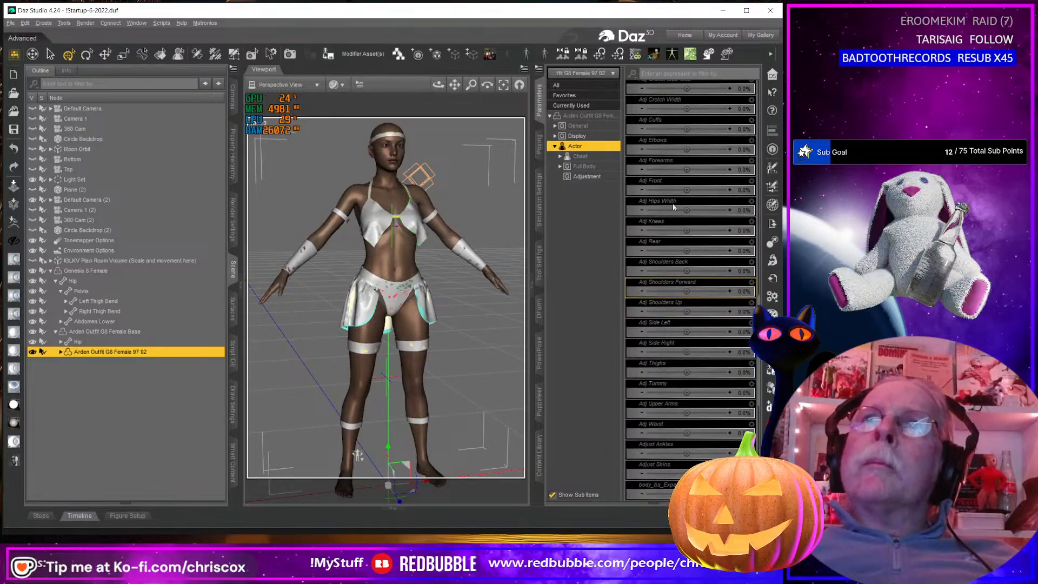
left_click_drag(687, 149, 705, 150)
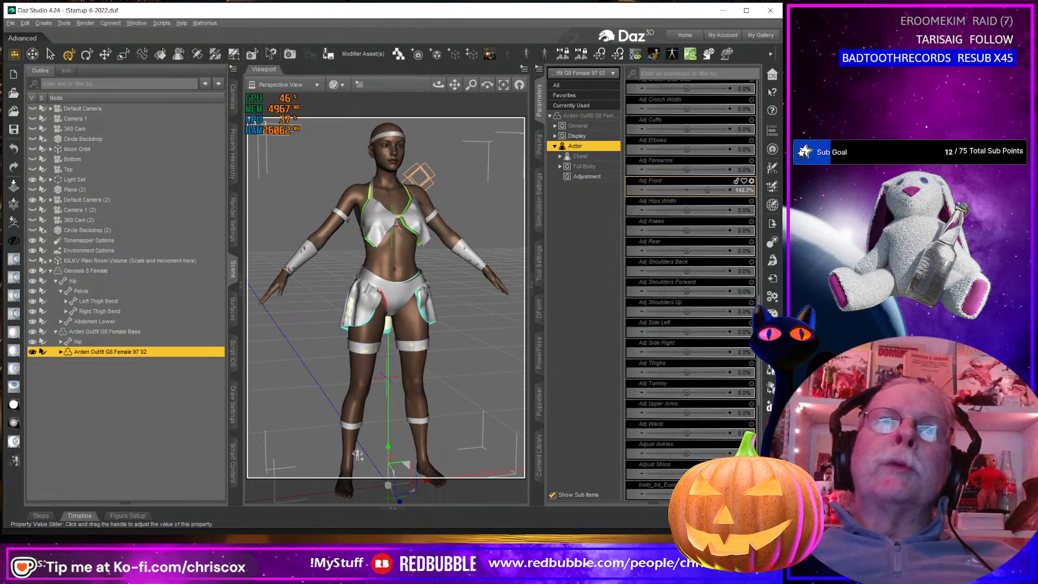
mouse_move(307, 371)
middle_mouse_down()
mouse_move(338, 370)
mouse_move(306, 369)
middle_mouse_up()
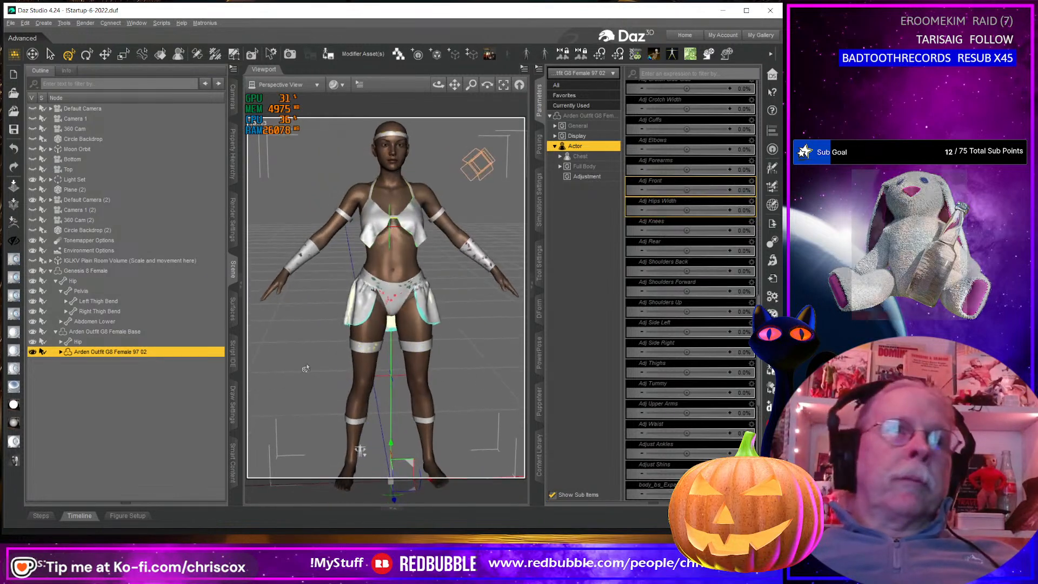
Save Arden Outfit G8 Female 97 02 as a figure asset file named Arden Outfit G8 Female Base 02.duf
double_click(128, 352)
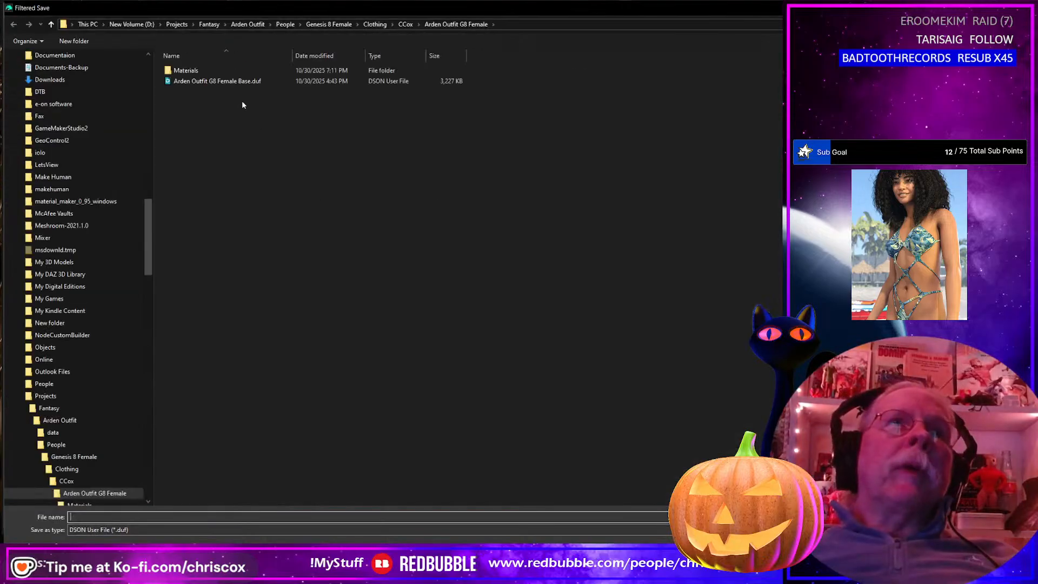
left_click(235, 82)
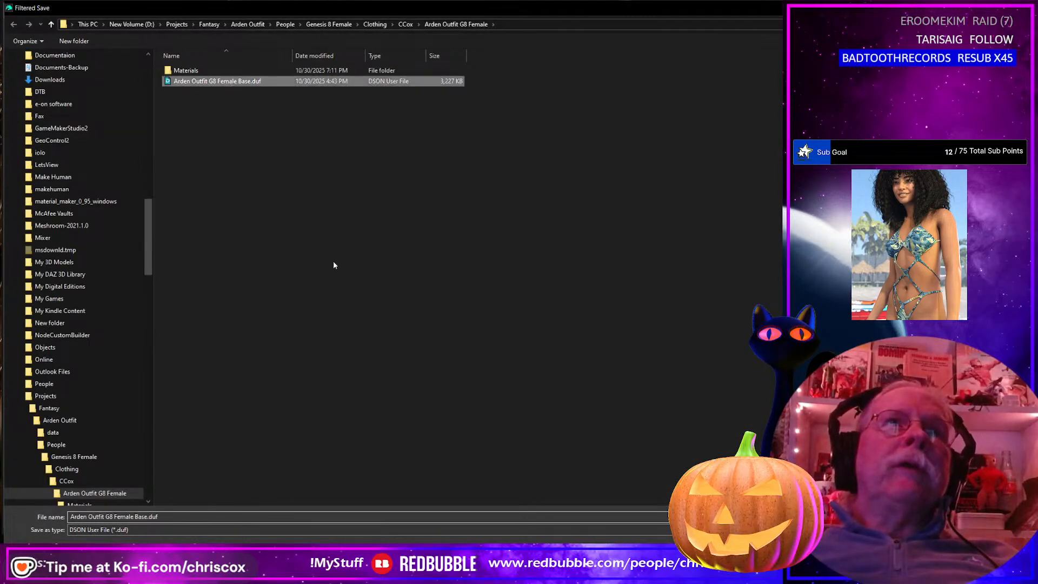
left_click(211, 515)
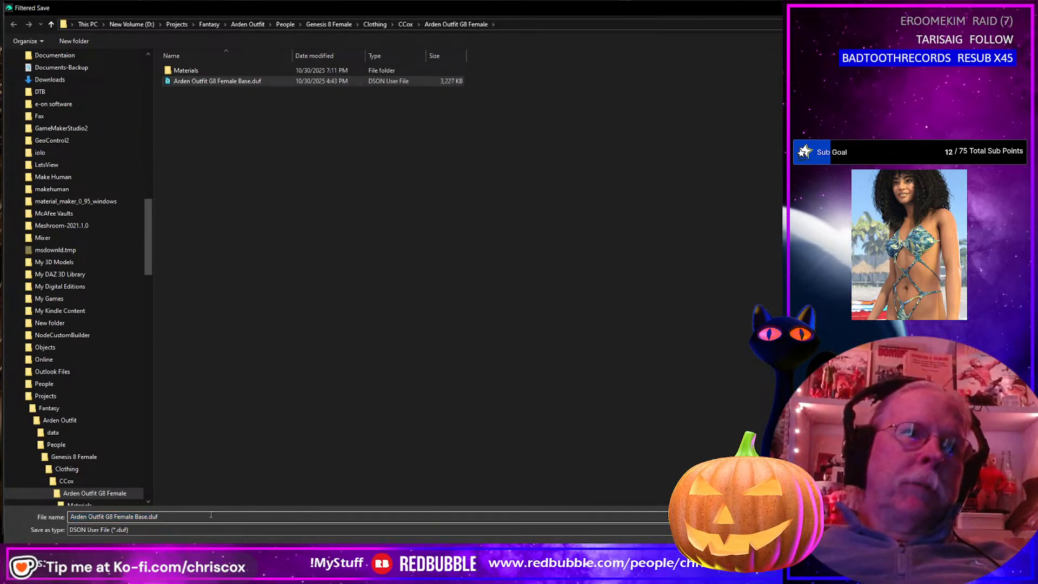
left_click(149, 516)
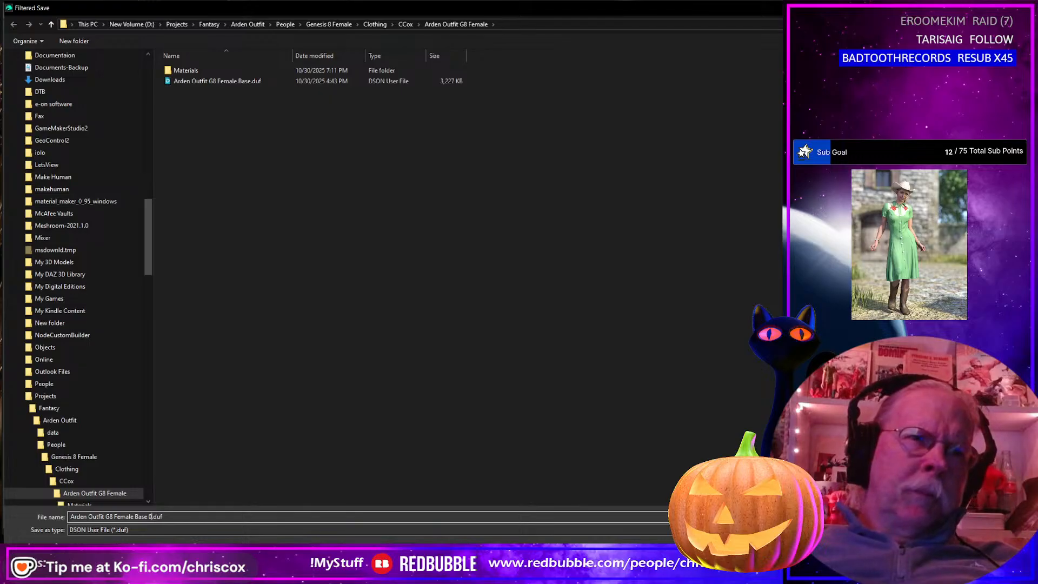
type("04")
key("BackSpace")
type("2")
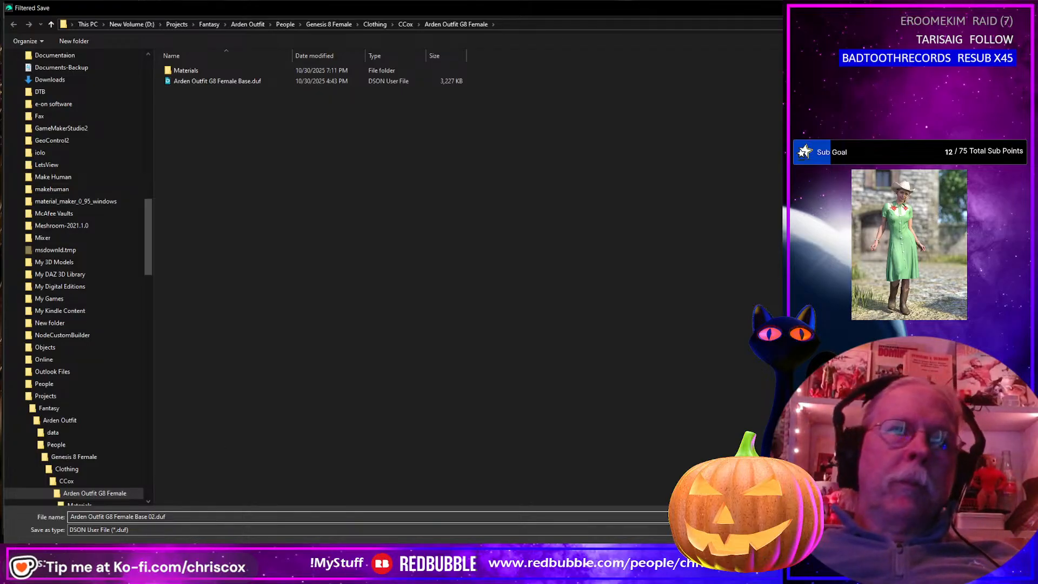
key("Return")
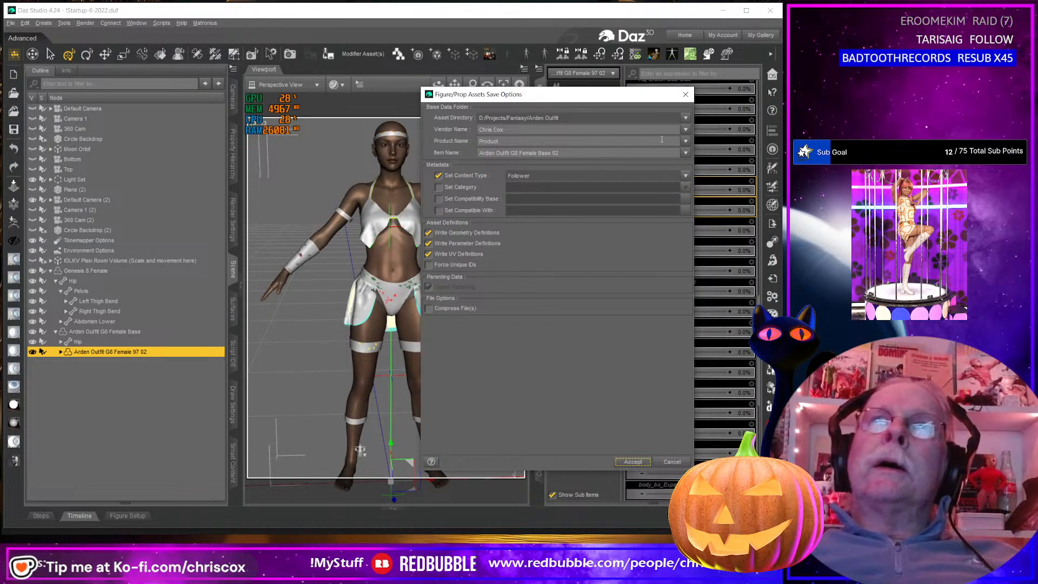
Set the figure asset's product name to Arden Outfit, keep the content type Follower, and accept the save options
left_click(705, 163)
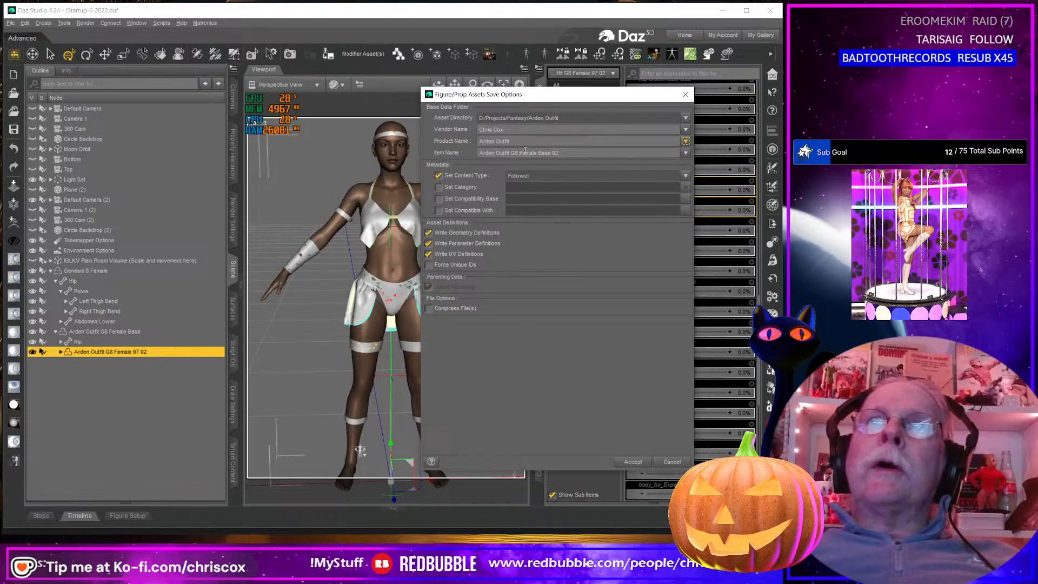
left_click(685, 176)
left_click(449, 333)
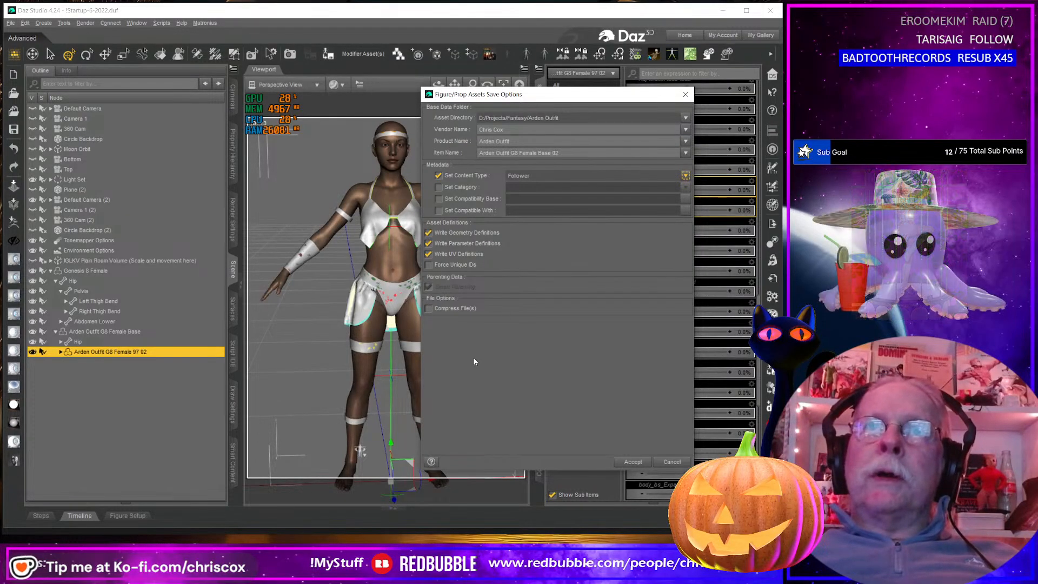
left_click(633, 462)
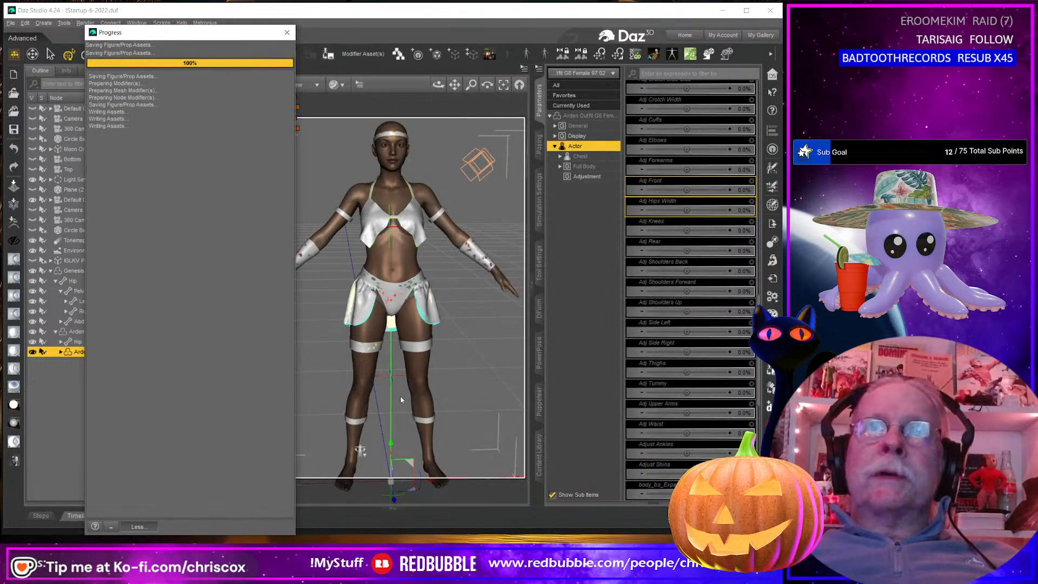
Save the outfit's modifier assets with all Actor properties included: Chest, Full Body and Adjustment
left_click(363, 54)
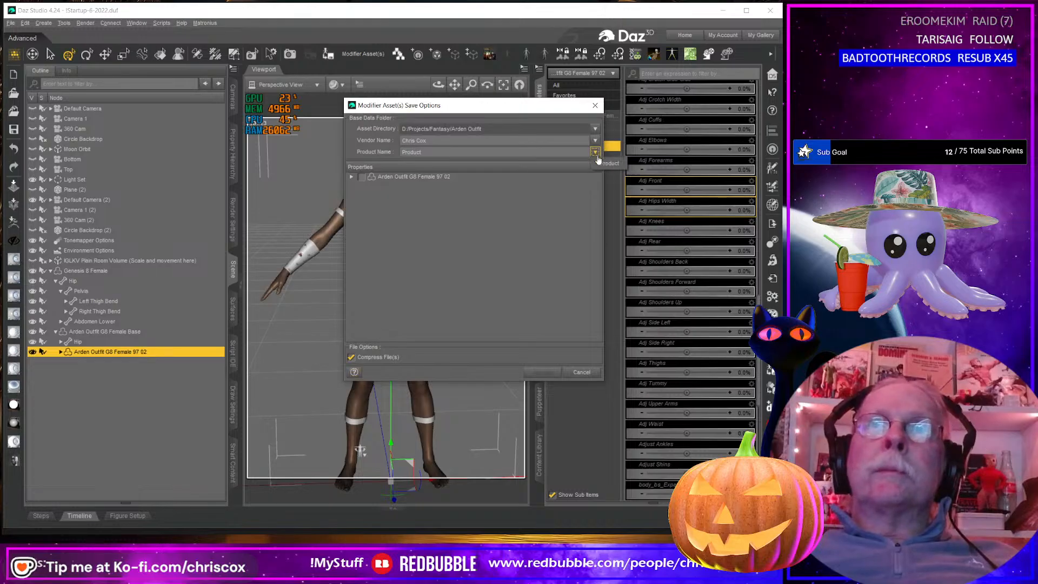
left_click(360, 177)
left_click(352, 177)
left_click(362, 186)
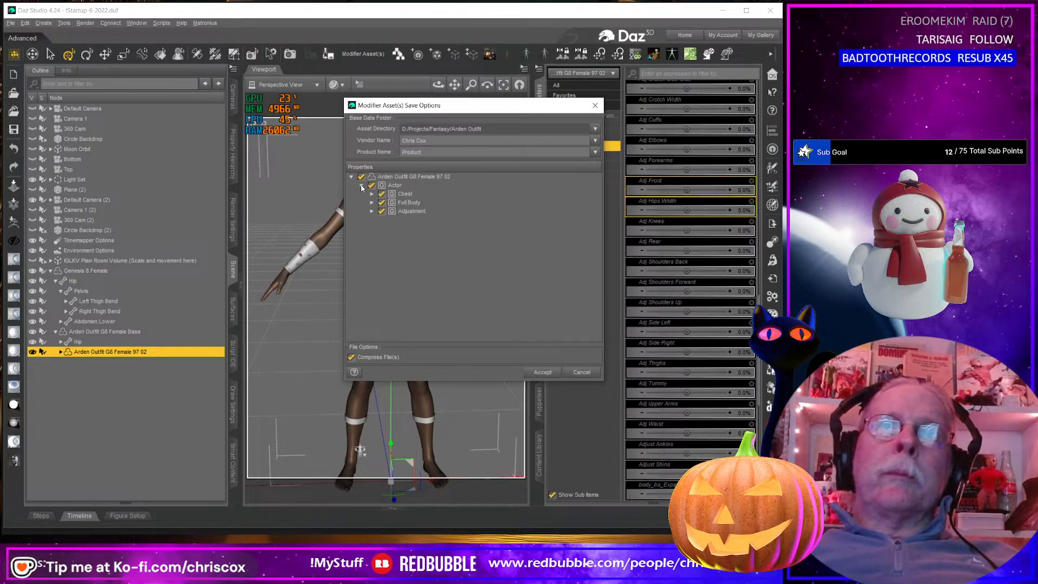
left_click(372, 212)
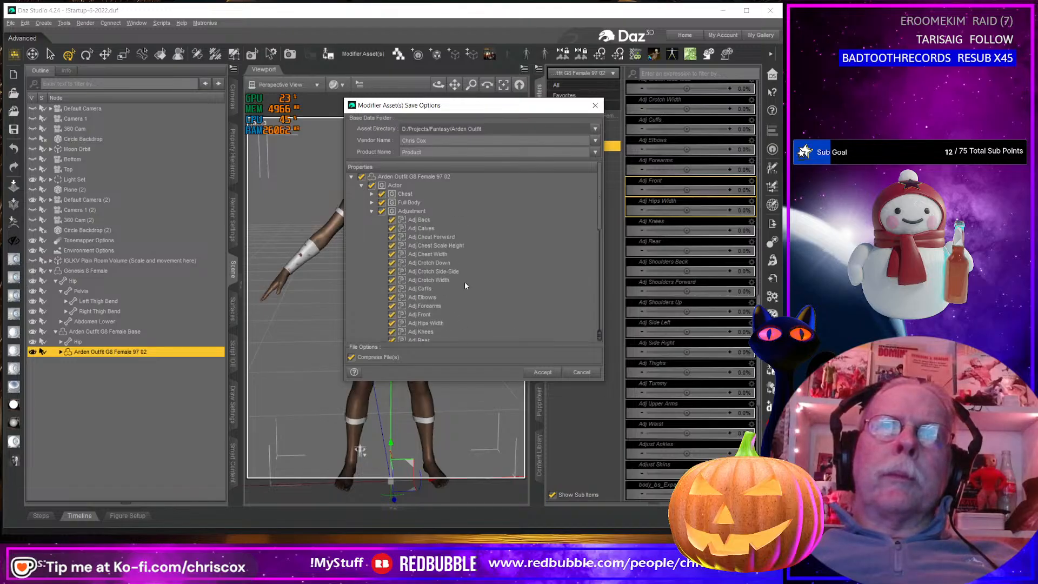
left_click(542, 373)
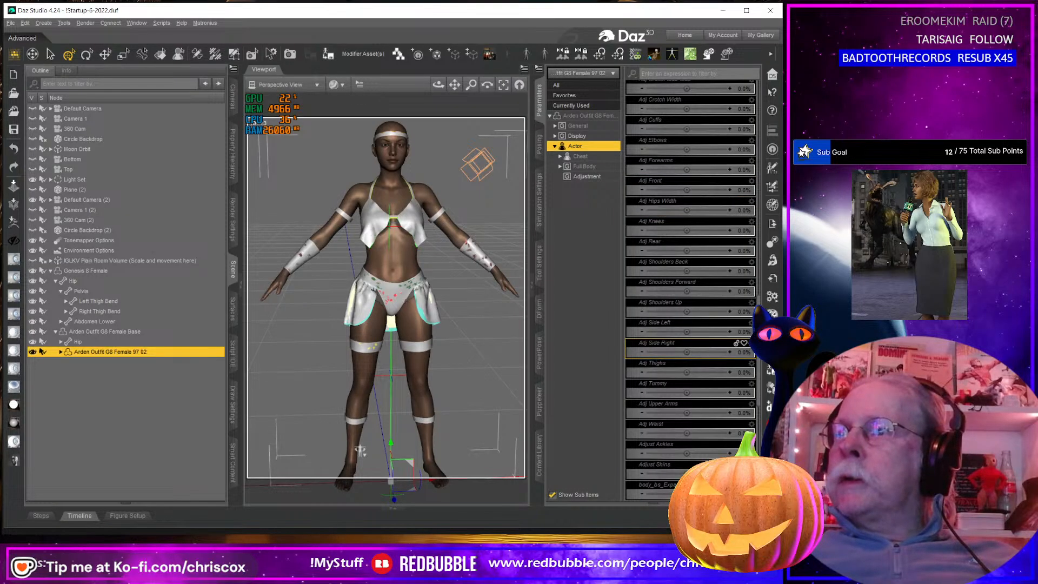
Switch to File Explorer and open the Arden Outfit folder under Projects\Fantasy
key("super+e")
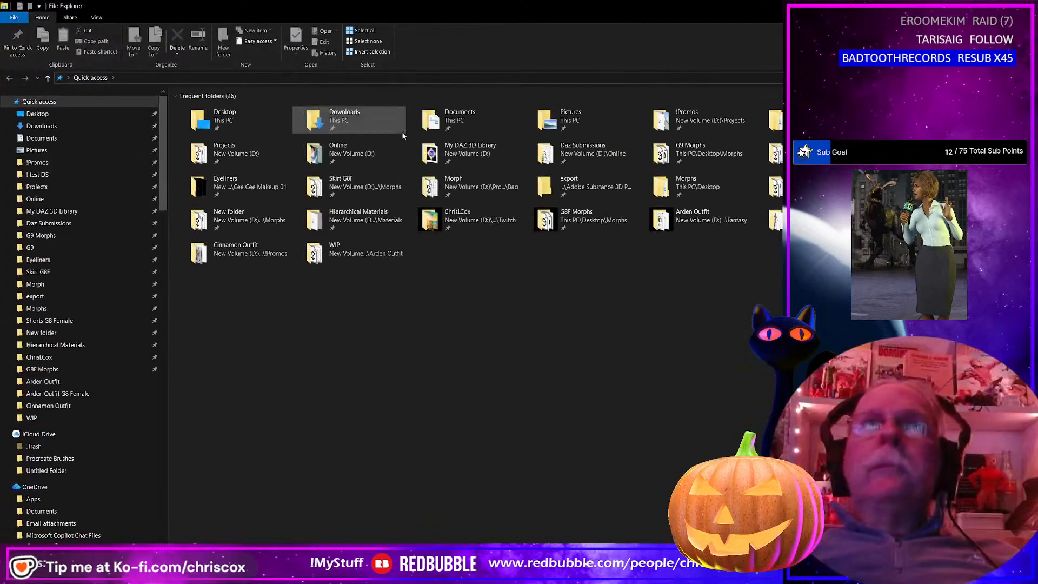
left_click(60, 188)
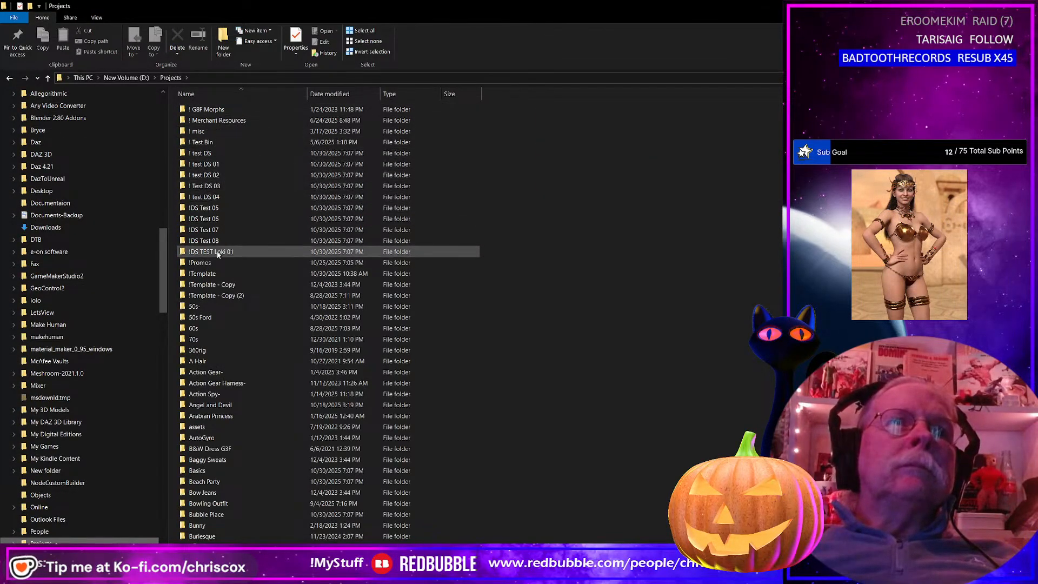
mouse_move(218, 253)
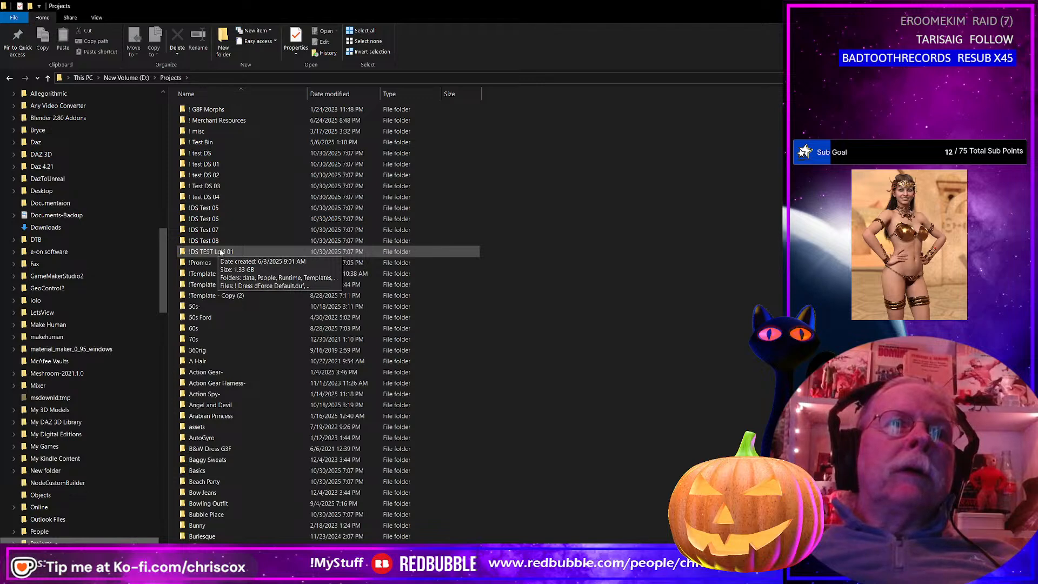
scroll(231, 255, "down", 20)
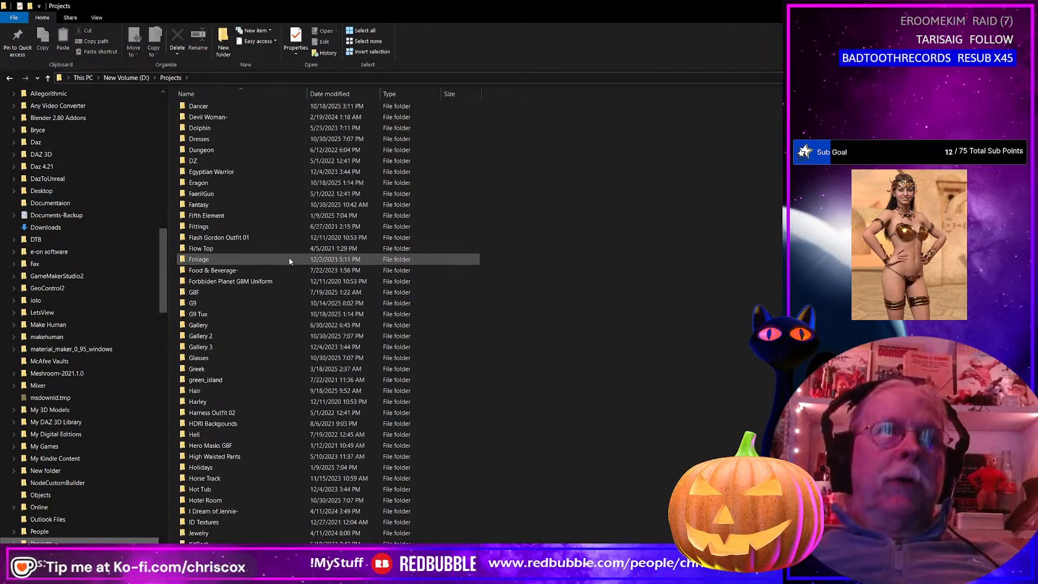
double_click(228, 205)
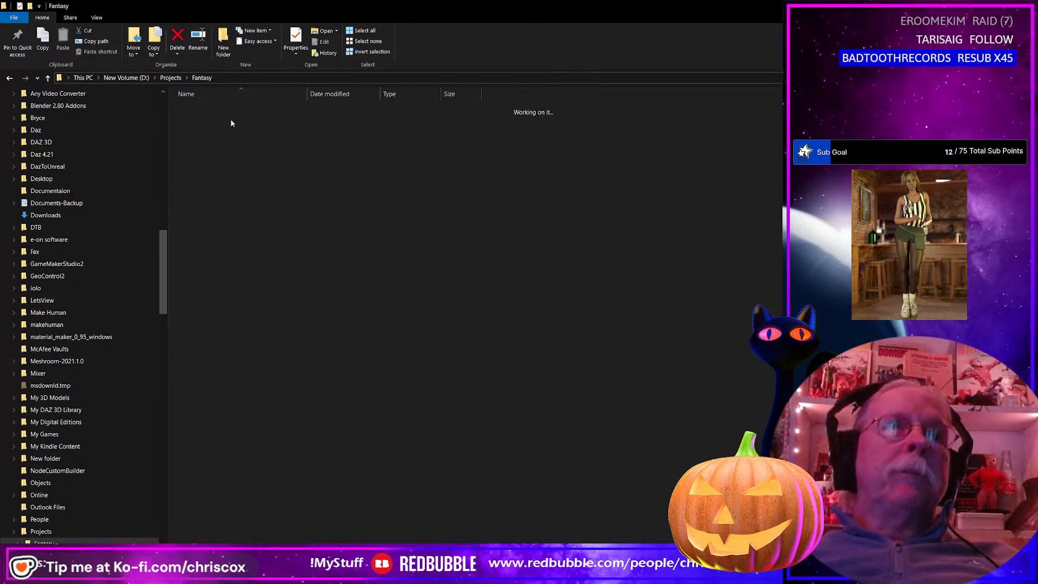
double_click(211, 108)
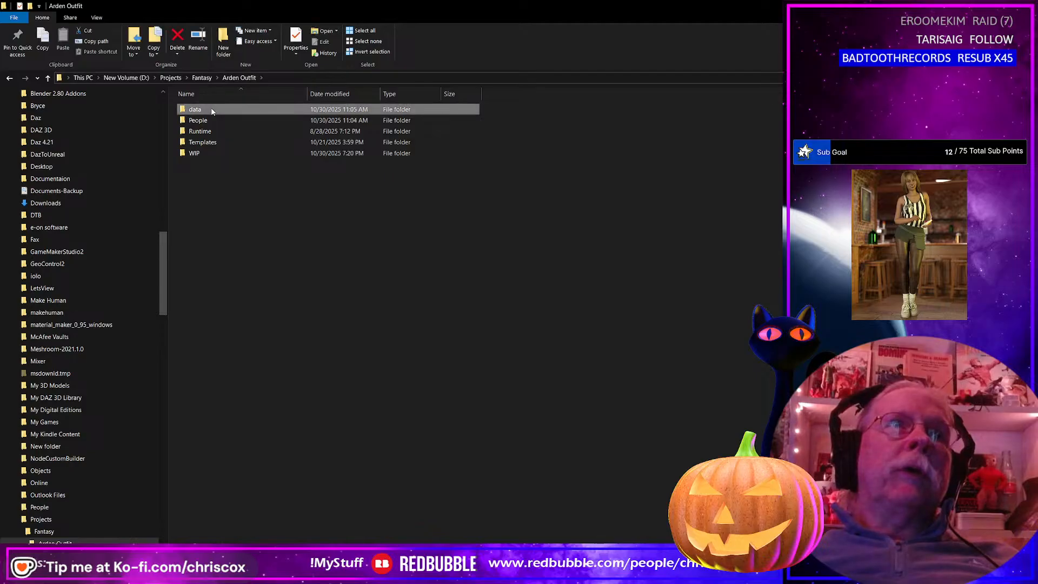
Open the Product morph folder of Arden Outfit G8 Female Base 02 within the data folder and review the saved DSF files
double_click(211, 109)
double_click(210, 109)
double_click(206, 109)
left_click(267, 123)
double_click(267, 126)
double_click(207, 110)
double_click(206, 109)
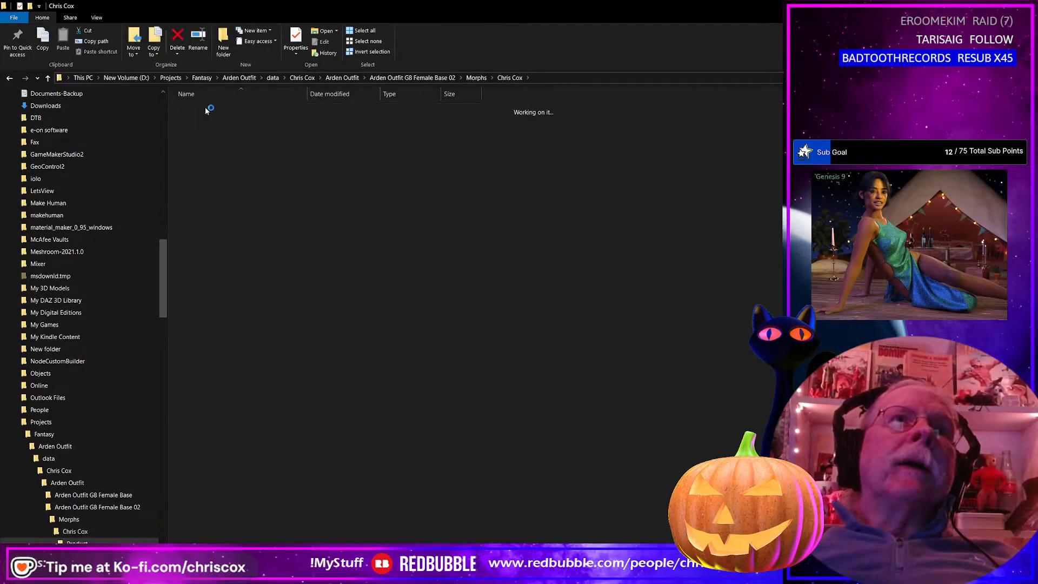
double_click(206, 109)
scroll(639, 373, "down", 3)
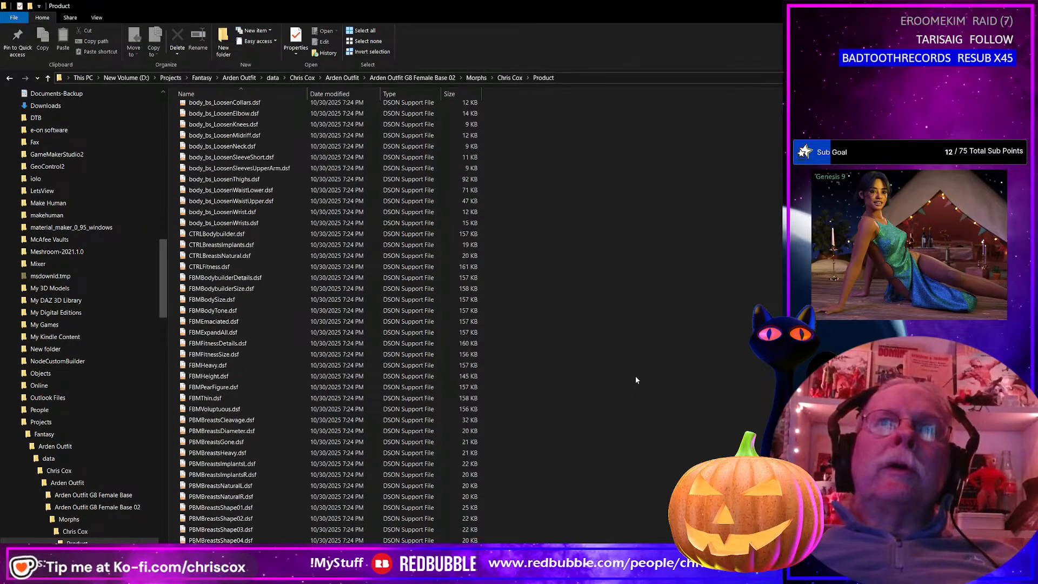
scroll(630, 378, "up", 10)
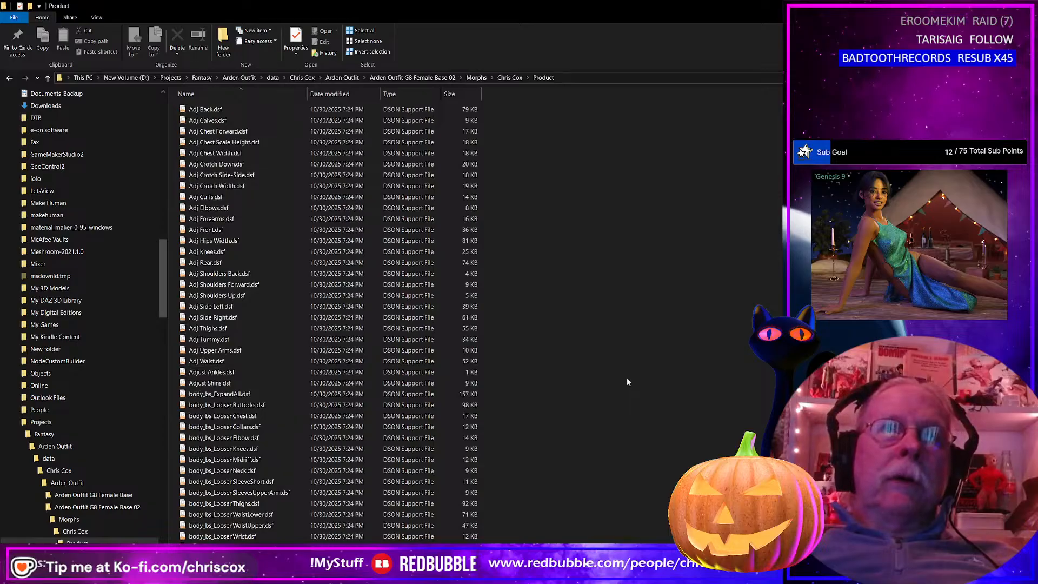
scroll(628, 380, "down", 6)
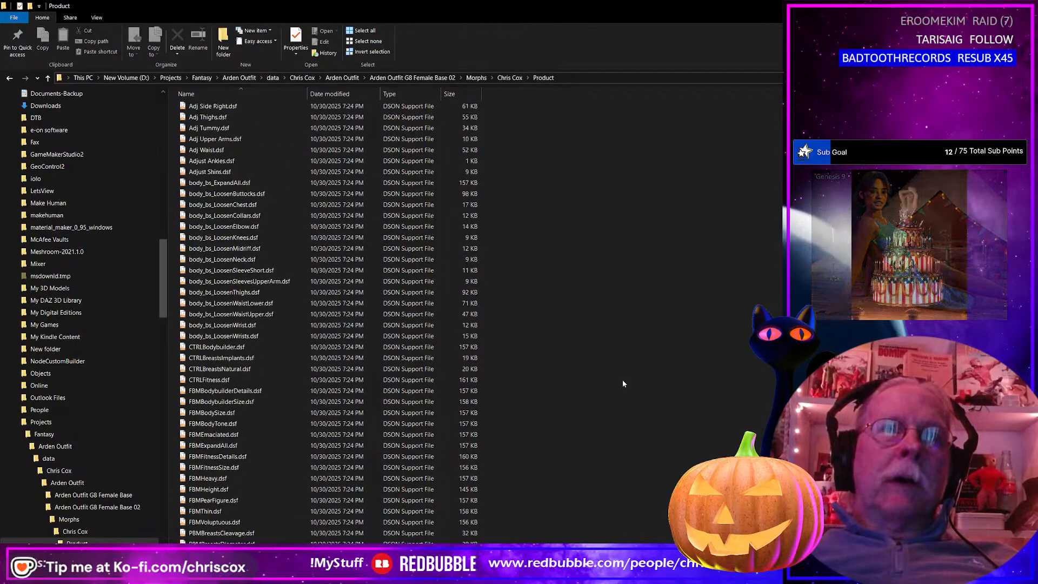
scroll(623, 384, "up", 6)
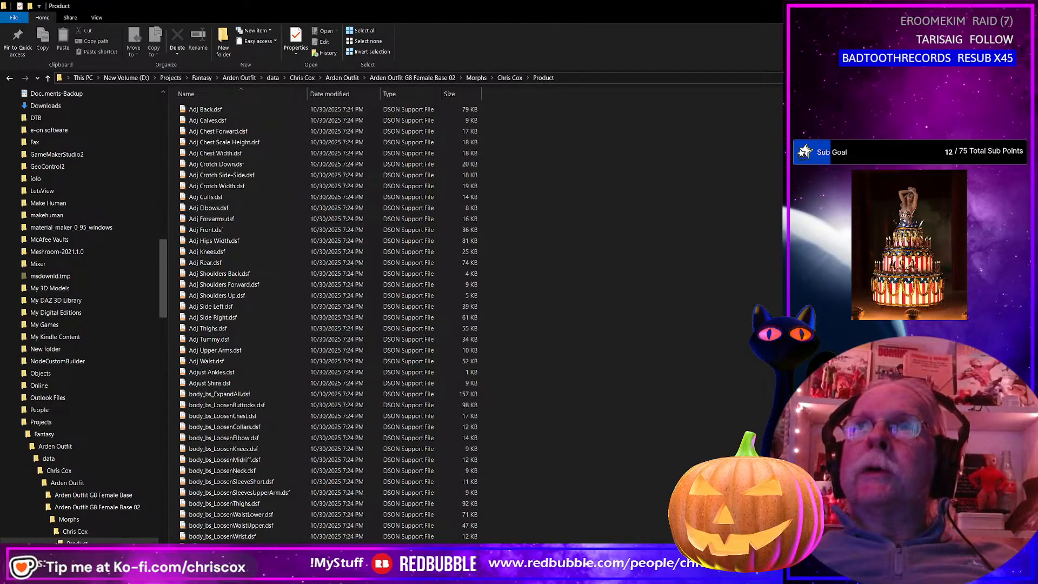
Switch back to Daz Studio, list the outfit's surfaces and select Arm_Band_FRONT_3415
key("alt+Tab")
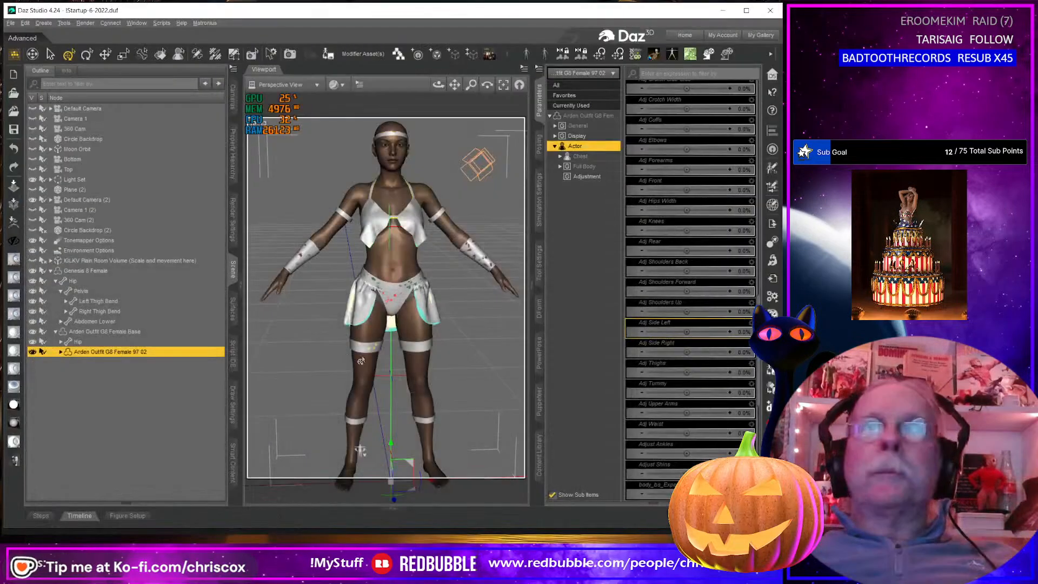
left_click(232, 313)
left_click(30, 125)
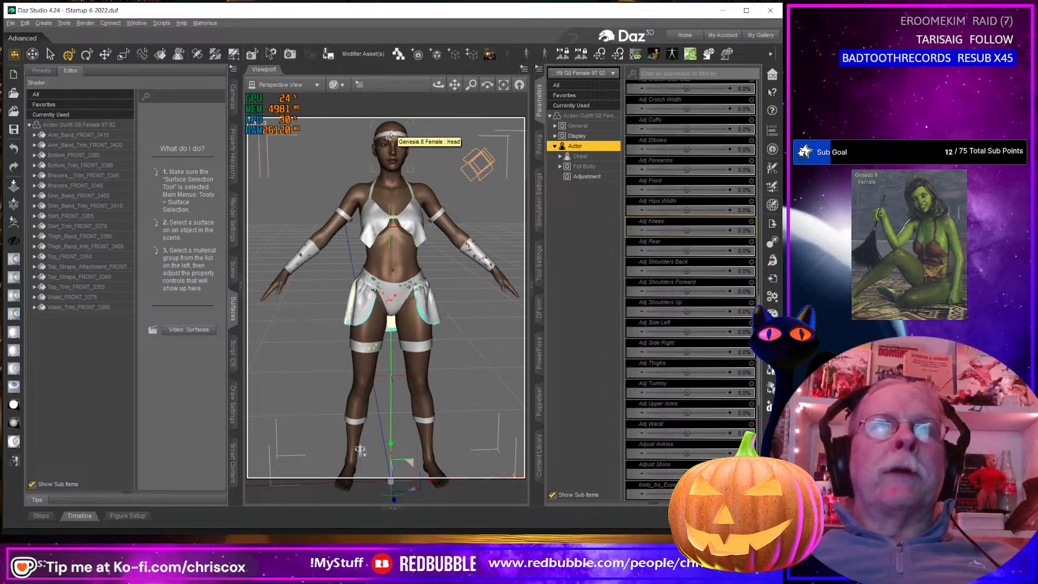
mouse_move(422, 301)
middle_mouse_down()
mouse_move(516, 296)
mouse_move(422, 286)
middle_mouse_up()
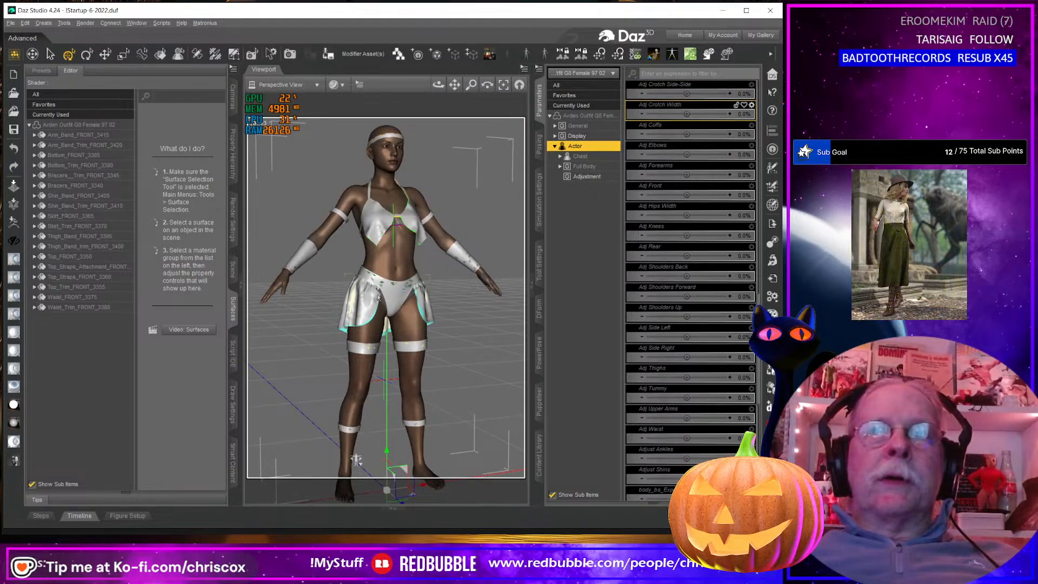
left_click(84, 135)
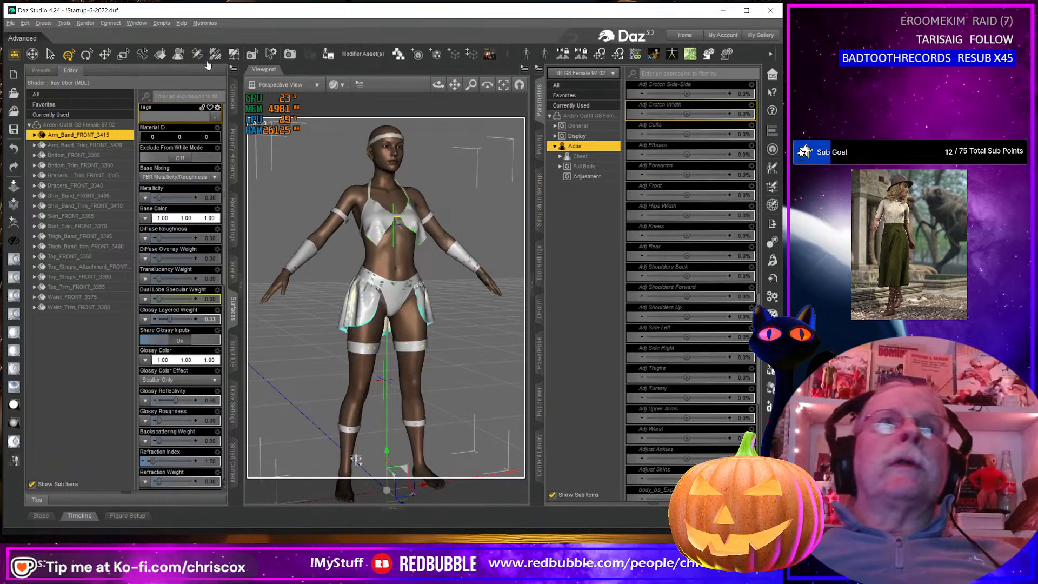
Rename the Arm_Band_FRONT_3415 surface to Arm_Band using the Geometry Editor
left_click(233, 55)
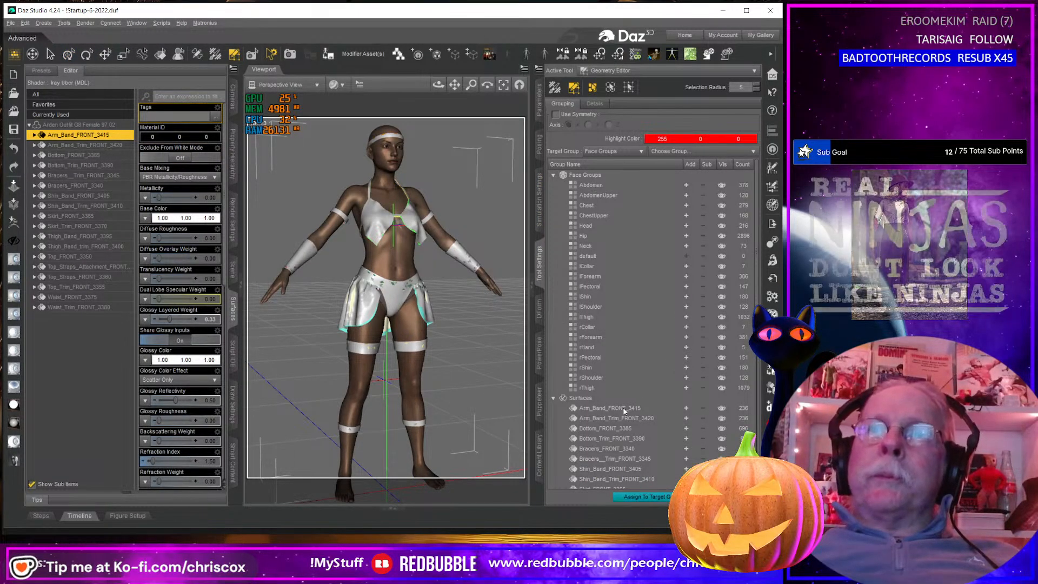
left_click(605, 409)
left_click(602, 408)
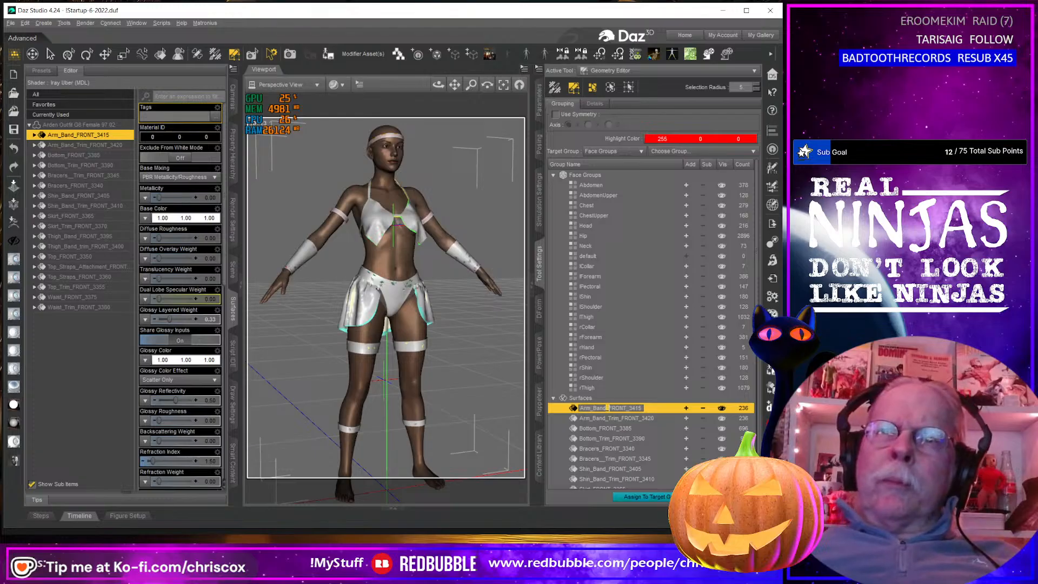
type("Arm_Band")
Remove the FRONT suffix from the arm band trim surface so its name is Arm_Band_Trim
left_click(614, 418)
left_click(614, 419)
key("shift+Right")
key("shift+Right")
key("shift+Right")
key("shift+Right")
key("shift+Right")
key("shift+Right")
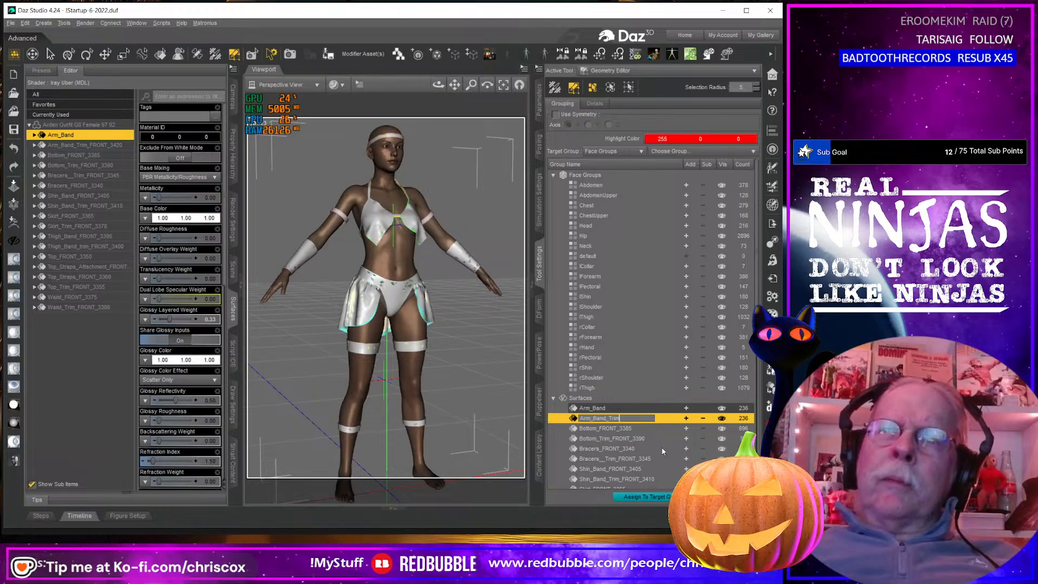
Shorten the Bottom_FRONT_3385 surface name to Bottom
scroll(664, 450, "down", 3)
left_click(614, 341)
left_click(598, 344)
key("shift+Right")
key("shift+Right")
key("shift+Right")
key("shift+Right")
key("shift+Right")
key("shift+Right")
key("shift+Right")
key("shift+Right")
key("shift+Right")
key("shift+Right")
key("shift+Right")
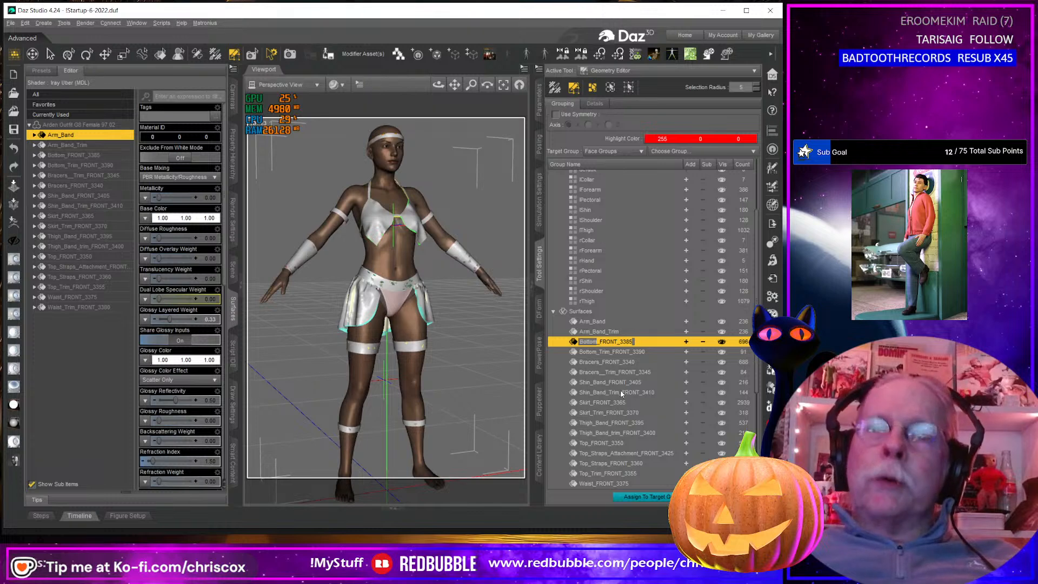
key("Delete")
Shorten the Bottom_Trim_FRONT_3390 surface name to Bottom_Trim
left_click(614, 353)
left_click(614, 352)
key("shift+End")
key("Delete")
key("Return")
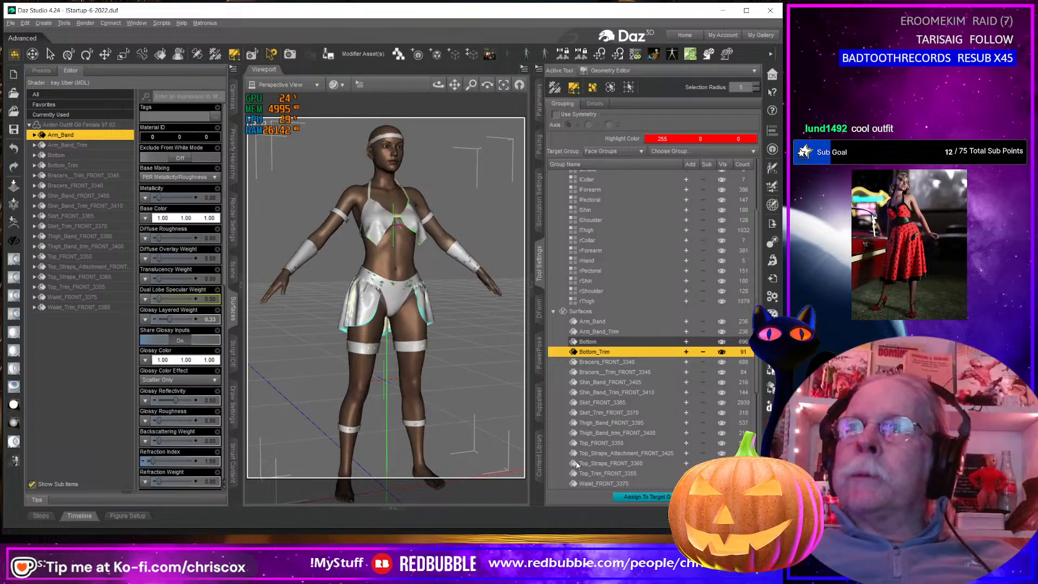
Shorten the Bracers_FRONT_3340 surface name to Bracers
left_click(610, 362)
left_click(600, 362)
left_click(600, 362)
key("shift+Right")
key("shift+Right")
key("shift+Right")
key("shift+Right")
key("shift+Right")
key("shift+Right")
key("shift+Right")
key("shift+Right")
key("shift+Right")
key("shift+Right")
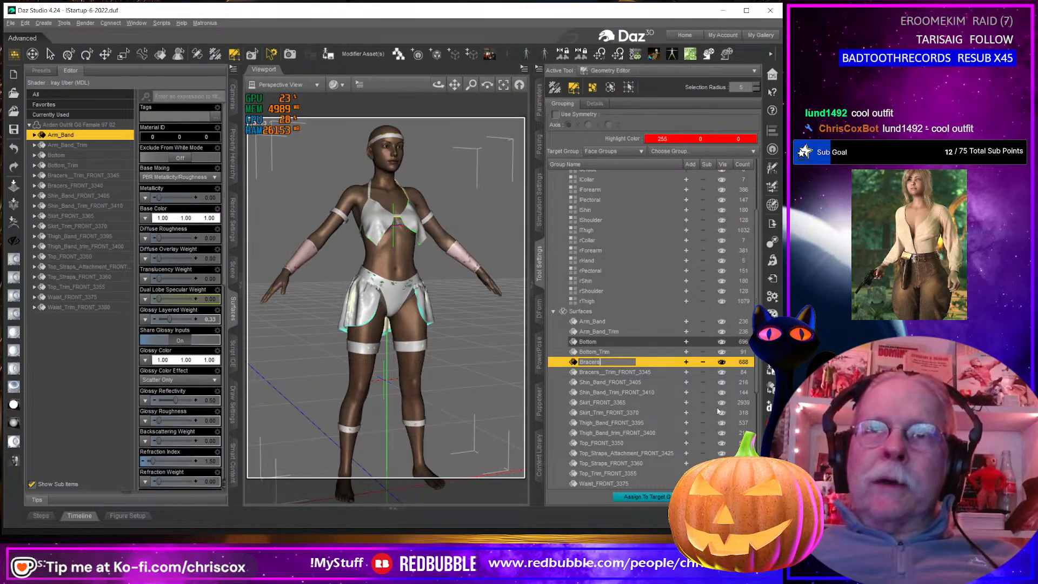
key("Tab")
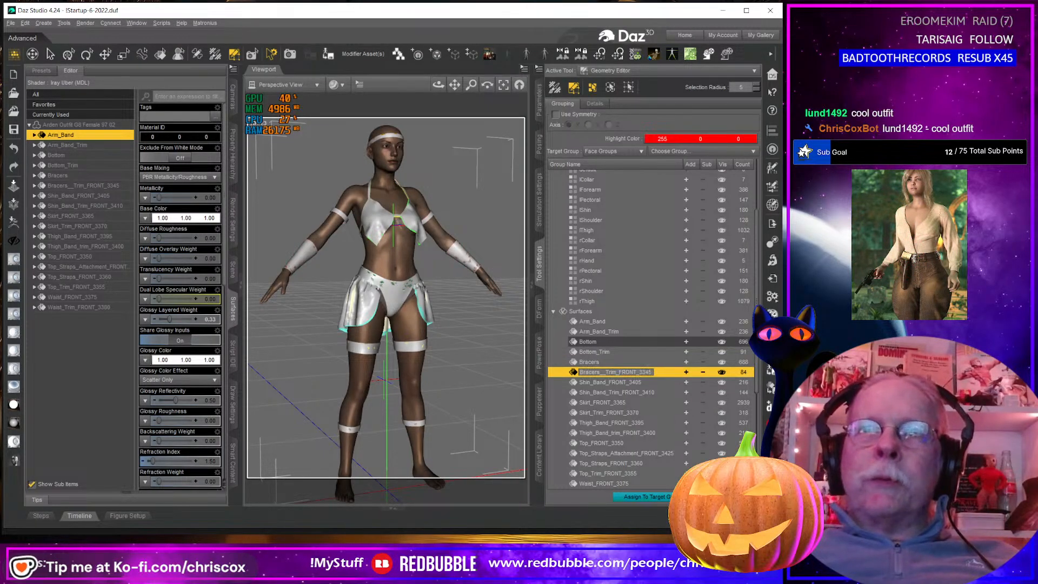
Remove the FRONT suffixes from the bracer trim and shin band surfaces, naming them Bracers__Trim and Shin_Band
key("shift+End")
key("Delete")
key("Tab")
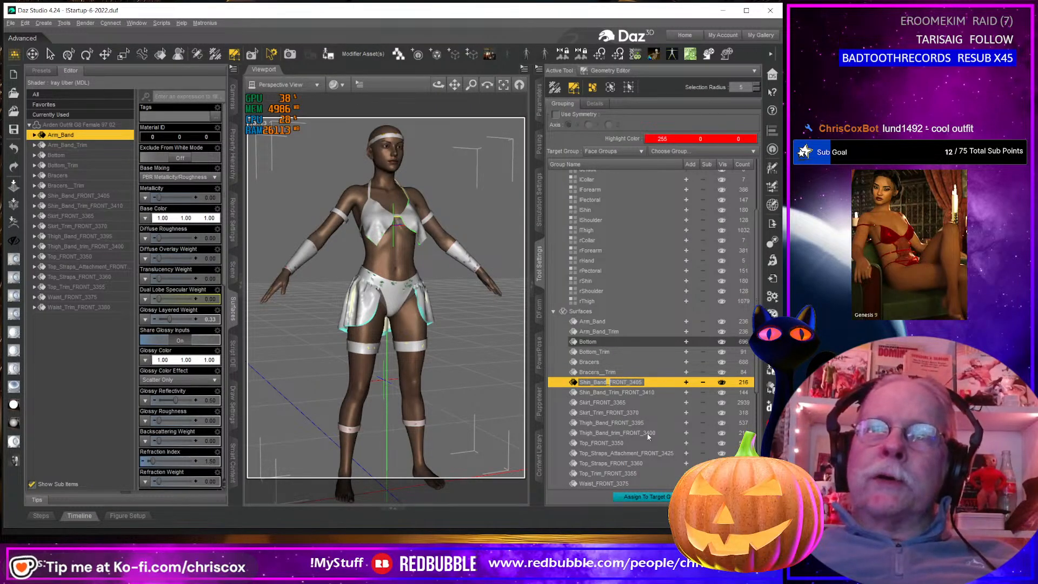
key("End")
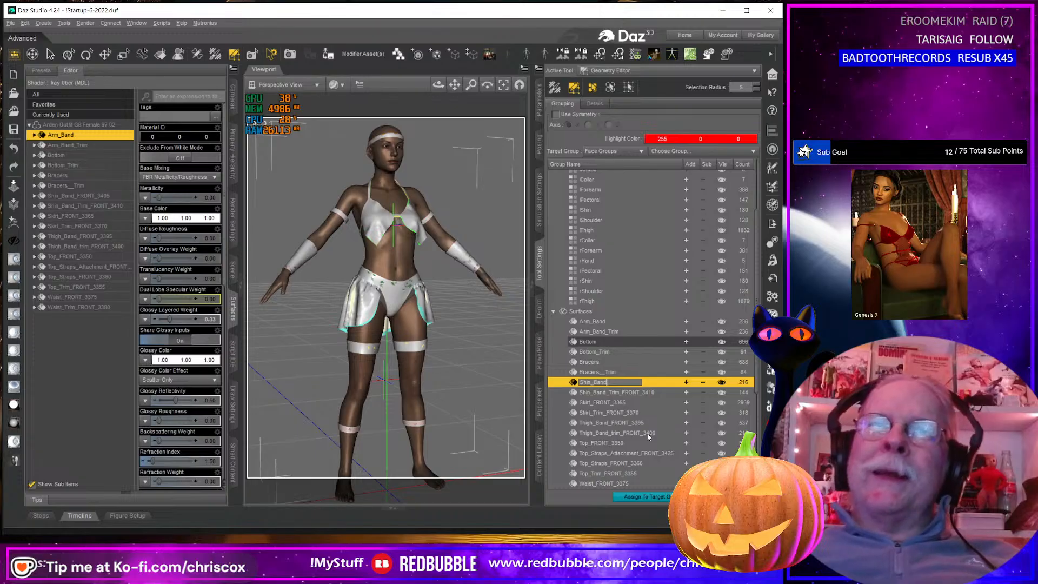
key("Tab")
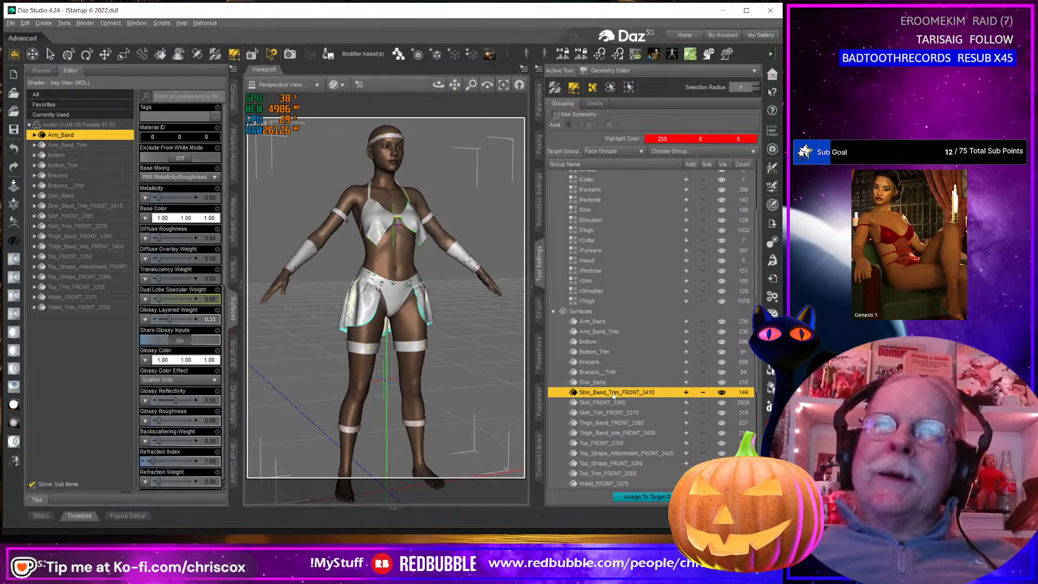
Remove the FRONT suffix from the shin band trim surface so its name is Shin_Band_Trim
left_click(620, 392)
key("shift+Right")
key("shift+Right")
key("shift+Right")
key("shift+Right")
key("shift+Right")
key("shift+Right")
key("shift+Right")
key("shift+Right")
key("shift+Right")
key("shift+Right")
key("shift+Right")
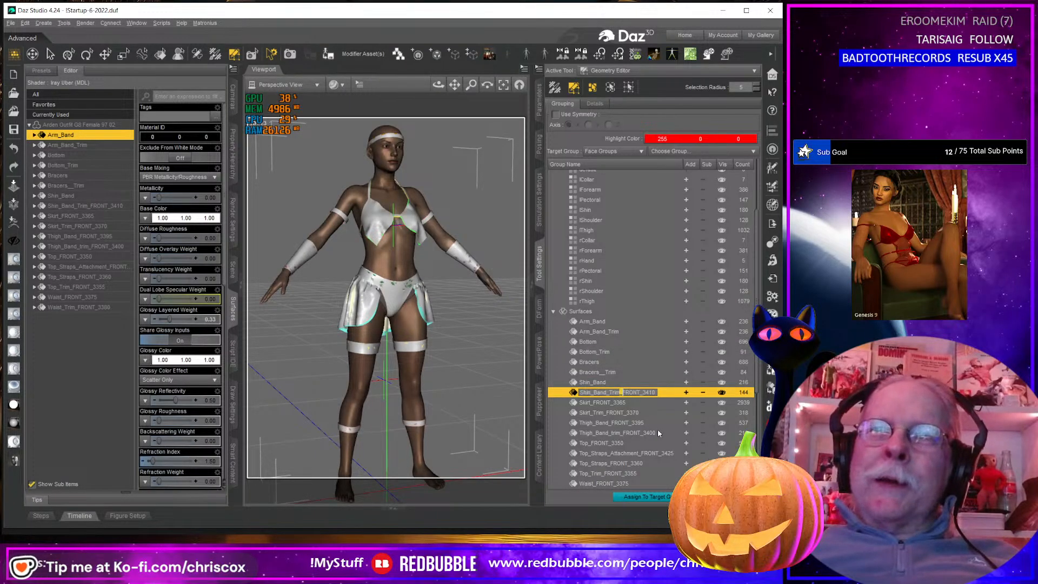
key("Delete")
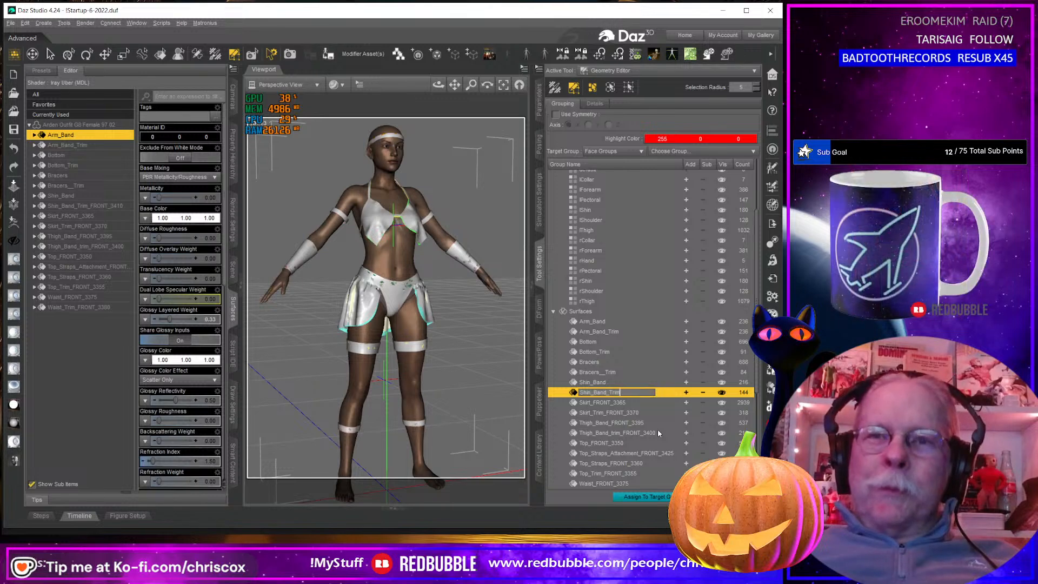
key("Tab")
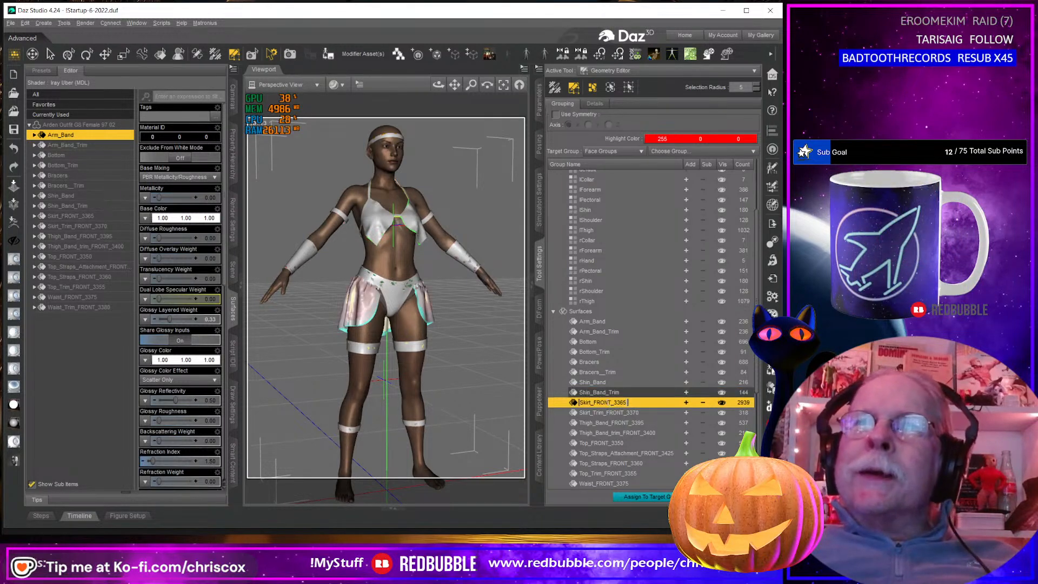
Shorten the main skirt surface name to Skirt
key("Left")
key("shift+End")
key("Delete")
key("Return")
Shorten the skirt trim surface name to Skirt_Trim
double_click(619, 413)
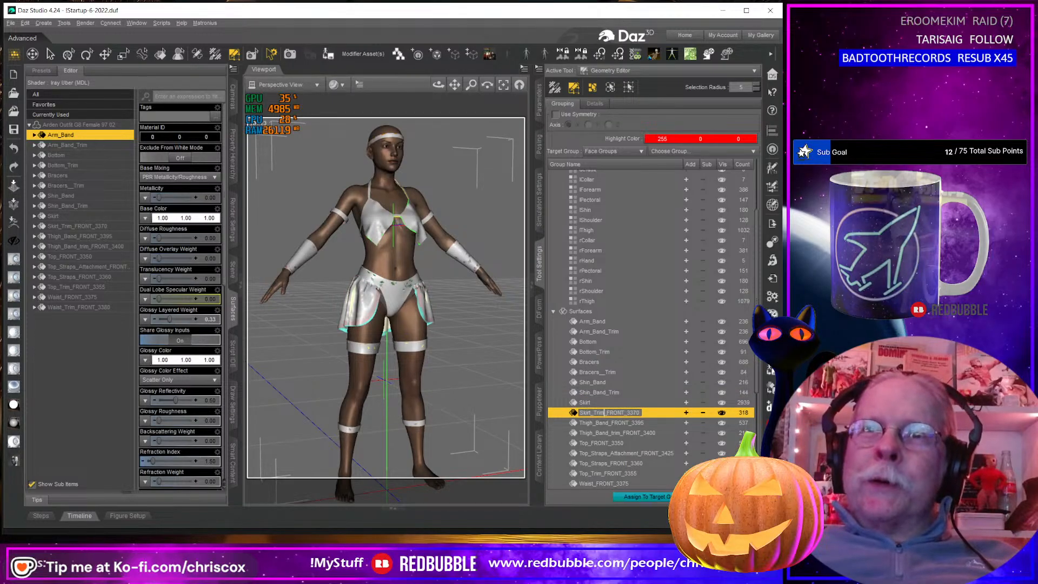
key("shift+End")
key("Delete")
key("Return")
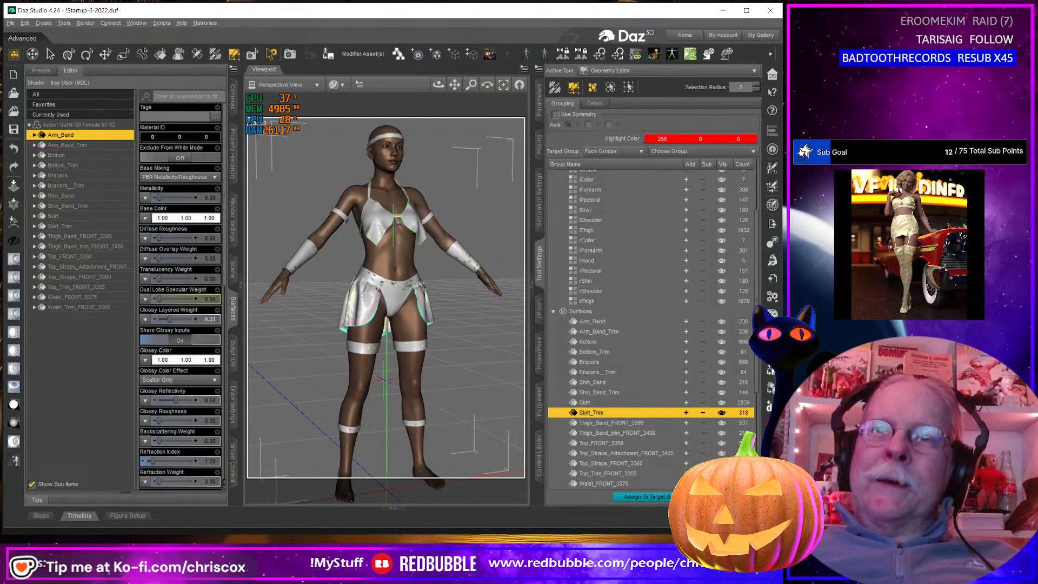
Remove the FRONT suffix from the thigh band surface so its name is Thigh_Band
double_click(621, 423)
left_click(621, 423)
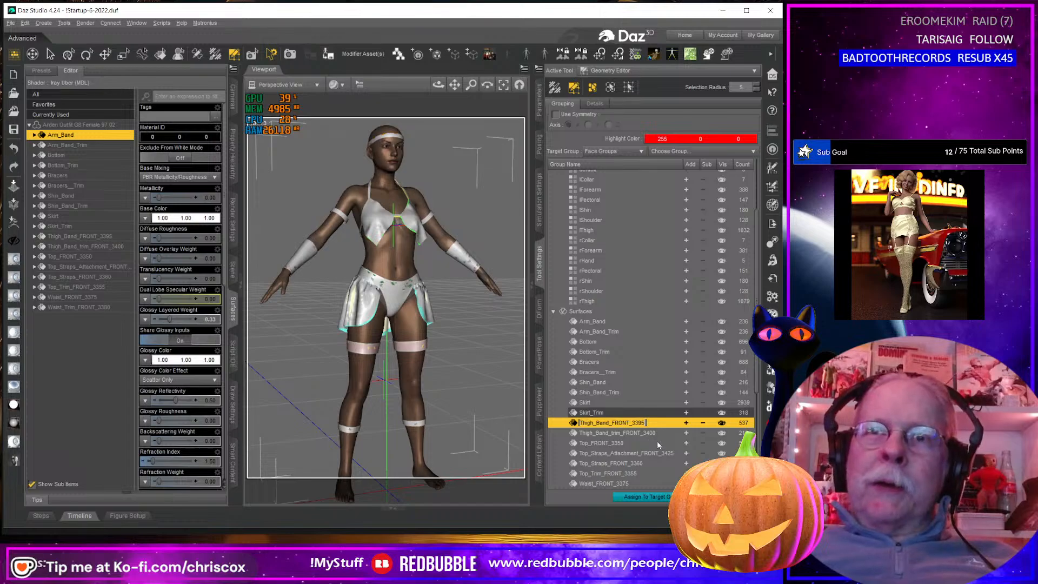
key("shift+End")
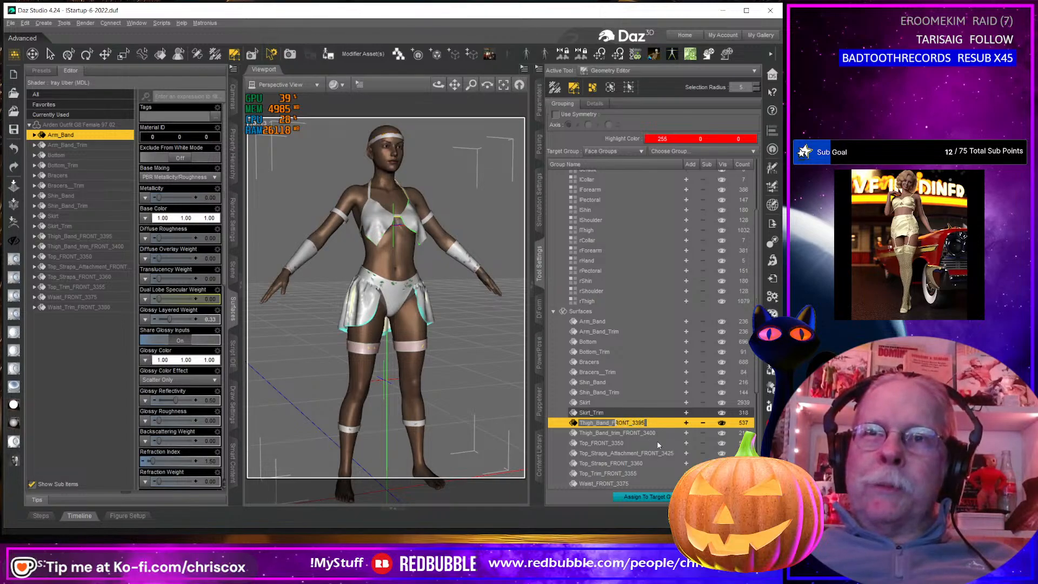
key("BackSpace")
key("Return")
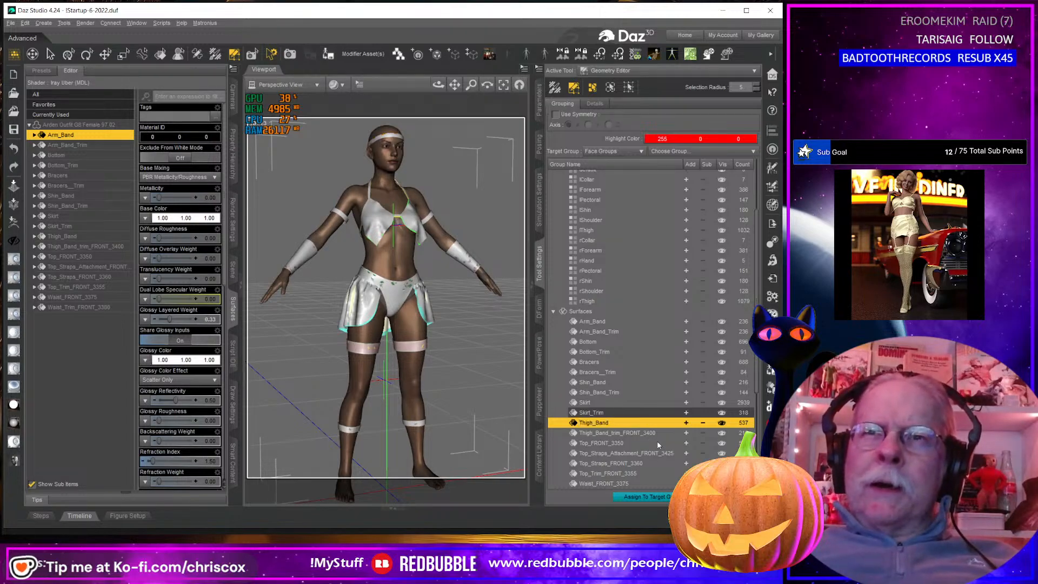
Rename the thigh band trim surface to Thigh_Band_Trim, capitalizing Trim and removing the FRONT suffix
left_click(629, 433)
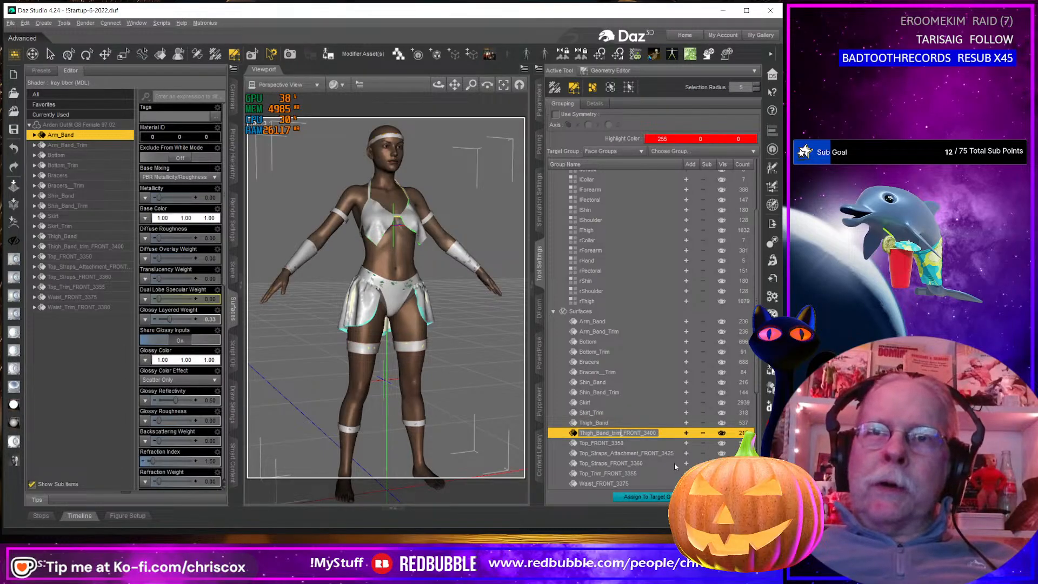
type("T")
key("Right")
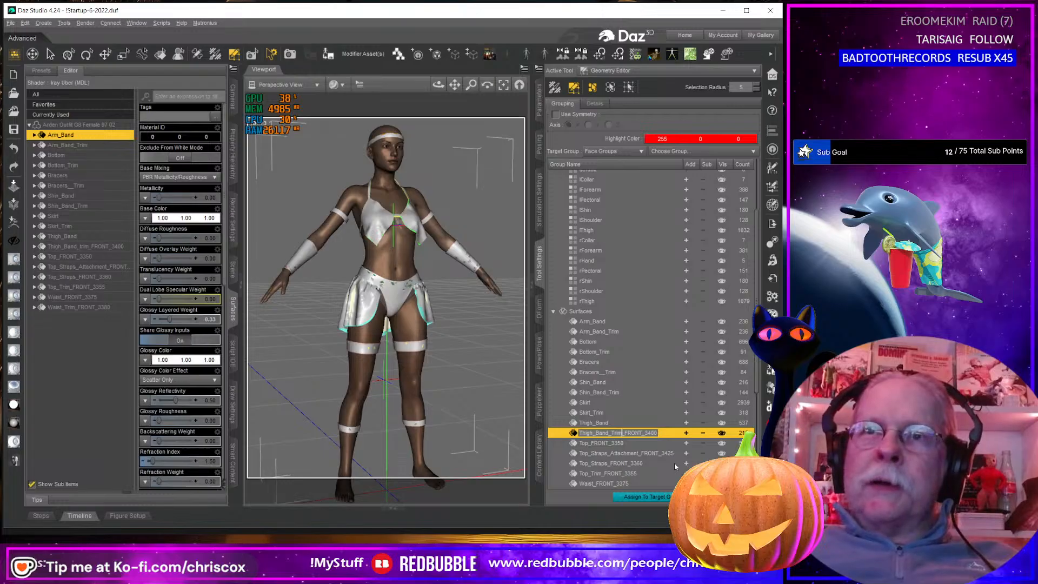
key("shift+End")
key("Delete")
key("Return")
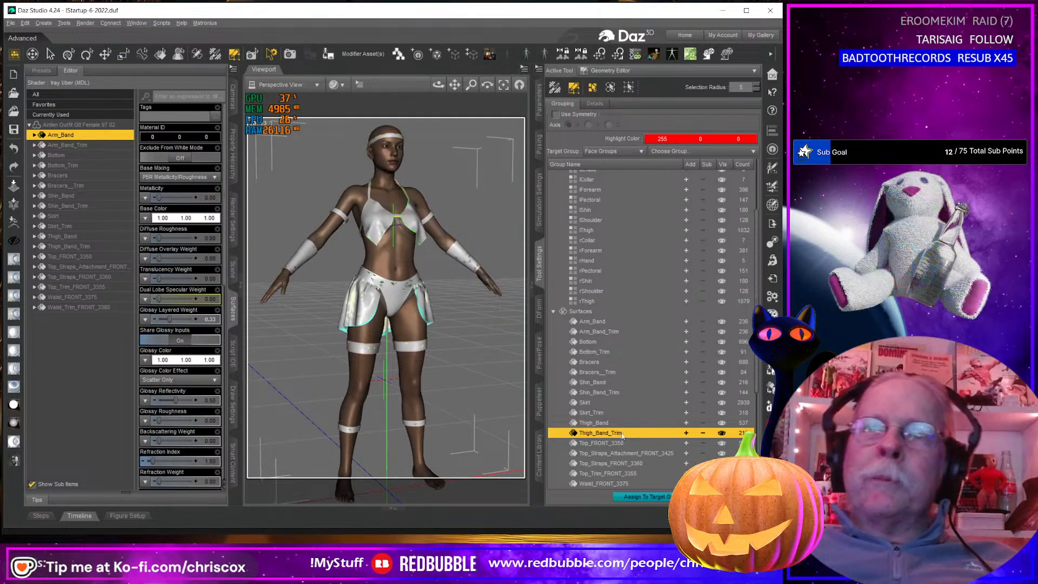
Shorten the main top surface name to Top
left_click(597, 443)
left_click(594, 443)
key("Left")
key("shift+End")
key("Delete")
key("Return")
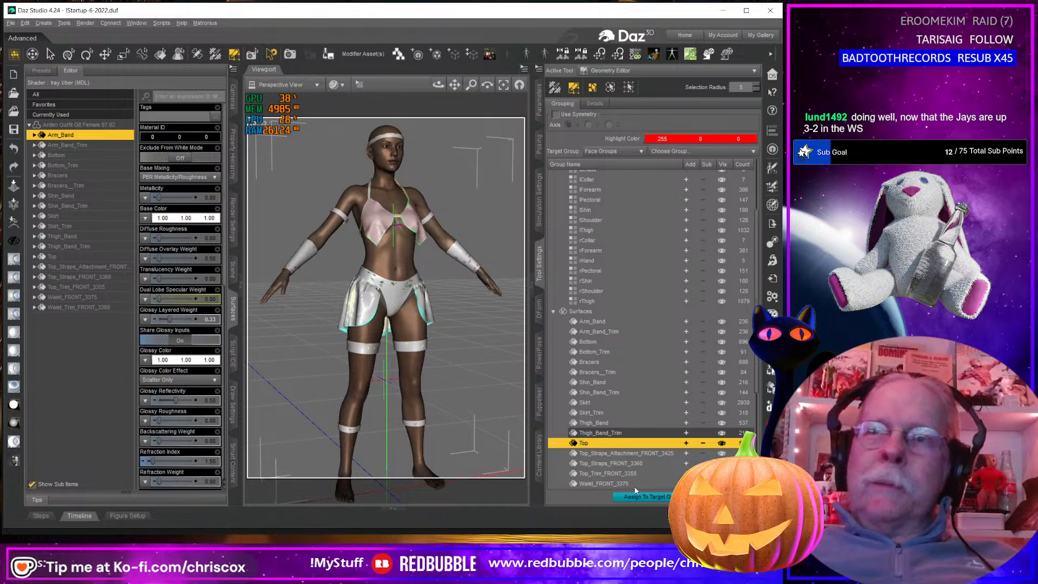
Remove the FRONT suffix from the strap attachment surface so its name is Top_Straps_Attachment
left_click(616, 453)
left_click(640, 453)
key("shift+End")
key("Delete")
Remove the FRONT suffix from the top's straps surface so its name is Top_Straps
left_click(621, 463)
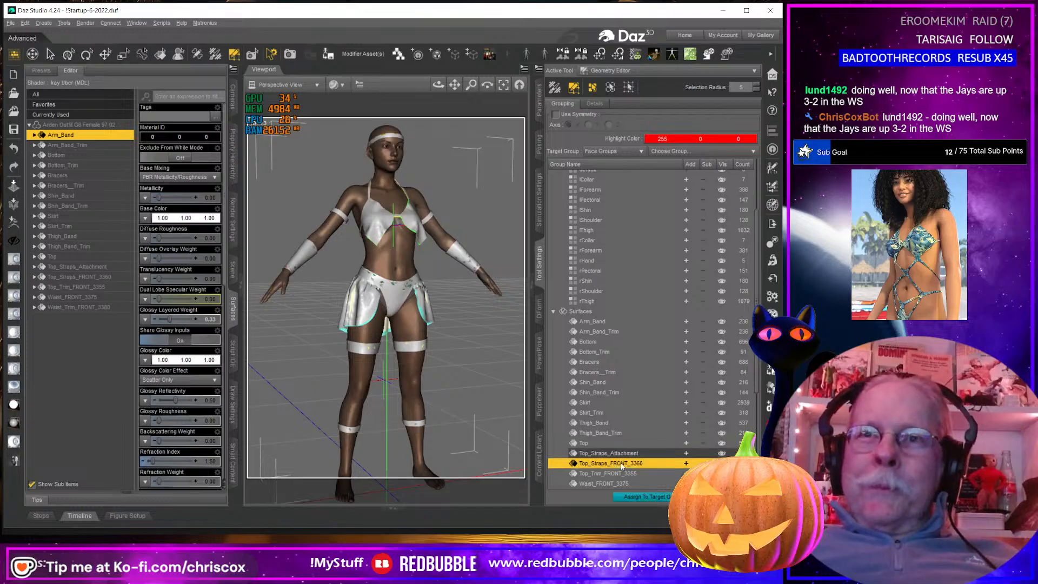
left_click(611, 463)
key("shift+End")
key("Delete")
key("Return")
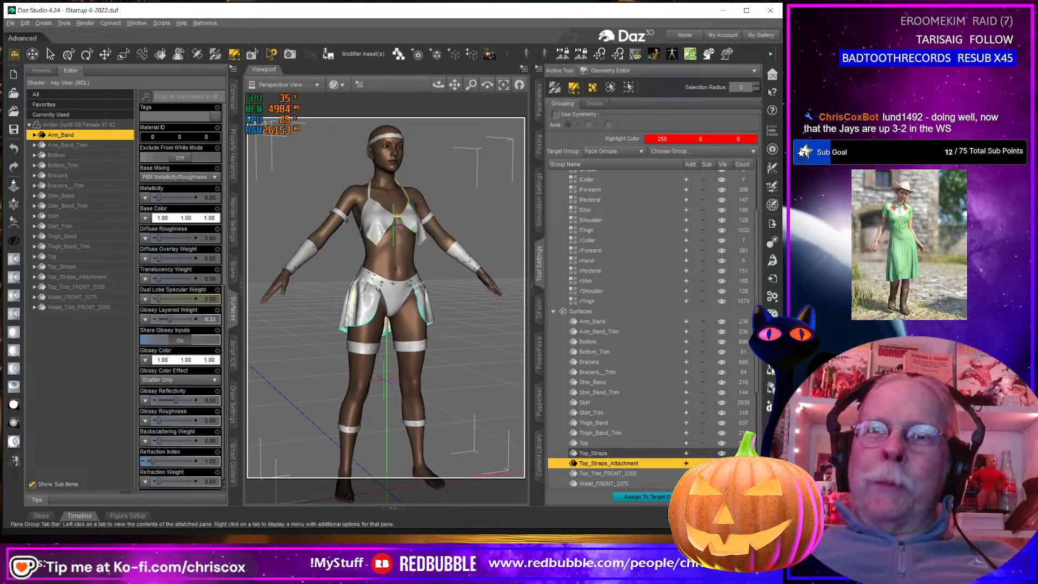
Shorten the top's trim surface name to Top_Trim
left_click(612, 472)
left_click(609, 474)
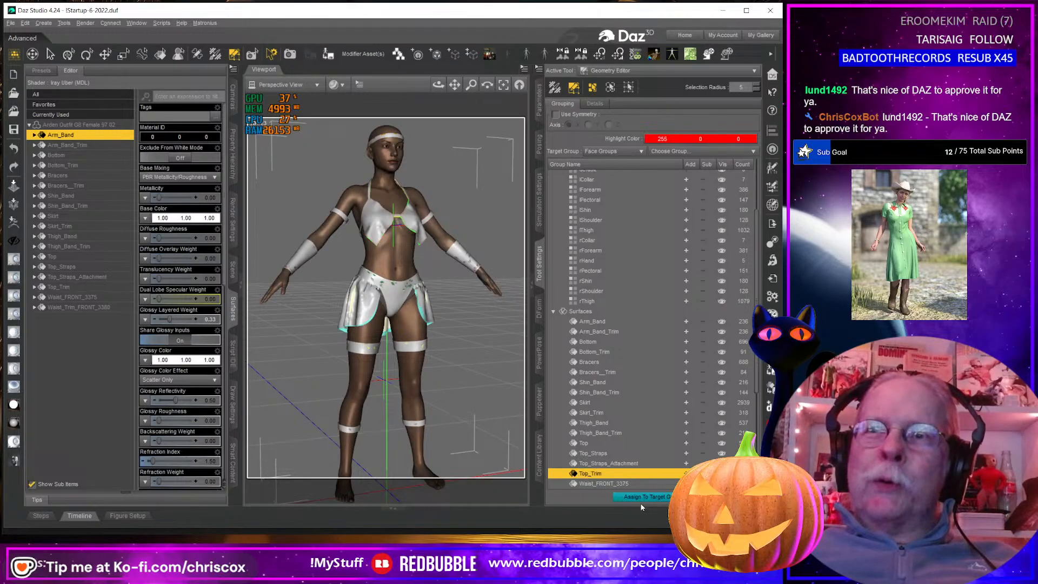
key("Return")
Rename the main waist surface to Waist
scroll(675, 453, "down", 2)
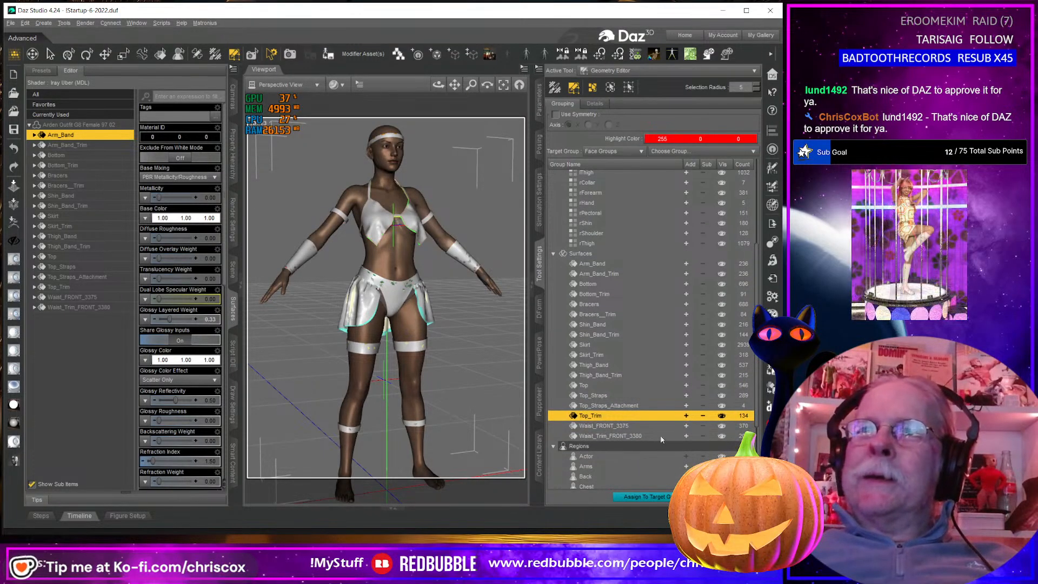
left_click(623, 426)
left_click(623, 426)
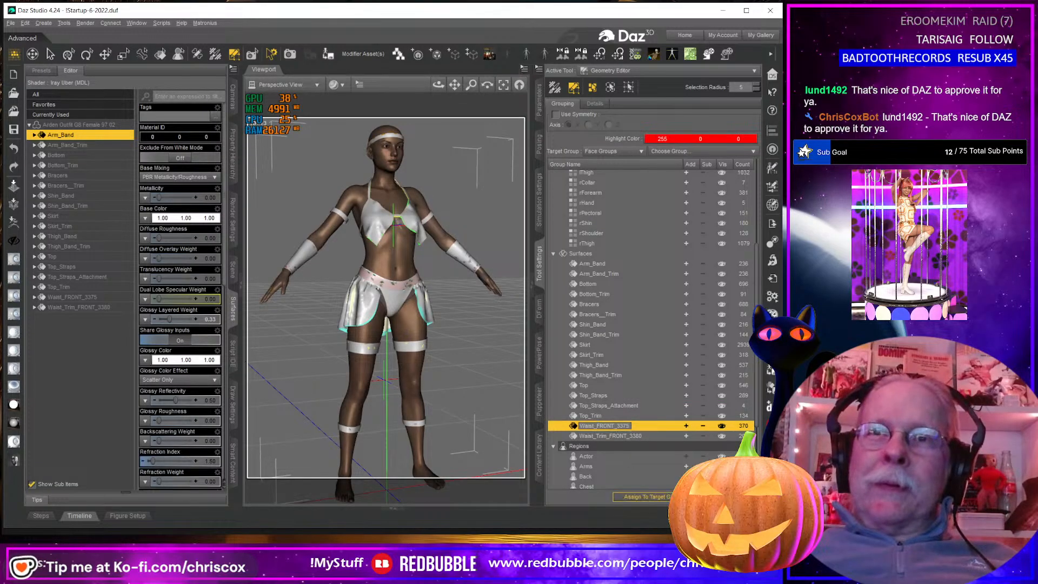
type("Waist")
key("Return")
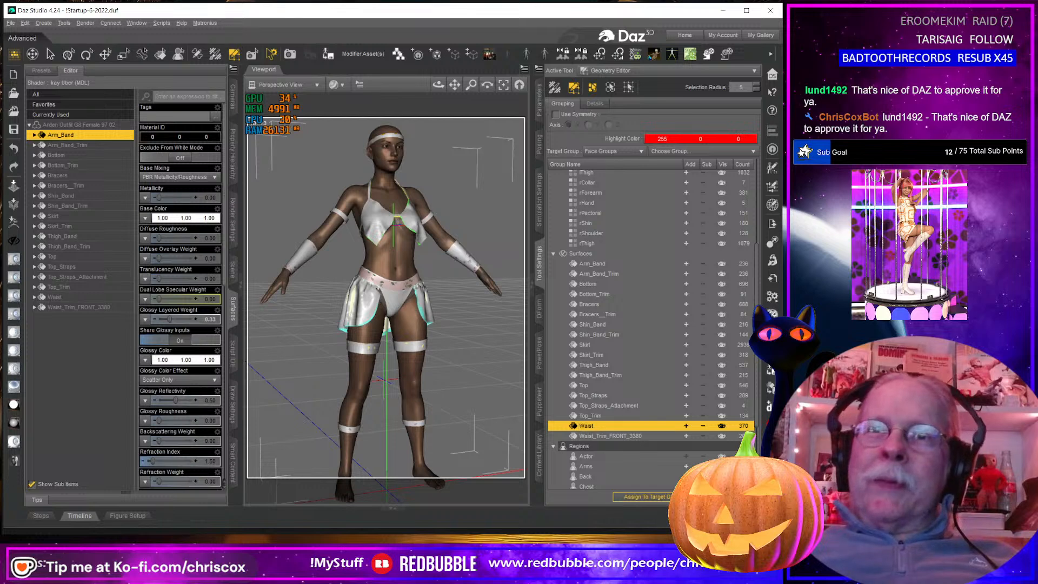
Rename the waist trim surface to Waist_Trim, dropping its FRONT suffix
left_click(614, 435)
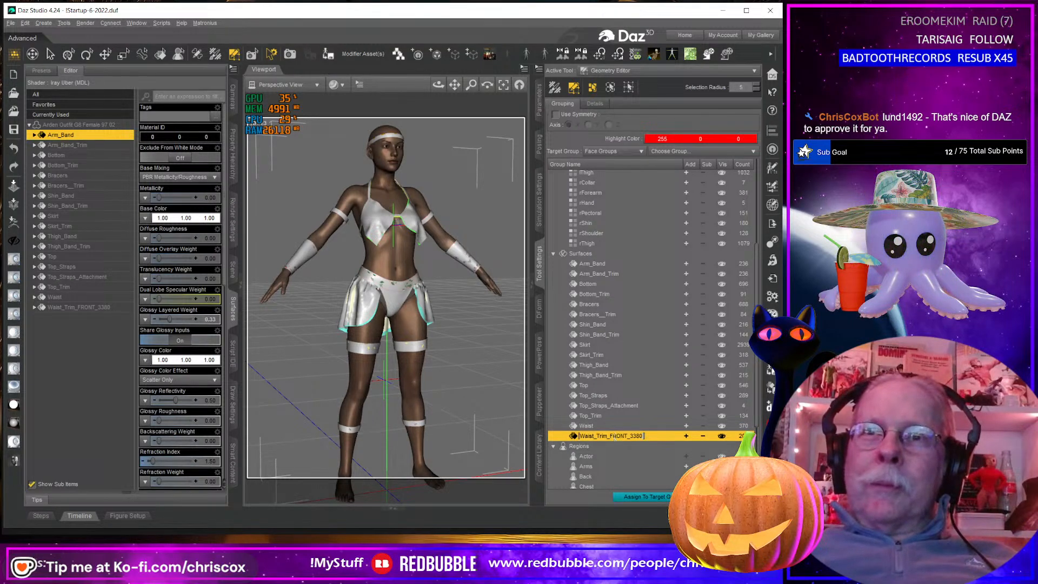
key("ctrl+a")
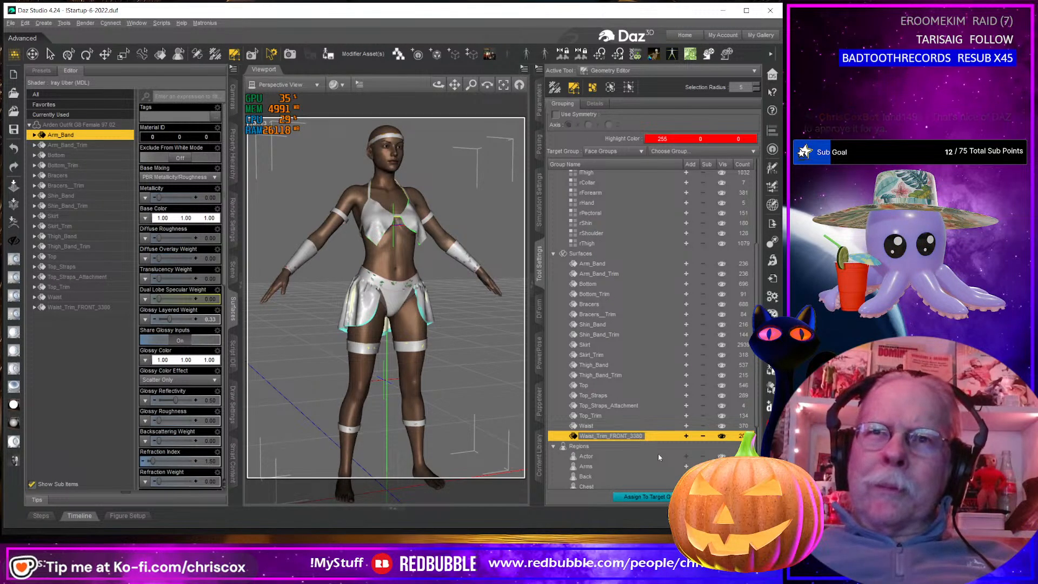
type("Waist_Trim")
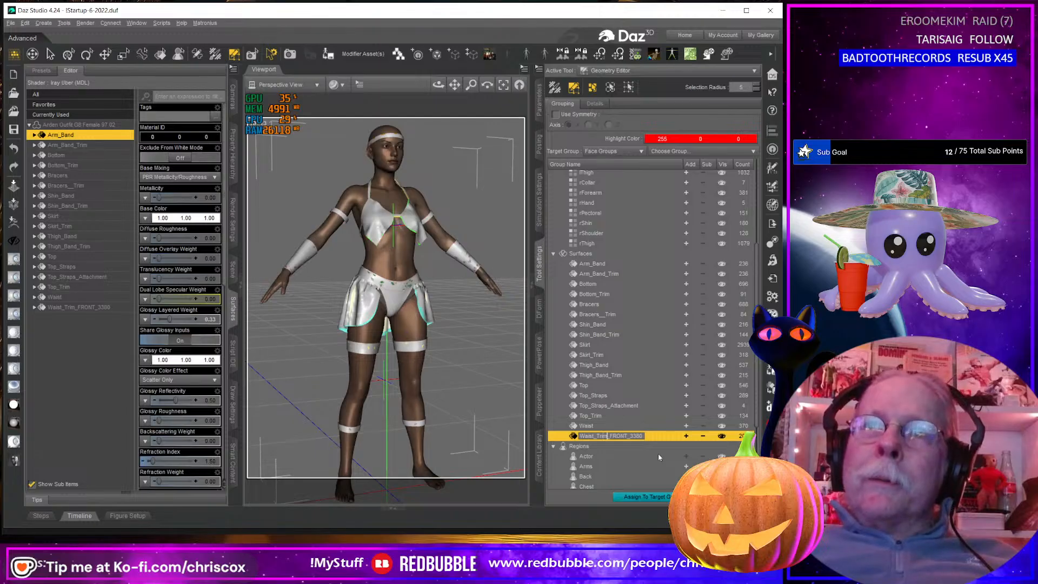
key("Return")
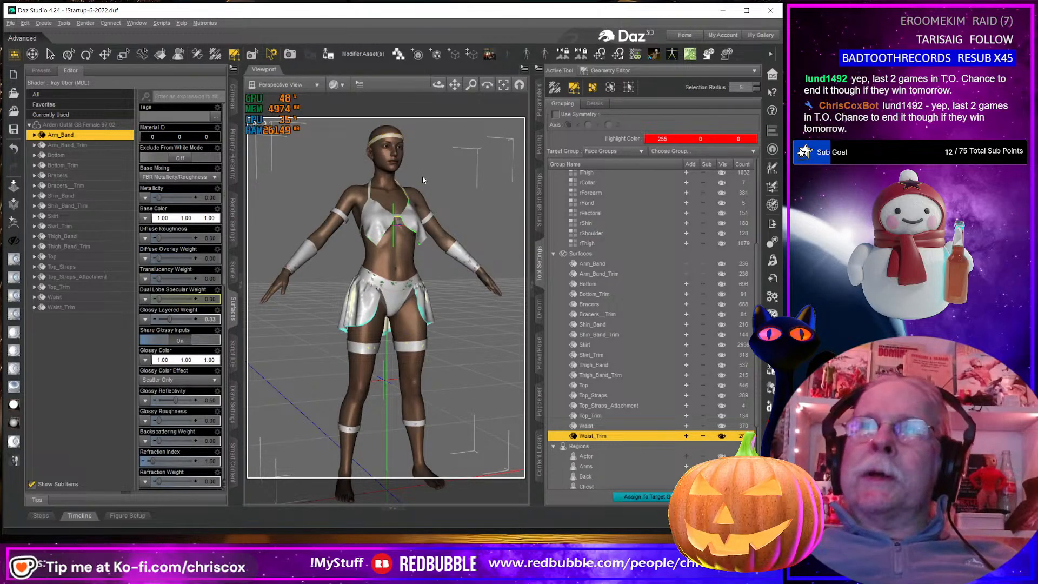
Create a new surface named Headband from the selected headband polygons
right_click(585, 256)
left_click(647, 268)
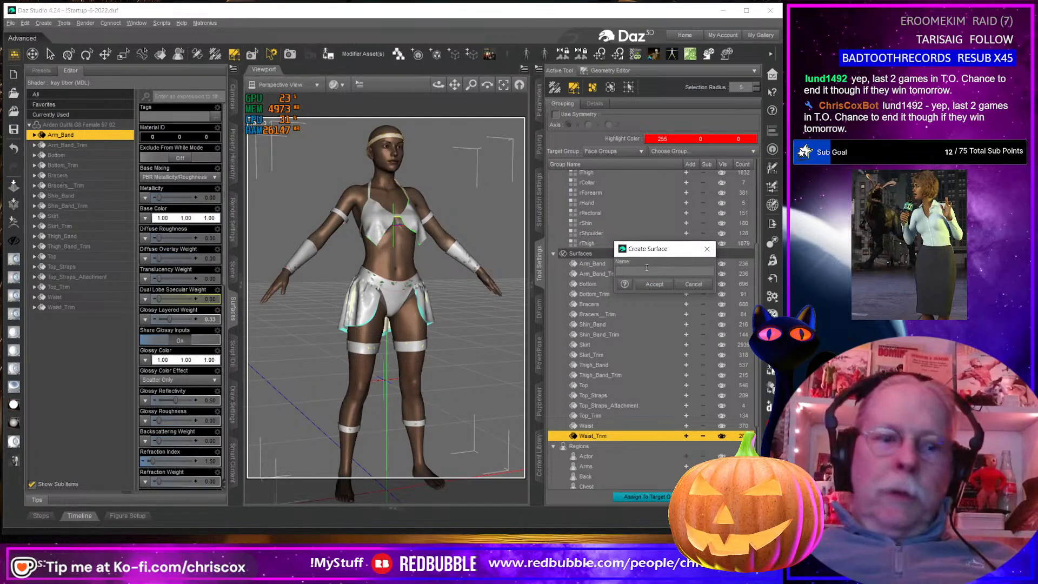
type("Head")
type("band")
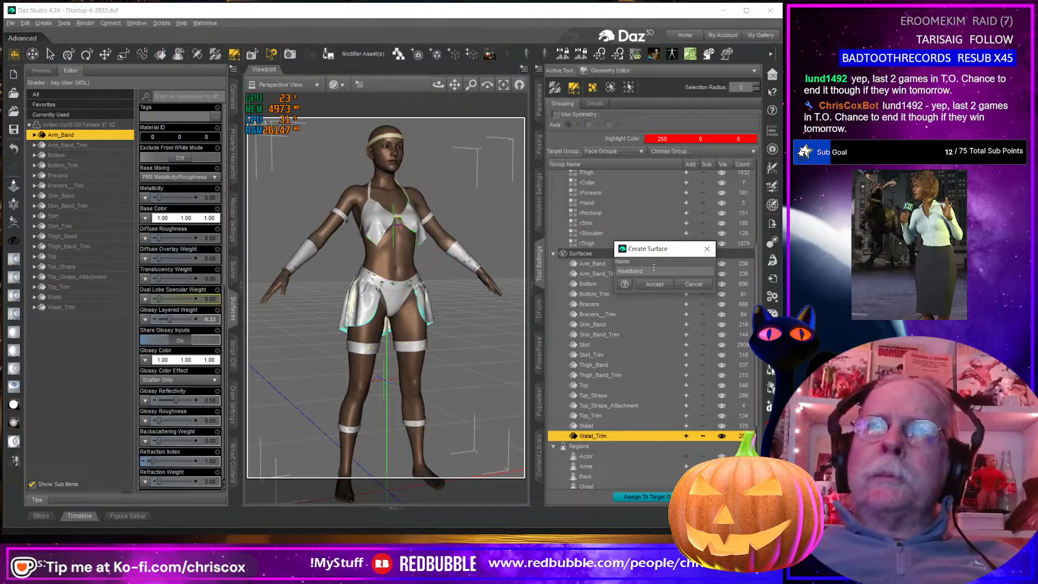
left_click(654, 285)
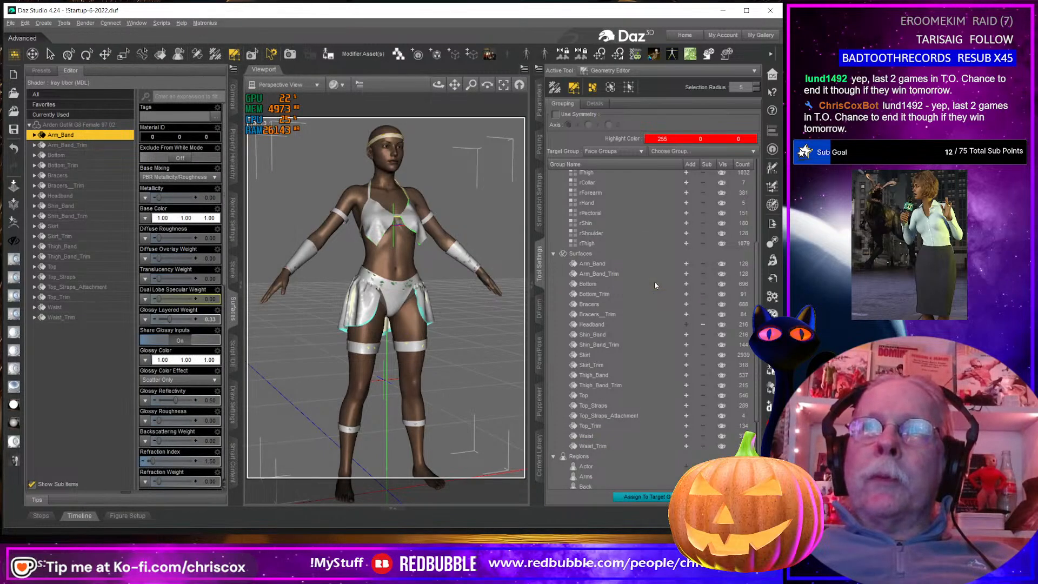
Set the viewport display to Wire Texture Shaded to show the mesh polygons of the headband up close
scroll(410, 165, "up", 10)
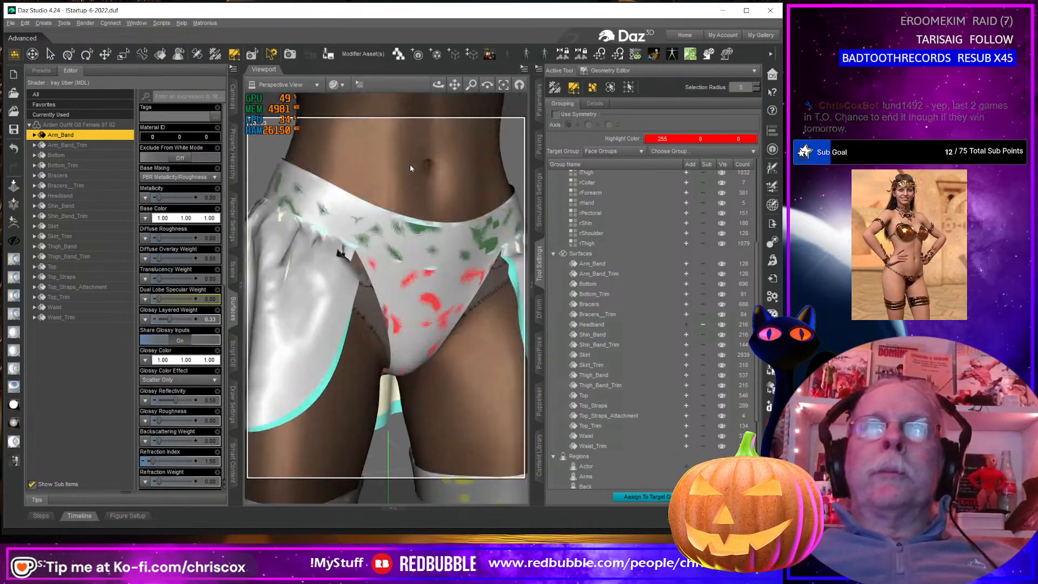
middle_click_drag(413, 172, 419, 422)
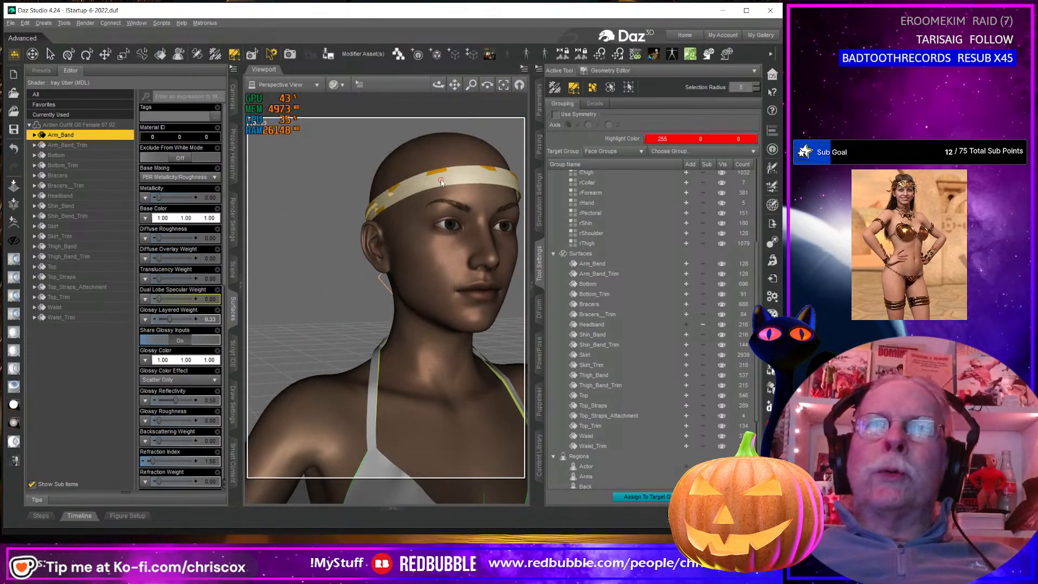
scroll(440, 179, "up", 3)
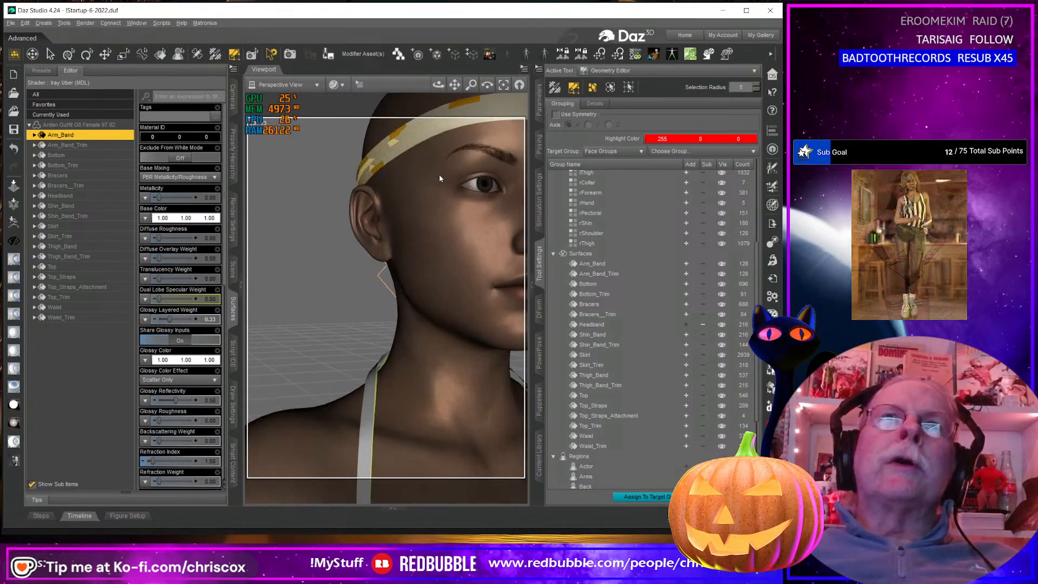
mouse_move(439, 174)
middle_mouse_down()
mouse_move(410, 177)
mouse_move(437, 178)
middle_mouse_up()
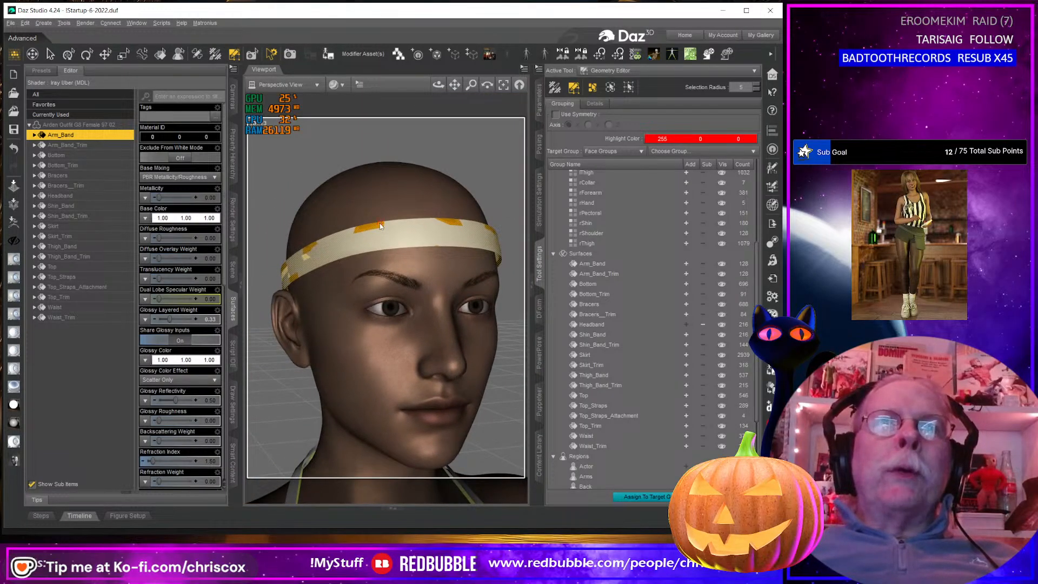
left_click(371, 248)
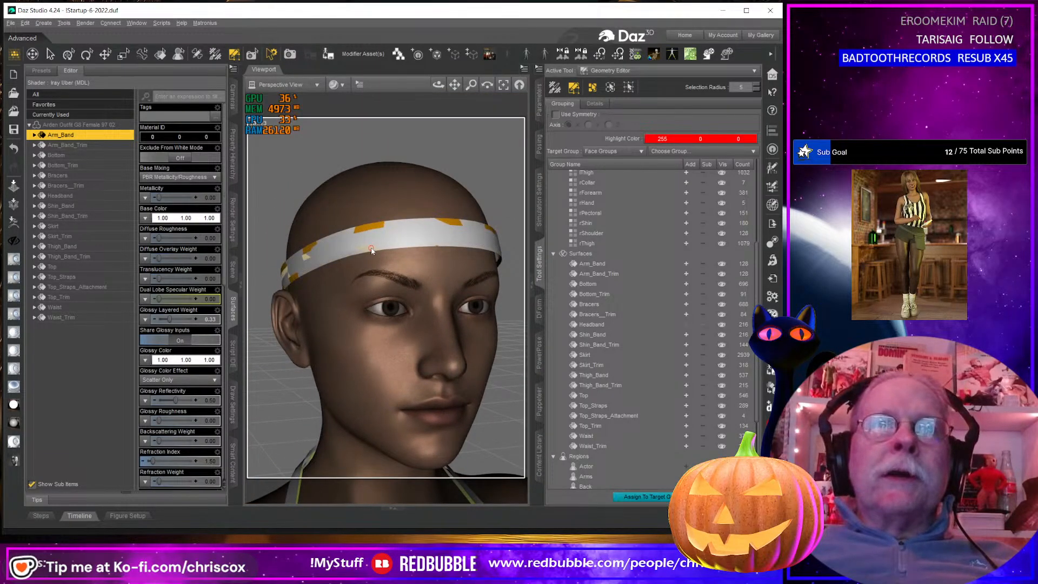
left_click(342, 86)
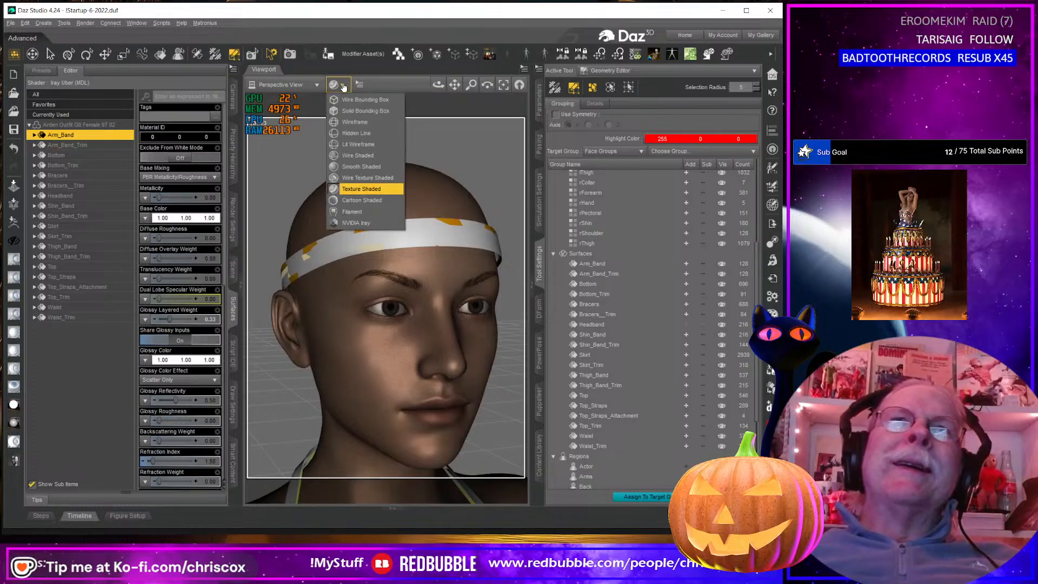
left_click(364, 179)
scroll(403, 272, "up", 5)
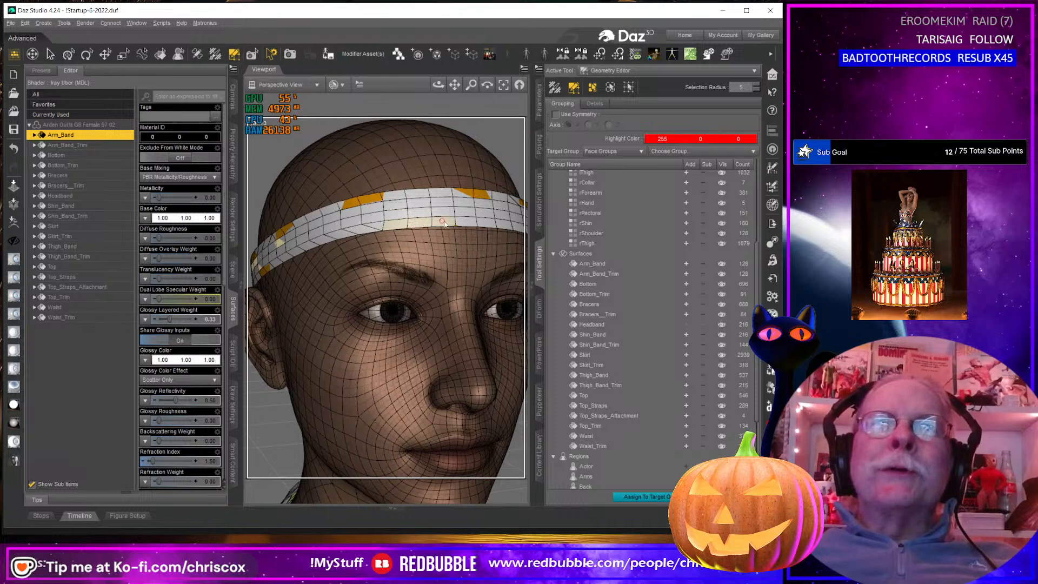
Select the loop of polygons along the headband's lower front edge and create a new surface named Headband_Trim from it
right_click(472, 222)
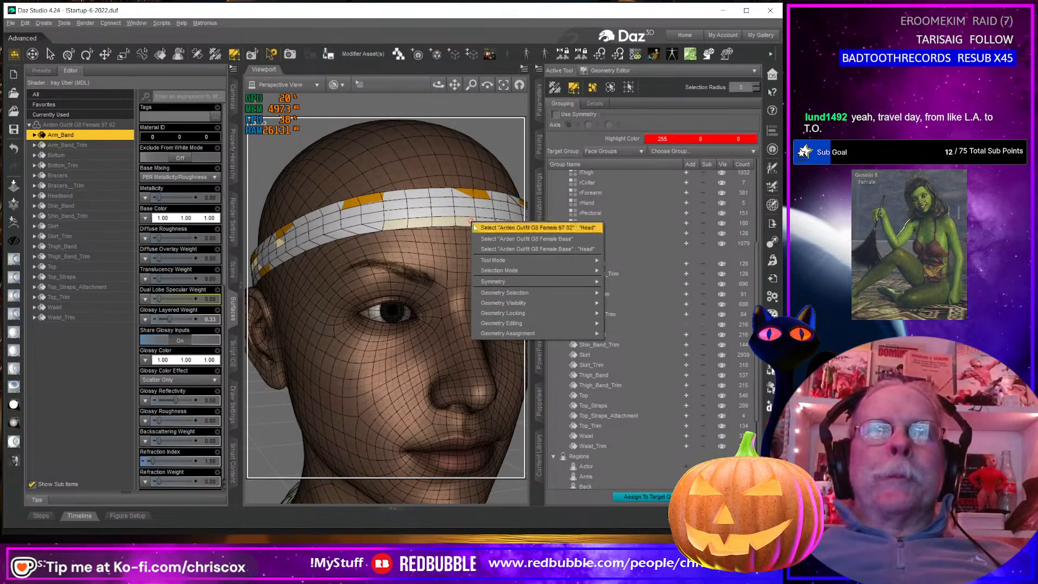
mouse_move(502, 294)
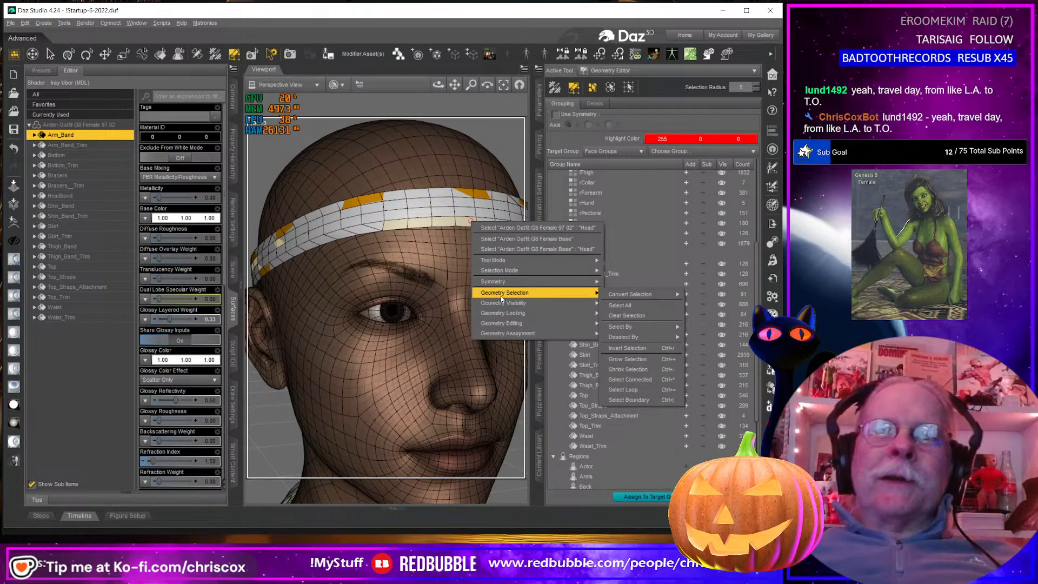
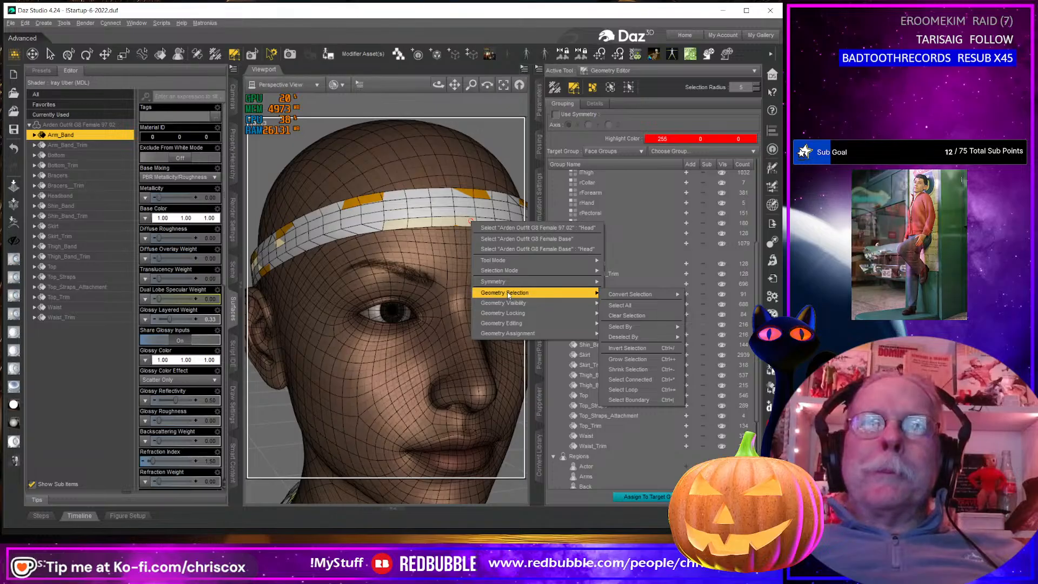
left_click(637, 390)
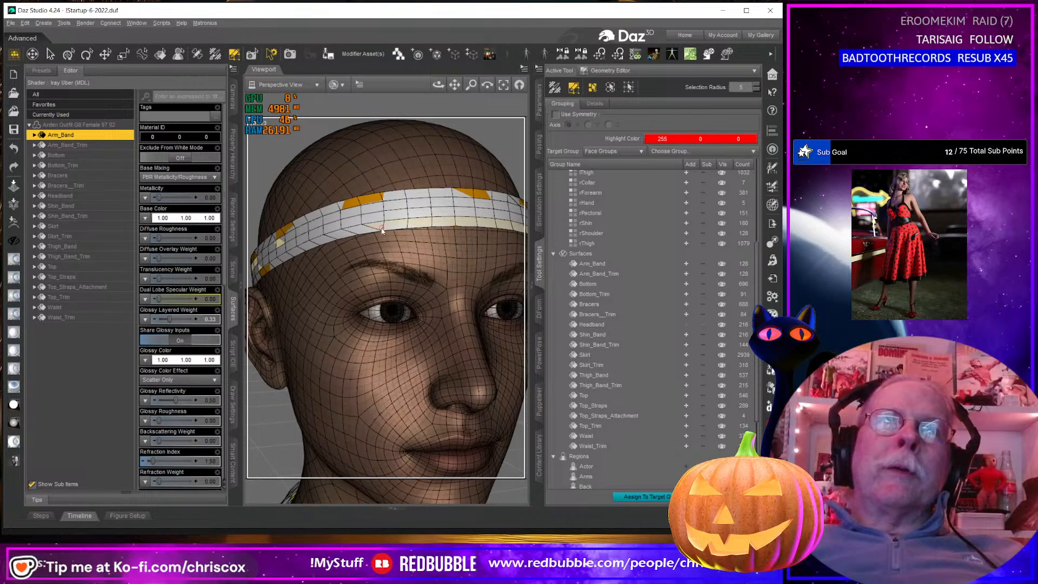
right_click(398, 227)
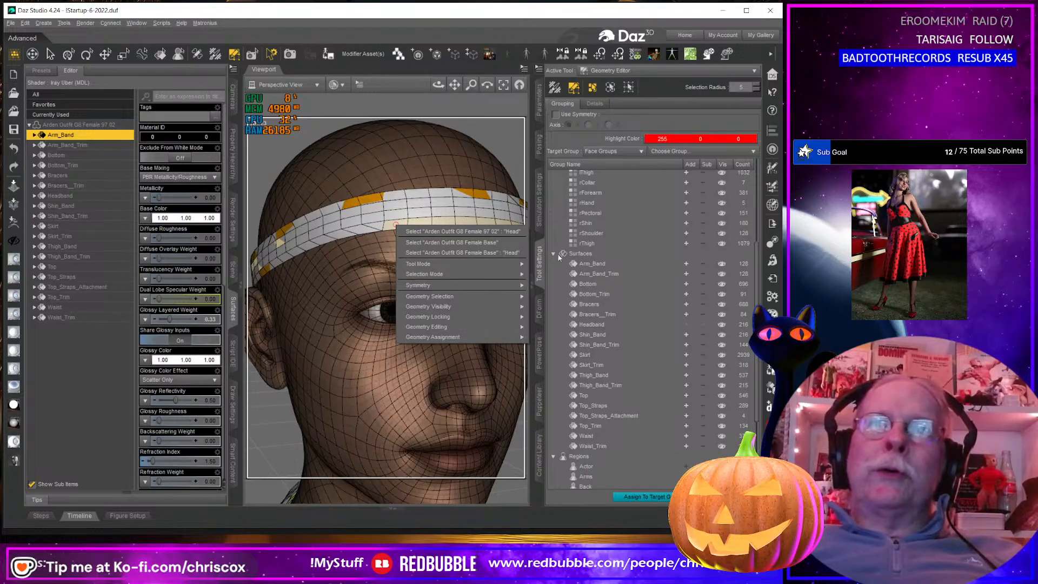
right_click(598, 252)
left_click(632, 271)
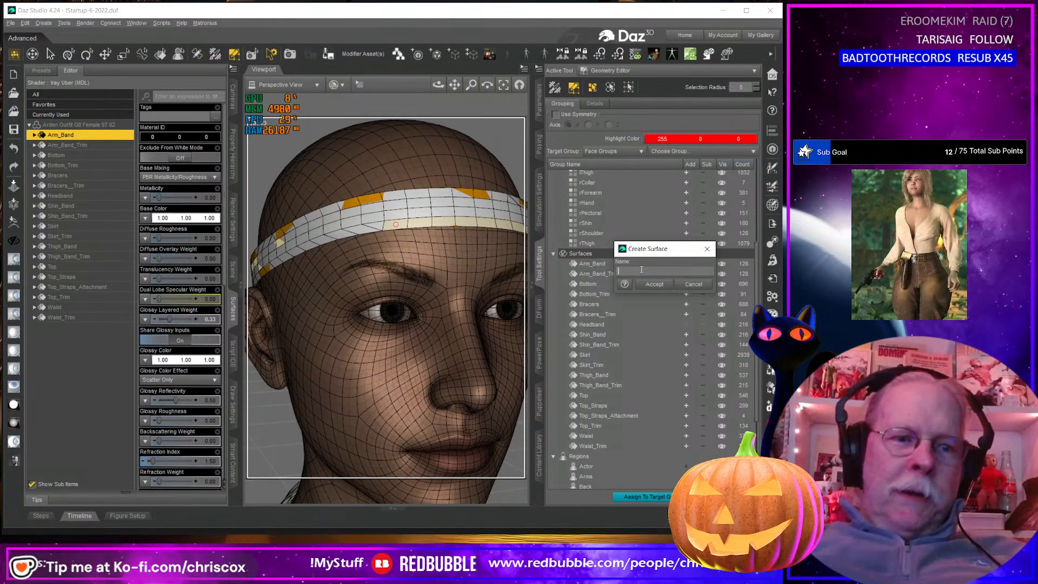
type("Heas")
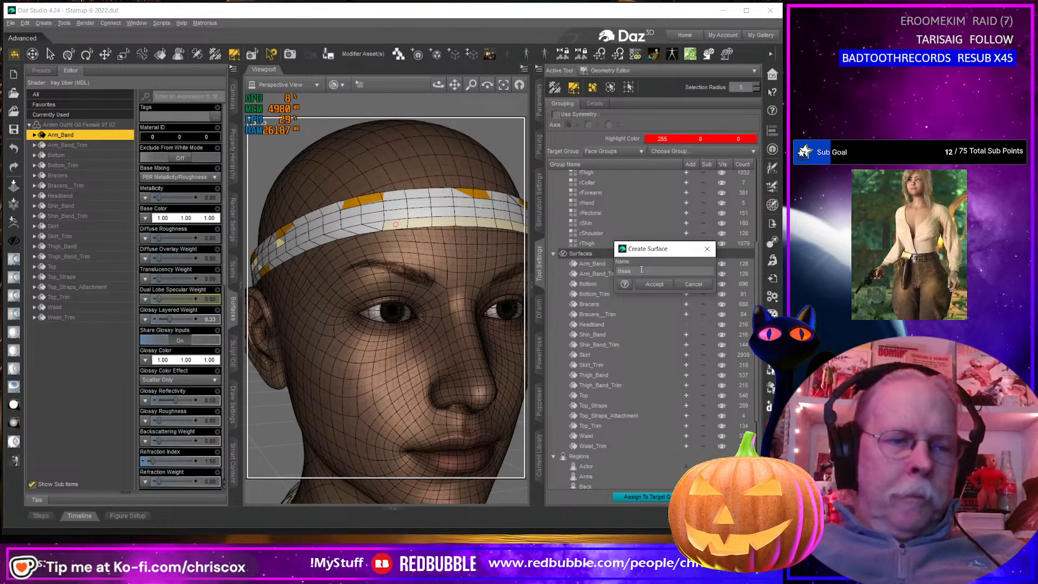
key("BackSpace")
type("dband_Trim")
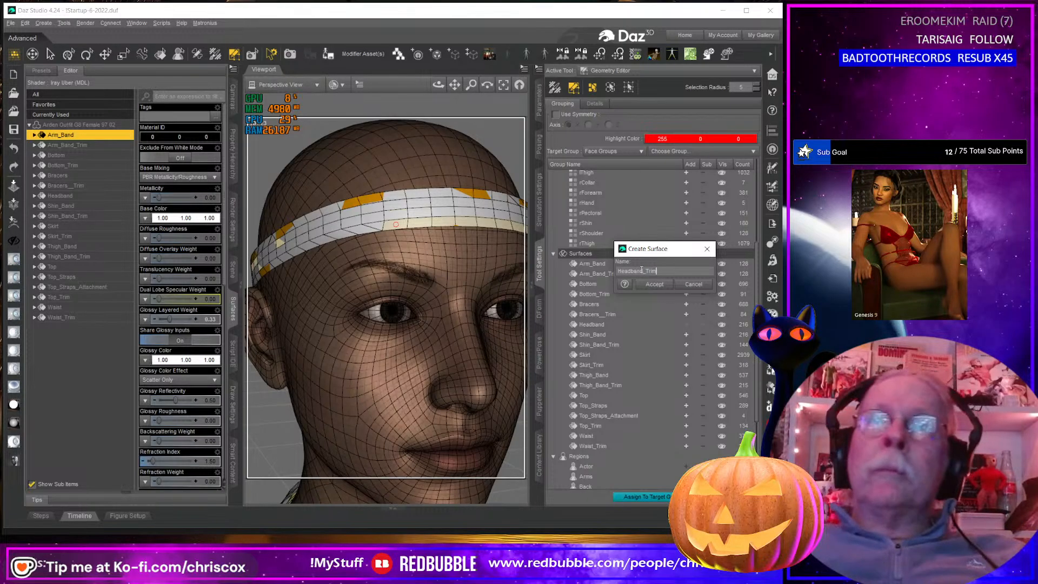
left_click(644, 285)
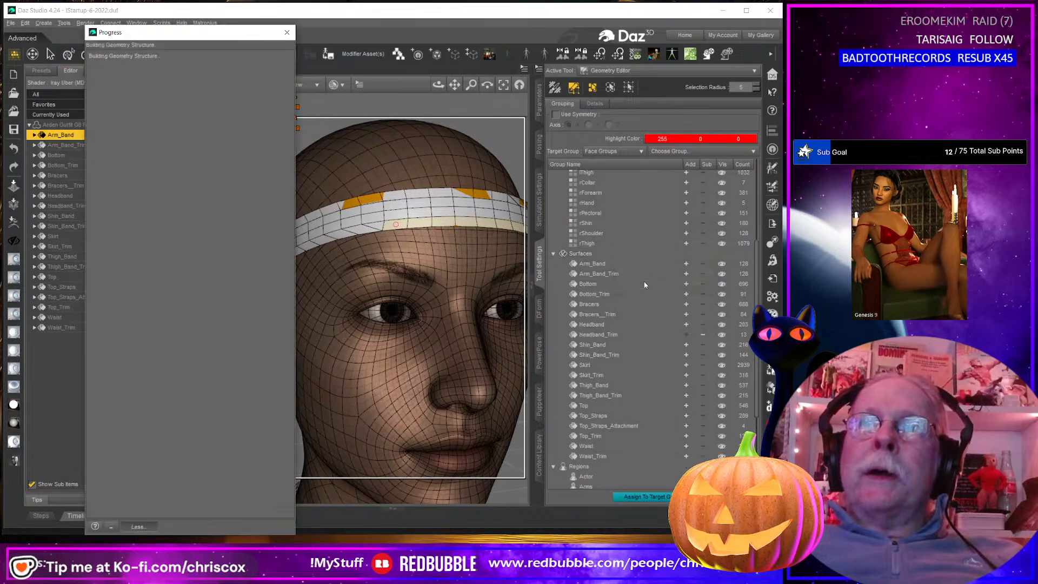
Hide the Headband_Trim polygons and the Arden Outfit G8 Female Base item in the scene
left_click(720, 336)
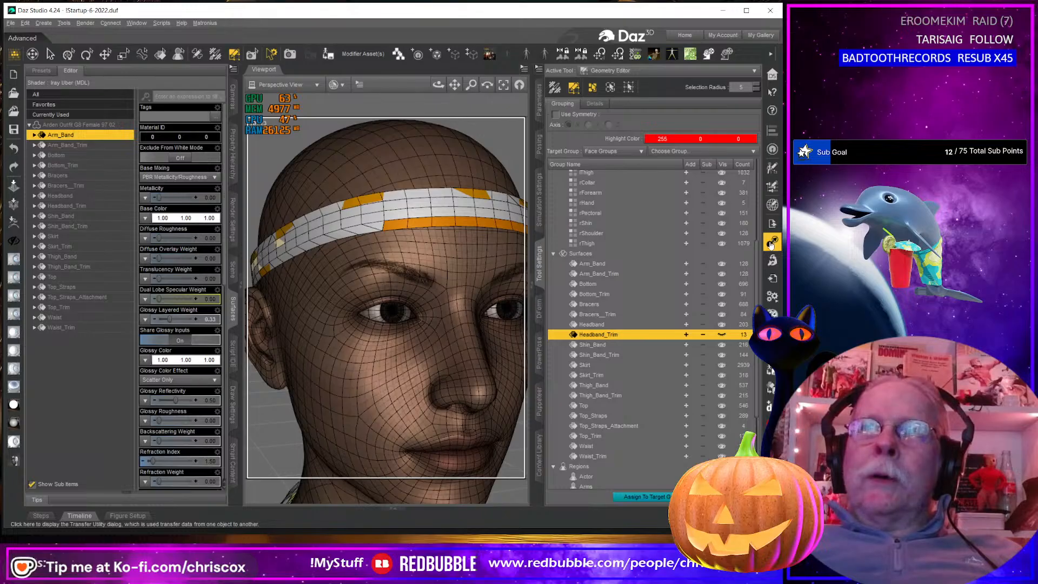
left_click(233, 269)
left_click(32, 333)
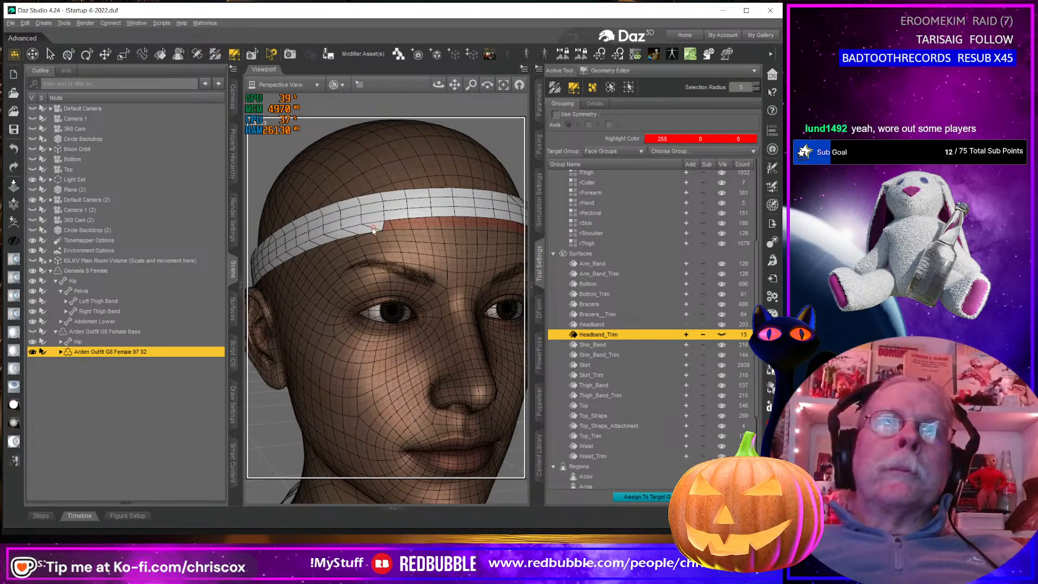
Assign the remaining loop of polygons along the headband's lower edge to the Headband_Trim surface, then hide that surface
right_click(340, 235)
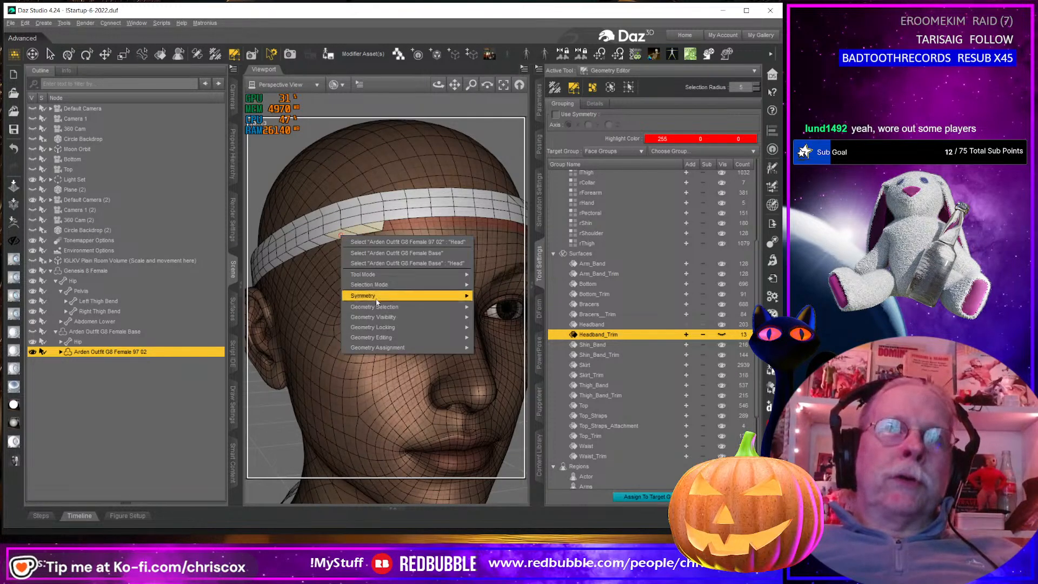
mouse_move(391, 317)
mouse_move(452, 309)
left_click(508, 405)
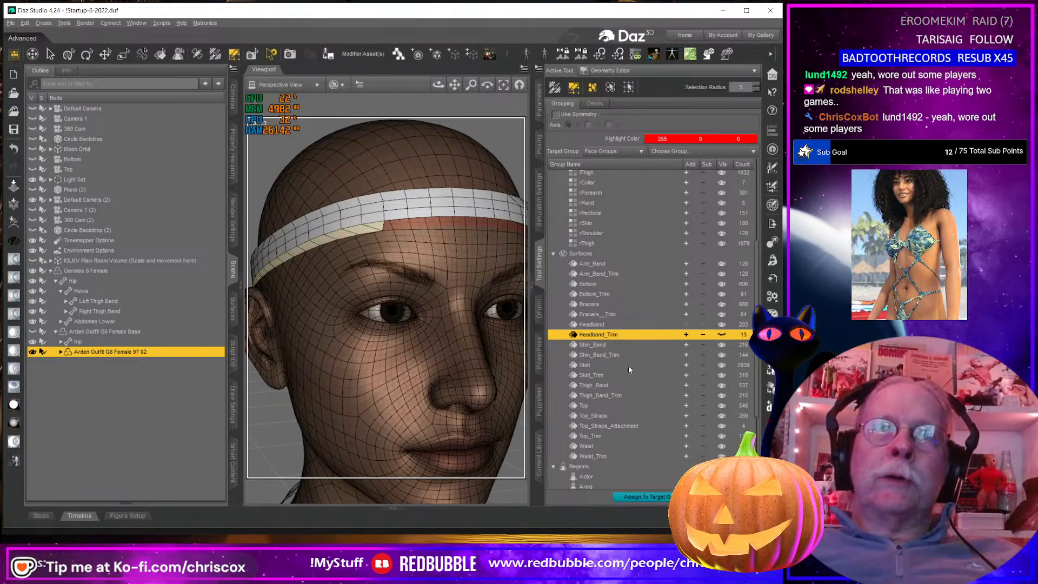
right_click(605, 335)
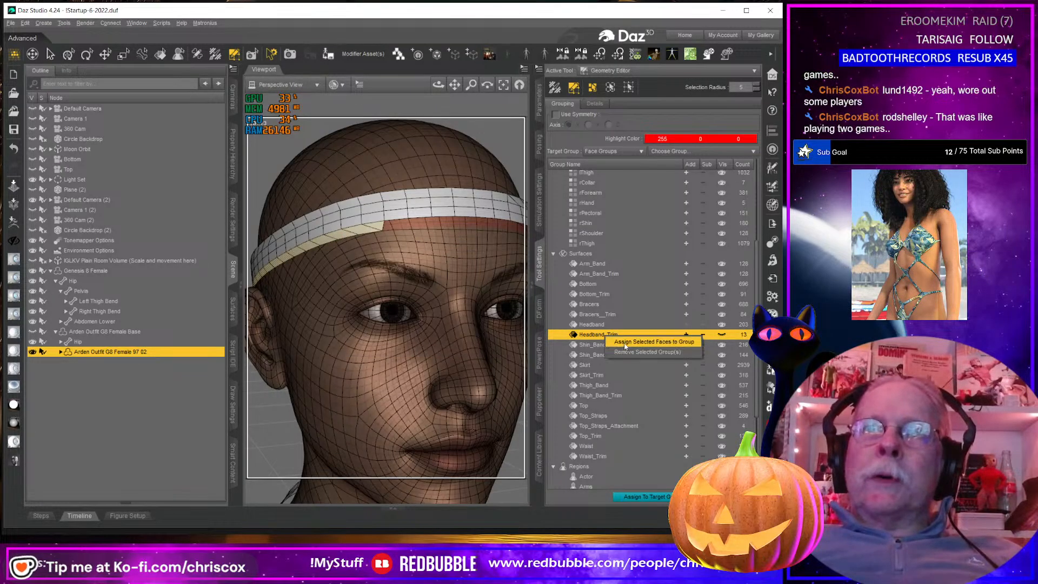
left_click(625, 342)
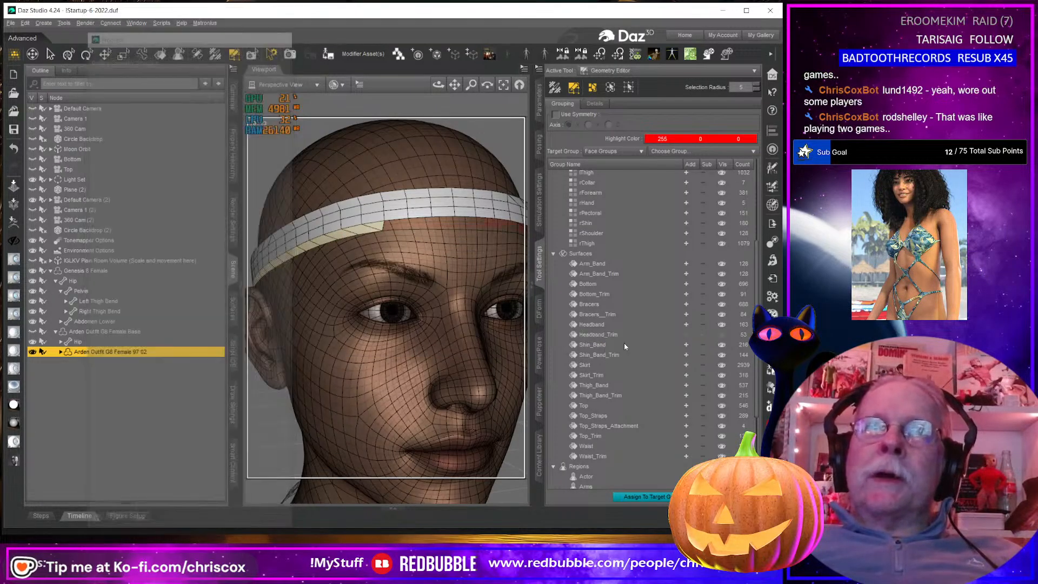
left_click(717, 337)
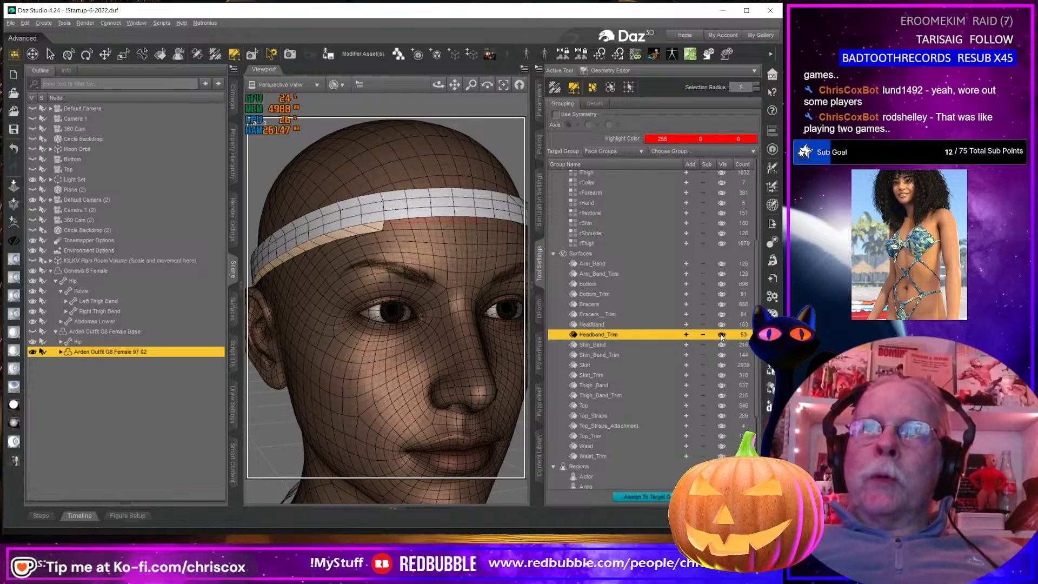
Assign the polygon loop along the headband's upper front edge to the Headband_Trim surface and hide it
right_click(414, 196)
mouse_move(448, 290)
mouse_move(450, 271)
left_click(573, 365)
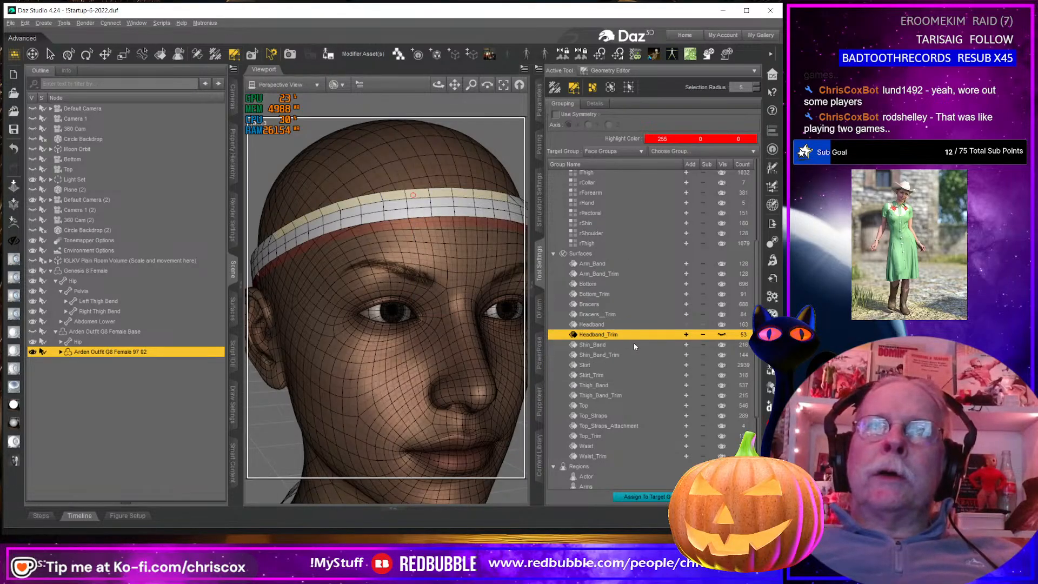
right_click(608, 333)
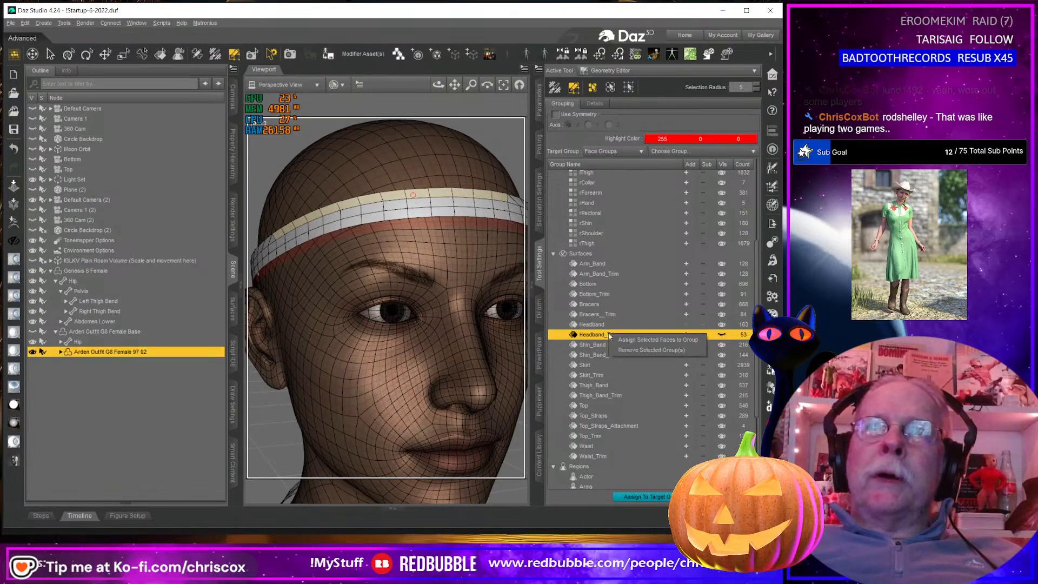
left_click(638, 340)
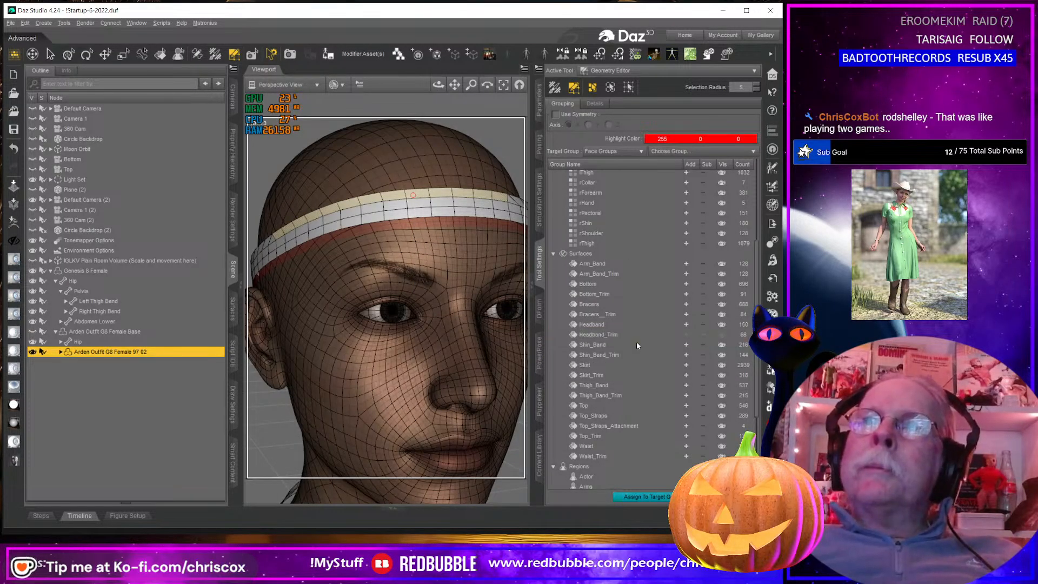
left_click(720, 334)
Assign the rest of the upper edge loop around the back of the headband to Headband_Trim and hide it
middle_click_drag(500, 221, 416, 216)
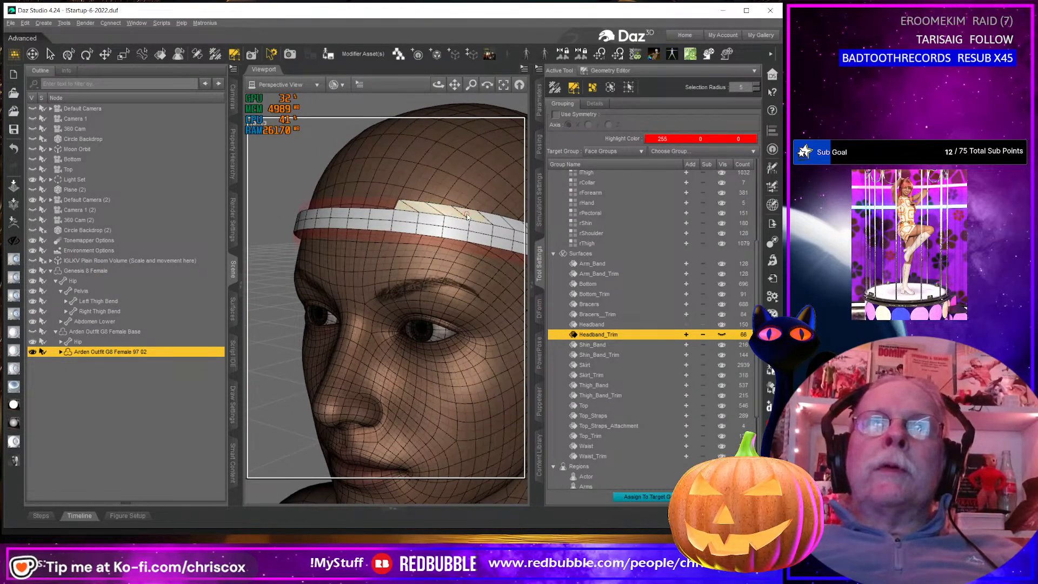
right_click(475, 219)
mouse_move(527, 310)
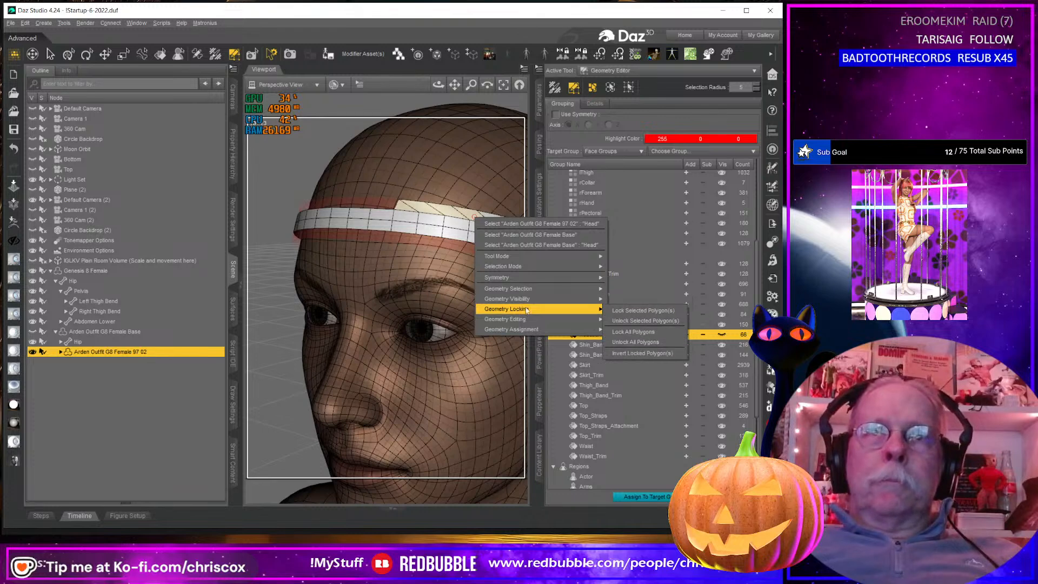
left_click(643, 386)
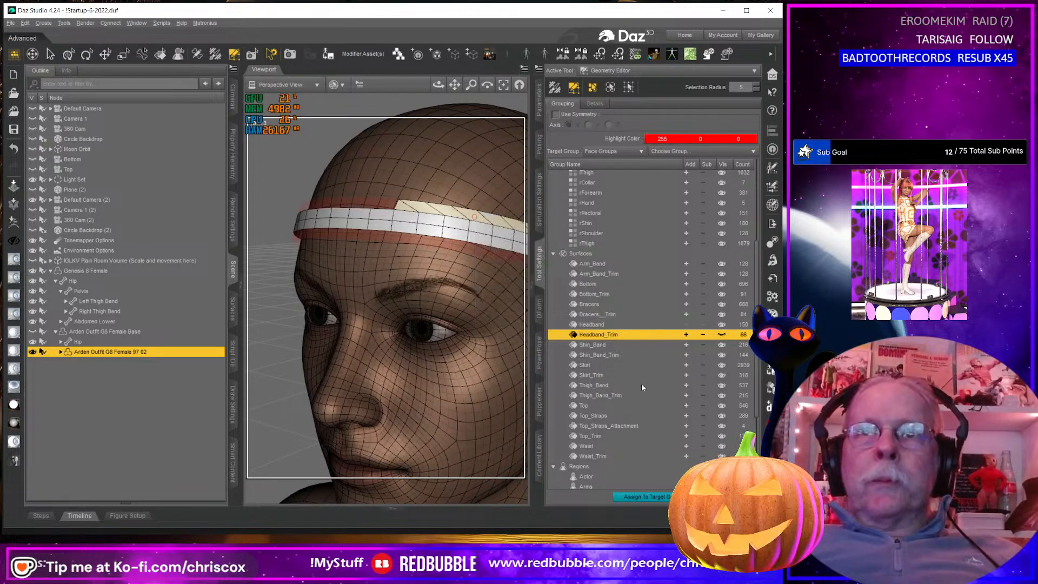
right_click(609, 336)
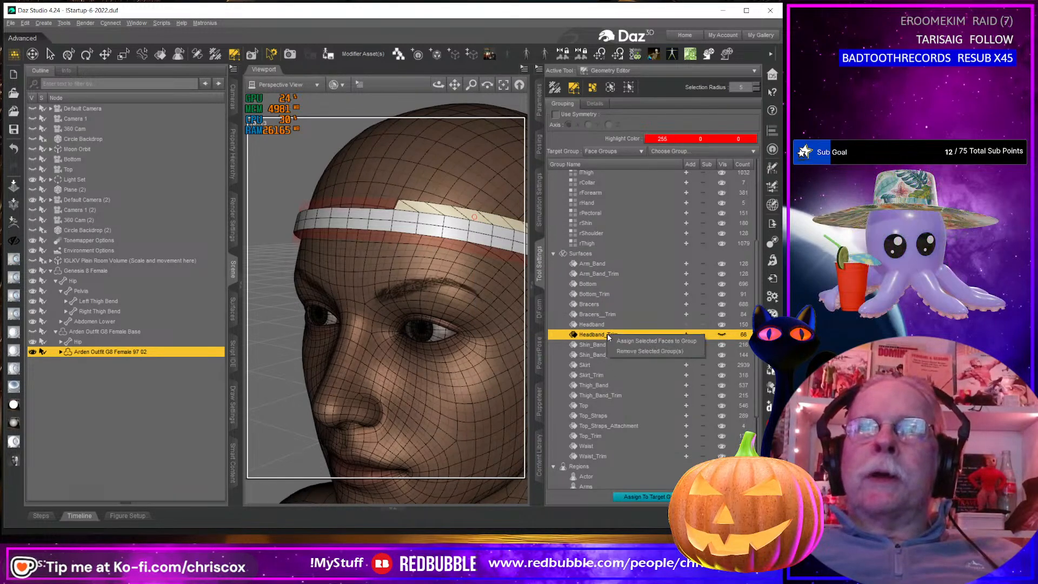
left_click(644, 342)
left_click(722, 336)
Assign the stray polygons left on the headband's lower and upper edges to Headband_Trim, and show that surface again
mouse_move(504, 330)
middle_mouse_down()
mouse_move(472, 323)
mouse_move(487, 322)
middle_mouse_up()
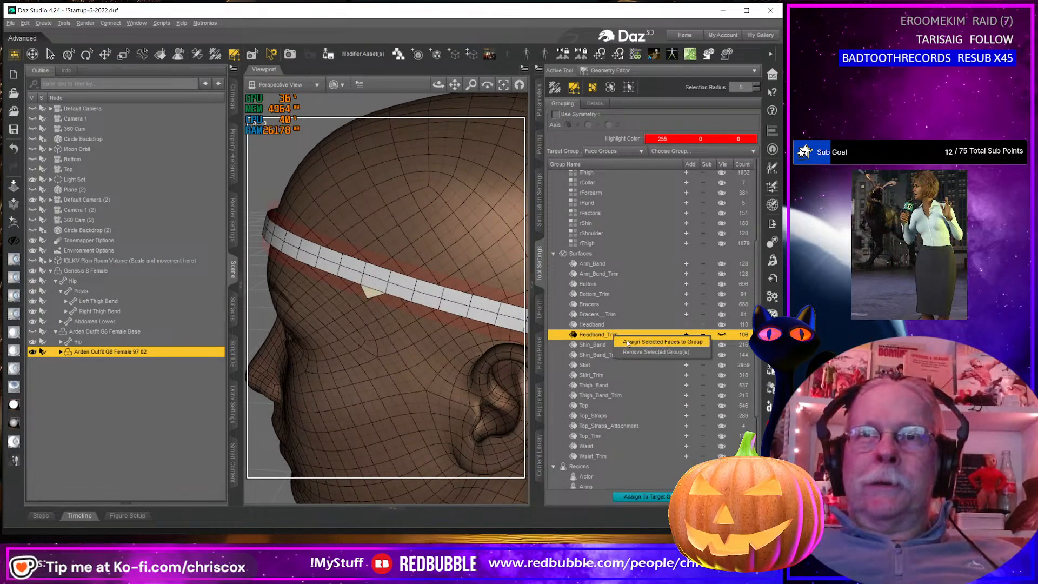
left_click(686, 335)
left_click(721, 336)
middle_click_drag(481, 359, 397, 313)
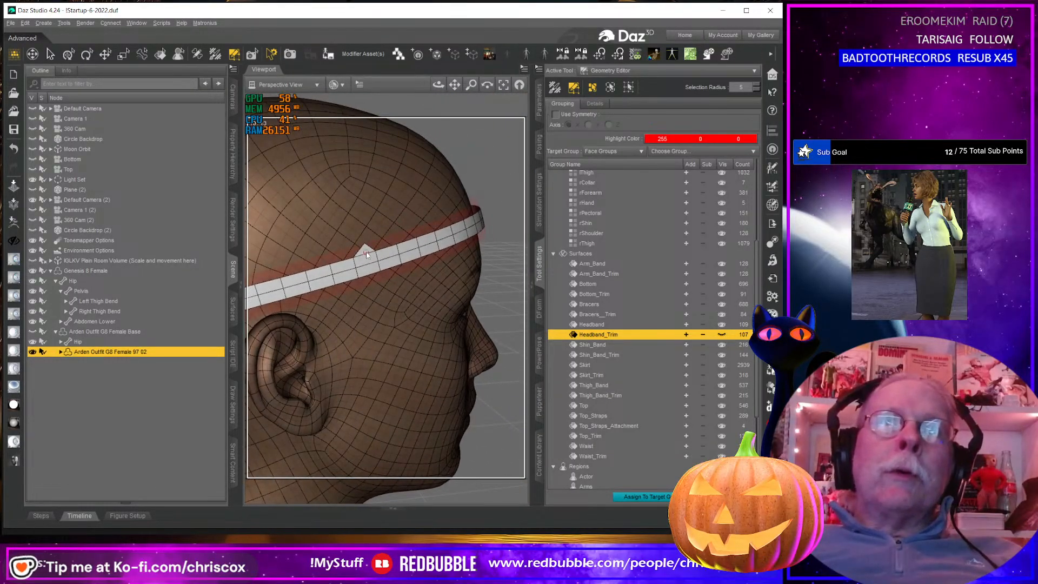
right_click(641, 339)
left_click(649, 341)
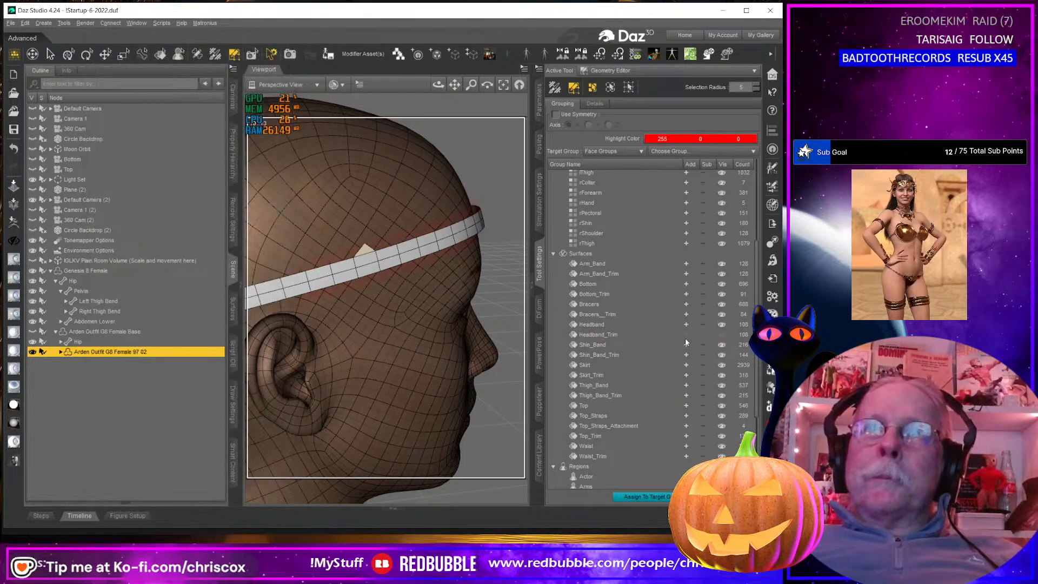
left_click(723, 336)
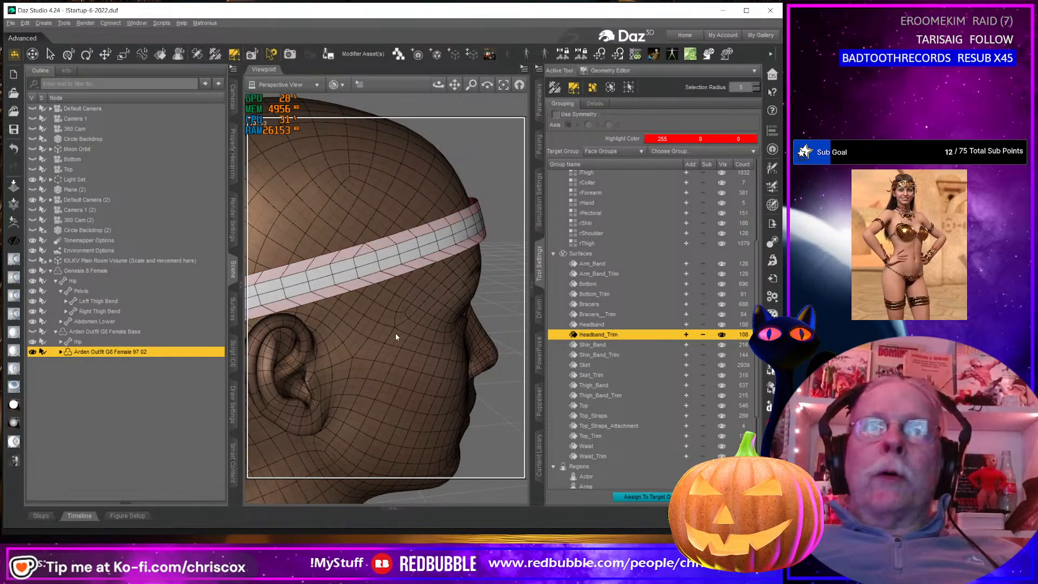
Look over the whole outfit on the figure and check the Mesh Resolution parameters of Arden Outfit G8 Female 97 02
scroll(397, 303, "down", 5)
middle_click_drag(398, 329, 340, 252)
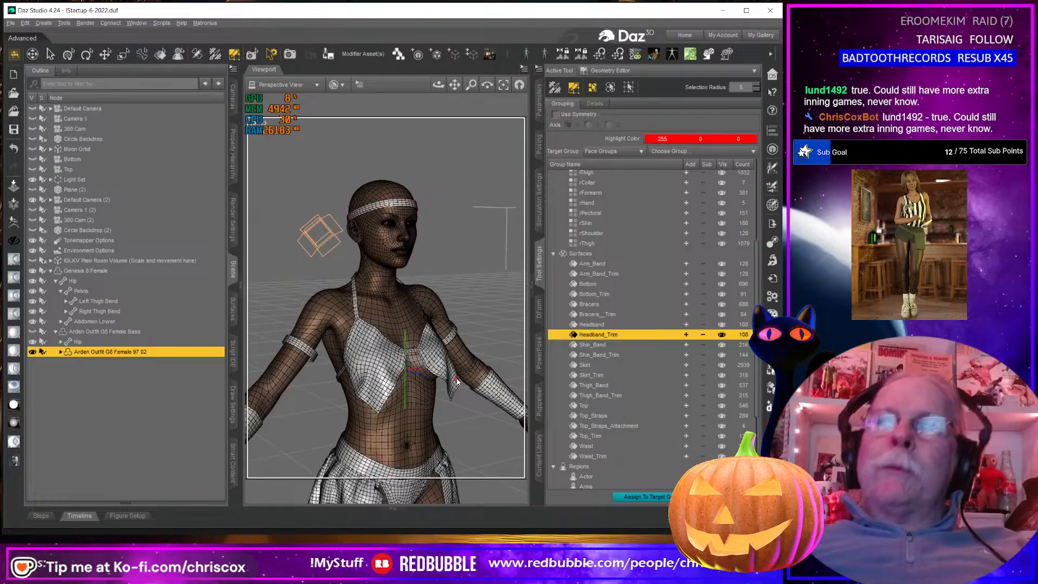
scroll(397, 332, "up", 3)
middle_click_drag(397, 332, 397, 136)
mouse_move(321, 395)
middle_mouse_down()
mouse_move(246, 396)
mouse_move(323, 395)
middle_mouse_up()
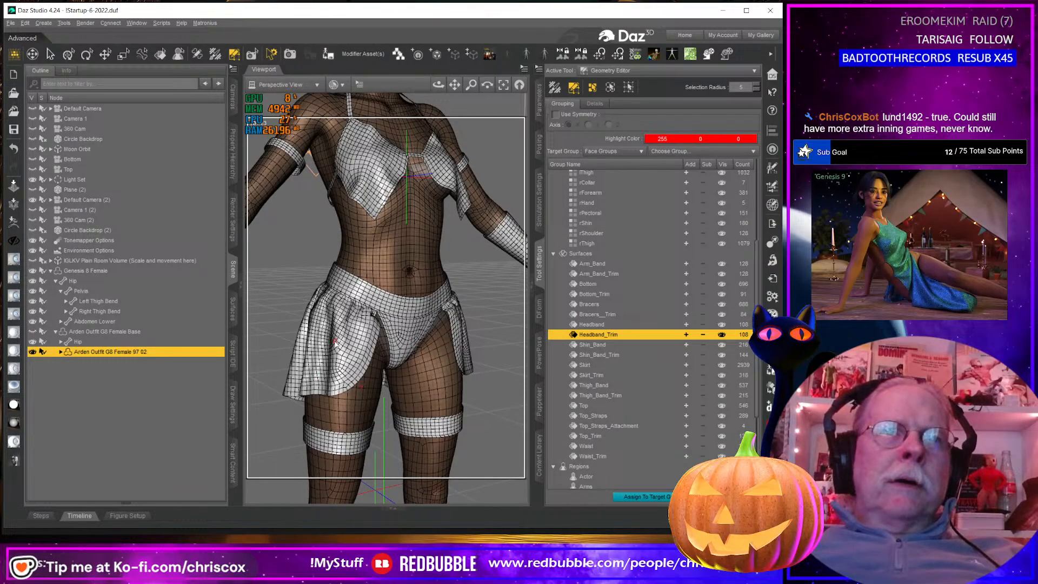
left_click(539, 97)
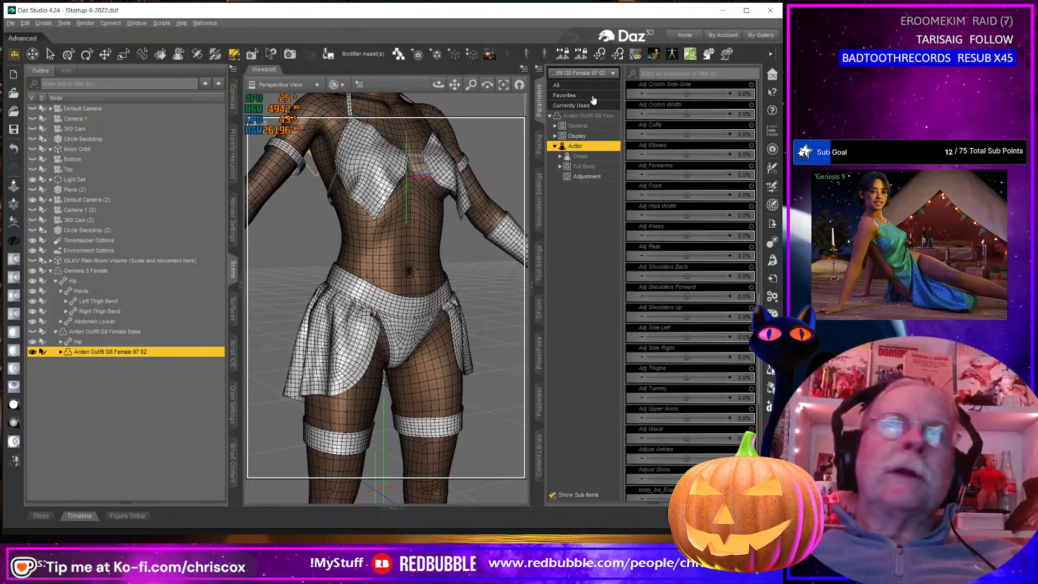
left_click(554, 125)
left_click(595, 166)
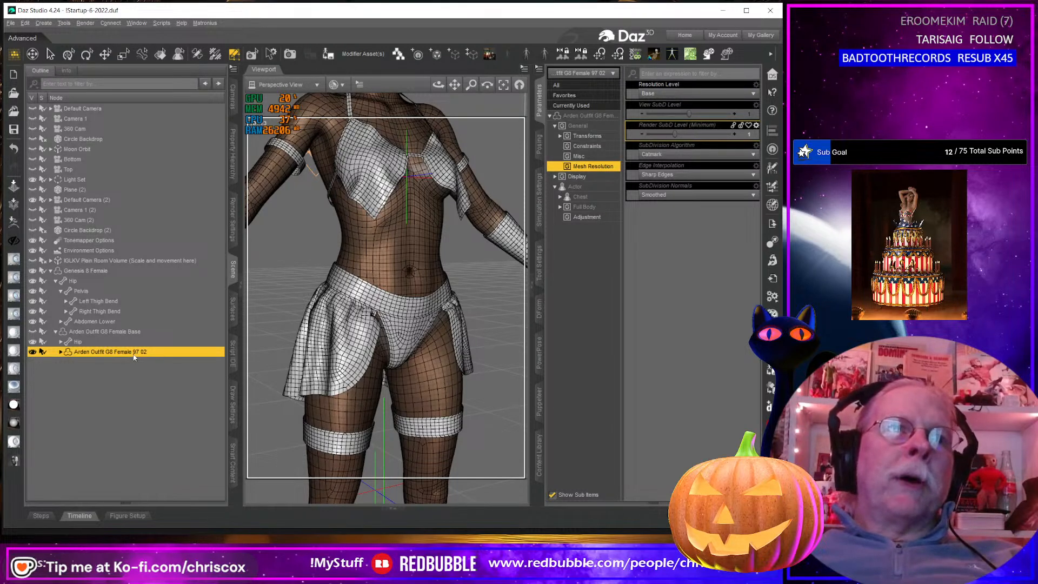
Apply the AO Color 01 - Light Pink shader preset to the Arm_Band surface
left_click(233, 308)
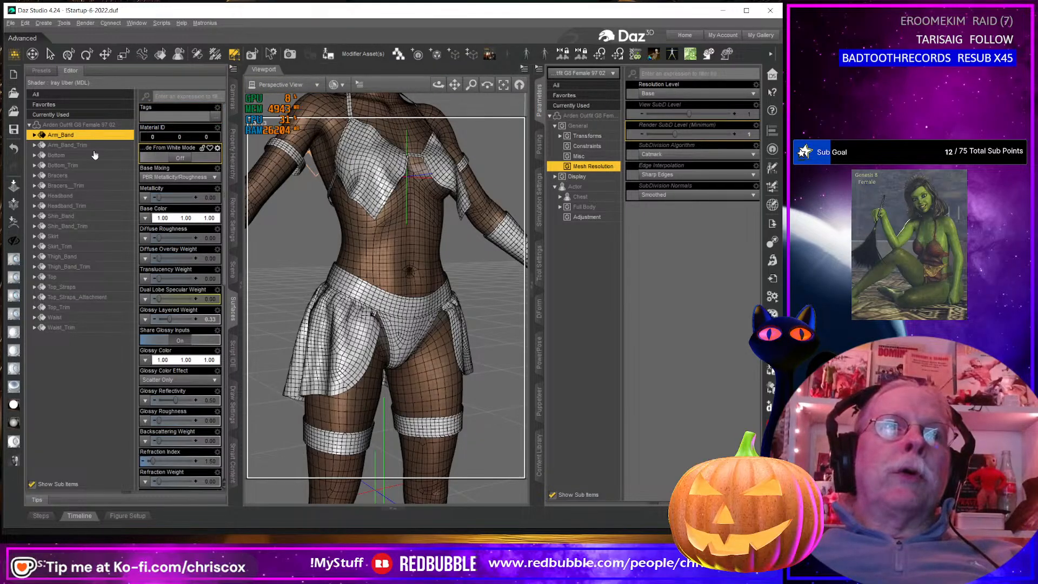
left_click(539, 456)
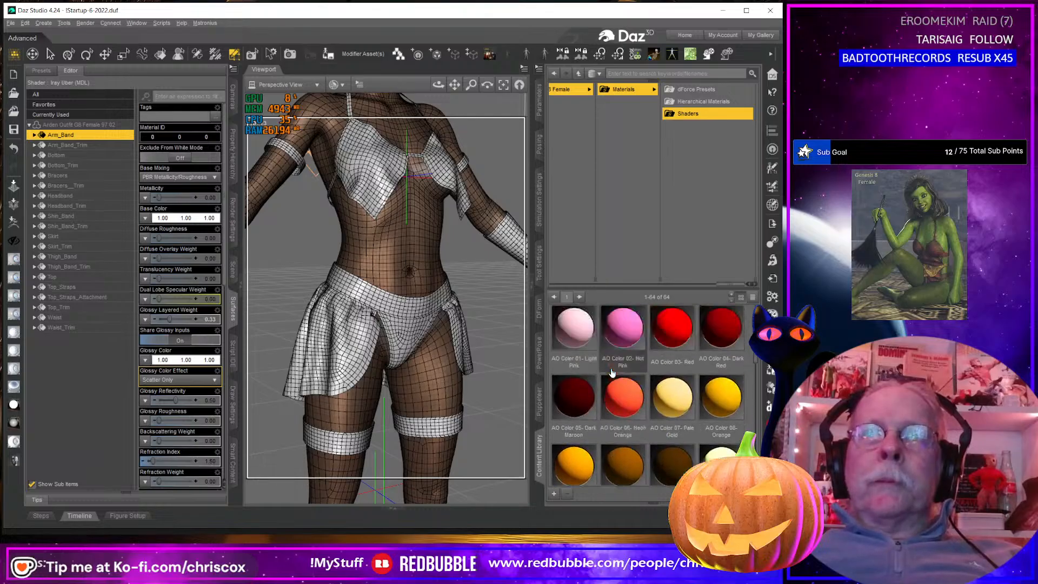
scroll(607, 375, "down", 3)
double_click(573, 350)
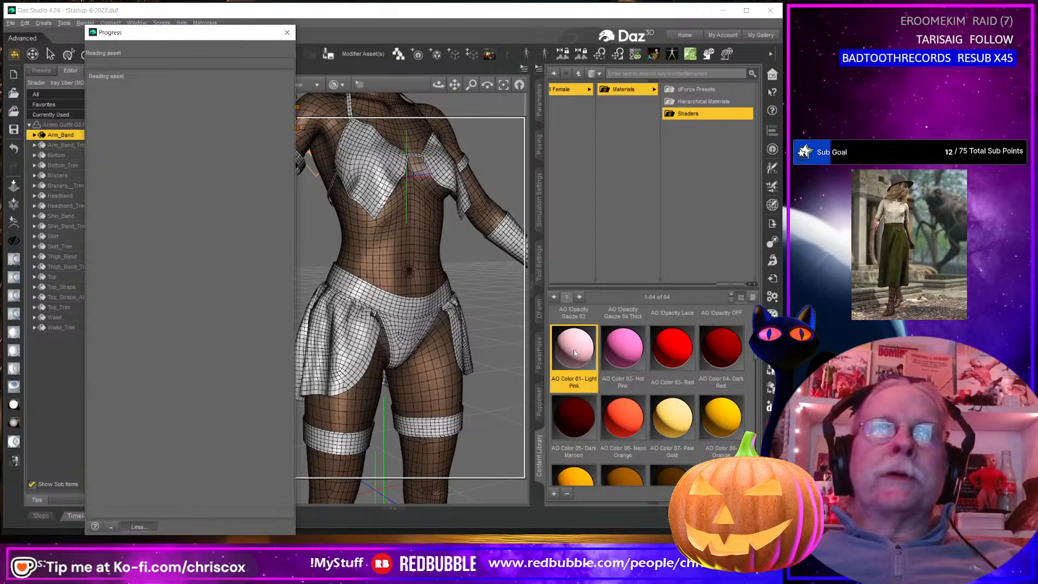
Apply the AO Color 02 - Hot Pink shader preset to the Arm_Band_Trim surface
left_click(67, 145)
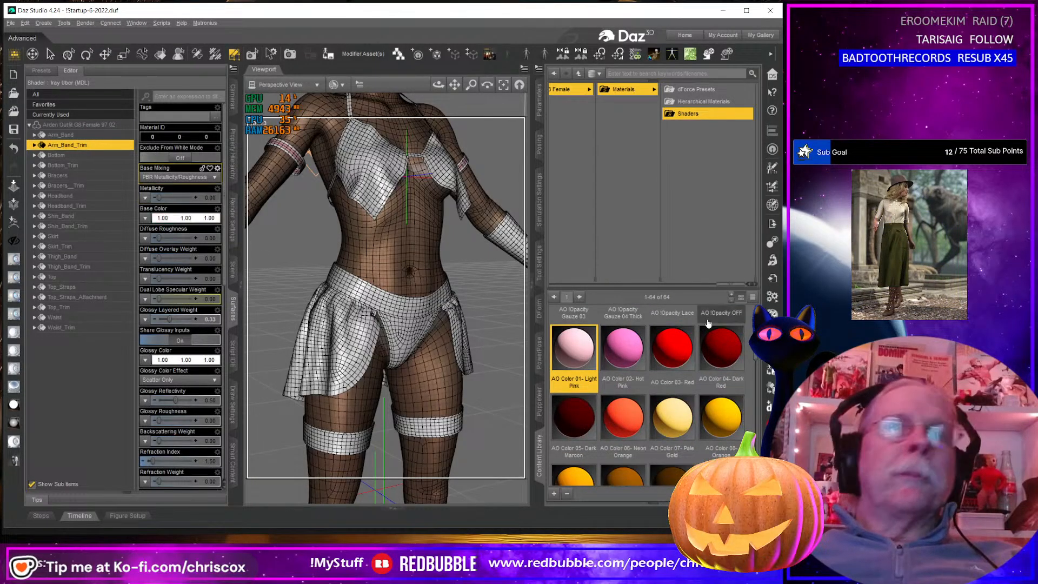
double_click(623, 347)
Apply AO Color 03 - Red to the Bottom surface and AO Color 04 - Dark Red to Bottom_Trim
left_click(430, 297)
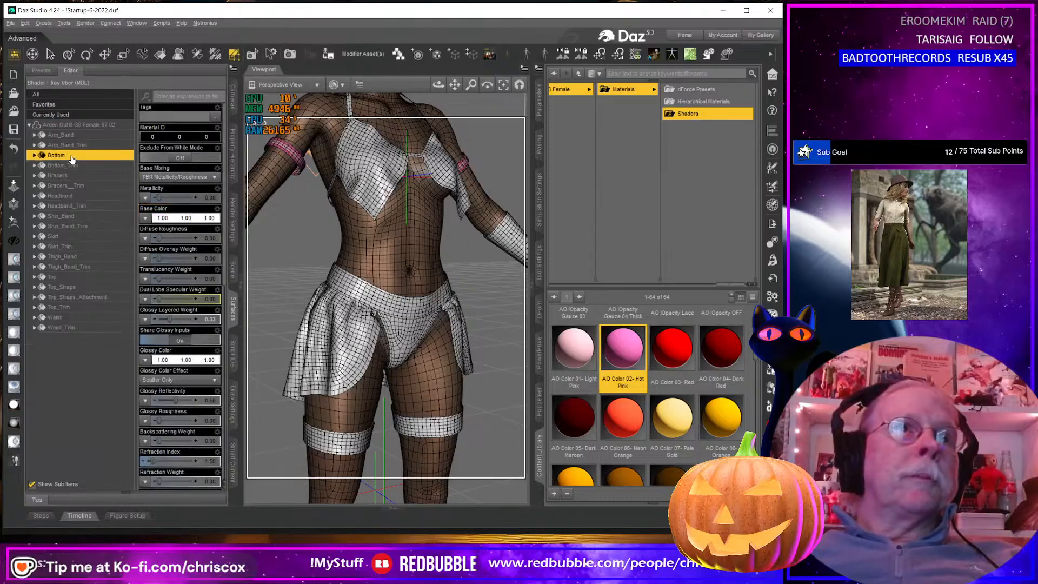
double_click(679, 344)
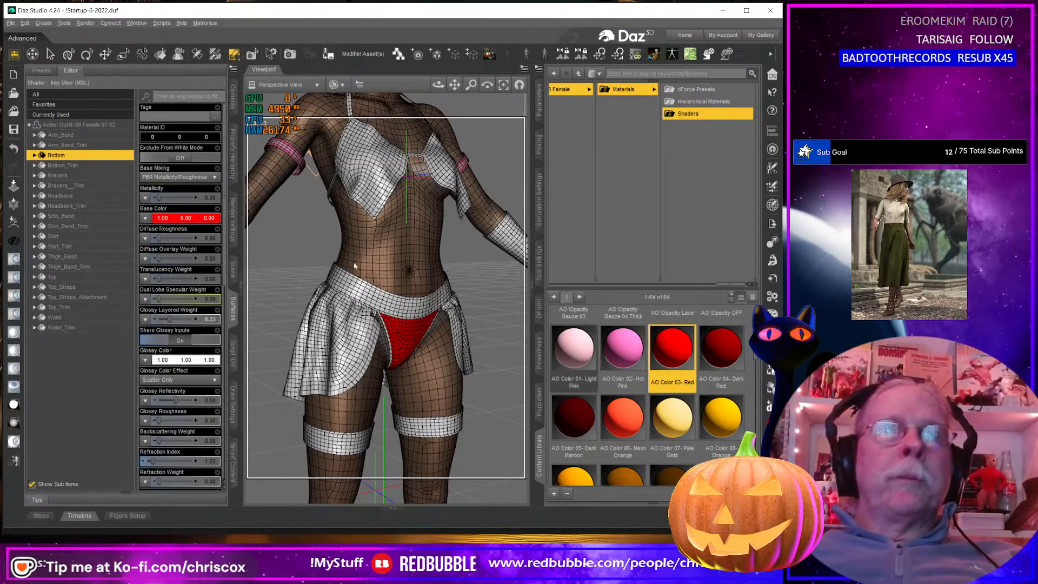
left_click(90, 168)
double_click(721, 346)
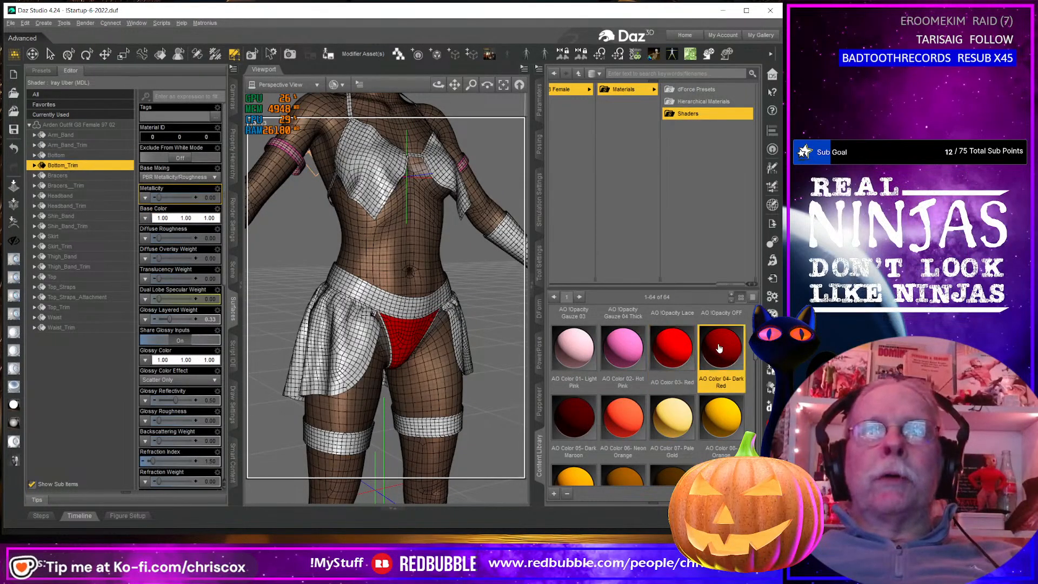
Apply AO Color 05 - Dark Maroon to the Bracers surface and AO Color 06 - Neon Orange to the bracers' trim
left_click(54, 178)
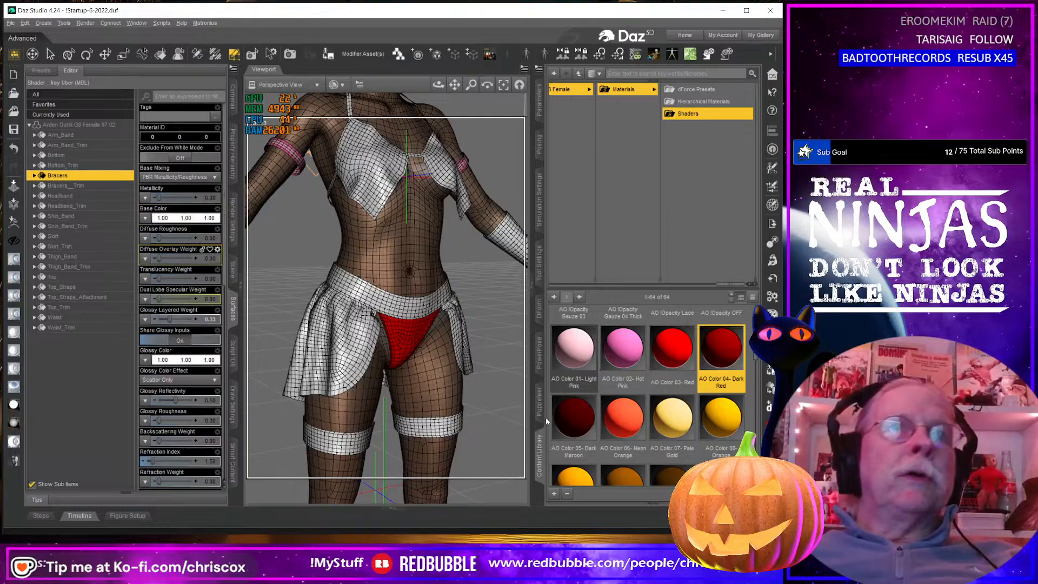
double_click(573, 416)
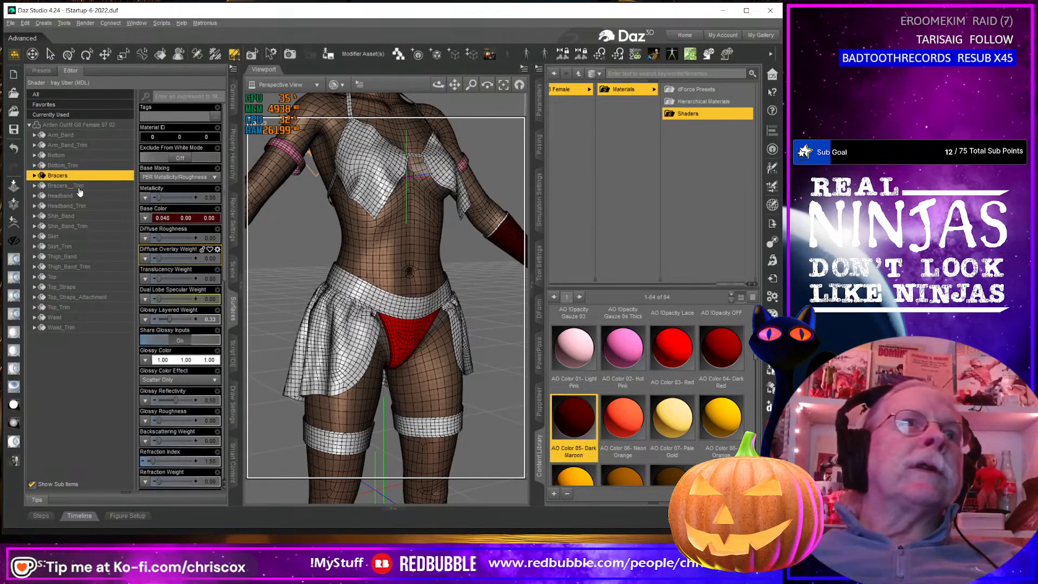
left_click(70, 185)
double_click(623, 416)
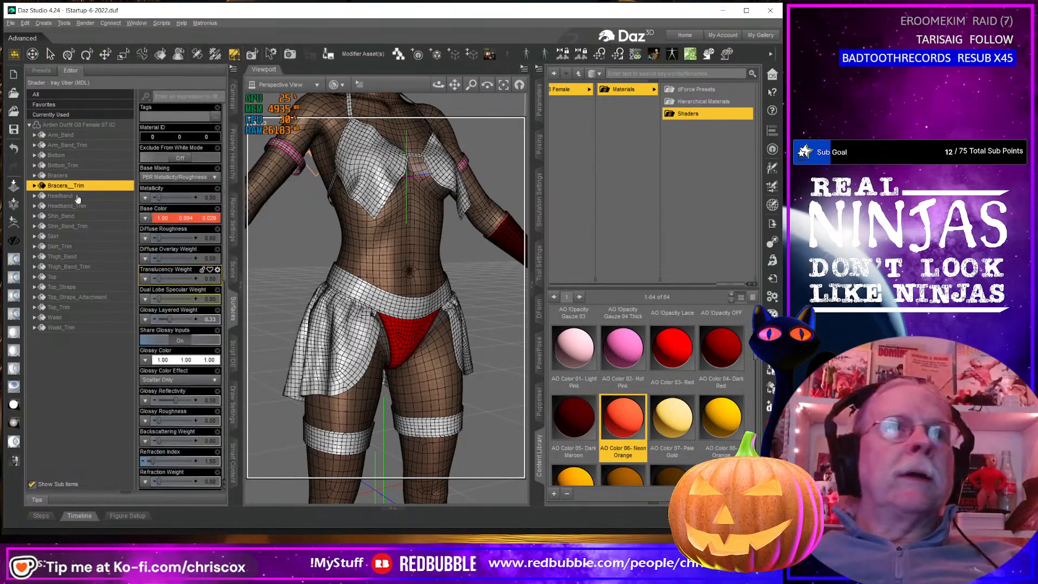
Apply AO Color 07 - Pale Gold to the Headband surface and AO Color 08 - Orange to Headband_Trim
left_click(60, 196)
double_click(671, 417)
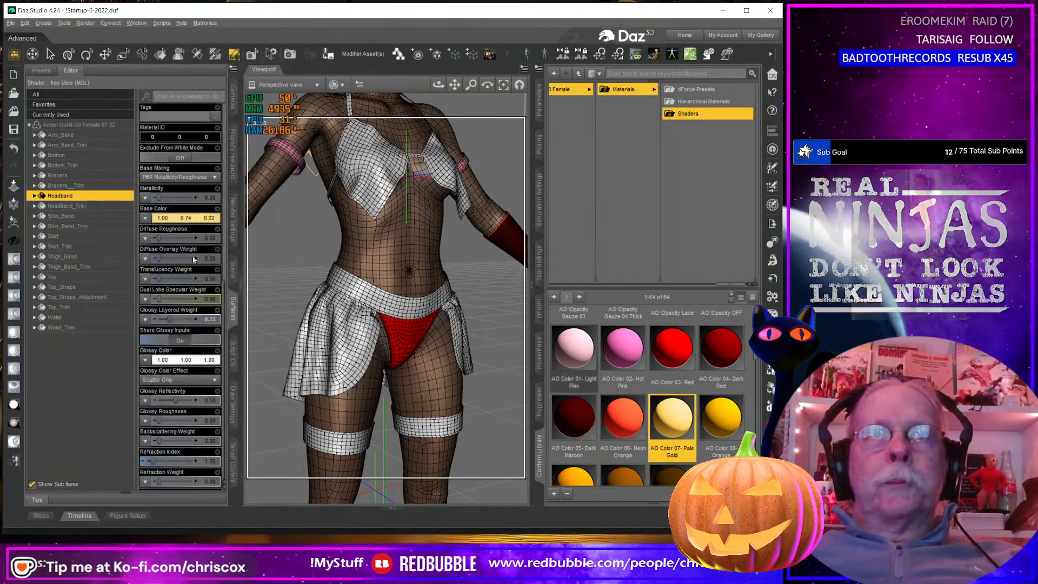
left_click(66, 206)
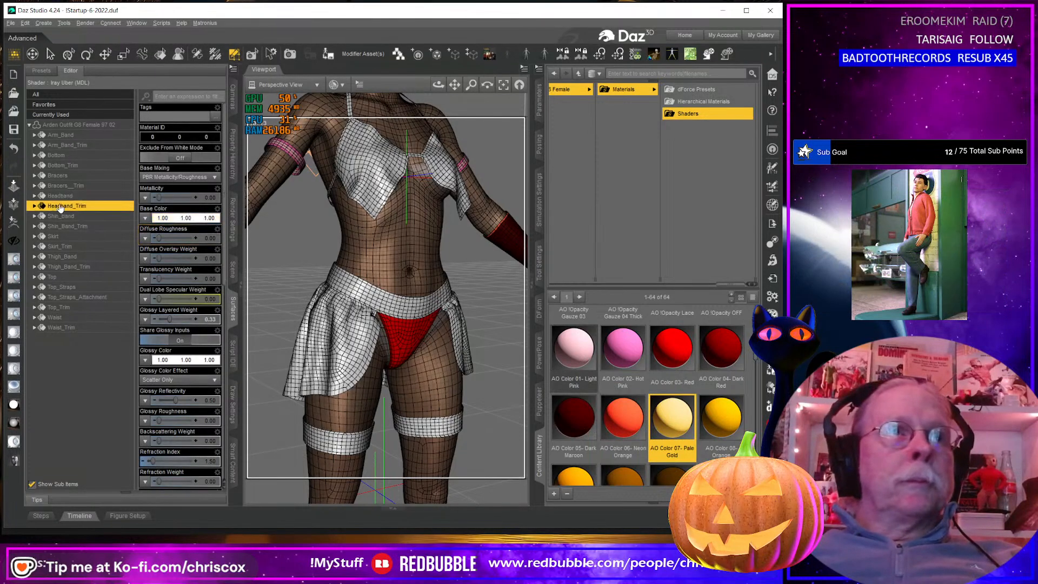
double_click(720, 415)
Apply AO Color 10 - Brown to the Shin_Band surface and AO Color 11 - Dark Brown to Shin_Band_Trim
scroll(702, 411, "down", 3)
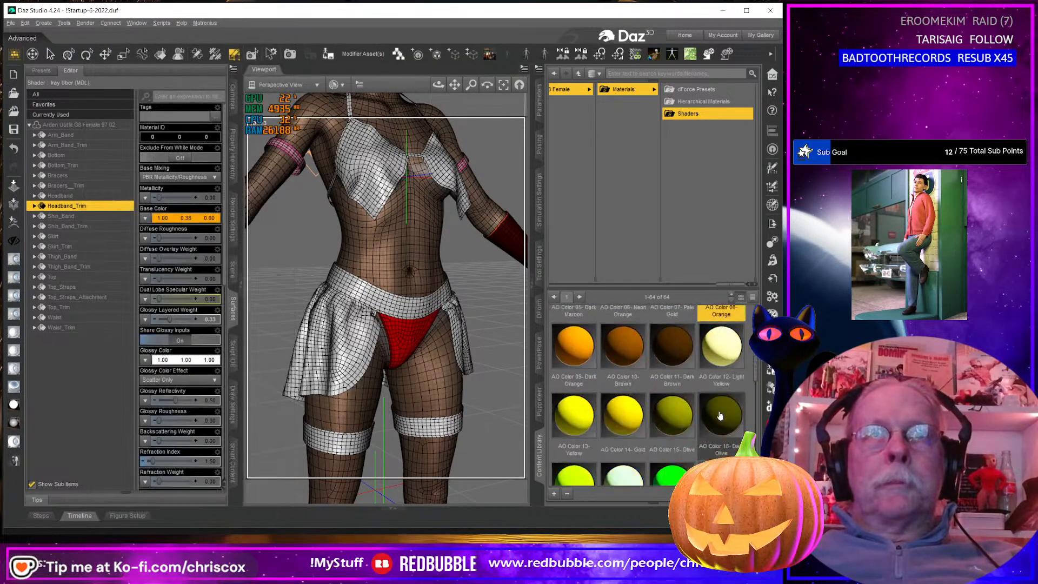
left_click(90, 215)
double_click(622, 318)
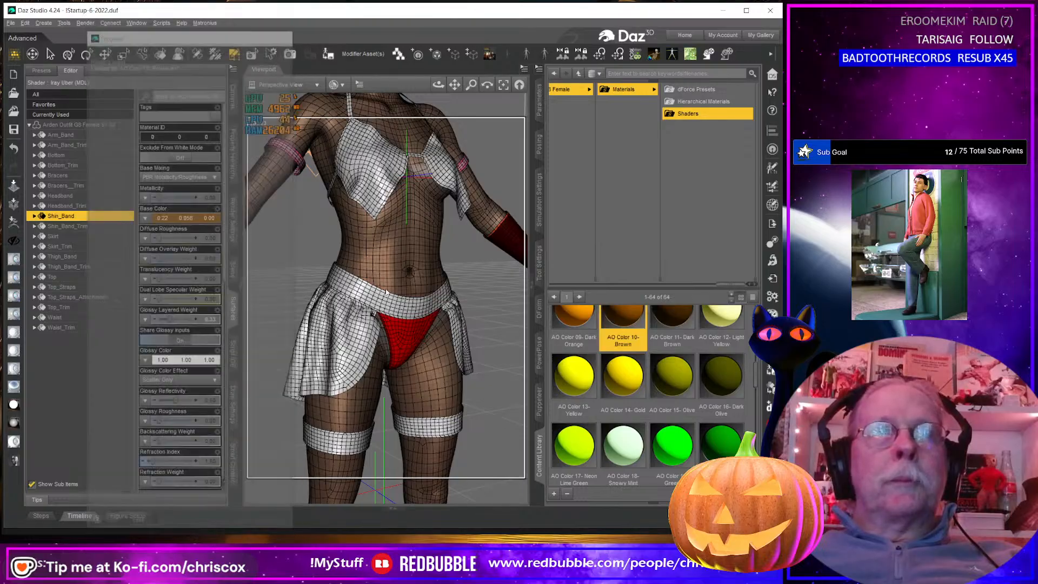
left_click(66, 226)
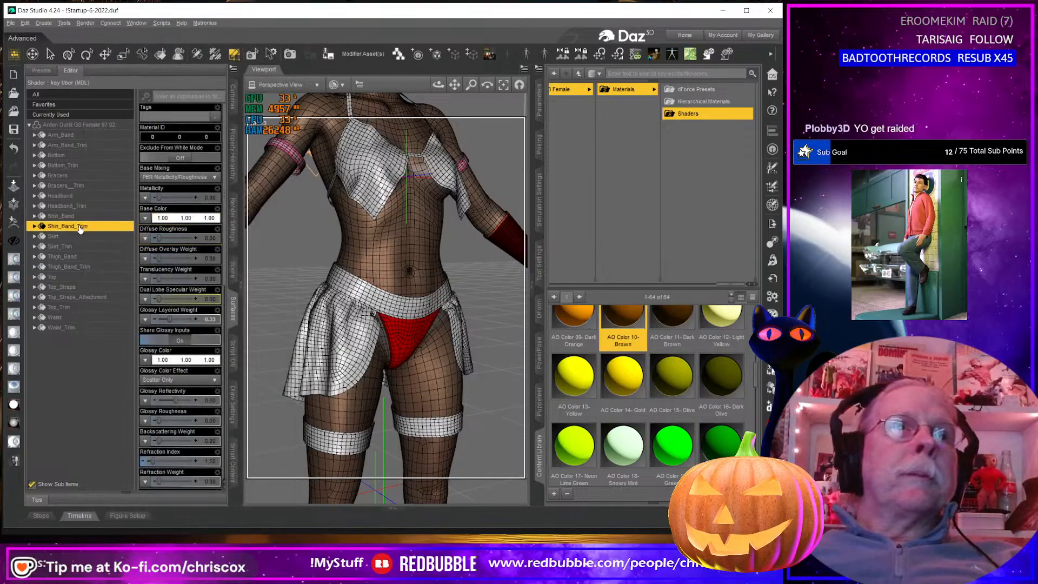
double_click(666, 322)
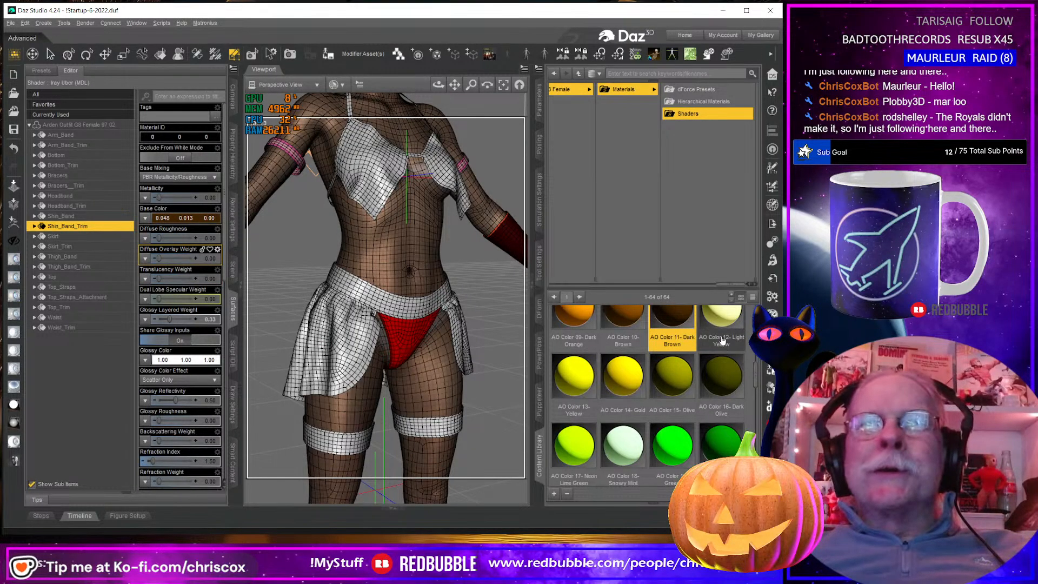
Apply AO Color 12 - Light Yellow to the Skirt surface and AO Color 14 - Gold to Skirt_Trim
left_click(75, 237)
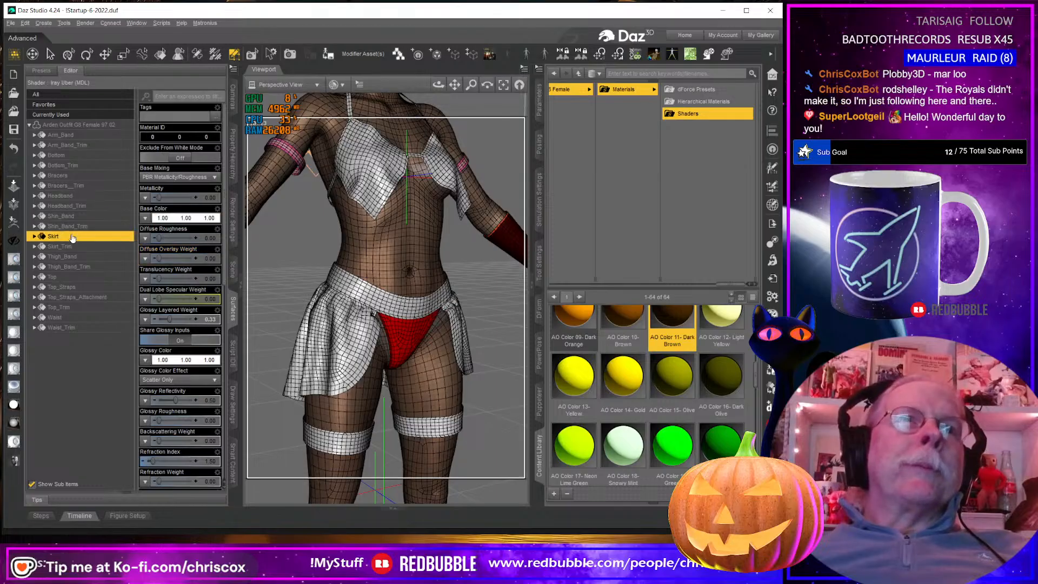
left_click(721, 340)
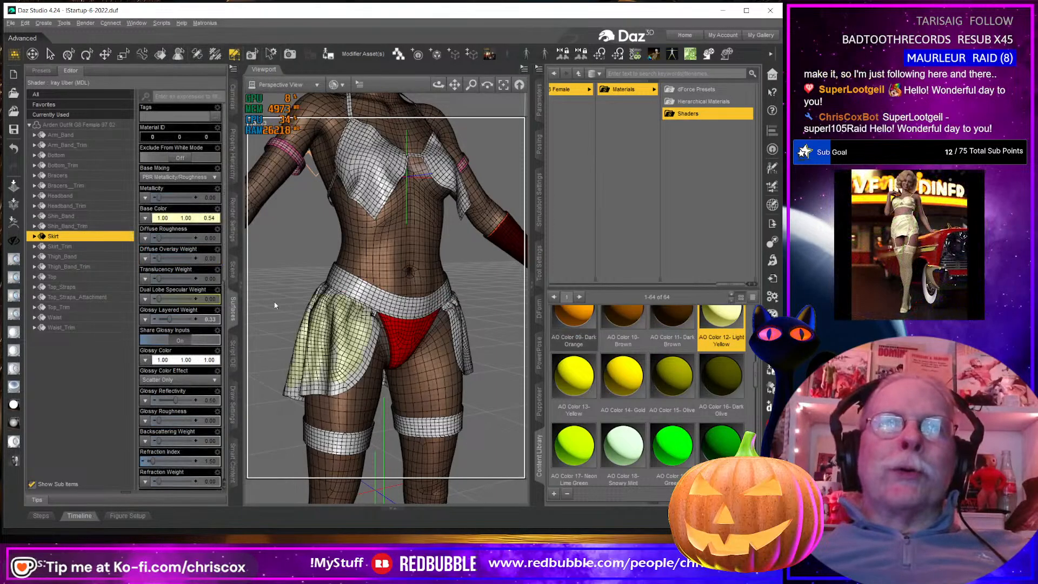
left_click(71, 247)
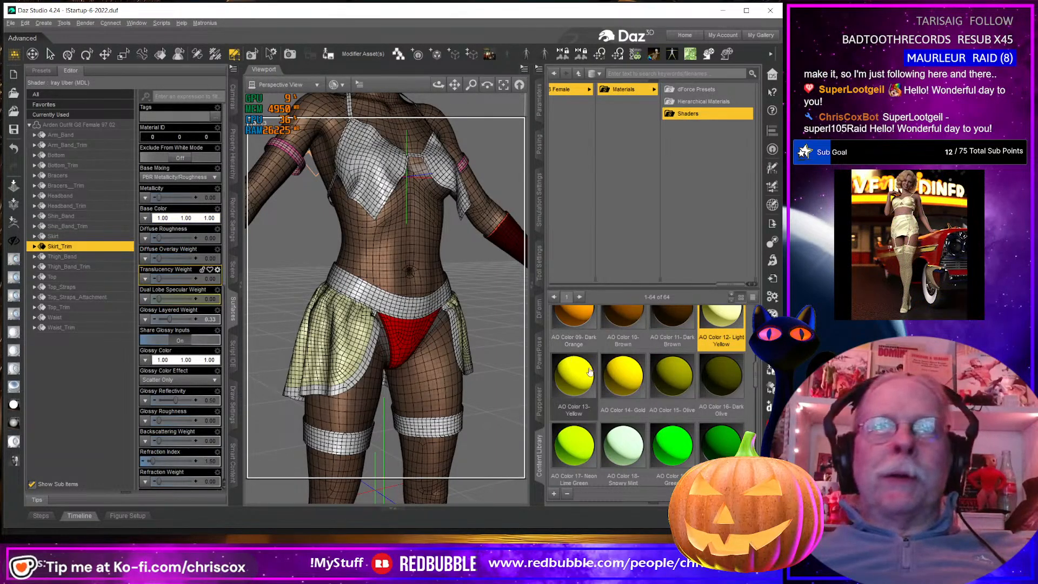
left_click(633, 380)
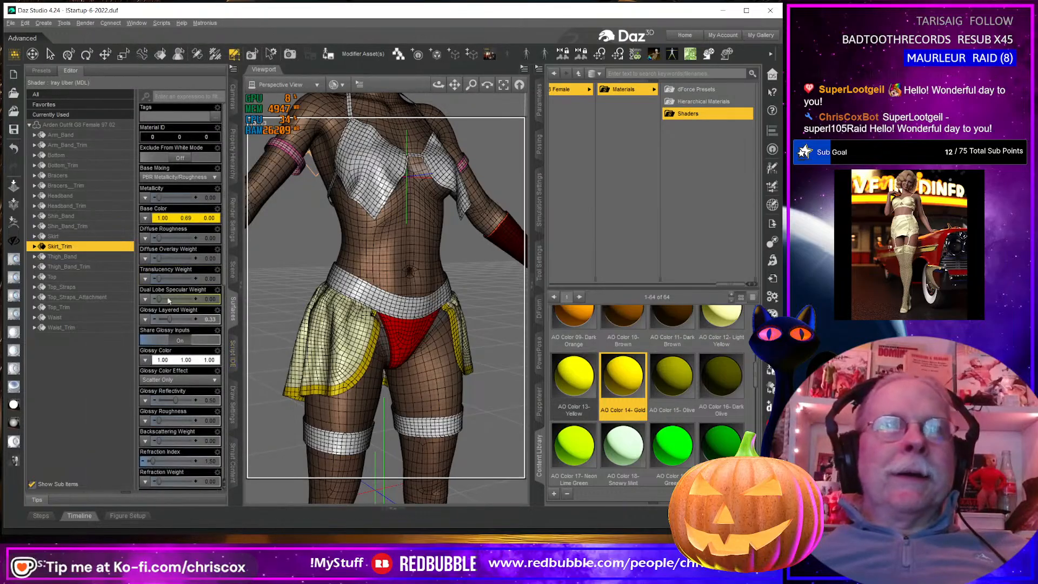
Apply AO Color 15 - Olive to the Thigh_Band surface and AO Color 16 - Dark Olive to Thigh_Band_Trim
left_click(69, 257)
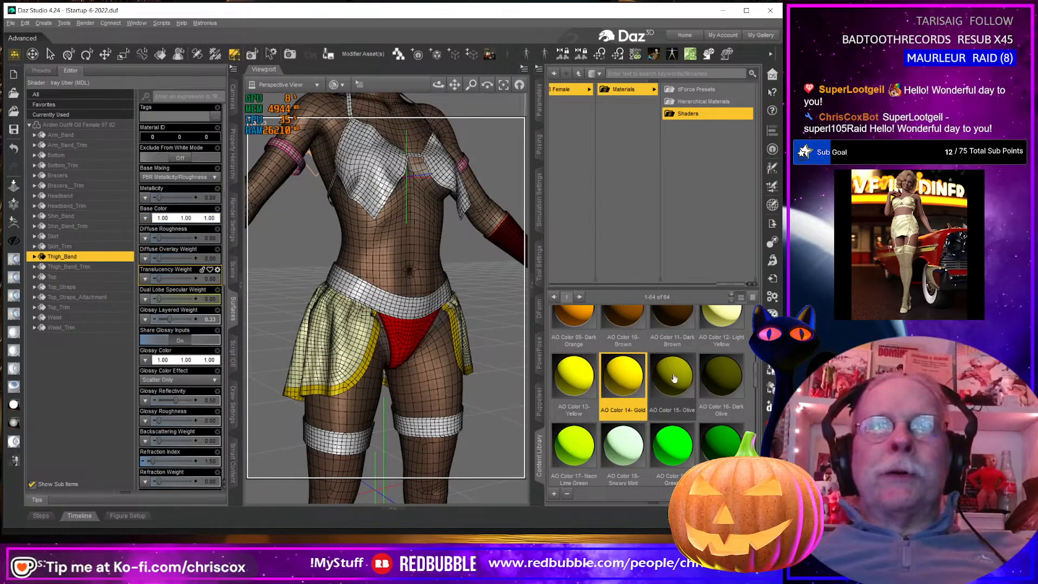
left_click(674, 379)
left_click(70, 267)
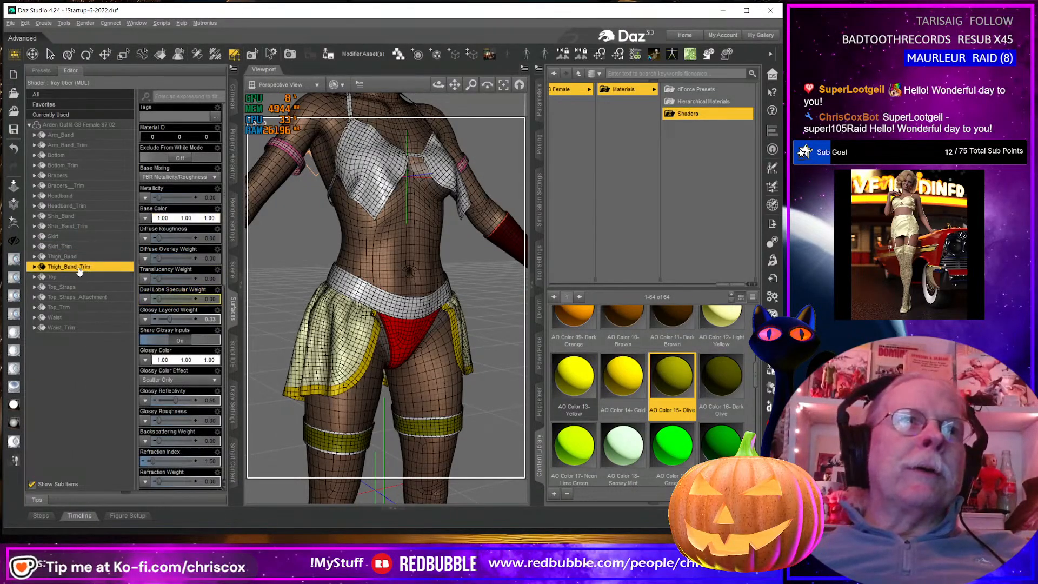
left_click(721, 379)
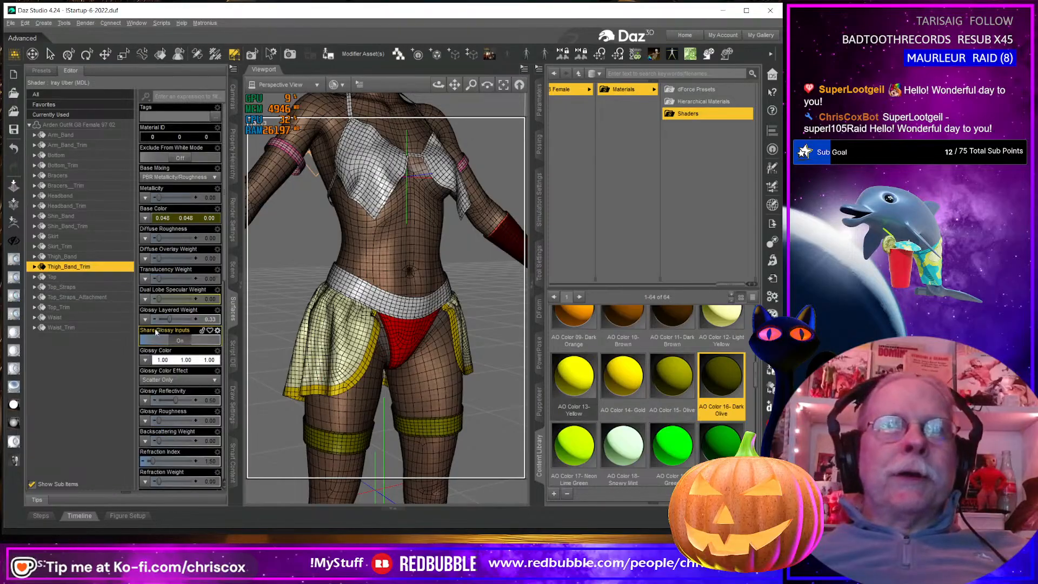
Apply AO Color 17 - Neon Lime Green to the Top surface and AO Color 18 - Snowy Mint to Top_Straps
left_click(54, 277)
left_click(569, 451)
left_click(60, 288)
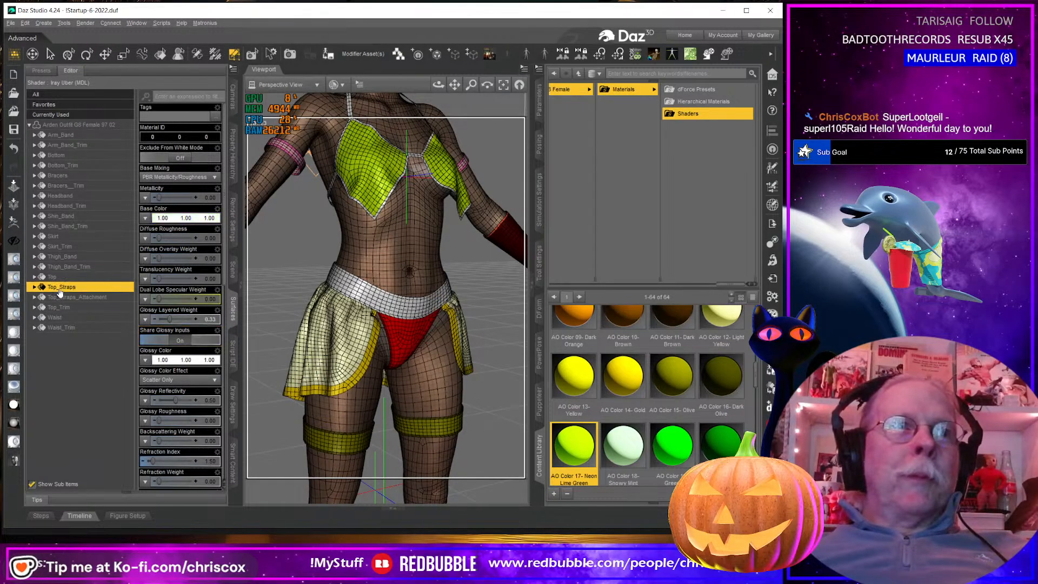
left_click(623, 446)
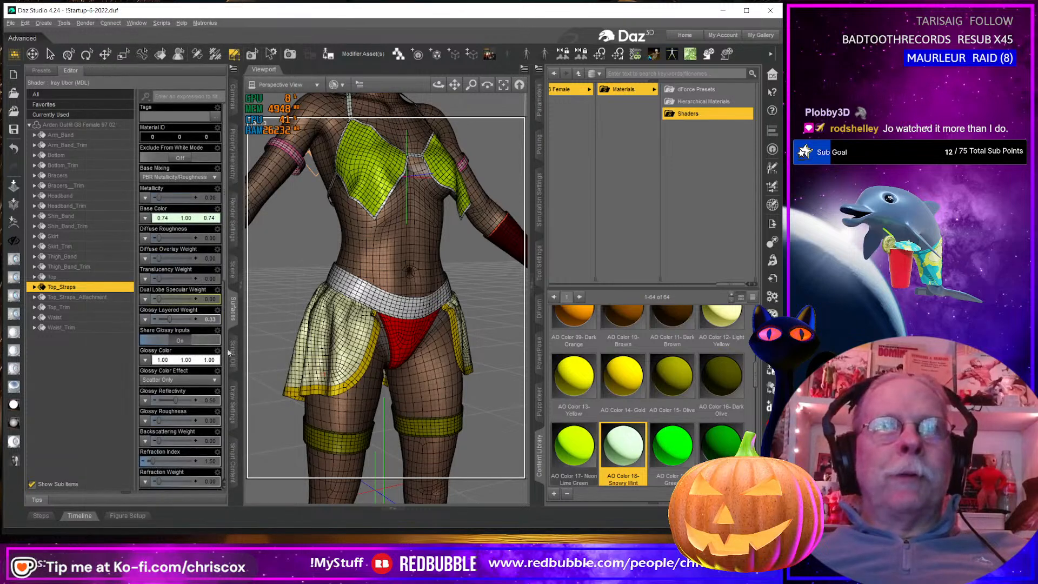
Apply the bright green AO Color preset to Top_Straps_Attachment and the darker green one beside it to Top_Trim
left_click(70, 297)
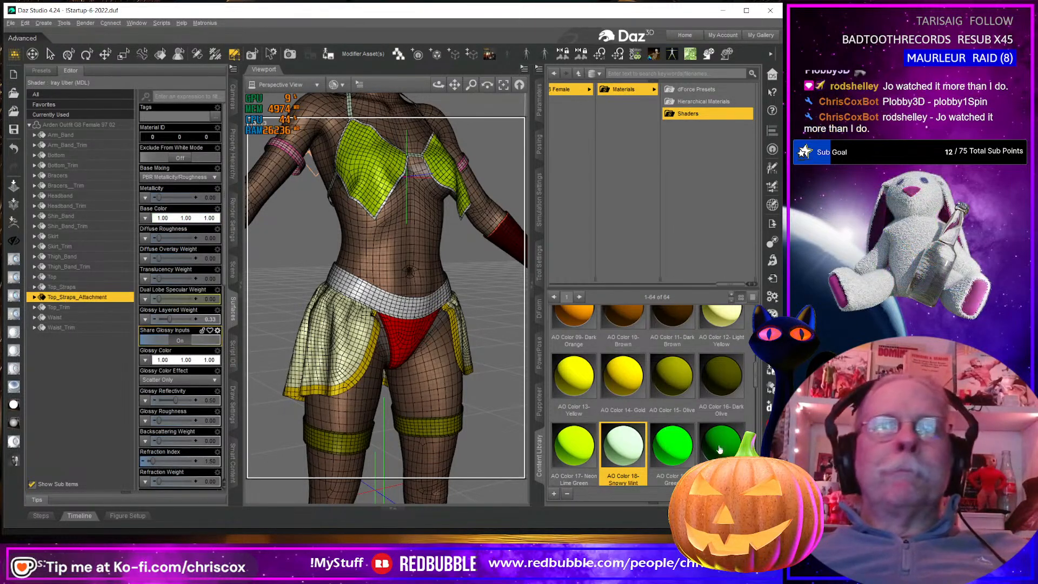
left_click(672, 446)
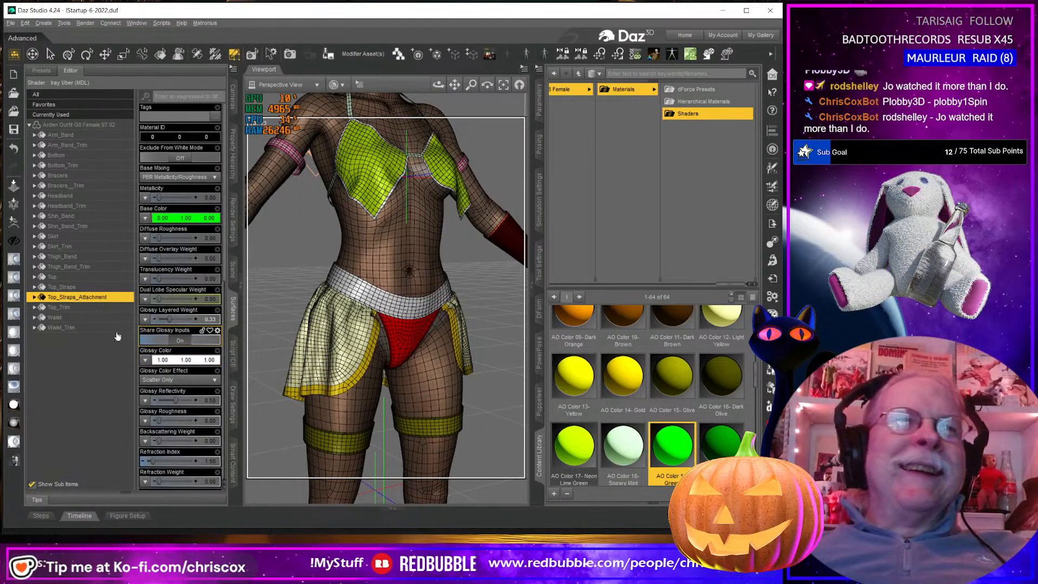
left_click(59, 307)
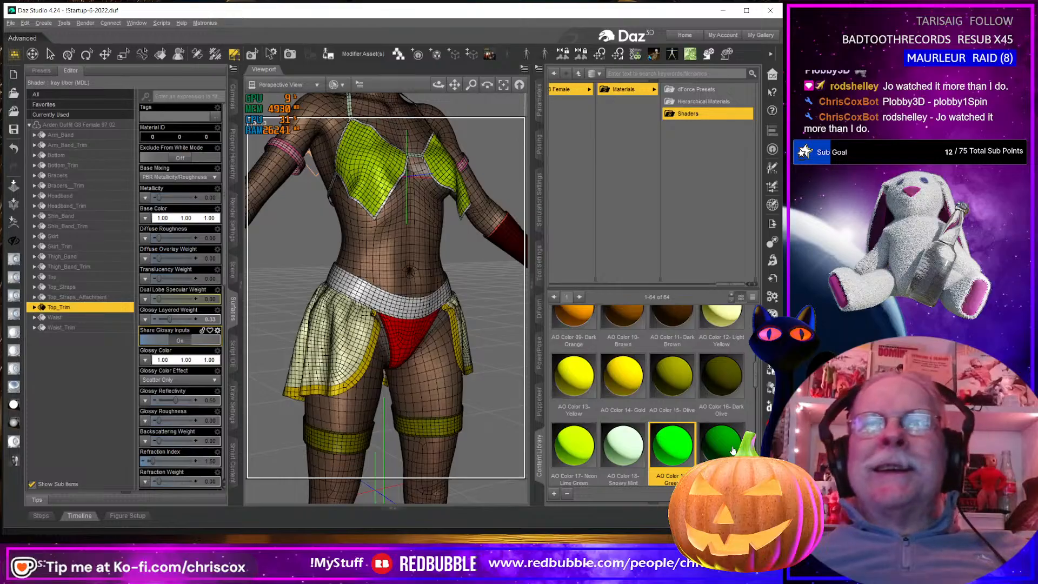
left_click(732, 450)
Apply AO Color 21 - DarkGreen to the Waist surface and AO Color 22 - PaleTurquoise to Waist_Trim
left_click(80, 319)
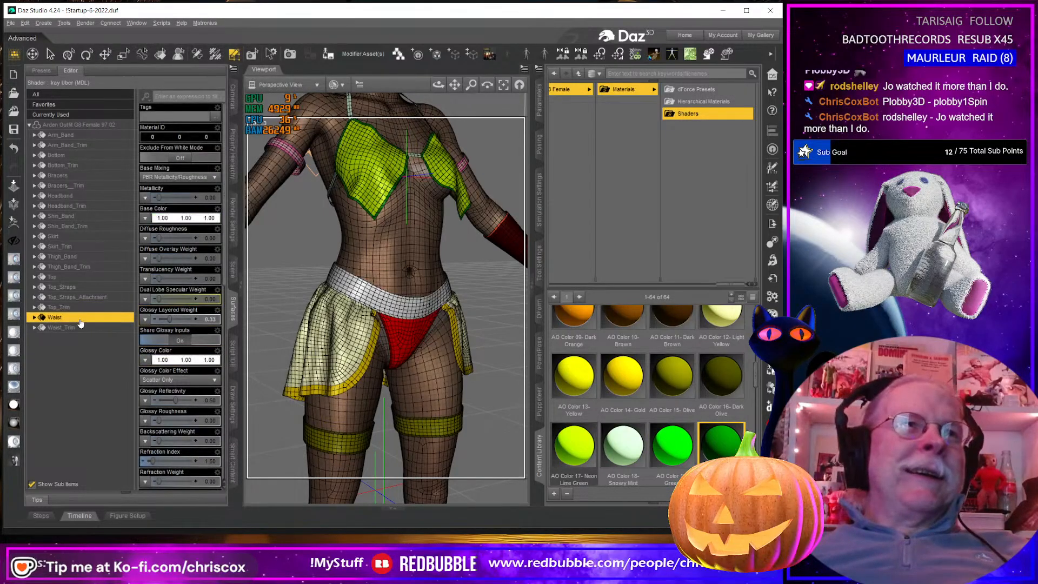
scroll(734, 452, "down", 5)
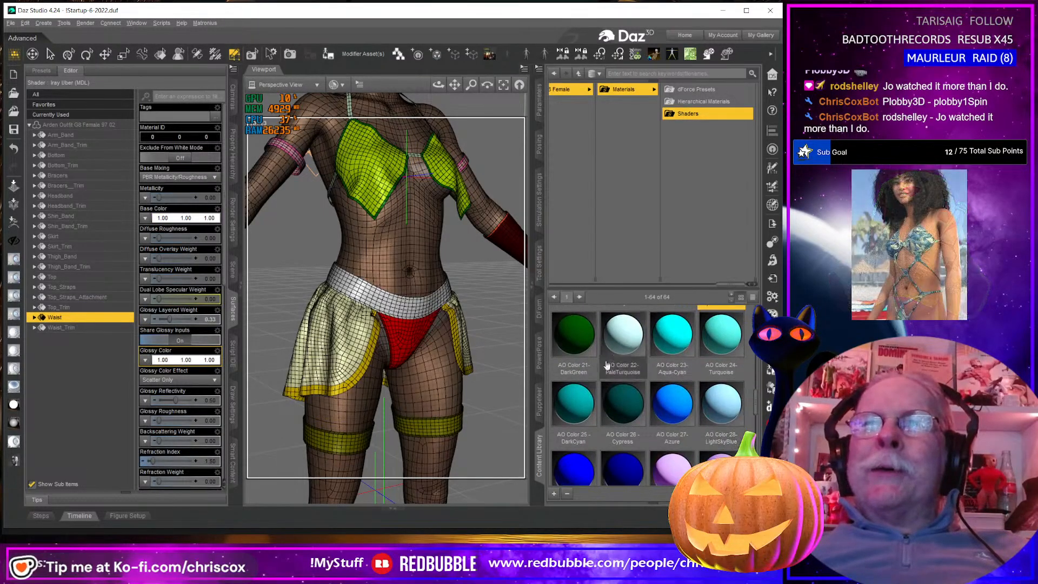
left_click(574, 343)
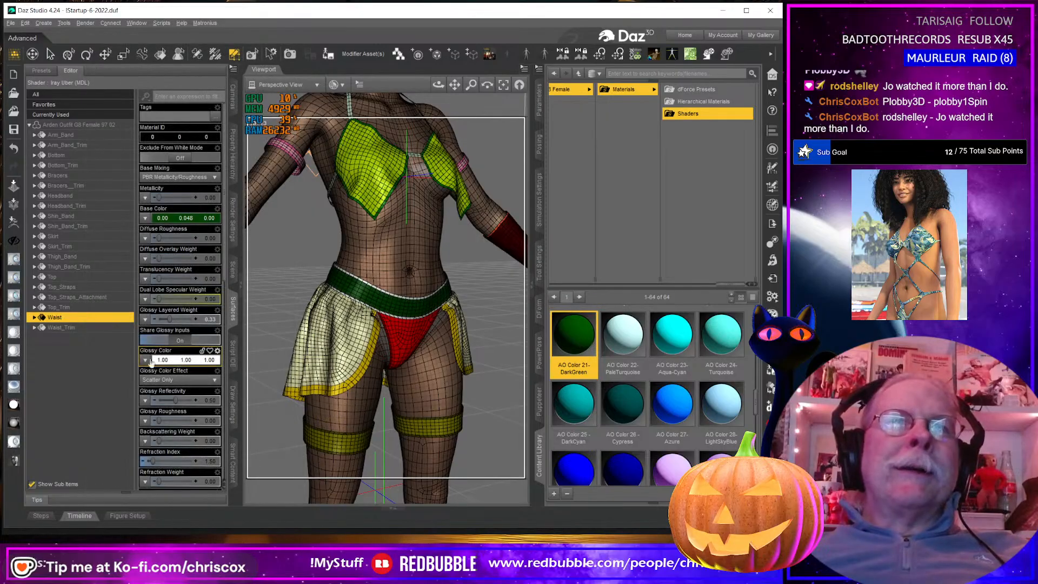
left_click(58, 327)
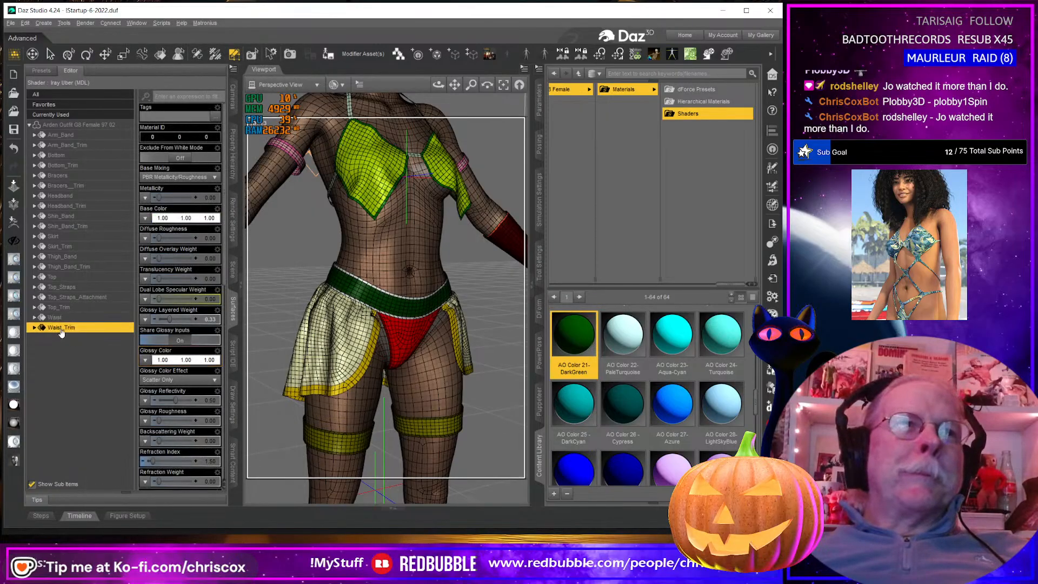
left_click(625, 340)
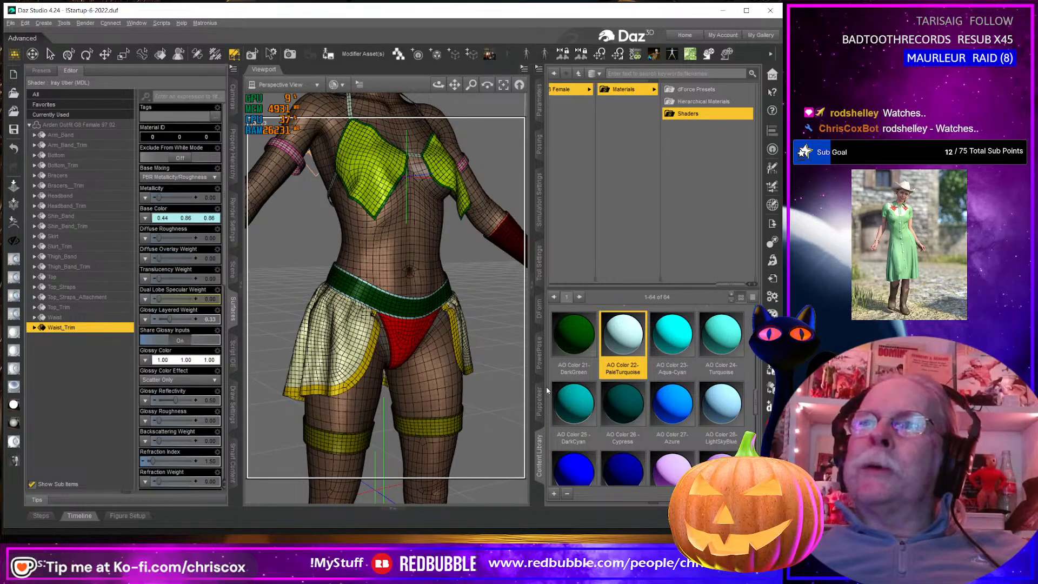
Look over the recolored outfit on the whole figure and close up around the waist and skirt
scroll(486, 389, "down", 5)
mouse_move(450, 387)
middle_mouse_down()
mouse_move(411, 387)
mouse_move(519, 396)
mouse_move(445, 382)
middle_mouse_up()
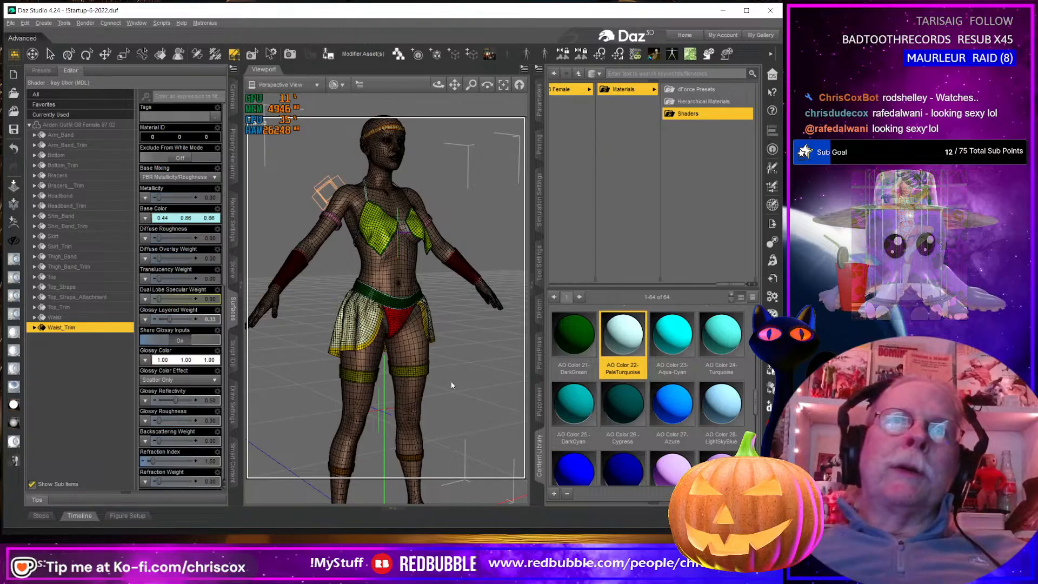
middle_click_drag(426, 378, 391, 381)
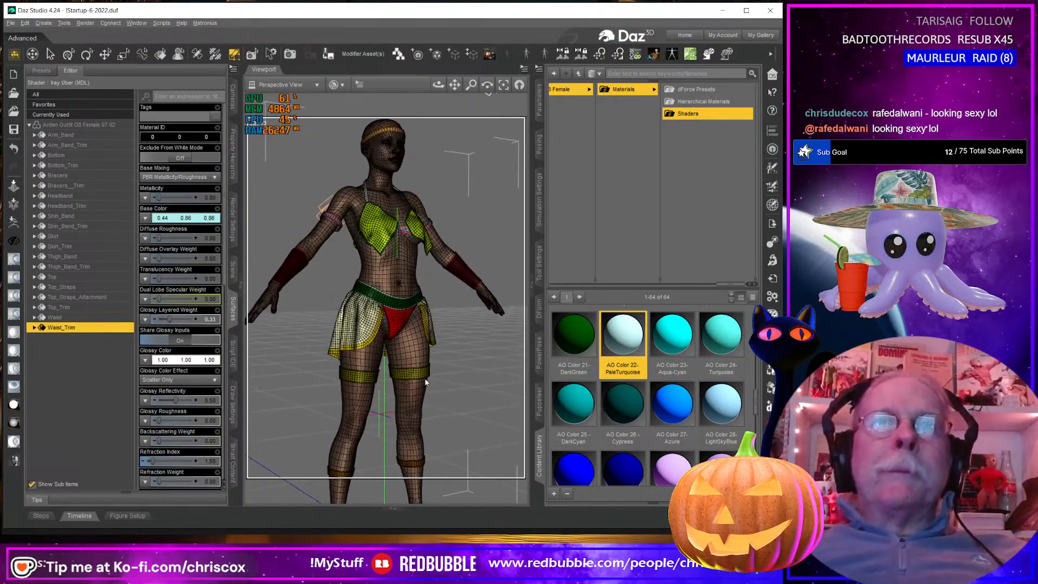
scroll(410, 365, "up", 10)
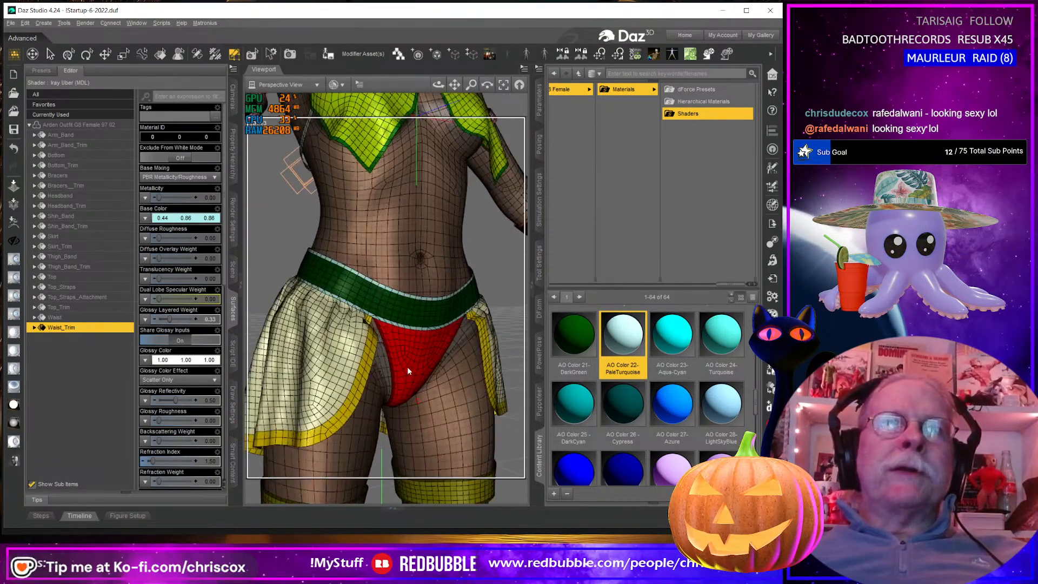
scroll(407, 370, "down", 12)
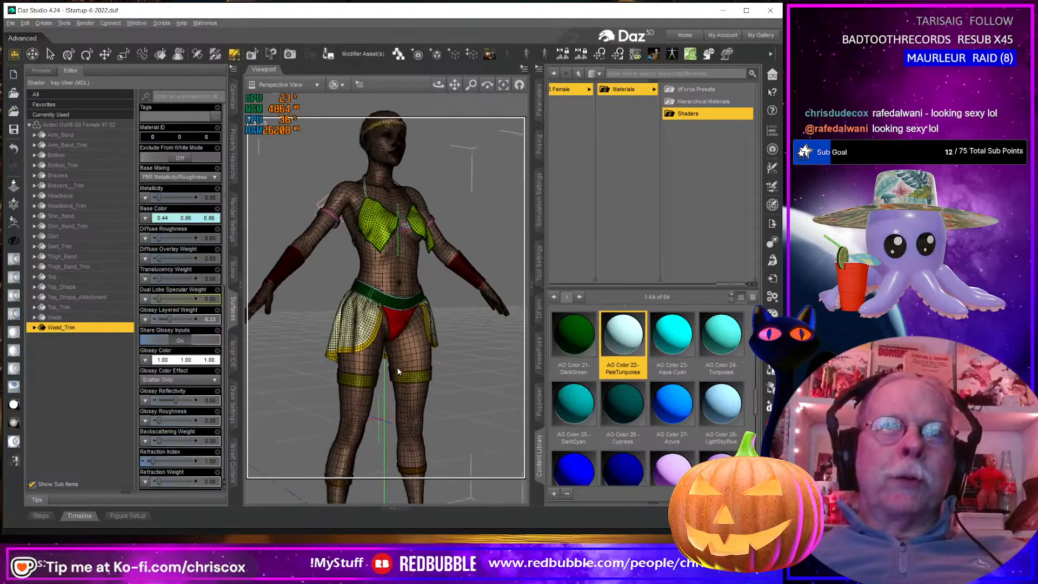
middle_click_drag(427, 373, 391, 371)
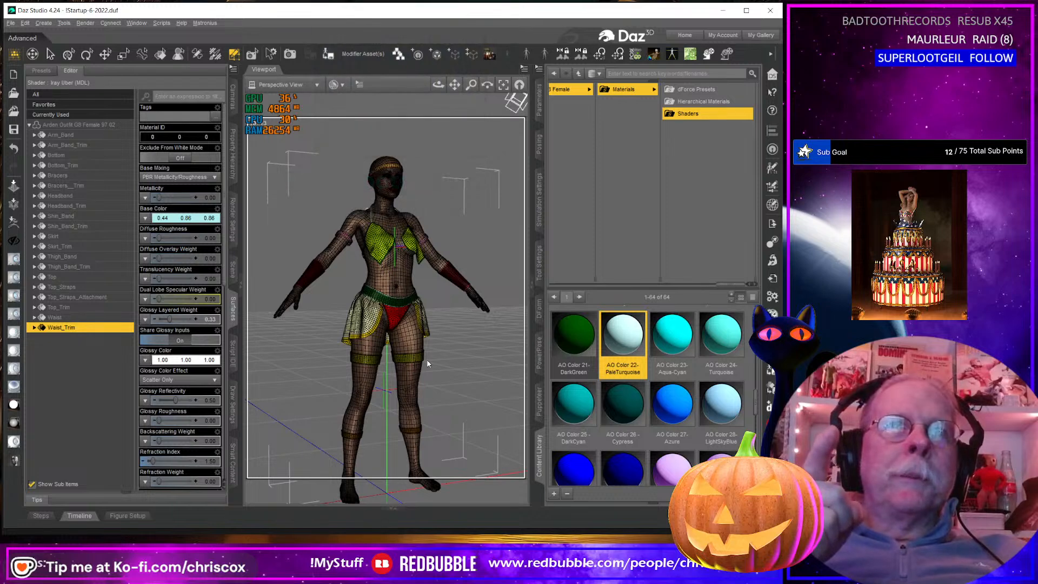
Export the Arden Outfit G8 Female 97 02 as OBJ, replacing Arden Outfit.obj in the Substance folder, with the current export options
mouse_move(396, 336)
middle_mouse_down()
mouse_move(519, 338)
mouse_move(397, 334)
mouse_move(406, 335)
middle_mouse_up()
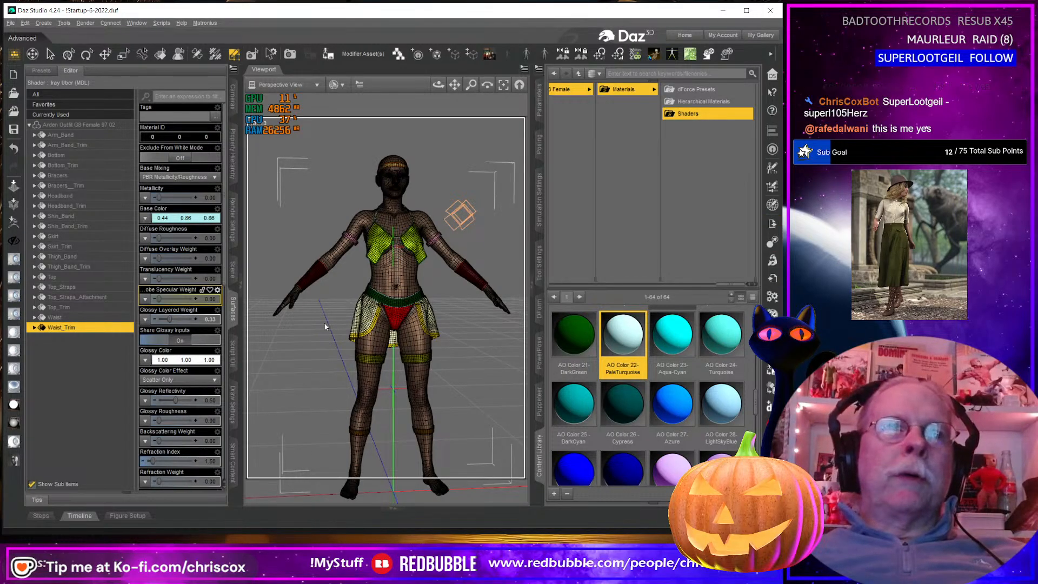
left_click(233, 269)
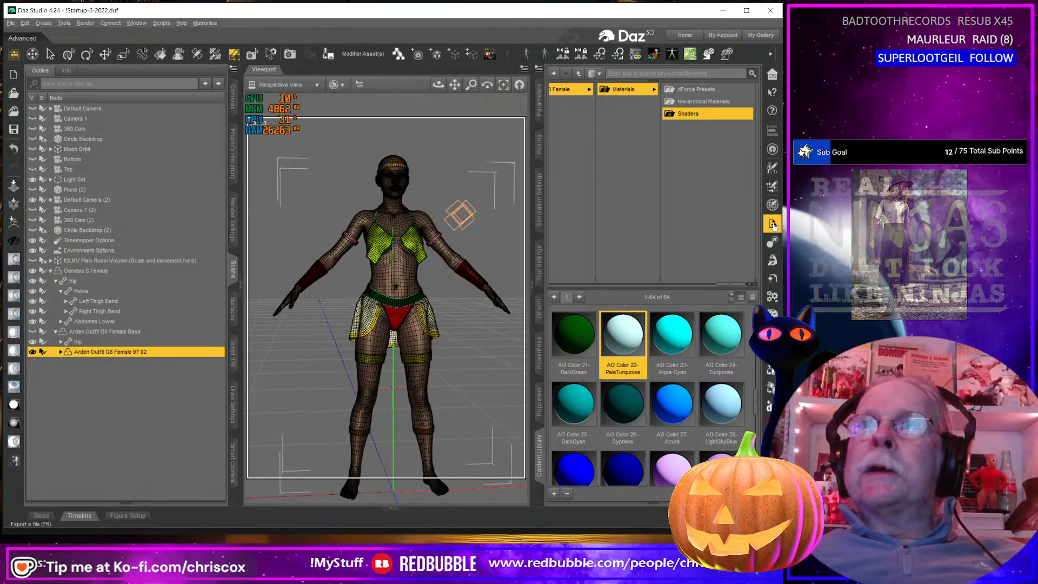
key("ctrl+e")
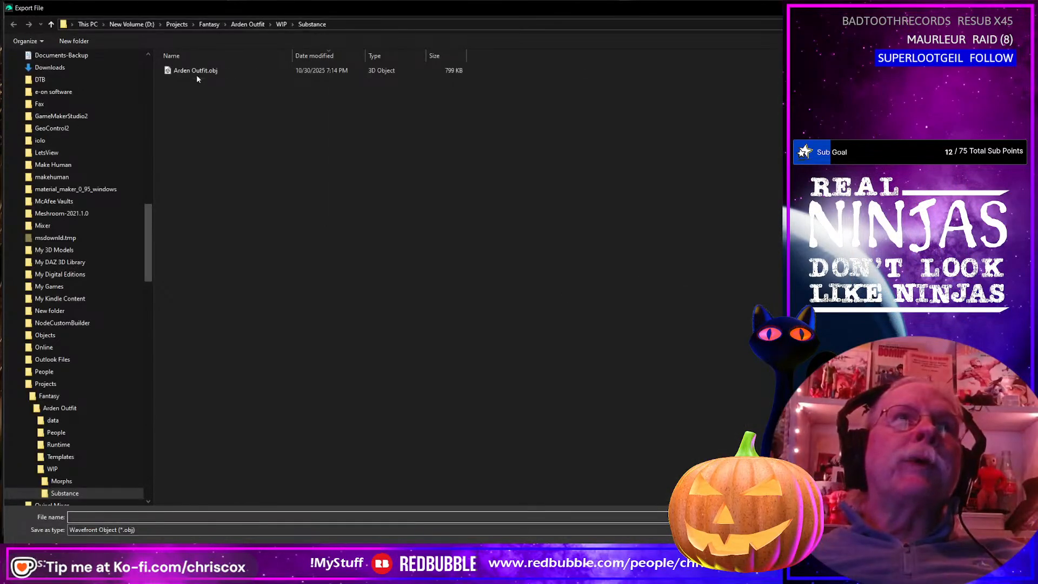
left_click(196, 72)
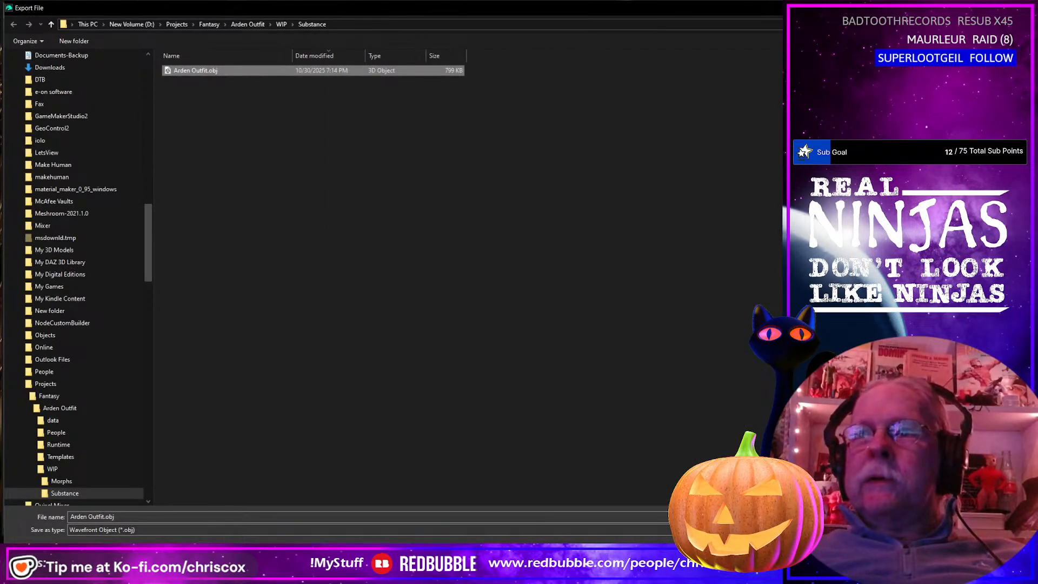
key("Return")
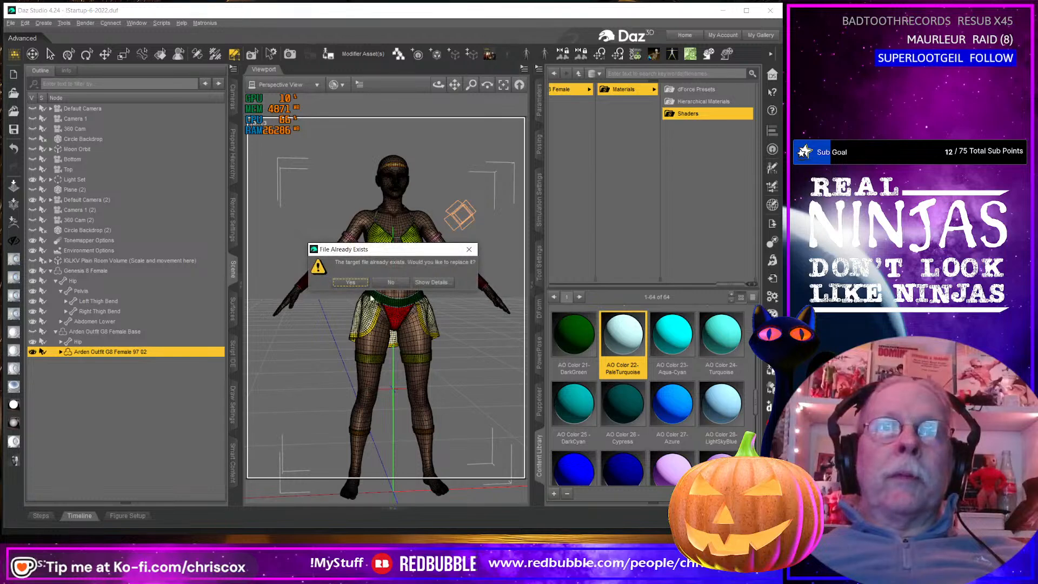
left_click(351, 283)
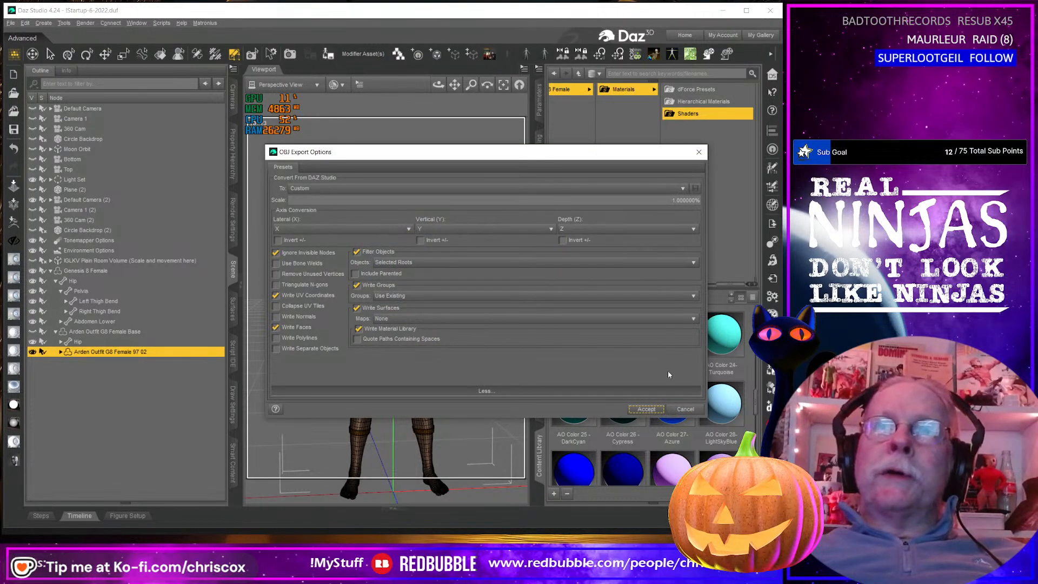
left_click(646, 409)
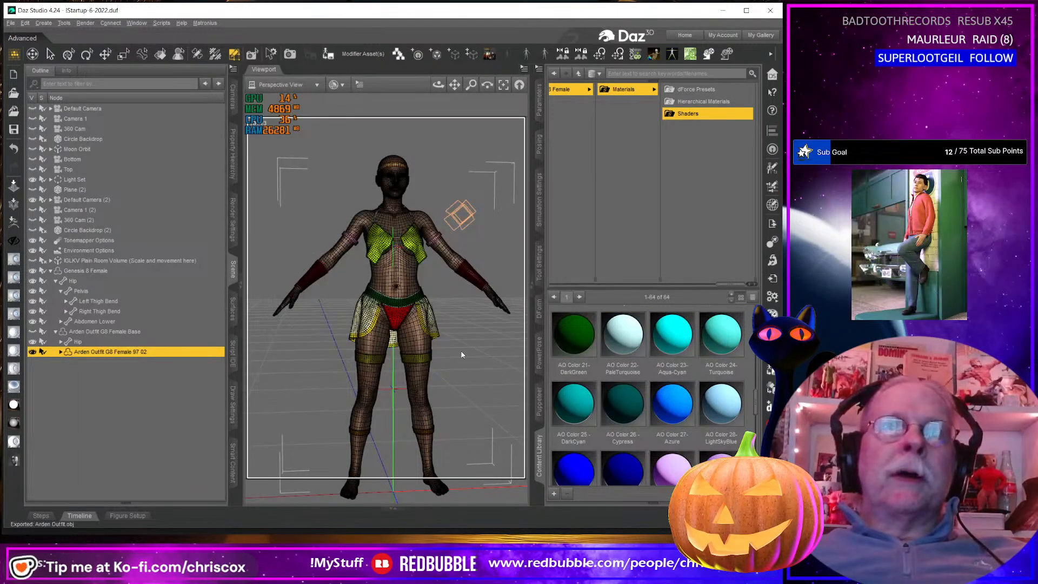
Convert the Arden Outfit G8 Female 97 02 to SubD and add a smoothing modifier to it
middle_click_drag(385, 318, 393, 318)
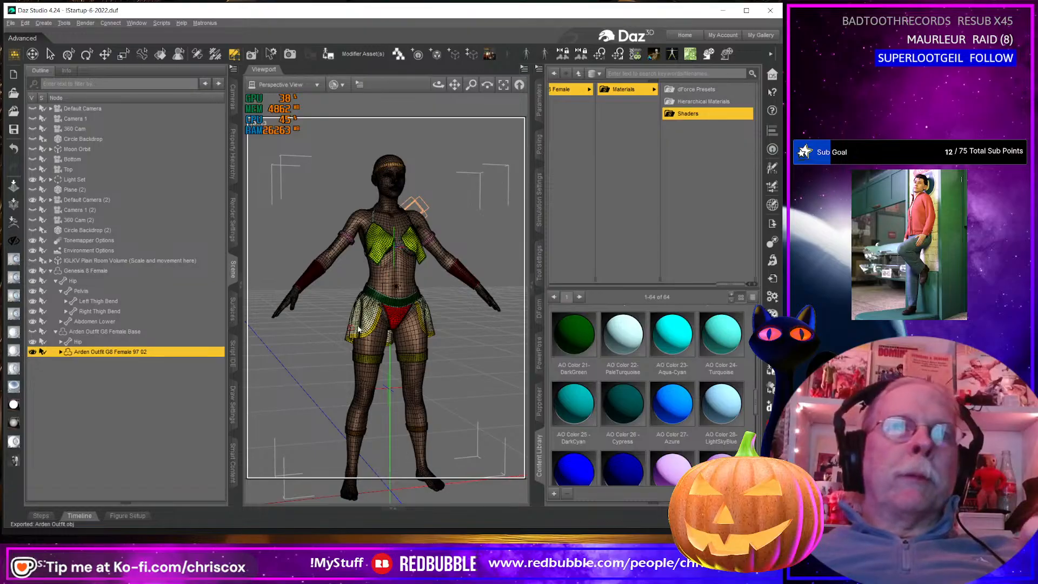
scroll(354, 331, "up", 10)
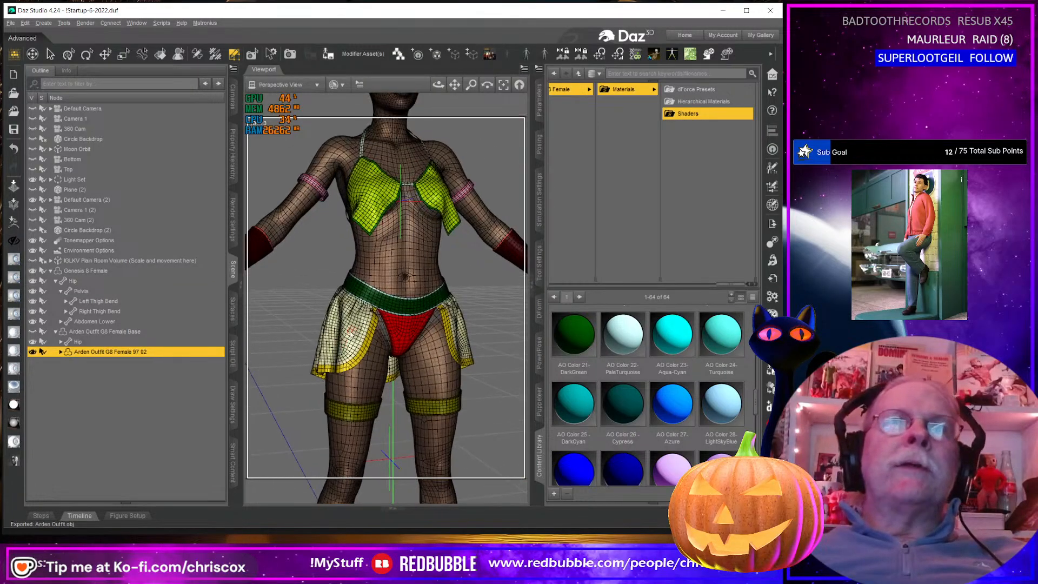
left_click(234, 70)
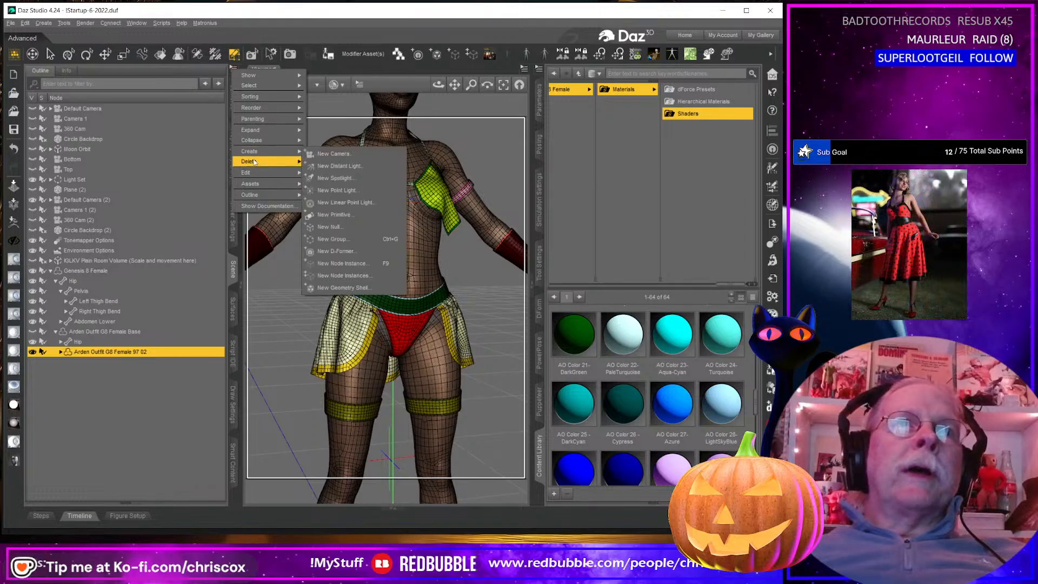
mouse_move(257, 173)
mouse_move(341, 175)
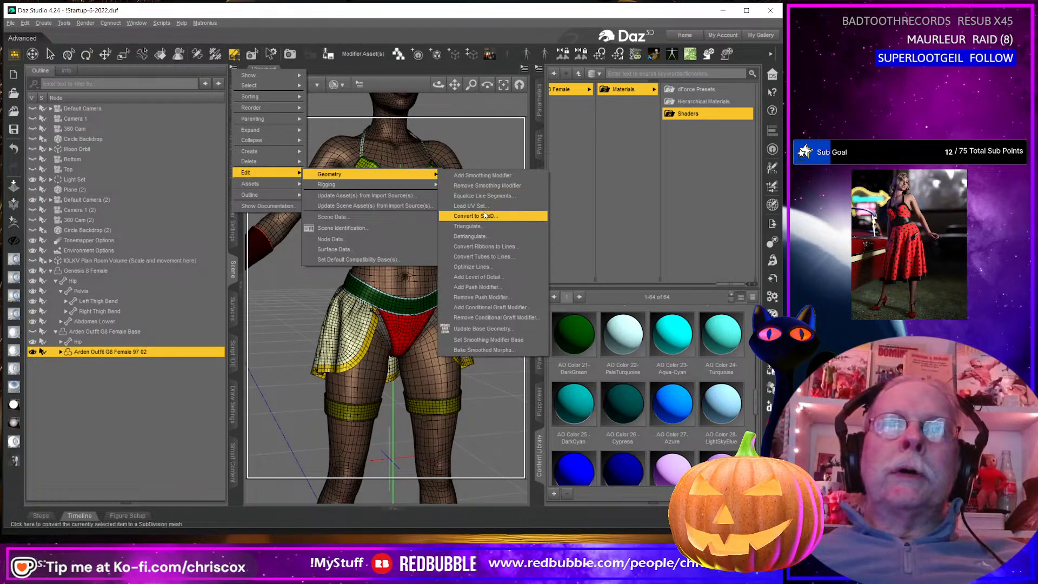
left_click(485, 215)
left_click(234, 70)
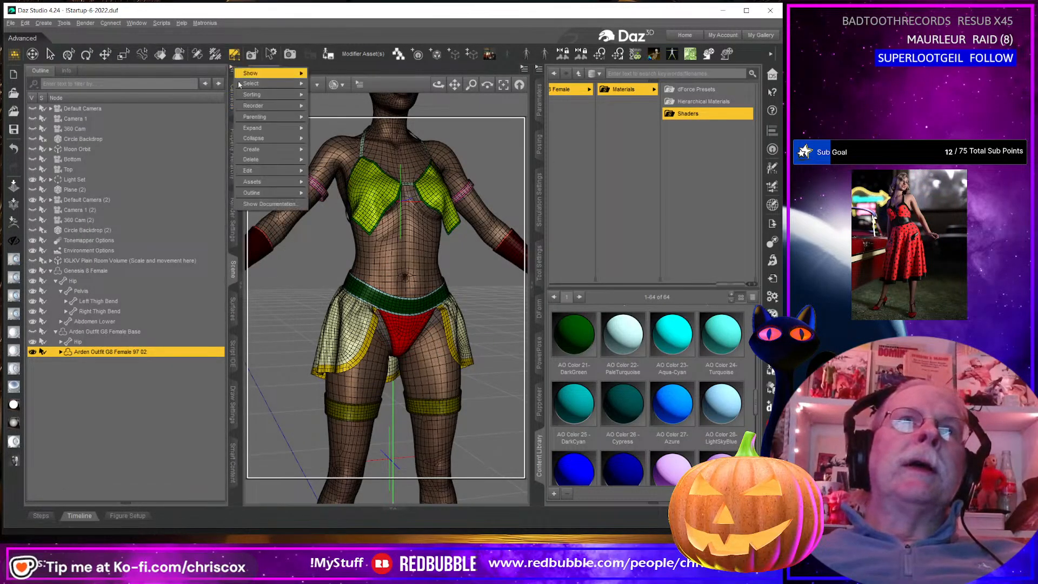
mouse_move(257, 171)
mouse_move(337, 172)
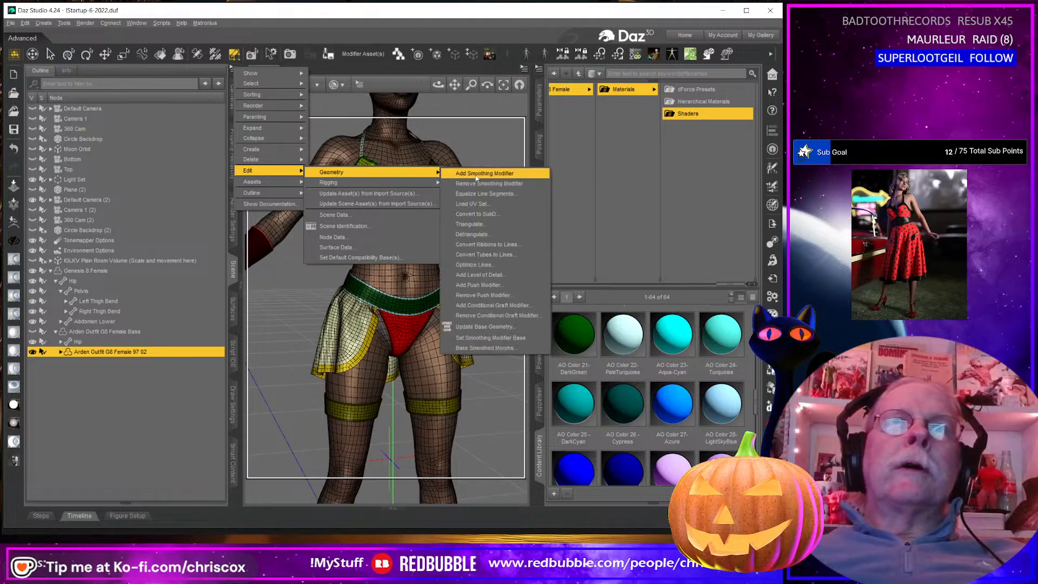
left_click(472, 174)
mouse_move(447, 301)
middle_mouse_down()
mouse_move(427, 309)
mouse_move(458, 313)
middle_mouse_up()
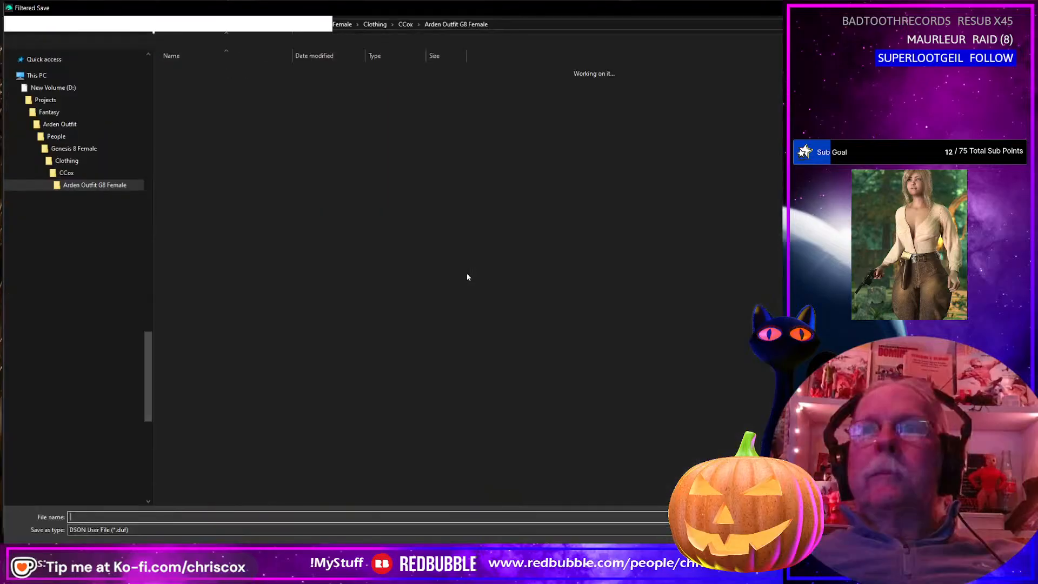
left_click(232, 81)
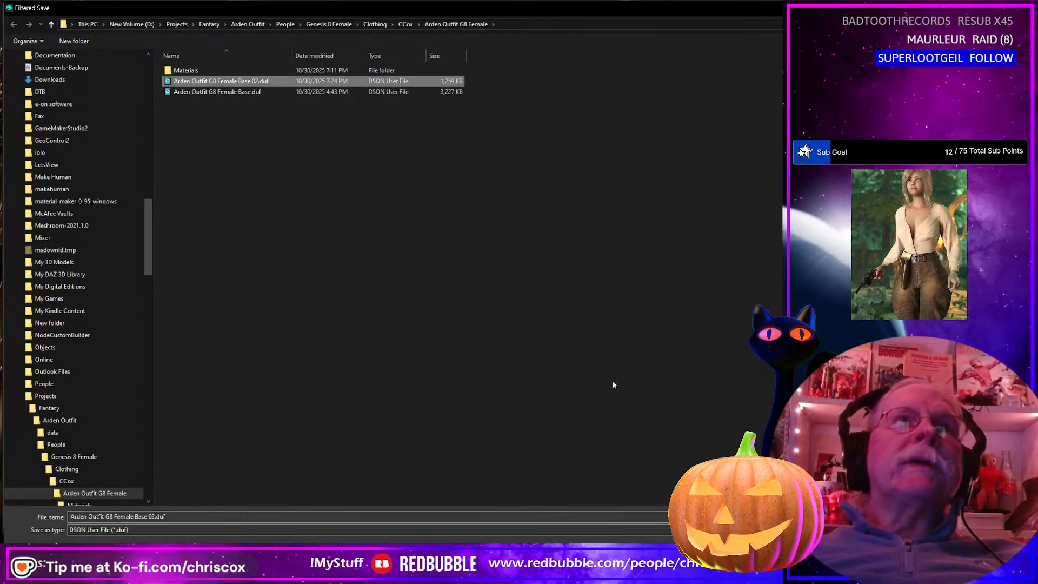
left_click(698, 553)
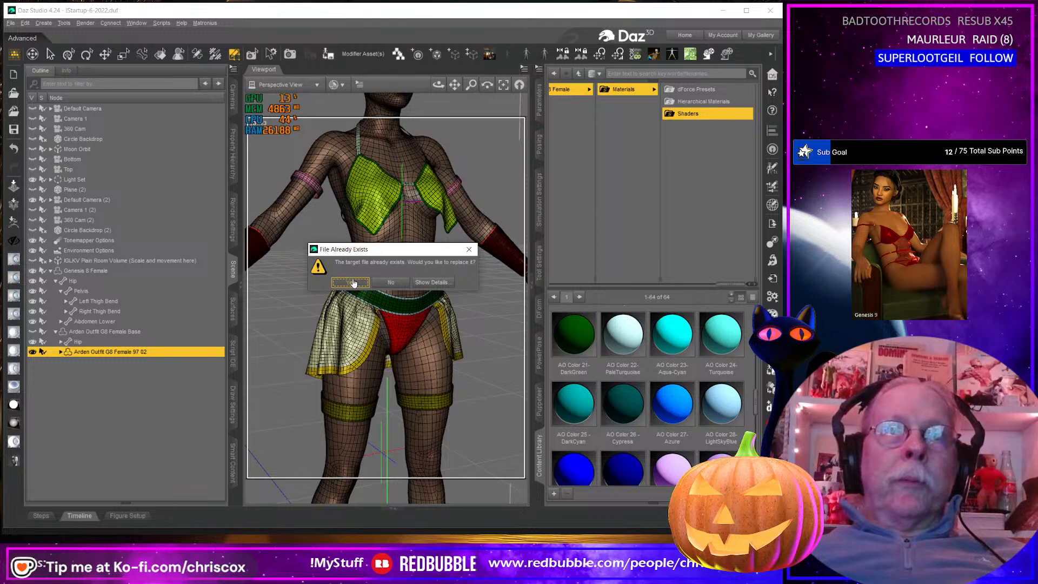
left_click(350, 282)
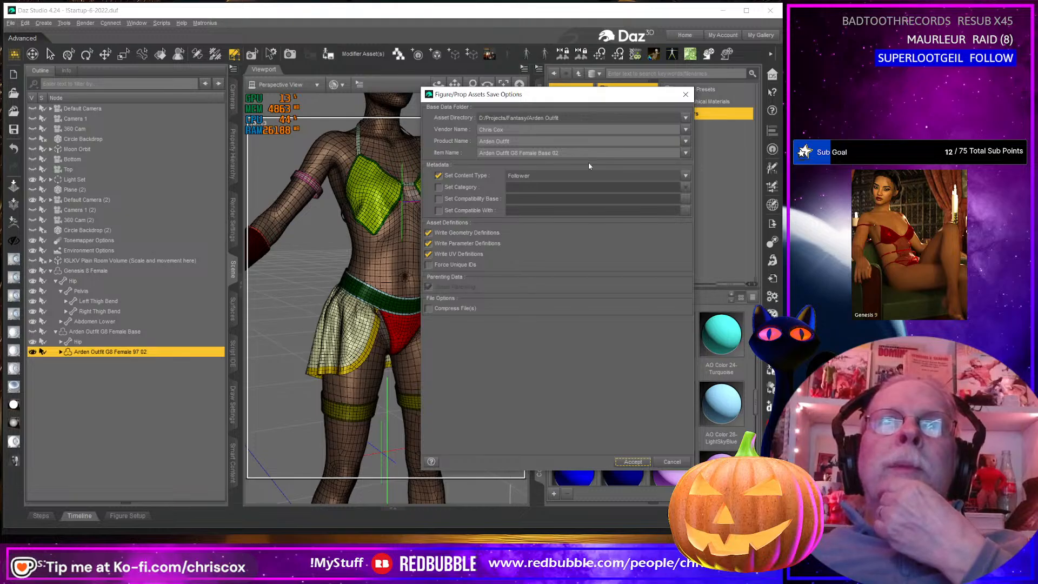
left_click(672, 462)
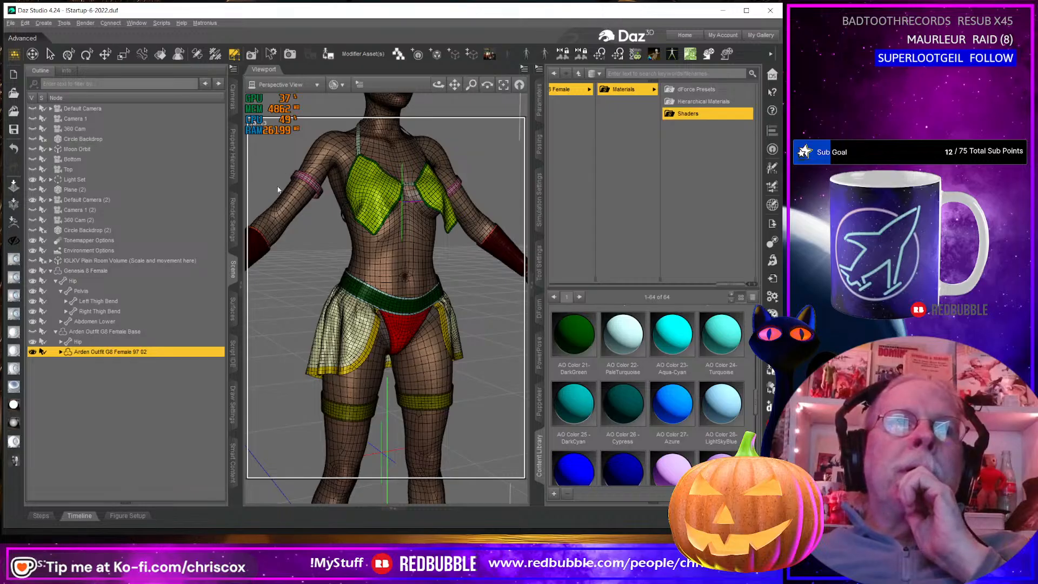
Try to fit the Arden Outfit G8 Female 97 02 to Genesis 8 Female, without converting it through Auto-Fit
left_click(539, 100)
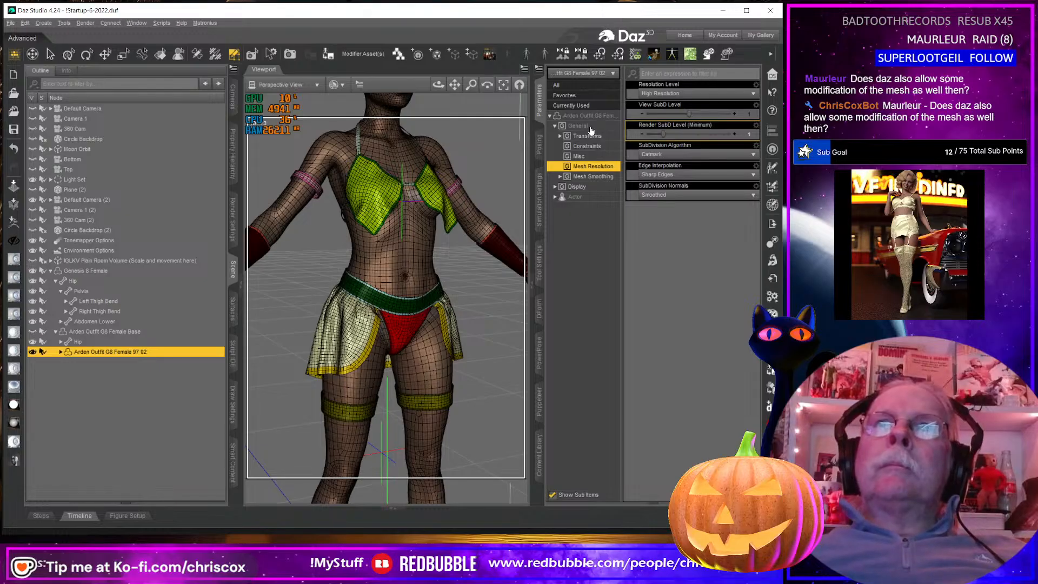
left_click(597, 157)
left_click(688, 94)
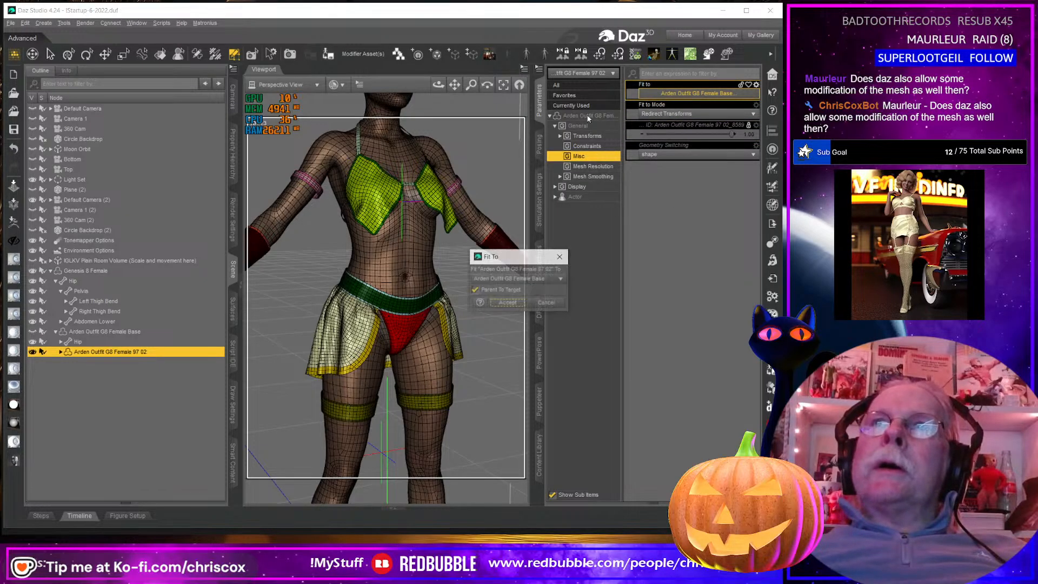
left_click(522, 279)
left_click(508, 299)
left_click(507, 304)
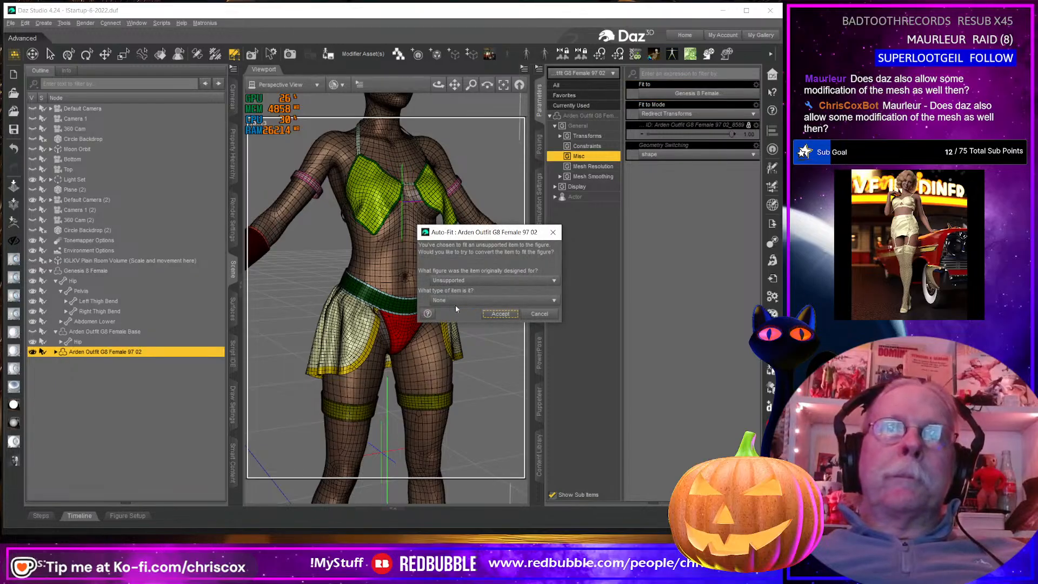
left_click(539, 314)
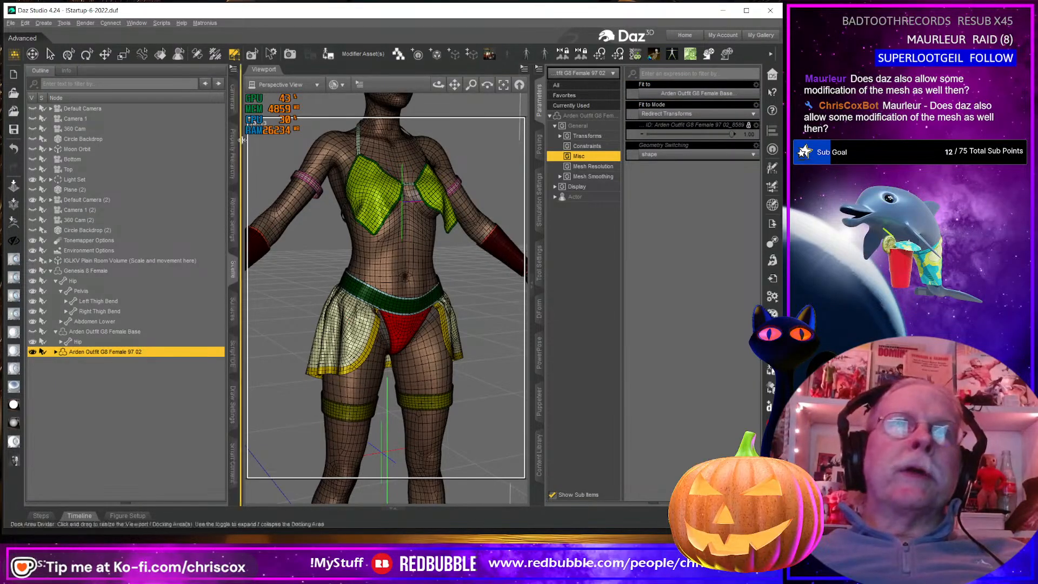
Set the outfit's Preferred Base to /Genesis 8/Female in its scene identification
left_click(233, 70)
mouse_move(250, 121)
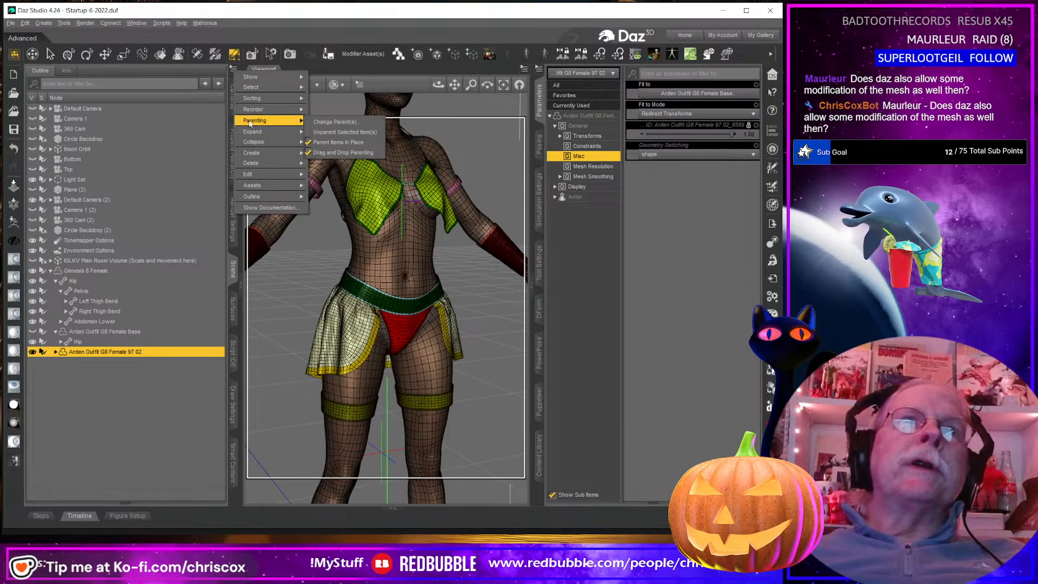
mouse_move(254, 174)
mouse_move(331, 176)
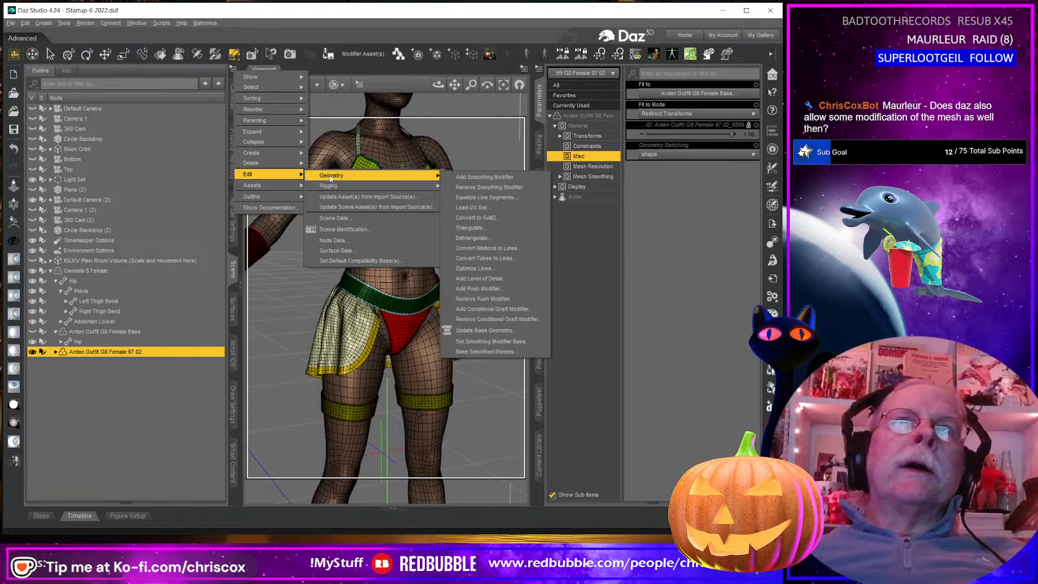
left_click(341, 229)
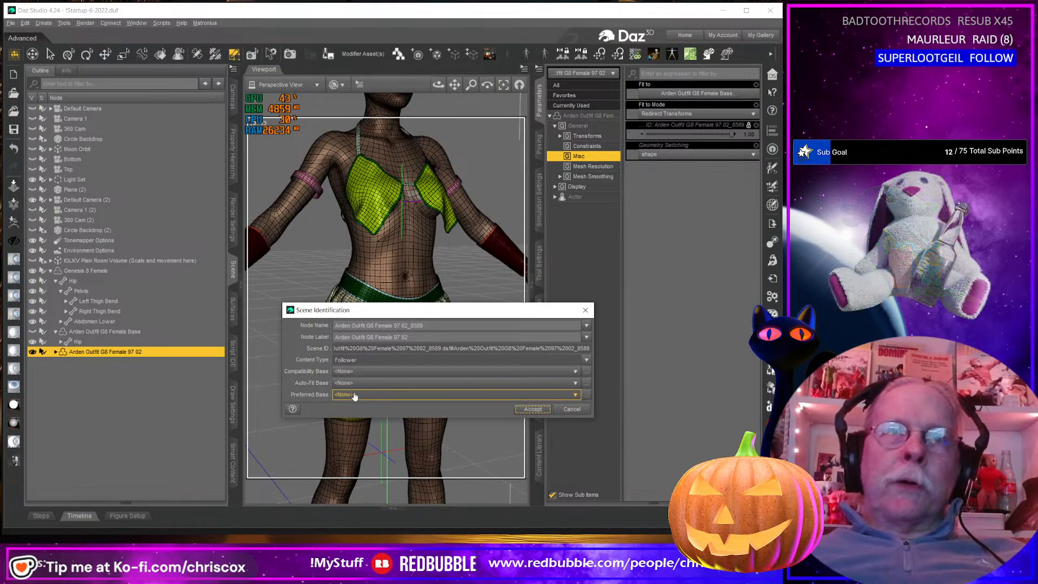
left_click(575, 396)
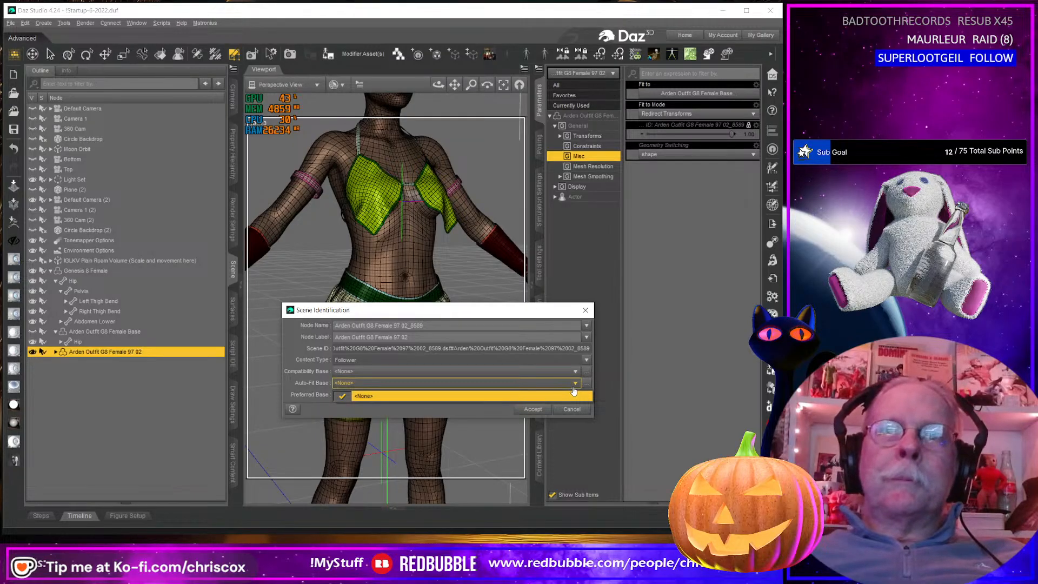
left_click(424, 411)
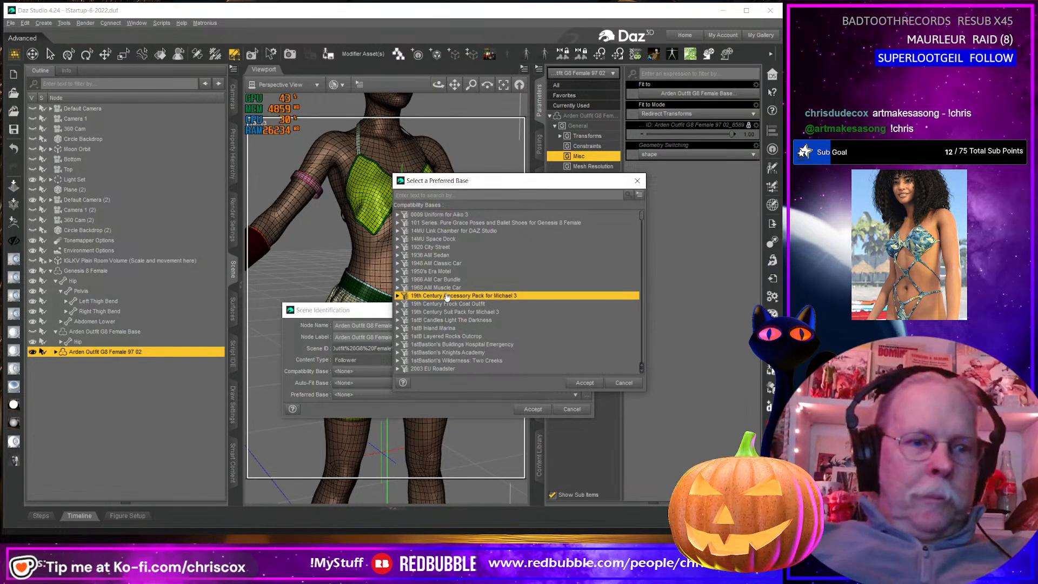
type("gen")
key("Down")
key("Down")
key("Down")
key("Down")
key("Down")
key("Down")
key("Down")
key("Down")
key("Down")
key("Down")
key("Down")
key("Down")
key("Down")
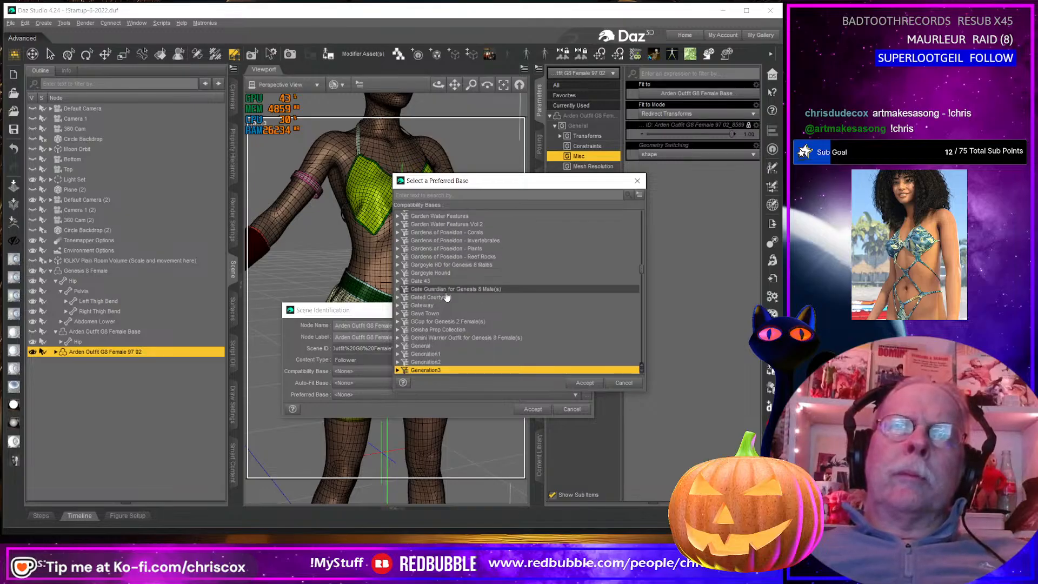
key("Down")
key("Down")
key("Down")
key("Down")
key("Down")
key("Down")
key("Down")
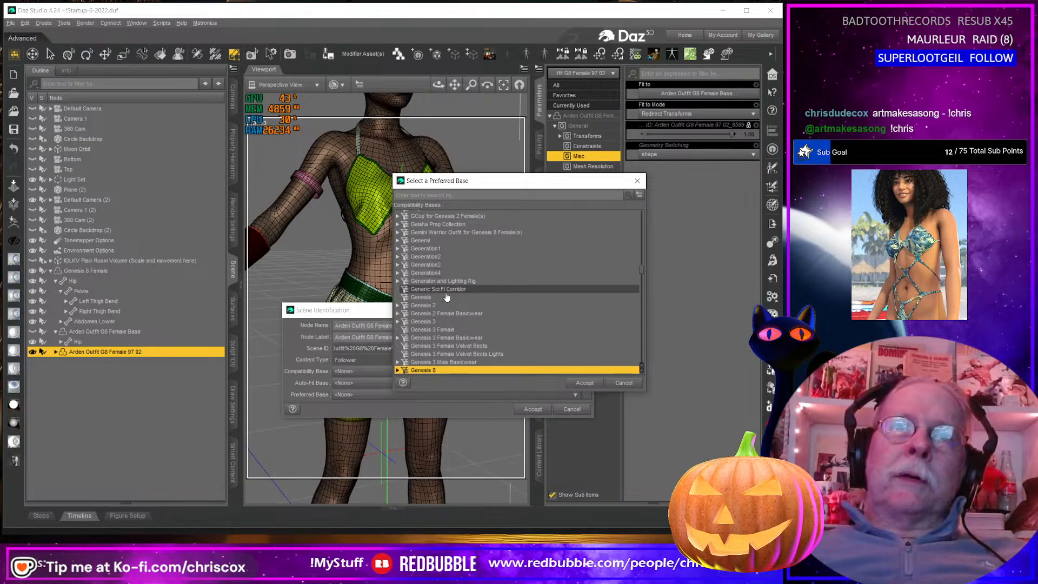
key("Up")
key("Up")
key("Up")
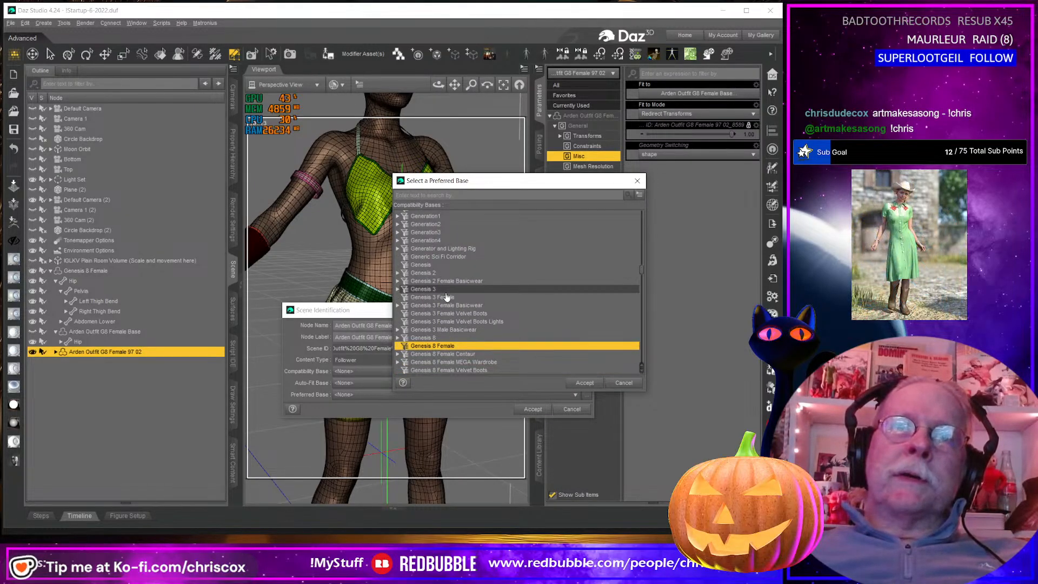
key("Up")
key("Right")
key("Down")
key("Return")
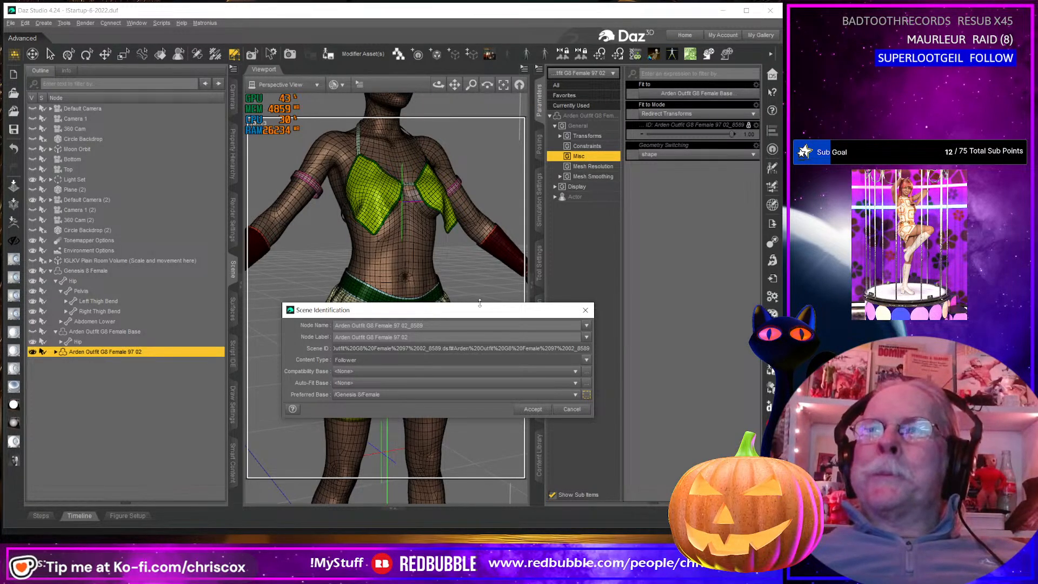
left_click_drag(468, 311, 460, 291)
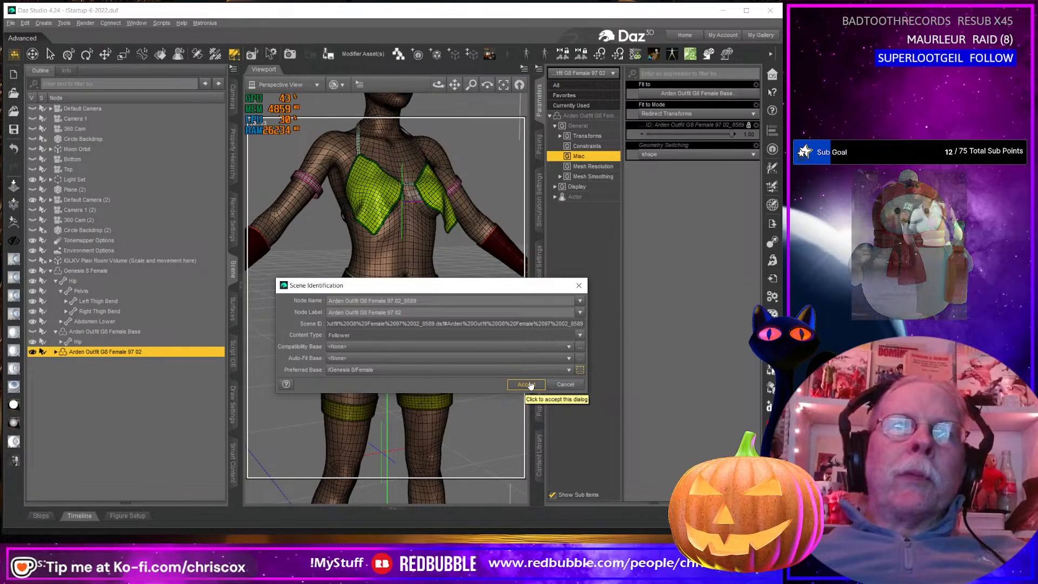
left_click(525, 385)
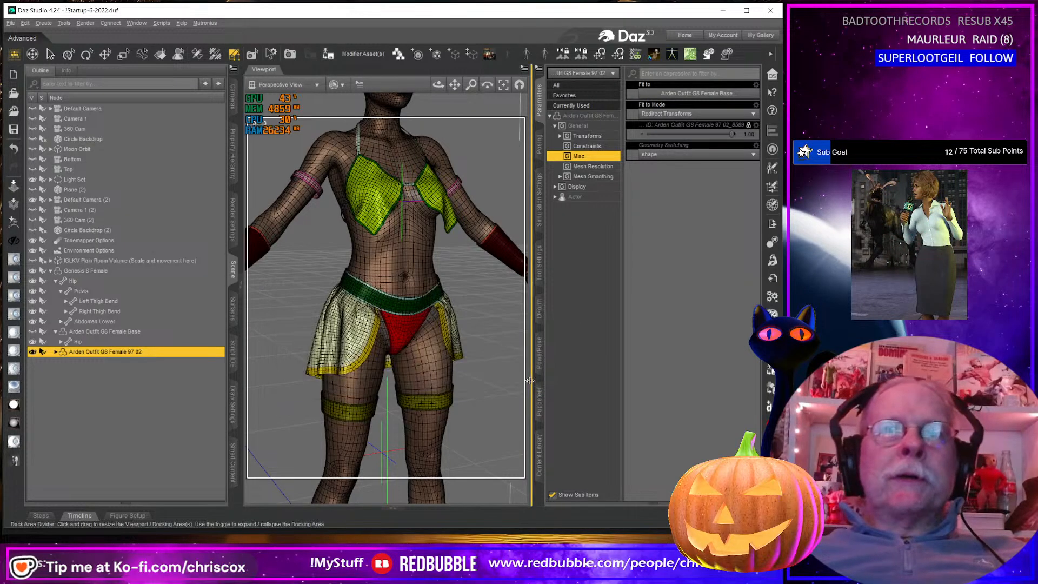
Fit the Arden Outfit G8 Female 97 02 to Genesis 8 Female
left_click(676, 93)
left_click(498, 279)
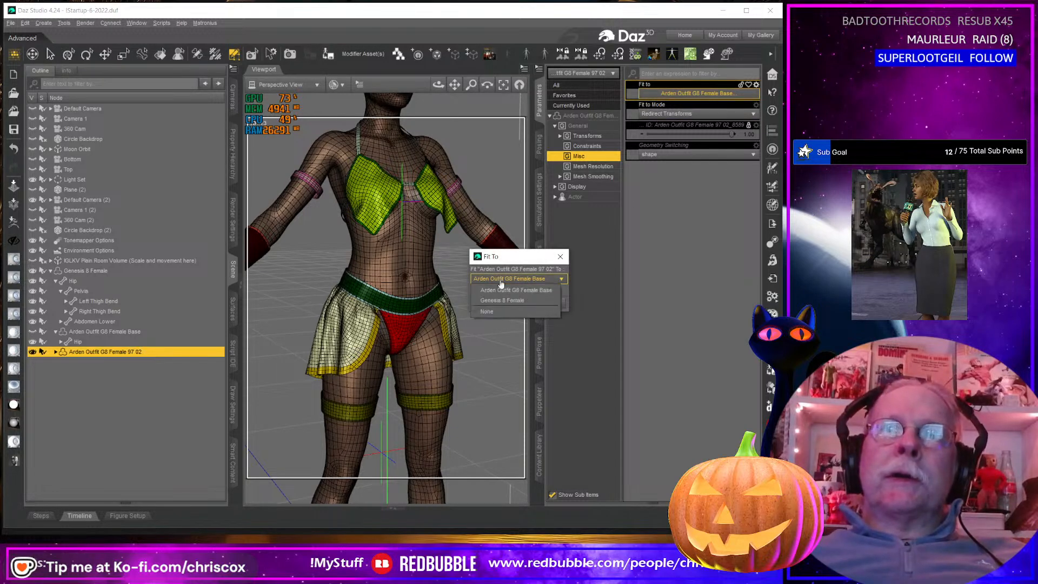
left_click(502, 300)
left_click(506, 306)
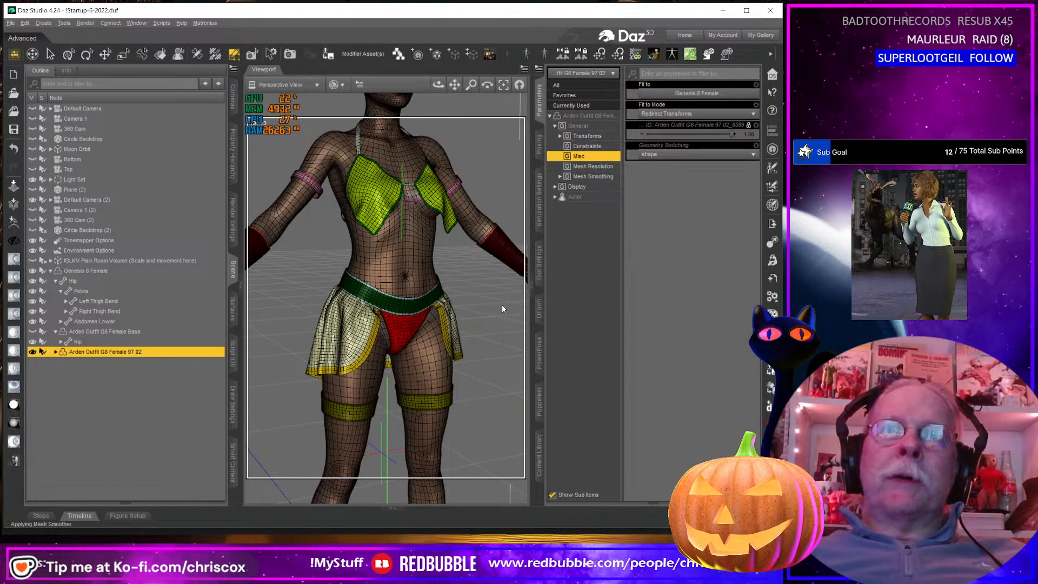
Save the fitted outfit as a figure/prop asset over Arden Outfit G8 Female Base 02.duf, with Arden Outfit as the product name
mouse_move(503, 308)
middle_mouse_down()
mouse_move(562, 296)
mouse_move(500, 309)
middle_mouse_up()
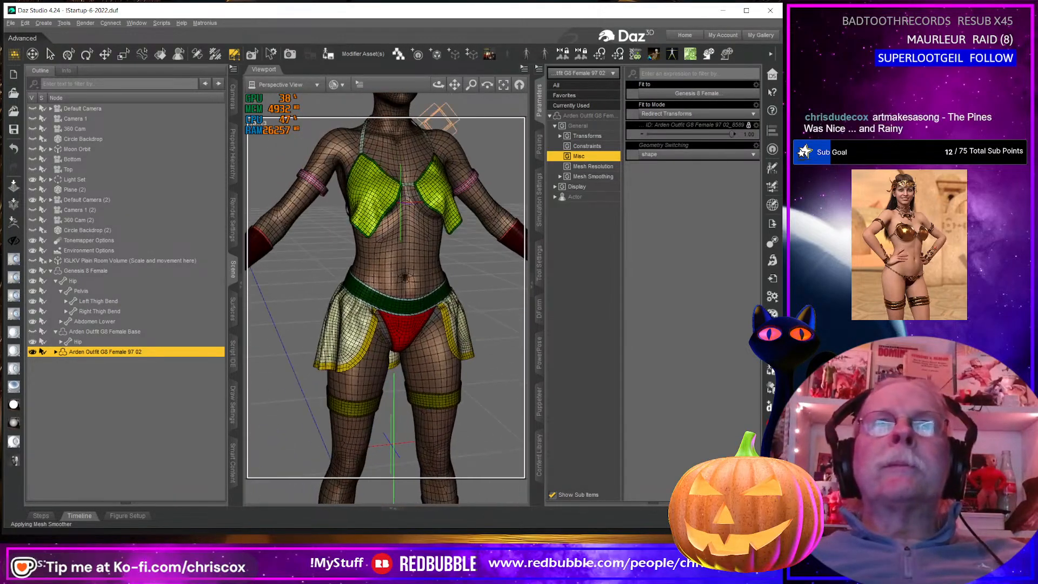
middle_click_drag(371, 254, 386, 266)
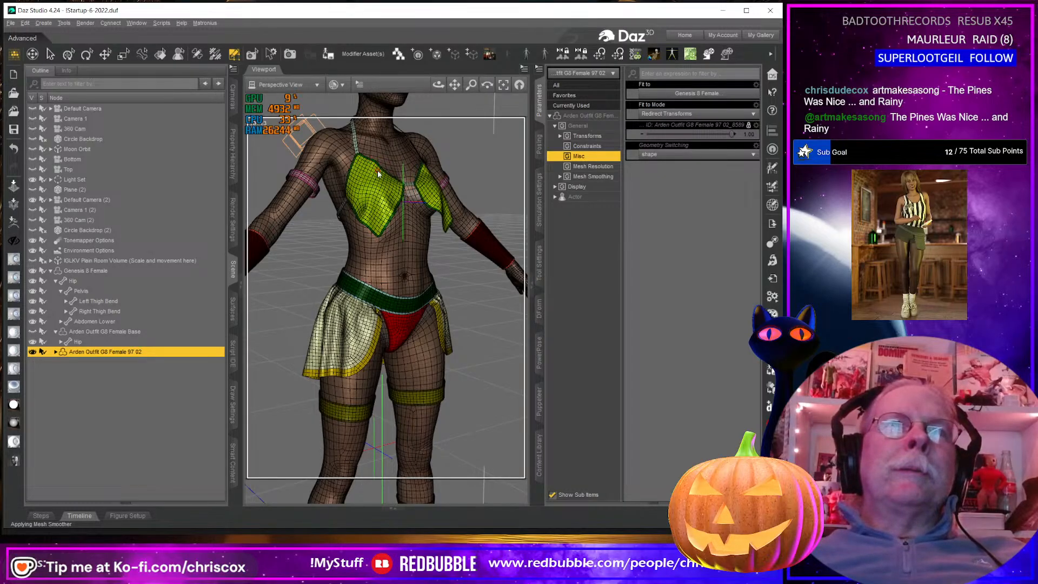
left_click(328, 54)
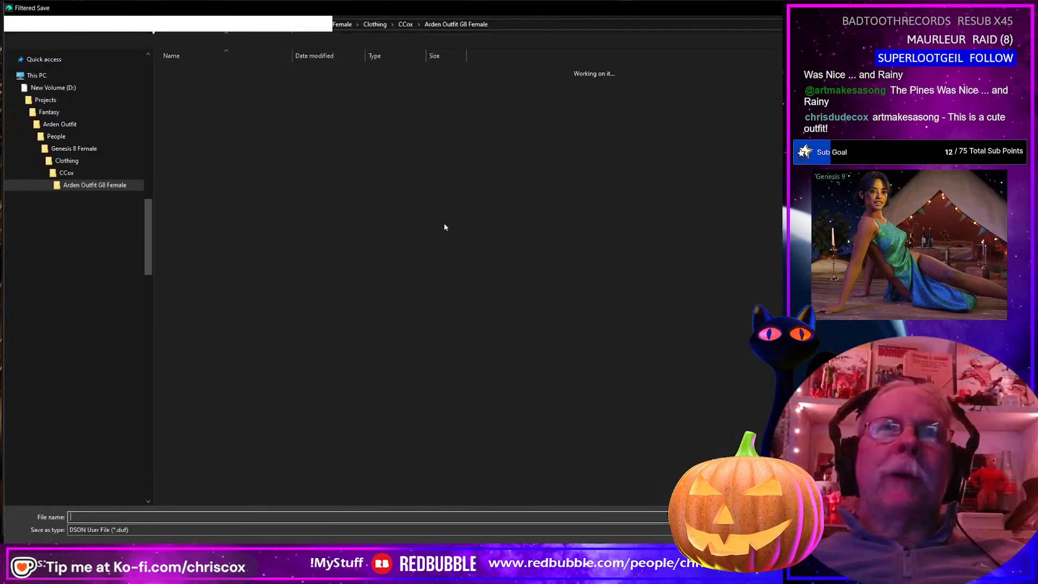
left_click(238, 80)
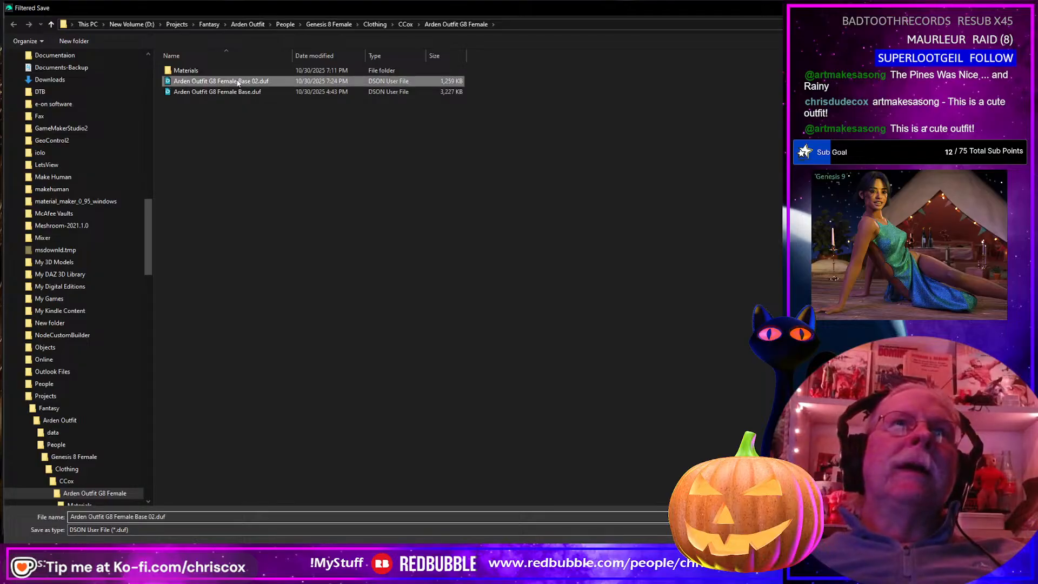
key("Return")
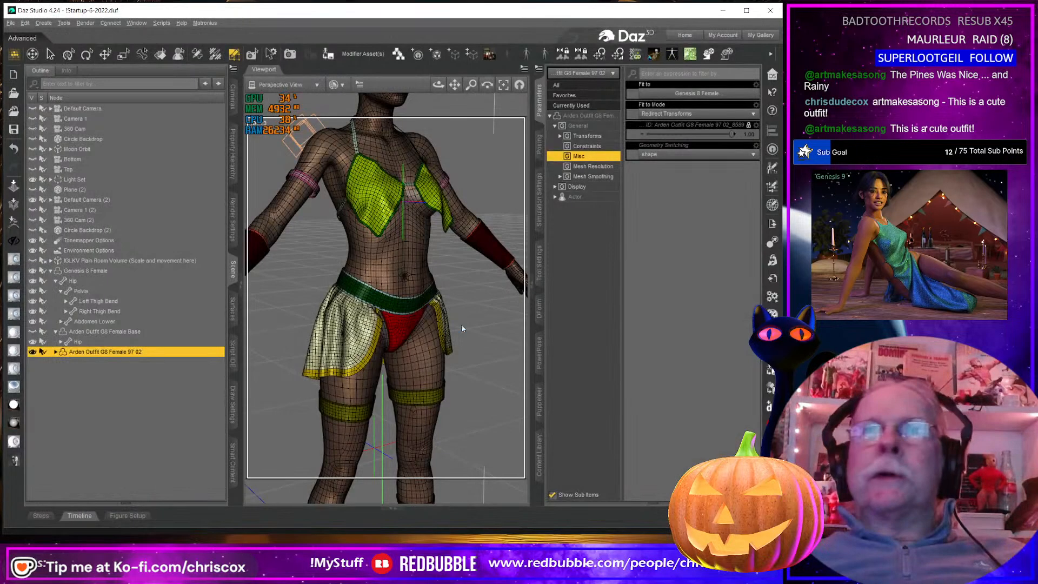
left_click(350, 282)
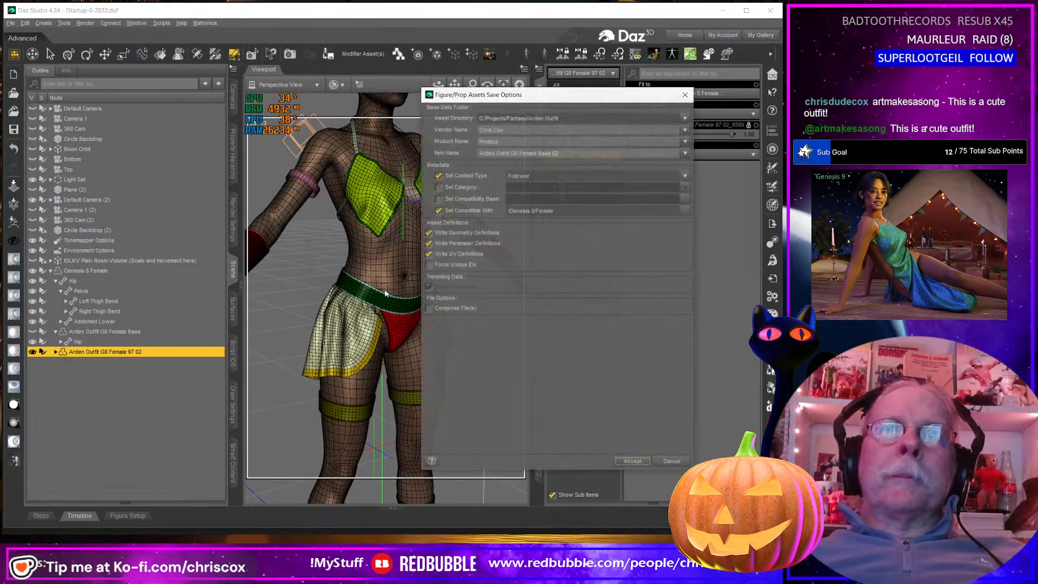
left_click(688, 141)
left_click(704, 158)
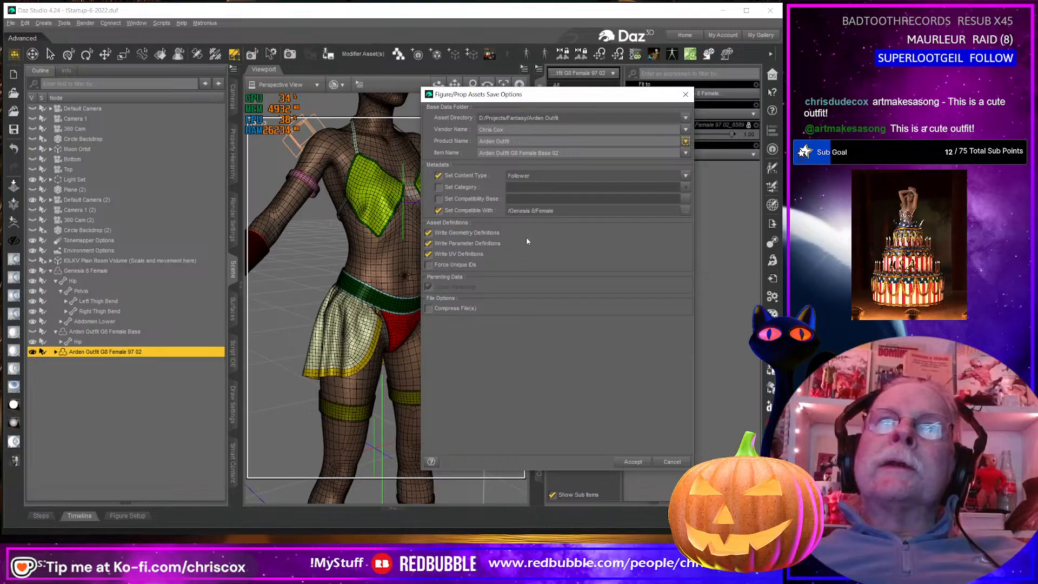
left_click(633, 462)
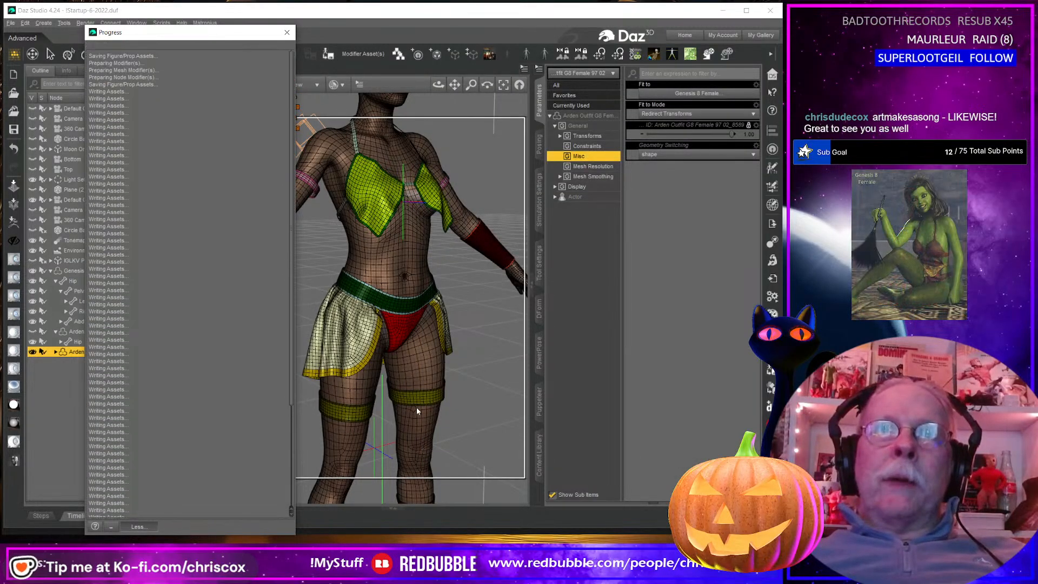
scroll(414, 407, "down", 2)
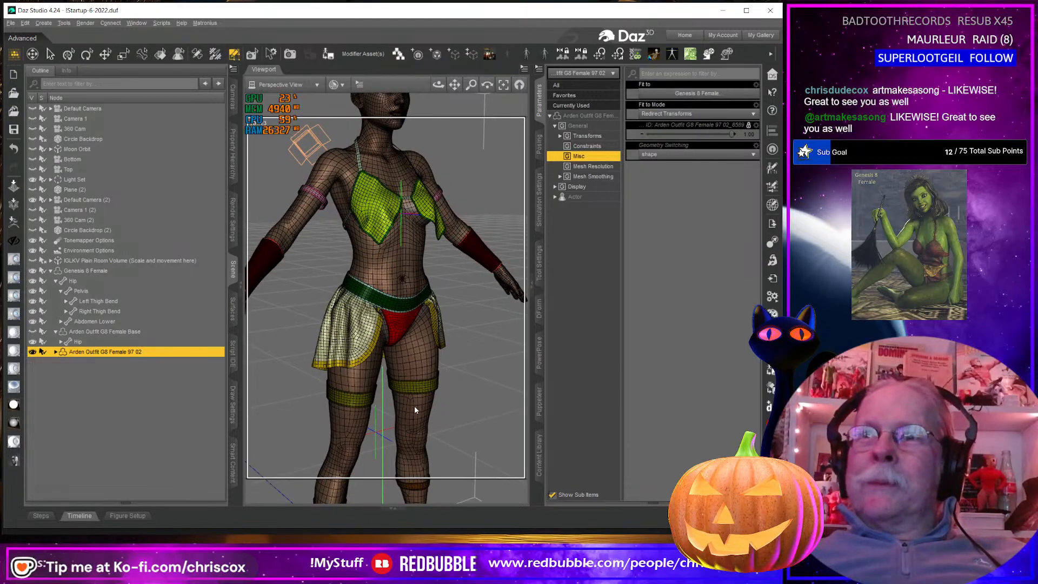
middle_click_drag(419, 408, 413, 338)
scroll(416, 416, "down", 2)
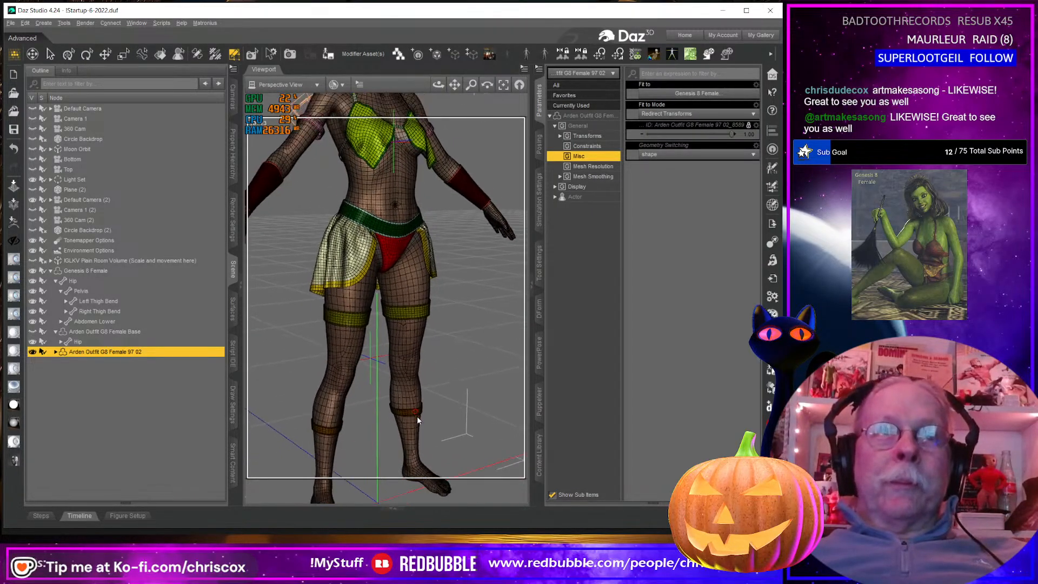
middle_click_drag(417, 417, 373, 394)
middle_click_drag(445, 243, 433, 310)
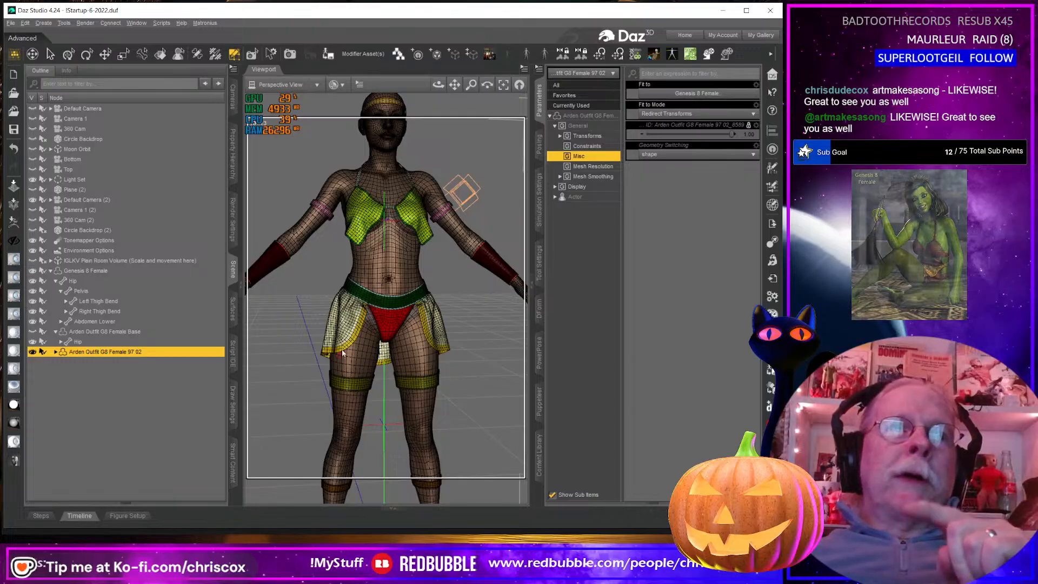
Put away Daz Studio and the garment design program, switch to Blender and delete the old Arden Outfit object
left_click(723, 10)
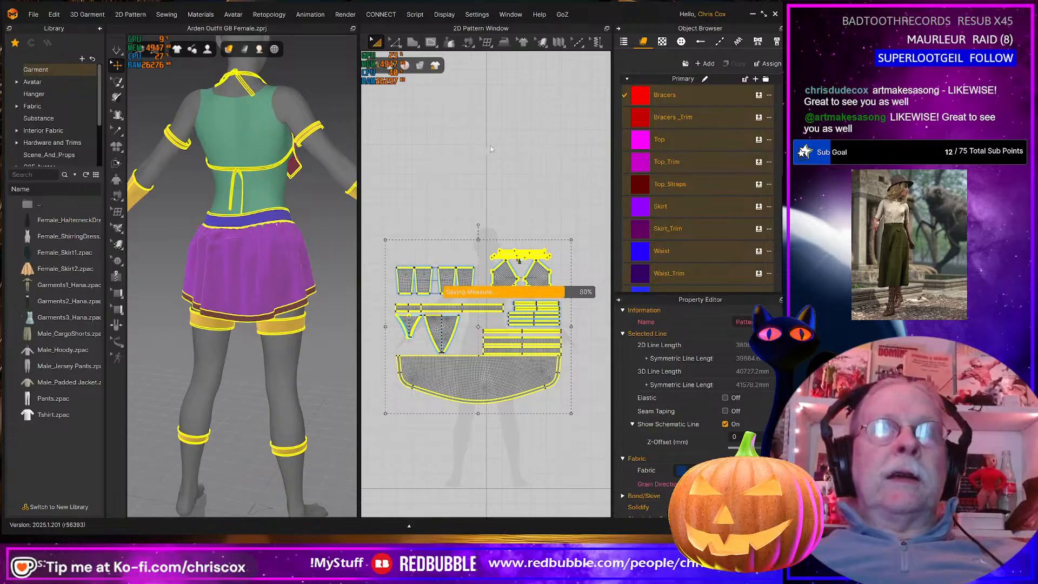
left_click(775, 16)
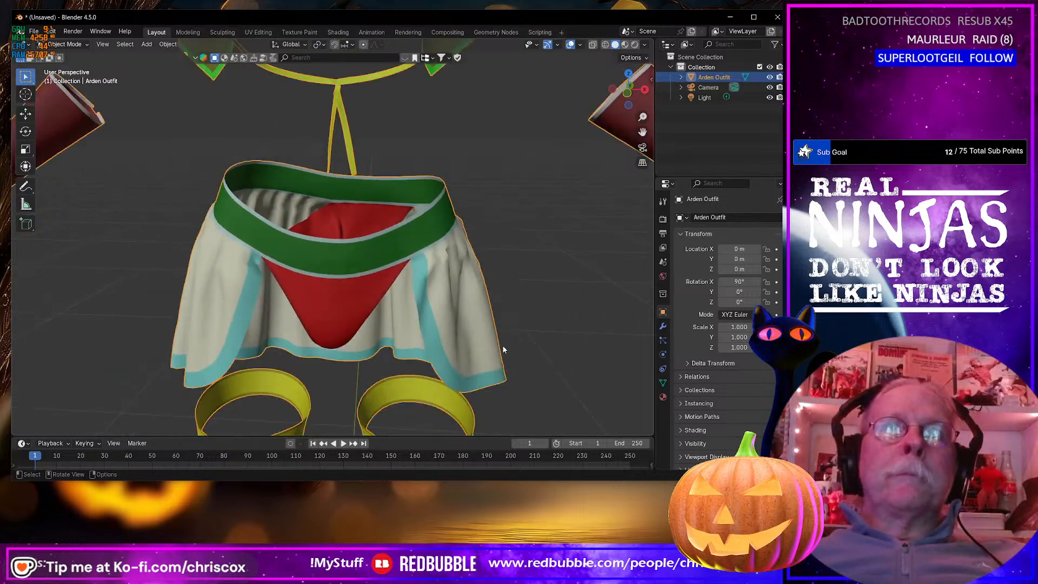
scroll(502, 344, "down", 4)
scroll(502, 349, "down", 3)
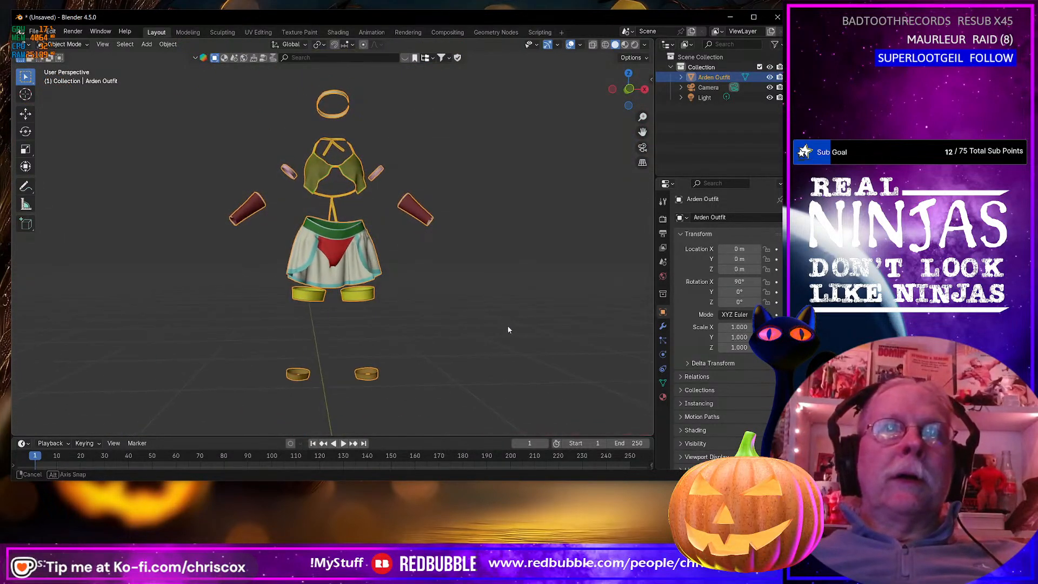
key("Delete")
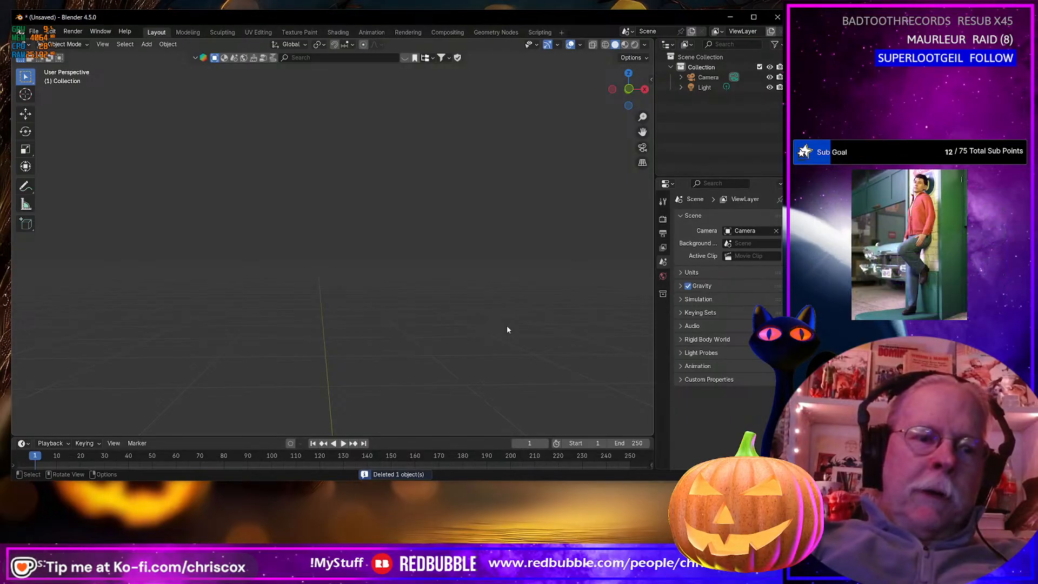
Import the updated Arden Outfit model into the emptied scene
key("ctrl+i")
double_click(309, 105)
middle_click_drag(309, 106, 378, 292)
scroll(368, 299, "down", 4)
scroll(346, 225, "up", 8)
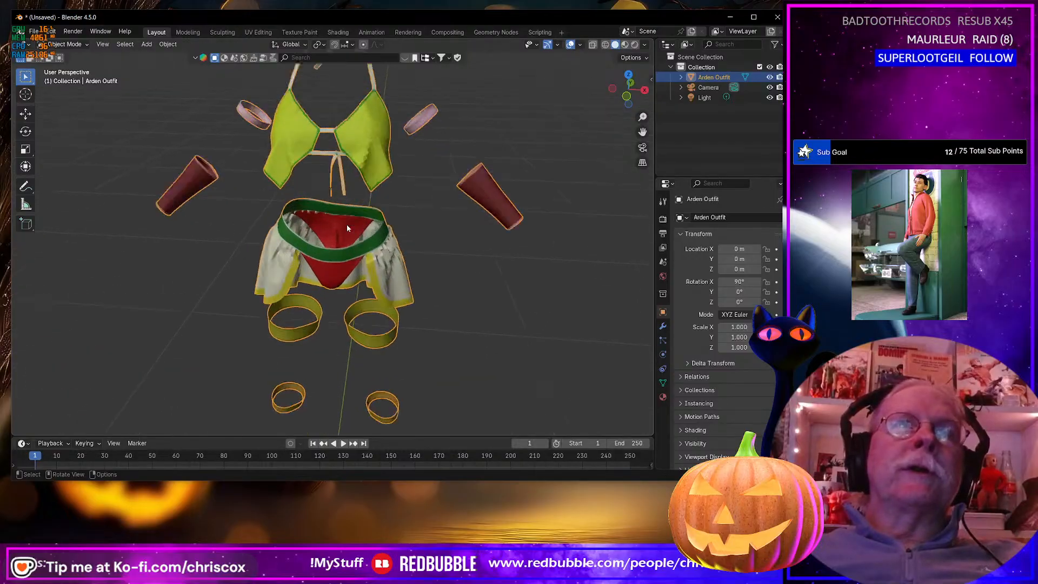
Examine the imported outfit's waistband, briefs and faceted skirt from several angles
middle_click_drag(346, 227, 205, 294)
middle_click_drag(344, 289, 580, 283)
scroll(579, 284, "up", 4)
scroll(580, 283, "down", 1)
scroll(581, 282, "down", 4)
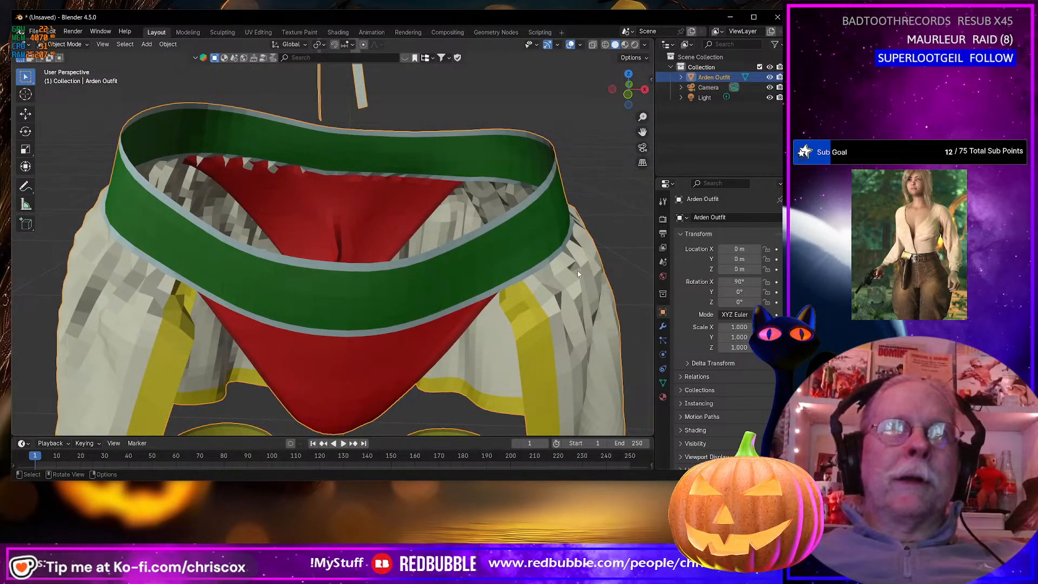
scroll(489, 331, "up", 3)
scroll(489, 331, "down", 10)
middle_click_drag(488, 328, 395, 281)
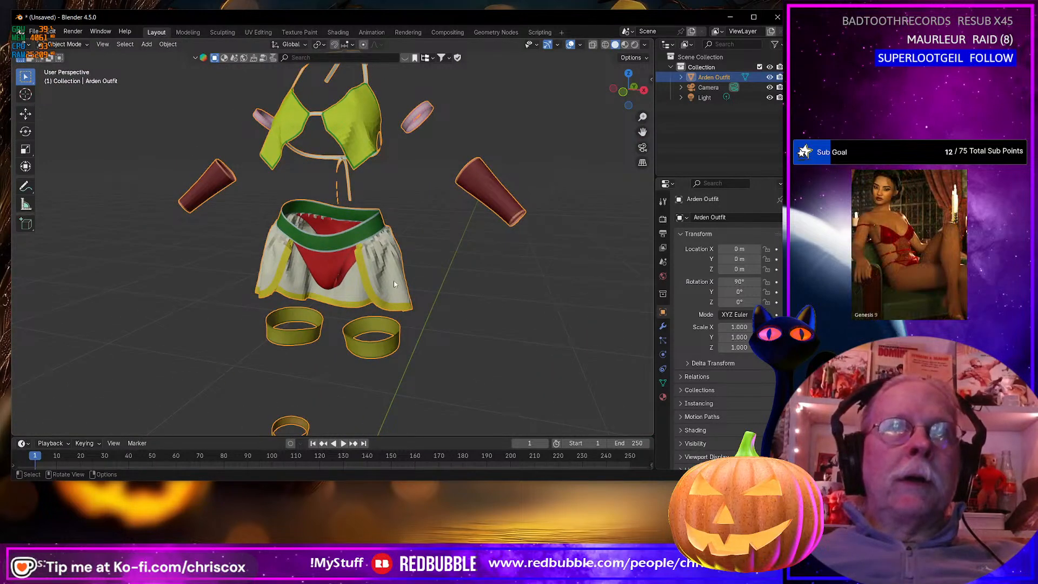
Apply Shade Smooth to the Arden Outfit object
scroll(393, 281, "up", 4)
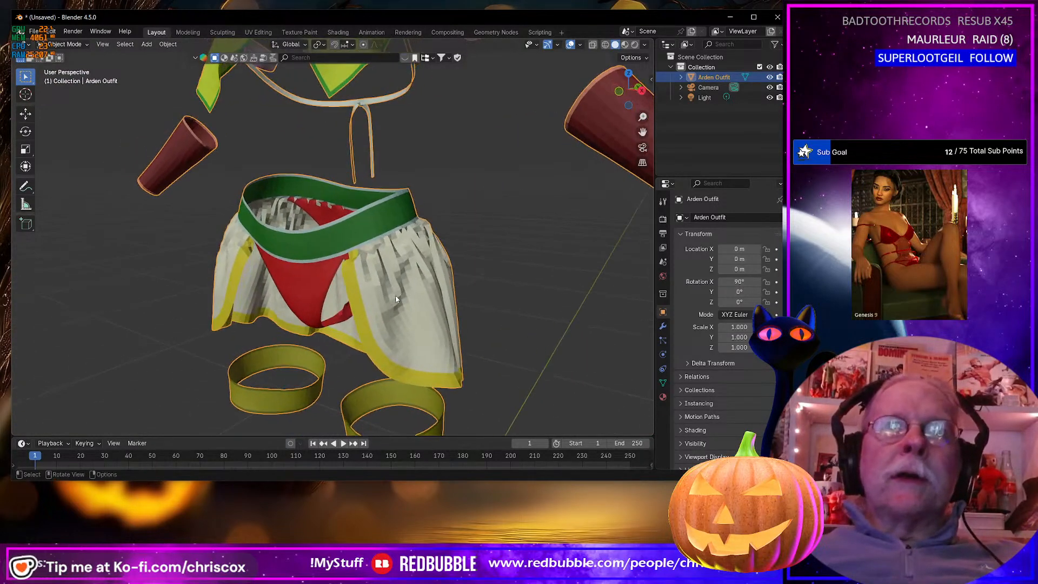
right_click(388, 293)
left_click(382, 273)
mouse_move(399, 286)
middle_mouse_down()
mouse_move(389, 287)
mouse_move(498, 278)
mouse_move(405, 285)
middle_mouse_up()
scroll(402, 286, "up", 3)
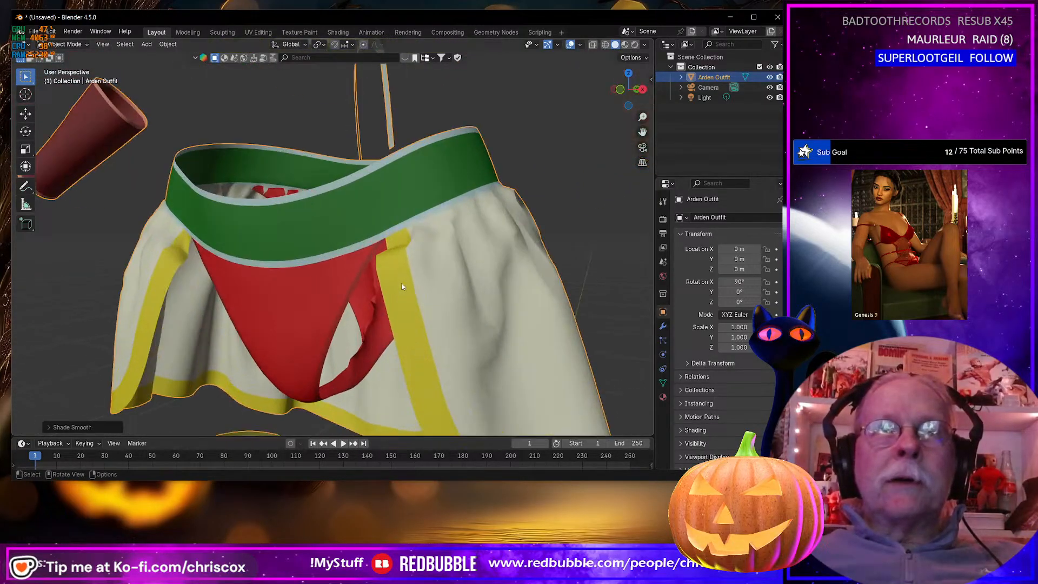
scroll(402, 284, "down", 5)
In Edit Mode, select the geometry assigned to the Skirt_Trim and Skirt materials of the Arden Outfit
key("Tab")
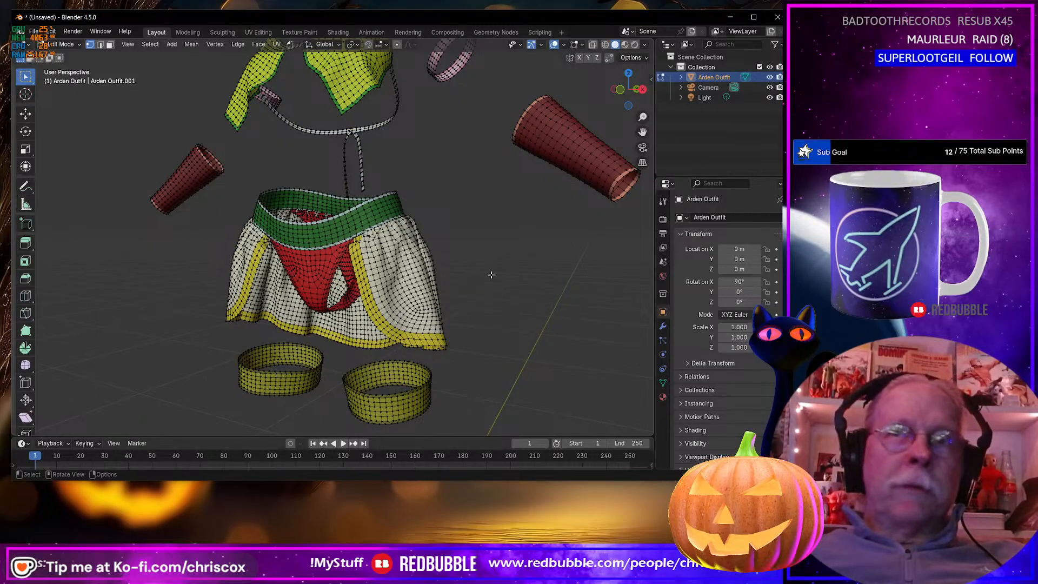
left_click(663, 326)
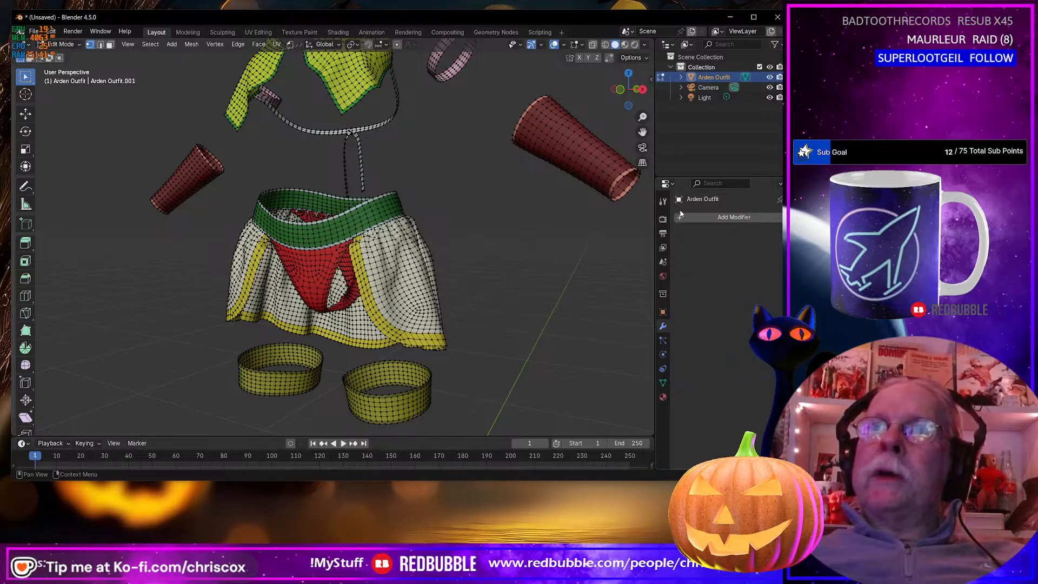
left_click(663, 396)
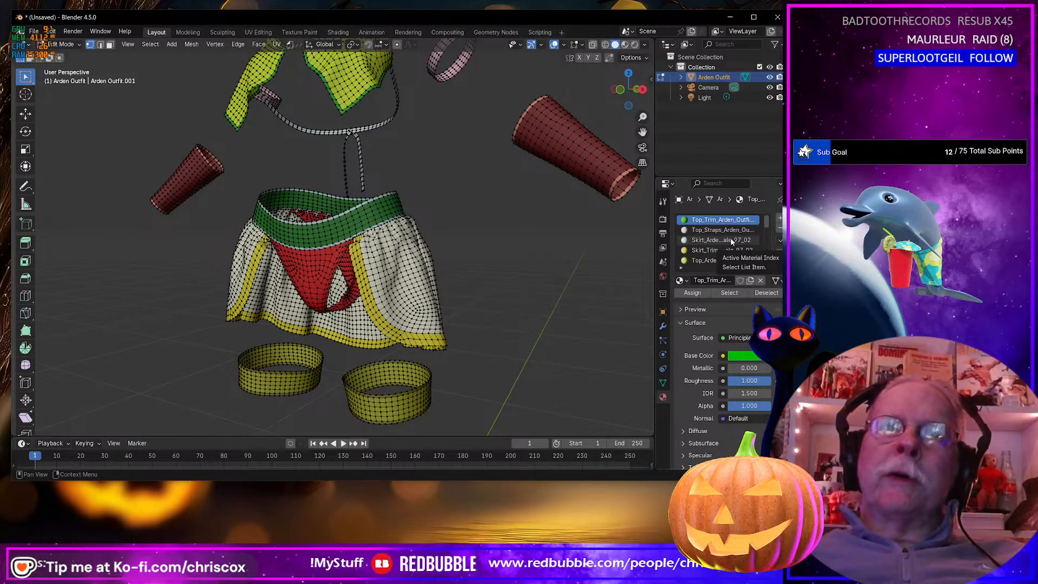
scroll(730, 243, "down", 1)
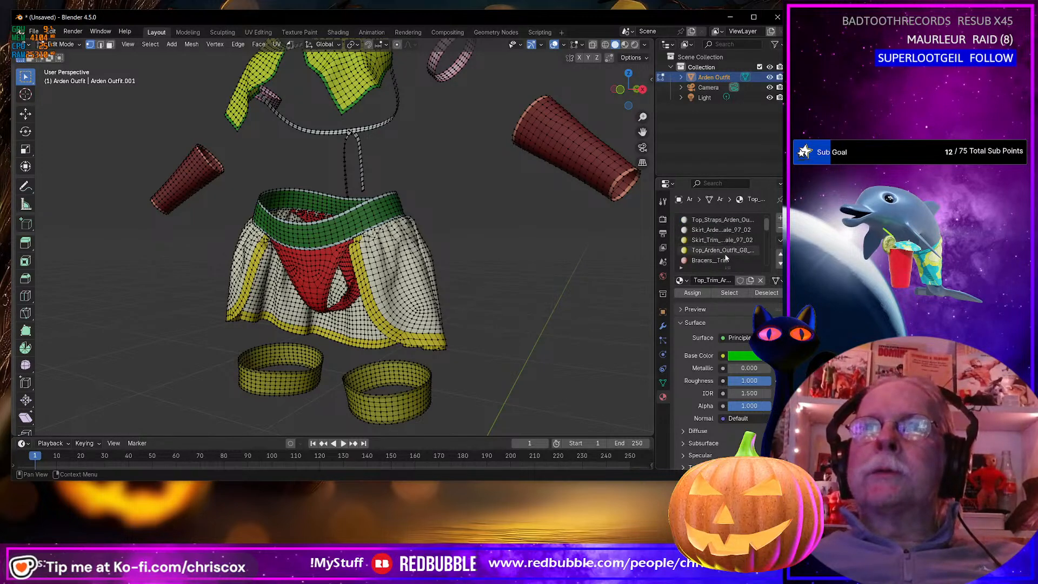
left_click(720, 240)
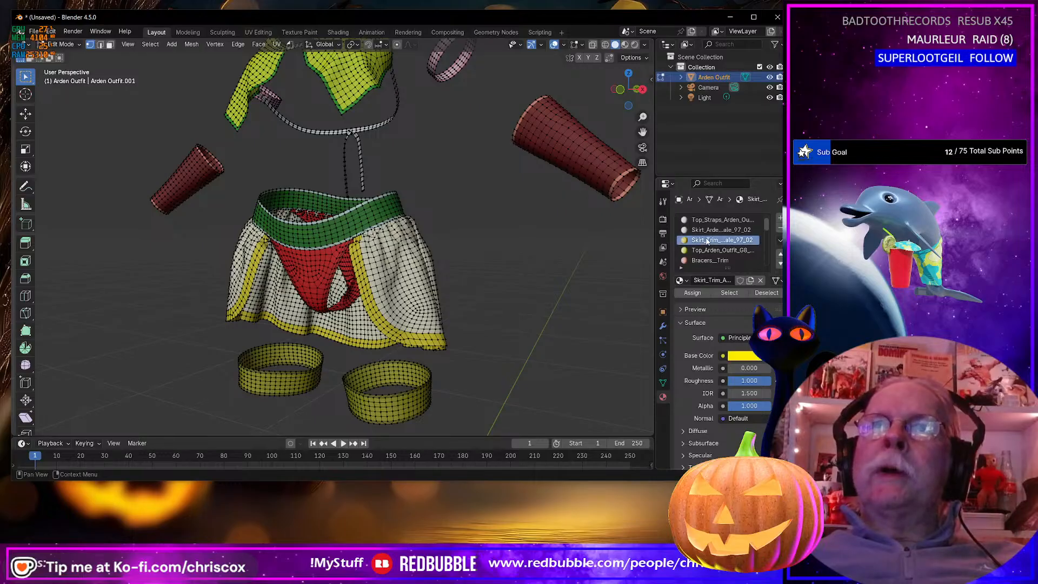
left_click(725, 293)
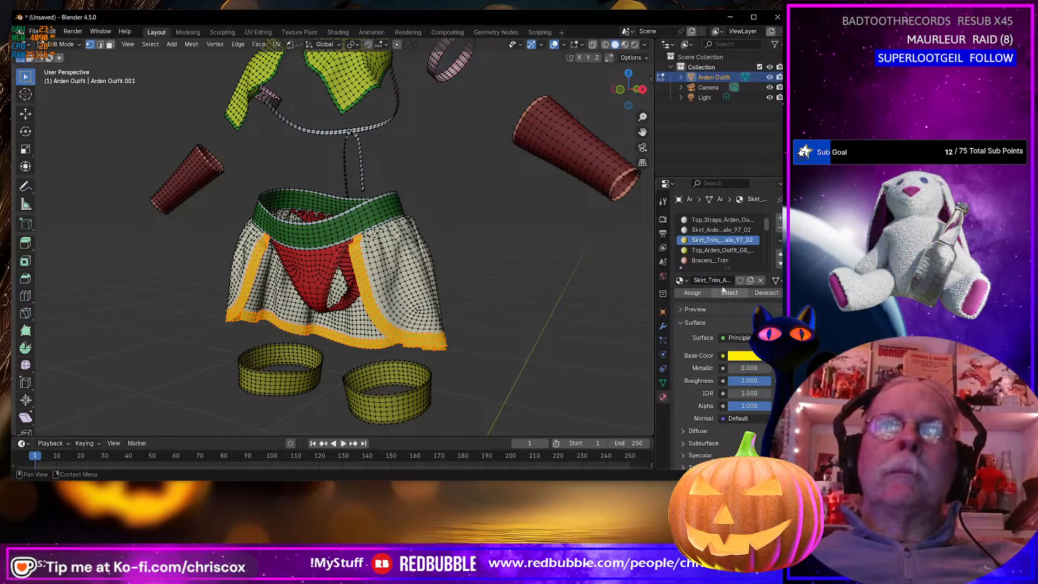
left_click(720, 230)
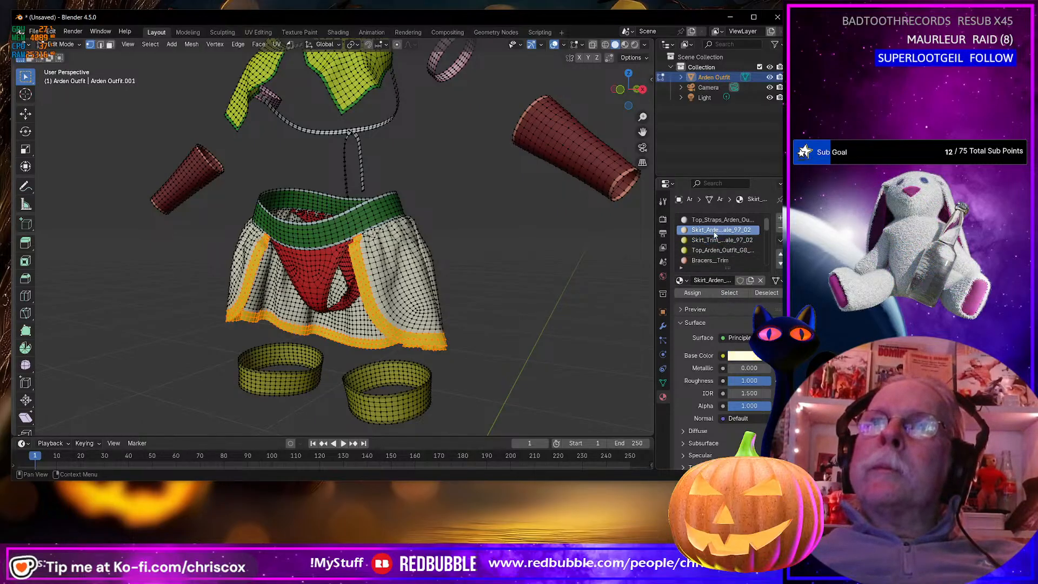
left_click(730, 292)
Switch to face selection and separate the selected skirt and skirt trim into a new object
middle_click_drag(400, 315, 423, 317)
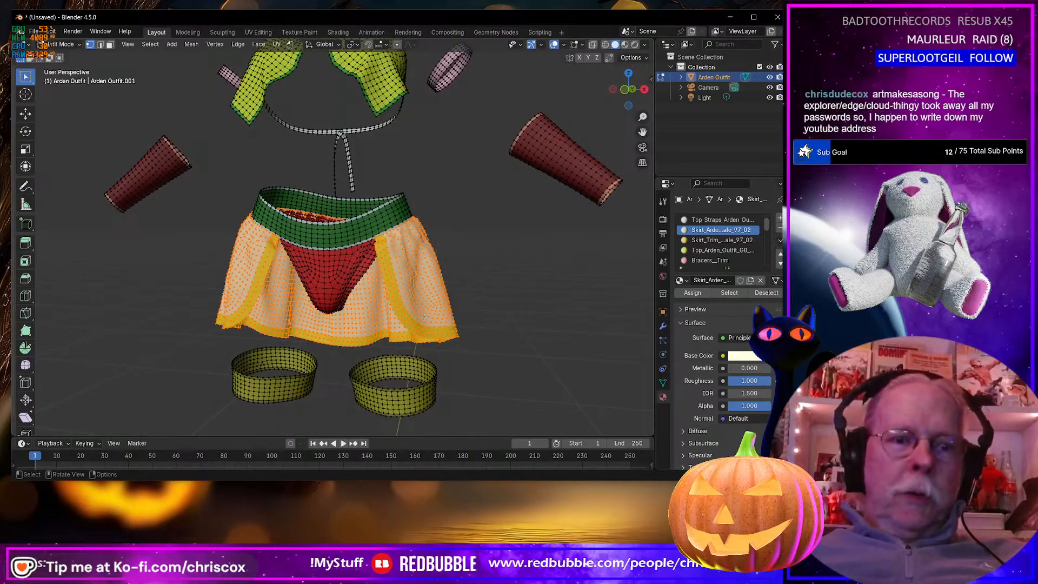
key("p")
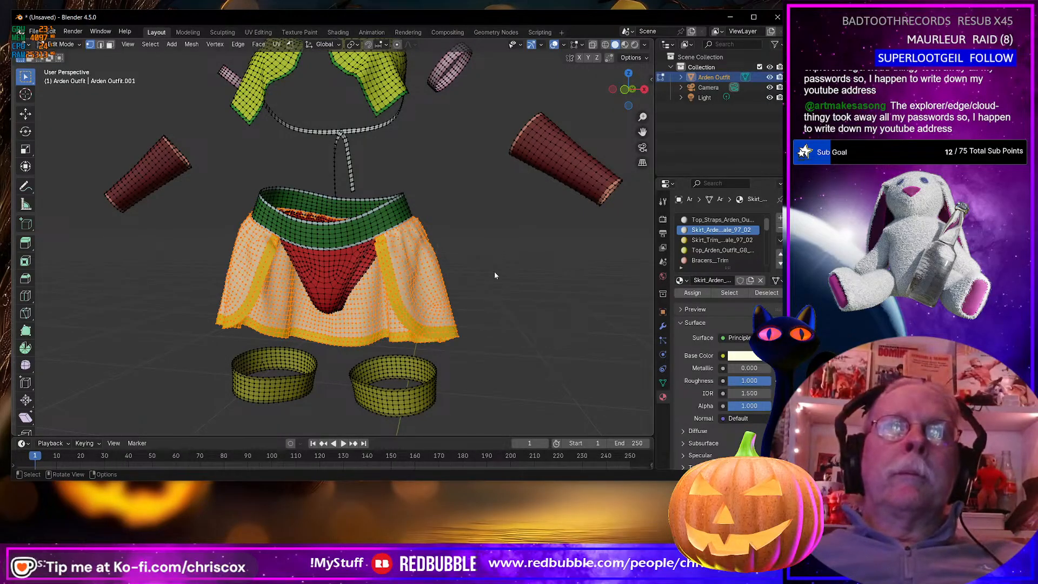
key("p")
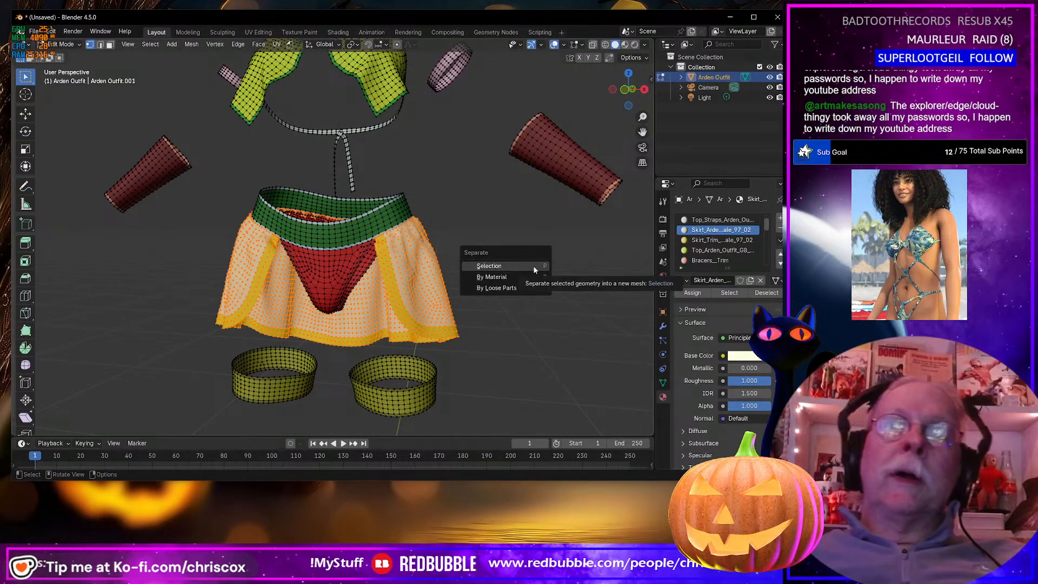
key("3")
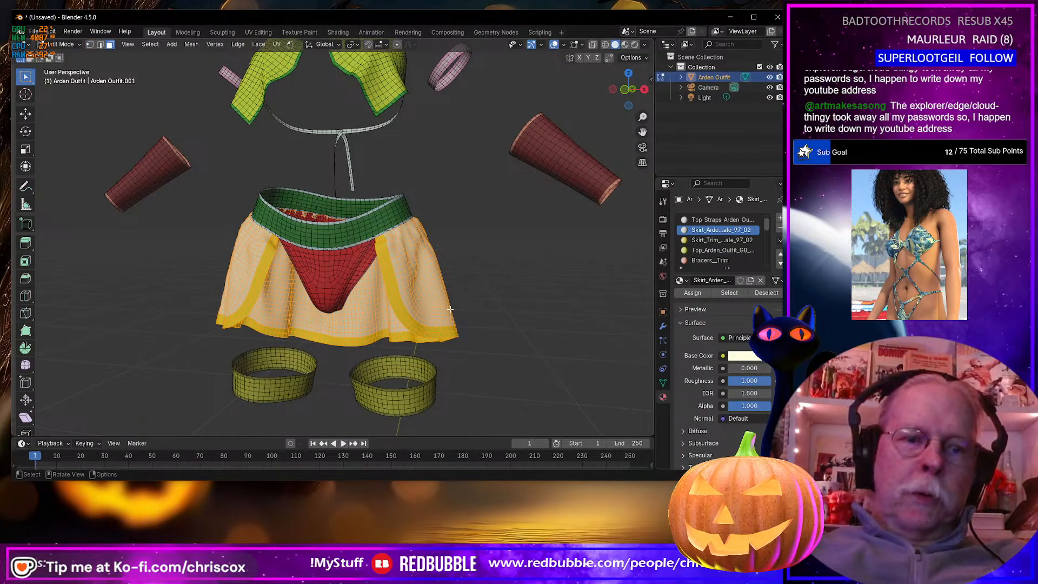
key("p")
left_click(450, 309)
scroll(458, 312, "down", 3)
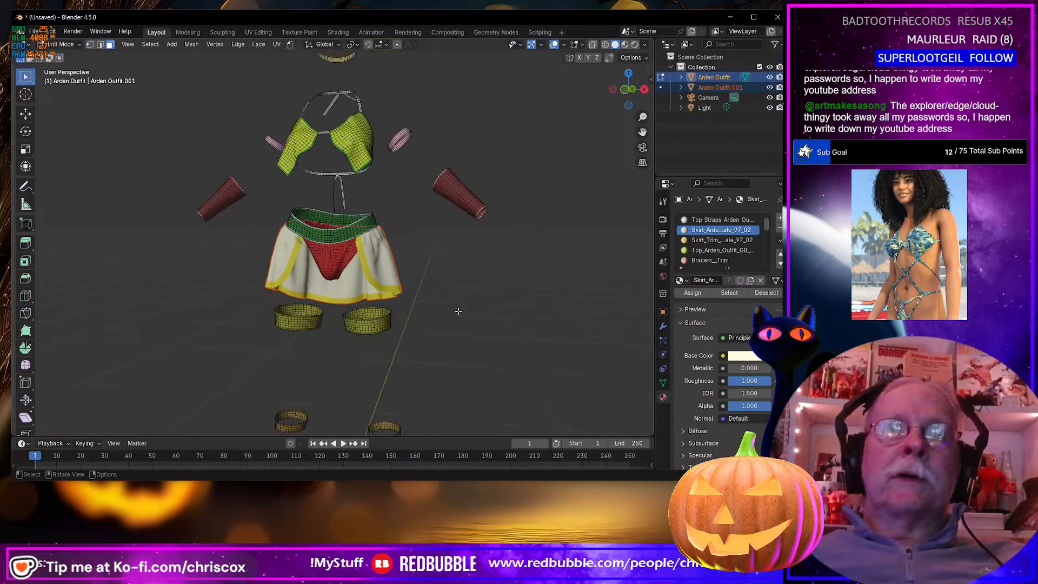
Return to Object Mode and move the separated skirt along the X axis, clear of the rest of the outfit
key("Tab")
left_click(391, 274)
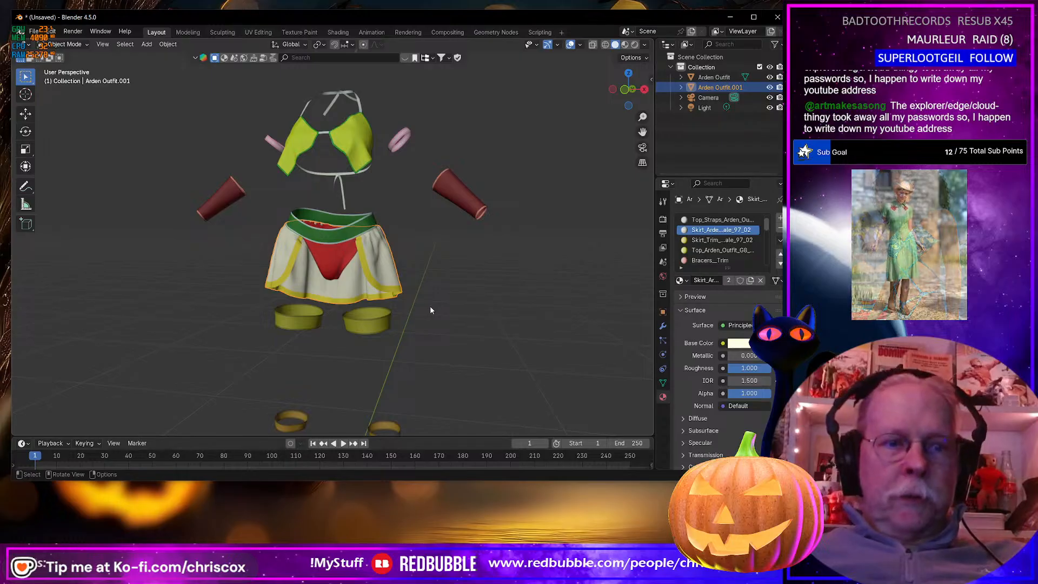
key("g")
key("x")
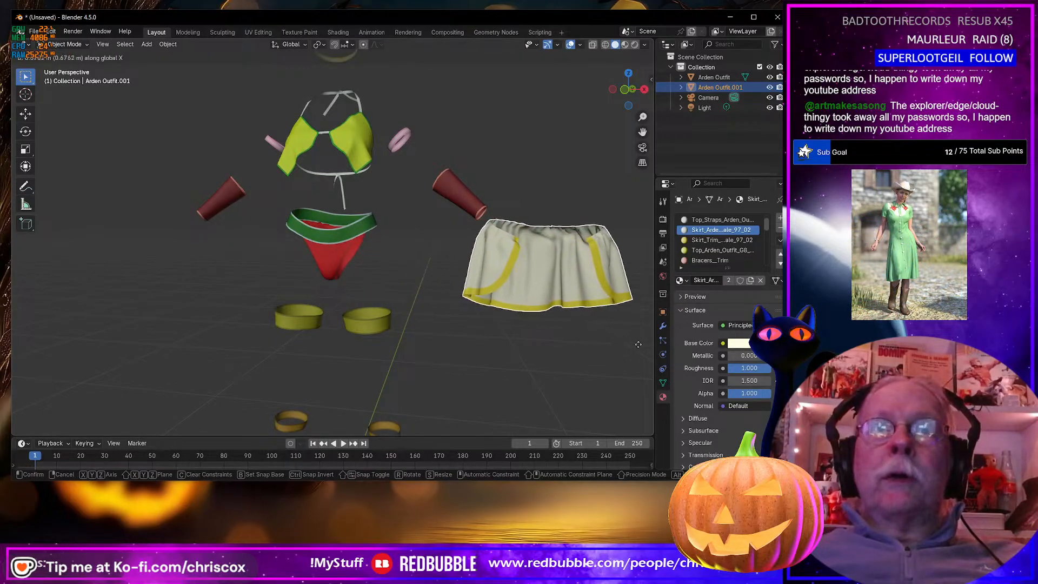
left_click(234, 287)
Inspect the separated skirt and the remaining briefs and waistband from different angles
middle_click_drag(234, 286, 361, 251)
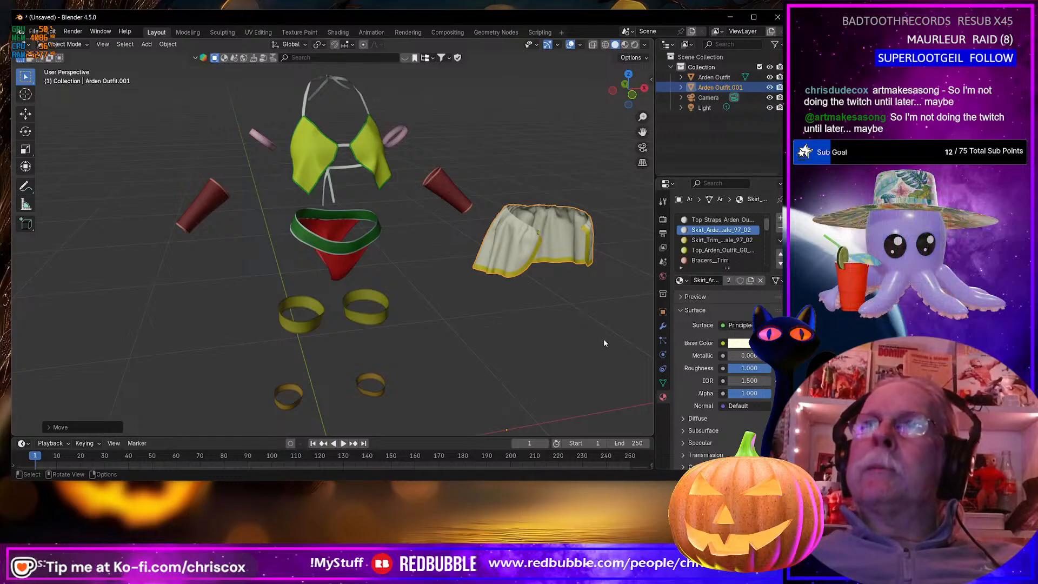
middle_click_drag(614, 290, 564, 240)
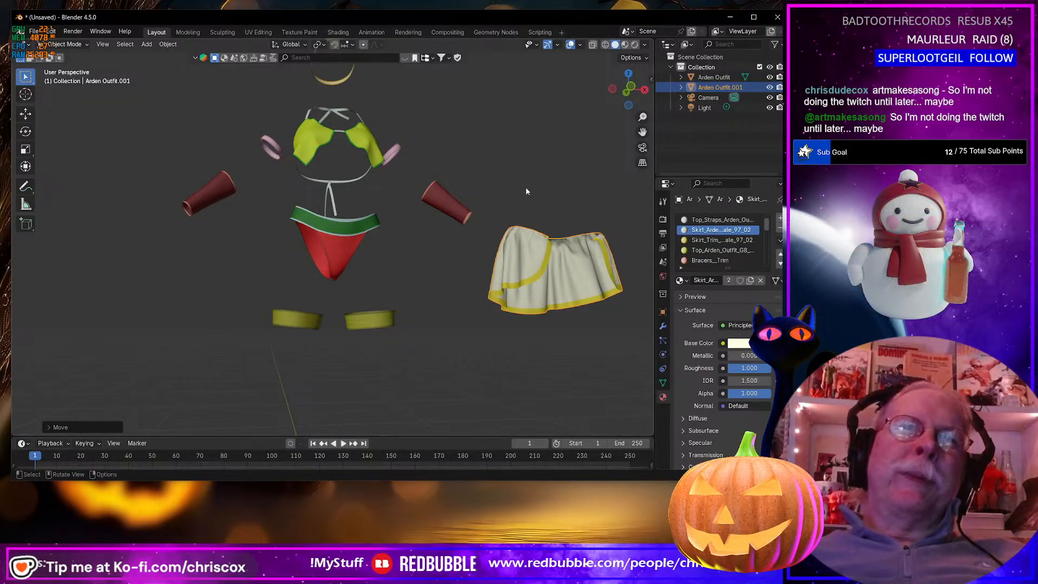
middle_click_drag(526, 191, 467, 286)
scroll(462, 285, "up", 3)
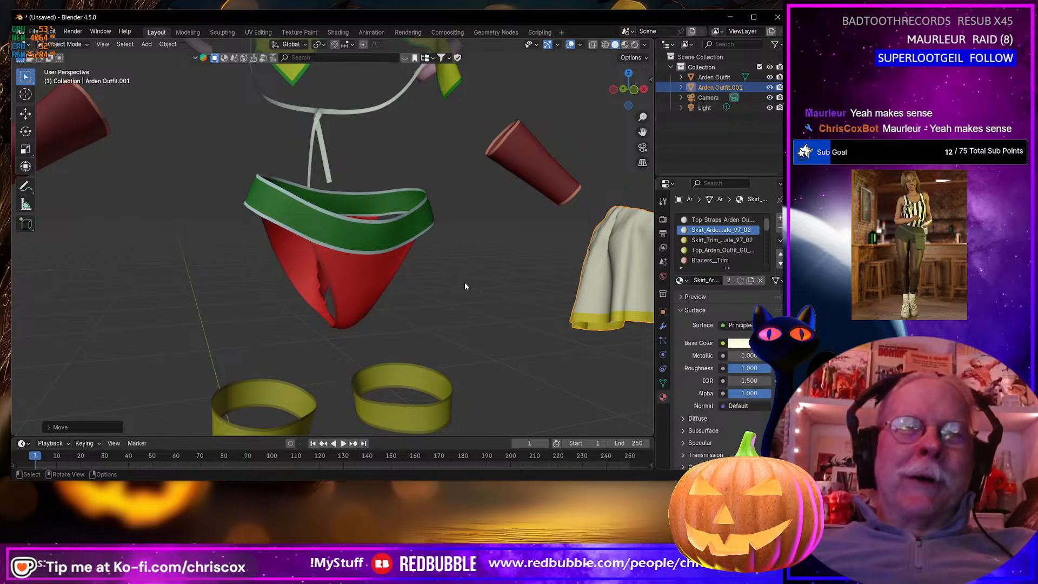
scroll(463, 282, "up", 3)
scroll(458, 288, "down", 5)
middle_click_drag(457, 289, 420, 297)
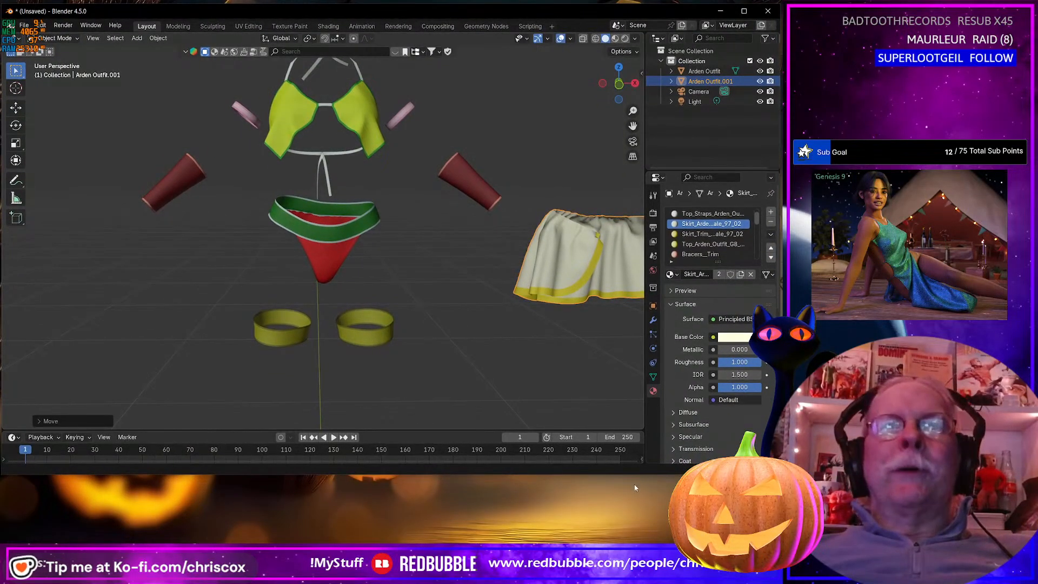
Enlarge the program window vertically and frame the outfit together with the separated skirt
left_click_drag(619, 473, 616, 547)
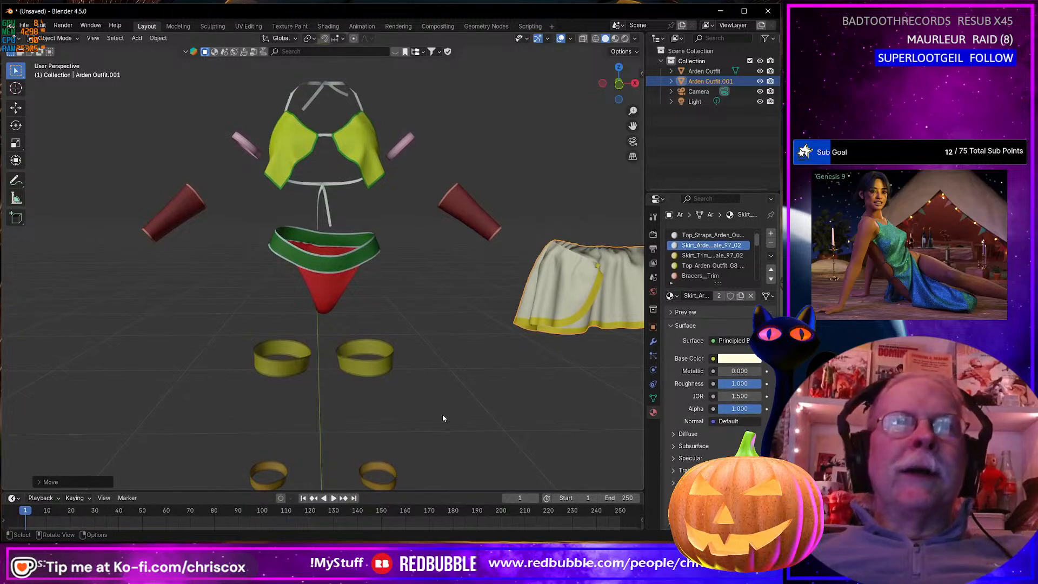
mouse_move(442, 417)
middle_mouse_down()
mouse_move(572, 422)
mouse_move(453, 410)
middle_mouse_up()
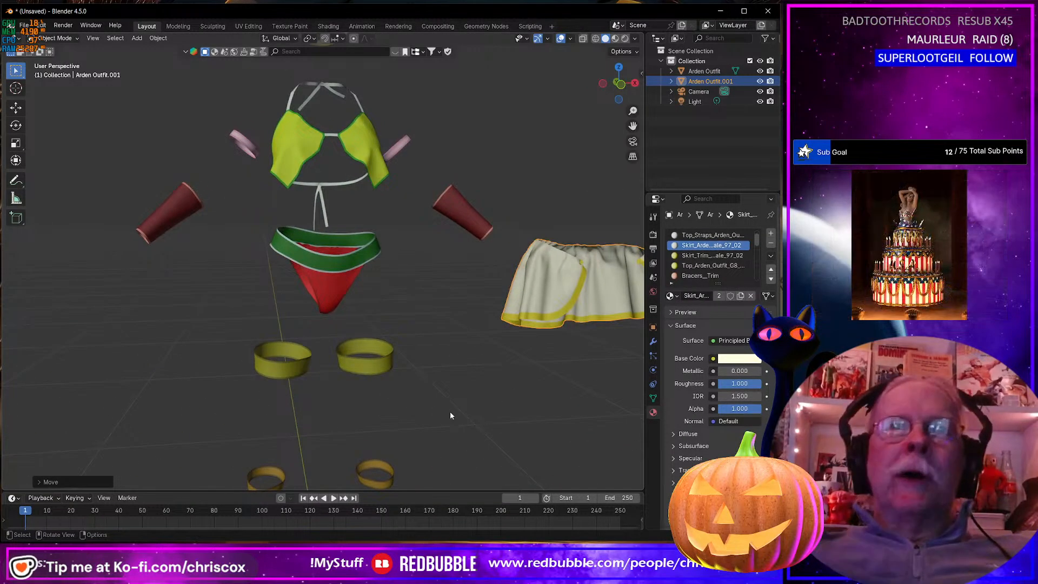
scroll(448, 401, "up", 3)
scroll(448, 399, "down", 4)
middle_click_drag(454, 398, 411, 408, "shift")
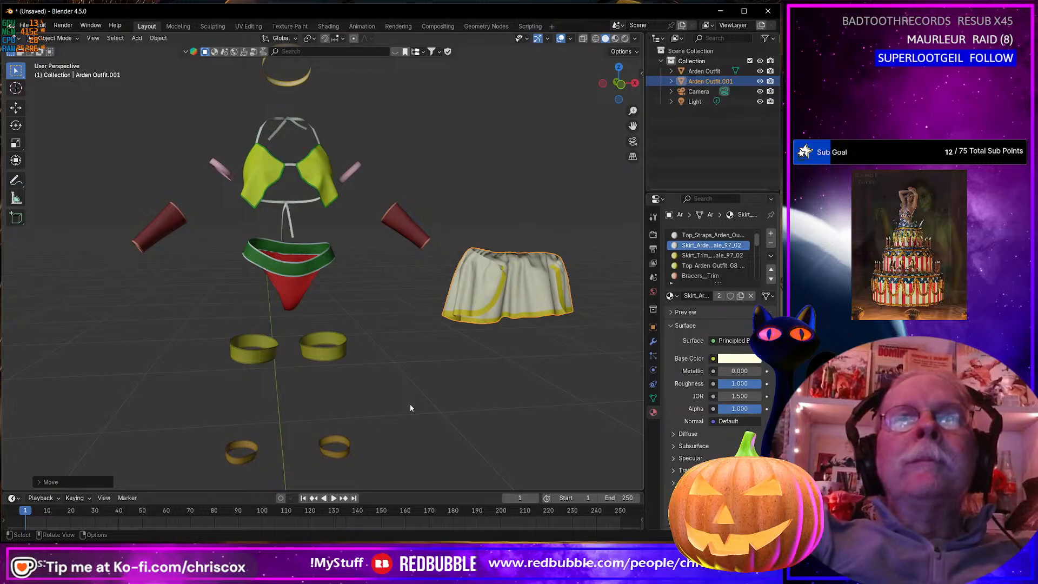
Start a Wavefront OBJ export of the skirt, limit it to Selection Only and apply the Daz operator preset
key("ctrl+e")
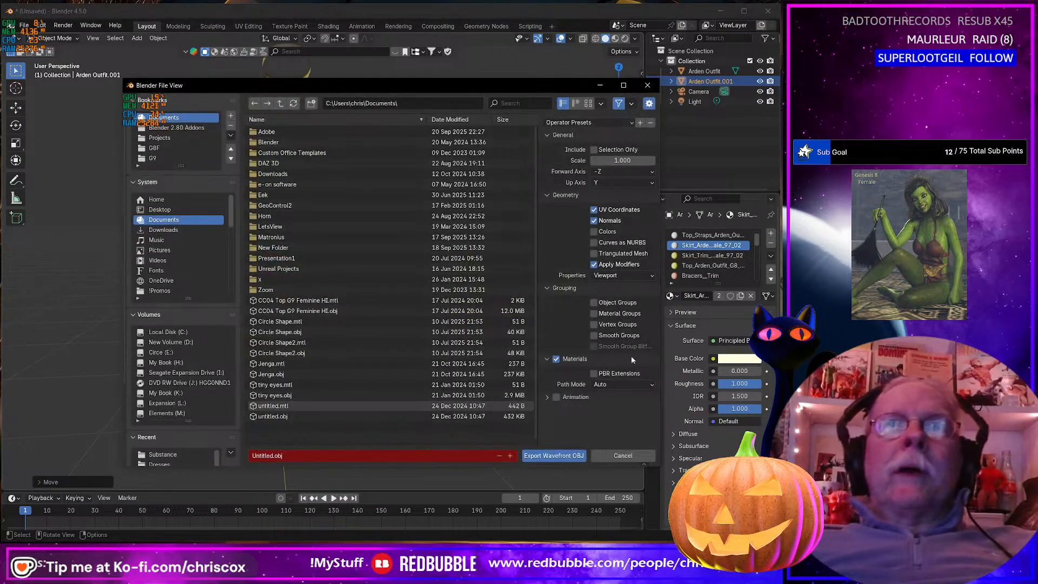
left_click(593, 150)
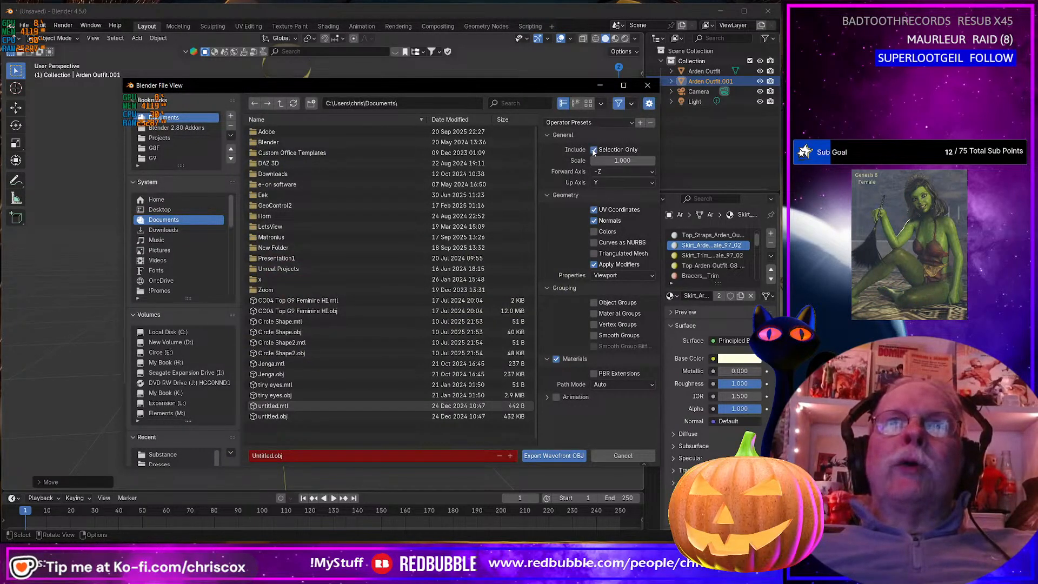
left_click(594, 122)
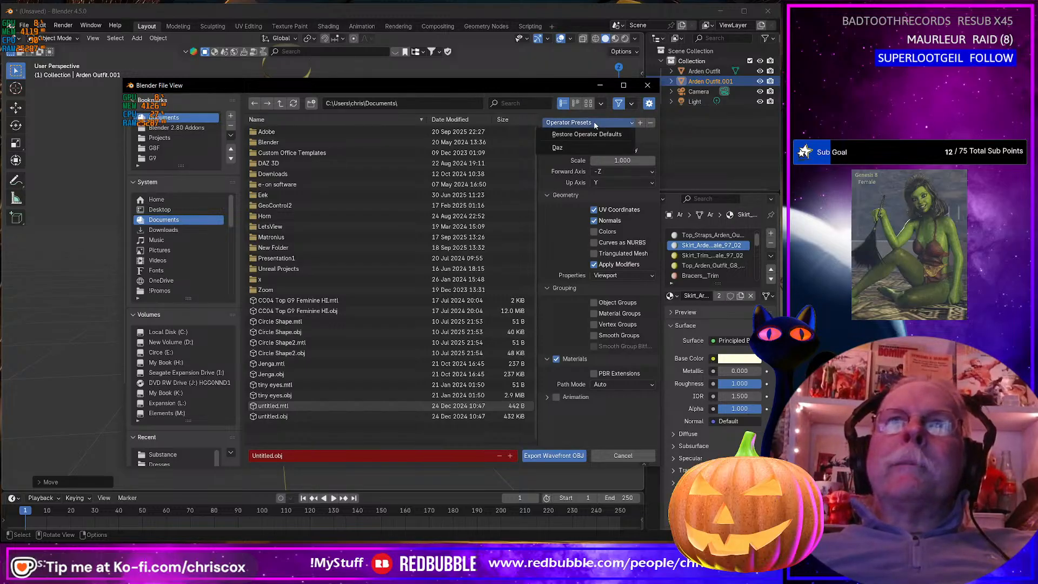
left_click(581, 149)
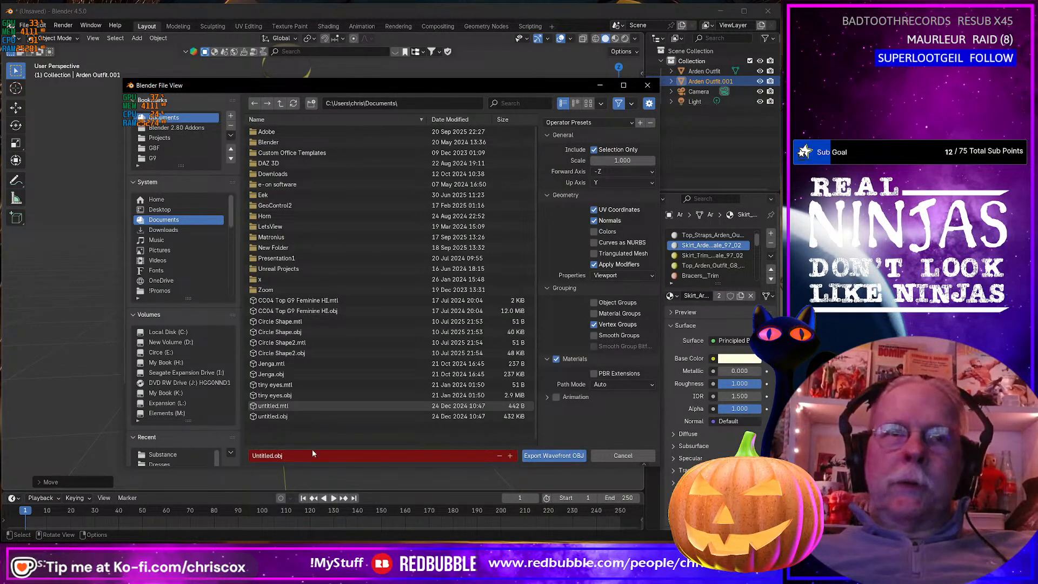
Export the selected skirt into the Arden Outfit WIP\Substance folder, overwriting Arden Outfit.obj
left_click(163, 455)
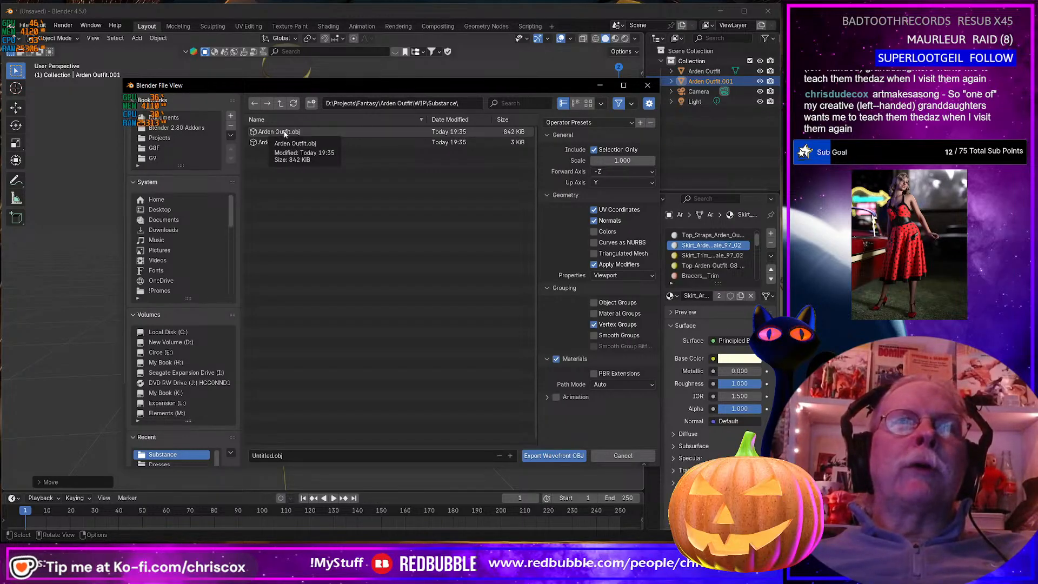
left_click_drag(315, 87, 288, 61)
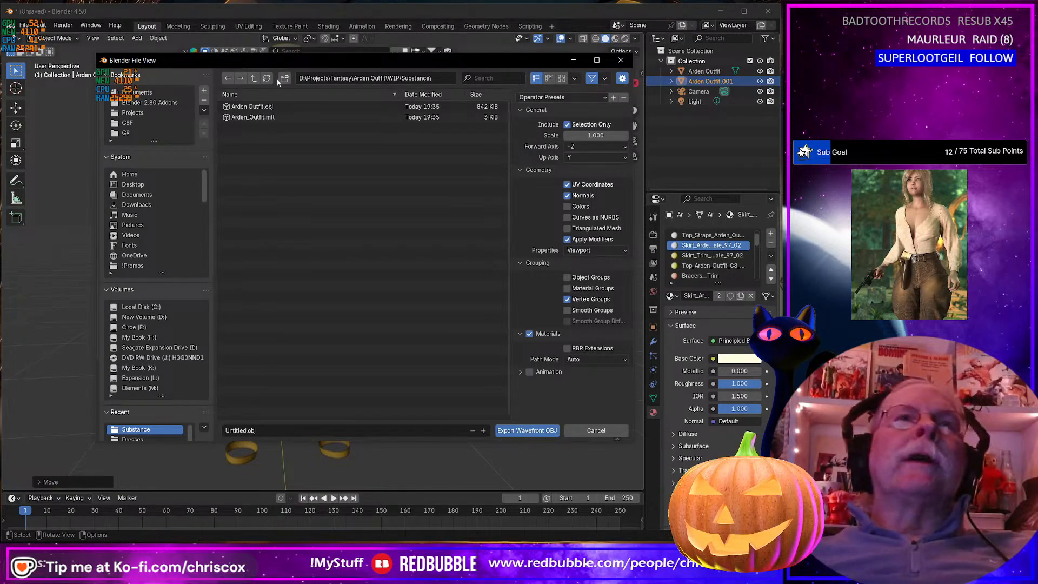
left_click(256, 107)
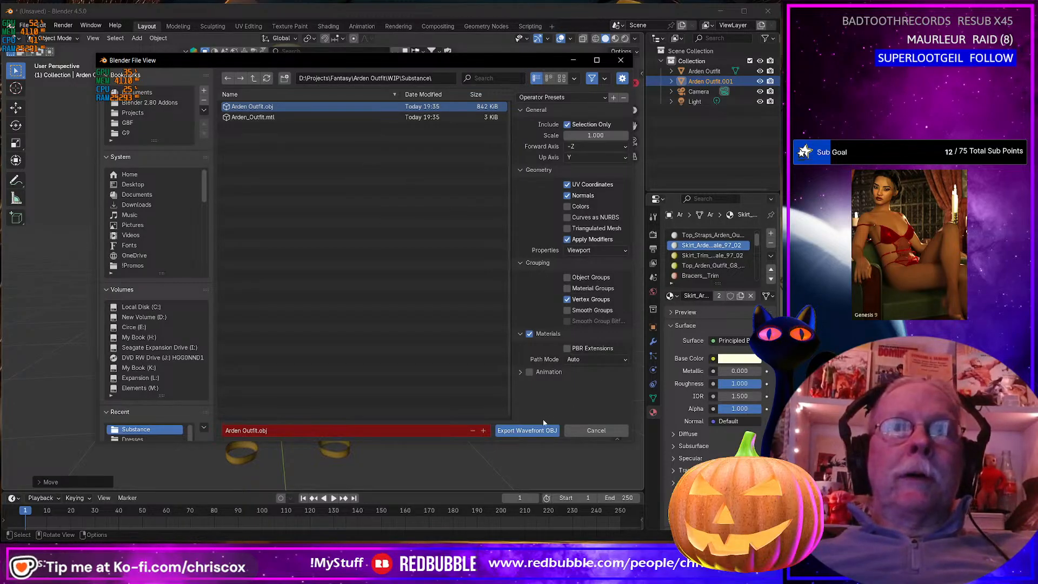
left_click(529, 431)
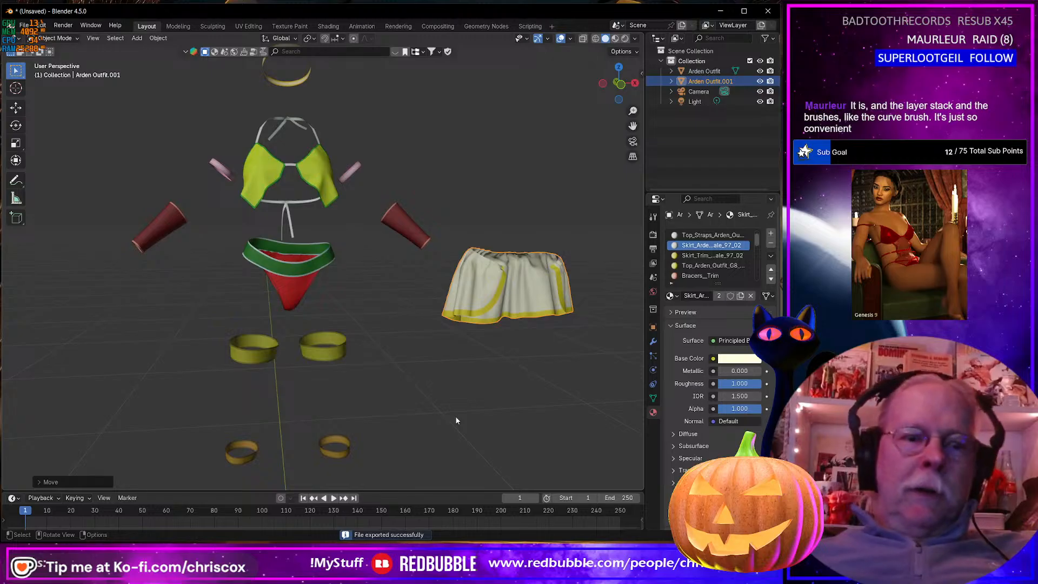
Export the selected skirt again to the same folder as Arden Outfit NM.obj with Materials turned off
key("ctrl+shift+e")
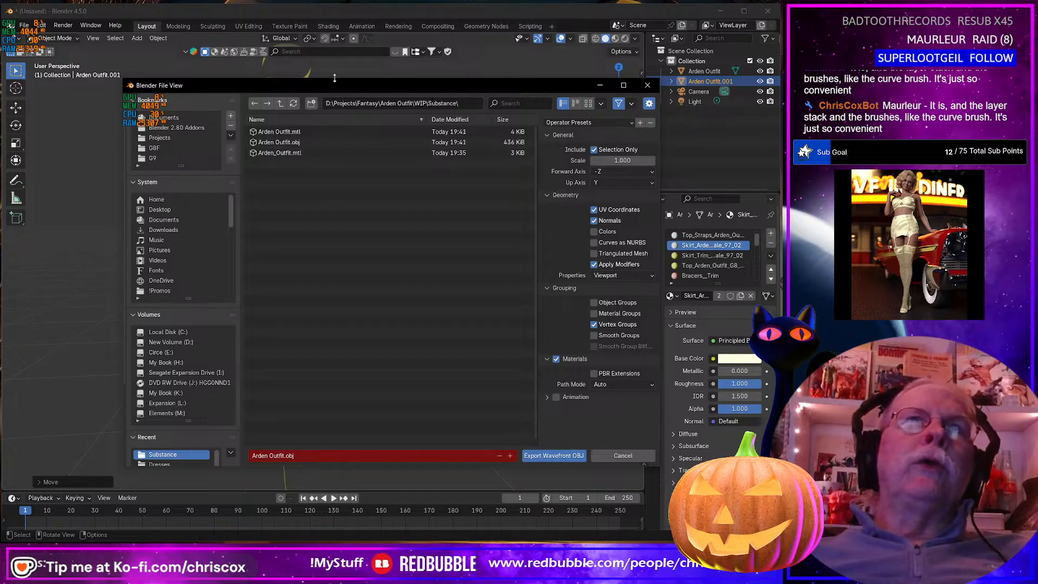
left_click_drag(340, 85, 311, 87)
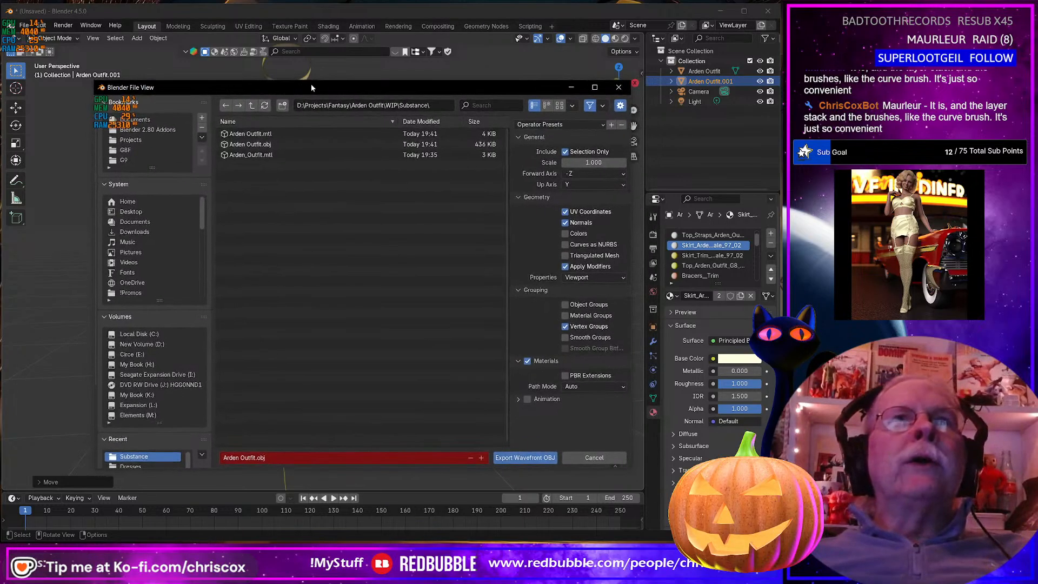
left_click(275, 144)
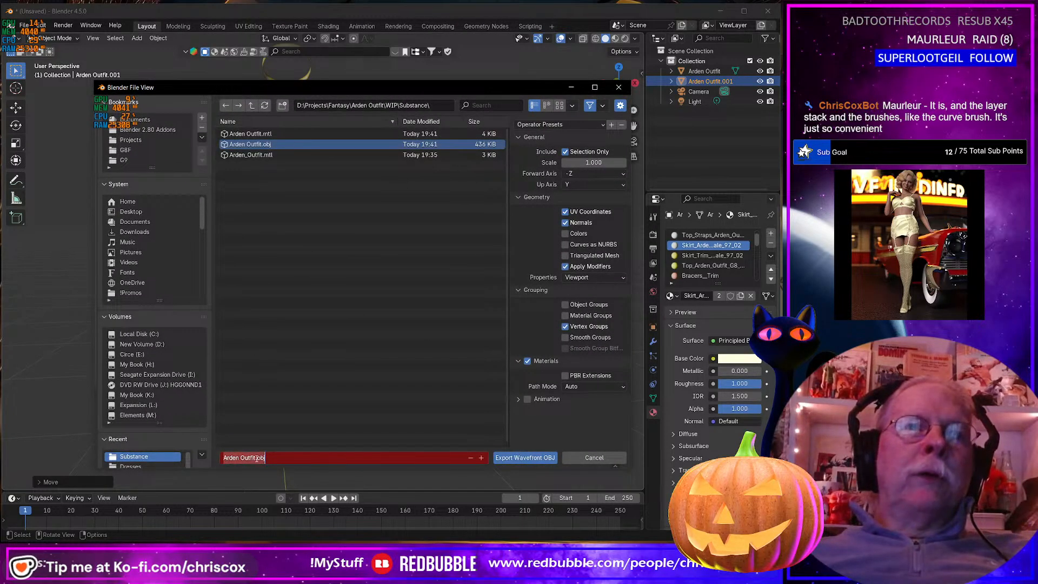
left_click(254, 458)
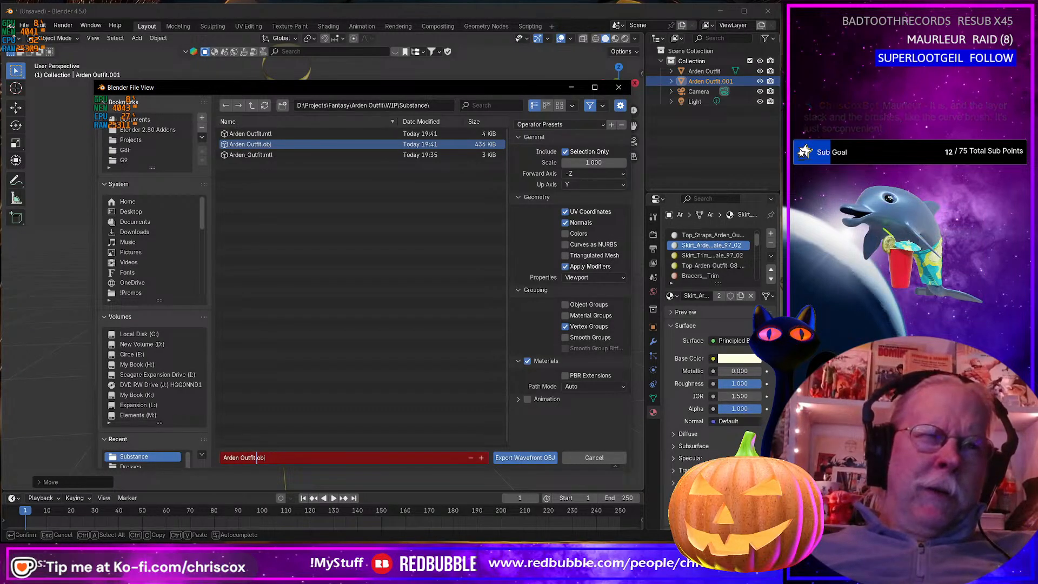
type("_NM")
key("BackSpace")
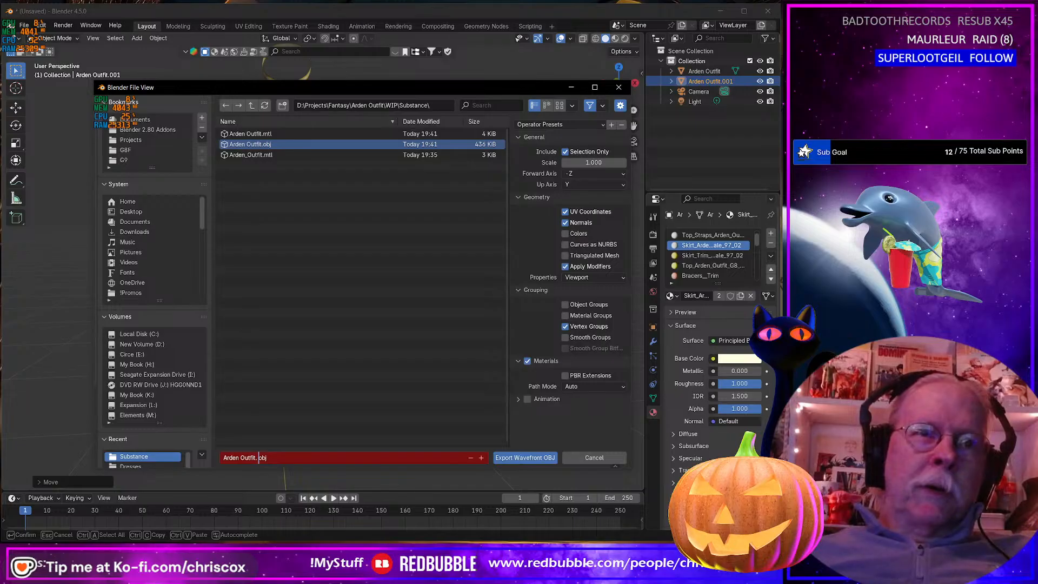
type("M")
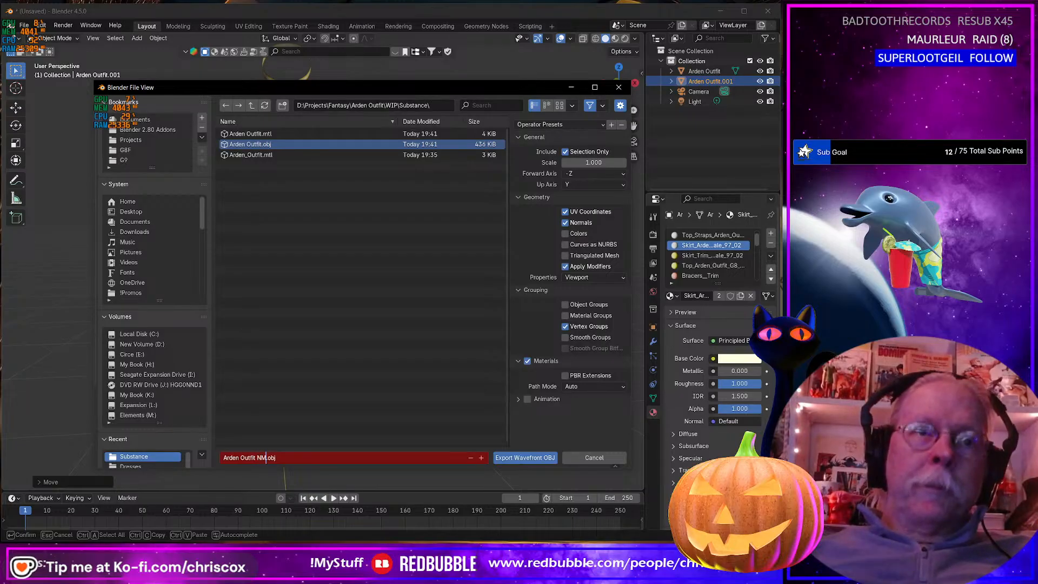
left_click(527, 361)
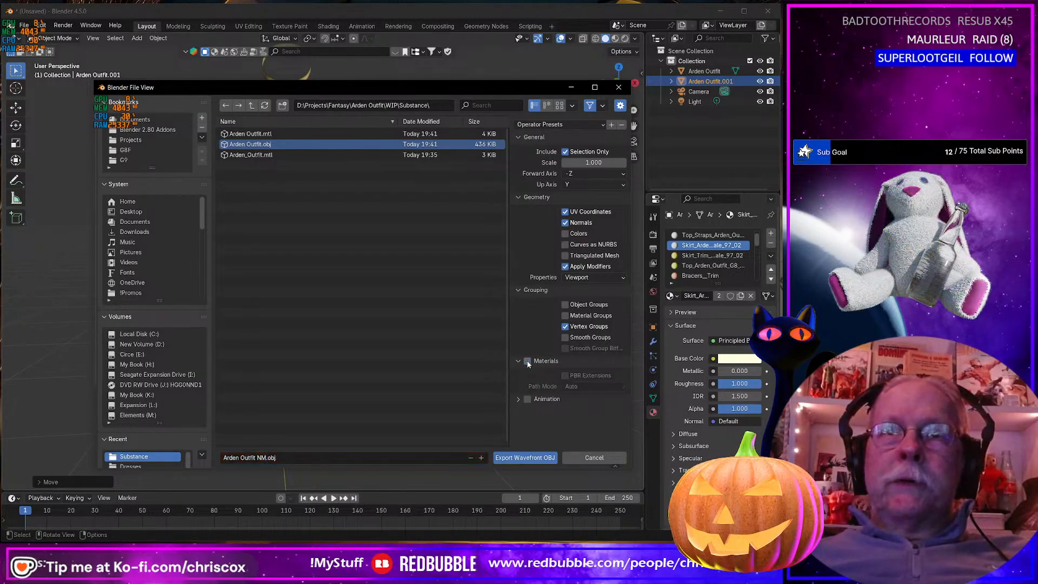
left_click(524, 458)
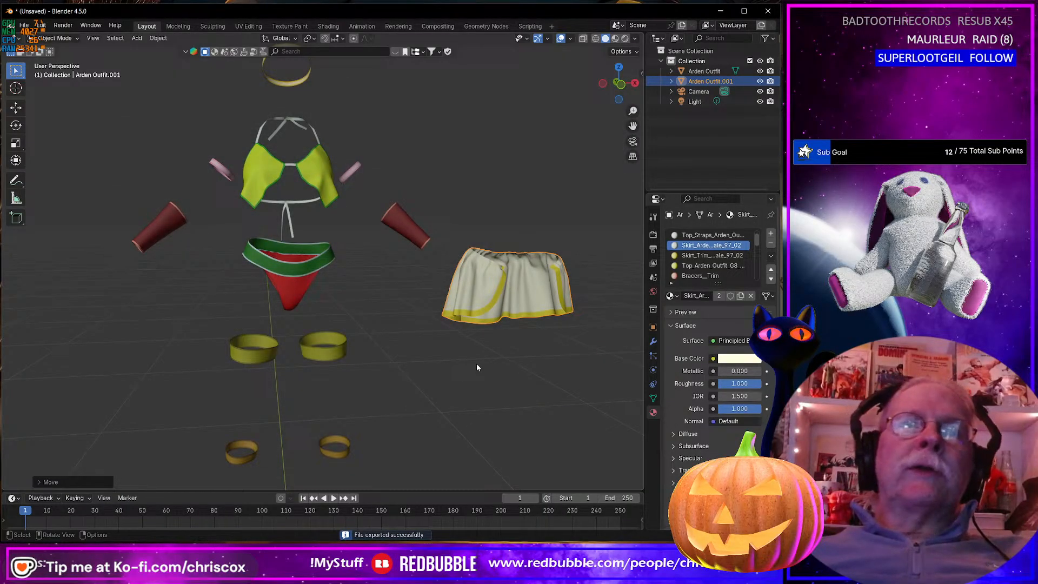
Minimize Blender, switch to Adobe Substance 3D Painter and start a new project
left_click(719, 11)
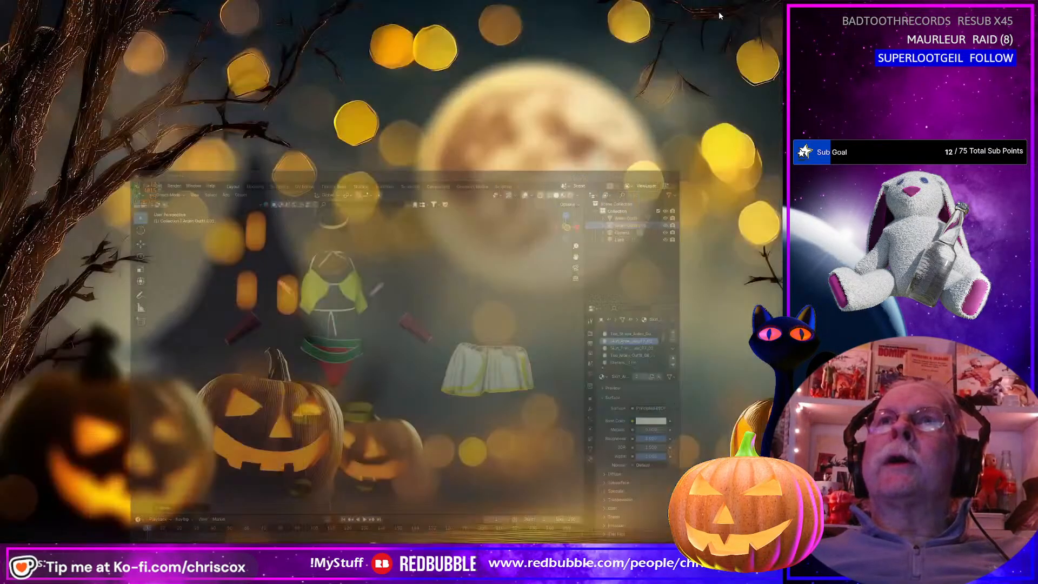
key("alt+Tab")
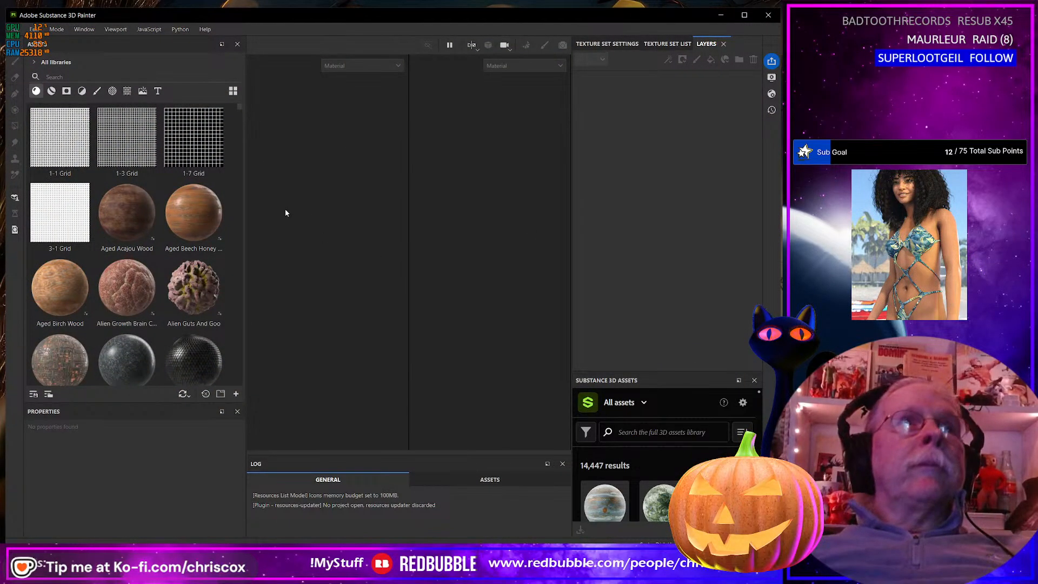
left_click(21, 29)
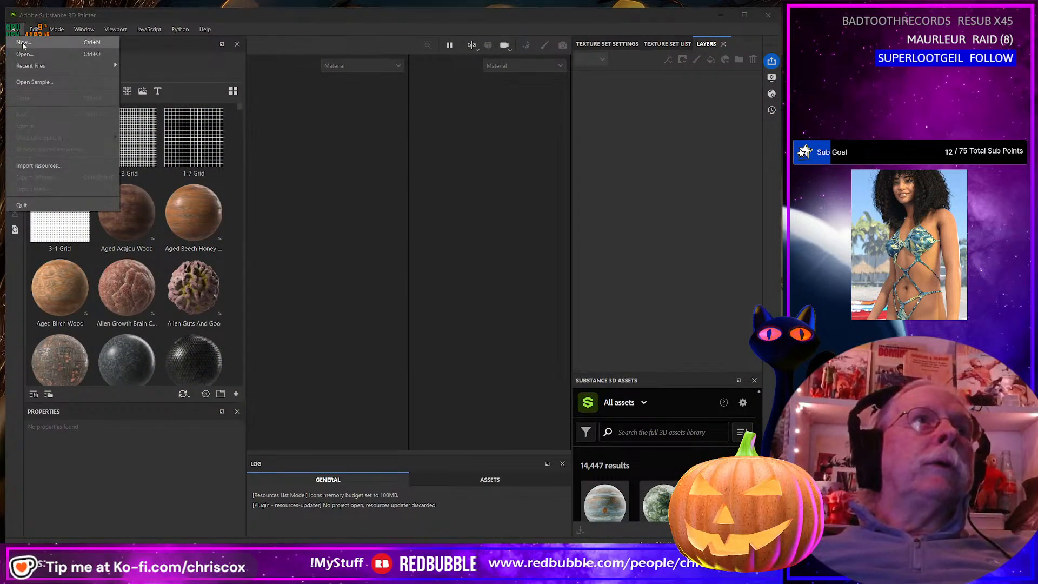
left_click(23, 42)
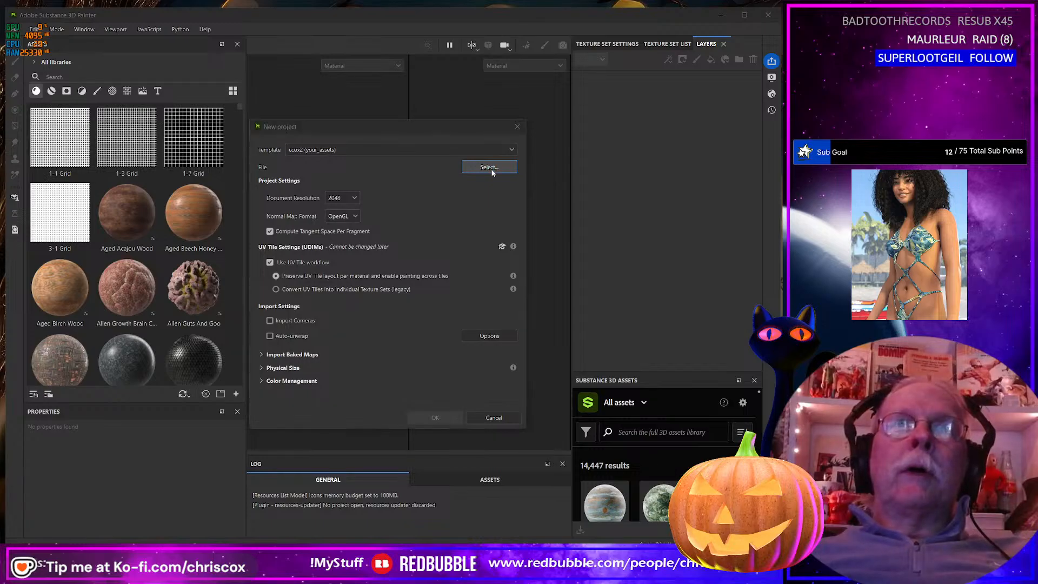
Choose Arden Outfit NM.obj from D:\Projects\Fantasy\Arden Outfit\WIP\Substance as the new project's mesh file
left_click(490, 167)
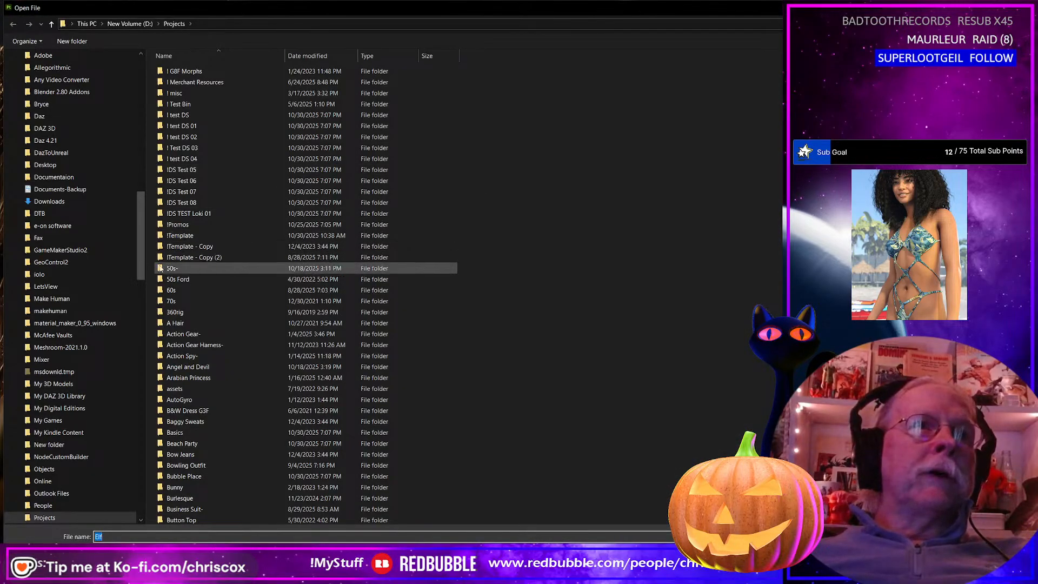
scroll(206, 296, "down", 14)
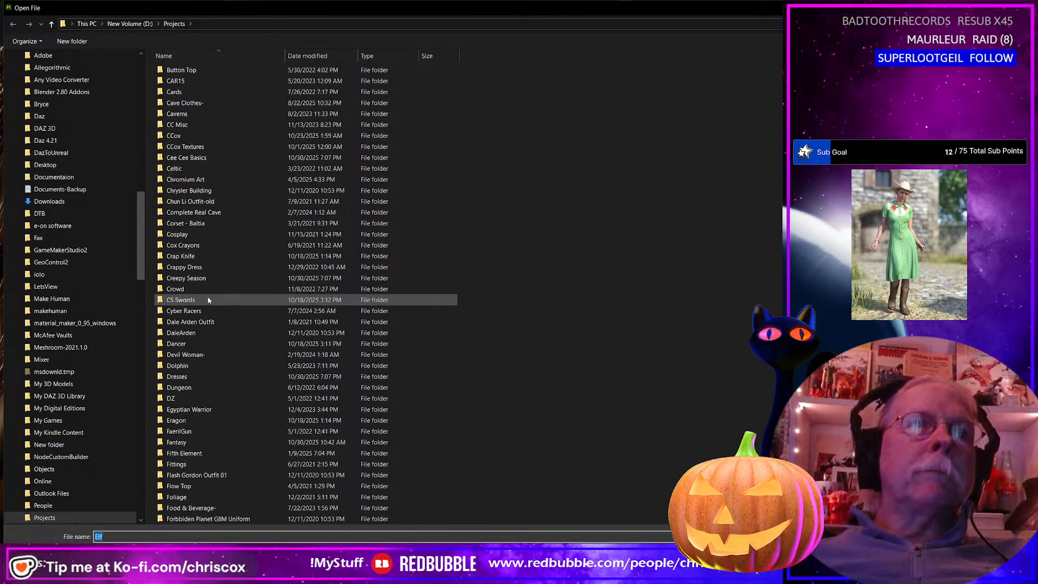
scroll(208, 301, "down", 5)
left_click(197, 278)
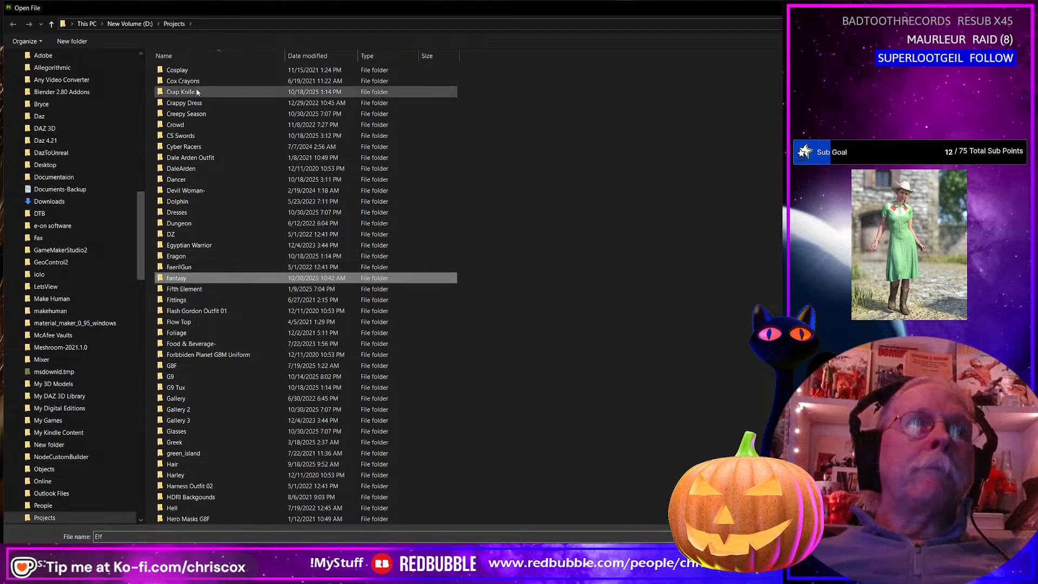
double_click(207, 279)
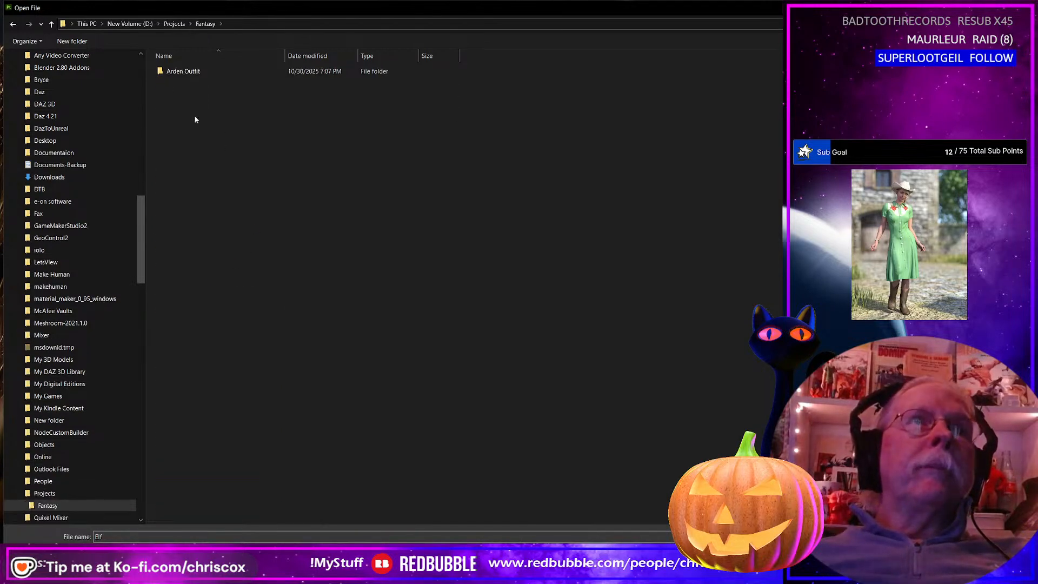
double_click(174, 71)
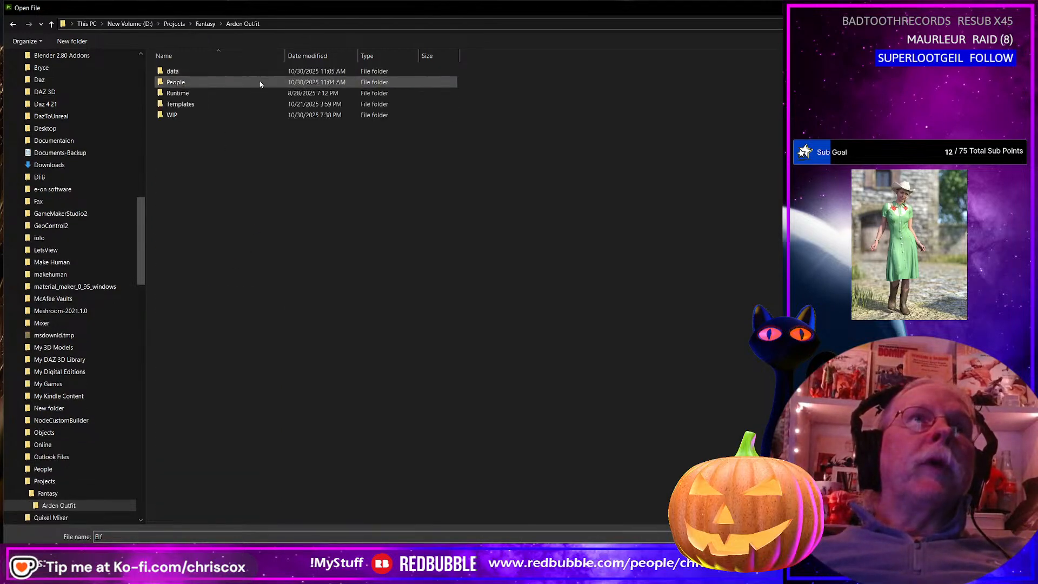
double_click(187, 115)
double_click(192, 151)
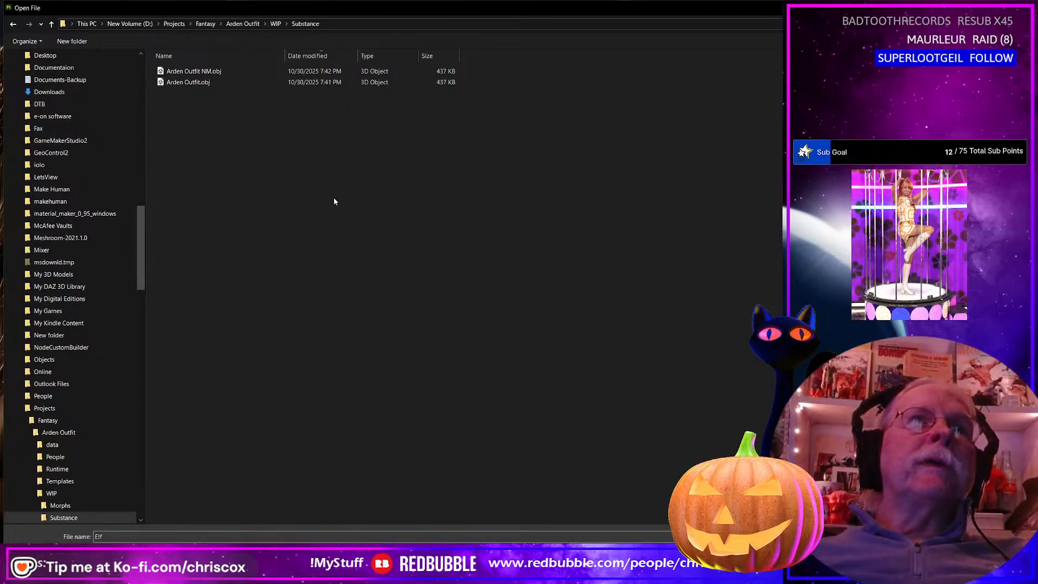
left_click(208, 75)
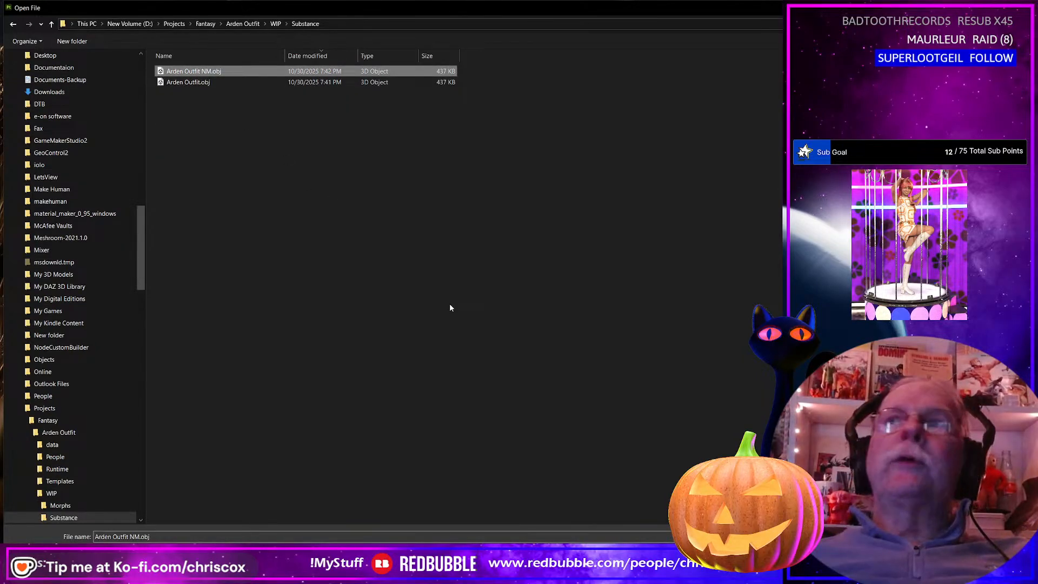
key("Return")
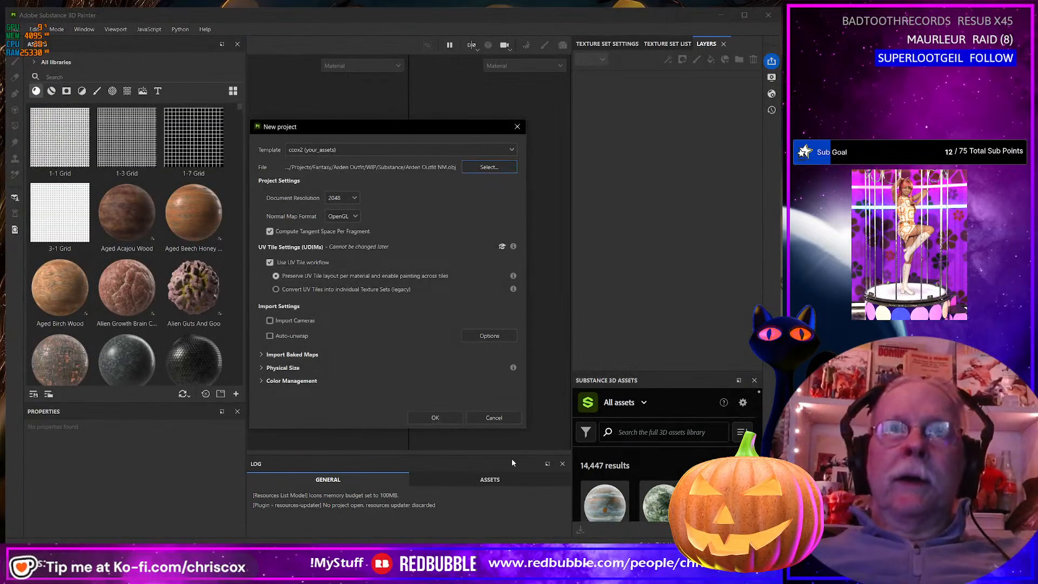
Create the project with the current template settings and examine the loaded mesh in the 3D view
left_click(446, 420)
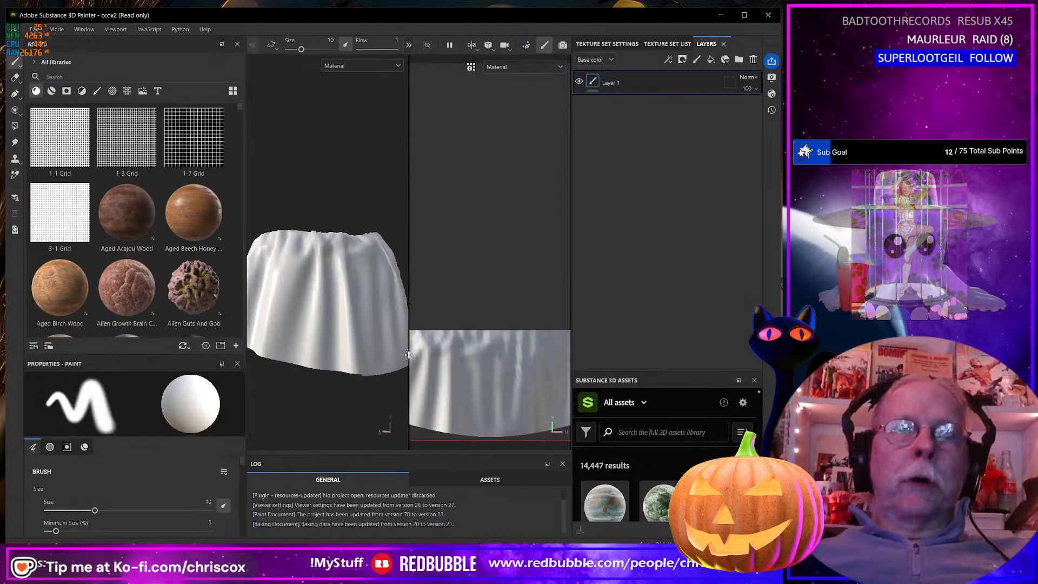
scroll(352, 316, "down", 10)
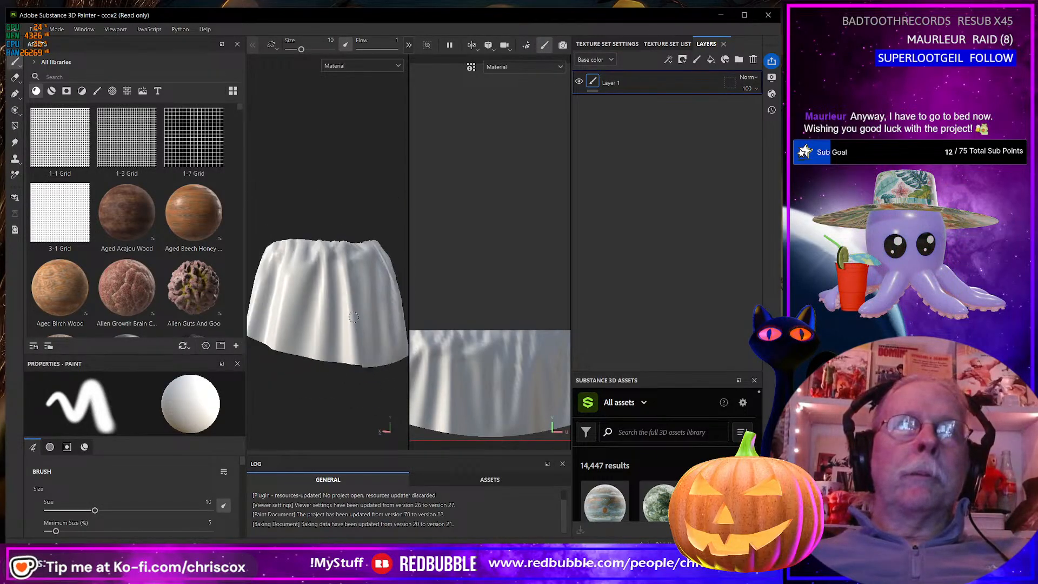
left_click_drag(354, 320, 408, 328, "alt")
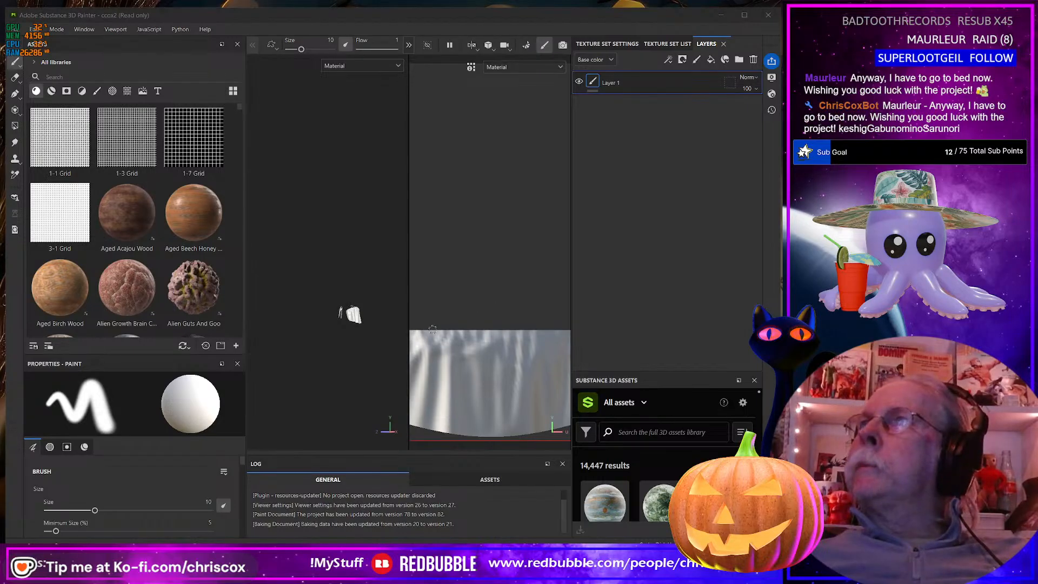
Switch back to Blender, select all objects and export them without materials, overwriting Arden Outfit NM.obj
key("alt+Tab")
left_click(521, 431)
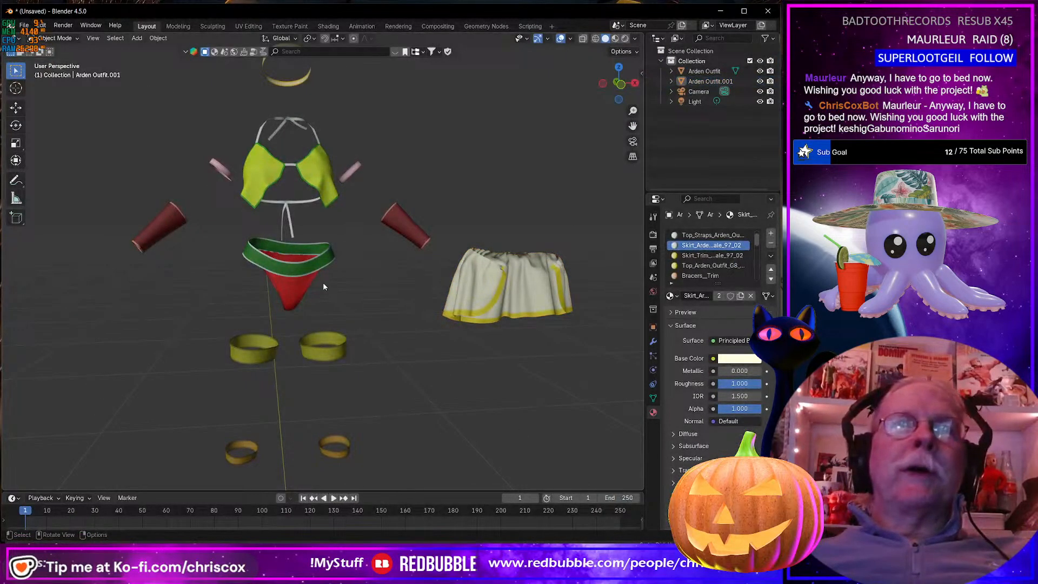
key("a")
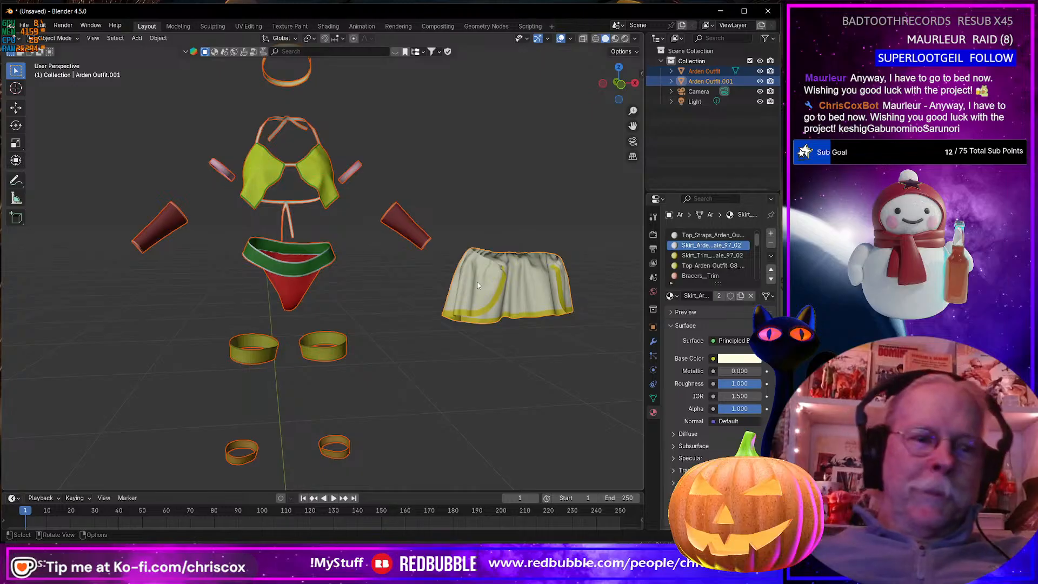
key("ctrl+shift+e")
key("Return")
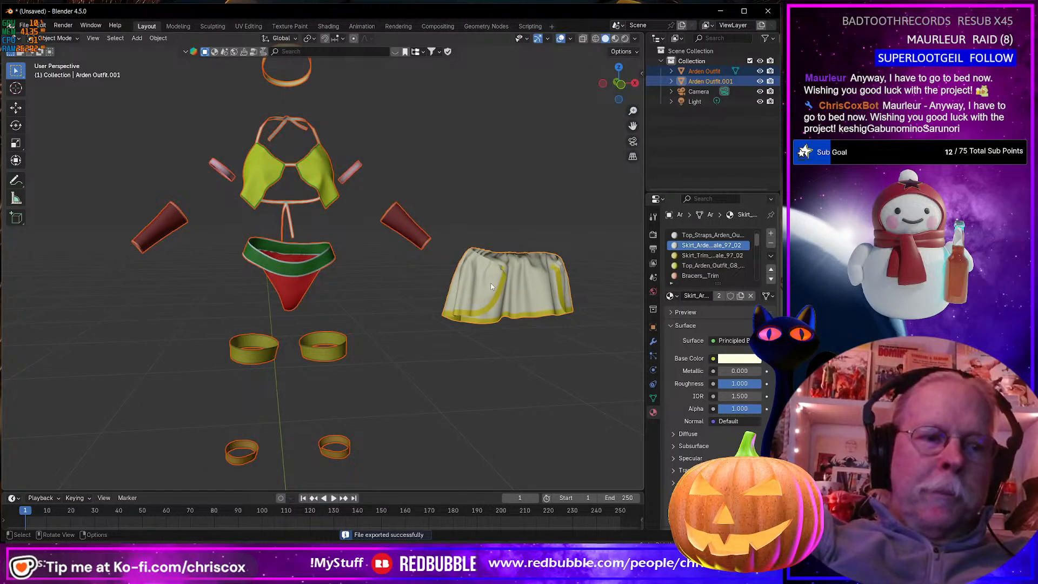
Export the selected objects with materials enabled, overwriting Arden Outfit.obj in the Substance folder
key("ctrl+shift+e")
left_click(565, 359)
left_click(281, 143)
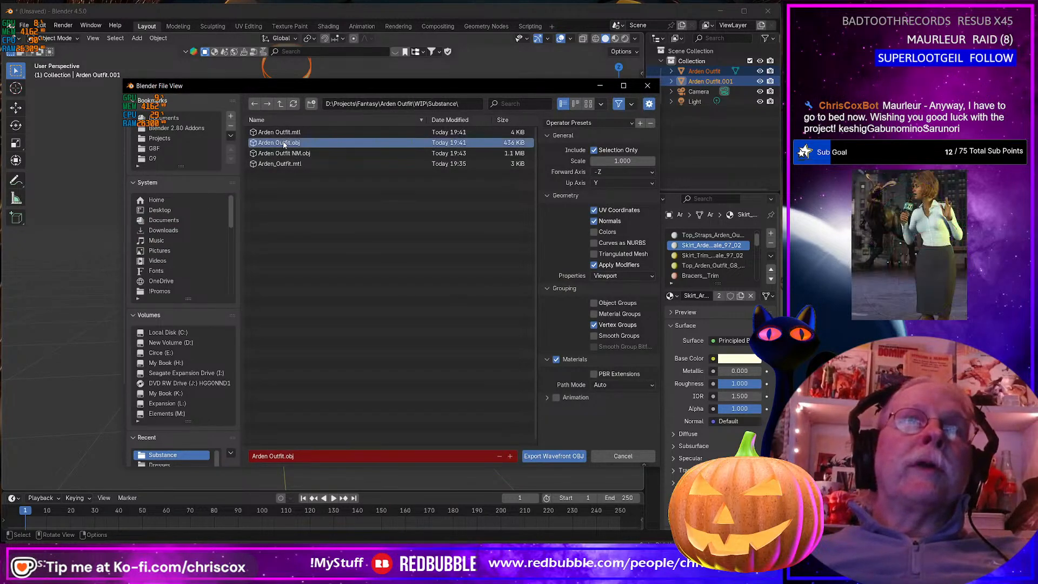
double_click(283, 143)
middle_click_drag(490, 368, 464, 362)
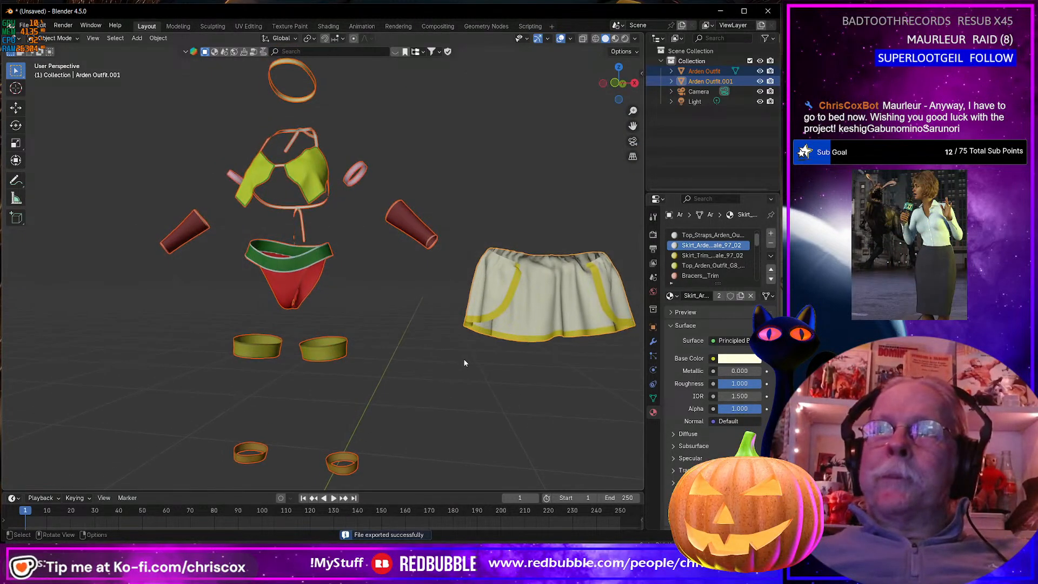
Switch to Adobe Substance 3D Painter and start a new project with the re-exported Arden Outfit NM.obj as its mesh file
key("alt+Tab")
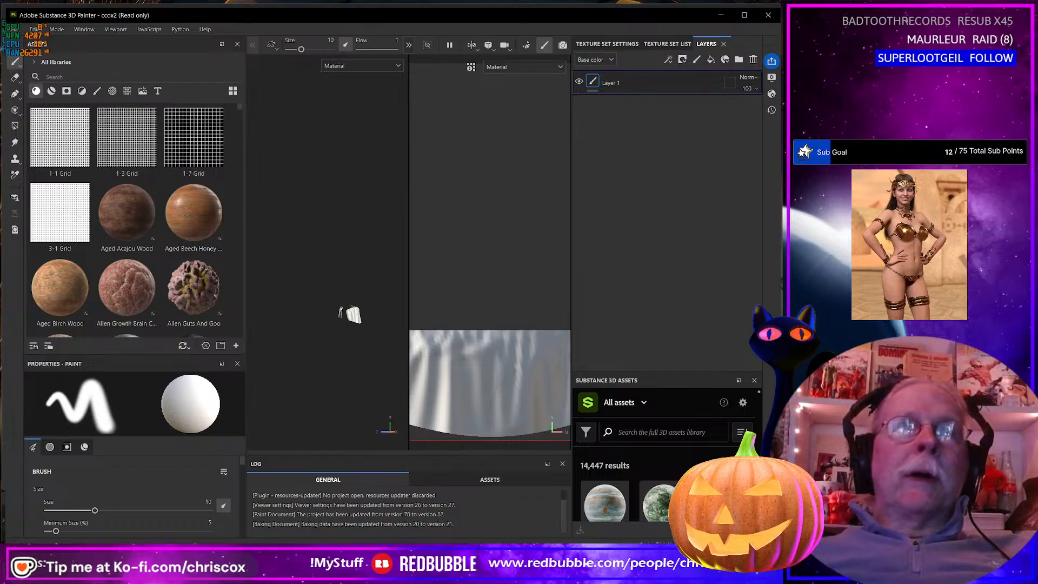
left_click(8, 29)
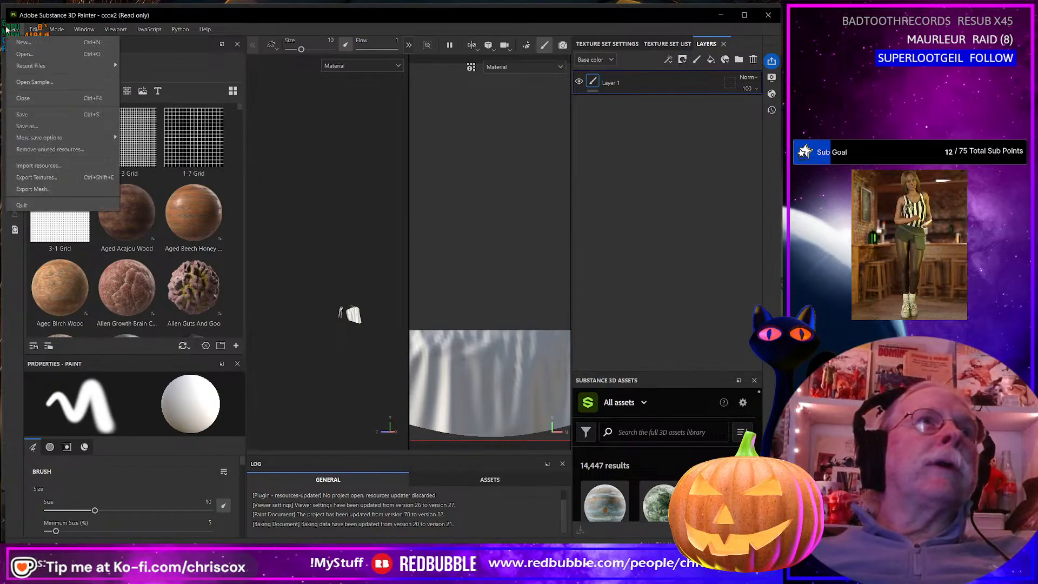
left_click(23, 42)
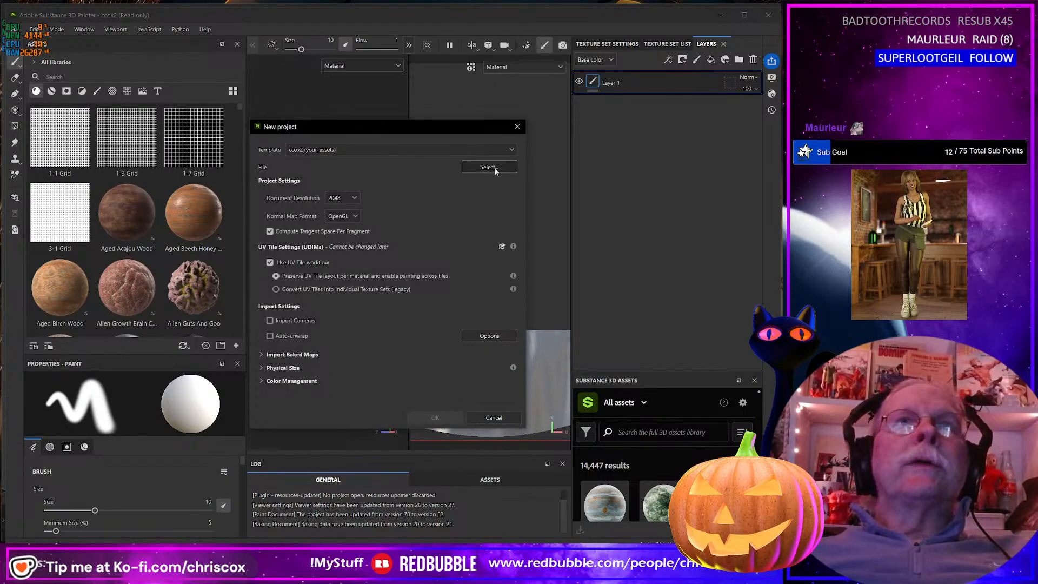
left_click(489, 167)
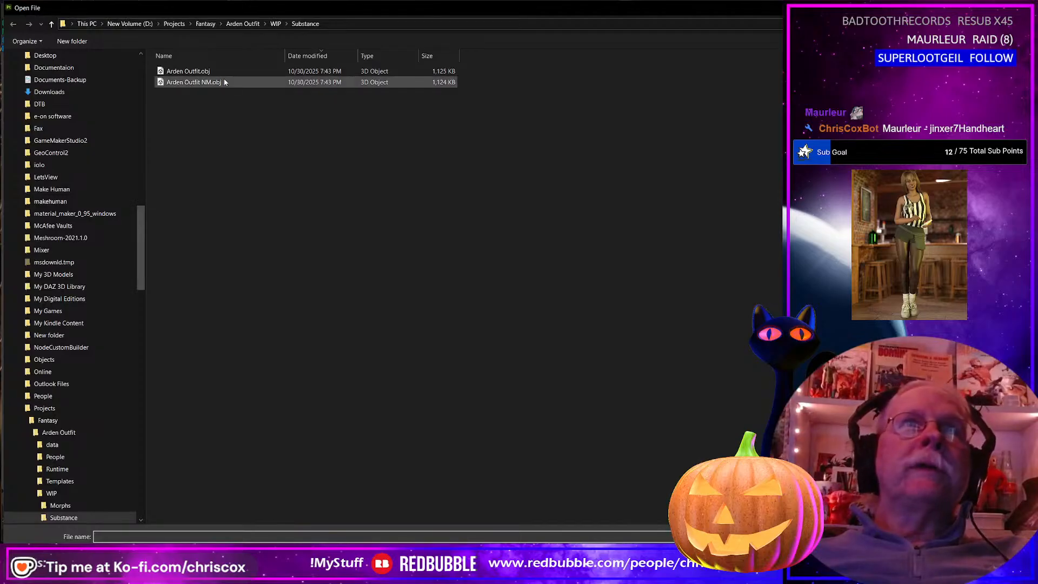
left_click(201, 71)
left_click(215, 83)
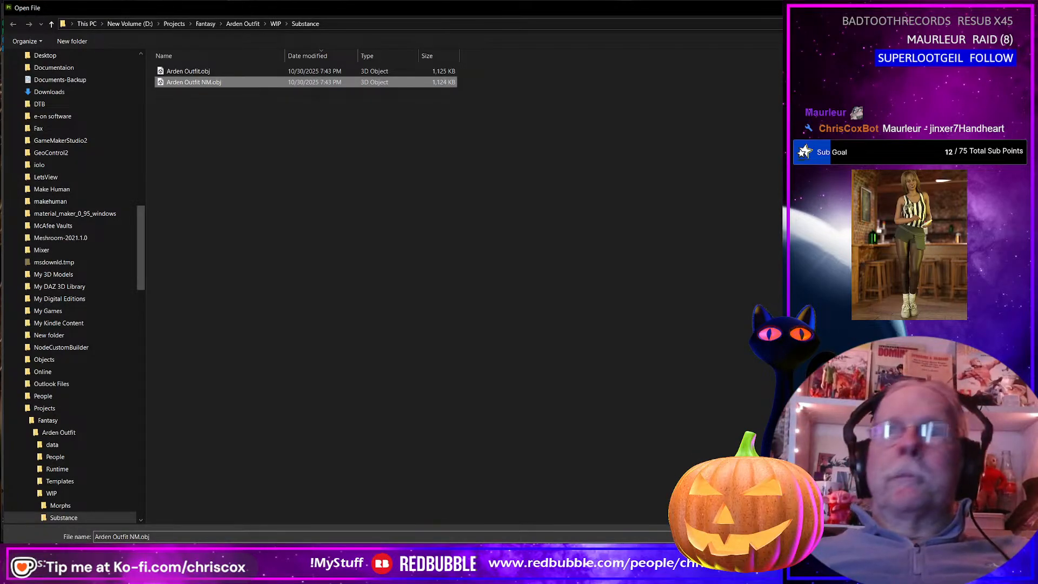
left_click(943, 554)
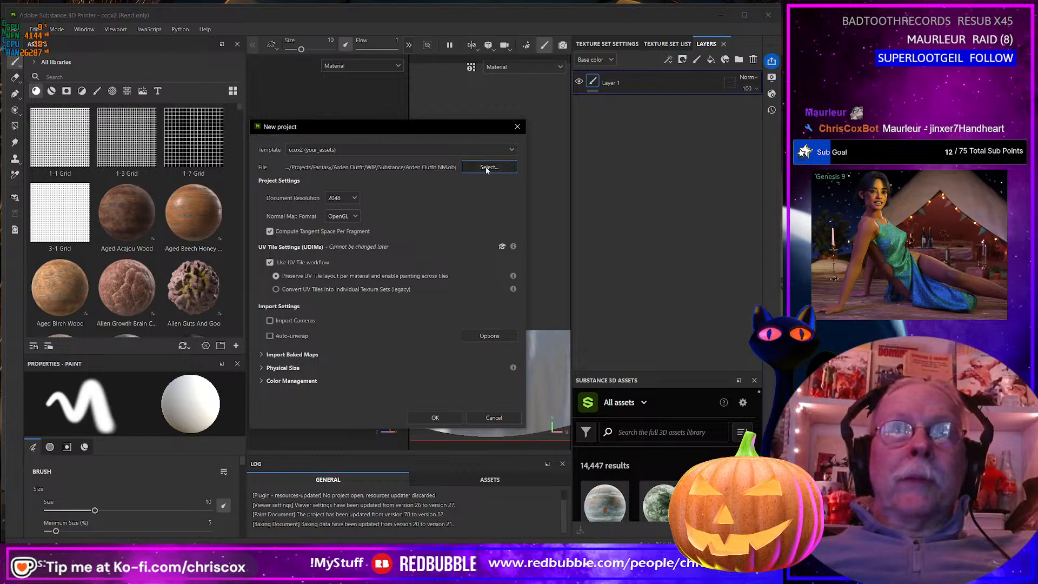
Create the project with the current settings, discarding the previous project's changes, and inspect the outfit pieces in the 3D view
left_click(436, 417)
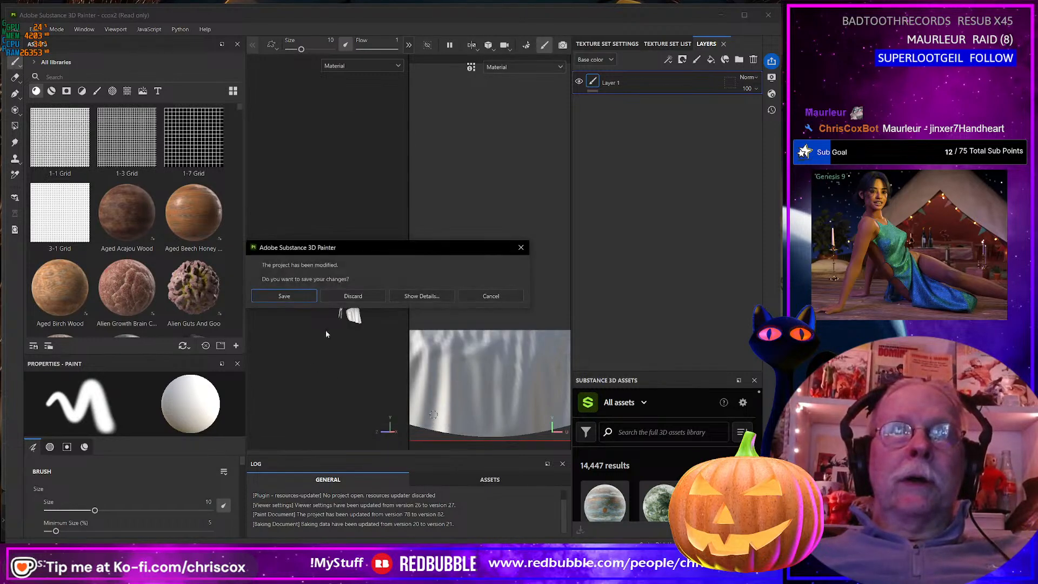
left_click(346, 295)
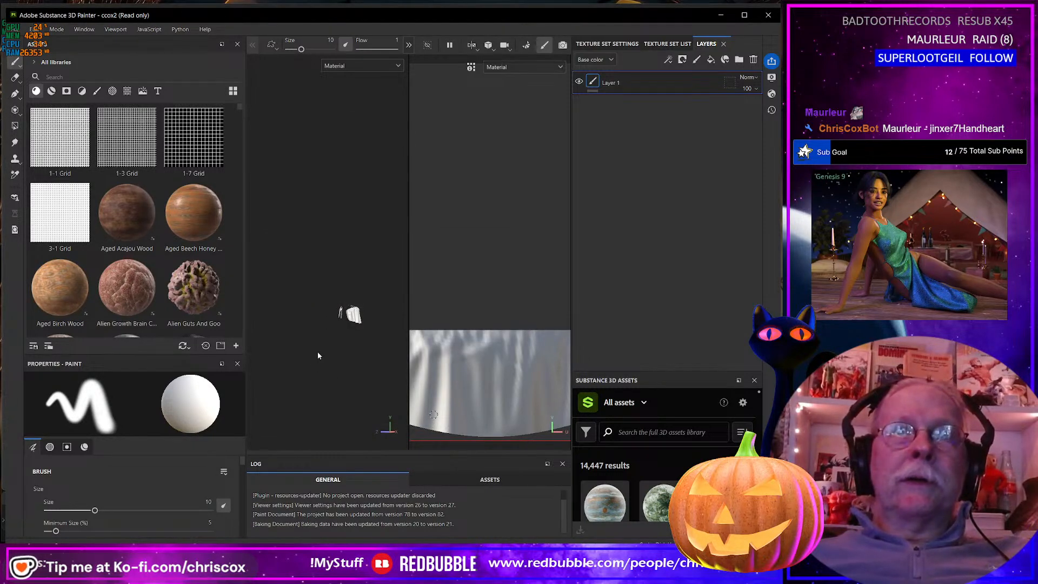
mouse_move(317, 352)
left_mouse_down("alt")
mouse_move(358, 361)
mouse_move(347, 358)
left_mouse_up("alt")
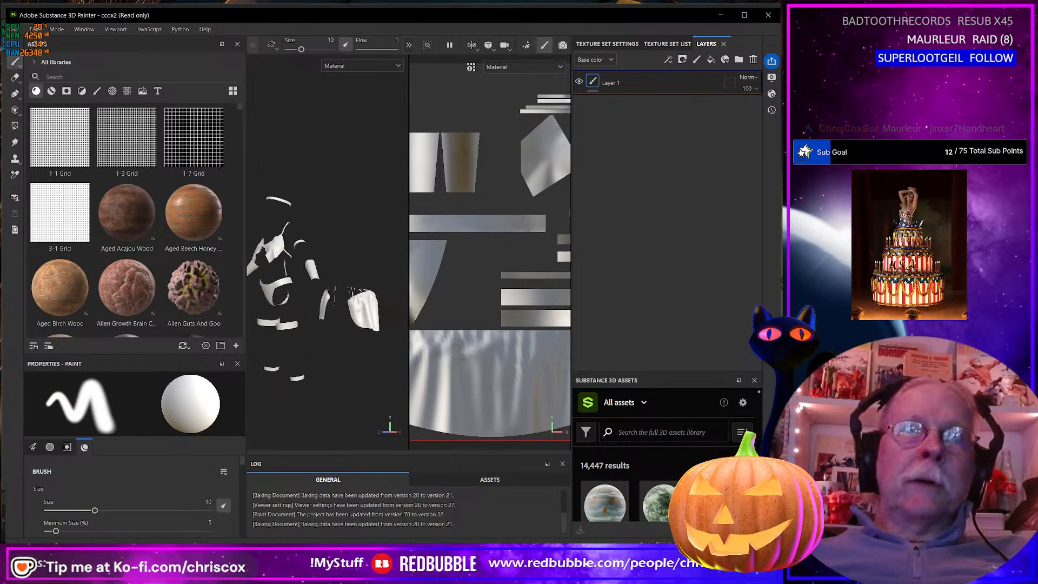
scroll(347, 357, "up", 5)
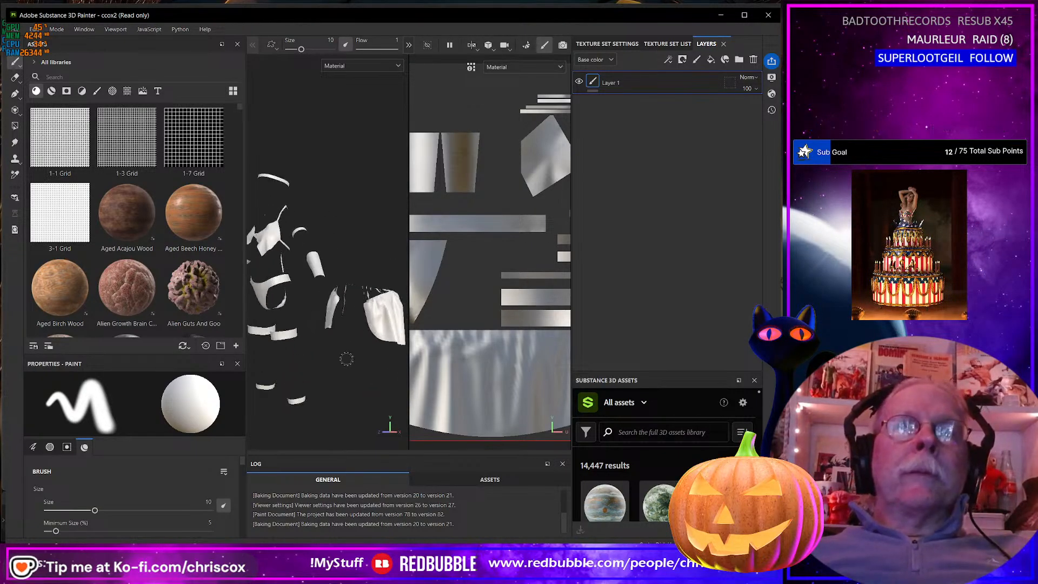
Enter mesh map baking and bake the normal, world space normal, ambient occlusion, curvature and position maps at 2048
left_click(59, 30)
mouse_move(77, 30)
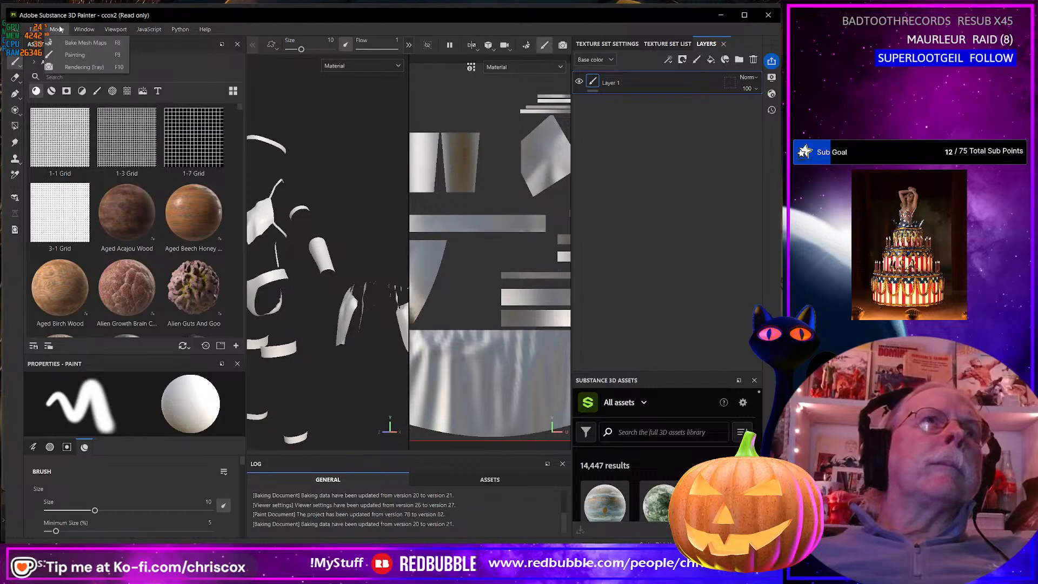
left_click(166, 186)
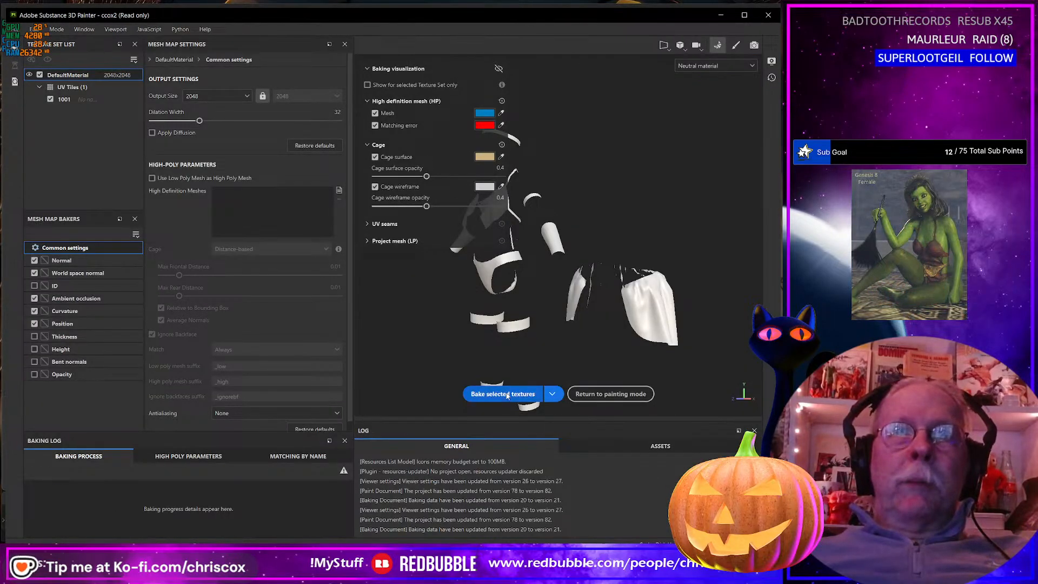
left_click(506, 394)
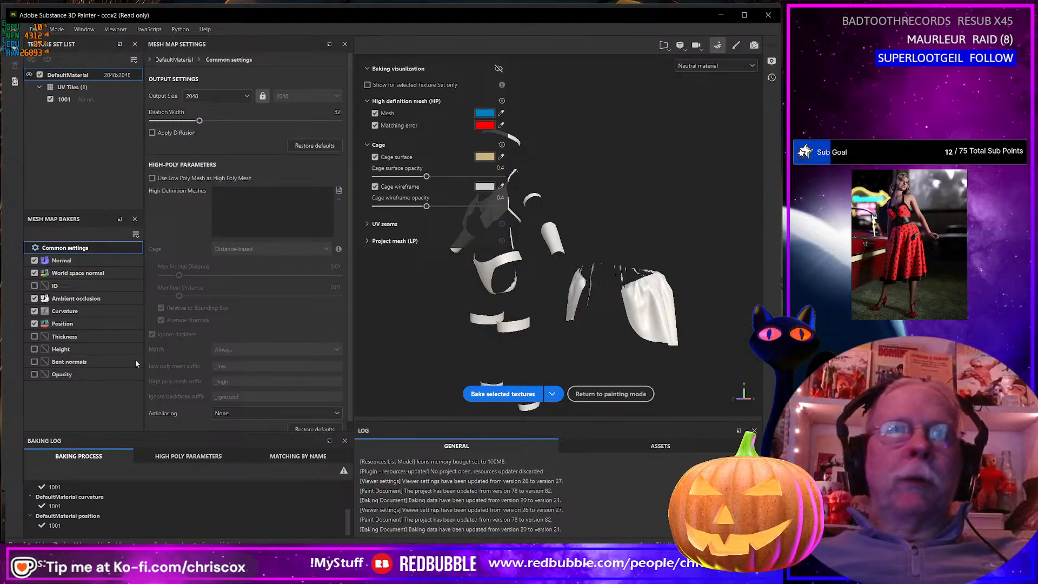
Leave only the ID map enabled for baking and set the output size to 4096
left_click(34, 324)
left_click(34, 310)
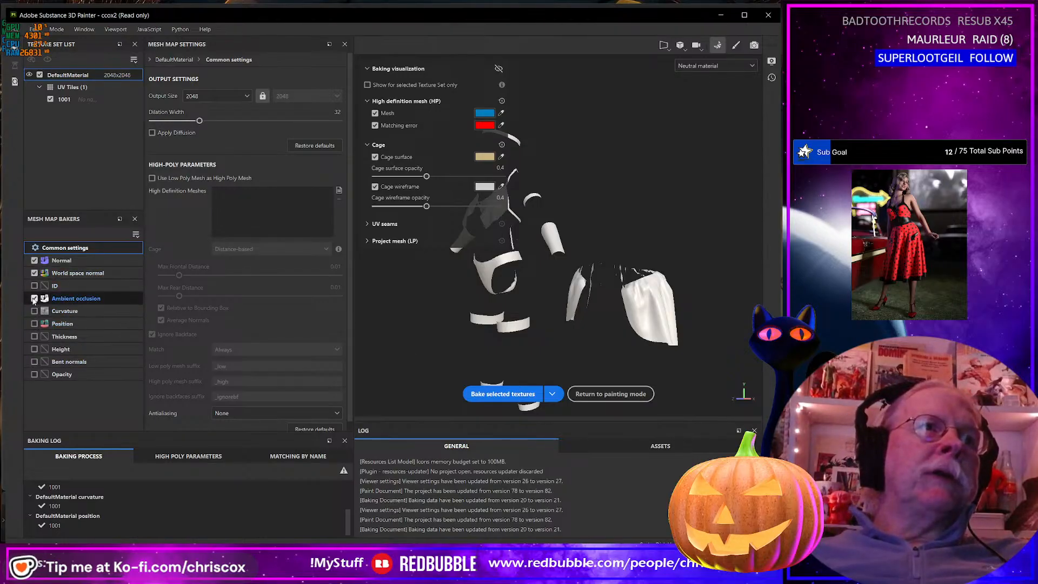
left_click(34, 298)
left_click(34, 286)
left_click(34, 273)
left_click(34, 259)
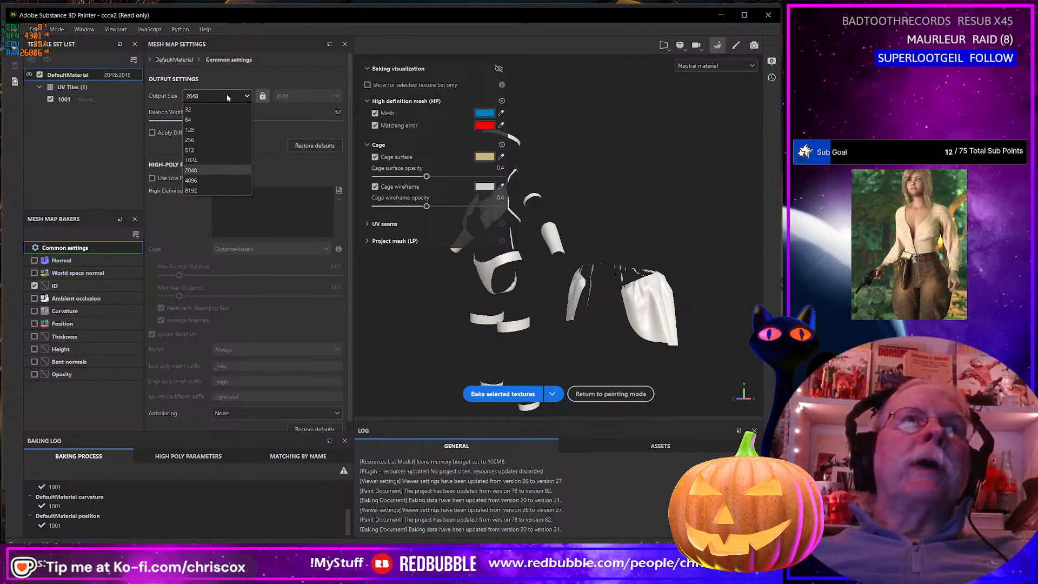
left_click(203, 180)
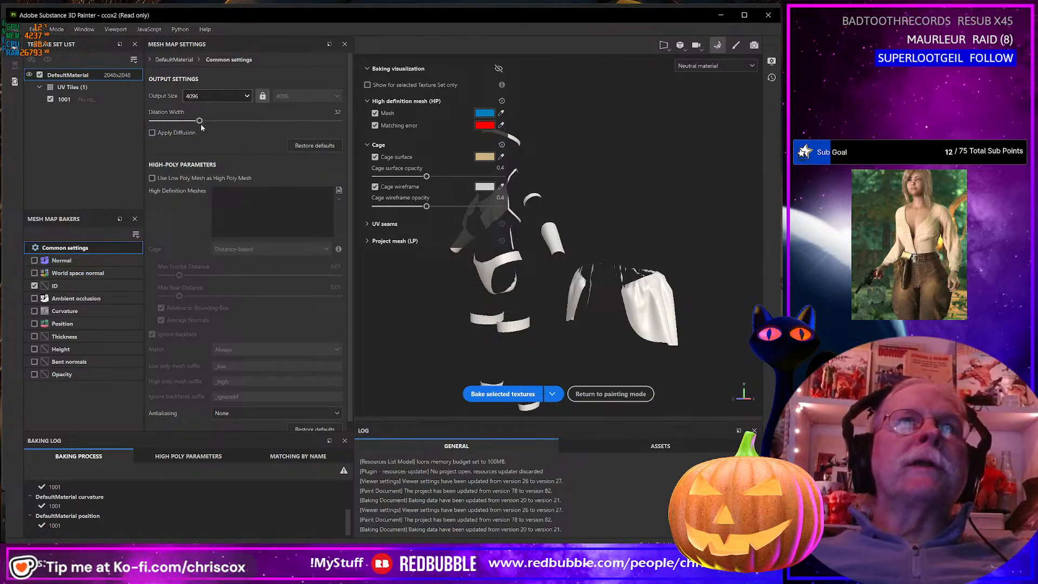
Load Arden Outfit.obj from the Substance folder as the high definition mesh for baking
left_click(338, 190)
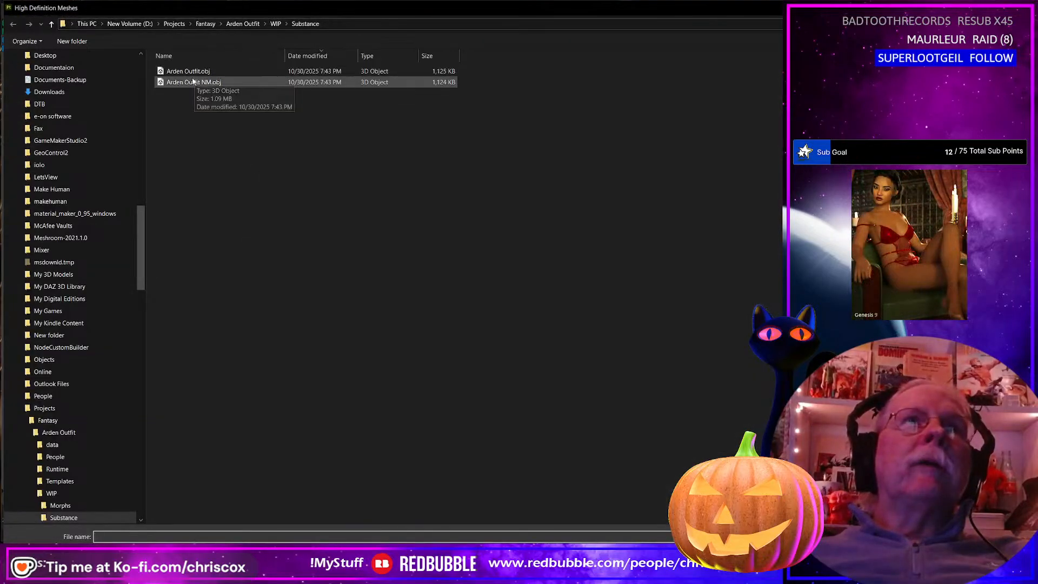
left_click(186, 72)
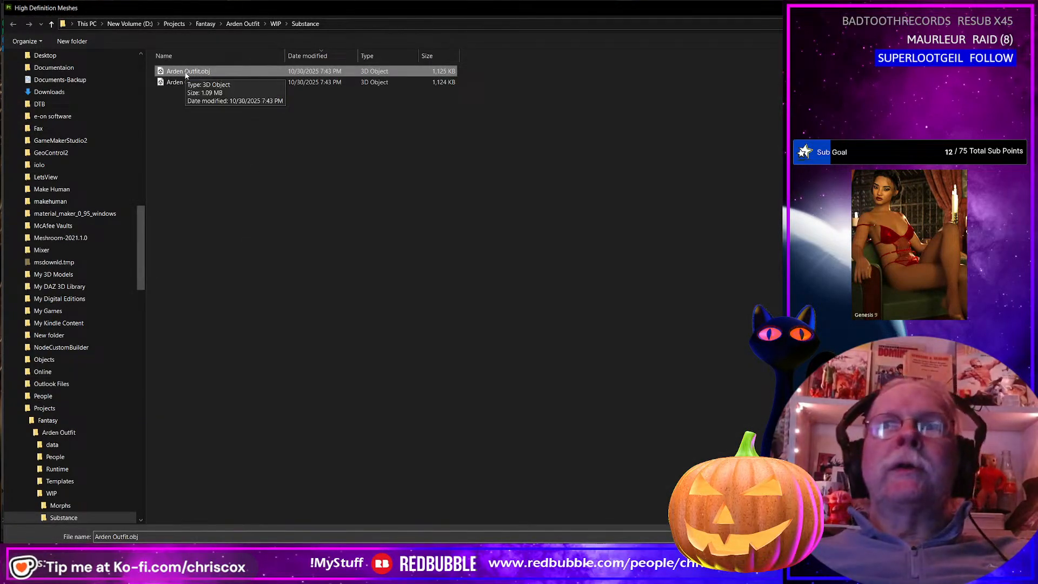
double_click(186, 73)
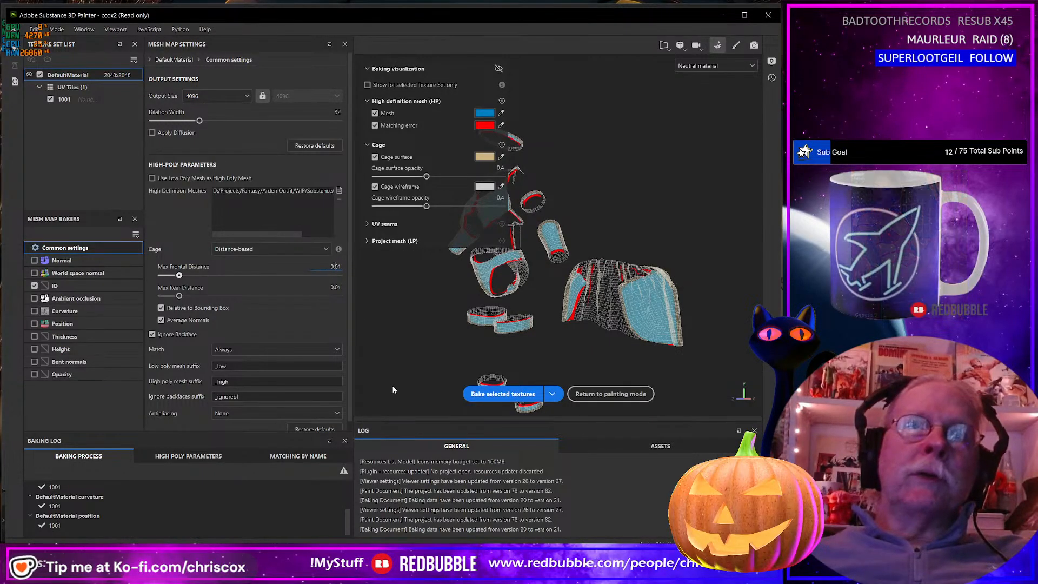
Set both the max frontal distance and the max rear distance of the baking cage to 0.000001
type("0000")
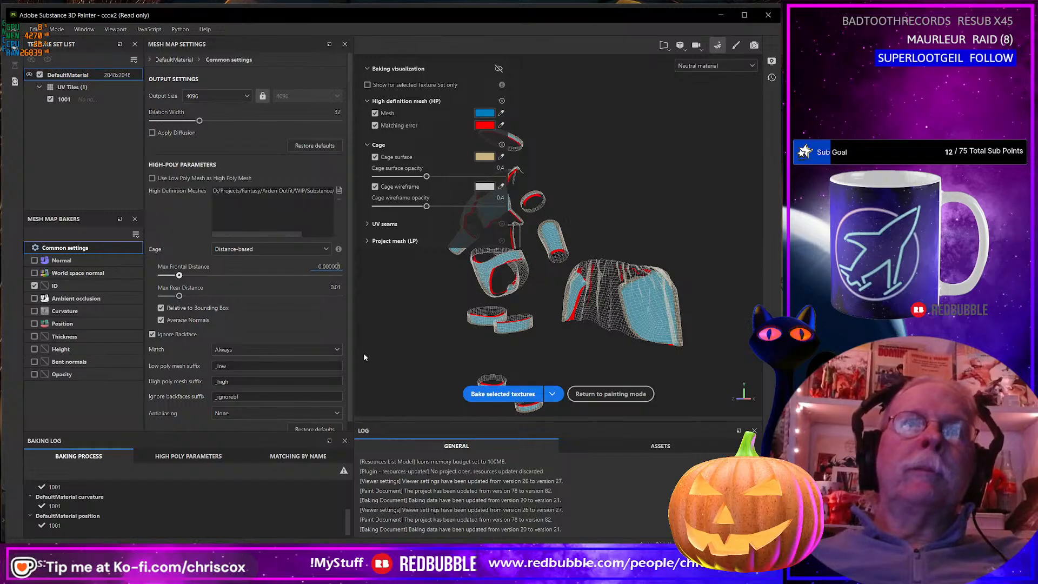
left_click(337, 287)
key("BackSpace")
type("00001")
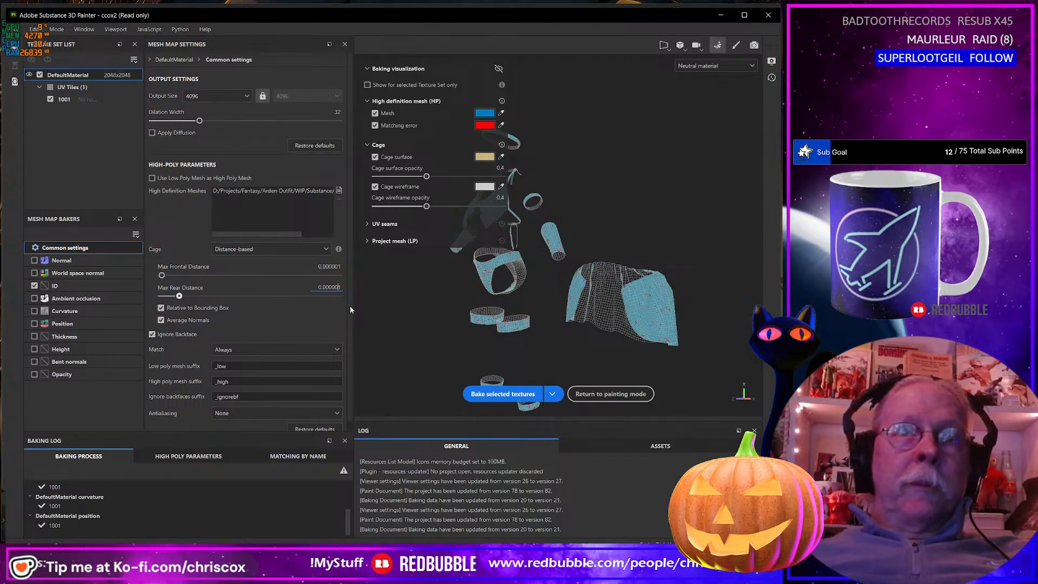
Bake the ID map and return to painting mode
left_click(529, 395)
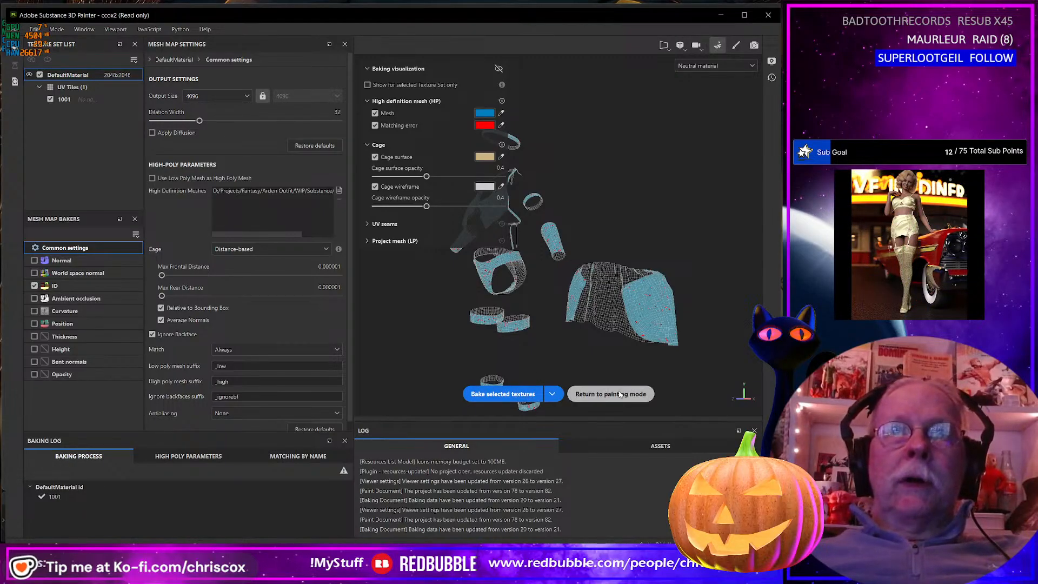
left_click(70, 32)
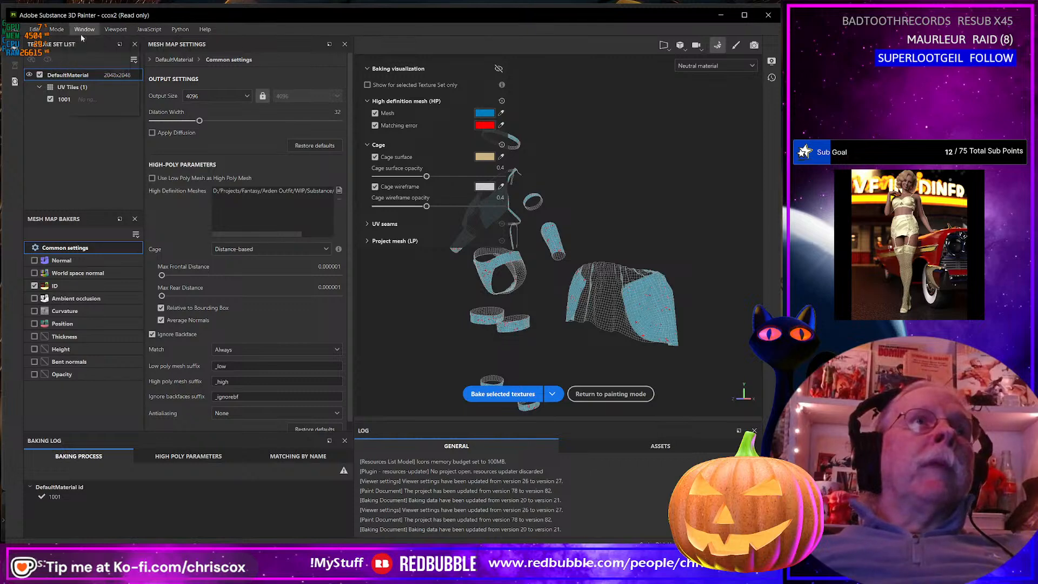
left_click(75, 55)
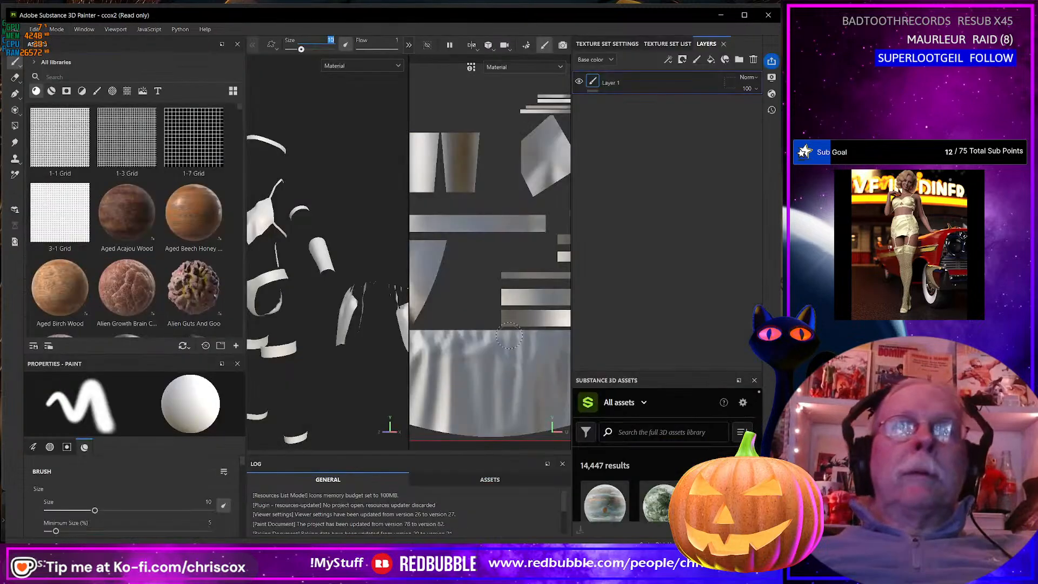
Save the project as Arden Outfit in the WIP\Substance folder
left_click(17, 32)
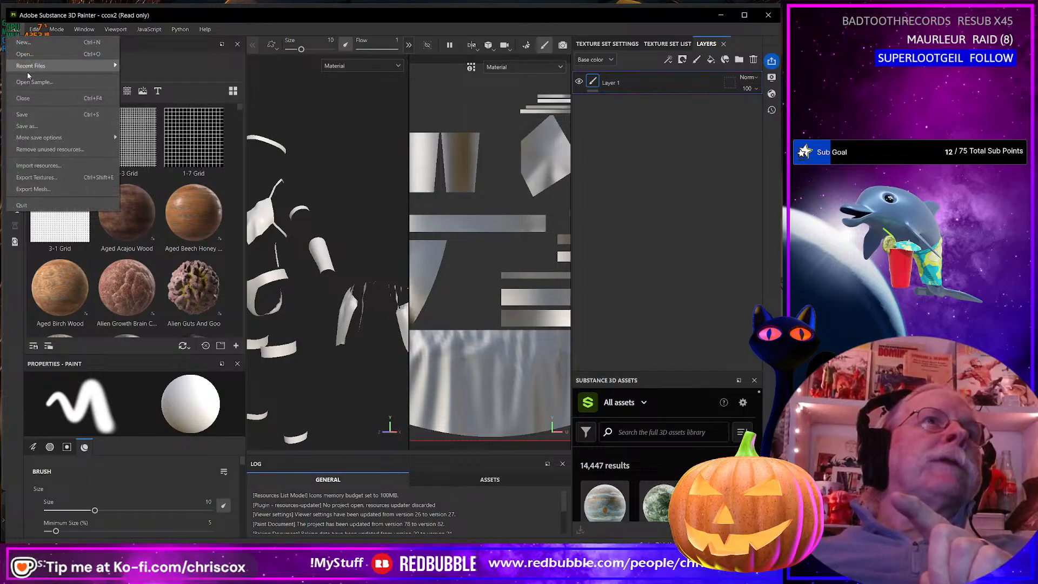
left_click(33, 127)
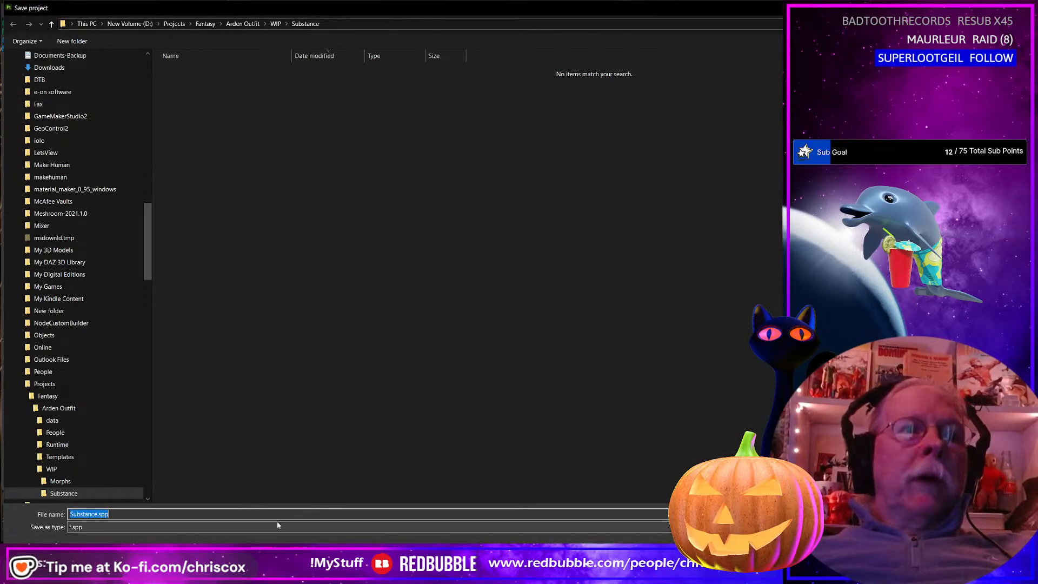
type("Arden ")
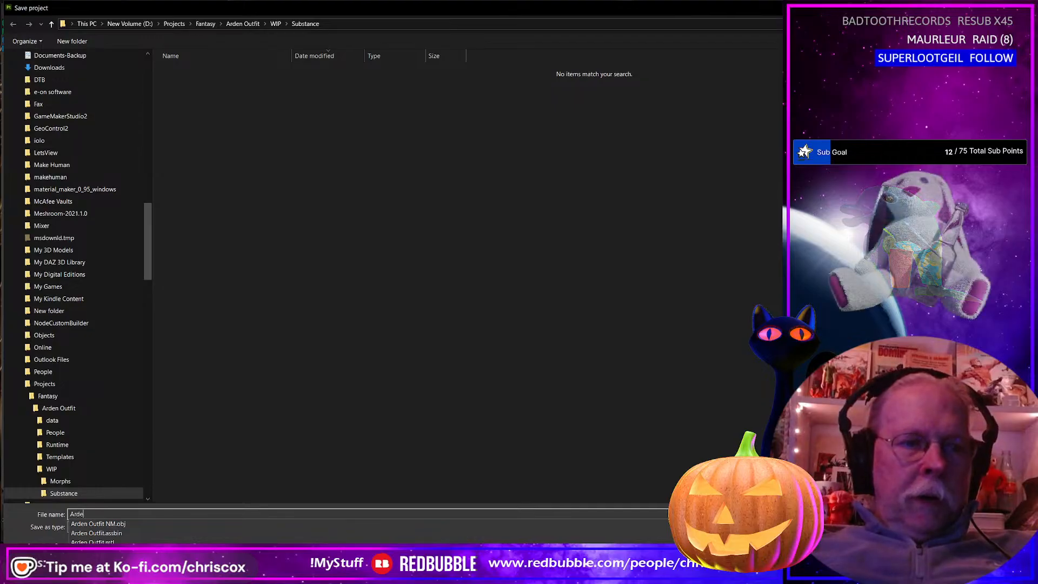
type("Outfit")
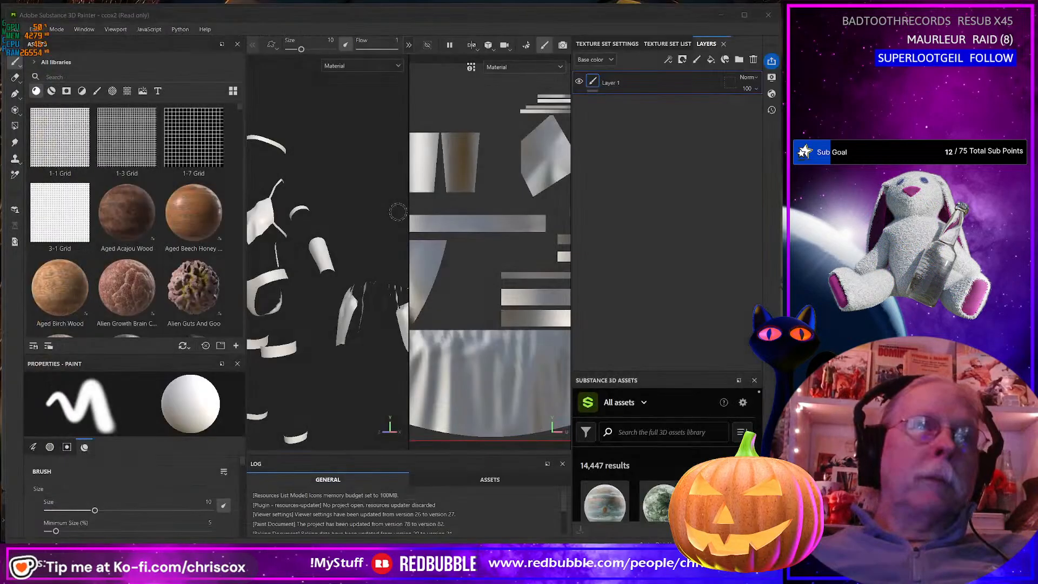
Export the project's ID texture using the ! CCox-ID output template at a size of 8192
left_click(21, 31)
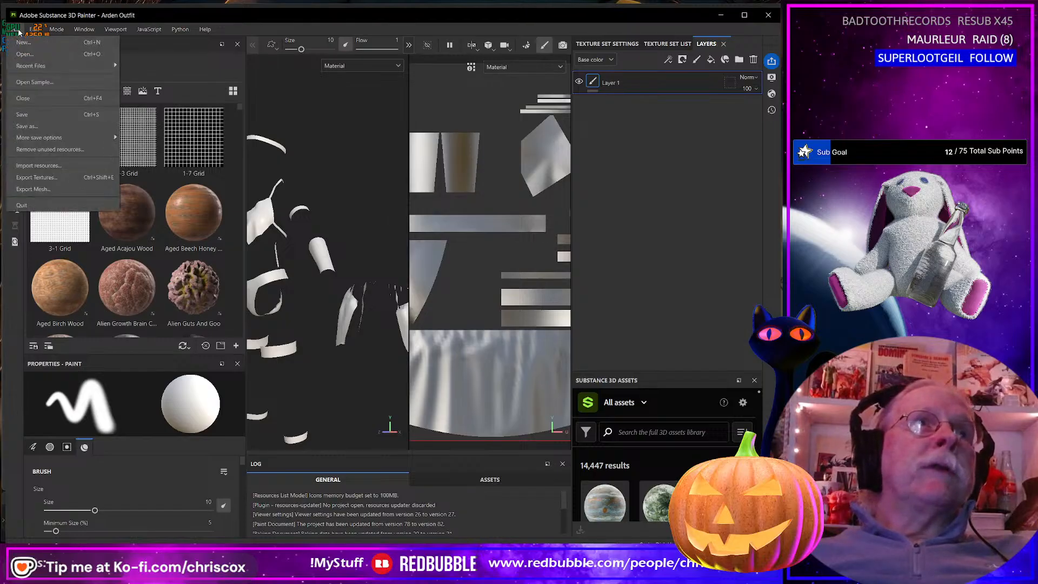
left_click(37, 178)
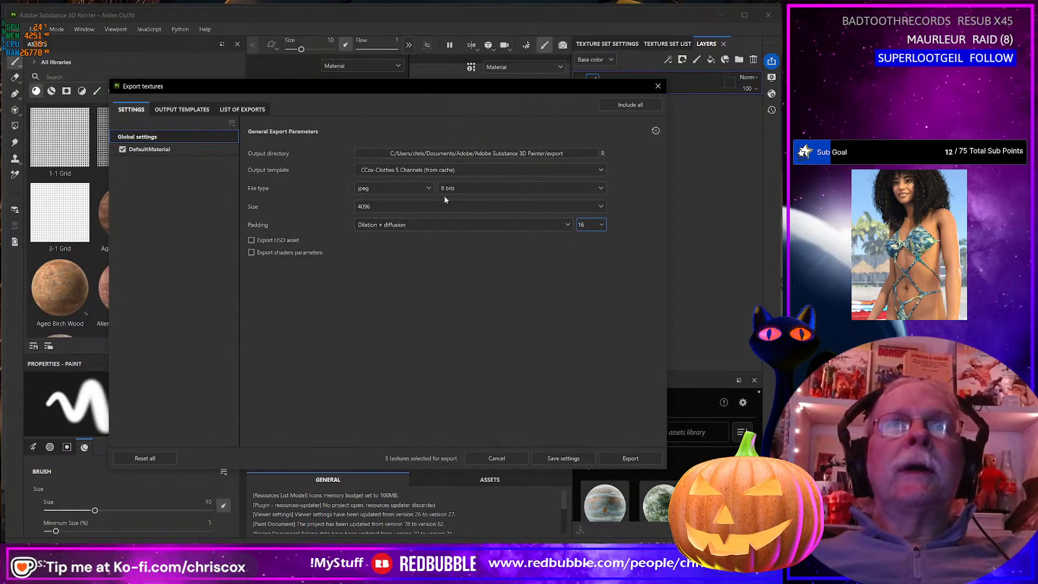
left_click(473, 170)
scroll(469, 209, "down", 3)
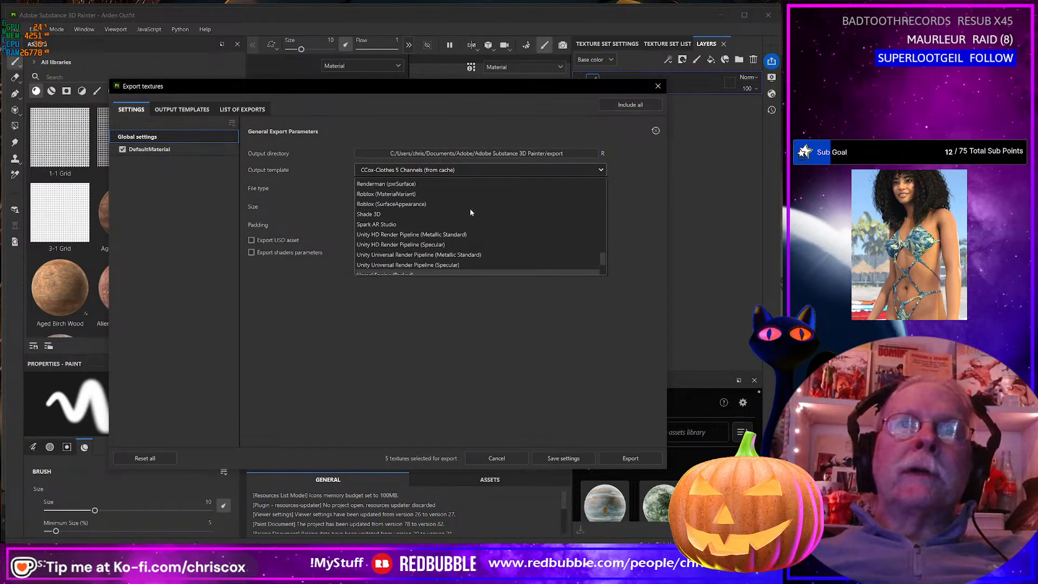
scroll(470, 213, "up", 5)
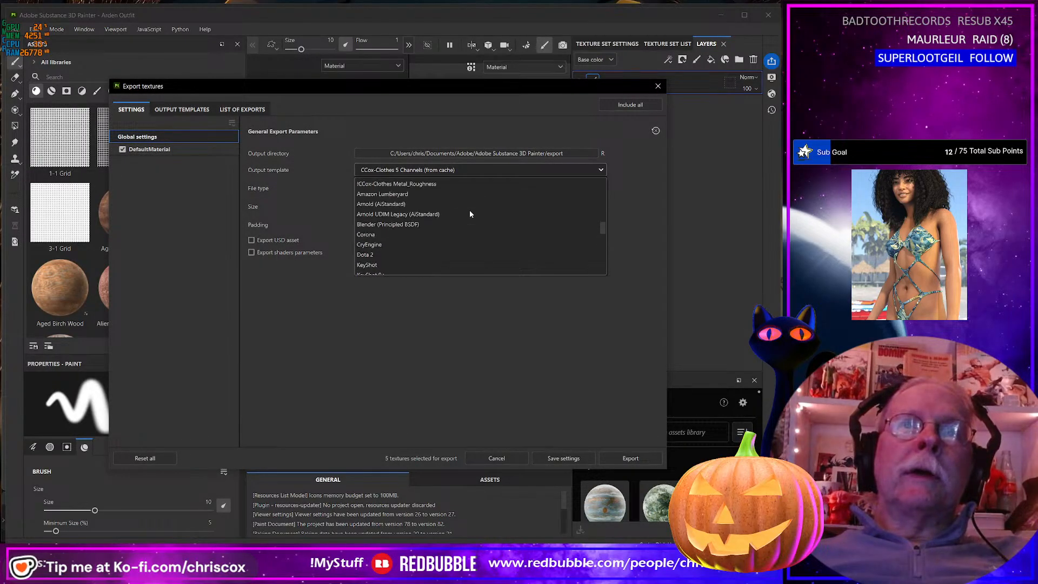
scroll(469, 213, "up", 2)
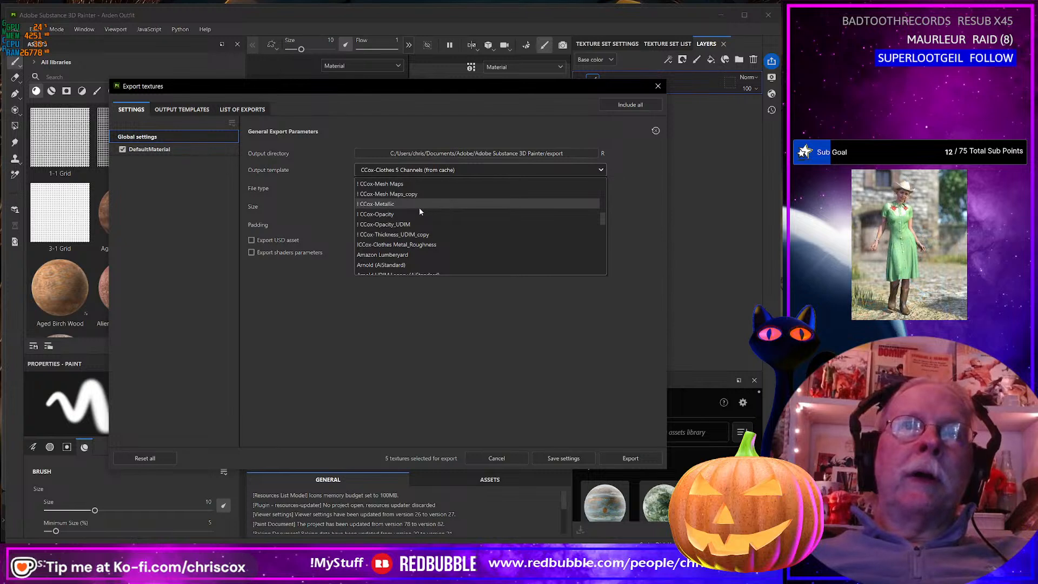
left_click(366, 193)
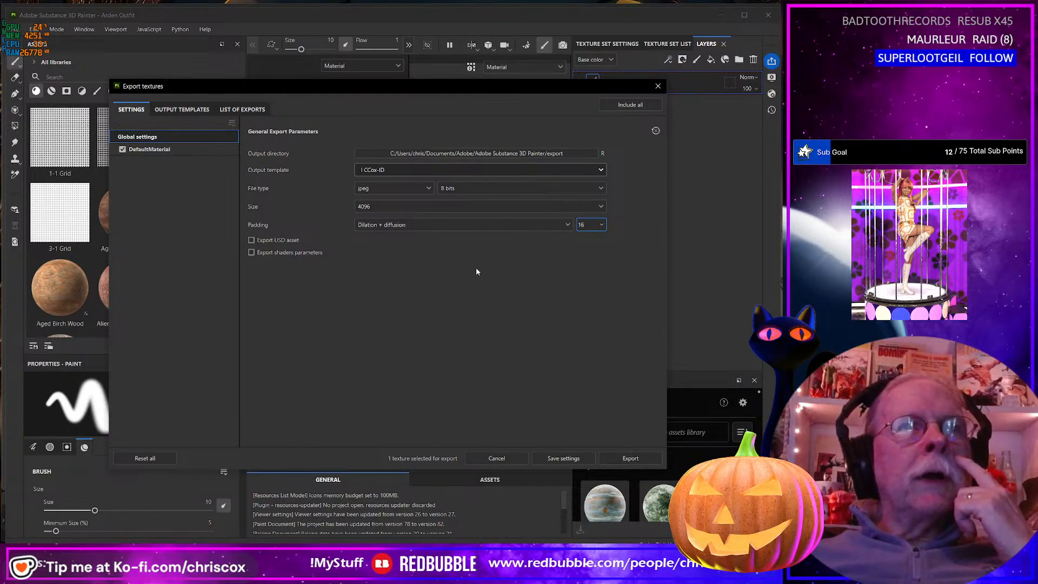
left_click(410, 204)
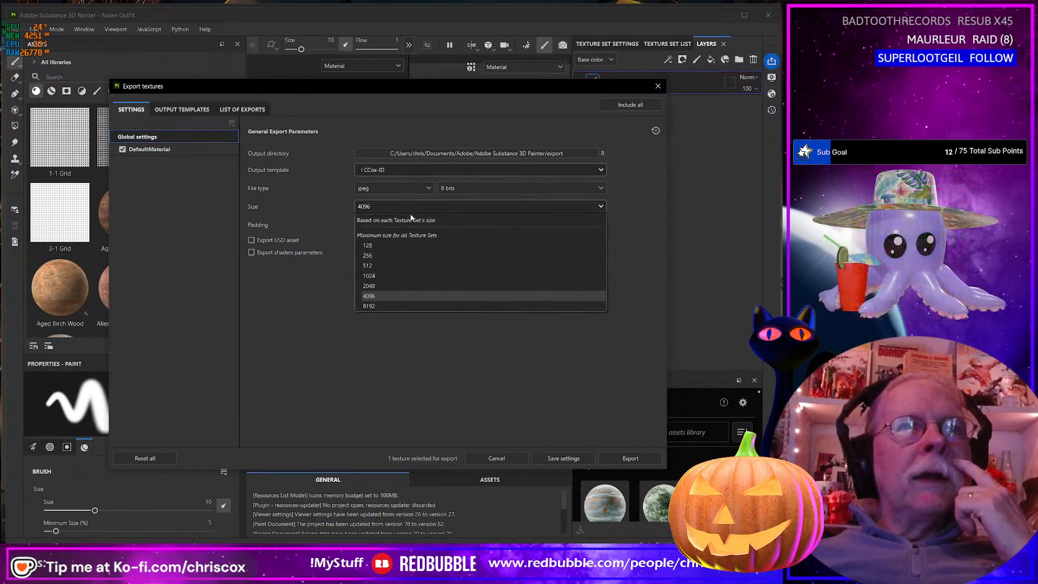
left_click(380, 306)
left_click(630, 458)
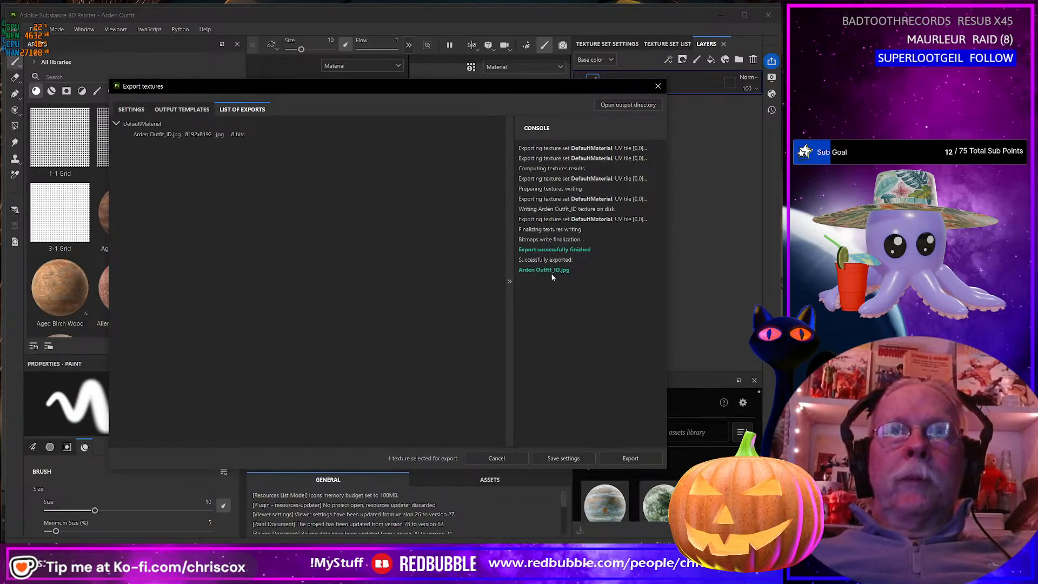
Open the texture output directory and cut the exported file Arden Outfit_ID.jpg
left_click(628, 105)
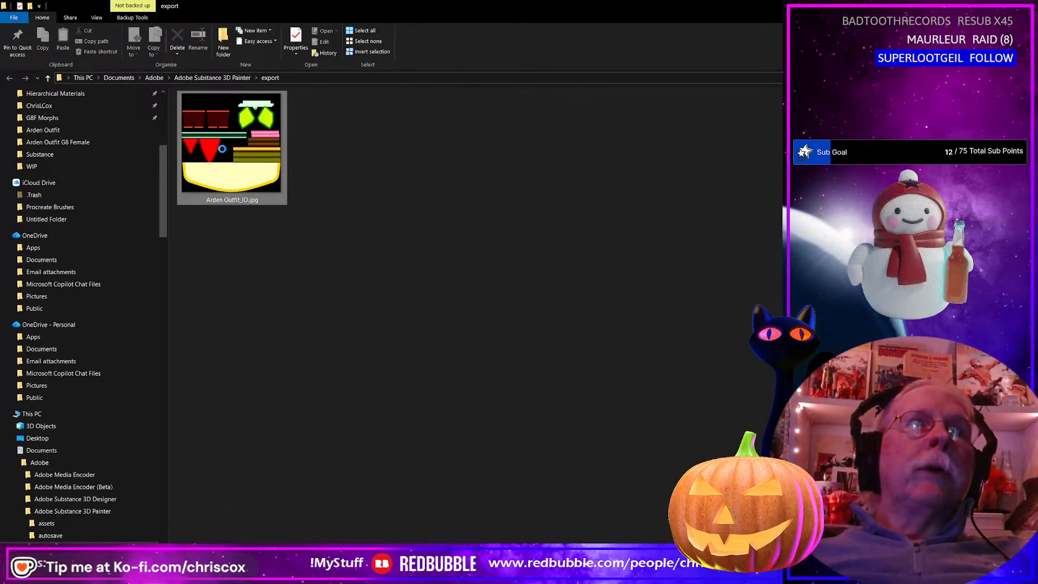
right_click(220, 146)
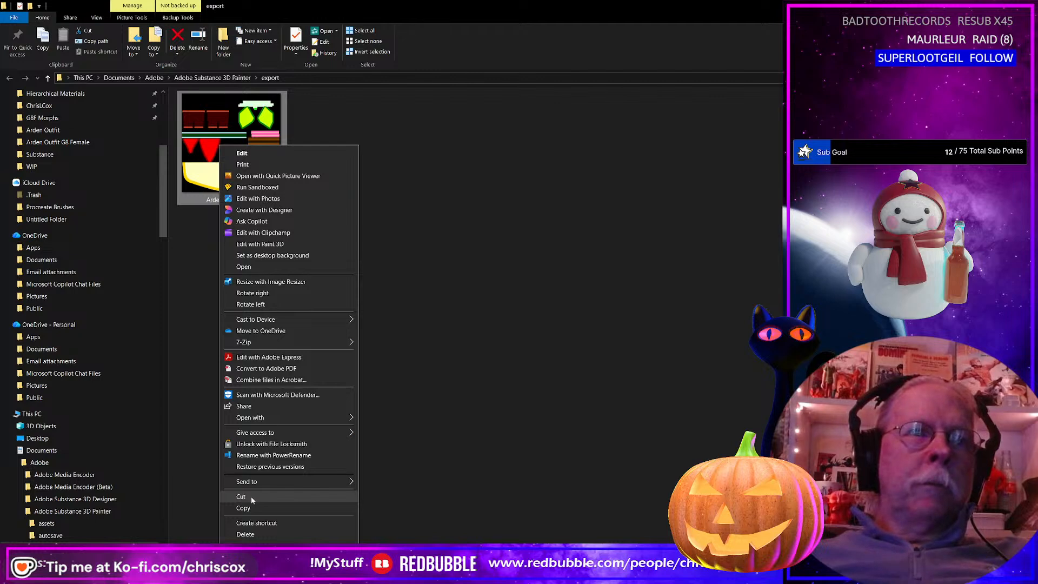
left_click(240, 497)
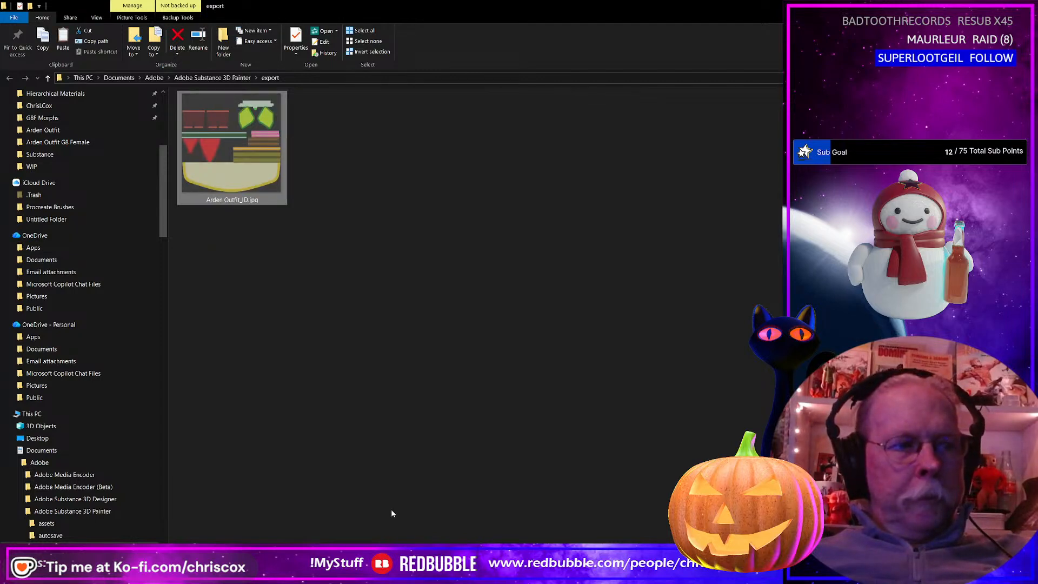
Paste the cut ID texture into the Projects\Fantasy\Arden Outfit\WIP folder and close the export folder
key("super+e")
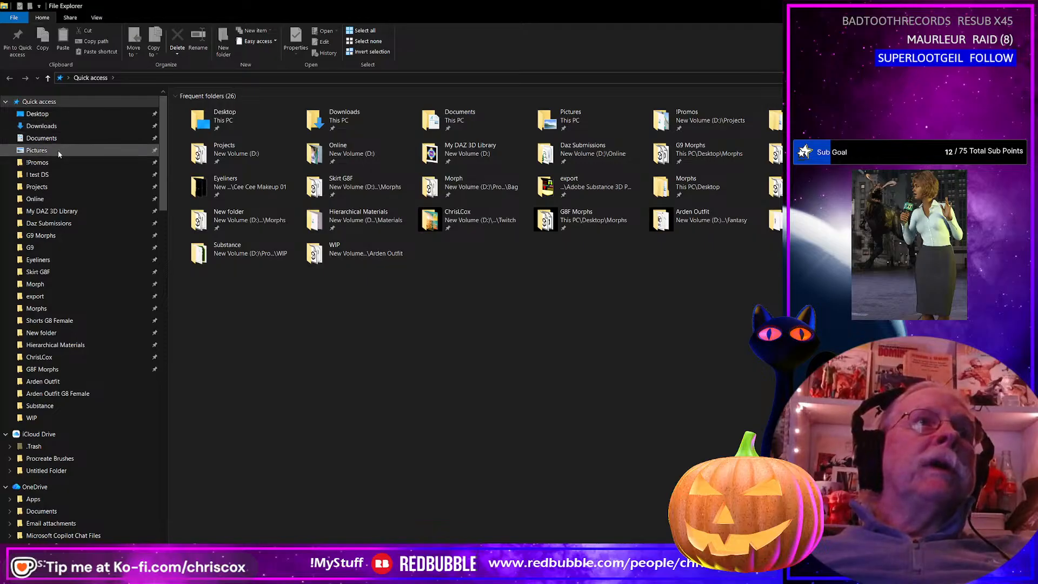
left_click(47, 188)
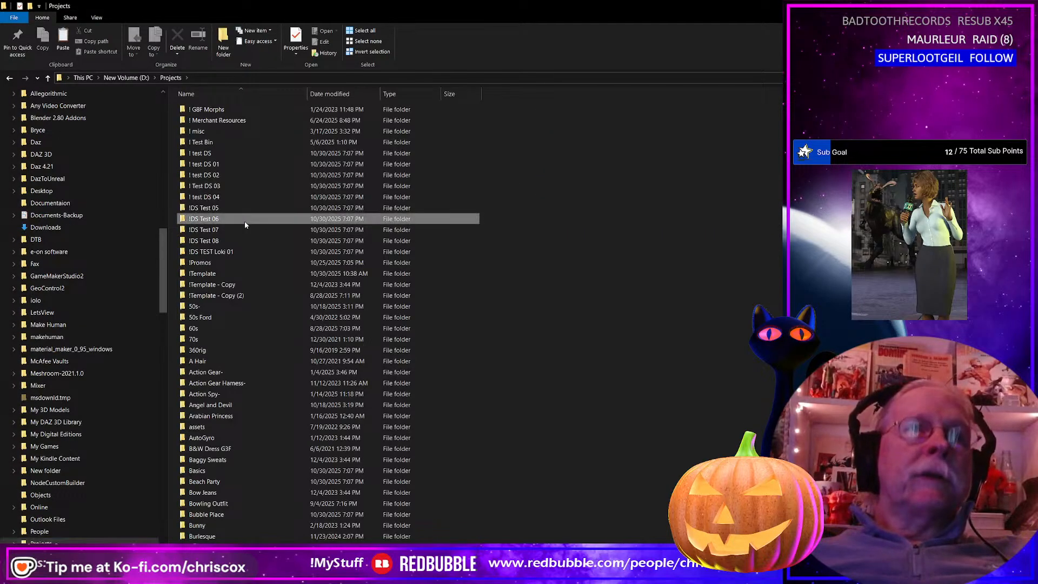
key("f")
key("f")
key("Return")
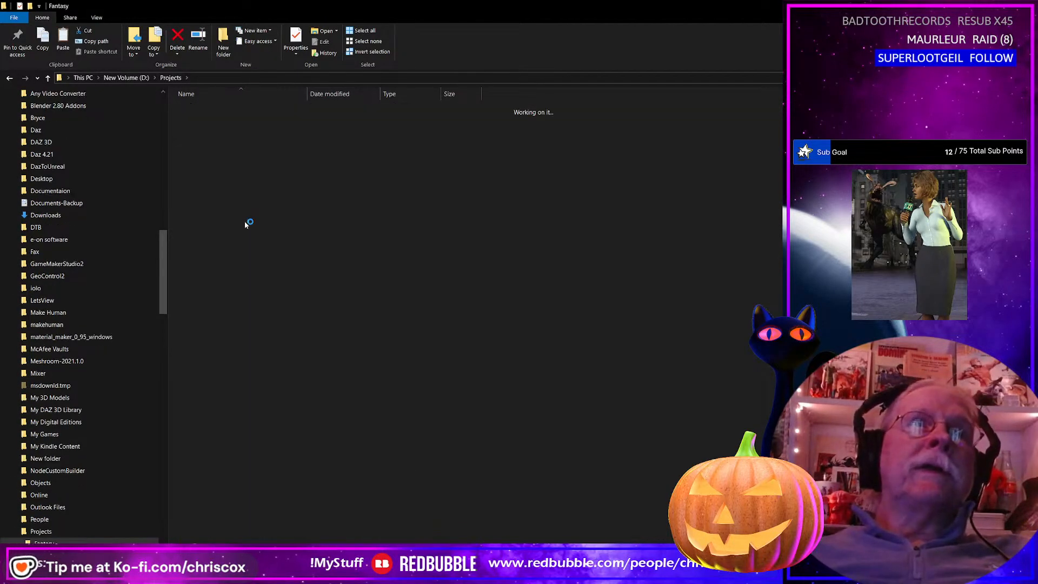
double_click(215, 108)
double_click(198, 155)
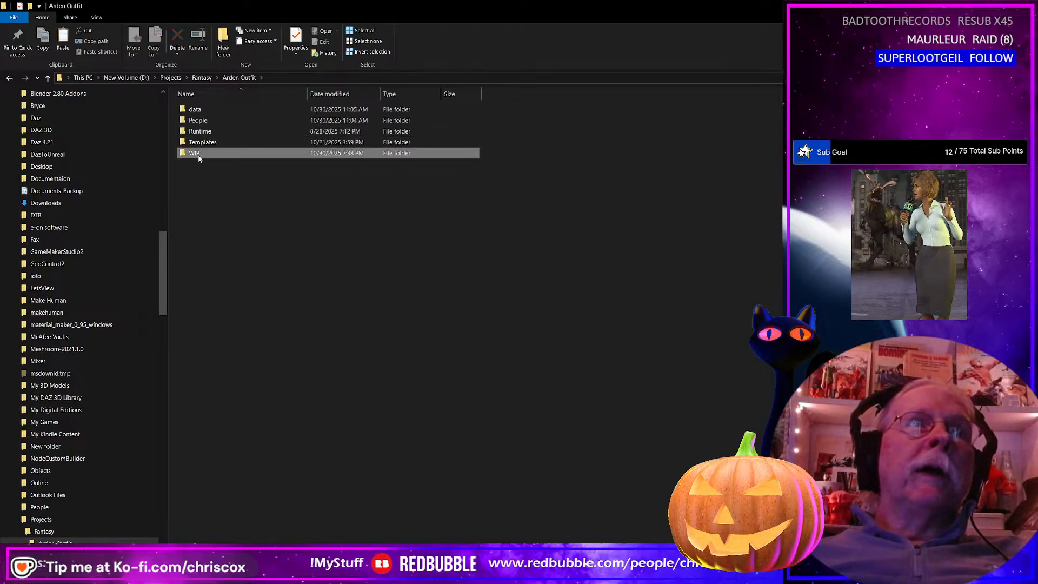
right_click(283, 420)
left_click(324, 320)
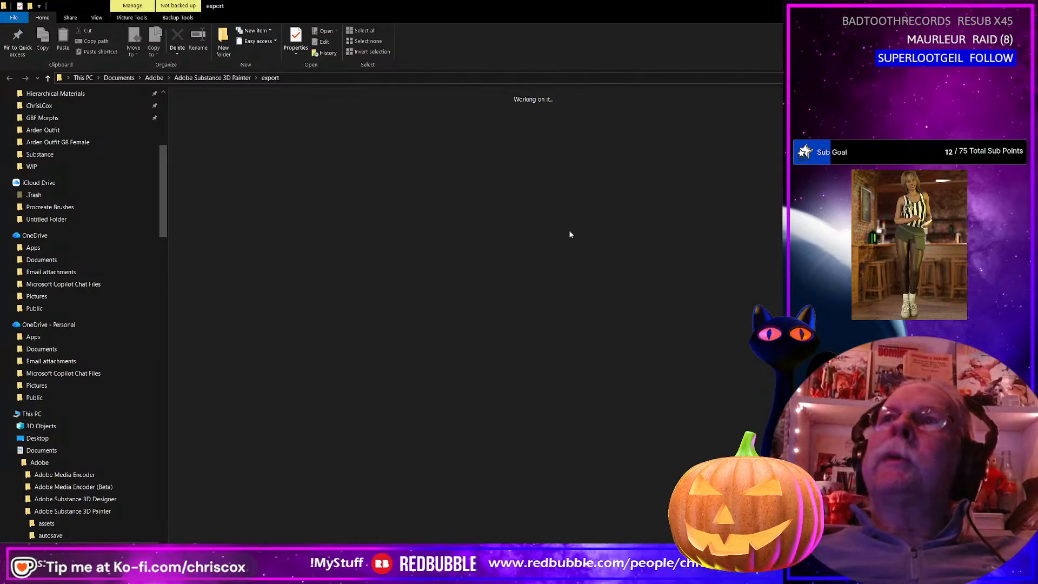
left_click(1025, 6)
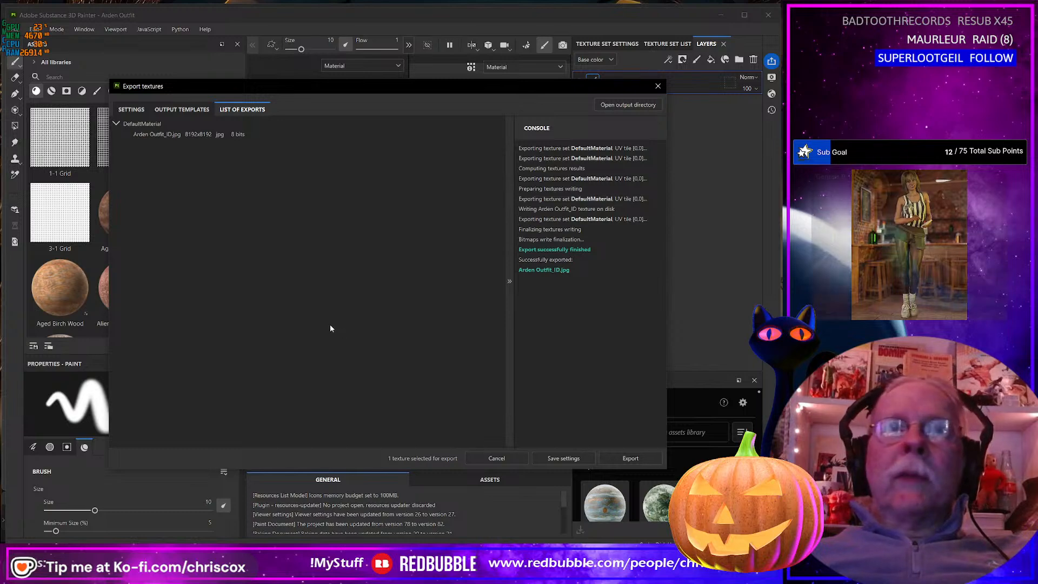
Switch to Blender, enter the UV Editing workspace and select all of the outfit's UVs
key("alt+Tab")
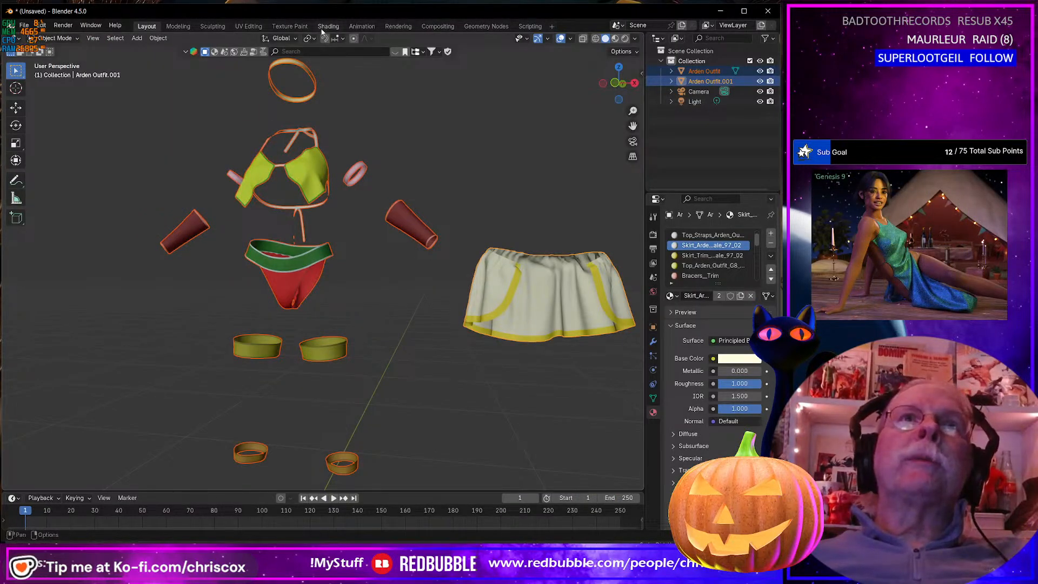
left_click(249, 25)
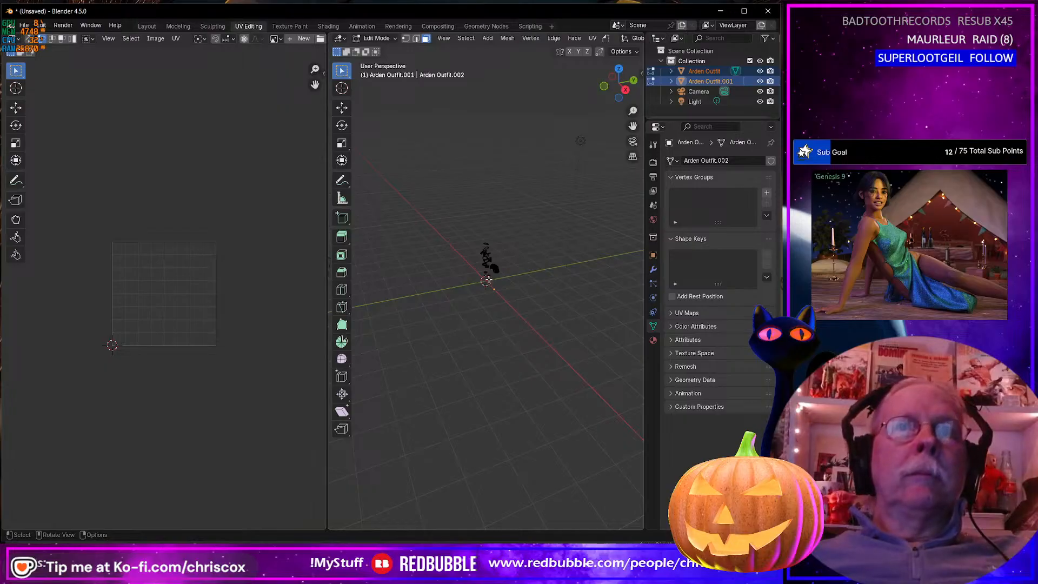
key("a")
key("a")
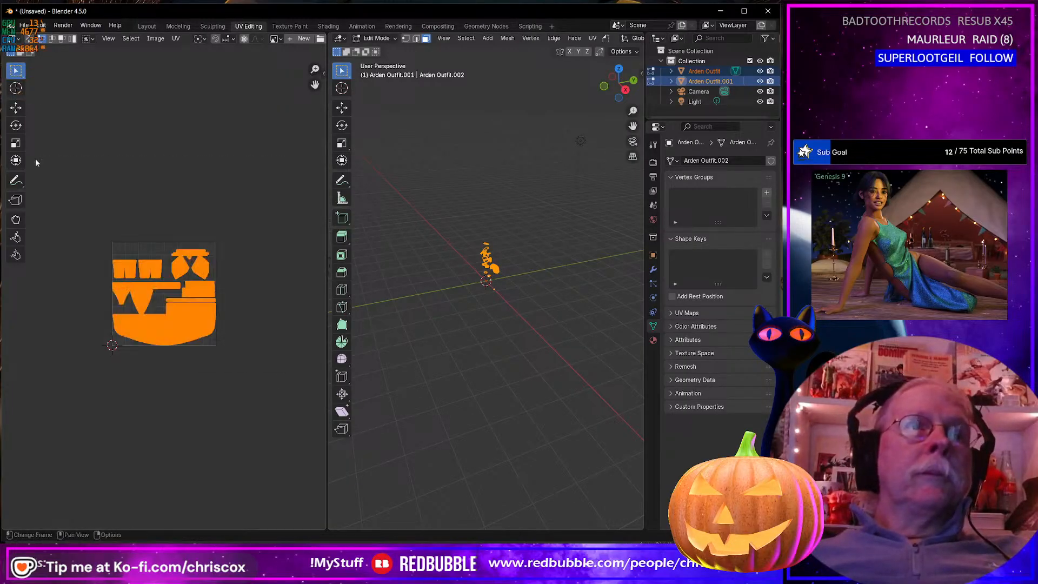
scroll(183, 286, "up", 4)
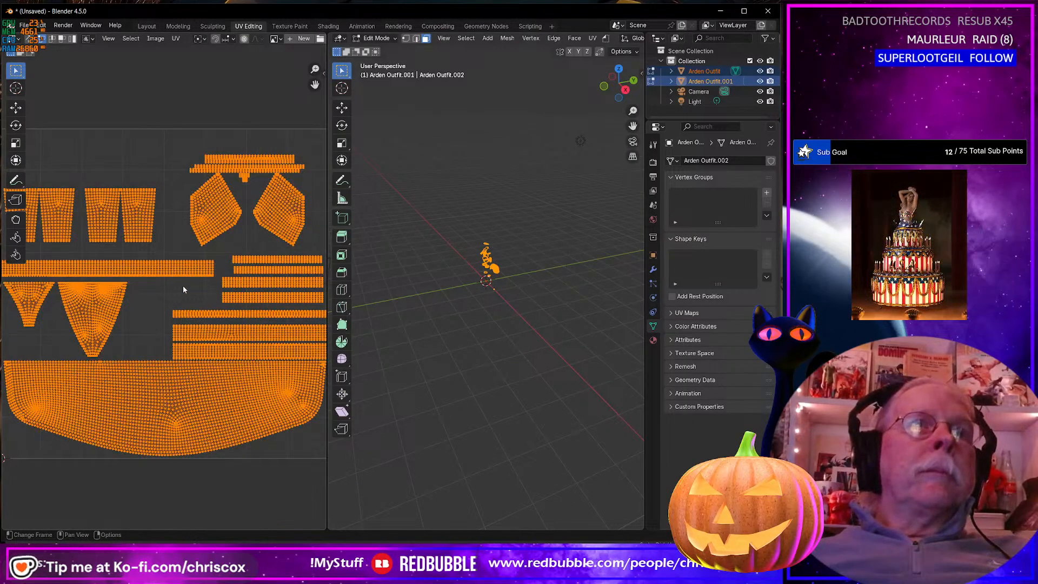
Start a UV layout export and set the PNG image size to 8196 by 8196
left_click(176, 39)
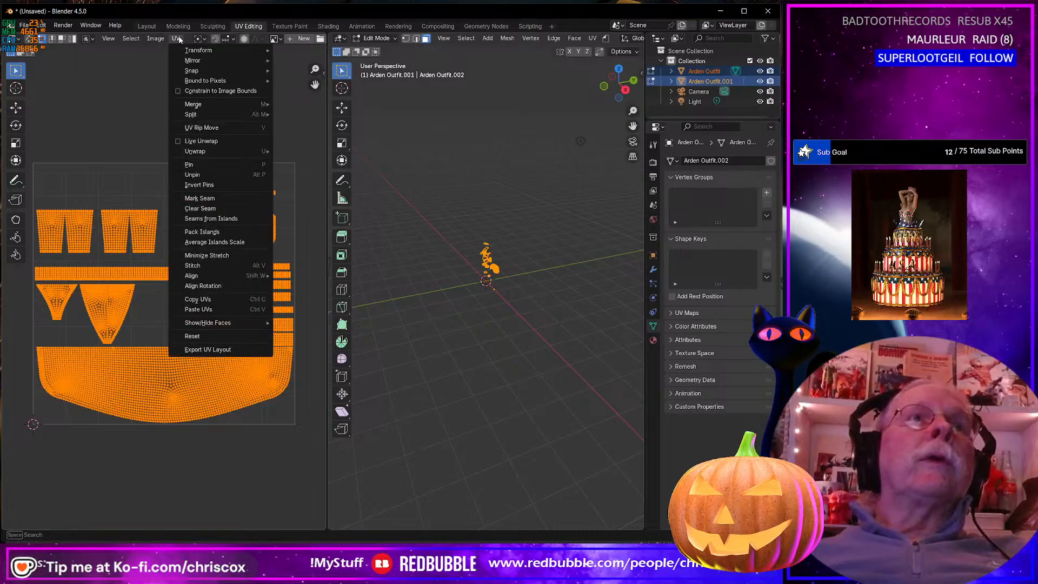
left_click(219, 349)
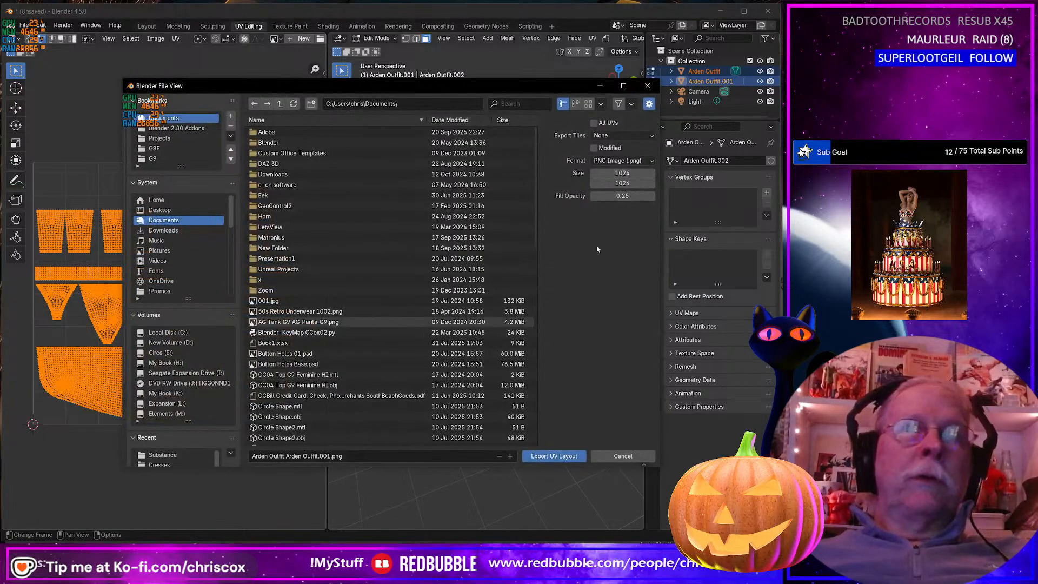
left_click(625, 173)
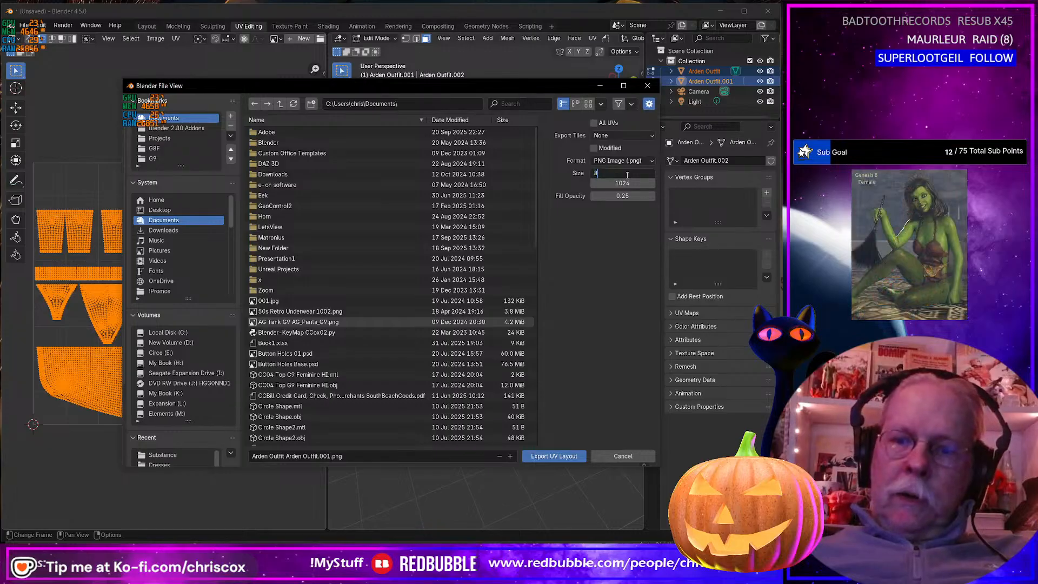
type("8192")
key("Tab")
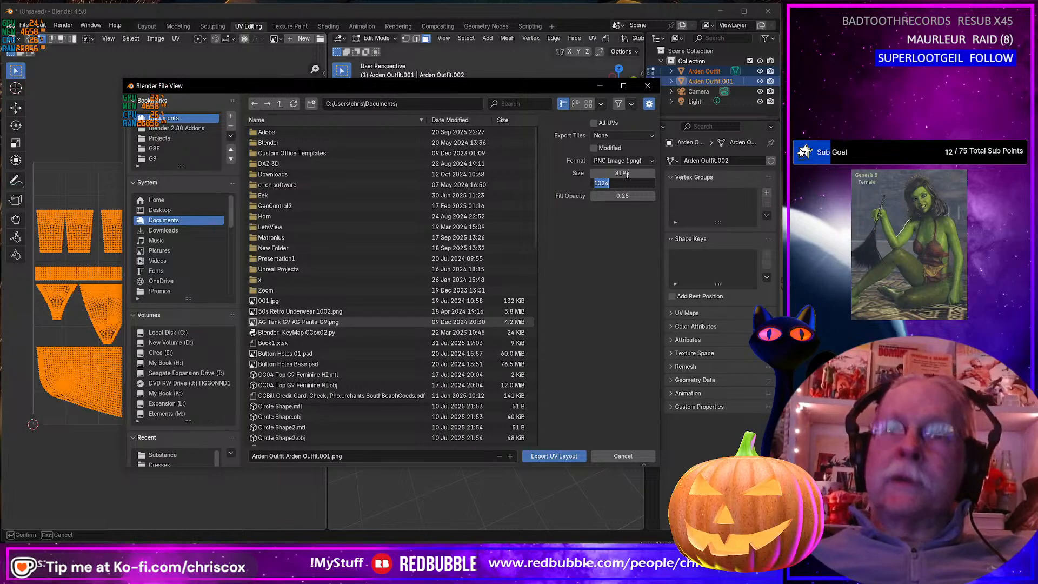
type("8196")
key("Tab")
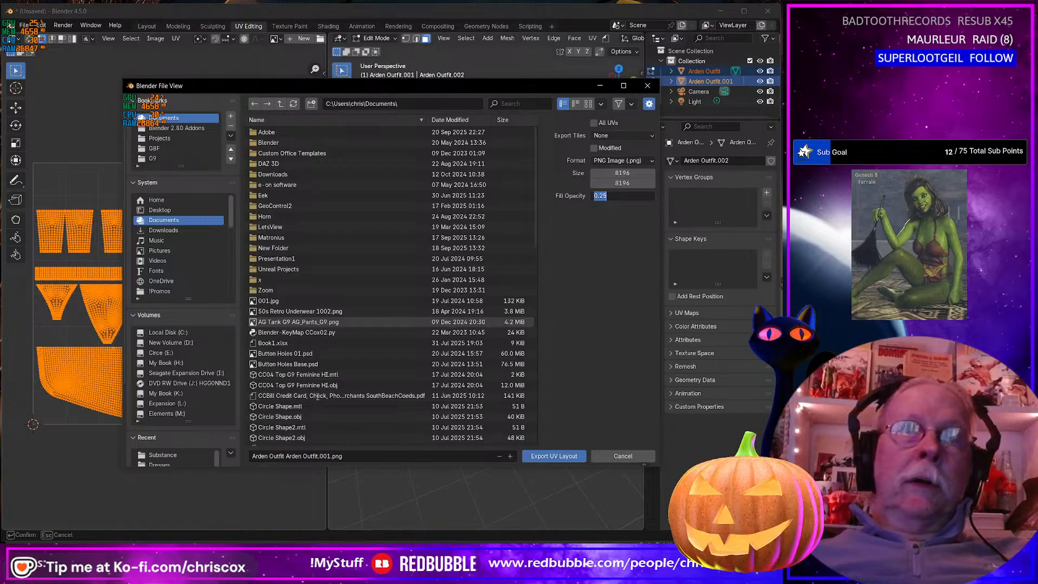
Browse to the Arden Outfit\Templates\CCox folder as the UV layout's export location
left_click(172, 456)
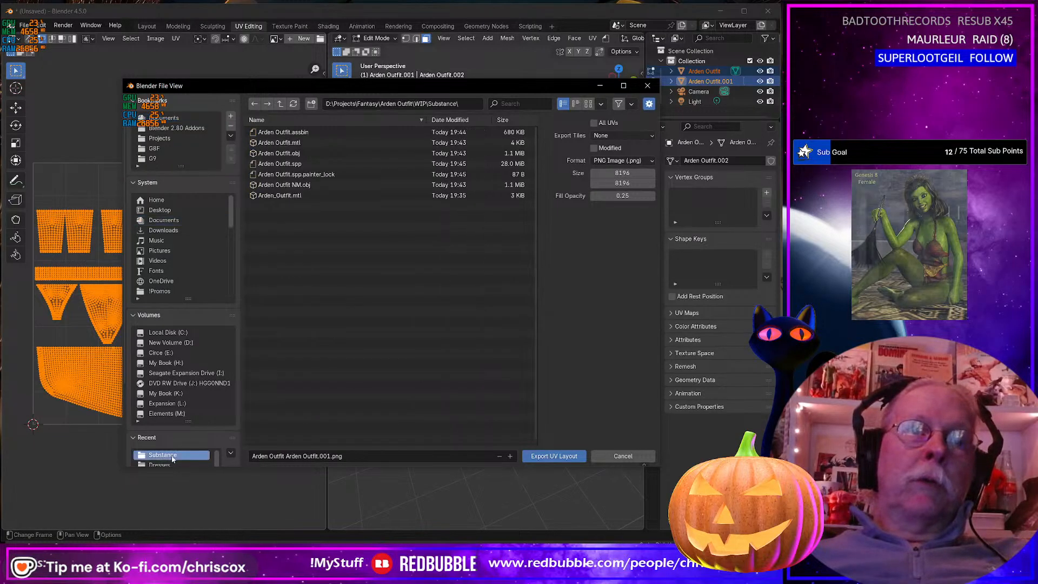
left_click(280, 104)
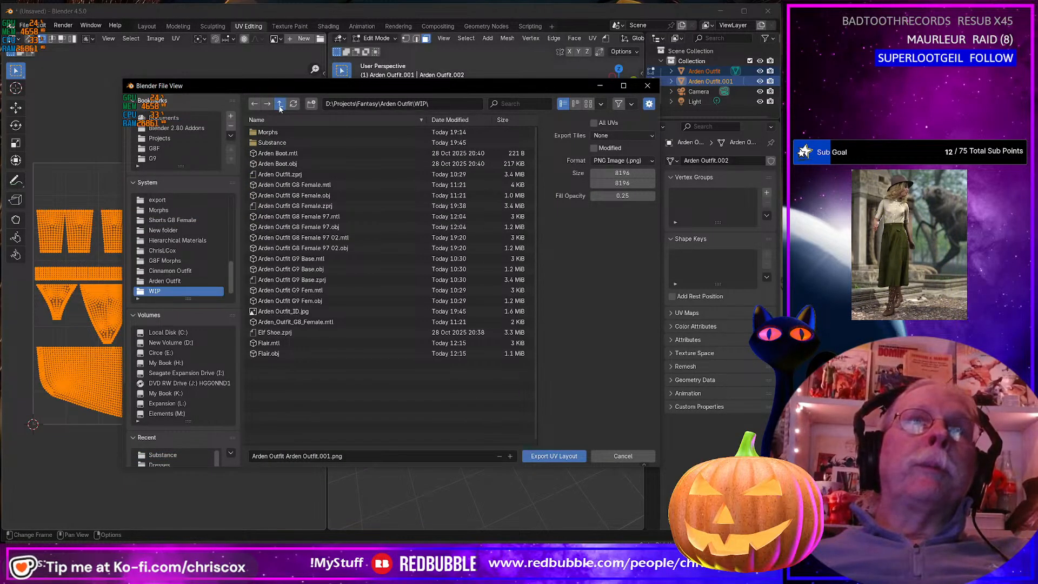
left_click(280, 104)
double_click(270, 164)
double_click(274, 132)
left_click(273, 133)
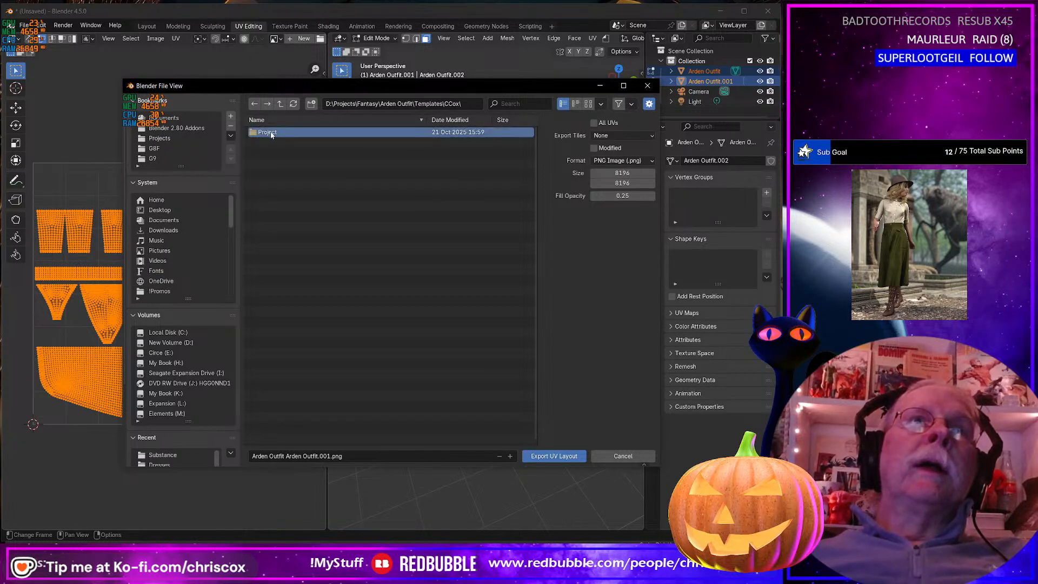
Rename the Project folder as Arden Outfit and open it
right_click(271, 133)
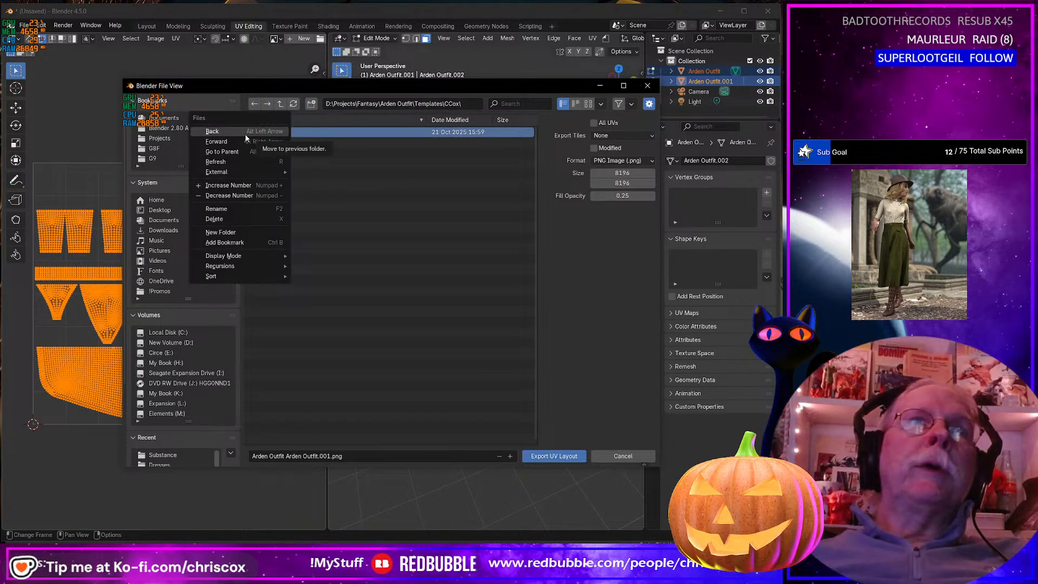
left_click(242, 208)
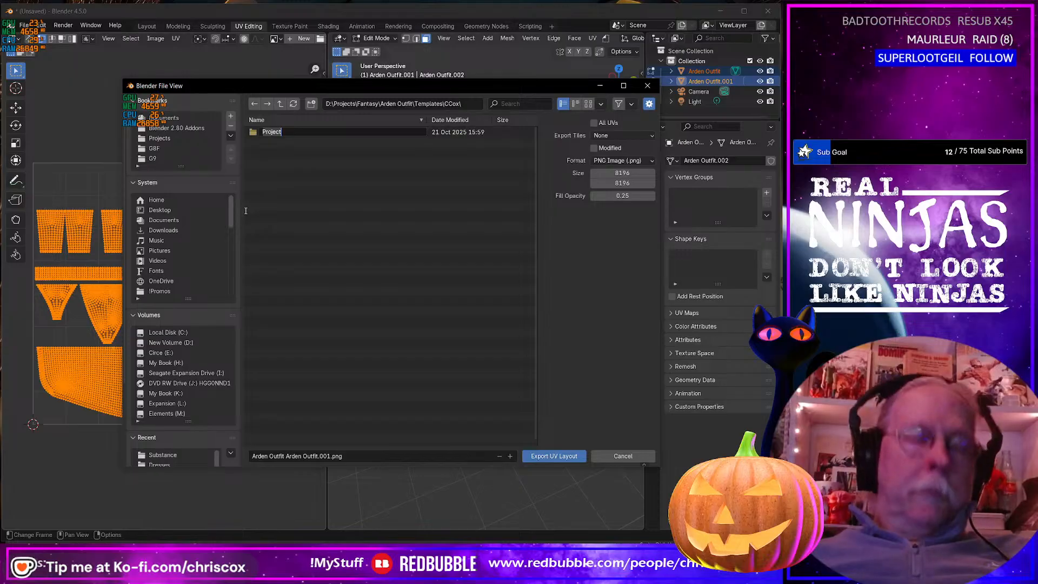
type("Arden Outfit")
key("Return")
key("Return")
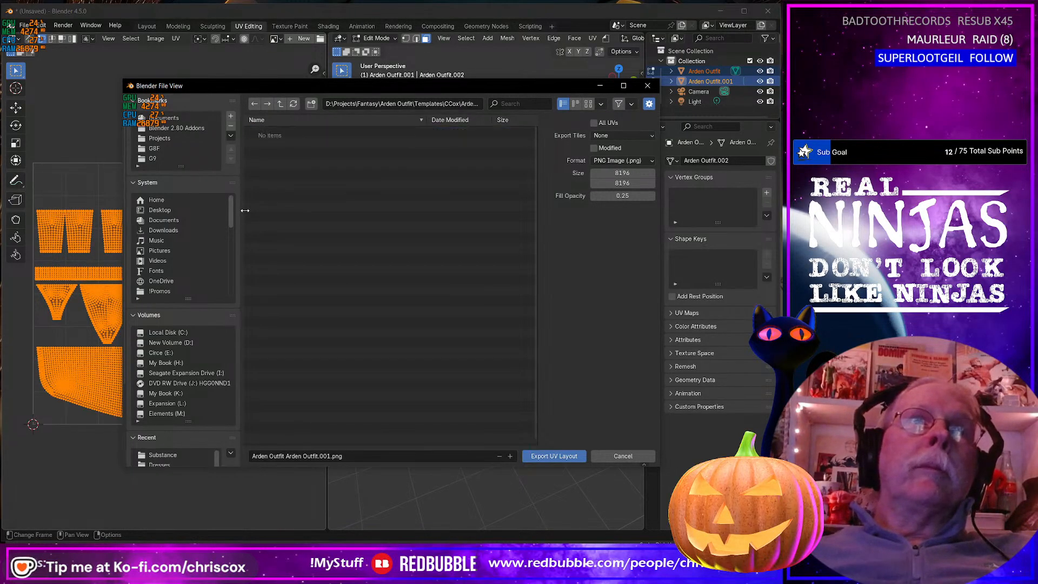
Set the UV layout's file name to Arden Outfit UVs.png
left_click(352, 455)
left_click(355, 457)
key("Left")
key("Left")
key("Left")
key("Left")
key("Left")
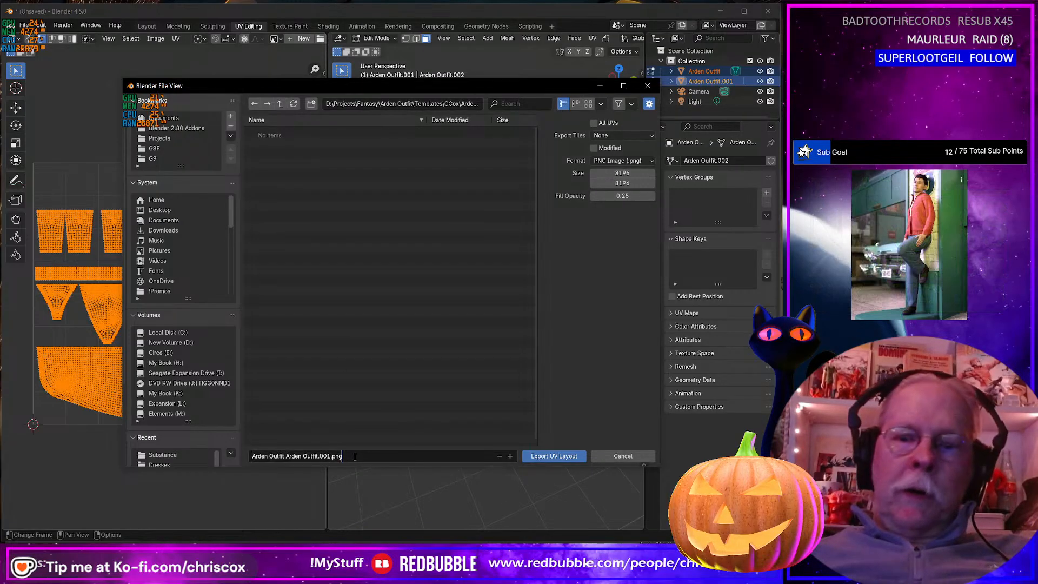
key("Left")
key("Left")
key("Left")
key("Left")
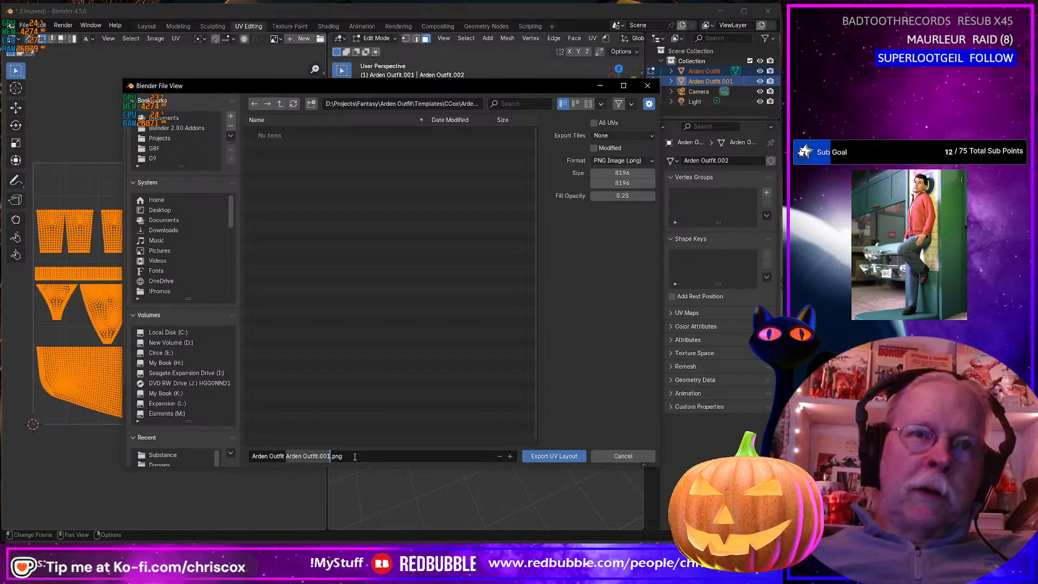
type("UVs")
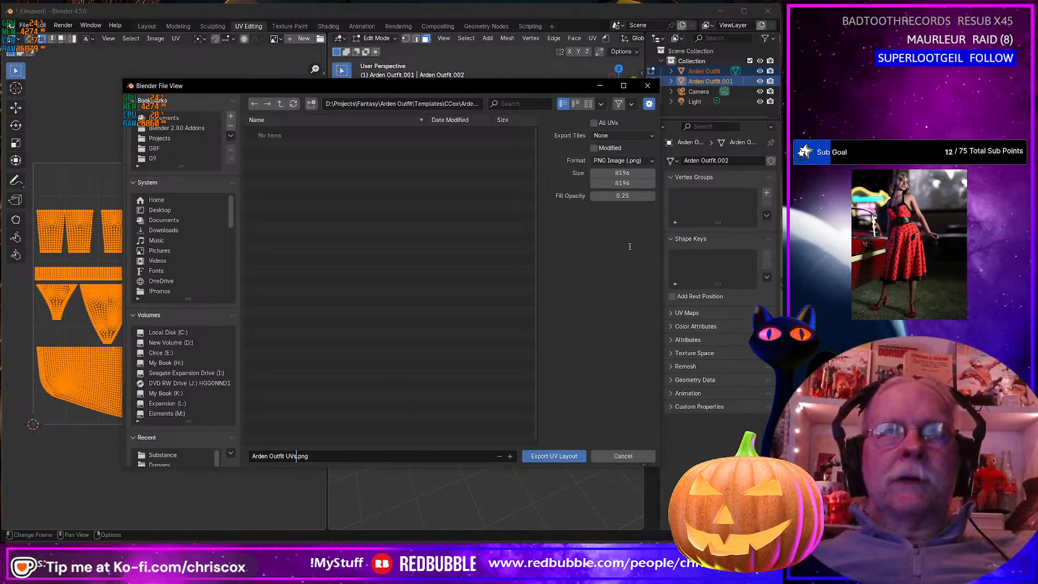
Export the UV layout as Arden Outfit UVs.png and switch back to Substance 3D Painter
left_click(547, 455)
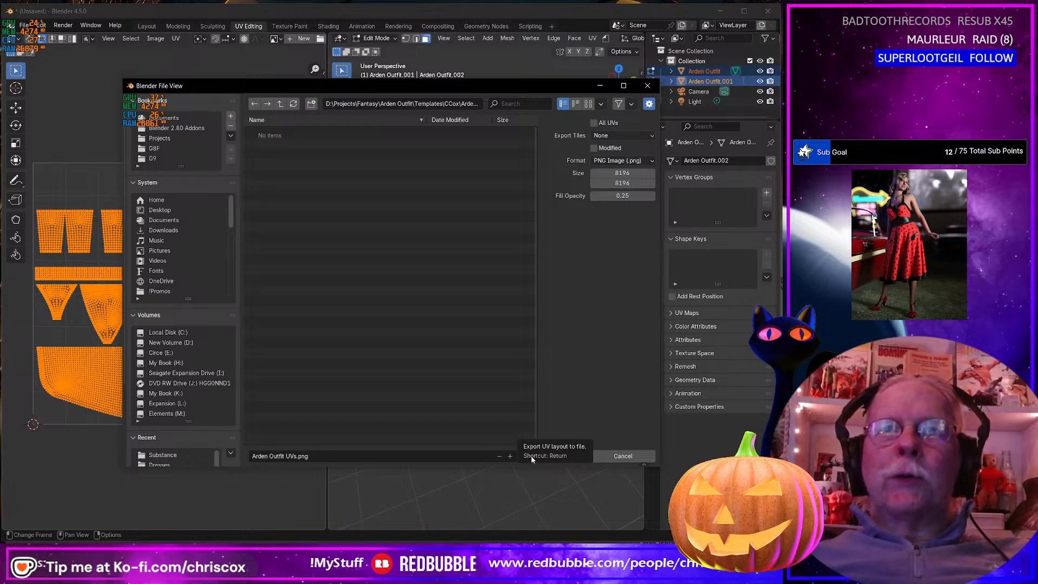
left_click(576, 457)
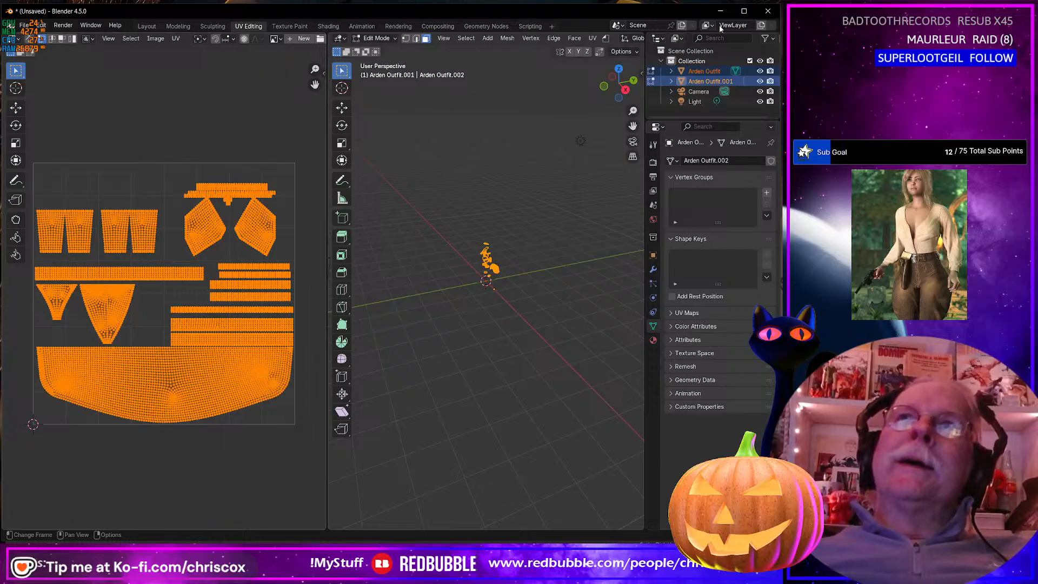
left_click(720, 11)
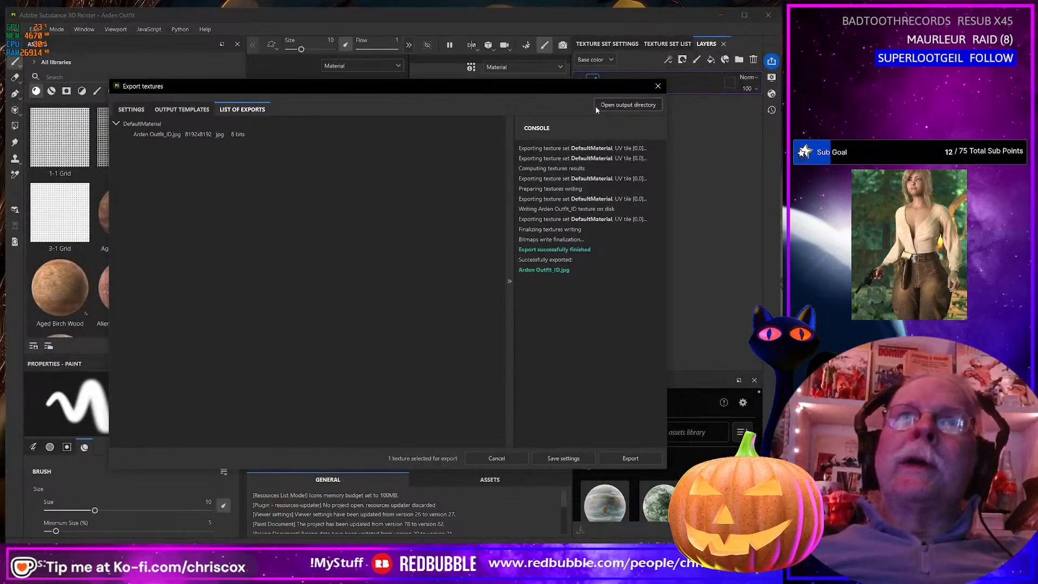
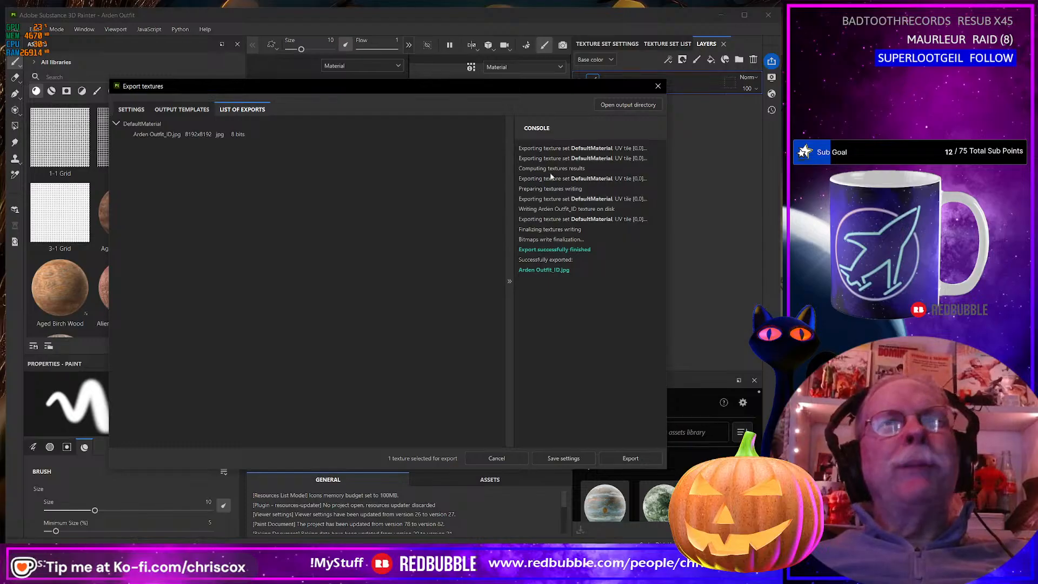
Close the texture export dialog and widen the 3D view to show the outfit pieces
left_click(659, 87)
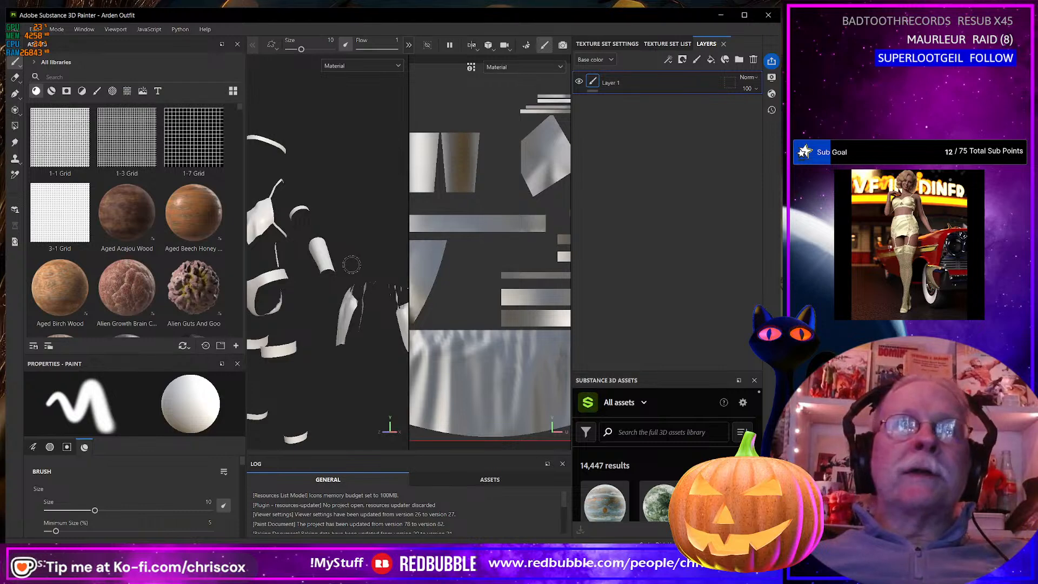
left_click_drag(407, 270, 543, 276)
left_click_drag(410, 298, 406, 274, "alt")
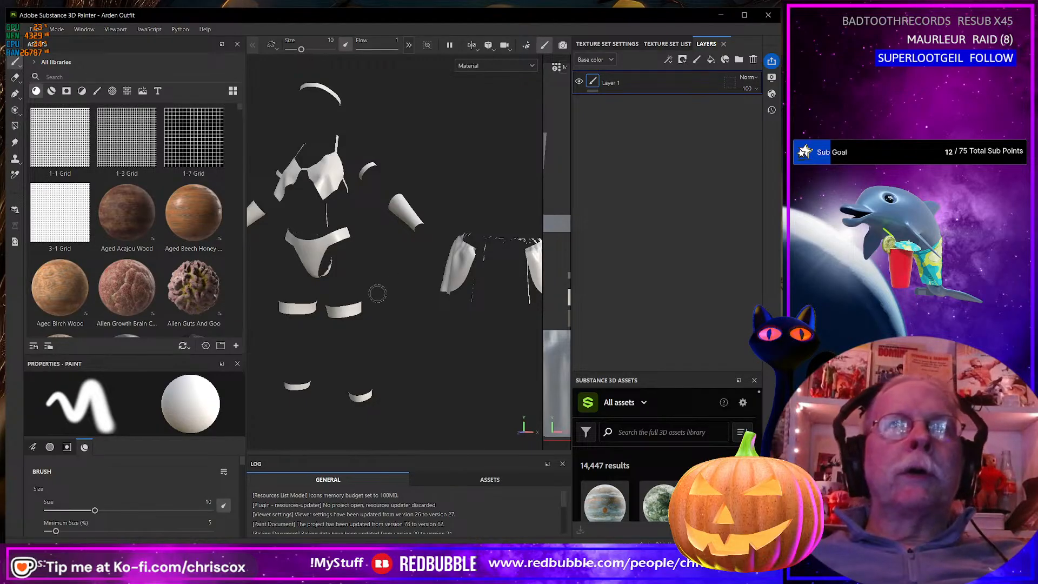
Search the smart materials for velvet and apply red velvet to the outfit
left_click(89, 77)
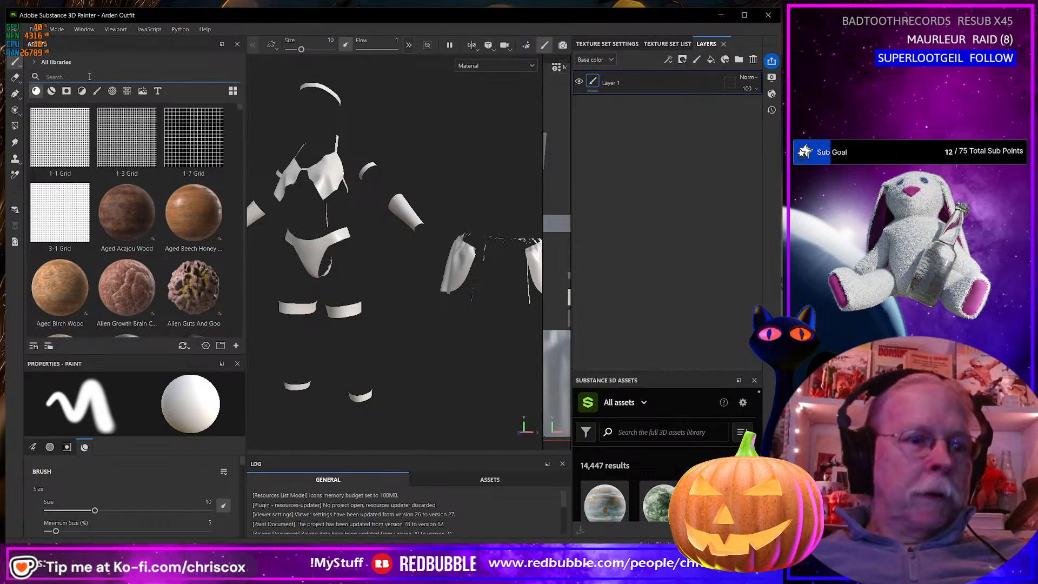
type("velvet")
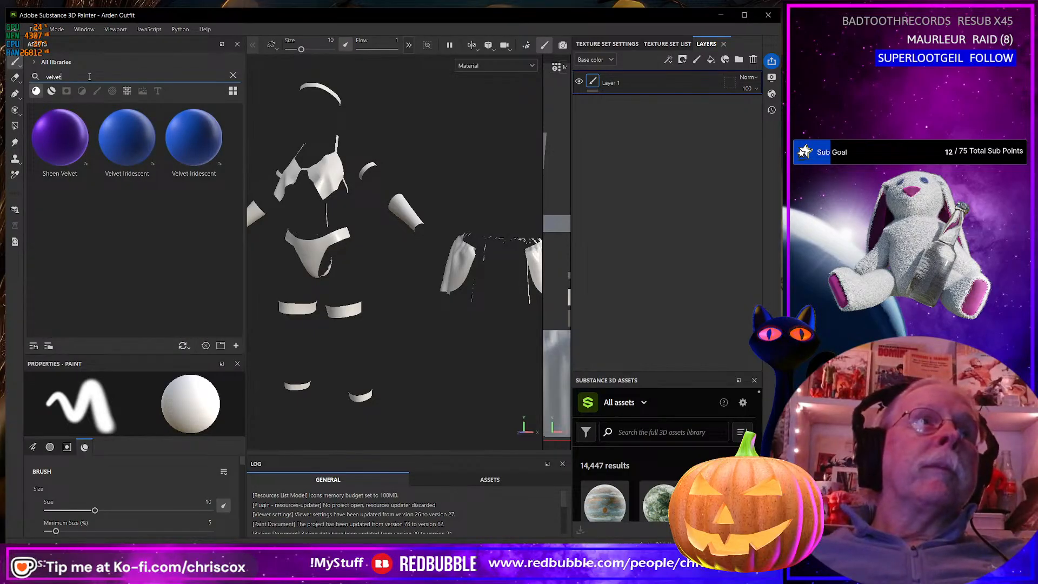
left_click(52, 91)
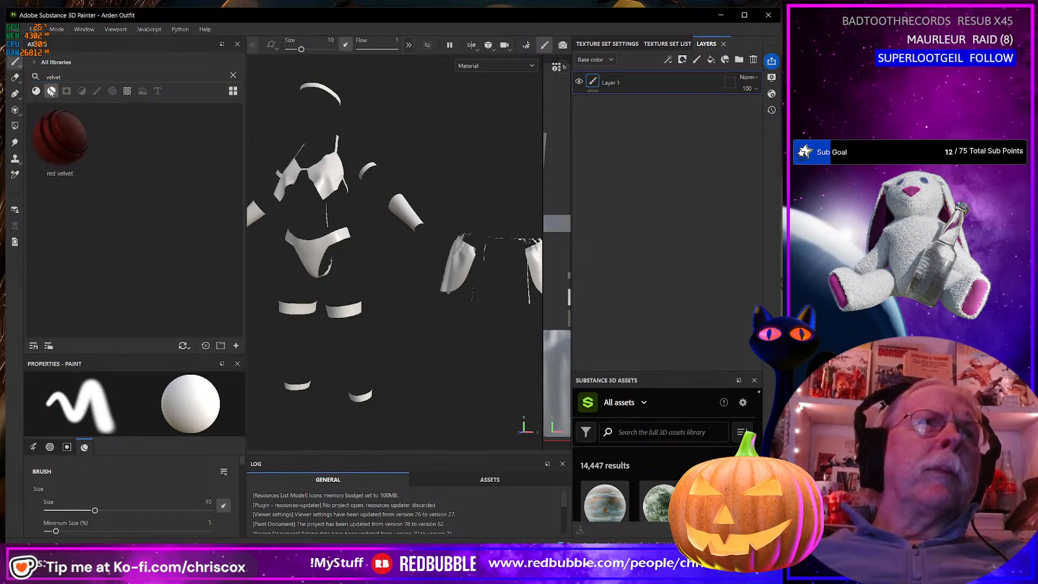
left_click_drag(66, 135, 353, 228)
scroll(349, 229, "up", 5)
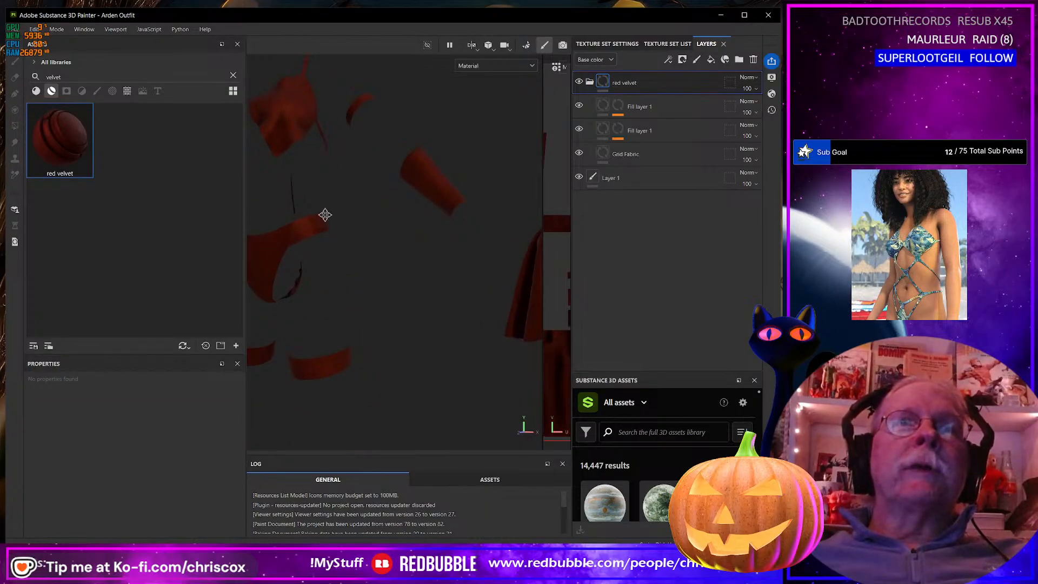
middle_click_drag(325, 214, 469, 320, "alt")
left_click_drag(469, 320, 364, 257, "alt")
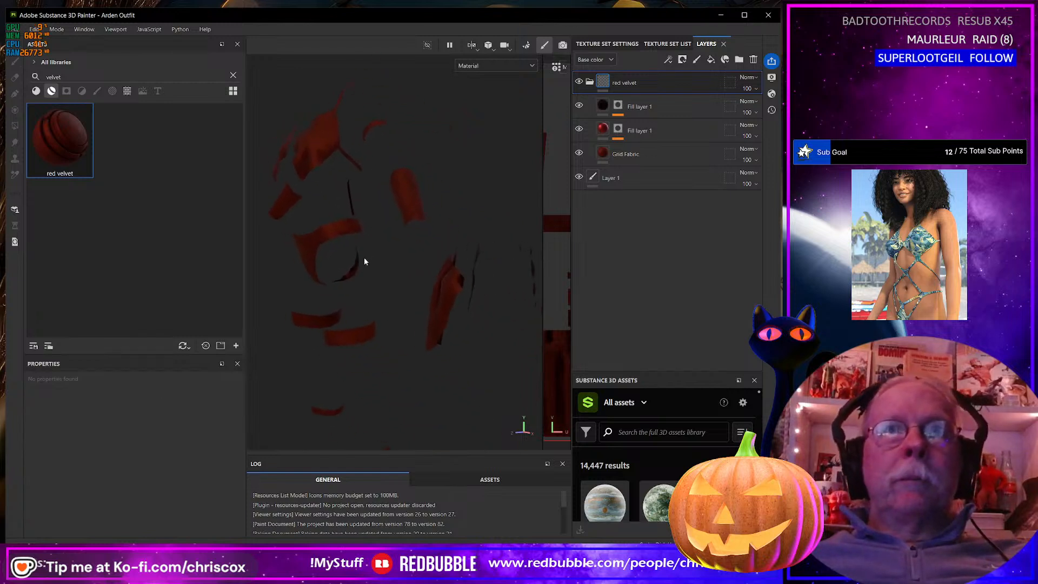
Examine the Grid Fabric layer's fill and material settings and its effect on the red velvet material
left_click(606, 163)
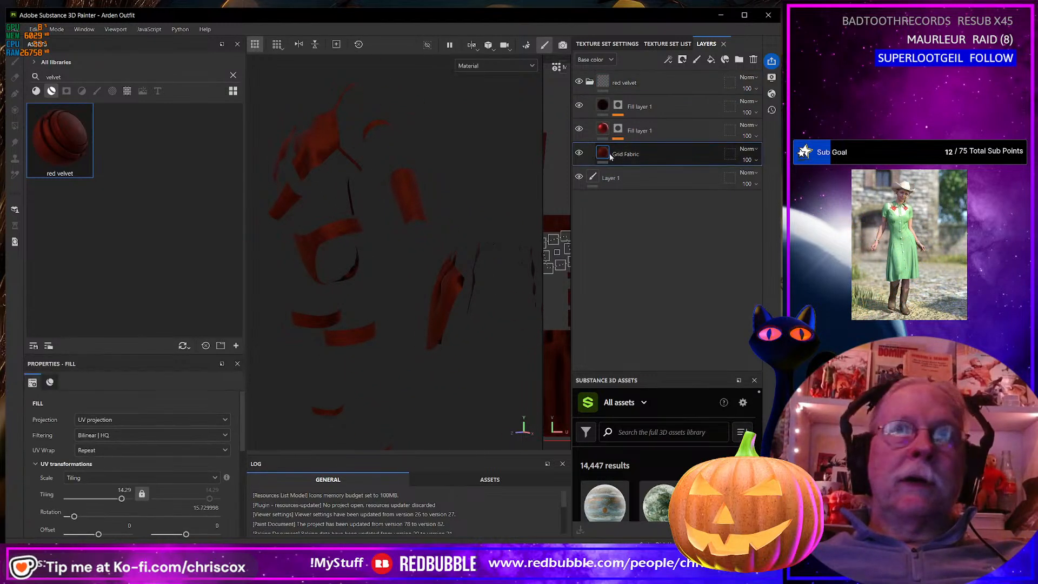
scroll(195, 401, "down", 6)
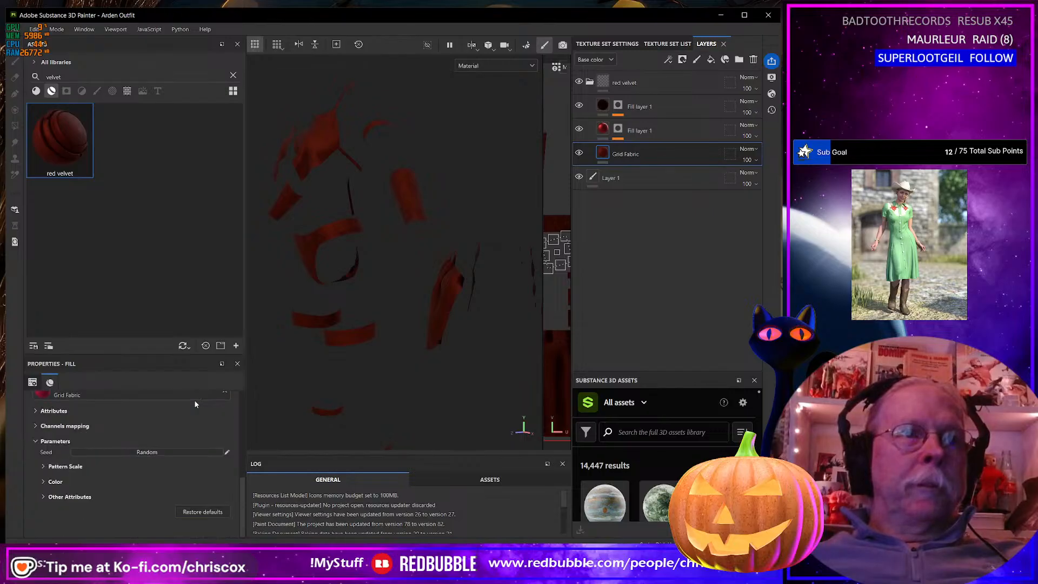
scroll(161, 419, "up", 2)
left_click(579, 153)
left_click(578, 152)
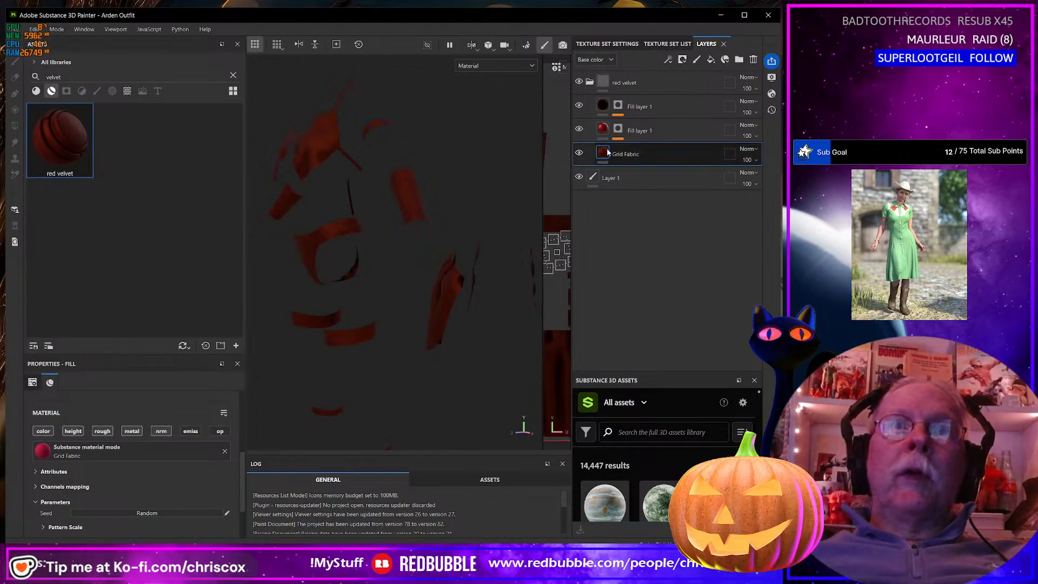
left_click(102, 450)
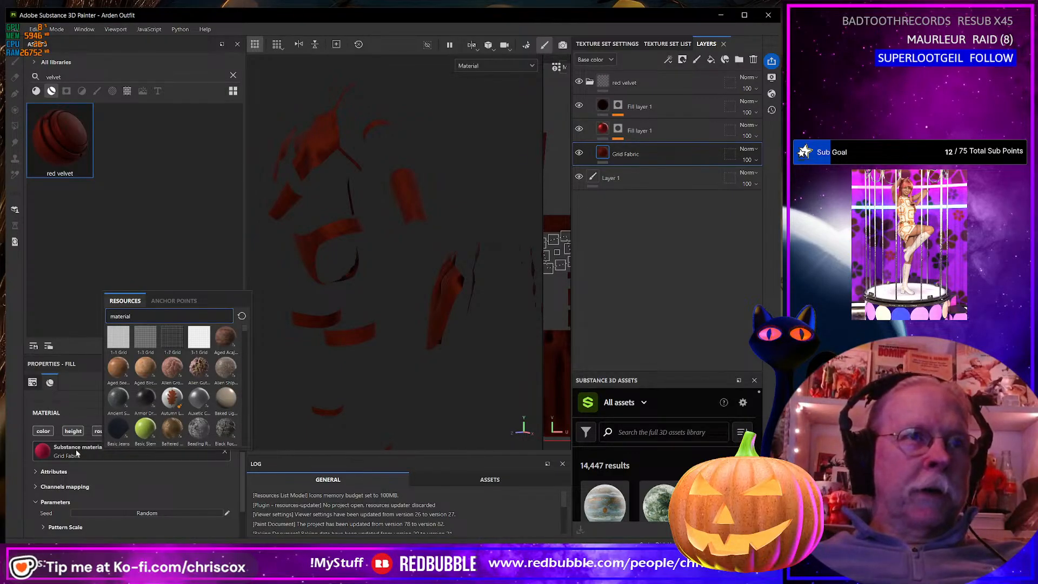
left_click(96, 480)
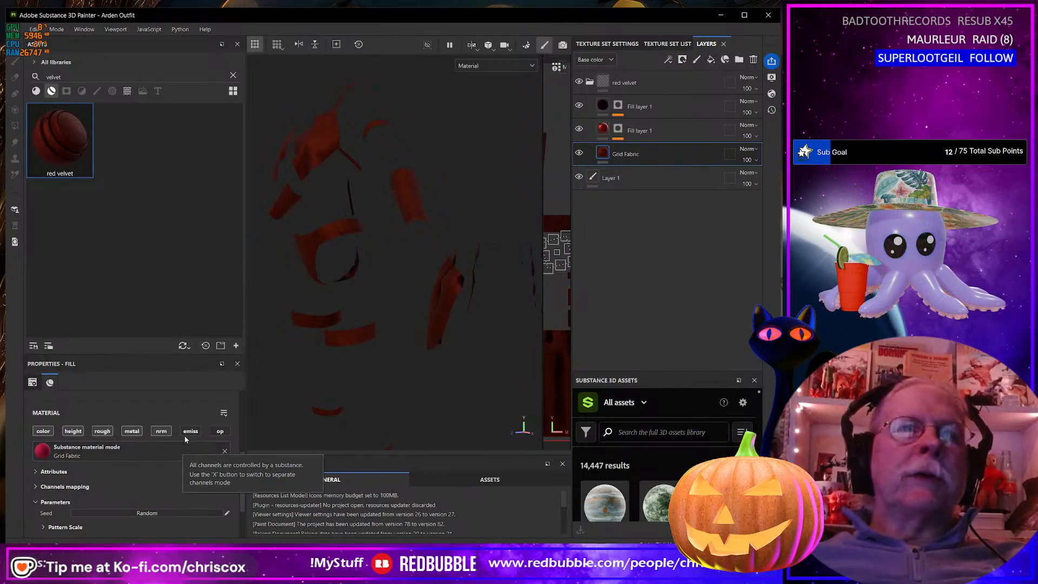
Add an HSL Perceptive filter to the Grid Fabric layer in the red velvet group
left_click(590, 82)
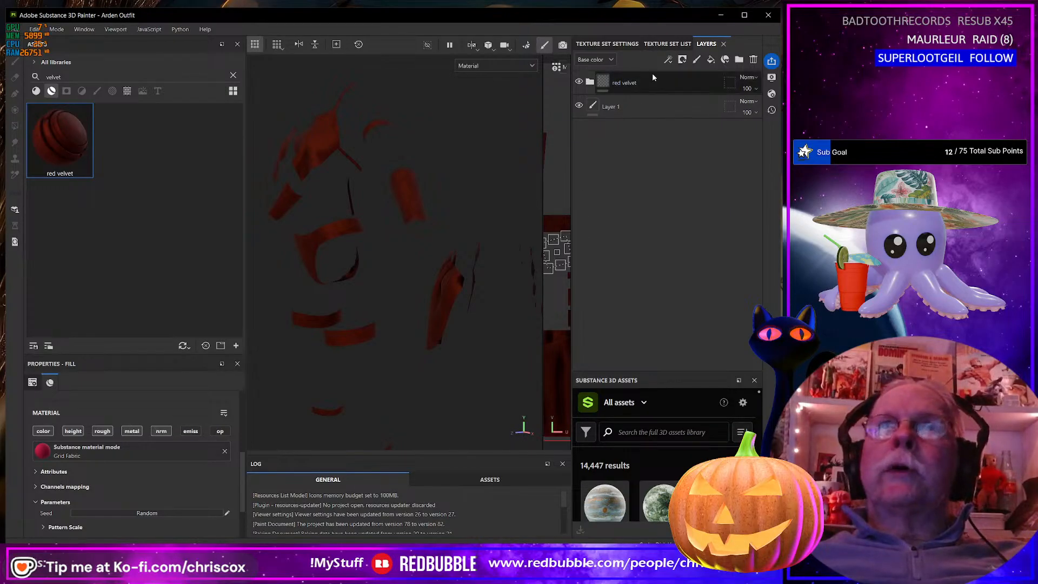
left_click(668, 60)
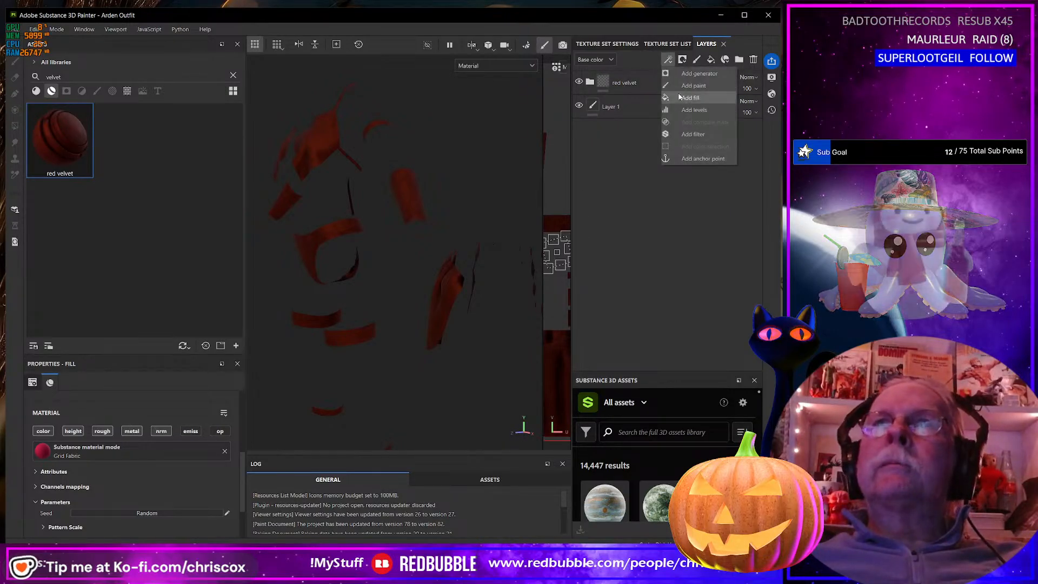
left_click(693, 134)
left_click(155, 423)
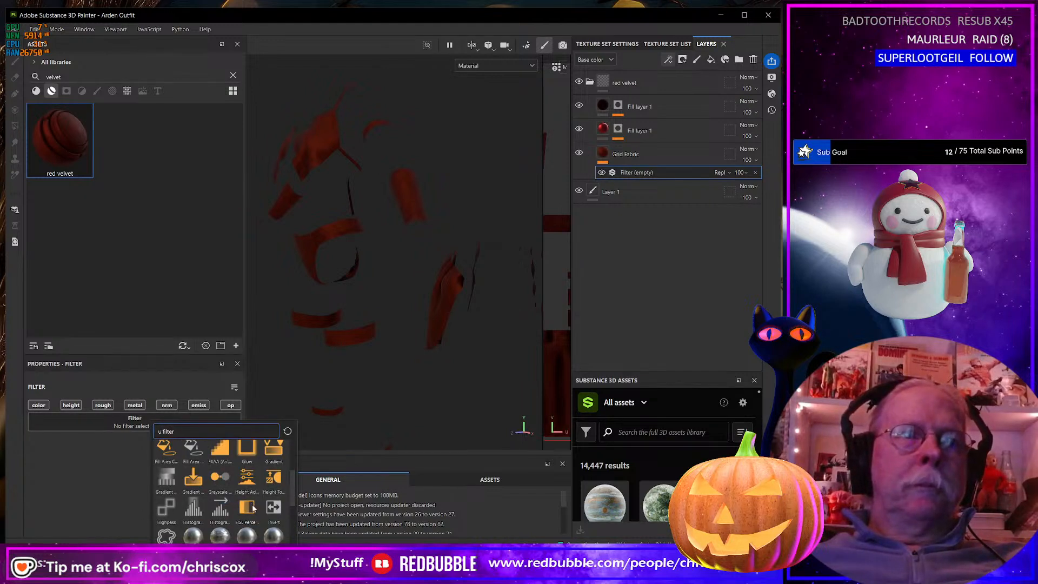
left_click(254, 506)
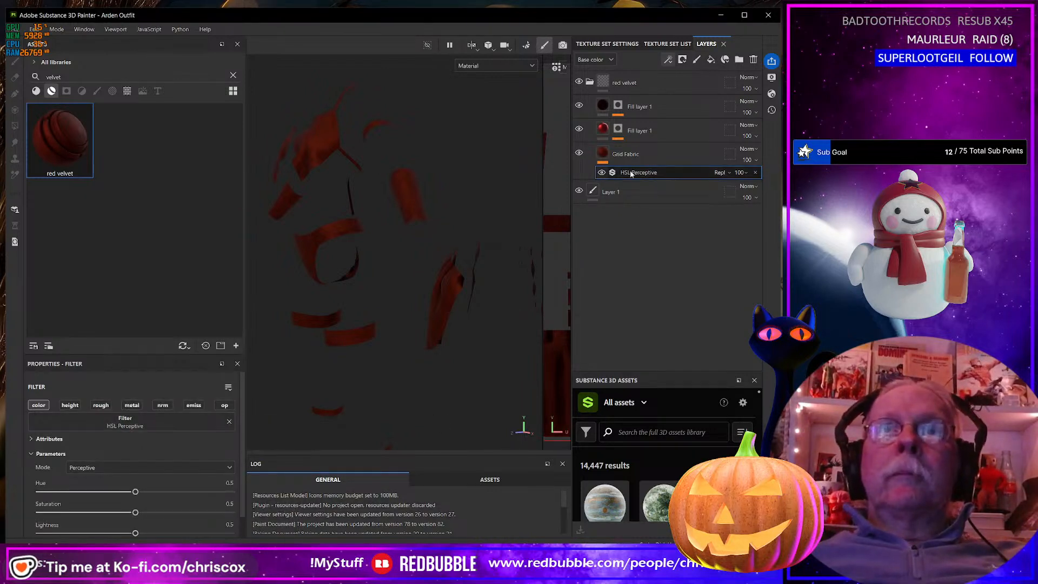
Recolour the velvet by setting the HSL Perceptive filter's hue to 0.593, saturation to 0.489 and lightness to 0.362
left_click_drag(357, 323, 396, 296, "alt")
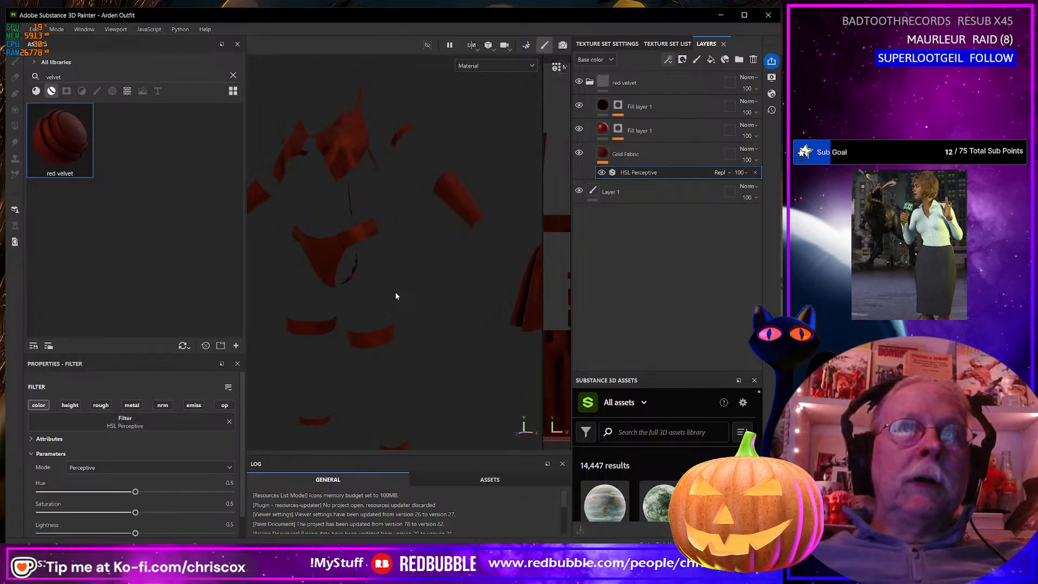
scroll(396, 294, "up", 2)
scroll(395, 294, "down", 6)
scroll(395, 295, "up", 4)
scroll(396, 294, "down", 1)
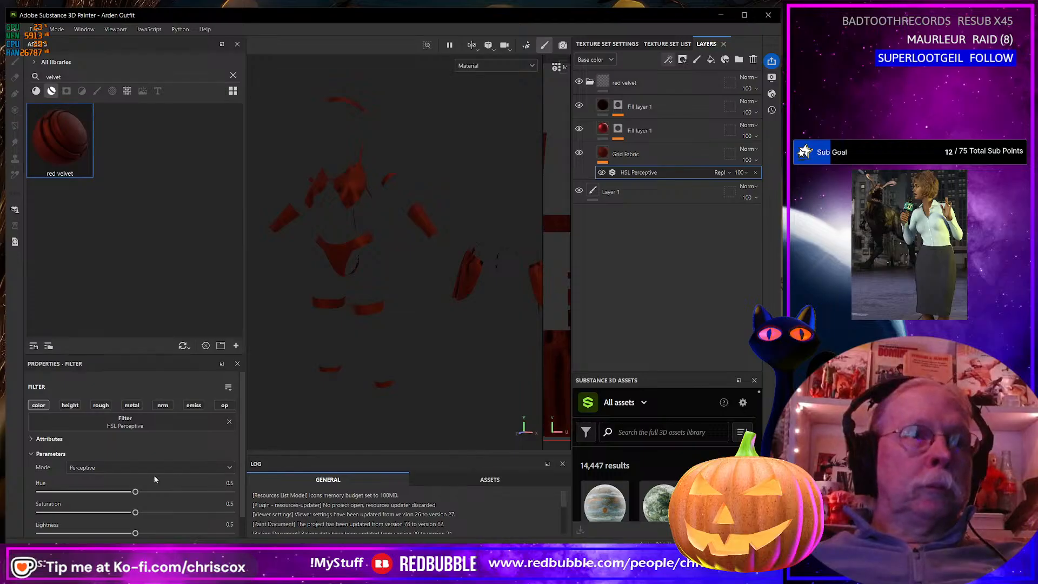
left_click_drag(137, 493, 154, 493)
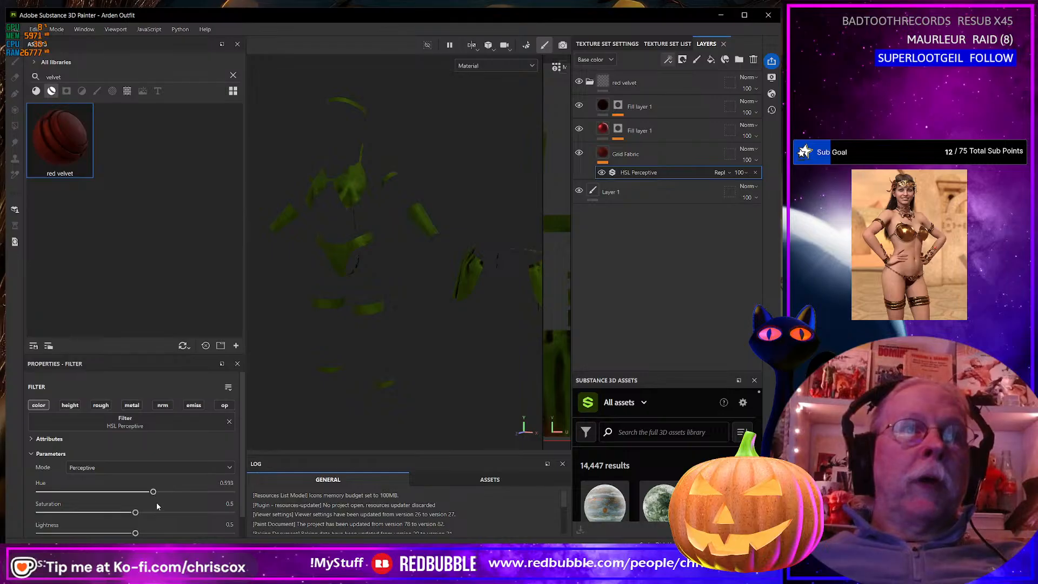
left_click_drag(135, 513, 110, 534)
mouse_move(380, 363)
left_mouse_down("alt")
mouse_move(478, 358)
mouse_move(373, 350)
left_mouse_up("alt")
scroll(378, 327, "up", 5)
scroll(376, 327, "down", 4)
mouse_move(384, 303)
left_mouse_down("alt")
mouse_move(394, 329)
mouse_move(400, 296)
left_mouse_up("alt")
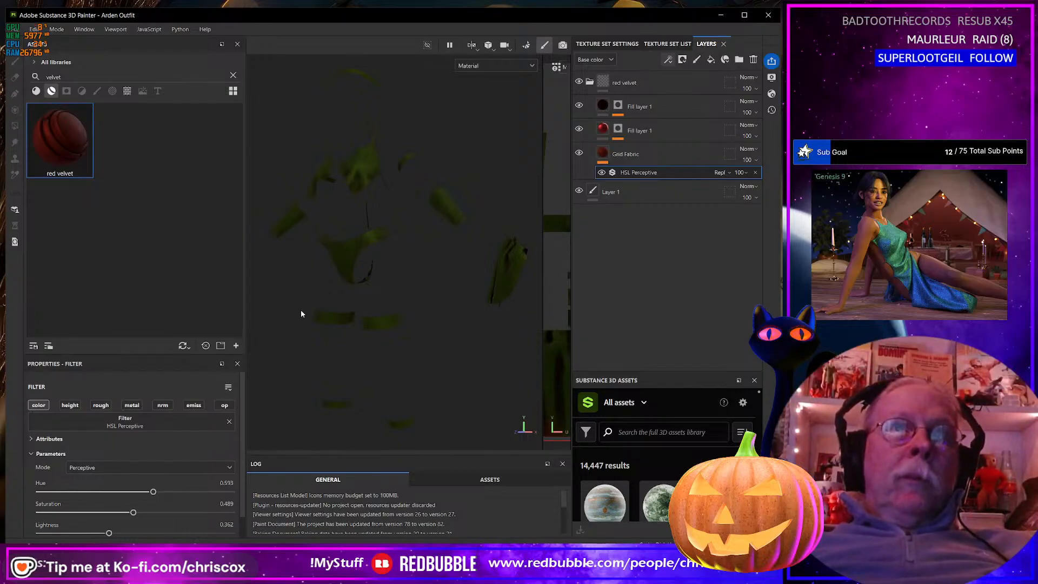
left_click_drag(318, 295, 394, 311, "alt")
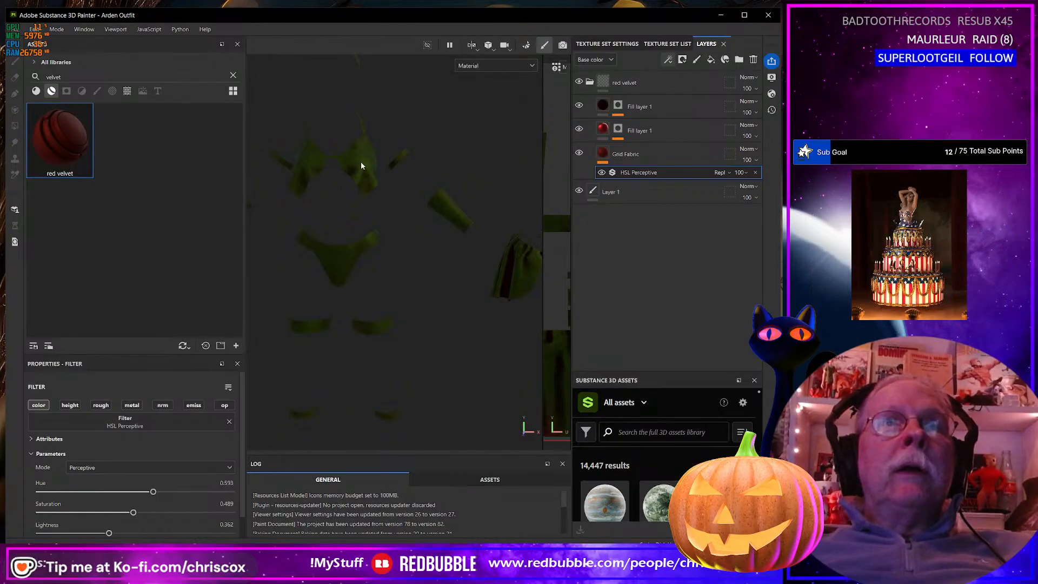
left_click_drag(393, 249, 401, 276, "alt")
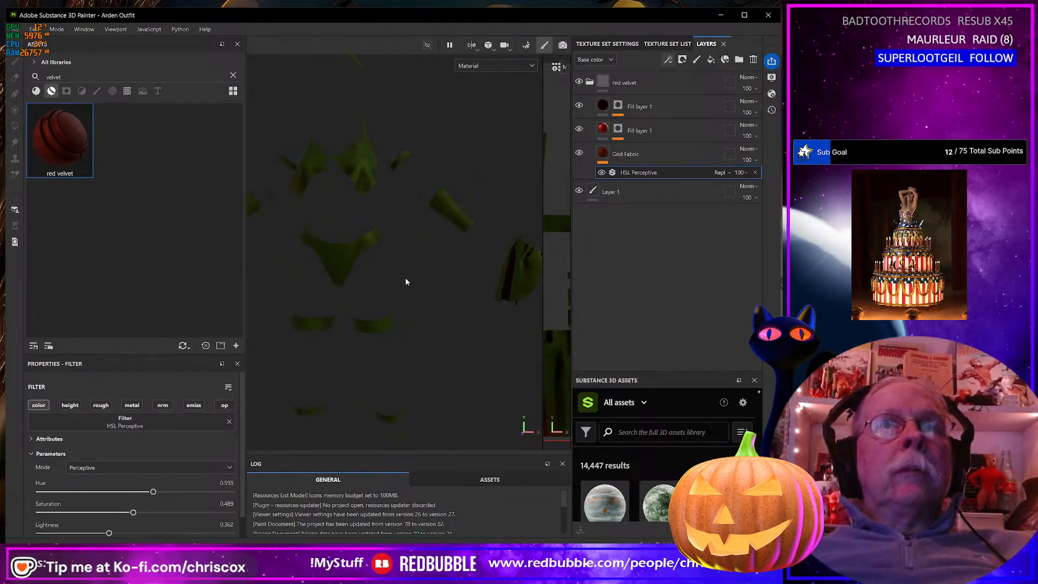
Search the base materials for linen and apply Fabric Linen to the outfit as a new top layer
double_click(71, 74)
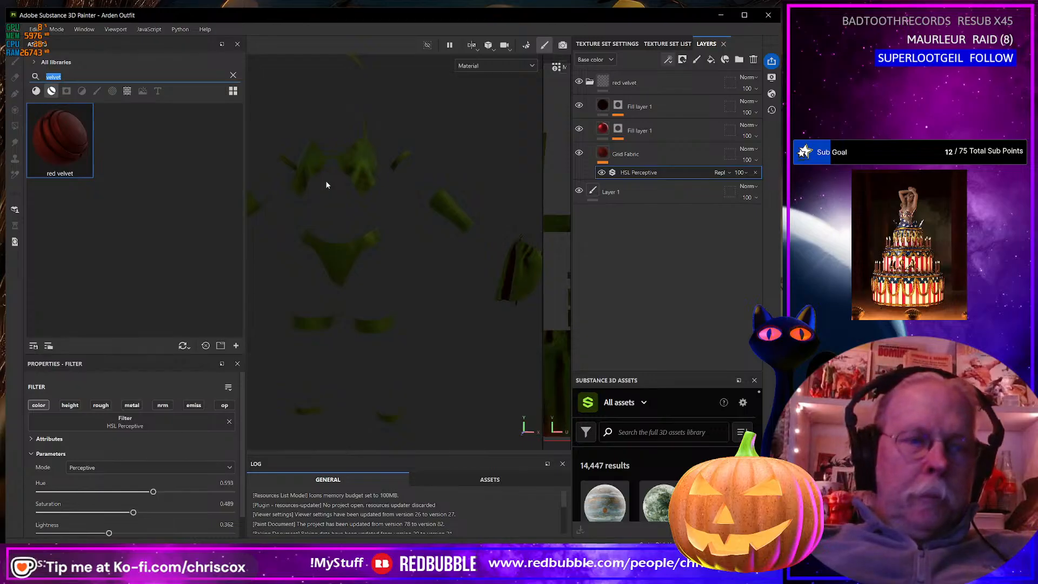
type("lin")
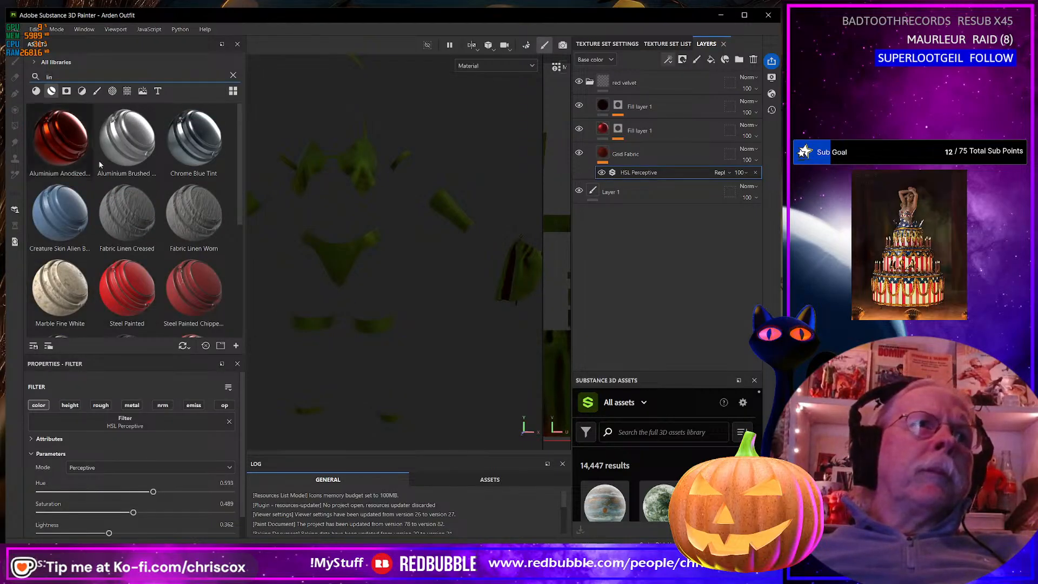
left_click(35, 91)
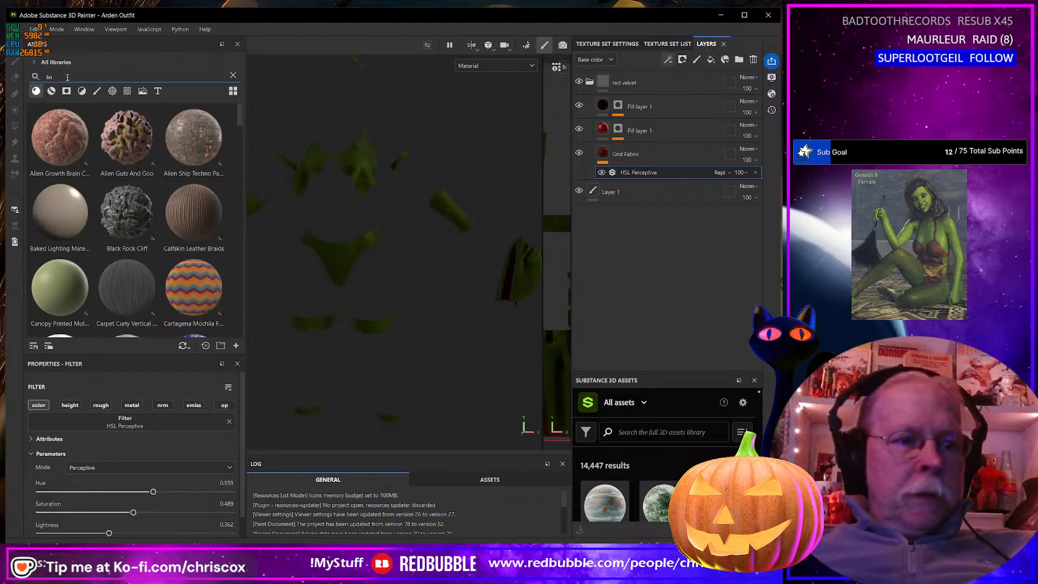
type("en")
left_click_drag(127, 138, 374, 291)
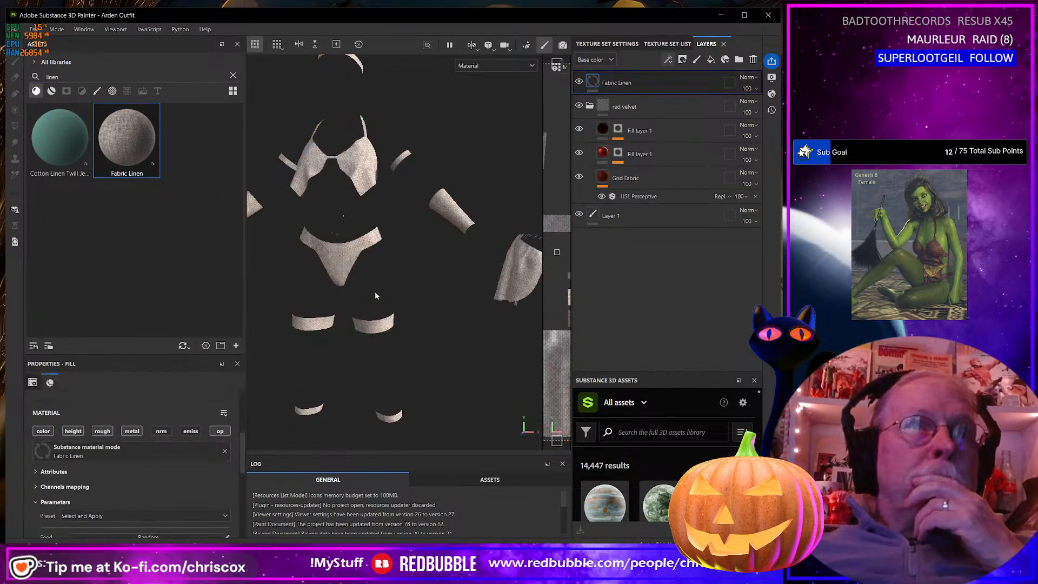
scroll(351, 271, "up", 5)
scroll(338, 261, "down", 2)
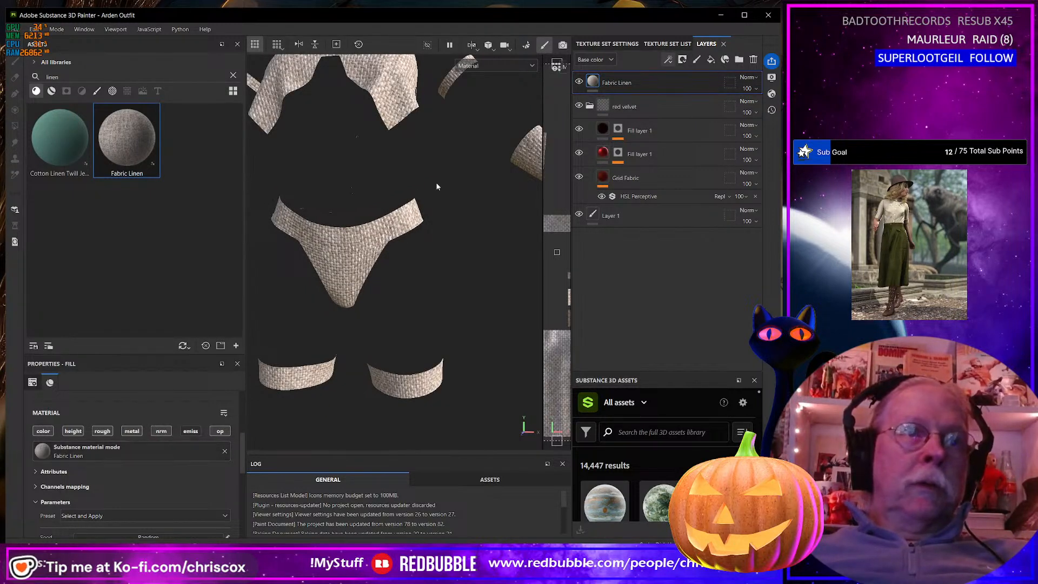
Inspect the linen weave in the Normal channel display and return the 3D view to Material
left_click(497, 63)
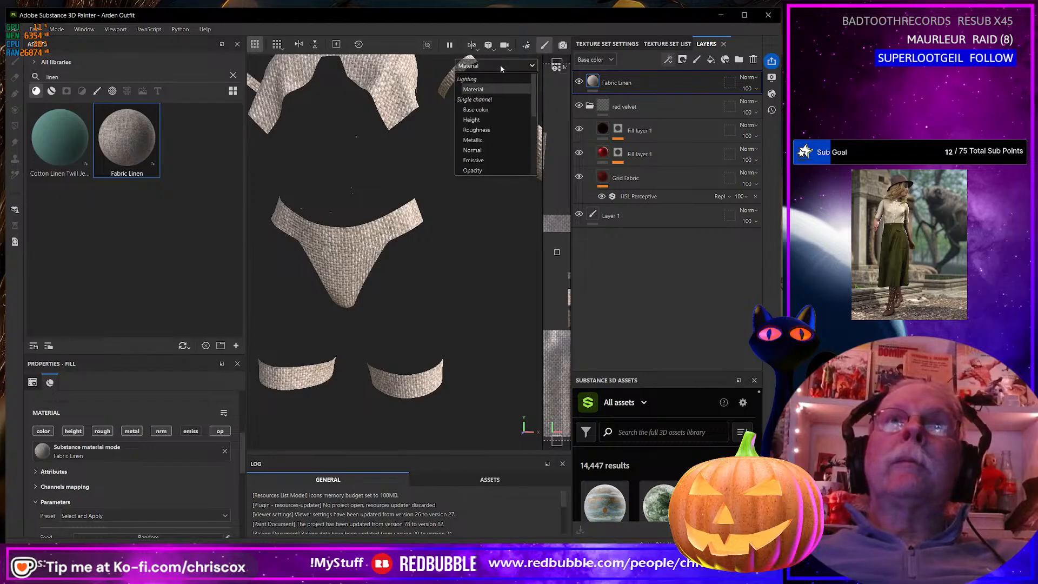
left_click(485, 150)
scroll(359, 259, "up", 5)
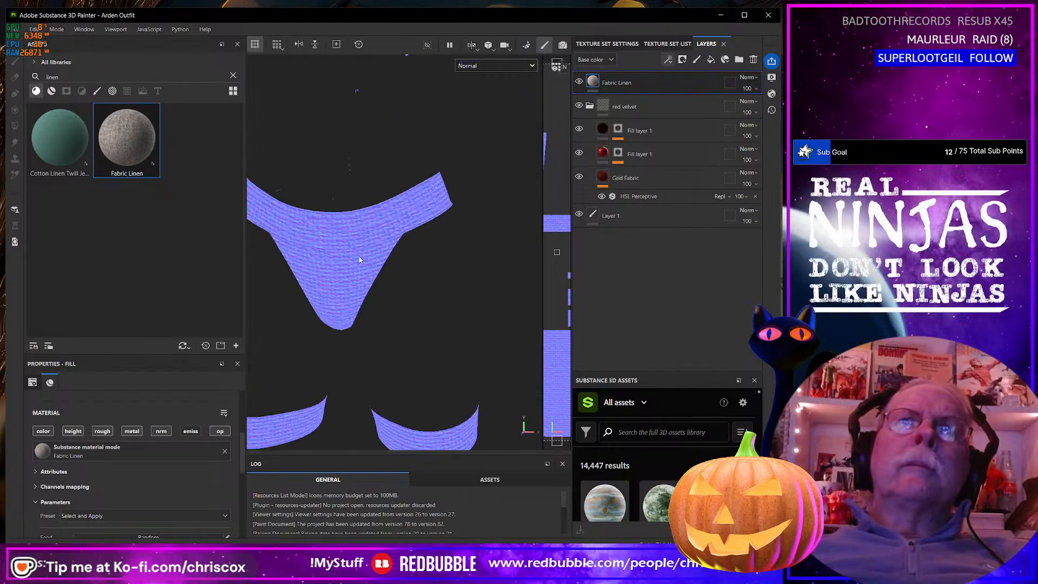
scroll(355, 261, "down", 5)
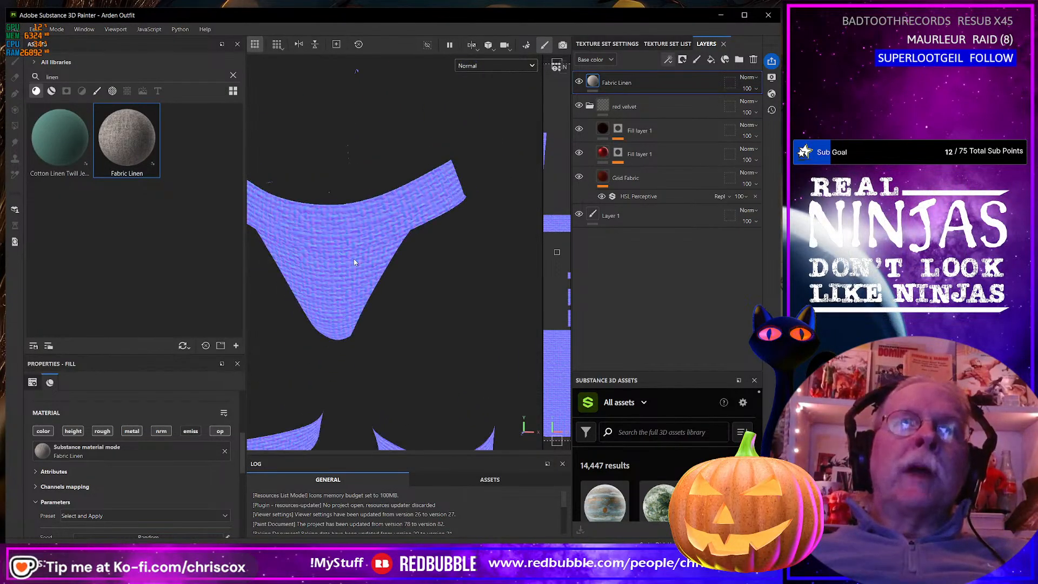
left_click(498, 66)
left_click(481, 75)
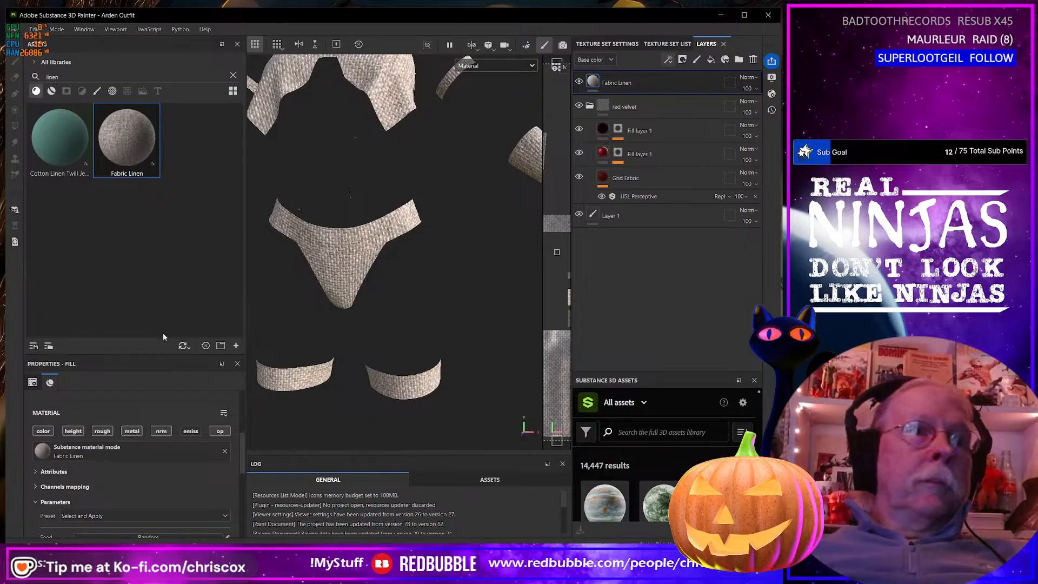
Set the Fabric Linen layer's UV tiling to 8 and check the finer weave on the outfit
scroll(114, 444, "down", 5)
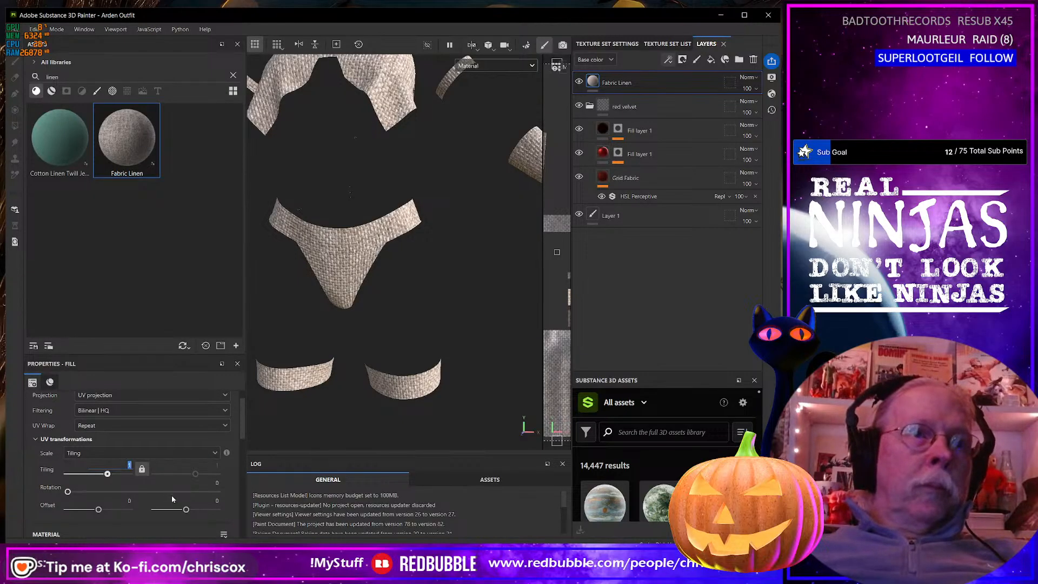
type("8")
key("Return")
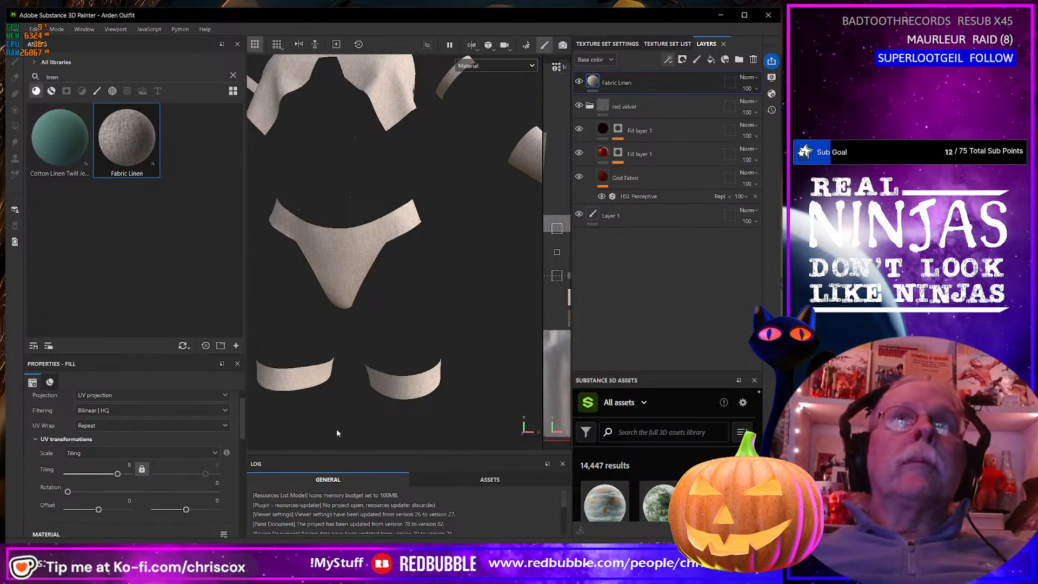
scroll(346, 273, "up", 5)
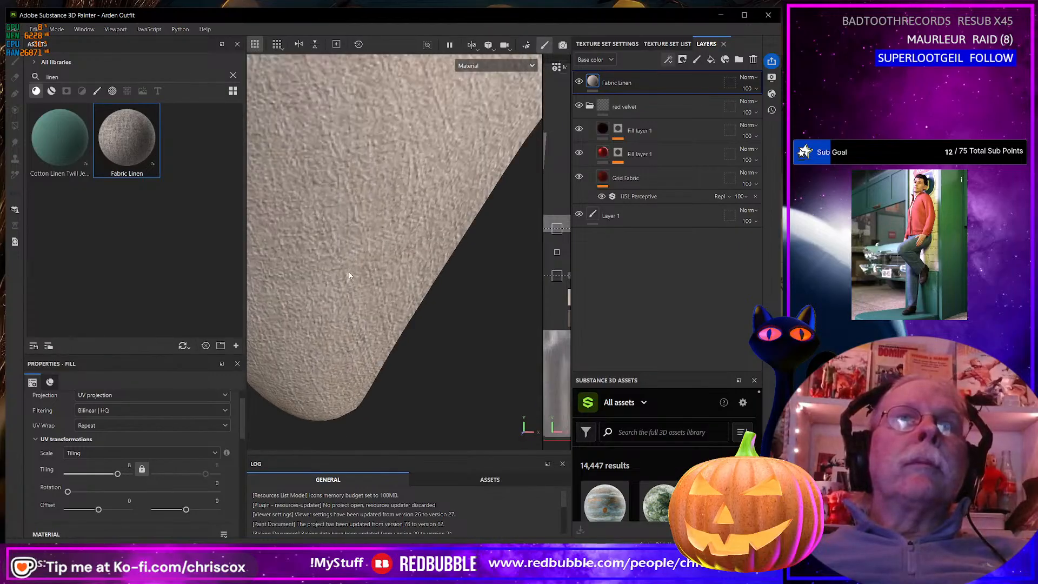
scroll(348, 275, "down", 6)
left_click_drag(349, 275, 322, 263, "alt")
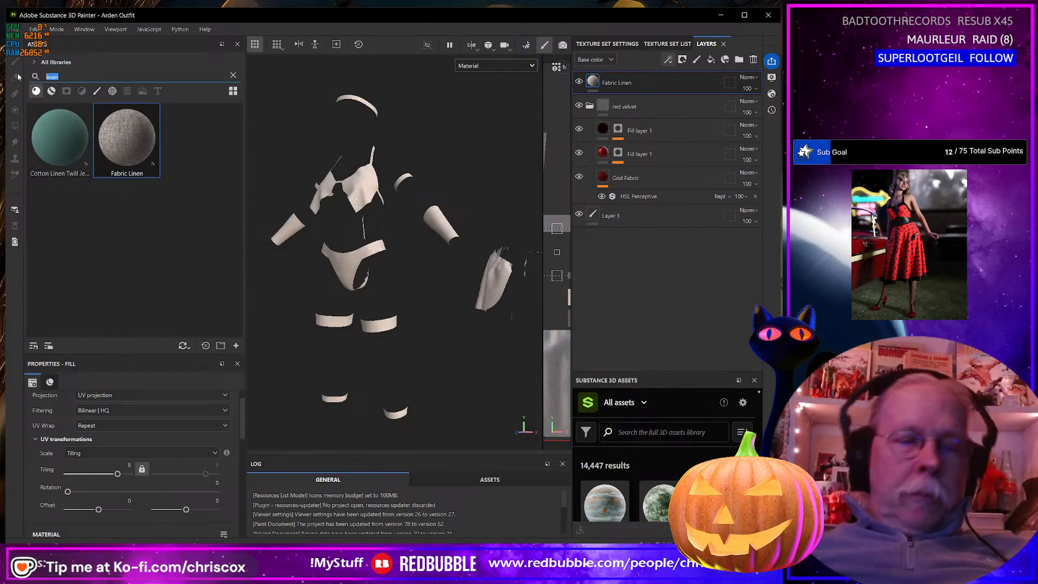
Search the smart materials for leather and apply Leather Weathered to the outfit as a new top layer group
type("leath")
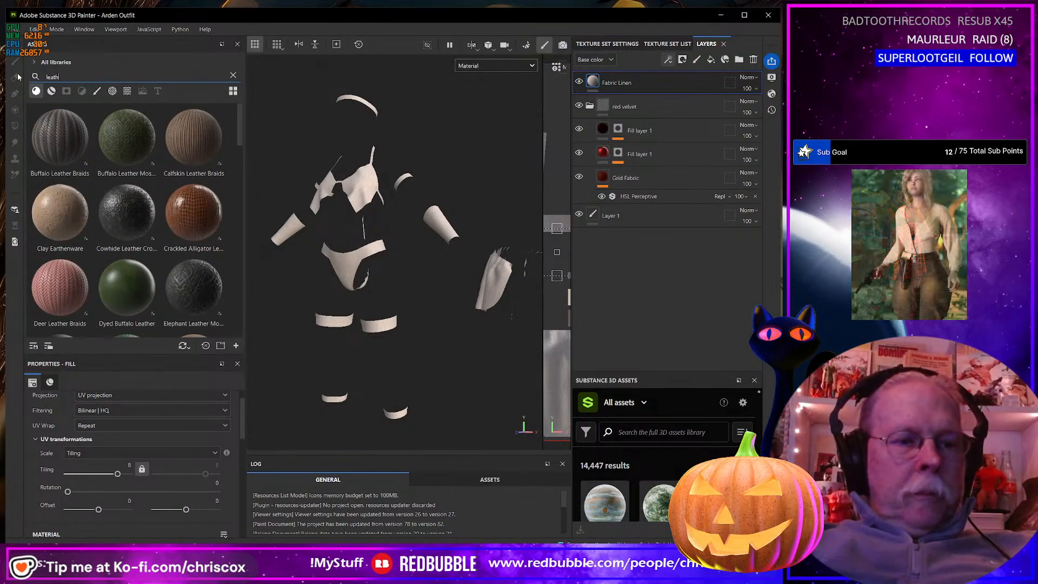
type("er")
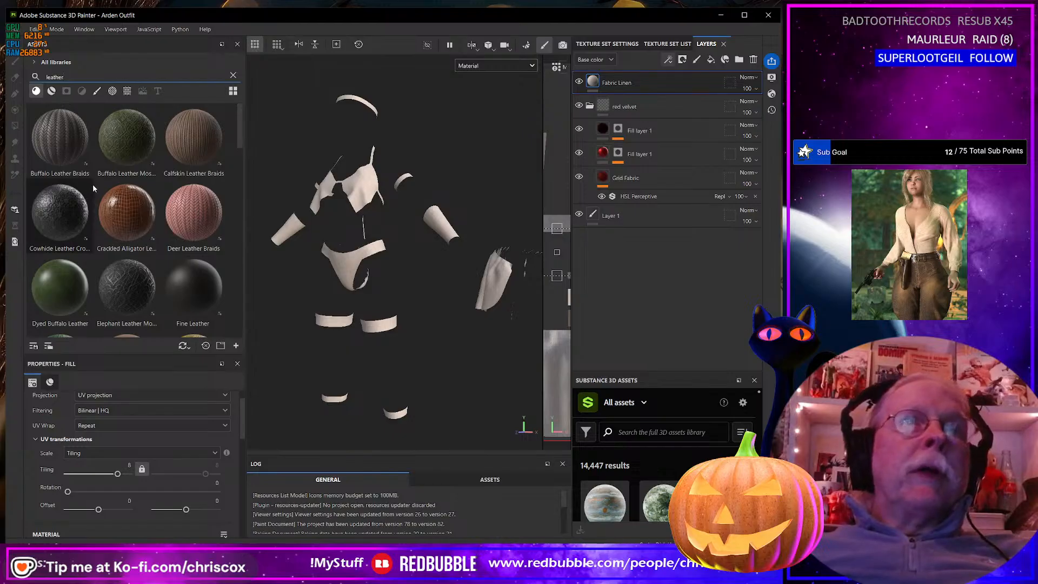
scroll(135, 199, "down", 3)
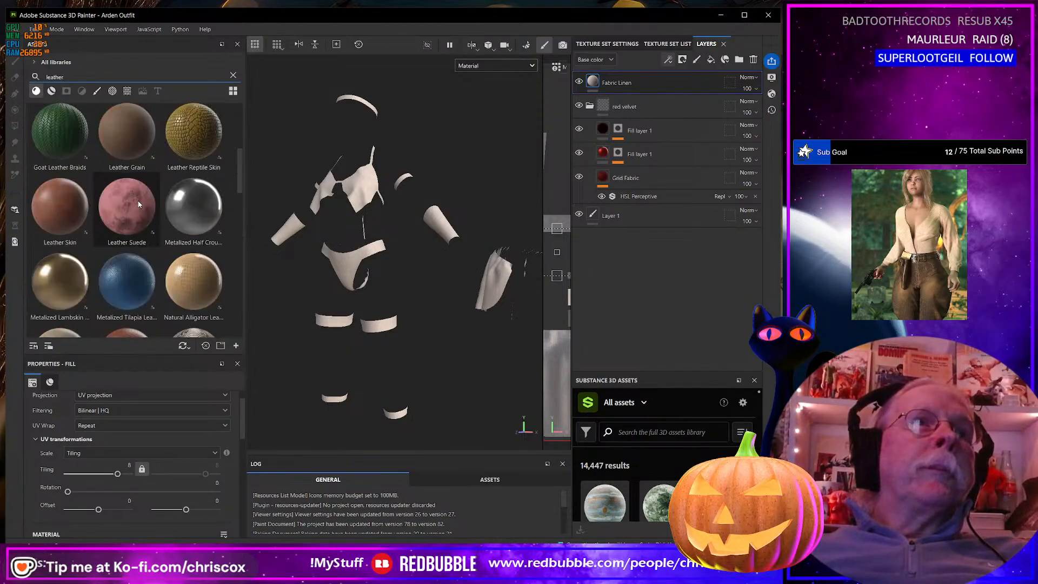
left_click(51, 91)
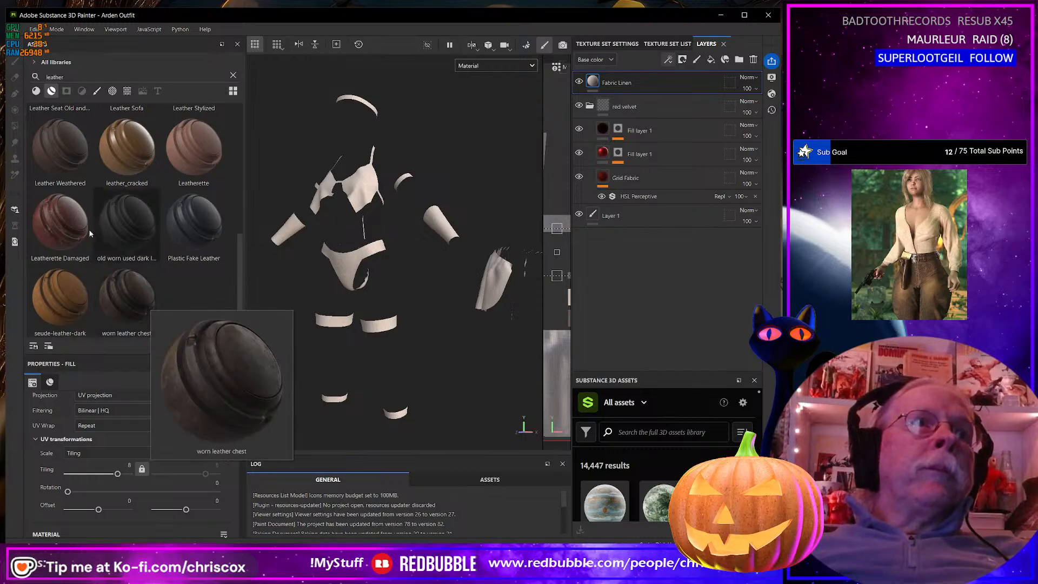
mouse_move(67, 154)
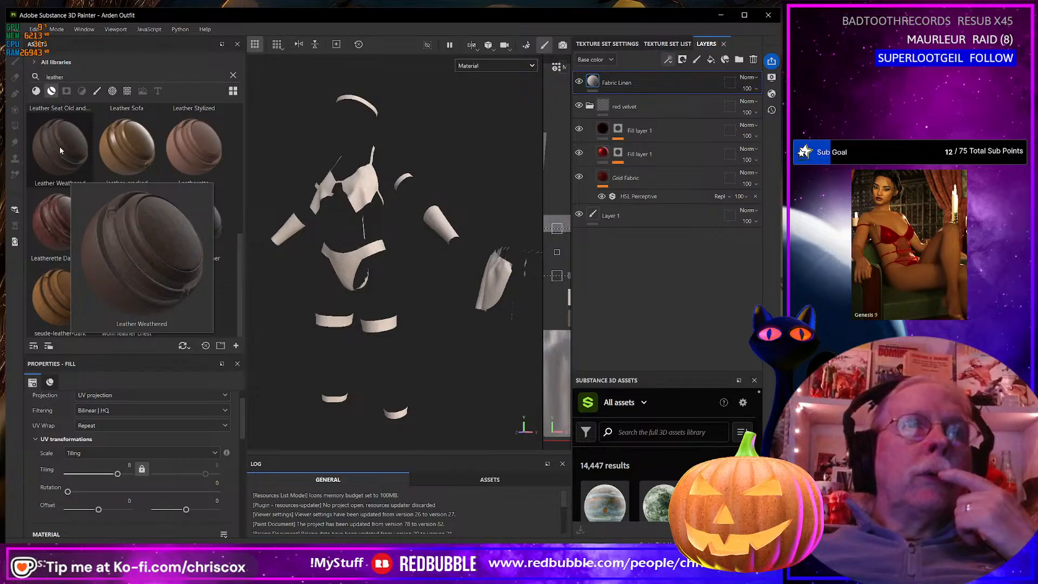
left_click_drag(58, 144, 338, 255)
left_click_drag(455, 285, 301, 286, "alt")
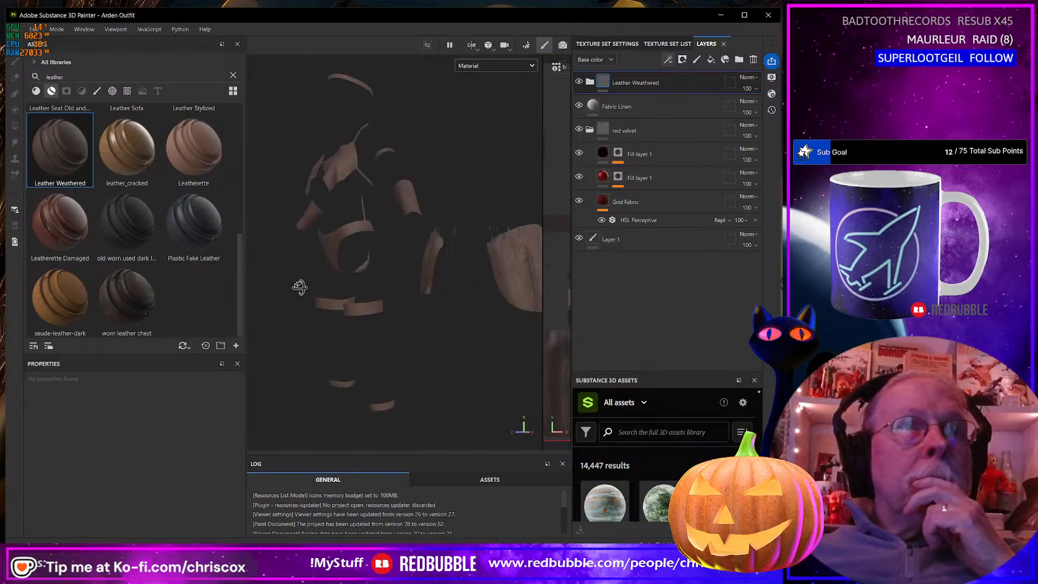
scroll(315, 273, "up", 5)
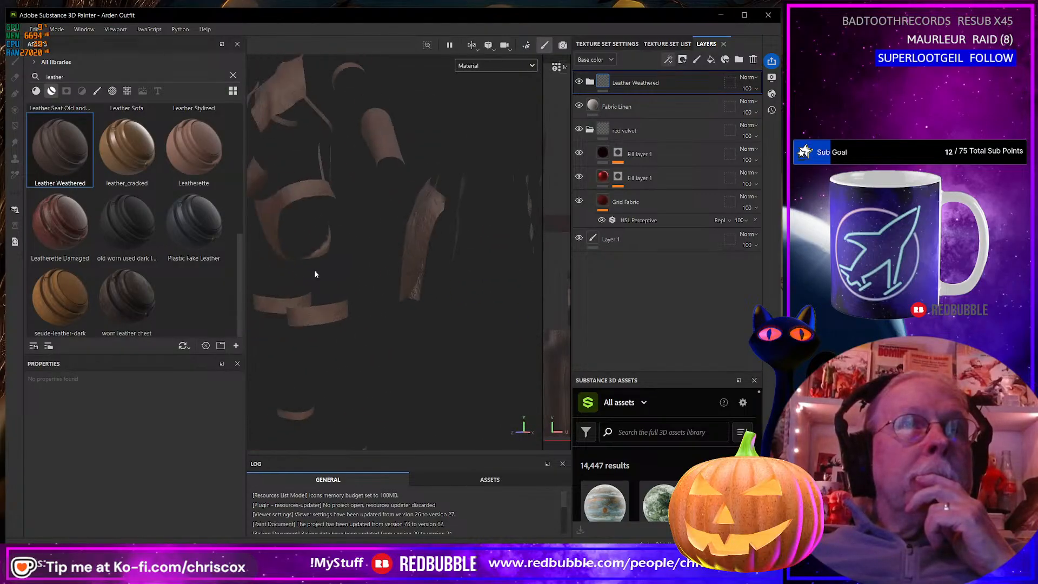
scroll(316, 274, "down", 5)
left_click_drag(316, 274, 282, 262, "alt")
Move the Fabric Linen layer above the Leather Weathered group and give it a mask with color selection
left_click_drag(616, 106, 629, 73)
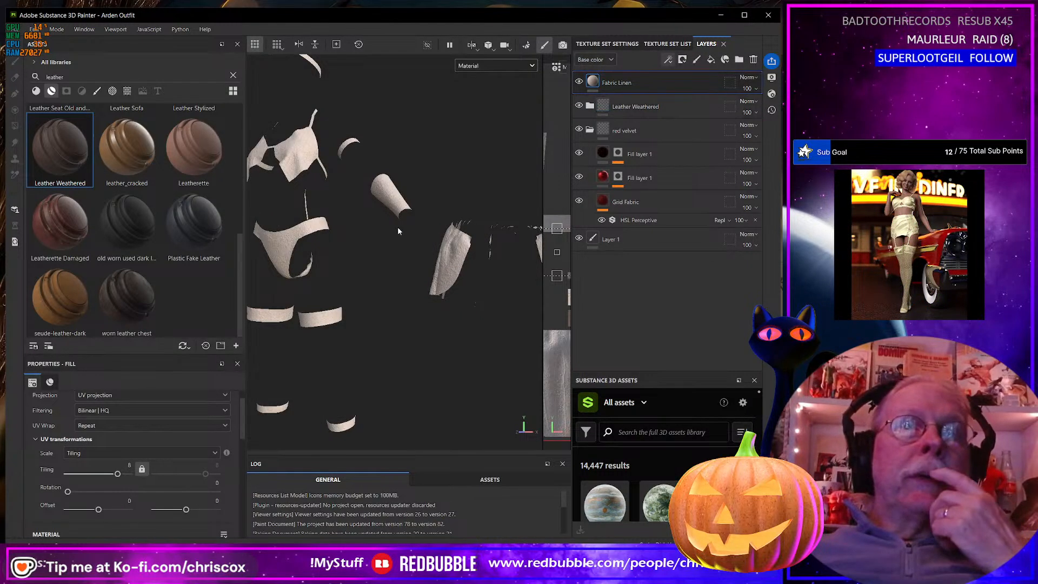
left_click(683, 60)
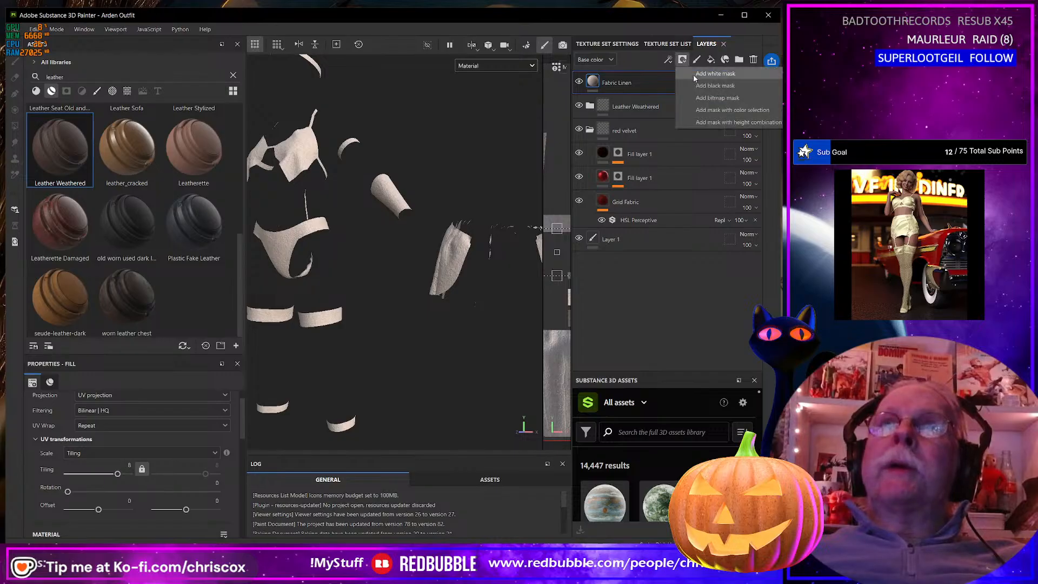
left_click(709, 112)
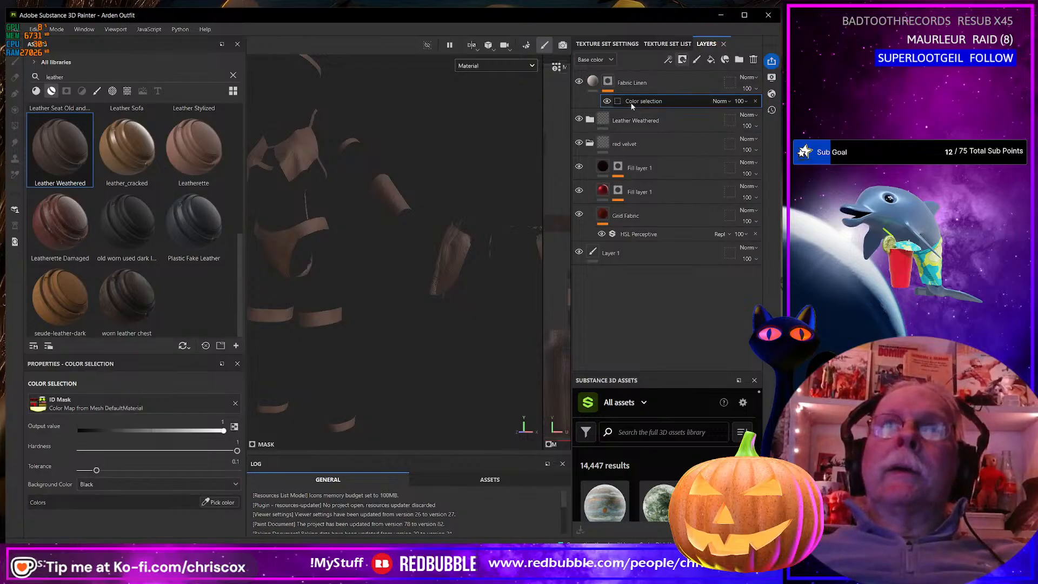
Add the bright red ID color of the bikini bottom and the dark red of its edge trim to the linen mask
left_click(215, 503)
left_click(288, 377)
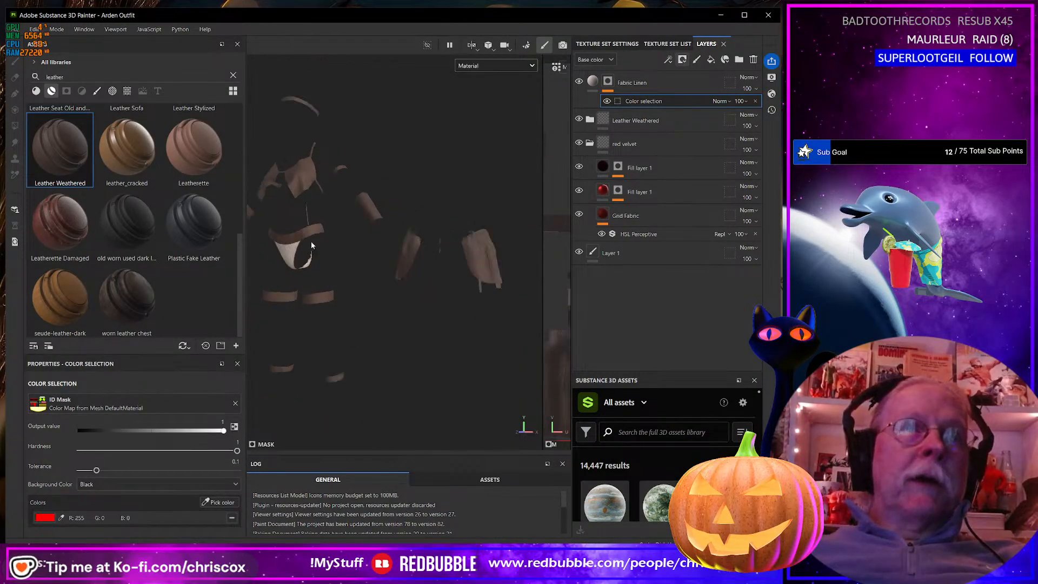
scroll(311, 241, "up", 6)
middle_click_drag(304, 257, 410, 214, "alt")
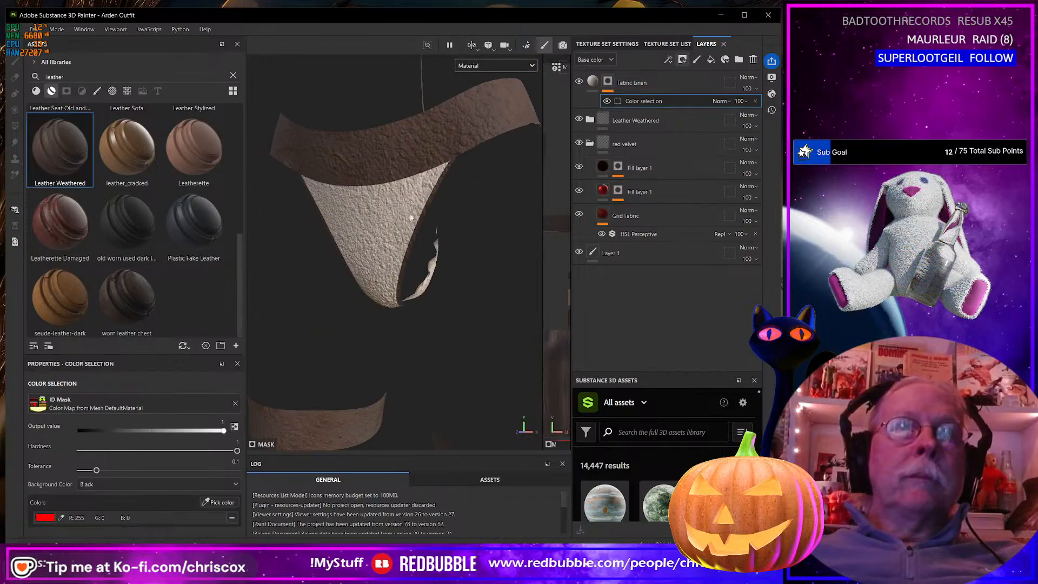
left_click(216, 501)
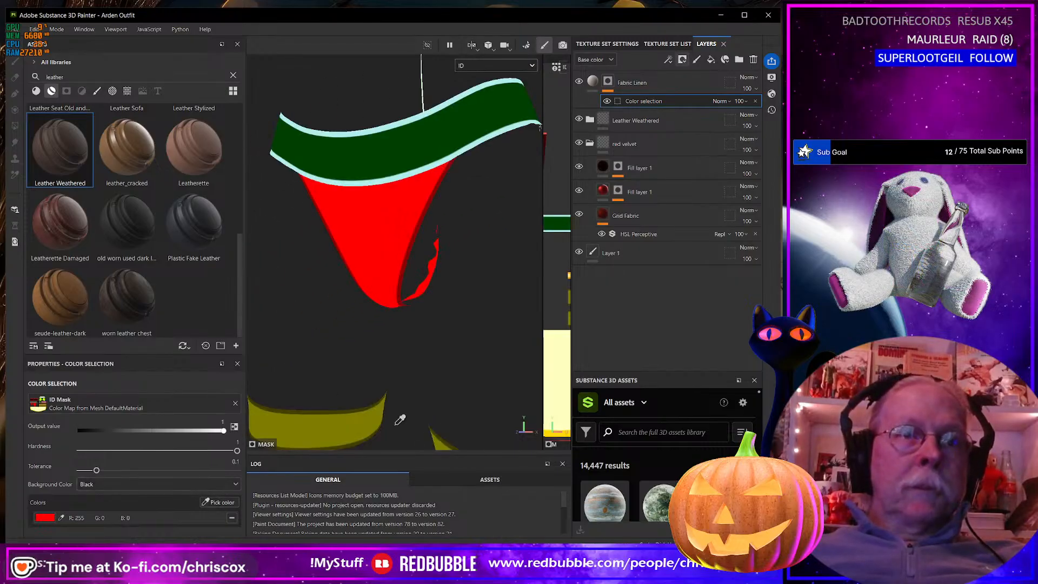
left_click(417, 240)
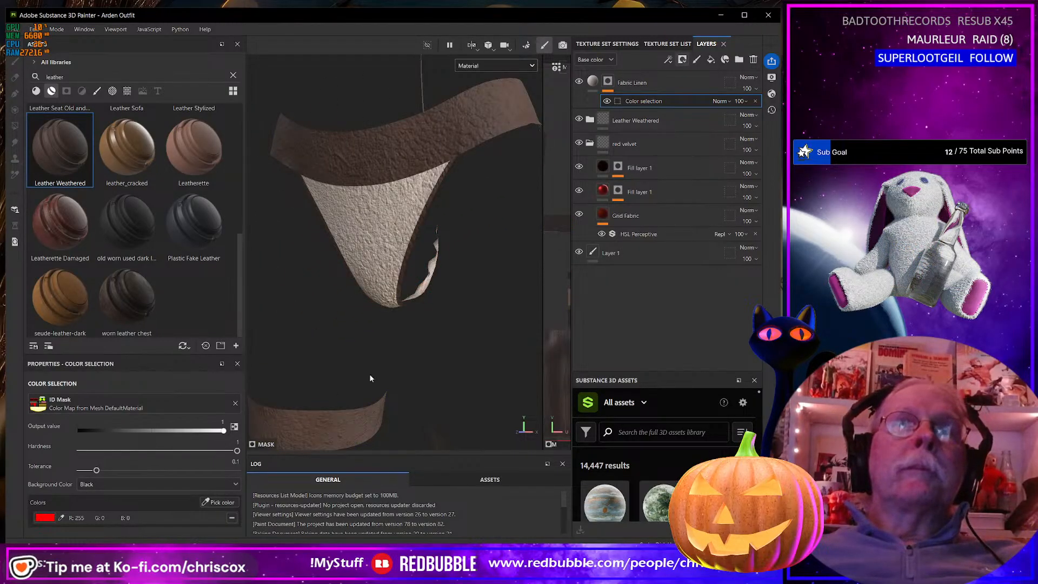
left_click(226, 501)
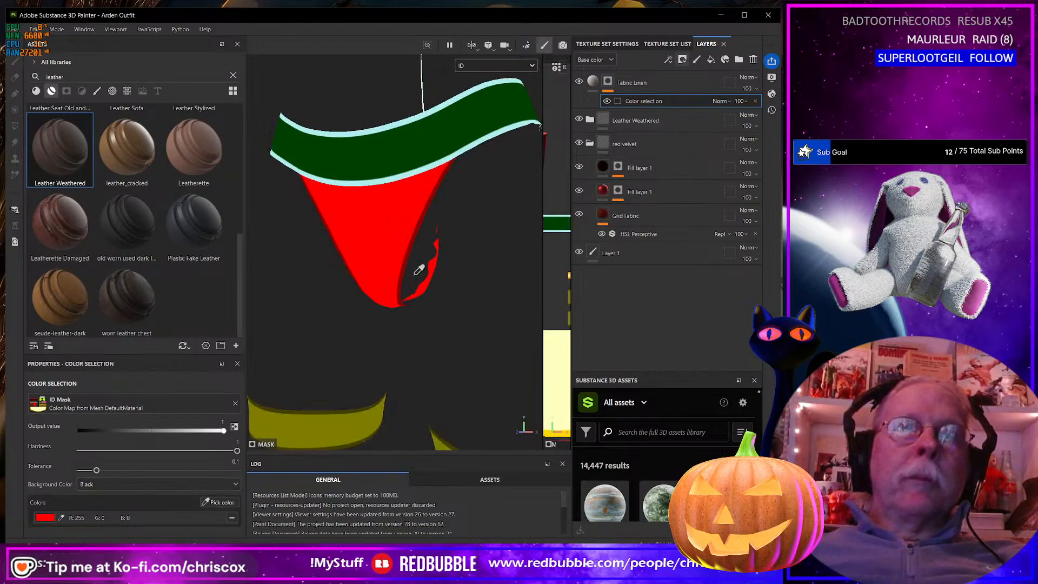
left_click(417, 237)
scroll(416, 238, "up", 2)
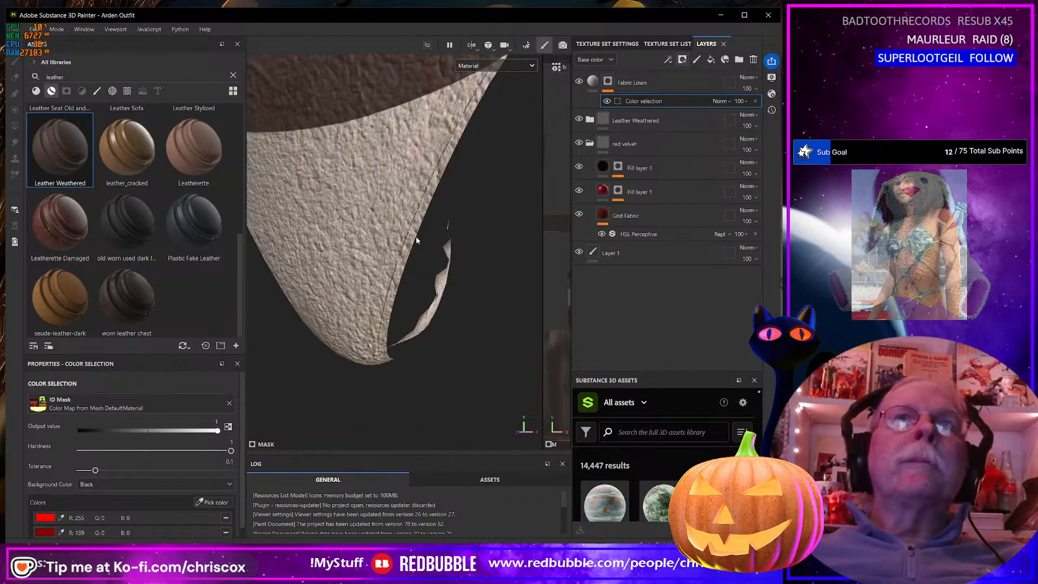
Add the ID colors of the lime-green bikini top cups and their edge trim to the linen mask
scroll(416, 236, "down", 5)
middle_click_drag(413, 157, 407, 281, "alt")
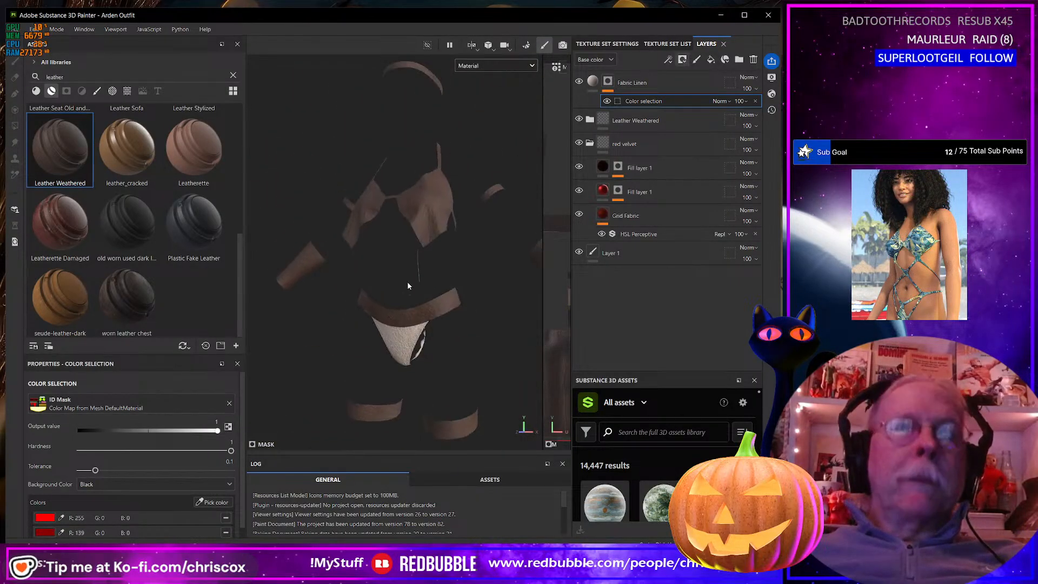
left_click(214, 502)
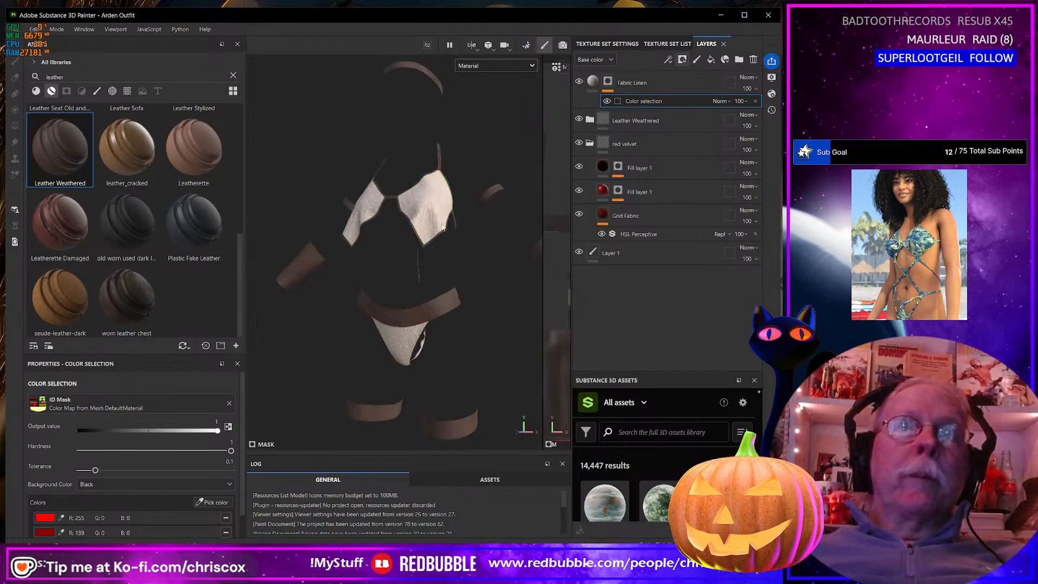
scroll(439, 219, "up", 2)
scroll(439, 218, "up", 2)
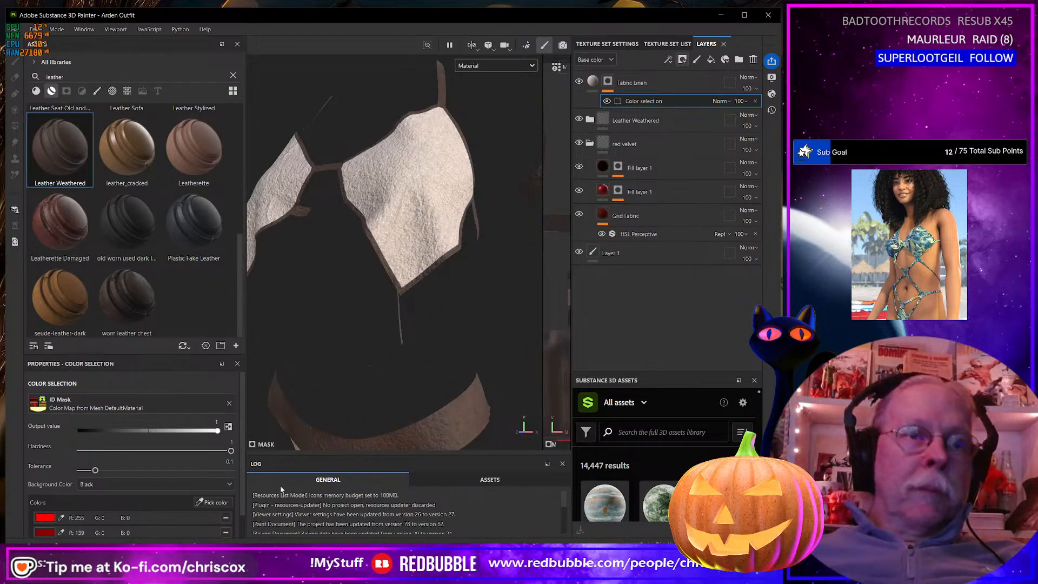
left_click(211, 503)
left_click(427, 269)
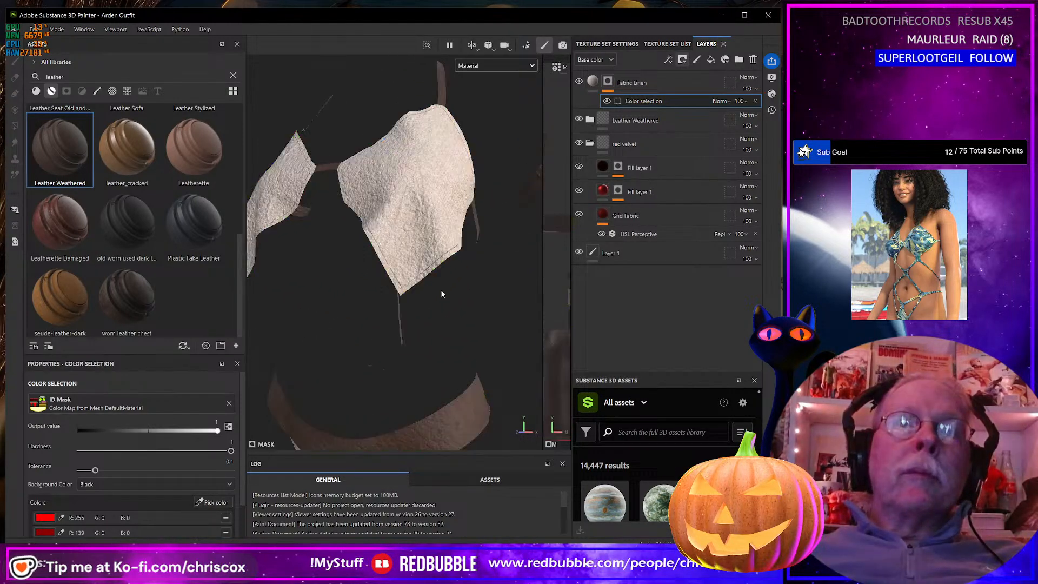
Add the ID colors of the pale yellow hanging cloth panels and their darker yellow border to the linen mask
left_click_drag(509, 301, 425, 281, "alt")
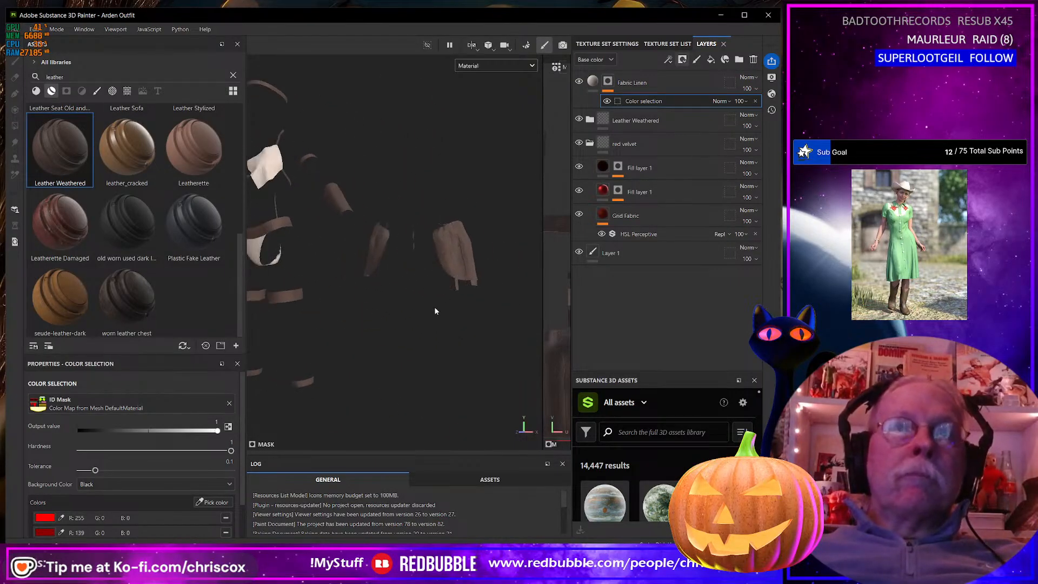
left_click(454, 262)
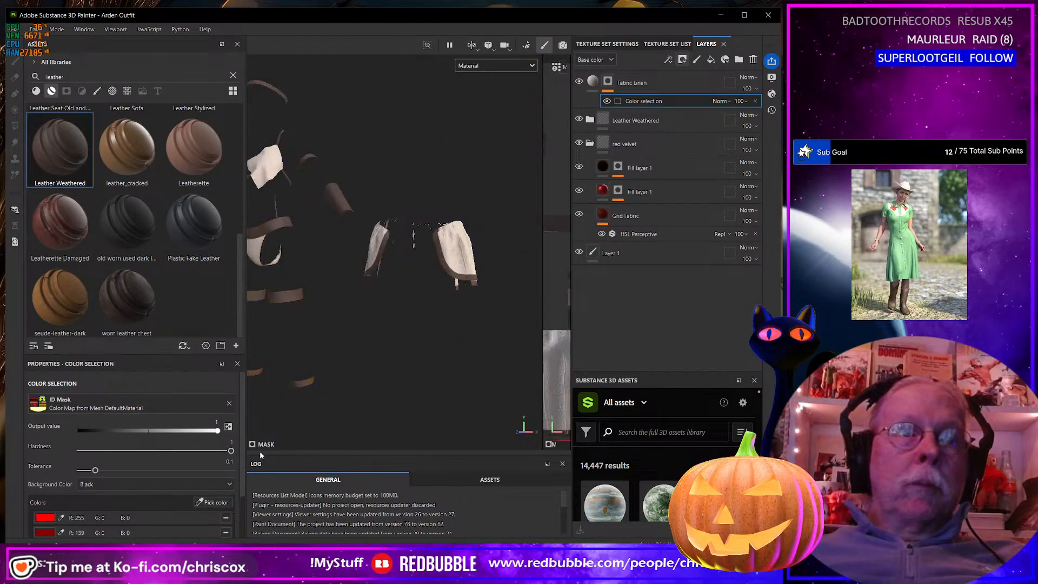
left_click(224, 502)
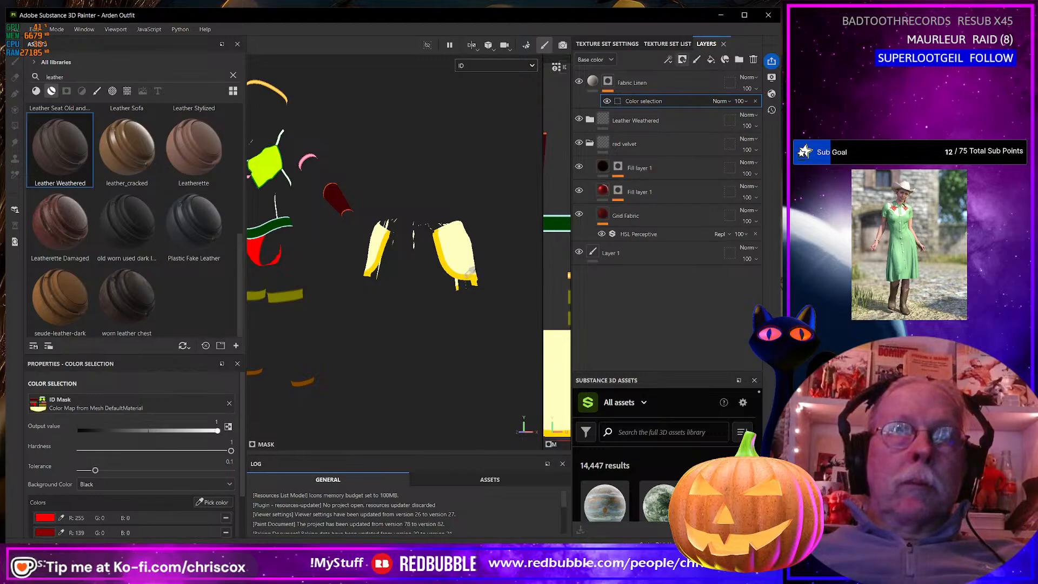
left_click(471, 273)
left_click_drag(356, 305, 384, 334, "alt")
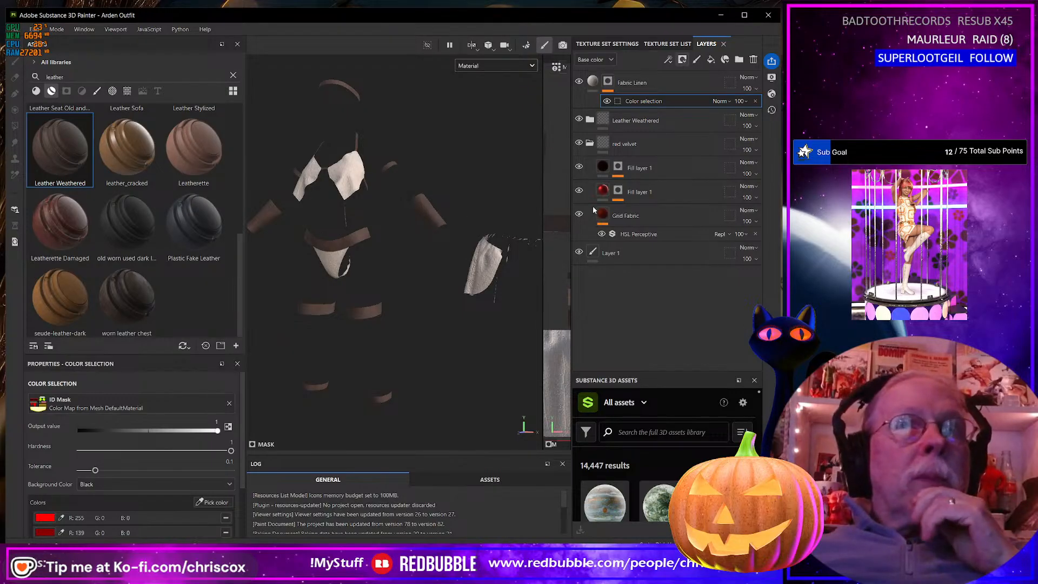
Move the red velvet group to the top of the layer stack and give it a mask with color selection
left_click_drag(617, 142, 653, 74)
left_click_drag(664, 141, 650, 76)
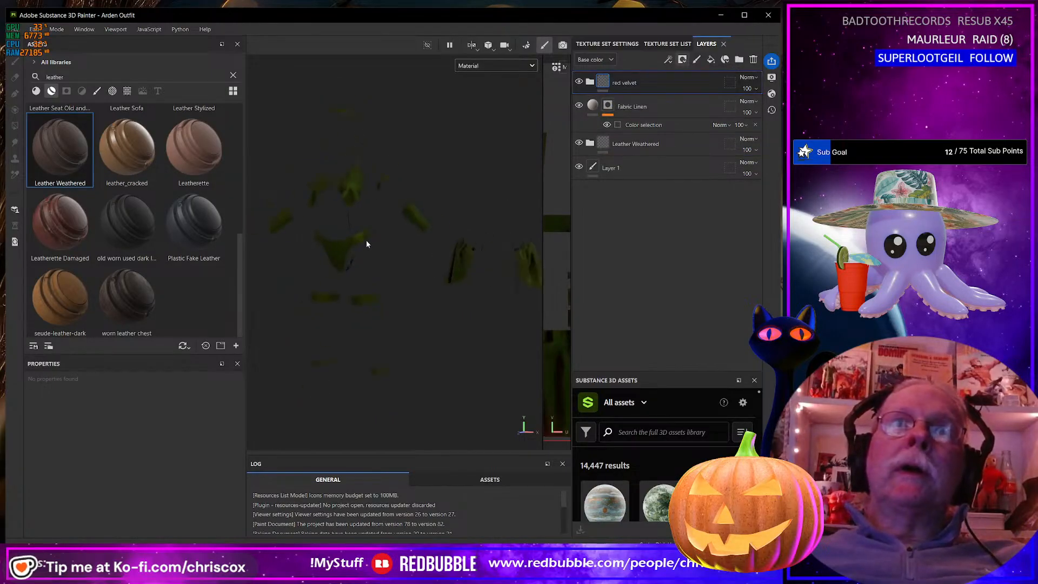
left_click(682, 59)
left_click(721, 109)
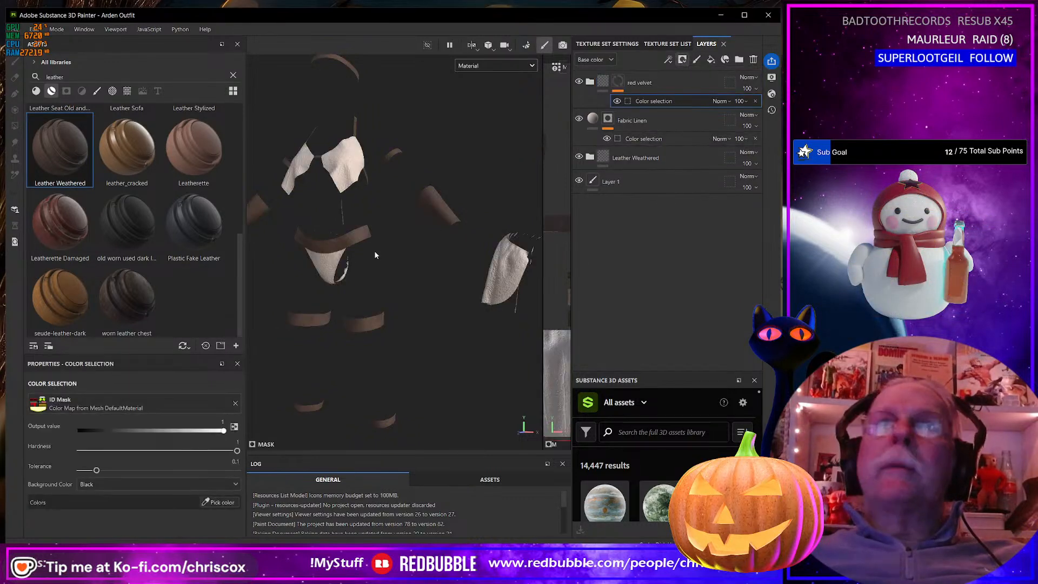
Copy the color selection effect from the Fabric Linen mask and paste it into the red velvet group's mask
left_click(218, 502)
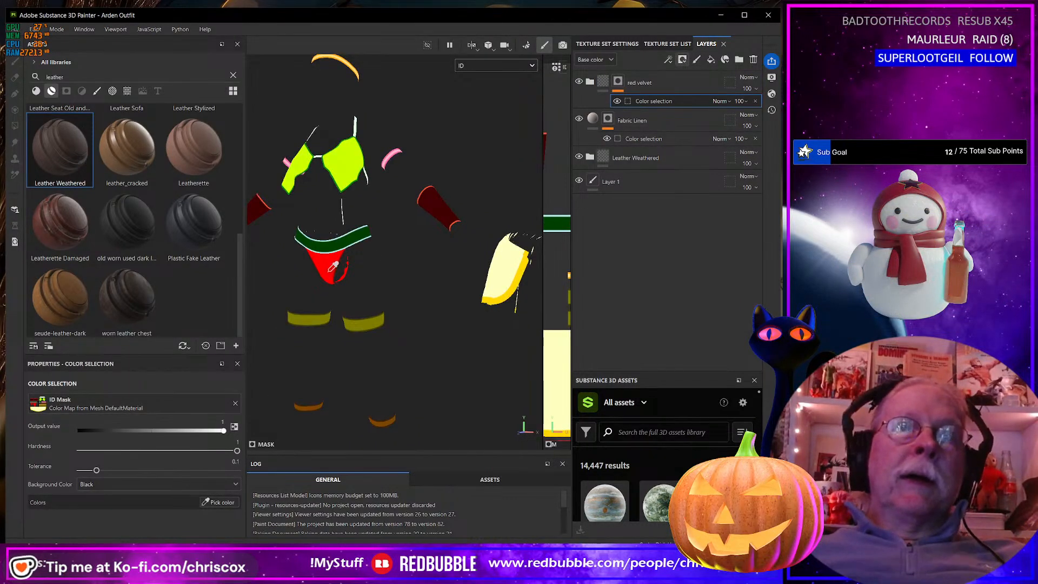
left_click(679, 138)
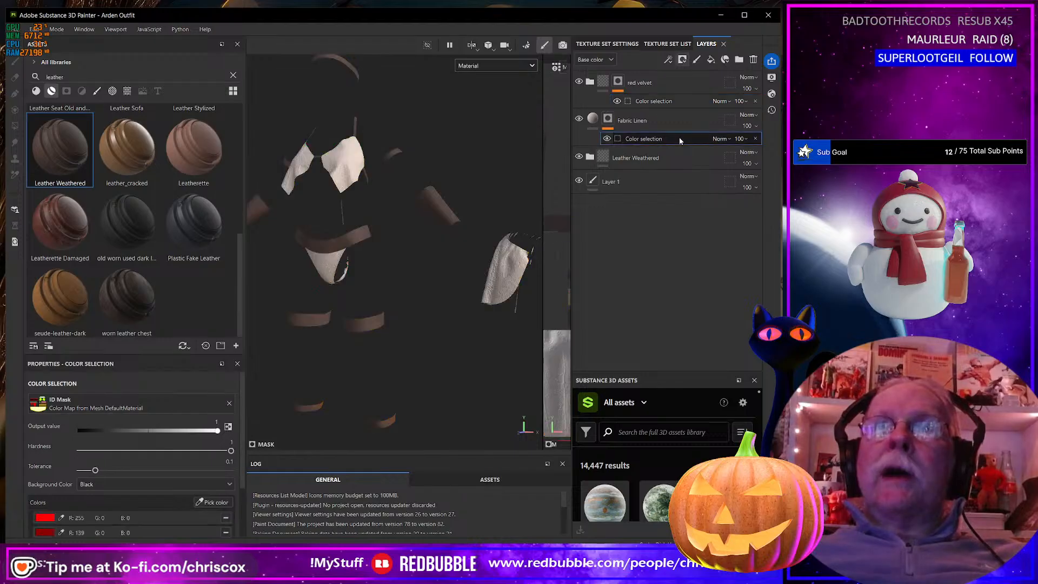
right_click(679, 138)
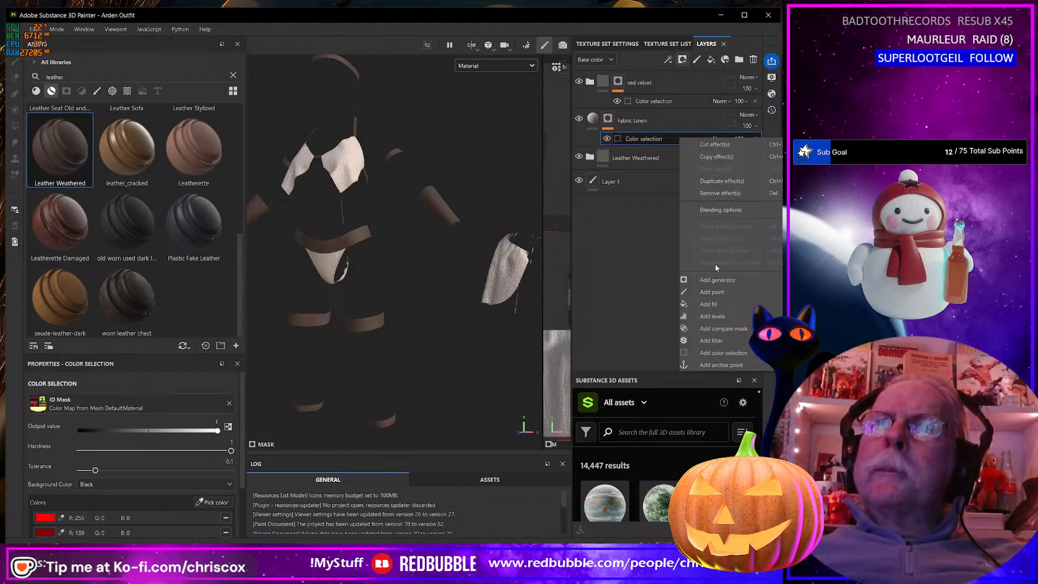
left_click(717, 158)
left_click(657, 102)
right_click(657, 101)
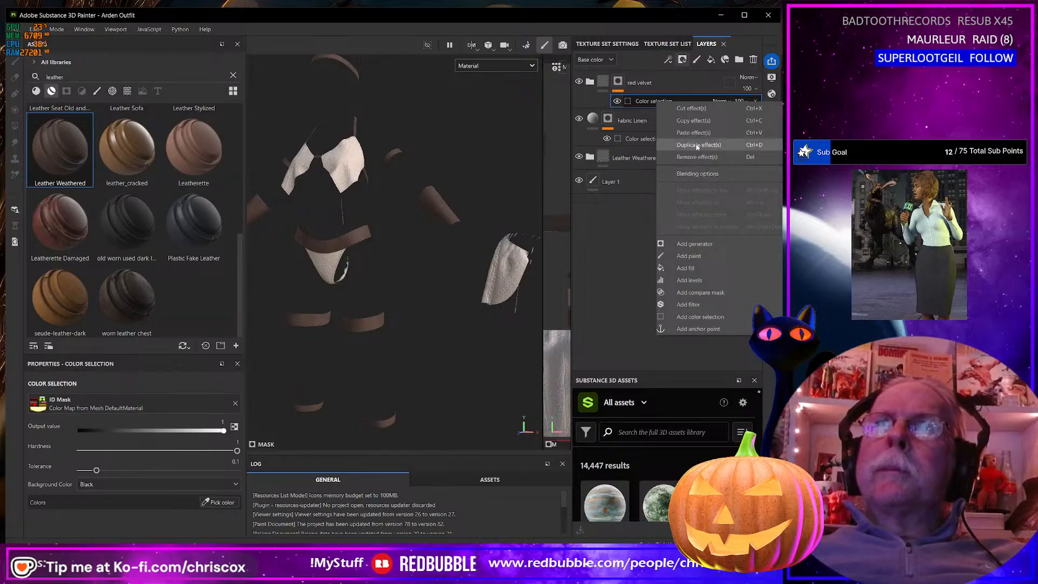
left_click(693, 133)
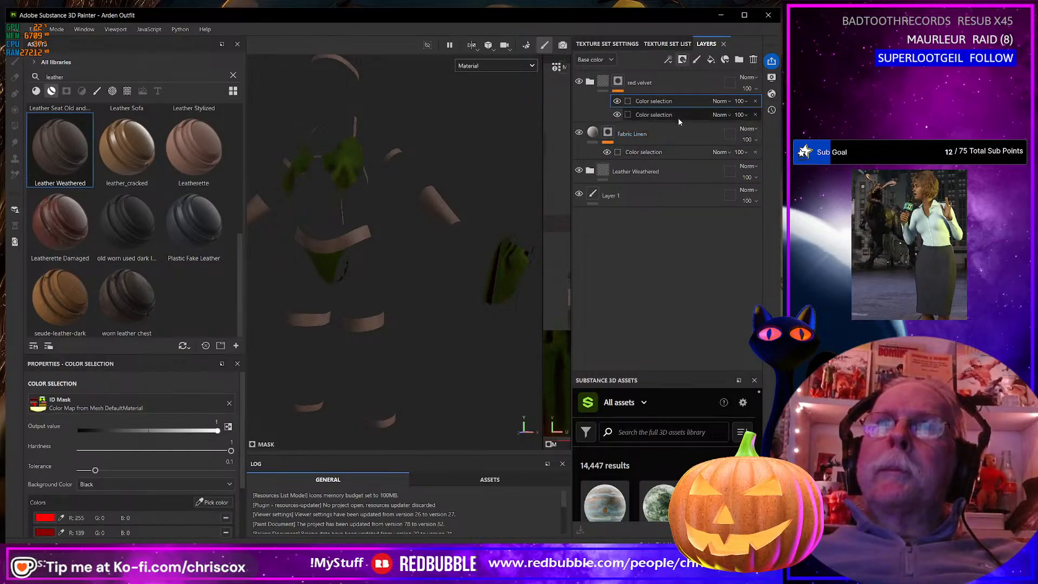
Delete the duplicate color selection from the red velvet mask and add the ID color of the dark red arm cuffs
left_click(753, 61)
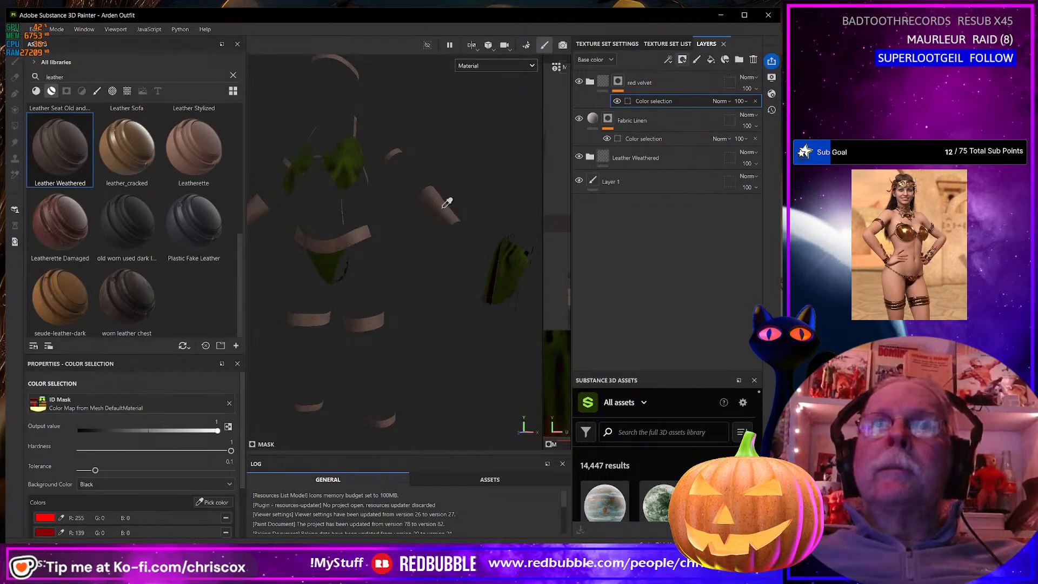
left_click(215, 501)
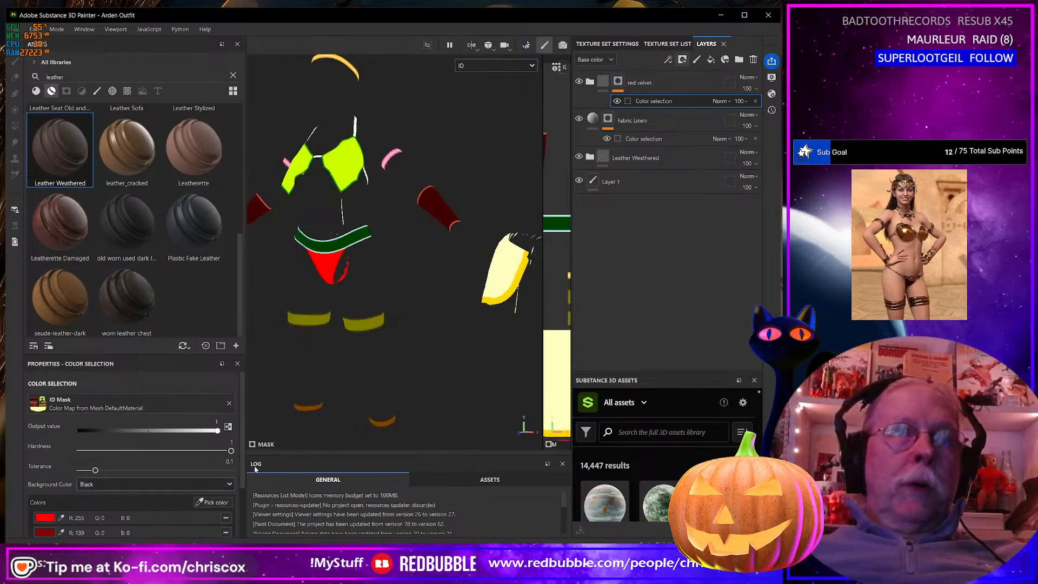
left_click(449, 204)
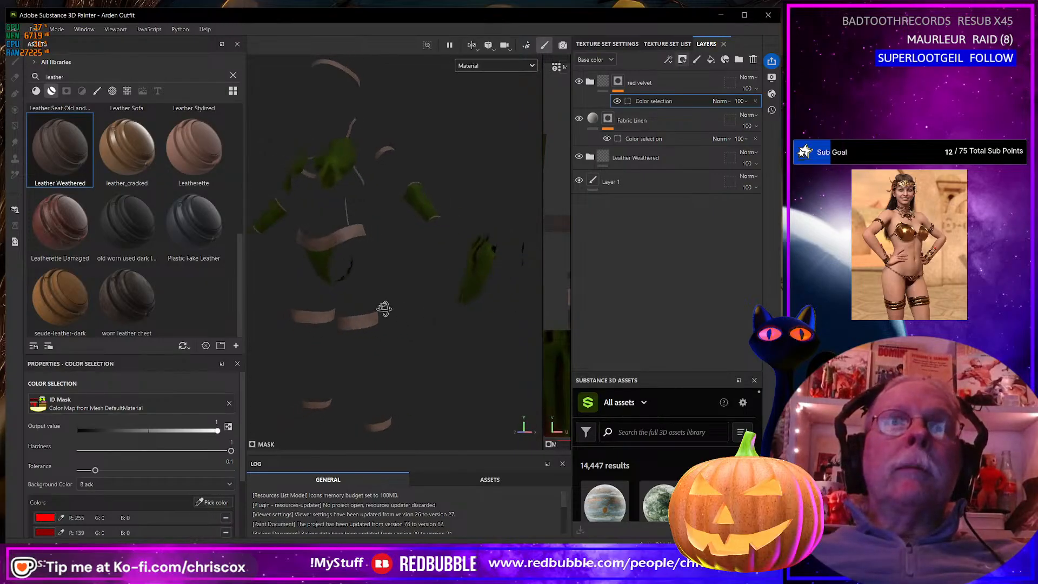
Examine the velvet on the arm cuffs and bikini pieces and the weathered leather on the waistband and bands
scroll(431, 313, "down", 5)
left_click_drag(431, 313, 369, 322, "alt")
scroll(371, 319, "up", 5)
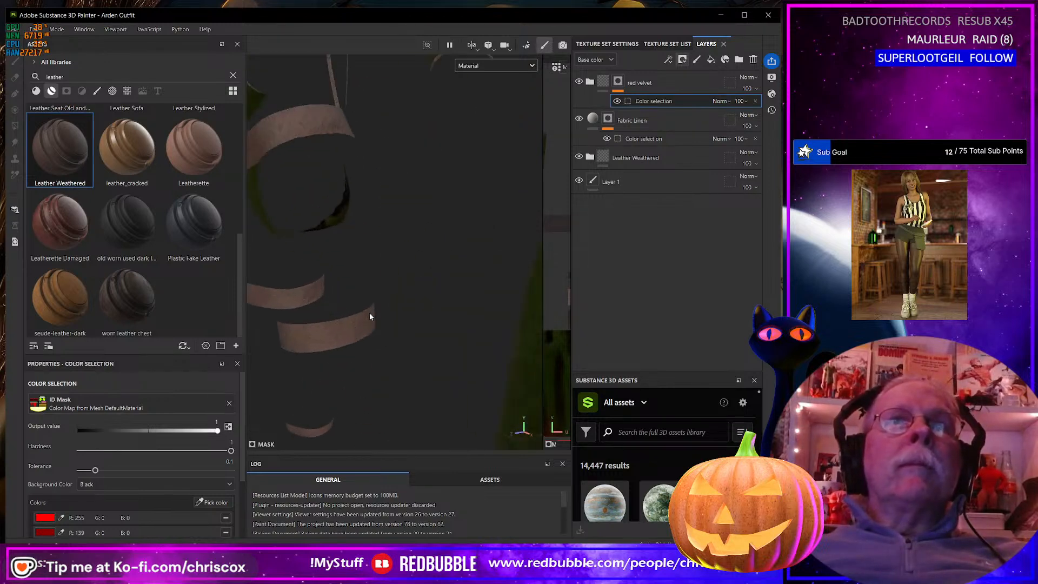
middle_click_drag(371, 319, 424, 384, "alt")
left_click_drag(390, 331, 434, 310, "alt")
middle_click_drag(435, 311, 477, 361, "alt")
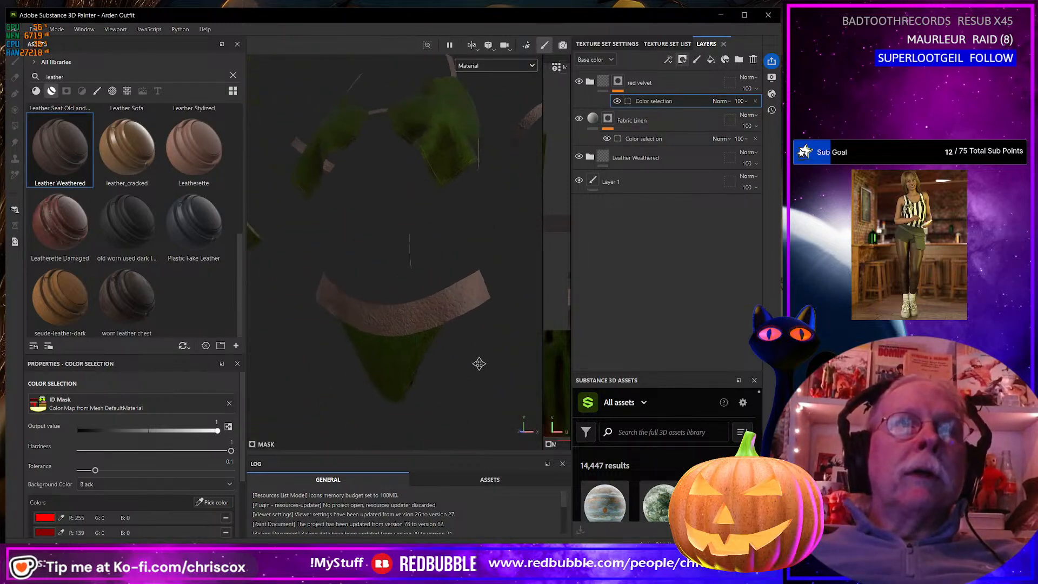
middle_click_drag(439, 326, 442, 345, "alt")
middle_click_drag(414, 289, 419, 319, "alt")
left_click_drag(422, 308, 433, 320, "alt")
left_click_drag(470, 291, 466, 264, "alt")
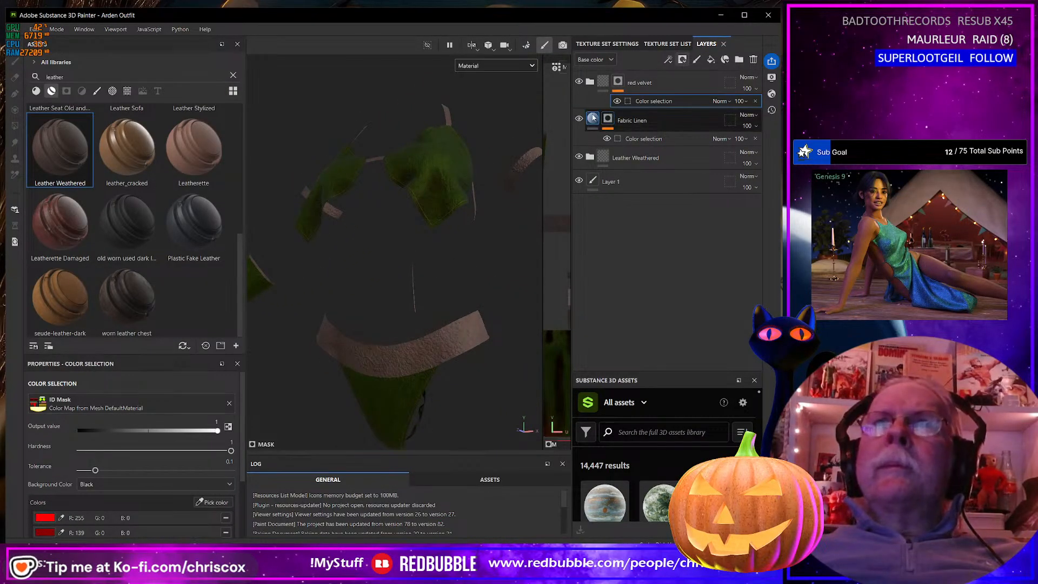
Delete the Leather Weathered group, then try the Leatherette Damaged material on the outfit and undo it
left_click(641, 154)
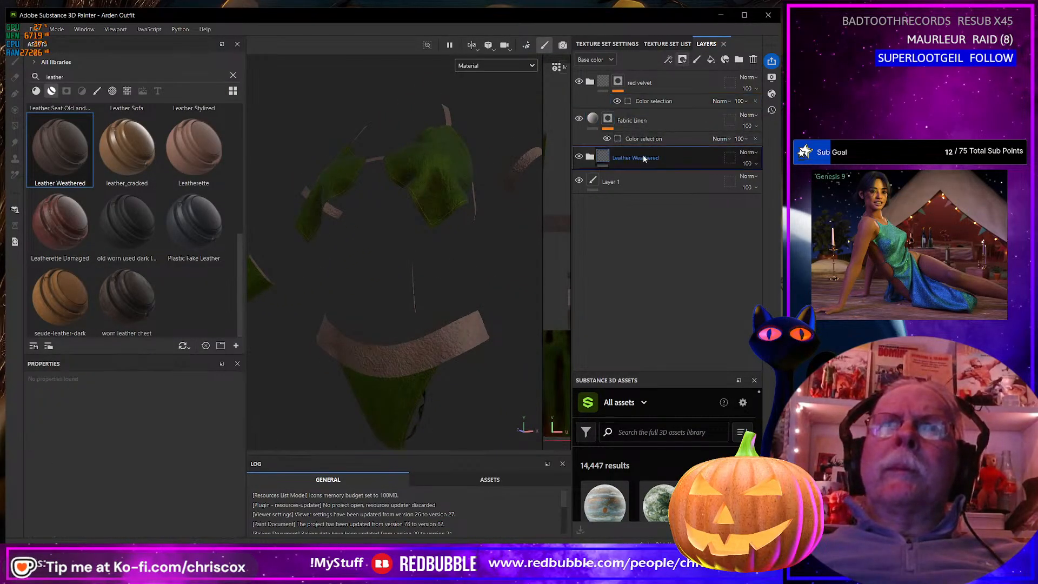
left_click(754, 60)
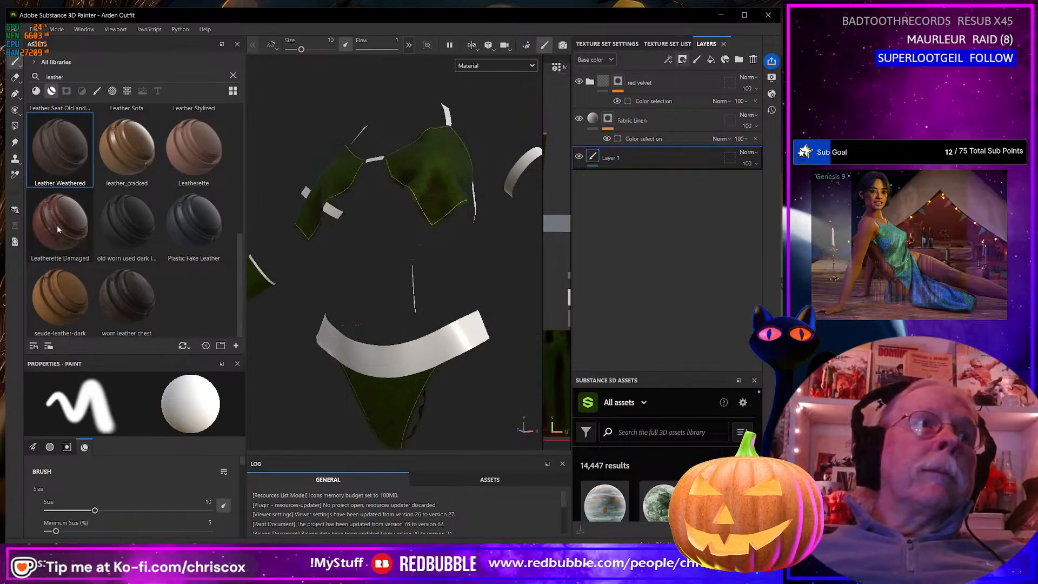
left_click_drag(57, 225, 435, 358)
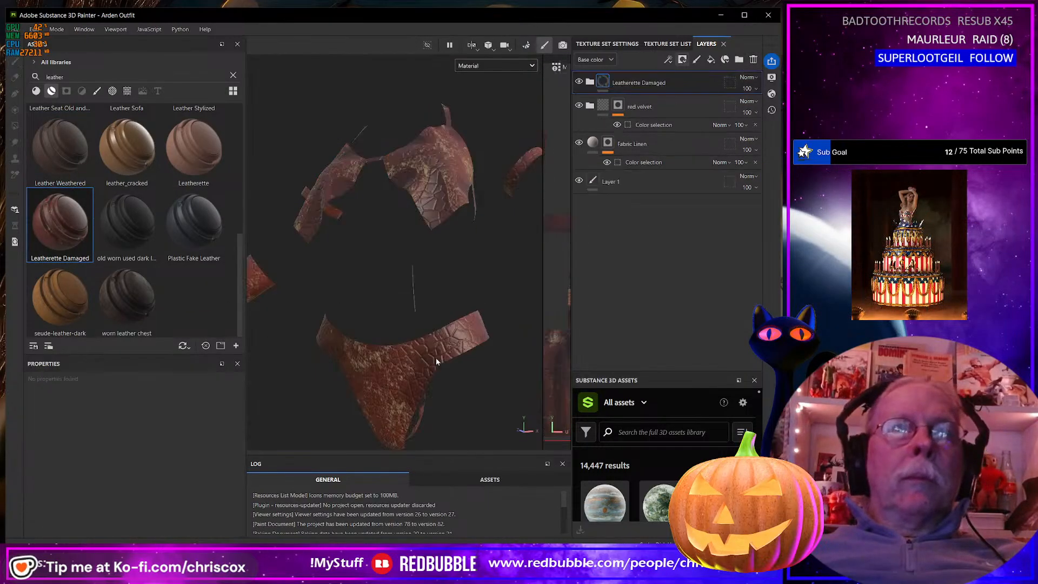
key("ctrl+z")
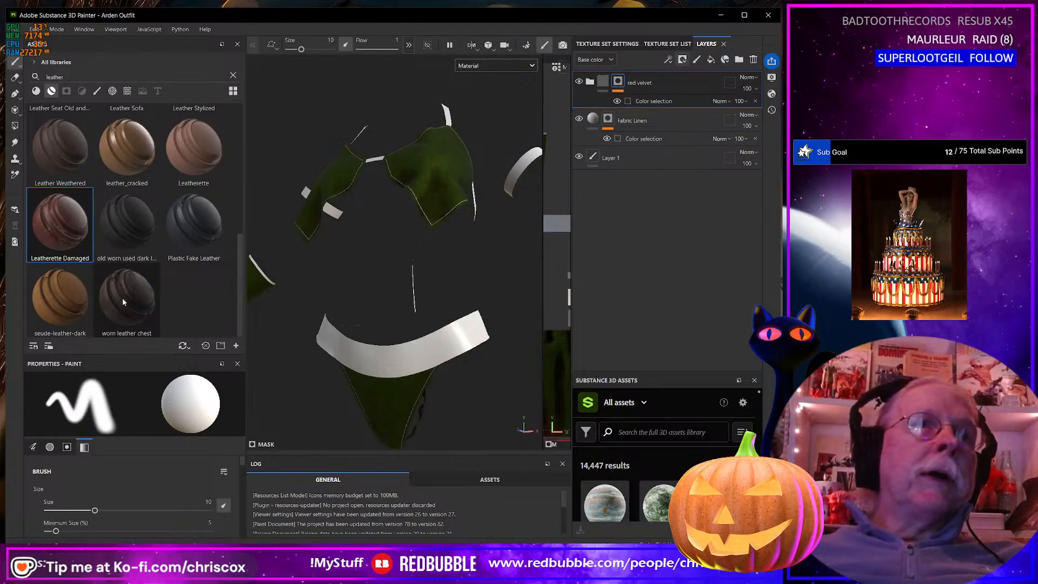
Add the Leather Calf Grain material at the bottom of the layer stack and delete the paint layer Layer 1
scroll(138, 290, "up", 4)
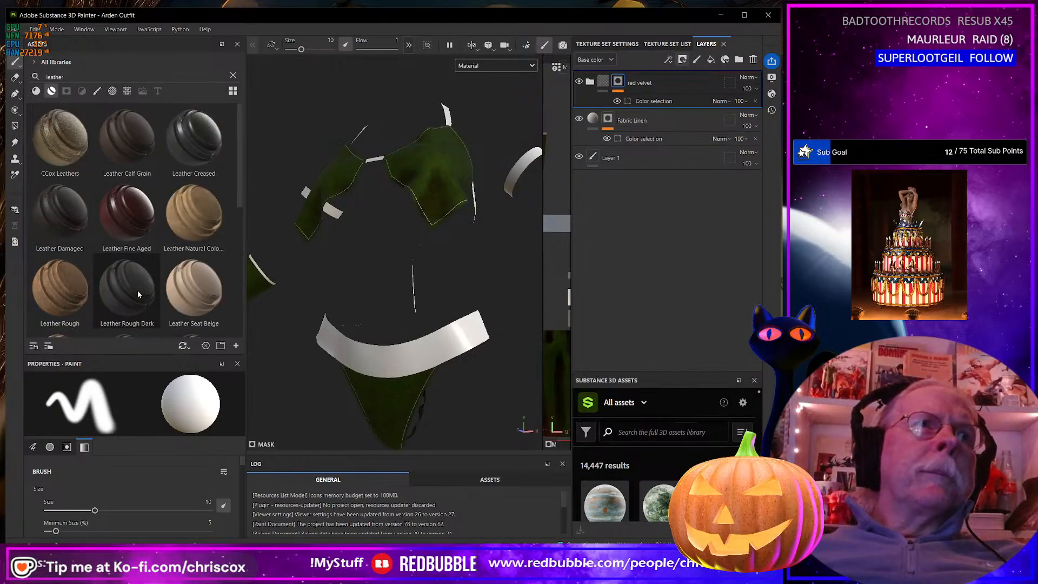
left_click_drag(145, 154, 381, 356)
left_click_drag(657, 82, 673, 196)
left_click(659, 159)
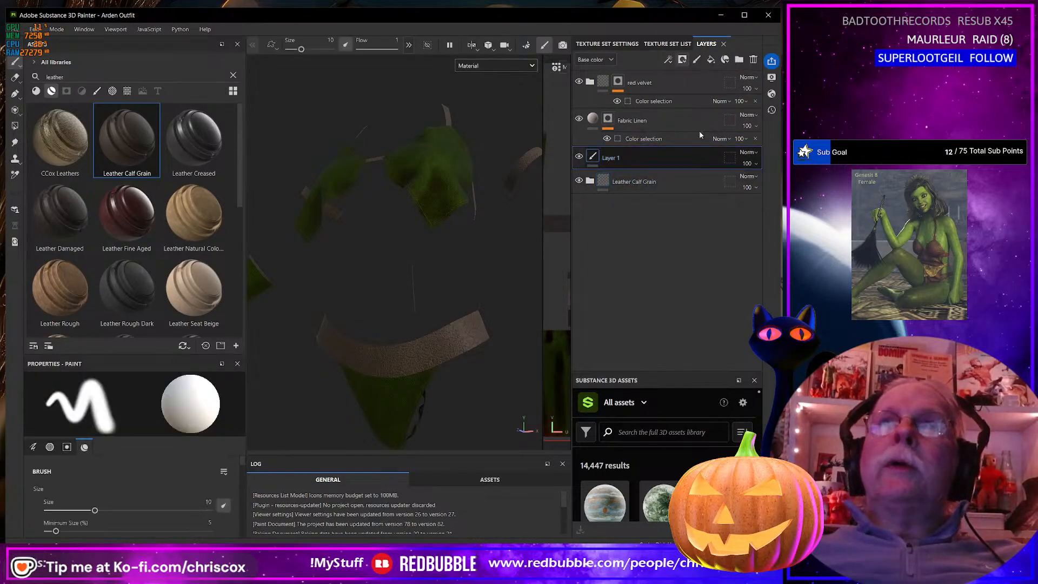
key("Delete")
Examine the scale and grain of the calf leather on the waistband and leg bands
scroll(469, 363, "up", 2)
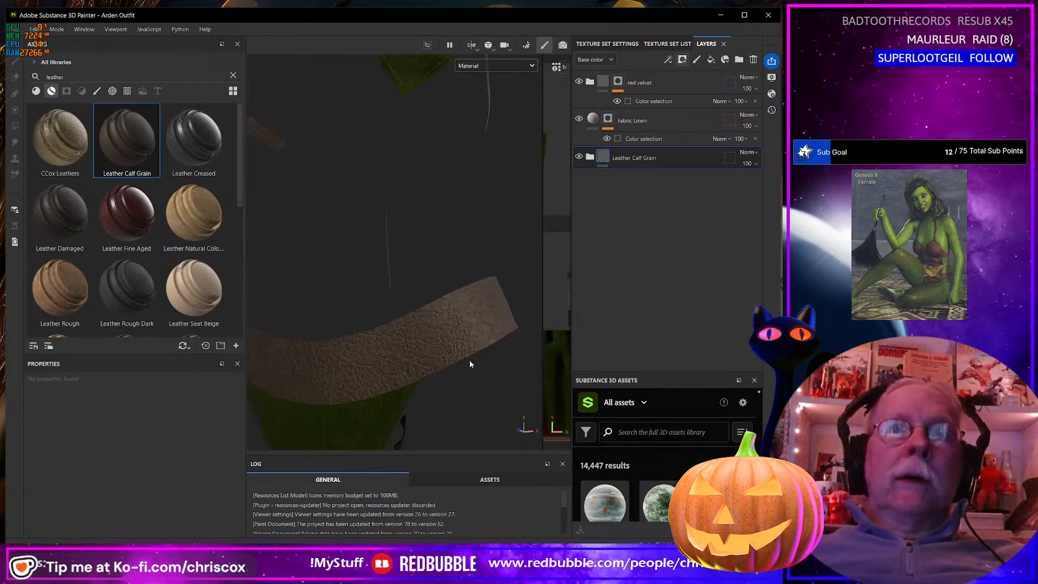
scroll(470, 364, "down", 5)
left_click_drag(470, 364, 412, 363, "alt")
scroll(411, 363, "up", 5)
middle_click_drag(447, 374, 444, 293, "alt")
left_click_drag(444, 292, 447, 340, "alt")
scroll(478, 320, "down", 2)
scroll(478, 324, "down", 3)
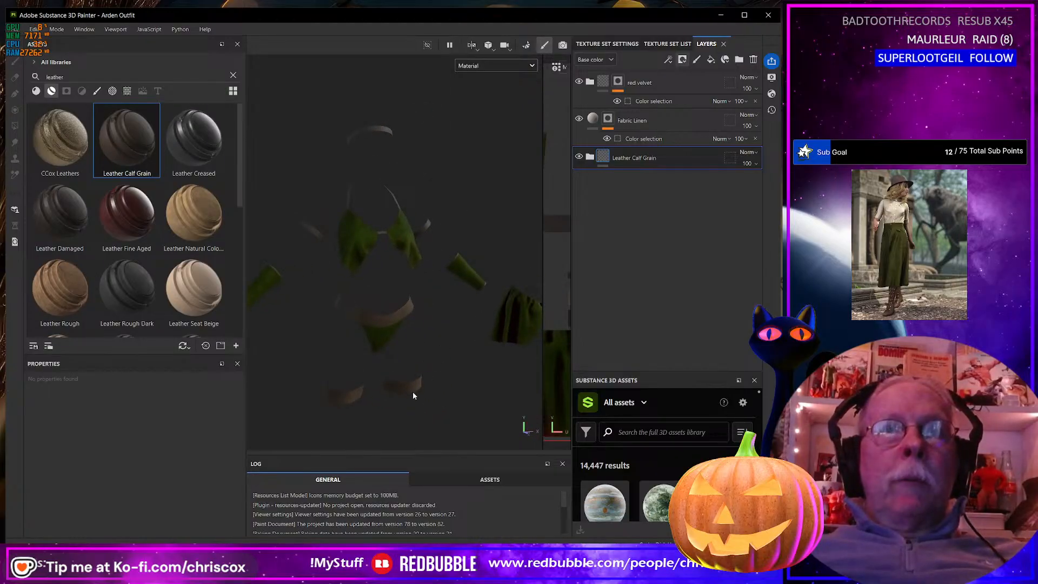
left_click_drag(413, 388, 429, 364, "alt")
scroll(431, 367, "up", 5)
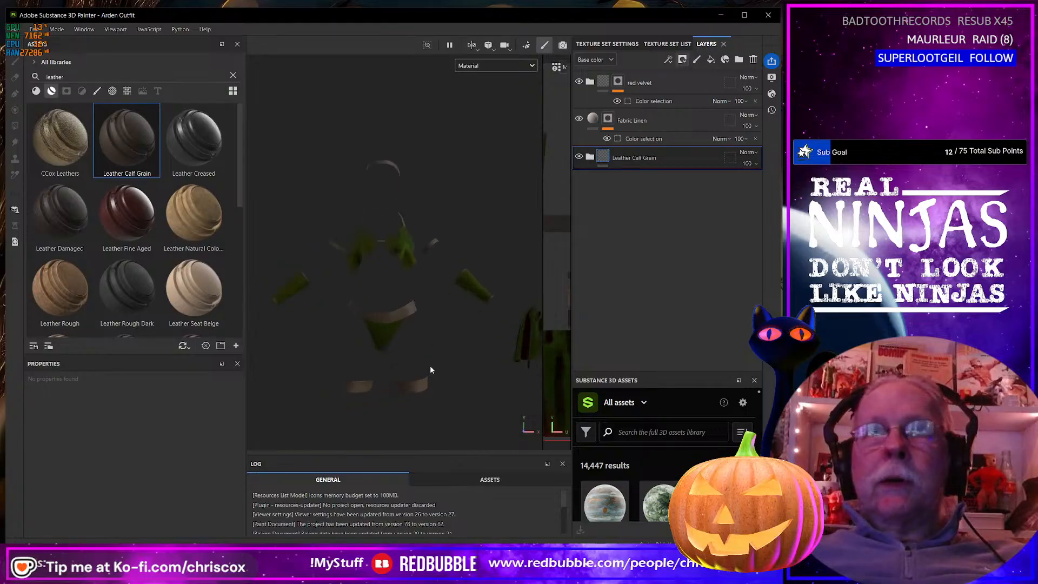
Examine the bikini top up close, comparing the leather neck straps and center connector with the velvet cups
middle_click_drag(431, 367, 433, 384, "alt")
middle_click_drag(442, 221, 469, 389, "alt")
scroll(456, 295, "up", 4)
scroll(416, 367, "up", 4)
left_click_drag(416, 367, 490, 364, "alt")
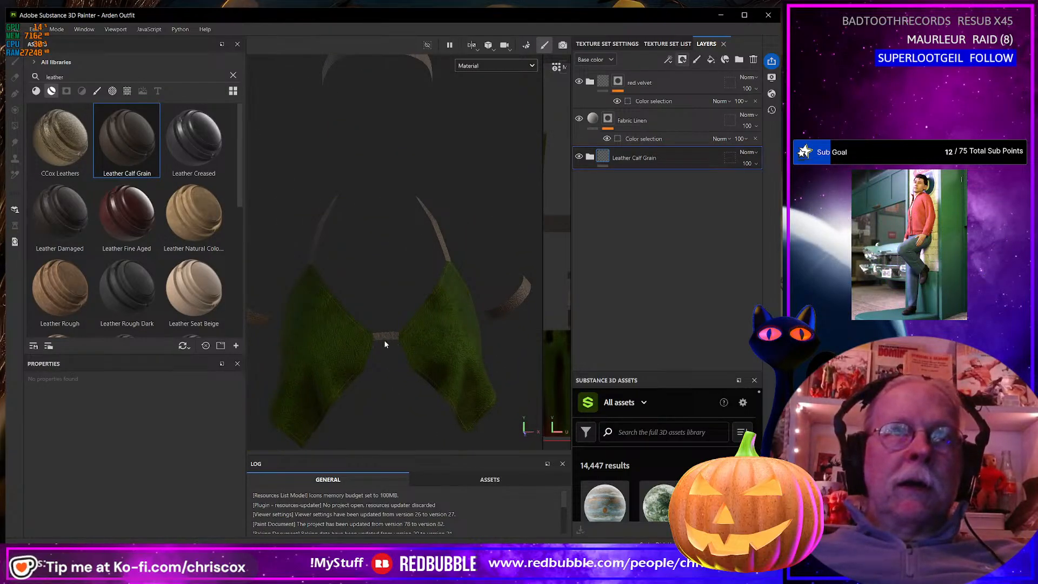
scroll(381, 344, "up", 3)
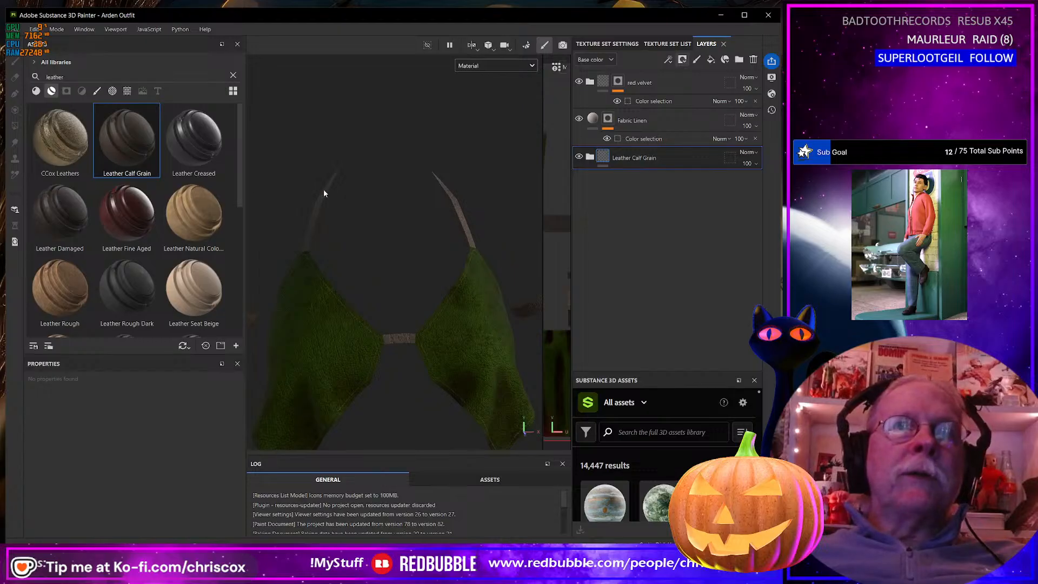
scroll(394, 346, "up", 4)
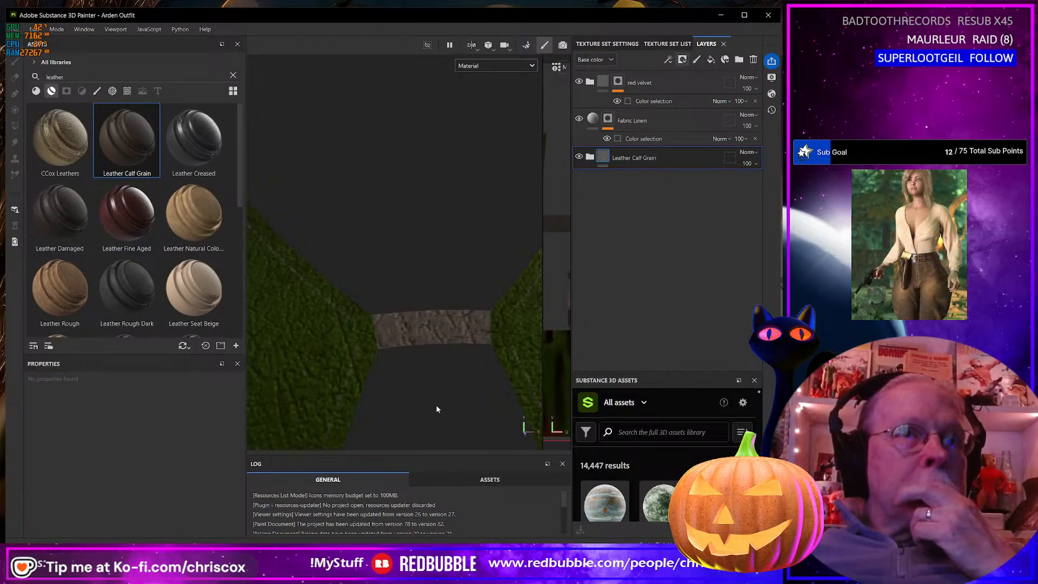
scroll(437, 406, "up", 2)
scroll(436, 405, "down", 3)
left_click_drag(437, 409, 413, 394, "alt")
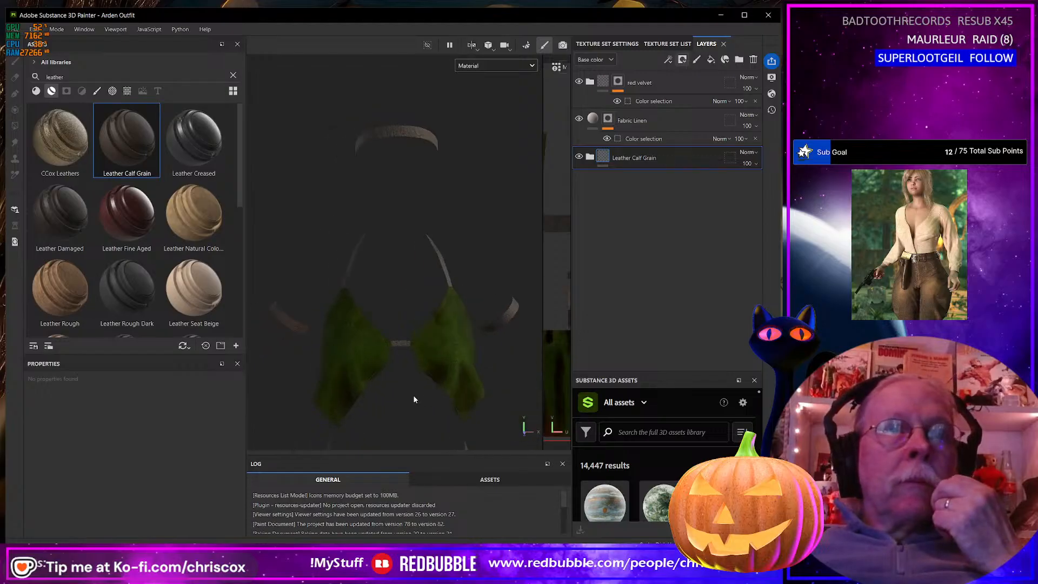
scroll(411, 395, "up", 3)
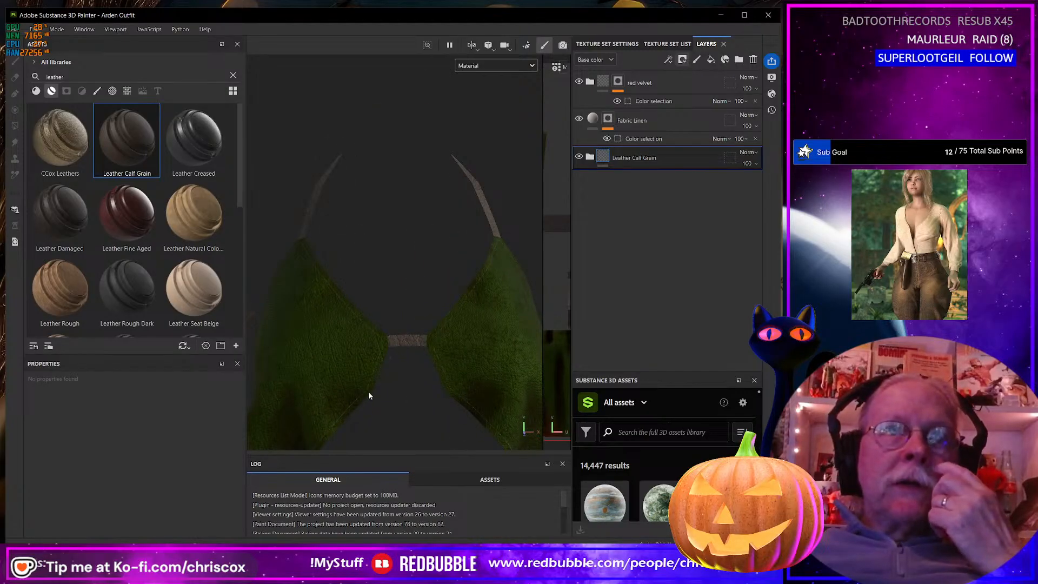
scroll(423, 371, "up", 2)
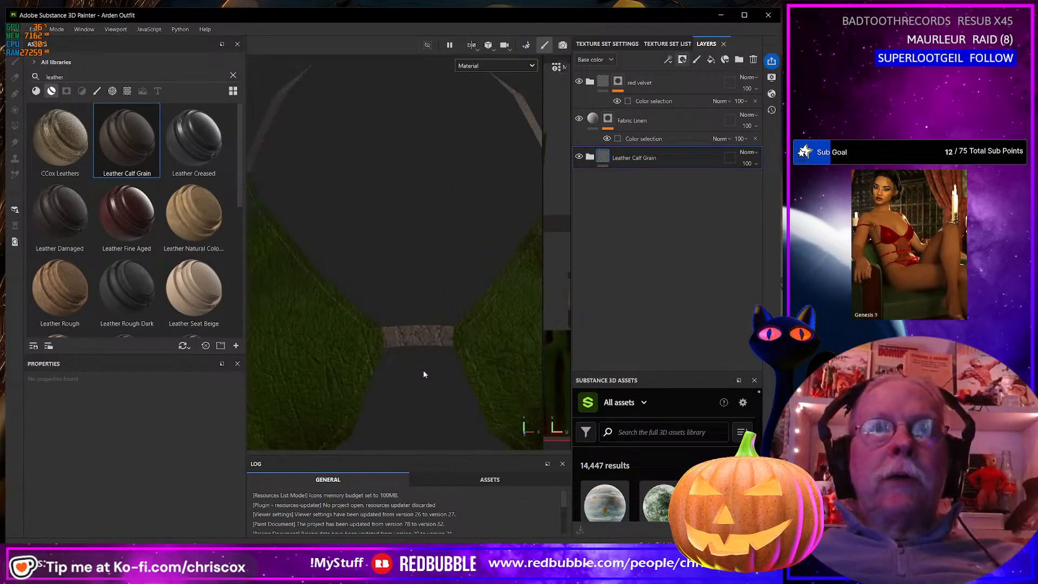
scroll(424, 372, "down", 4)
middle_click_drag(423, 371, 431, 302, "alt")
left_click_drag(412, 348, 455, 347, "alt")
scroll(438, 405, "up", 2)
scroll(438, 408, "up", 2)
scroll(431, 382, "down", 5)
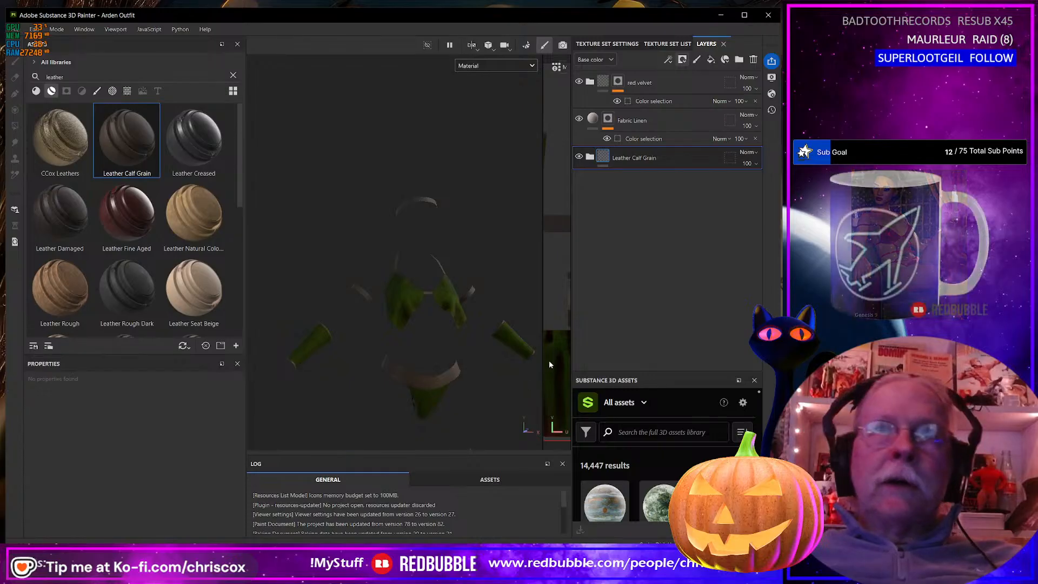
Examine the velvet on the hanging cloth panels from several sides, including the folds and the lower border
middle_click_drag(509, 360, 349, 350, "alt")
left_click_drag(428, 386, 454, 383, "alt")
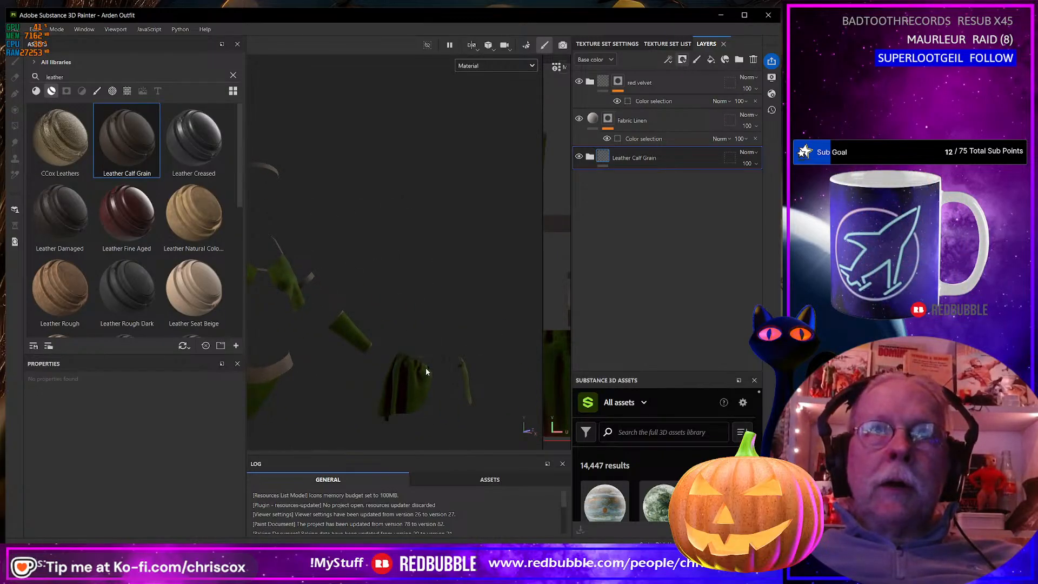
left_click_drag(433, 373, 430, 408, "alt")
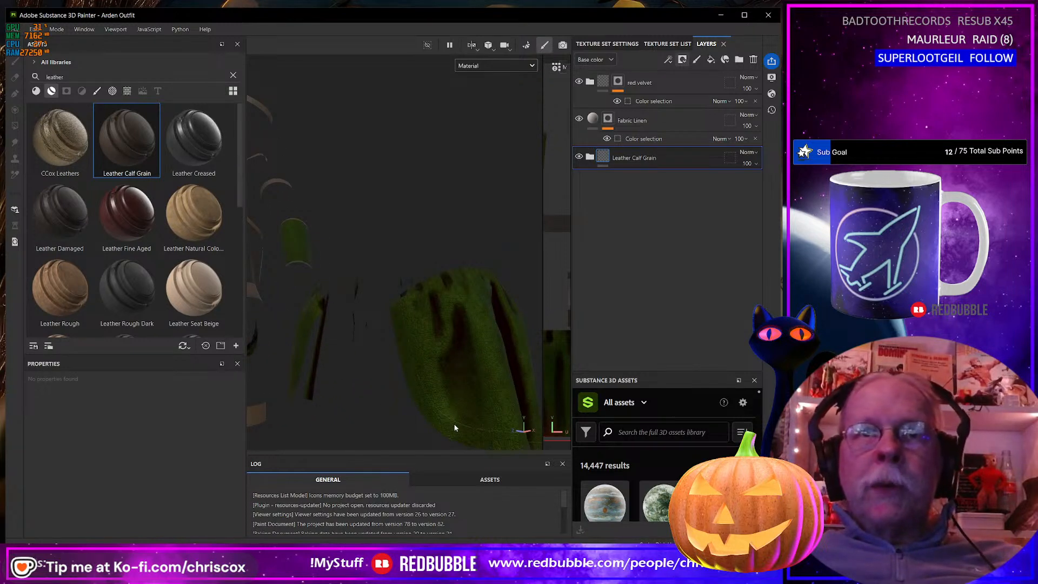
scroll(449, 422, "up", 2)
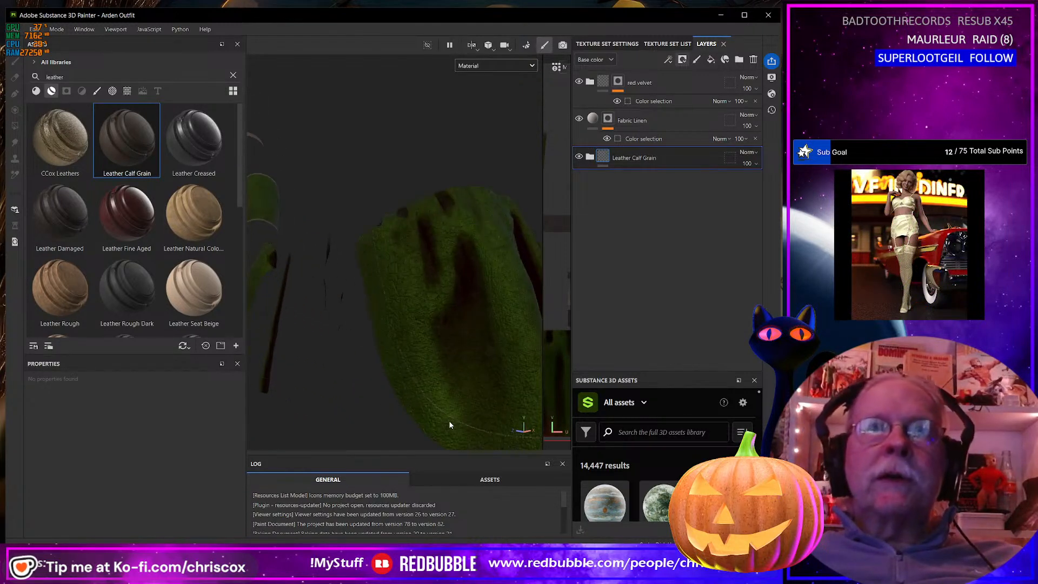
scroll(449, 401, "down", 3)
left_click_drag(453, 392, 354, 383, "alt")
middle_click_drag(444, 388, 315, 294, "alt")
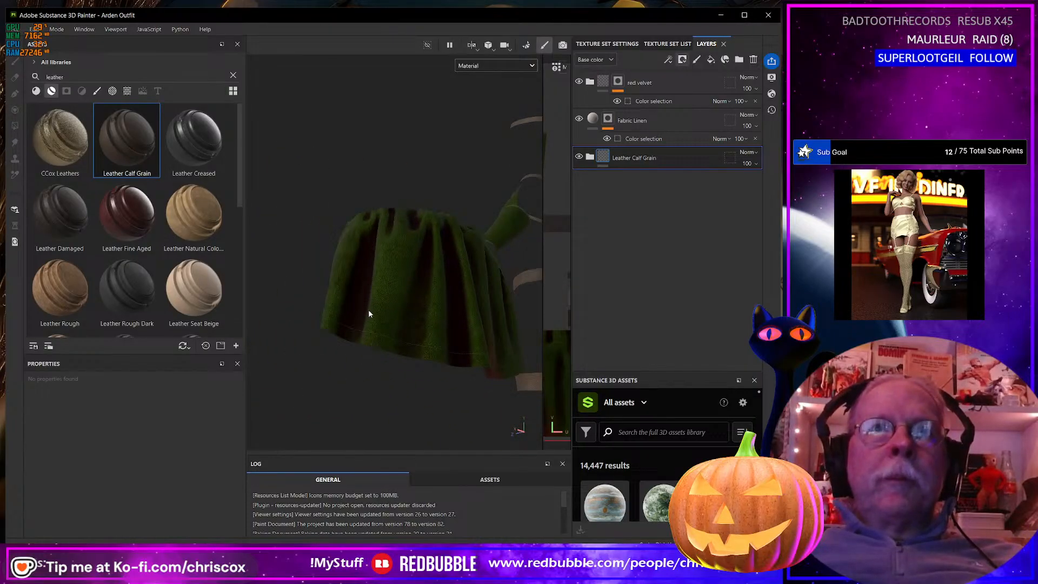
scroll(367, 310, "up", 4)
left_click_drag(363, 319, 386, 342, "alt")
scroll(384, 356, "up", 3)
scroll(383, 355, "down", 5)
scroll(403, 355, "up", 3)
scroll(403, 355, "down", 5)
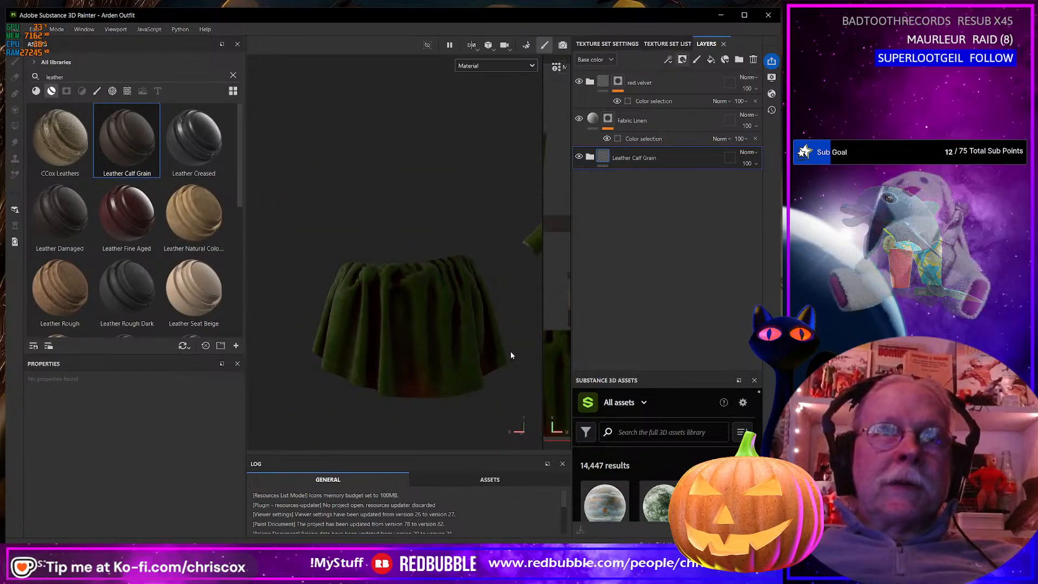
Compare the hanging cloth's UV island and lower border in the 2D view with the same cloth on the 3D model
left_click_drag(543, 347, 303, 340)
scroll(496, 386, "down", 4)
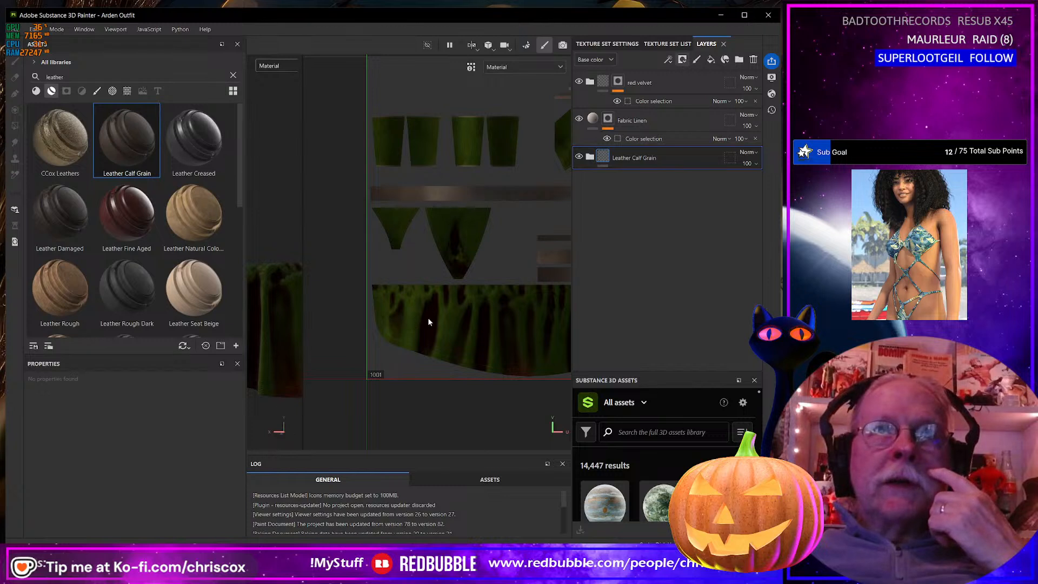
scroll(428, 322, "up", 3)
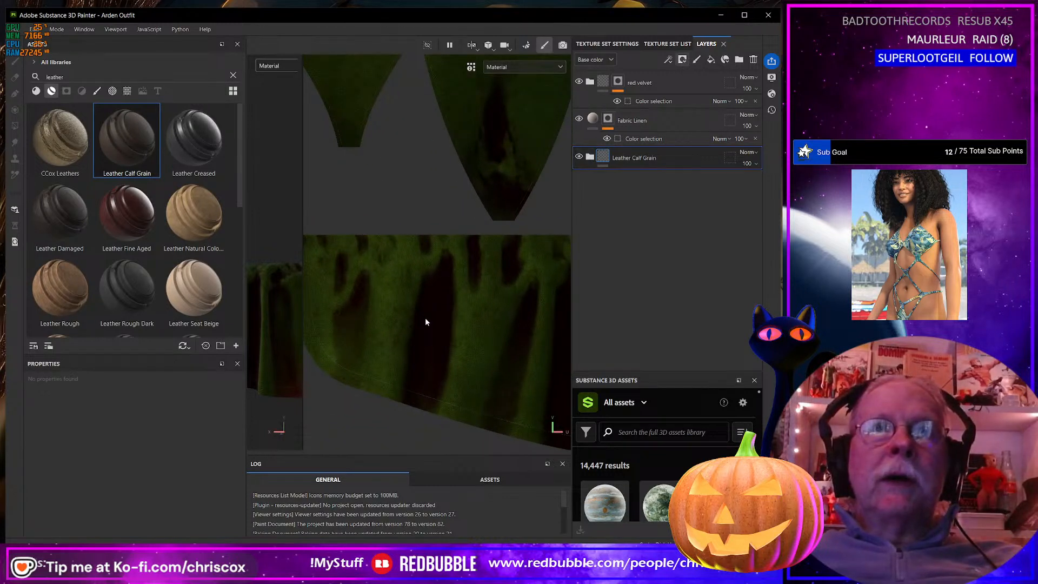
middle_click_drag(426, 318, 505, 313)
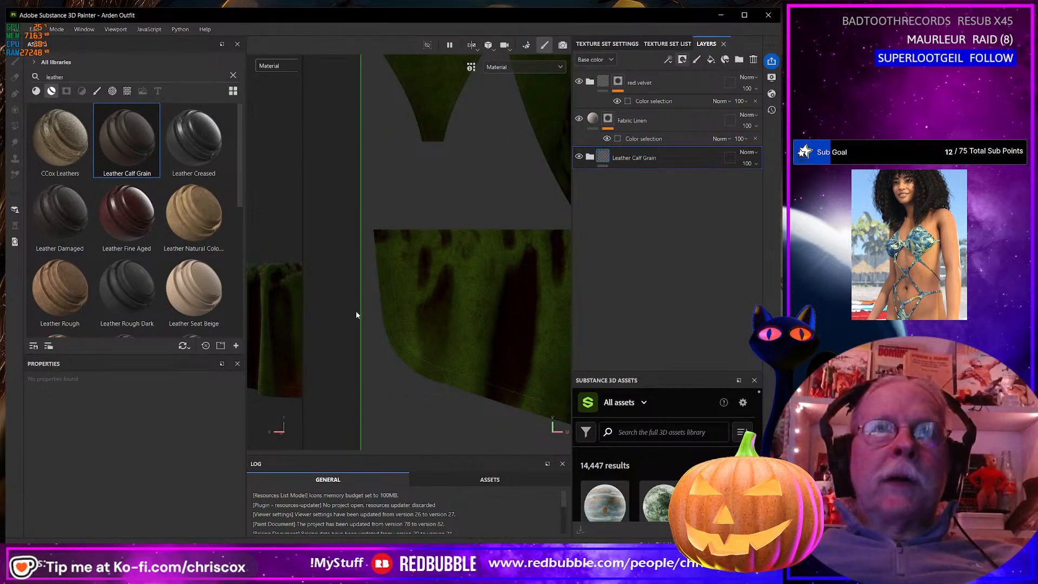
left_click_drag(302, 306, 447, 315)
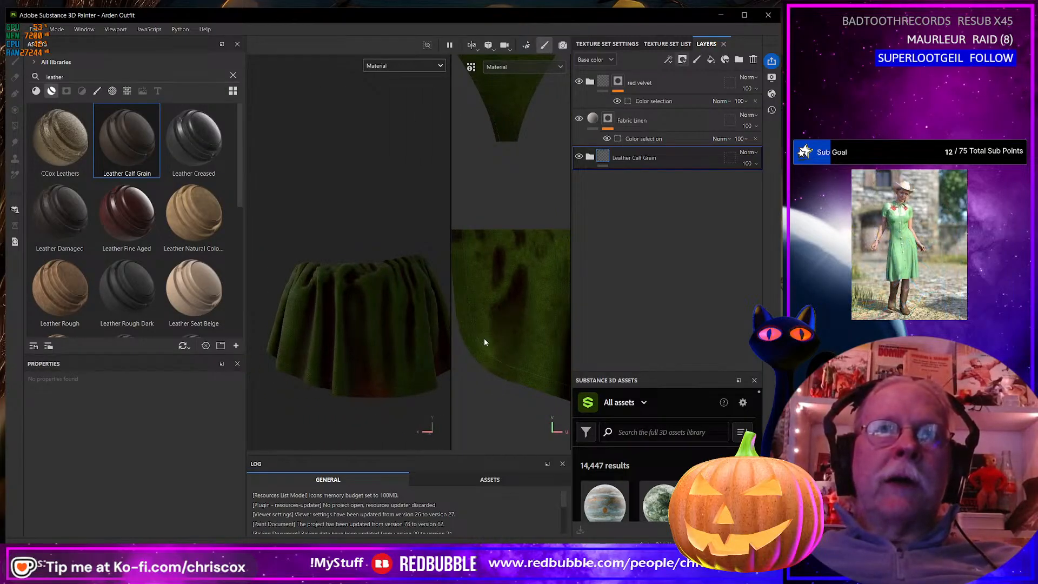
left_click_drag(347, 346, 369, 371, "alt")
scroll(364, 366, "down", 5)
scroll(414, 371, "up", 2)
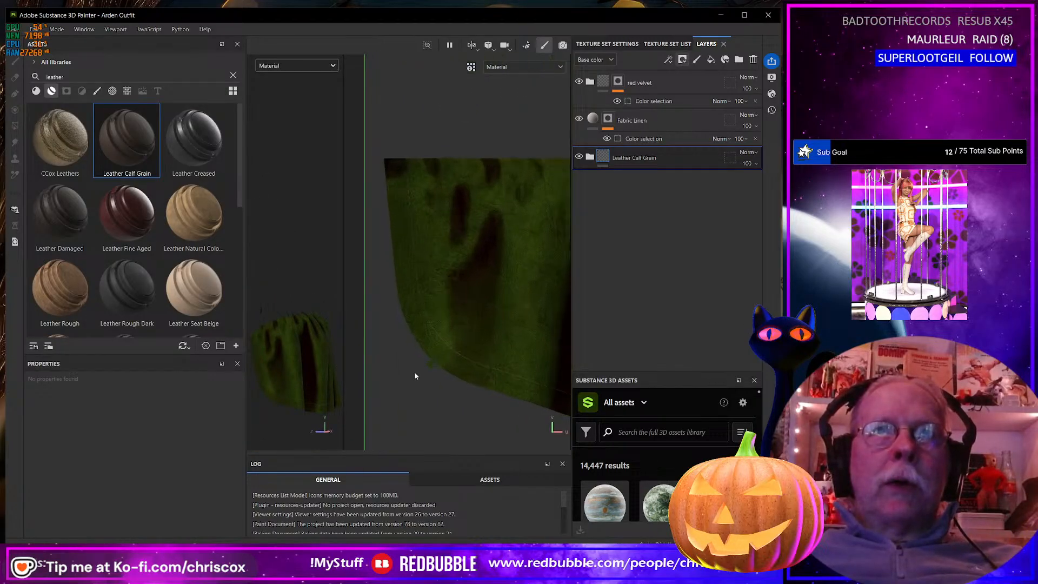
scroll(414, 372, "down", 2)
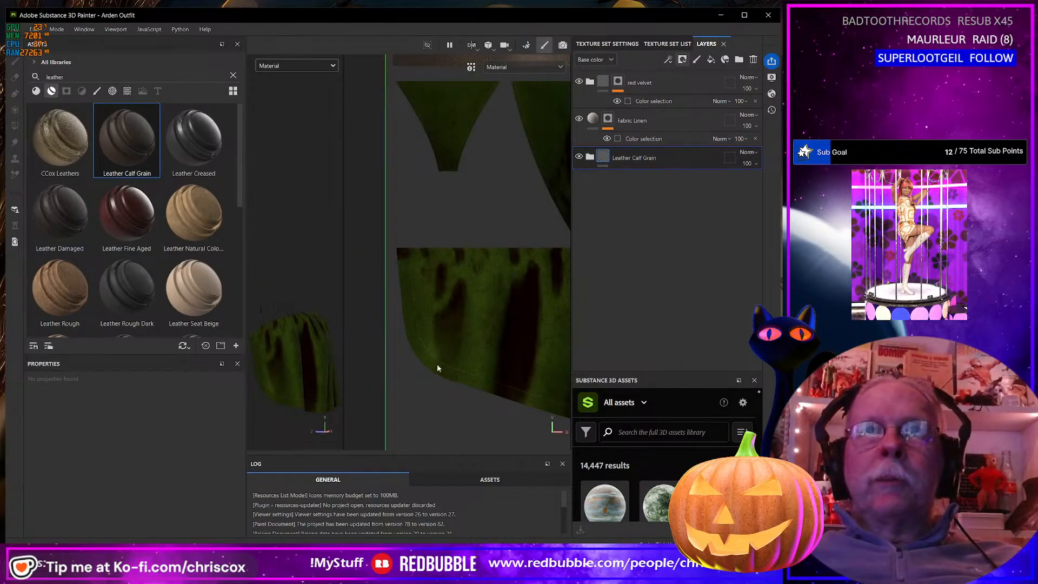
middle_click_drag(425, 368, 398, 369)
scroll(433, 372, "down", 1)
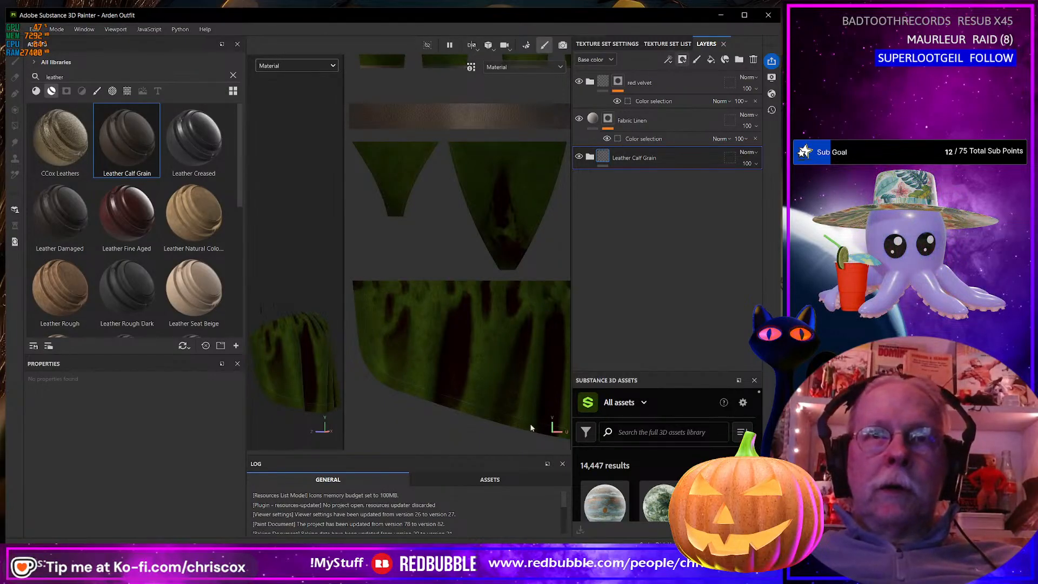
scroll(517, 413, "up", 2)
scroll(517, 412, "down", 3)
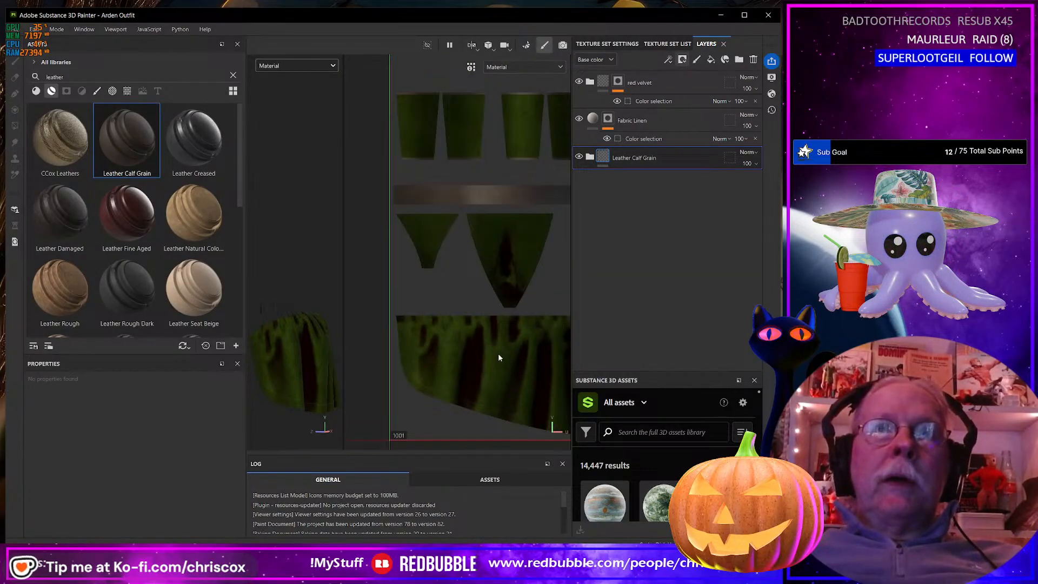
Examine the leather strap strips and the velvet cup islands in the 2D UV view
middle_click_drag(498, 350, 449, 443)
mouse_move(464, 351)
middle_mouse_down("alt")
mouse_move(378, 373)
mouse_move(288, 362)
middle_mouse_up("alt")
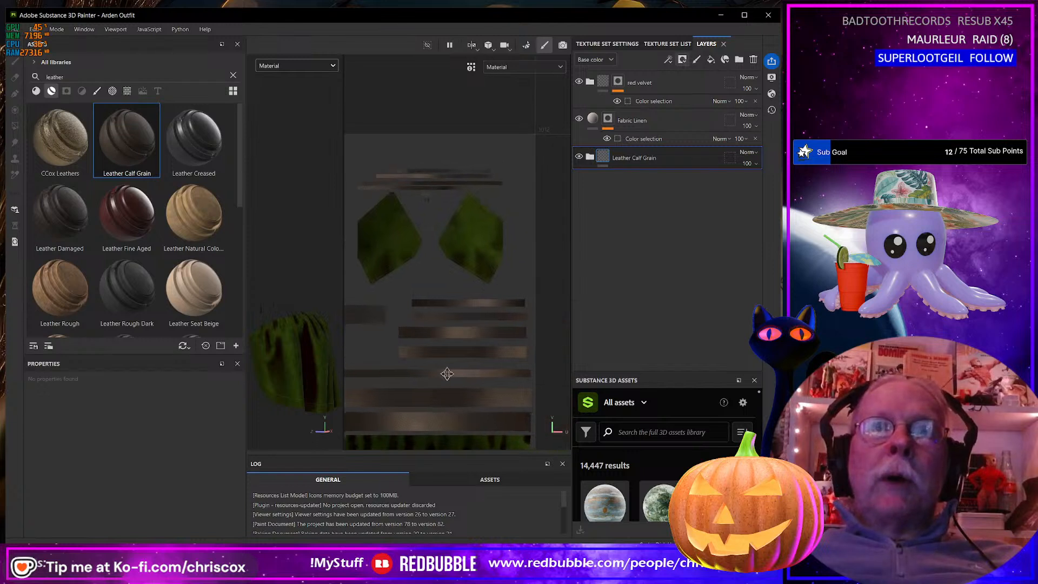
middle_click_drag(401, 402, 437, 332, "alt")
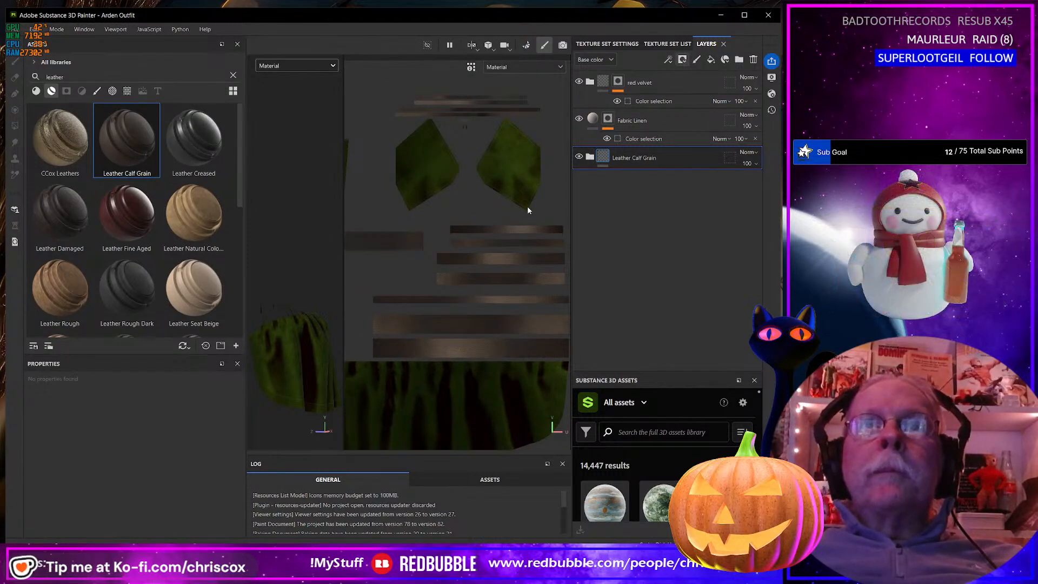
scroll(469, 212, "up", 3)
left_click_drag(436, 167, 466, 324, "ctrl+alt")
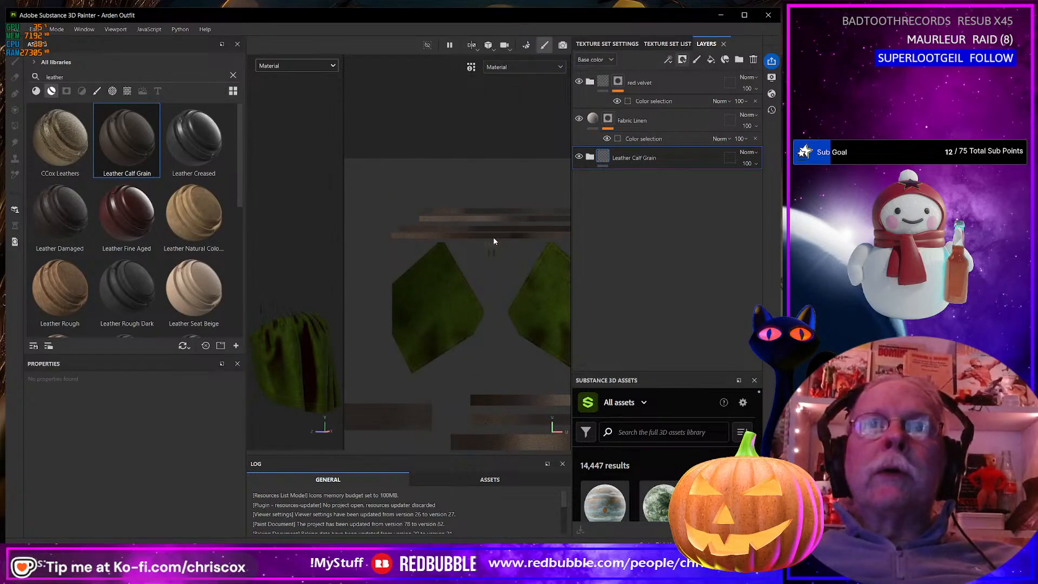
Search the brush assets for "lace" instead of leather
left_click(97, 92)
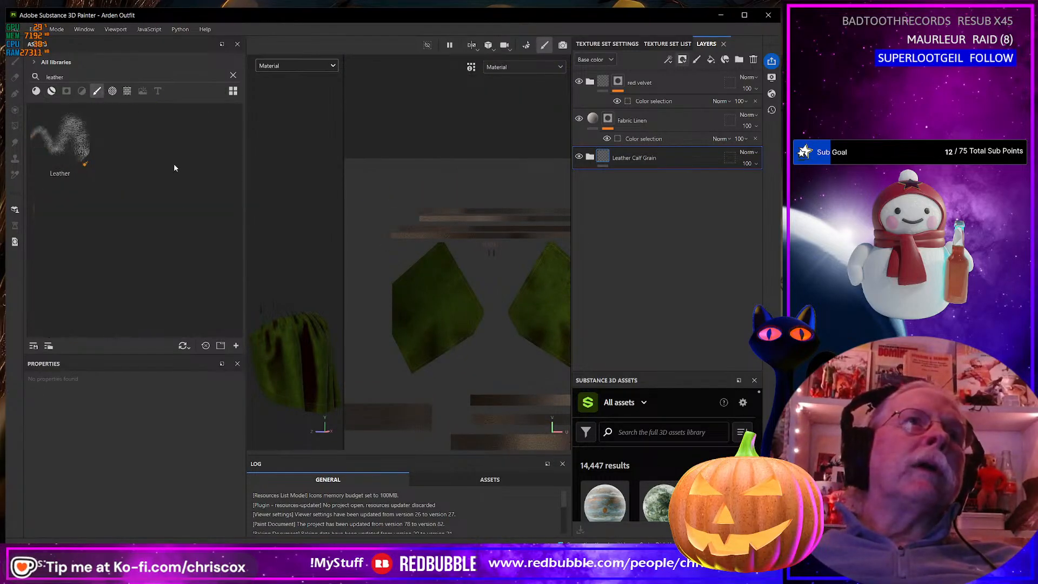
left_click(233, 75)
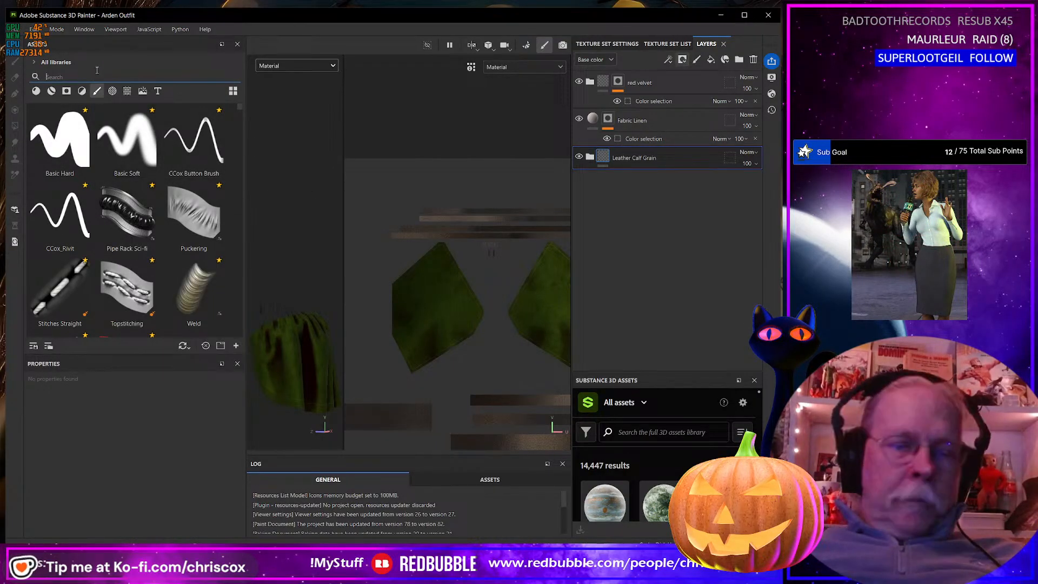
type("lace")
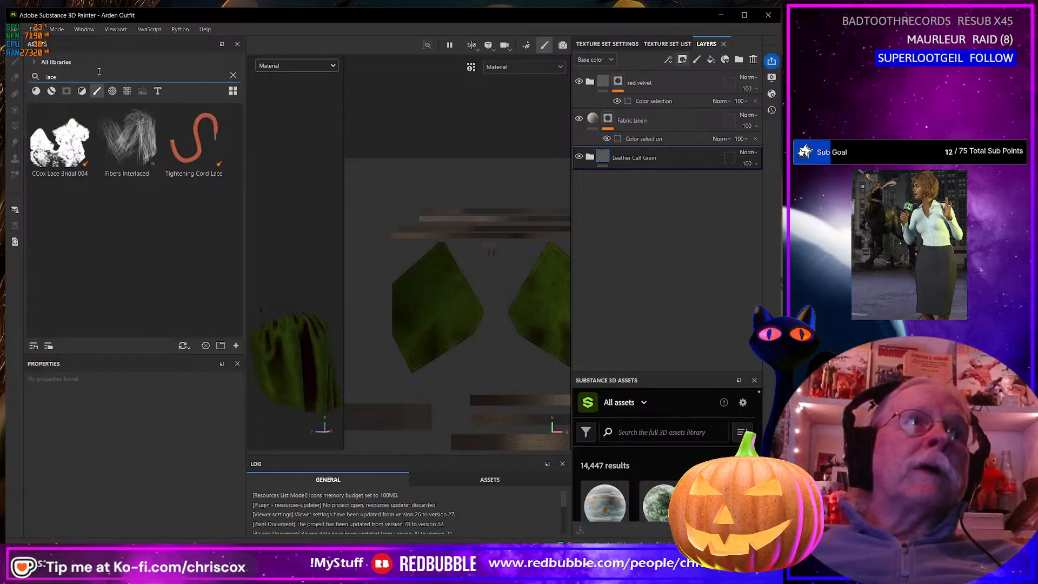
left_click(112, 92)
left_click(127, 92)
left_click(96, 91)
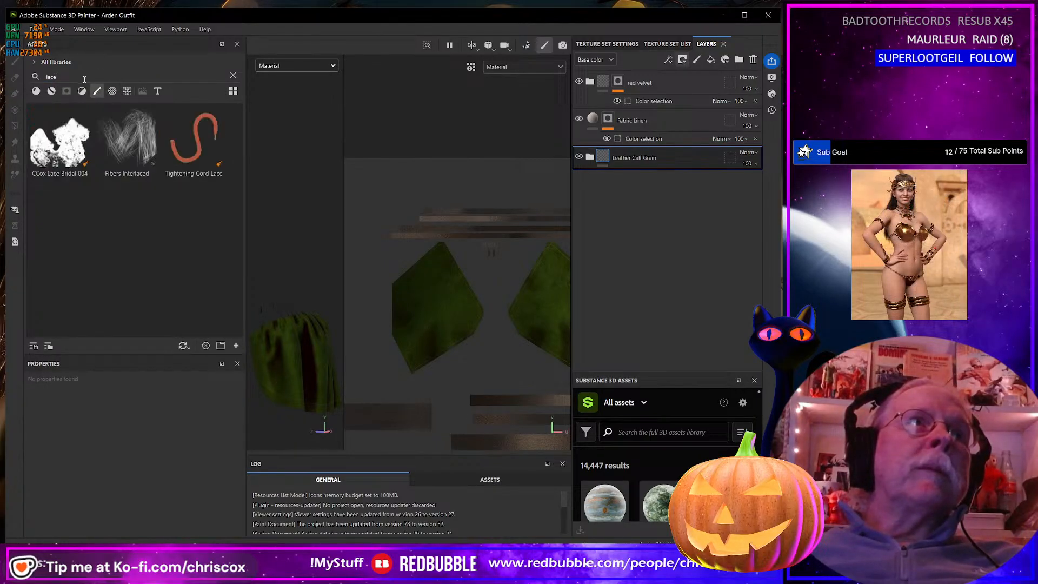
Search the brush assets for "sti" and browse the stitch brushes, previewing Topstitching and Stitches Cross Seam
left_click(93, 77)
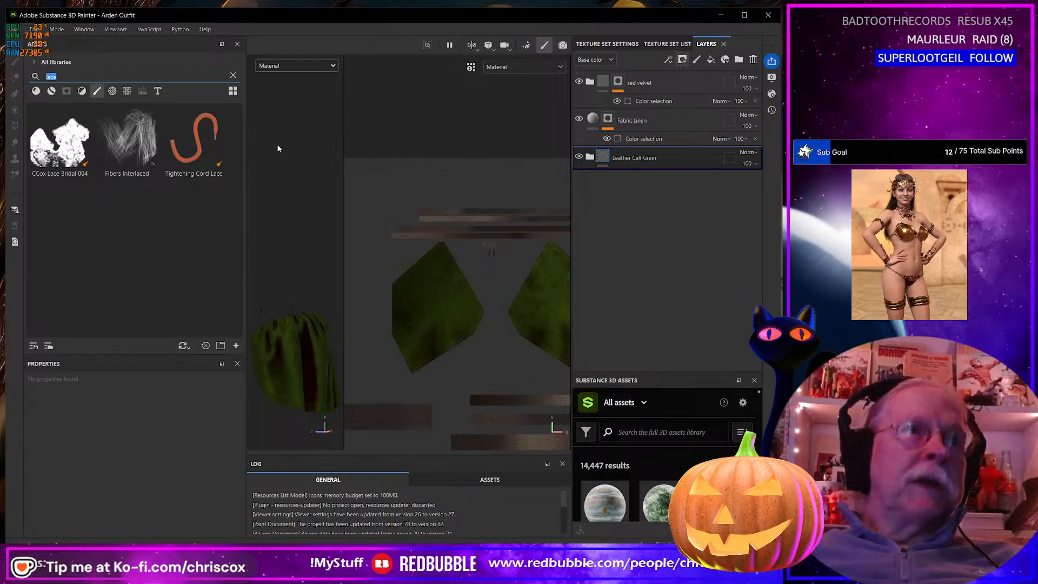
type("sti")
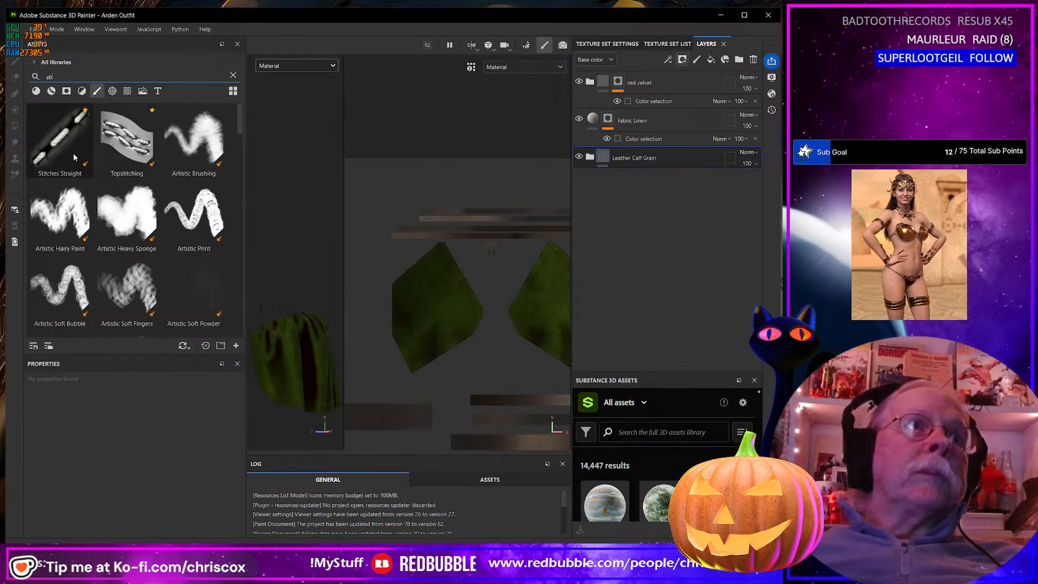
mouse_move(126, 143)
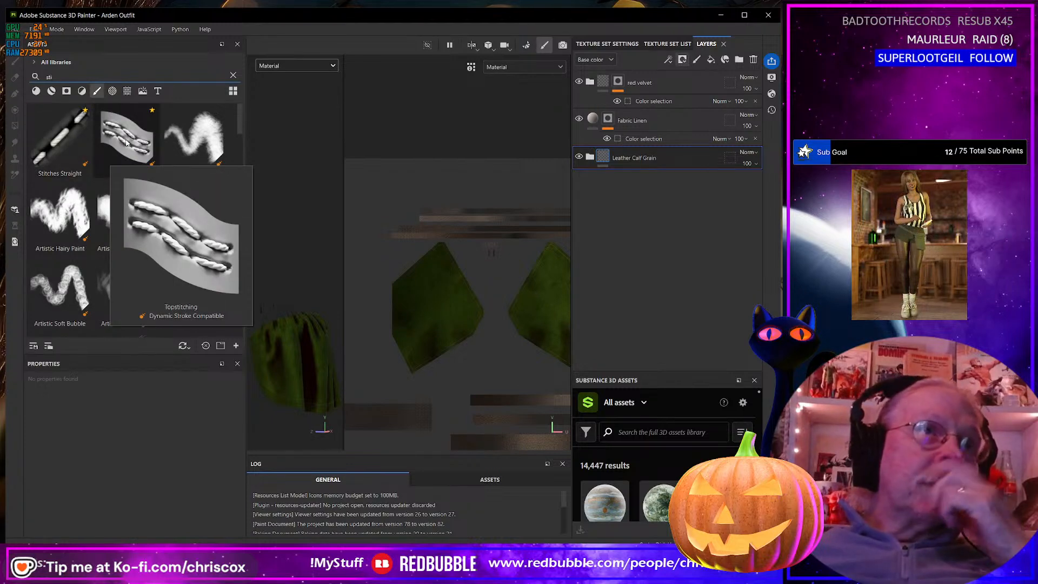
scroll(122, 165, "down", 3)
scroll(121, 170, "down", 8)
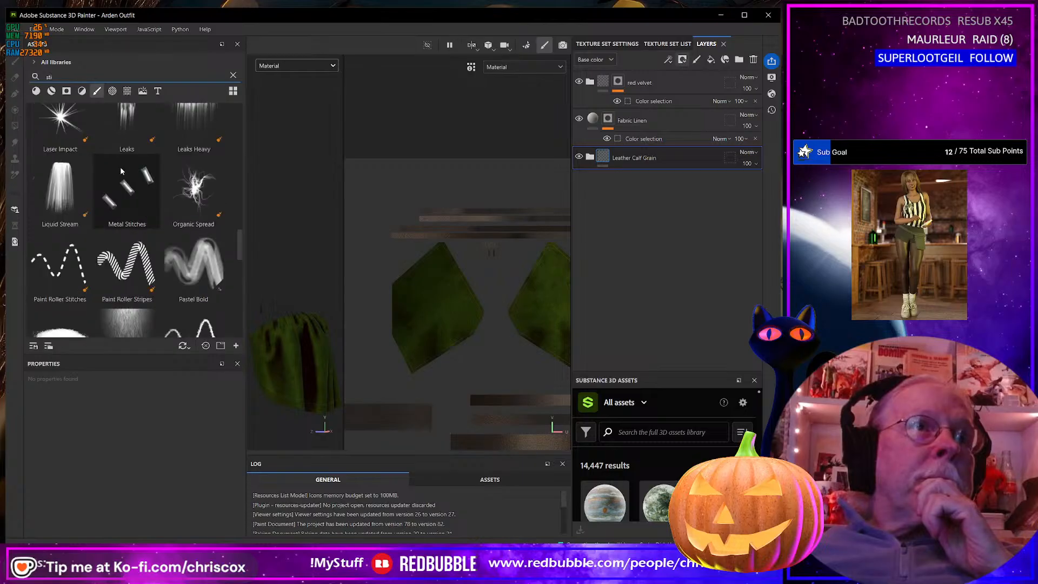
scroll(138, 187, "down", 6)
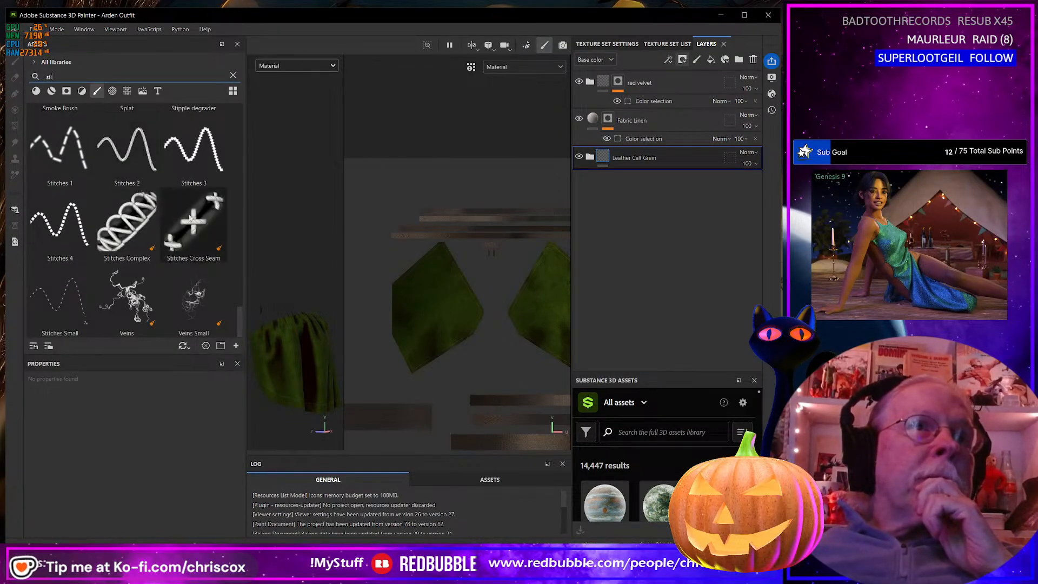
mouse_move(196, 228)
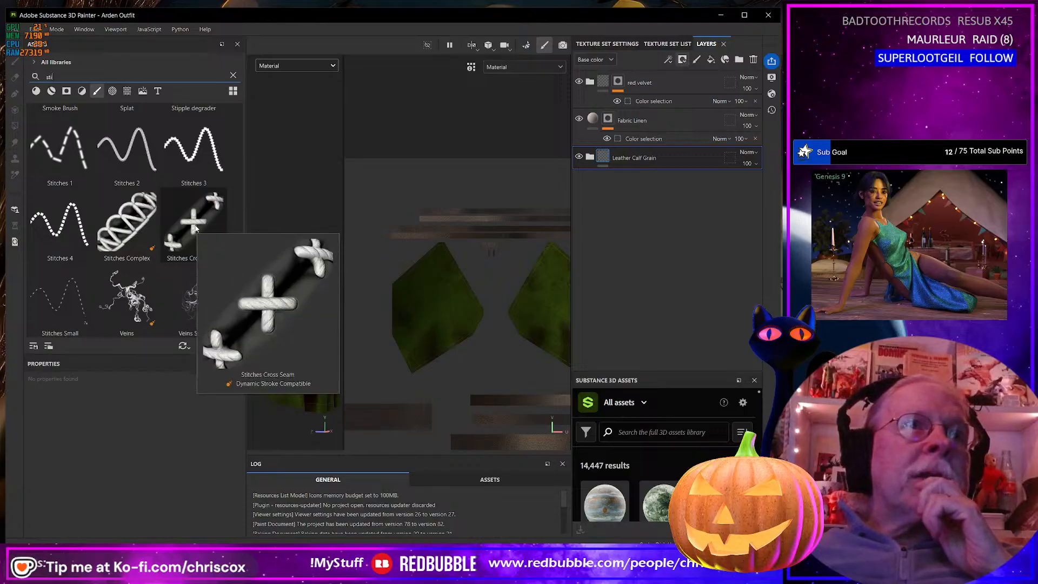
scroll(418, 261, "down", 4)
Examine the cup and strap UV islands up close while considering the Stitches Cross Seam brush
scroll(446, 281, "up", 7)
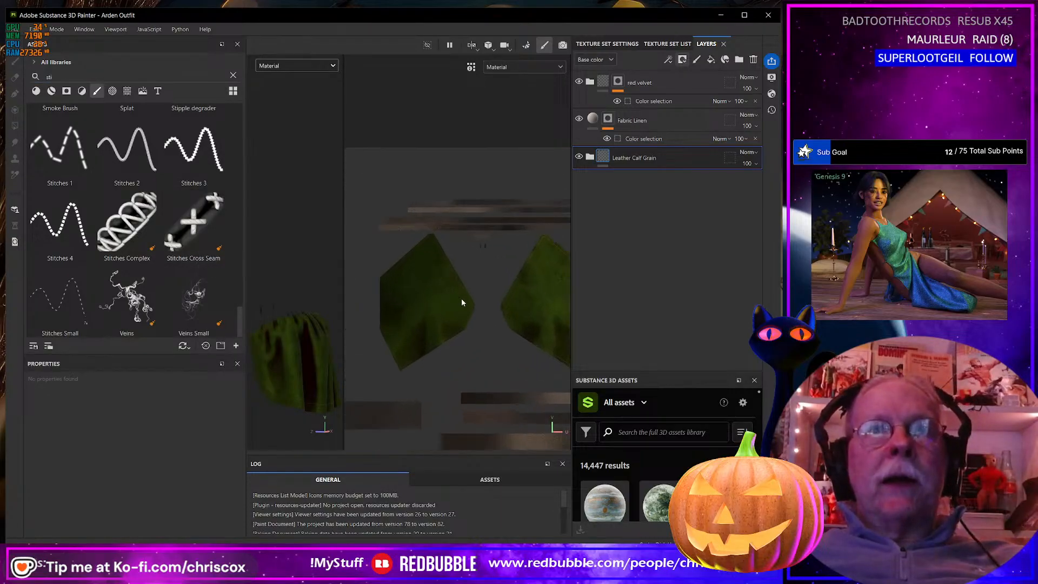
middle_click_drag(499, 332, 454, 263)
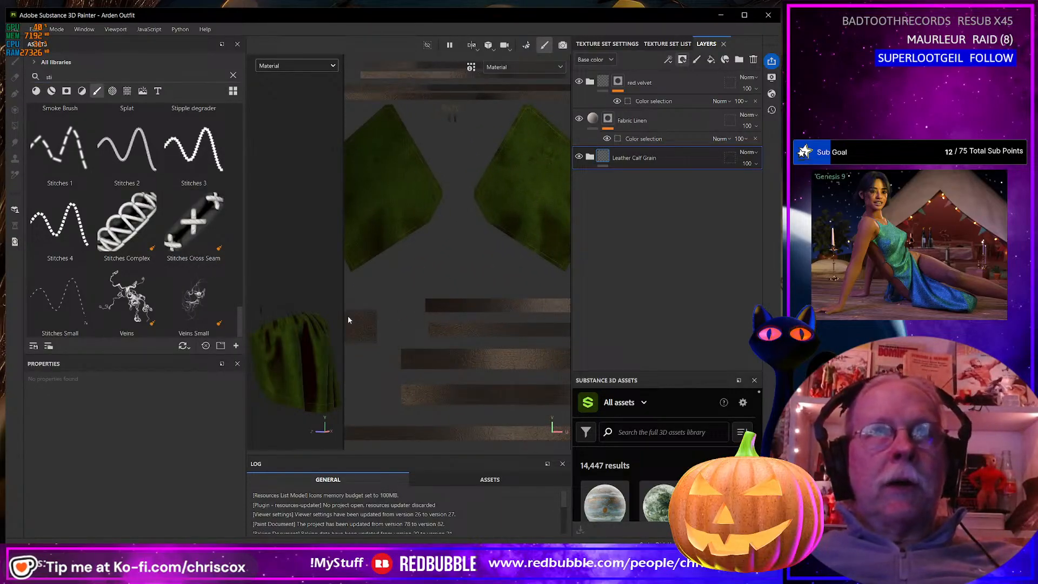
scroll(199, 309, "up", 5)
scroll(199, 300, "down", 5)
mouse_move(198, 228)
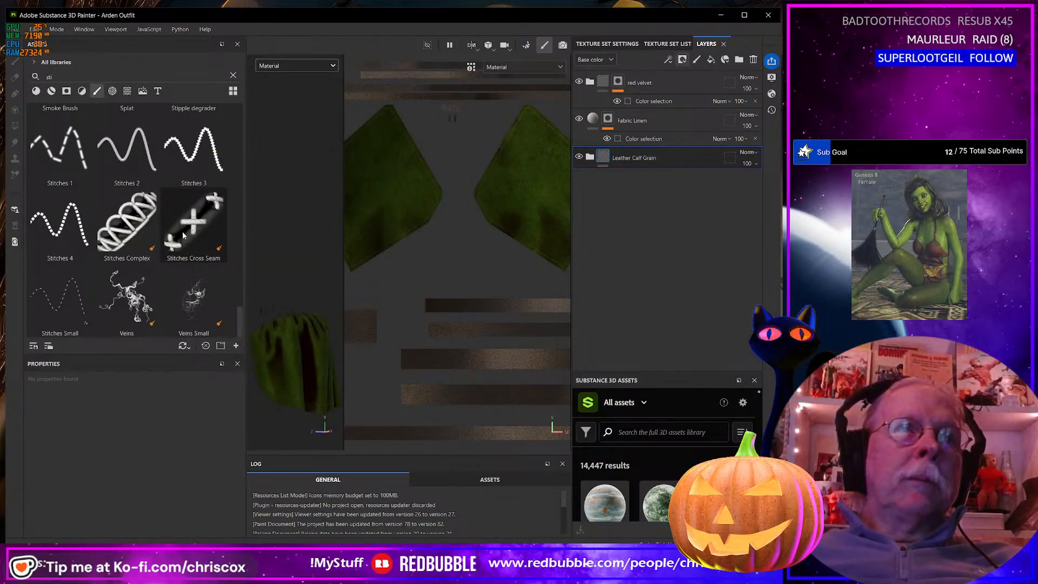
scroll(440, 295, "up", 2)
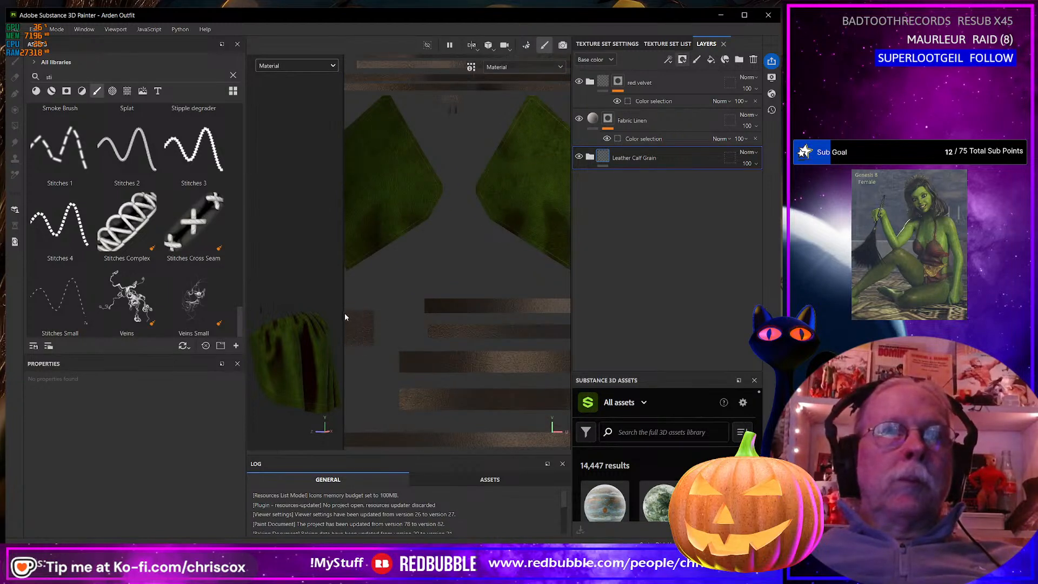
Show only the 3D view and add a paint layer at the top of the layer stack
key("F2")
left_click_drag(334, 314, 410, 310, "alt")
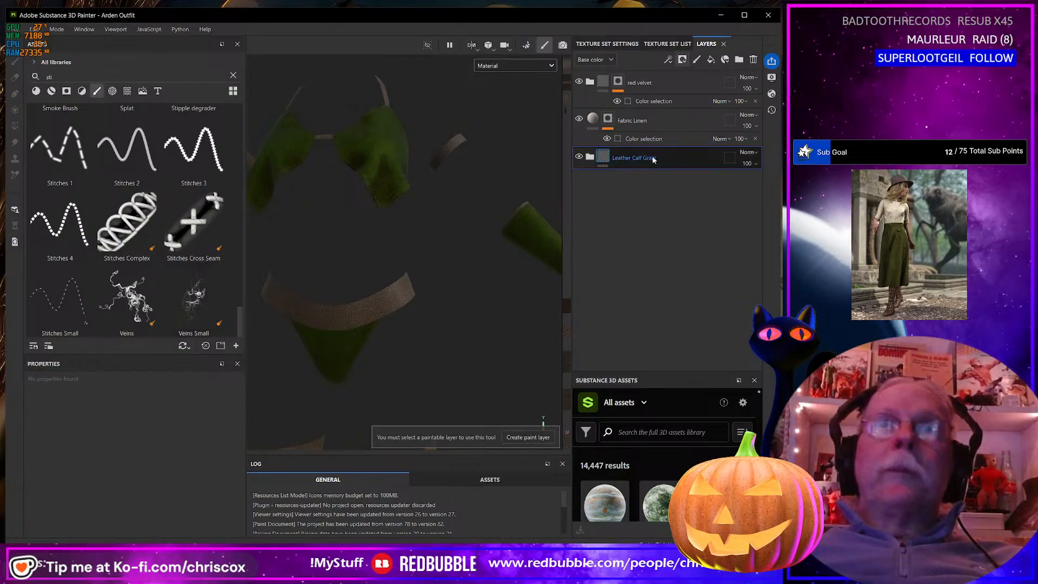
left_click(699, 60)
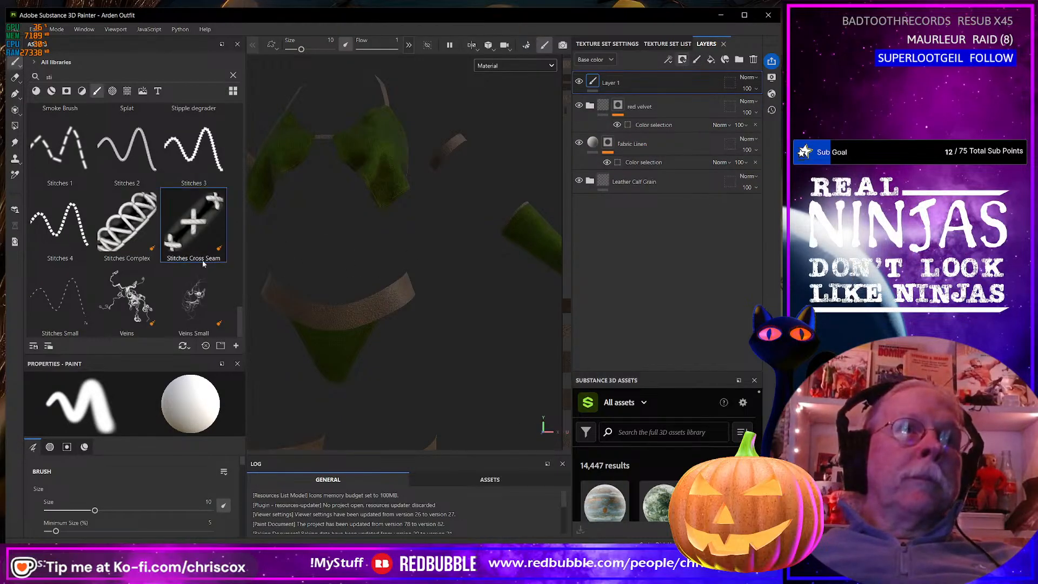
Paint a short row of cross stitches across the width of the leather waistband with the Stitches Cross Seam brush
left_click_drag(416, 277, 434, 263, "alt")
scroll(140, 490, "down", 1)
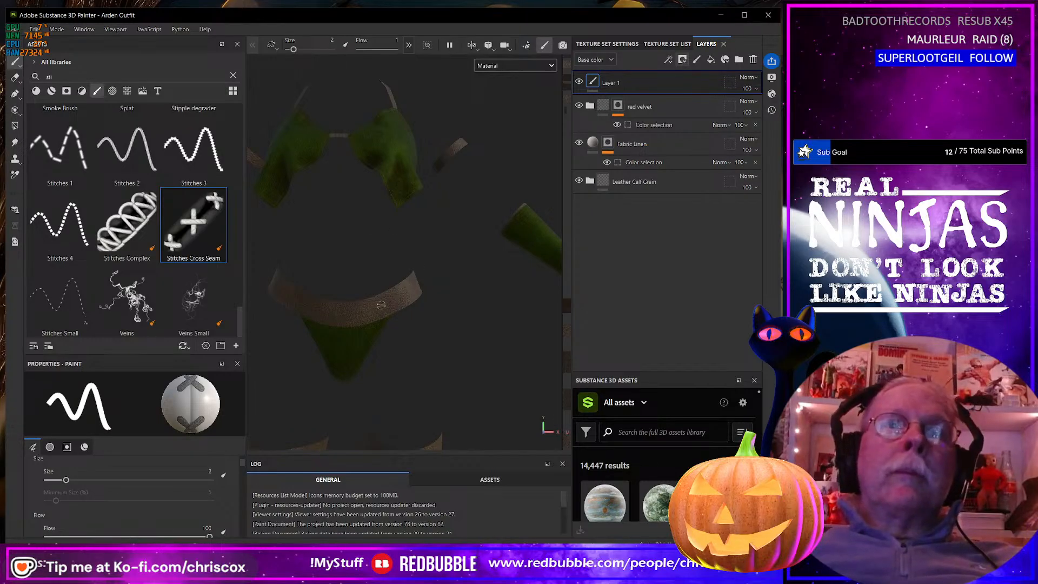
scroll(386, 302, "up", 5)
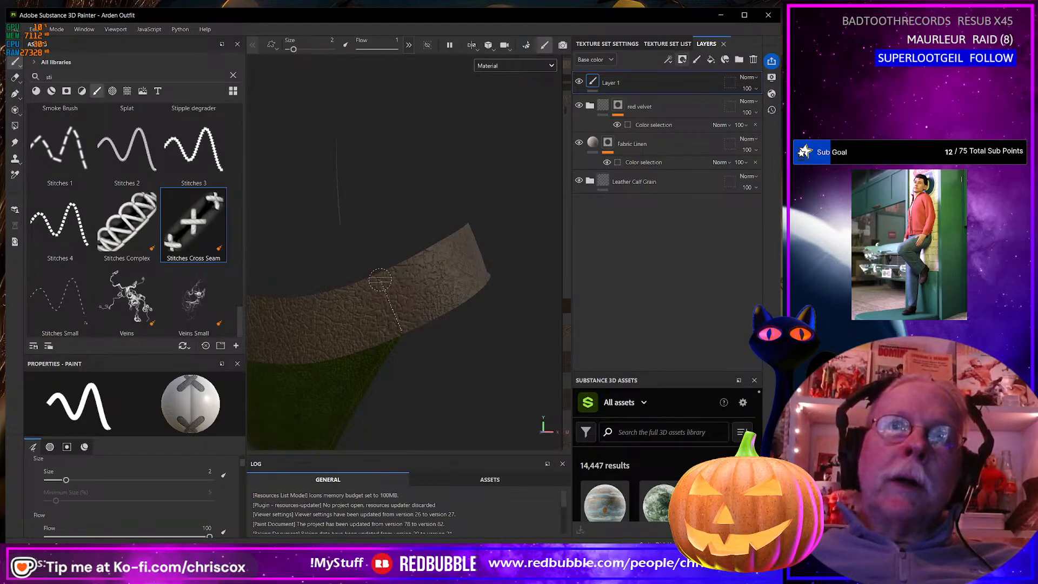
mouse_move(387, 285)
left_mouse_down()
mouse_move(424, 333)
mouse_move(409, 307)
mouse_move(414, 315)
left_mouse_up()
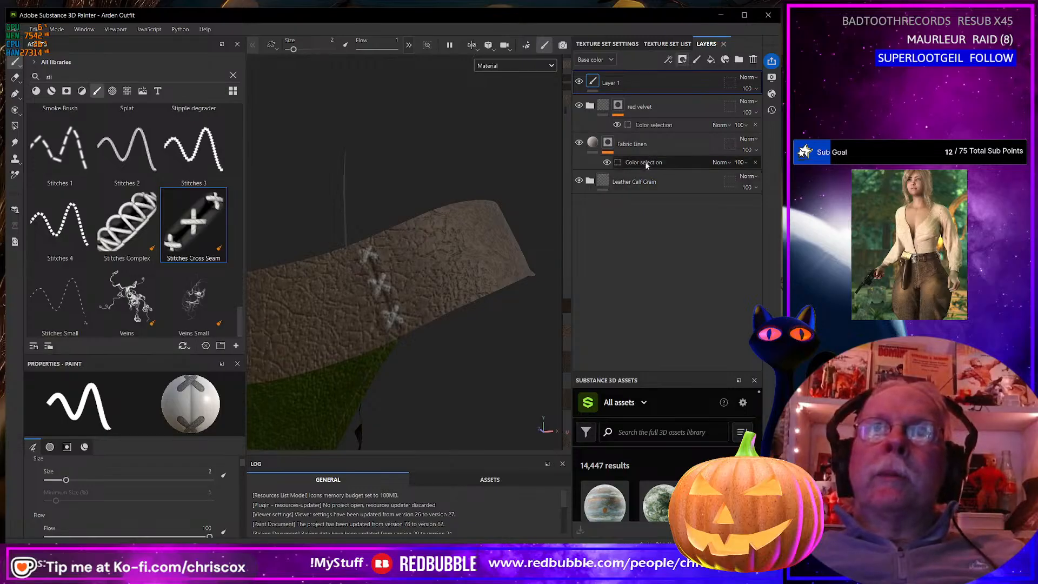
Set the Height channel blending of Fabric Linen, red velvet and Layer 1 to Normal
left_click(685, 143)
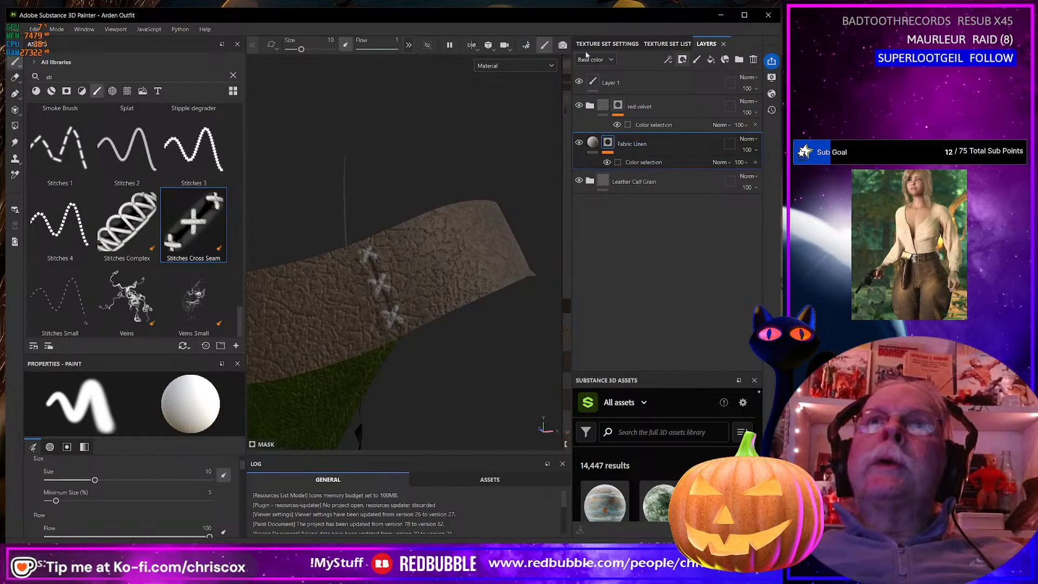
left_click(609, 60)
left_click(592, 81)
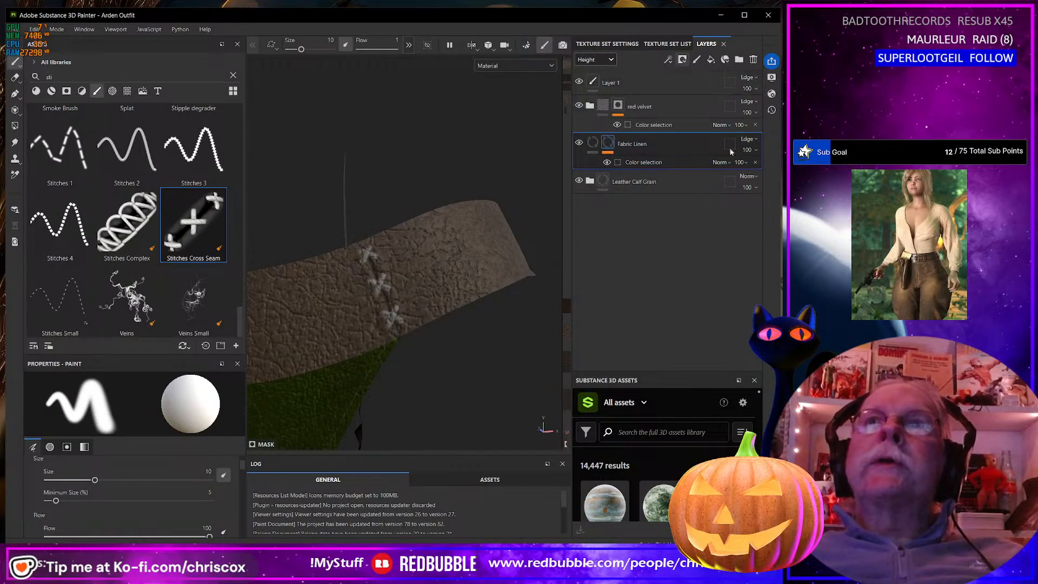
left_click(750, 142)
left_click(749, 149)
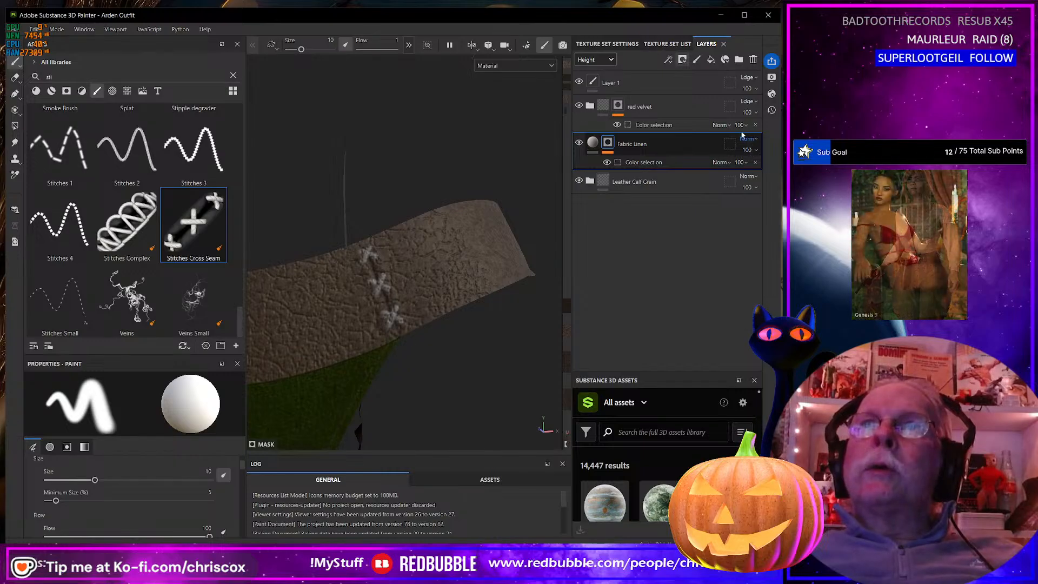
left_click(749, 78)
left_click(718, 99)
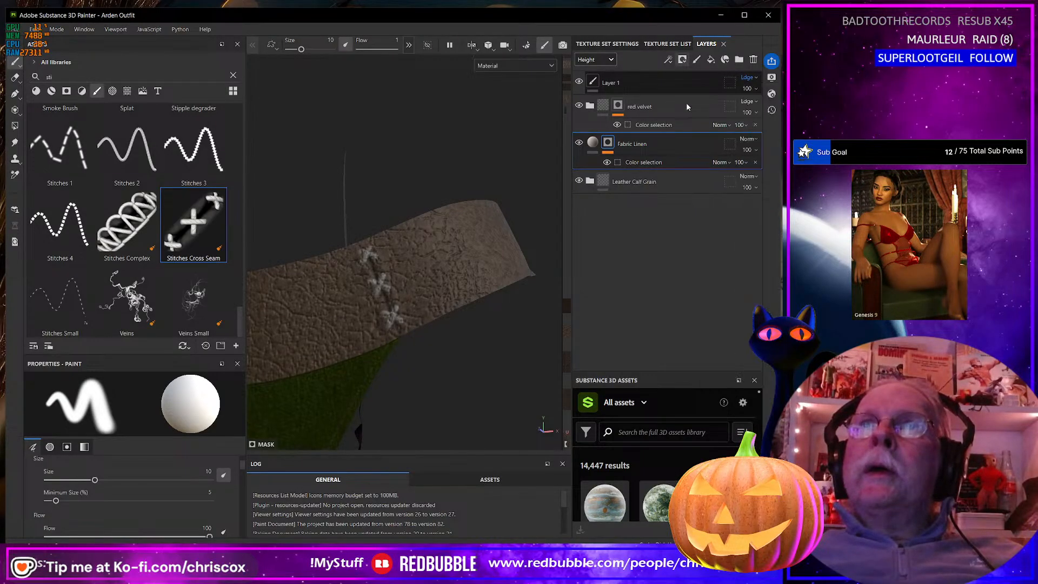
left_click(748, 102)
left_click(751, 111)
left_click(748, 78)
left_click(755, 90)
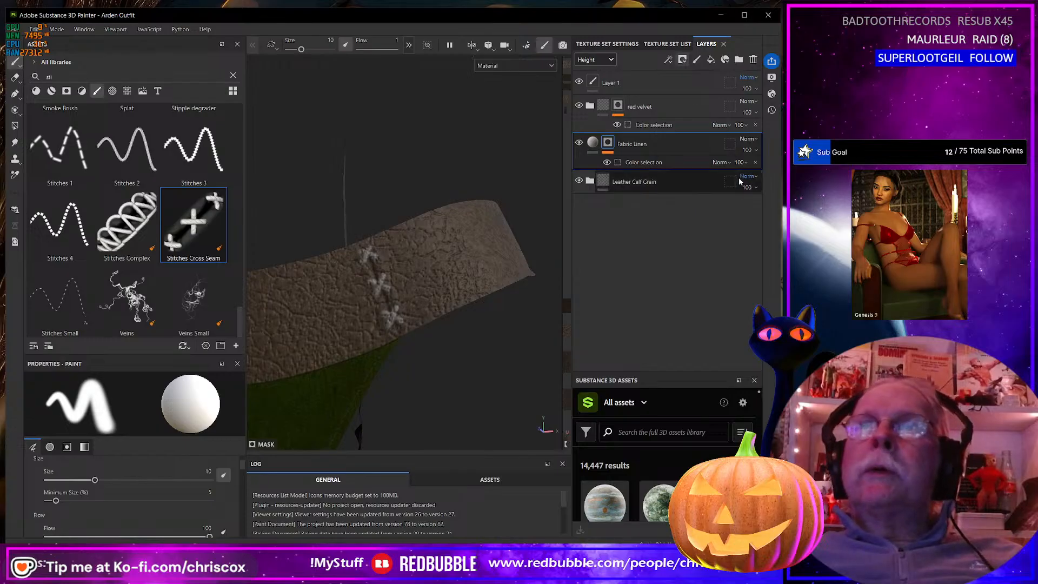
Set the Normal channel blending of Layer 1, Fabric Linen and red velvet to Normal
left_click(598, 61)
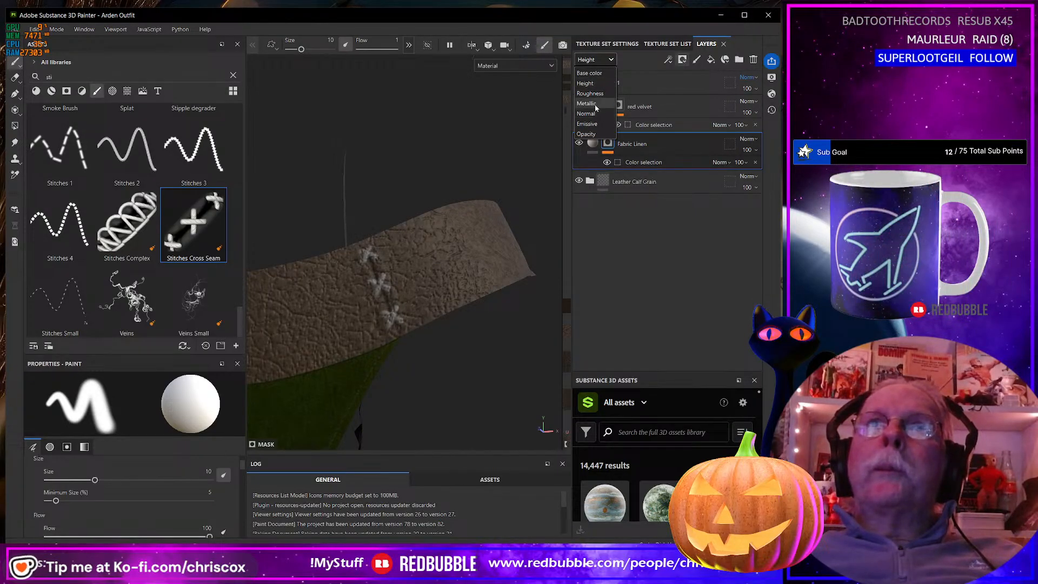
left_click(594, 114)
left_click(749, 77)
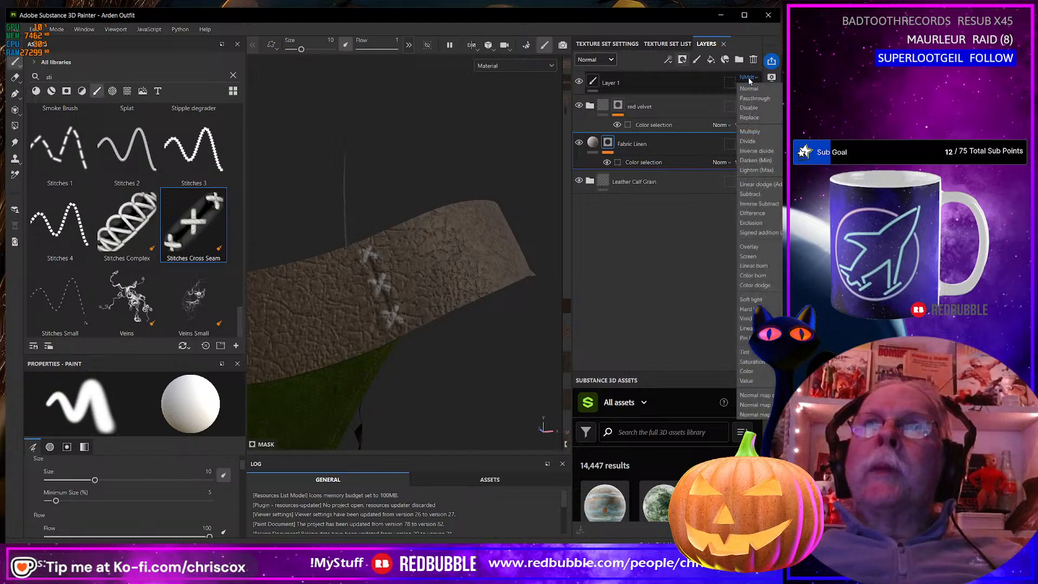
left_click(750, 89)
left_click(748, 139)
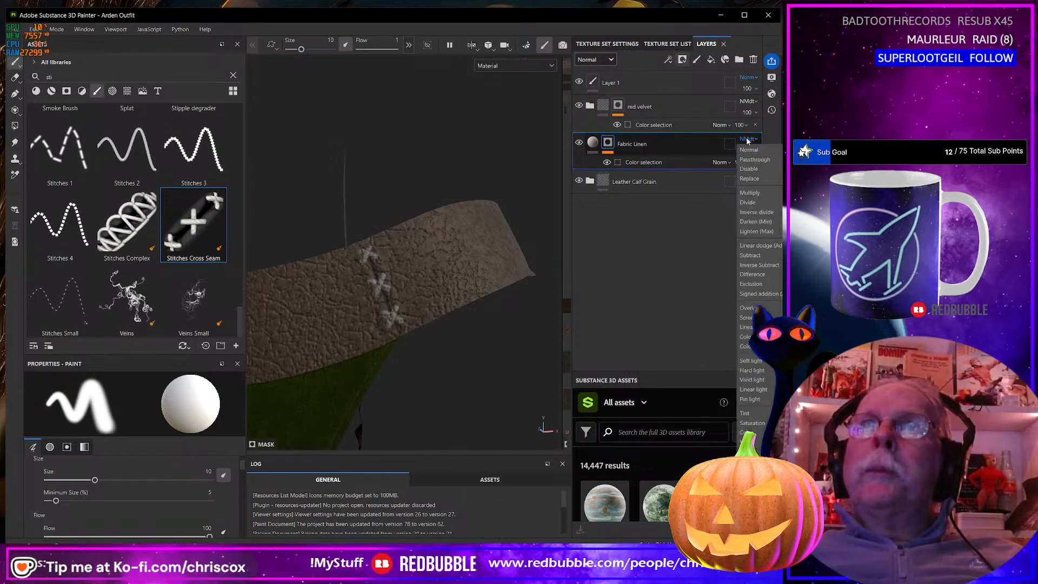
left_click(749, 150)
left_click(747, 101)
left_click(749, 113)
Examine the cross stitches on the leather waistband and the green velvet below it from several distances and angles
scroll(457, 261, "up", 1)
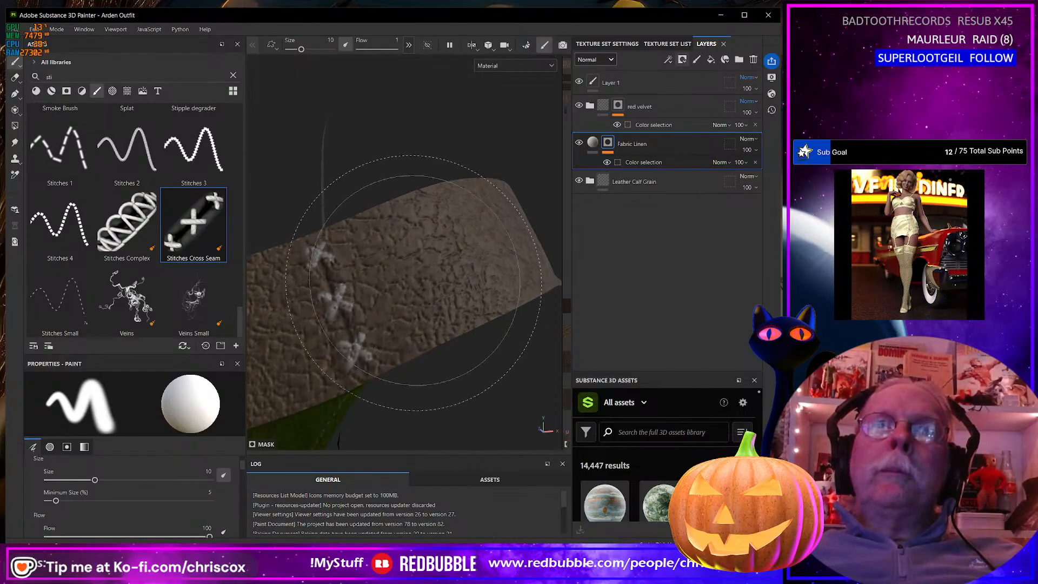
scroll(419, 274, "down", 2)
scroll(417, 274, "up", 5)
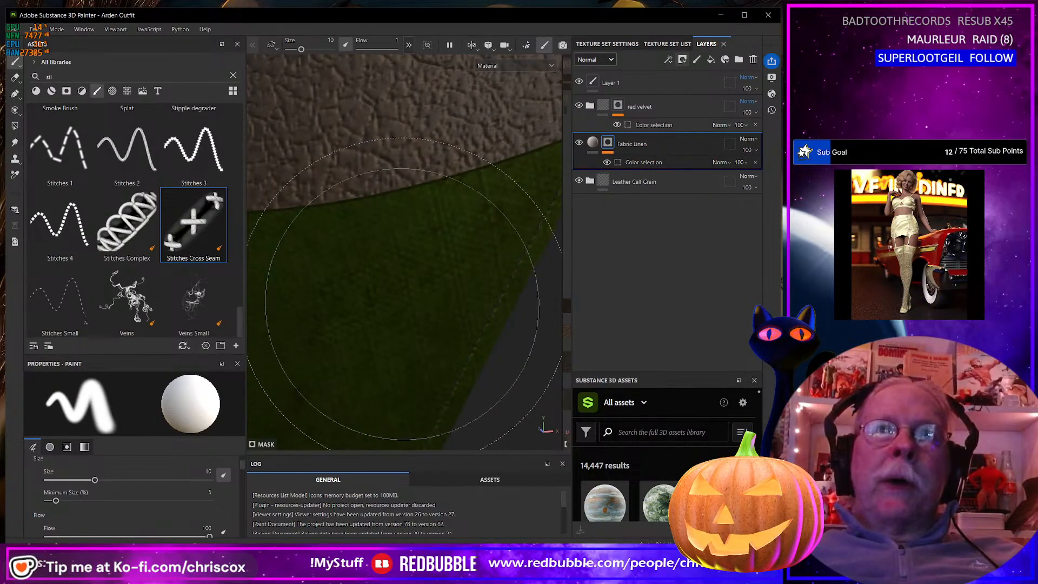
scroll(402, 238, "up", 2)
scroll(400, 303, "down", 6)
left_click_drag(398, 300, 364, 300, "alt")
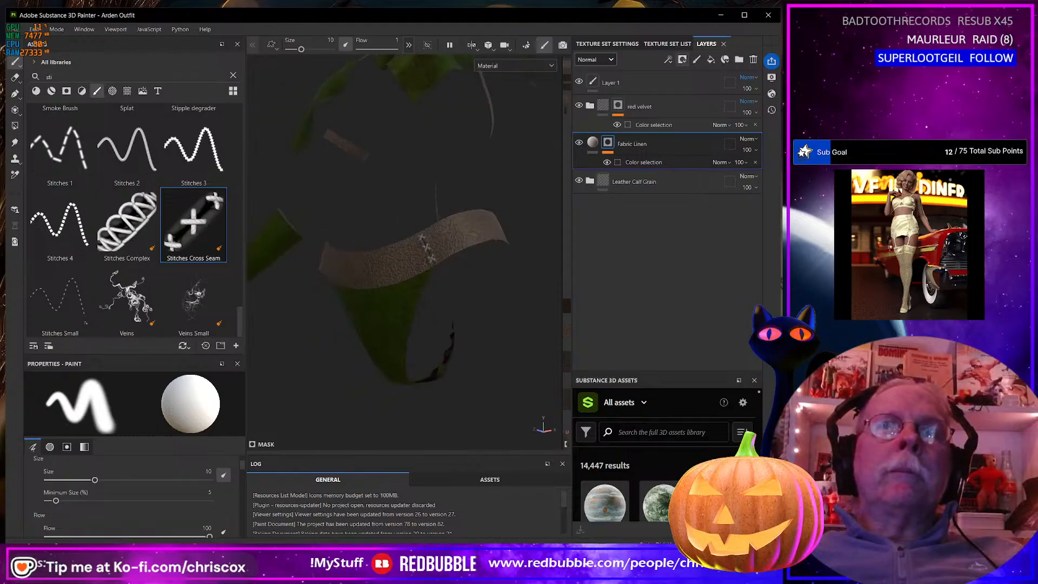
scroll(376, 300, "up", 2)
scroll(377, 300, "up", 3)
middle_click_drag(409, 264, 309, 377, "alt")
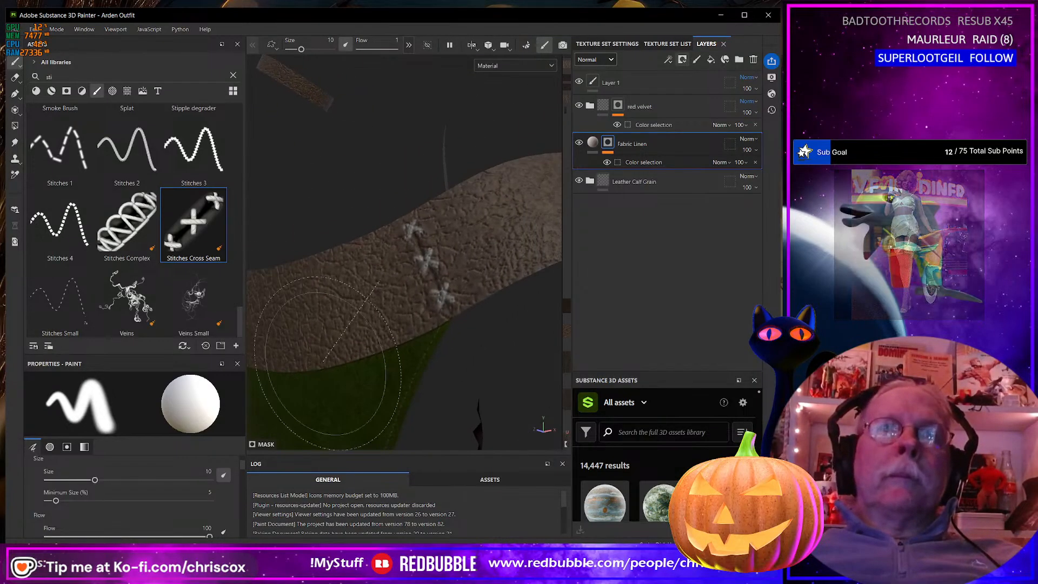
scroll(414, 310, "up", 2)
left_click_drag(414, 306, 466, 335, "alt")
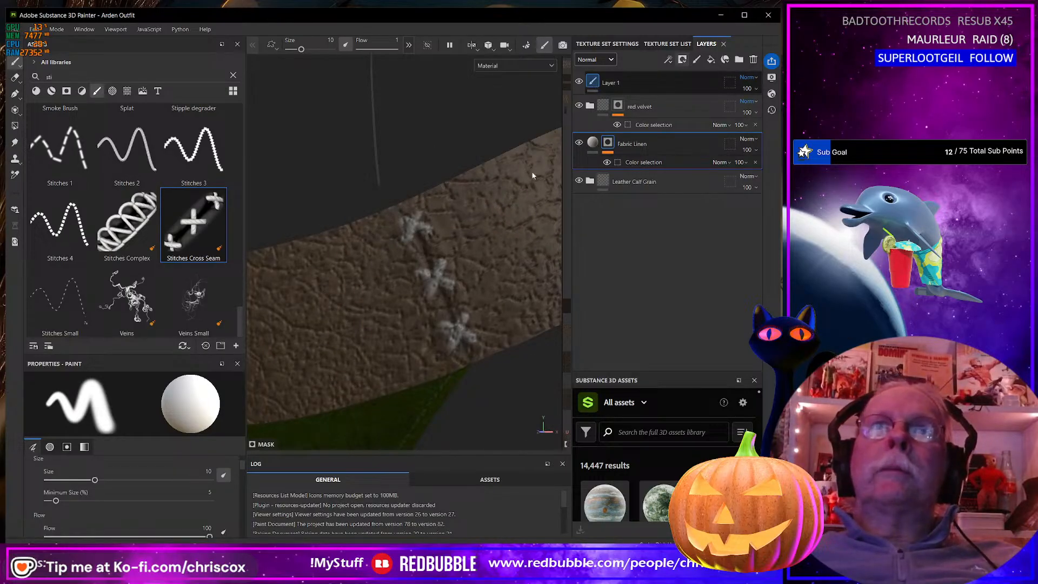
Delete Layer 1 with its stitches and add a new empty paint layer above red velvet
left_click(649, 82)
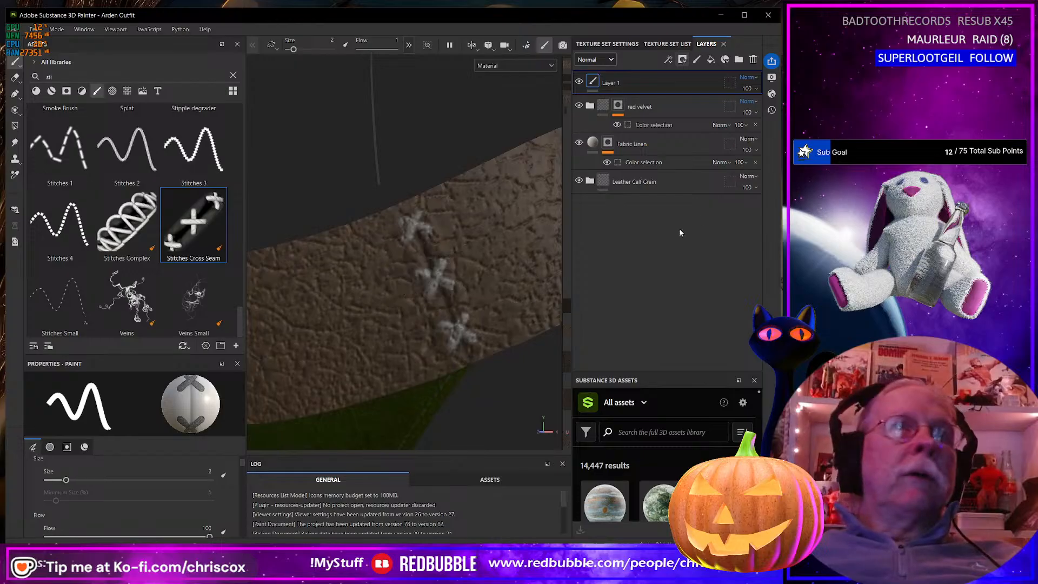
left_click(753, 59)
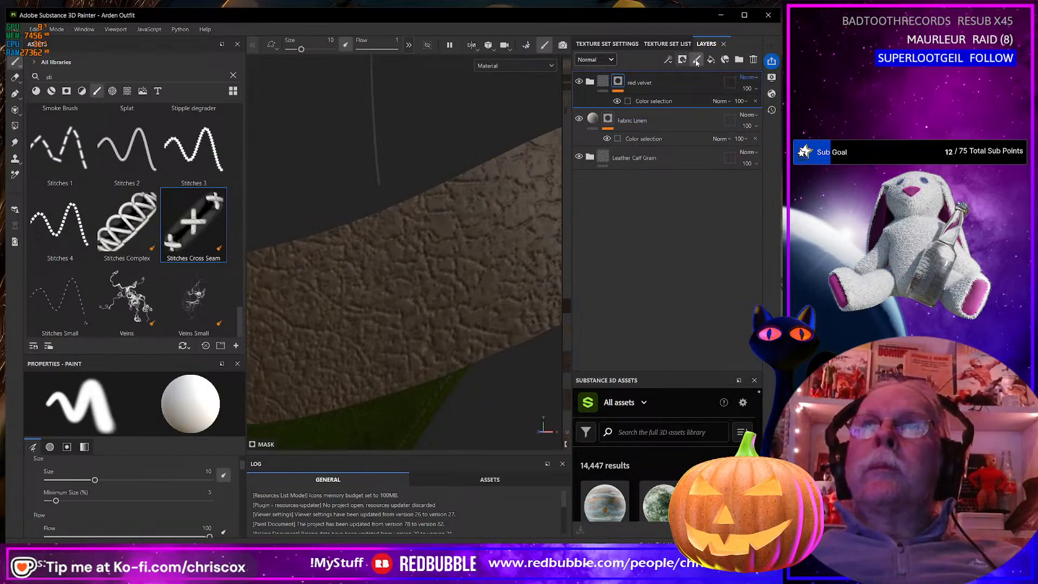
left_click(696, 60)
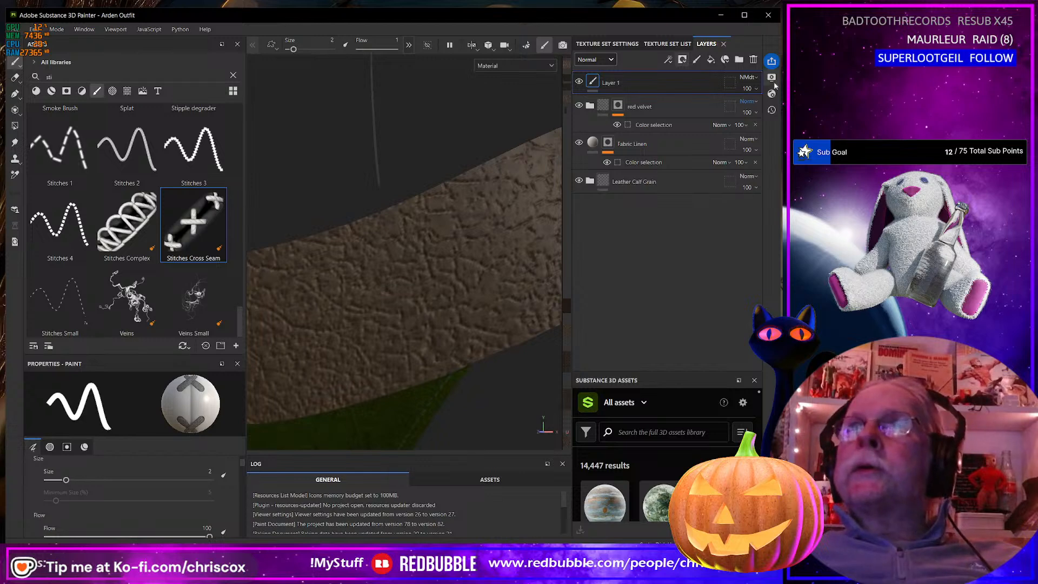
Turn on the mesh wireframe in the viewport's display settings
left_click(771, 78)
scroll(634, 267, "down", 10)
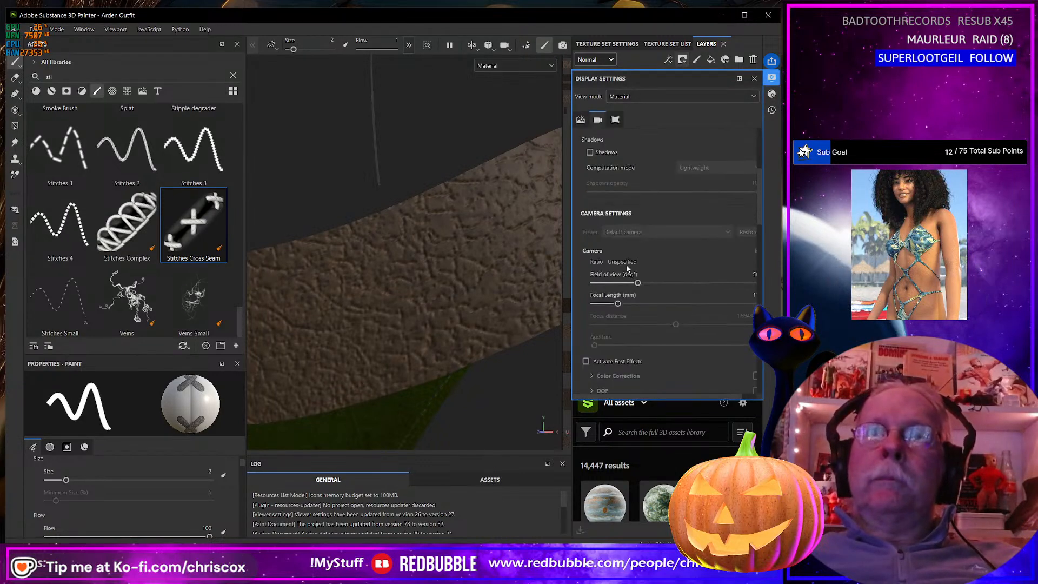
scroll(634, 267, "down", 10)
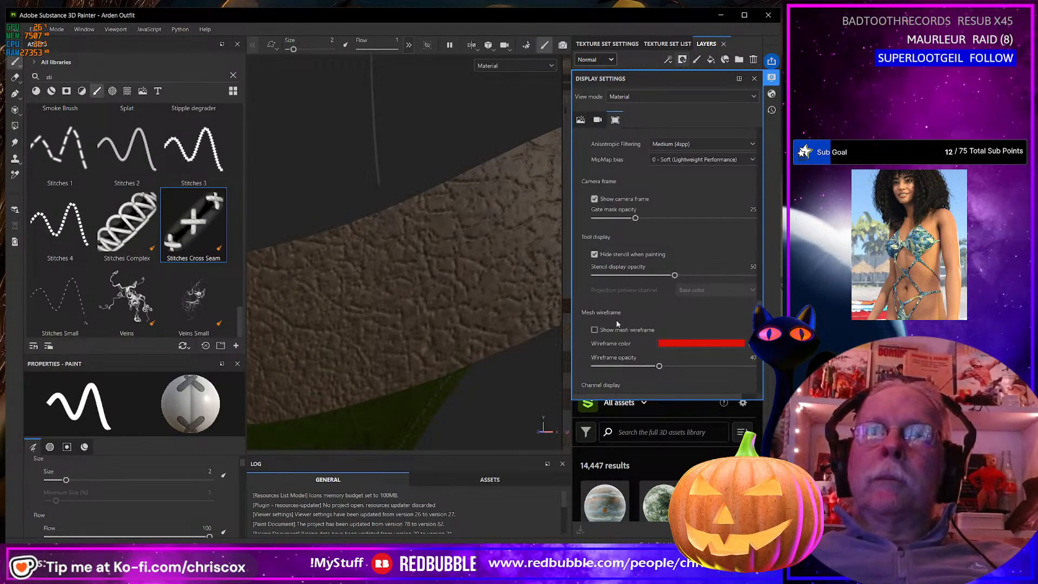
left_click(596, 330)
Try a row of cross stitches across the leather waistband along the wireframe, check the brush settings, and undo the strokes
left_click_drag(464, 350, 459, 327, "alt")
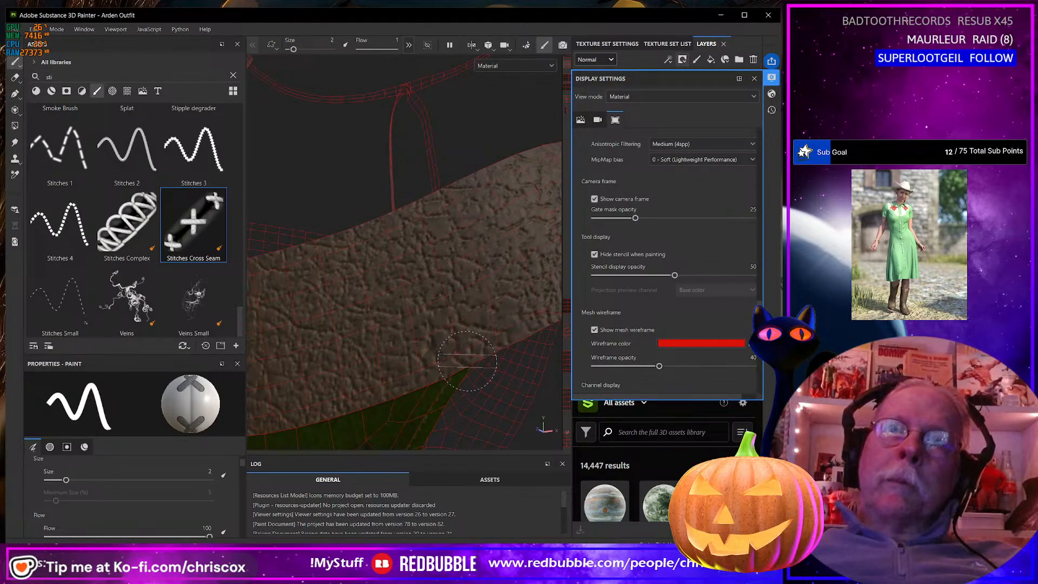
left_click(463, 282, "shift")
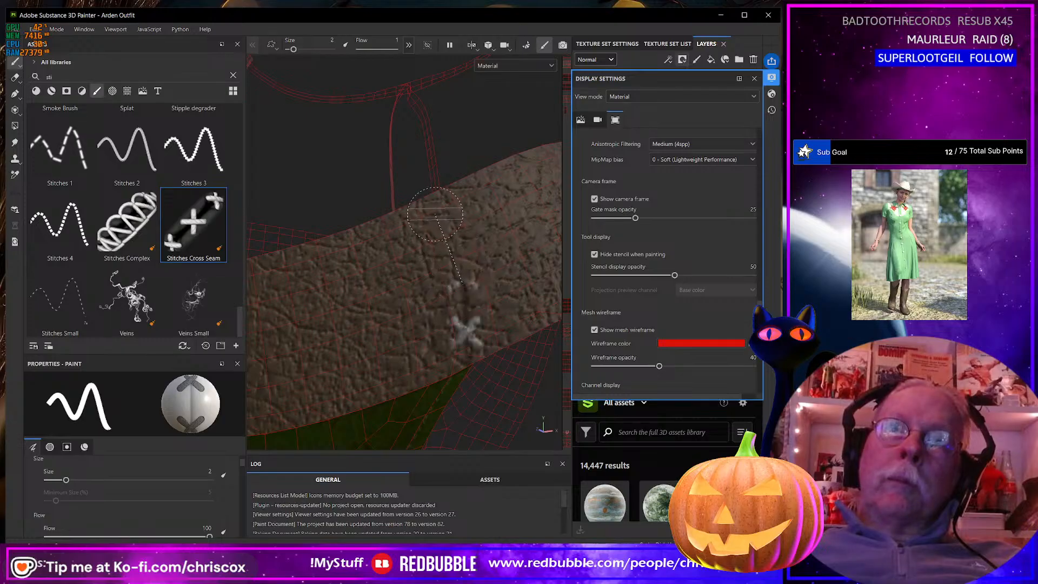
left_click(427, 196, "shift")
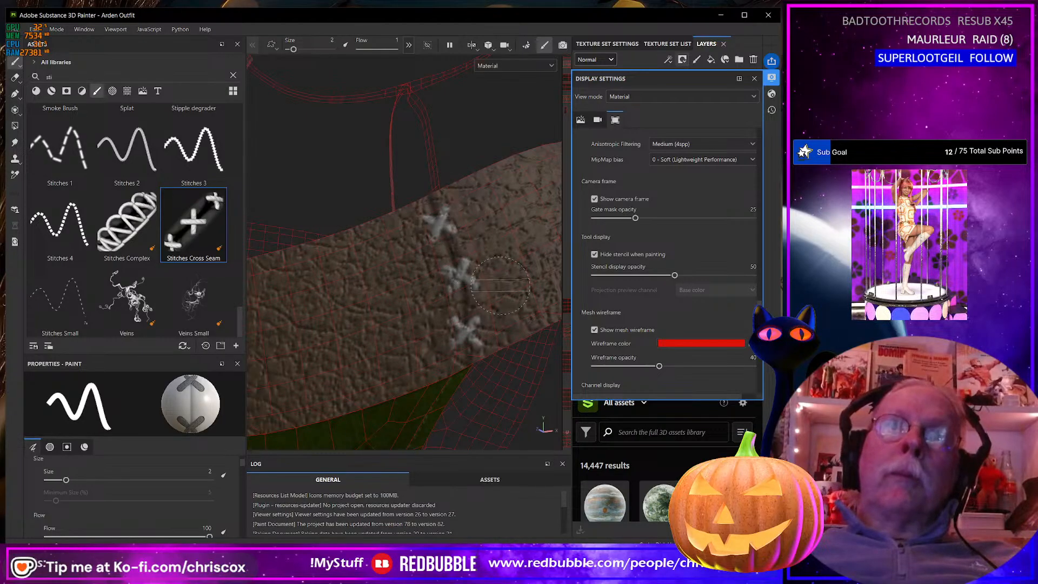
left_click(484, 336)
scroll(164, 507, "down", 5)
scroll(164, 507, "down", 4)
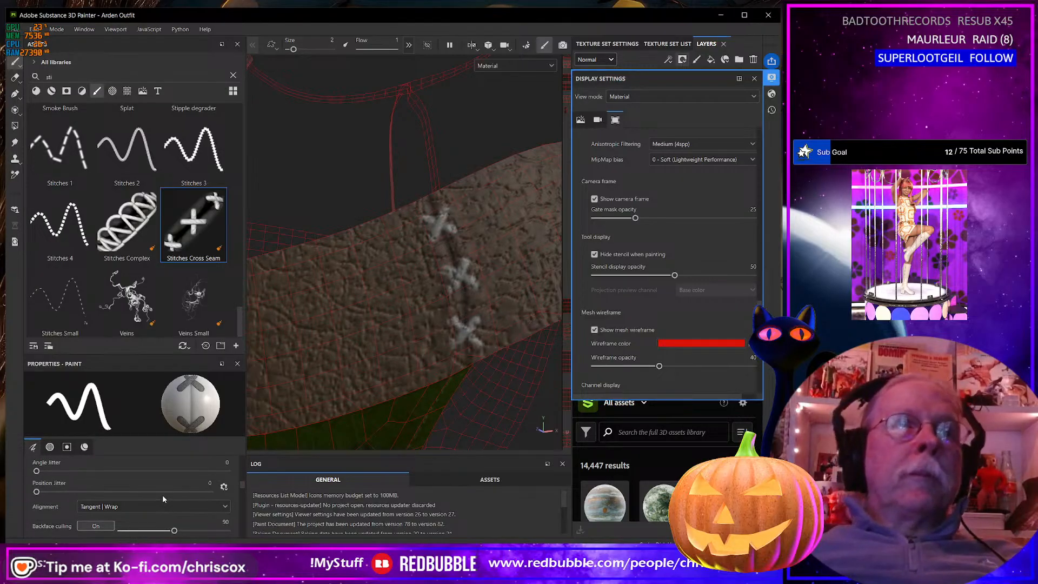
key("ctrl+z")
key("ctrl+z")
key("ctrl+z")
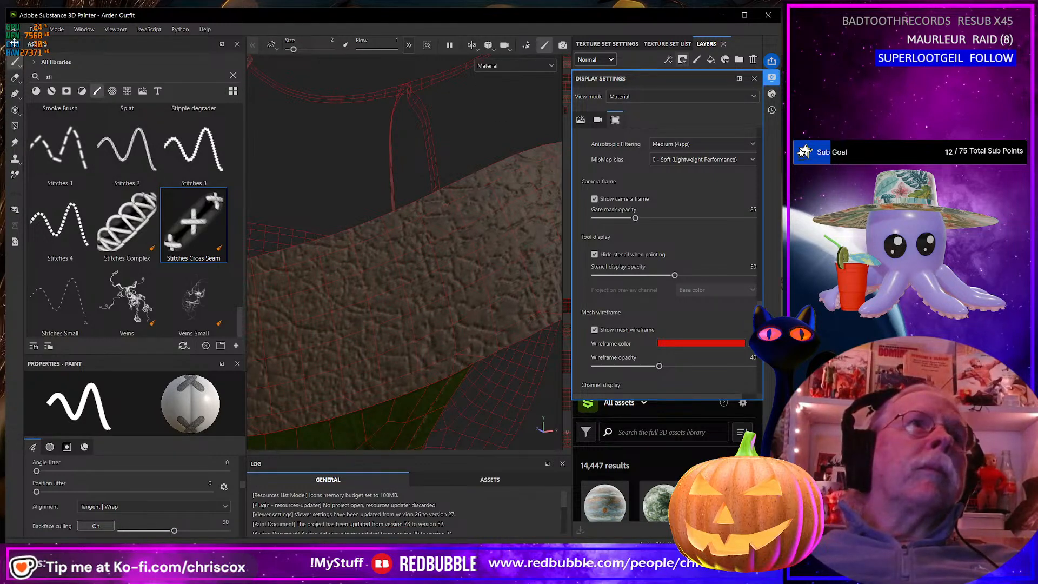
Try to draw a paint path across the waistband with the Path tool, and return to the Stitches Cross Seam brush
left_click(15, 93)
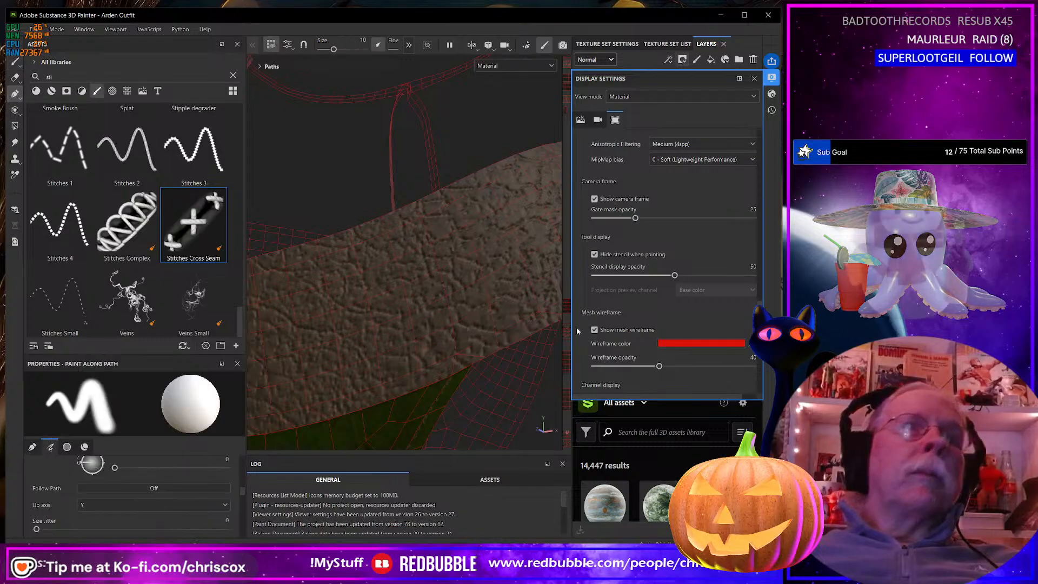
left_click(470, 363)
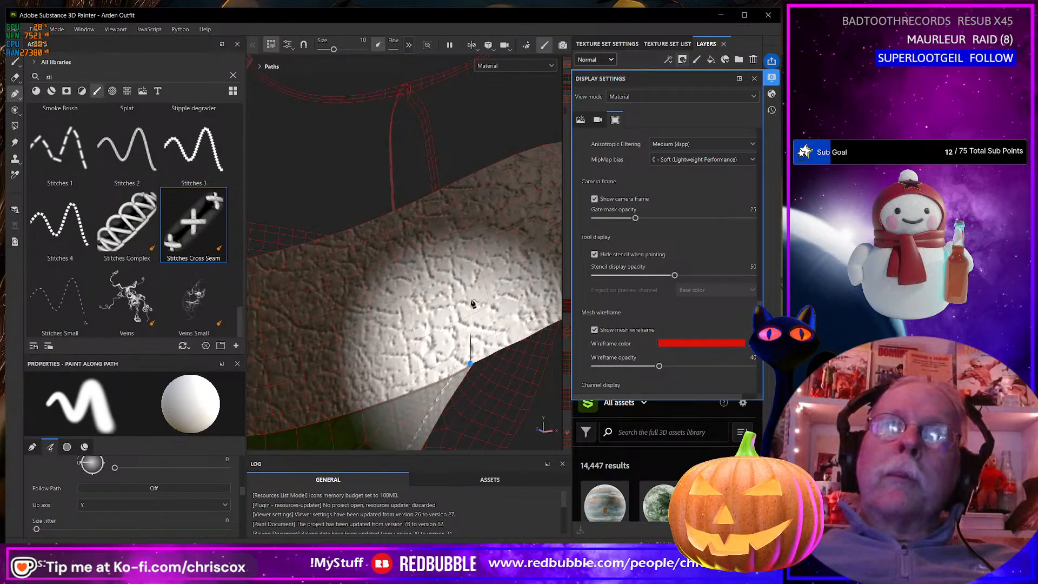
left_click(431, 196)
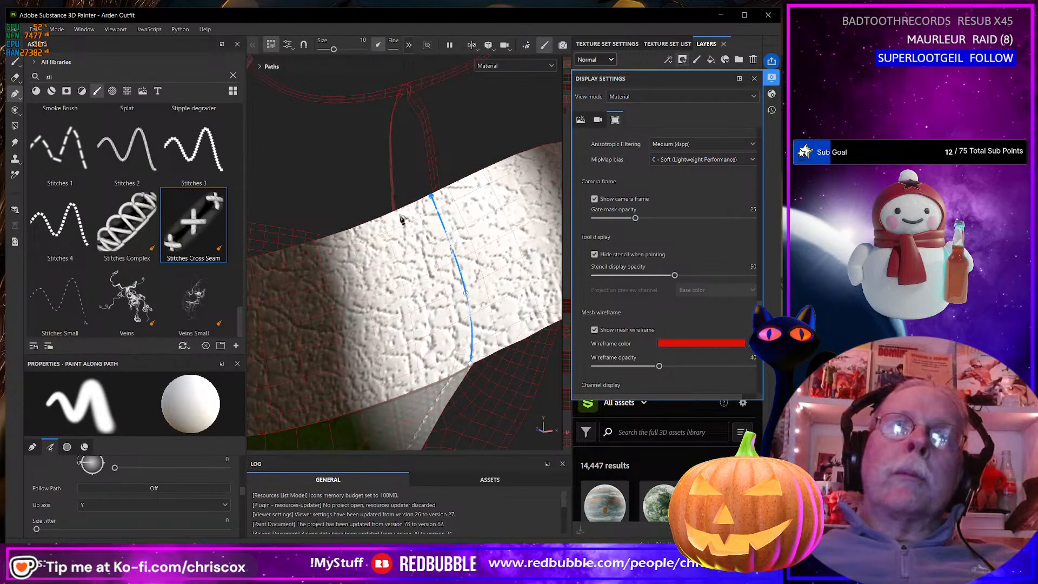
left_click(194, 235)
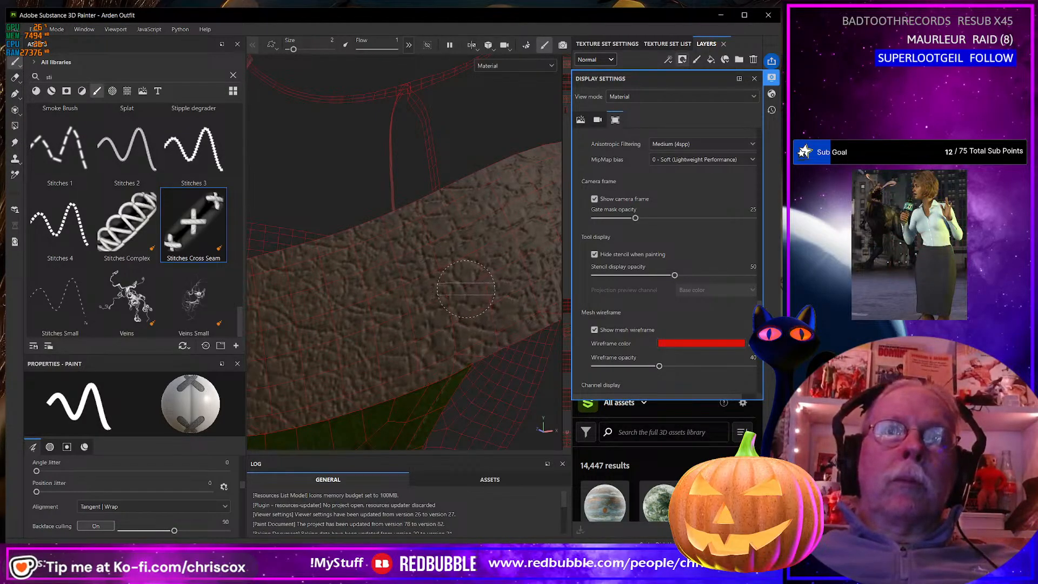
left_click(15, 95)
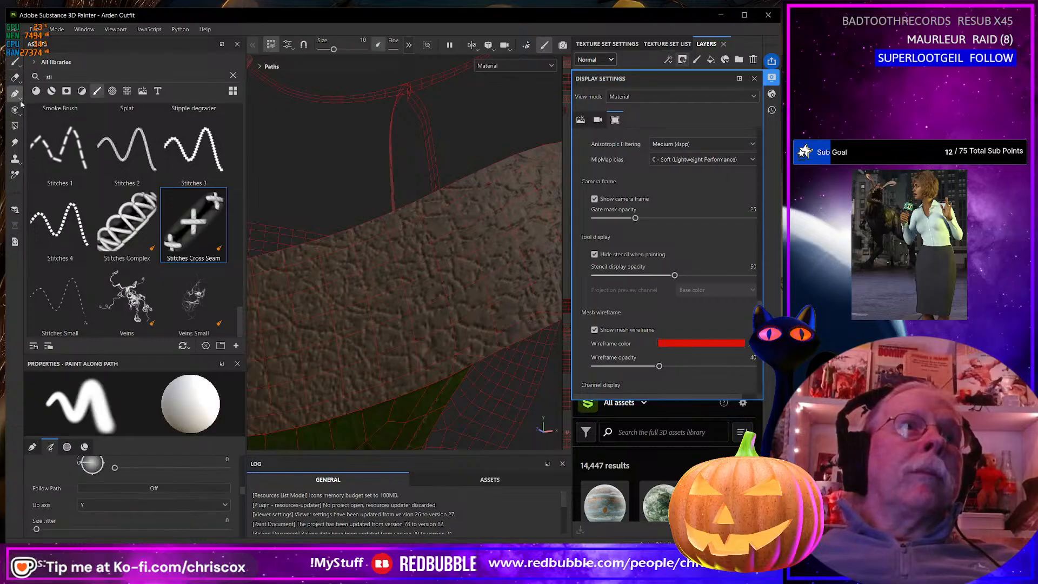
key("1")
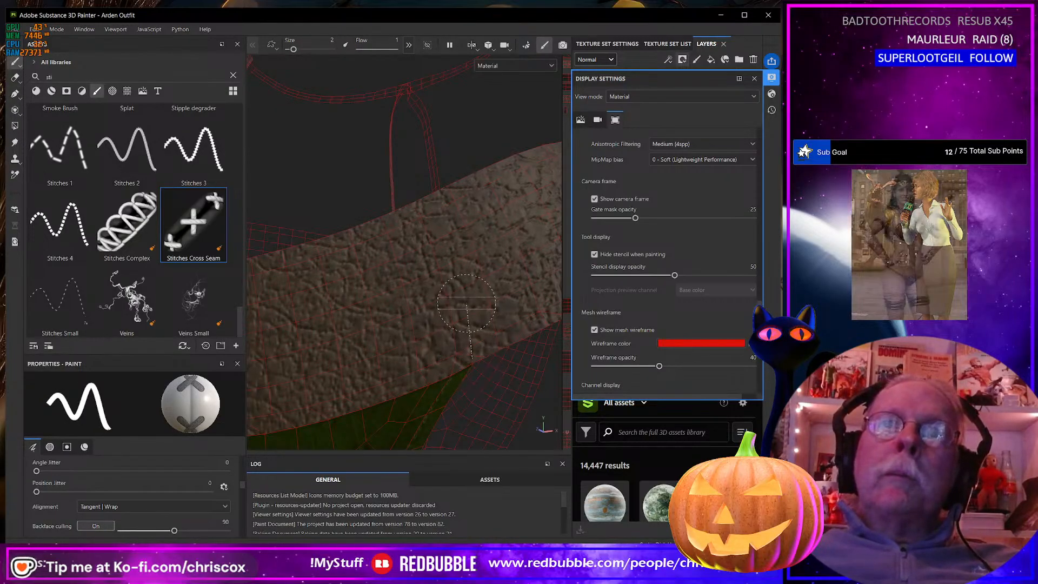
Paint connected cross stitches from the lower to the upper edge of the waistband and bring the brush's material settings into view
left_click(463, 289, "shift")
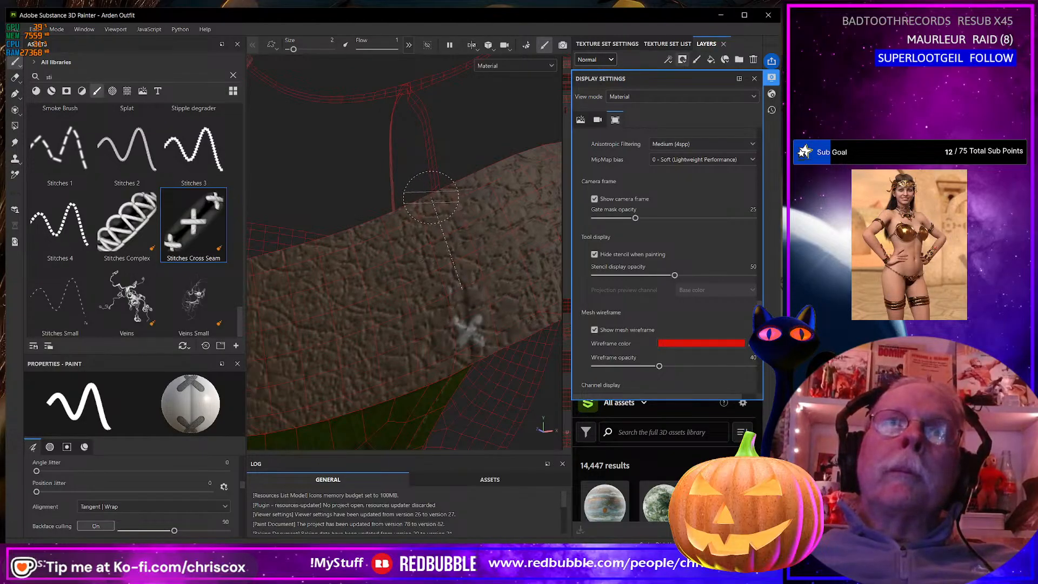
left_click(433, 198, "shift")
scroll(165, 492, "down", 2)
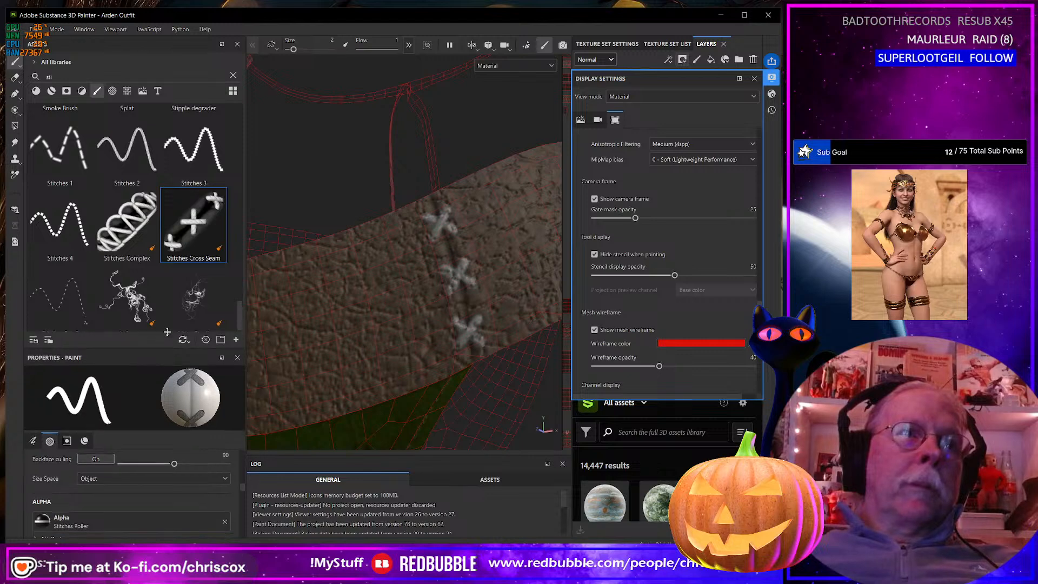
left_click_drag(160, 355, 160, 227)
scroll(134, 419, "down", 4)
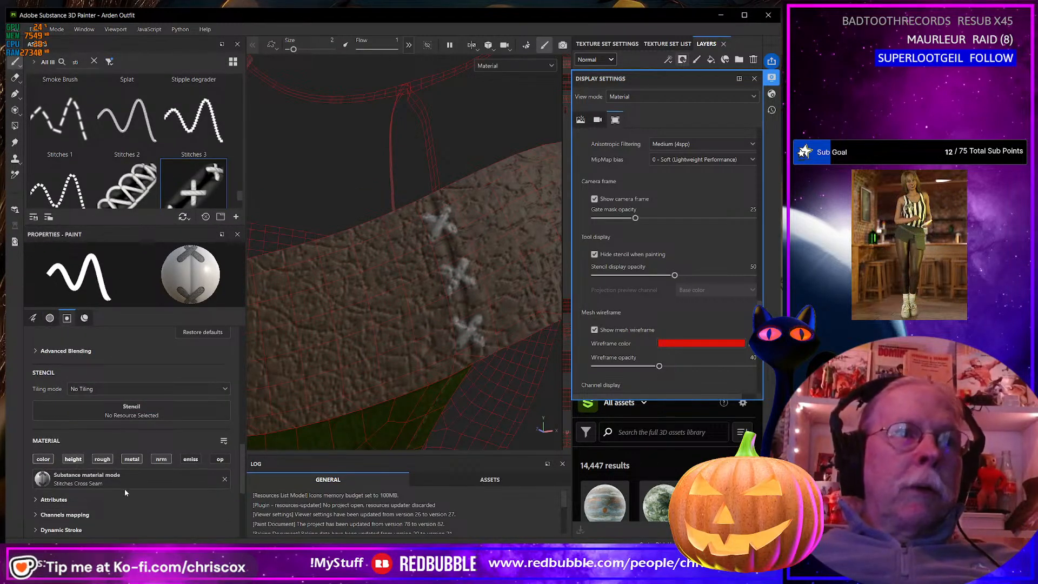
Inspect the waistband in the Height channel view, return to the Material view, and undo the stitch strokes
left_click(513, 64)
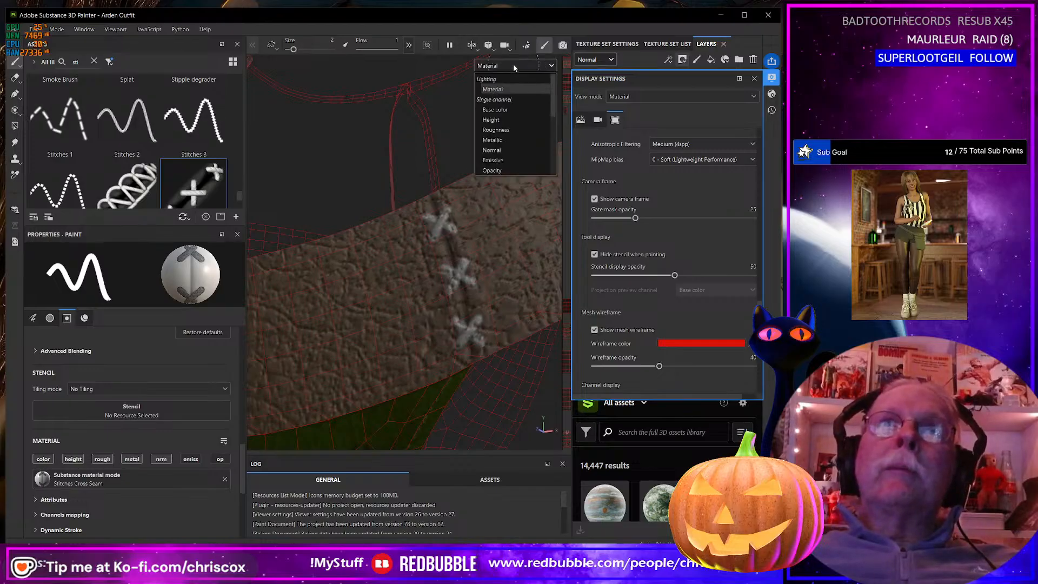
left_click(498, 117)
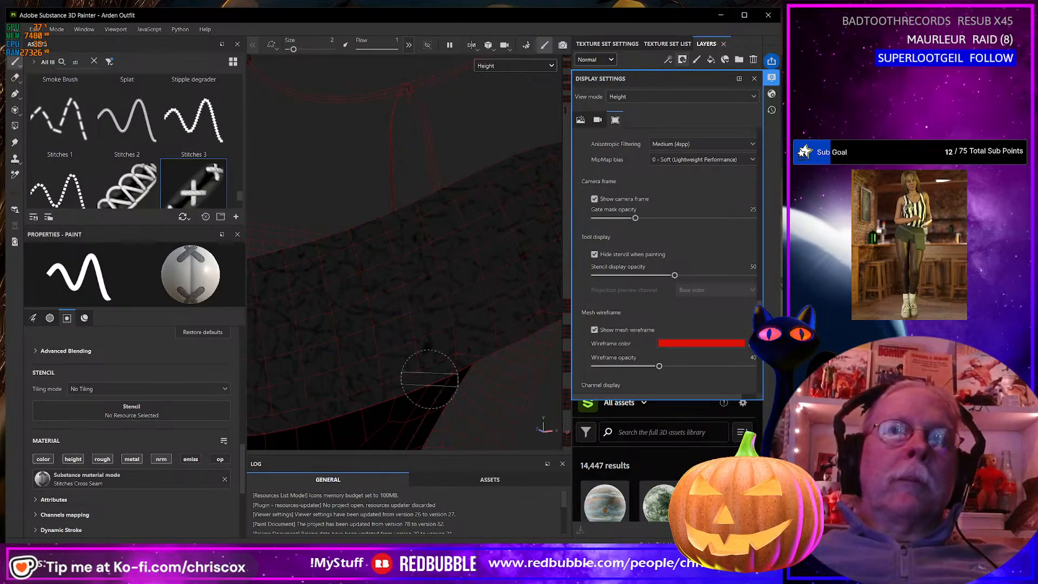
left_click(487, 65)
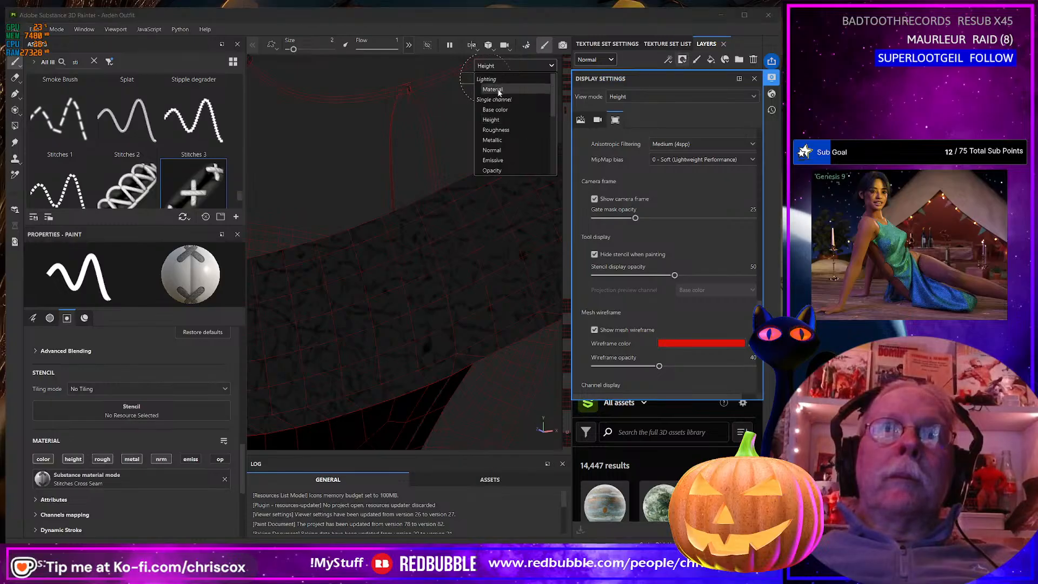
left_click(495, 76)
key("ctrl+z")
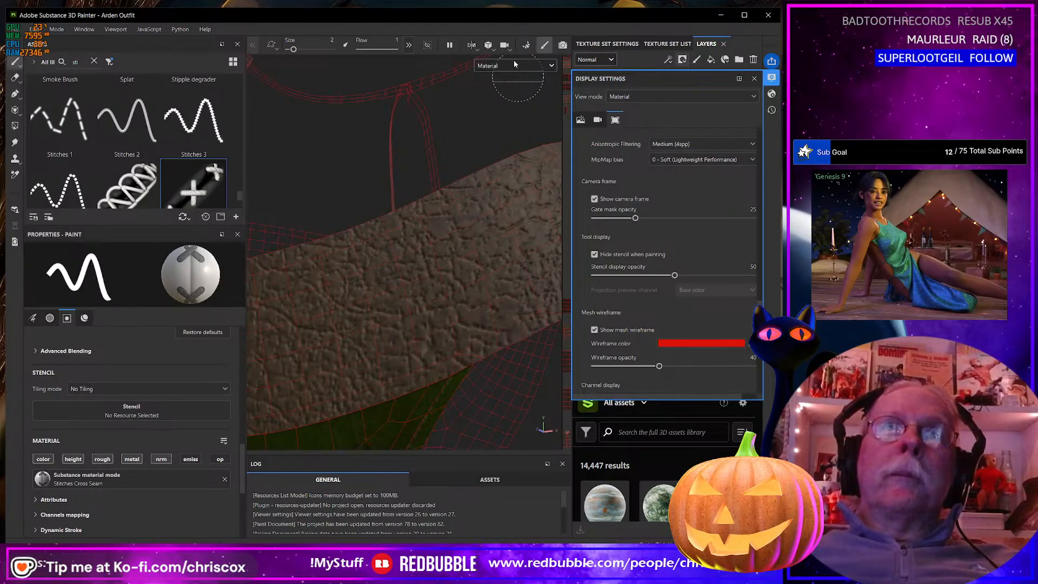
Try the cross-stitch row on the waistband in the Height channel view and undo its strokes
left_click(512, 64)
left_click(495, 110)
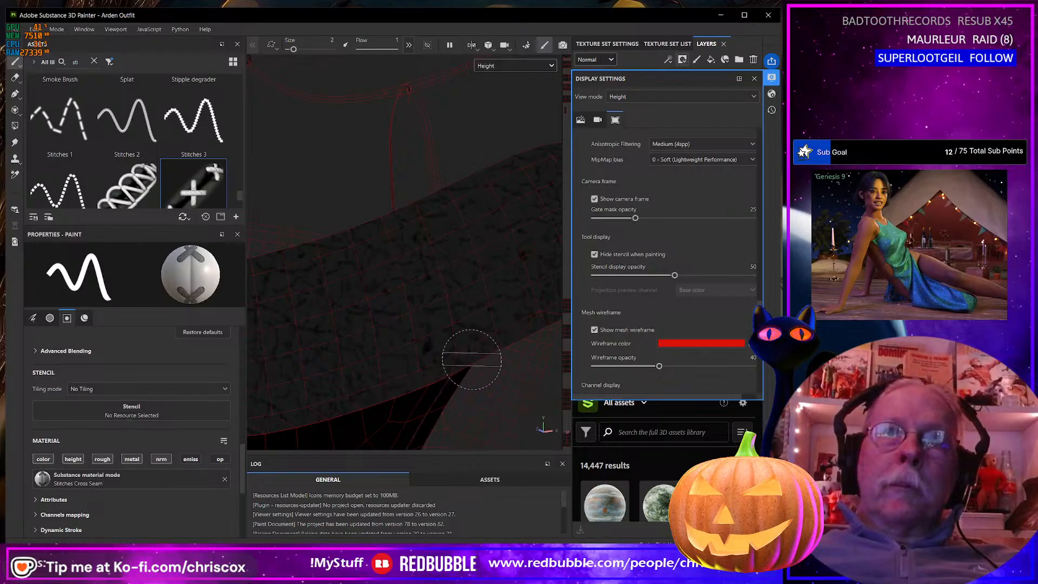
left_click_drag(460, 346, 431, 197)
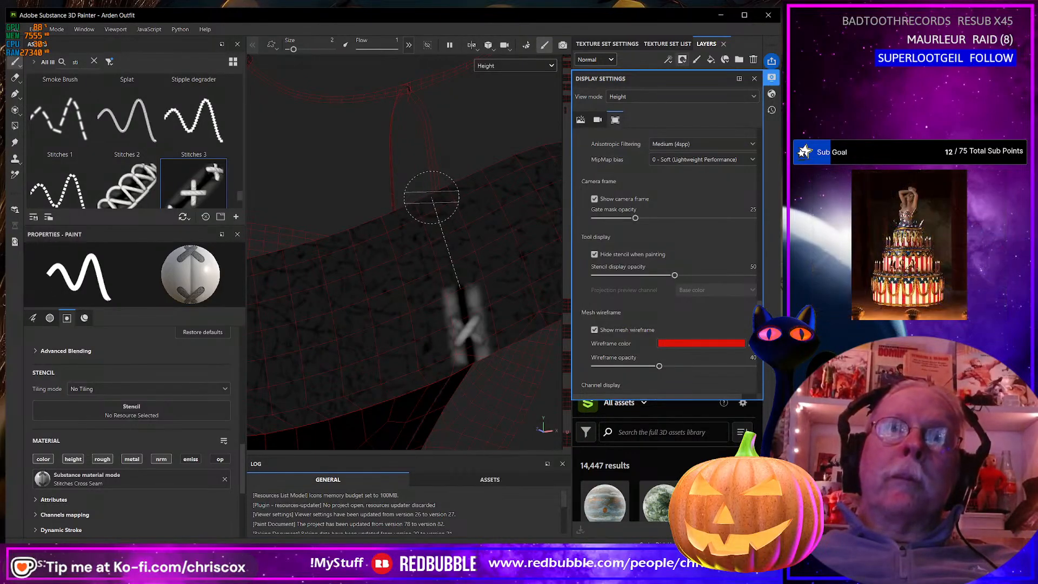
left_click(432, 197, "shift")
key("ctrl+z")
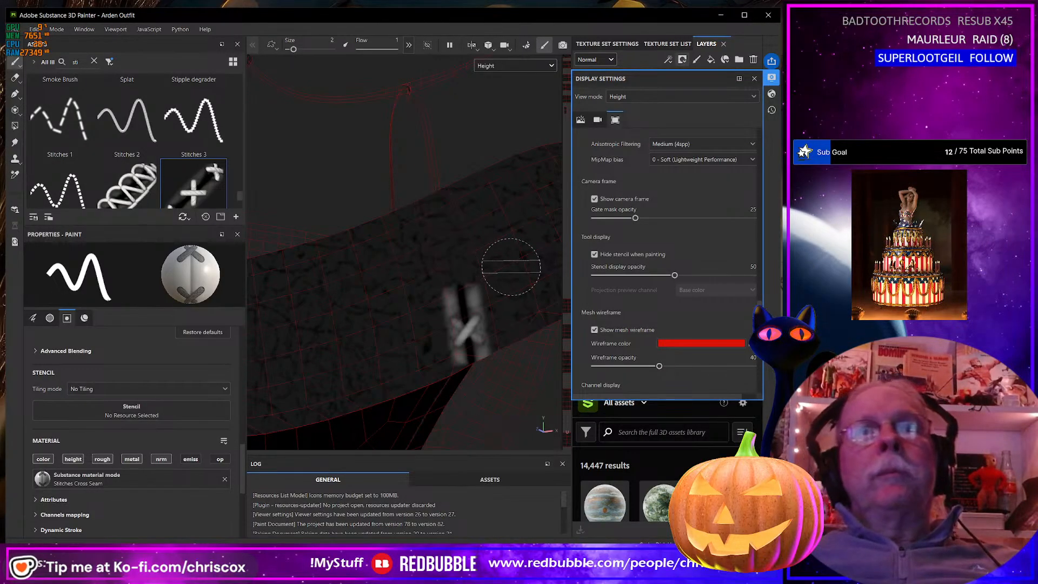
key("ctrl+z")
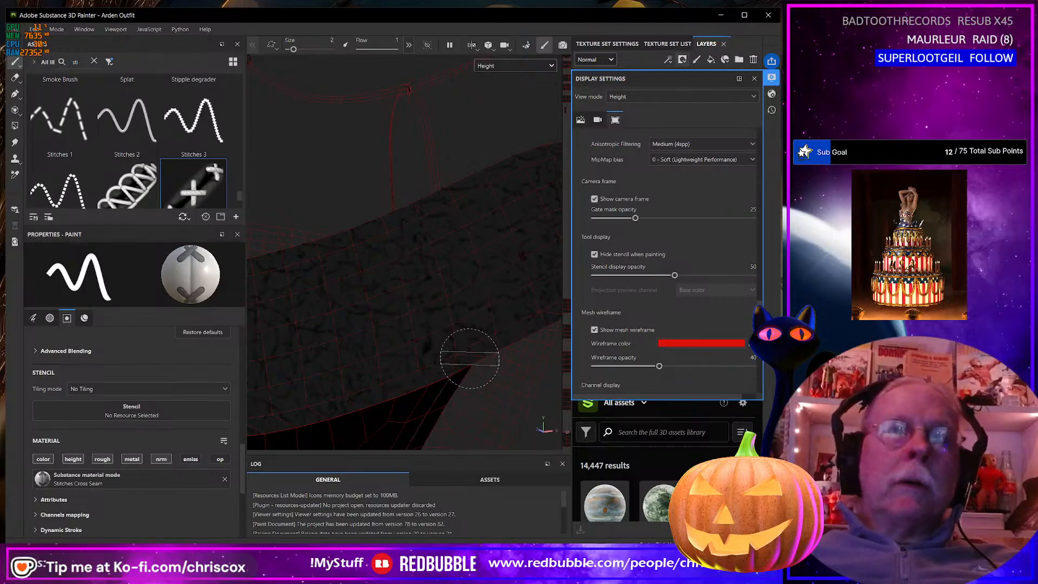
Set the Base Color parameter of the Stitches Cross Seam brush material to red, FF0101
scroll(98, 498, "down", 4)
scroll(99, 503, "down", 1)
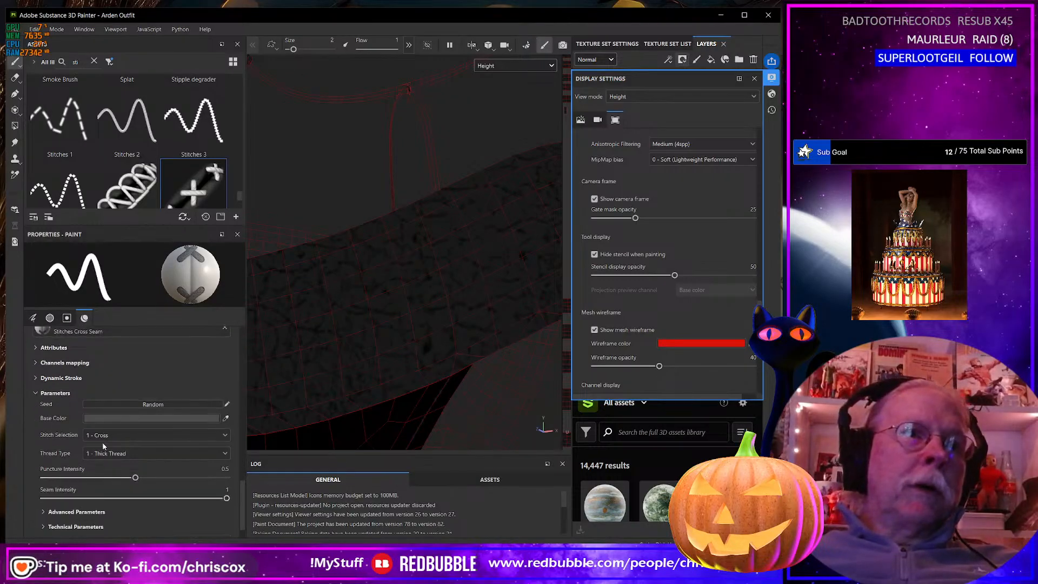
left_click(152, 419)
left_click(273, 403)
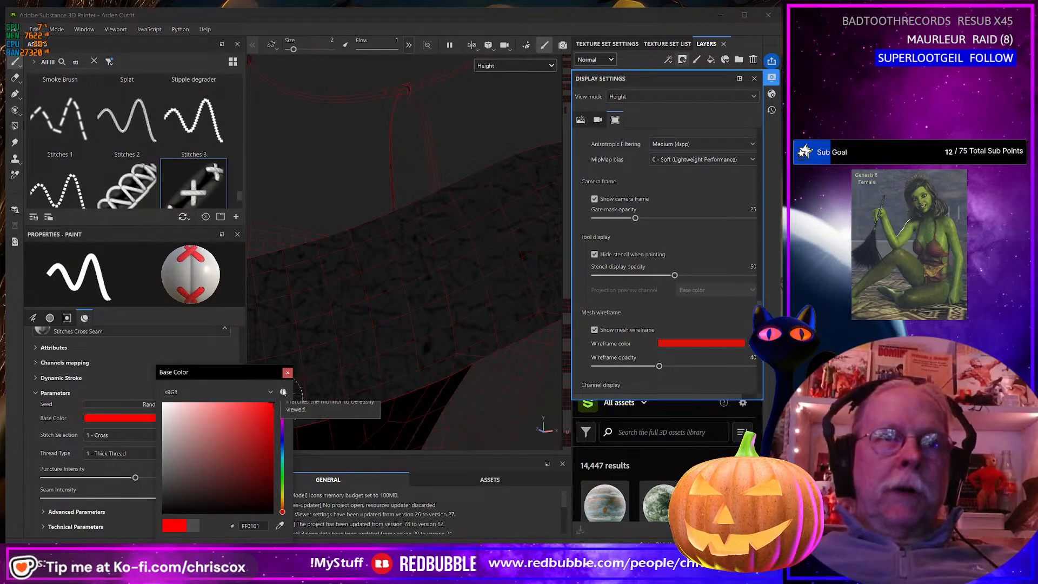
left_click(288, 372)
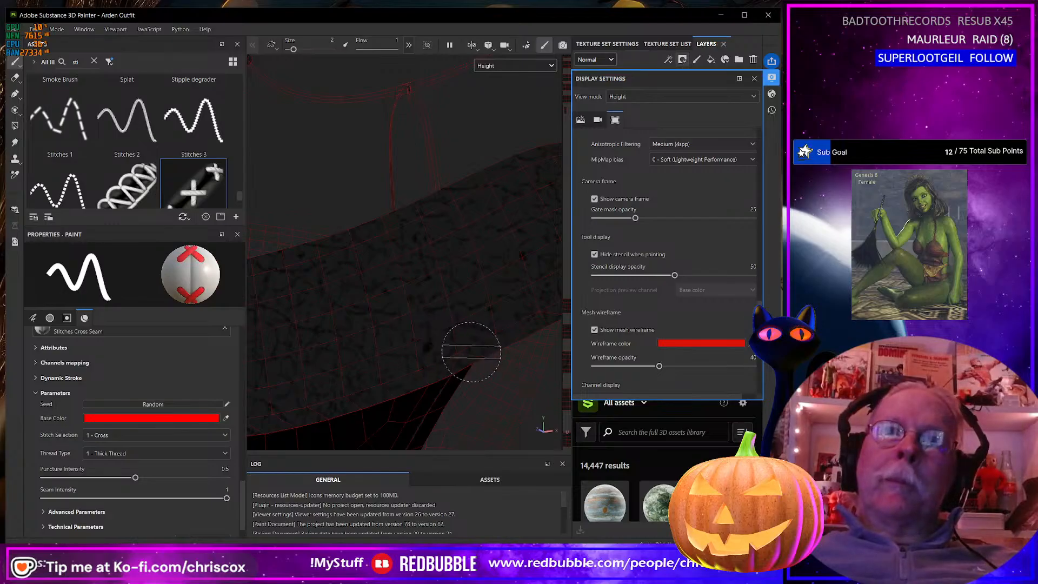
Switch the viewport to the Material view and paint a row of red cross stitches across the width of the leather waistband
left_click(496, 66)
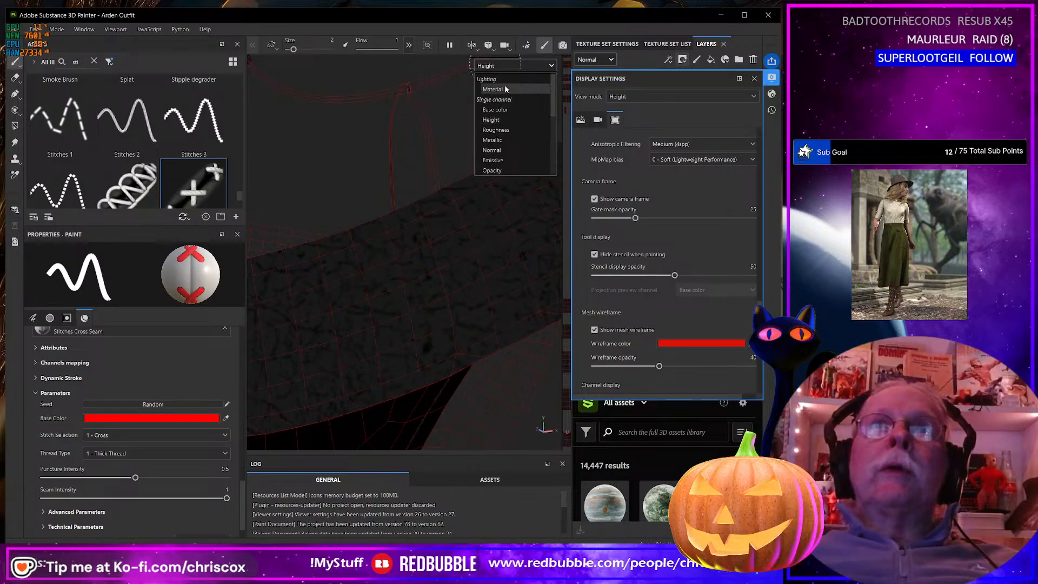
left_click(492, 89)
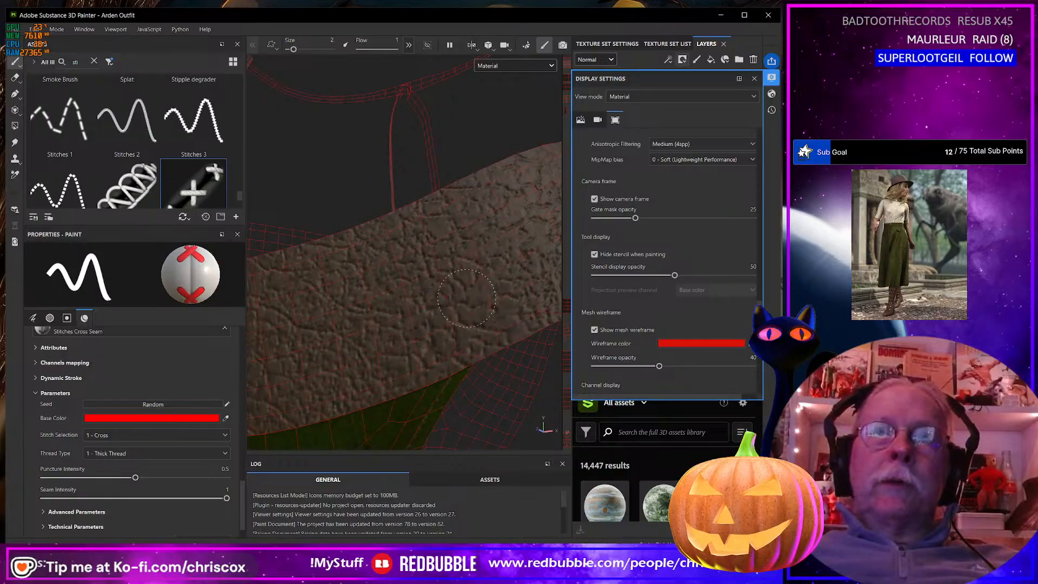
left_click(435, 216, "shift")
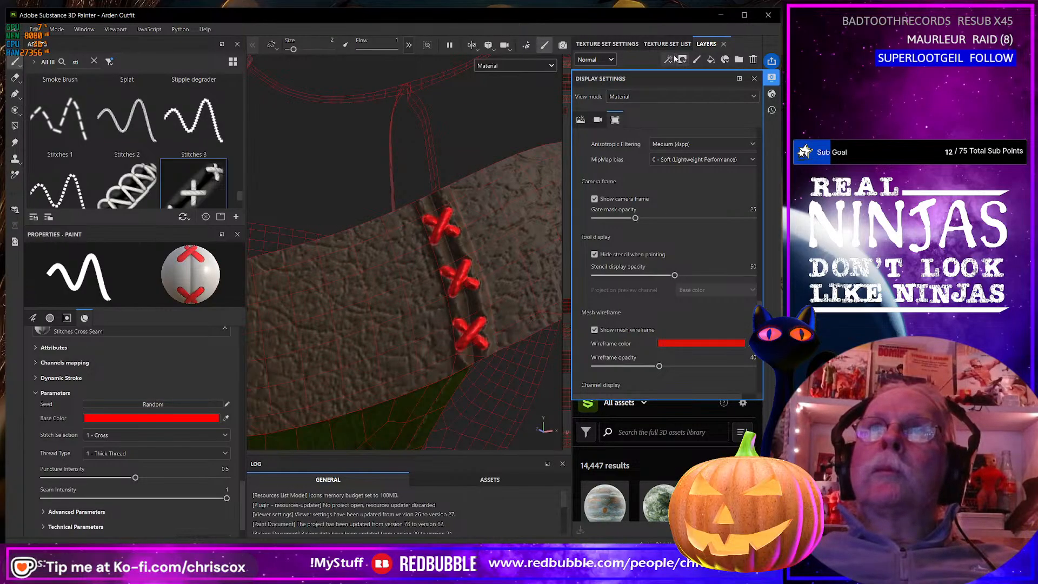
Close the display settings and add an HSL Perceptive filter to the Layer 1 paint layer
left_click(751, 80)
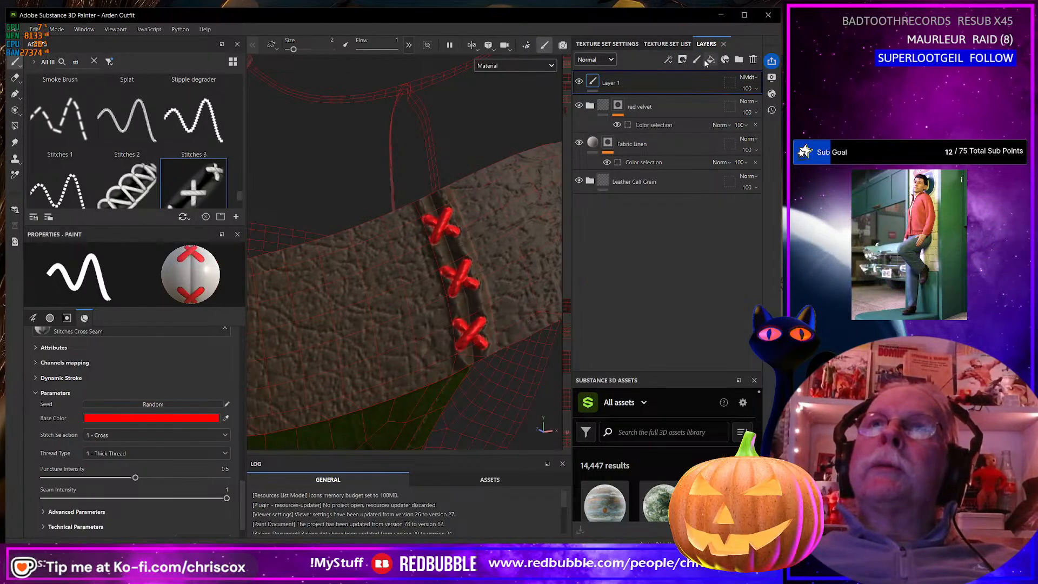
left_click(668, 60)
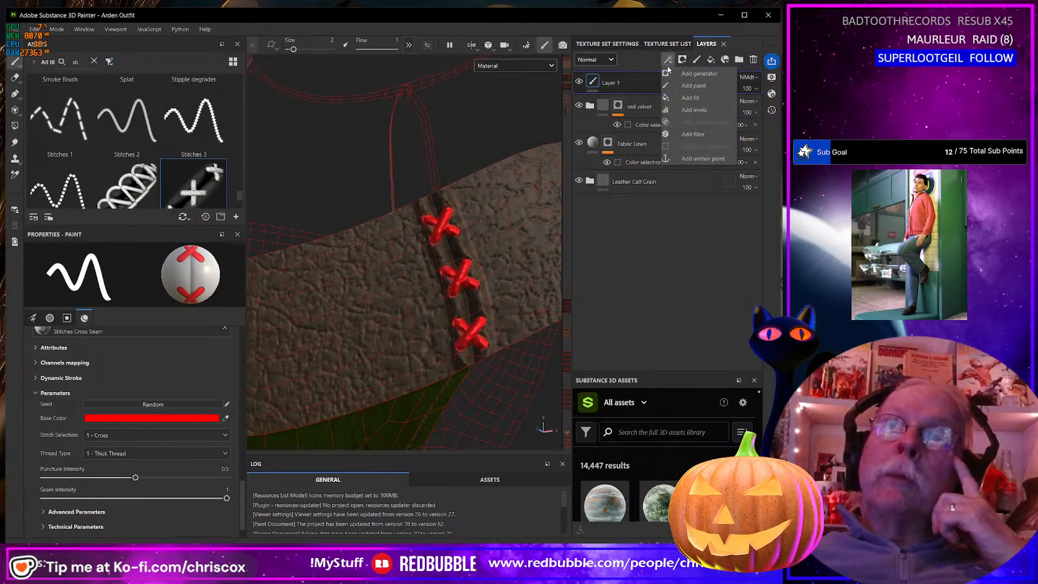
left_click(692, 134)
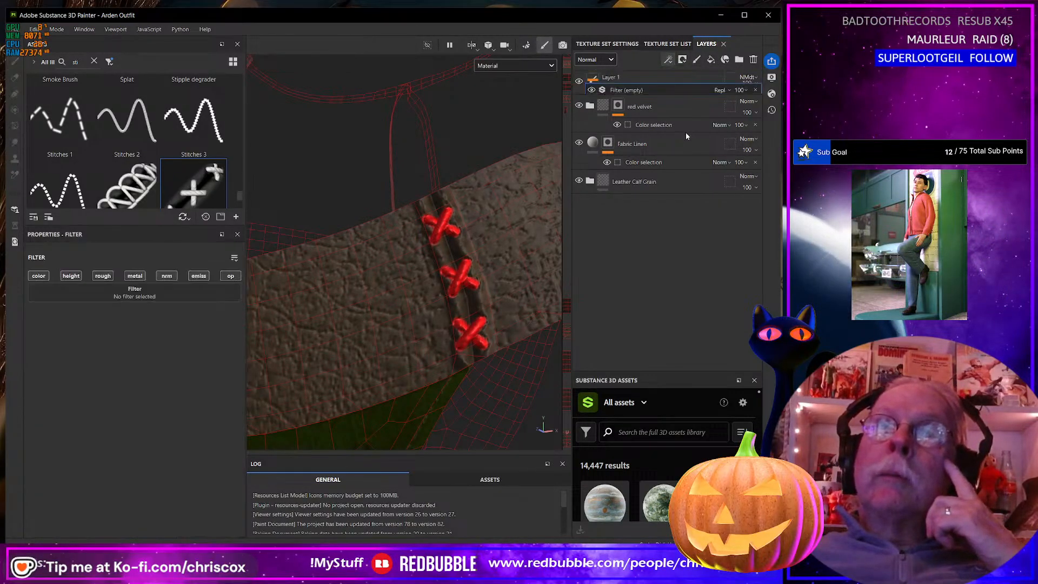
left_click(155, 291)
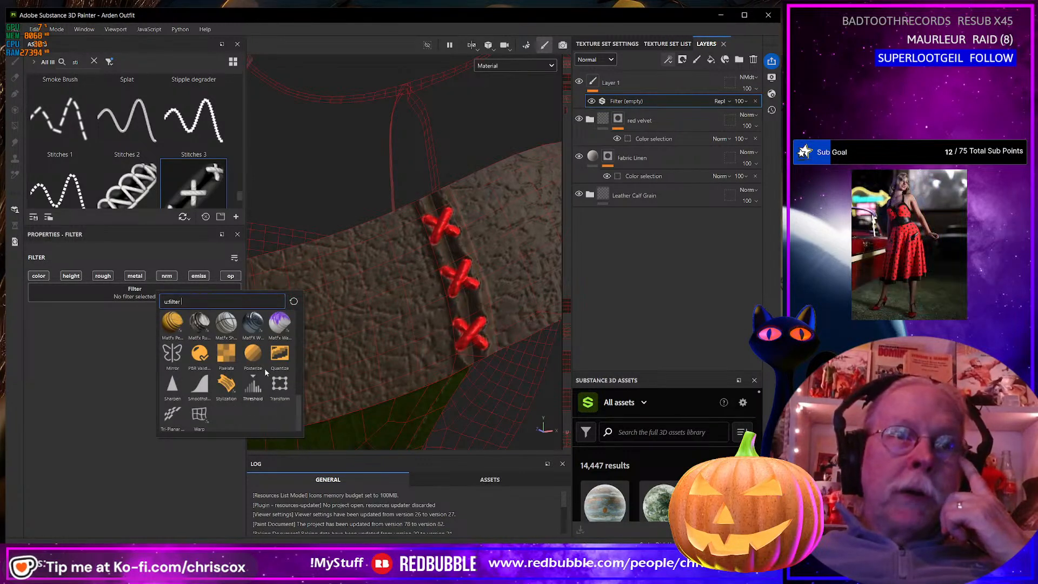
scroll(273, 383, "up", 4)
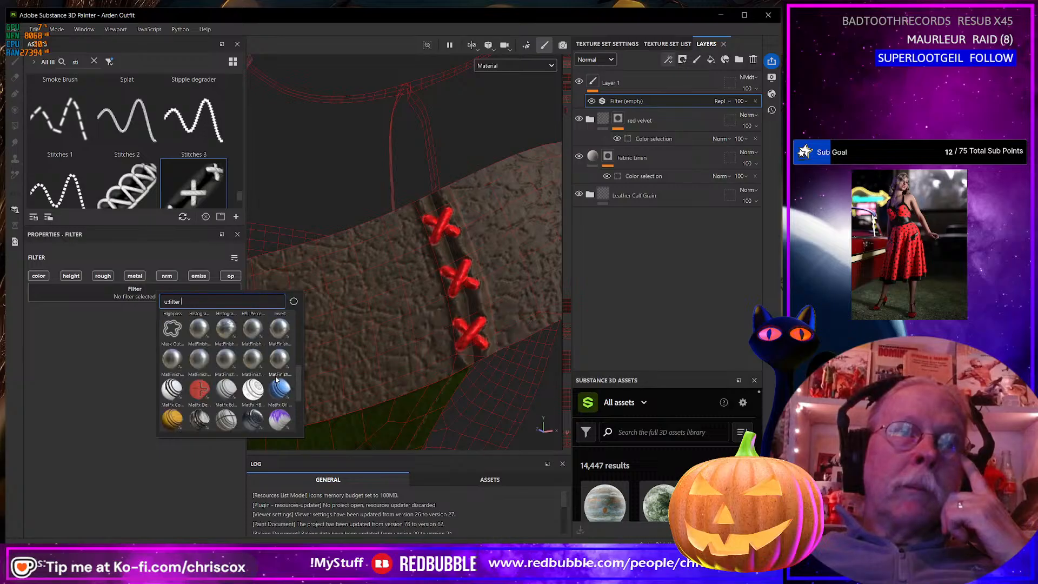
left_click(251, 395)
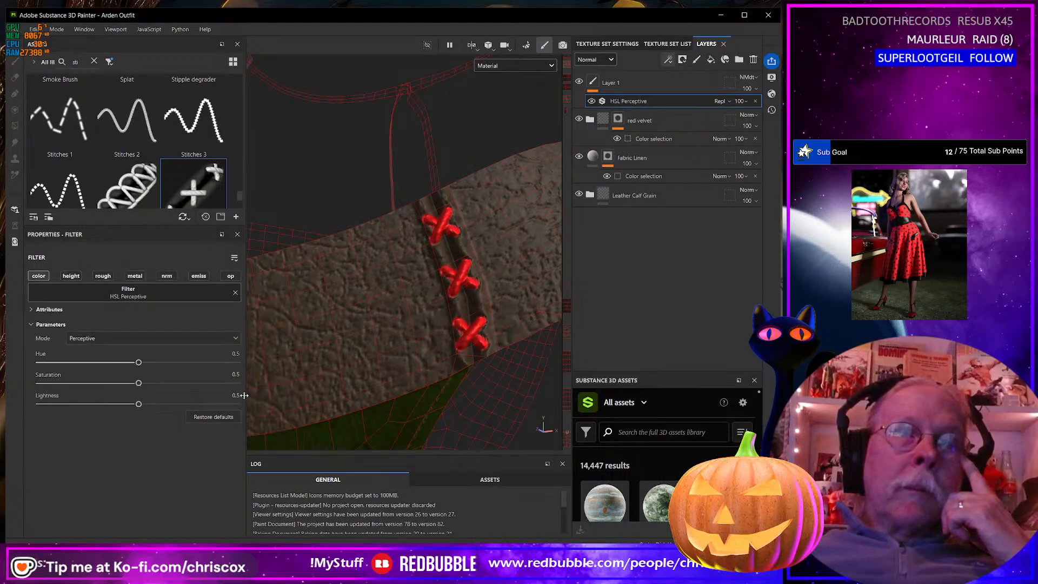
Set the HSL Perceptive filter to hue 0.533, saturation 0.151 and lightness 0.421, and check the stitches on the waistband
left_click_drag(138, 362, 145, 365)
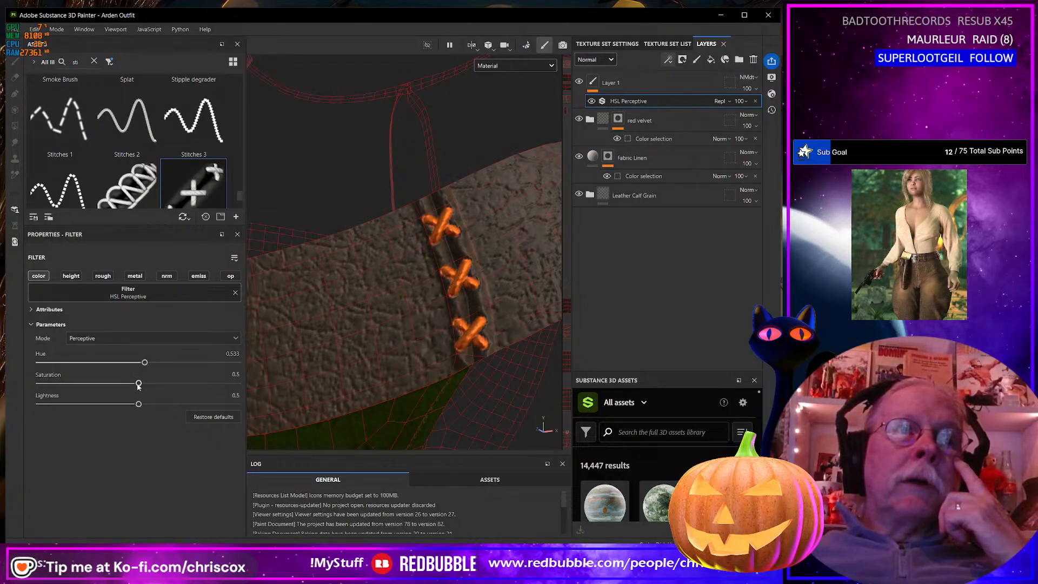
left_click_drag(119, 383, 69, 382)
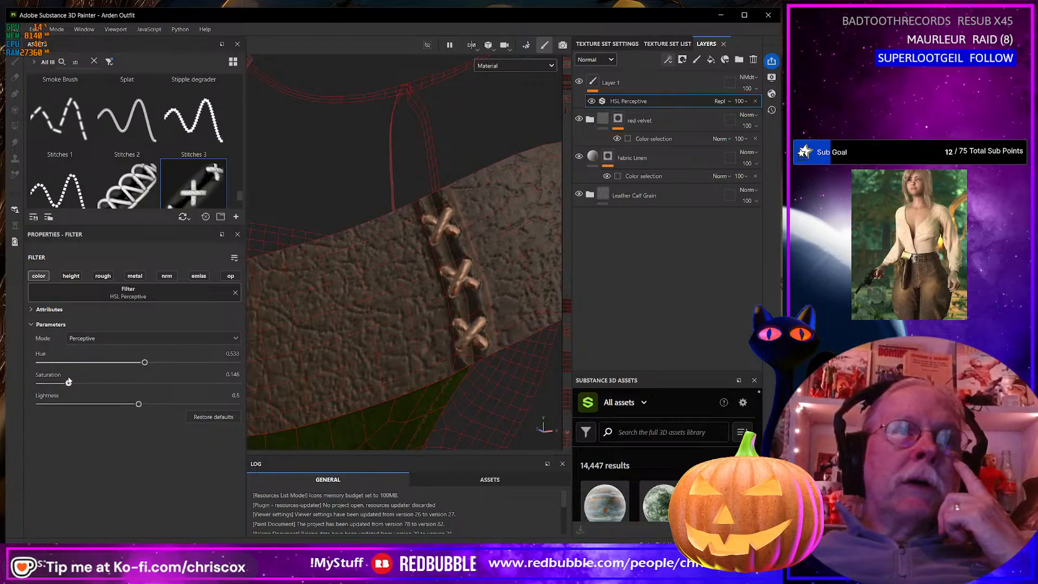
left_click_drag(139, 405, 125, 405)
scroll(464, 323, "down", 6)
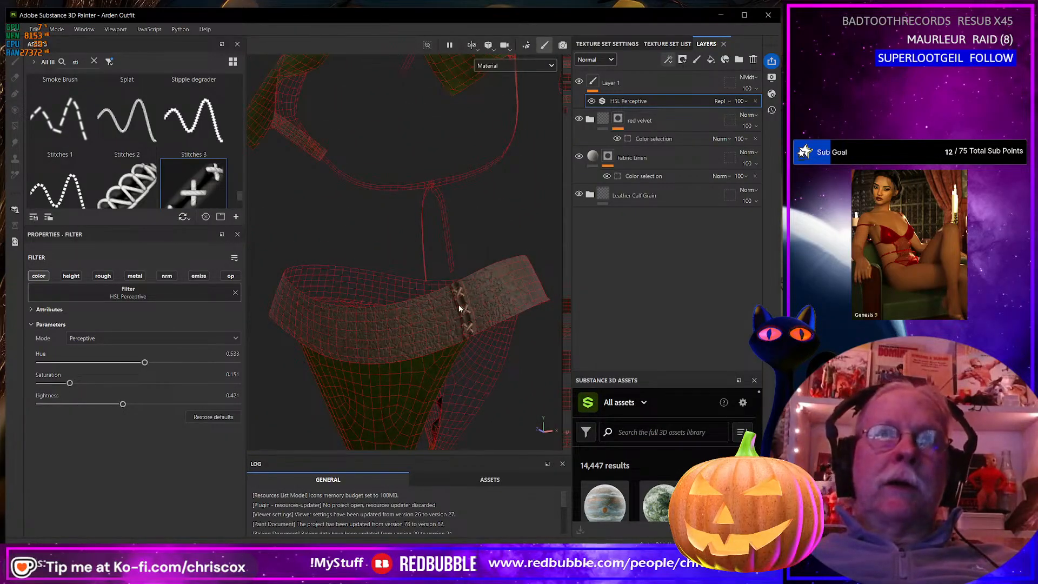
left_click_drag(467, 318, 469, 317, "alt")
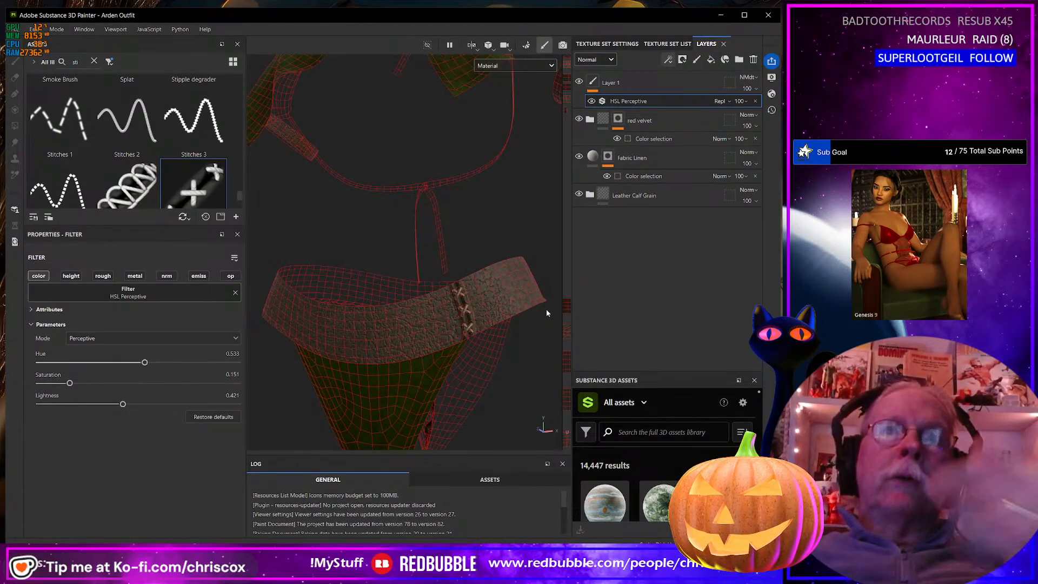
Select Layer 1 and undo the HSL Perceptive filter along with the red cross stitches on the waistband
left_click(637, 86)
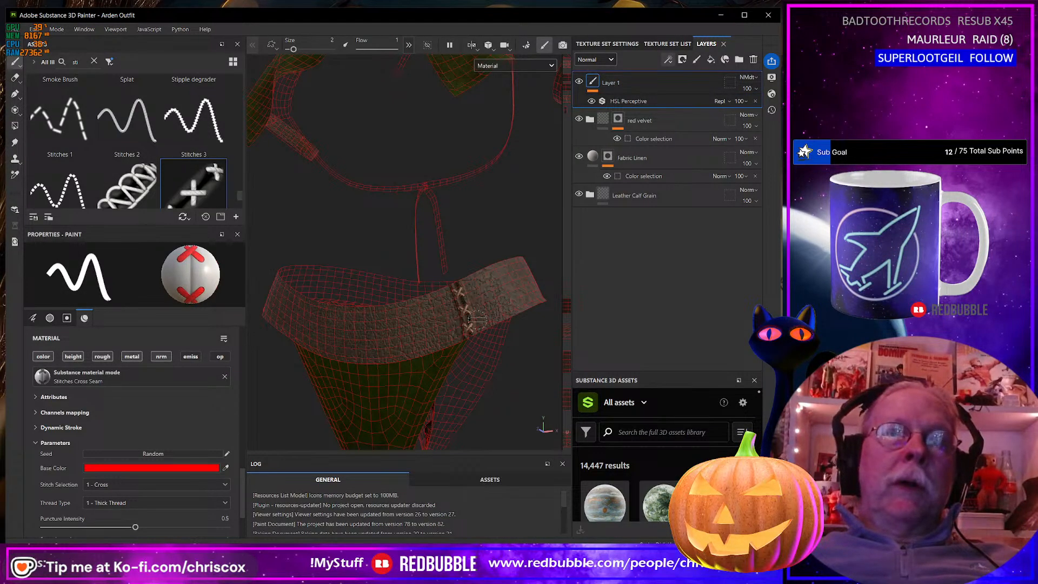
key("ctrl+z")
key("ctrl+z")
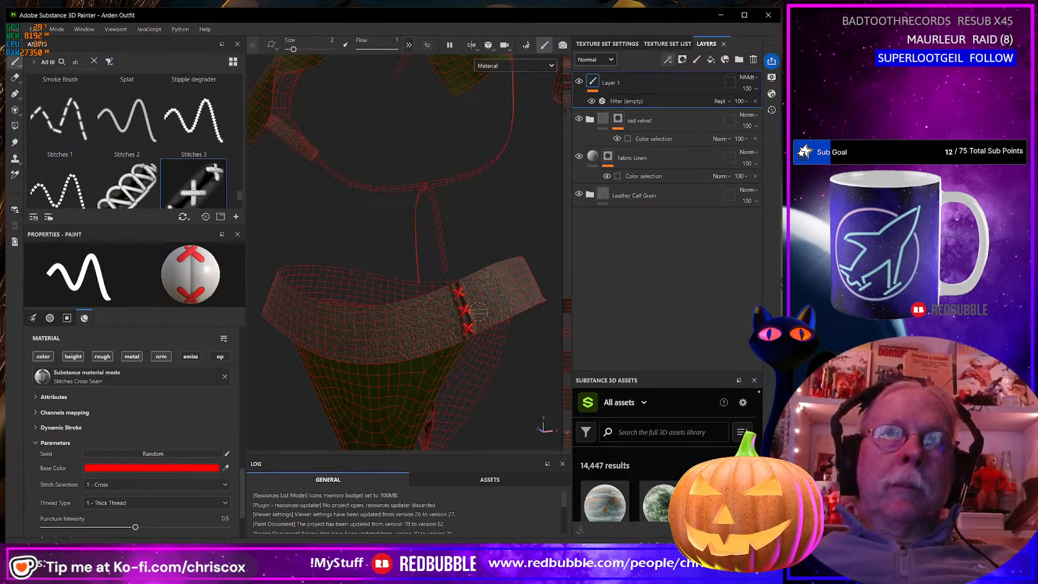
key("ctrl+z")
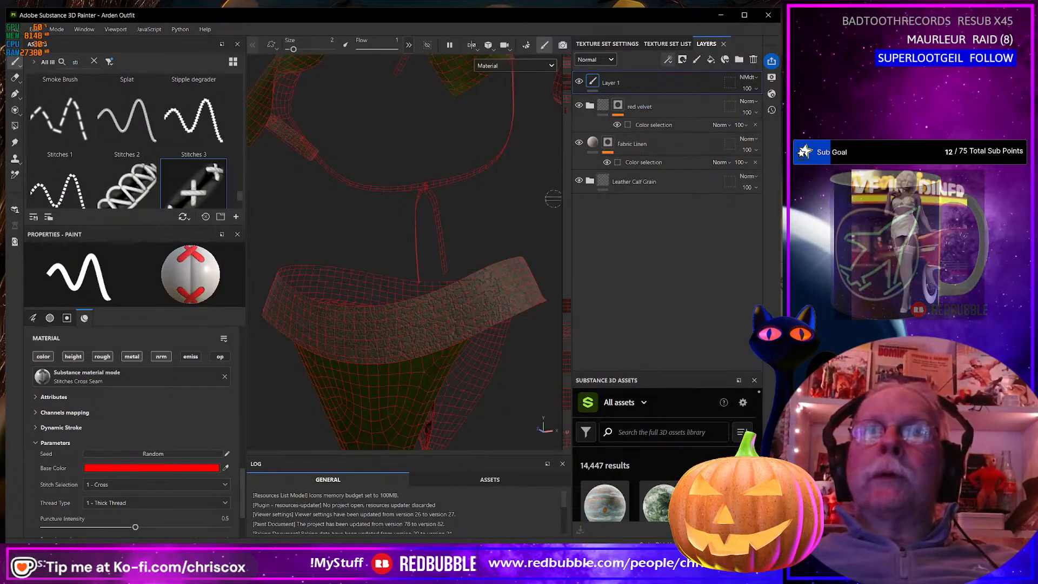
Add an HSL Perceptive filter to Layer 1, keeping its default hue, saturation and lightness
left_click(668, 60)
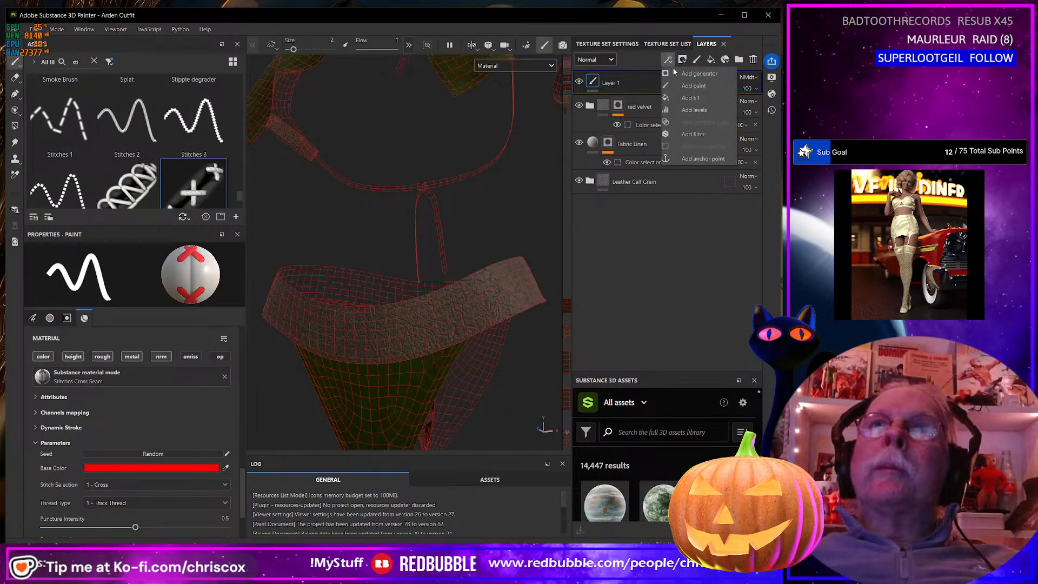
left_click(693, 134)
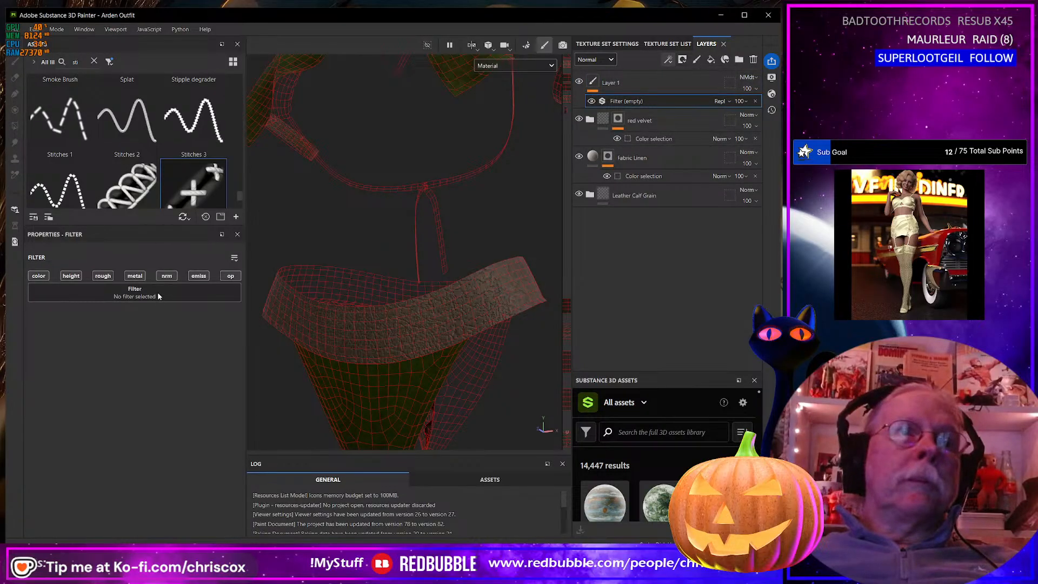
left_click(158, 295)
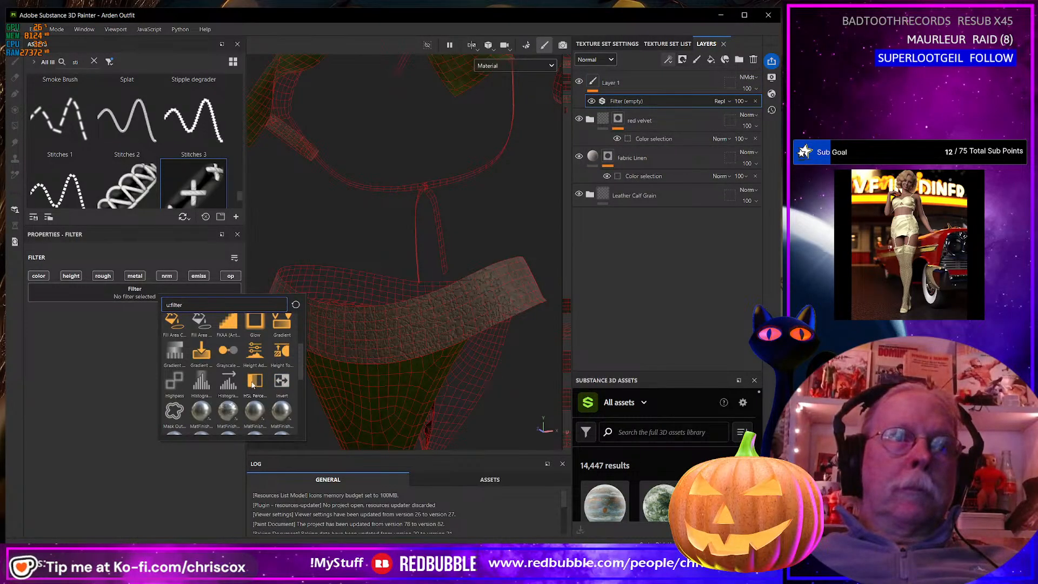
left_click(254, 382)
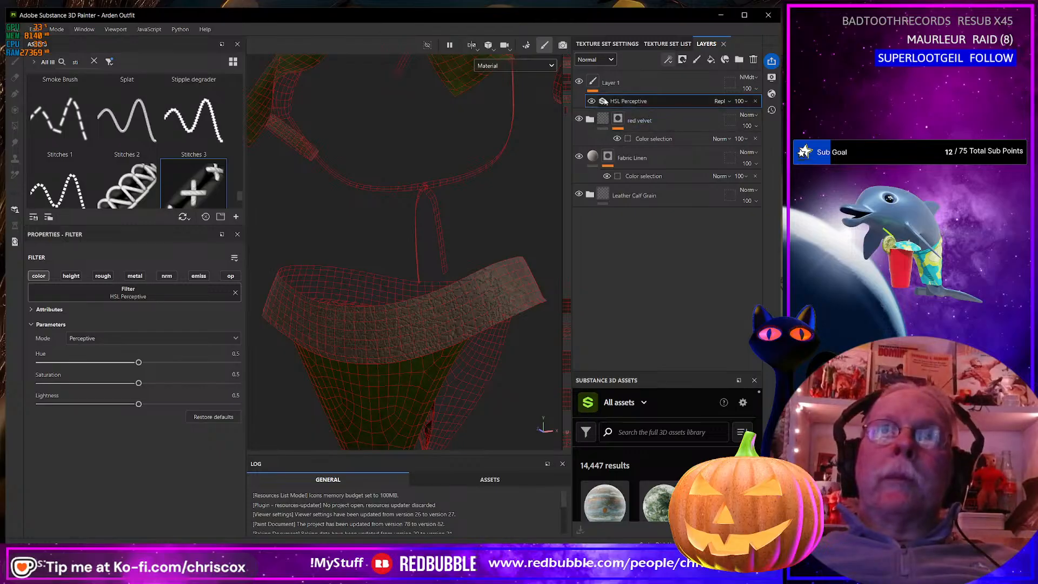
Paint a row of red Thick Thread cross stitches across the leather waistband on Layer 1
left_click(592, 82)
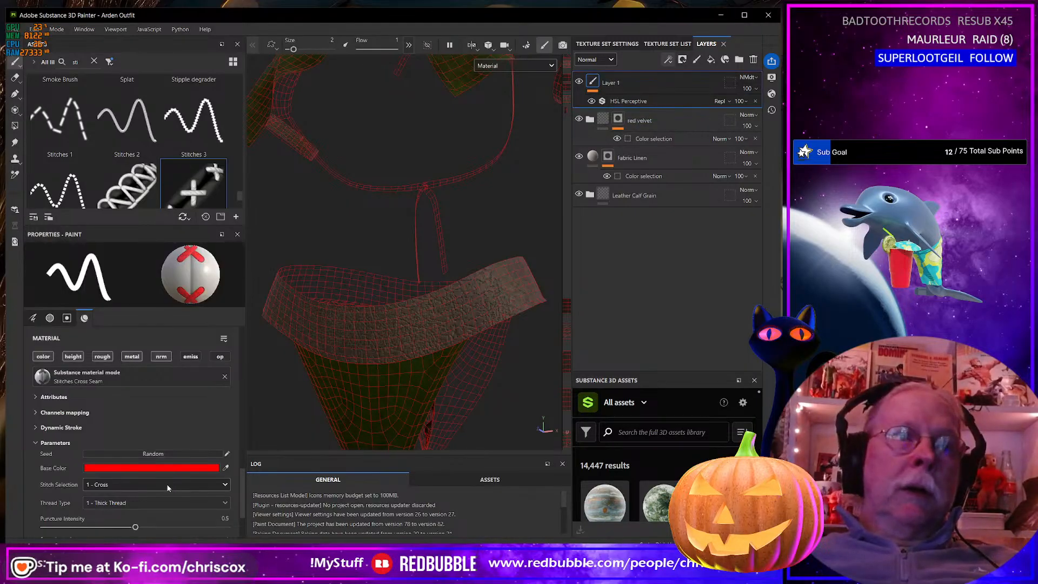
scroll(167, 488, "down", 3)
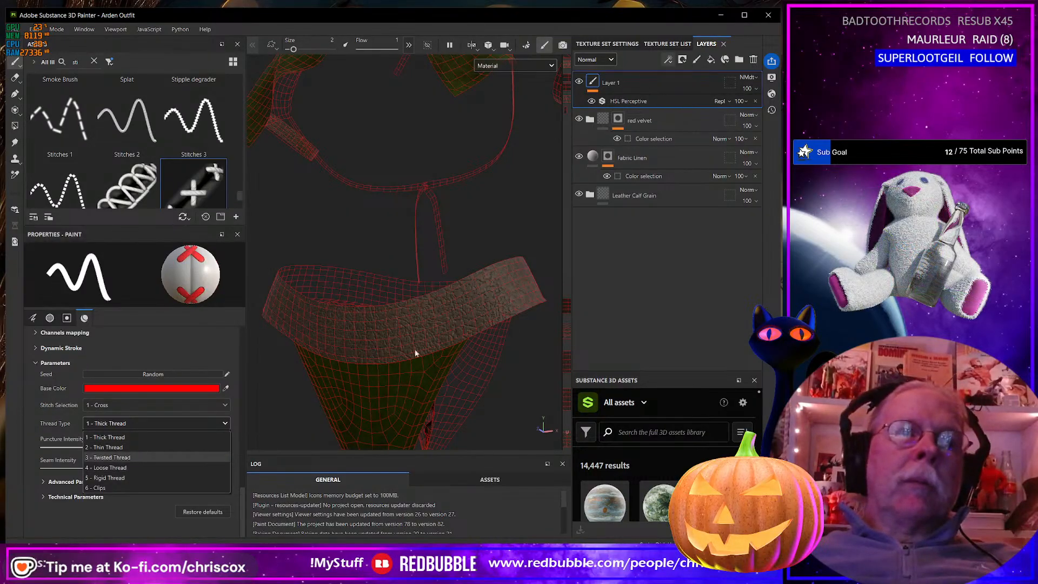
left_click(139, 342)
scroll(426, 374, "up", 2)
scroll(426, 374, "up", 2)
mouse_move(499, 293)
left_mouse_down("alt")
mouse_move(505, 254)
mouse_move(479, 216)
left_mouse_up("alt")
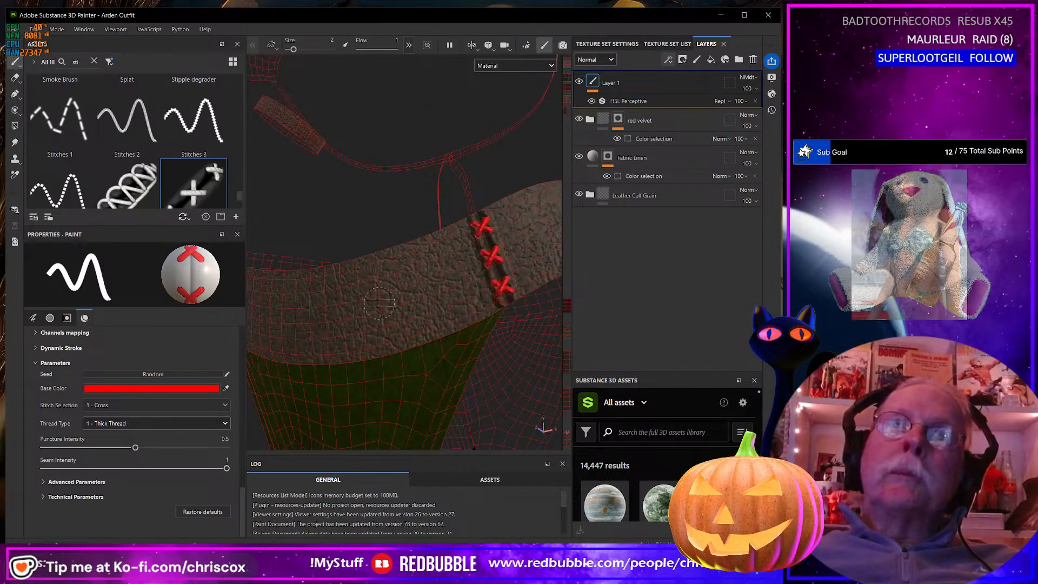
Set the Thread Type to 6 - Clips and paint a row of cross stitches across the waistband
left_click(143, 425)
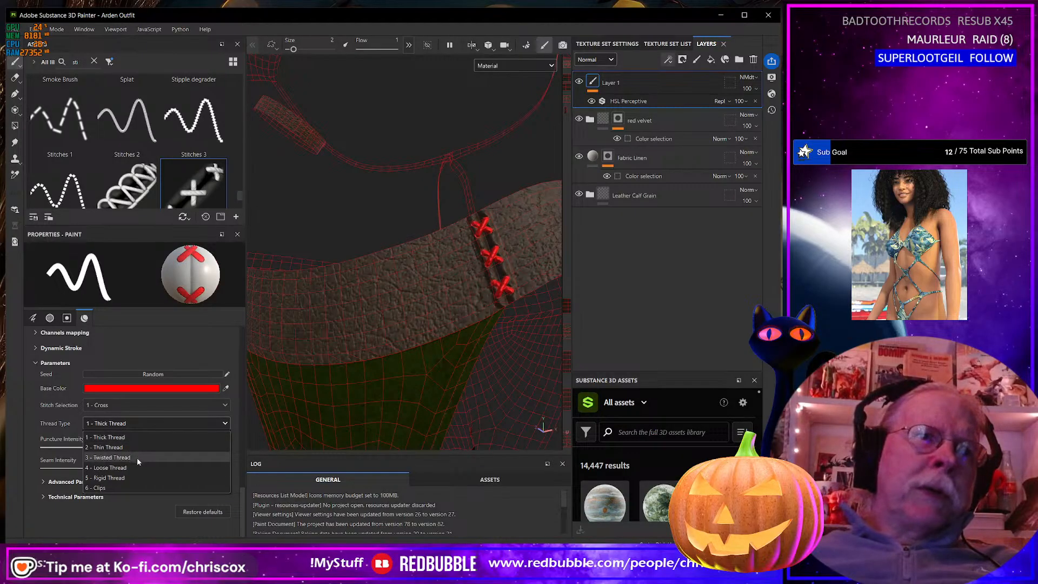
left_click(136, 486)
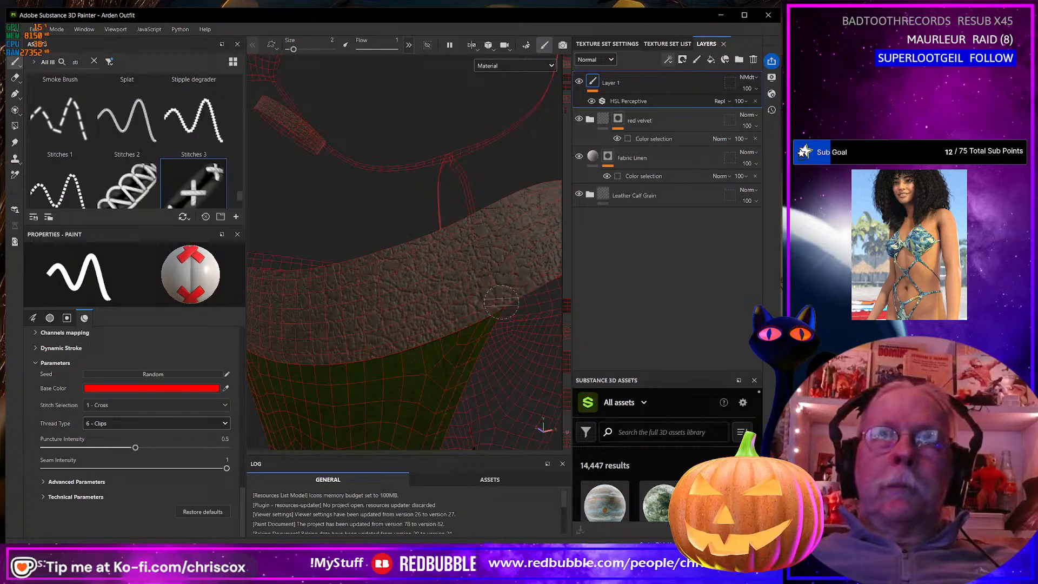
left_click(474, 215, "shift")
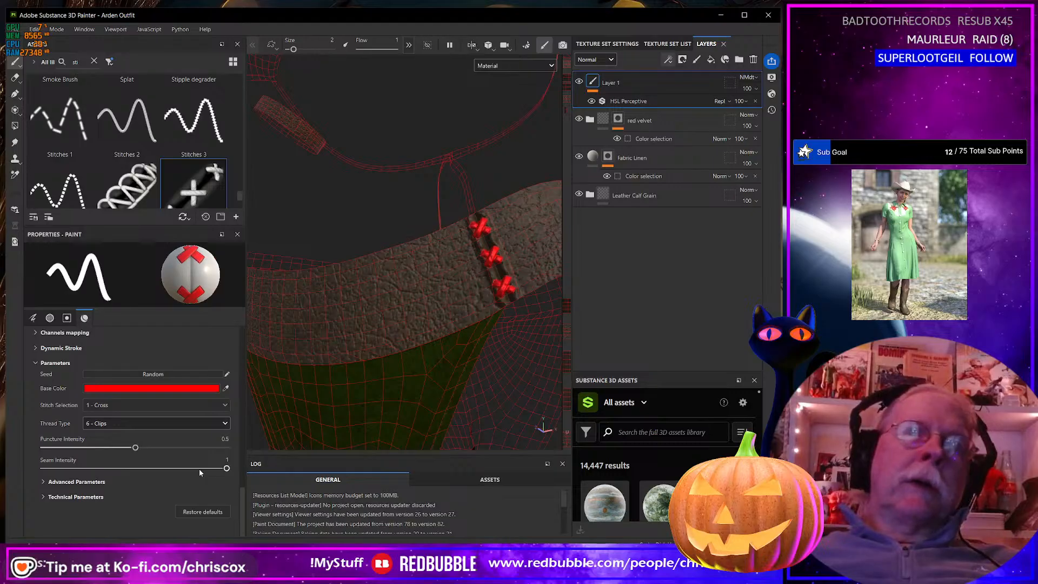
scroll(489, 282, "up", 2)
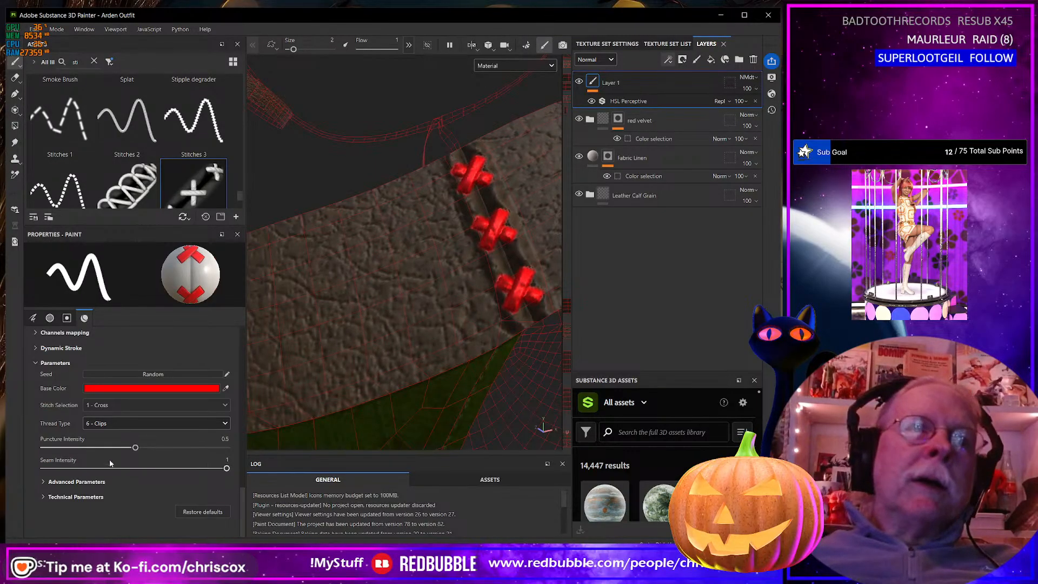
Replace the Clips cross-stitch row with a trial row of 11 - Applique stitches across the waistband and undo it
left_click(138, 407)
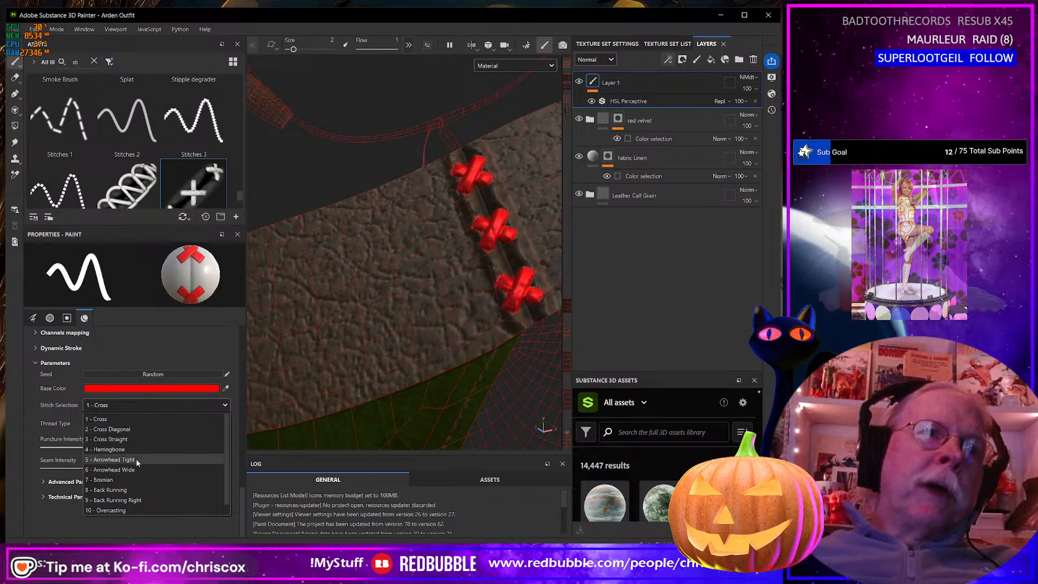
key("ctrl+z")
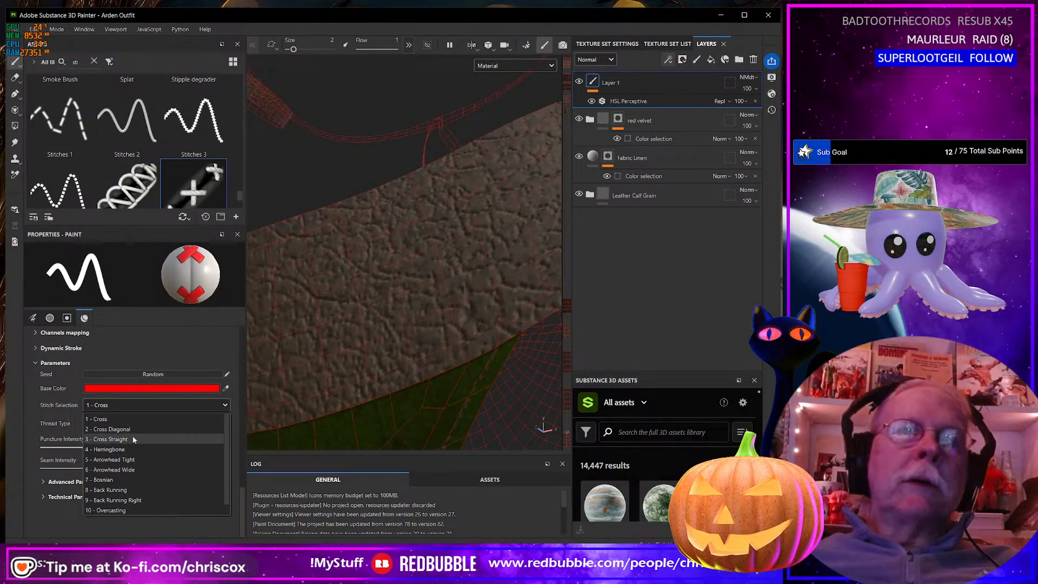
scroll(148, 472, "down", 1)
left_click(134, 509)
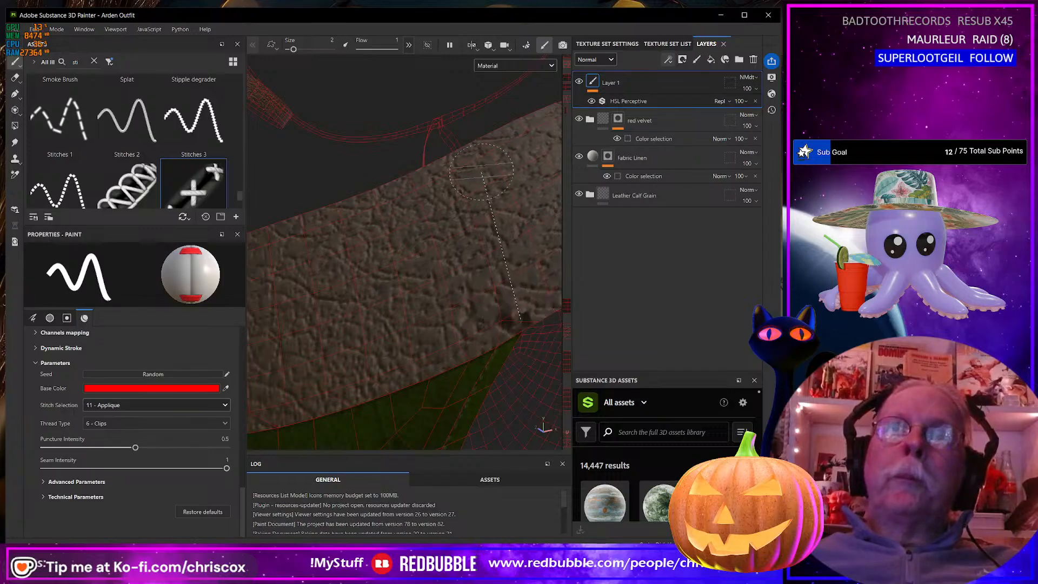
left_click(540, 291)
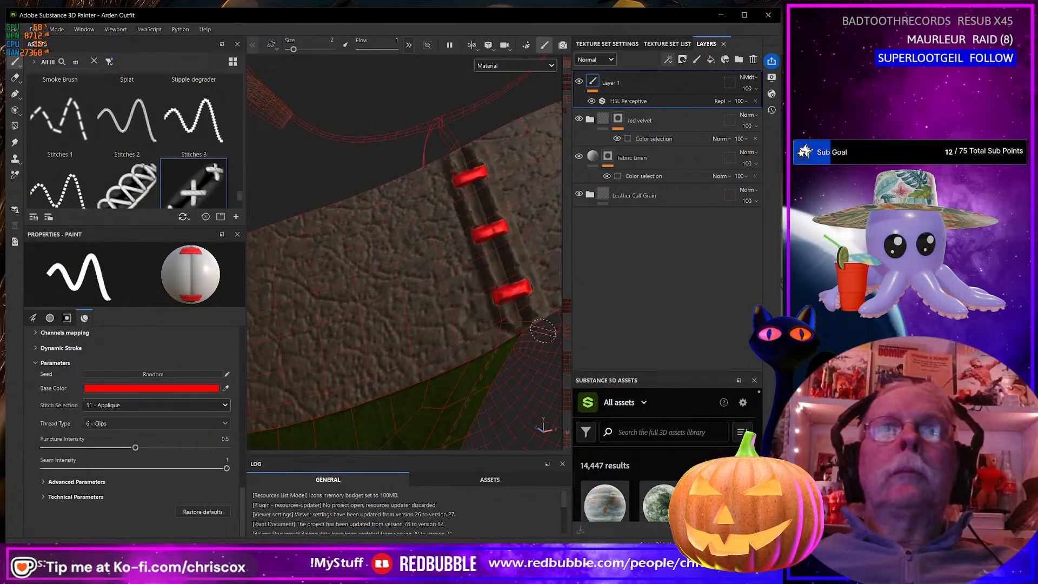
key("ctrl+z")
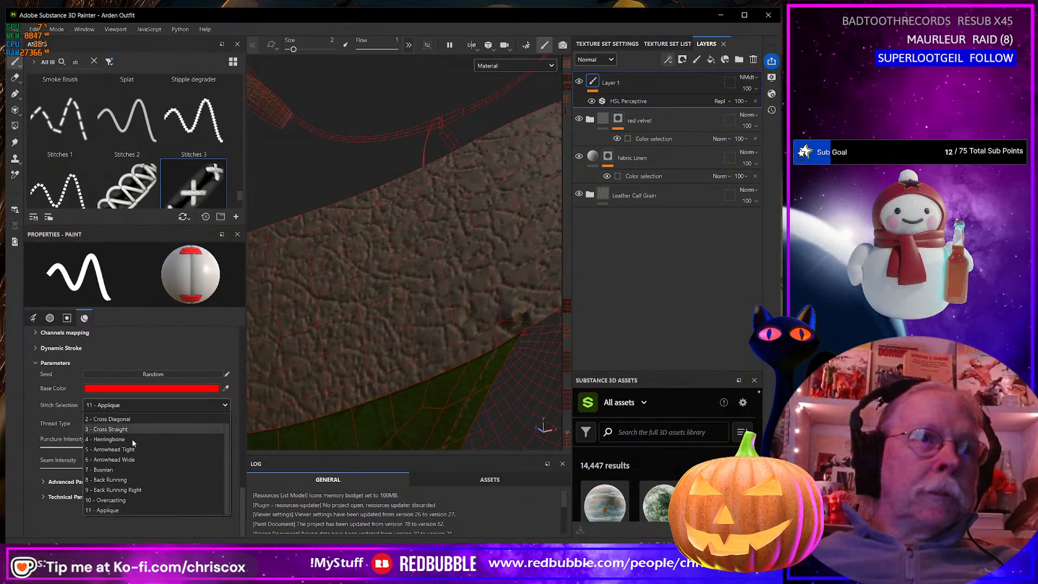
Try a row of 10 - Overcasting stitches across the waistband and undo it
left_click(125, 499)
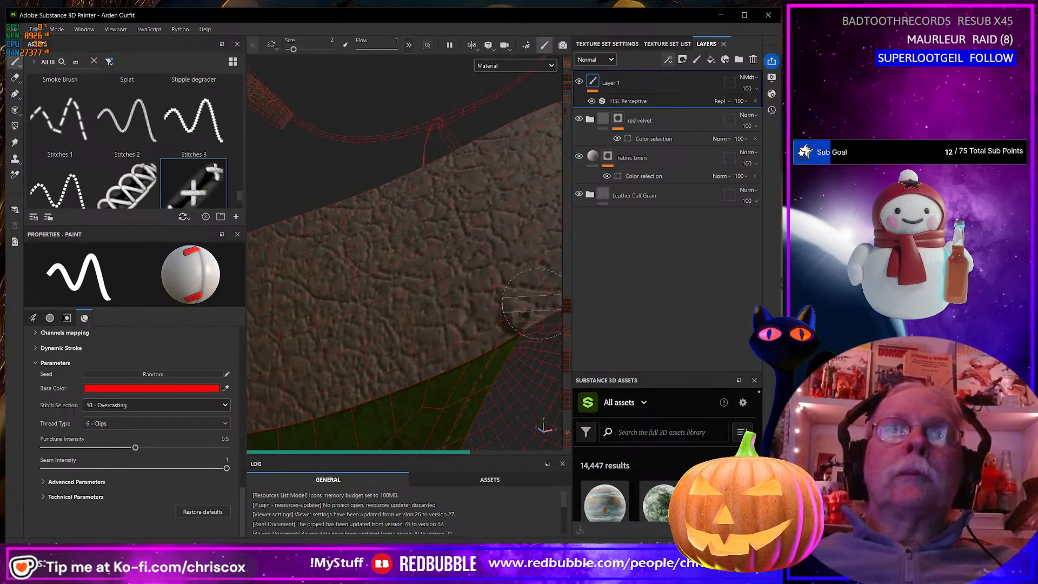
left_click_drag(527, 318, 476, 151)
key("ctrl+z")
Try a row of 8 - Back Running stitches across the waistband and undo it
left_click(124, 406)
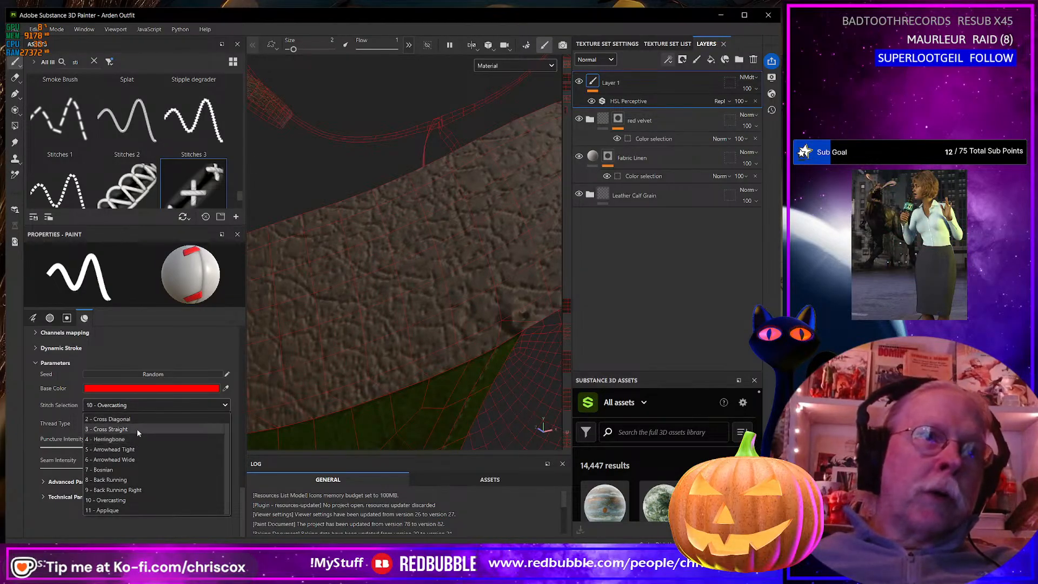
left_click(158, 479)
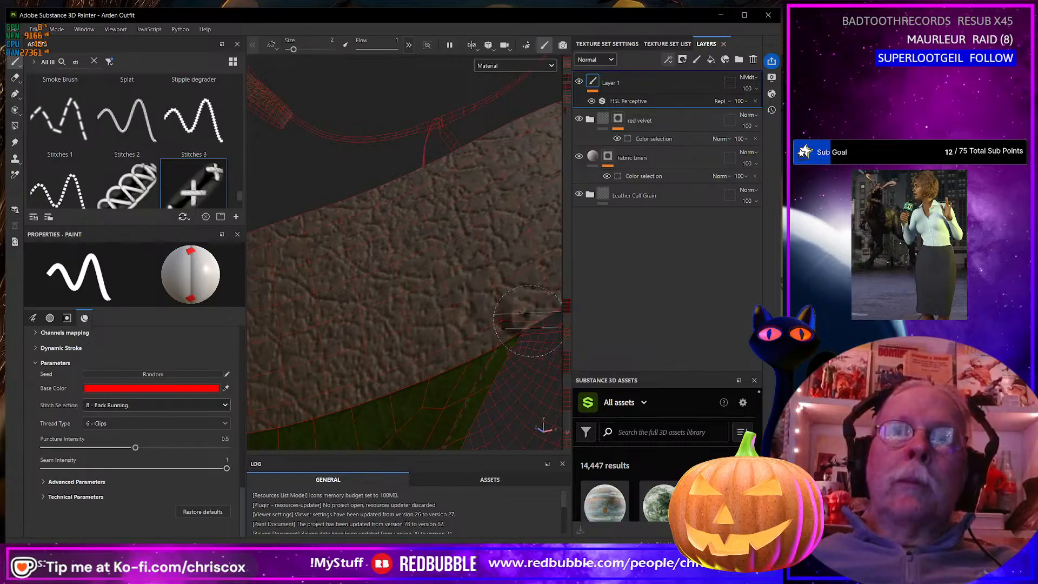
left_click(457, 148)
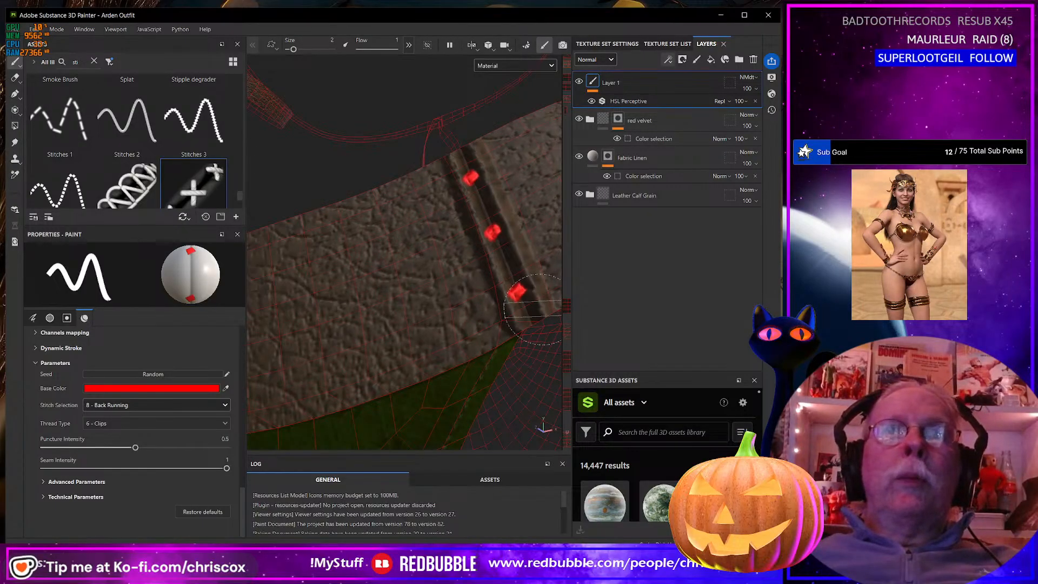
key("ctrl+z")
Set the Stitch Selection to 2 - Cross Diagonal and paint a row of stitches across the leather waistband
left_click(157, 406)
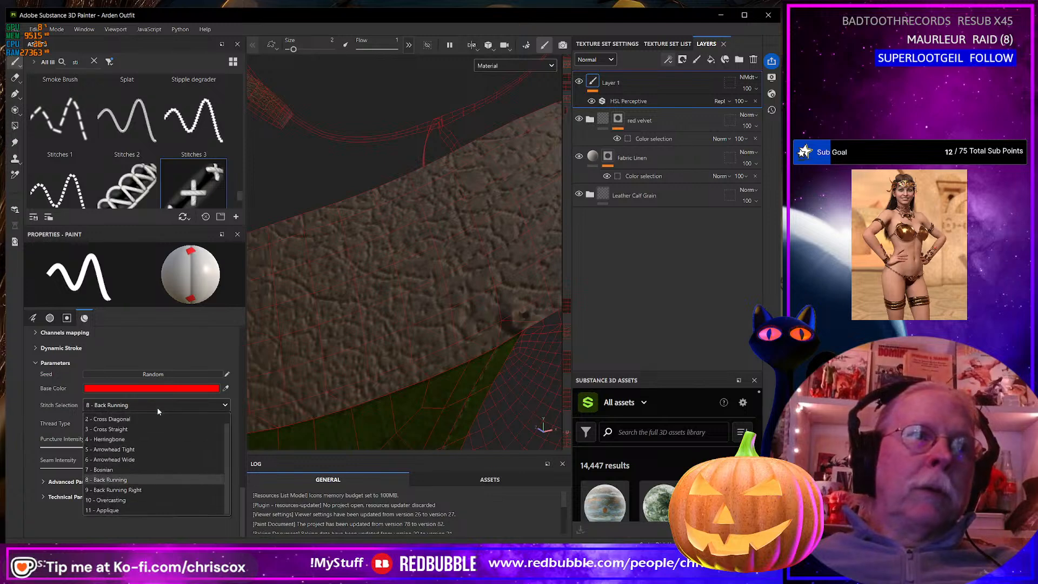
left_click(147, 429)
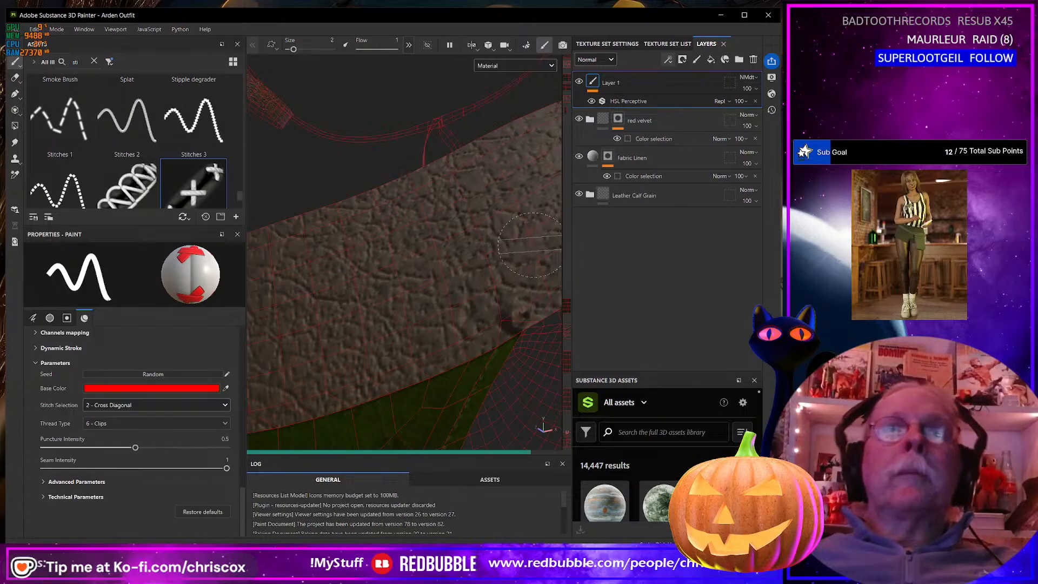
scroll(378, 319, "down", 5)
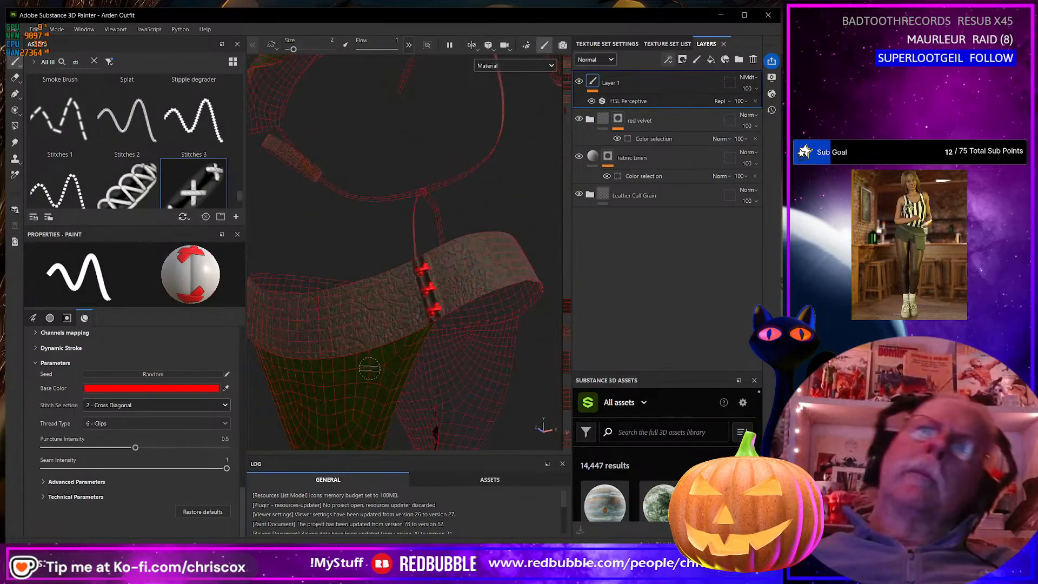
Paint a matching row of Cross Diagonal stitches across the opposite side of the front waistband
mouse_move(370, 369)
left_mouse_down("alt")
mouse_move(343, 332)
mouse_move(302, 344)
mouse_move(382, 359)
left_mouse_up("alt")
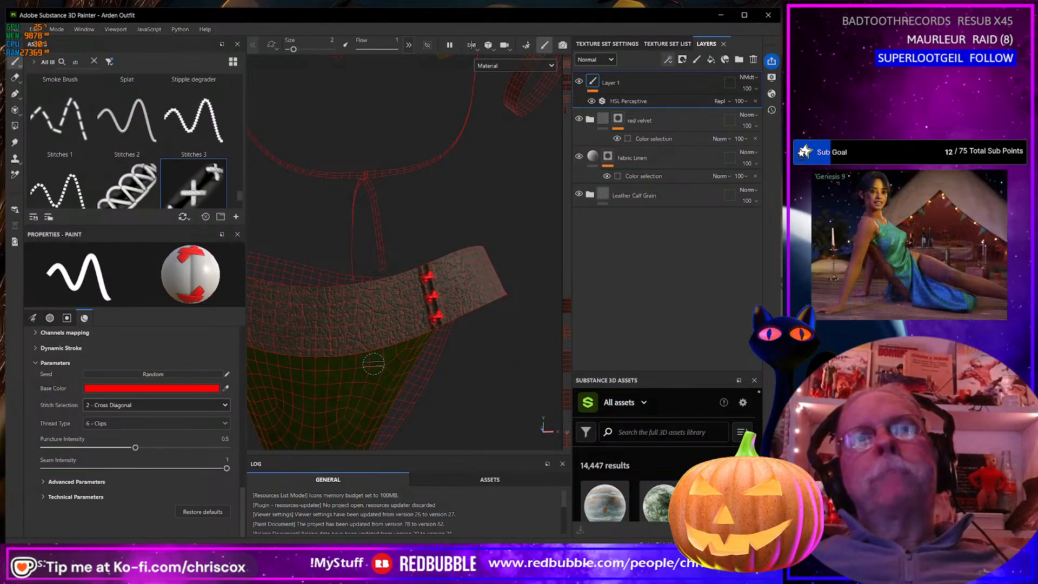
left_click_drag(374, 365, 501, 402, "alt")
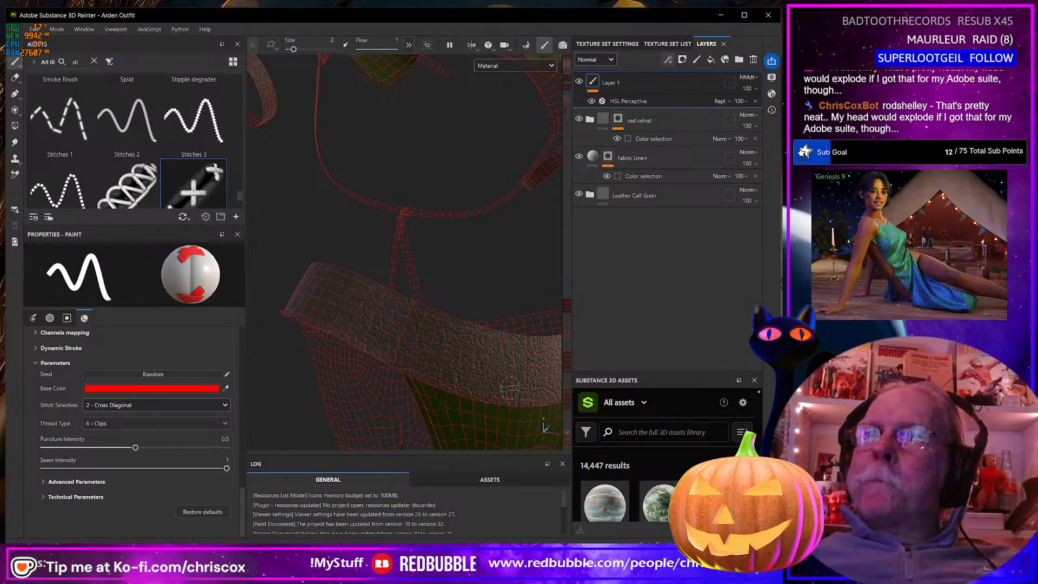
left_click_drag(510, 388, 502, 399, "alt")
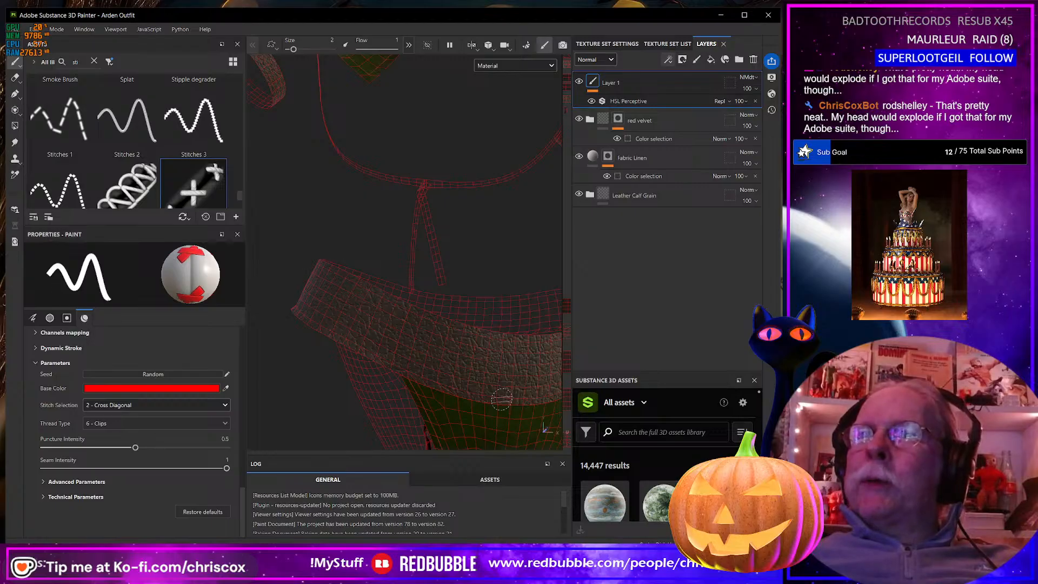
mouse_move(495, 400)
left_mouse_down("alt")
mouse_move(459, 390)
mouse_move(454, 373)
left_mouse_up("alt")
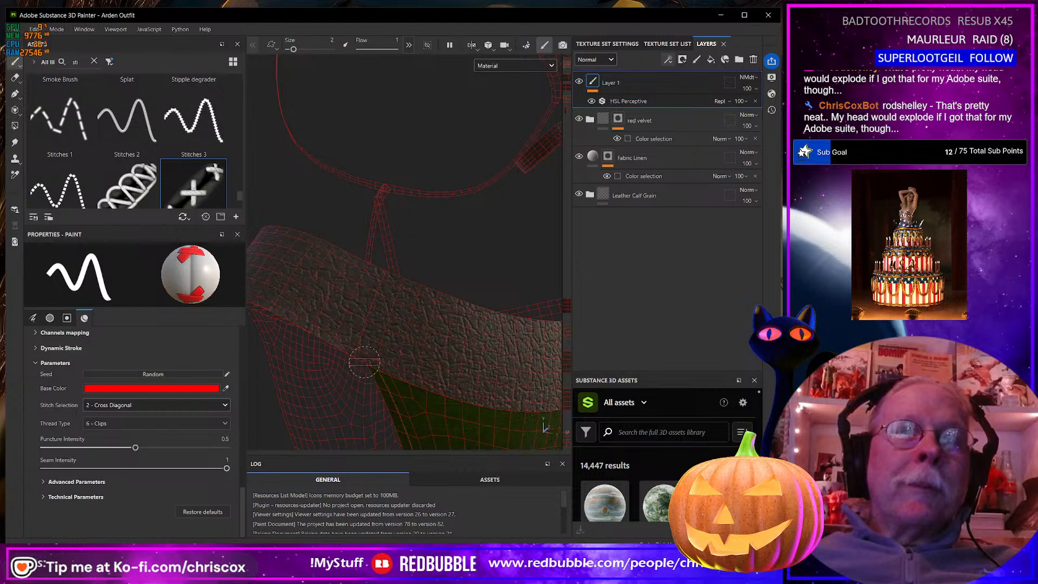
left_click(394, 276, "shift")
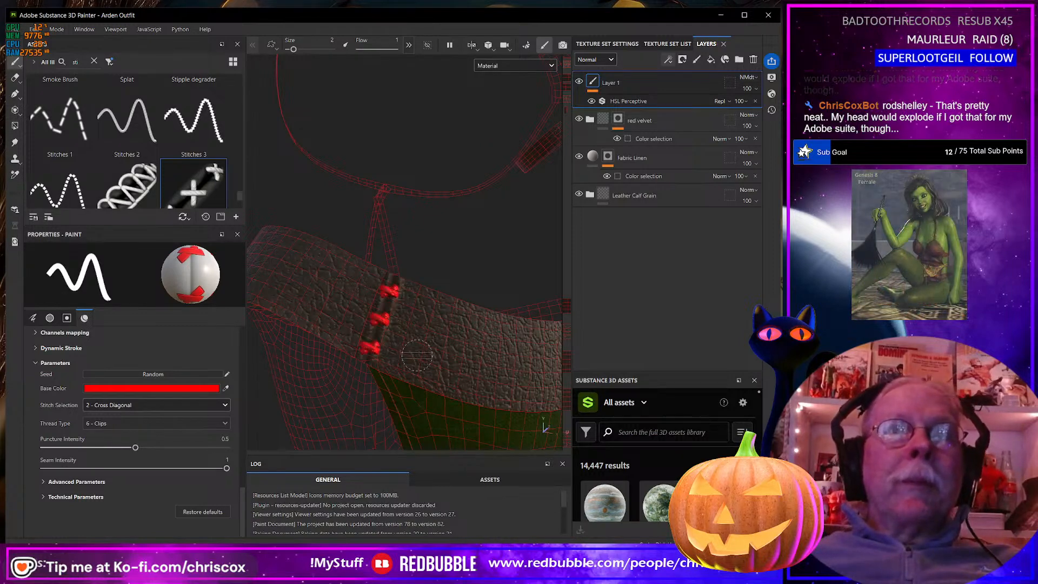
Try to paint a Cross Diagonal stitch row across the small leather armband on the 3D model
scroll(436, 359, "down", 4)
scroll(437, 358, "down", 3)
mouse_move(444, 355)
left_mouse_down("alt")
mouse_move(401, 362)
mouse_move(436, 367)
left_mouse_up("alt")
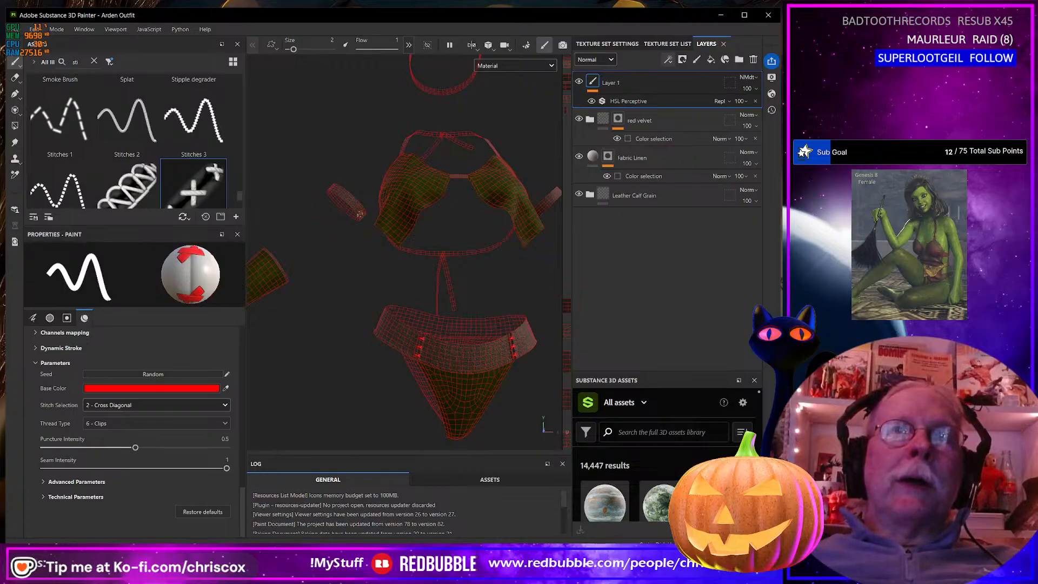
left_click_drag(358, 213, 365, 214, "alt")
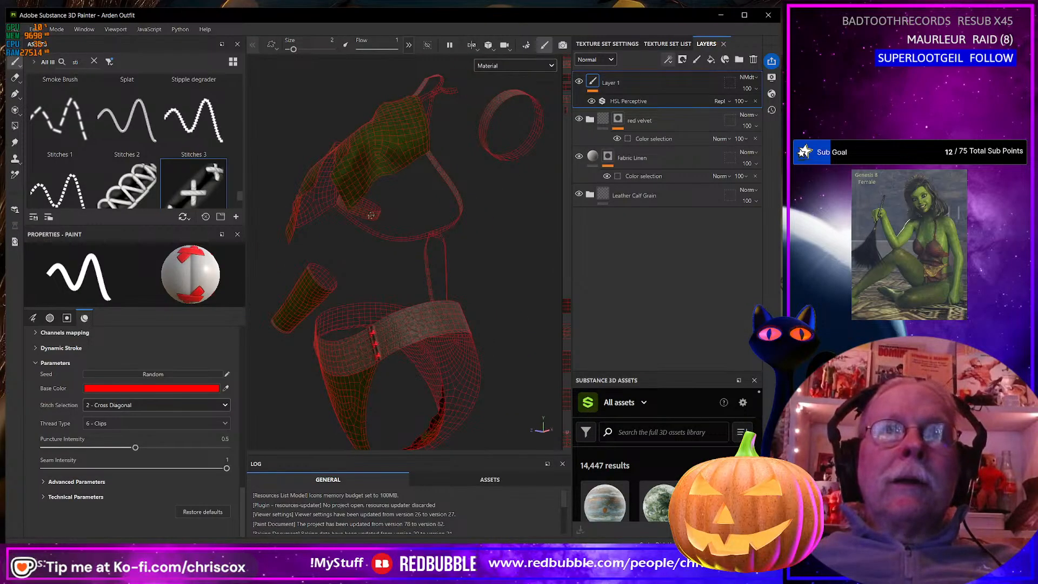
scroll(387, 232, "up", 6)
left_click_drag(461, 195, 412, 205, "alt")
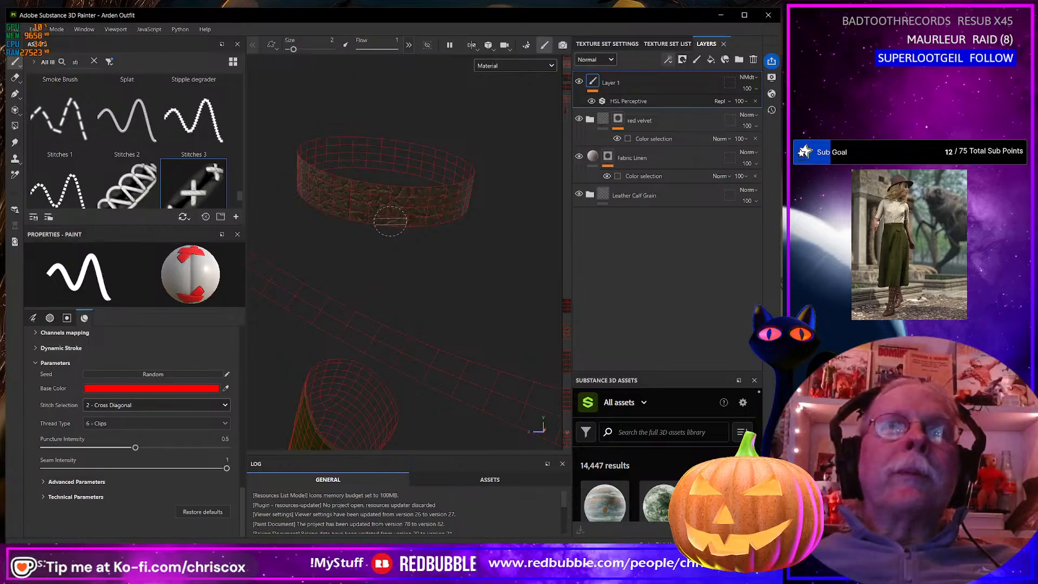
left_click(392, 185, "shift")
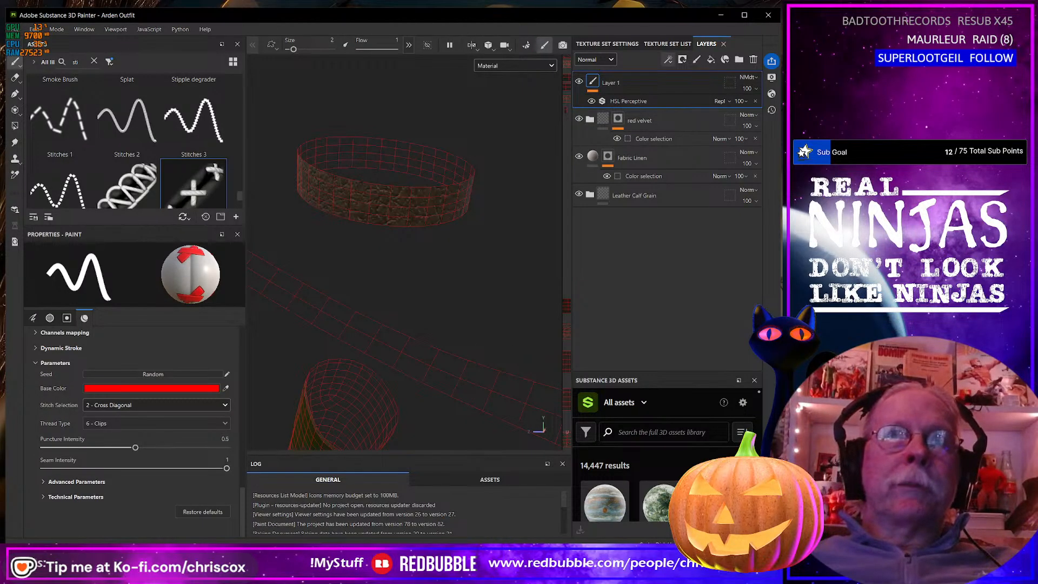
Show the 2D UV view beside the 3D view and paint a stitch row on the left end of the wide leather strip beneath the stitched one
left_click_drag(574, 288, 335, 271)
mouse_move(451, 410)
middle_mouse_down()
mouse_move(457, 263)
mouse_move(257, 265)
mouse_move(452, 266)
middle_mouse_up()
scroll(401, 331, "up", 3)
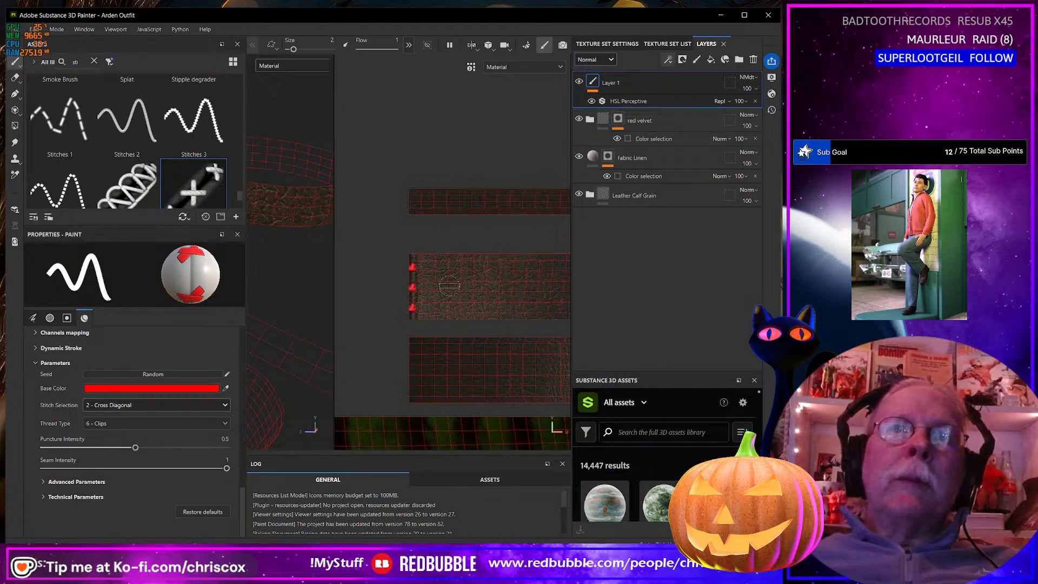
scroll(475, 305, "down", 3)
middle_click_drag(476, 306, 326, 315)
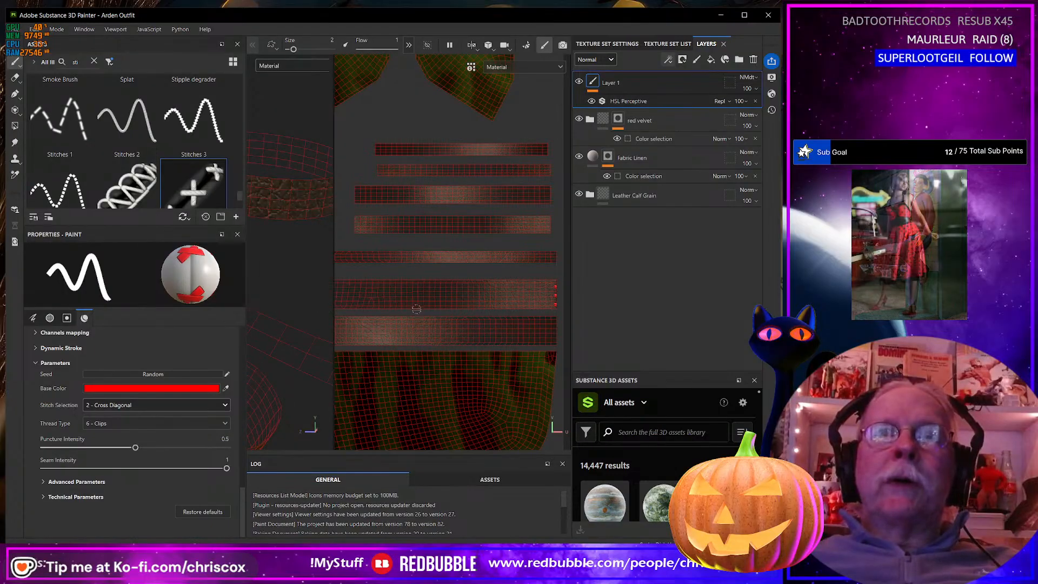
scroll(417, 308, "up", 5)
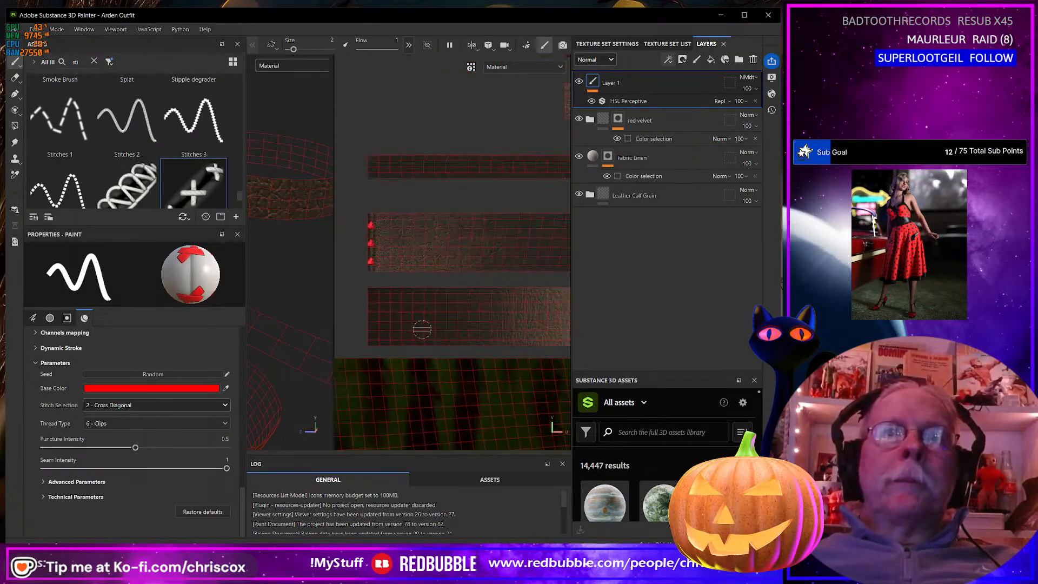
scroll(411, 328, "up", 2)
middle_click_drag(408, 328, 498, 319)
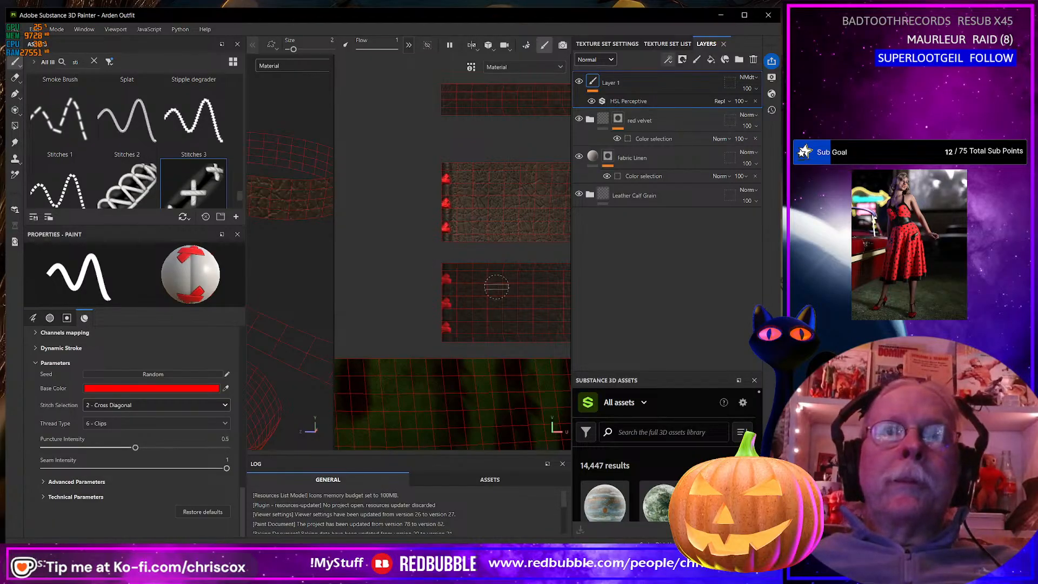
Try a stitch row at brush size 2 across the left end of the narrow leather UV strip and undo it
middle_click_drag(502, 285, 465, 374, "alt")
middle_click_drag(476, 263, 474, 333, "alt")
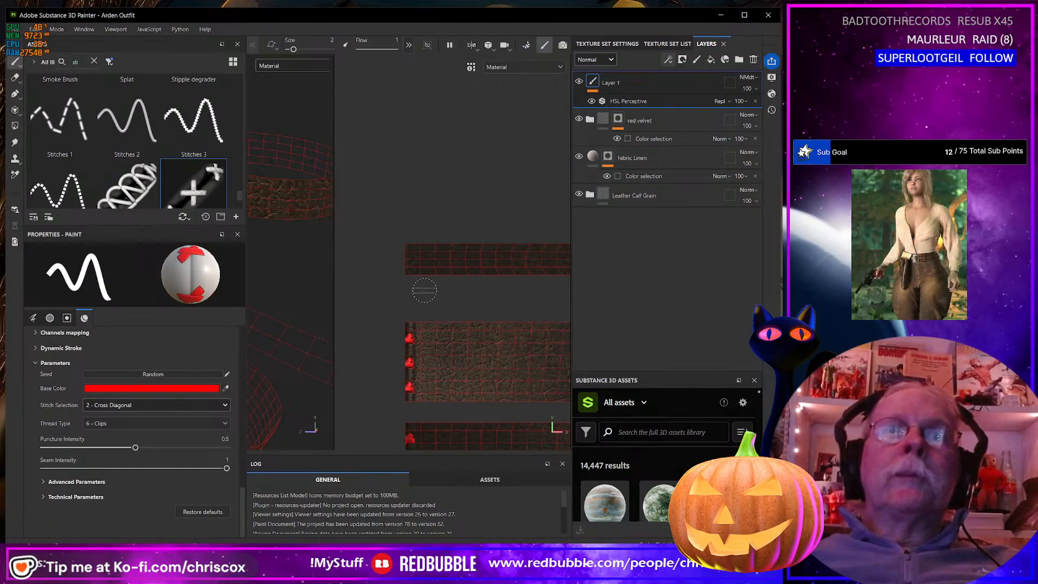
scroll(424, 290, "up", 3)
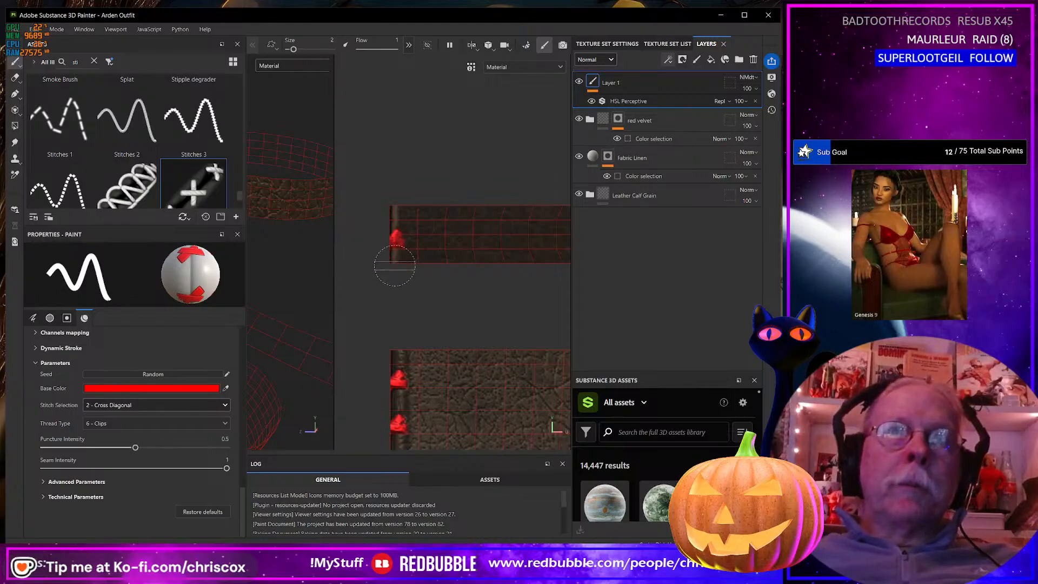
key("ctrl+z")
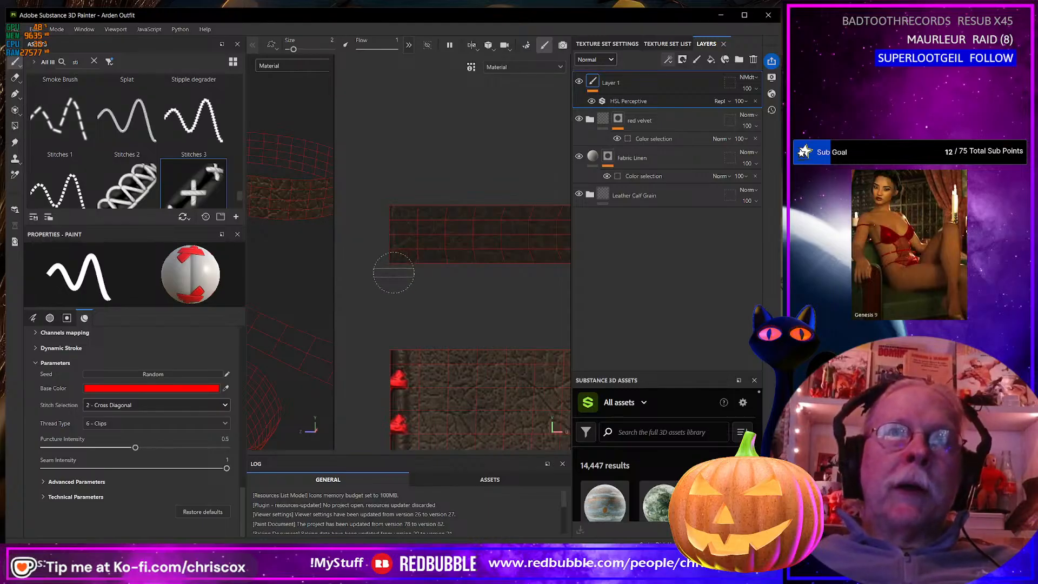
left_click(394, 198, "shift")
key("ctrl+z")
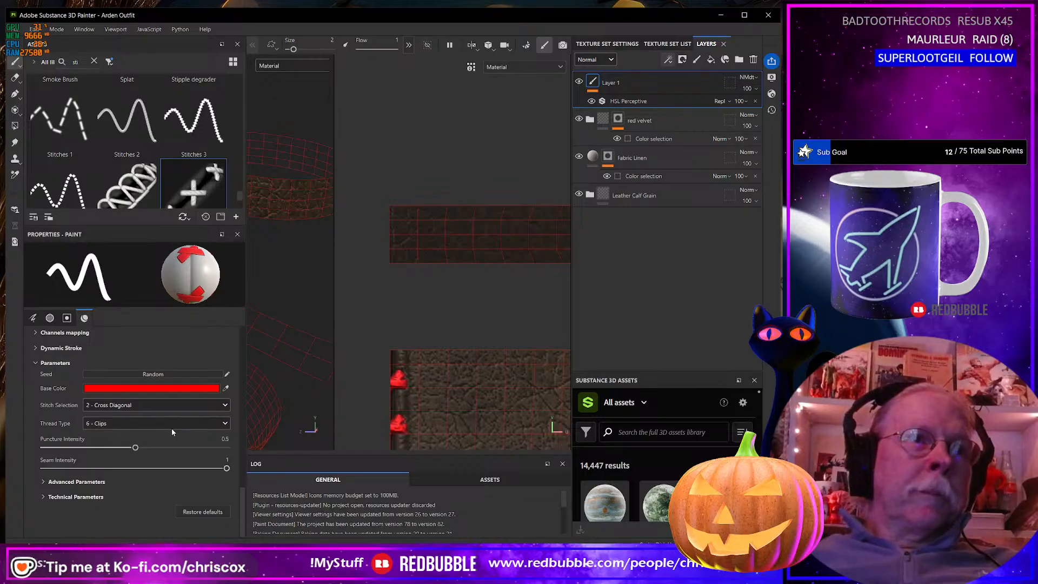
Set the brush size to 1.5, try a stitch row on the narrow strip's left end and undo it
scroll(171, 427, "up", 5)
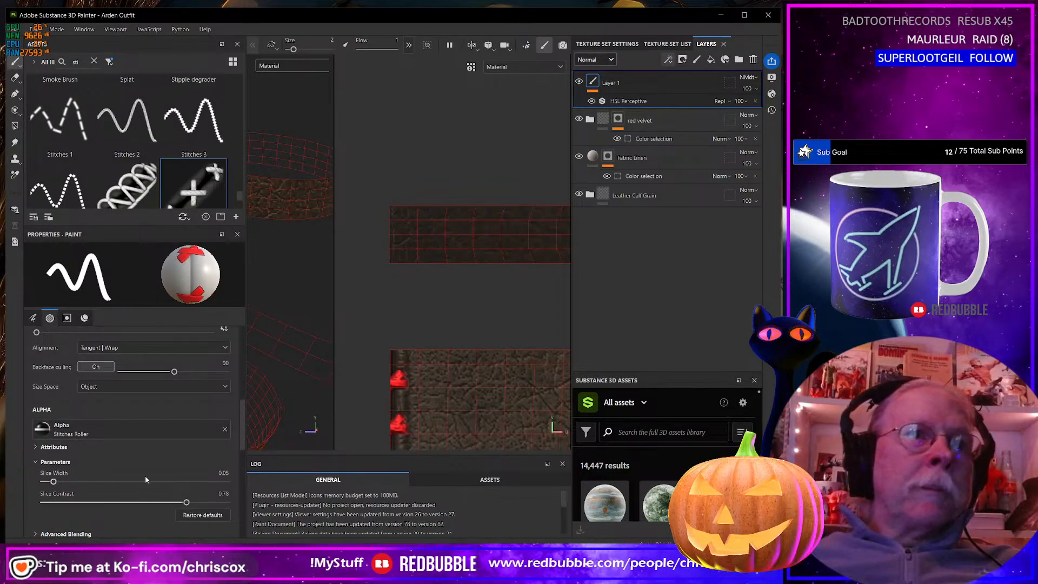
scroll(127, 427, "up", 8)
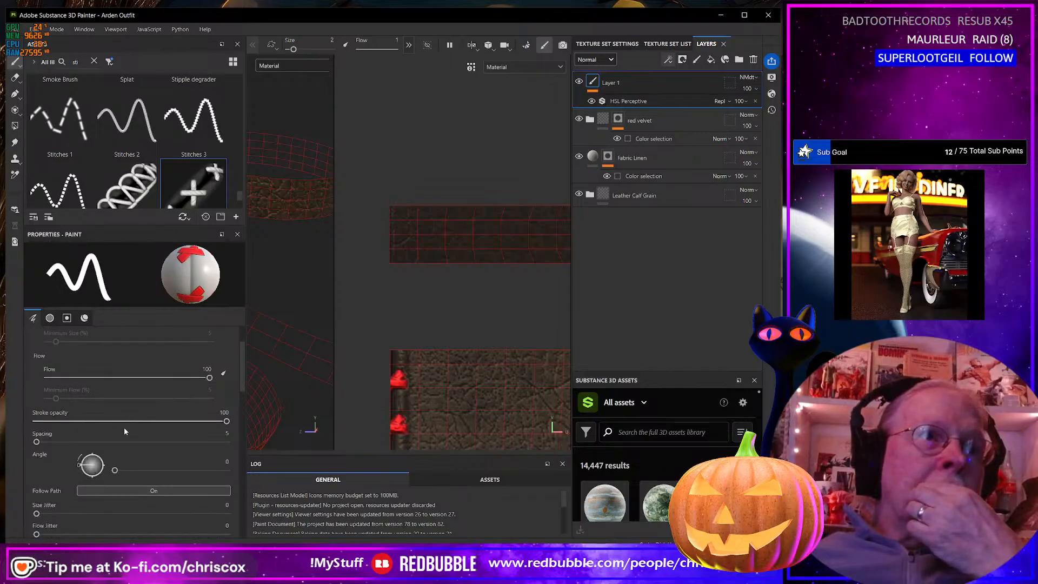
scroll(125, 432, "down", 1)
scroll(125, 444, "up", 3)
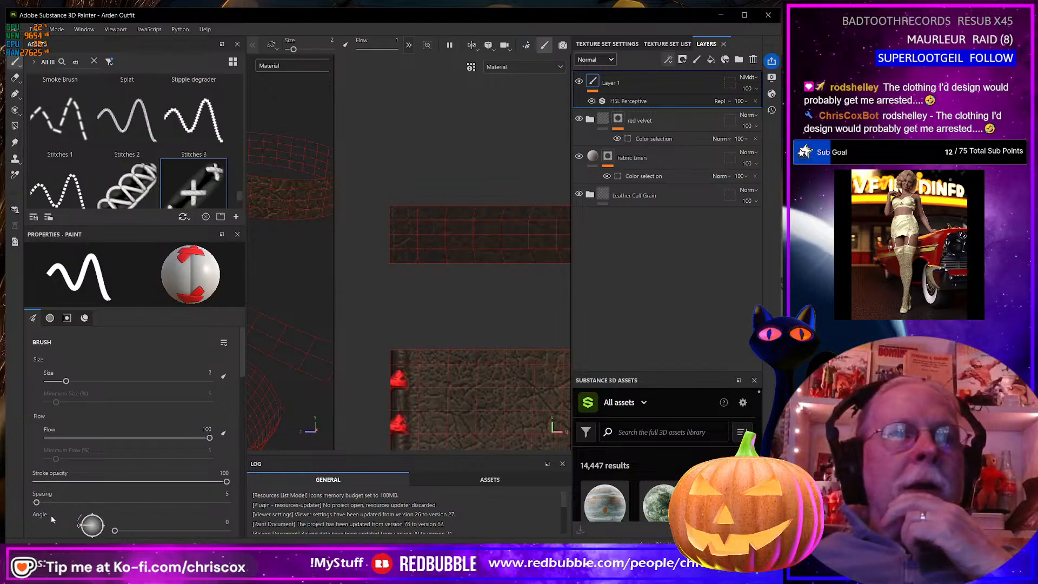
left_click(37, 503)
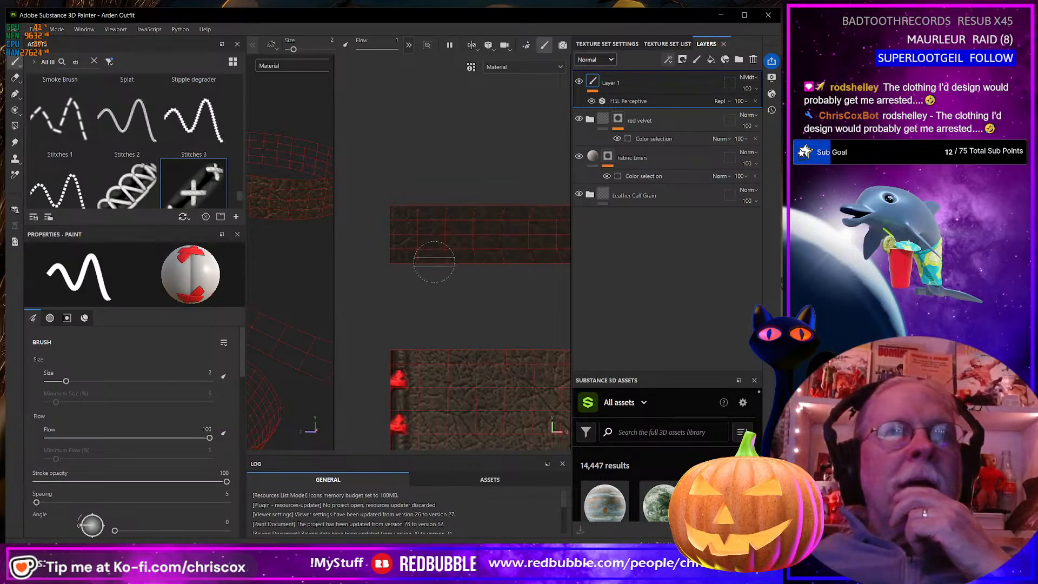
left_click(209, 372)
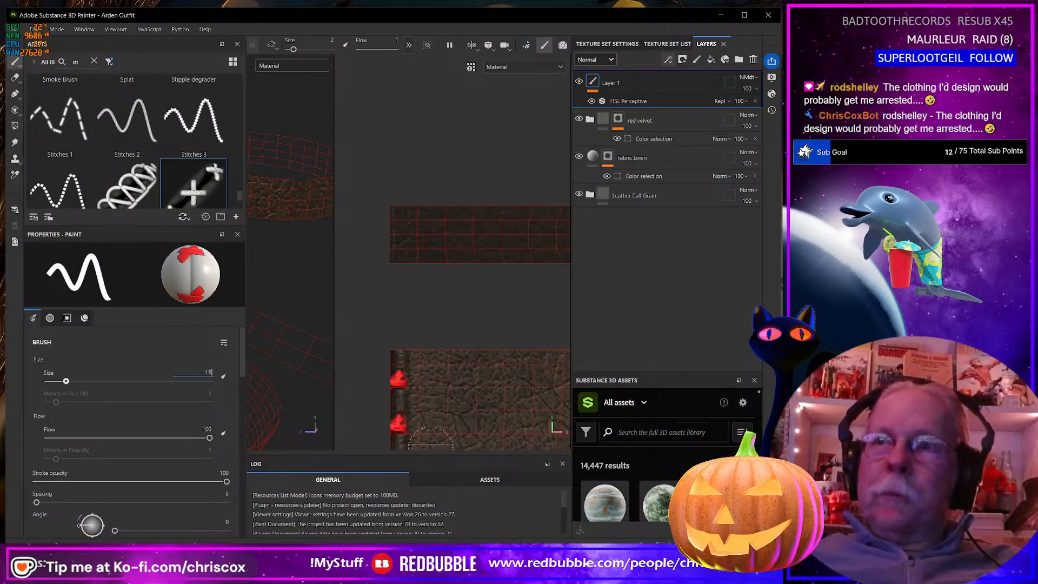
key("Return")
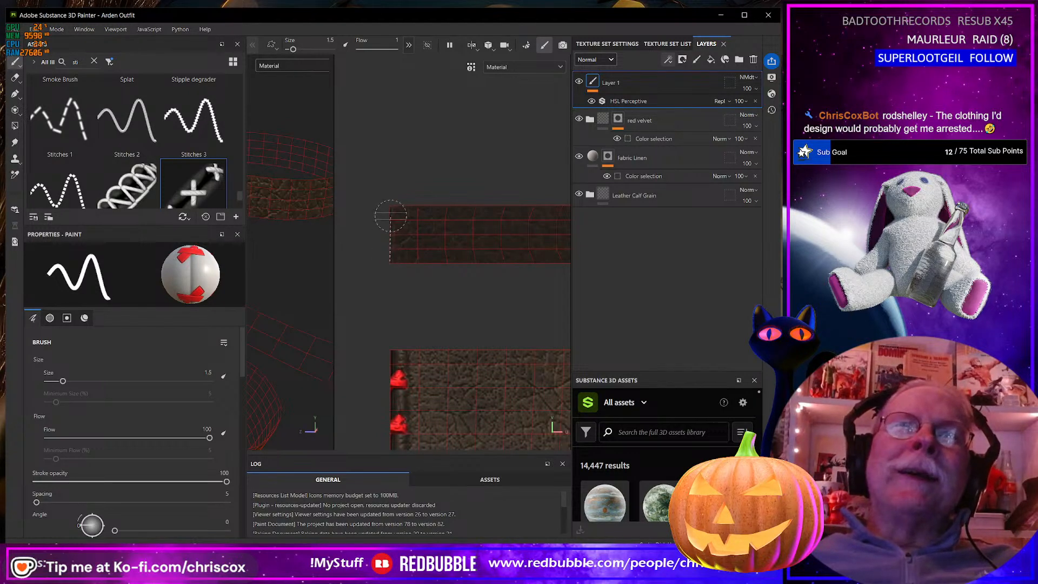
left_click(395, 259)
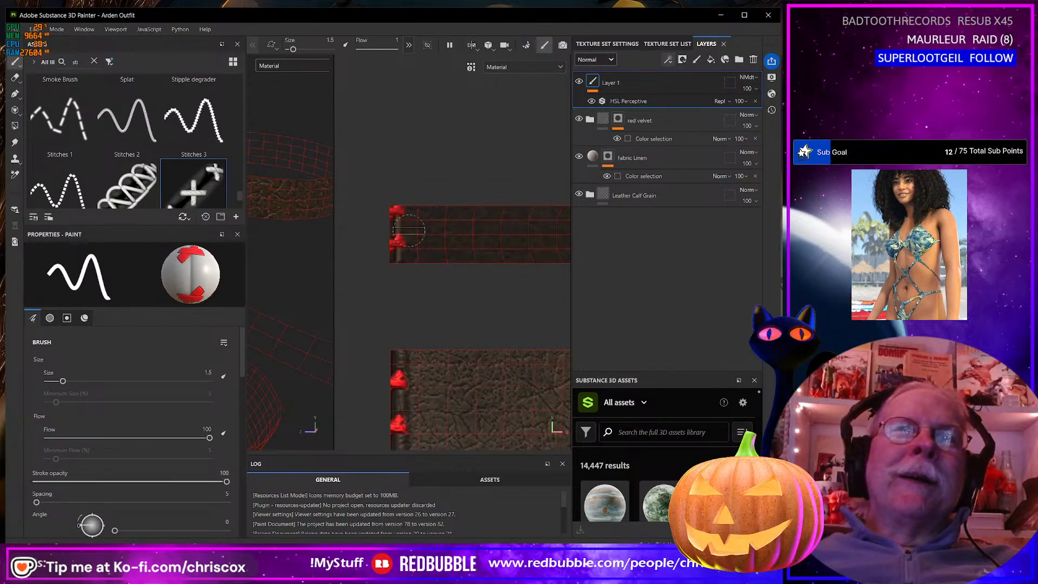
key("ctrl+z")
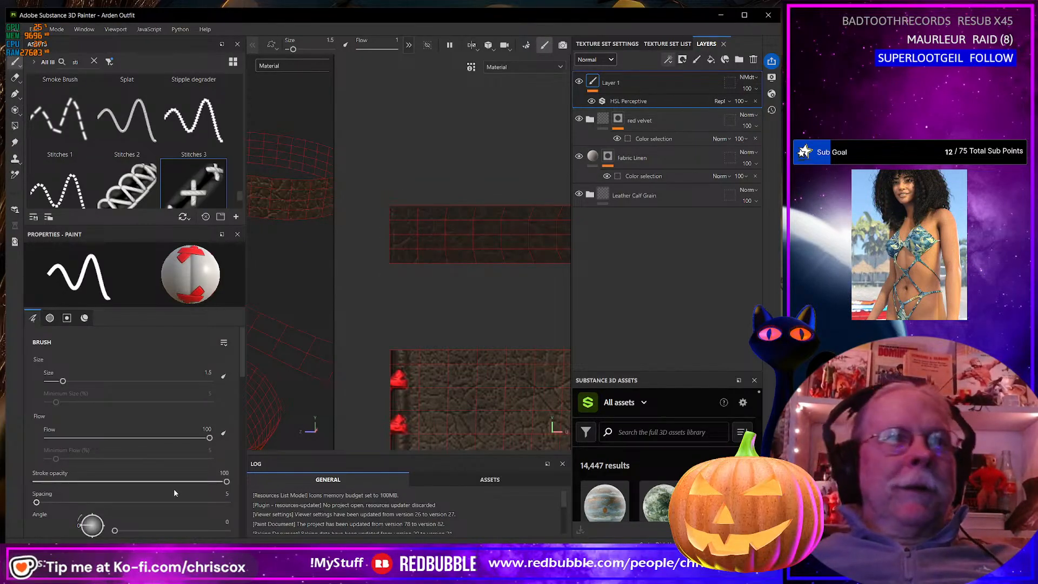
Set the brush size to 1.4 and paint a two-stitch row across the left end of the narrow leather strip
type("1.4")
key("Return")
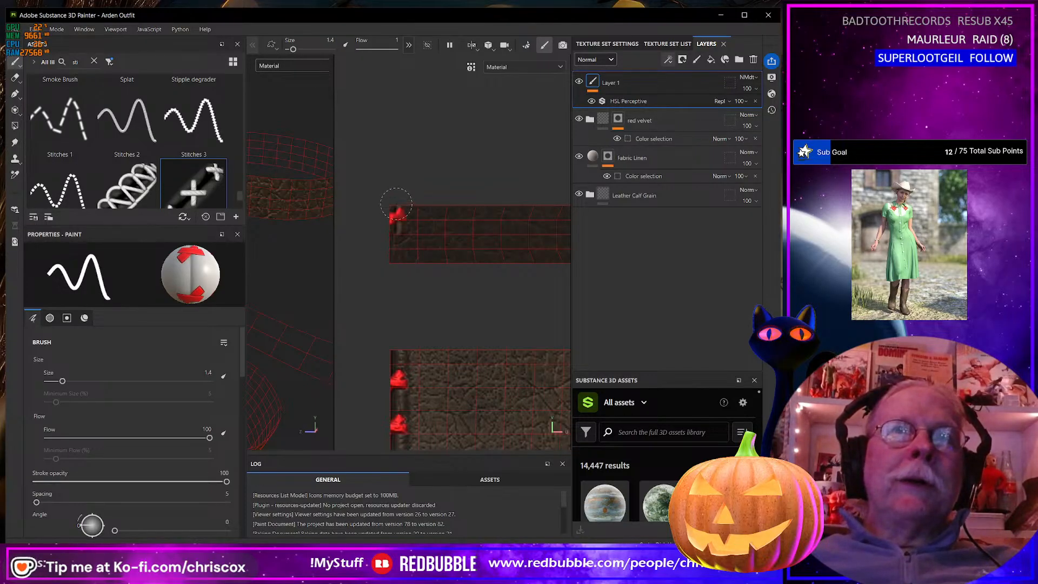
key("ctrl+z")
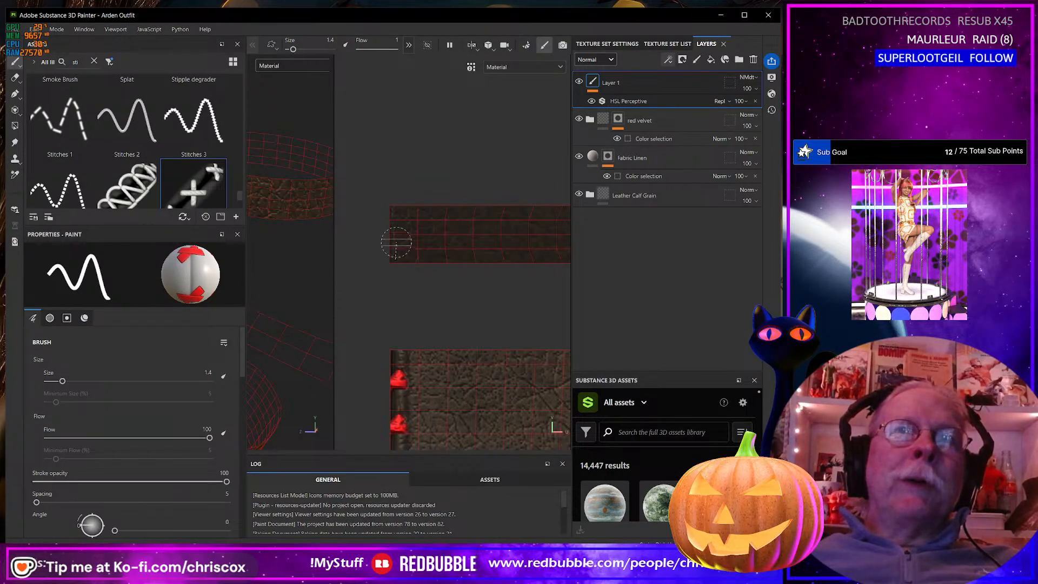
left_click(396, 205, "shift")
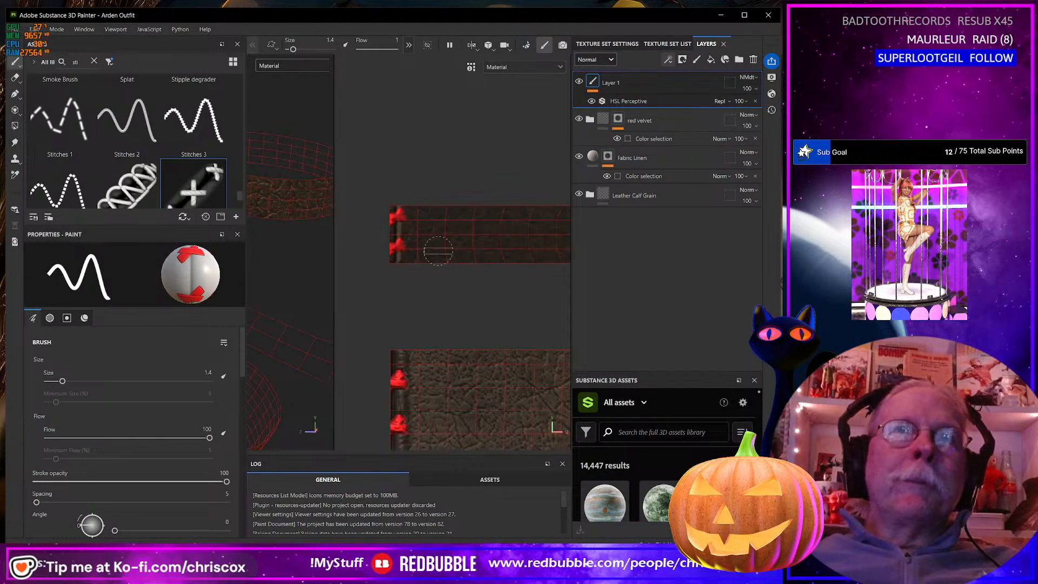
Paint stitch rows at size 1.4 across the left ends of the two short narrow leather strips higher in the UV layout
scroll(462, 312, "down", 5)
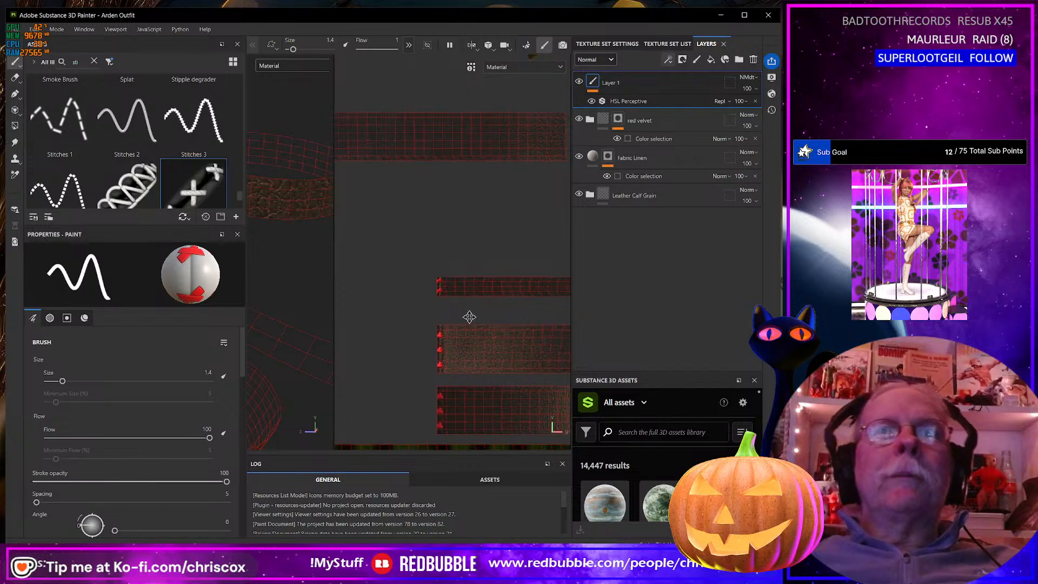
middle_click_drag(471, 317, 363, 292, "alt")
mouse_move(466, 268)
middle_mouse_down("alt")
mouse_move(346, 319)
mouse_move(531, 320)
mouse_move(259, 320)
mouse_move(399, 333)
mouse_move(336, 551)
middle_mouse_up("alt")
scroll(400, 332, "up", 4)
middle_click_drag(421, 352, 407, 409, "alt")
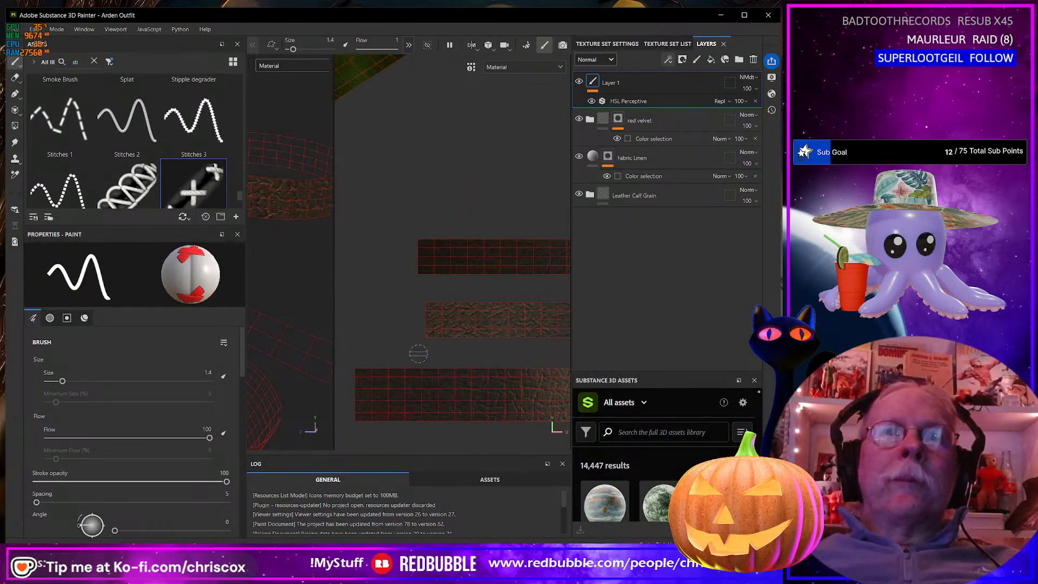
left_click_drag(427, 328, 428, 303)
left_click(428, 302, "shift")
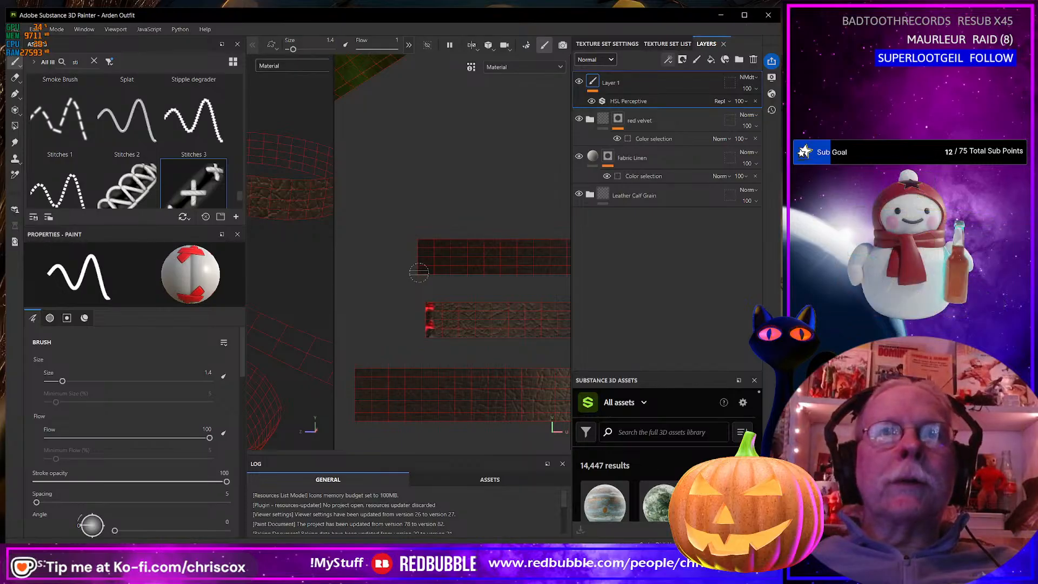
left_click(420, 243, "shift")
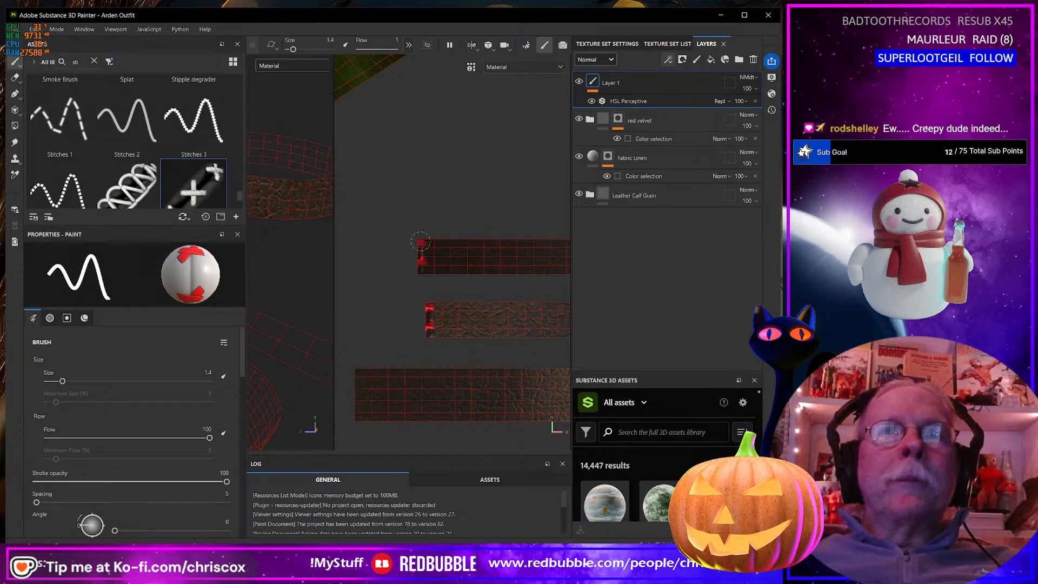
Paint stitch rows at size 1.4 across the left ends of the two wider leather strips below the stitched narrow ones in the UV layout
left_click(358, 368, "shift")
scroll(441, 425, "down", 2)
scroll(440, 426, "down", 4)
mouse_move(440, 426)
middle_mouse_down("alt")
mouse_move(419, 317)
mouse_move(466, 317)
middle_mouse_up("alt")
scroll(452, 363, "up", 2)
scroll(452, 362, "up", 3)
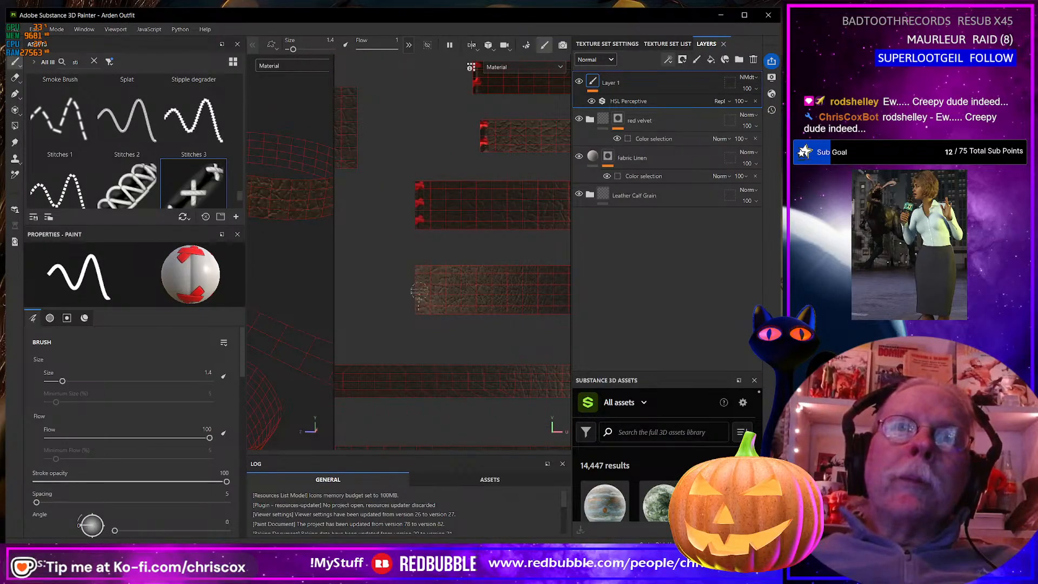
left_click(417, 265)
left_click(418, 315, "shift")
scroll(445, 322, "down", 2)
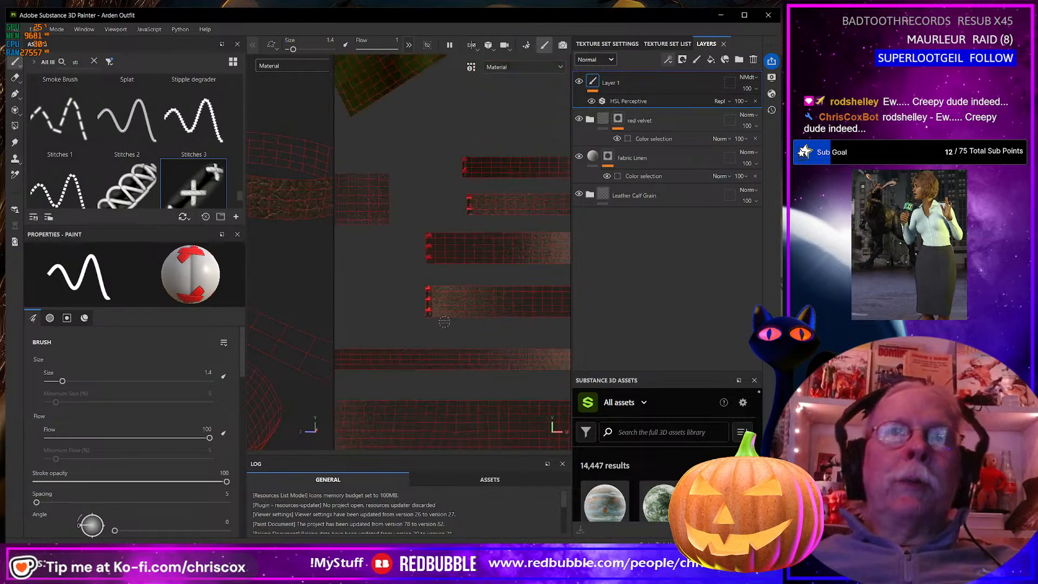
scroll(445, 322, "down", 3)
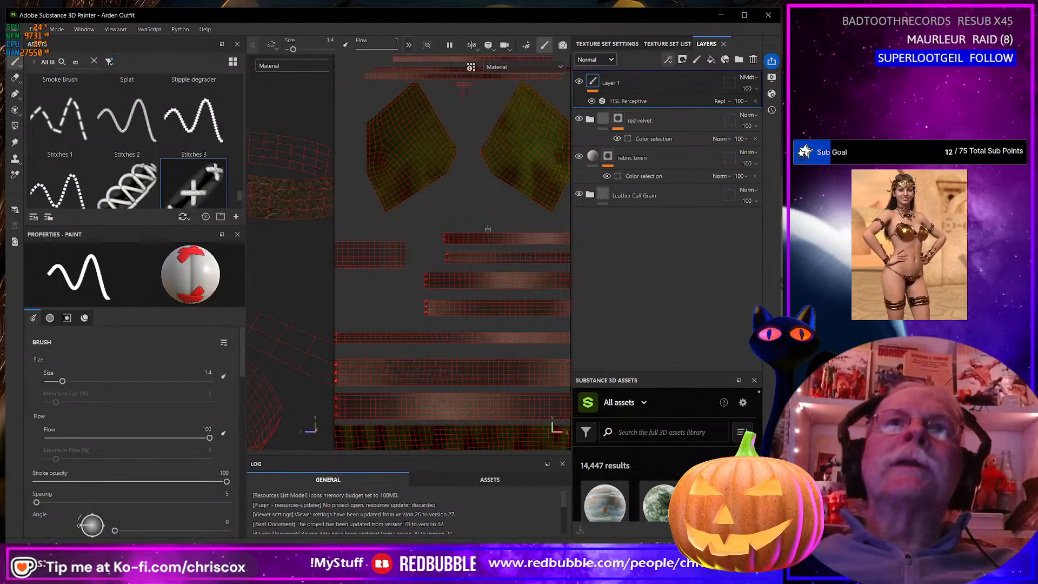
Widen the 3D view and inspect the whole outfit, then the bikini top and its straps up close
left_click_drag(335, 198, 562, 198)
scroll(404, 252, "down", 5)
mouse_move(427, 270)
left_mouse_down("alt")
mouse_move(335, 275)
mouse_move(427, 273)
mouse_move(394, 269)
mouse_move(421, 311)
mouse_move(475, 257)
mouse_move(458, 336)
left_mouse_up("alt")
scroll(424, 279, "down", 2)
scroll(408, 278, "down", 6)
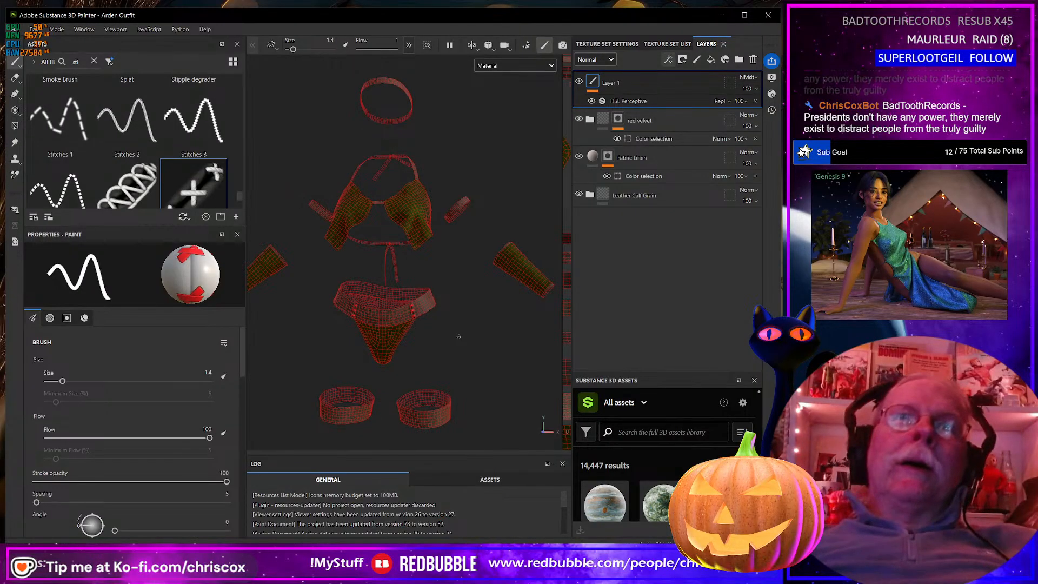
scroll(394, 281, "up", 5)
middle_click_drag(411, 261, 458, 321, "alt")
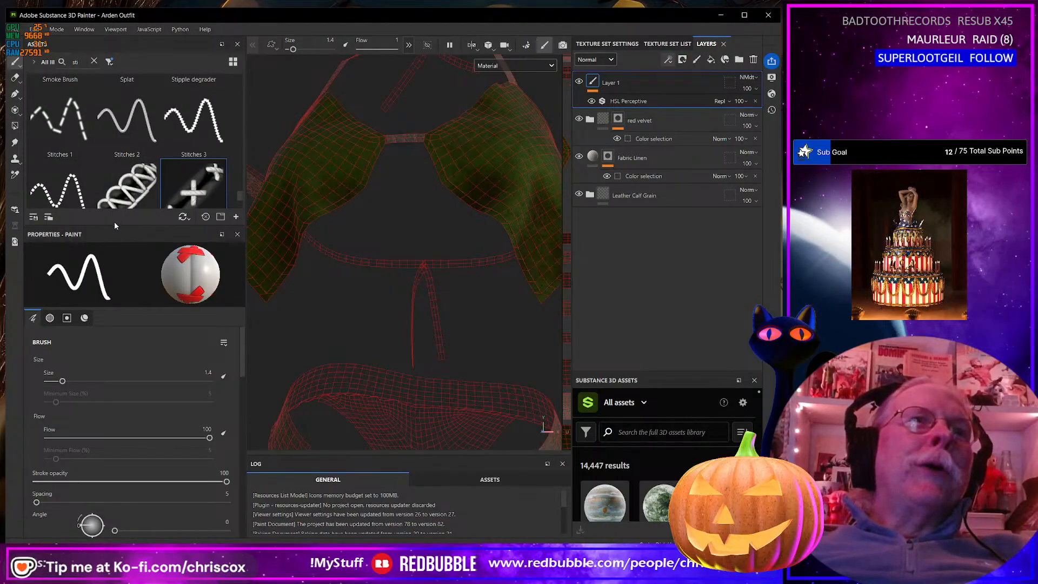
Enlarge the asset library and look through the brushes for stitch types such as Stitches Straight, Topstitching and Stitches Cross Seam
left_click_drag(114, 224, 114, 338)
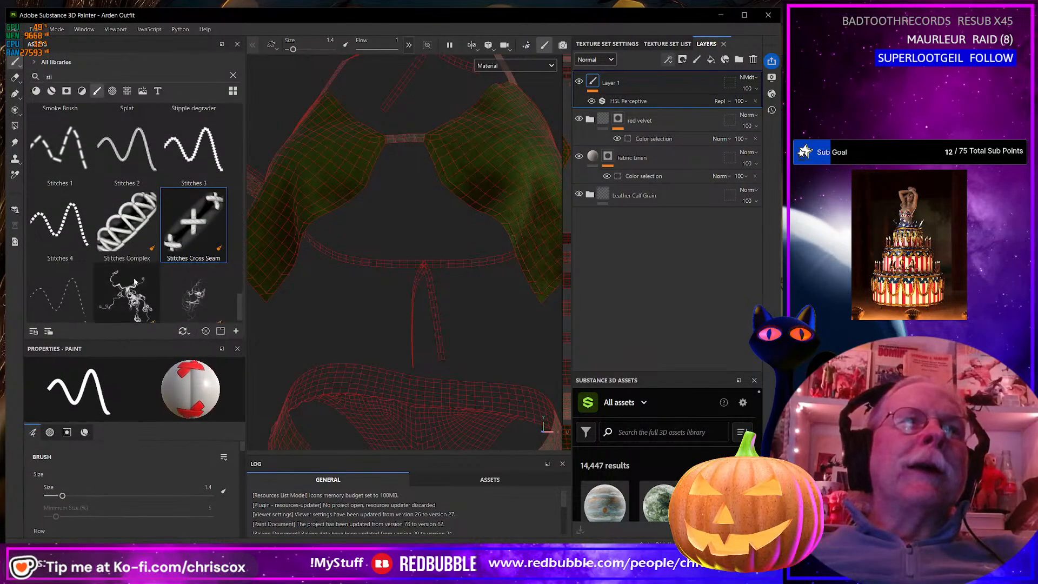
scroll(134, 261, "up", 8)
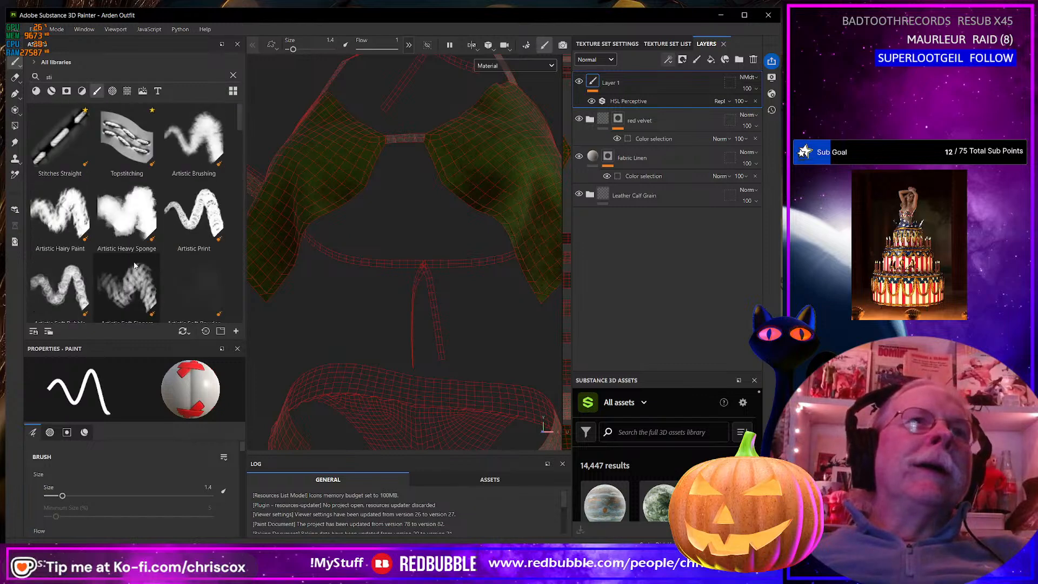
mouse_move(121, 215)
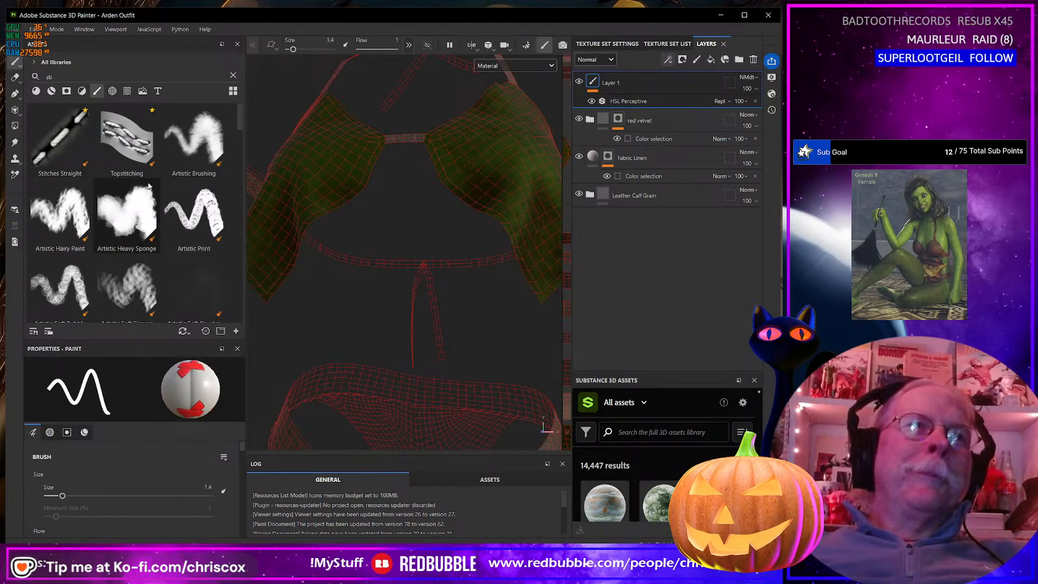
scroll(148, 184, "down", 10)
scroll(148, 184, "down", 5)
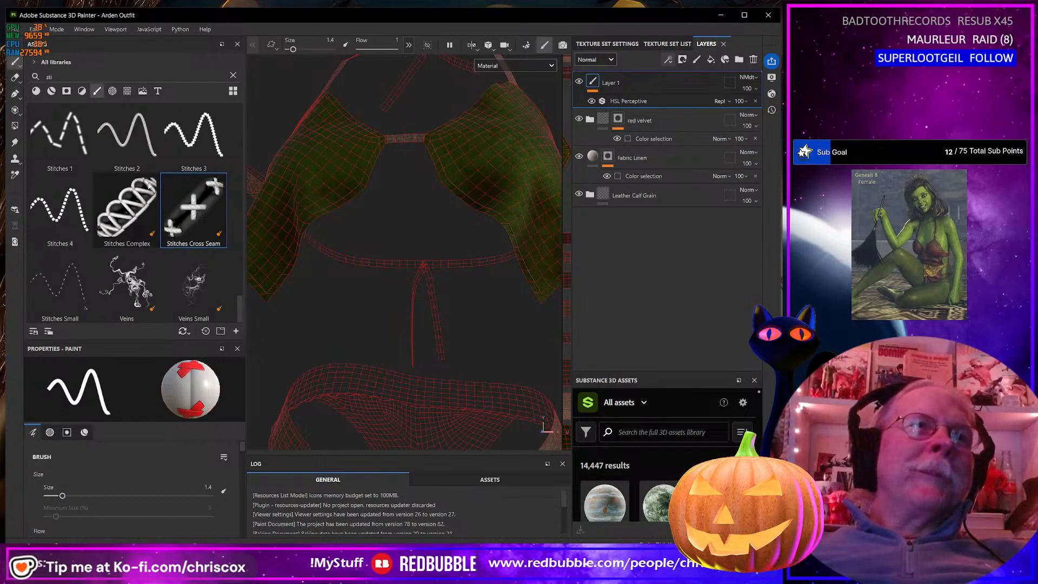
scroll(162, 193, "up", 15)
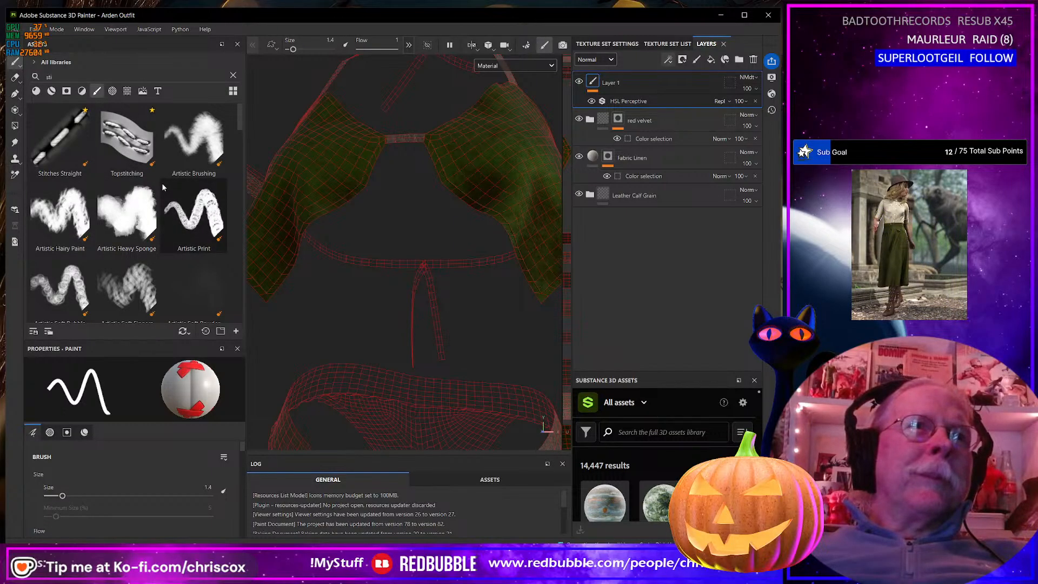
scroll(154, 239, "down", 3)
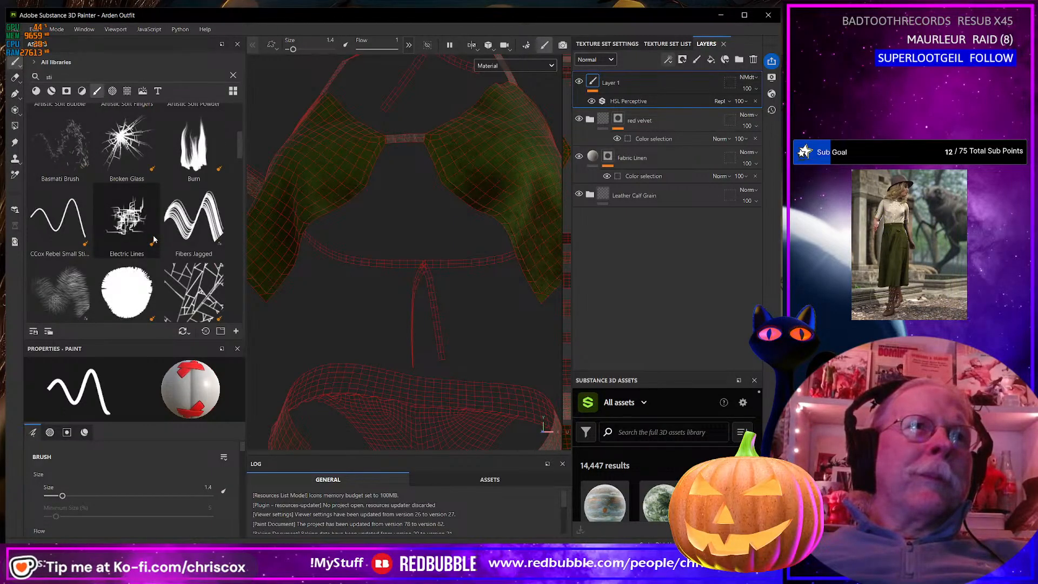
scroll(154, 239, "up", 3)
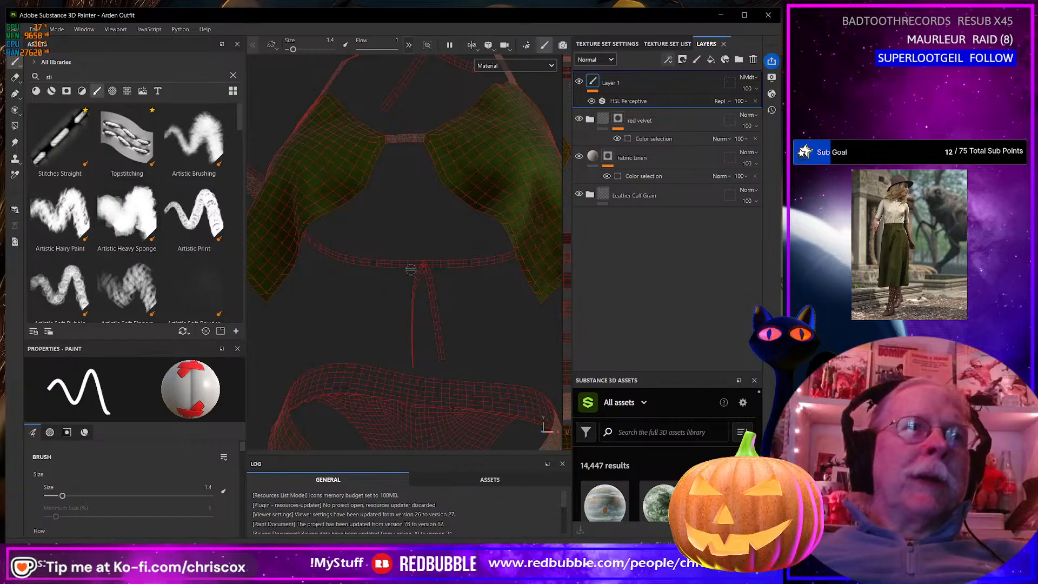
Open the name of the stitch paint layer, Layer 1, for editing
scroll(421, 272, "up", 4)
scroll(423, 271, "down", 7)
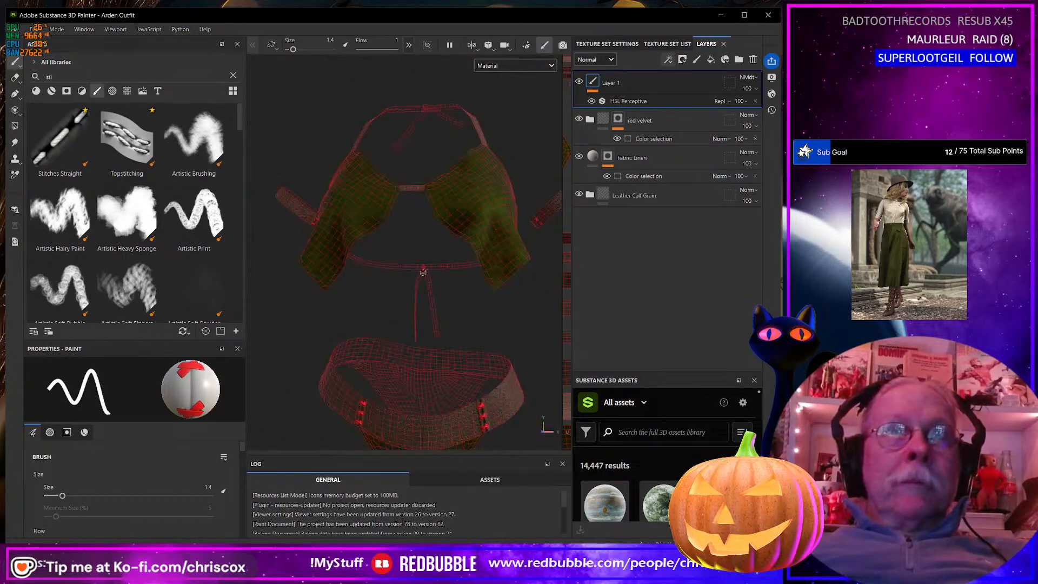
scroll(424, 273, "up", 4)
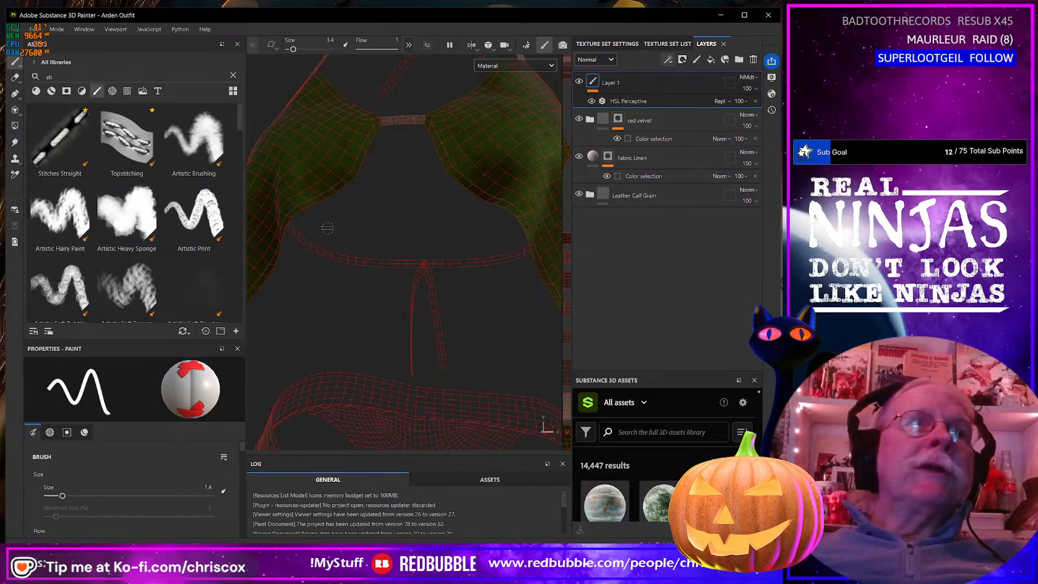
double_click(663, 84)
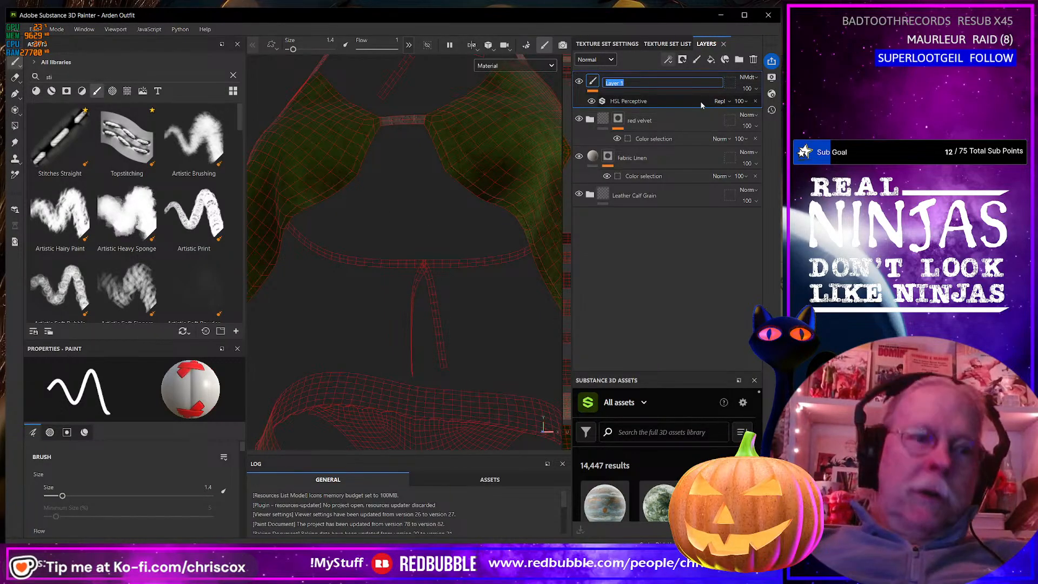
Rename the paint layer holding the HSL Perceptive filter as "Crossa Stiches"
type("Crossa S")
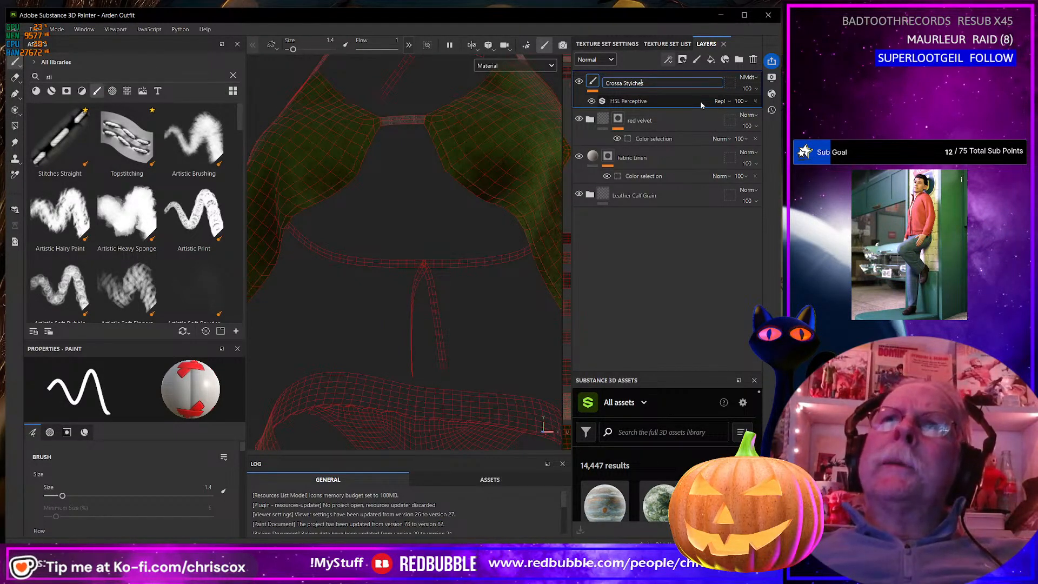
type("tiches")
key("Return")
Add one new paint layer above Crossa Stiches and rename it "Stiches"
left_click(696, 60)
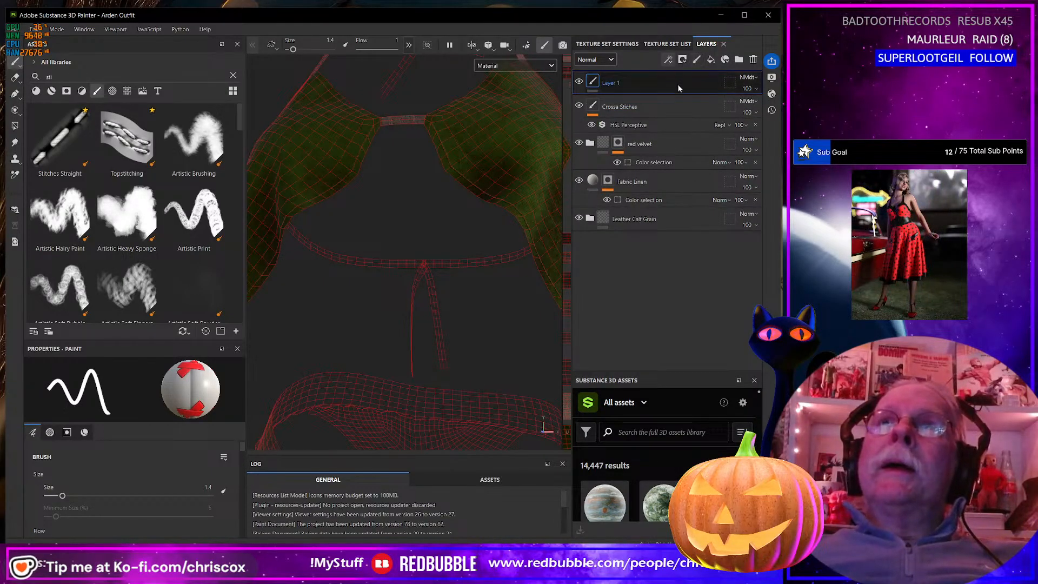
left_click(696, 60)
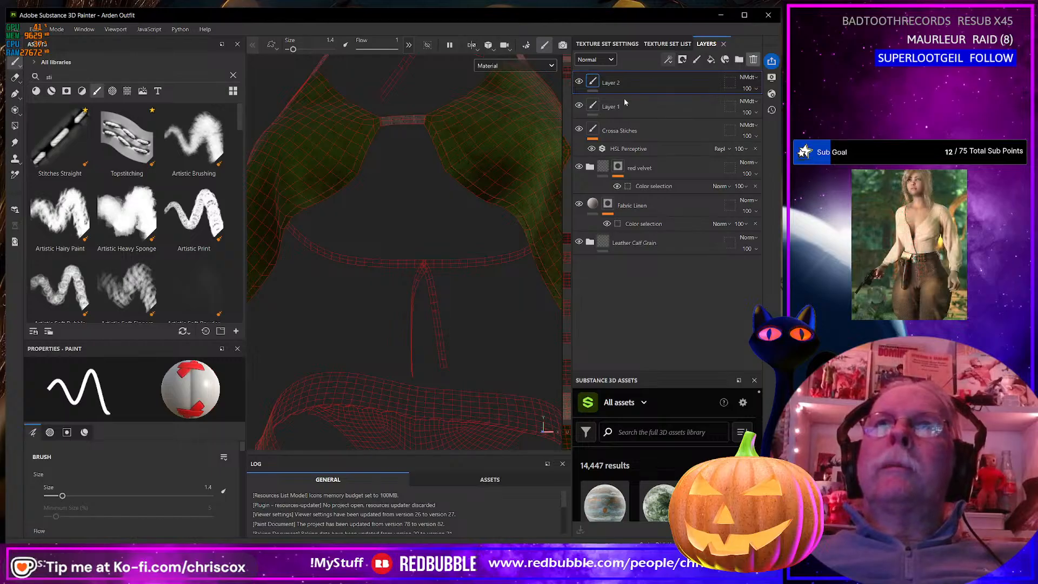
key("Delete")
double_click(613, 84)
type("Stitches")
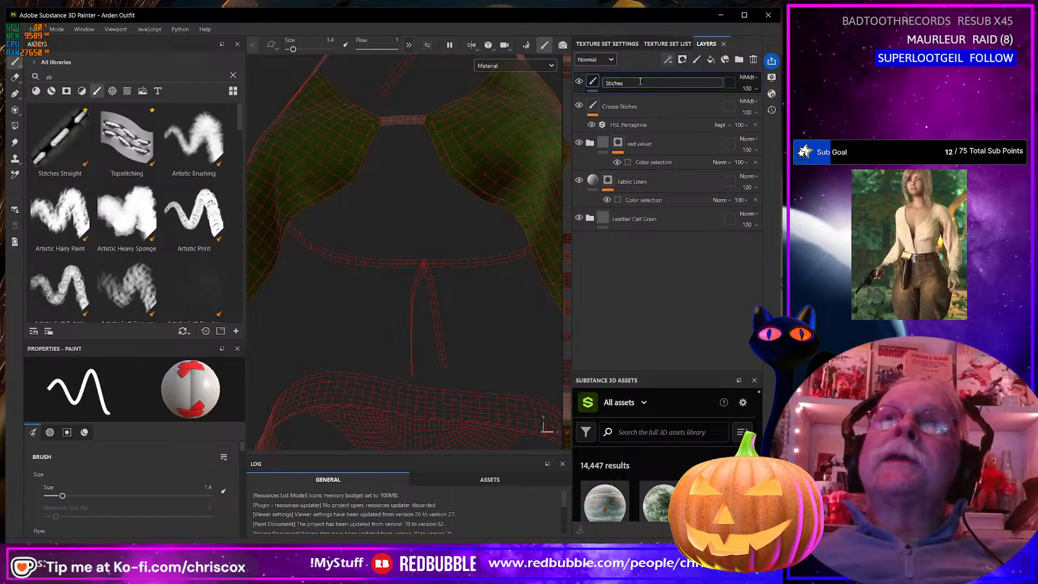
key("Return")
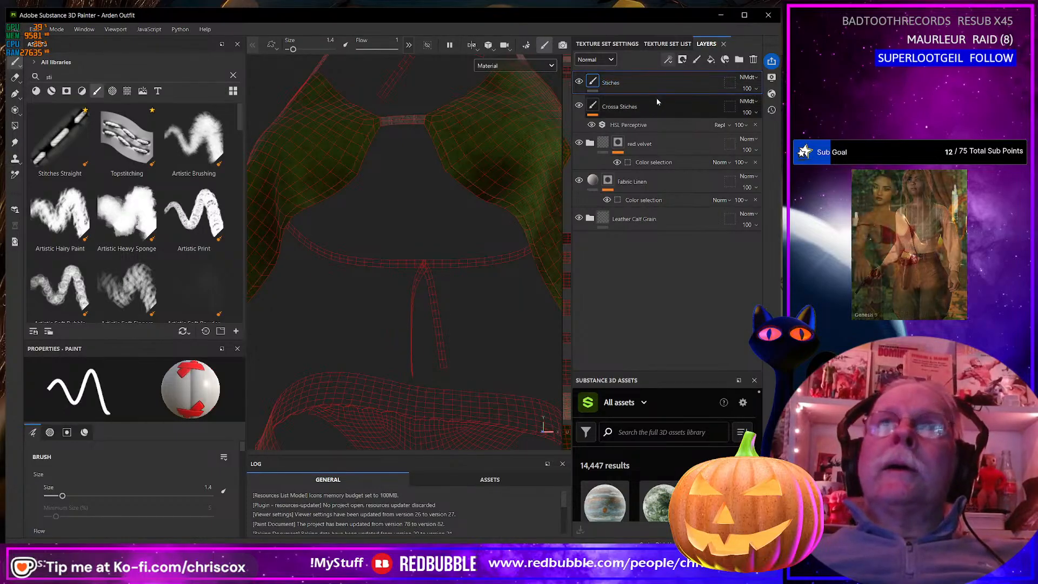
Add an empty filter to the Stiches layer and choose the Stitches Straight brush
left_click(669, 61)
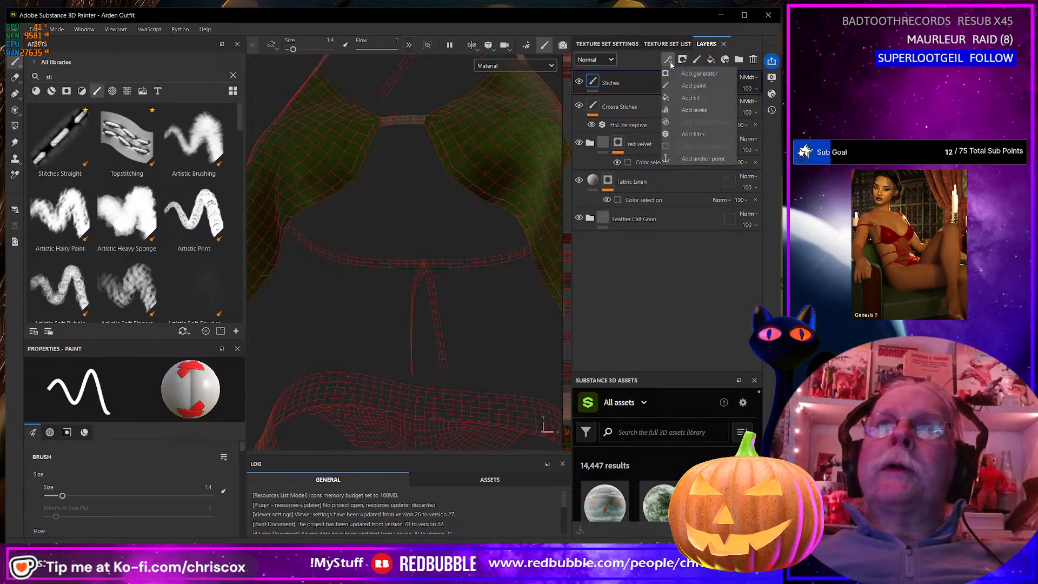
left_click(698, 138)
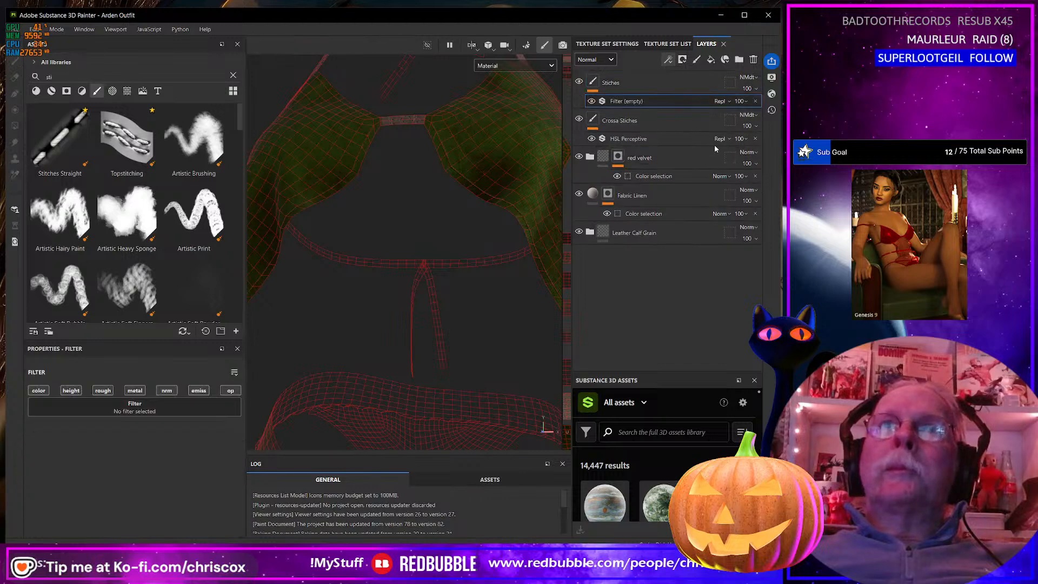
left_click(62, 141)
Enlarge the 2D UV view beside the 3D view and frame the large panel with the curved lower edge
scroll(380, 262, "down", 8)
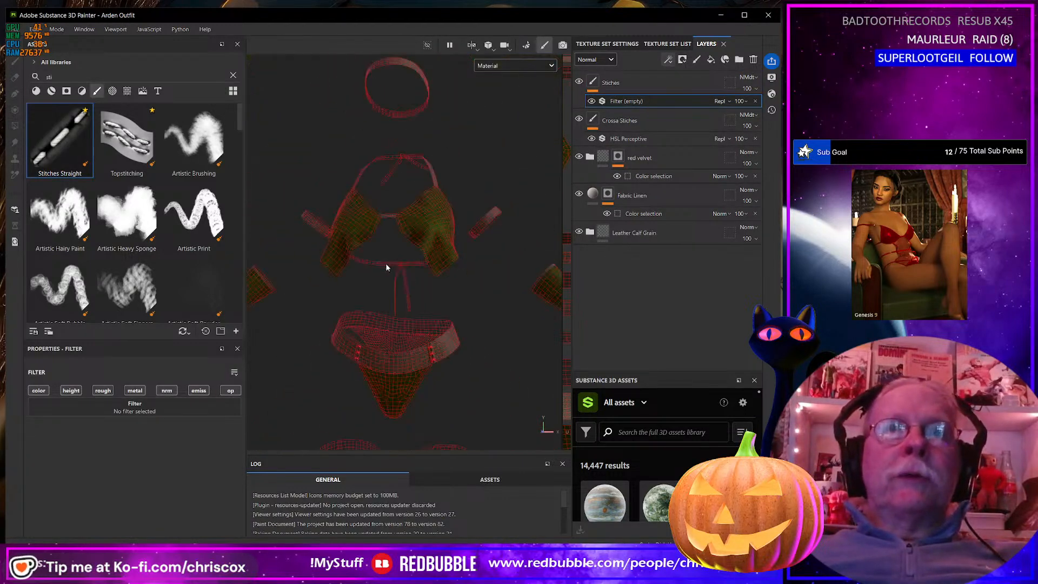
middle_click_drag(475, 303, 319, 209, "alt")
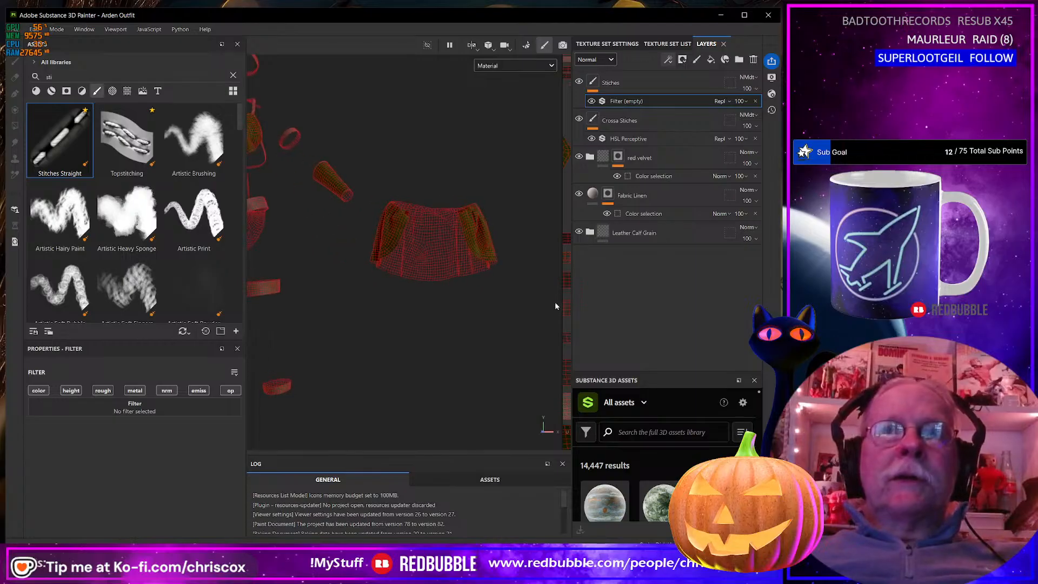
left_click_drag(560, 306, 254, 308)
middle_click_drag(349, 347, 469, 247, "alt")
scroll(448, 348, "up", 3)
scroll(447, 347, "down", 3)
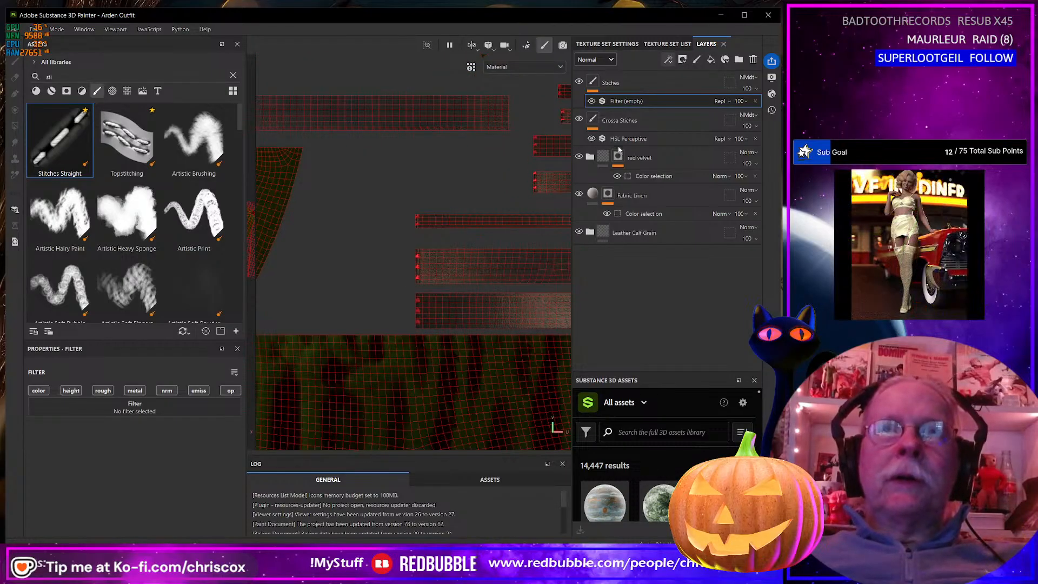
middle_click_drag(373, 330, 556, 266, "alt")
middle_click_drag(414, 295, 532, 229, "alt")
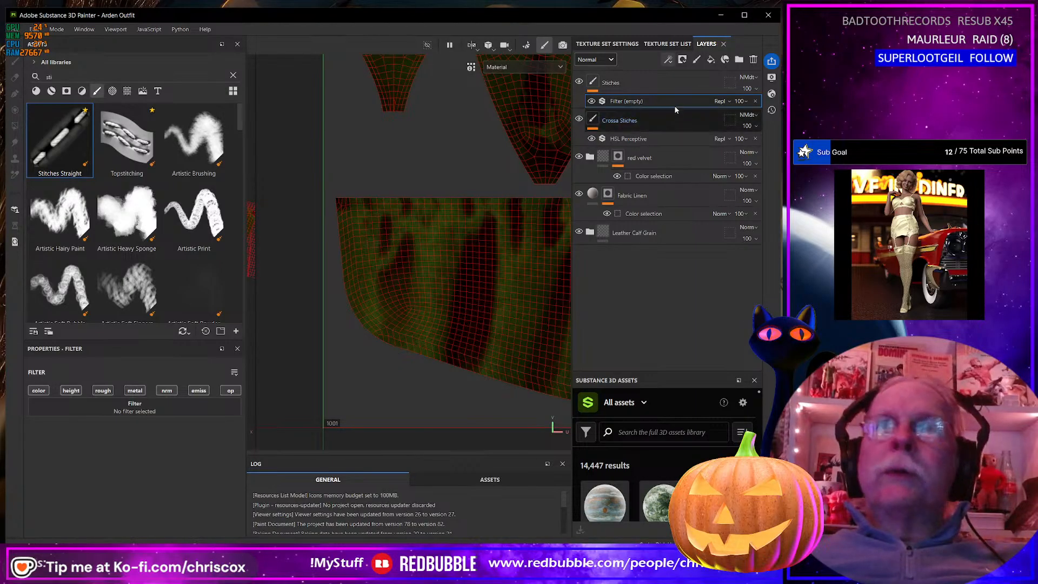
Add a fill layer with a color selection mask that isolates the panel's border by its yellow ID colour (R 255, G 215, B 0)
left_click(708, 61)
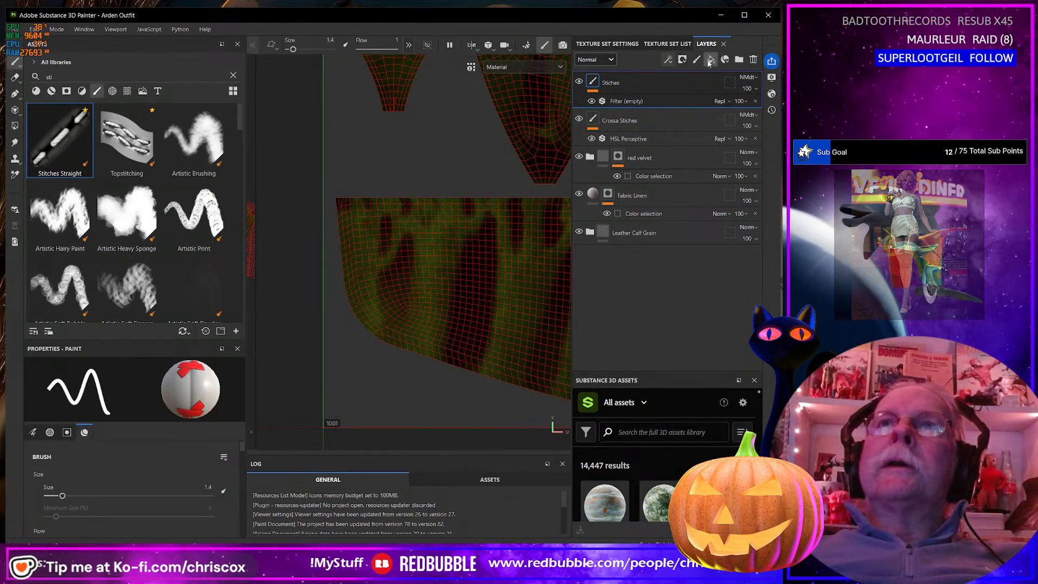
left_click(682, 59)
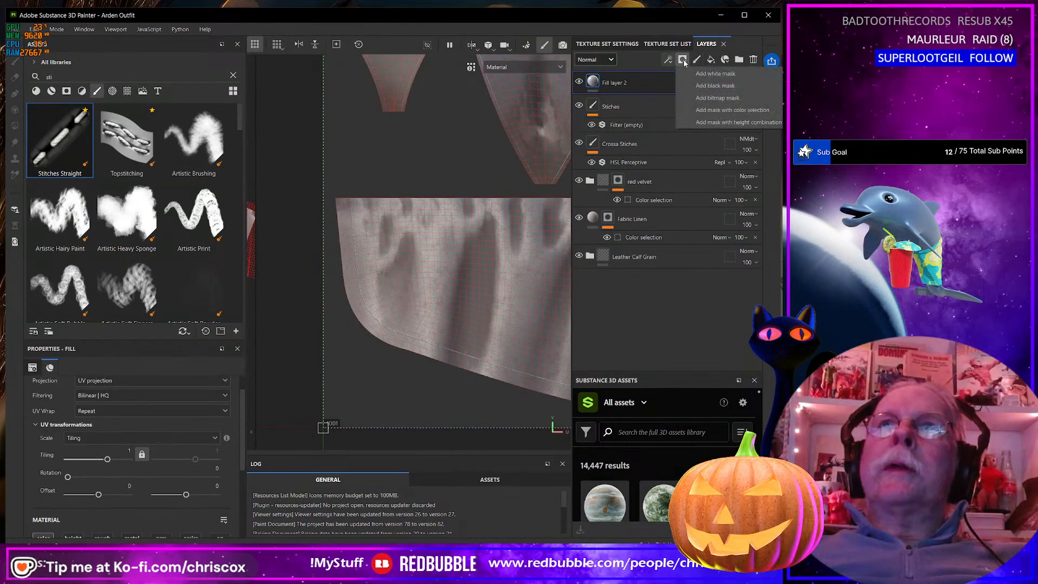
left_click(722, 111)
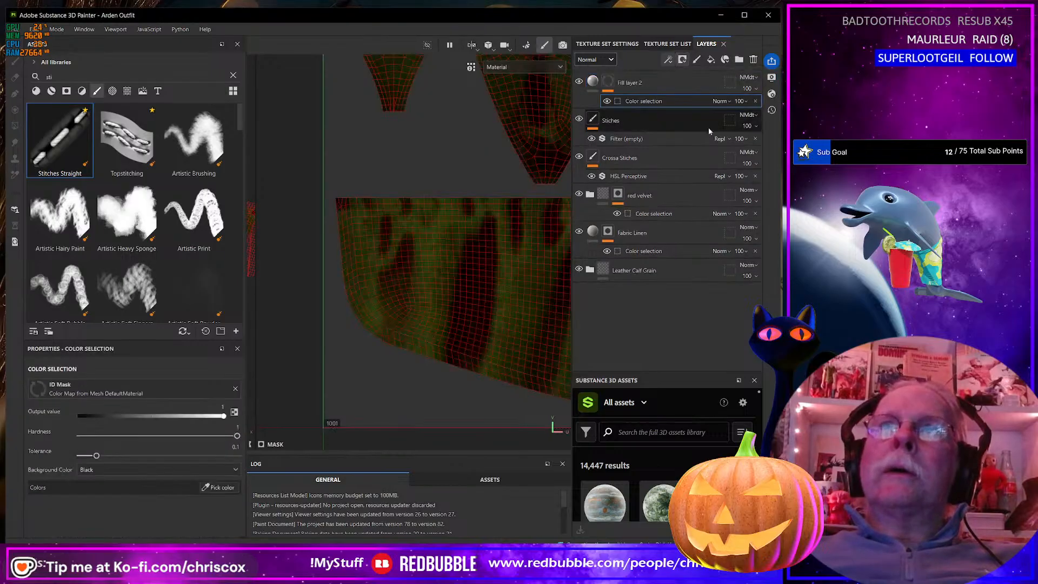
left_click(223, 488)
left_click(456, 365)
scroll(454, 366, "down", 1)
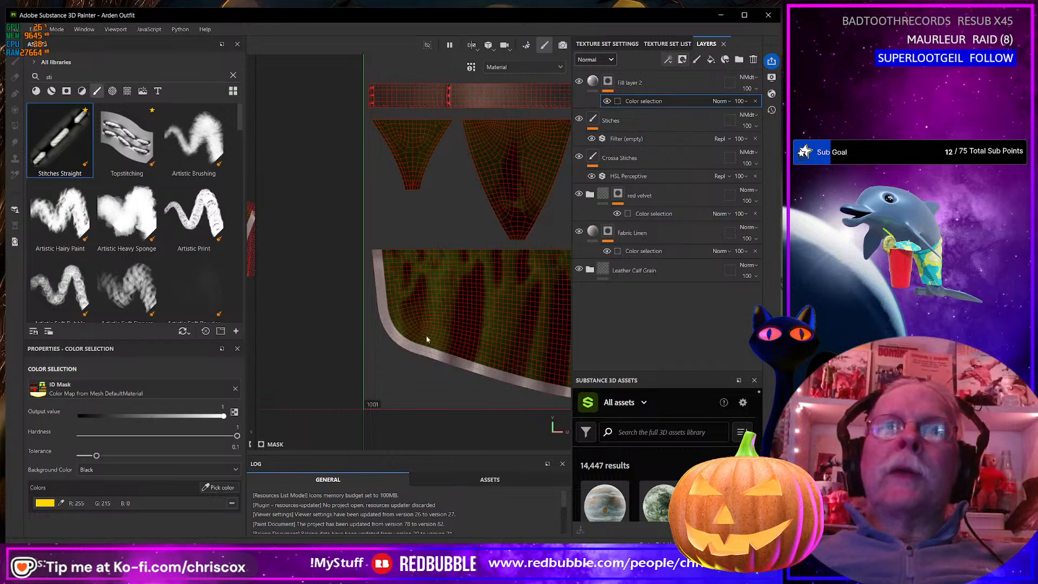
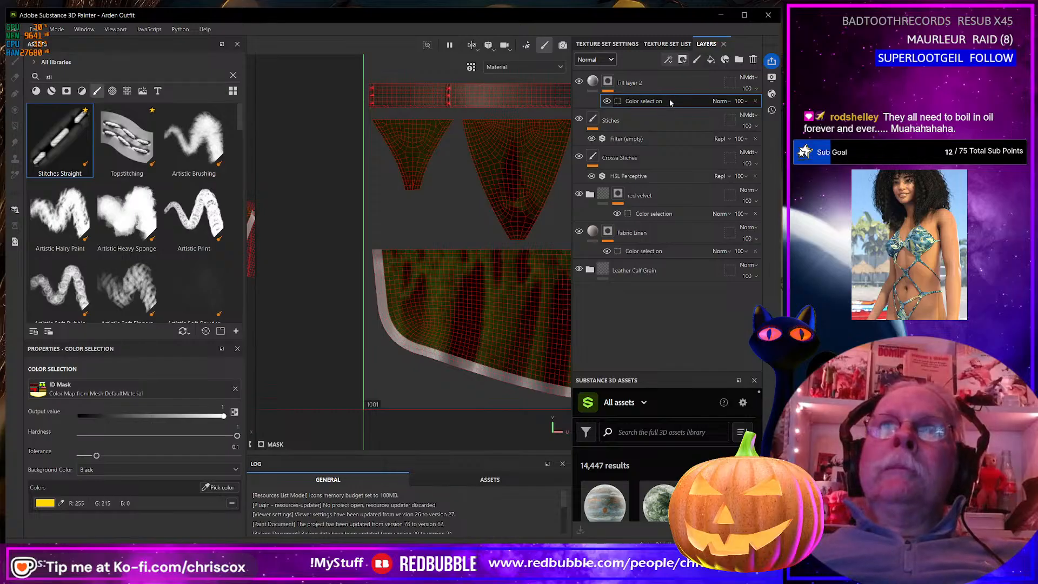
Move the Stiches layer above the masked fill layer and load the Stitches Straight brush for it
left_click(637, 85)
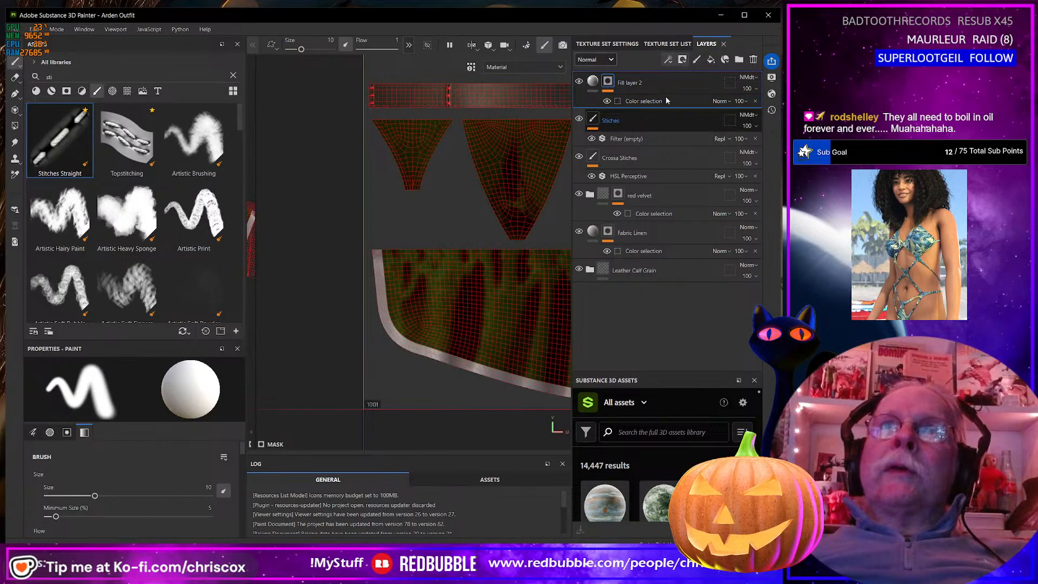
left_click(647, 122)
mouse_move(647, 124)
left_mouse_down()
mouse_move(656, 80)
mouse_move(647, 86)
left_mouse_up()
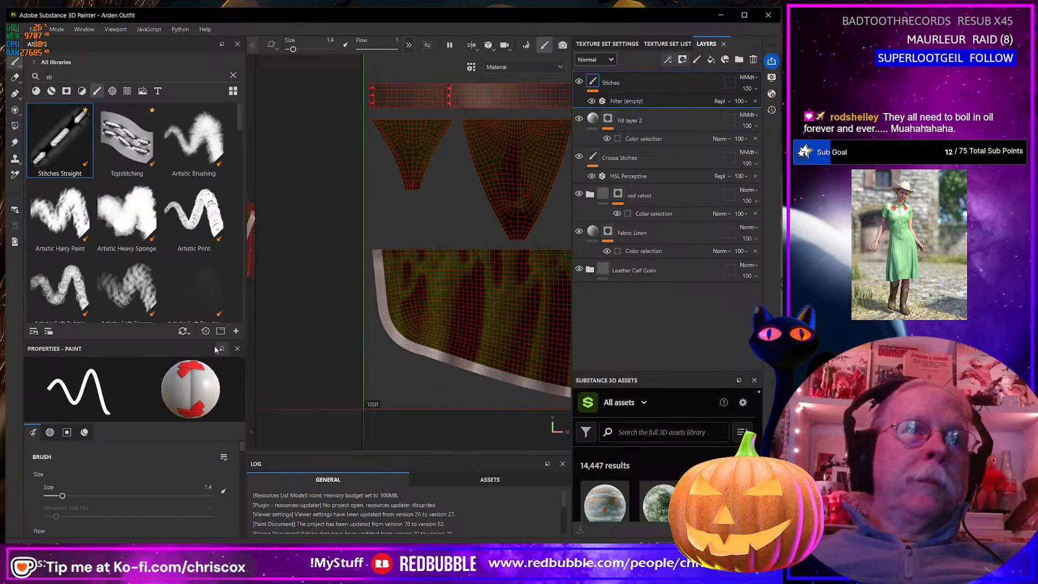
left_click(57, 151)
Try painting a line of size 2 straight stitches down the inner edge of the panel's pale border
scroll(429, 331, "up", 4)
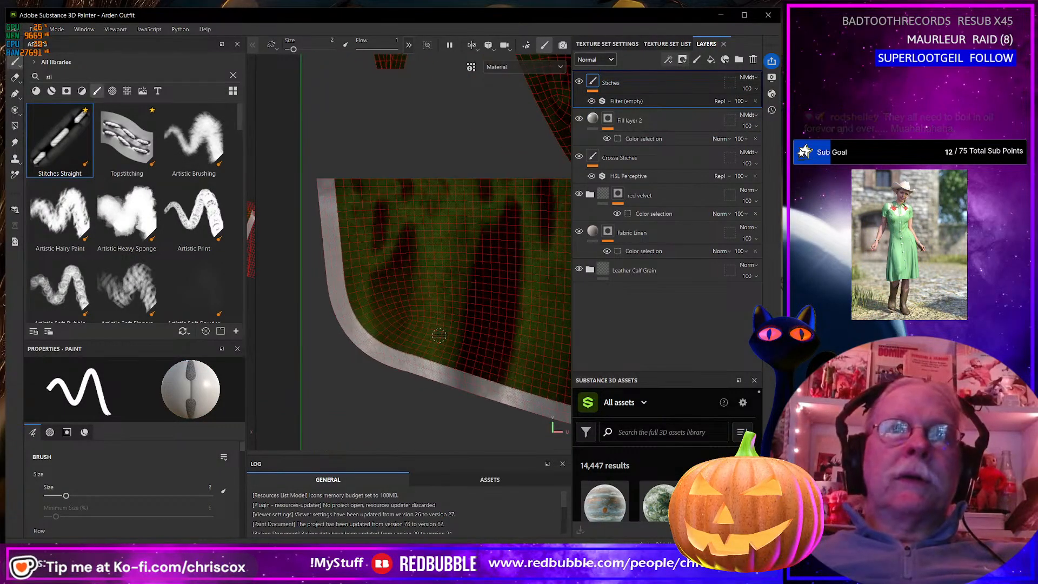
middle_click_drag(417, 327, 597, 472, "alt")
middle_click_drag(534, 413, 426, 362, "alt")
scroll(426, 367, "up", 4)
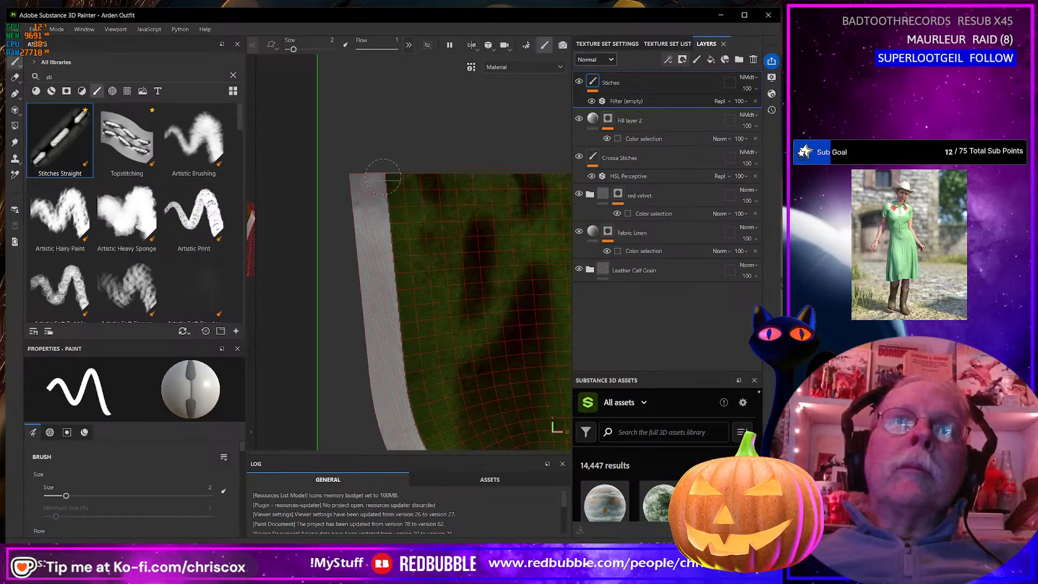
left_click_drag(383, 176, 399, 336)
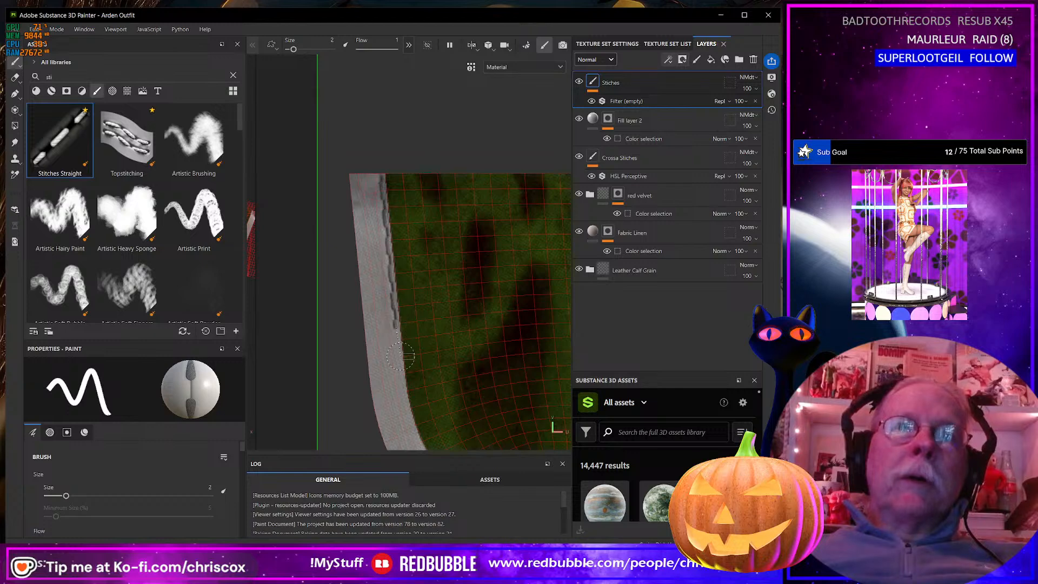
scroll(400, 358, "up", 2)
middle_click_drag(412, 344, 415, 385, "alt")
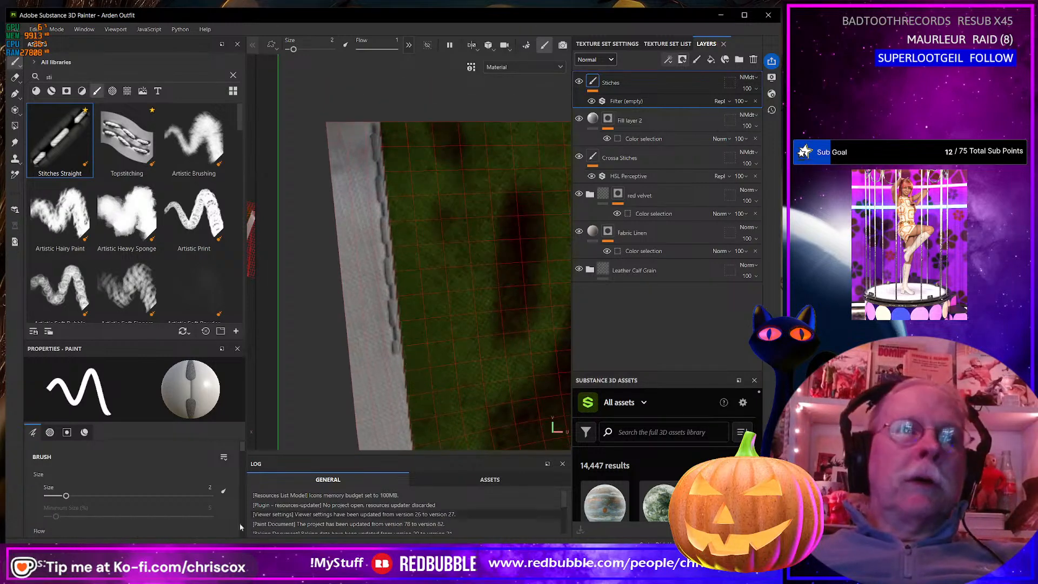
Set the base color of the Stitches Straight material to bright red
scroll(157, 475, "down", 5)
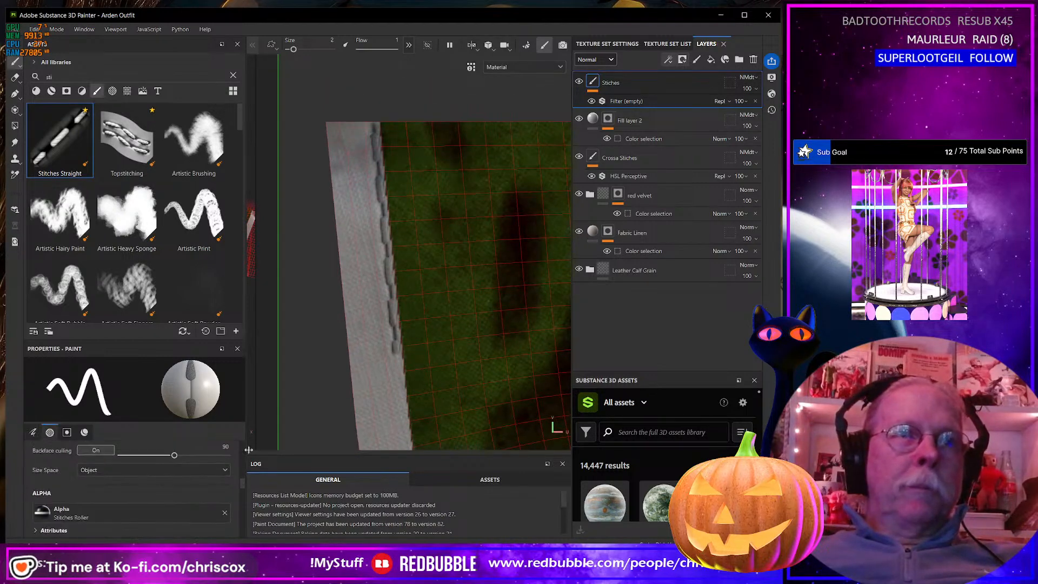
scroll(170, 464, "down", 5)
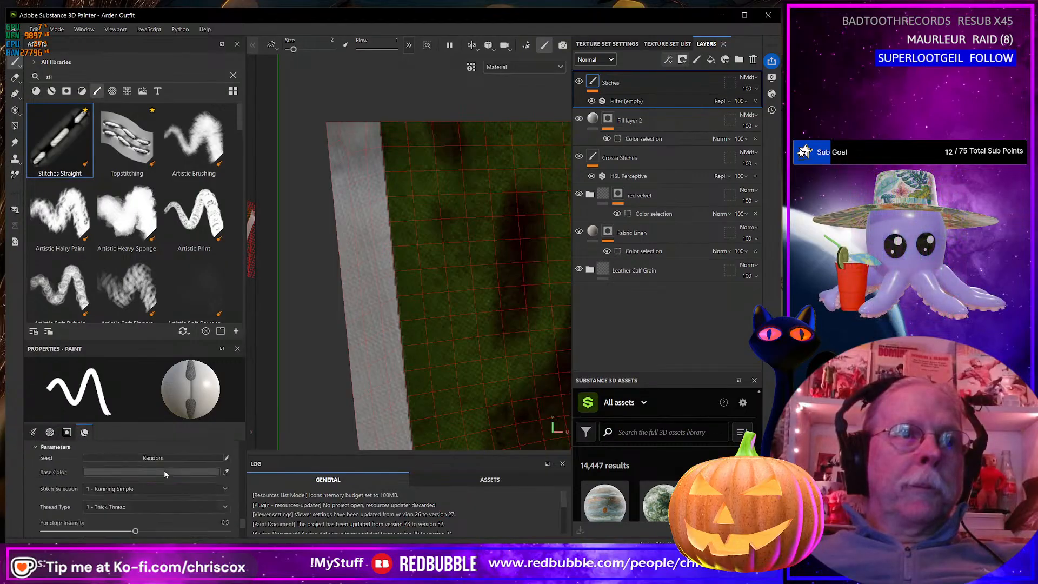
scroll(167, 462, "up", 2)
left_click(193, 504)
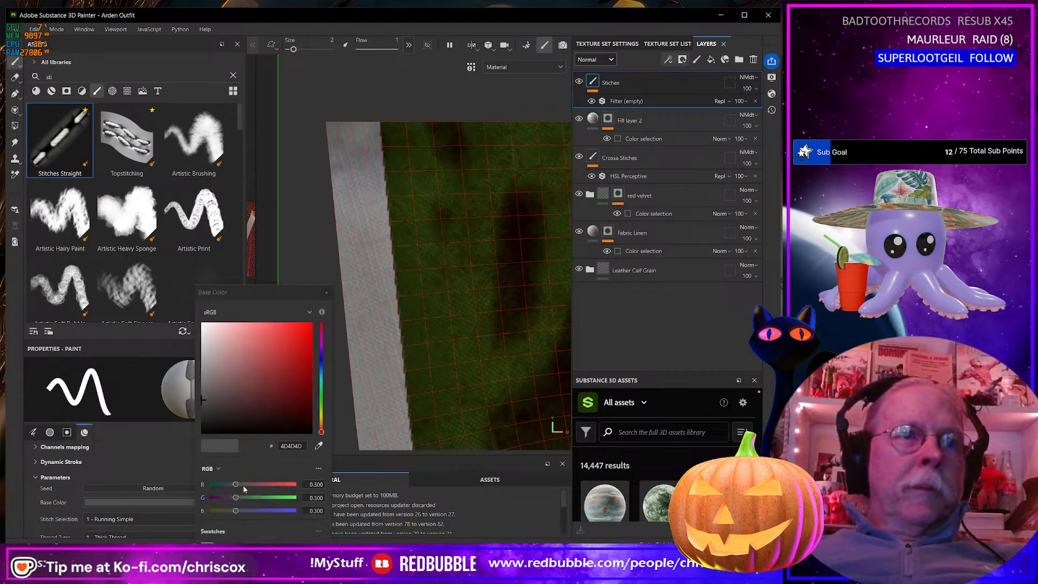
left_click_drag(276, 387, 311, 323)
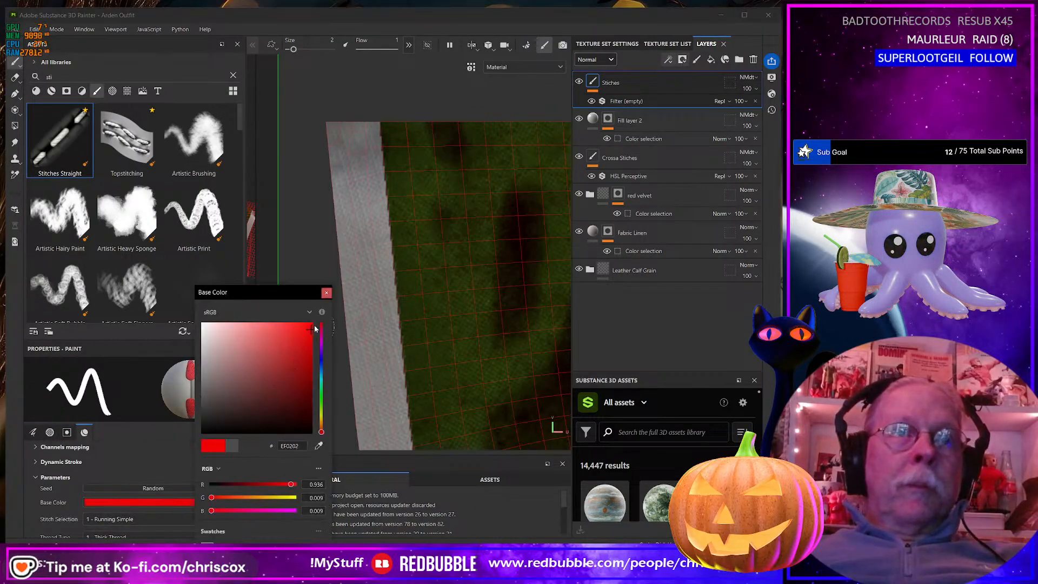
left_click(326, 292)
scroll(134, 521, "down", 1)
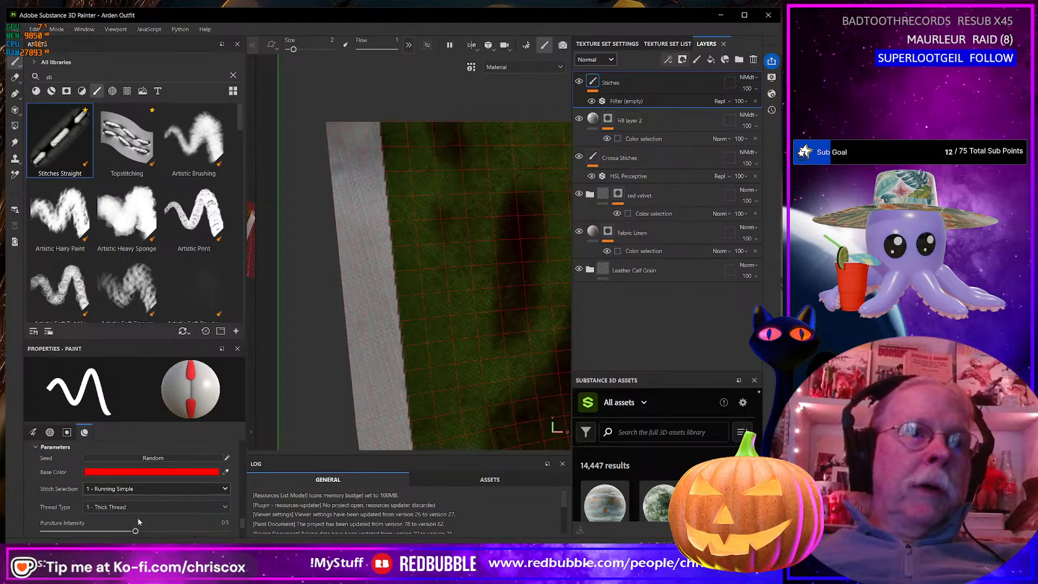
Choose a thinner thread type for the stitches and set the brush size to 1
left_click(132, 507)
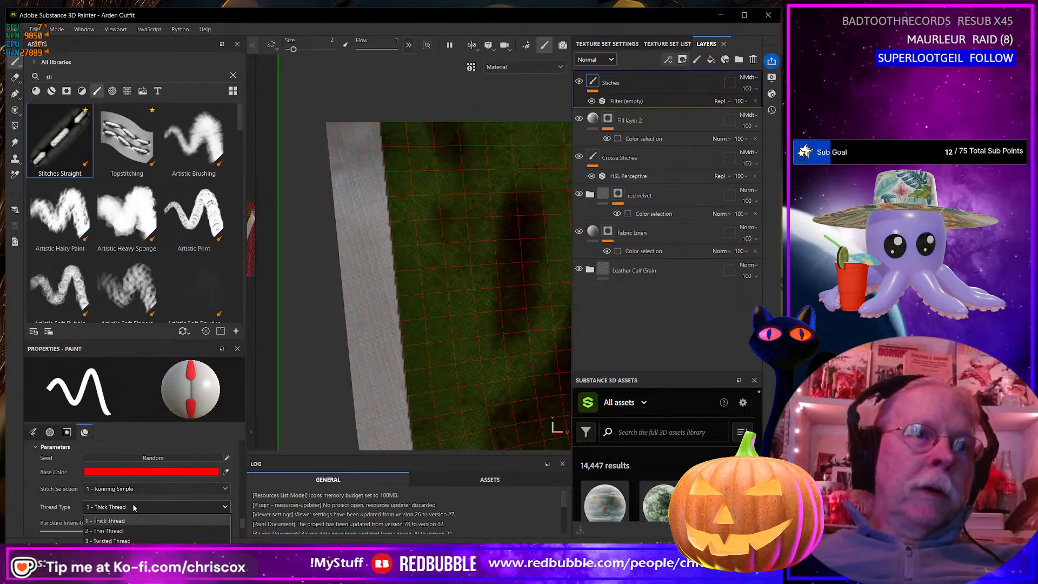
left_click(135, 536)
scroll(161, 511, "up", 10)
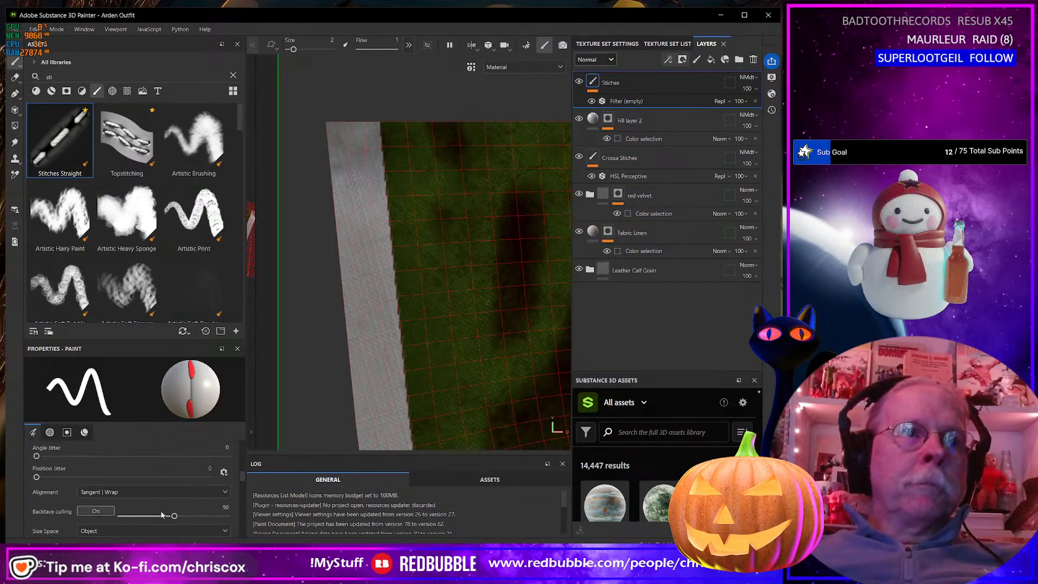
scroll(160, 511, "up", 4)
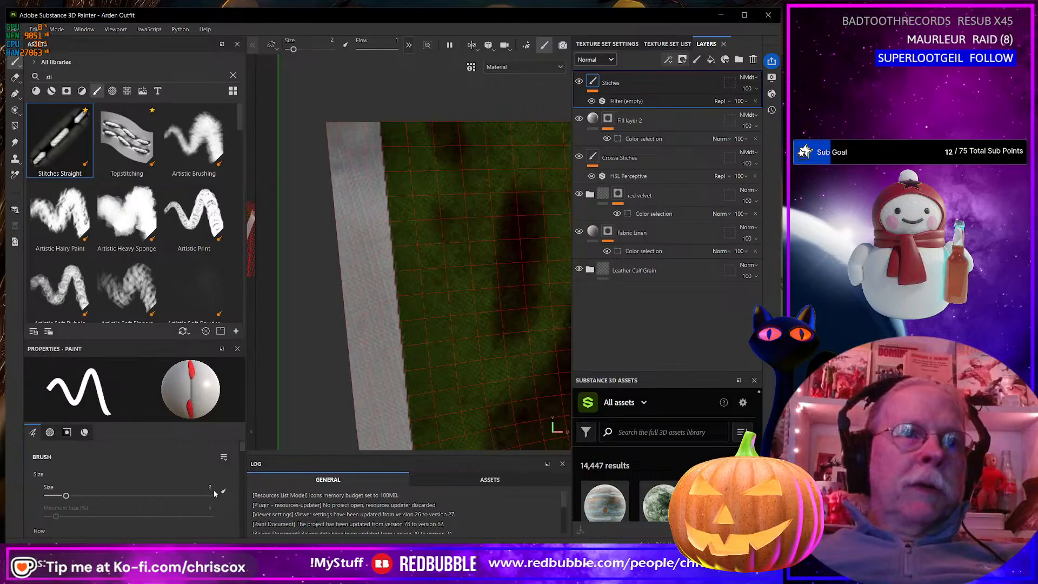
left_click(213, 489)
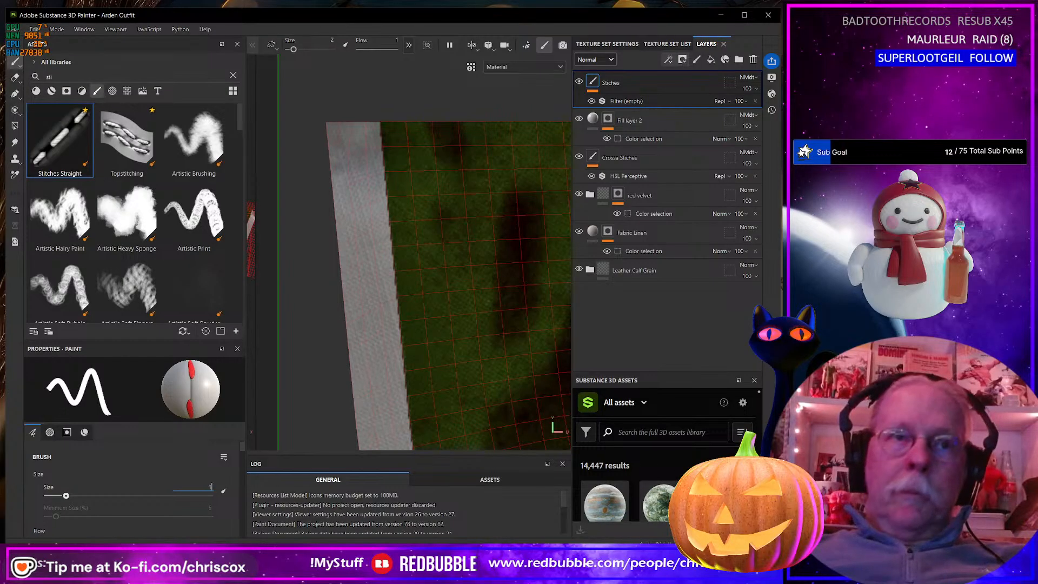
type("1")
key("Return")
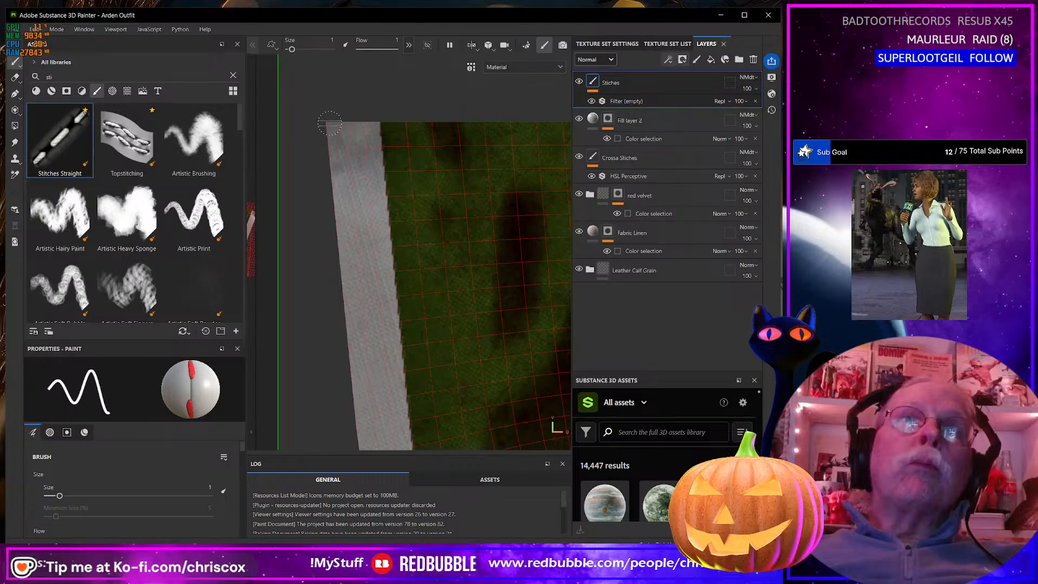
Paint red straight stitches along the outer edge of the pale border, from its upper corner down around the curve
left_click_drag(338, 212, 348, 315)
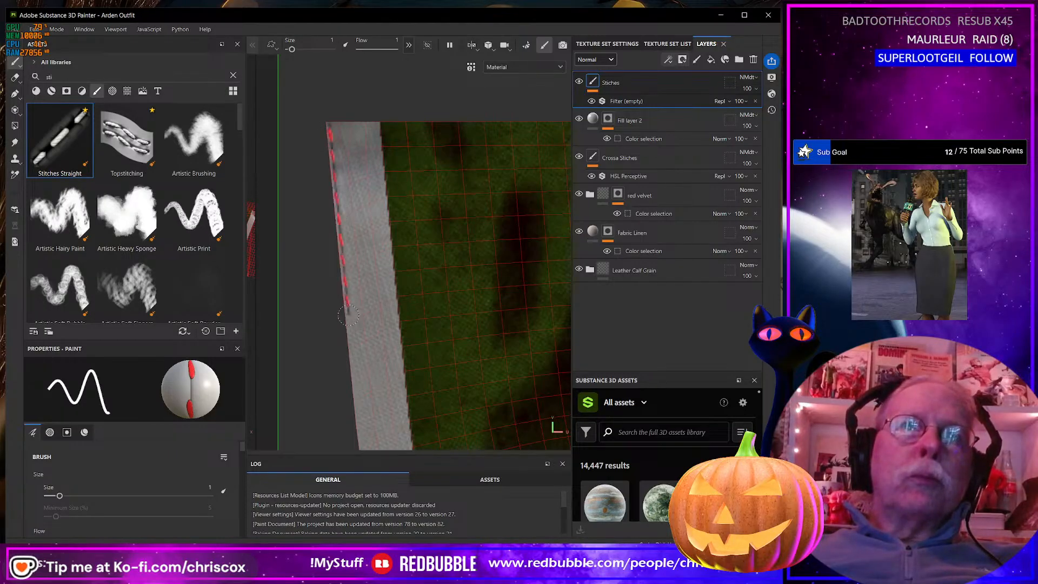
left_click(359, 430, "shift")
middle_click_drag(376, 429, 346, 144)
left_click(346, 187, "shift")
left_click(378, 278, "shift")
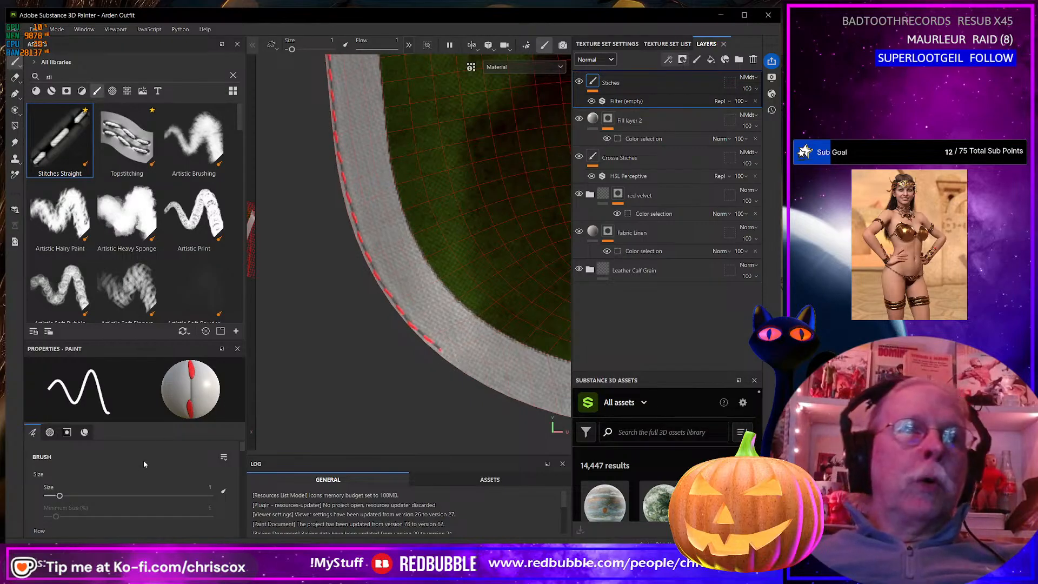
Undo the stitch strokes painted along the outer edge of the panel's pale border
scroll(142, 464, "down", 10)
scroll(141, 464, "down", 5)
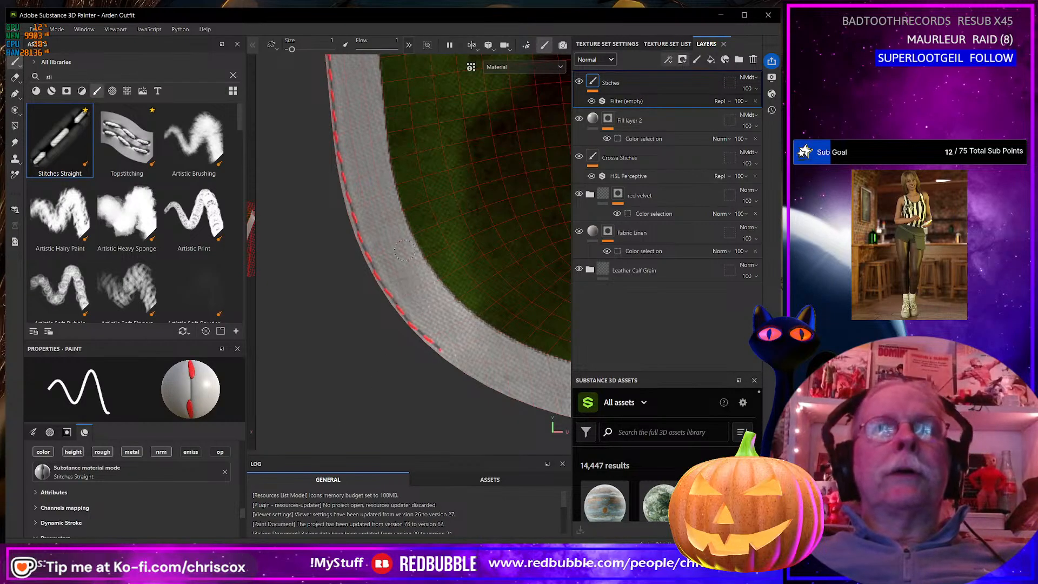
scroll(404, 252, "up", 3)
key("ctrl+z")
key("ctrl+z")
scroll(389, 250, "down", 2)
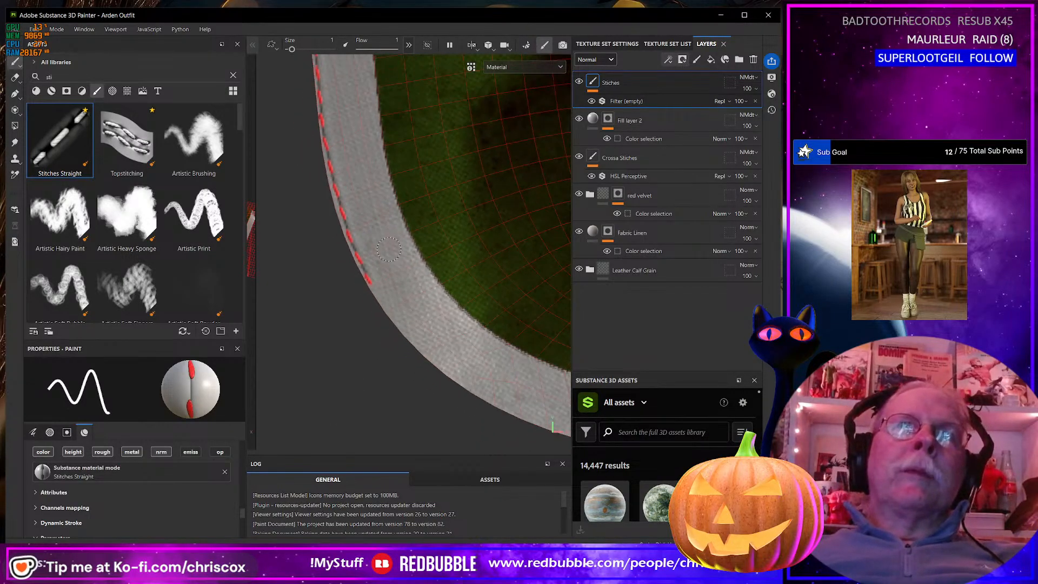
scroll(389, 250, "down", 3)
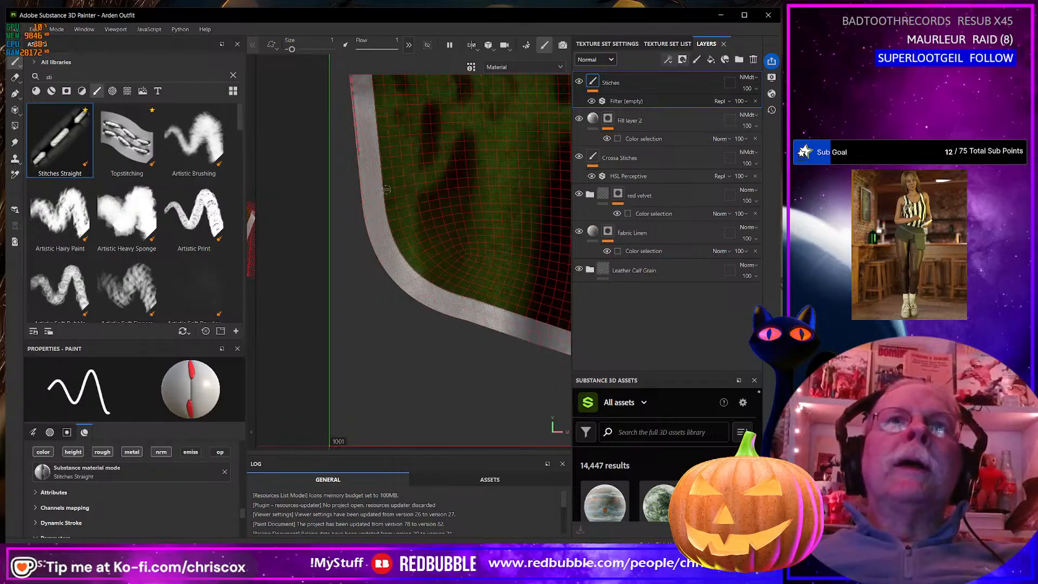
Paint size 1 red straight stitches from the panel's upper left corner down the border's outer edge to the start of the lower curve
scroll(383, 238, "up", 5)
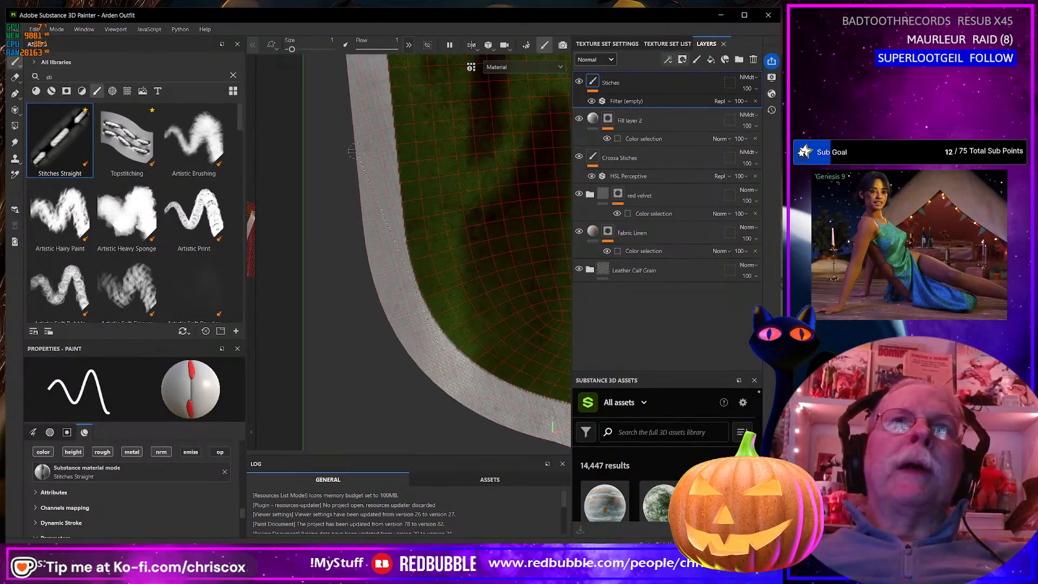
middle_click_drag(379, 287, 382, 334, "alt")
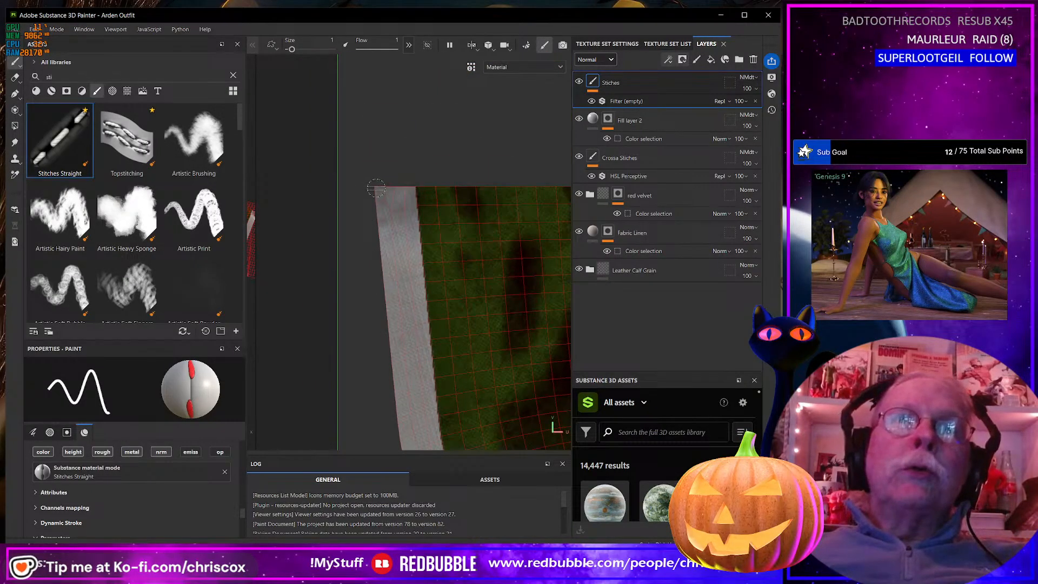
left_click_drag(374, 189, 386, 236)
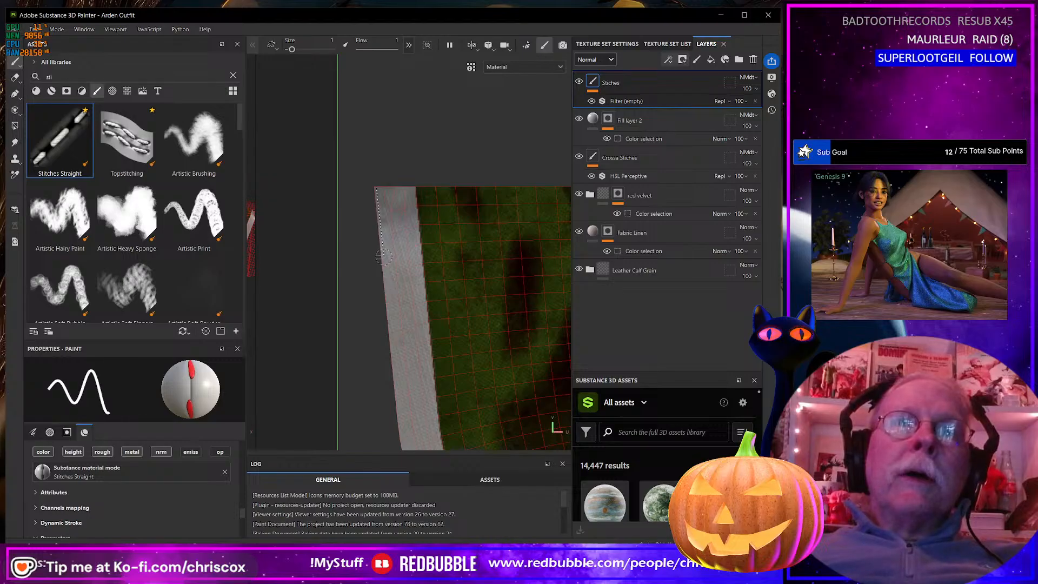
left_click_drag(384, 275, 393, 341)
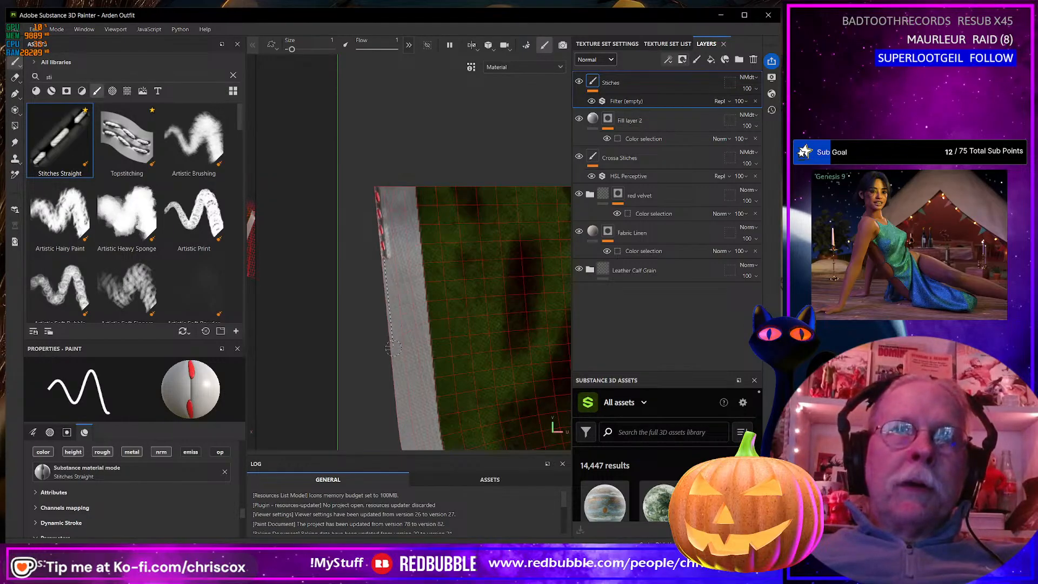
middle_click_drag(402, 428, 392, 323)
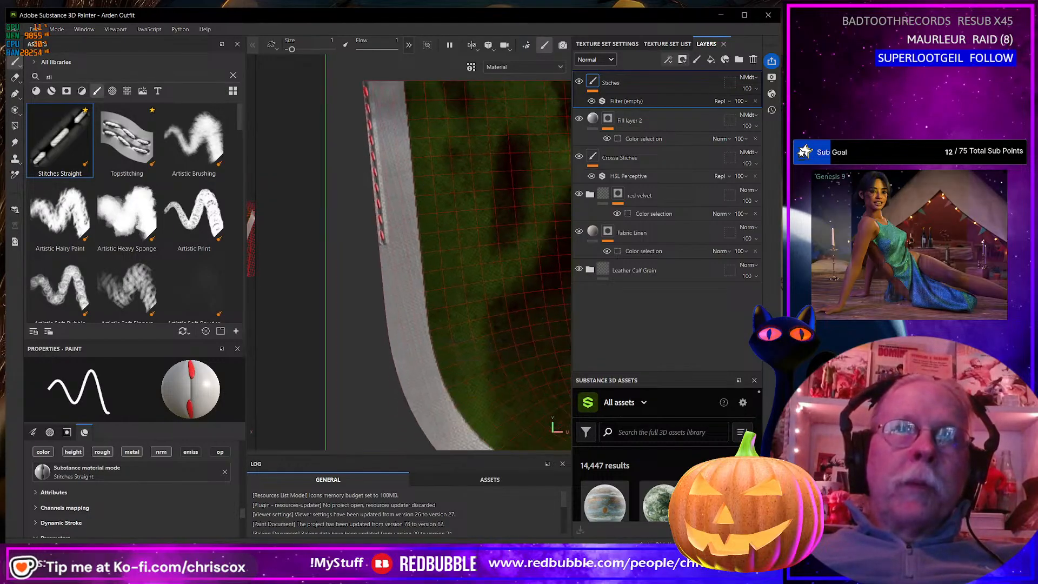
left_click(389, 327, "shift")
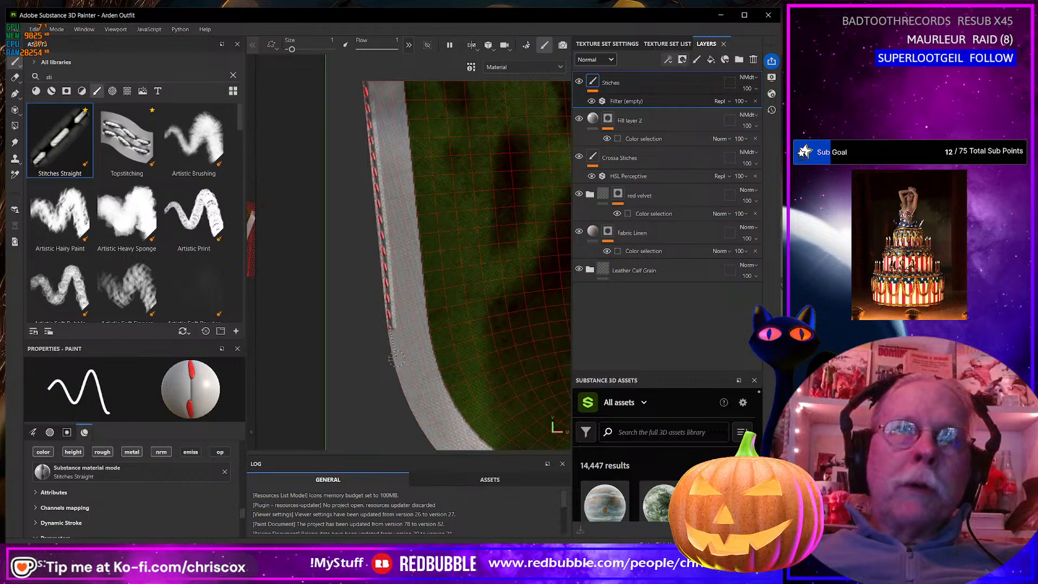
left_click(411, 407, "shift")
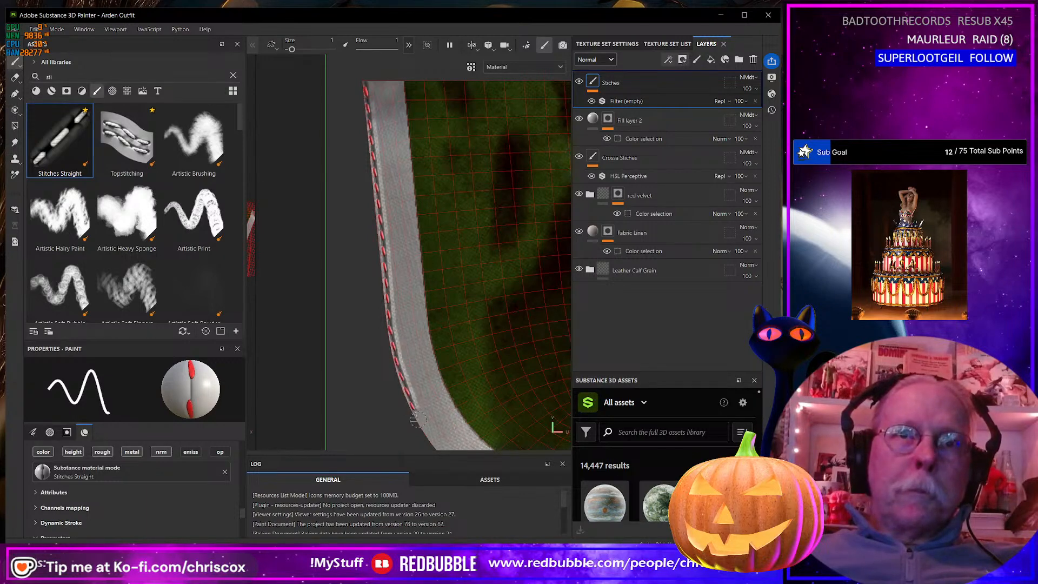
Continue the red stitches around the panel's lower left curve, along the outer edge of the pale border
left_click(431, 434, "shift")
middle_click_drag(435, 434, 400, 378)
left_click(351, 263, "shift")
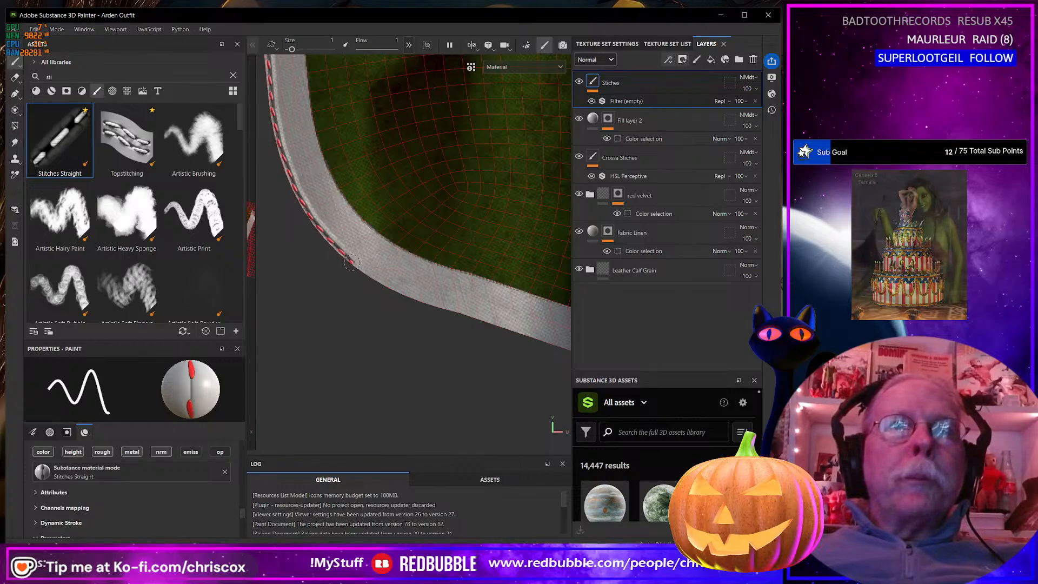
left_click(409, 295, "shift")
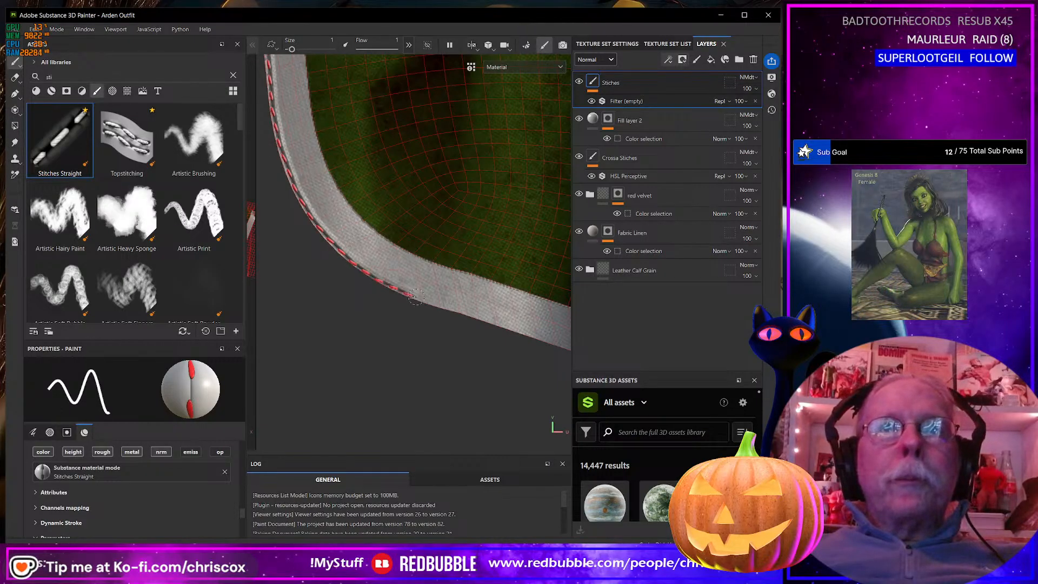
left_click(491, 319, "shift")
Extend the red stitches along the downward-sloping left stretch of the panel's bottom border, following its outer edge
middle_click_drag(493, 321, 308, 273, "alt")
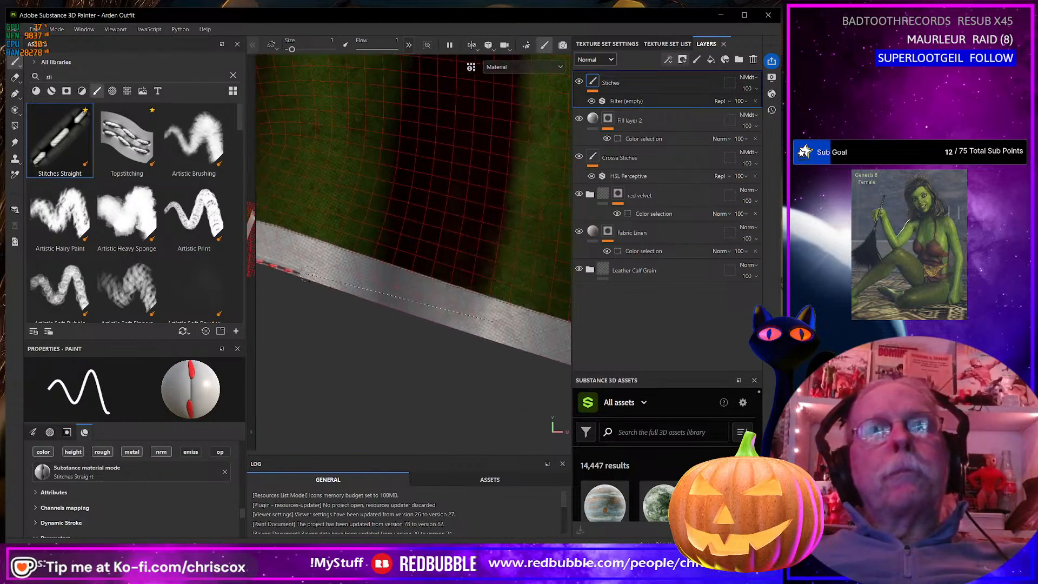
left_click(382, 301, "shift")
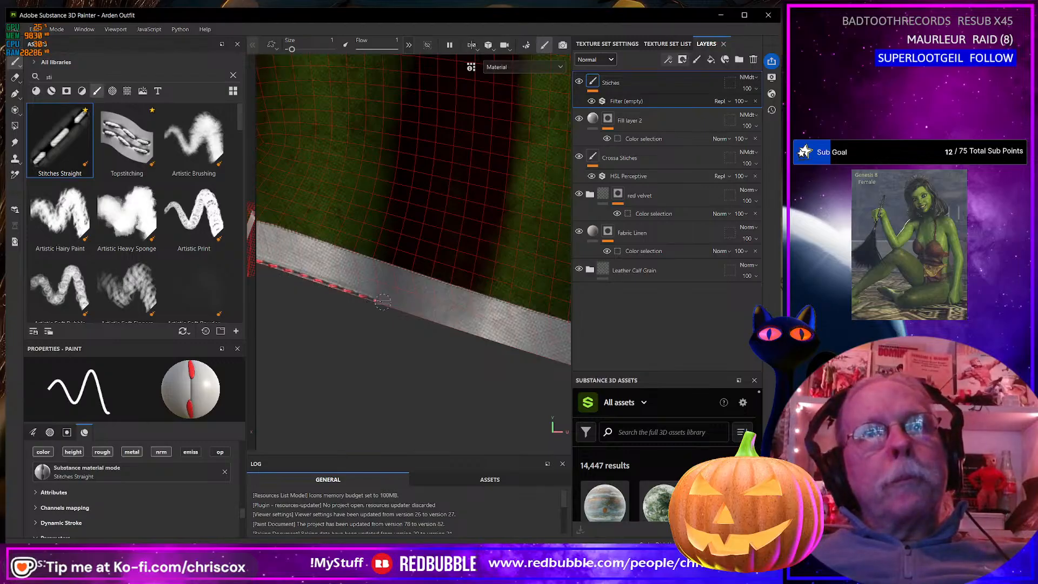
left_click(466, 328, "shift")
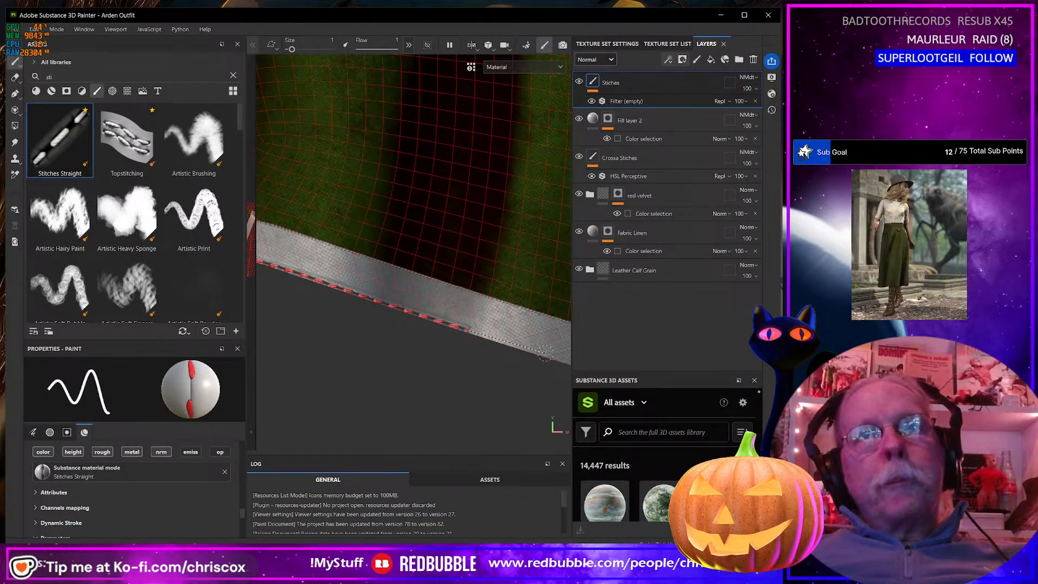
middle_click_drag(545, 353, 421, 332, "alt")
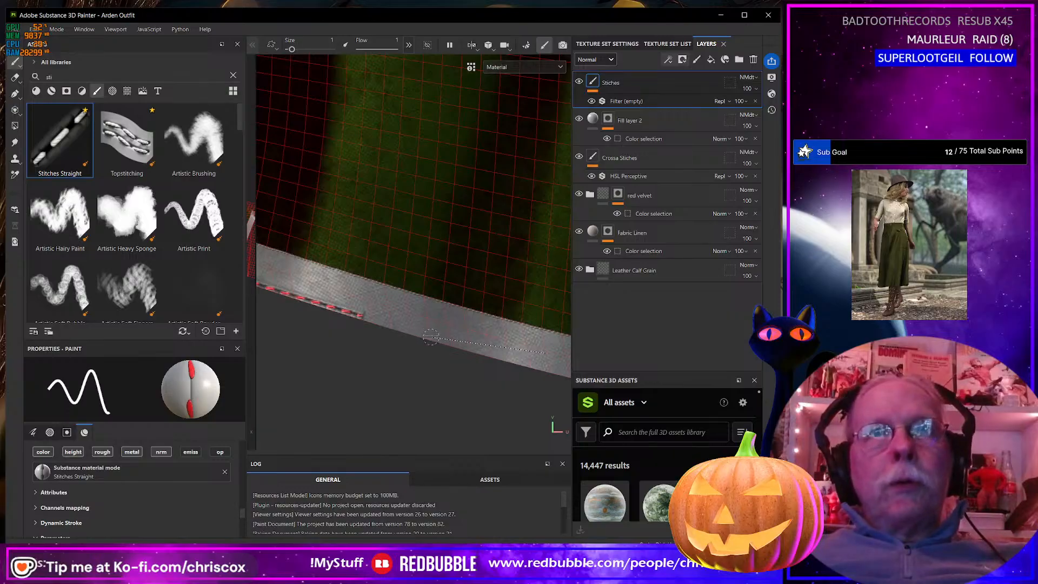
middle_click_drag(528, 363, 418, 343, "alt")
left_click(483, 358, "shift")
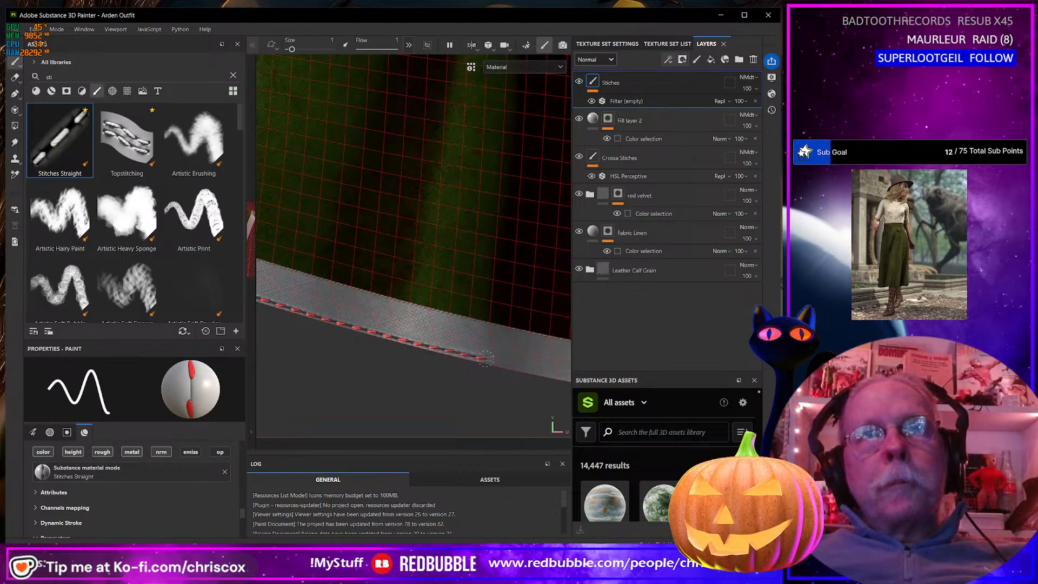
middle_click_drag(512, 364, 392, 345, "alt")
left_click(455, 359, "shift")
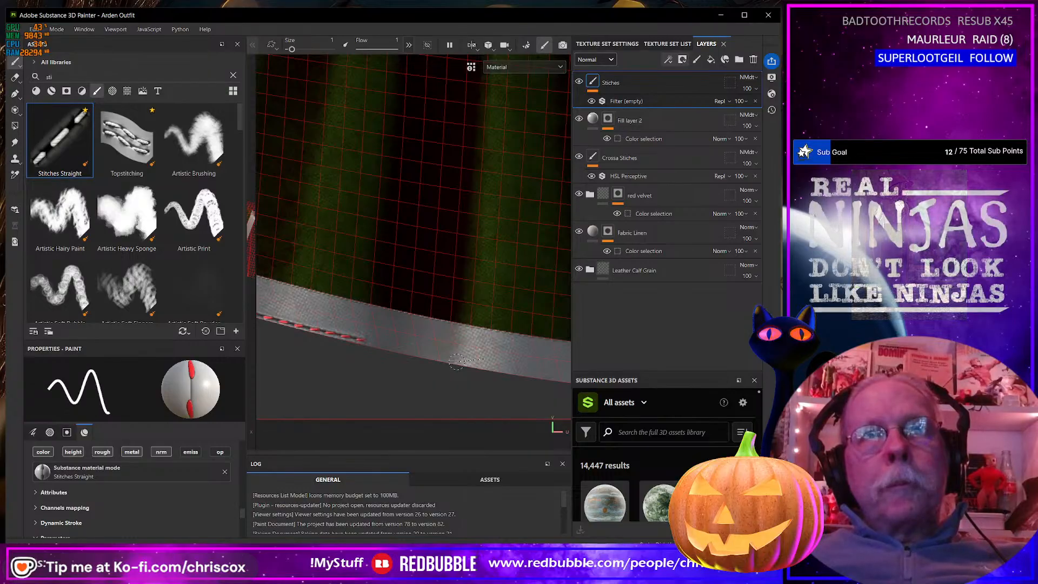
Carry the red stitches through the lowest, nearly level middle stretch of the bottom border's outer edge
middle_click_drag(521, 371, 434, 361, "alt")
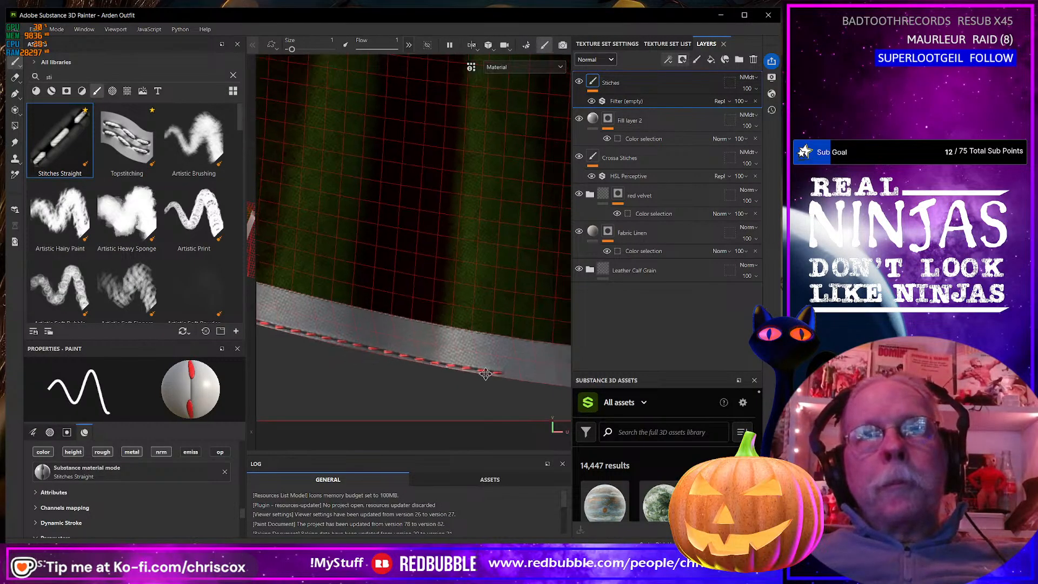
left_click(440, 360, "shift")
left_click(527, 368, "shift")
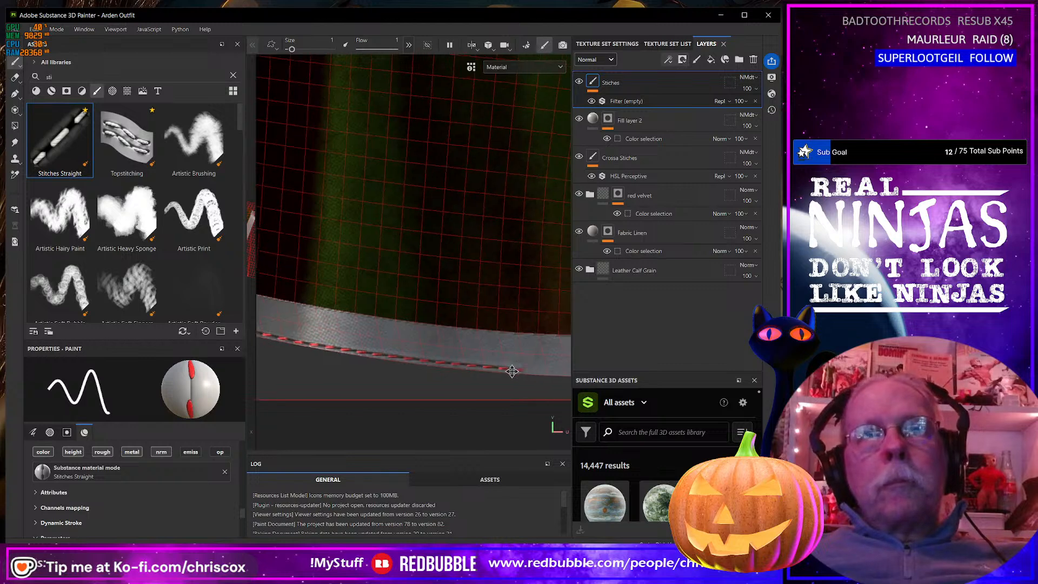
middle_click_drag(554, 368, 450, 369, "alt")
left_click(489, 373, "shift")
left_click(552, 371, "shift")
middle_click_drag(553, 371, 420, 388, "alt")
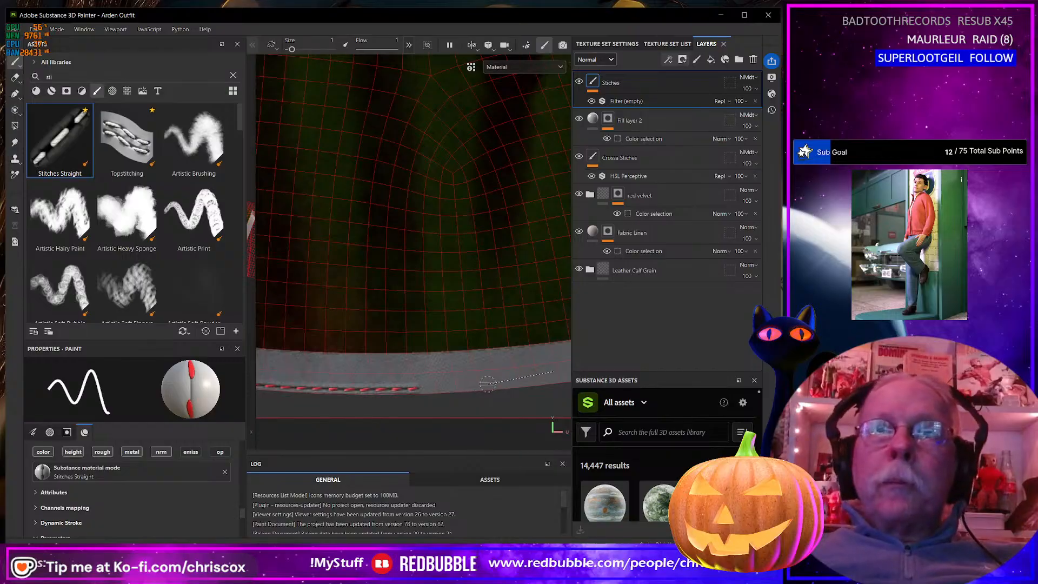
left_click(505, 384, "shift")
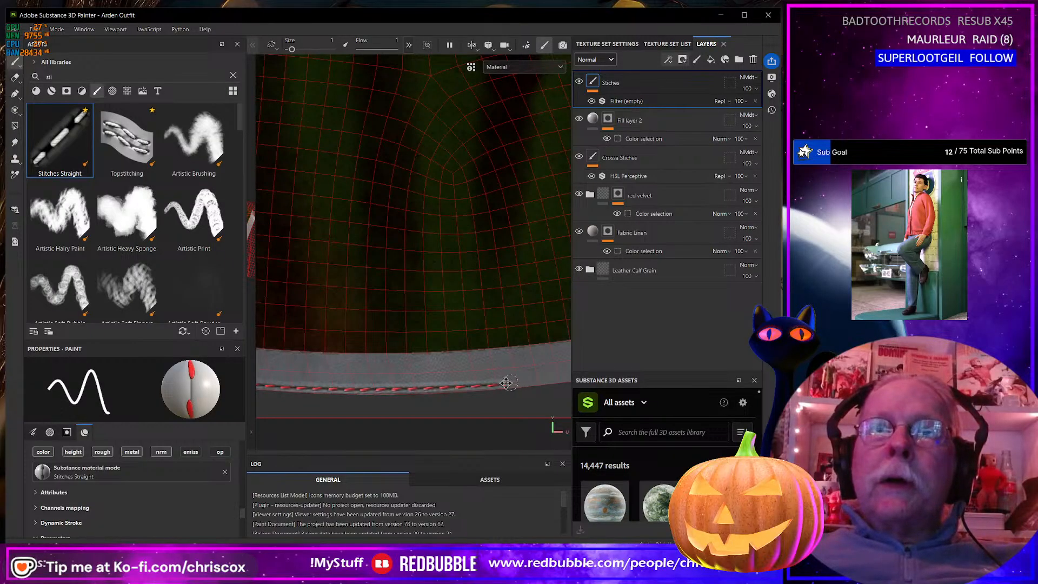
Extend the red stitches along the rising stretch of the bottom border's outer edge towards the panel's right curve
middle_click_drag(506, 384, 427, 392, "alt")
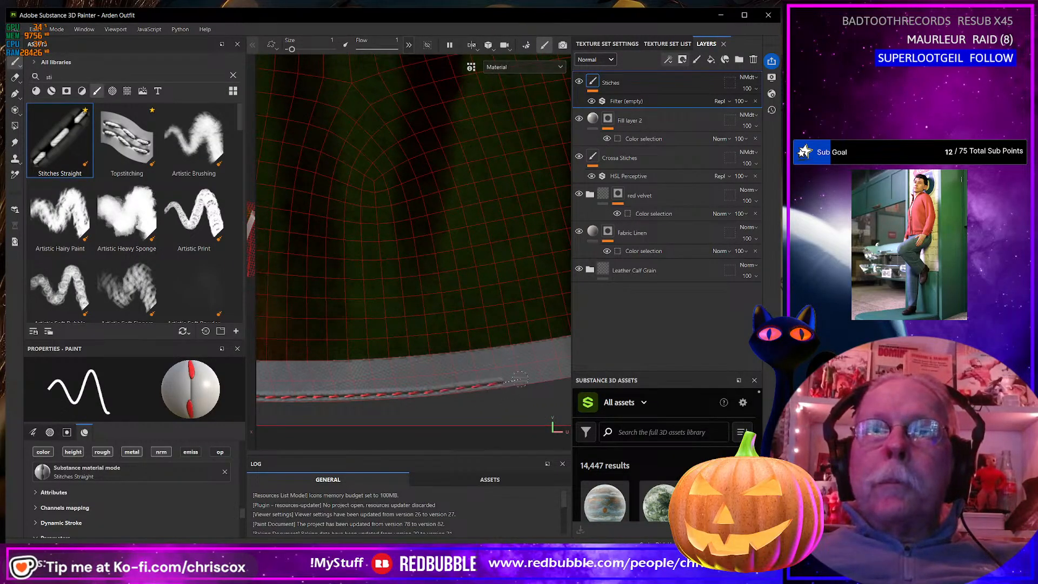
middle_click_drag(503, 382, 465, 402, "alt")
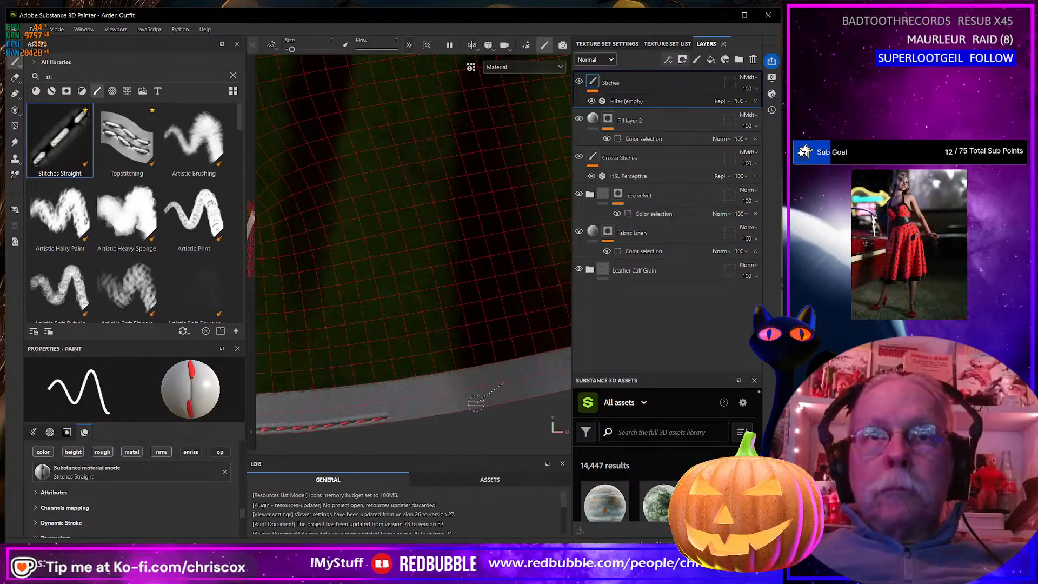
left_click(478, 403, "shift")
left_click(562, 385, "shift")
middle_click_drag(561, 385, 403, 428, "alt")
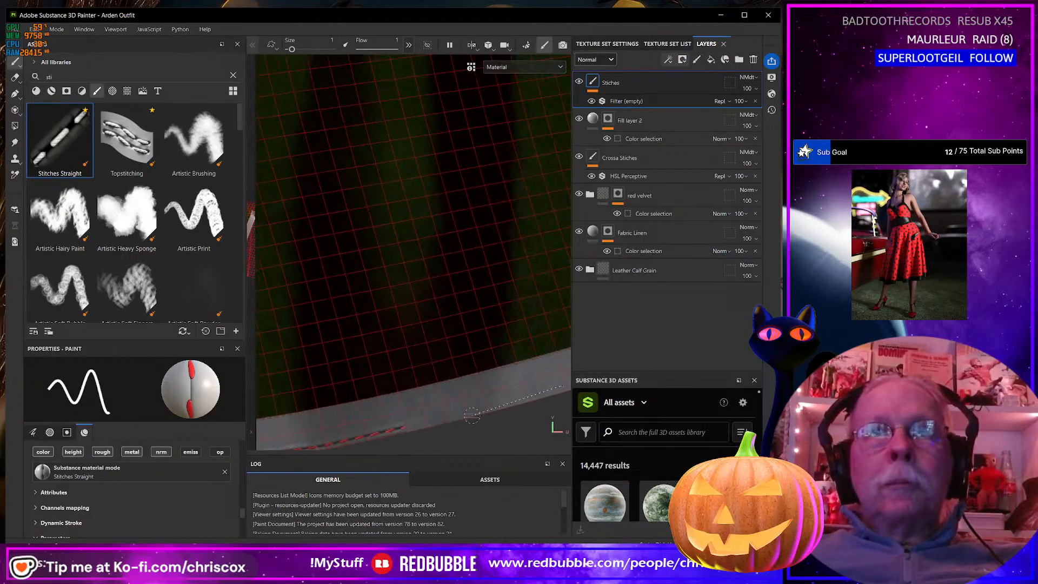
left_click(541, 394, "shift")
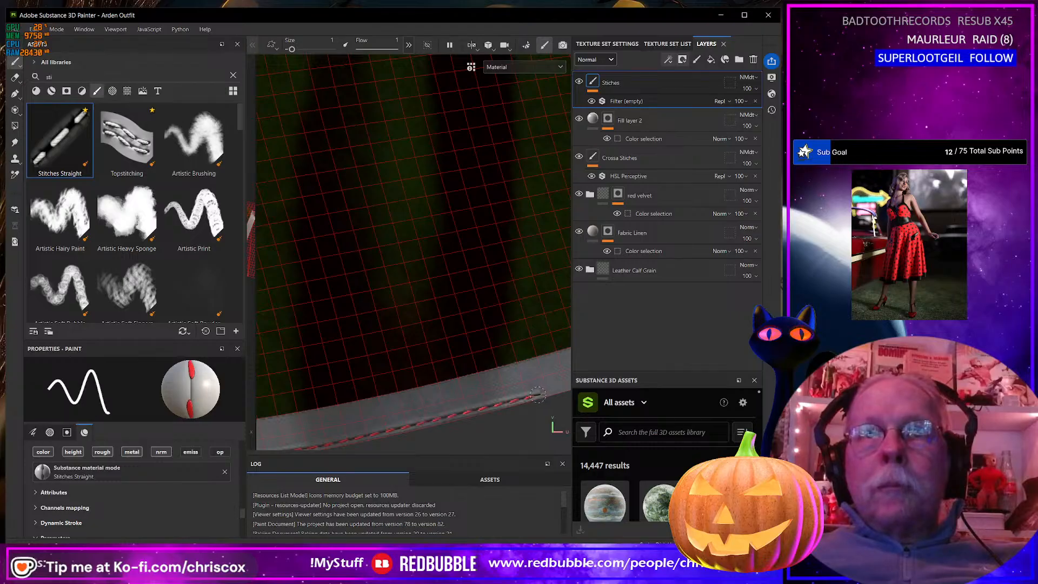
middle_click_drag(541, 394, 357, 437, "alt")
left_click(494, 395, "shift")
Paint the red stitches around the panel's lower right curve in short segments that follow the border's outer edge
middle_click_drag(494, 395, 390, 436, "alt")
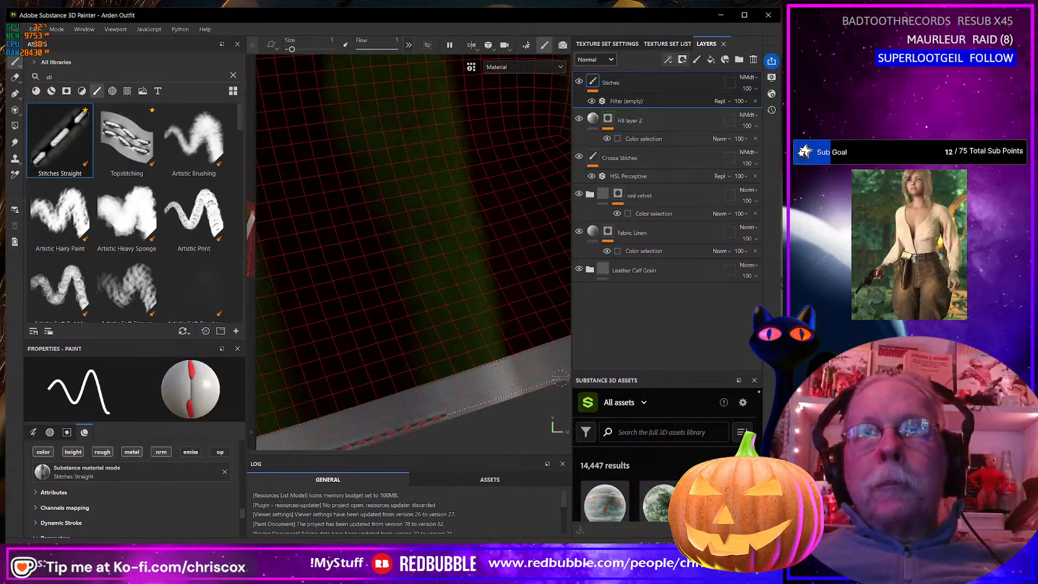
middle_click_drag(561, 375, 442, 321, "alt")
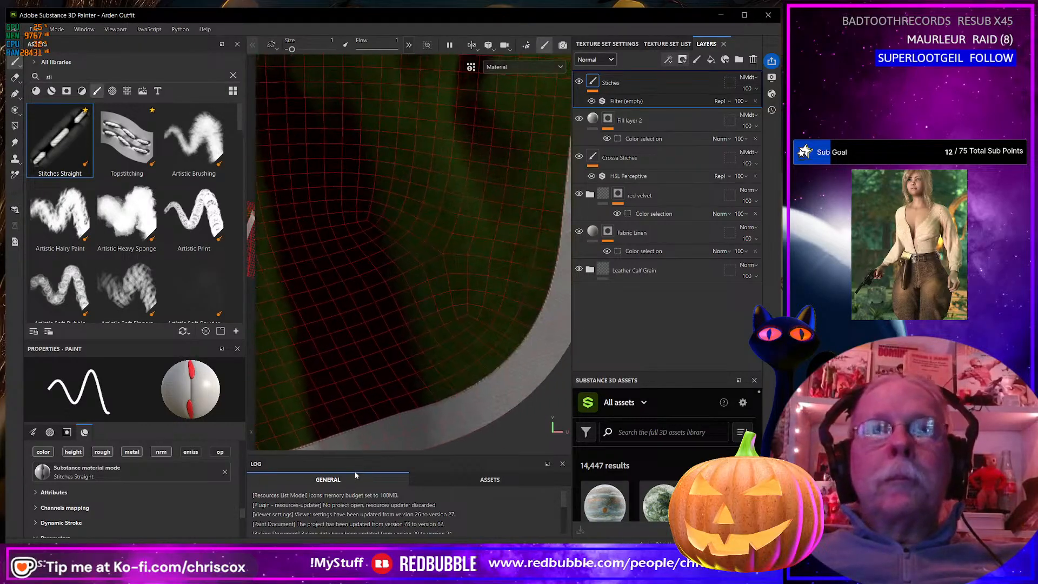
left_click(441, 327, "shift")
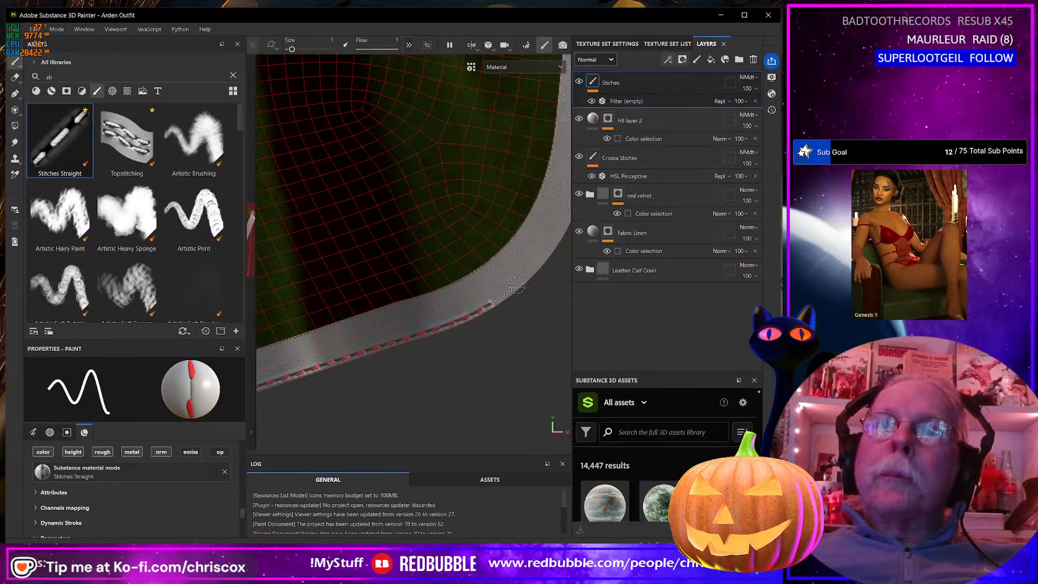
left_click(541, 263, "shift")
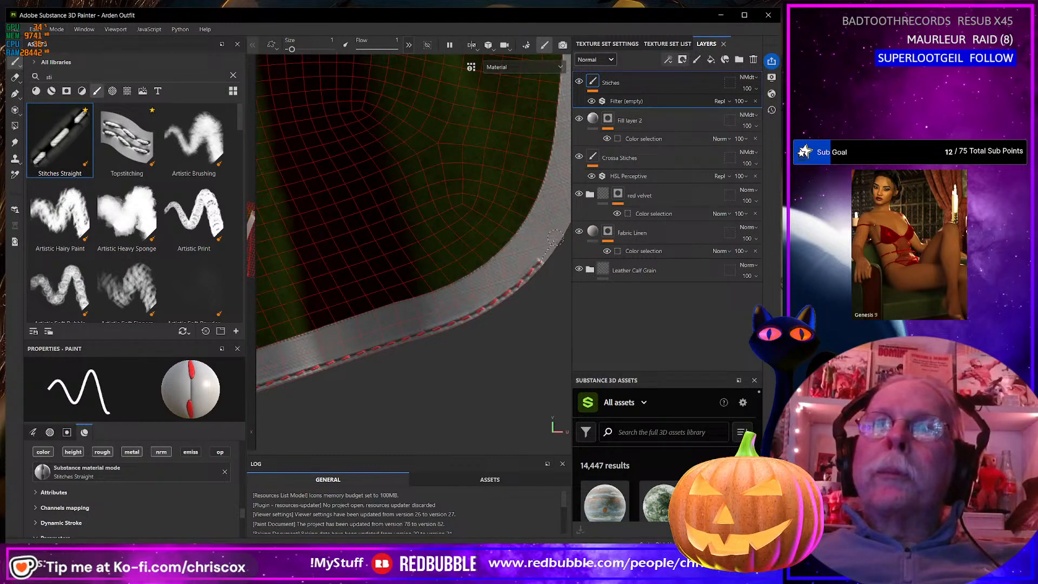
middle_click_drag(554, 238, 476, 343, "alt")
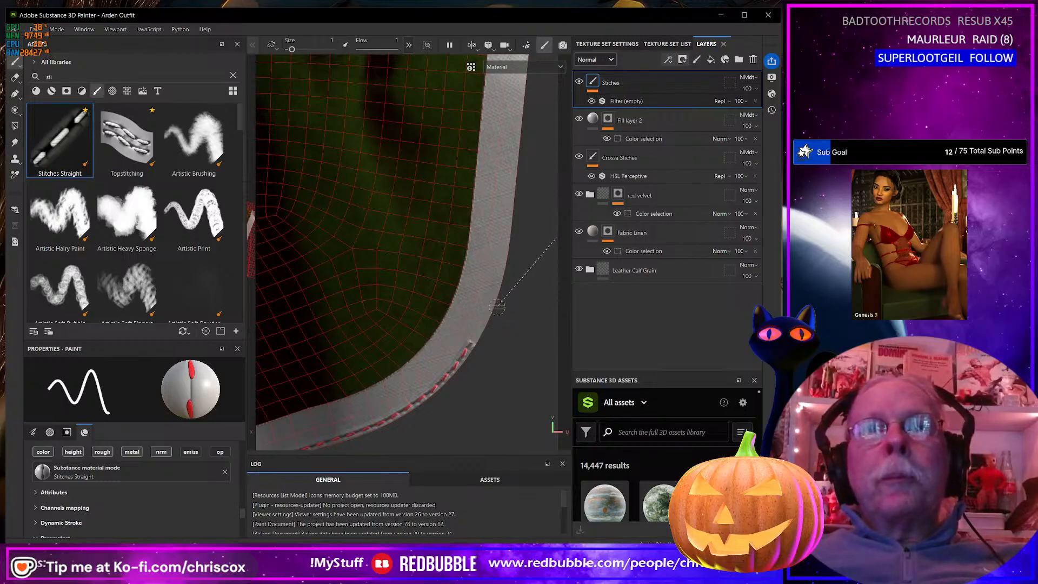
left_click(489, 305, "shift")
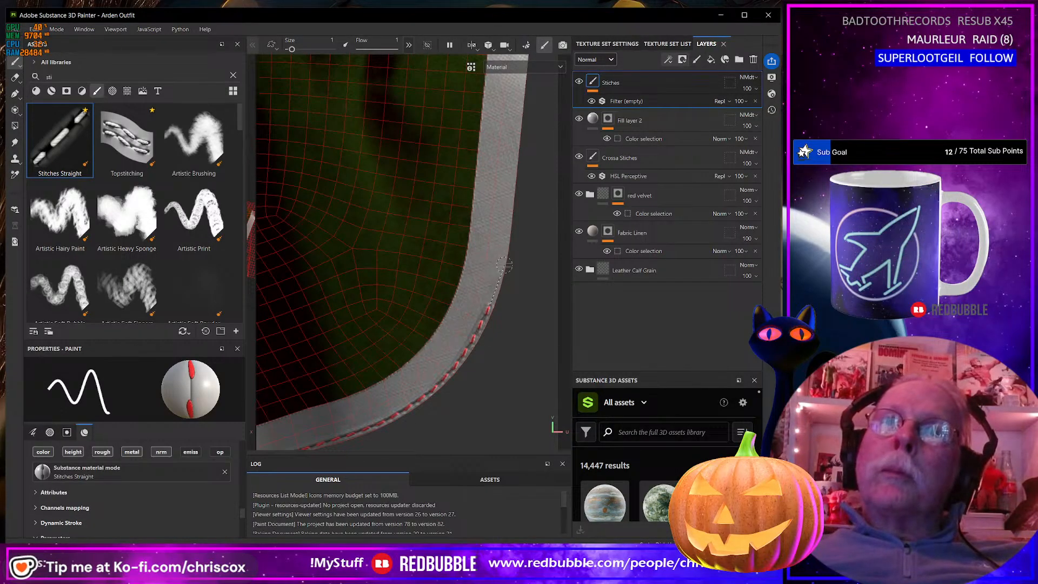
Finish the red stitches up the outer edge of the panel's right border as far as its upper corner
left_click(501, 271, "shift")
left_click(509, 198, "shift")
left_click(520, 109, "shift")
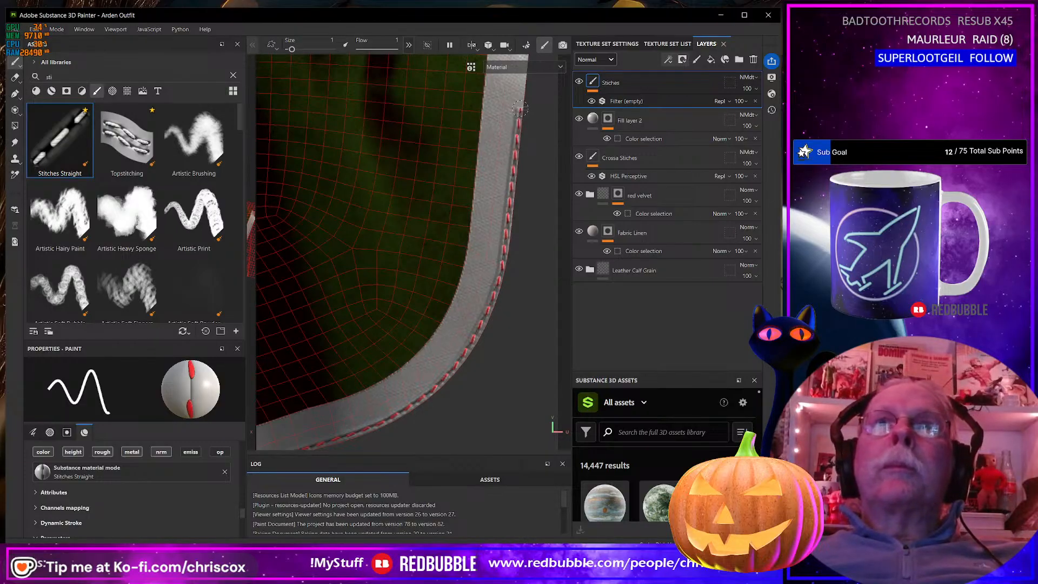
middle_click_drag(521, 109, 519, 256, "alt")
left_click(520, 221, "shift")
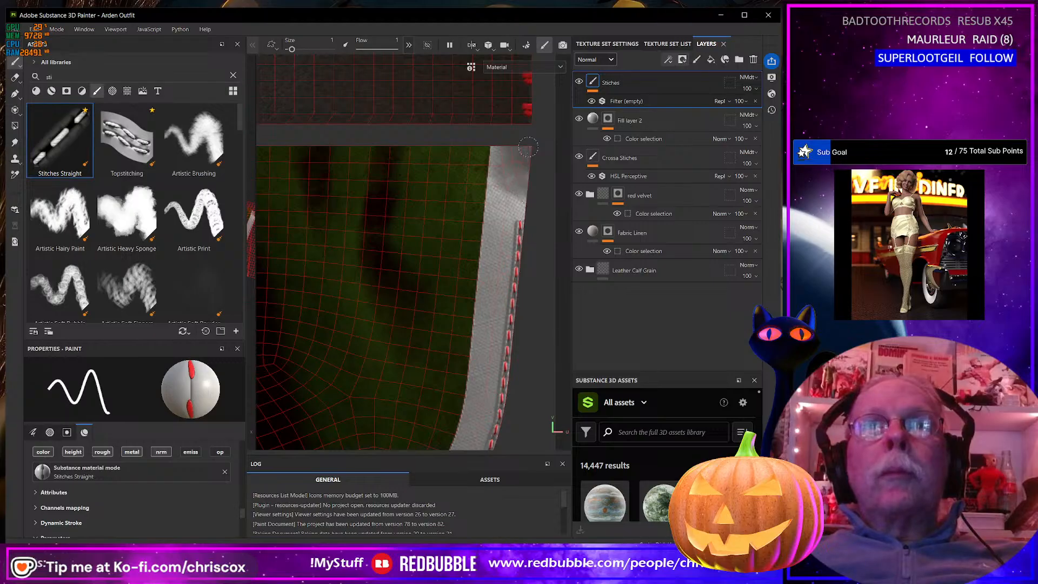
left_click(528, 147, "shift")
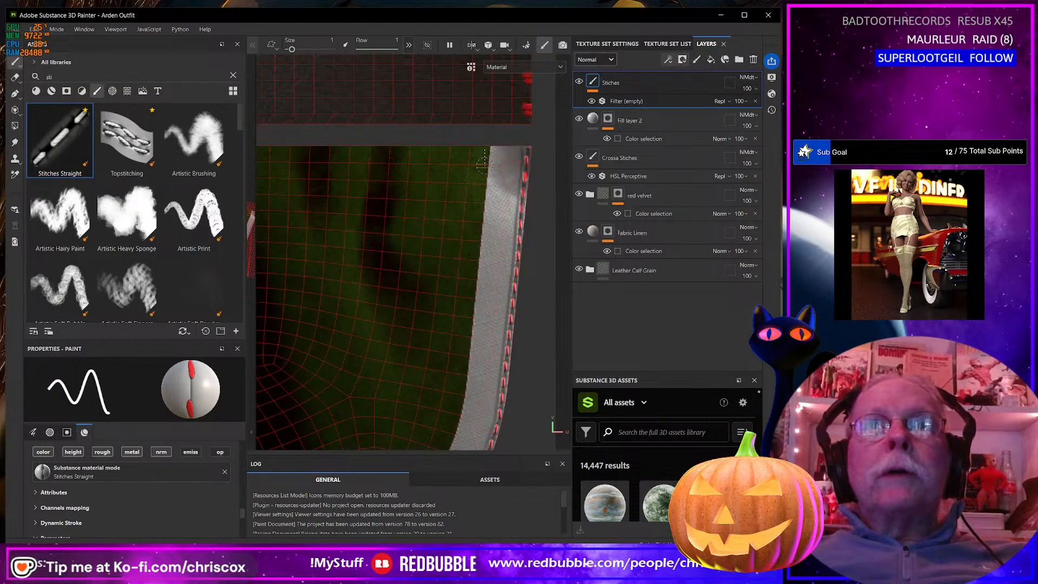
Paint red stitches down the inner edge of the panel's right border and around its lower right curve
left_click(484, 157)
left_click(480, 202, "shift")
left_click(475, 295, "shift")
left_click(461, 374, "shift")
middle_click_drag(461, 374, 463, 264, "alt")
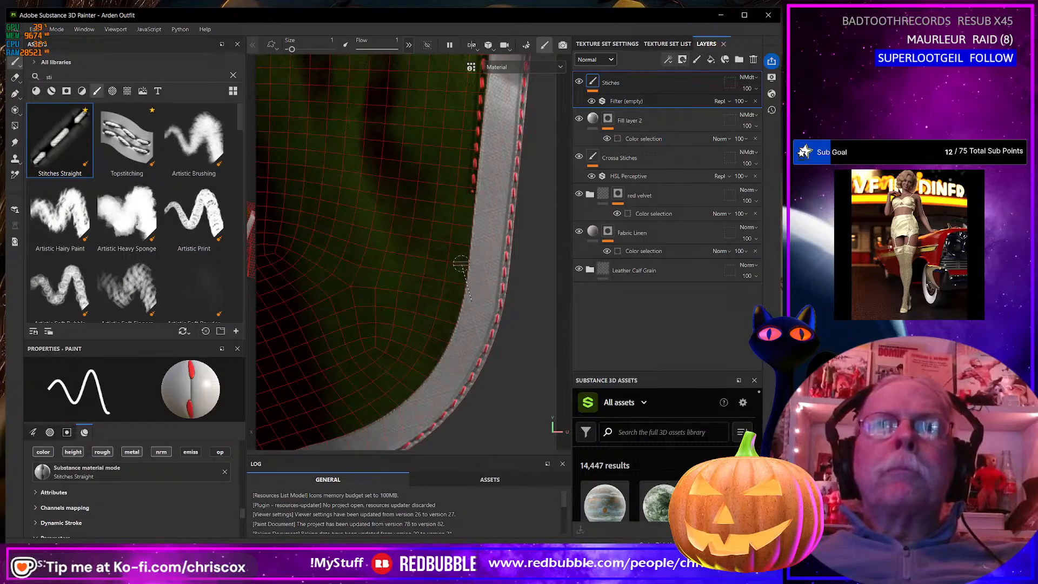
left_click(453, 326, "shift")
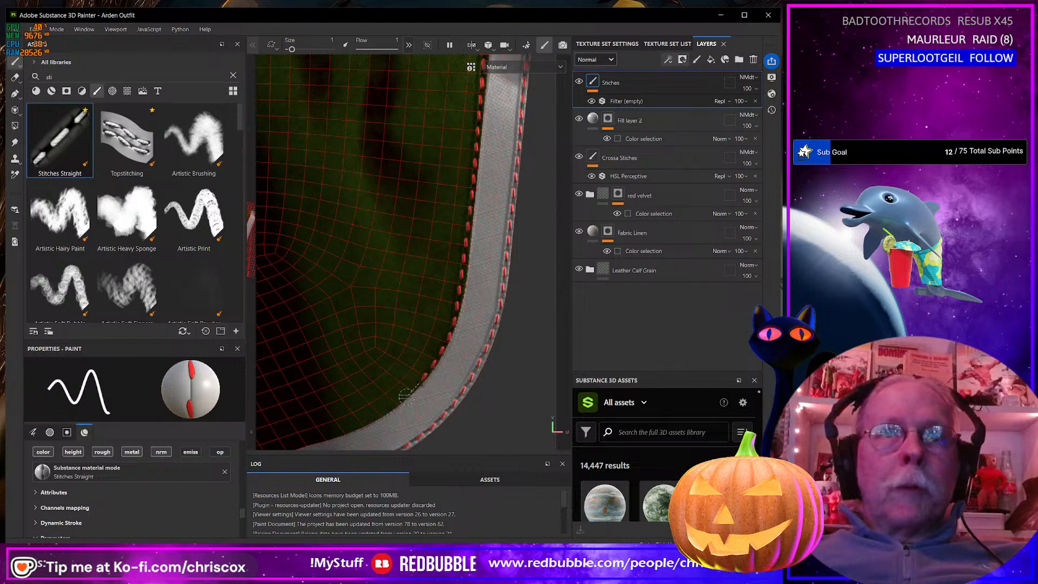
left_click_drag(388, 413, 438, 361, "alt")
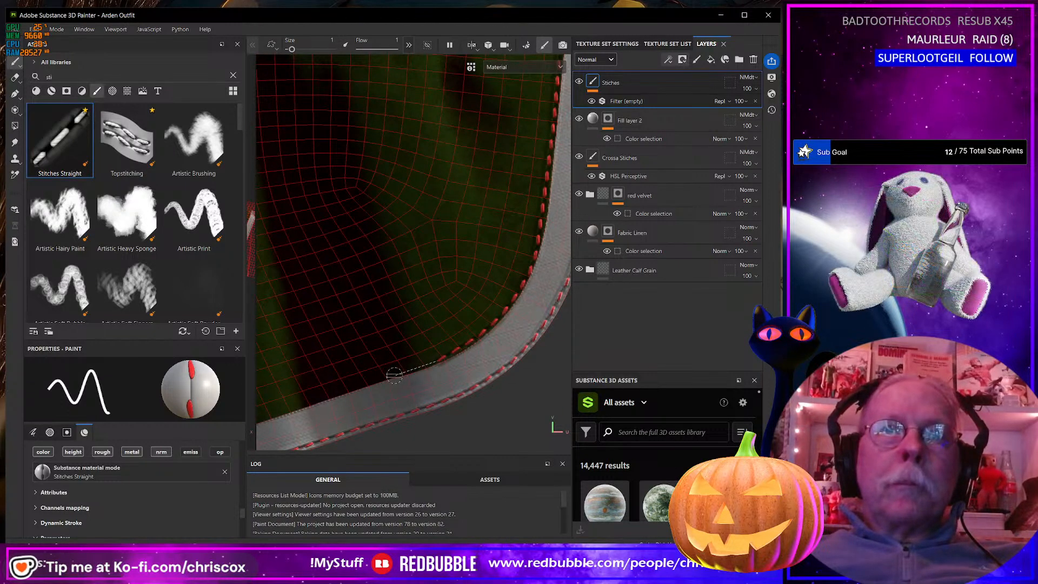
Continue the red stitches from the right curve down the sloping right stretch of the bottom border's inner edge
middle_click_drag(333, 392, 467, 302, "alt")
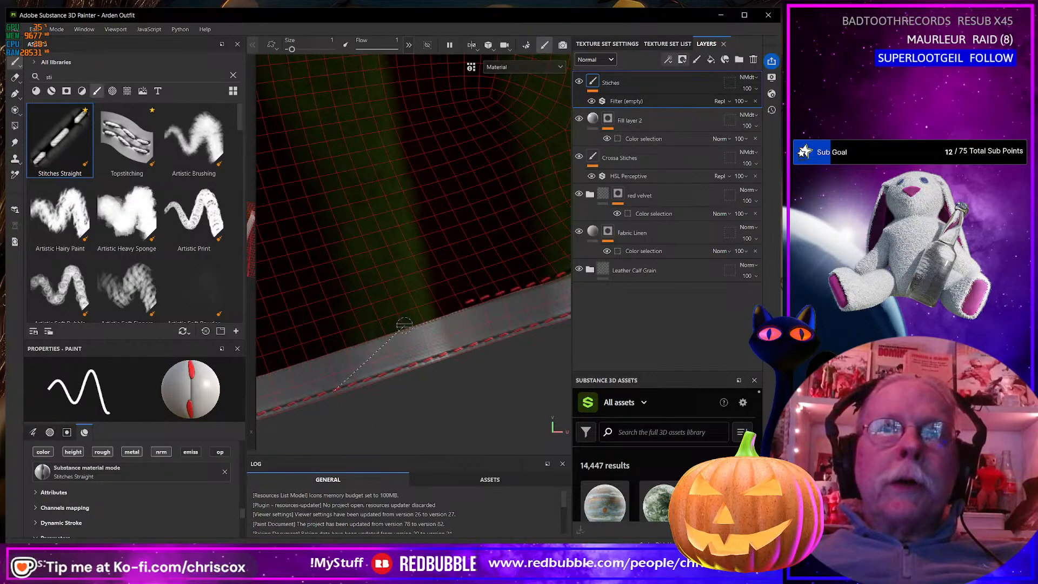
mouse_move(360, 341)
middle_mouse_down("alt")
mouse_move(406, 312)
mouse_move(375, 317)
mouse_move(461, 290)
middle_mouse_up("alt")
left_click(382, 318, "shift")
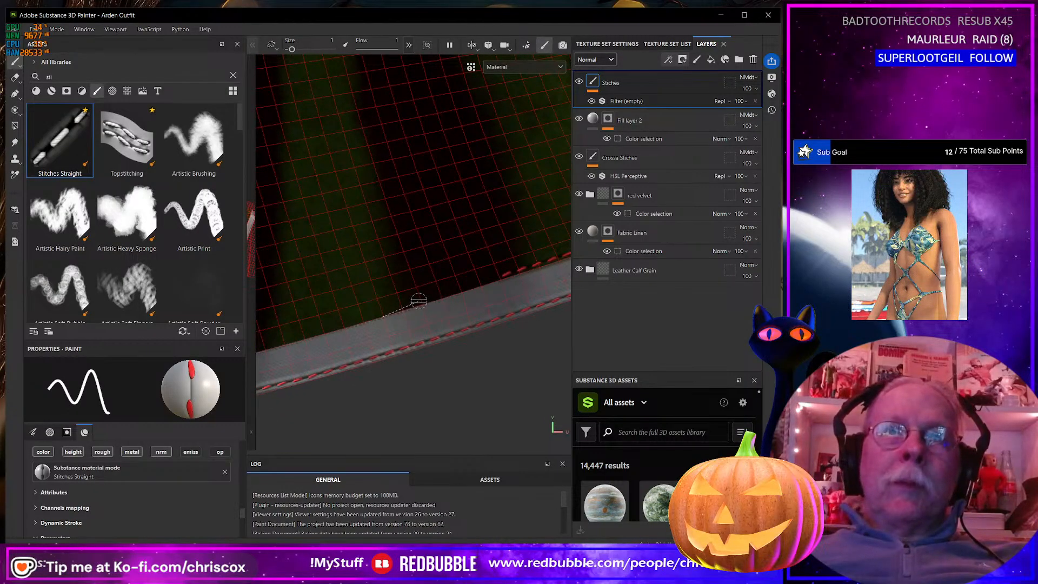
middle_click_drag(419, 301, 492, 269, "alt")
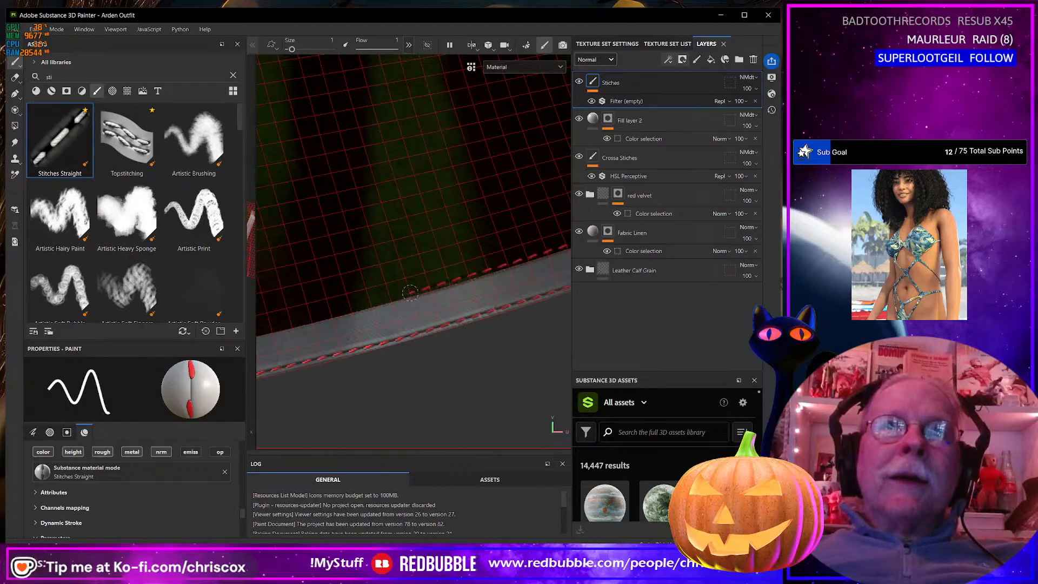
middle_click_drag(352, 309, 432, 291, "alt")
left_click_drag(401, 297, 321, 316)
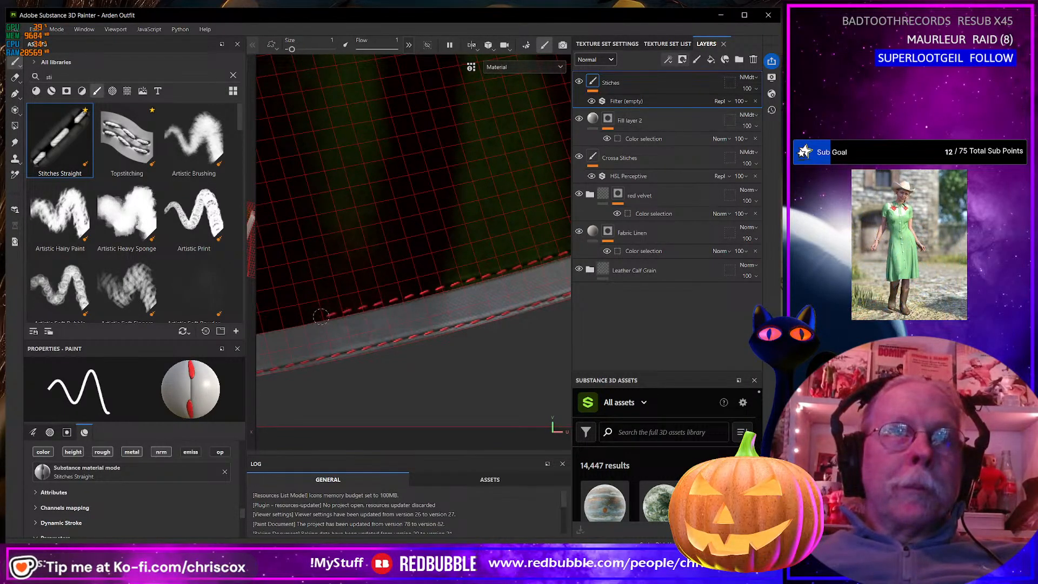
Carry the red stitches through the lowest, nearly level middle stretch of the bottom border's inner edge
middle_click_drag(299, 318, 446, 280, "alt")
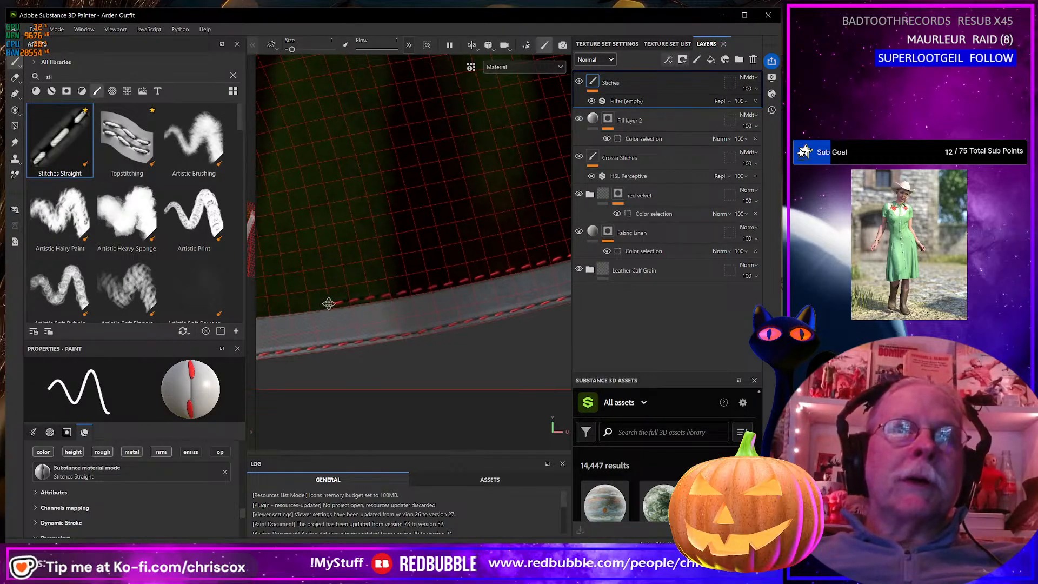
middle_click_drag(307, 307, 456, 295, "alt")
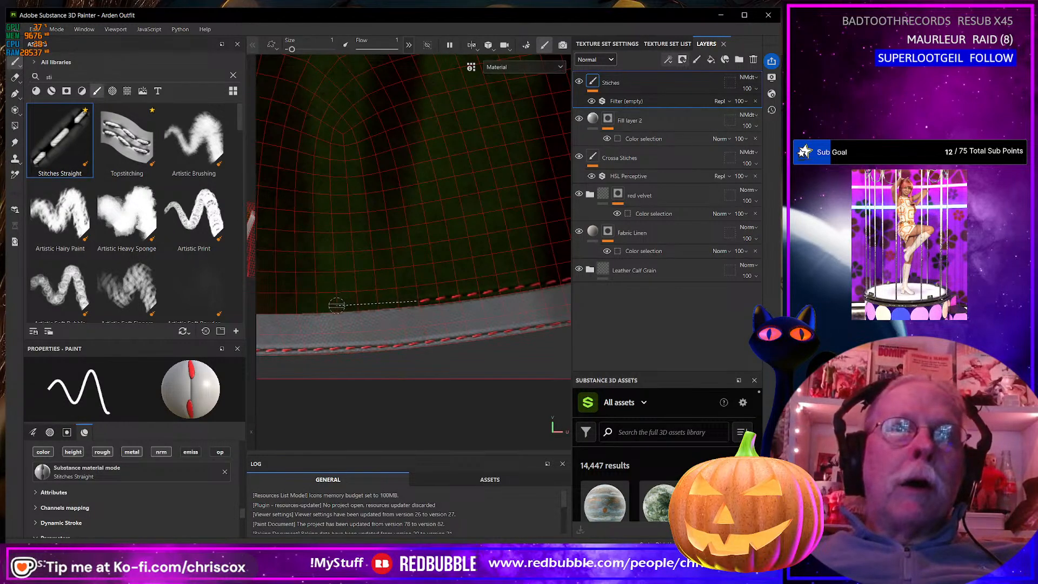
left_click(281, 310, "shift")
middle_click_drag(280, 309, 397, 305, "alt")
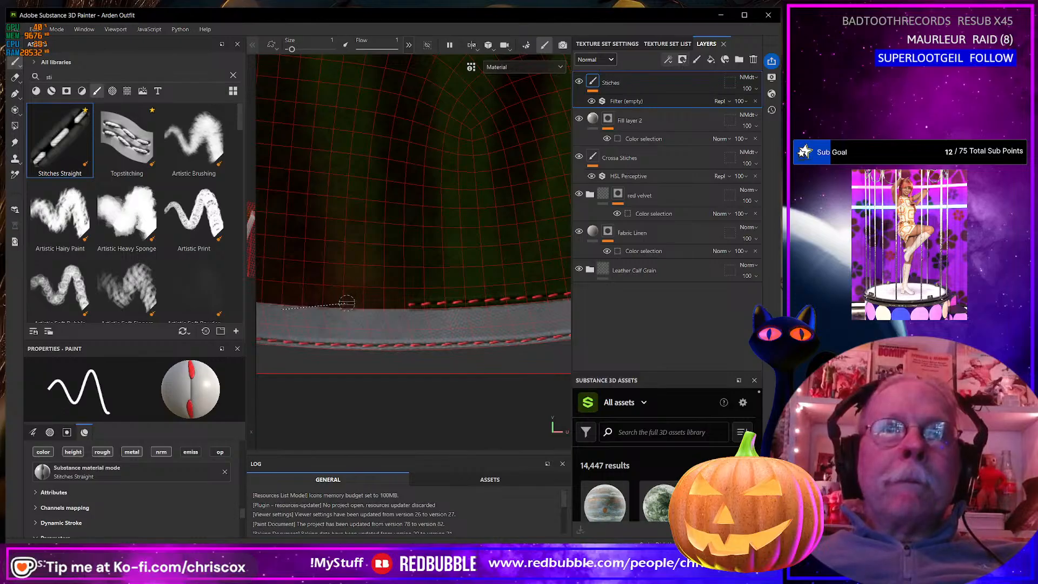
middle_click_drag(279, 297, 401, 296, "alt")
left_click(387, 295, "shift")
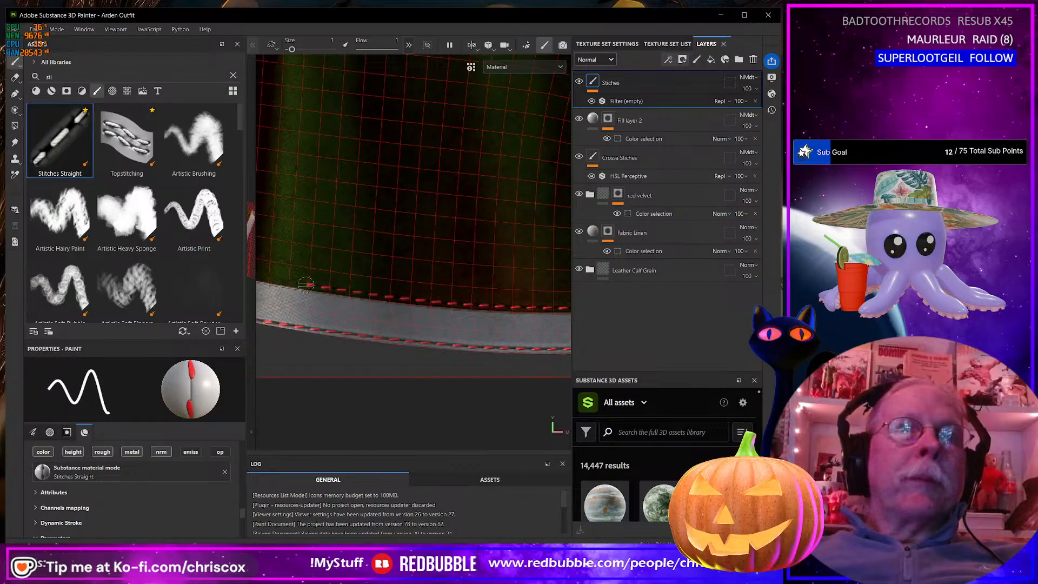
Extend the red stitches up the rising left stretch of the bottom border's inner edge towards the left curve
middle_click_drag(305, 284, 489, 314, "alt")
left_click(431, 302, "shift")
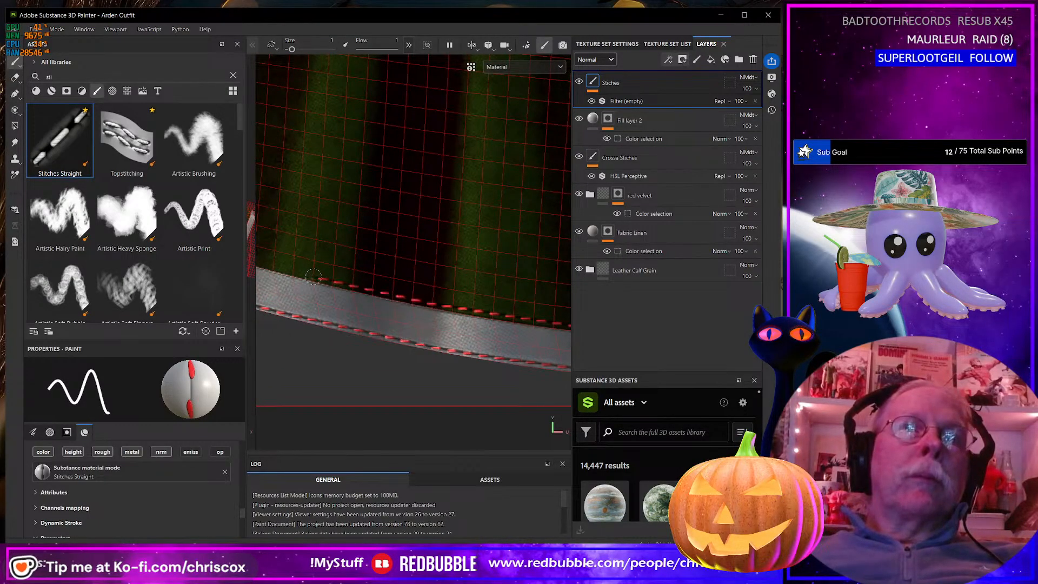
middle_click_drag(313, 276, 401, 292, "alt")
left_click(401, 290, "shift")
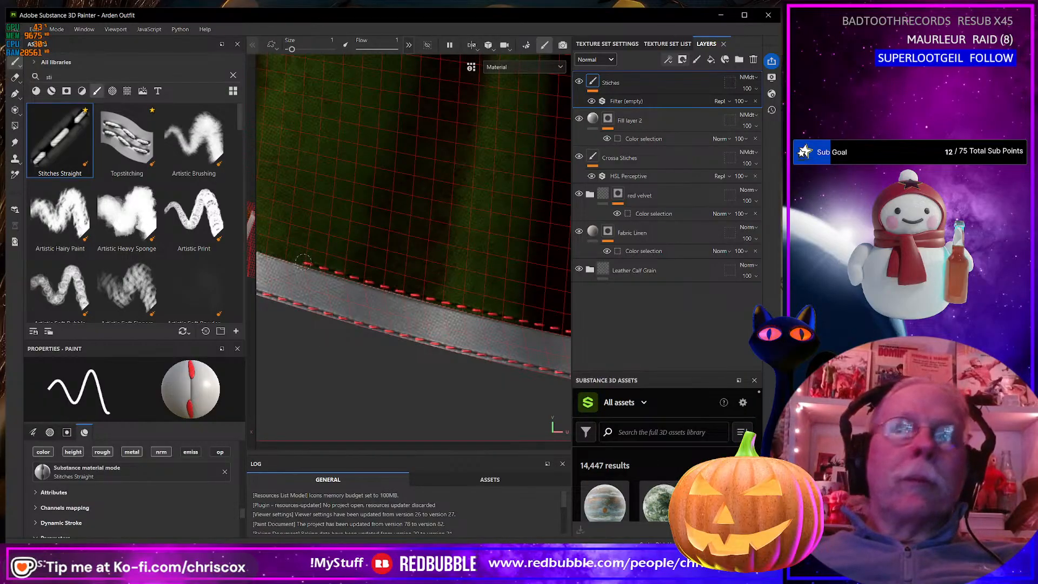
middle_click_drag(305, 258, 474, 306, "alt")
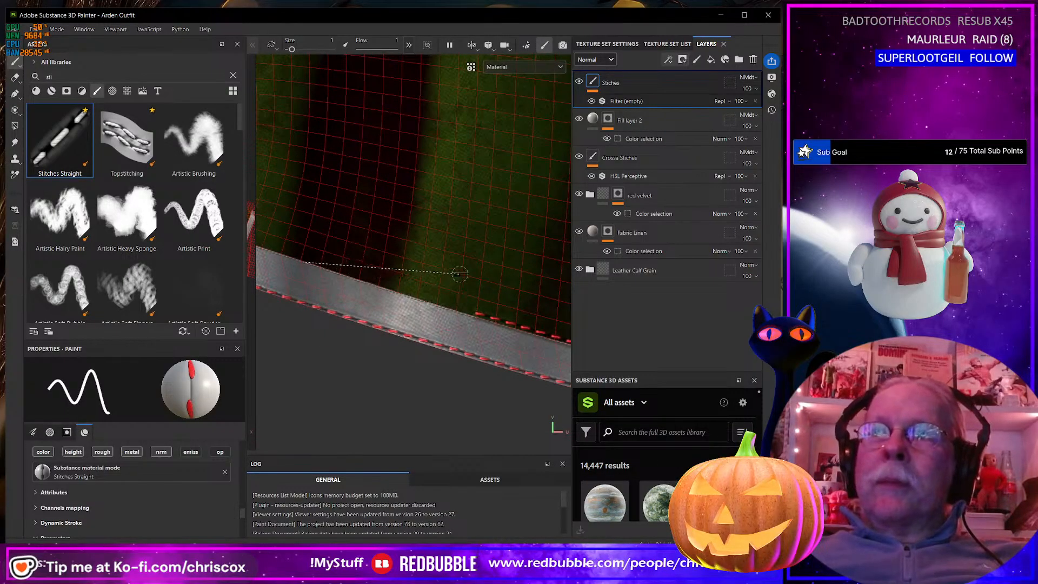
left_click(360, 276, "shift")
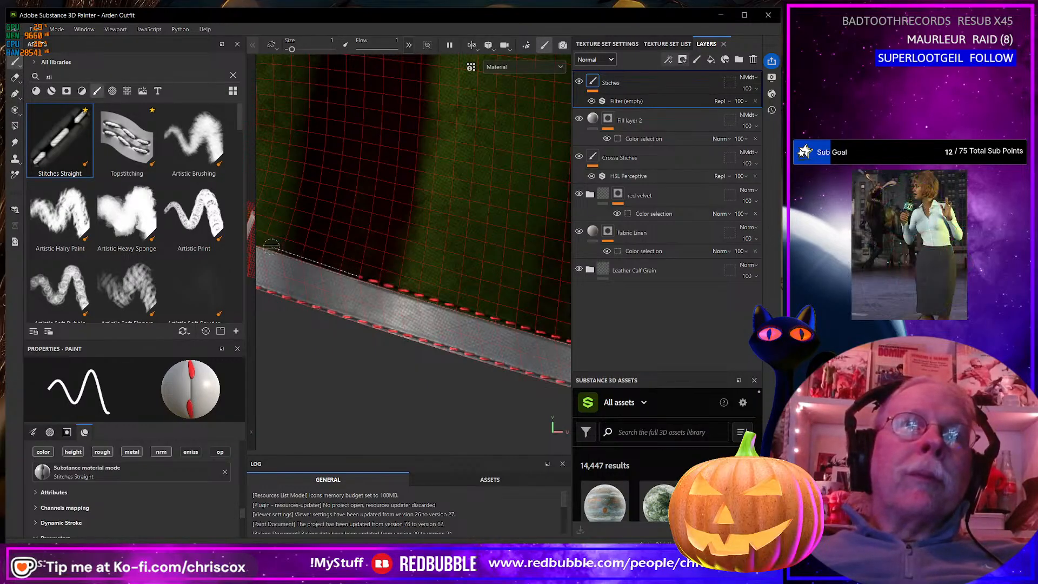
Paint the red stitches around the panel's lower left curve in short segments that follow the border's inner edge
middle_click_drag(265, 245, 462, 315, "alt")
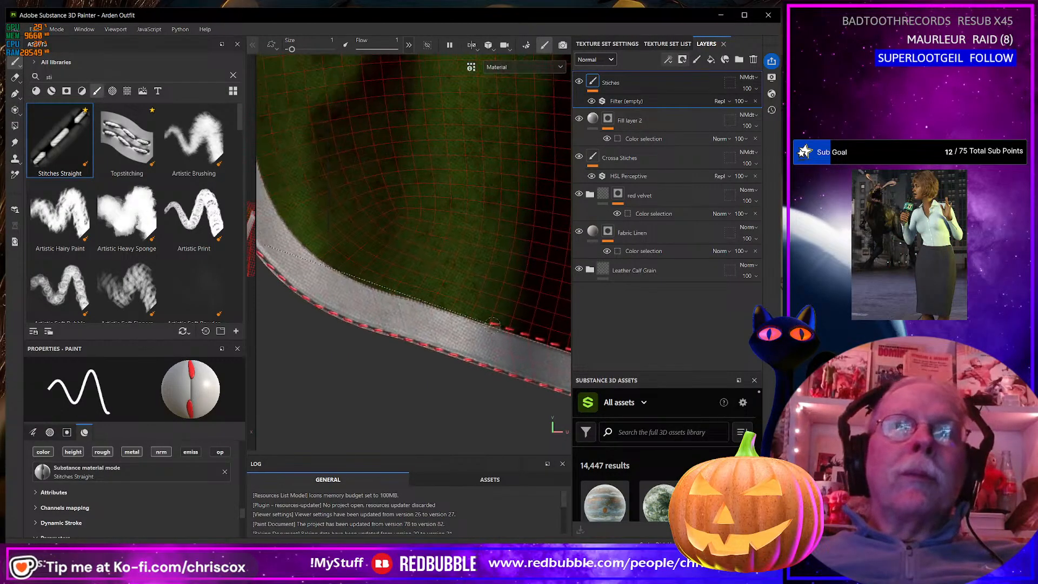
left_click(431, 302, "shift")
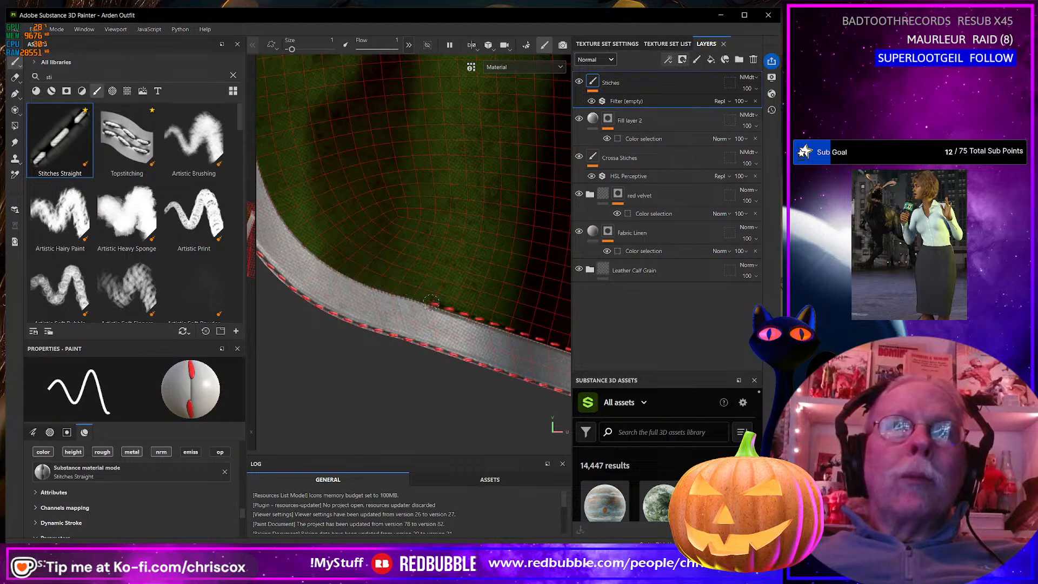
left_click(386, 286, "shift")
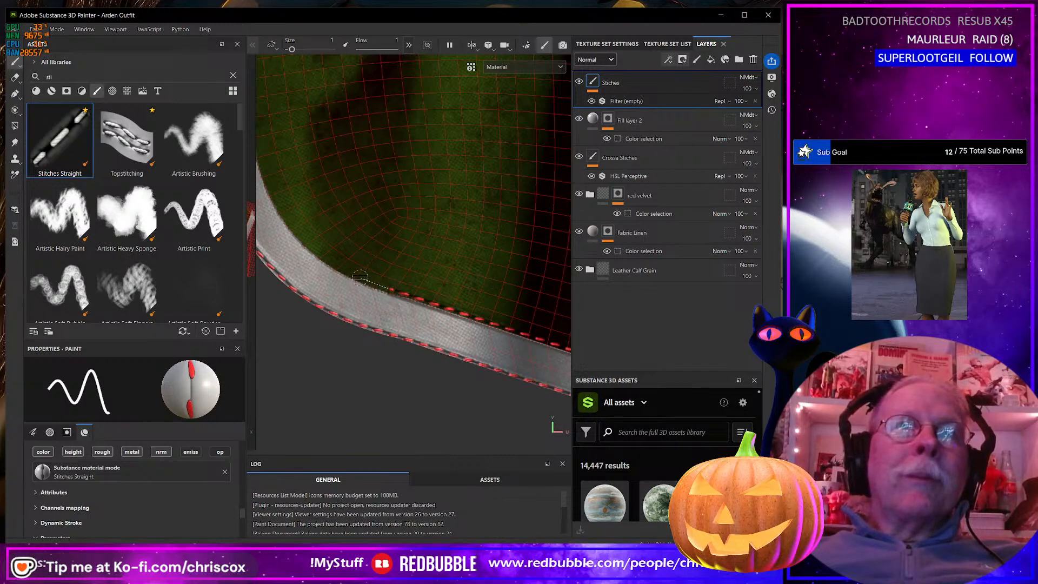
left_click(360, 279, "shift")
left_click(302, 241, "shift")
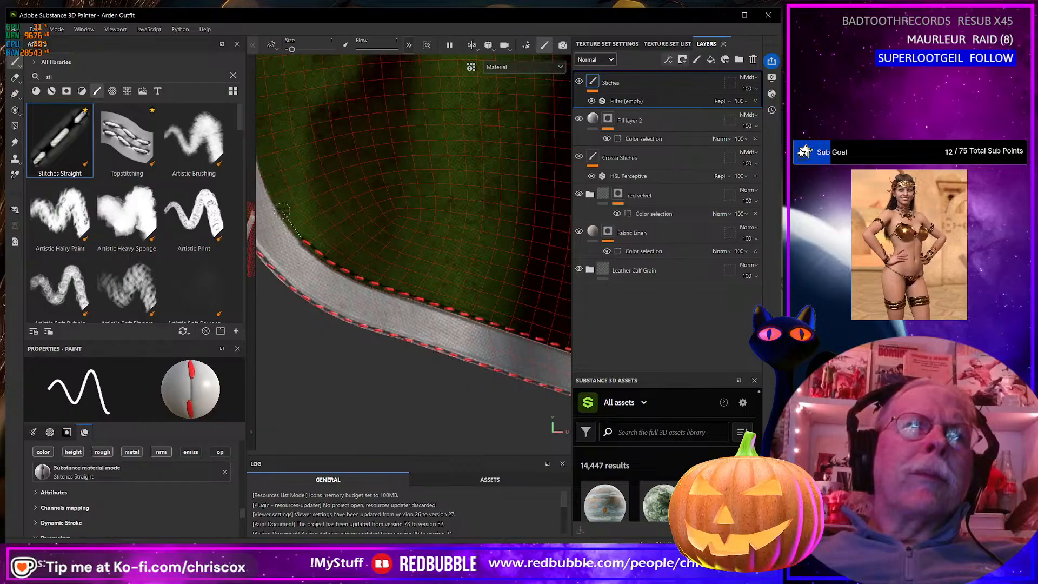
middle_click_drag(271, 178, 375, 295, "alt")
left_click(363, 264, "shift")
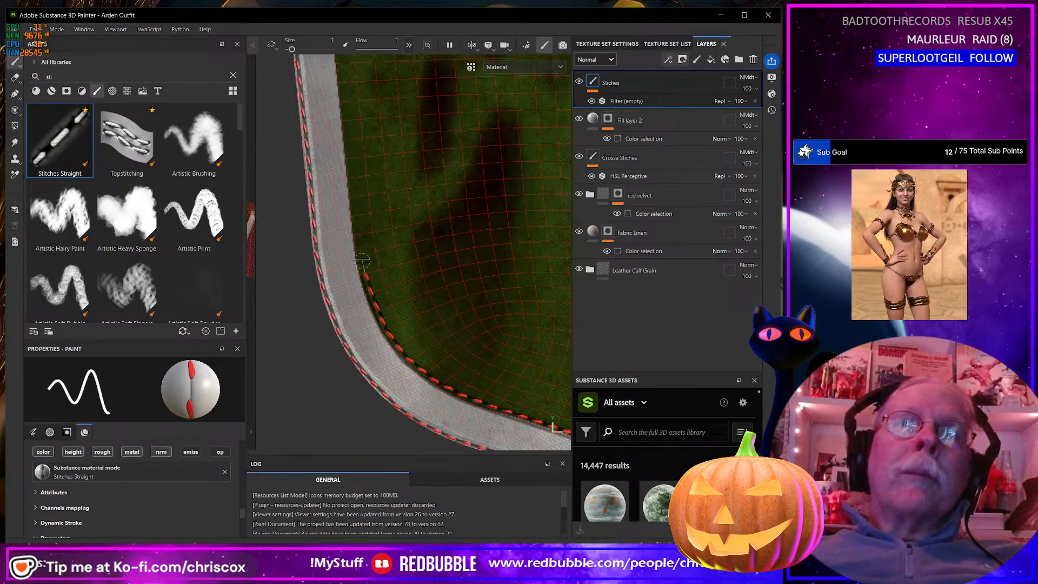
Finish the red stitches up the inner edge of the panel's left border as far as its upper corner
left_click(348, 142, "shift")
middle_click_drag(348, 141, 371, 364, "alt")
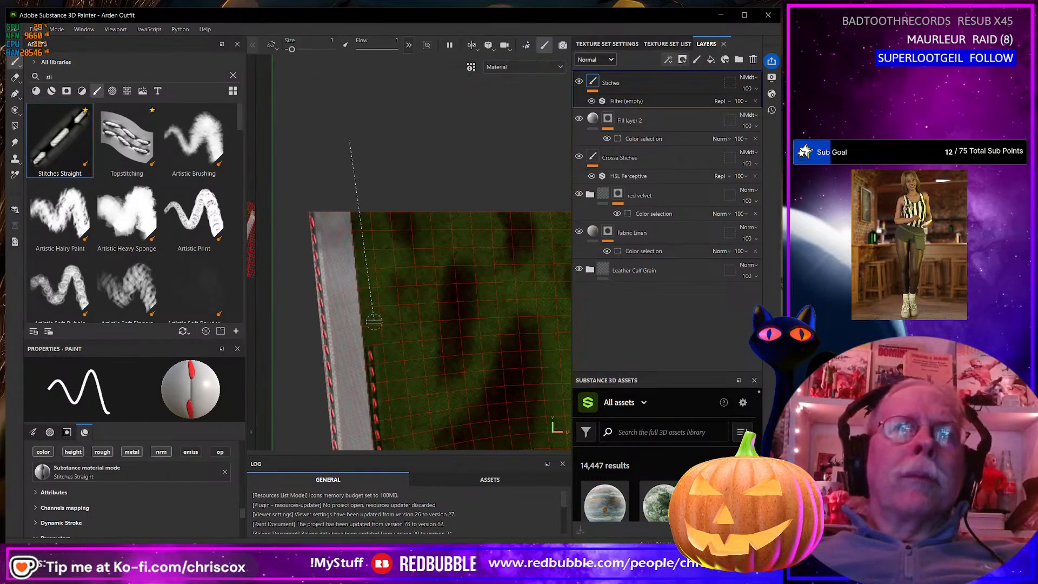
left_click(354, 210, "shift")
scroll(381, 302, "down", 4)
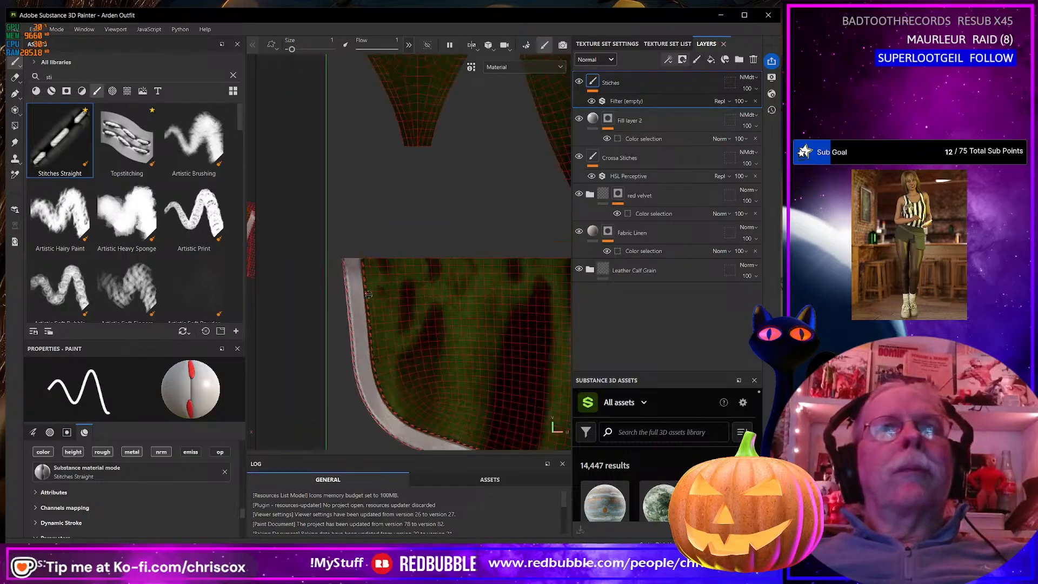
scroll(407, 310, "down", 4)
scroll(471, 317, "up", 8)
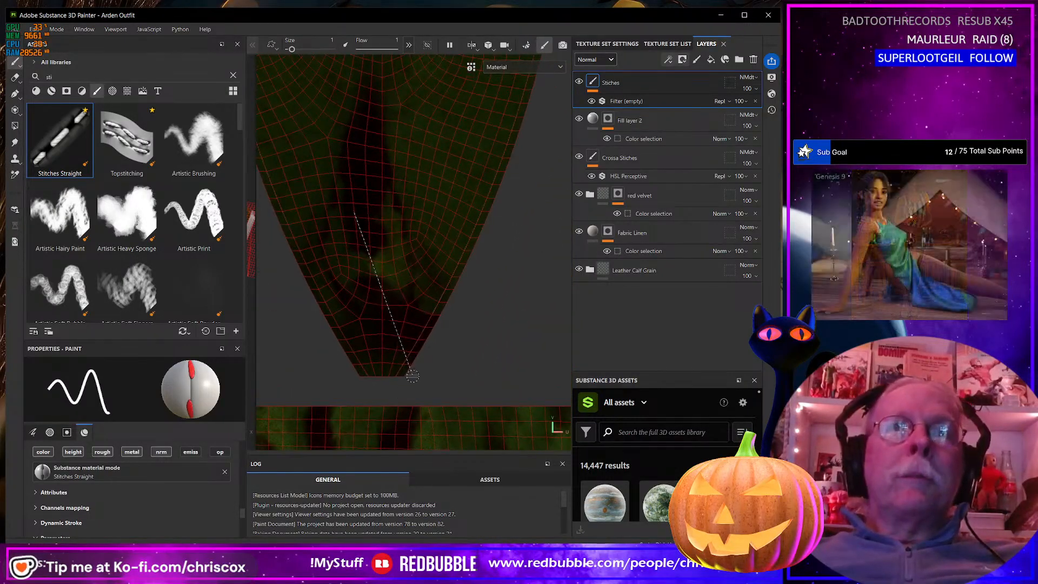
middle_click_drag(400, 385, 446, 421, "alt")
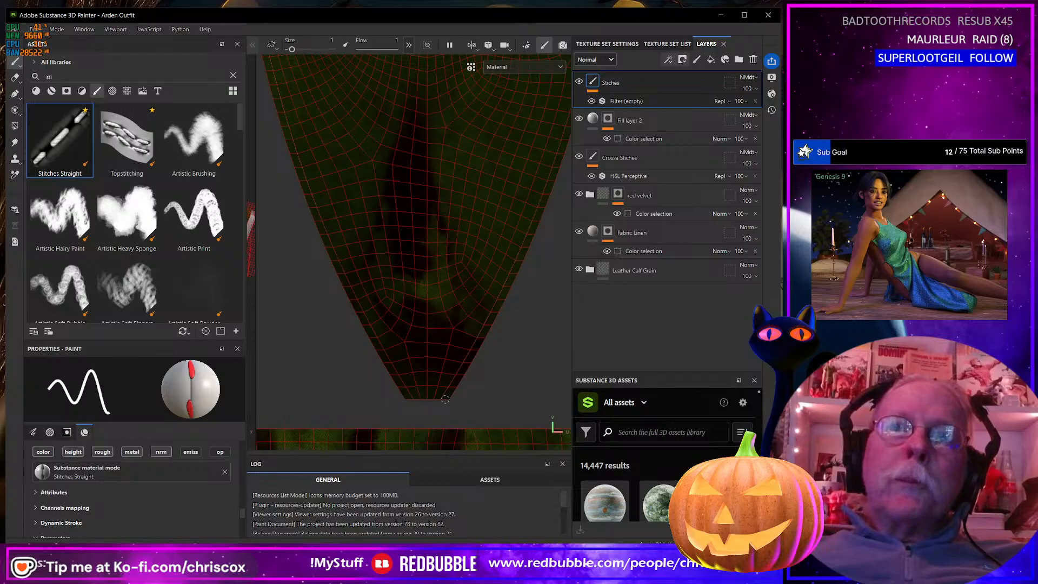
left_click(478, 343, "shift")
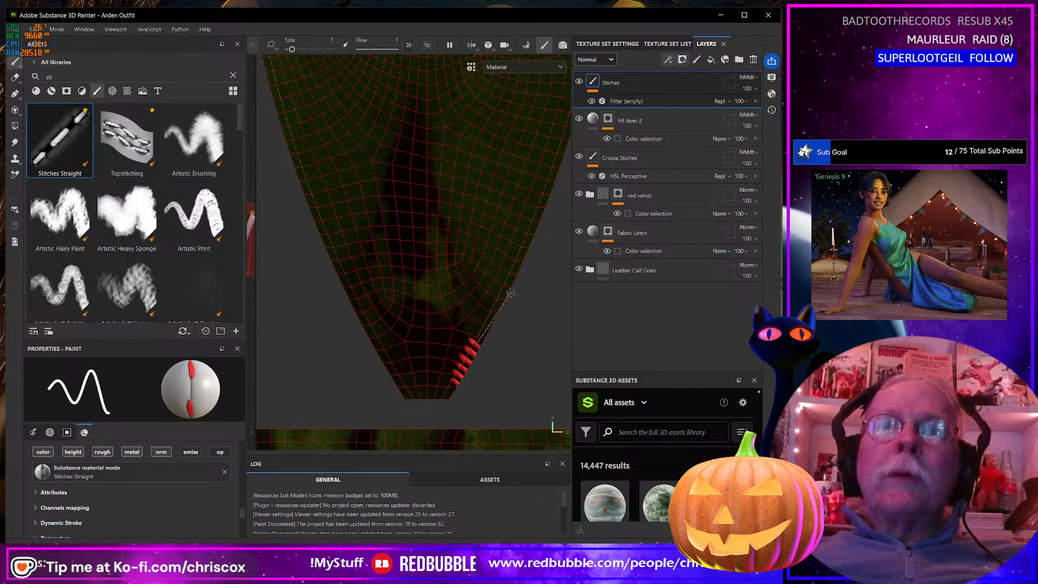
scroll(477, 362, "up", 2)
key("ctrl+z")
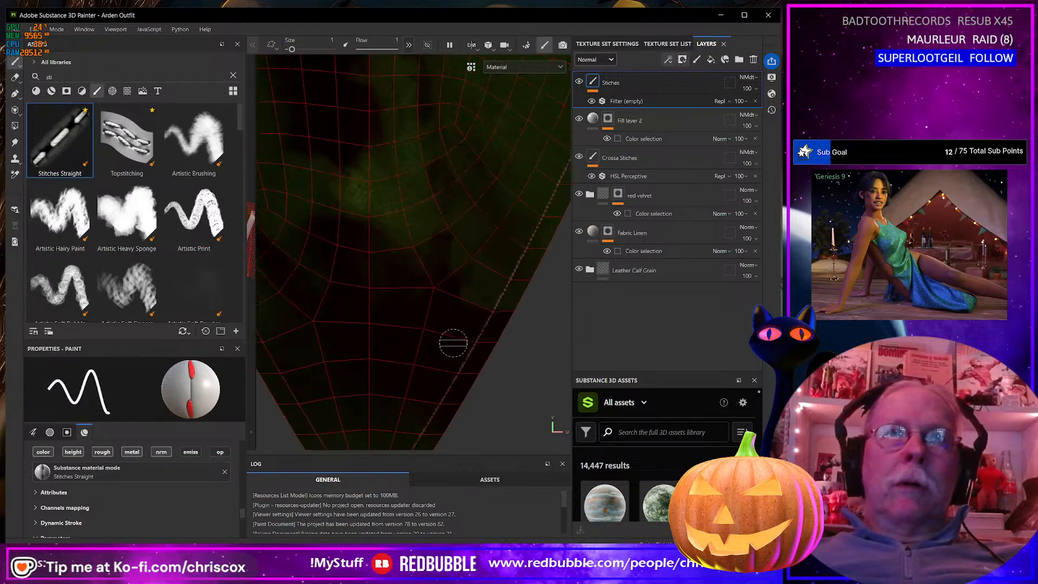
Set the stitch brush's alignment to UV
scroll(418, 333, "down", 5)
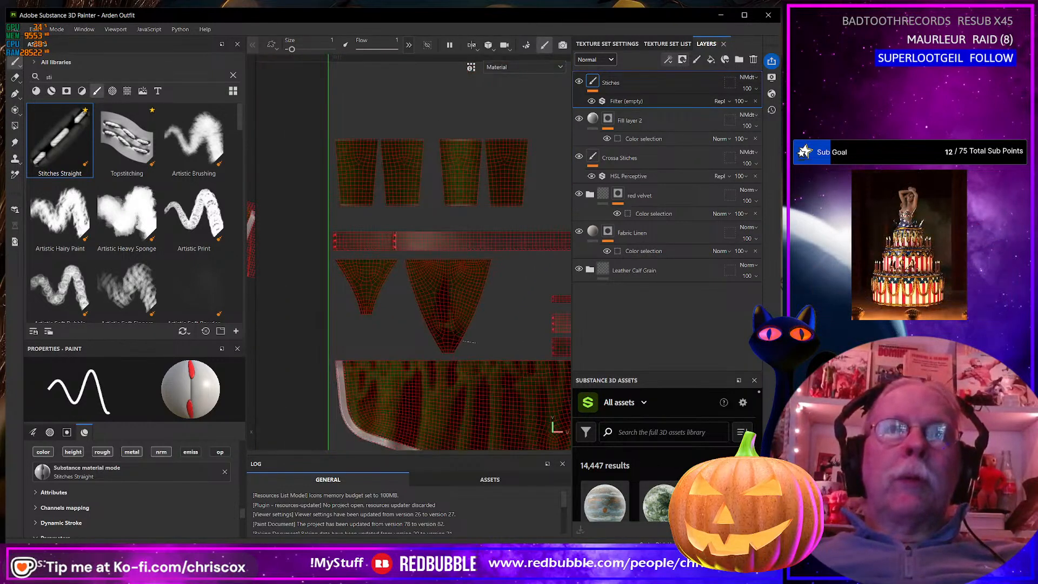
middle_click_drag(470, 341, 483, 325, "alt")
scroll(118, 480, "up", 5)
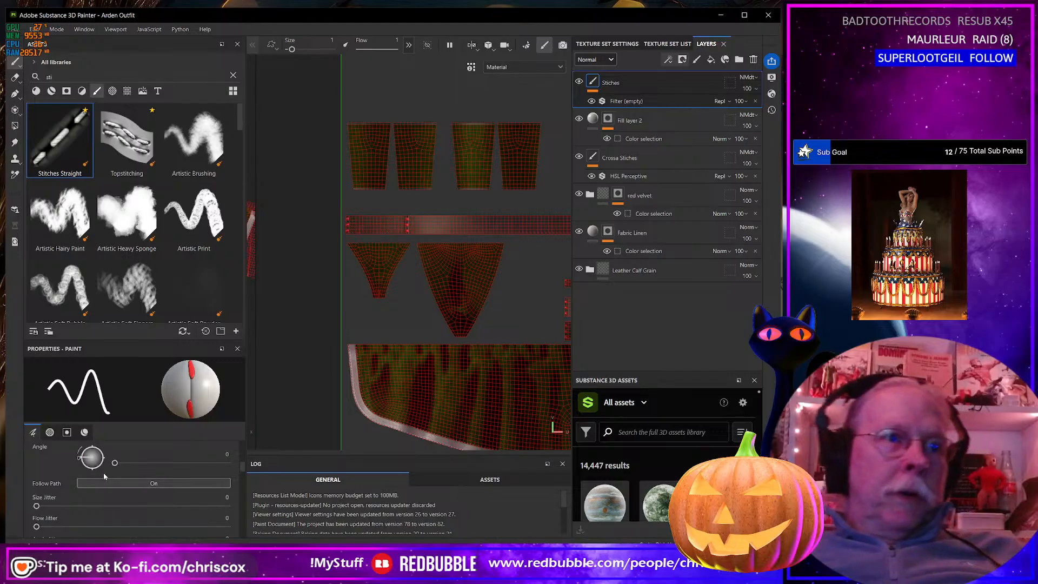
scroll(103, 474, "down", 3)
left_click(108, 492)
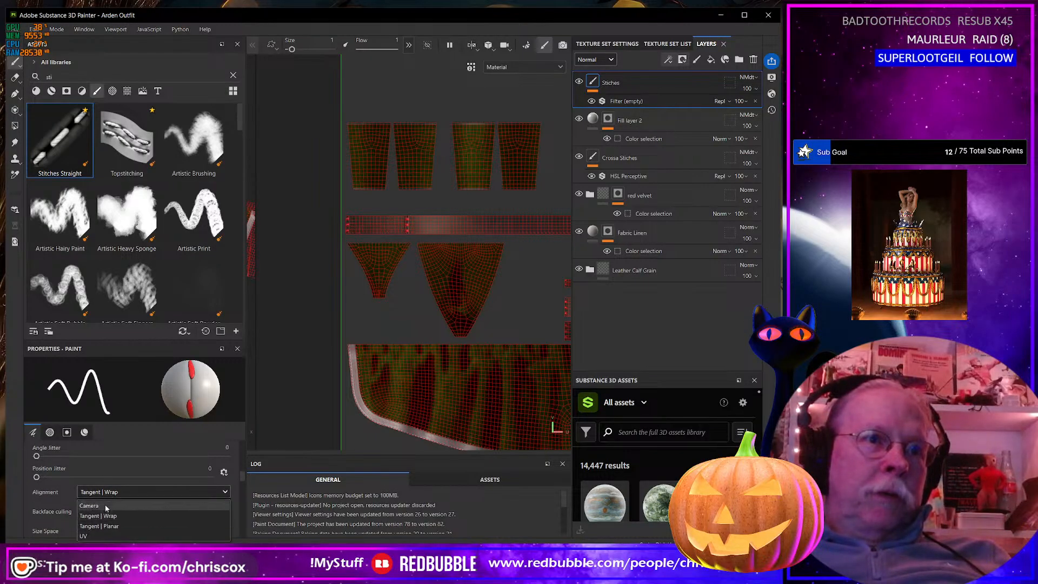
left_click(89, 534)
Paint red stitches up the right edge of the large tapered panel from its narrow lower end to its upper corner
scroll(391, 346, "up", 4)
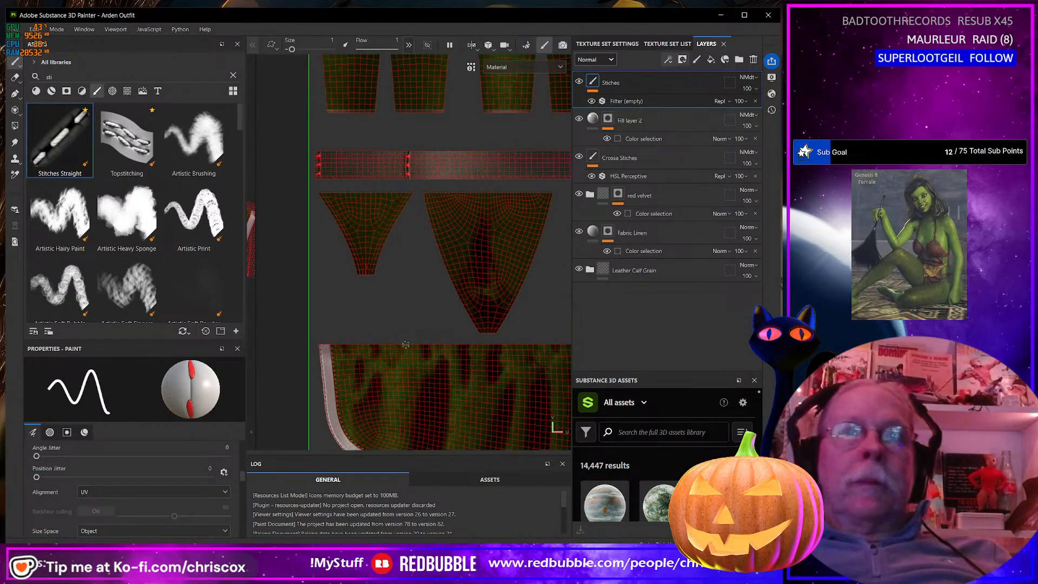
scroll(393, 366, "up", 3)
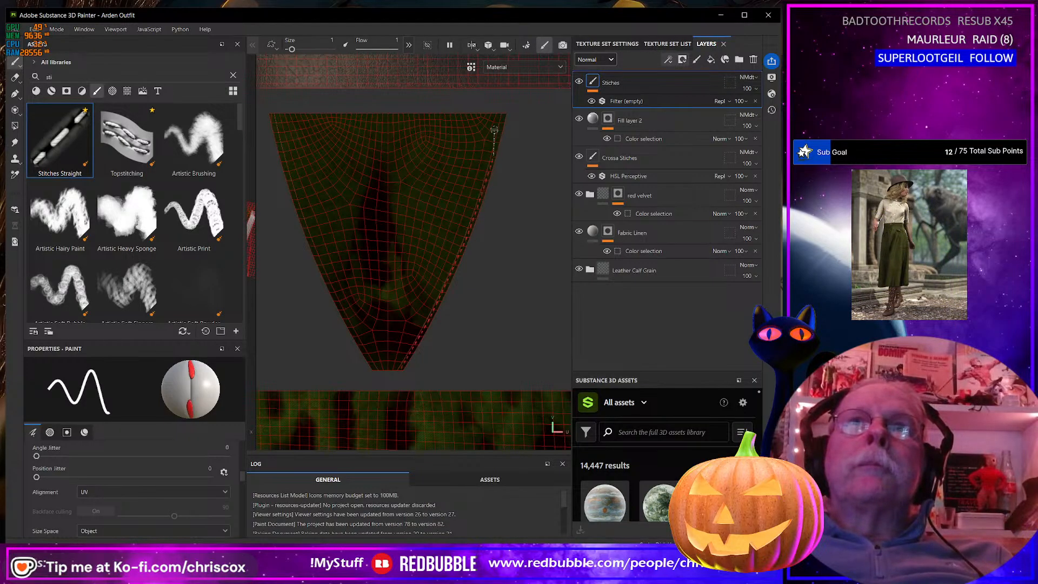
left_click(503, 116, "shift")
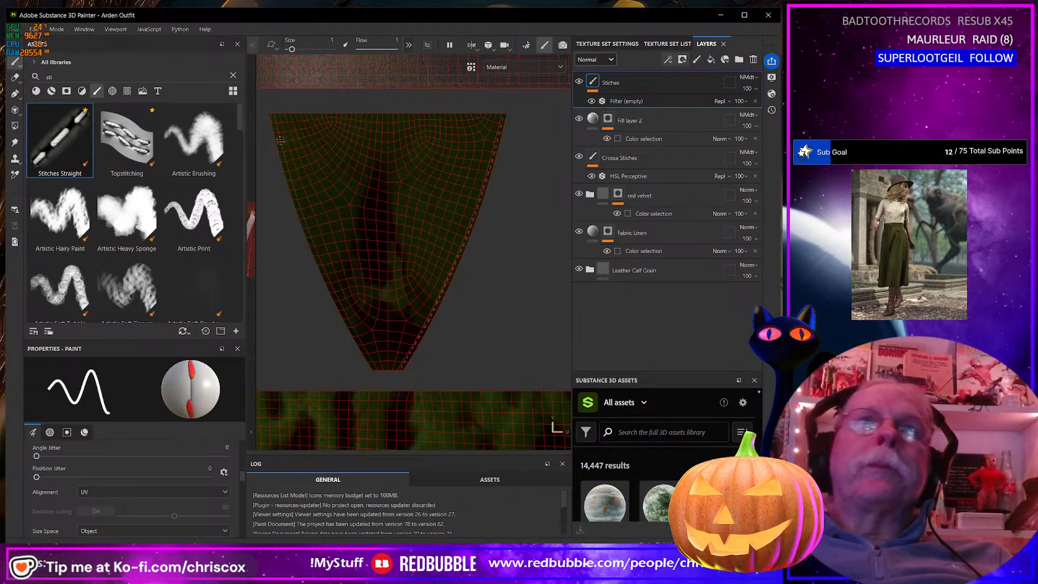
Paint red stitches down the large tapered panel's left edge from its upper corner to its narrow lower end
scroll(273, 119, "up", 2)
middle_click_drag(354, 173, 306, 93)
left_click(286, 83)
left_click(299, 147, "shift")
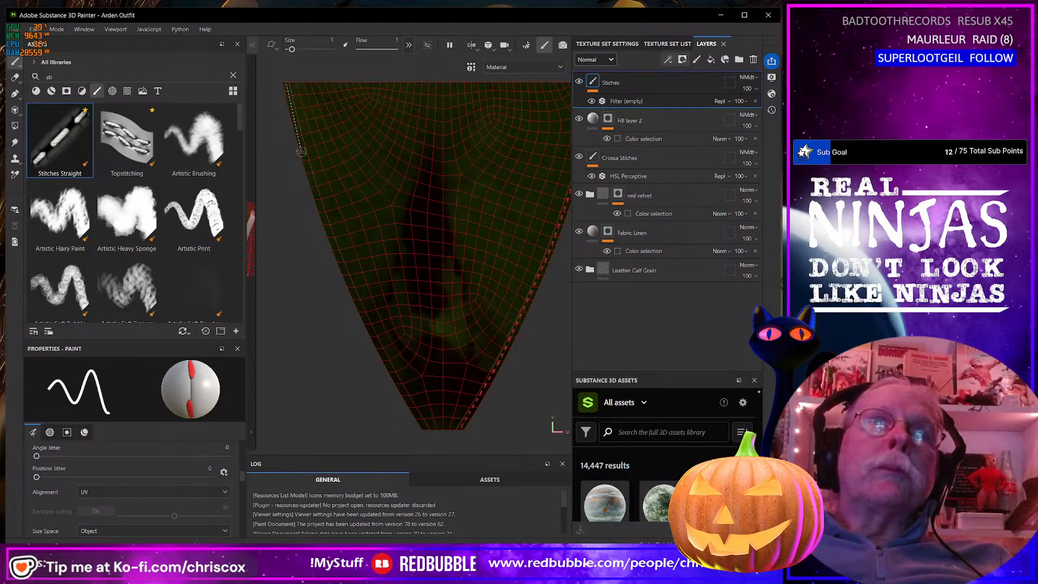
left_click(330, 232, "shift")
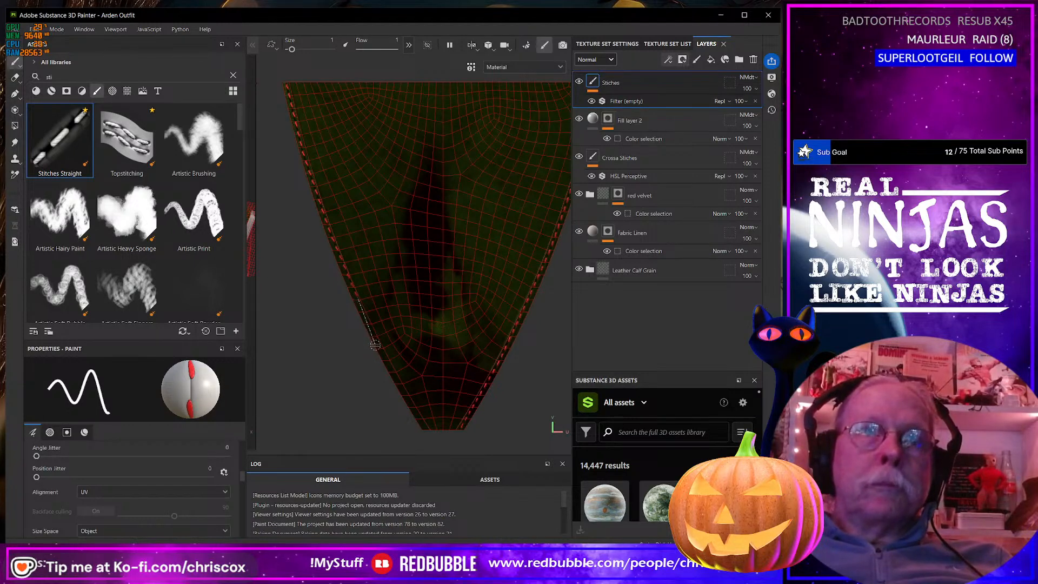
left_click(406, 397, "shift")
left_click(425, 427, "shift")
Paint red stitches up the small tapered panel's right edge from its narrow lower end to its upper corner
middle_click_drag(333, 385, 443, 412, "alt")
middle_click_drag(281, 367, 466, 395, "alt")
scroll(447, 381, "up", 3)
left_click(454, 323)
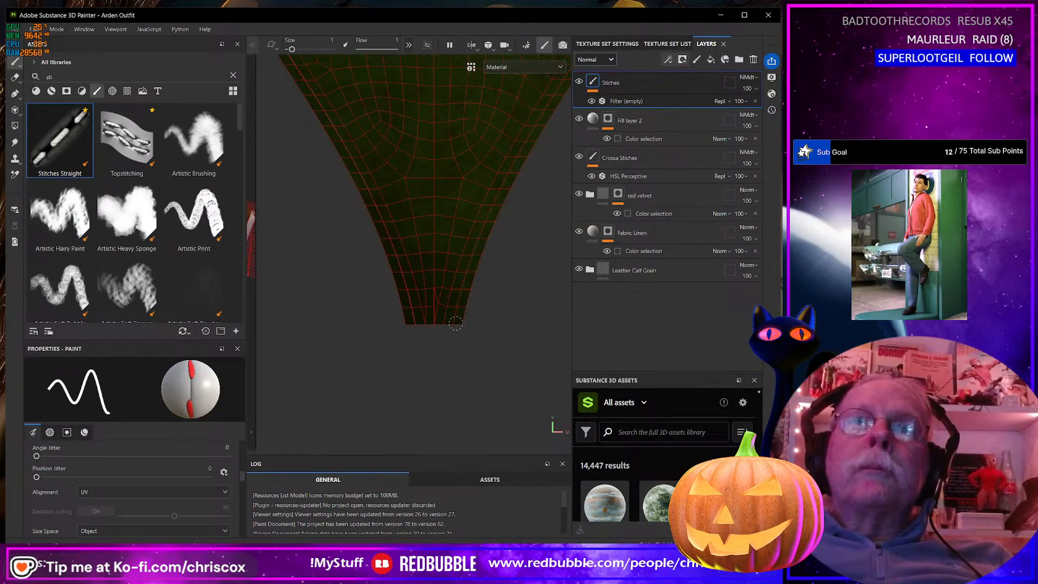
left_click(476, 250, "shift")
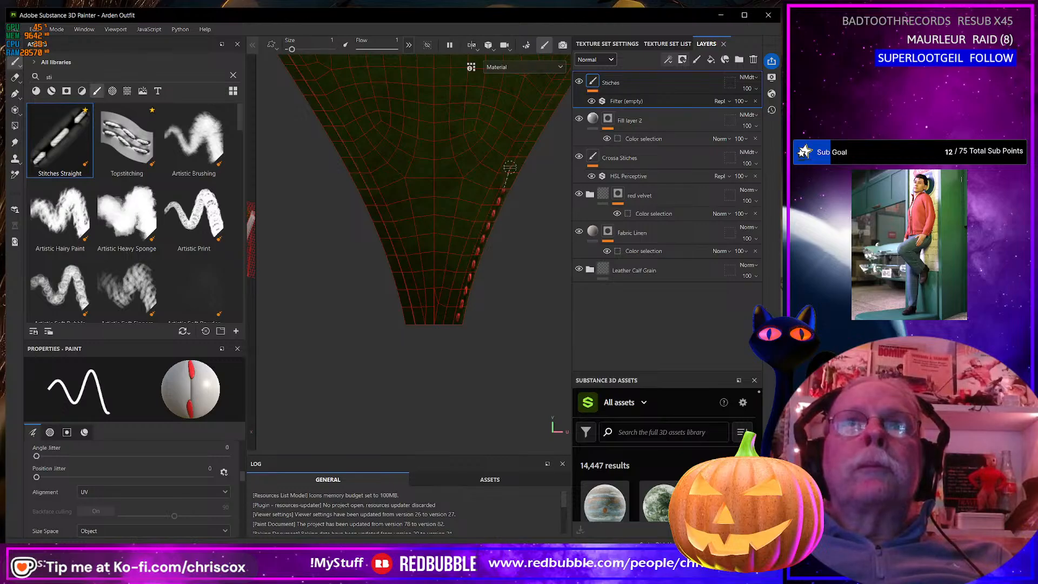
middle_click_drag(530, 141, 368, 306, "alt")
left_click(387, 274)
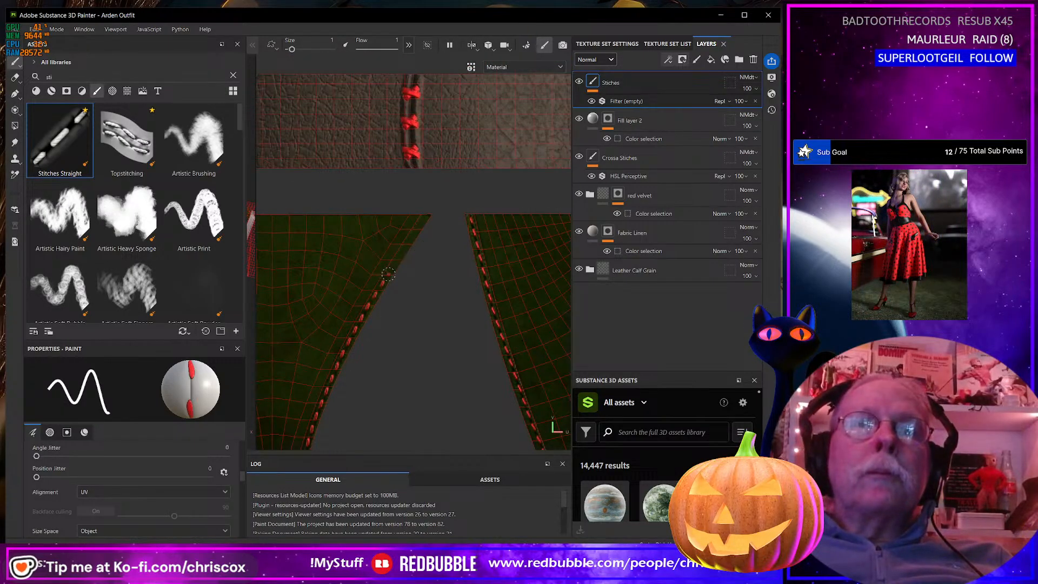
mouse_move(395, 267)
middle_mouse_down("alt")
mouse_move(456, 271)
mouse_move(378, 254)
middle_mouse_up("alt")
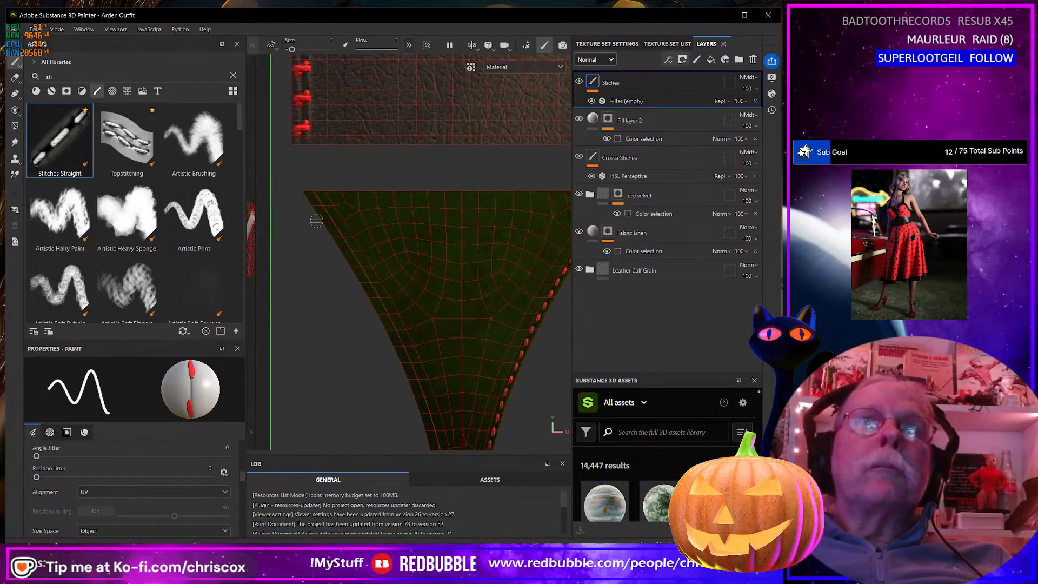
Paint red stitches down the small tapered panel's left edge from its upper corner to its narrow lower end
left_click(308, 192)
left_click(334, 230, "shift")
left_click(368, 276, "shift")
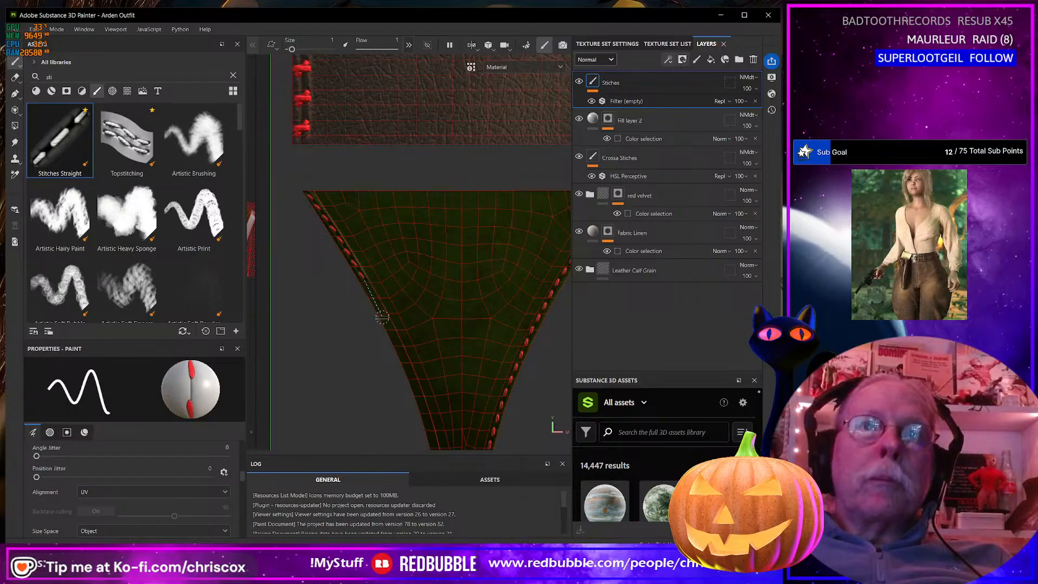
left_click(406, 360, "shift")
left_click(424, 410, "shift")
left_click(432, 437, "shift")
middle_click_drag(431, 436, 416, 329)
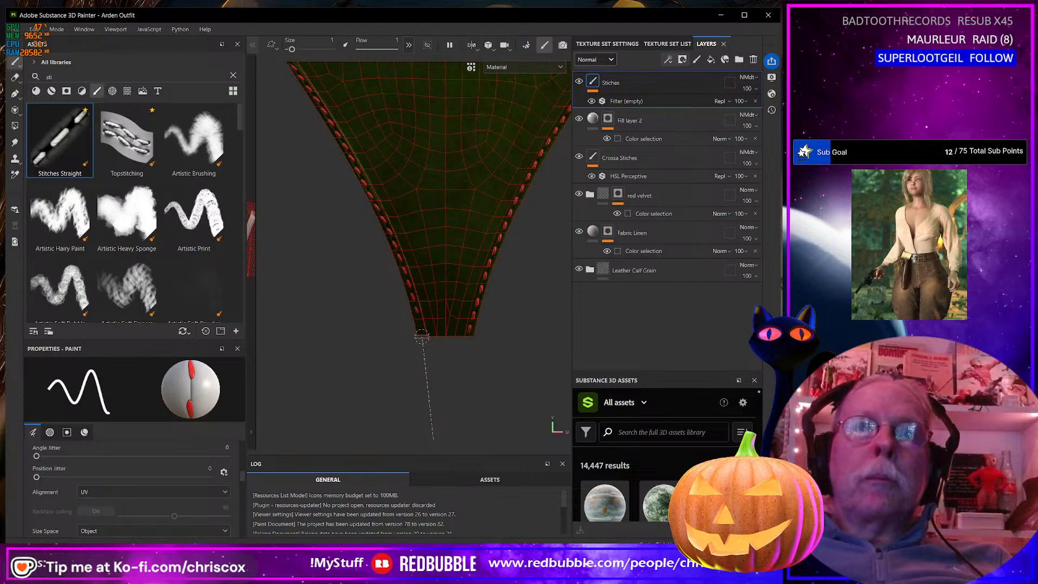
Assign the HSL Perceptive filter to the empty filter on the Stiches layer
scroll(421, 337, "down", 5)
middle_click_drag(357, 324, 302, 308)
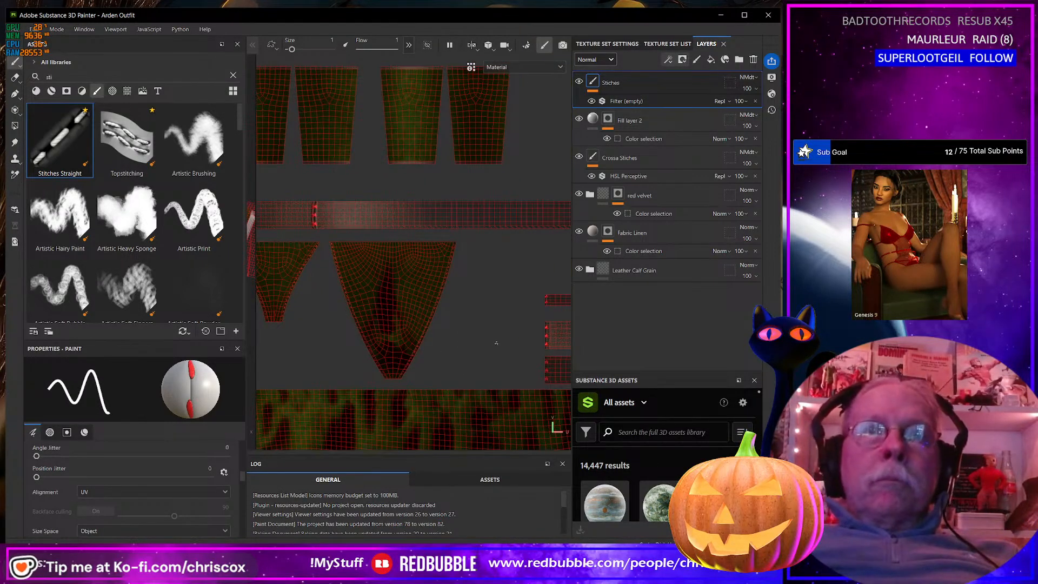
middle_click_drag(496, 342, 351, 307)
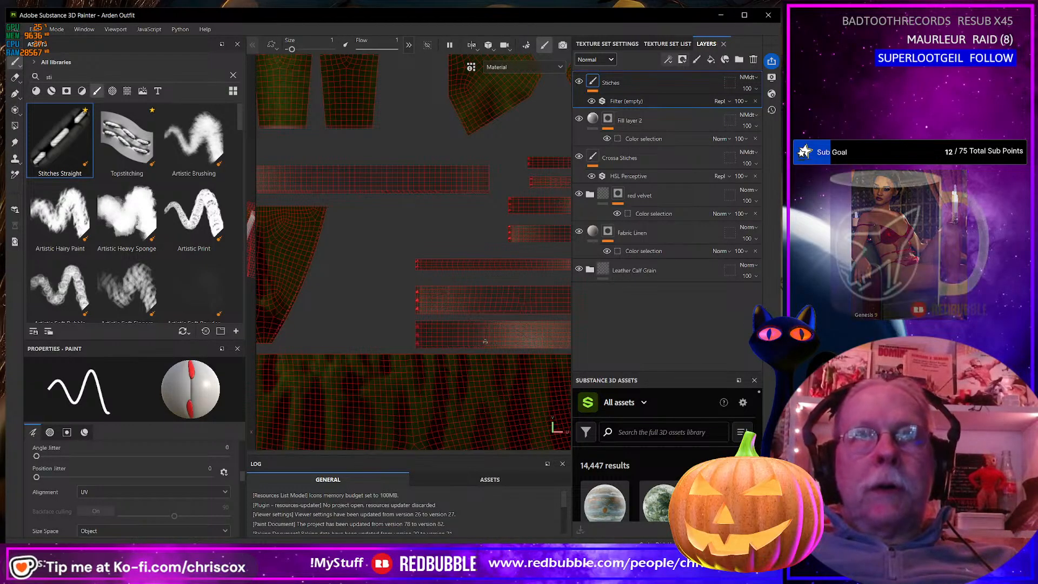
scroll(484, 330, "down", 3)
scroll(419, 266, "up", 5)
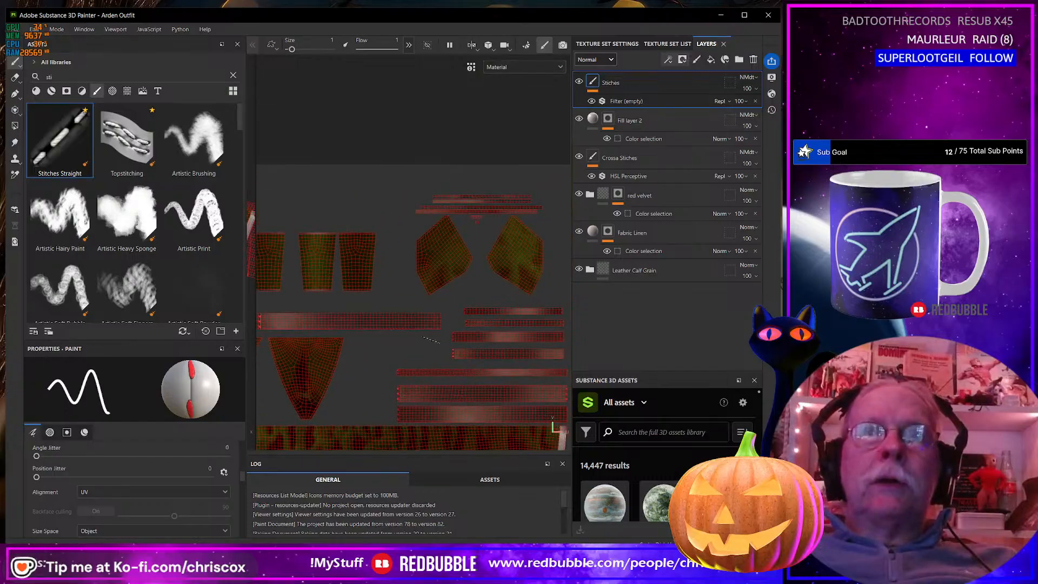
middle_click_drag(419, 265, 394, 390, "alt")
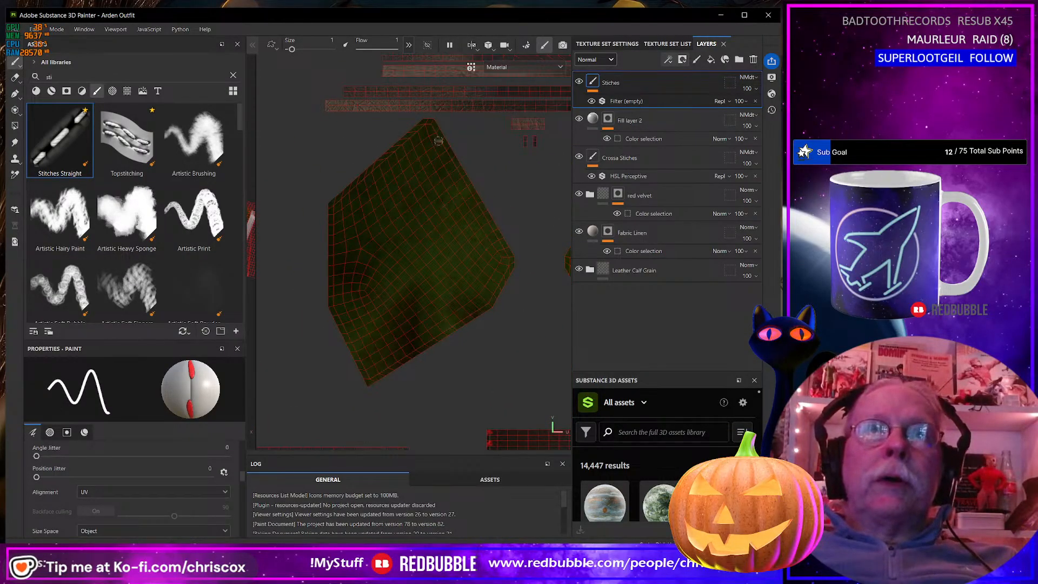
scroll(404, 150, "up", 1)
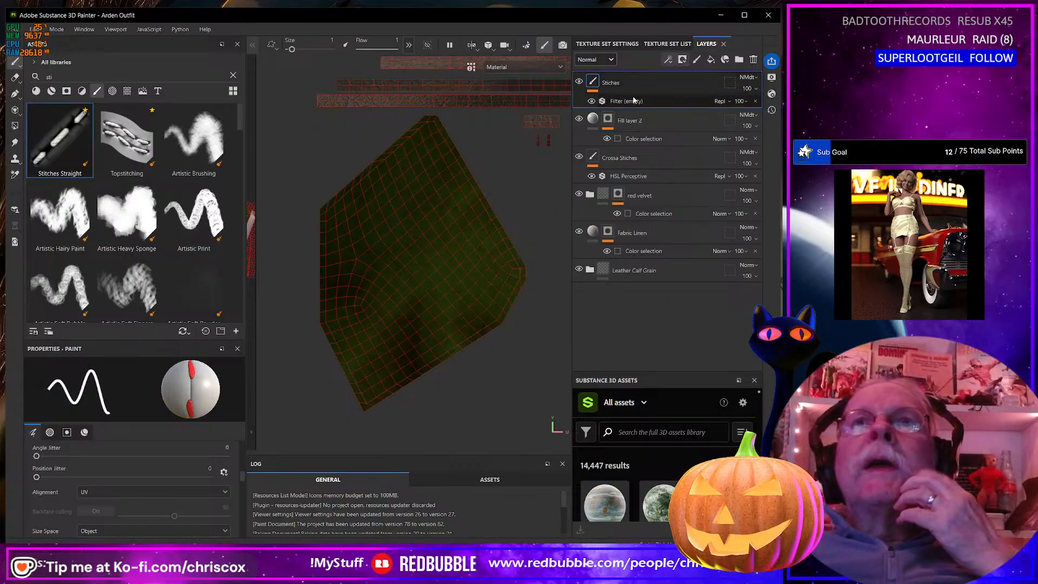
left_click(630, 102)
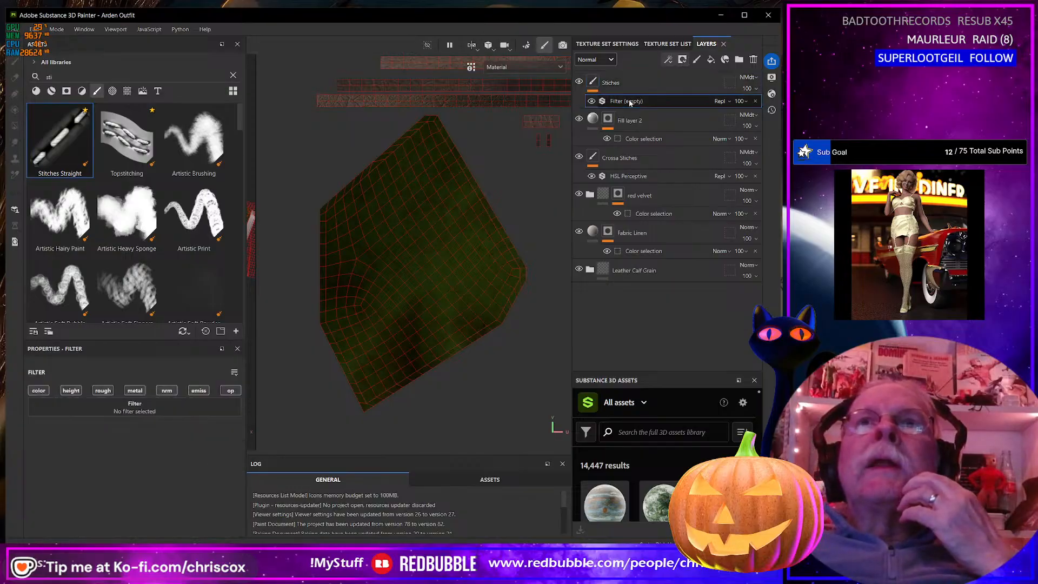
left_click(169, 406)
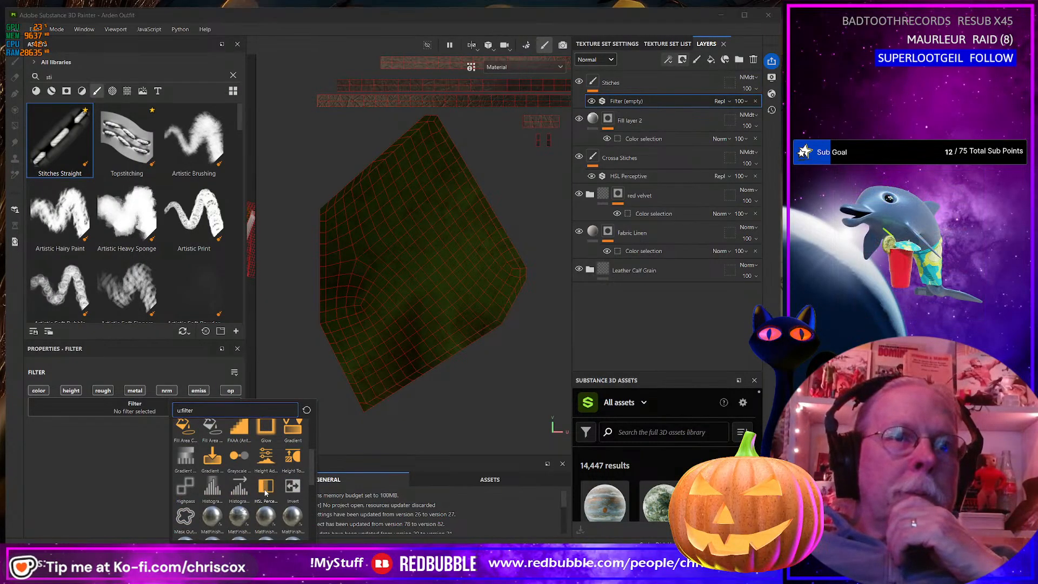
left_click(266, 492)
scroll(416, 232, "up", 2)
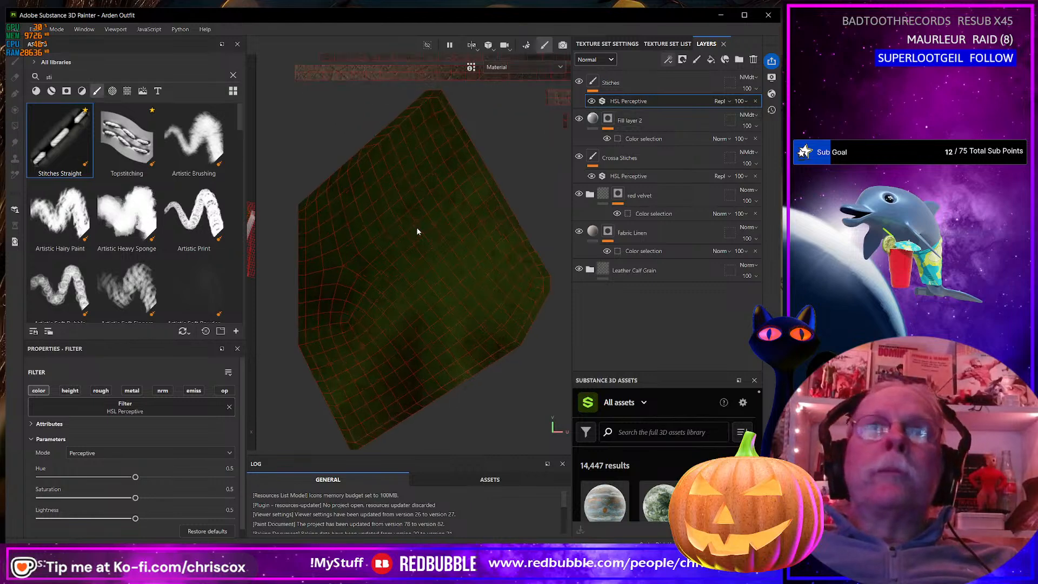
Reselect the Stiches layer and paint red stitches down the right side of the left polygonal panel from its top corner
scroll(416, 231, "down", 2)
middle_click_drag(455, 421, 664, 324, "alt")
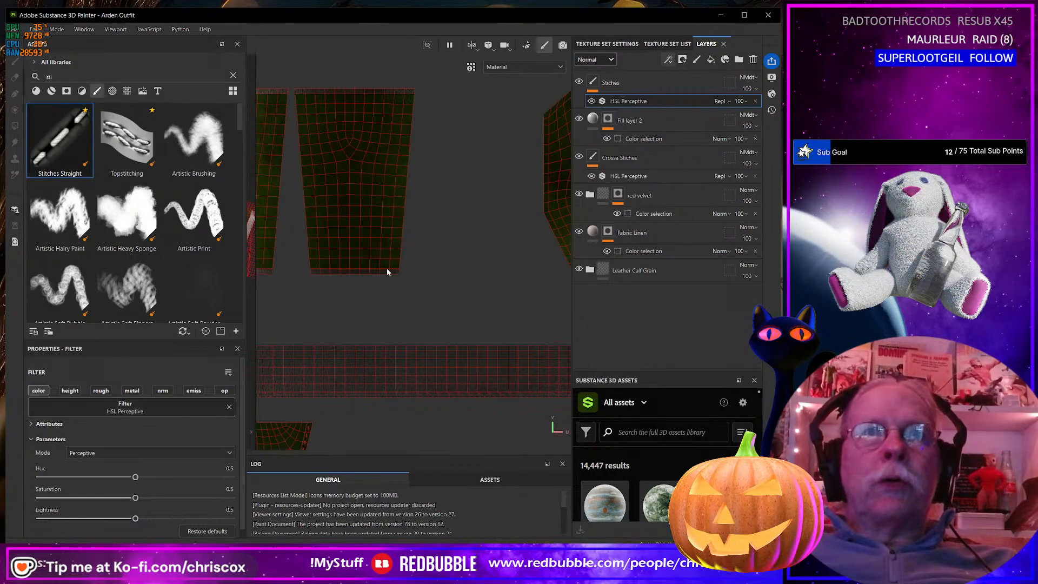
middle_click_drag(382, 270, 521, 262, "alt")
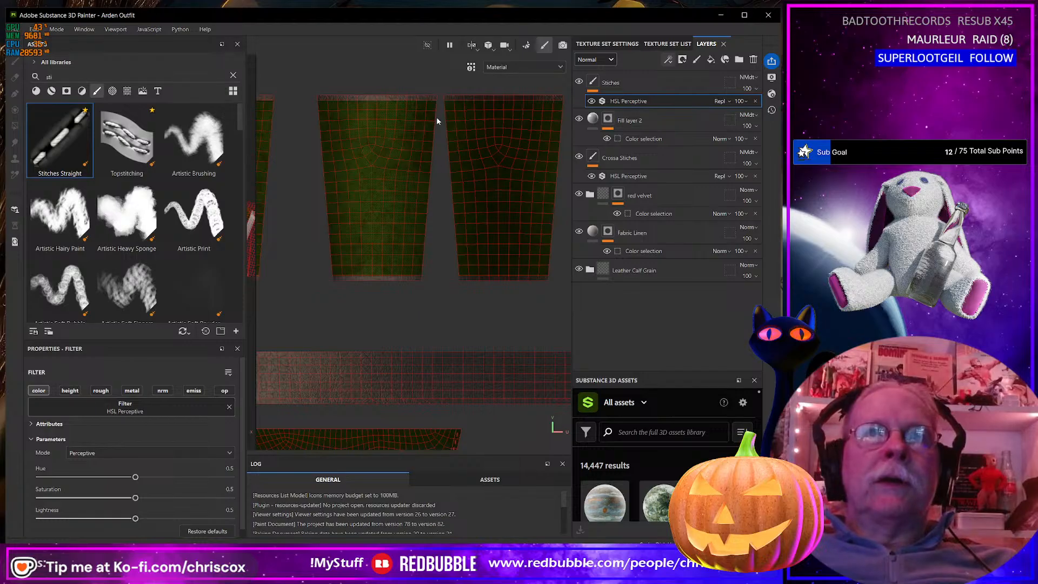
scroll(462, 296, "down", 4)
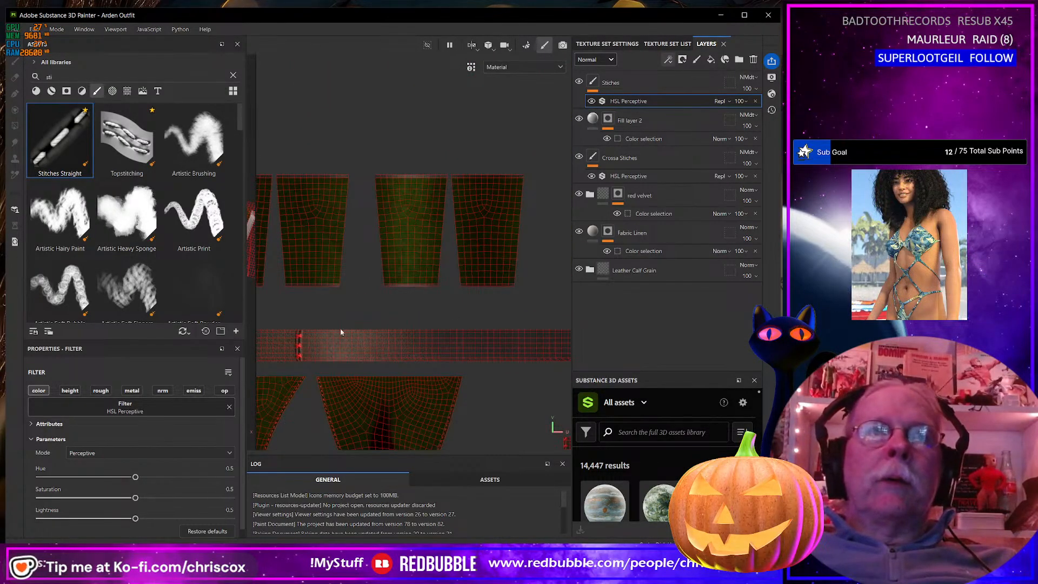
scroll(499, 244, "up", 4)
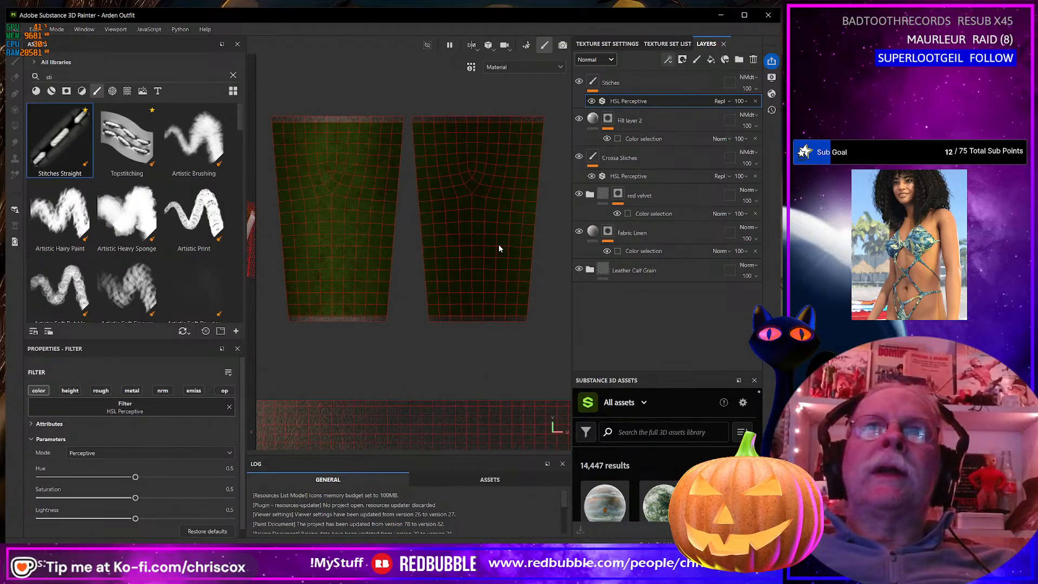
left_click(588, 93)
left_click_drag(510, 167, 426, 175, "alt")
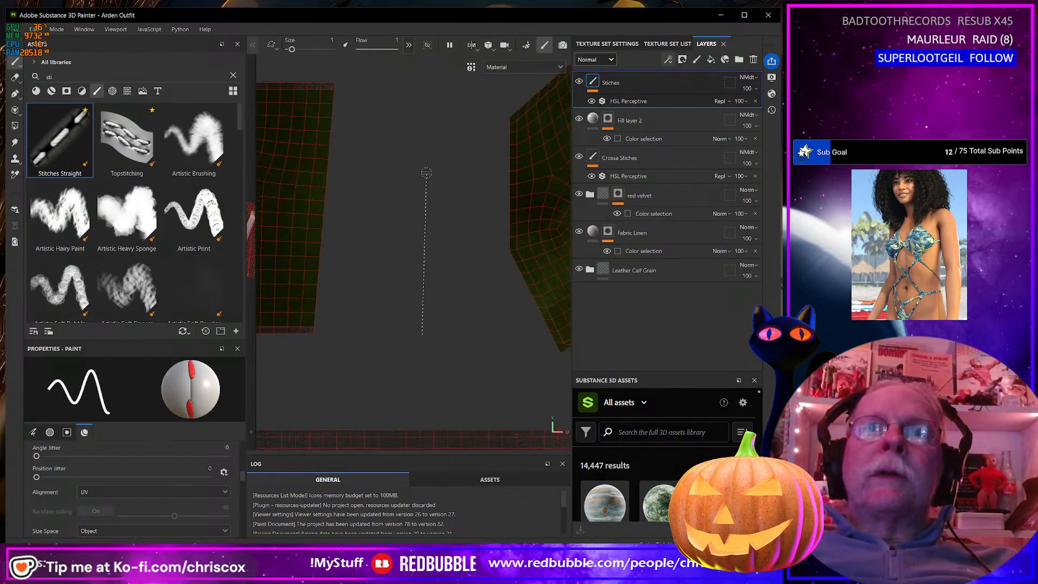
middle_click_drag(537, 259, 330, 357, "alt")
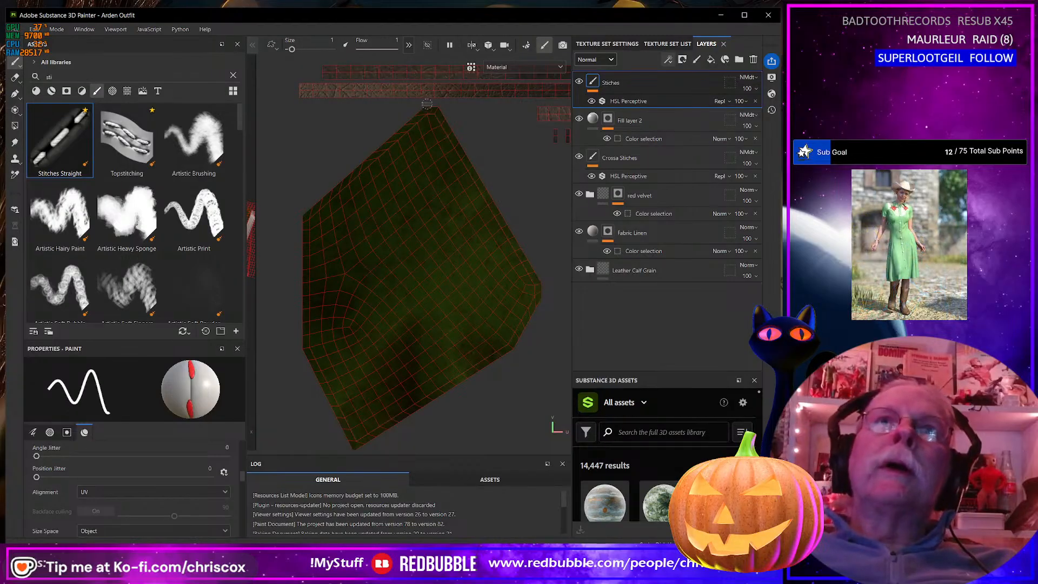
left_click(539, 286, "shift")
left_click(538, 286, "shift")
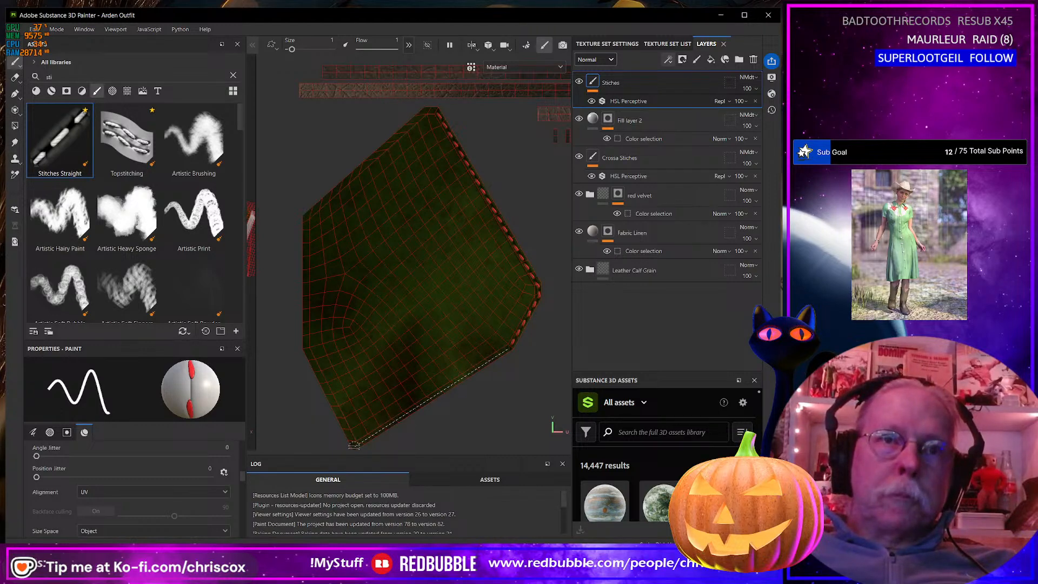
Continue the red stitches along the left polygonal panel's lower, left and upper-left edges back to its top corner
left_click(353, 445, "shift")
left_click(306, 347, "shift")
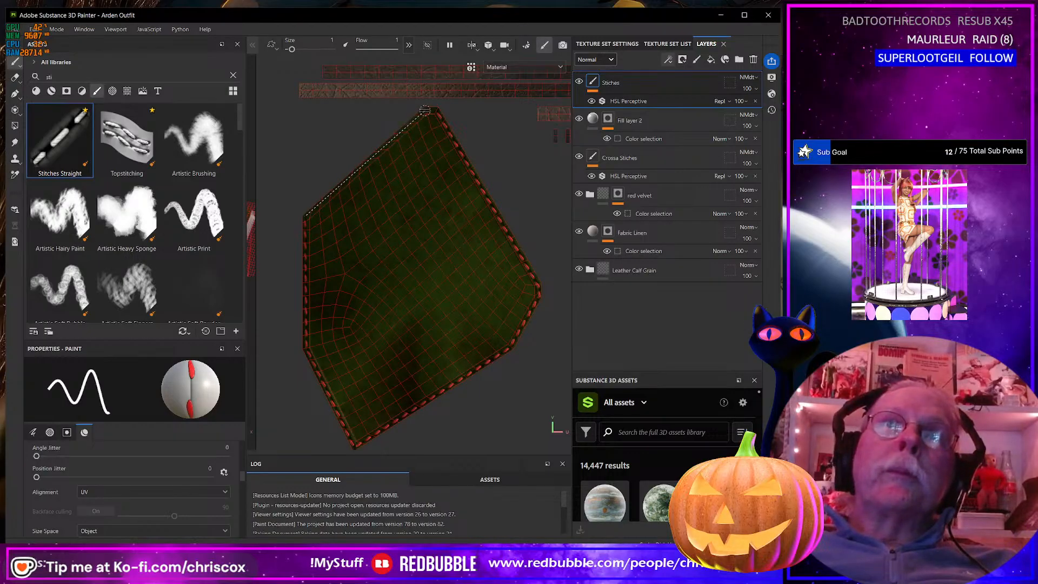
left_click(428, 110, "shift")
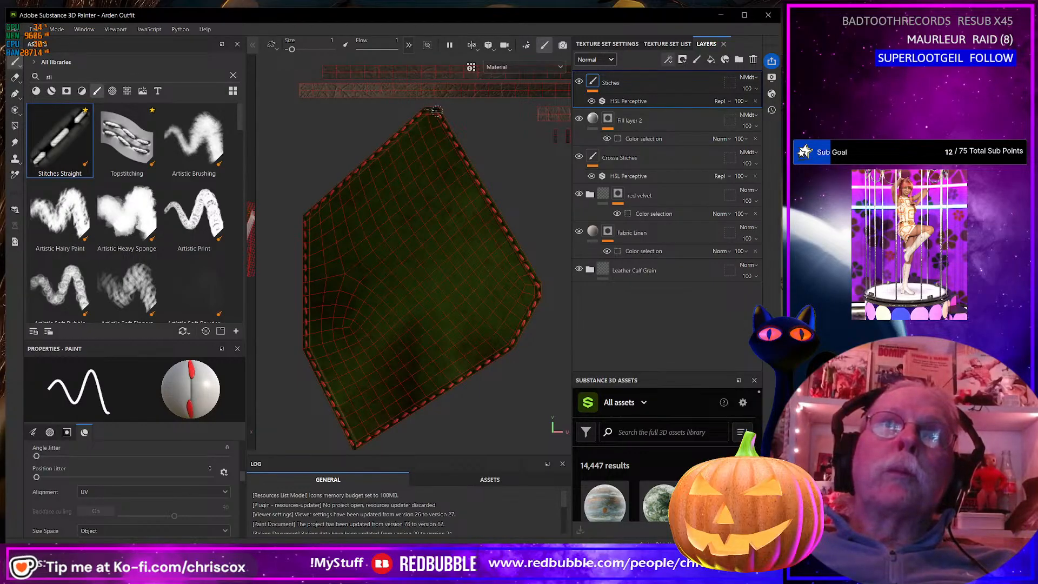
Paint red stitches from the right polygonal panel's top corner along its upper-right edge and down its vertical right edge
middle_click_drag(543, 300, 392, 269, "alt")
middle_click_drag(455, 284, 325, 350, "alt")
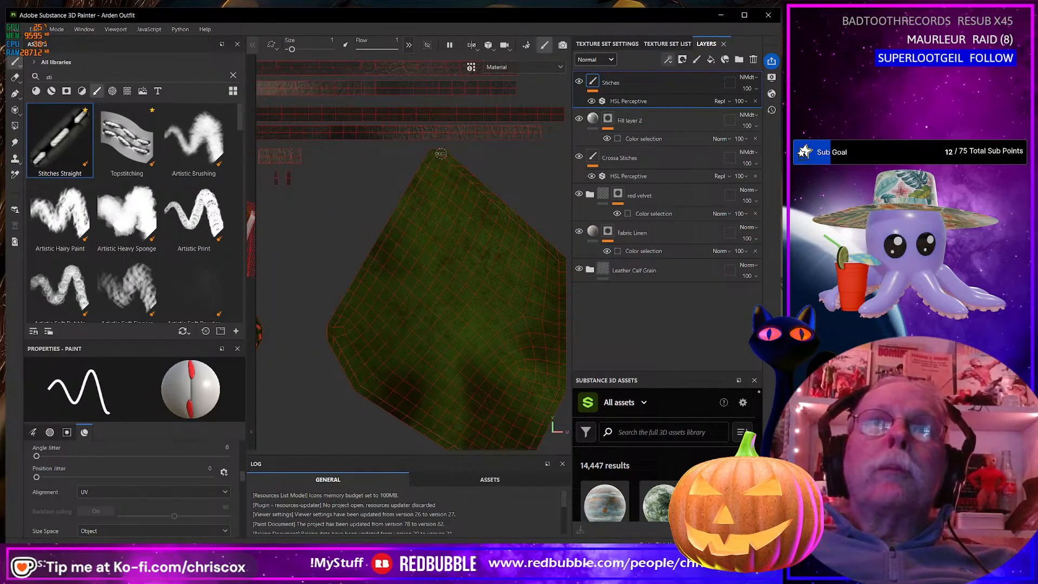
left_click(440, 154)
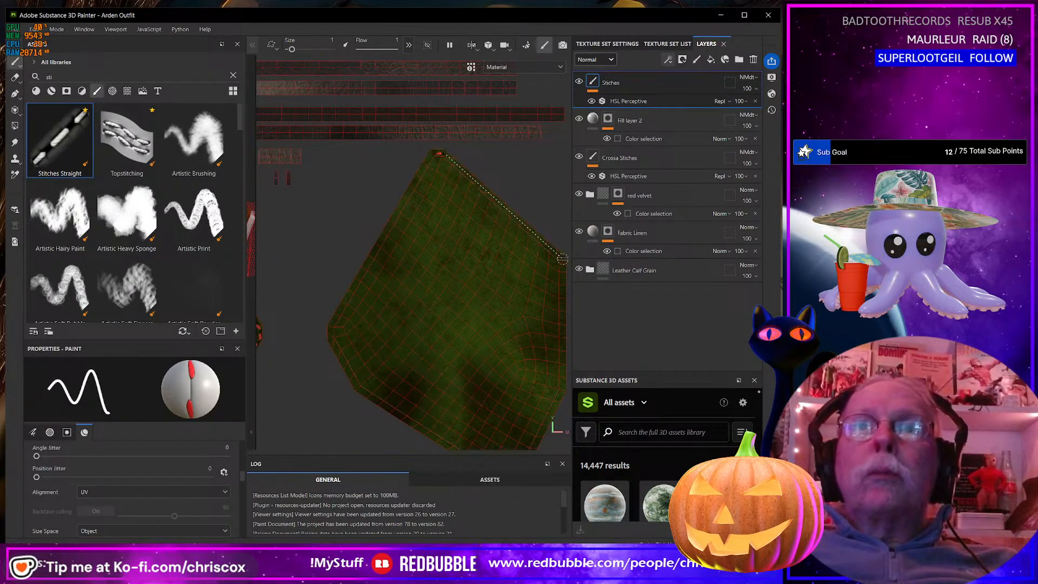
left_click(564, 260, "shift")
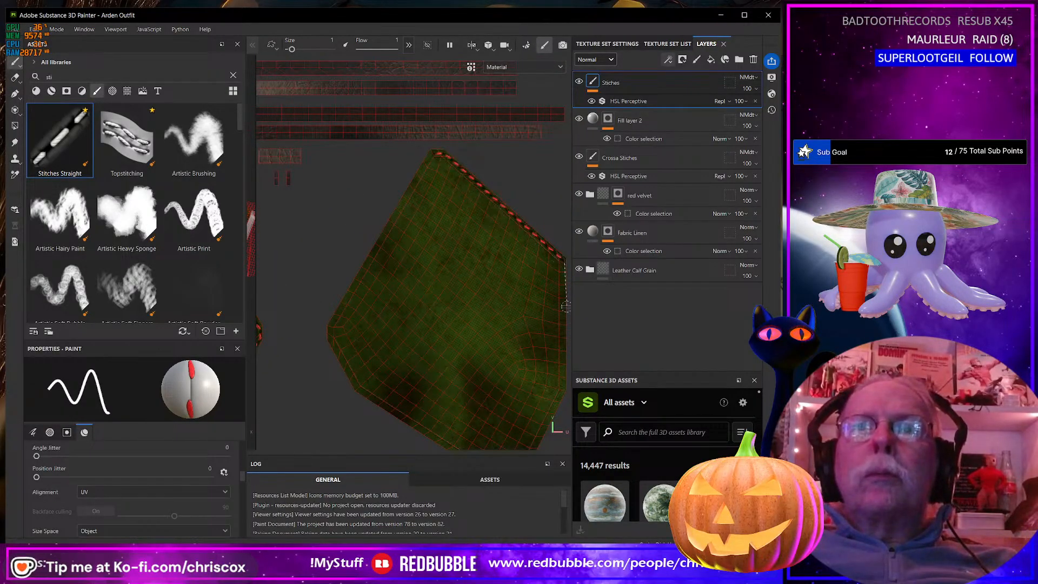
left_click(564, 390, "shift")
middle_click_drag(563, 390, 545, 255, "alt")
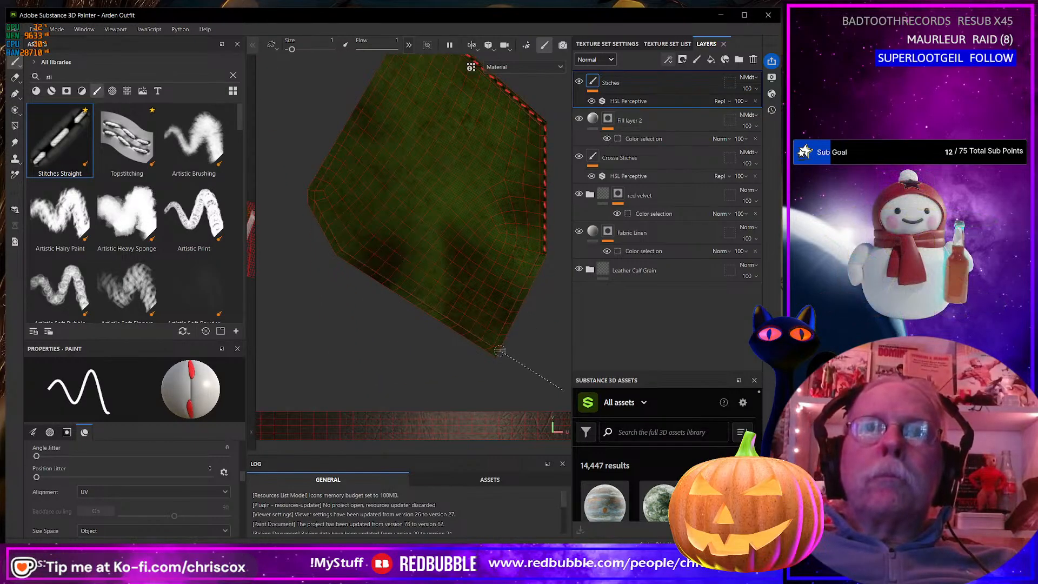
Continue the red stitches around the right polygonal panel's lower point and up its left side to the top corner
left_click(494, 352, "shift")
left_click(338, 252, "shift")
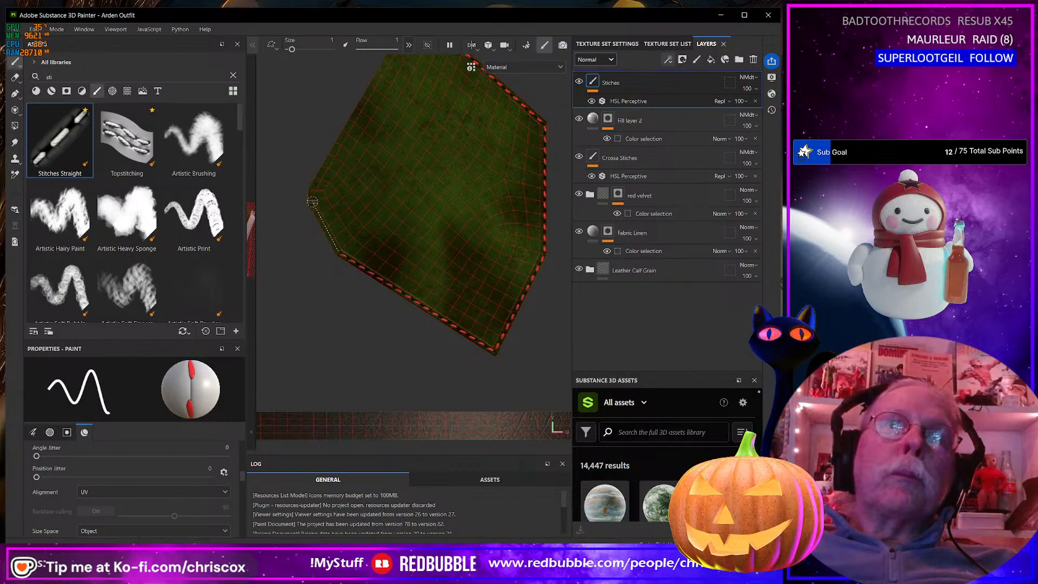
left_click(311, 198, "shift")
middle_click_drag(312, 192, 293, 286)
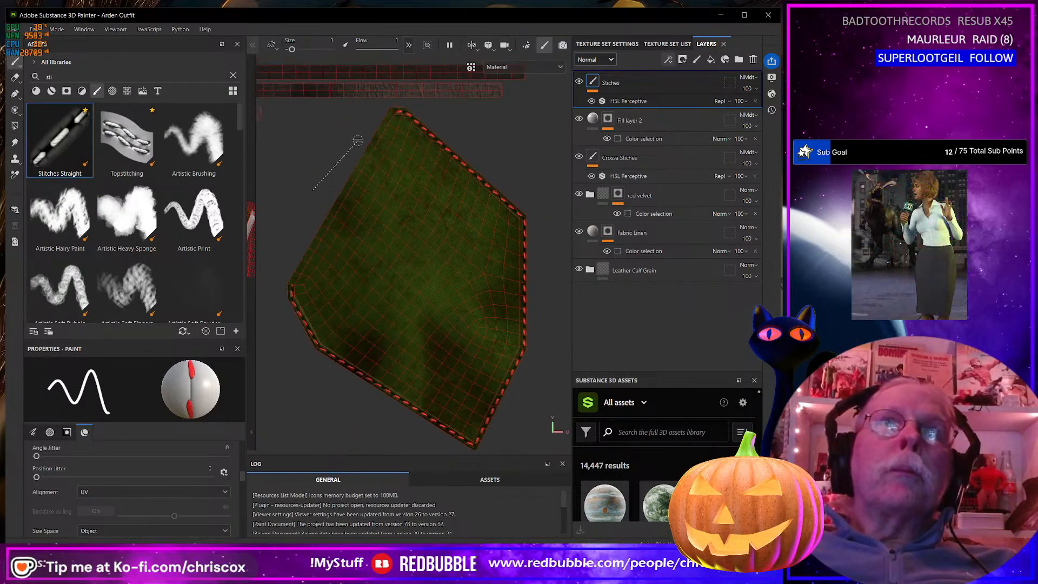
left_click(392, 112, "shift")
Examine the row of four tapered panels above the belt strip and check the Crossa Stiches and Stiches layers
scroll(437, 241, "down", 6)
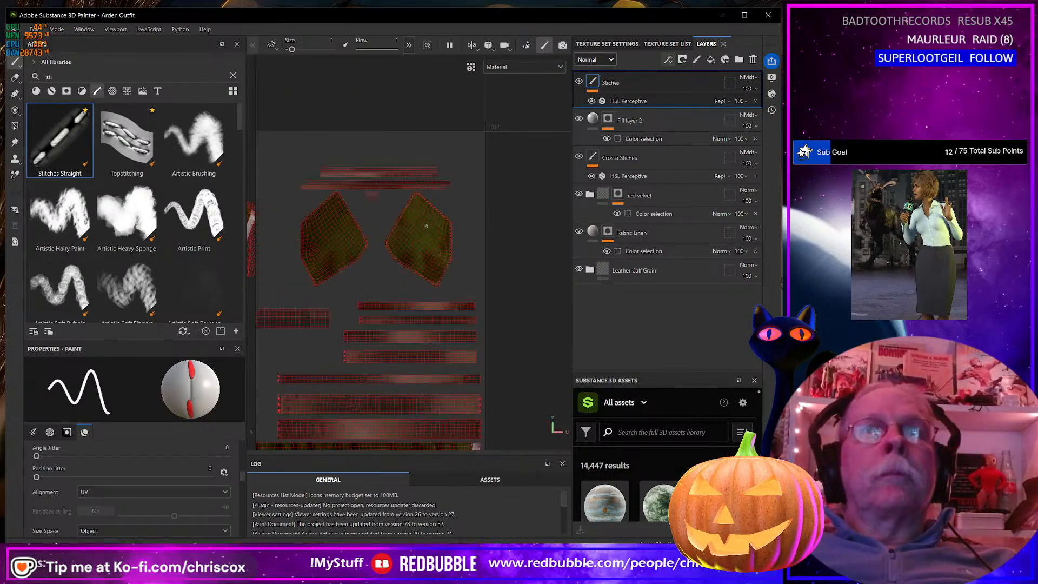
middle_click_drag(437, 241, 497, 177, "alt")
mouse_move(405, 257)
middle_mouse_down("alt")
mouse_move(419, 266)
mouse_move(484, 228)
middle_mouse_up("alt")
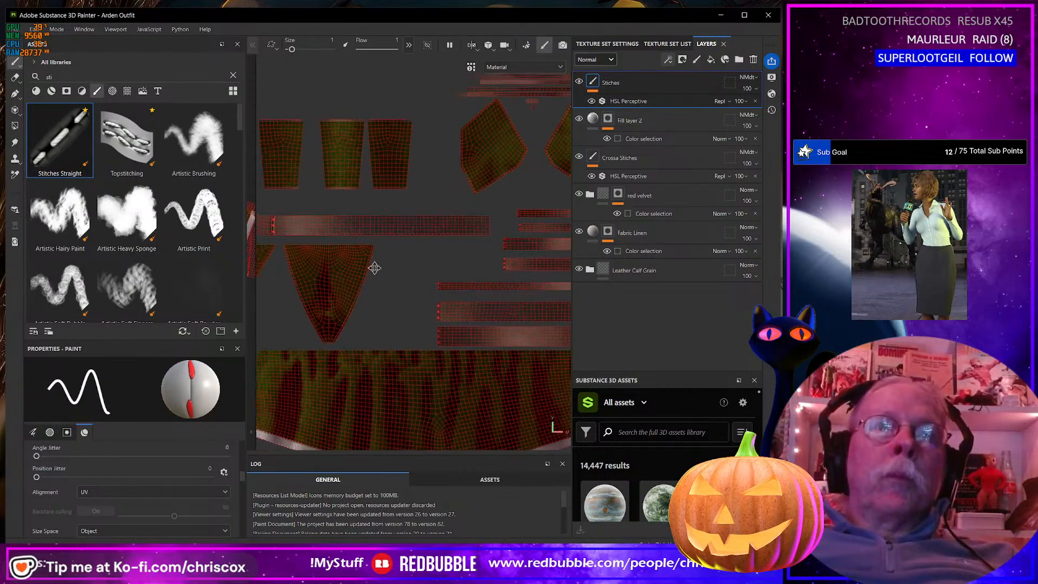
middle_click_drag(367, 265, 453, 308, "alt")
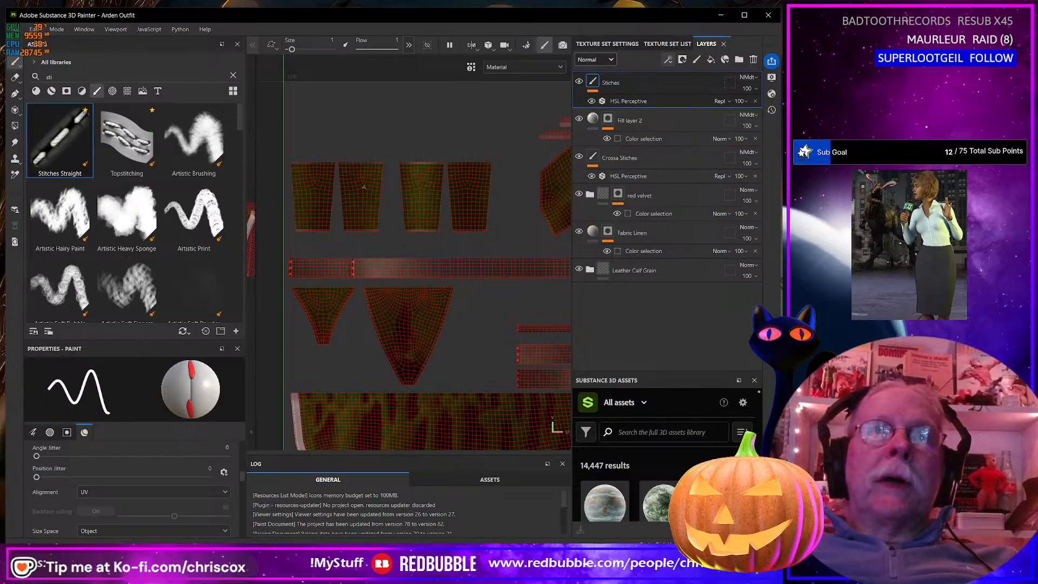
scroll(376, 216, "up", 4)
middle_click_drag(342, 230, 414, 266, "alt")
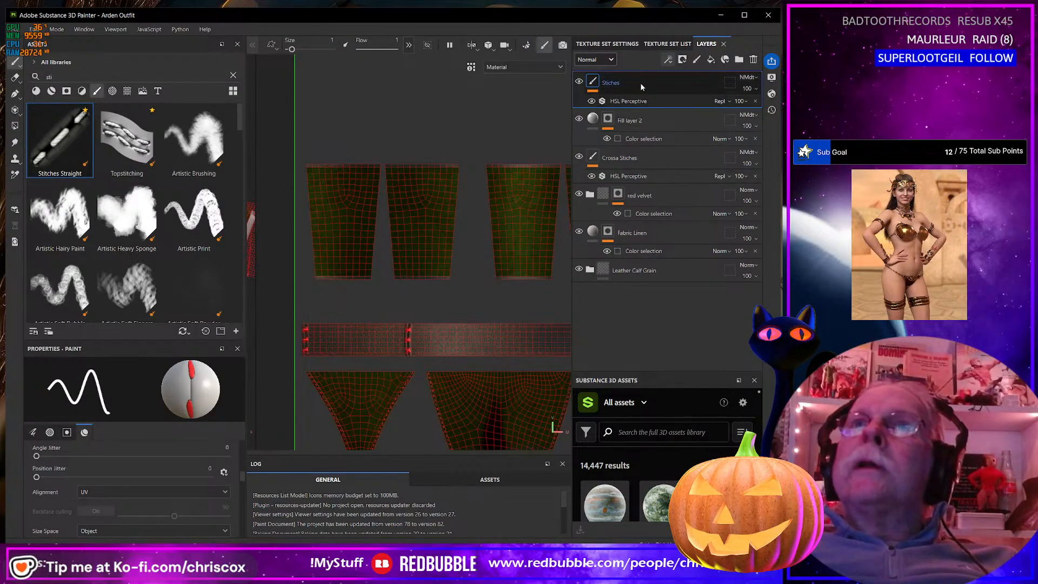
left_click(631, 164)
scroll(199, 265, "down", 3)
scroll(198, 262, "up", 3)
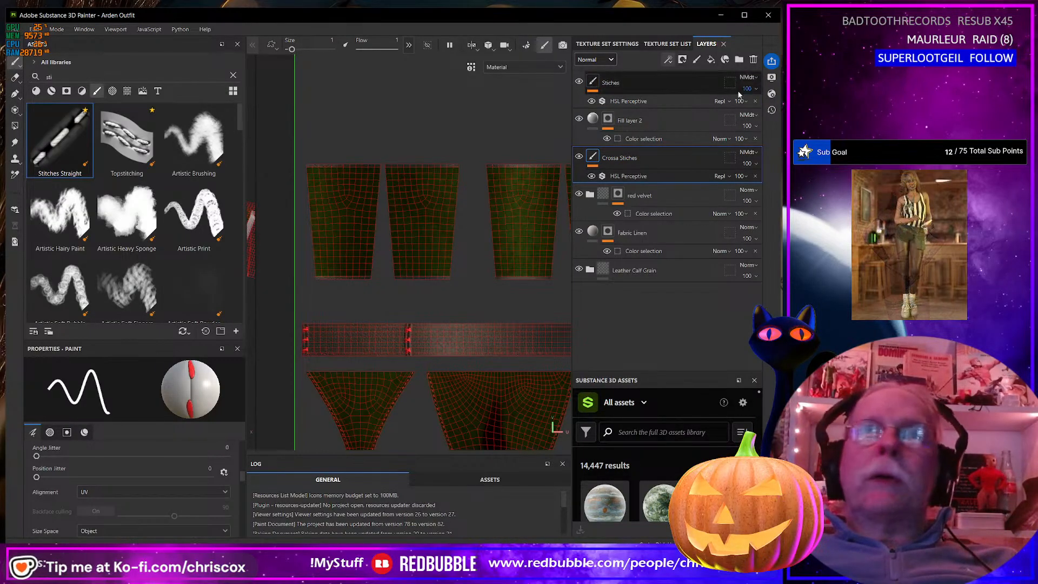
left_click(670, 83)
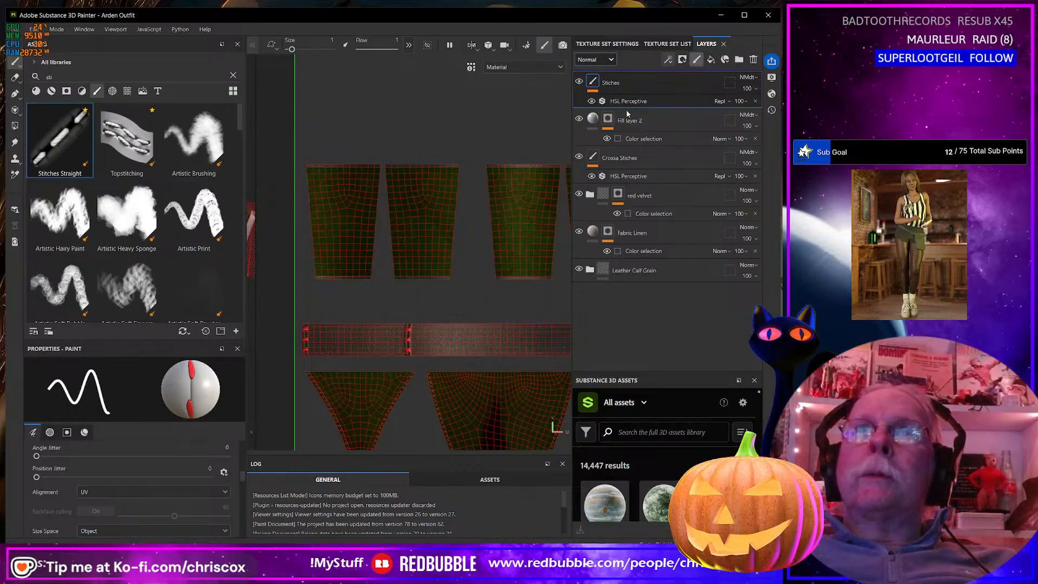
Add two new paint layers above the Stiches layer and apply an HSL Perceptive filter to the topmost one
left_click(694, 61)
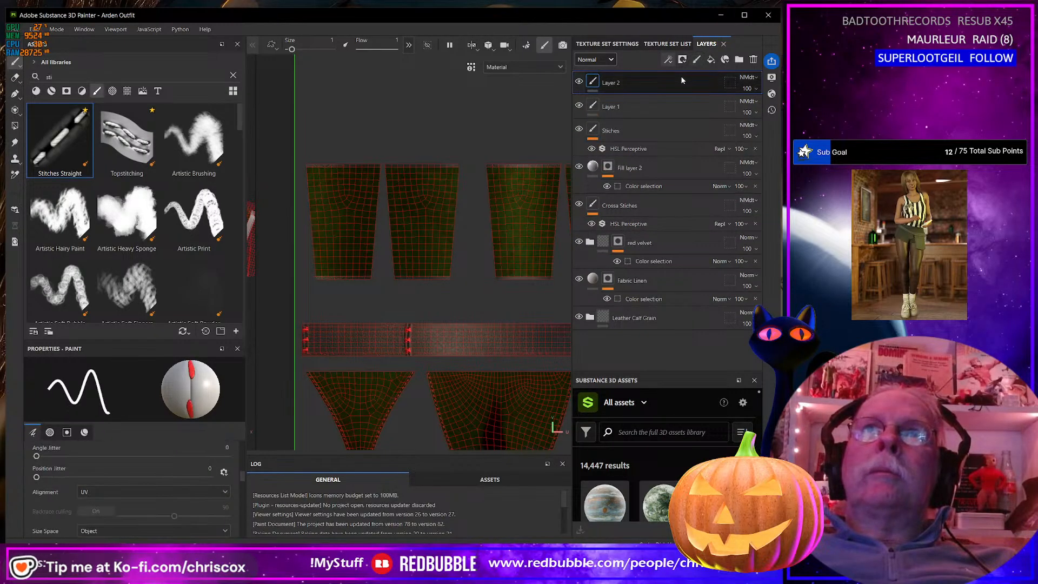
left_click(696, 59)
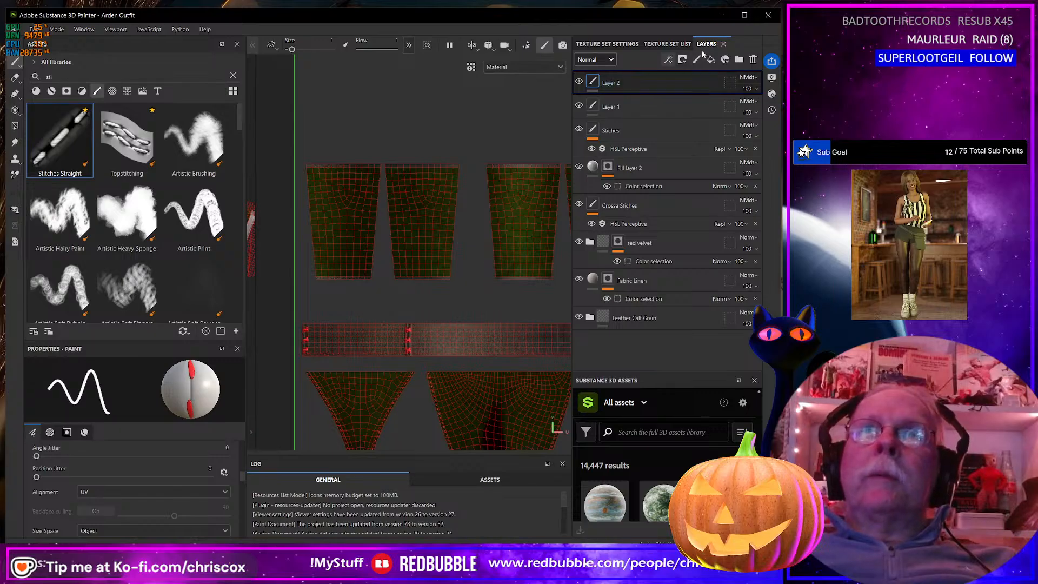
left_click(668, 59)
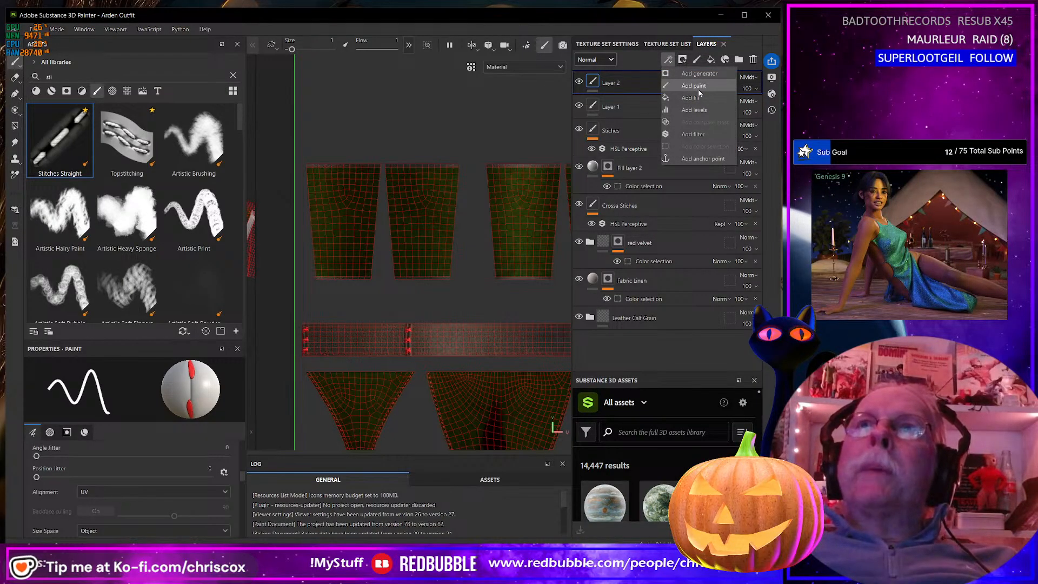
left_click(693, 134)
left_click(196, 412)
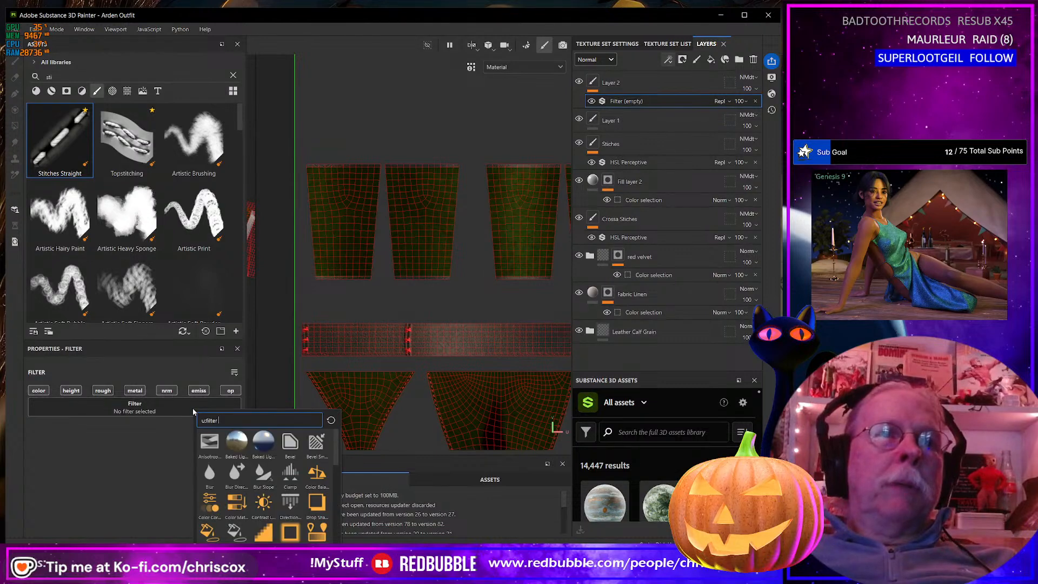
scroll(290, 517, "down", 3)
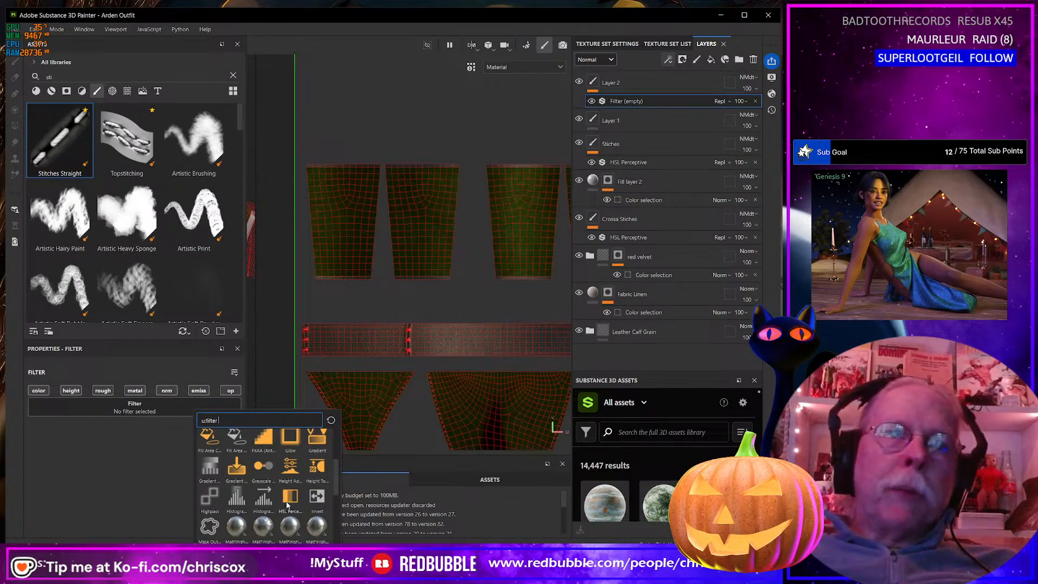
left_click(288, 505)
Paint red straight stitches on Layer 2 along the bottom edges of the first and second tapered panels
scroll(357, 346, "up", 2)
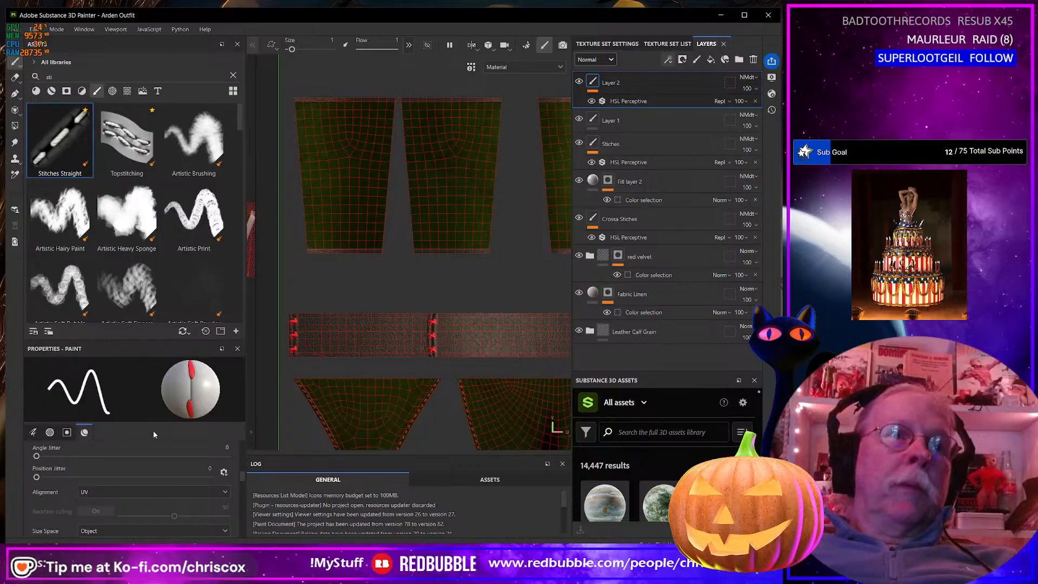
scroll(133, 479, "up", 5)
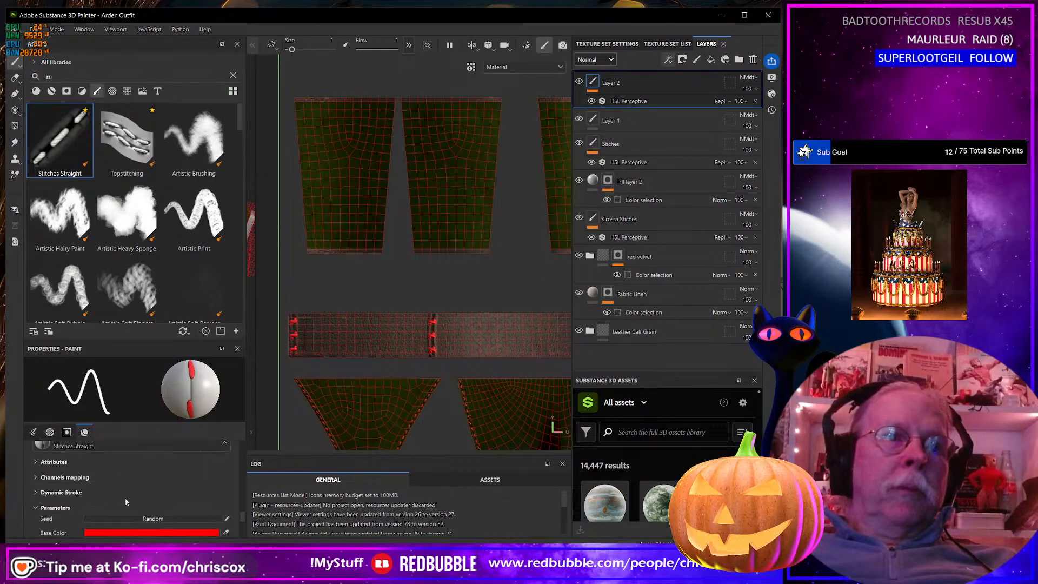
scroll(125, 497, "up", 2)
middle_click_drag(368, 267, 445, 332)
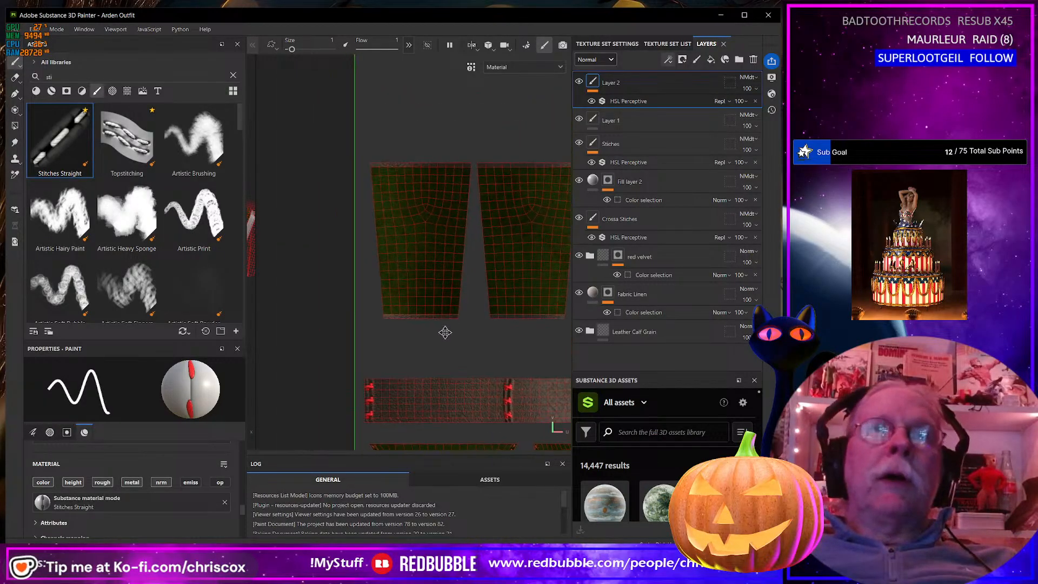
scroll(445, 332, "up", 3)
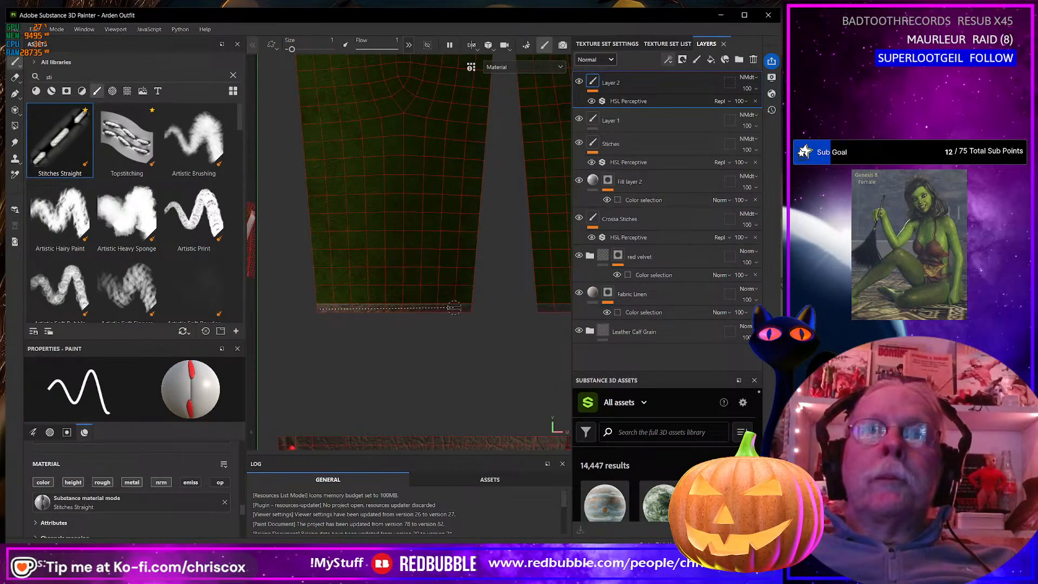
left_click(473, 307, "shift")
middle_click_drag(491, 323, 378, 346)
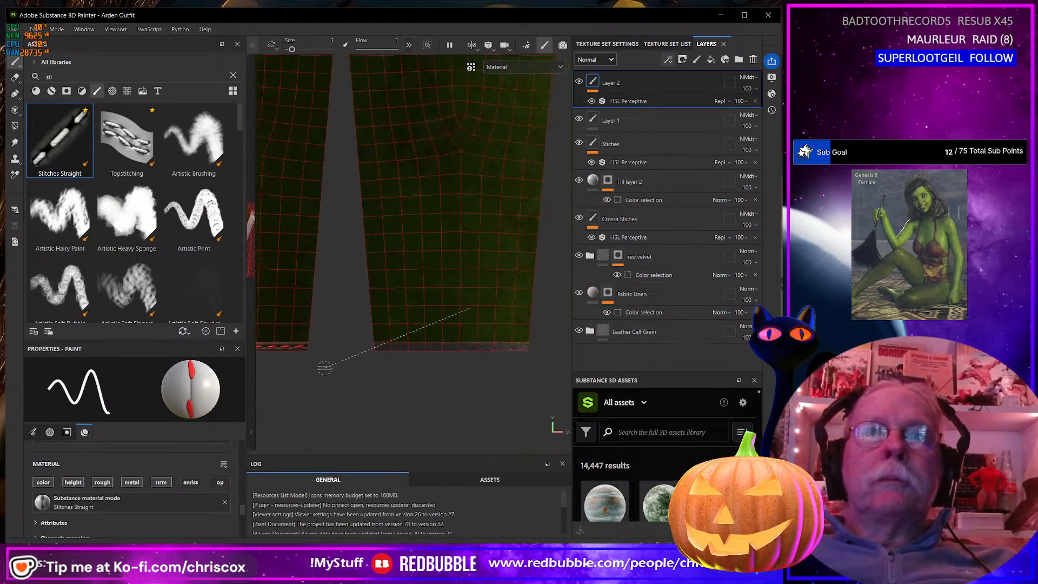
left_click(526, 344, "shift")
Paint red straight stitches along the top edges of the first and second tapered panels
middle_click_drag(502, 274, 529, 455, "alt")
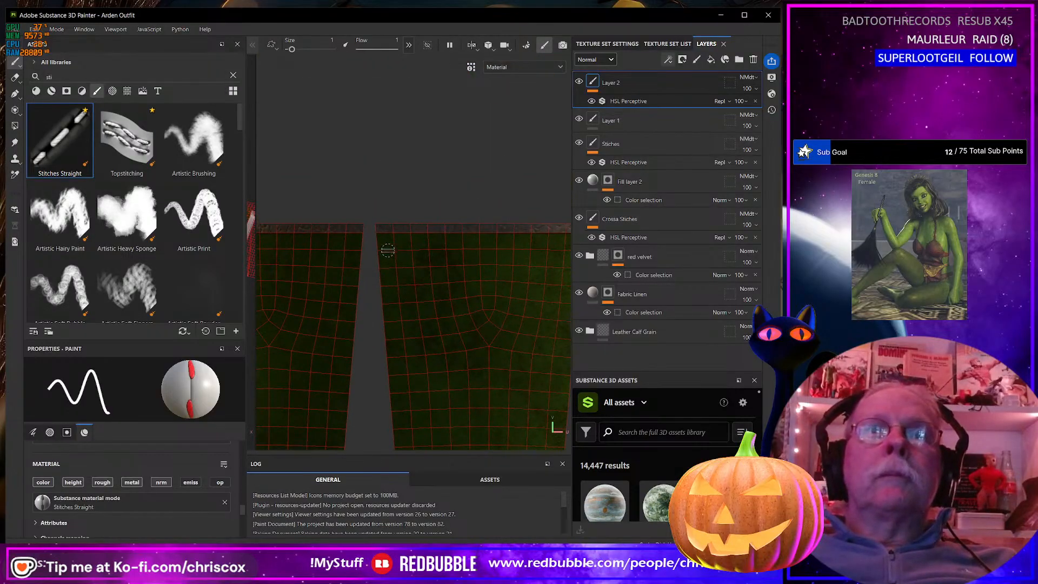
mouse_move(452, 269)
left_mouse_down("alt")
mouse_move(435, 270)
mouse_move(464, 272)
left_mouse_up("alt")
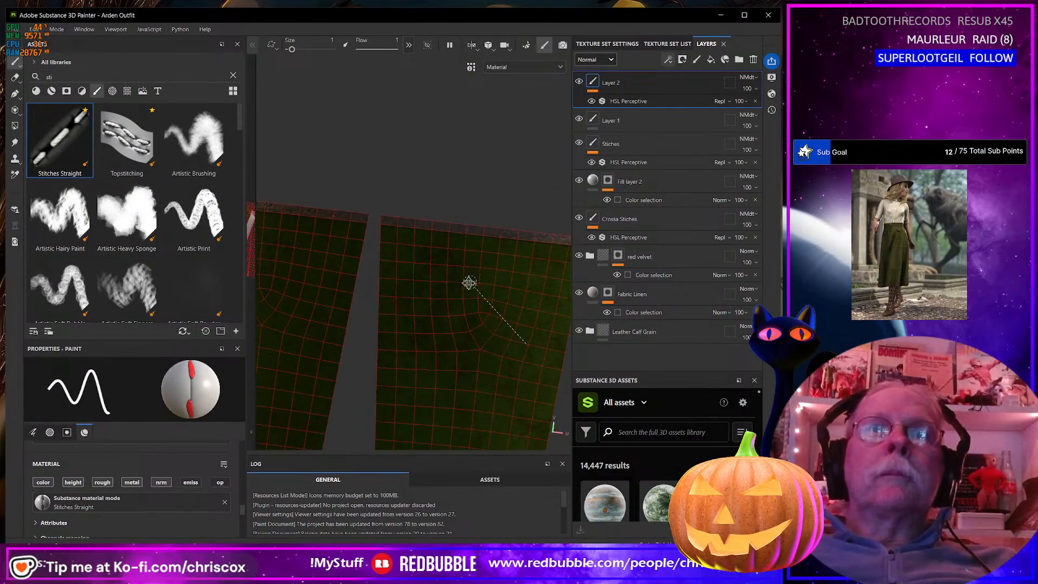
middle_click_drag(469, 282, 403, 292, "alt")
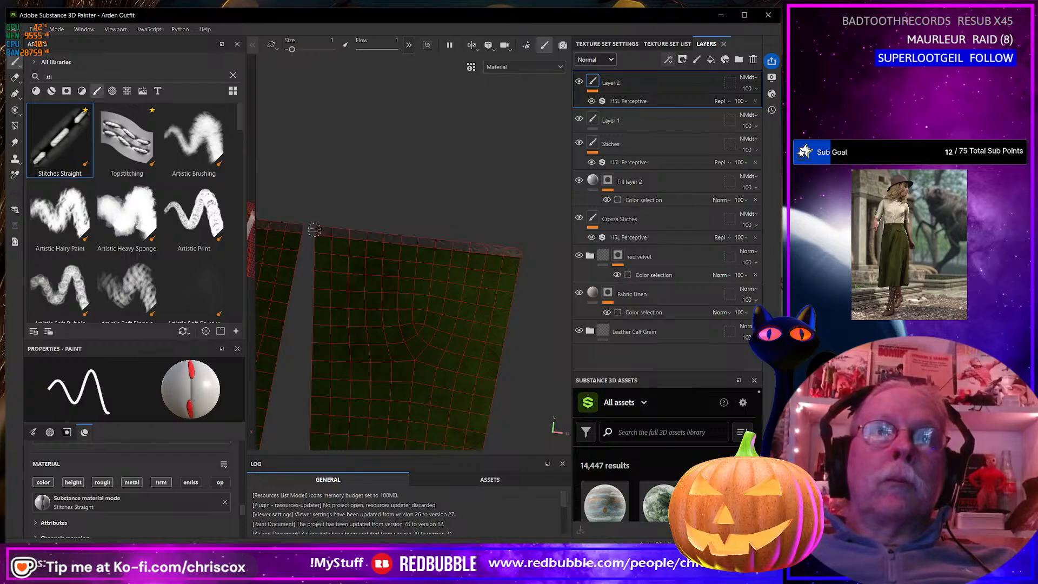
left_click(522, 252, "shift")
middle_click_drag(522, 253, 468, 272, "alt")
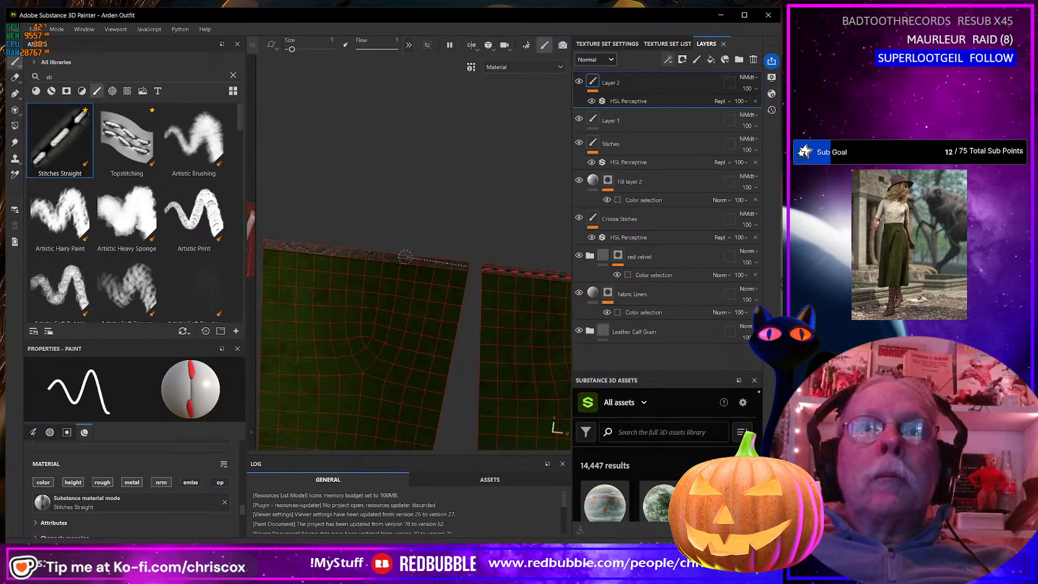
left_click(263, 244, "shift")
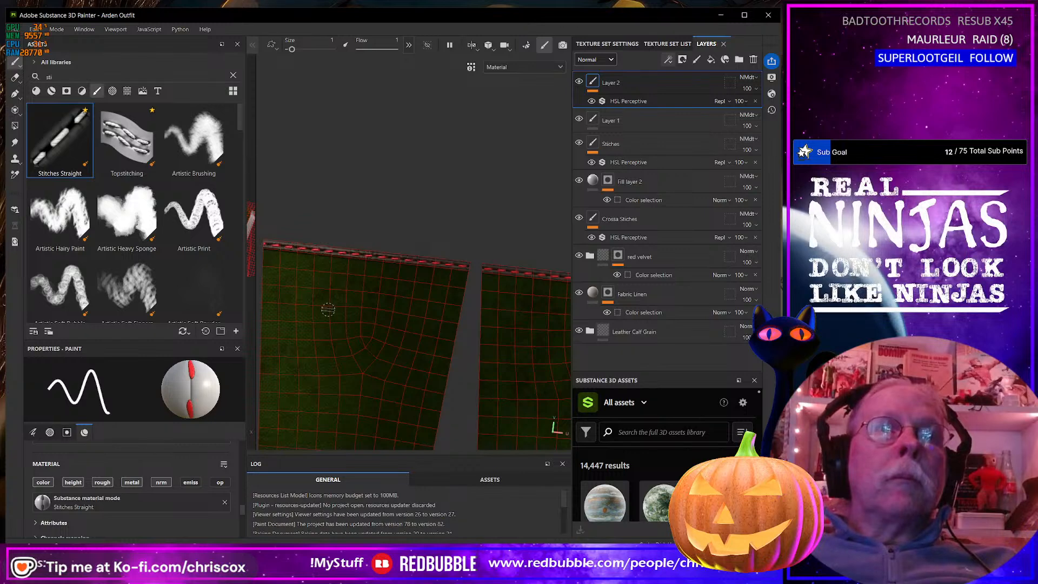
Paint red straight stitches along the top and bottom edges of the third and fourth tapered panels
scroll(330, 310, "down", 5)
middle_click_drag(419, 332, 414, 333, "alt")
scroll(307, 323, "up", 3)
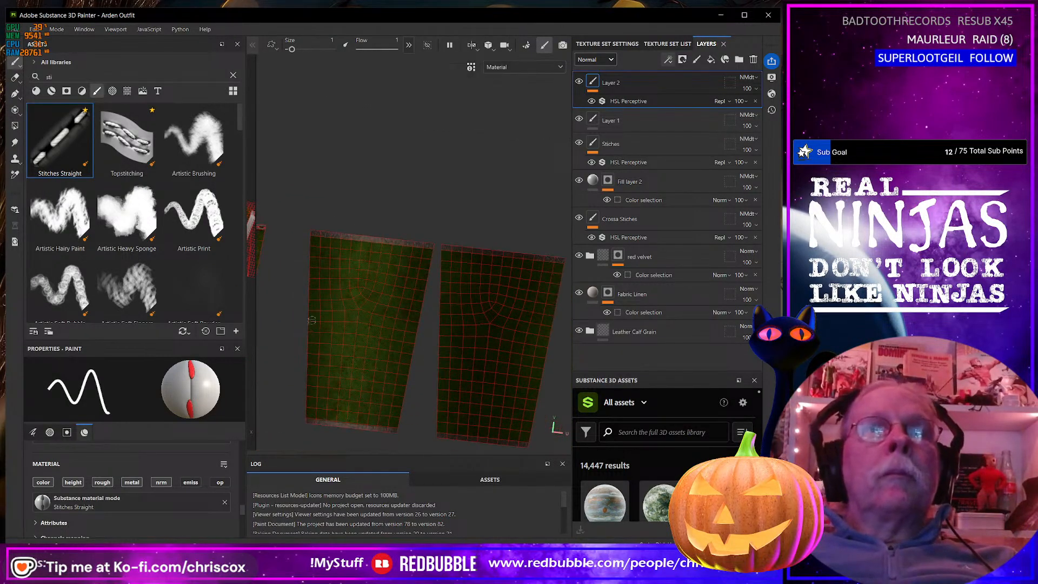
left_click_drag(311, 232, 439, 246)
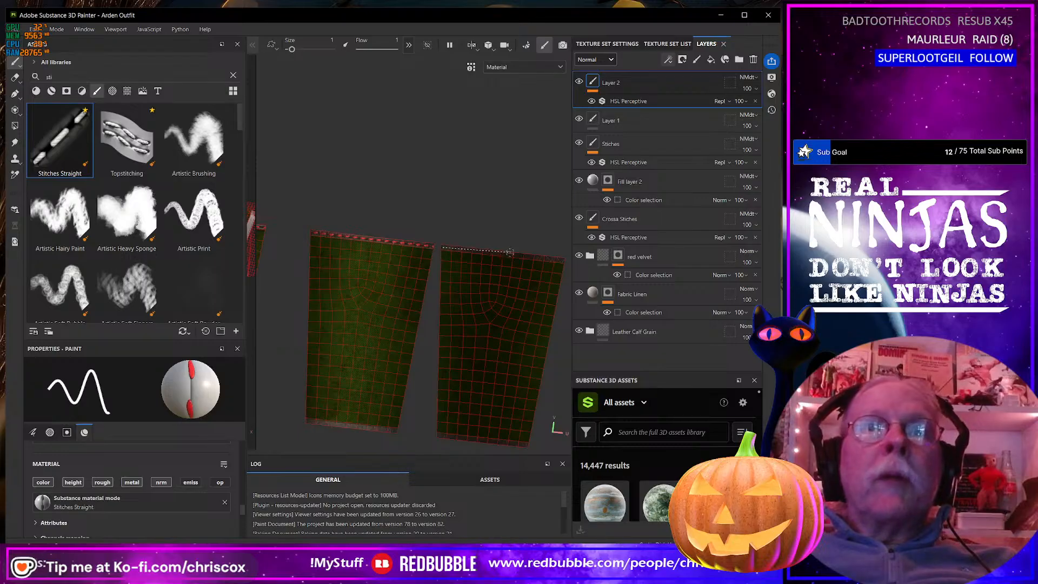
left_click(565, 260, "shift")
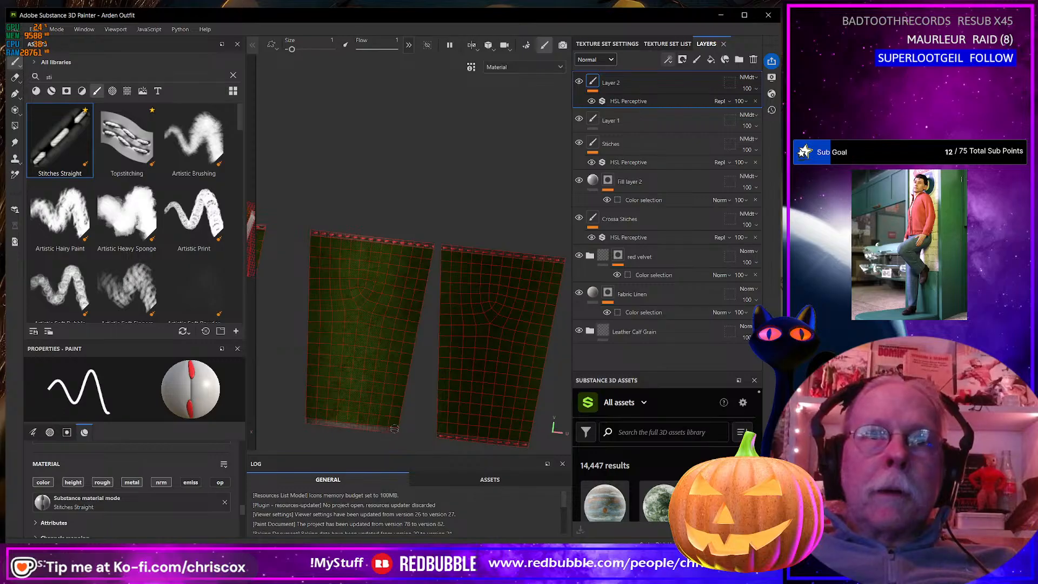
left_click(306, 420, "shift")
Paint red straight stitches along the long belt strip's upper edge, from its right end to the stitched cross seam
left_click_drag(357, 401, 367, 400, "alt")
middle_click_drag(481, 416, 375, 363, "alt")
middle_click_drag(524, 403, 408, 321, "alt")
mouse_move(526, 346)
middle_mouse_down("alt")
mouse_move(408, 366)
mouse_move(512, 343)
middle_mouse_up("alt")
scroll(376, 384, "up", 2)
scroll(373, 384, "down", 7)
mouse_move(361, 381)
left_mouse_down("alt")
mouse_move(426, 377)
mouse_move(391, 303)
mouse_move(329, 308)
mouse_move(306, 386)
mouse_move(292, 394)
mouse_move(352, 409)
mouse_move(343, 329)
mouse_move(403, 394)
mouse_move(476, 382)
left_mouse_up("alt")
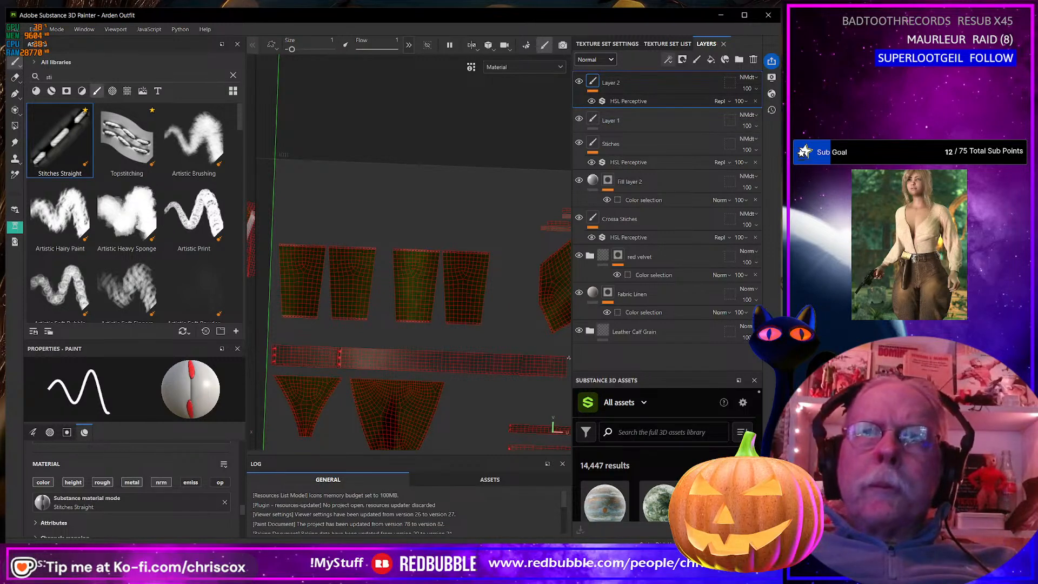
scroll(564, 360, "up", 3)
middle_click_drag(543, 363, 490, 351, "alt")
left_click_drag(491, 352, 507, 362, "alt")
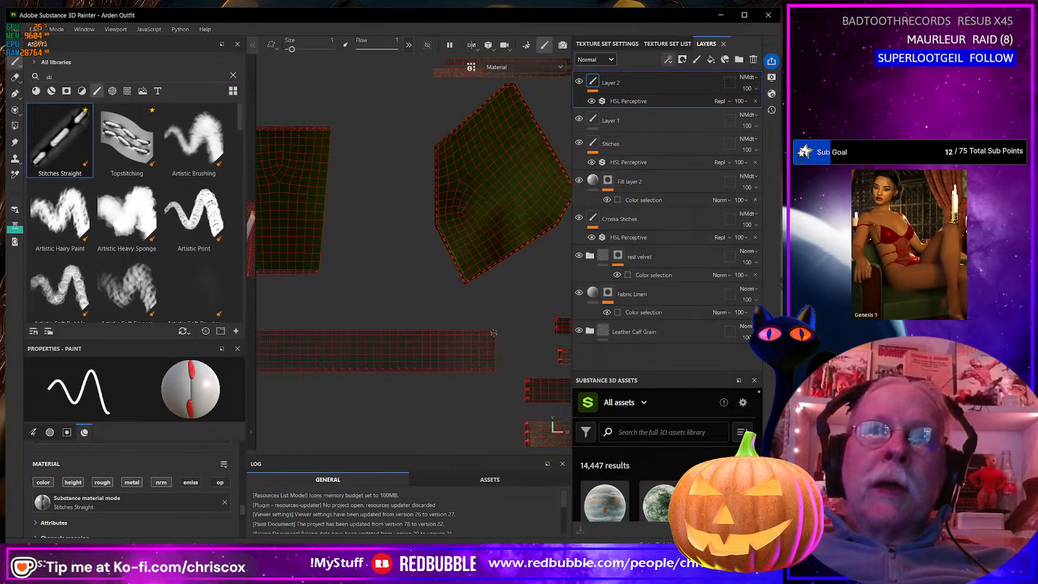
left_click(259, 332, "shift")
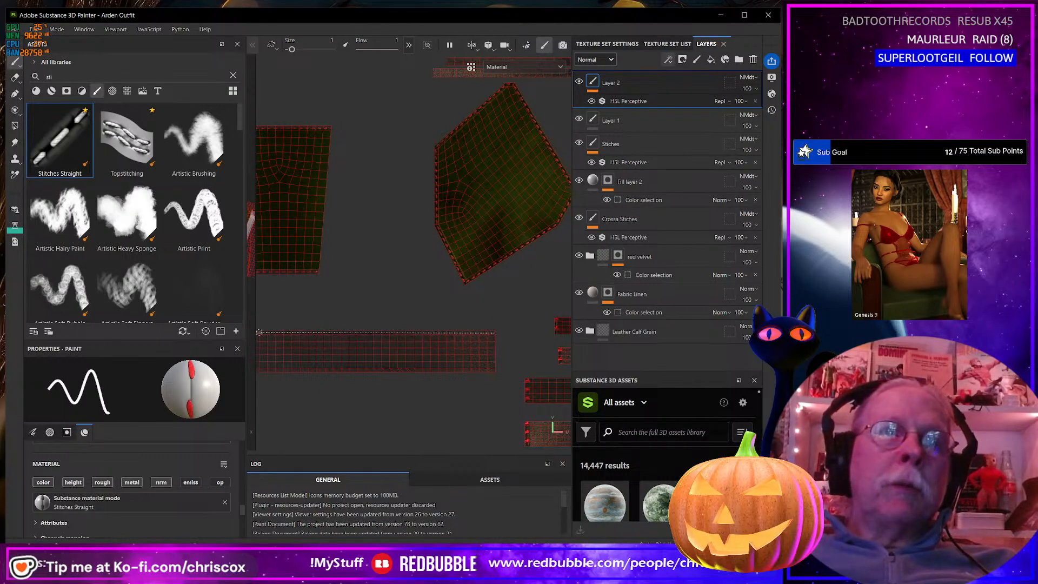
middle_click_drag(260, 333, 549, 359, "alt")
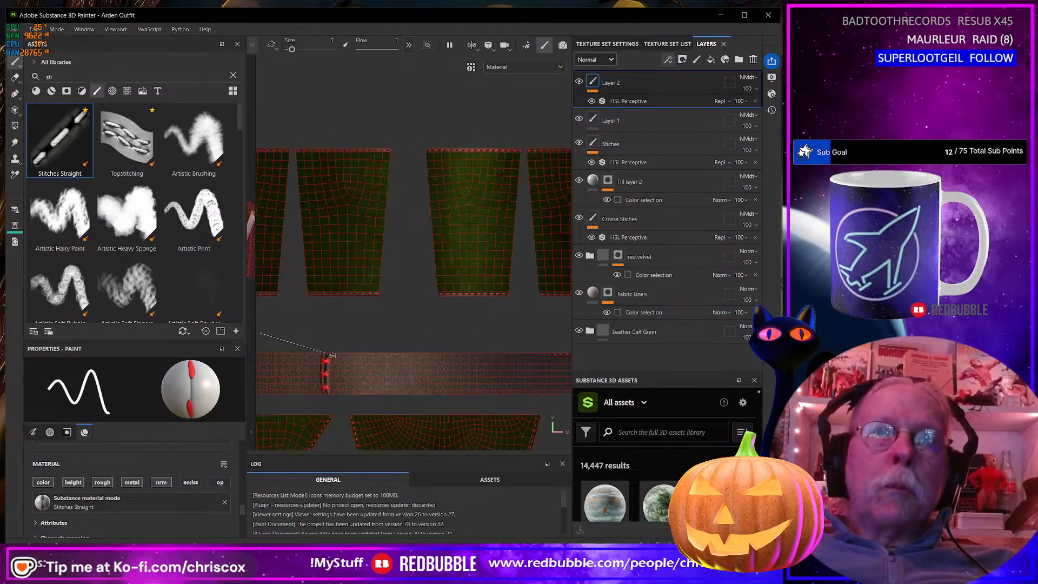
Stitch both long edges of the belt's short left section and continue along the belt's lower edge to its right end
middle_click_drag(330, 355, 464, 354, "alt")
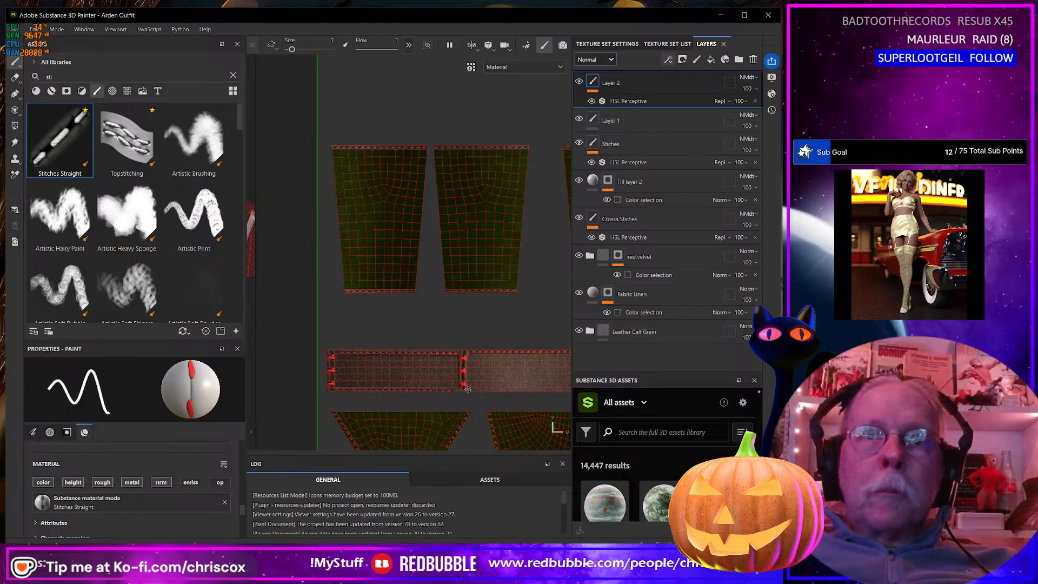
middle_click_drag(471, 388, 222, 389)
middle_click_drag(518, 389, 344, 401, "alt")
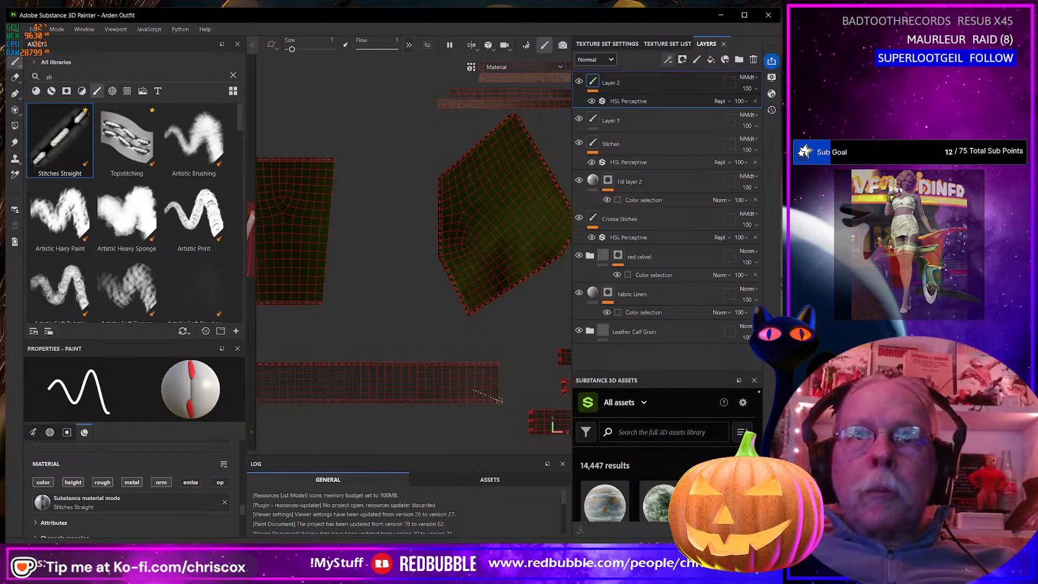
Paint red straight stitches along the top and bottom edges of the four short strips below the right polygonal panel
middle_click_drag(490, 401, 304, 325, "alt")
middle_click_drag(464, 371, 400, 333, "alt")
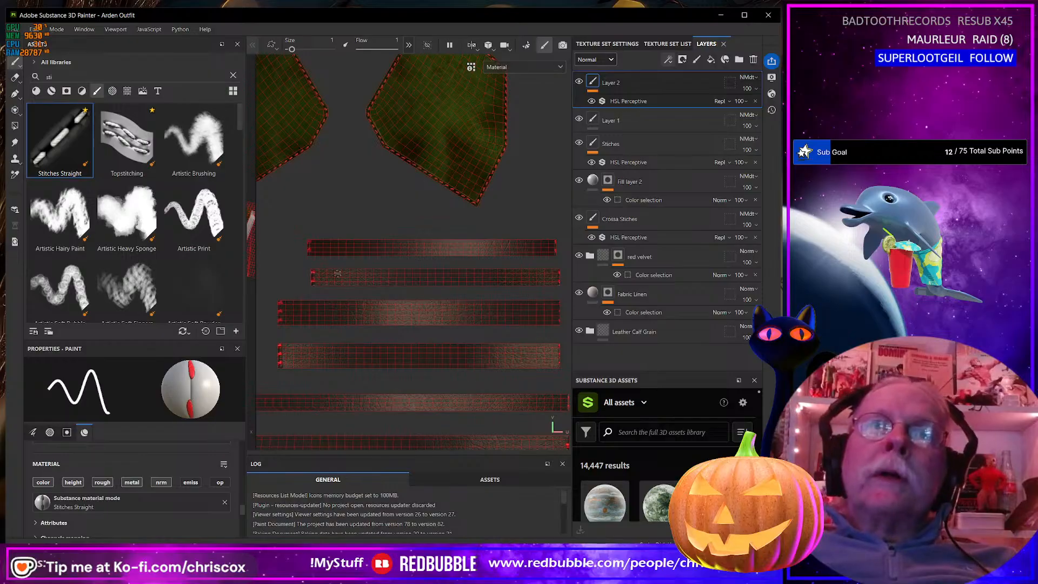
left_click(314, 241)
left_click(552, 241, "shift")
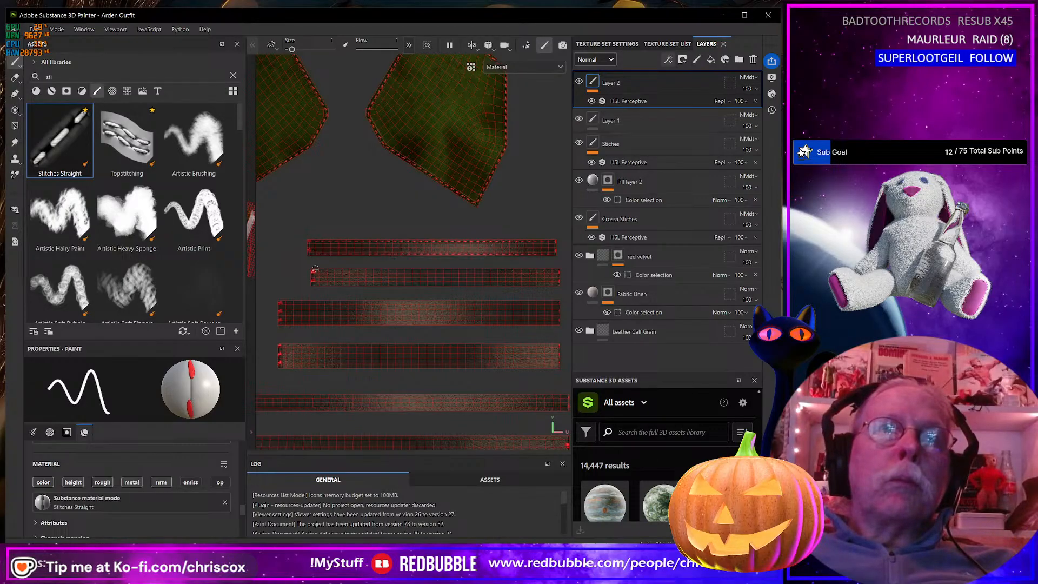
left_click(558, 271, "shift")
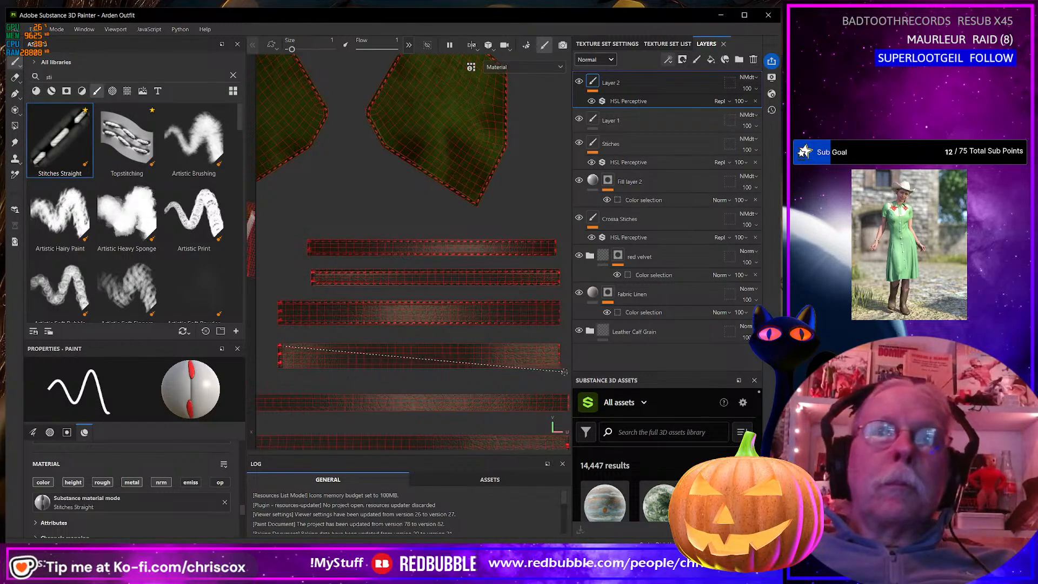
left_click(558, 345, "shift")
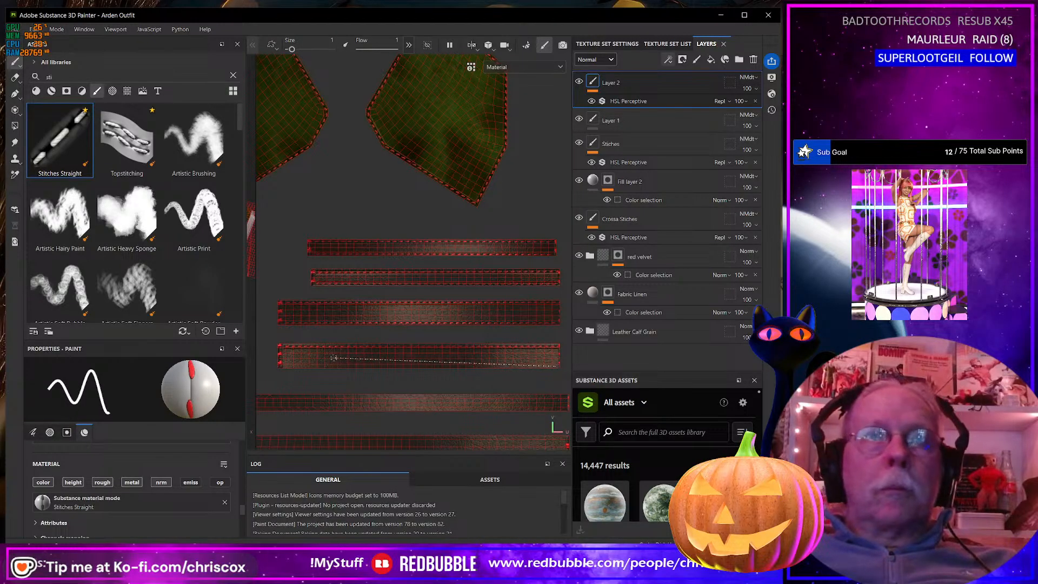
Paint red straight stitches along the top and bottom edges of the longer narrow strip beneath the four short strips
mouse_move(406, 395)
middle_mouse_down("alt")
mouse_move(356, 320)
mouse_move(348, 265)
middle_mouse_up("alt")
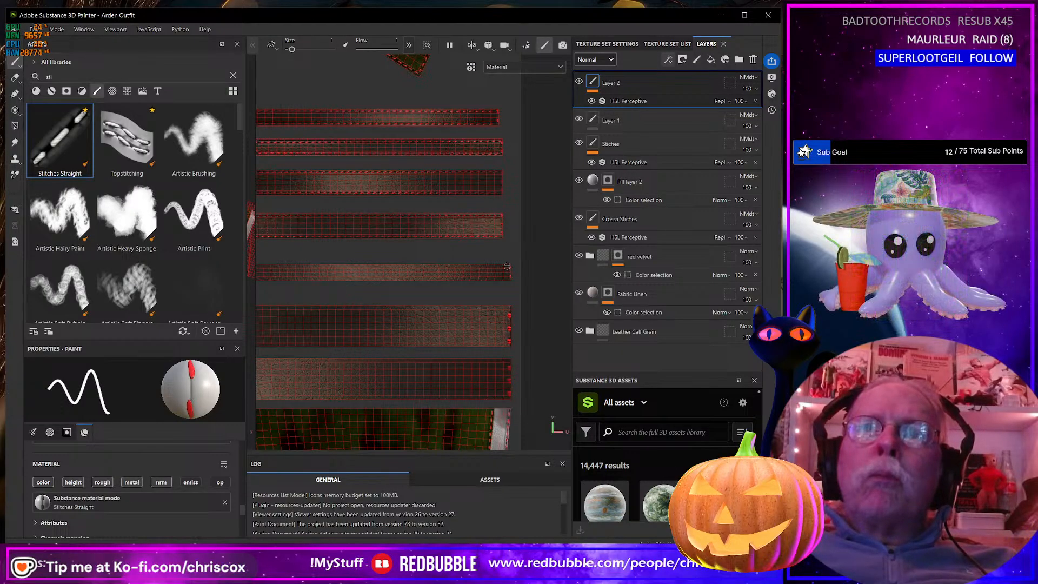
middle_click_drag(378, 263, 571, 273, "alt")
middle_click_drag(419, 278, 472, 280, "alt")
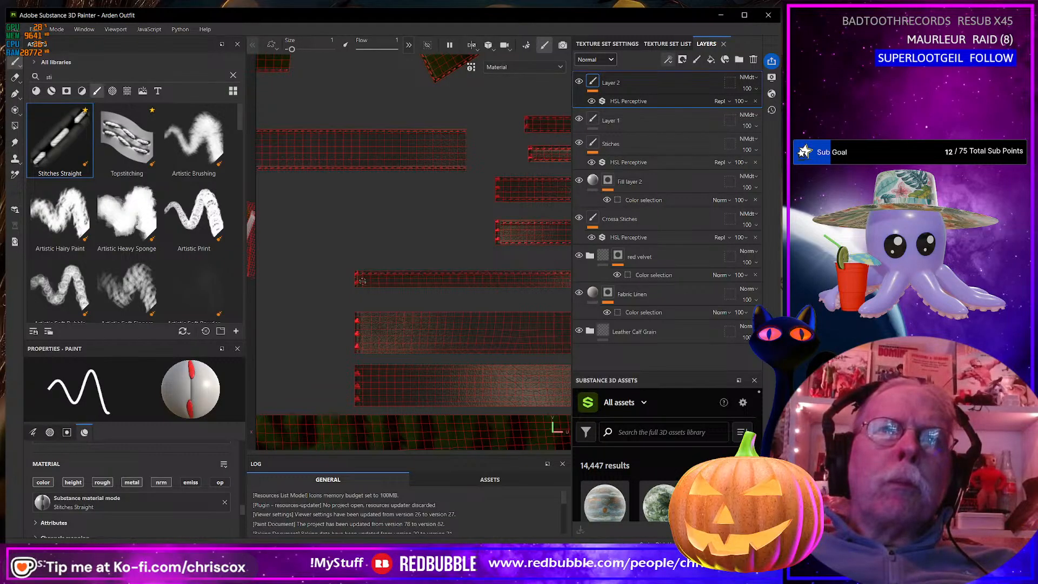
scroll(363, 281, "up", 2)
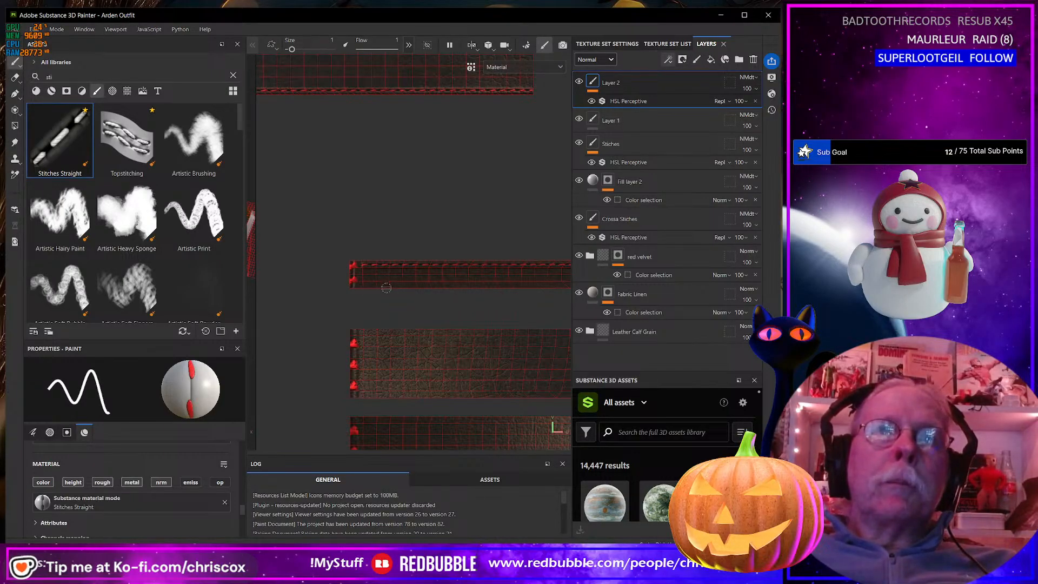
scroll(384, 287, "down", 3)
middle_click_drag(451, 298, 276, 297, "alt")
middle_click_drag(550, 308, 307, 311, "alt")
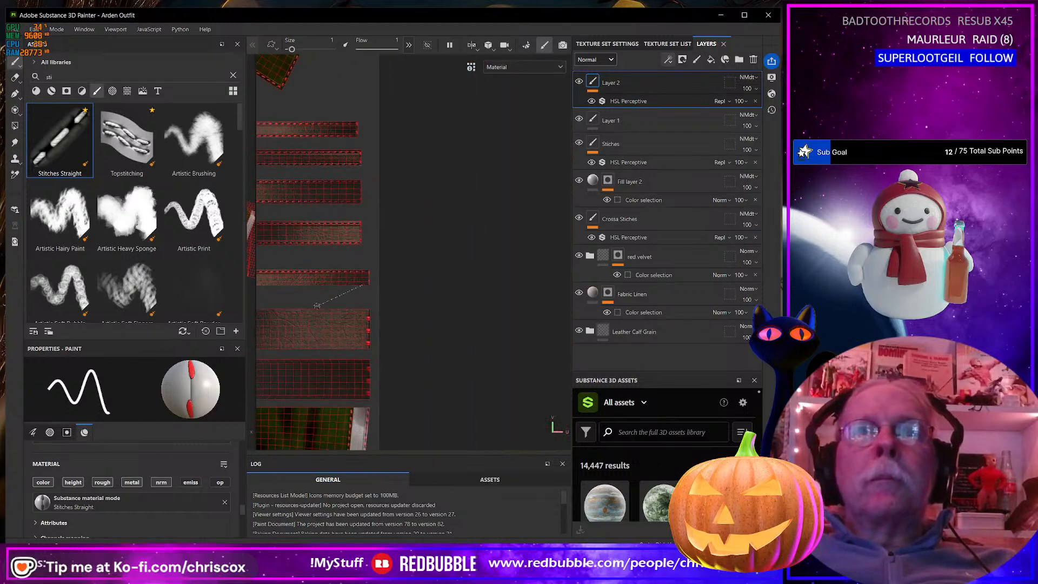
scroll(307, 310, "up", 4)
left_click(355, 268, "shift")
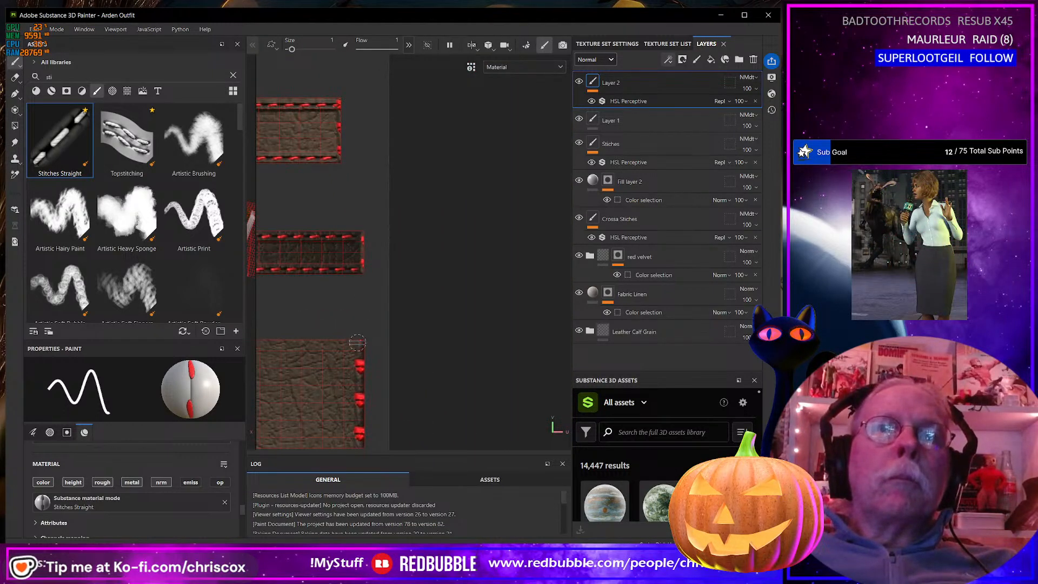
Paint red straight stitches along the top and bottom edges of the wide strip directly beneath the longer narrow strip
scroll(354, 345, "down", 6)
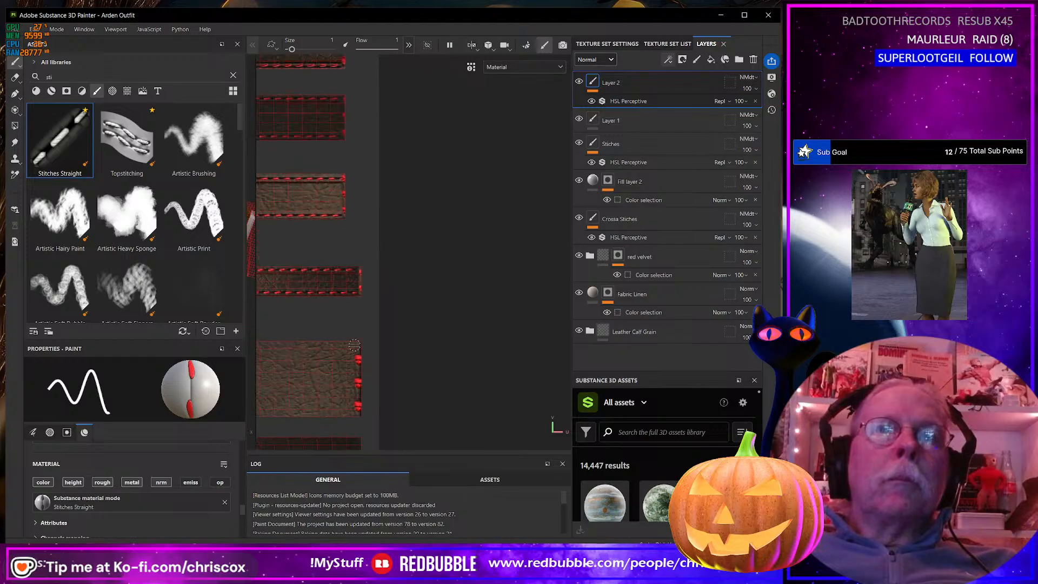
middle_click_drag(349, 347, 443, 348, "alt")
middle_click_drag(331, 352, 481, 354, "alt")
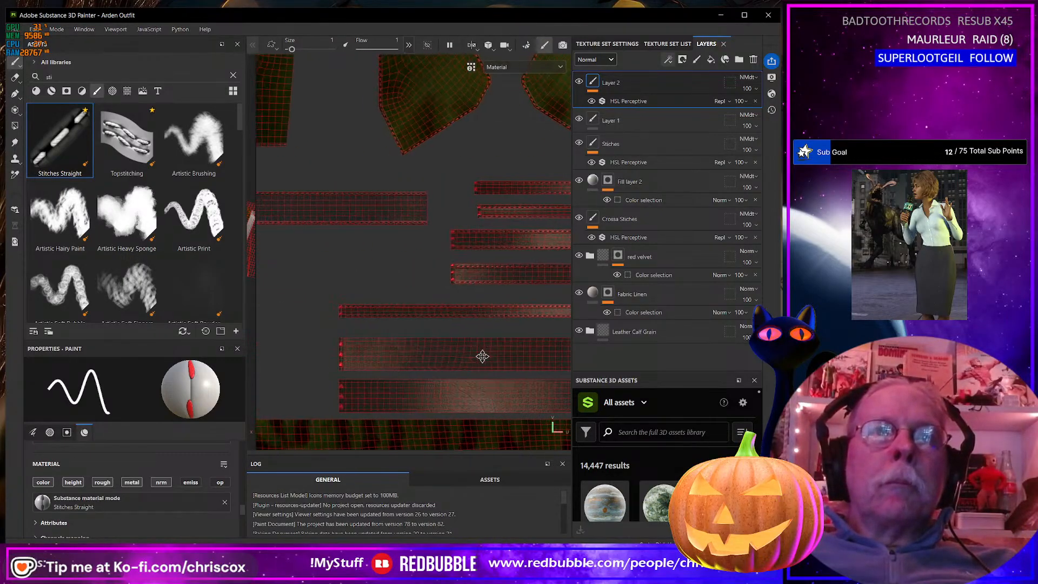
scroll(354, 364, "up", 6)
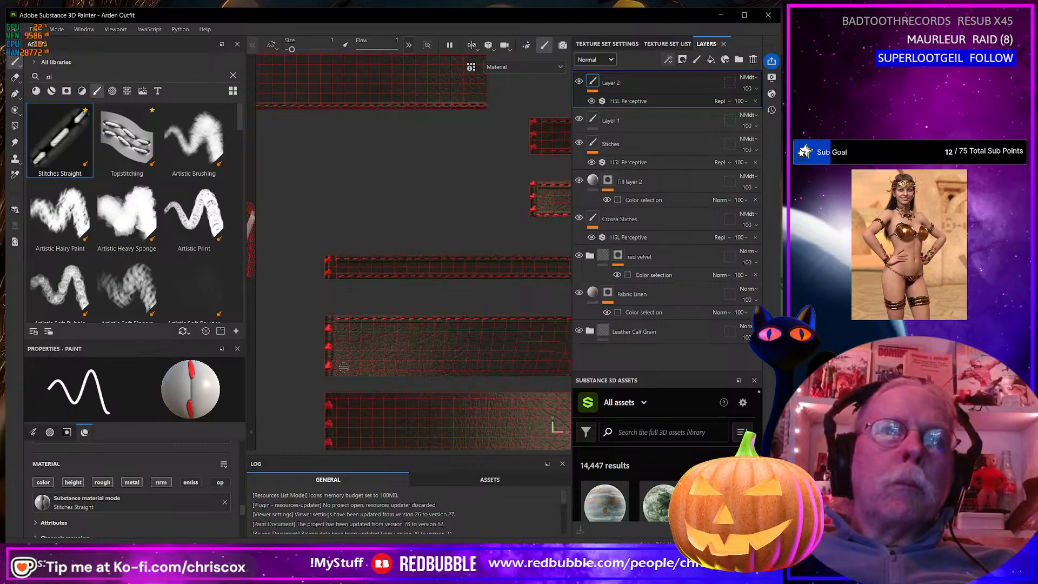
middle_click_drag(459, 378, 286, 362, "alt")
middle_click_drag(440, 359, 247, 364, "alt")
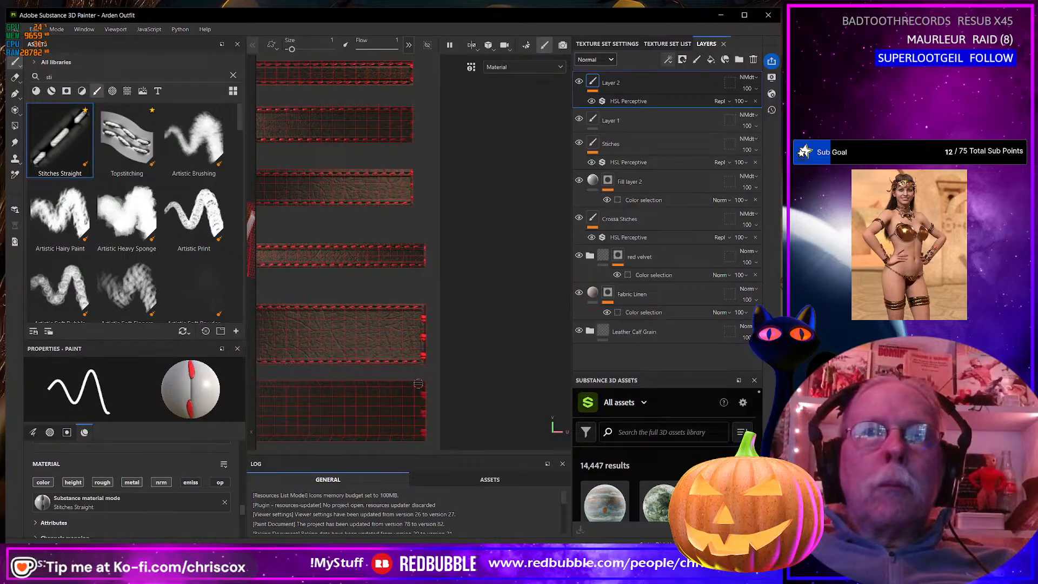
Paint red straight stitches along the top and bottom edges of the lowest wide strip, just above the large curved piece
mouse_move(365, 384)
middle_mouse_down("alt")
mouse_move(495, 383)
mouse_move(482, 379)
middle_mouse_up("alt")
middle_click_drag(306, 378, 431, 375, "alt")
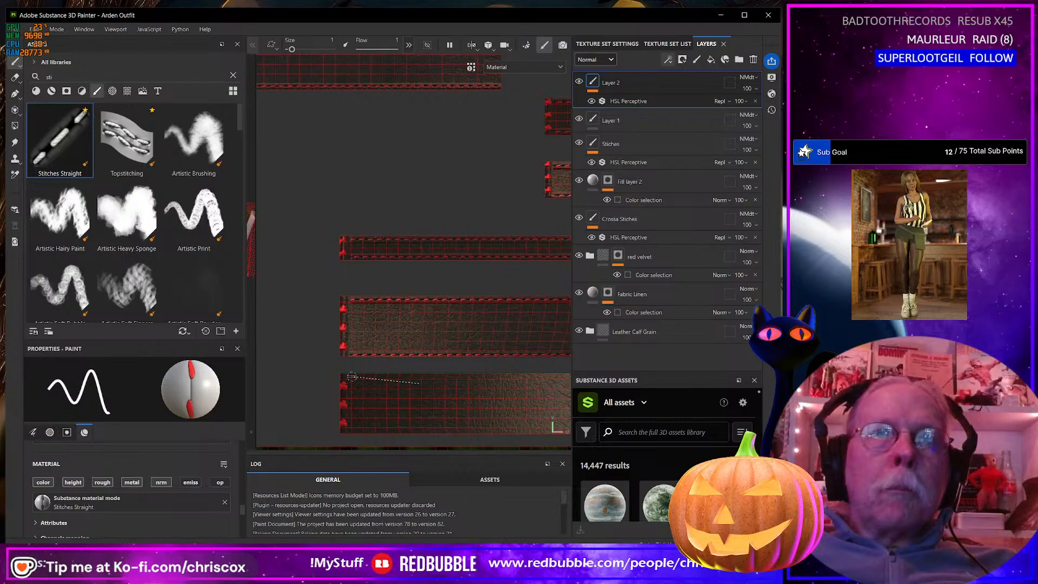
left_click(351, 377, "shift")
left_click(351, 429)
middle_click_drag(416, 412, 317, 387, "alt")
middle_click_drag(473, 389, 335, 386, "alt")
middle_click_drag(476, 387, 345, 382, "alt")
middle_click_drag(475, 382, 356, 373, "alt")
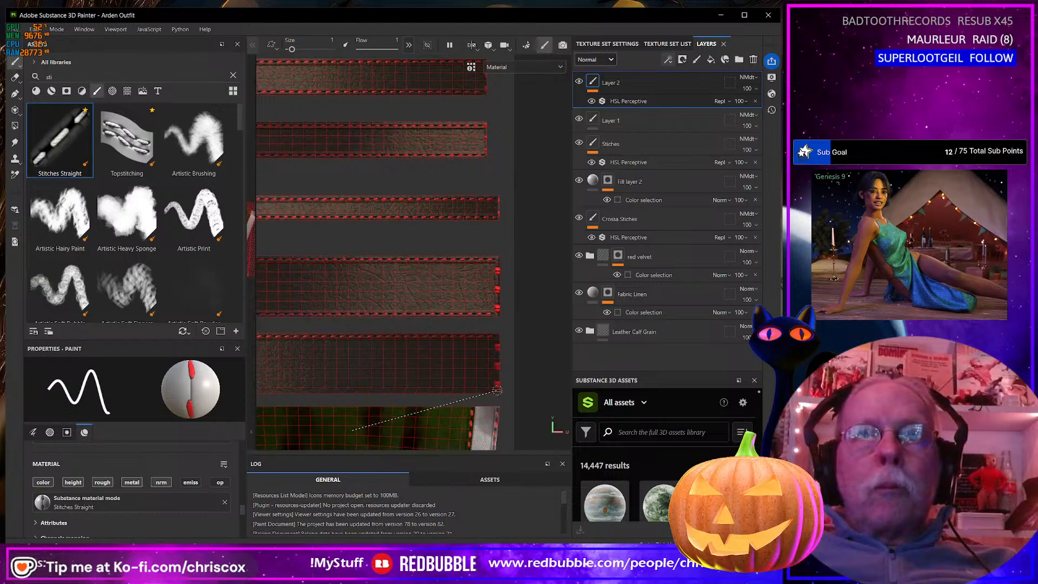
scroll(492, 393, "down", 6)
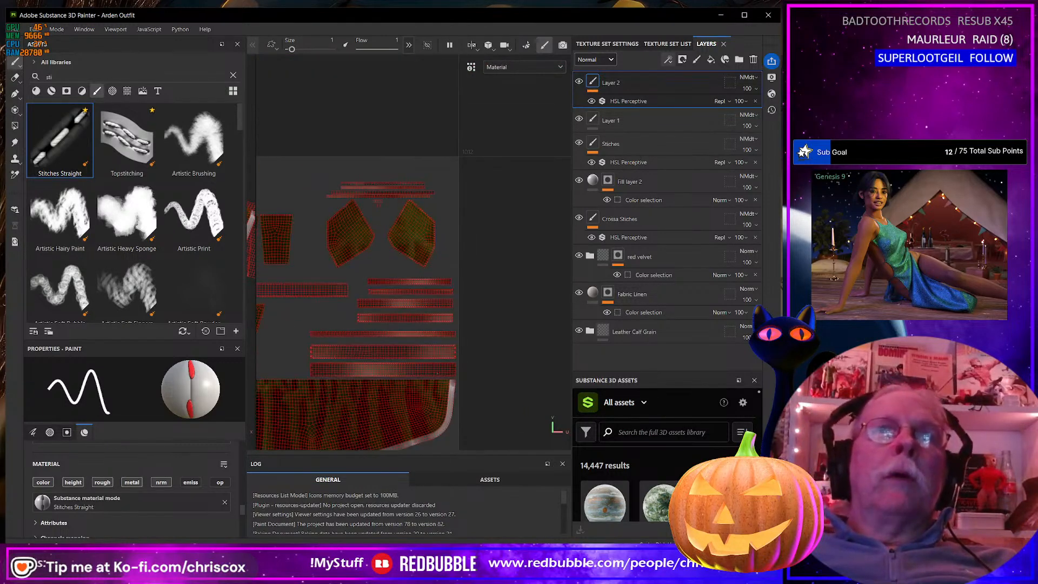
Select the Crossa Stiches layer and choose the Stitches Cross Seam brush
scroll(477, 349, "up", 2)
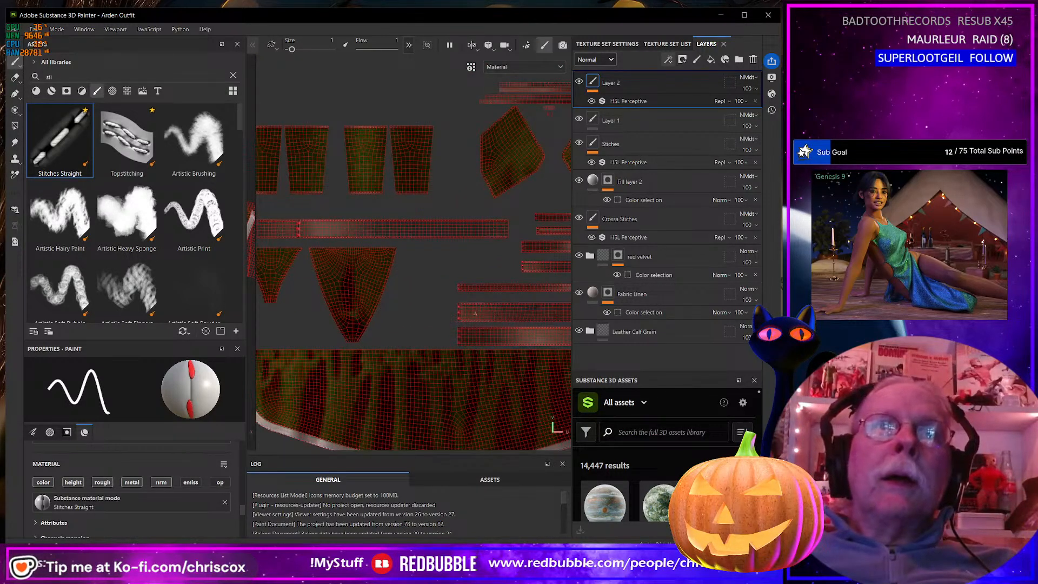
scroll(471, 313, "up", 5)
scroll(469, 313, "down", 5)
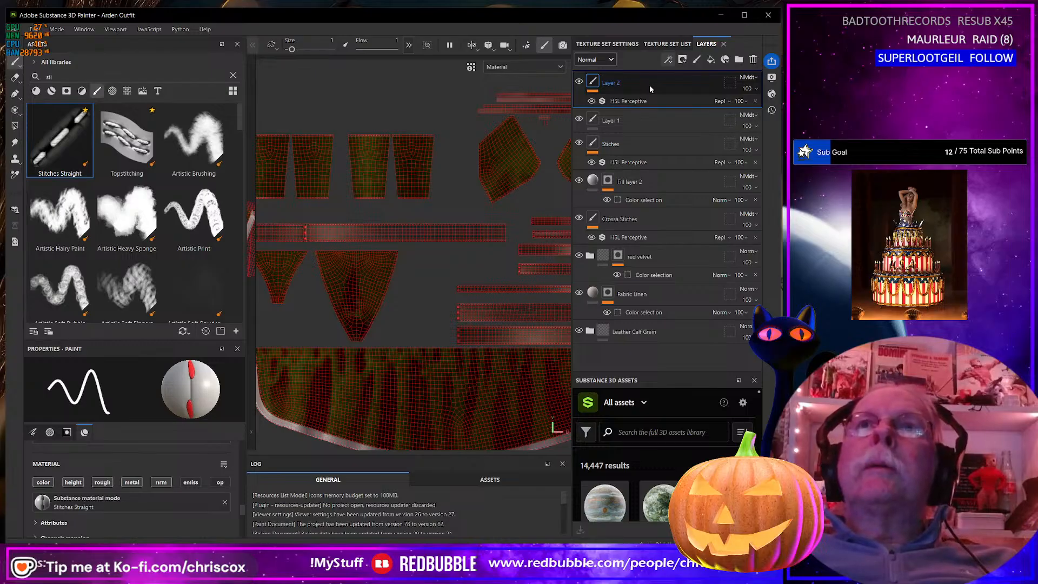
left_click(594, 145)
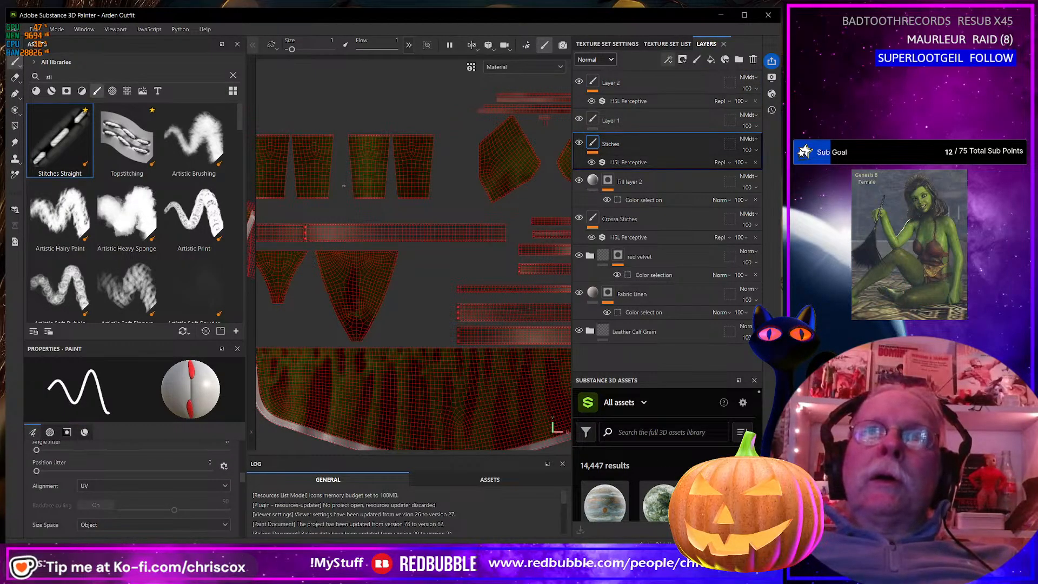
left_click(593, 219)
middle_click_drag(337, 248, 471, 246, "alt")
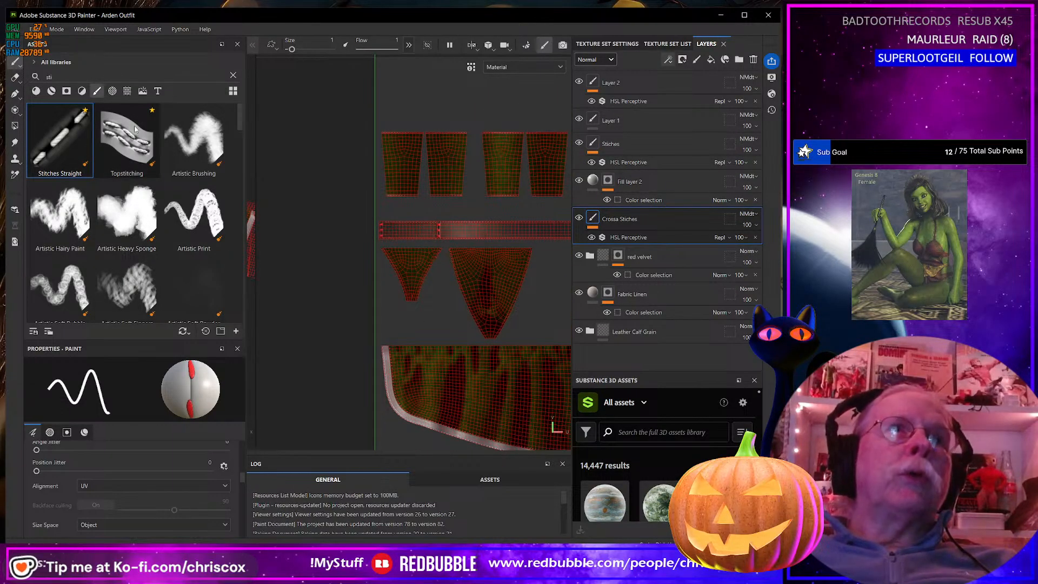
scroll(131, 160, "down", 6)
left_click(199, 199)
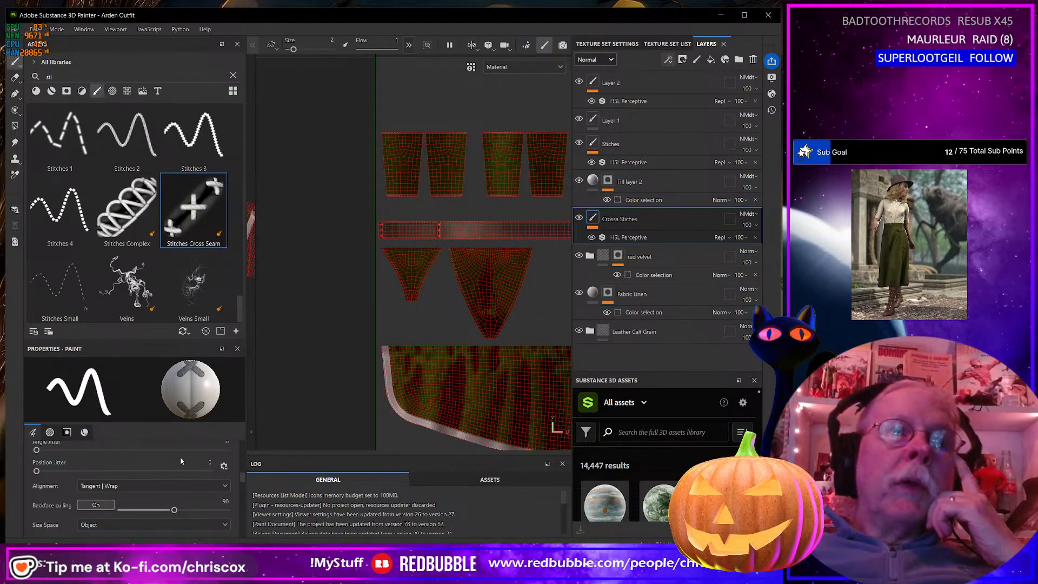
Try to paint a cross seam up the right edge of the first tapered panel above the belt
scroll(430, 291, "up", 4)
middle_click_drag(430, 291, 454, 339)
middle_click_drag(423, 290, 468, 505)
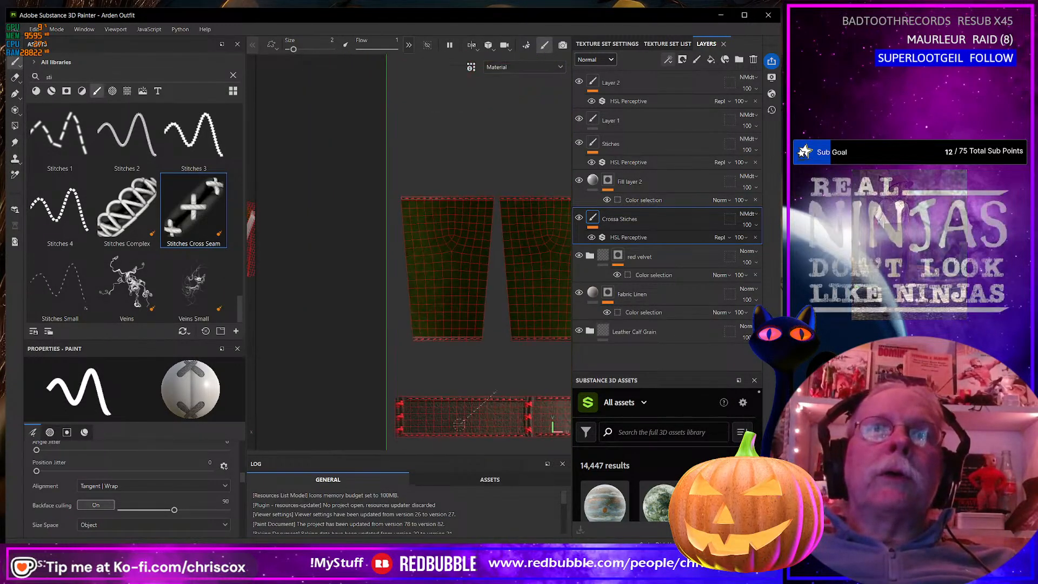
left_click_drag(481, 333, 491, 204)
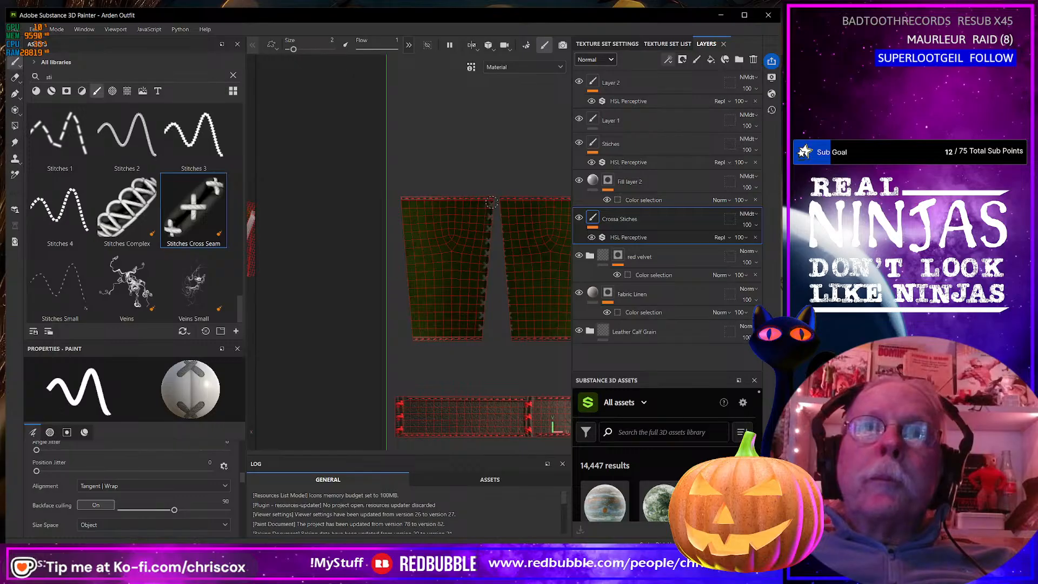
scroll(491, 301, "up", 2)
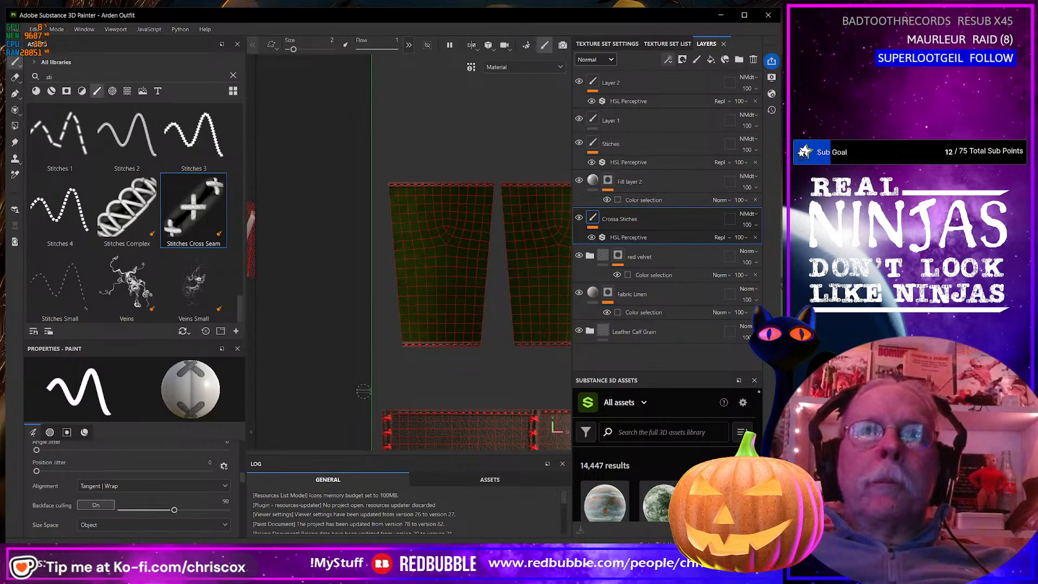
Set the Stitches Cross Seam brush's base color to pure red
scroll(151, 501, "down", 3)
scroll(150, 502, "down", 3)
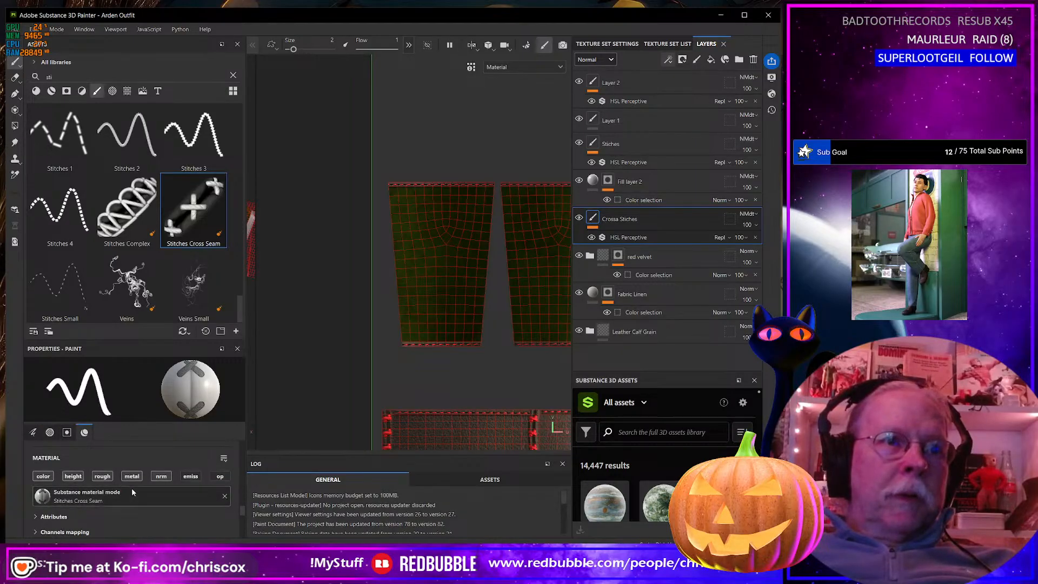
scroll(131, 487, "down", 3)
left_click(157, 498)
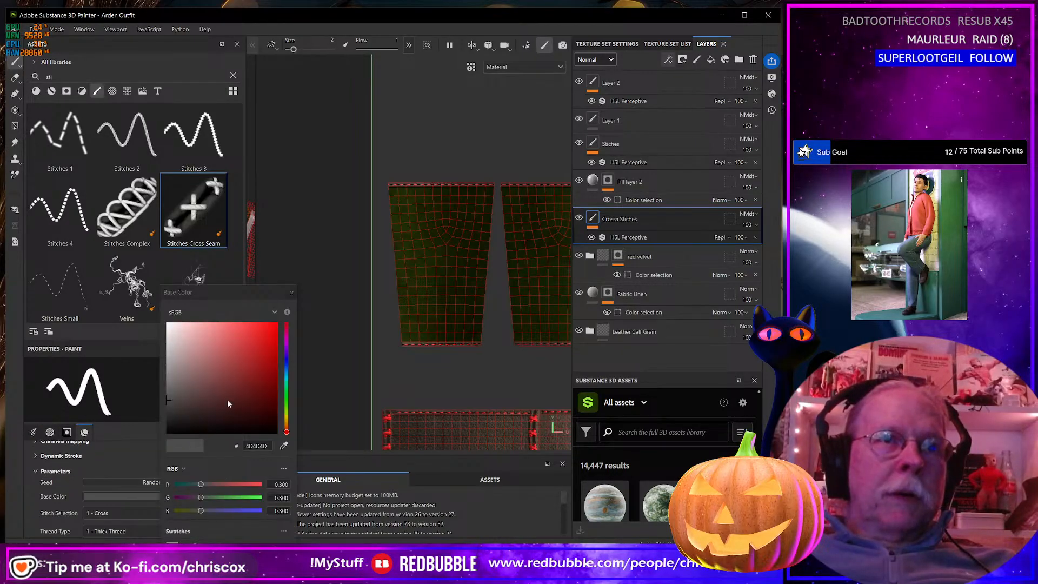
left_click(277, 325)
left_click(291, 293)
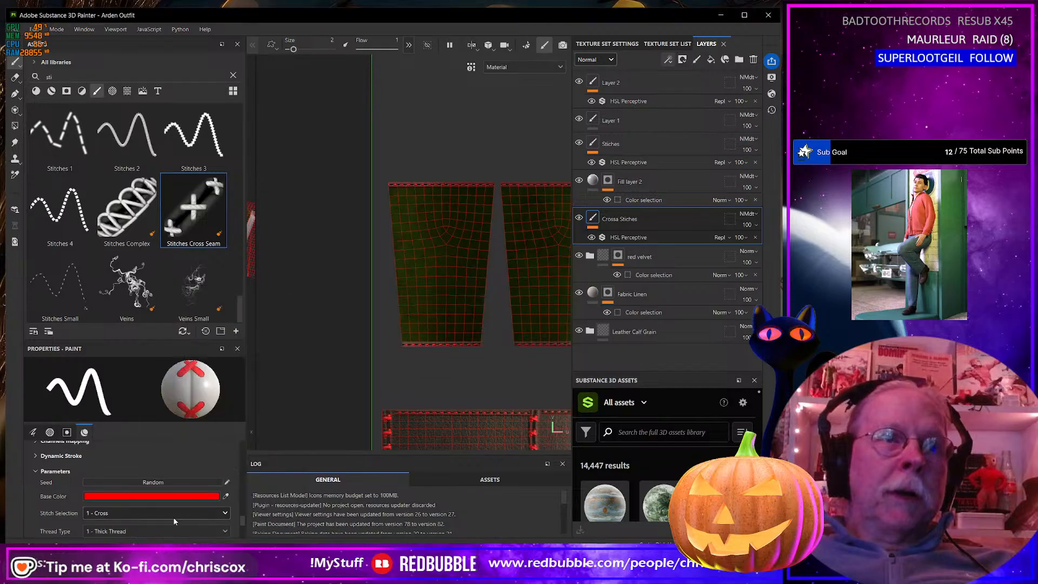
Set the brush's thread type to 6 - Clips and its stitch selection to 2 - Cross Diagonal
scroll(165, 522, "down", 1)
left_click(136, 503)
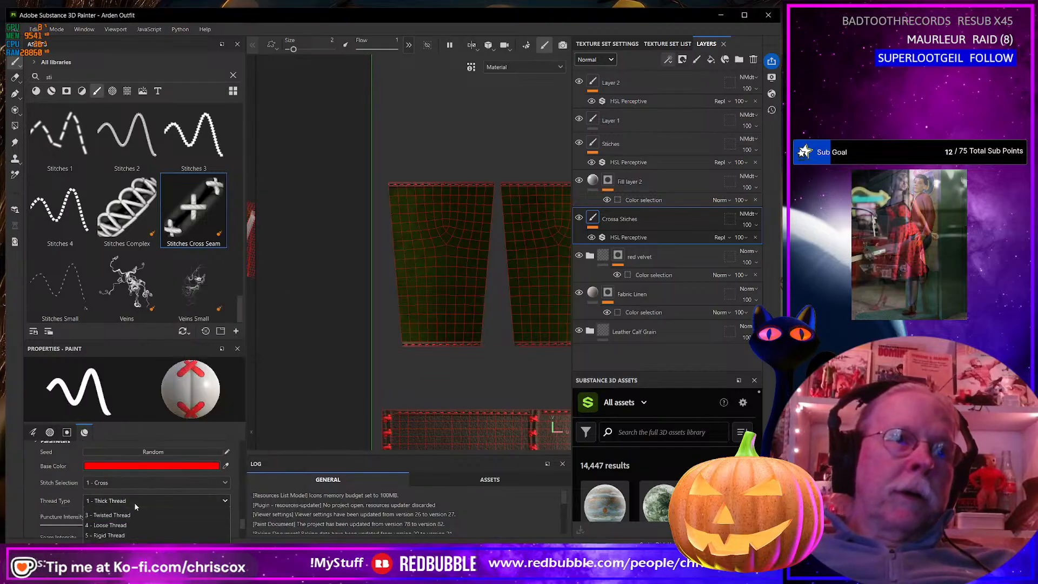
left_click(160, 483)
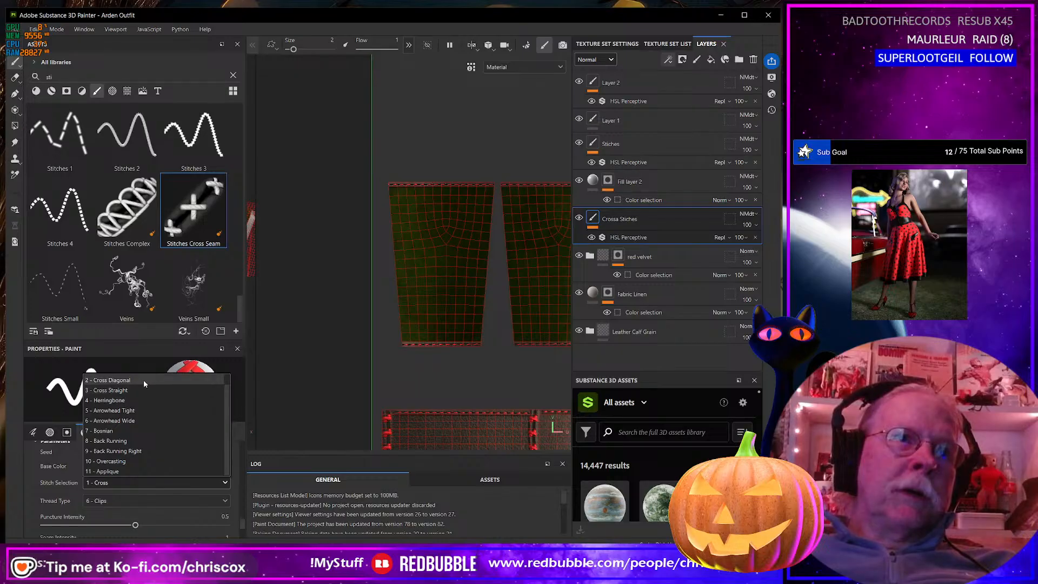
left_click(144, 379)
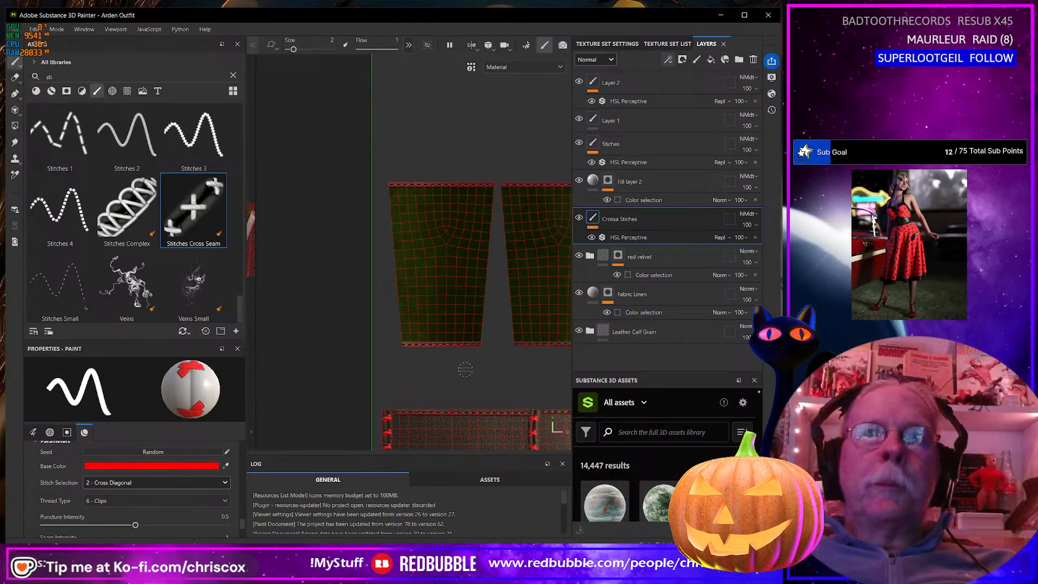
Try a red cross-diagonal seam across the belt's short section beside the existing cross seam, and undo it
scroll(465, 369, "up", 2)
middle_click_drag(476, 381, 440, 258, "alt")
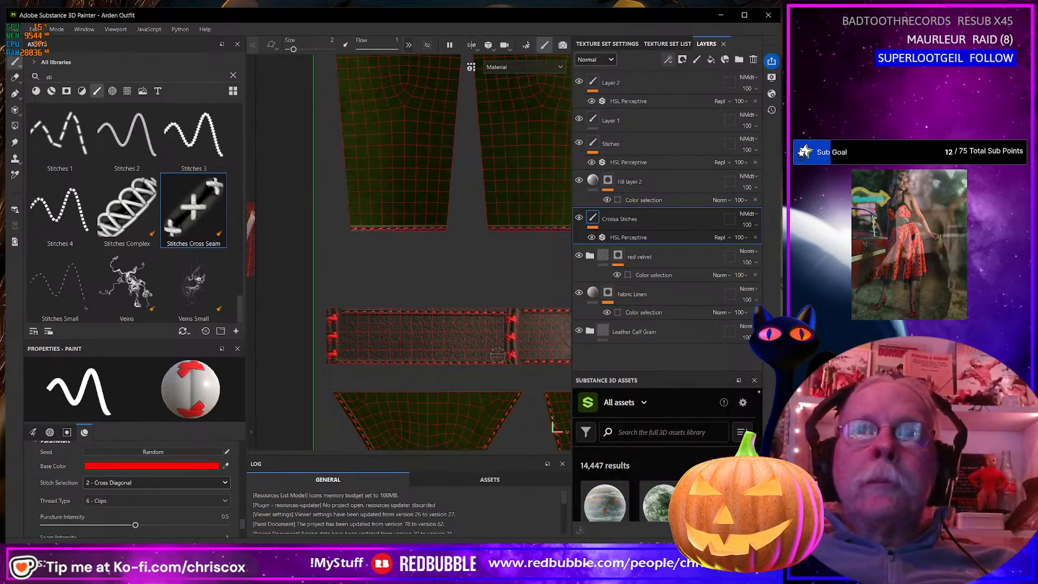
left_click(494, 313, "shift")
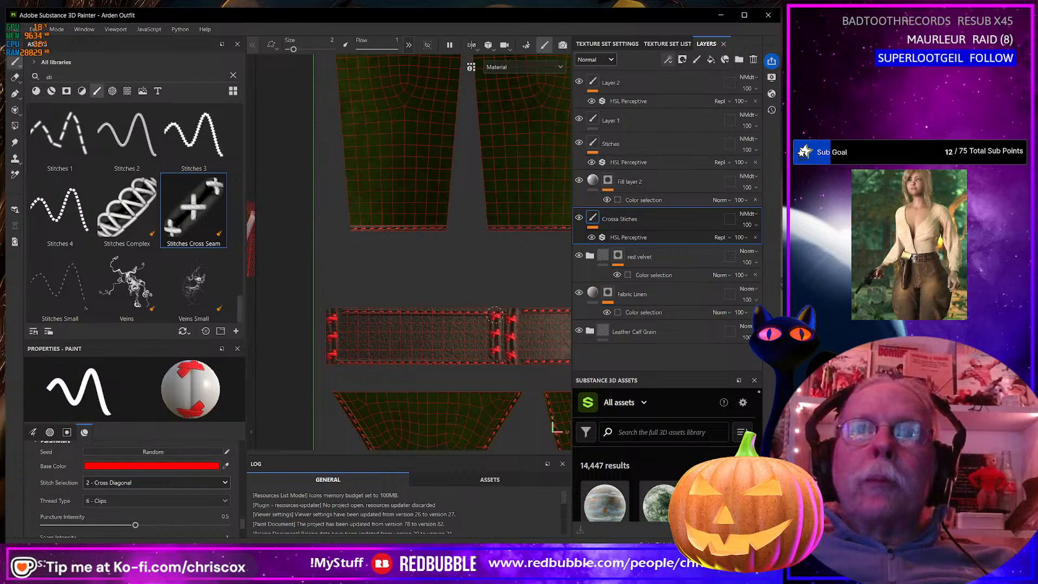
key("ctrl+z")
Paint red cross-diagonal stitches up the right and left side edges of the first tapered panel
middle_click_drag(439, 252, 441, 378, "alt")
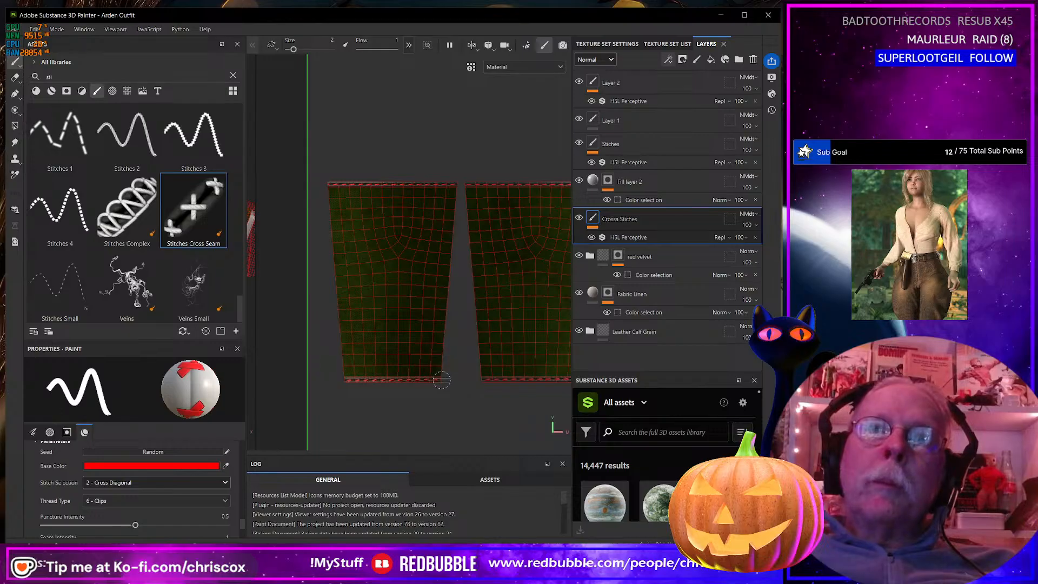
left_click(449, 209, "shift")
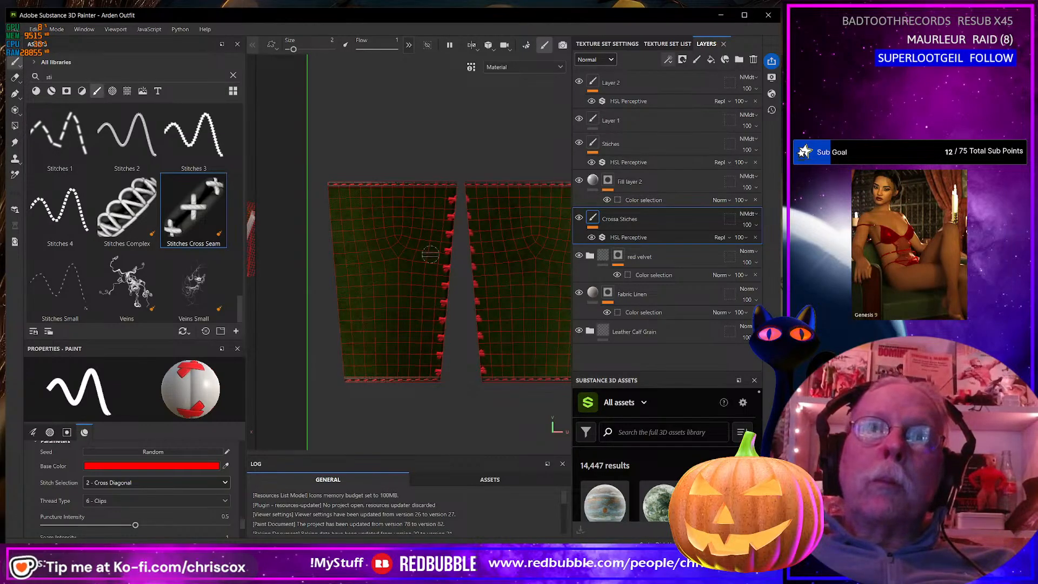
left_click(346, 373)
left_click(328, 185, "shift")
Paint red cross-diagonal stitches up the right side edge of the third tapered panel, from its bottom corner to its top
scroll(459, 306, "down", 3)
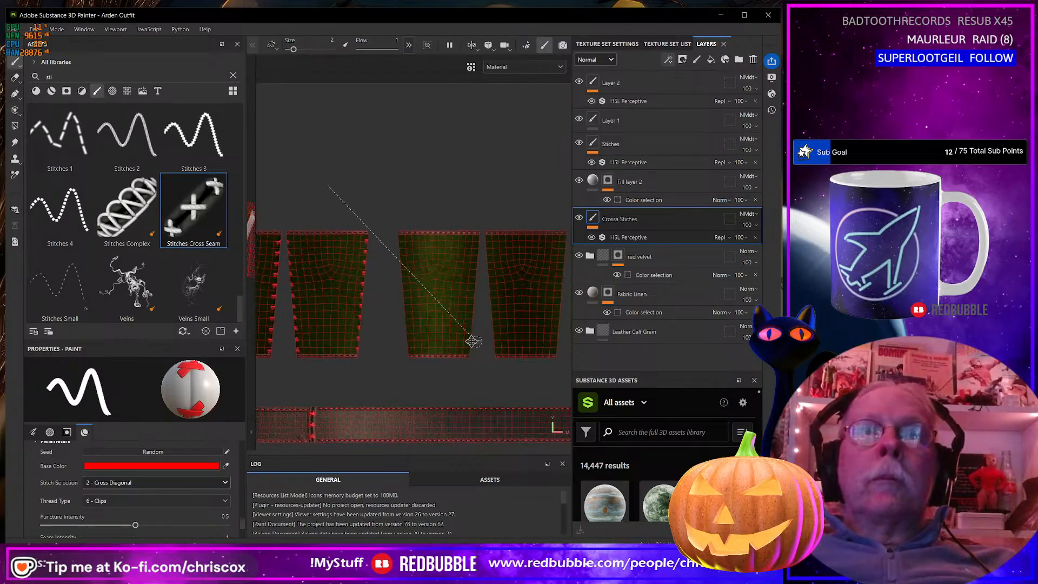
scroll(481, 340, "up", 3)
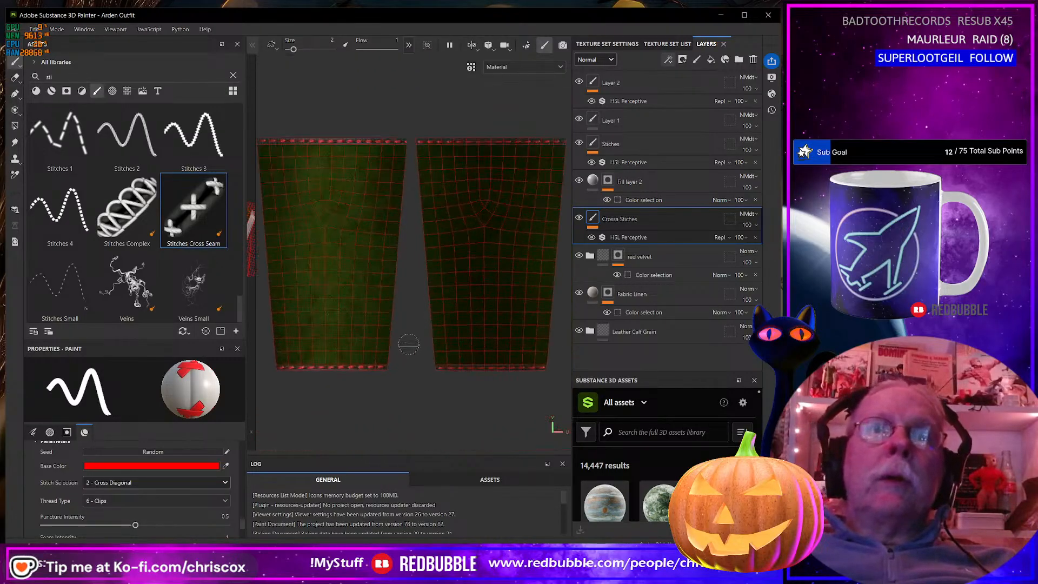
left_click(388, 363)
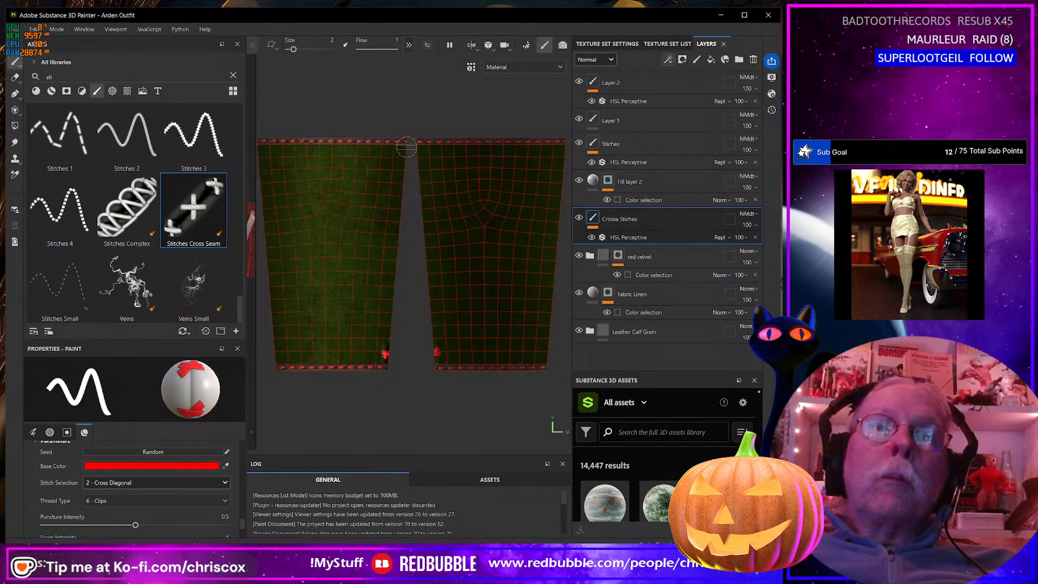
key("ctrl+z")
left_click(384, 361)
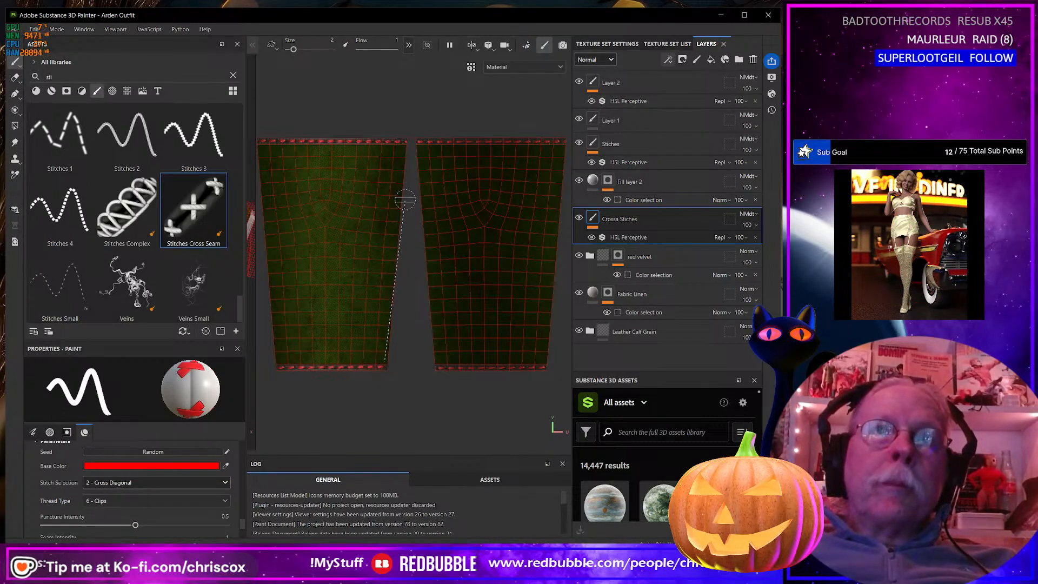
left_click(404, 144, "shift")
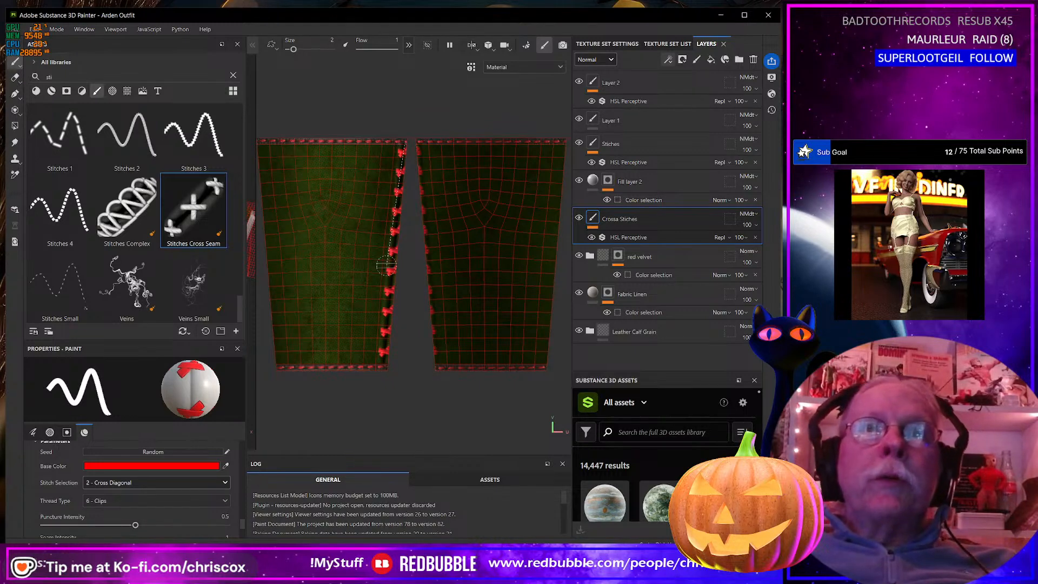
Paint red cross-diagonal stitches up the outer right edge of the fourth tapered panel, redoing the stroke slightly further inside the edge
middle_click_drag(386, 266, 349, 259, "alt")
left_click(509, 356)
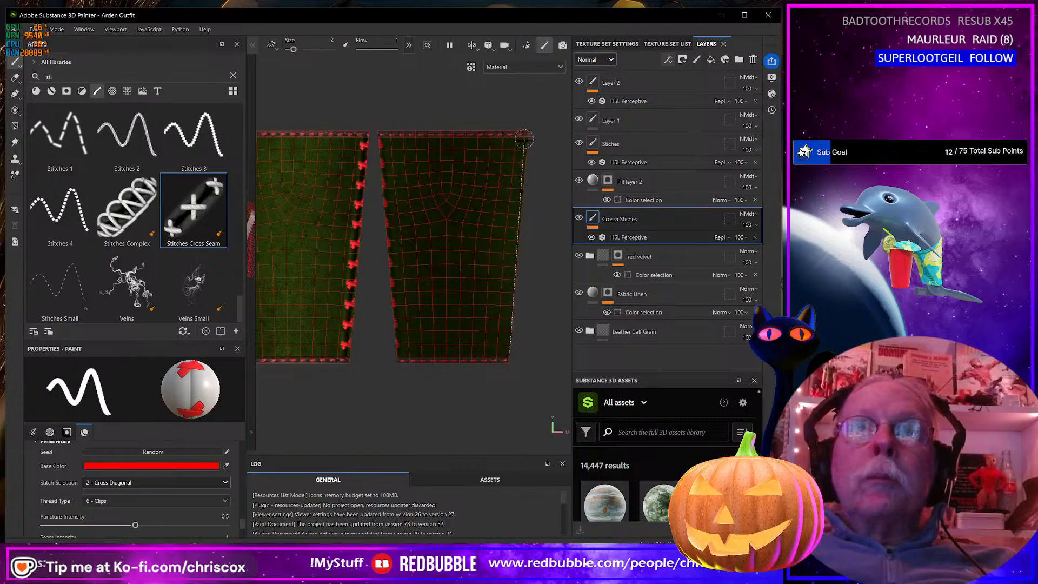
left_click(525, 137, "shift")
key("ctrl+z")
left_click(506, 355)
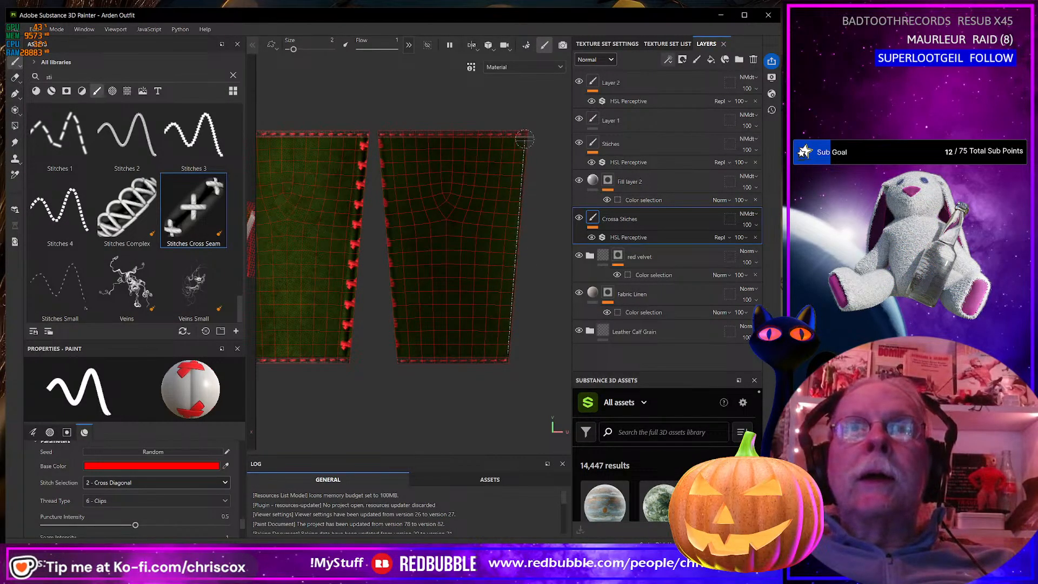
left_click(524, 139, "shift")
Hide Layer 1 and rename Layer 2 as "Band Stiches"
scroll(476, 299, "down", 4)
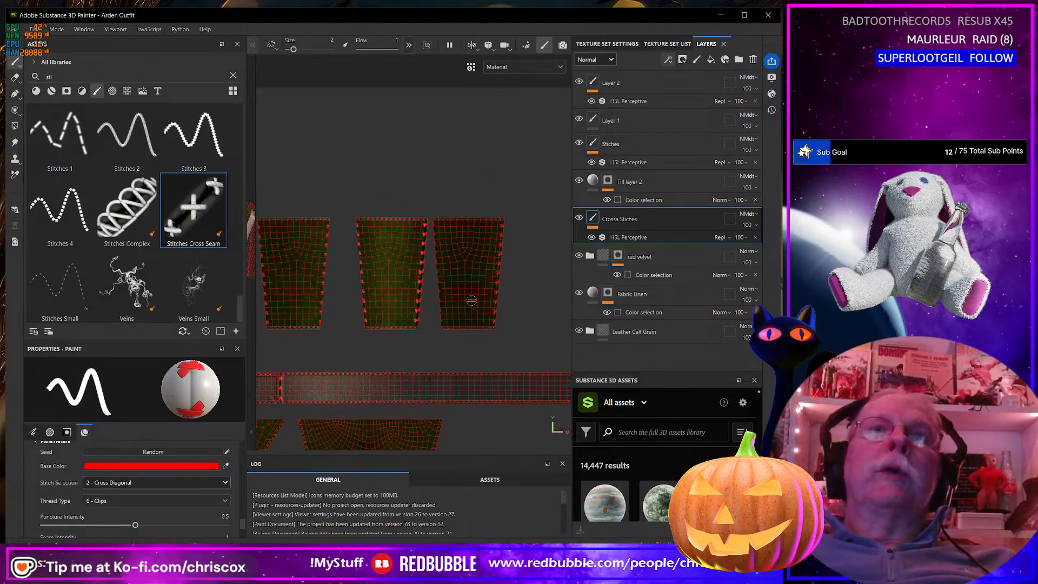
scroll(471, 301, "down", 2)
middle_click_drag(471, 301, 475, 220)
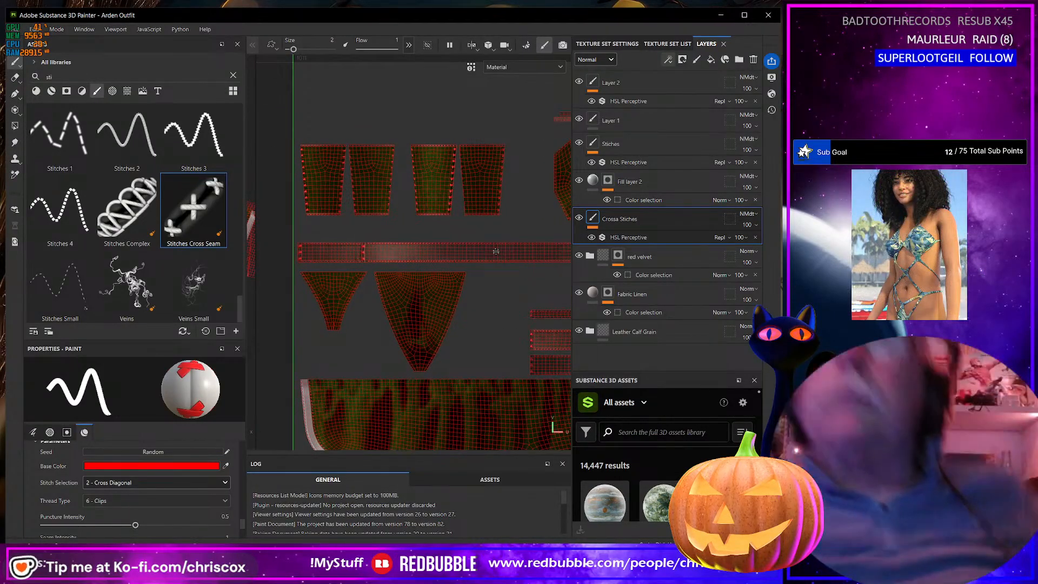
left_click(643, 123)
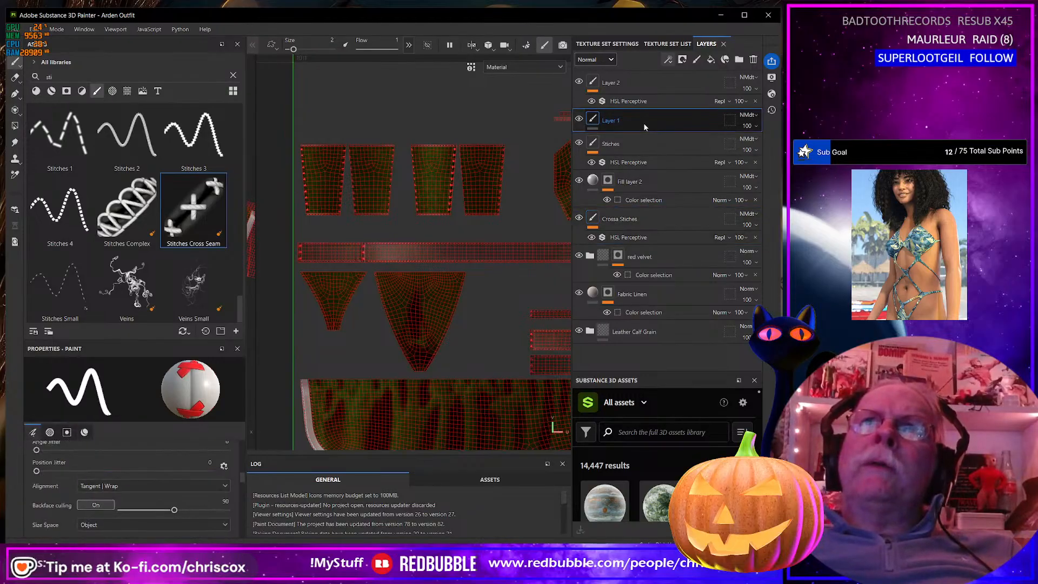
left_click(579, 119)
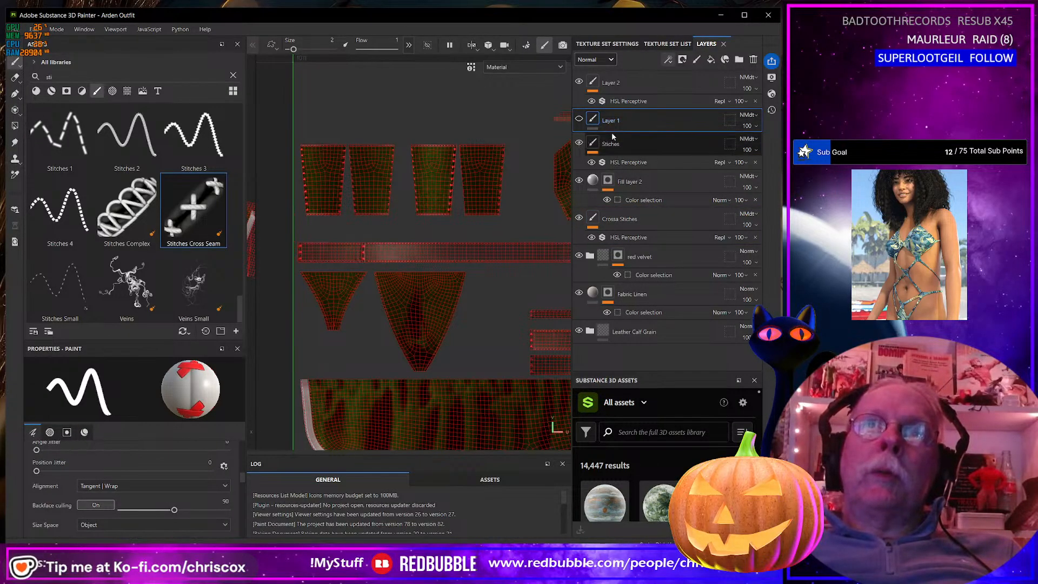
double_click(615, 82)
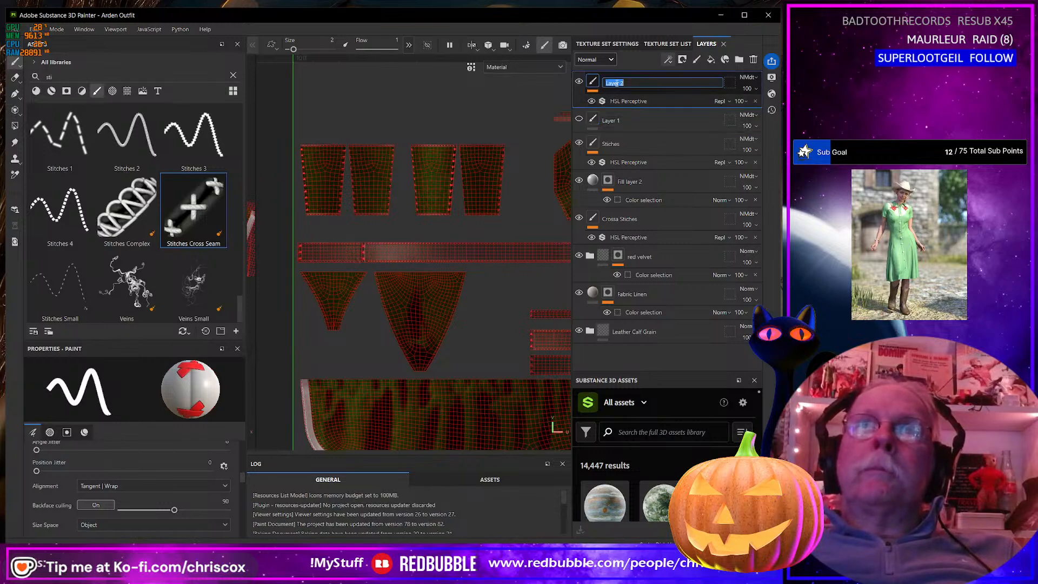
type("Band Stiches")
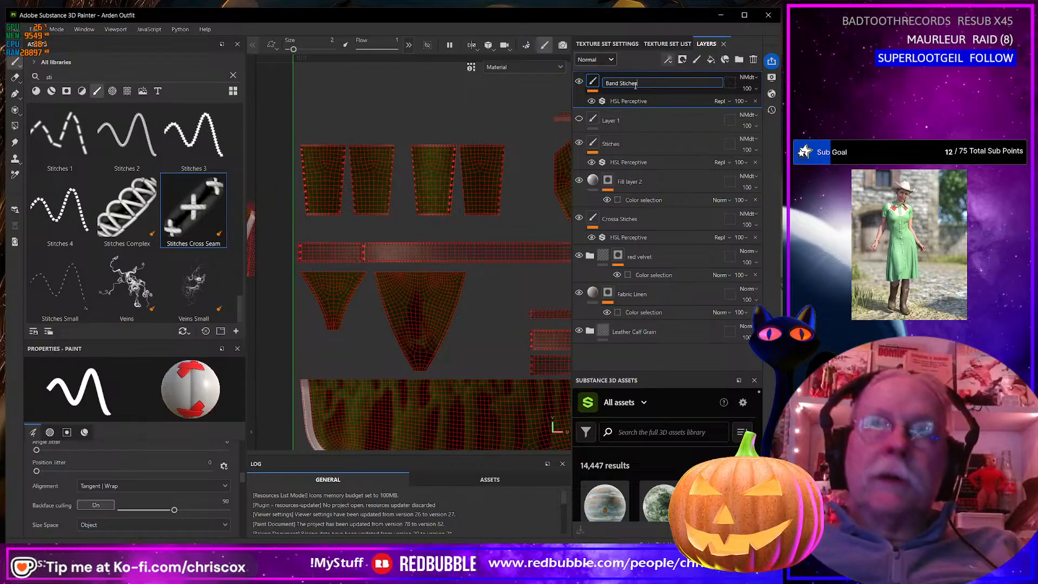
key("Return")
Compare the UV layout with Layer 1 and Band Stiches toggled on and off, and delete Layer 1
left_click(625, 121)
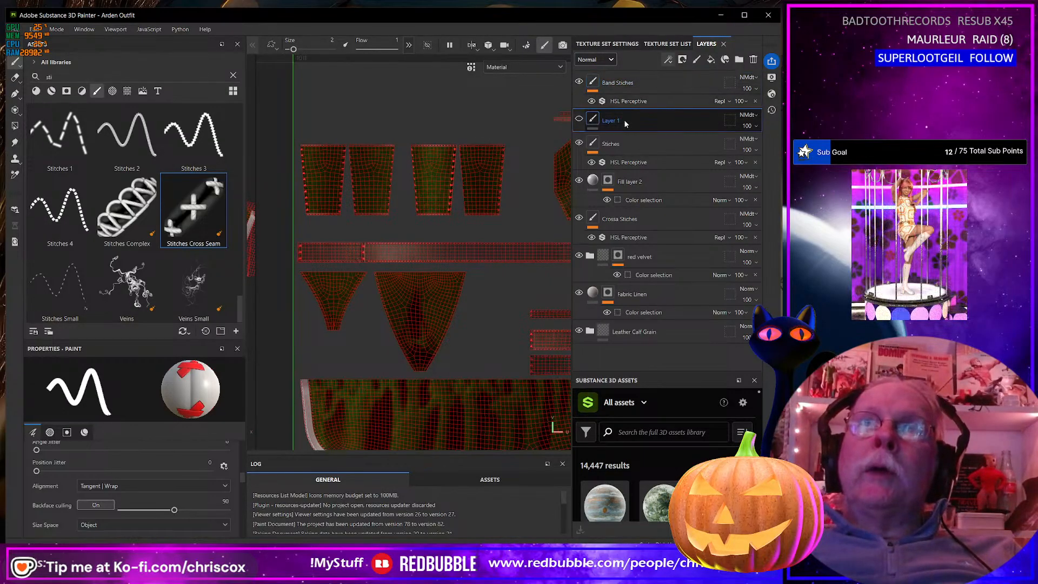
scroll(474, 278, "down", 3)
middle_click_drag(475, 279, 406, 195, "alt")
scroll(494, 220, "up", 3)
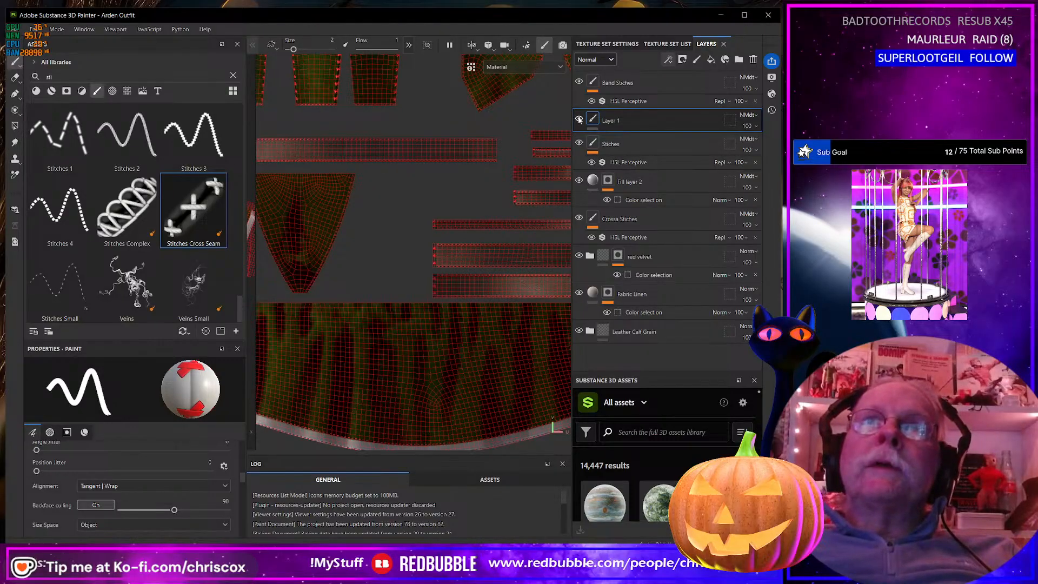
left_click(579, 119)
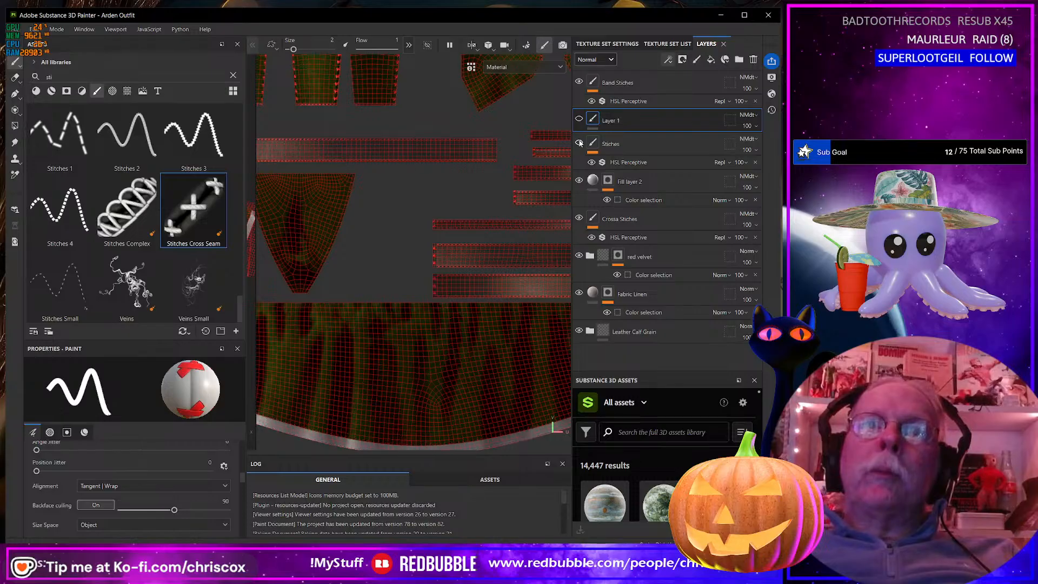
left_click(579, 82)
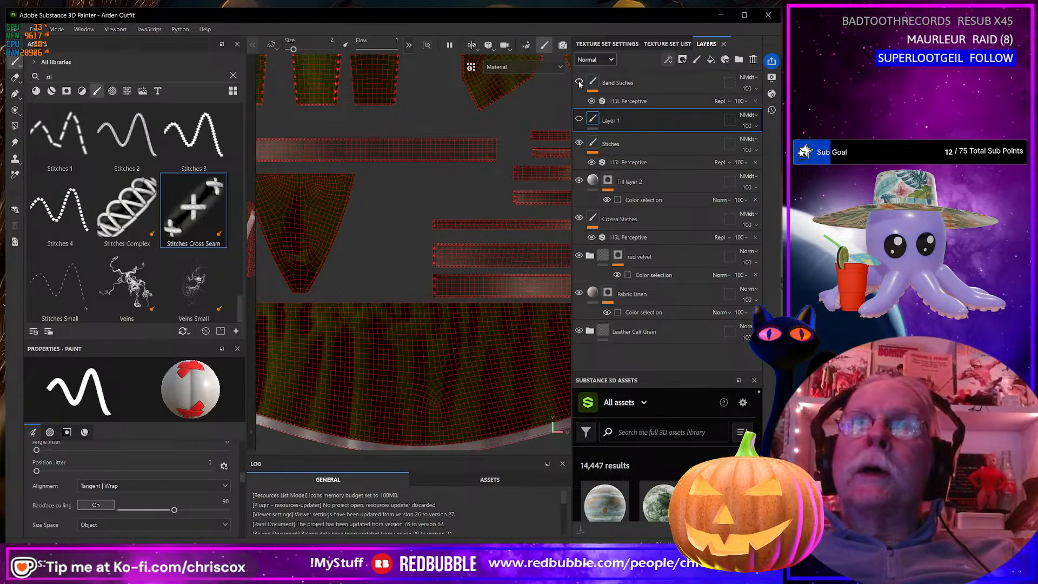
left_click(579, 82)
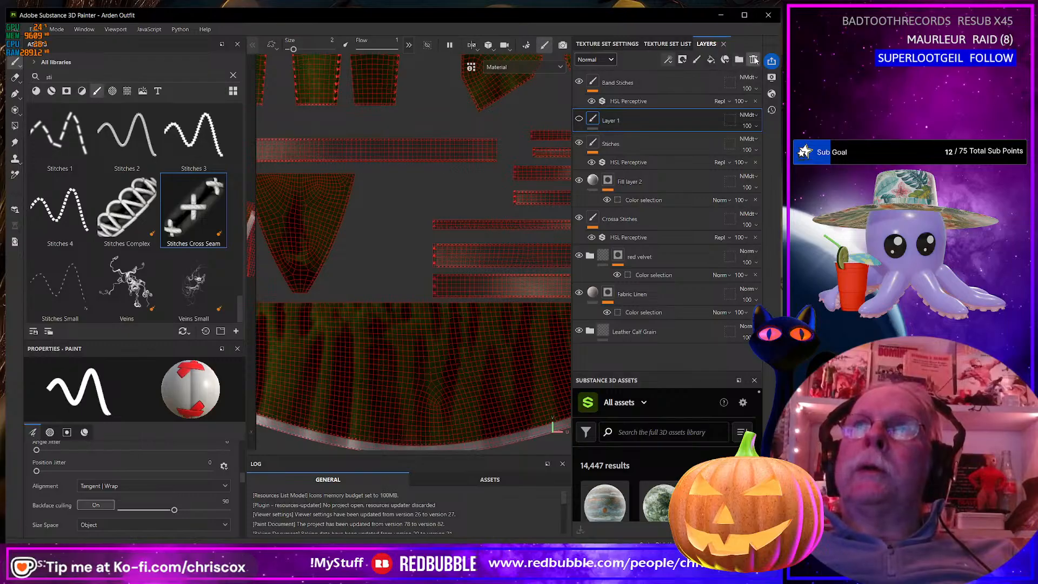
key("Delete")
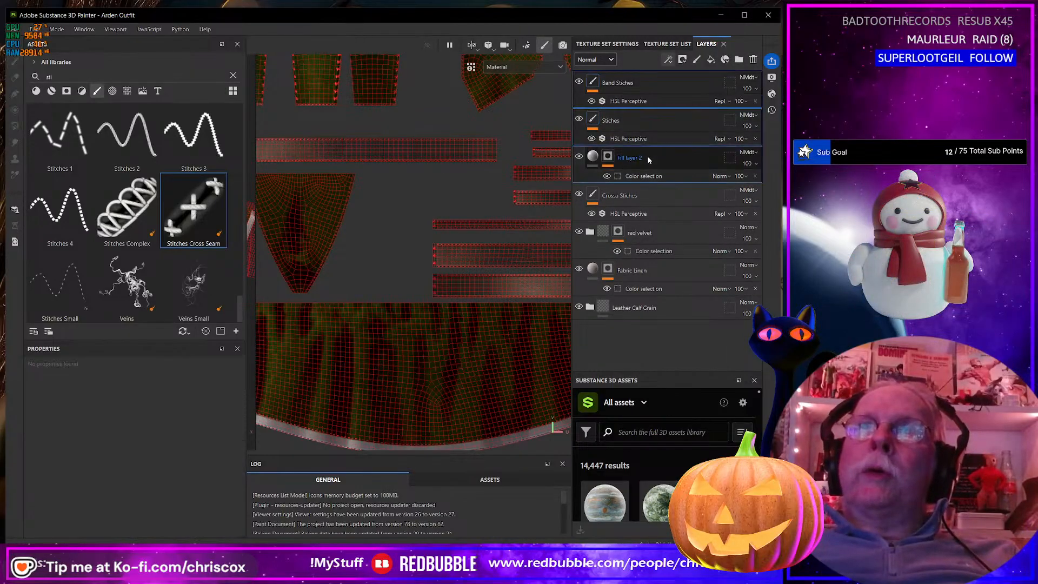
Try deleting Fill layer 2, undo the deletion, and move the layer to the bottom of the stack below Leather Calf Grain
left_click(659, 157)
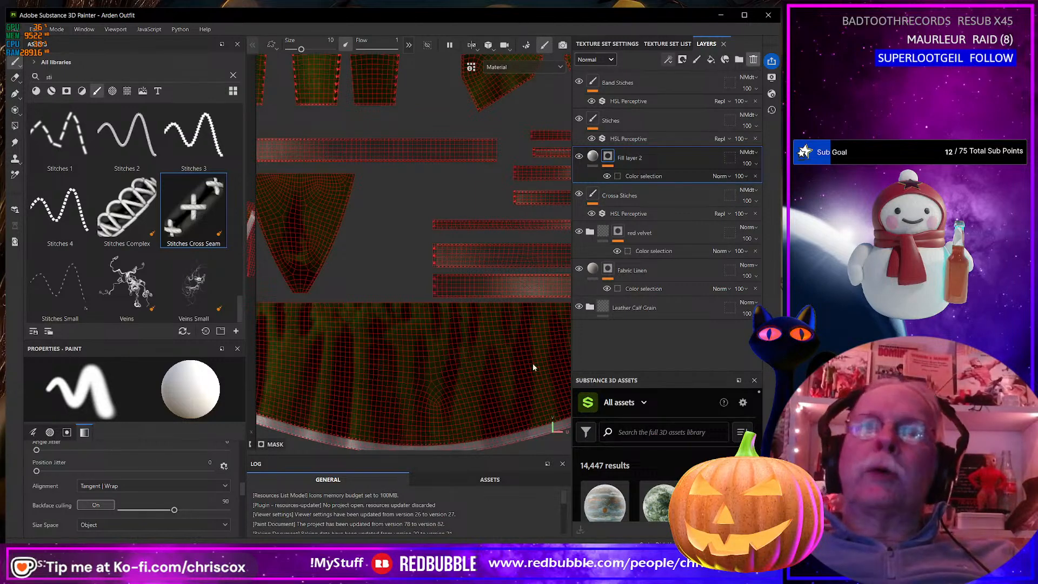
middle_click_drag(452, 395, 473, 298, "alt")
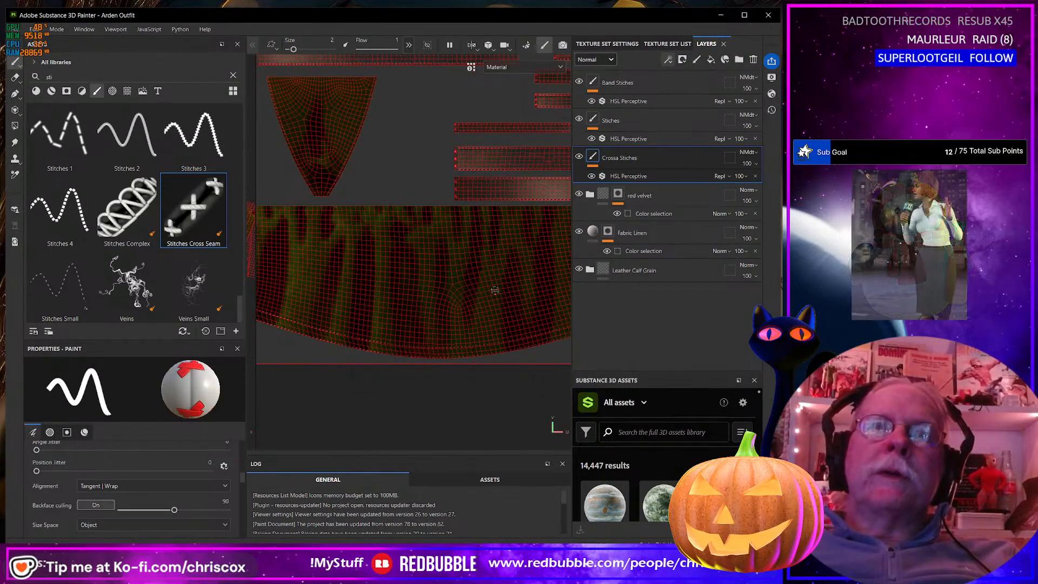
key("ctrl+z")
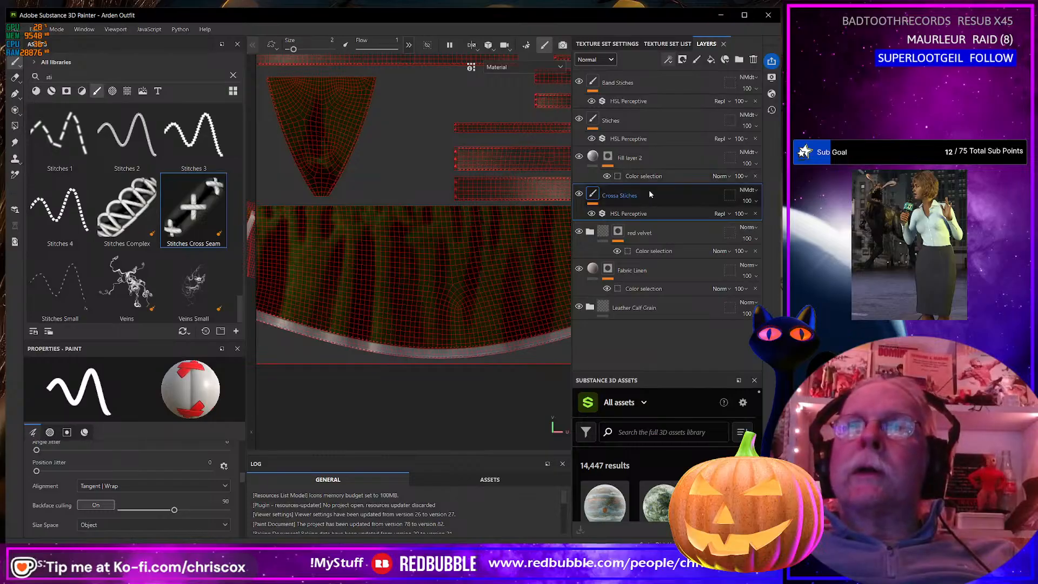
left_click_drag(652, 157, 667, 334)
Group the Band Stiches, Stiches and Crossa Stiches layers into a folder named "Stiching" and collapse it
left_click(635, 157)
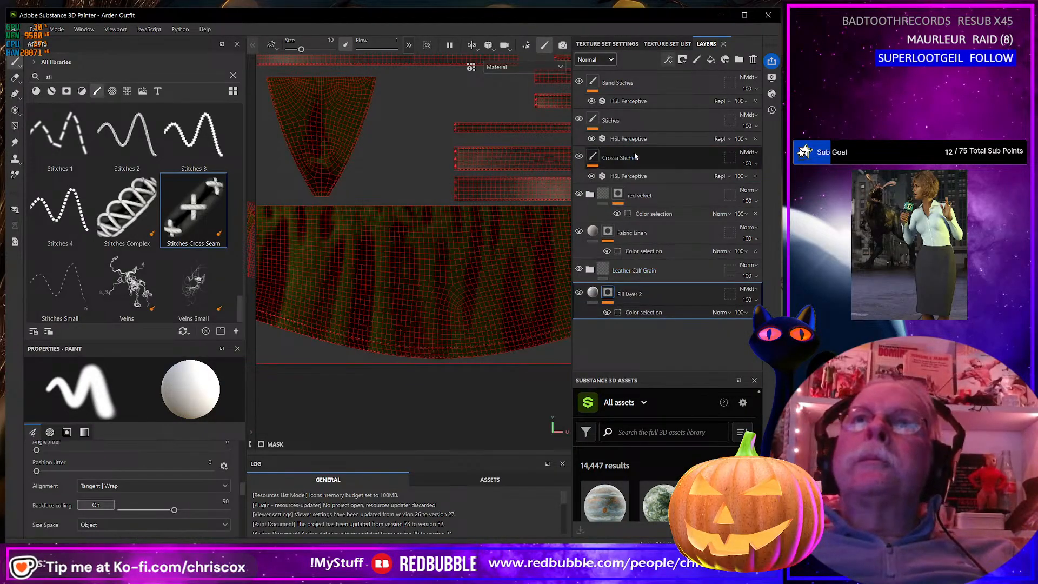
left_click(637, 83, "shift")
right_click(637, 83)
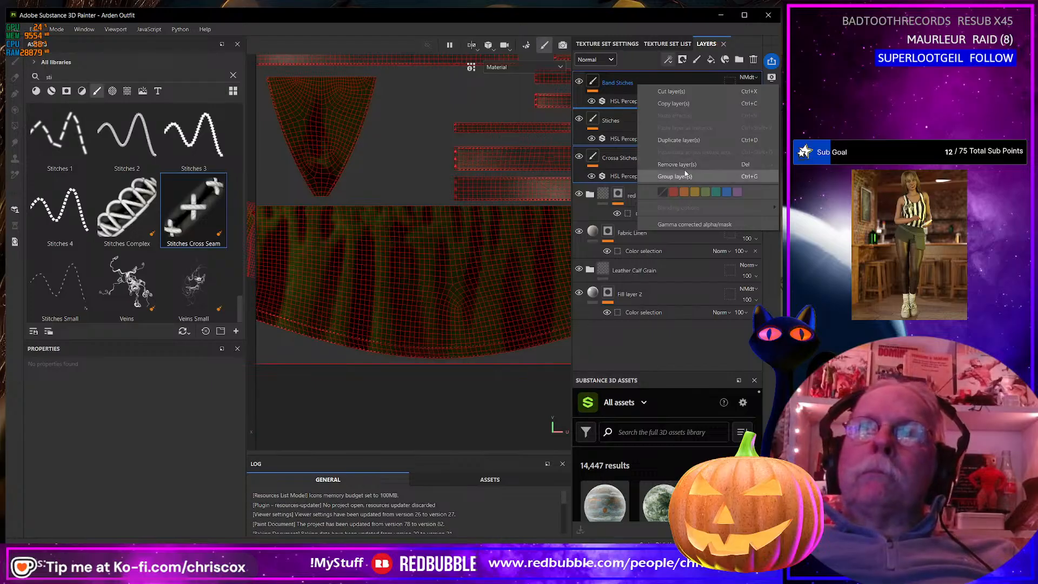
left_click(676, 176)
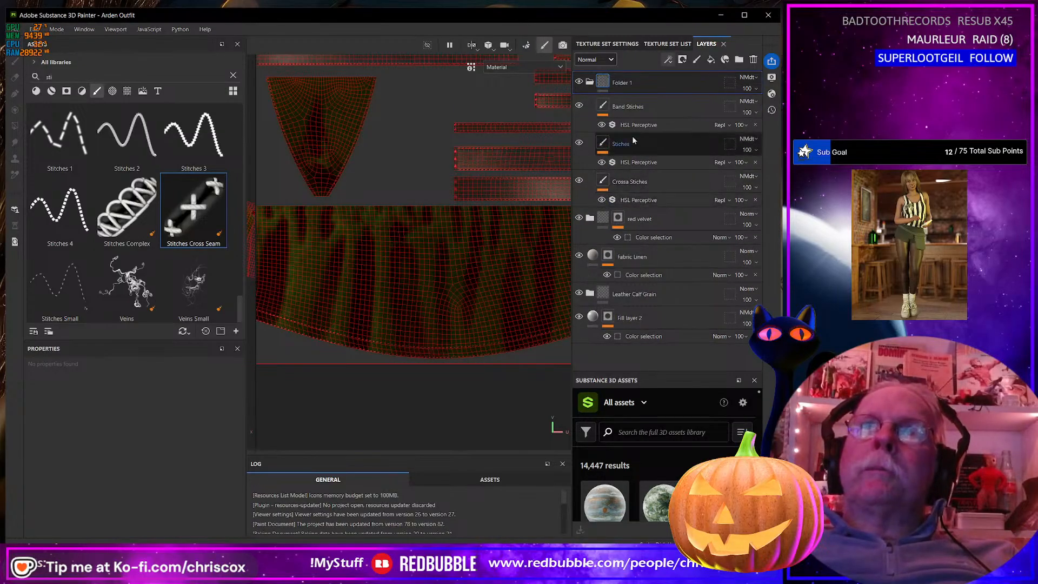
double_click(622, 83)
type("stiching")
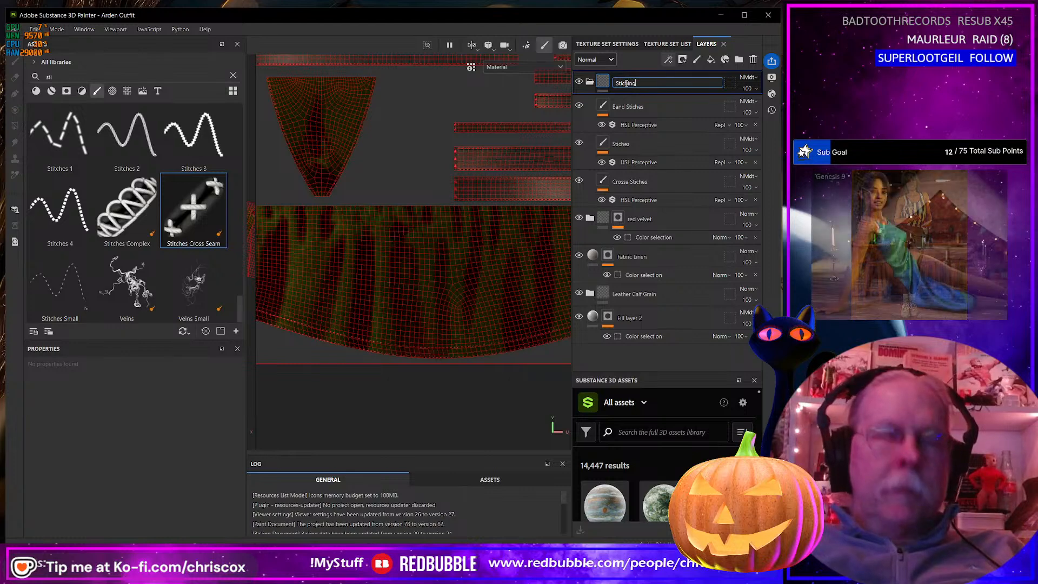
key("Return")
left_click(590, 83)
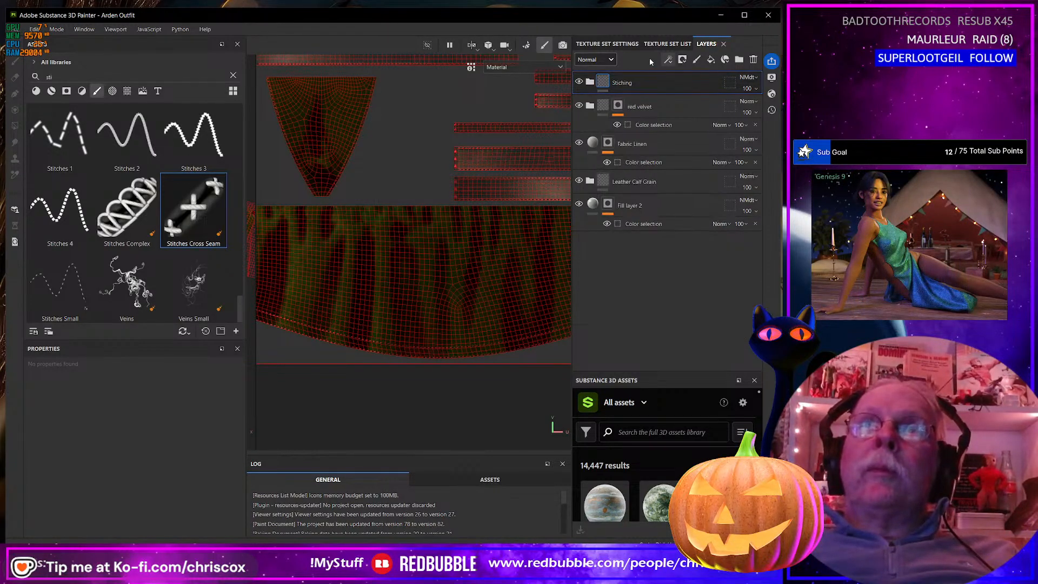
Add an HSL Perceptive filter to the Stiching folder
left_click(670, 60)
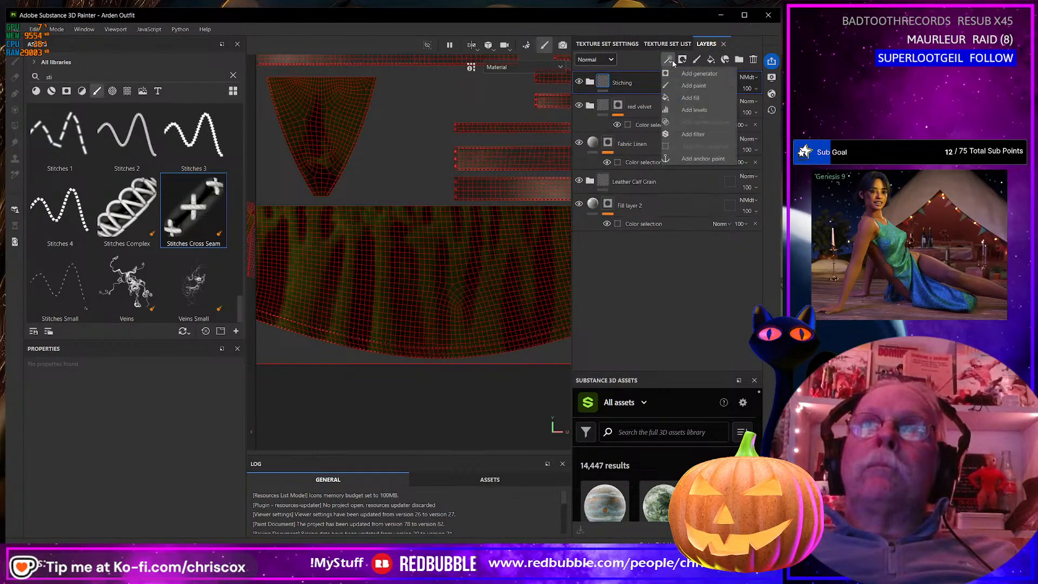
left_click(700, 137)
left_click(154, 408)
scroll(246, 489, "down", 10)
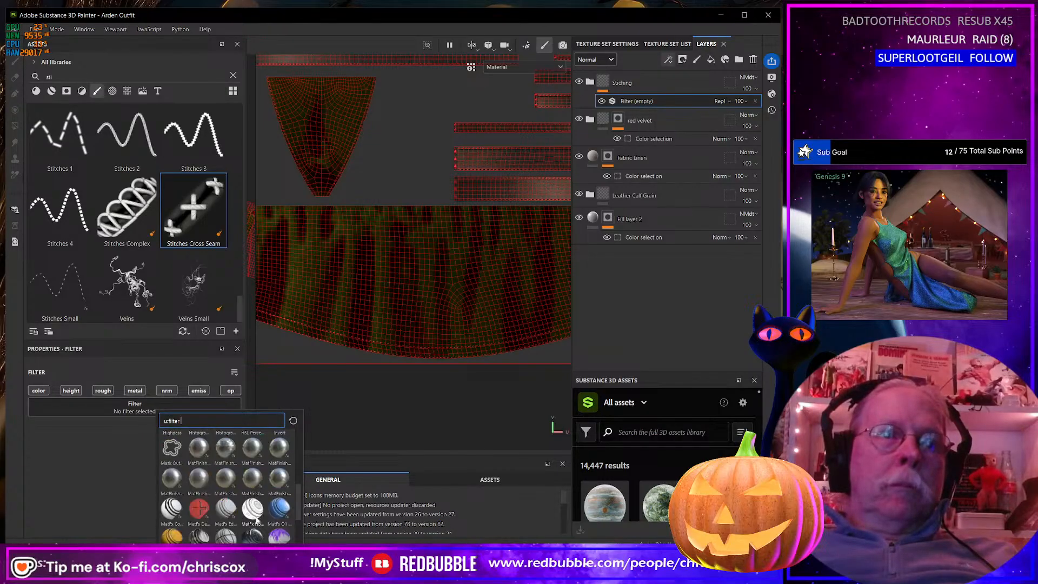
scroll(255, 518, "up", 8)
left_click(252, 514)
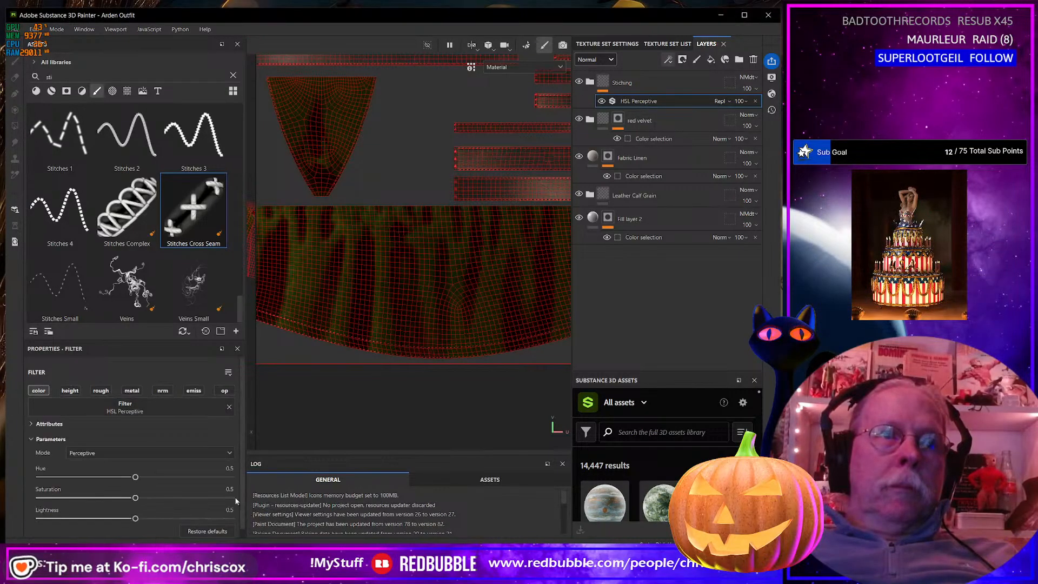
Recolour the stitching with the folder's filter, setting hue to 0.534, saturation to 0.225 and lightness to 0.336
scroll(463, 197, "up", 5)
scroll(462, 184, "up", 2)
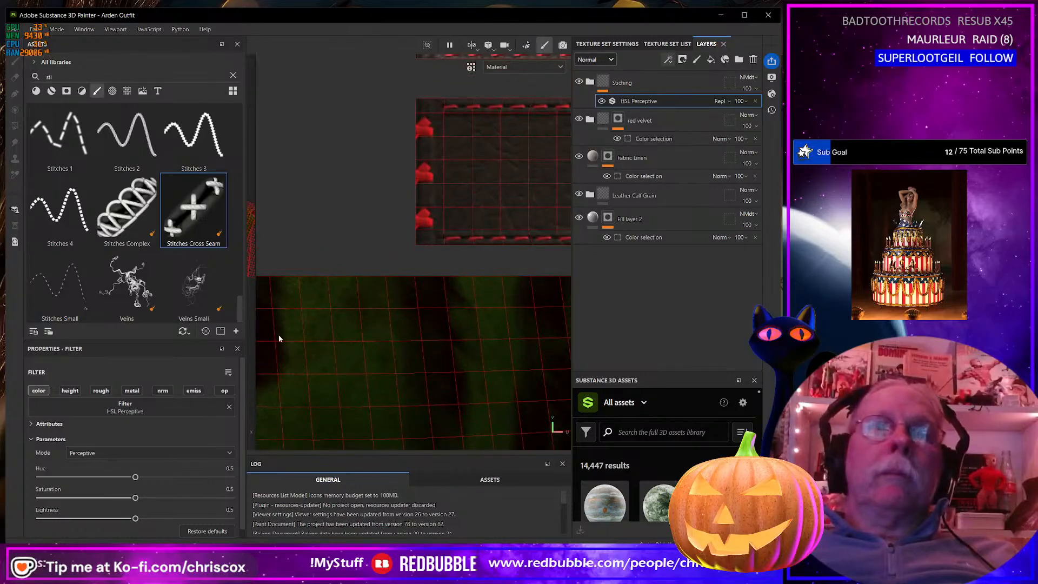
left_click_drag(135, 477, 141, 477)
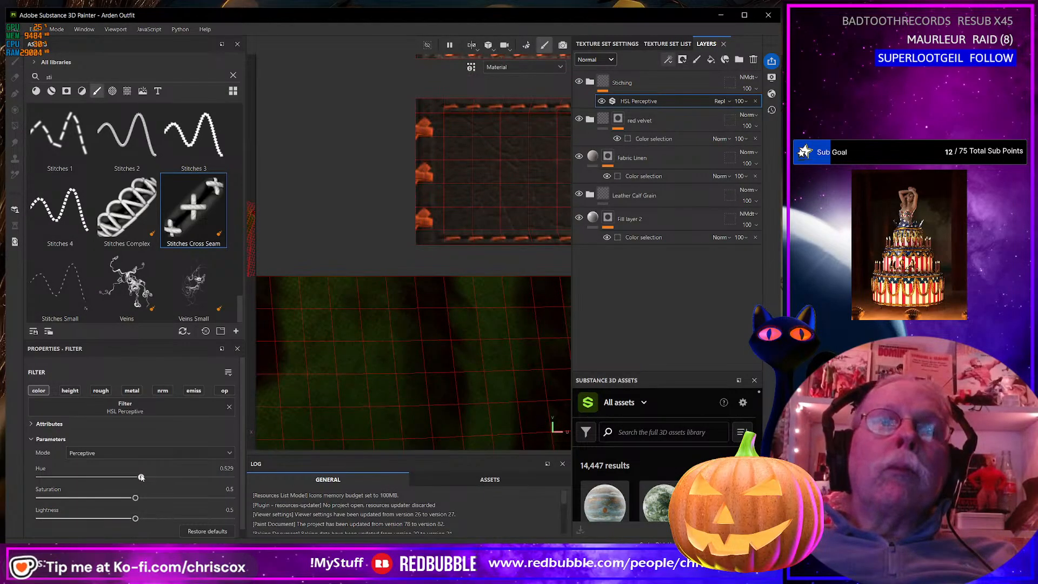
left_click_drag(141, 477, 142, 477)
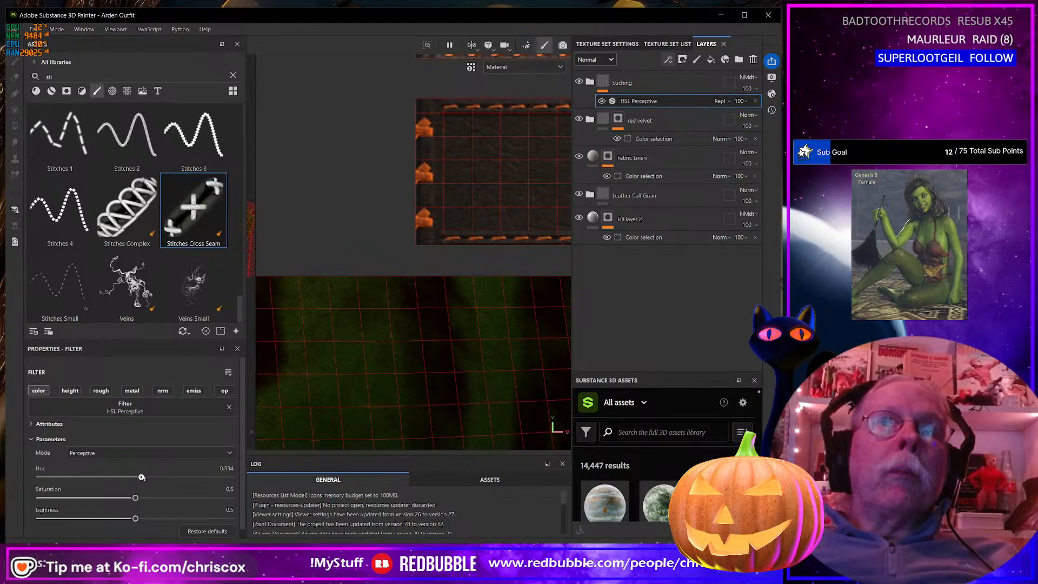
left_click_drag(135, 497, 83, 498)
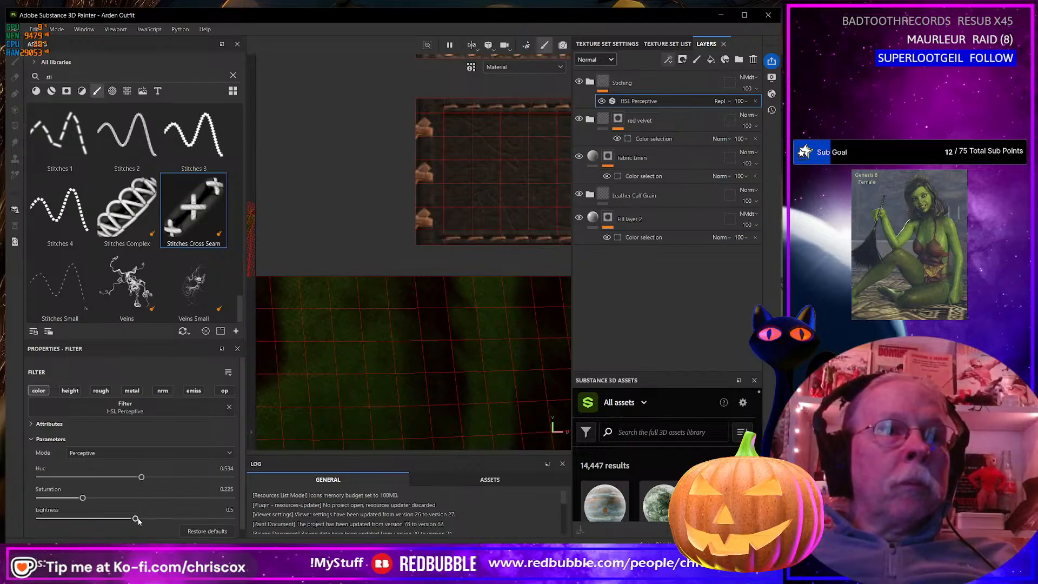
left_click_drag(135, 519, 104, 518)
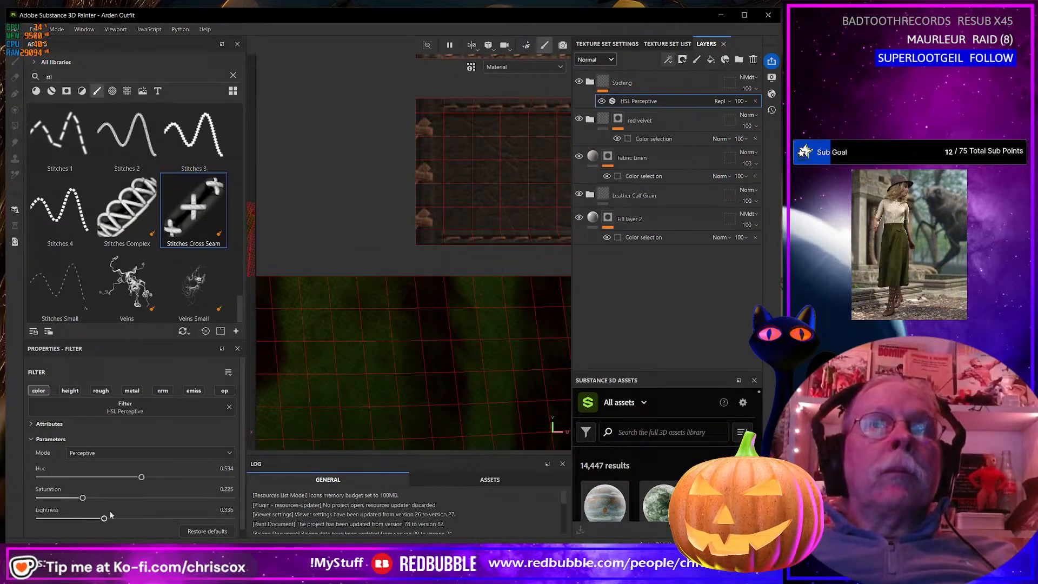
Examine the recoloured stitching across the outfit's panels, belt and strips in the UV layout
scroll(396, 357, "down", 4)
scroll(402, 359, "down", 2)
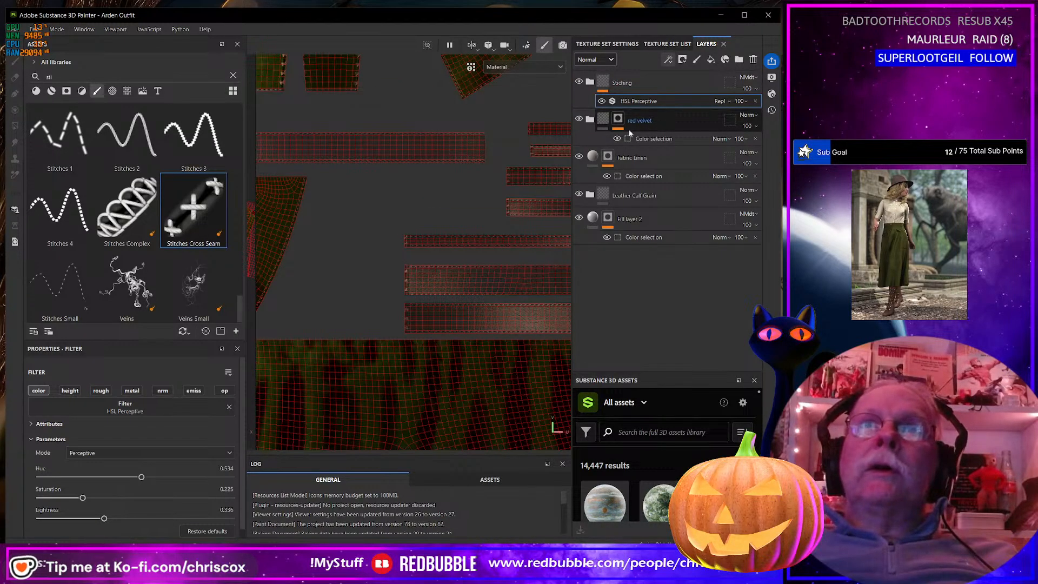
scroll(394, 284, "down", 3)
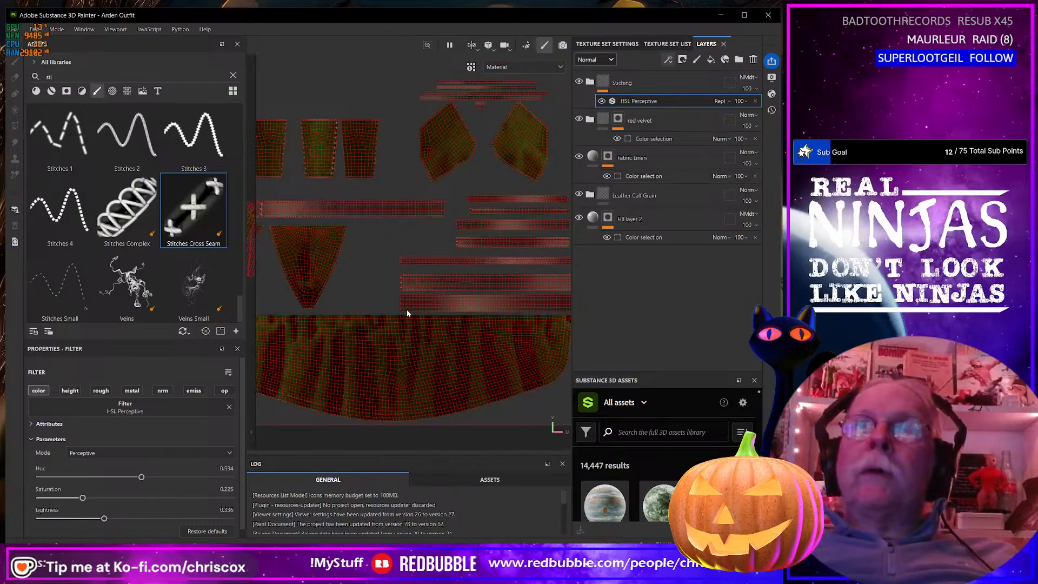
scroll(404, 310, "up", 5)
scroll(404, 310, "down", 5)
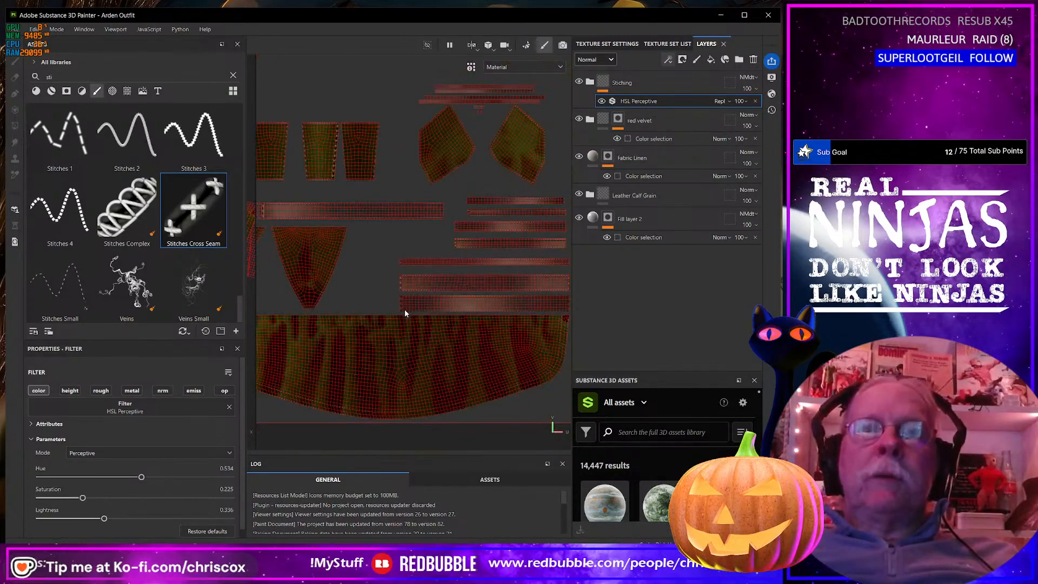
scroll(404, 309, "up", 3)
scroll(355, 315, "down", 3)
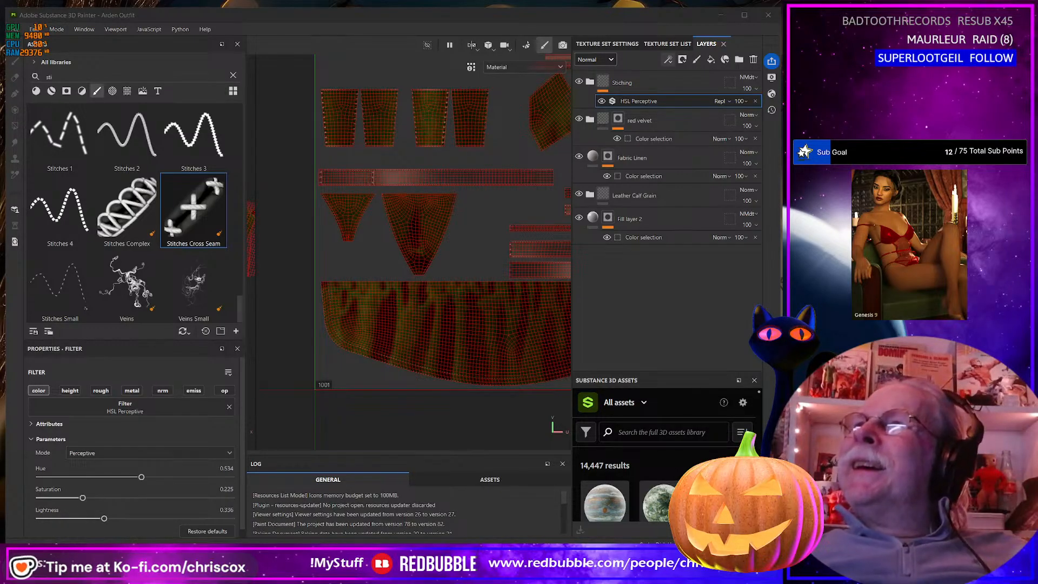
Switch to File Explorer and open the 001-100 JPG image folder inside Dover's Celtic Vectors collection
key("alt+Tab")
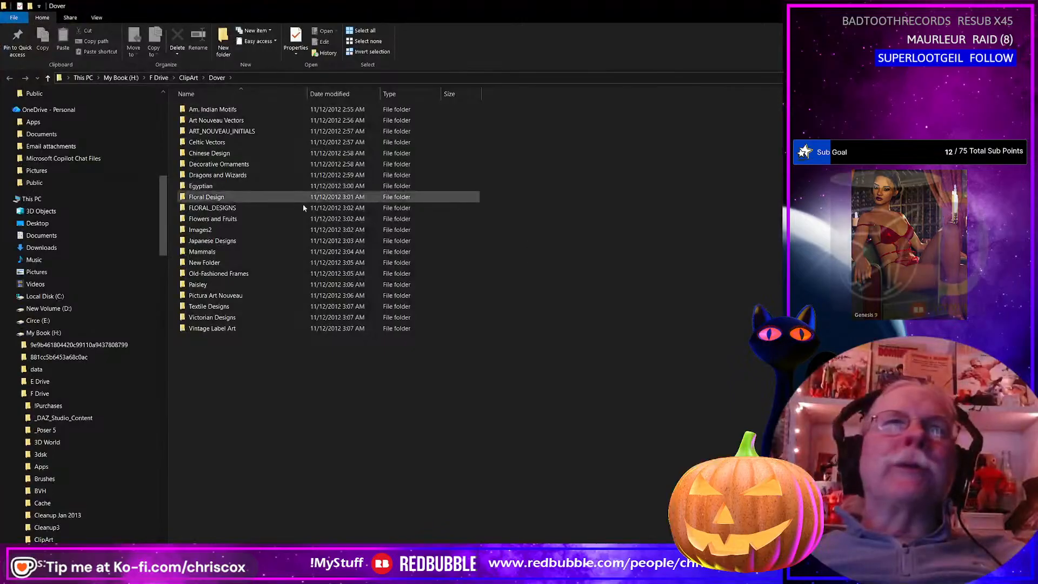
double_click(218, 143)
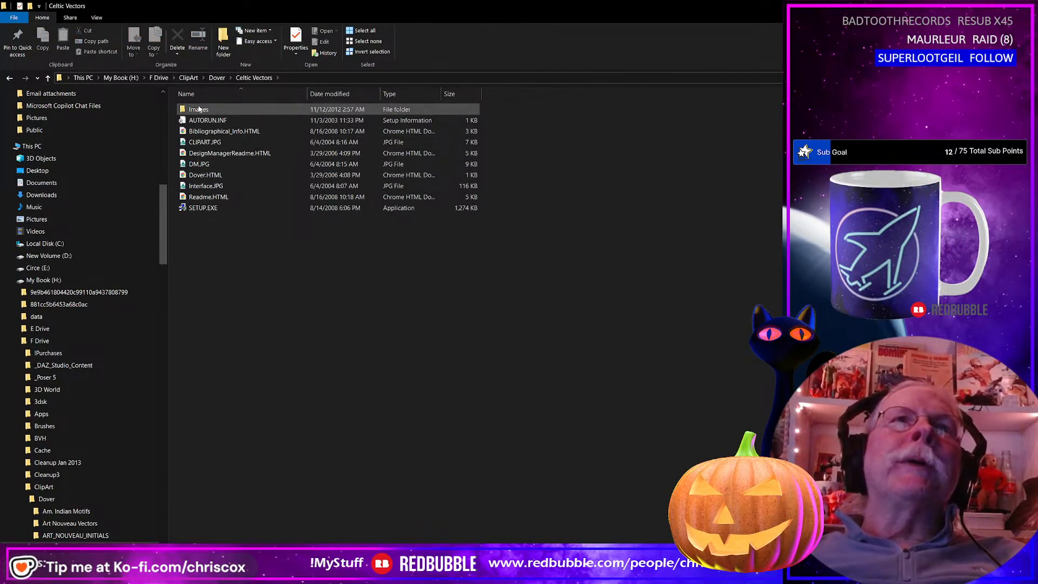
double_click(199, 109)
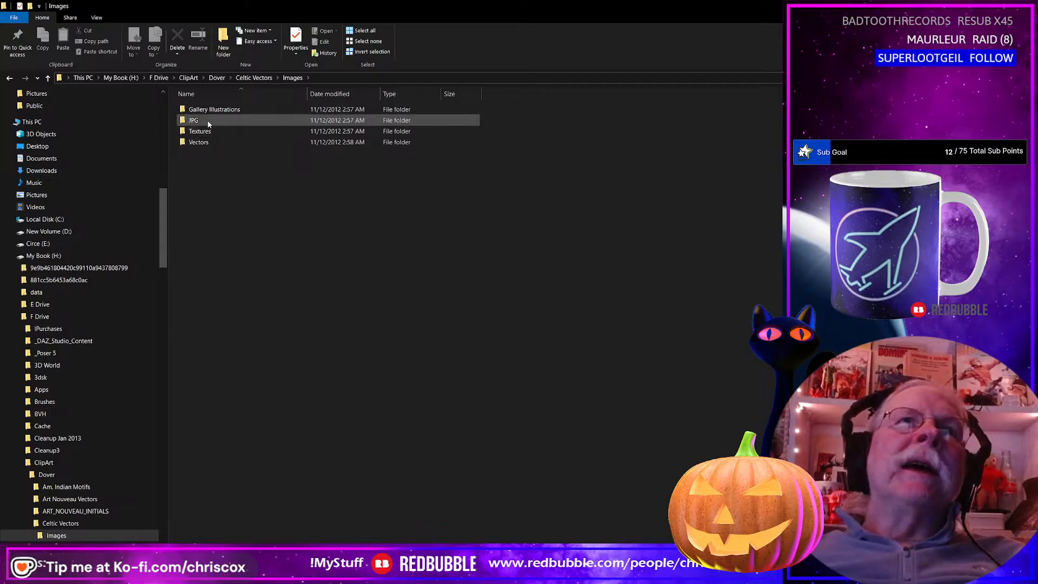
double_click(201, 125)
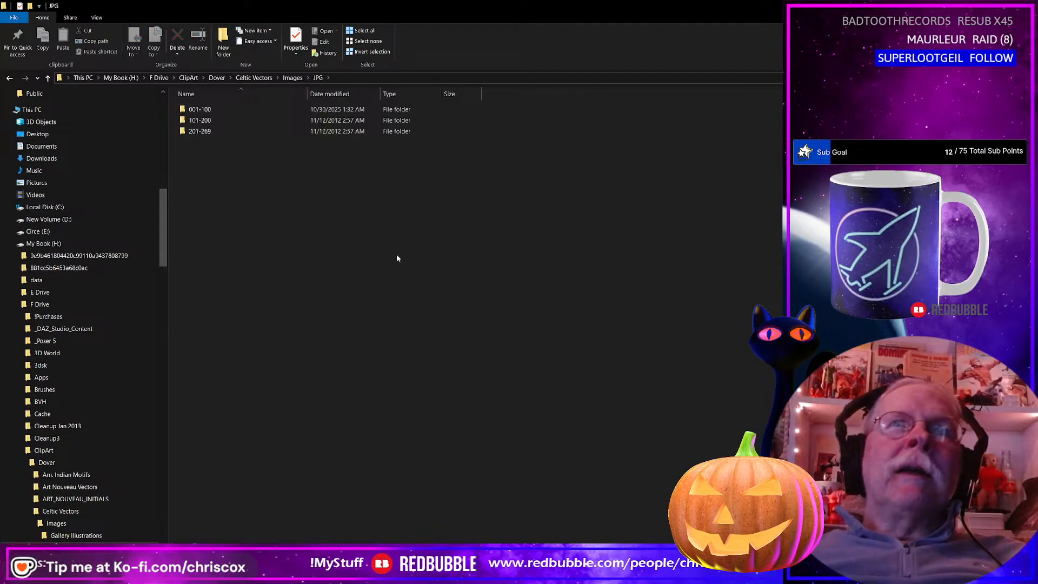
double_click(200, 109)
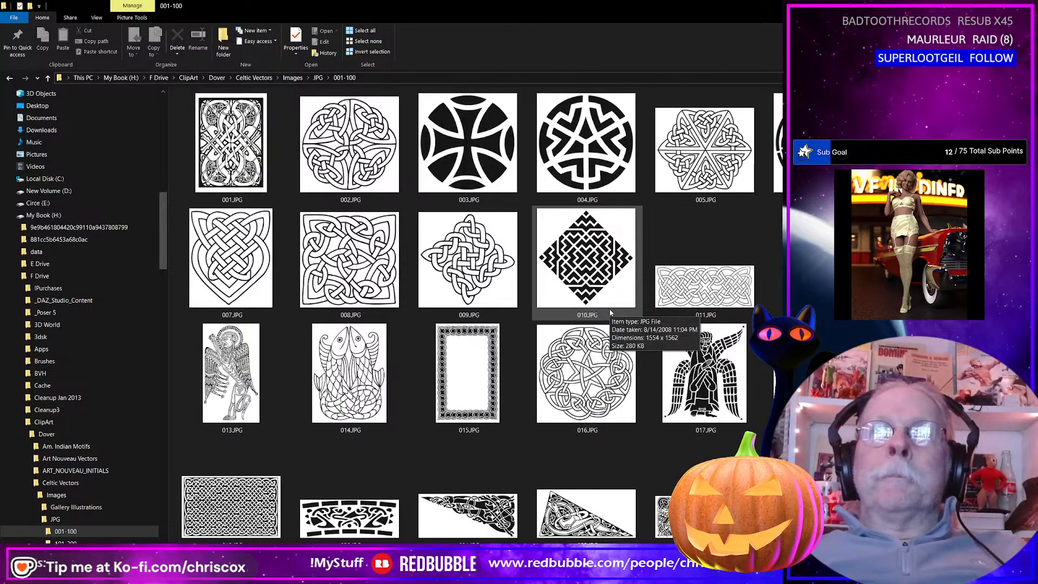
Browse the Celtic designs in the folder and preview the border images 067.JPG and 068.JPG at full size
scroll(611, 313, "down", 10)
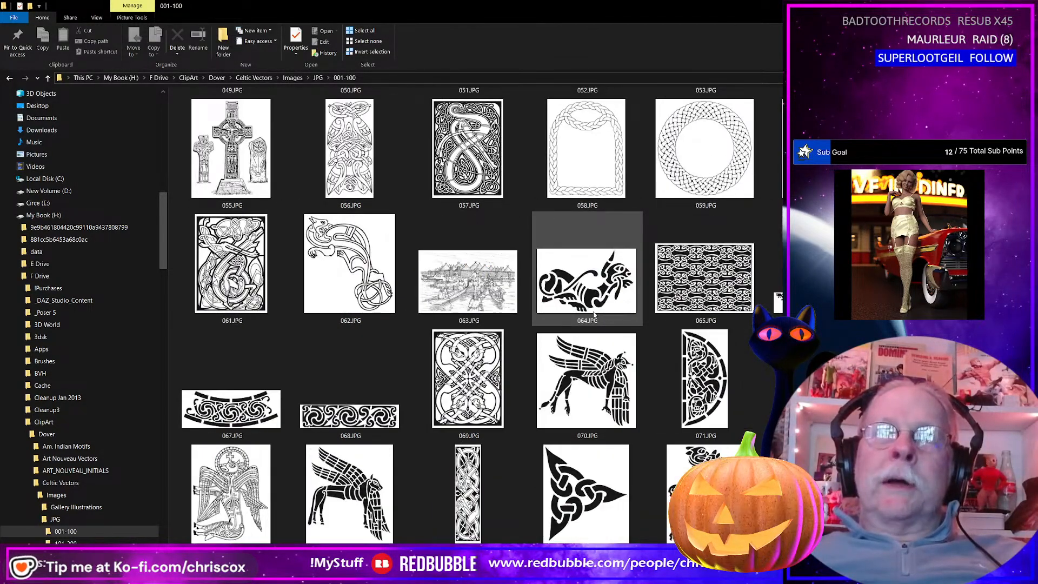
scroll(611, 312, "down", 3)
scroll(458, 289, "up", 3)
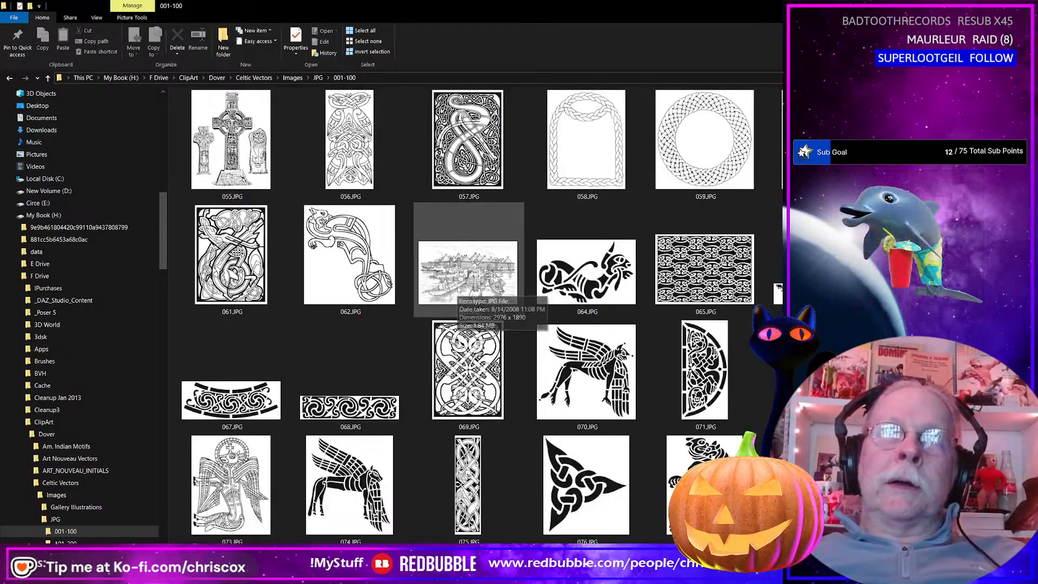
left_click(465, 458)
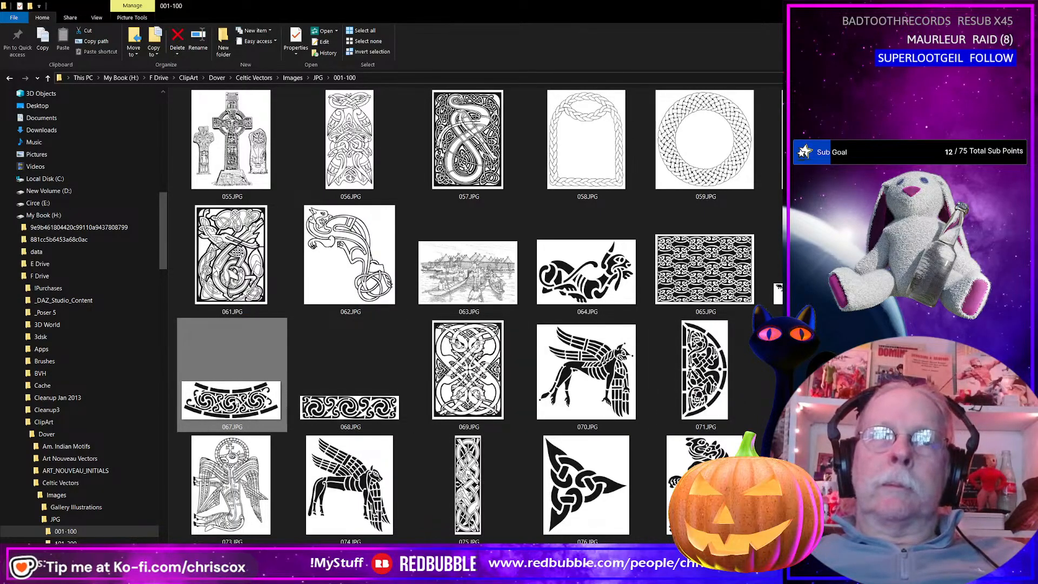
key("Return")
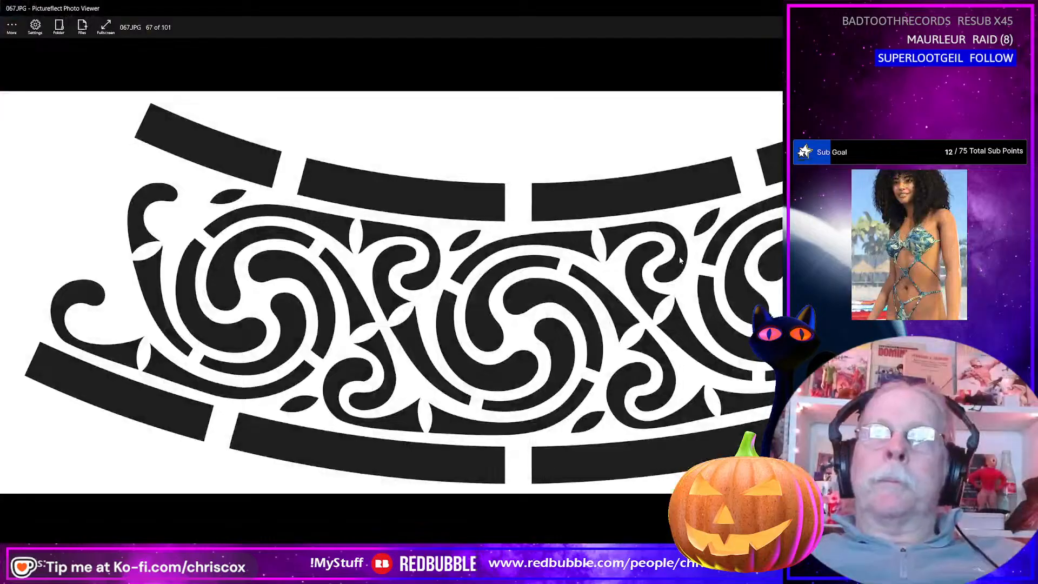
key("Right")
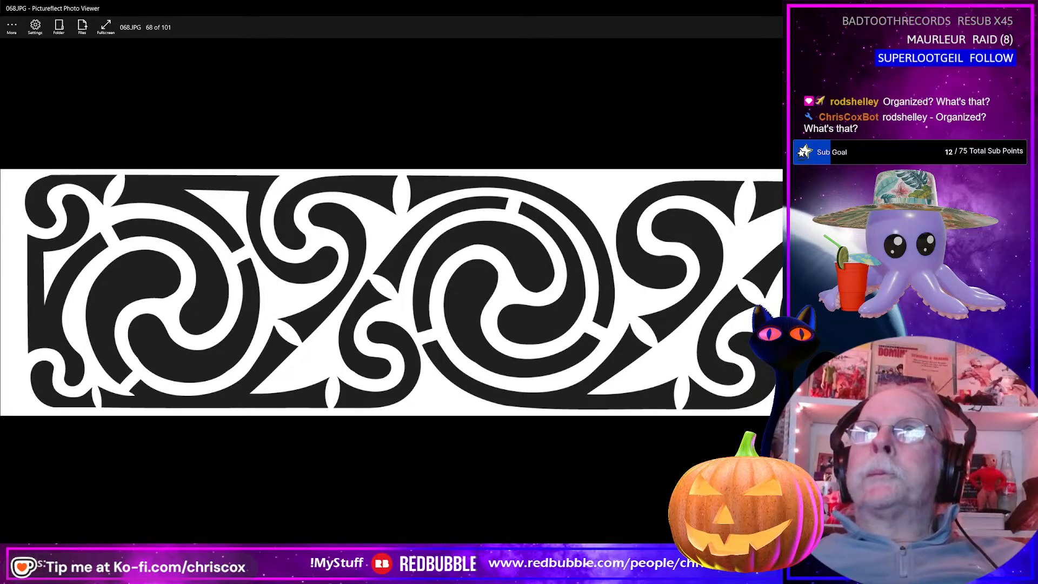
key("Escape")
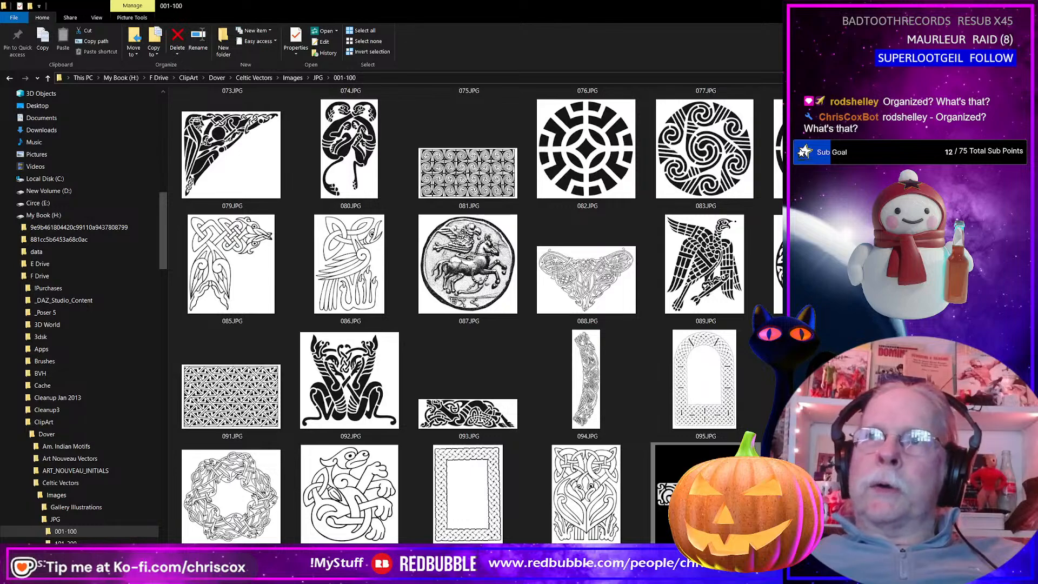
Preview the white-on-black border Square 068.jpg and show the file in File Explorer
double_click(698, 493)
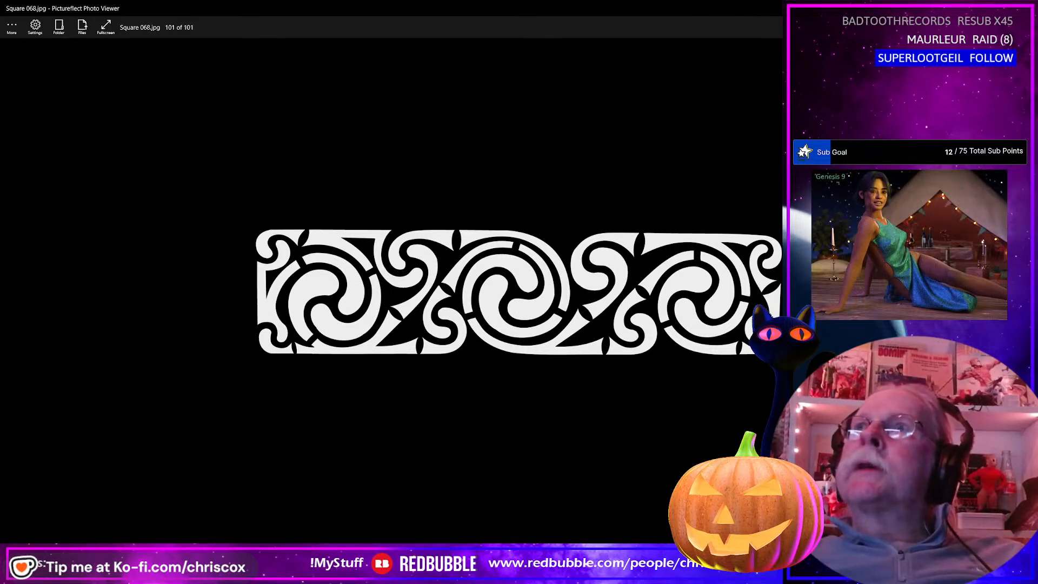
right_click(413, 277)
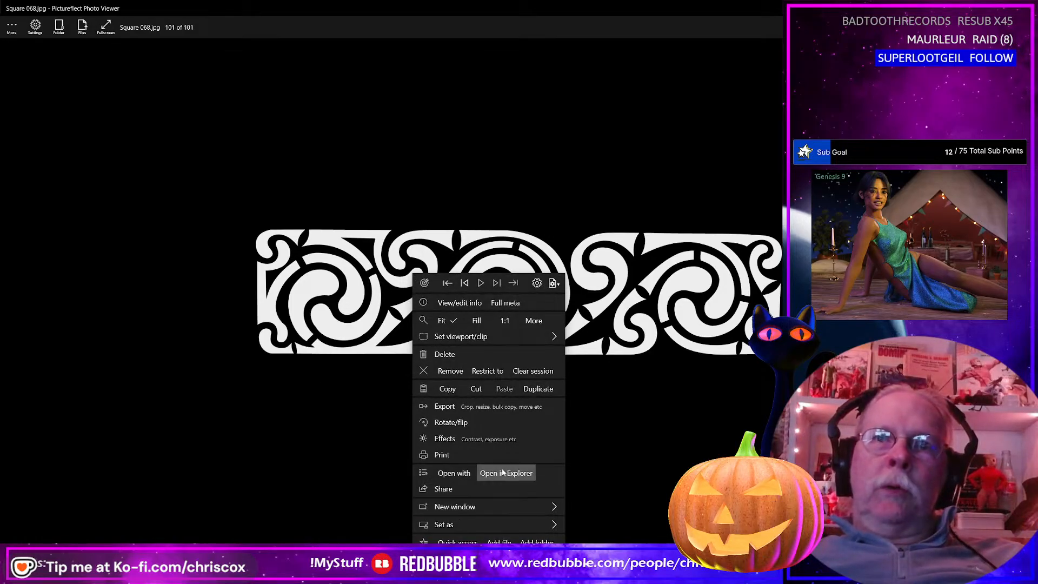
left_click(502, 473)
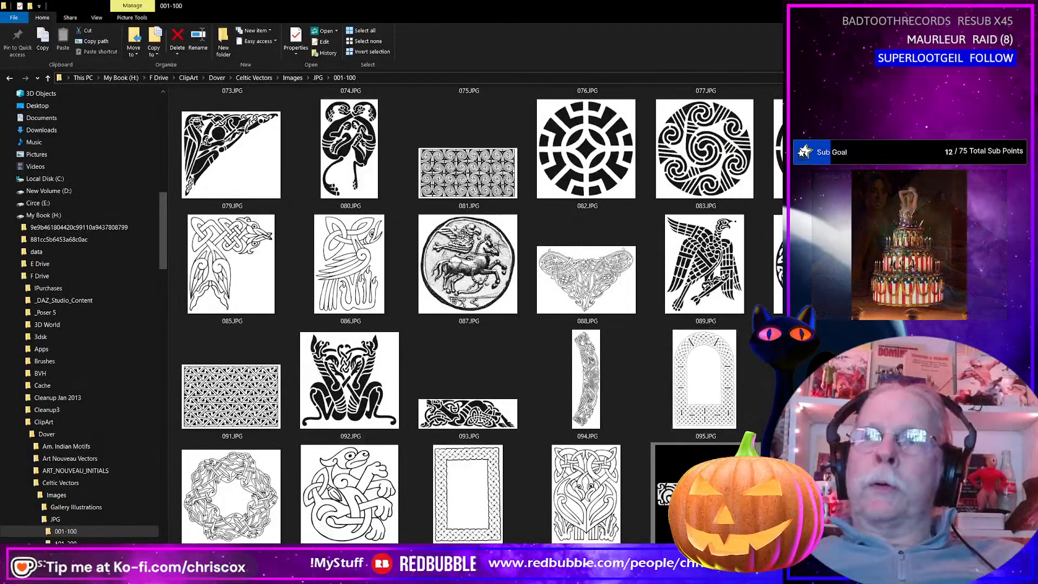
Restore the maximized File Explorer window, move it over the desktop and enlarge it
right_click(684, 474)
left_click(708, 432)
left_click(1001, 6)
left_click_drag(924, 7, 656, 27)
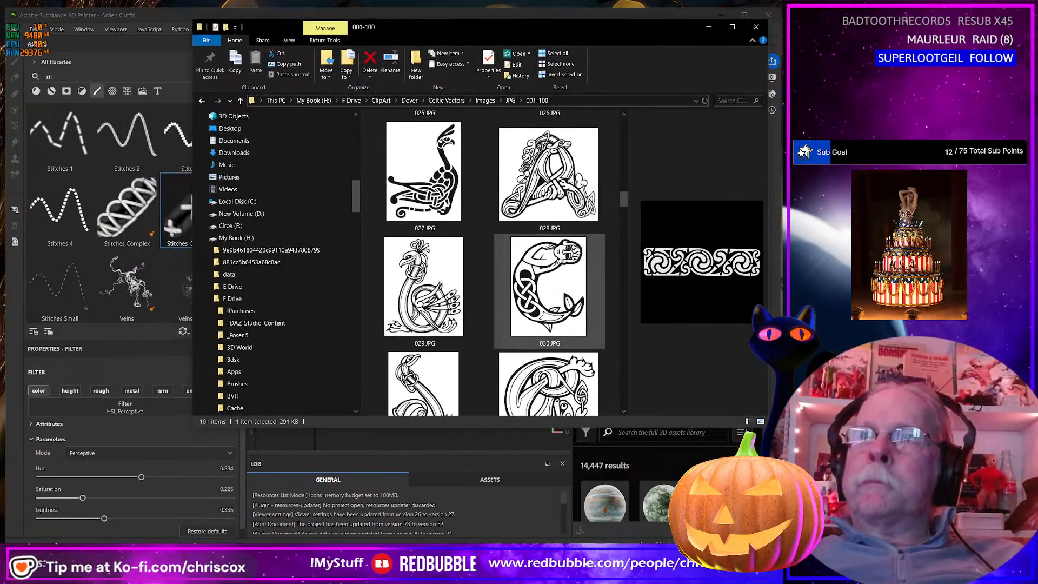
left_click_drag(195, 430, 1, 543)
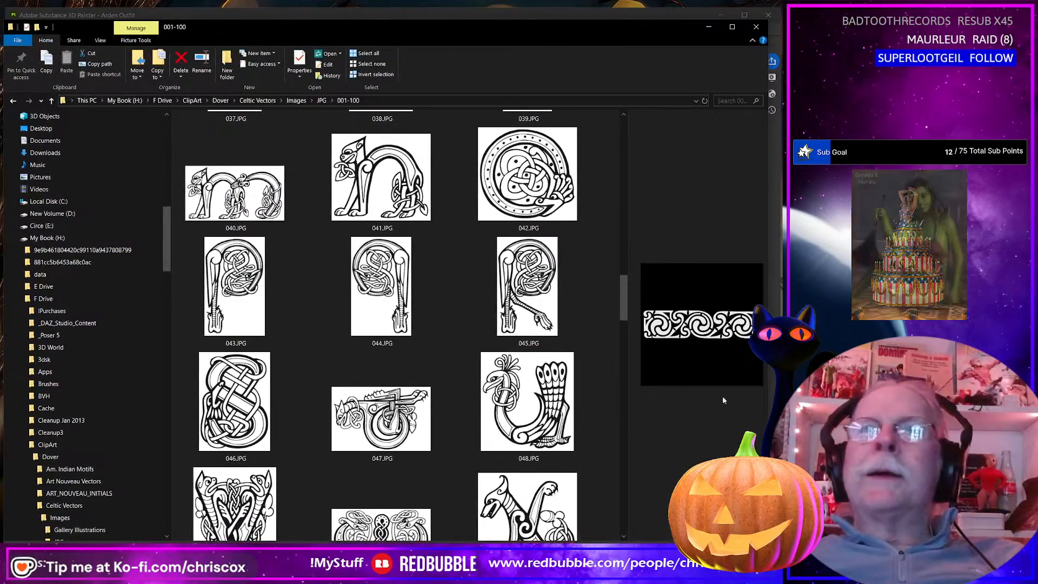
Locate Square 068.jpg at the end of the folder and preview the curved animal border 094.JPG
right_click(694, 352)
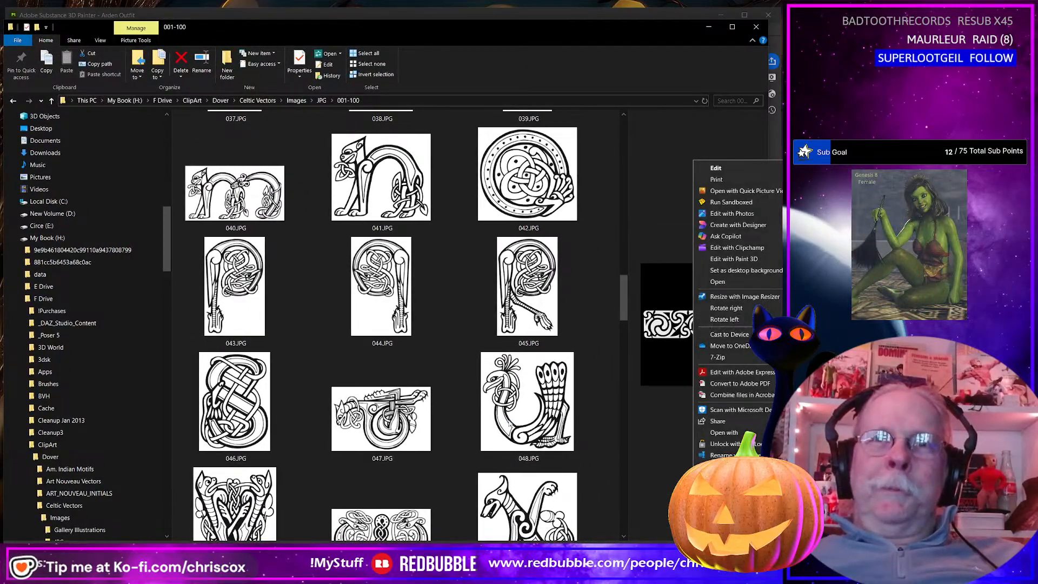
left_click(476, 423)
scroll(476, 422, "down", 10)
scroll(476, 422, "down", 5)
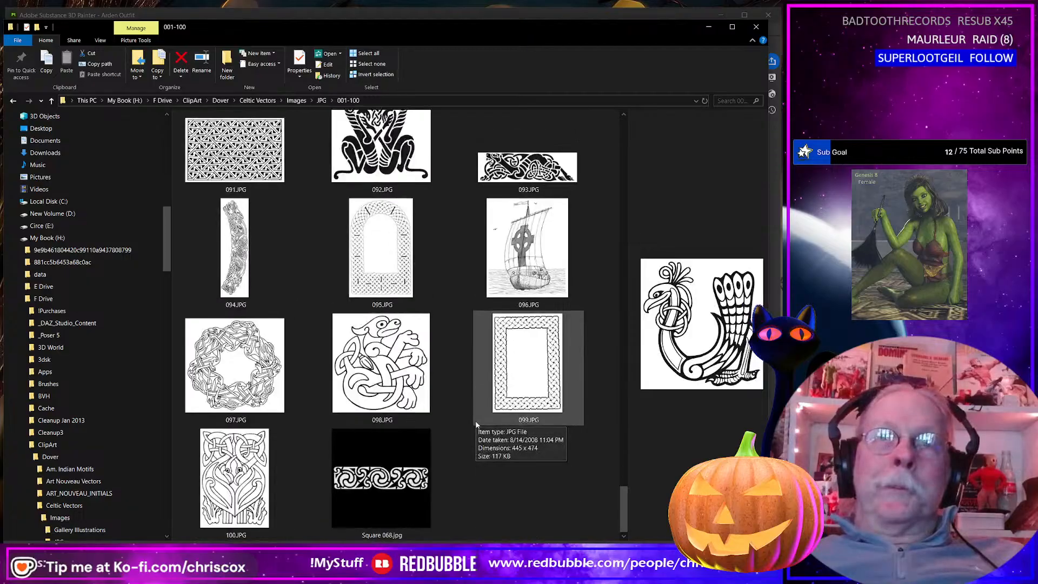
right_click(391, 489)
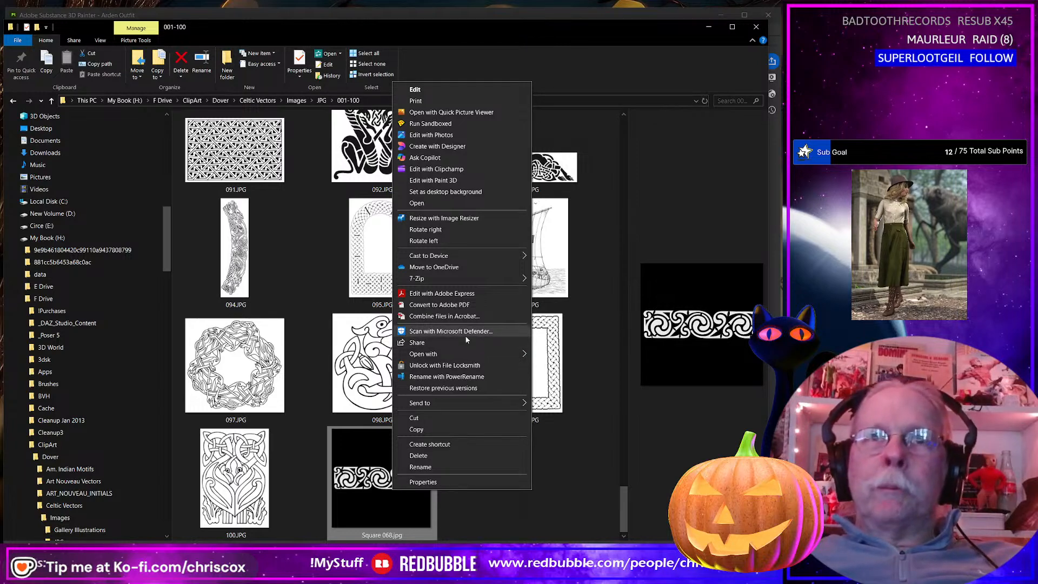
left_click(238, 251)
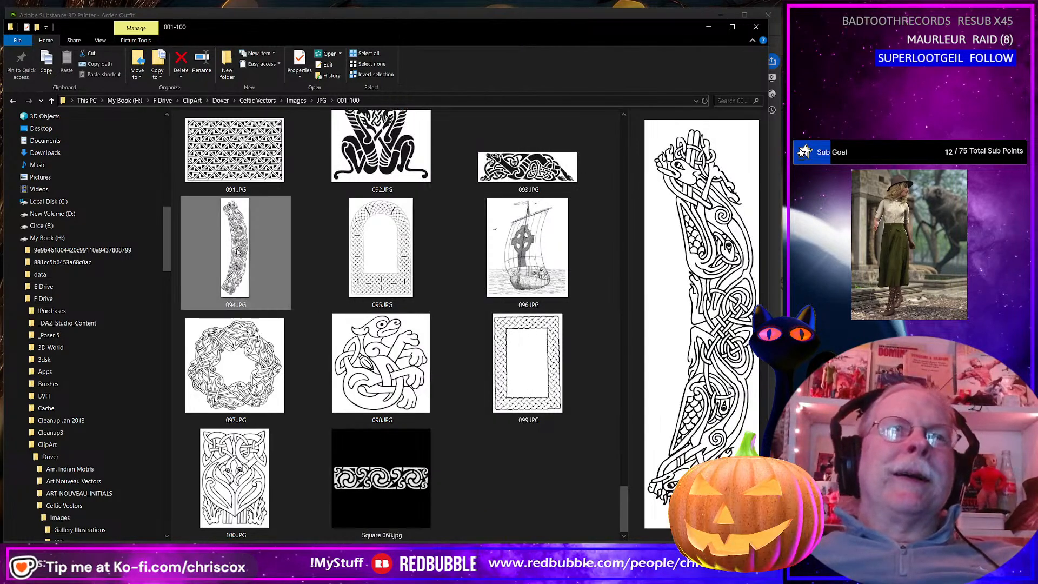
double_click(237, 249)
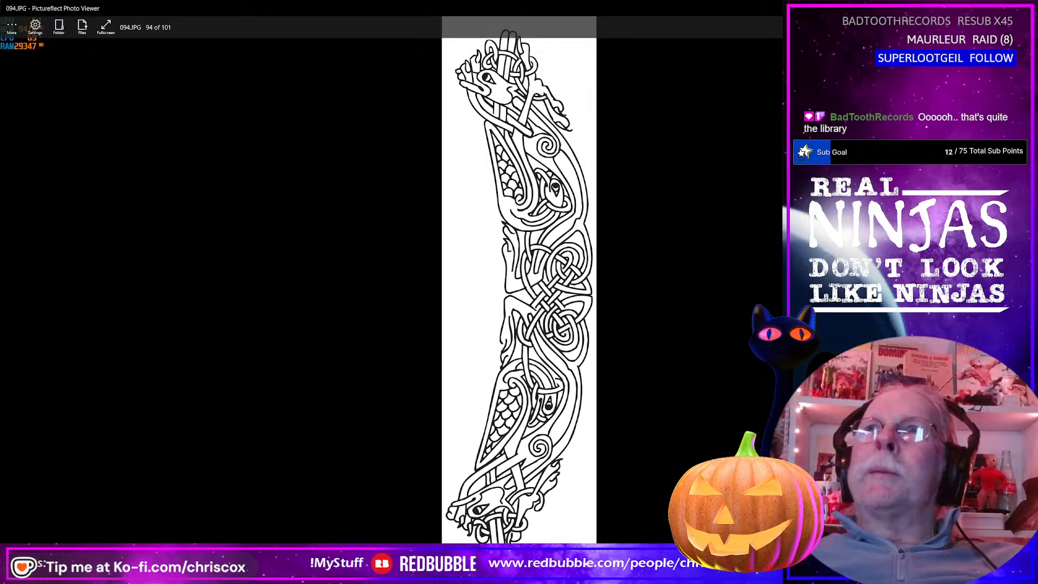
key("Escape")
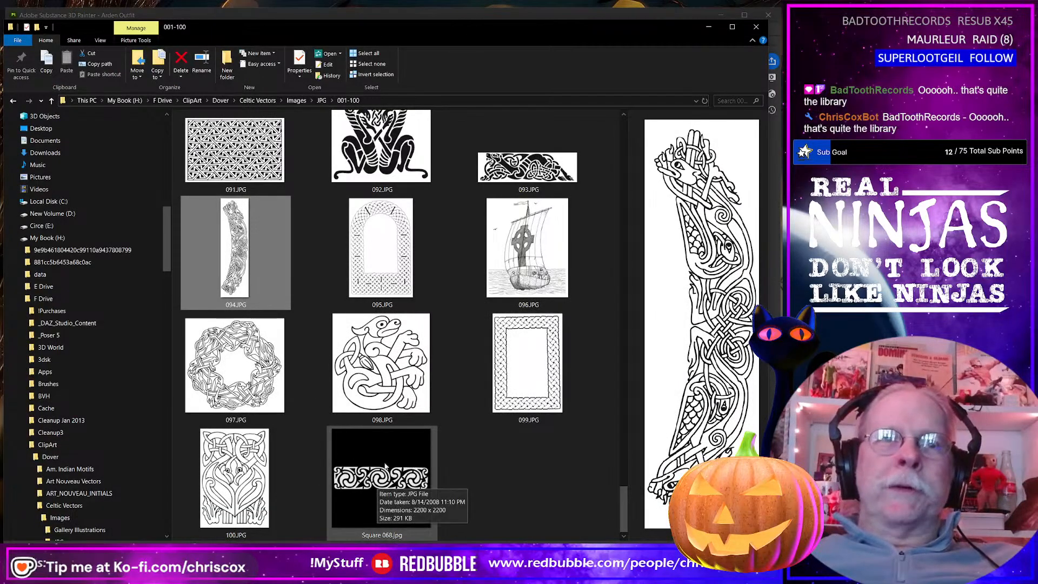
Open Square 068.jpg in Photoshop, dismiss the missing plug-ins notice and invert the image's colours
left_click(390, 485)
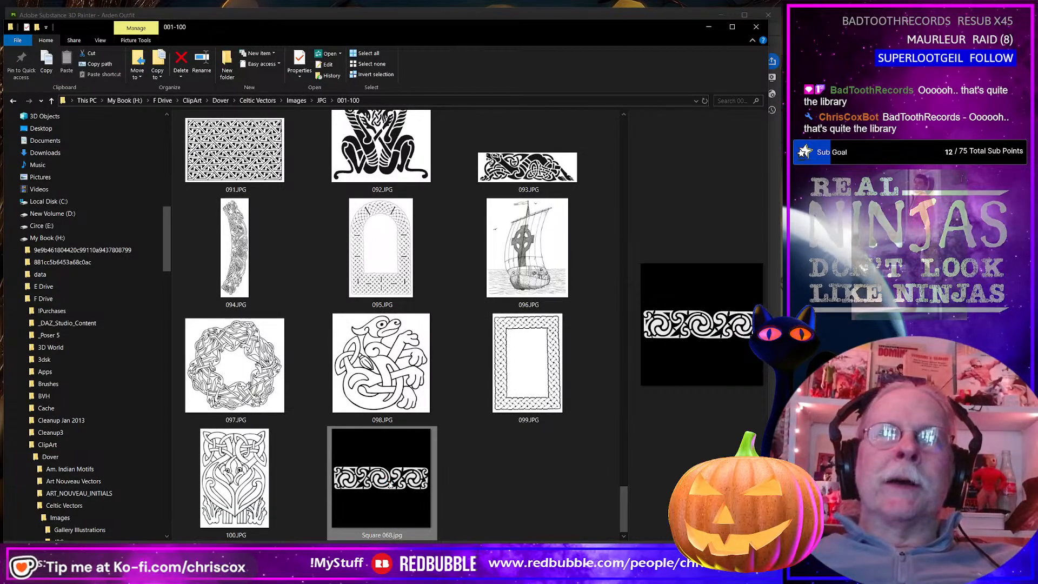
right_click(390, 485)
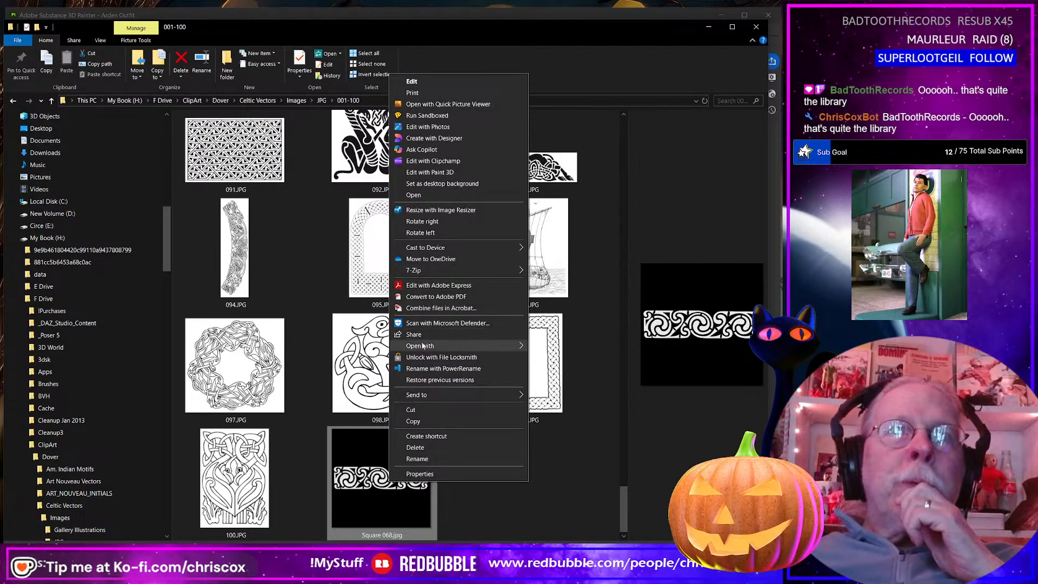
mouse_move(432, 345)
left_click(566, 359)
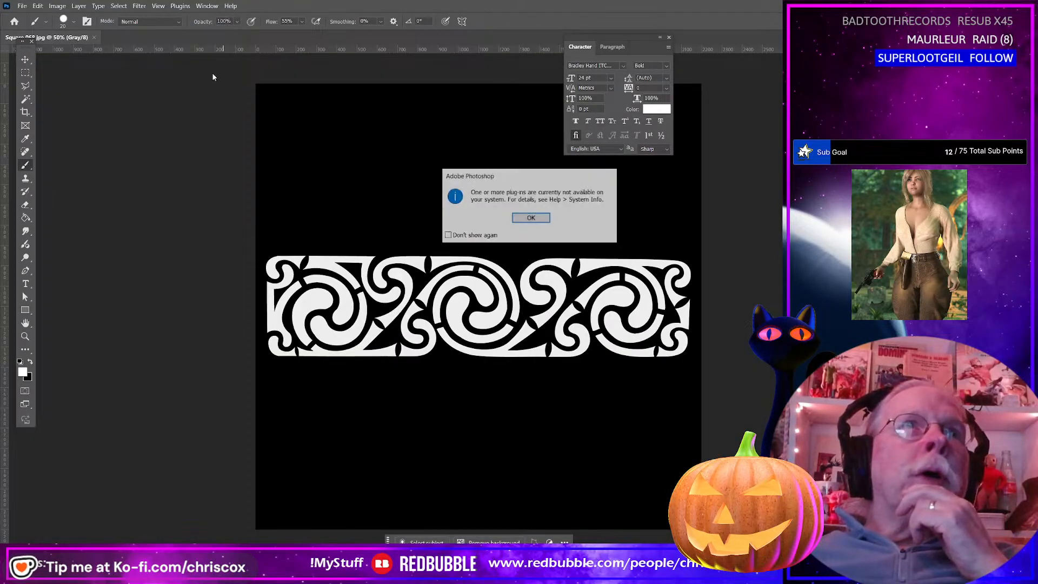
left_click(532, 218)
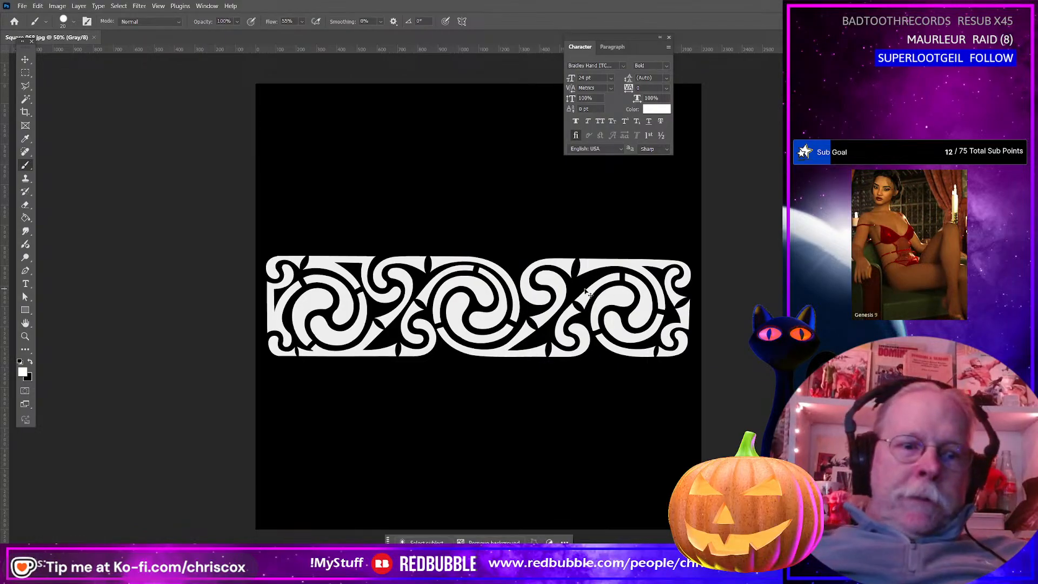
key("ctrl+i")
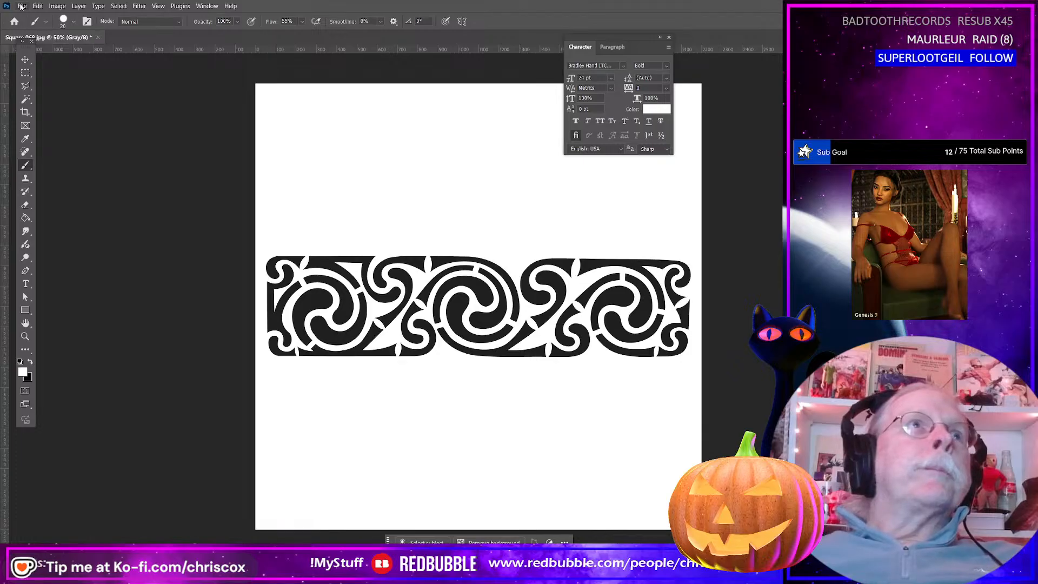
Save a JPEG copy of the inverted border at quality 11, replacing "copy" in its file name with "Invert"
left_click(21, 6)
left_click(43, 133)
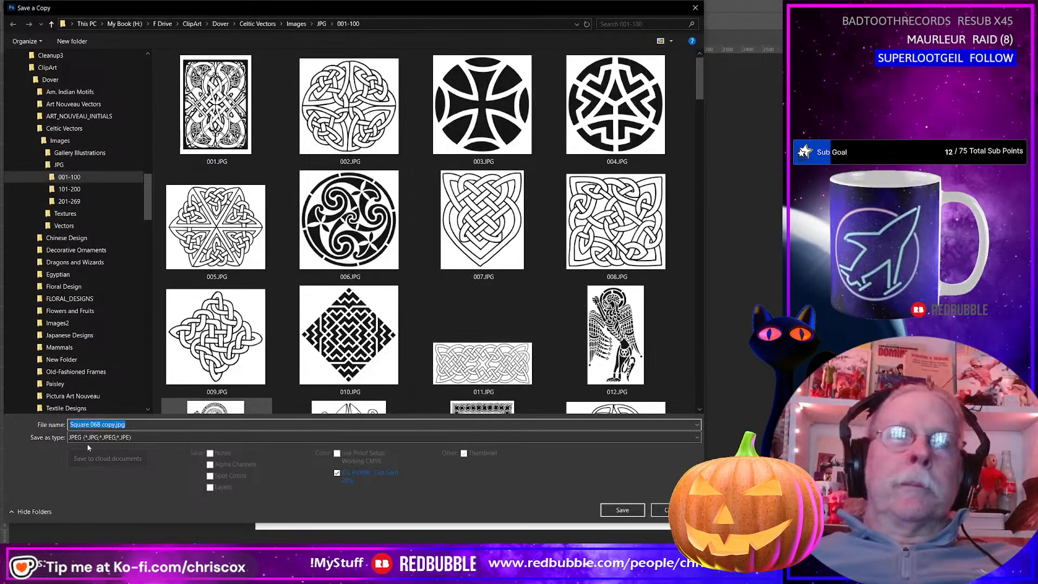
left_click(101, 424)
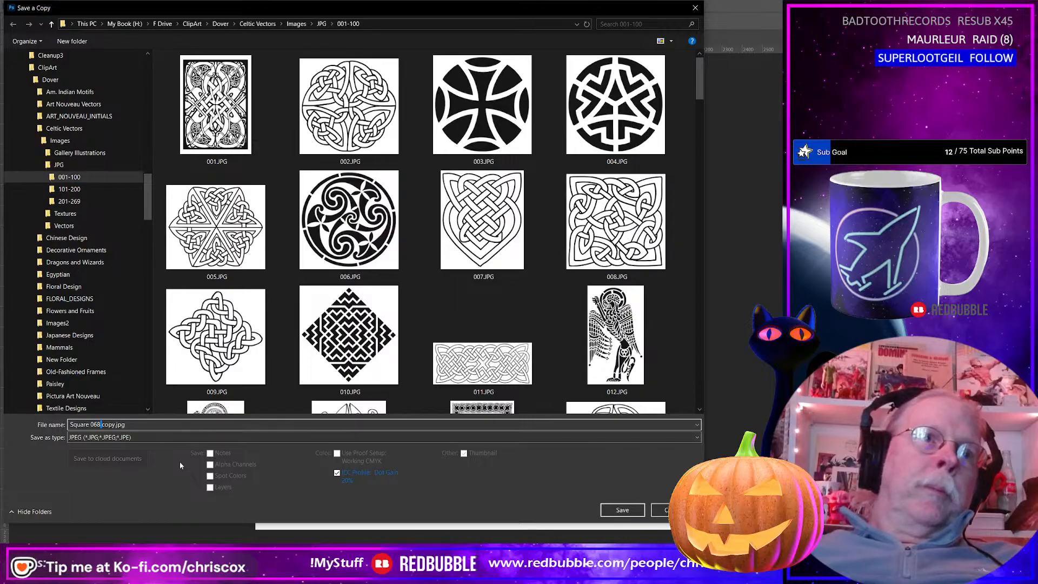
key("shift+Right")
key("shift+Right")
key("shift+Right")
key("shift+Right")
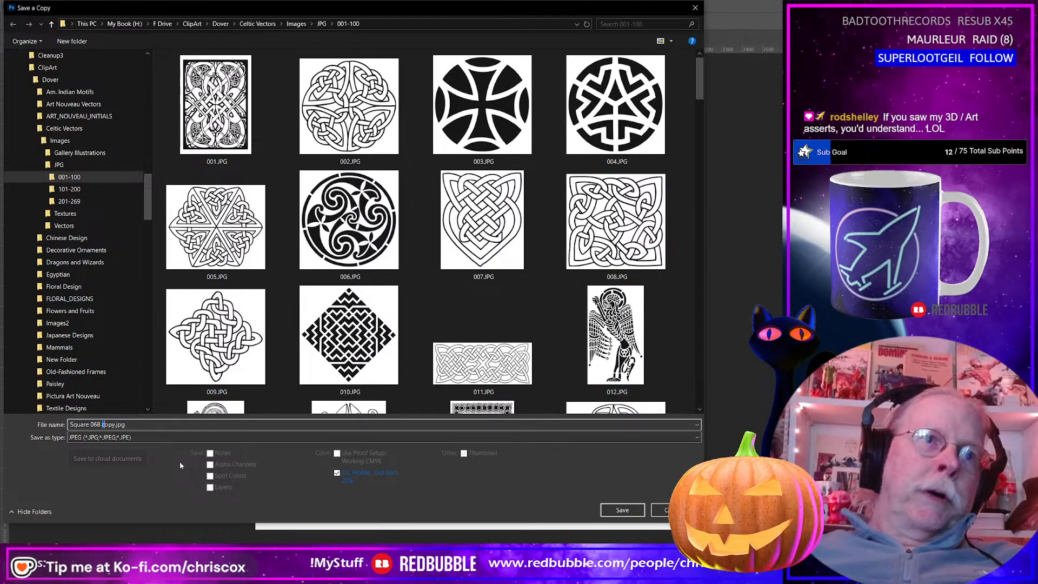
type("Inv")
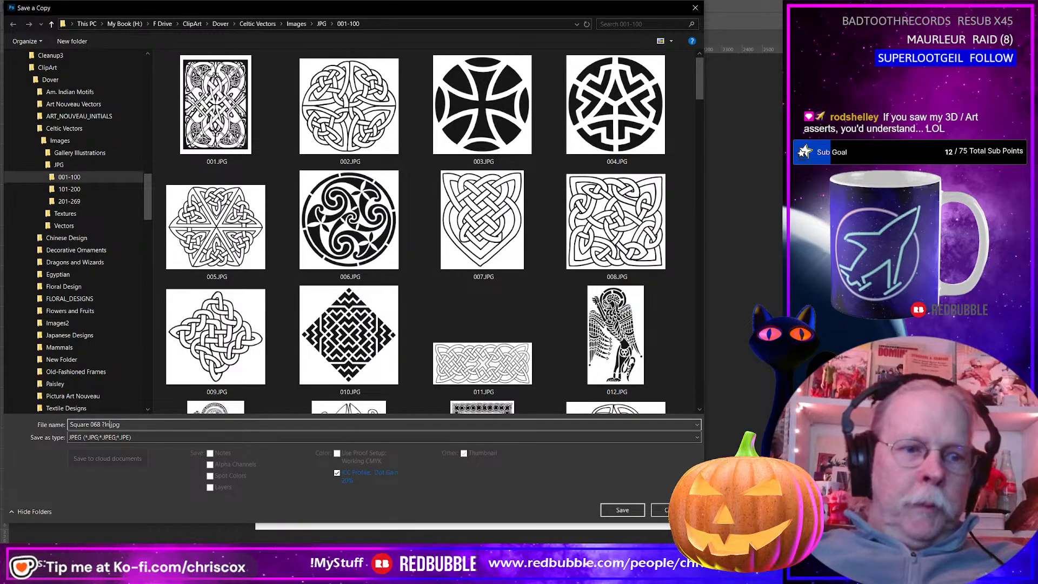
type("ert")
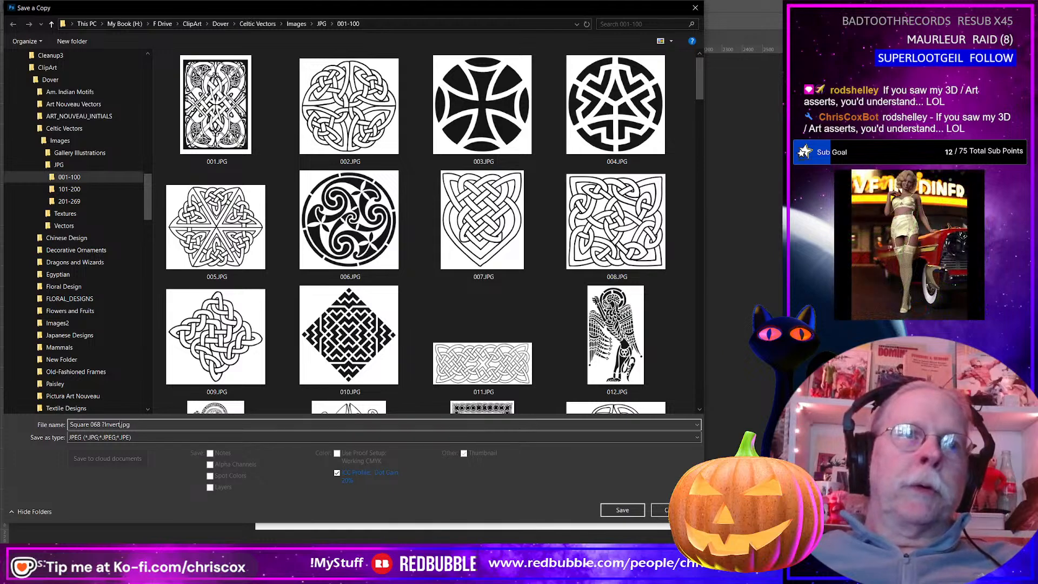
key("BackSpace")
left_click(623, 510)
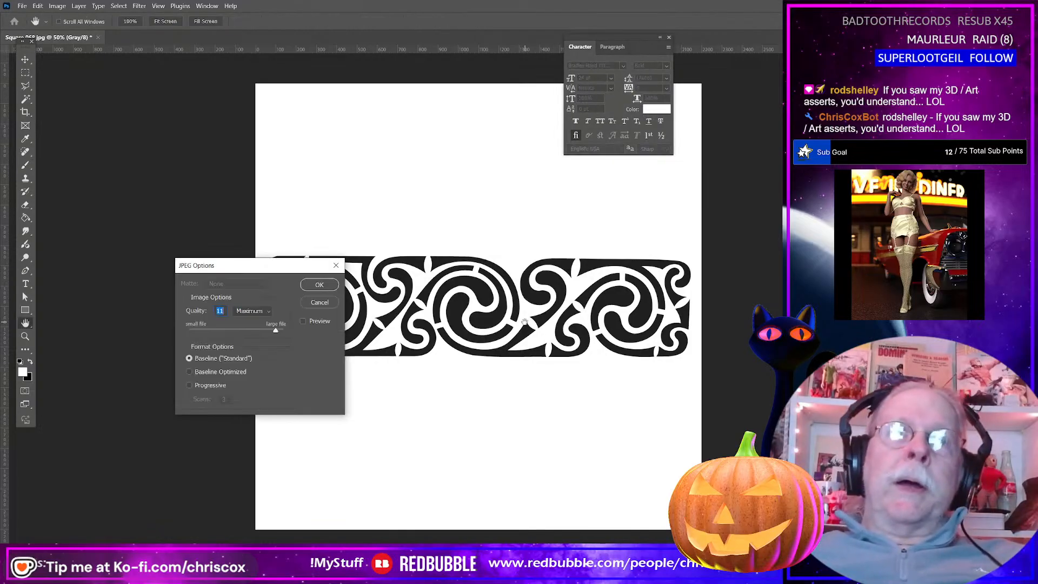
left_click(319, 285)
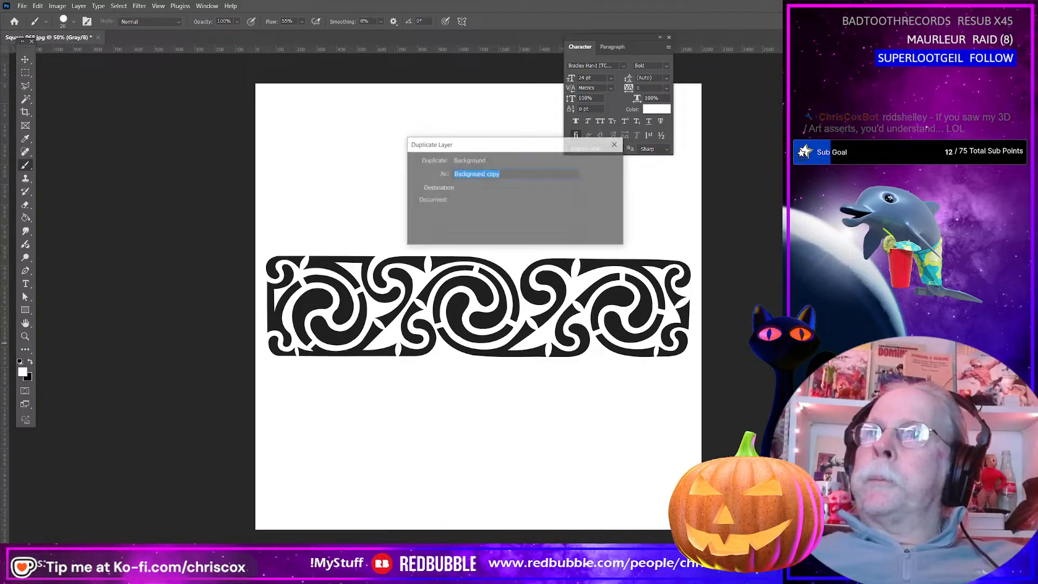
Duplicate the Background layer of the border image as "Background copy"
key("Return")
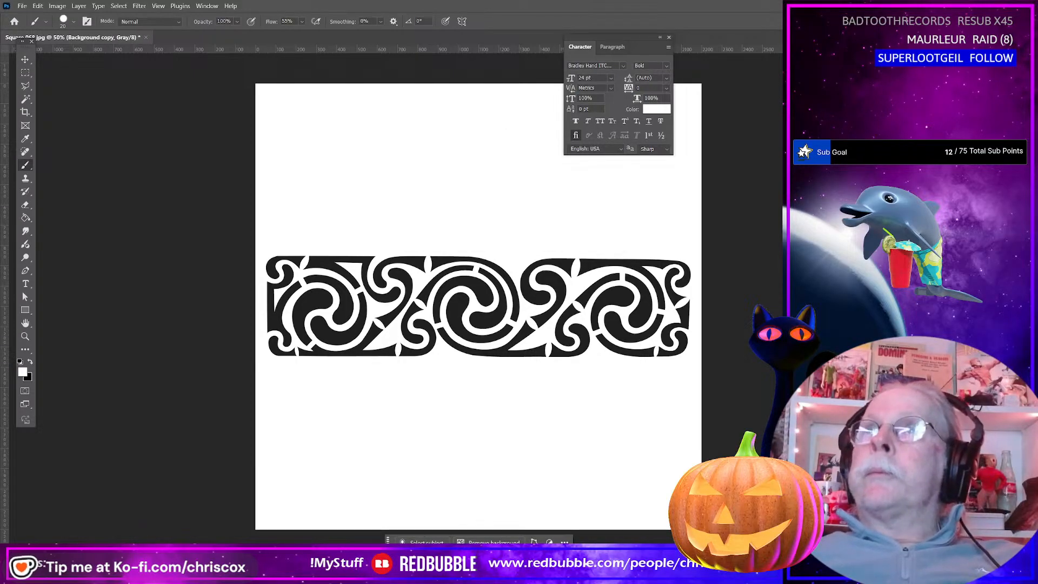
Select the black border pattern on the Background copy layer by selecting the surrounding white with the Magic Wand and inverting the selection
key("f")
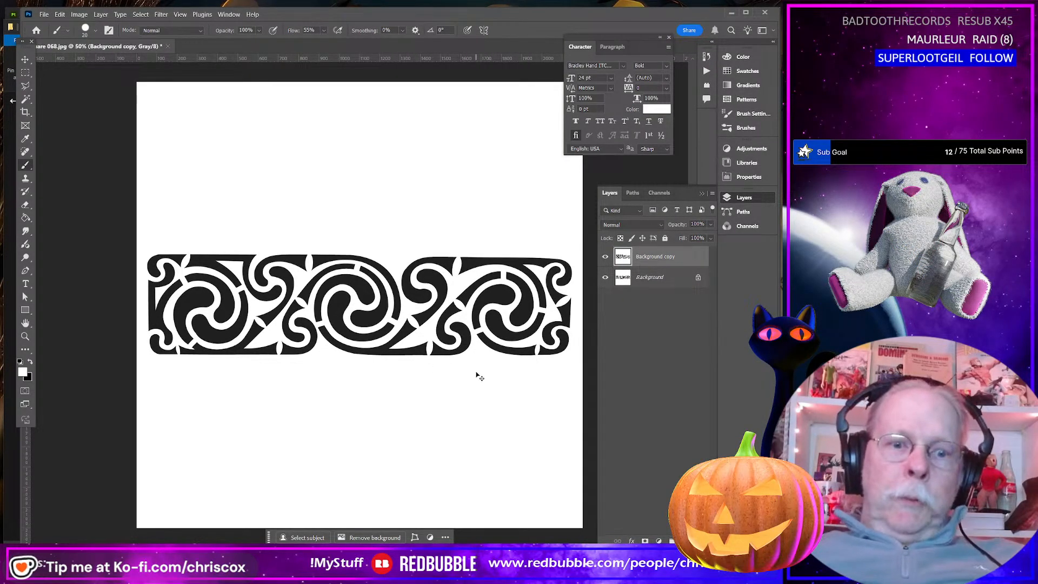
left_click(25, 99)
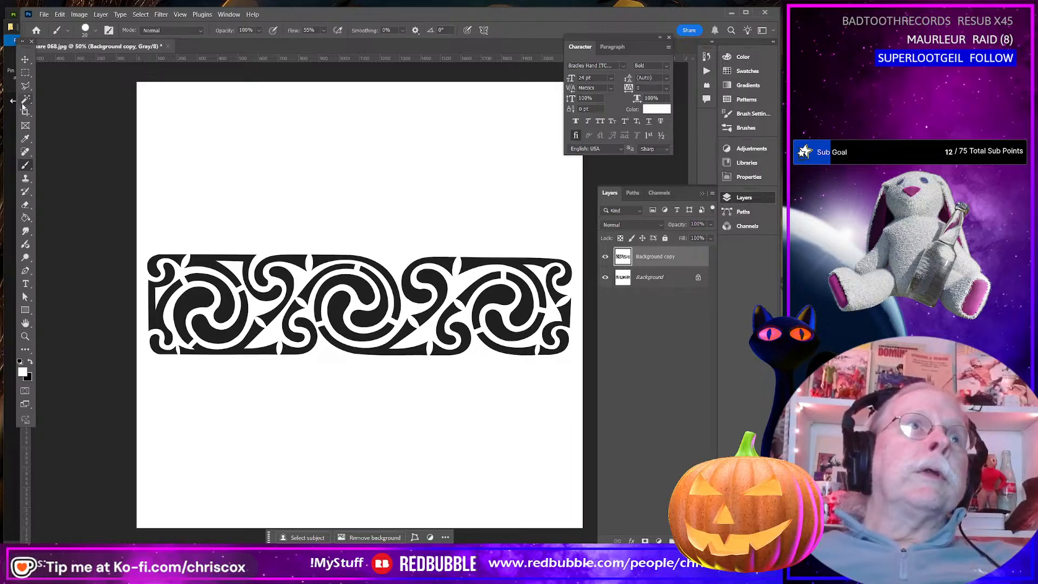
left_click(342, 182)
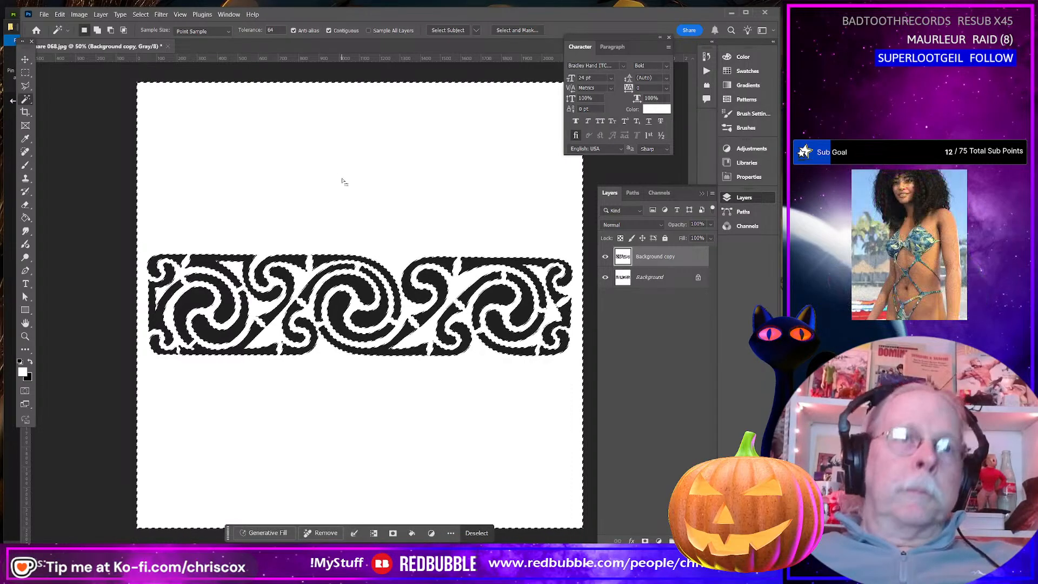
key("ctrl+shift+i")
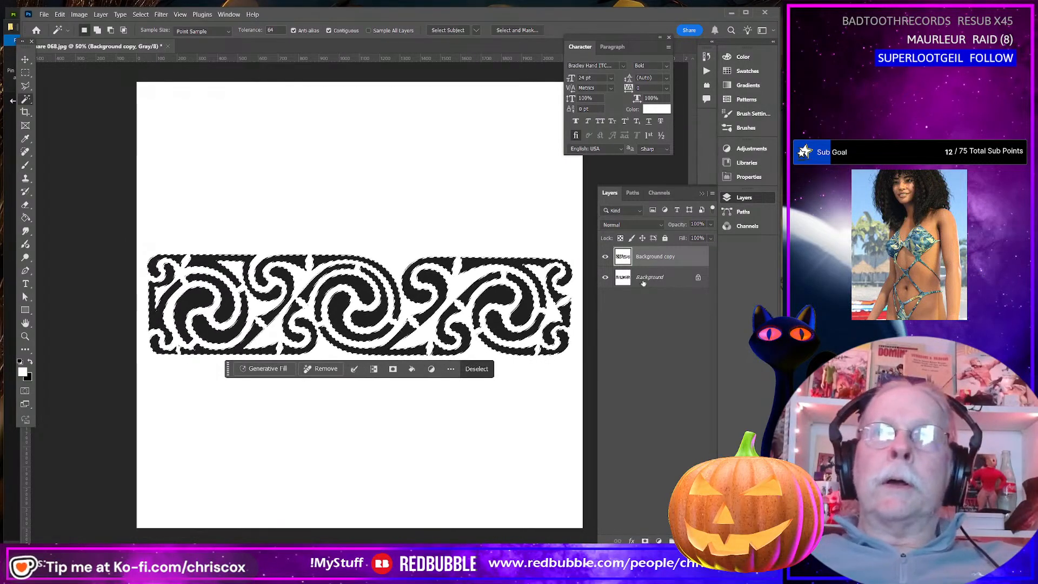
Add a new layer above Background copy and fill the selected pattern with the white foreground colour at 100% opacity
left_click(712, 193)
left_click(741, 199)
left_click(509, 280)
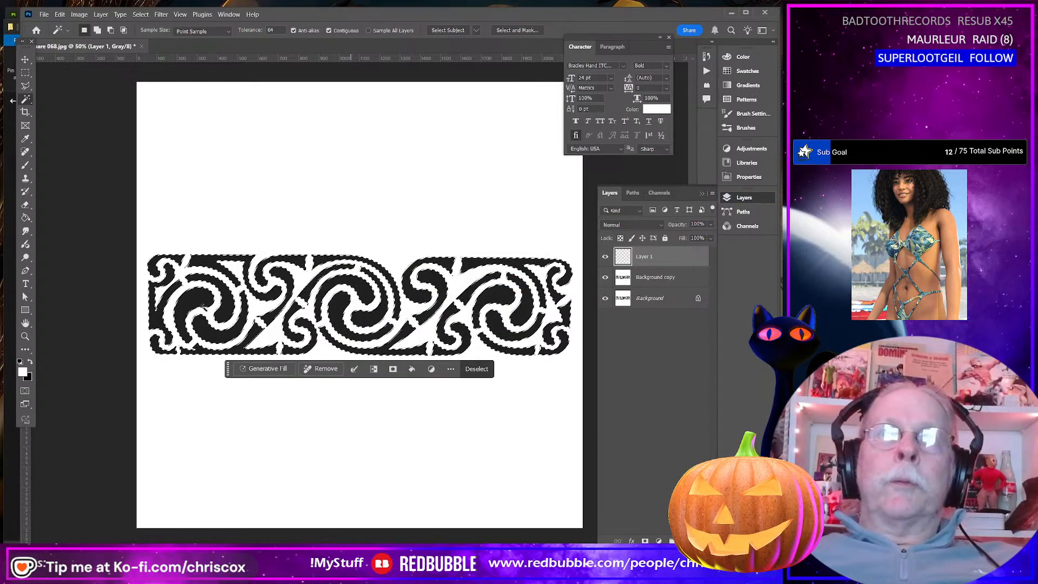
key("shift+BackSpace")
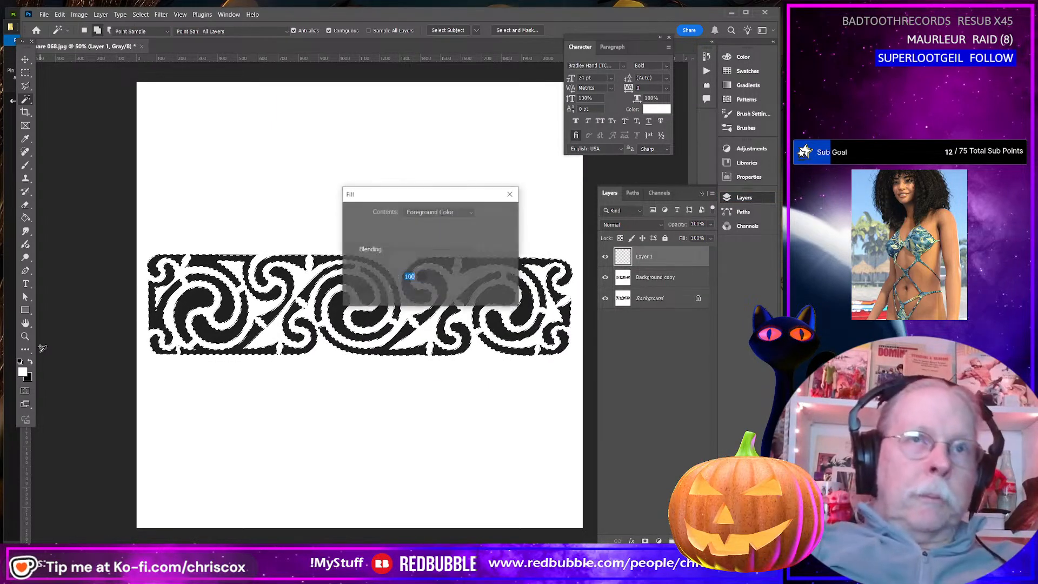
key("Return")
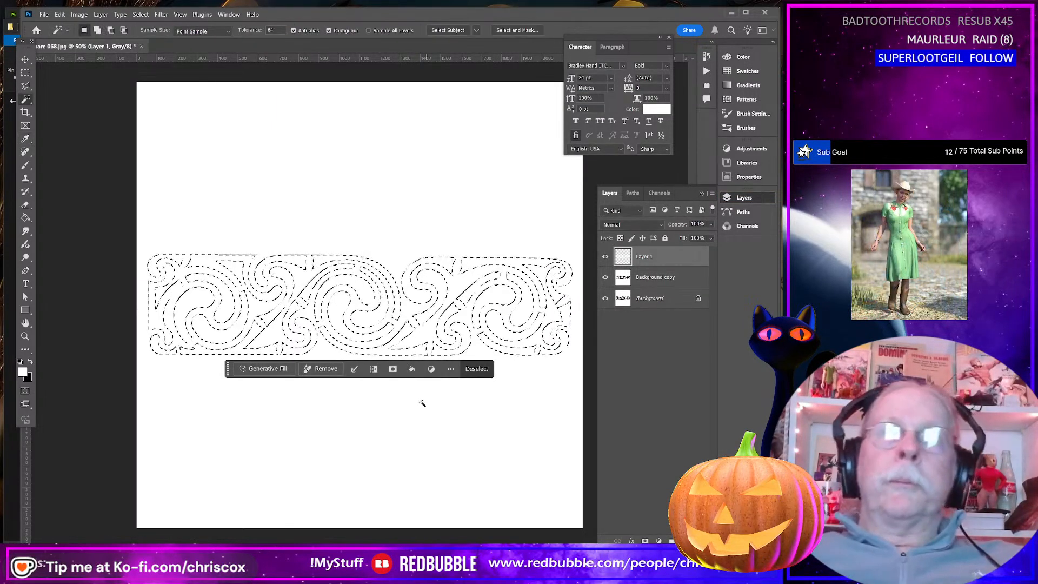
Clear the selection and fill the whole Background copy layer with black as the foreground colour
left_click(664, 279)
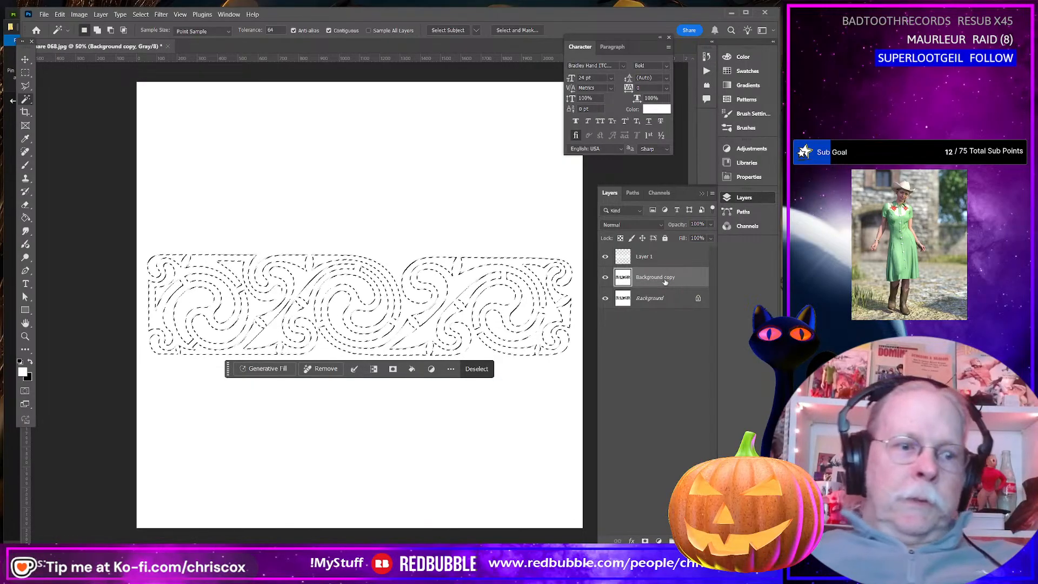
key("ctrl+d")
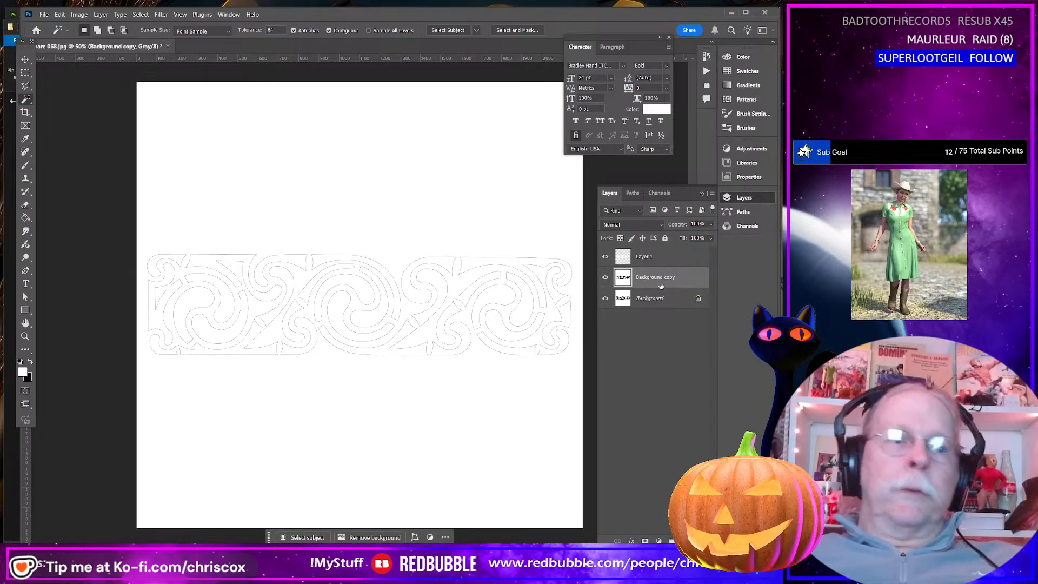
left_click(31, 364)
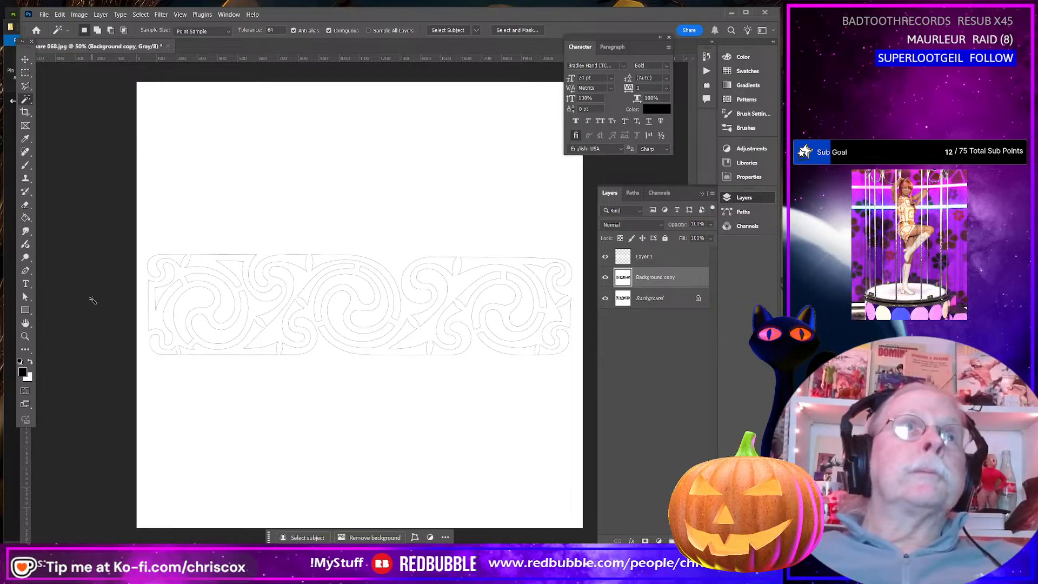
key("shift+F5")
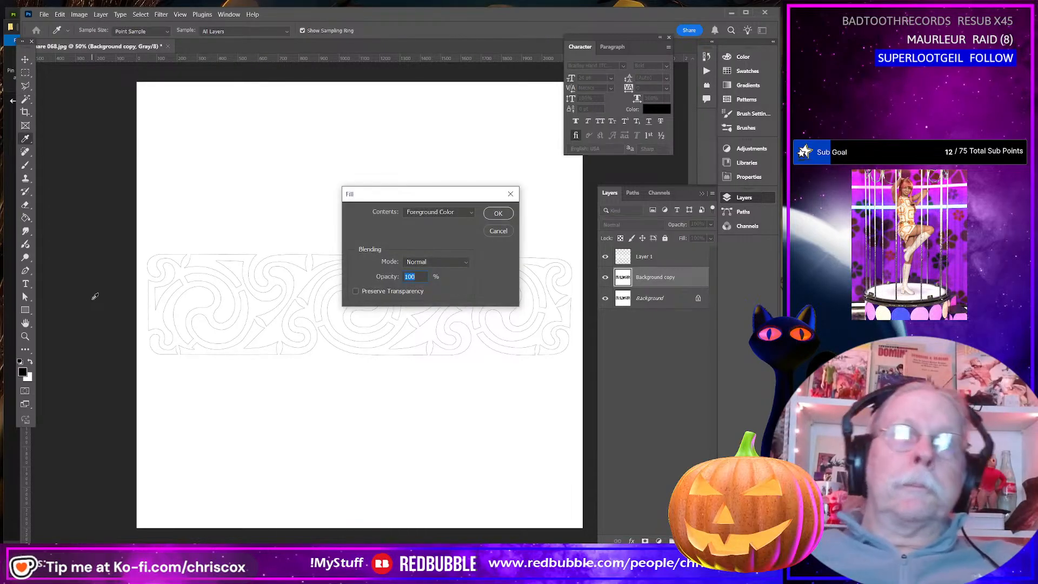
key("Return")
key("w")
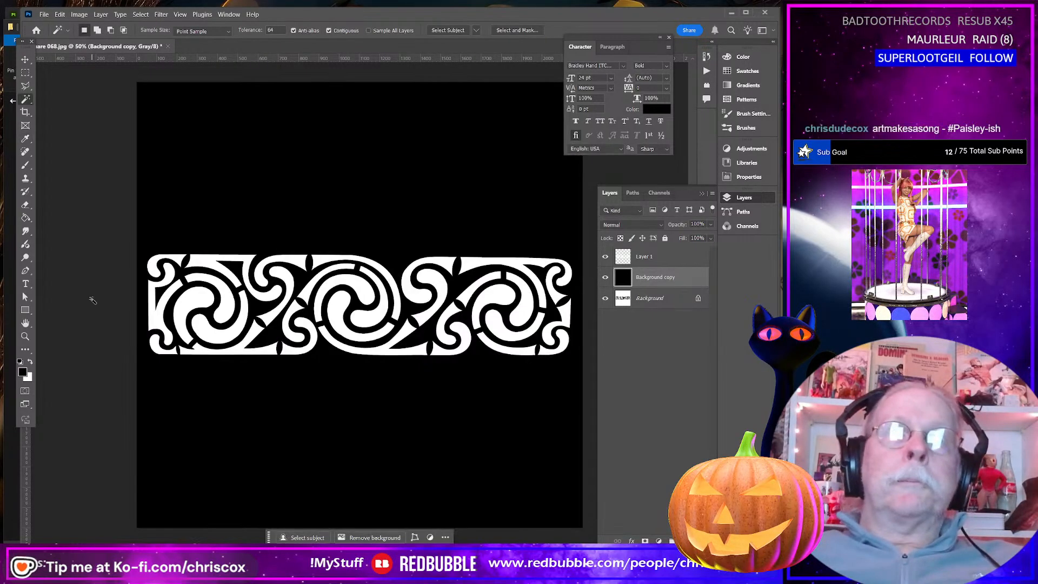
Give Layer 1 a black Multiply Inner Glow with a size of 7 px and the half-round contour
double_click(668, 263)
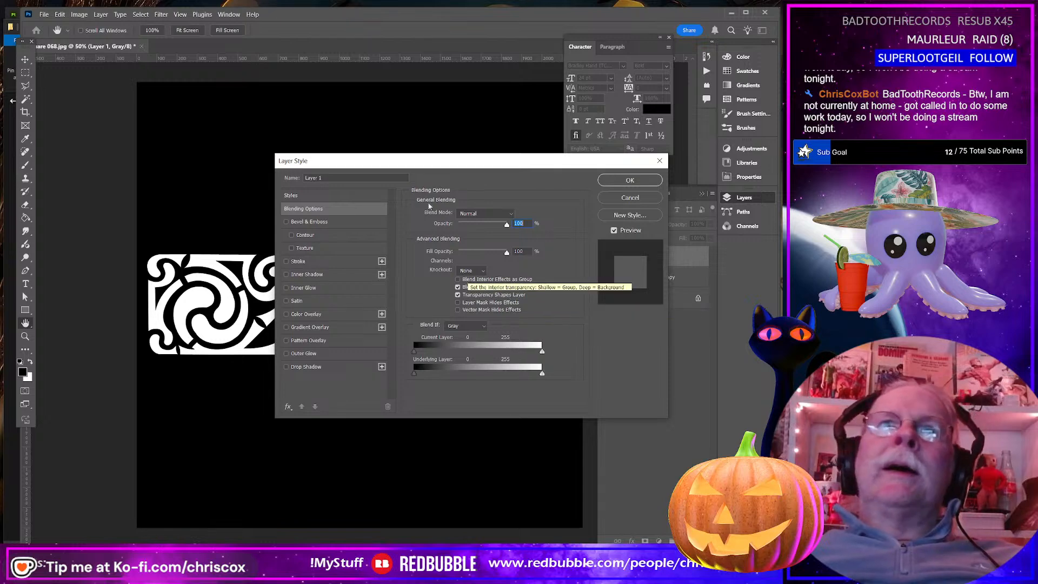
left_click_drag(429, 163, 446, 156)
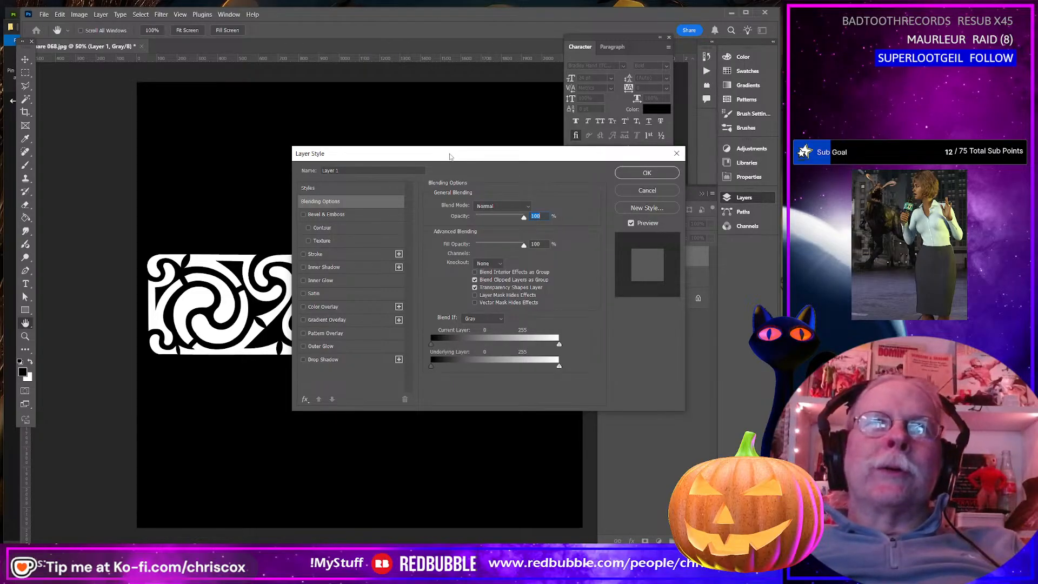
left_click_drag(450, 156, 454, 156)
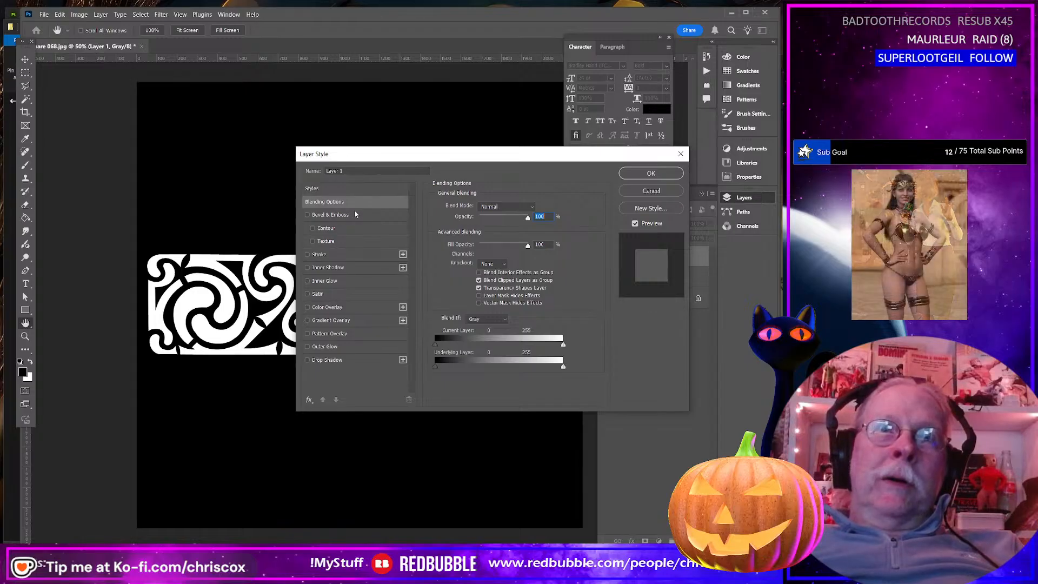
left_click(326, 282)
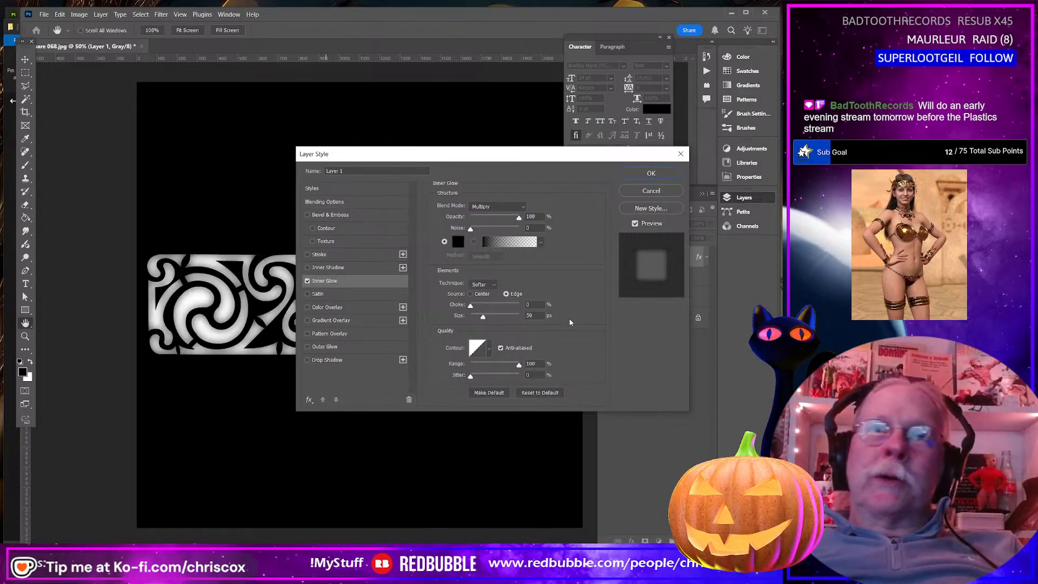
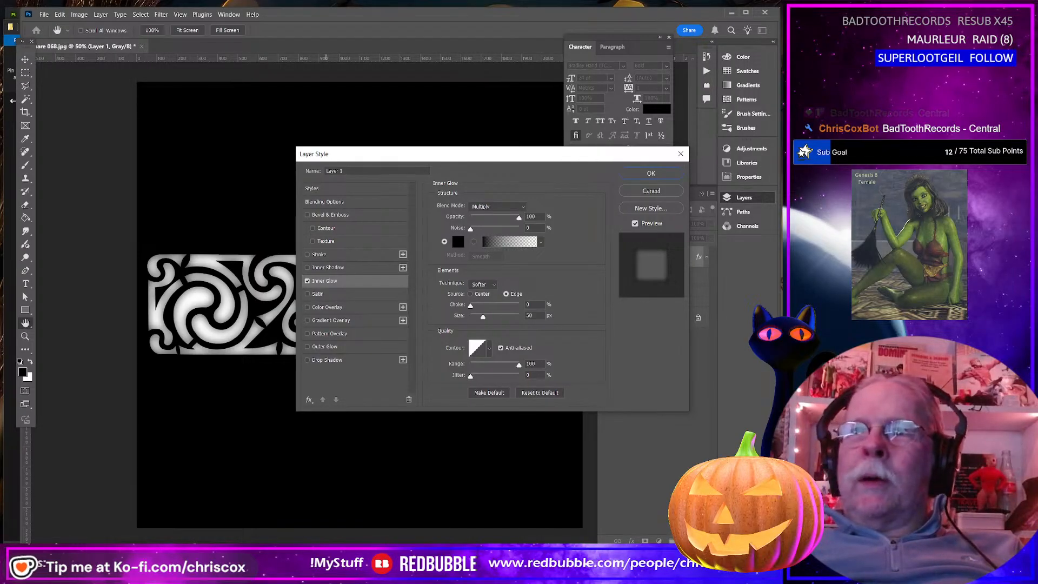
left_click_drag(451, 157, 504, 159)
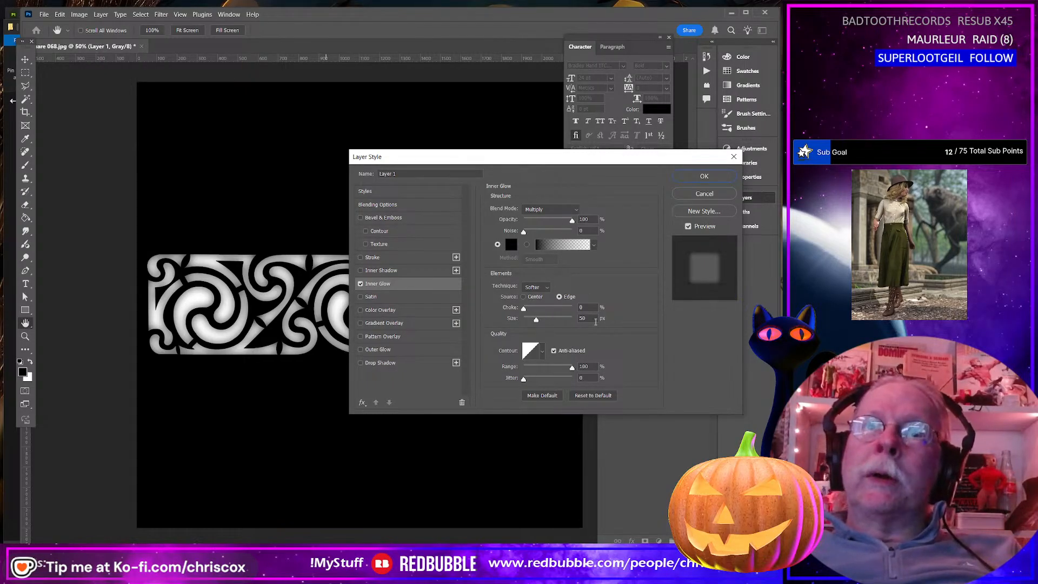
left_click_drag(535, 320, 528, 321)
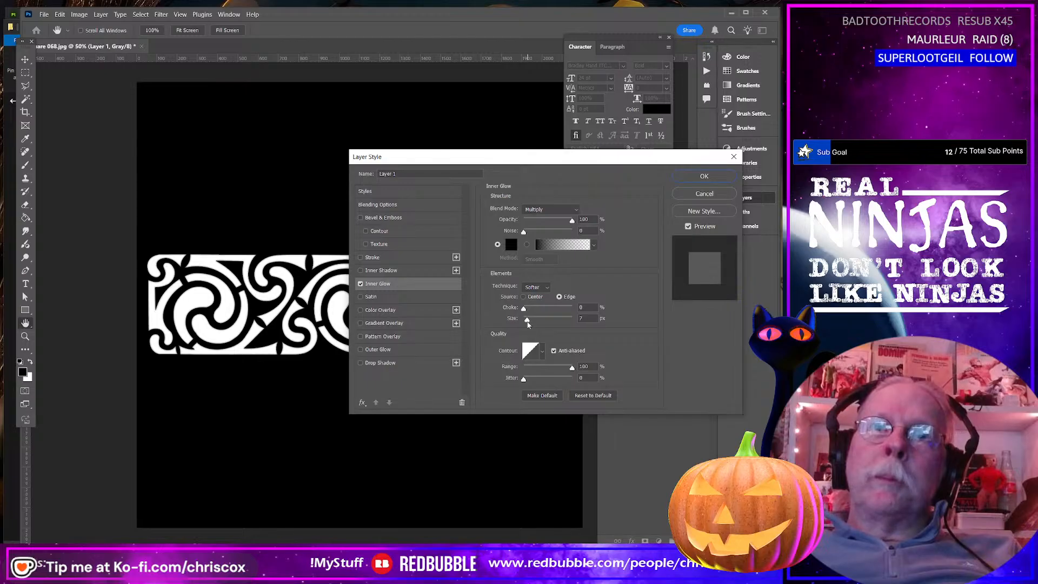
left_click(542, 352)
left_click(479, 390)
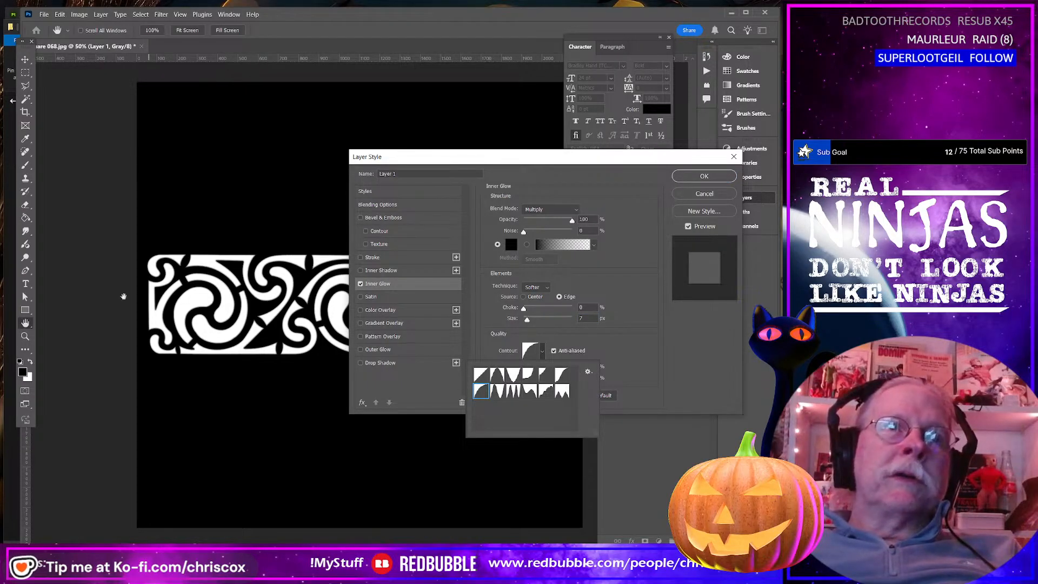
left_click(701, 177)
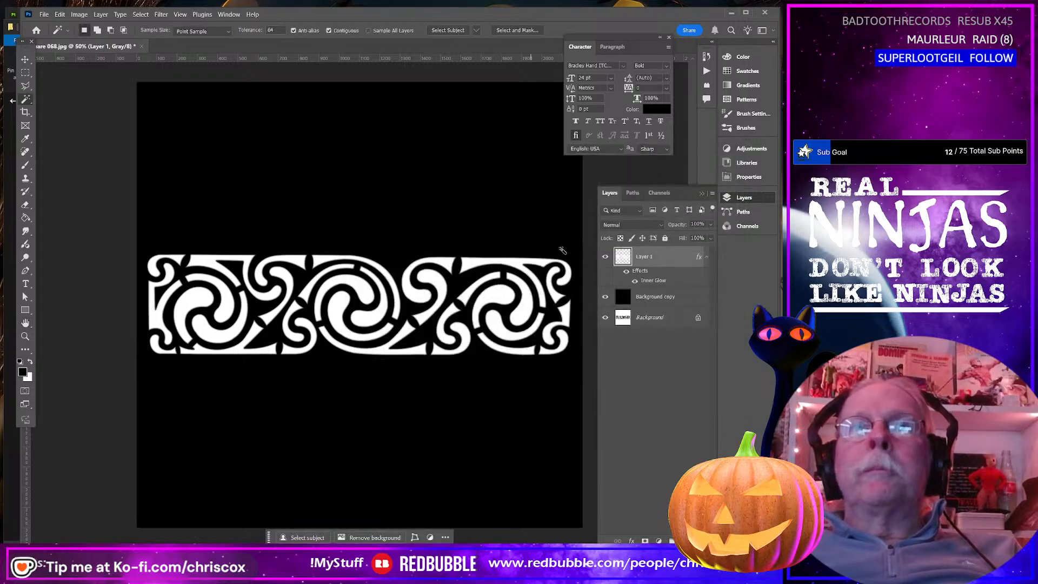
Save a JPEG copy of the image as "Square 068 Hieght" at quality 11
left_click(40, 16)
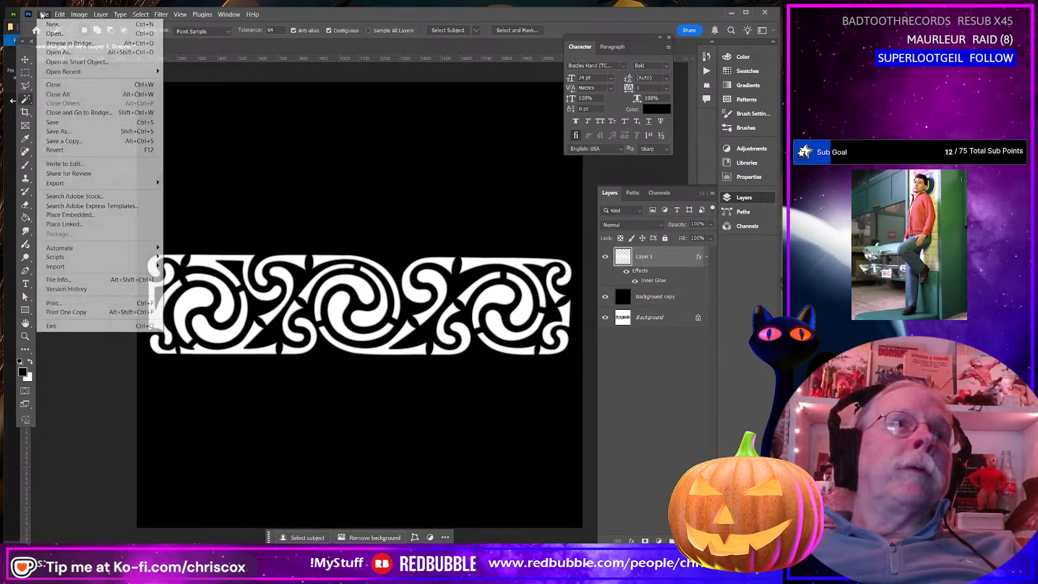
left_click(70, 141)
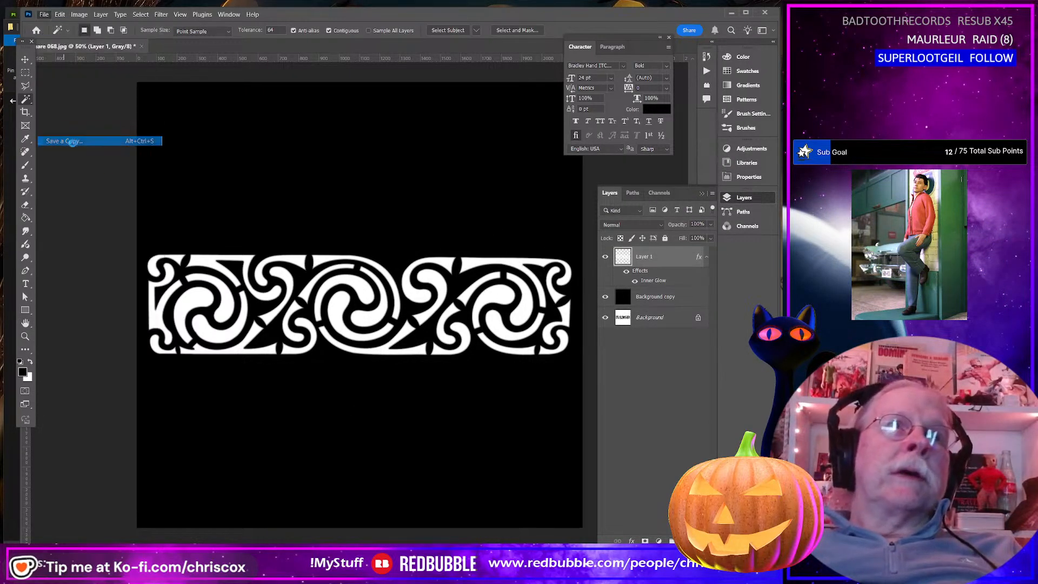
scroll(407, 347, "down", 15)
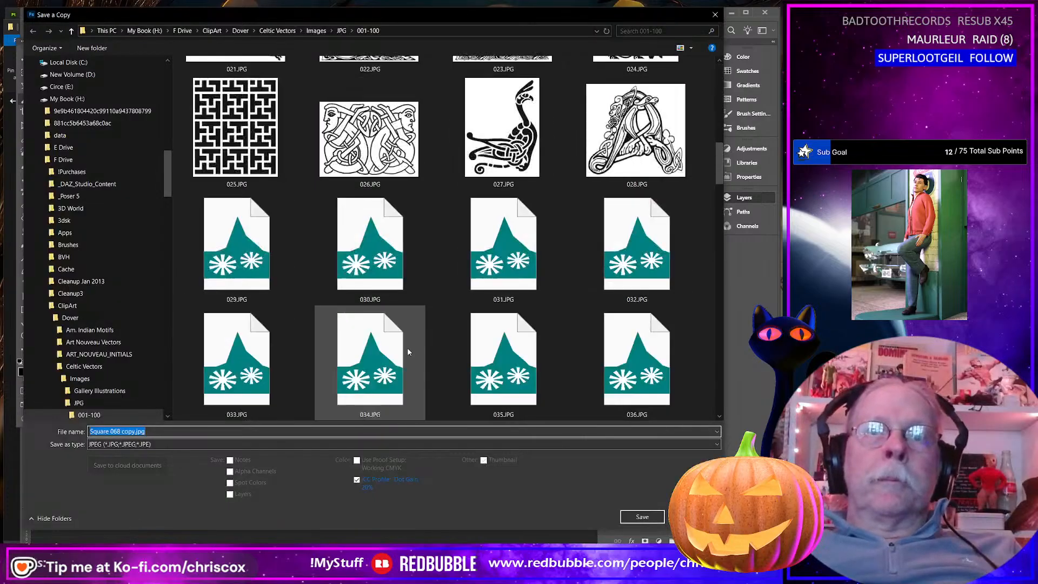
left_click_drag(122, 432, 193, 434)
type("Hight")
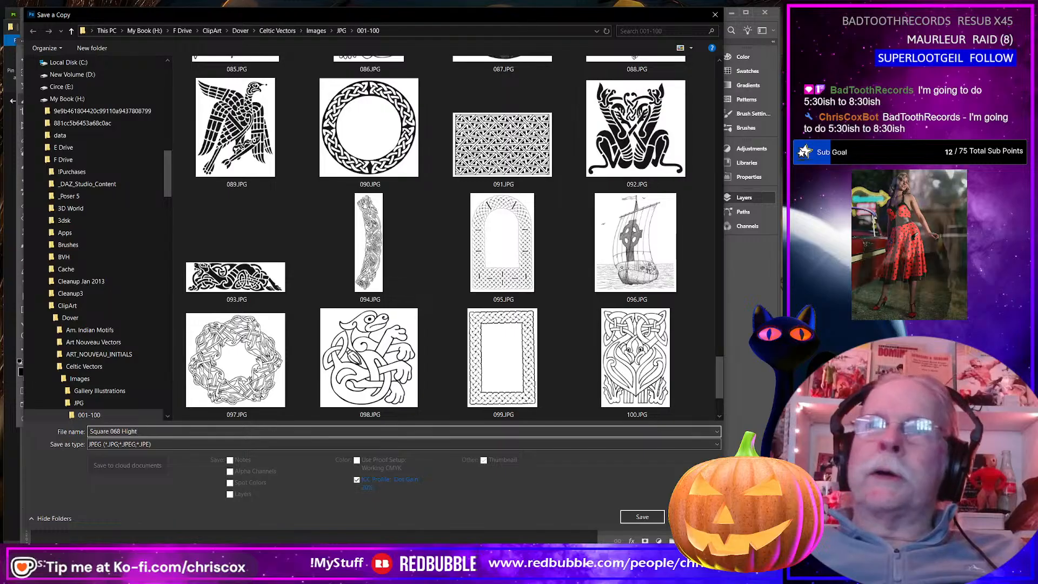
left_click(122, 432)
key("Right")
key("Right")
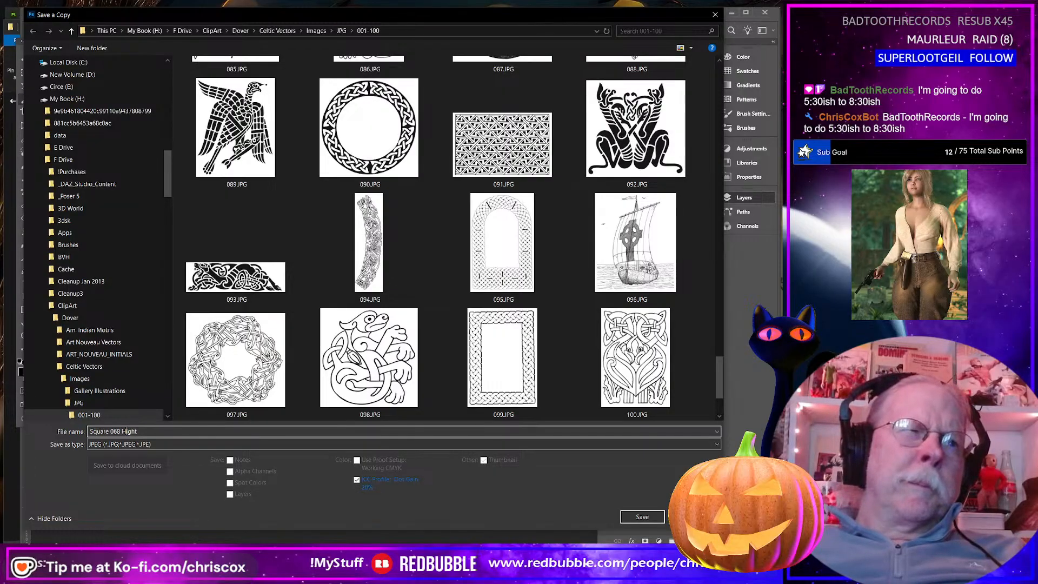
key("Right")
key("Right")
type("e")
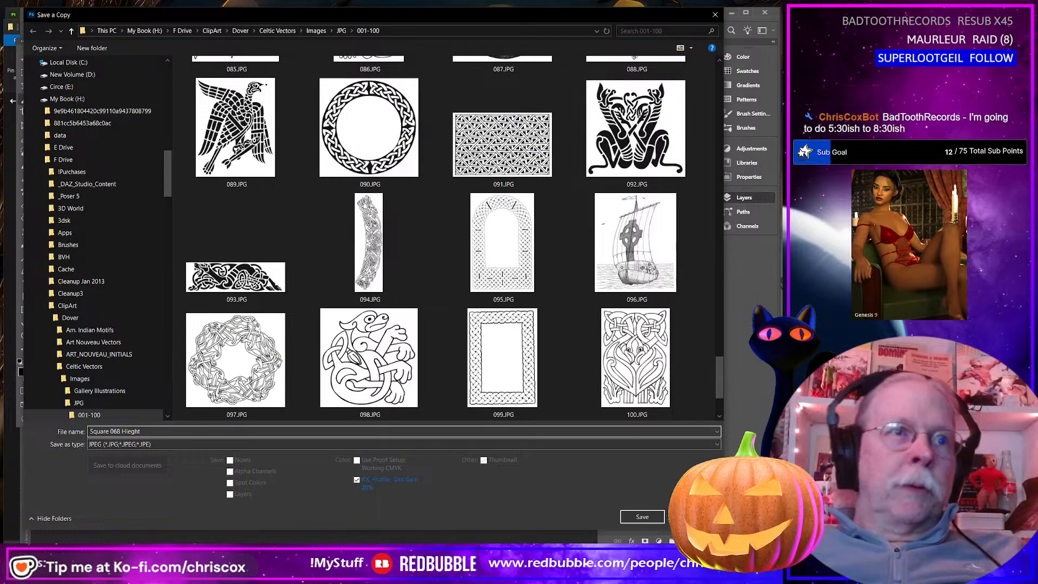
key("Return")
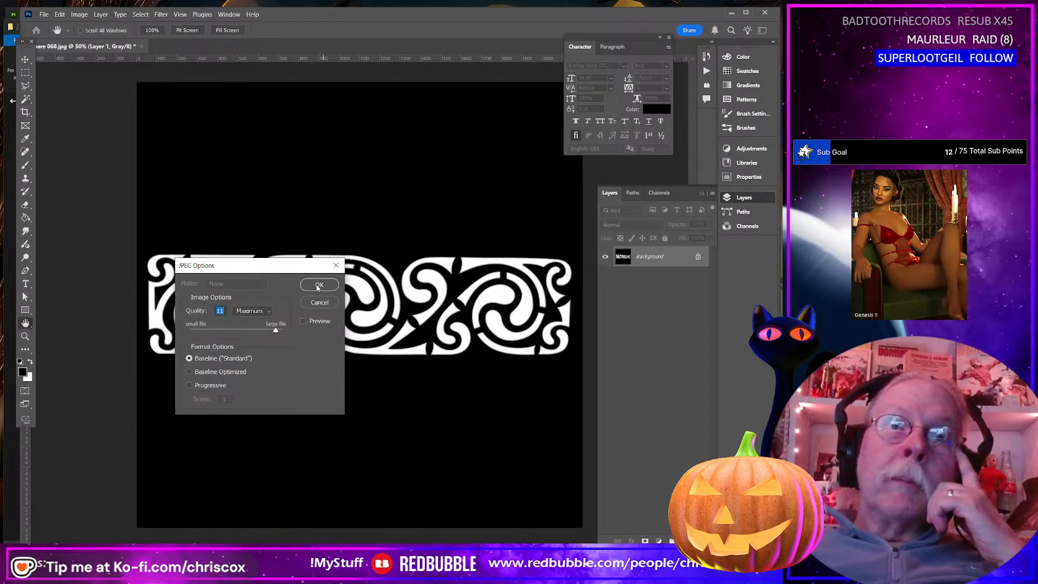
left_click(319, 285)
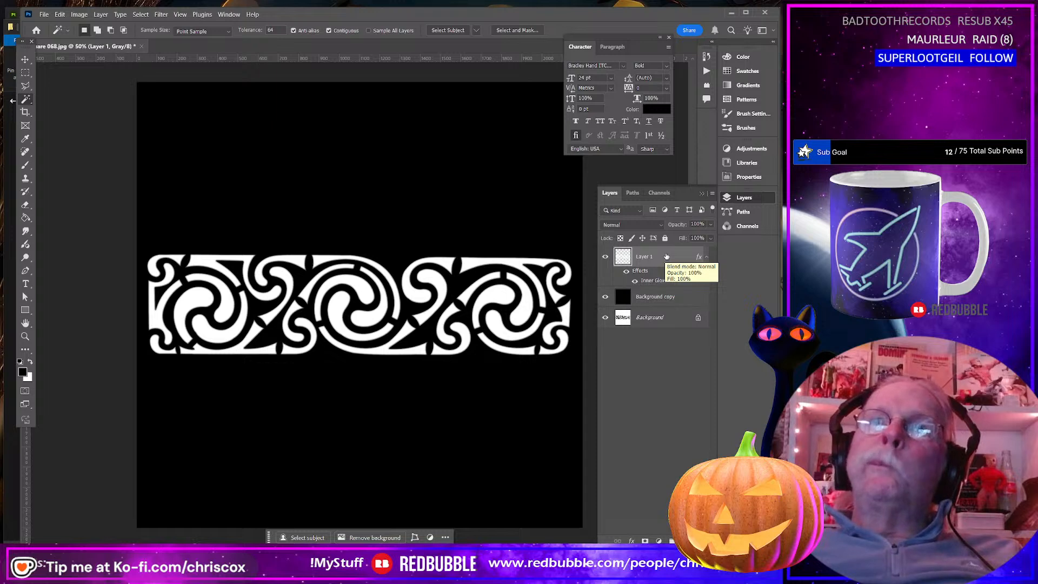
Duplicate Layer 1 as "Layer 1 copy" within the Square 068.jpg document
right_click(661, 268)
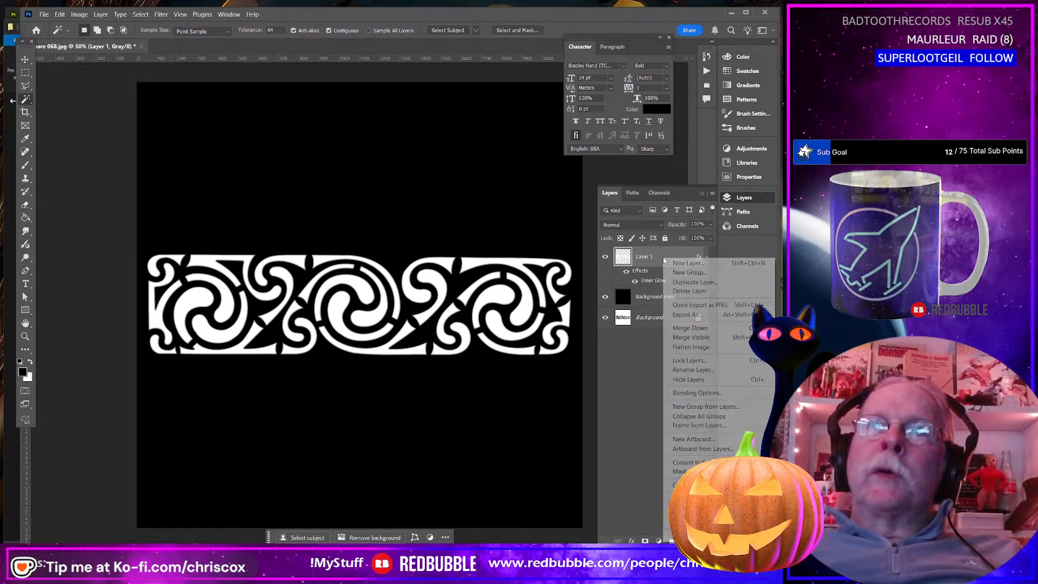
left_click(654, 281)
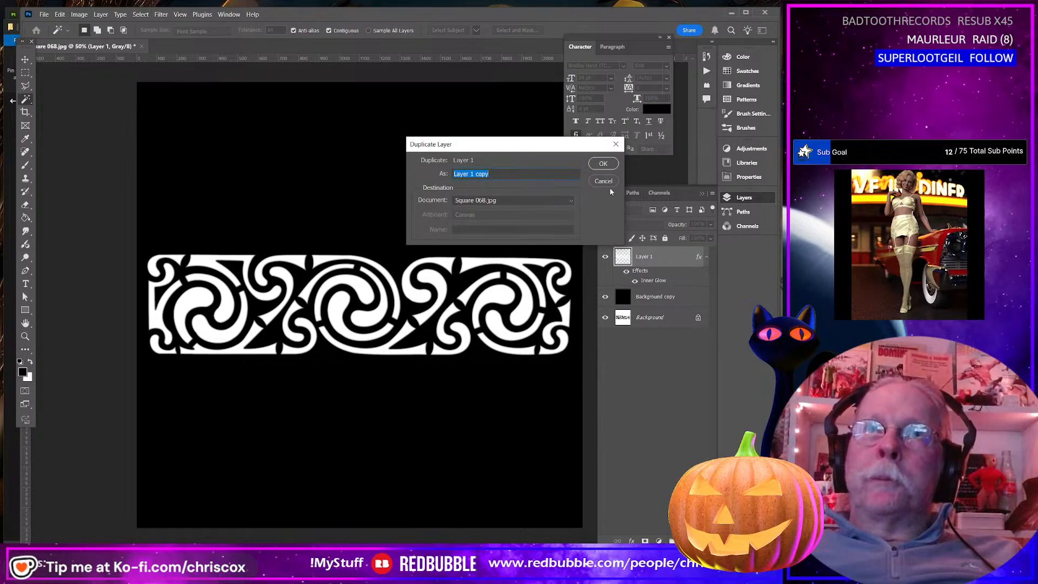
left_click(602, 163)
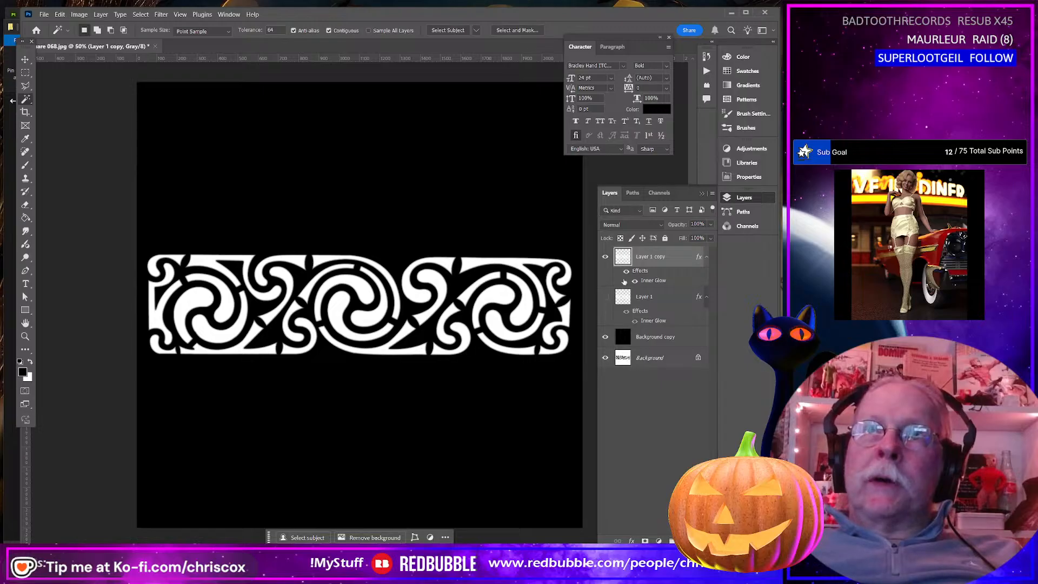
Change the Inner Glow of Layer 1 copy to the double-peaked sawtooth contour with a size of 27 px
double_click(663, 281)
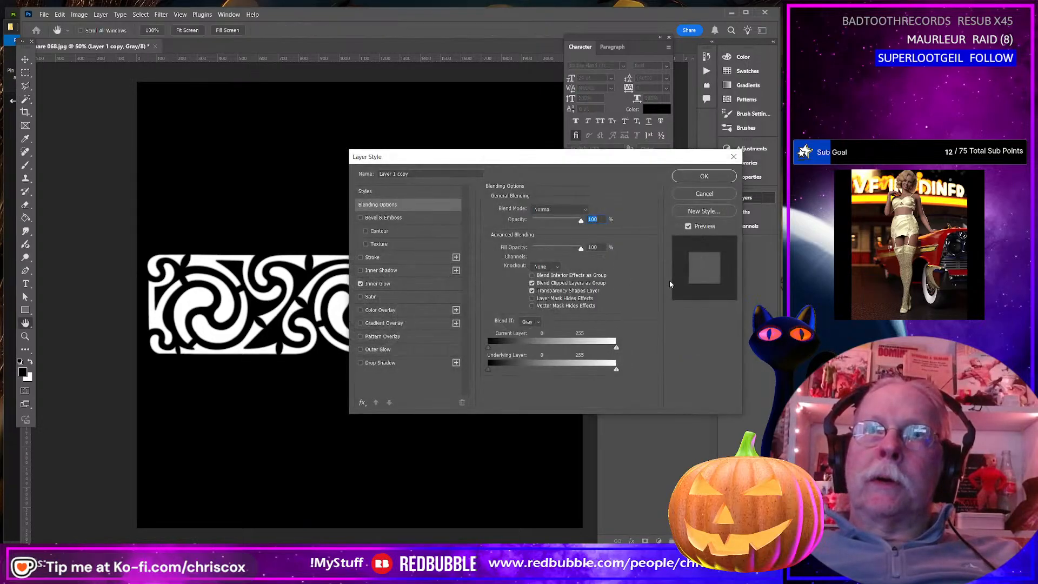
left_click(382, 284)
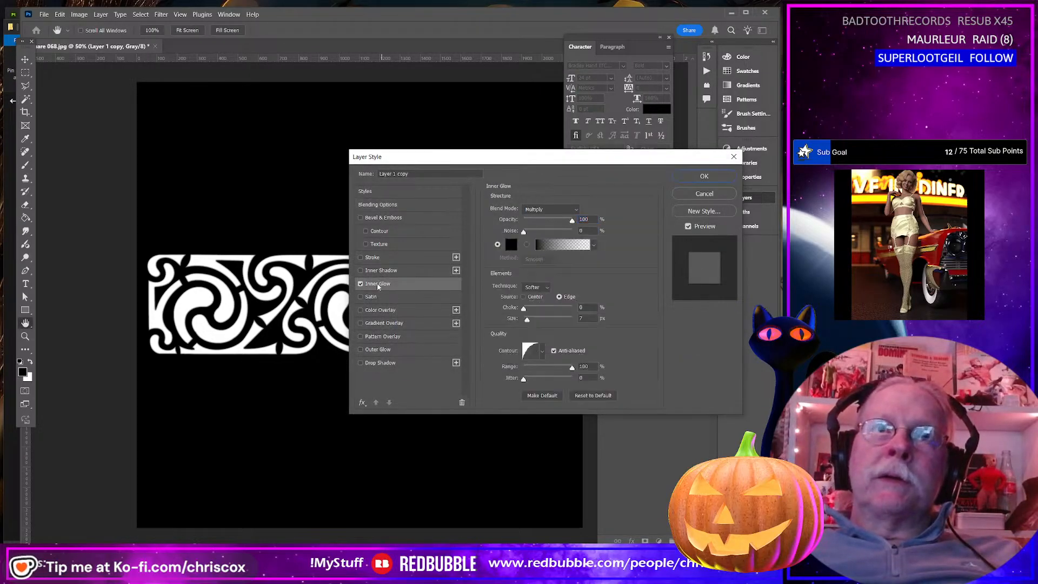
left_click(542, 351)
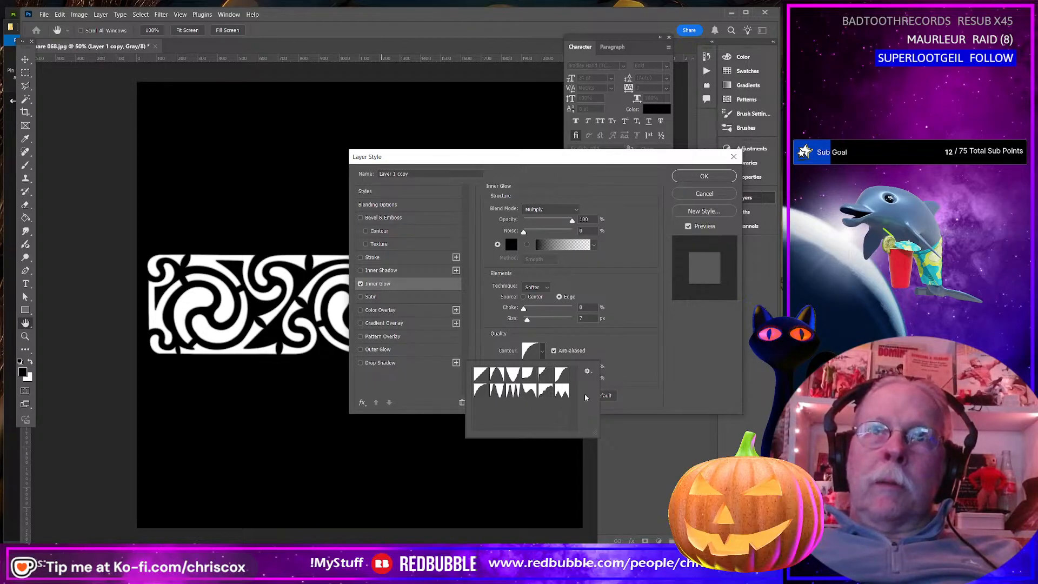
left_click(561, 390)
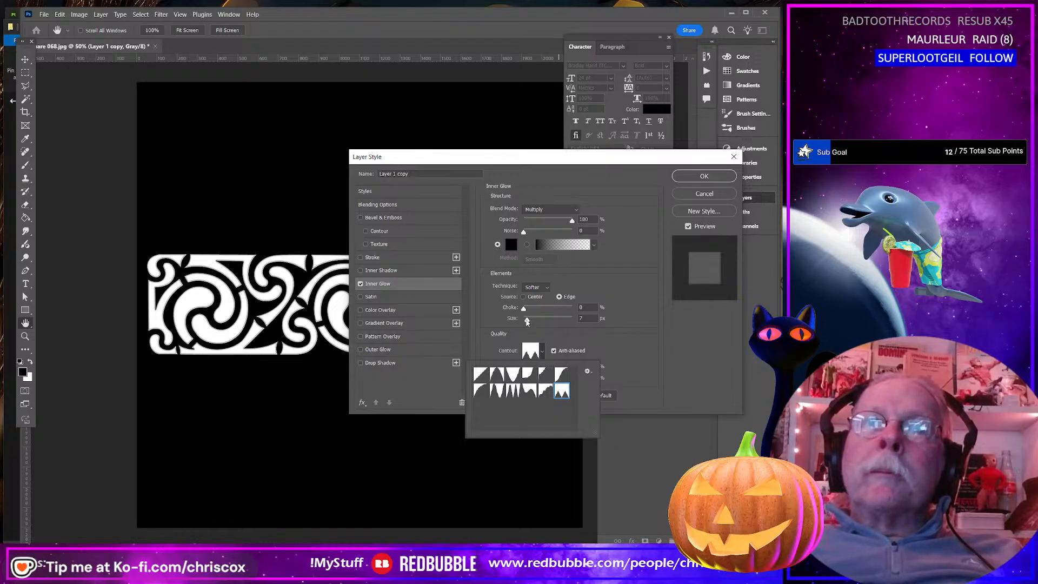
left_click(527, 321)
left_click_drag(527, 321, 531, 322)
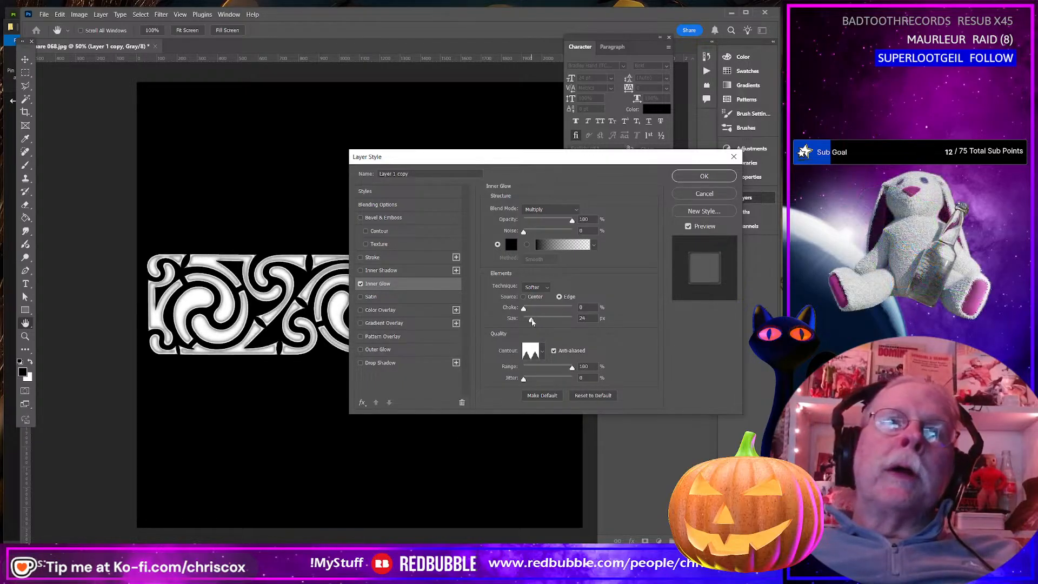
left_click(532, 322)
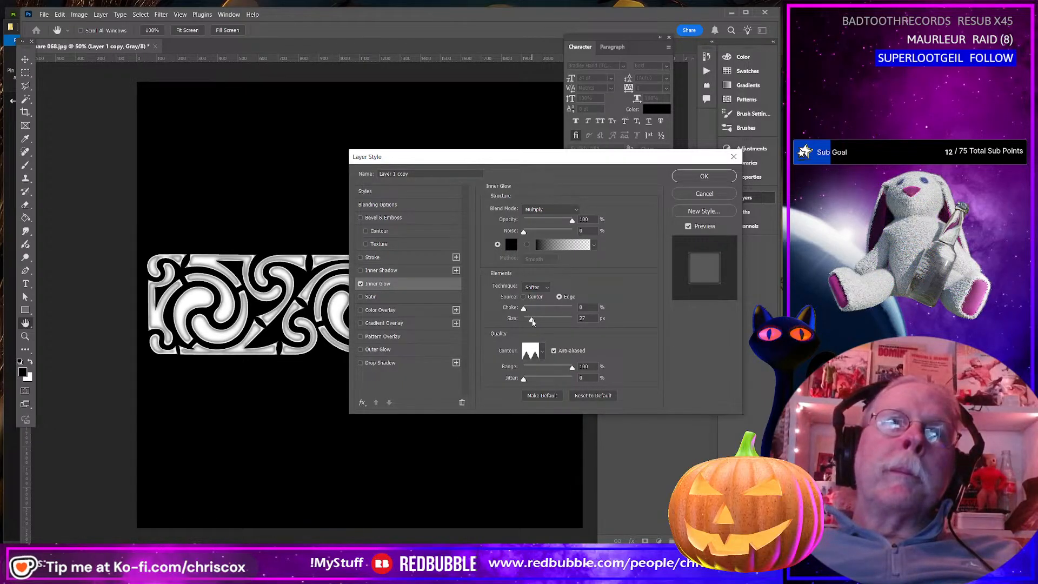
left_click(703, 177)
scroll(327, 338, "up", 2)
key("w")
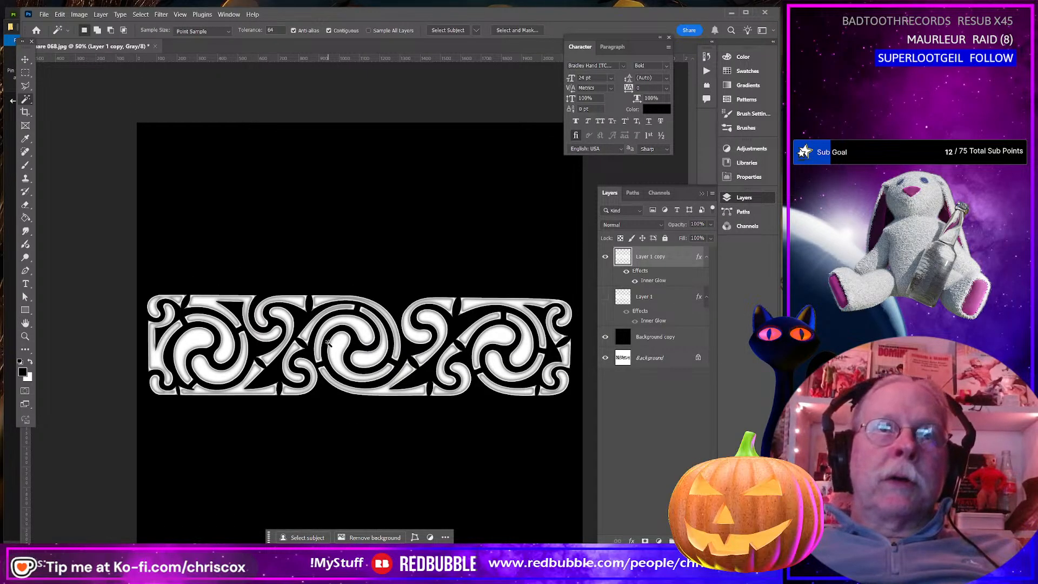
scroll(327, 342, "down", 1)
scroll(327, 343, "down", 1, "alt")
scroll(327, 345, "up", 2, "alt")
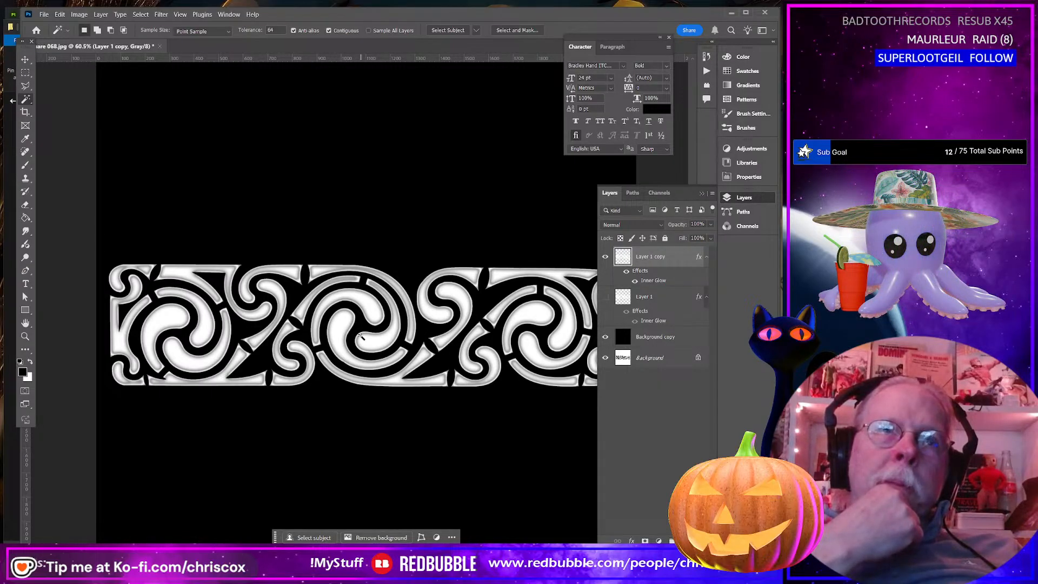
Save a JPEG copy of the image as "Square 068 Height 02" at quality 11
left_click(44, 15)
left_click(84, 141)
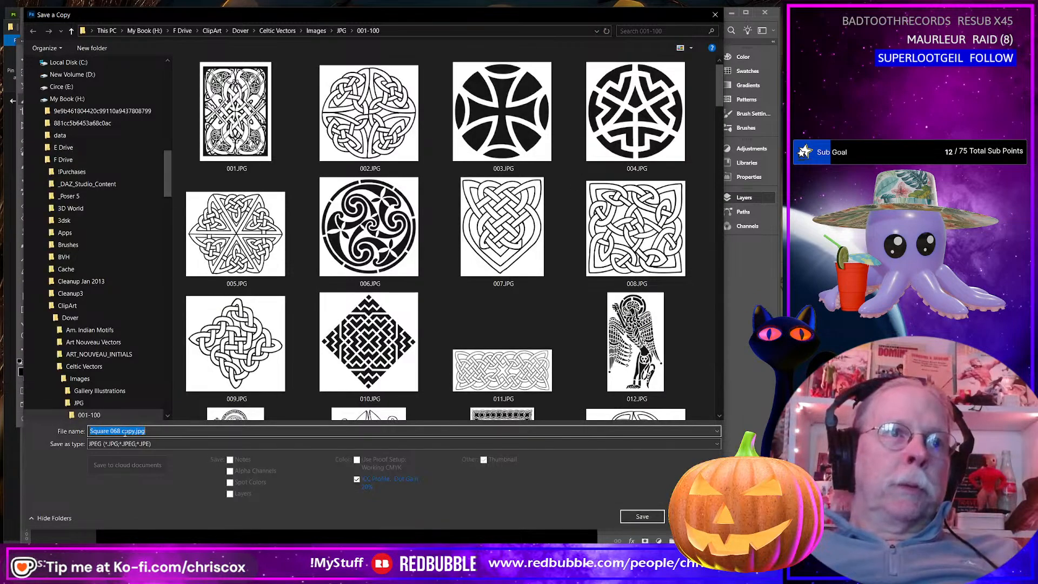
left_click_drag(122, 433, 183, 434)
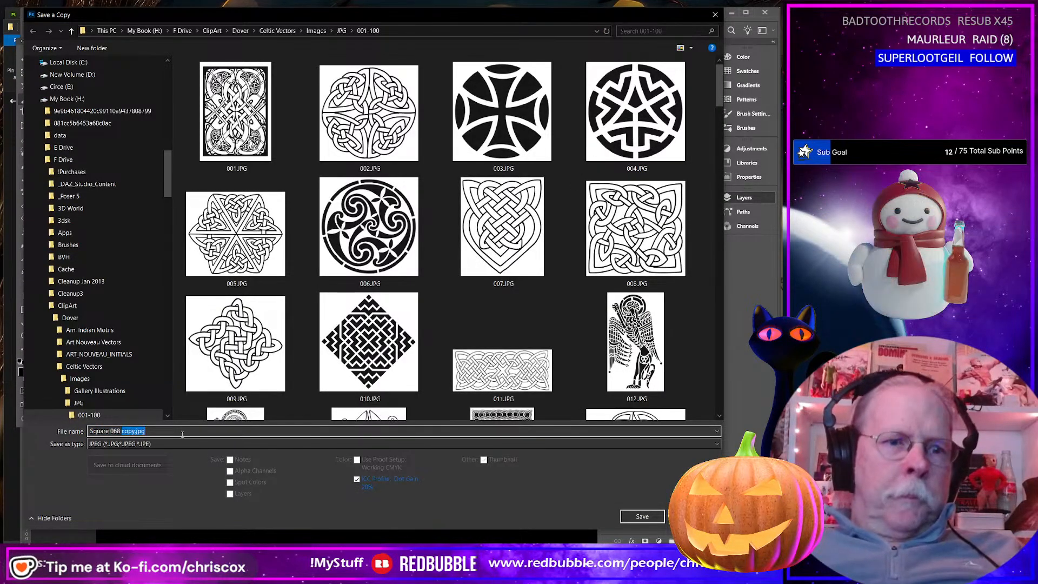
type("Height 02")
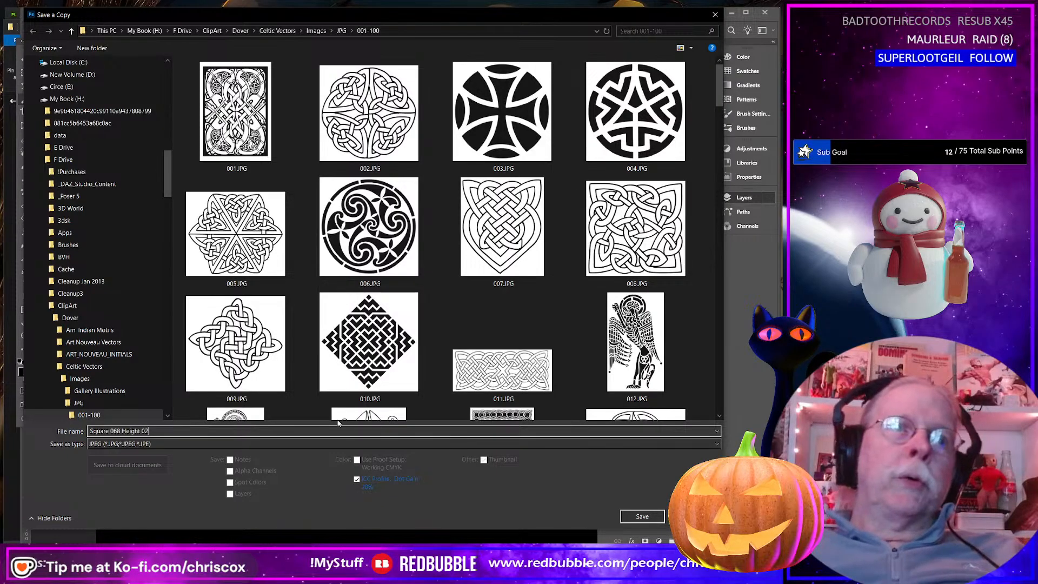
left_click(643, 516)
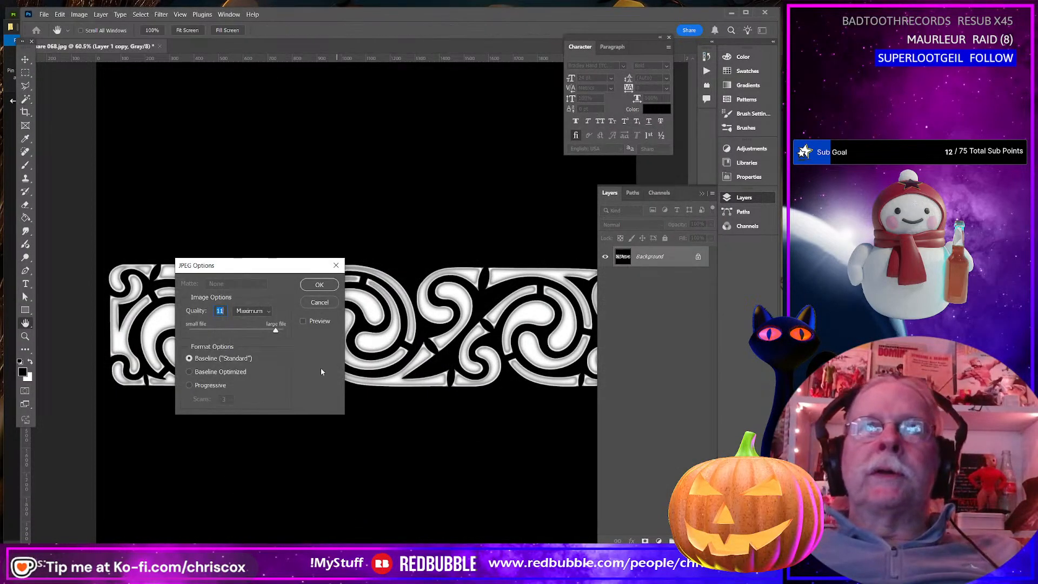
left_click(313, 288)
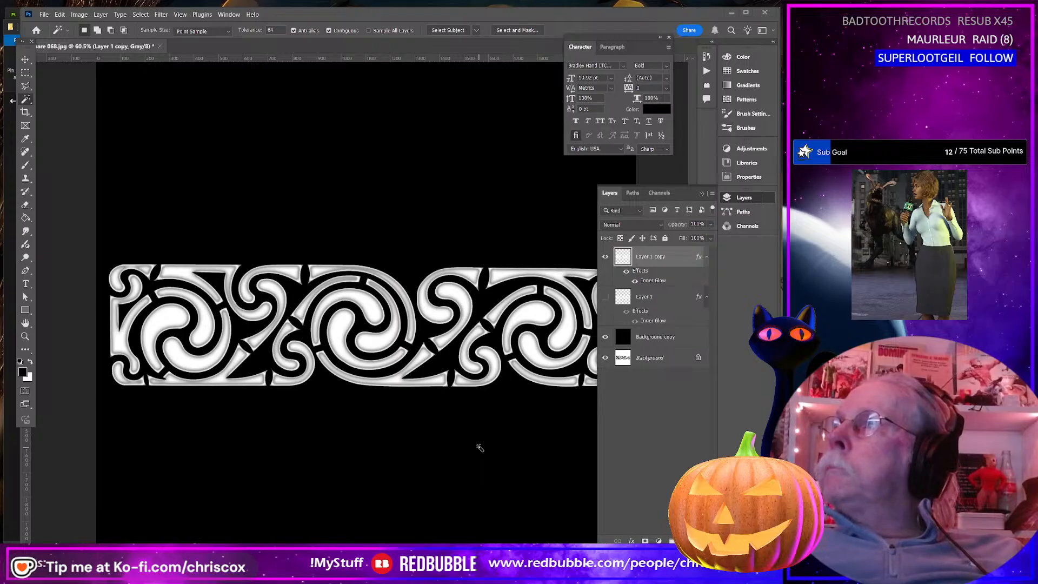
In File Explorer, move the four Square 068 JPEG files from the 001-100 clip art folder to the Arden Outfit WIP folder
key("alt+Tab")
key("alt+Tab")
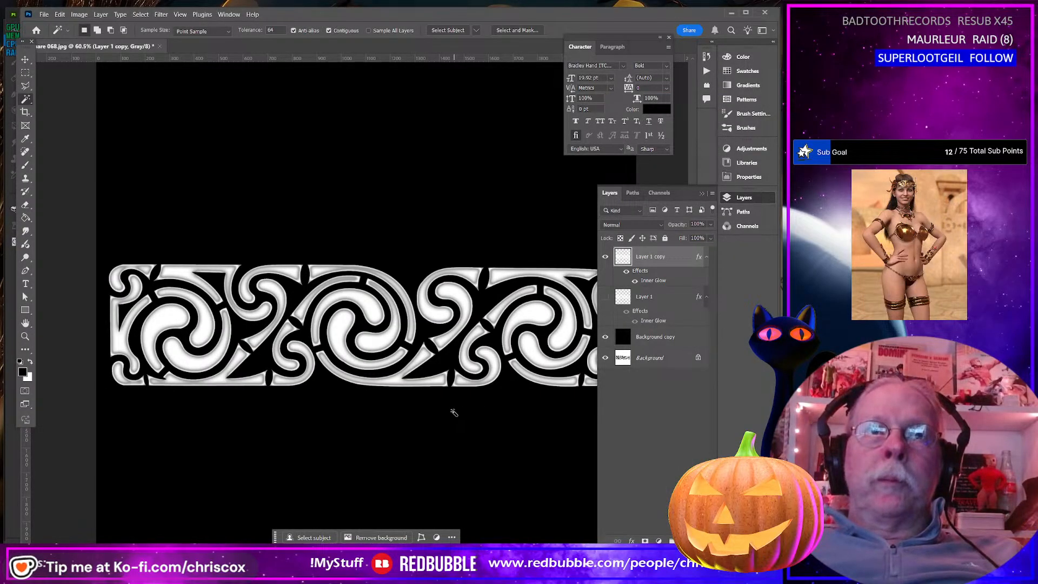
key("alt+Tab")
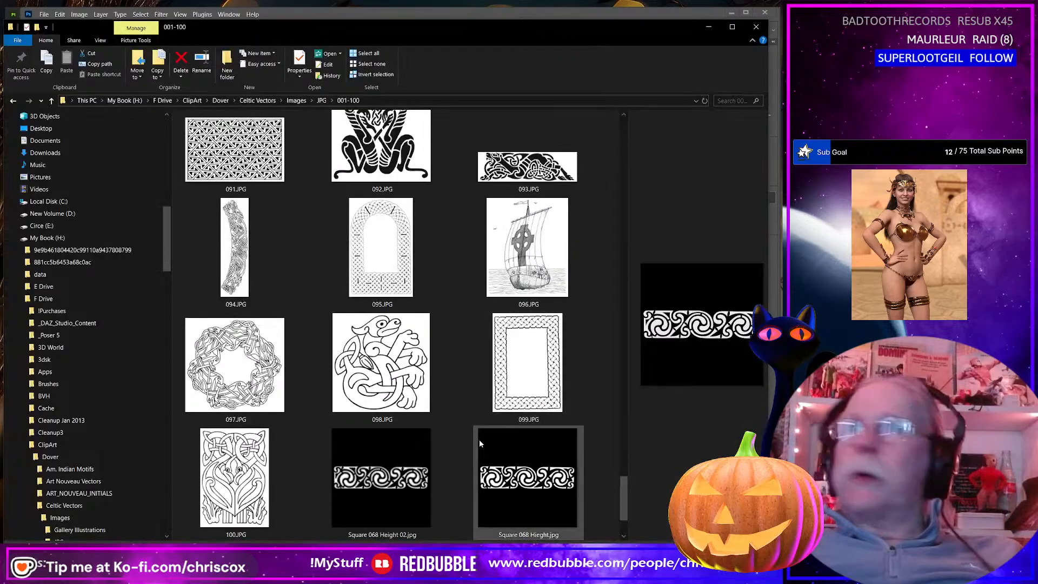
scroll(476, 449, "down", 3)
left_click(394, 386)
left_click(378, 495, "shift")
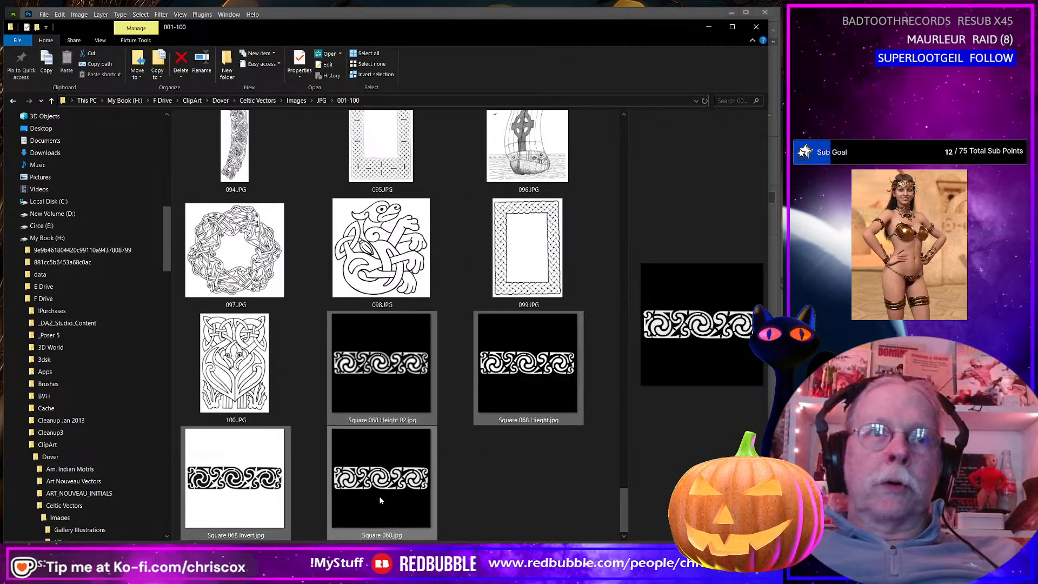
key("ctrl+x")
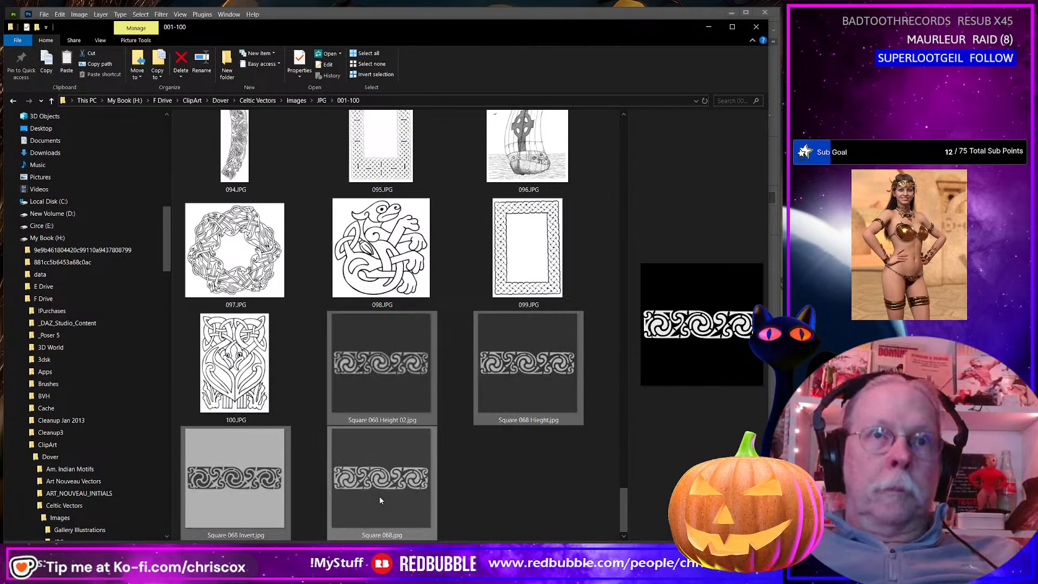
key("alt+Tab")
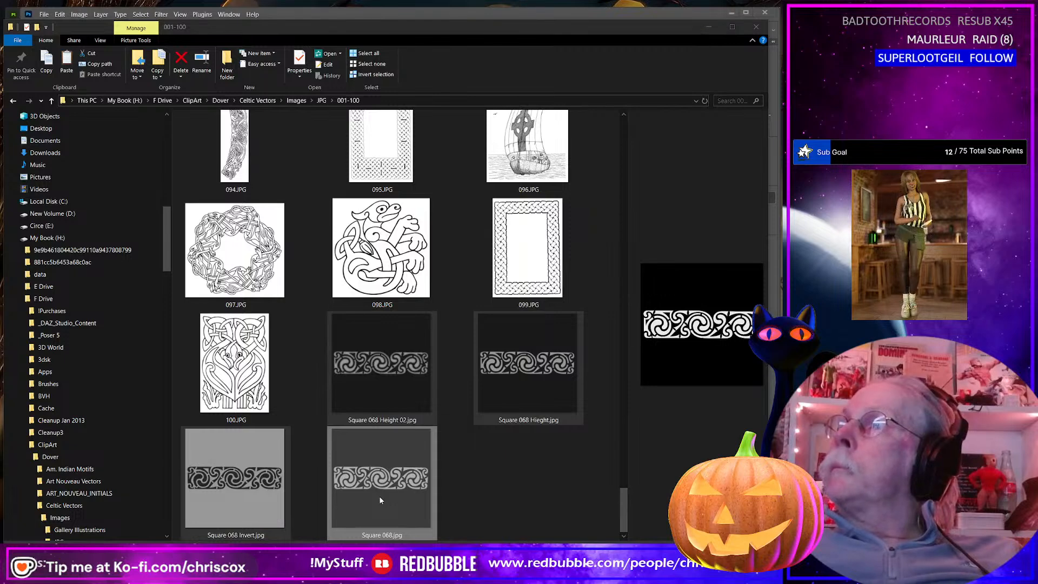
key("alt+Tab")
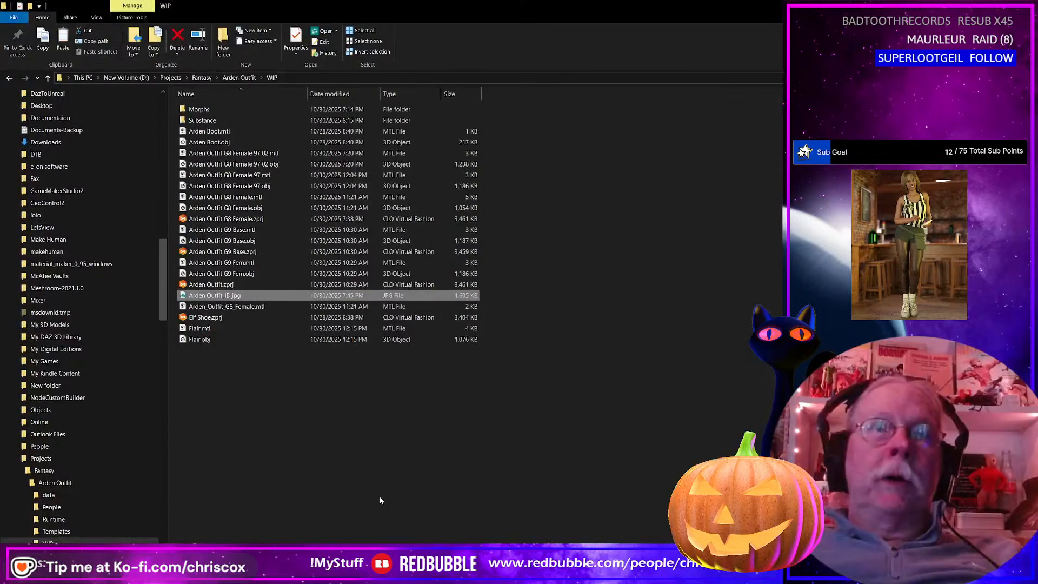
left_click(274, 424)
key("ctrl+v")
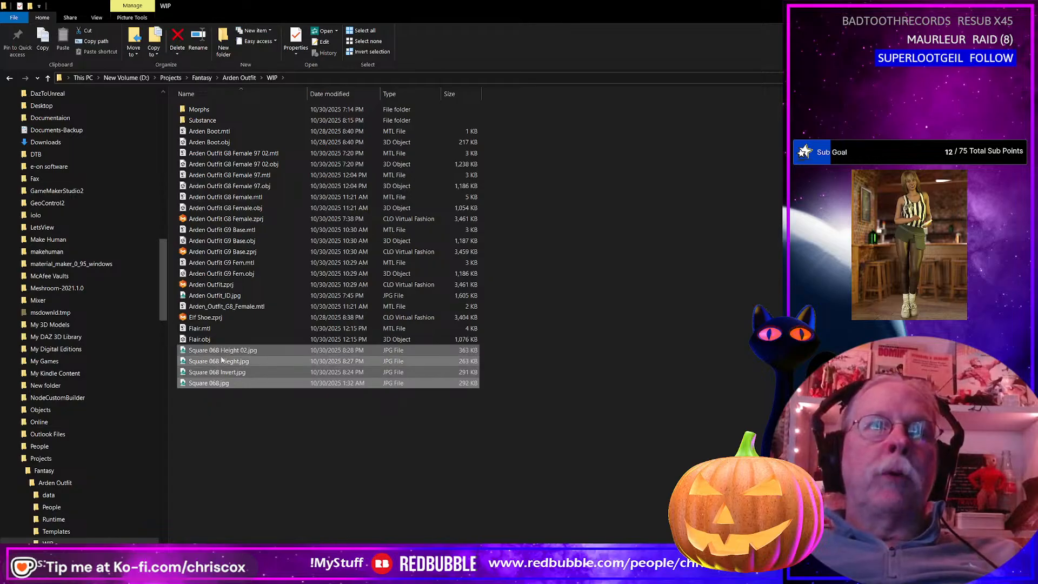
Batch-rename the four Square 068 files with PowerRename, replacing "Square " with "Celtic Pattern ", and dismiss the WIP folder window
left_click(192, 351)
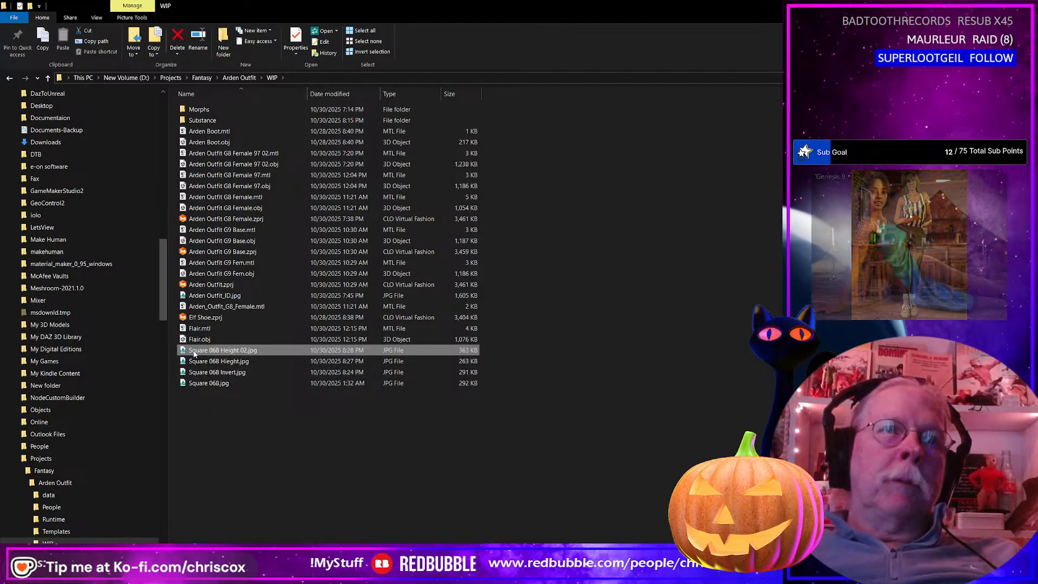
left_click(218, 384, "shift")
right_click(215, 385)
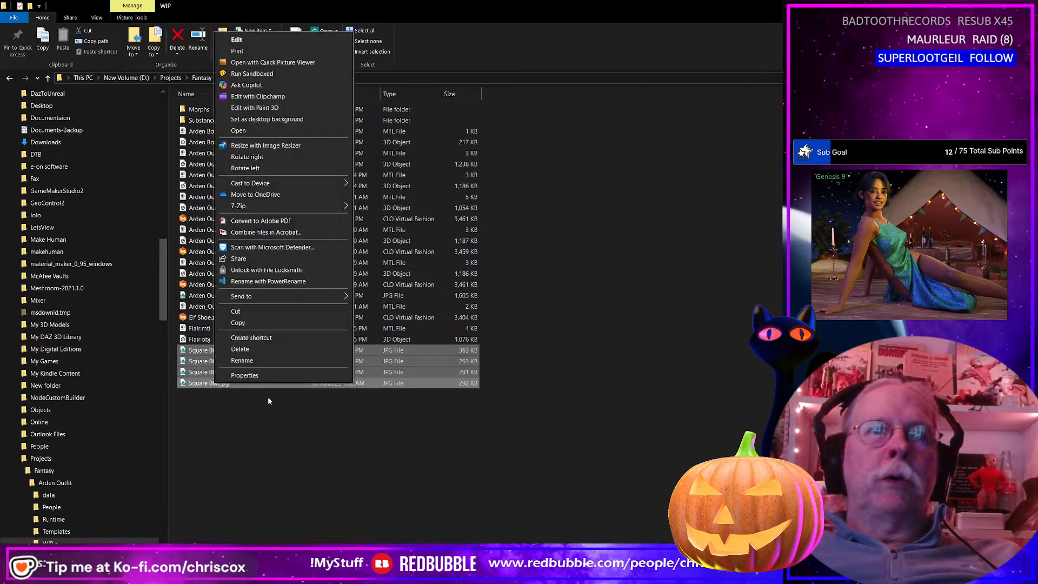
left_click(266, 282)
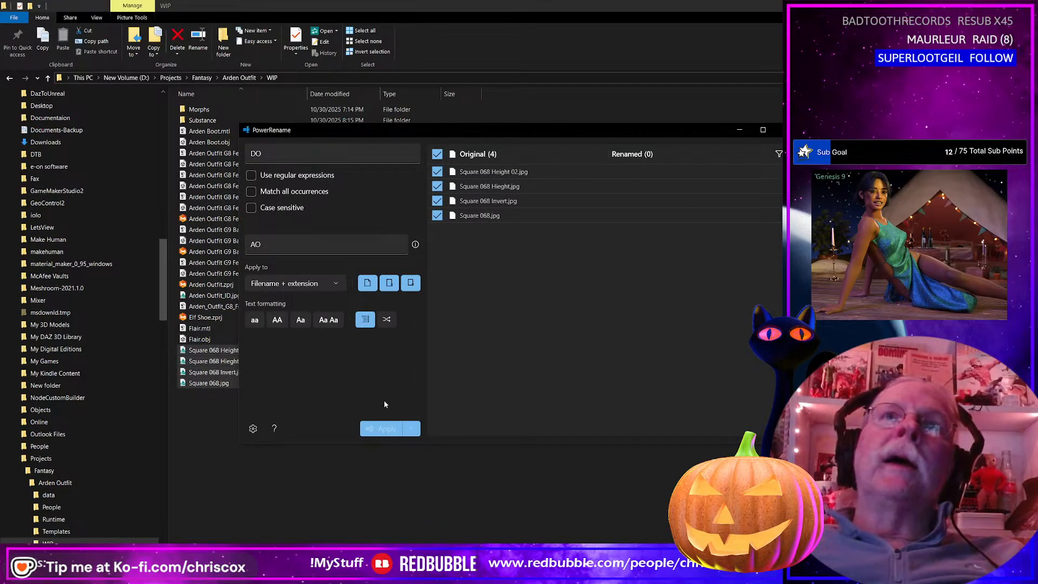
left_click_drag(272, 155, 224, 156)
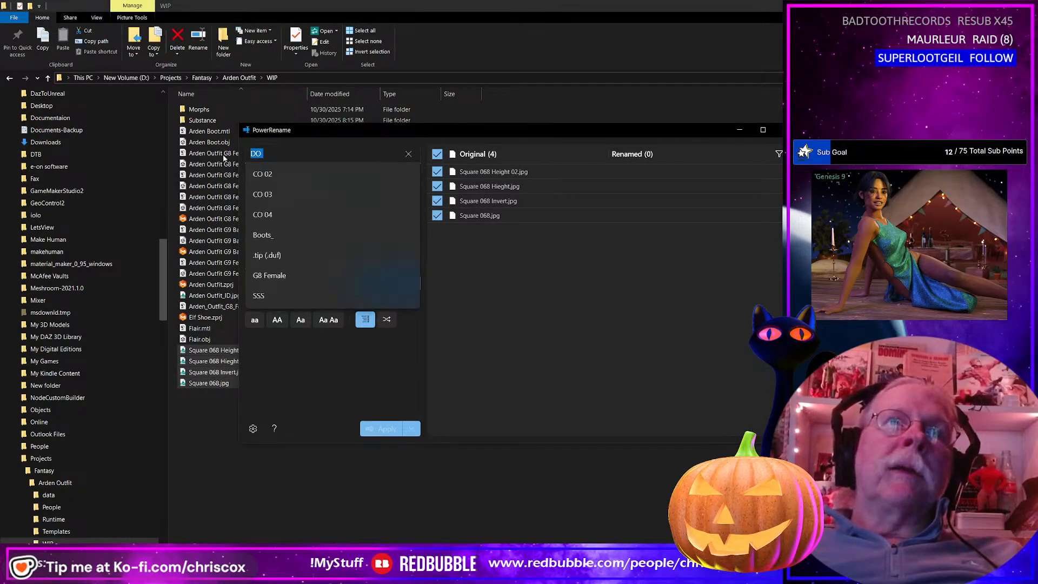
type("Sq")
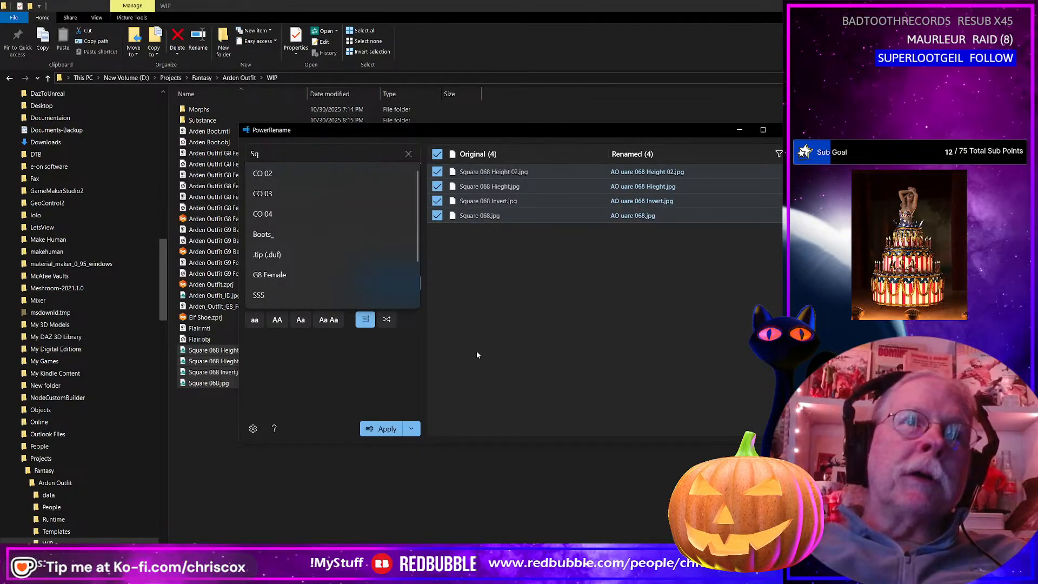
type("uare")
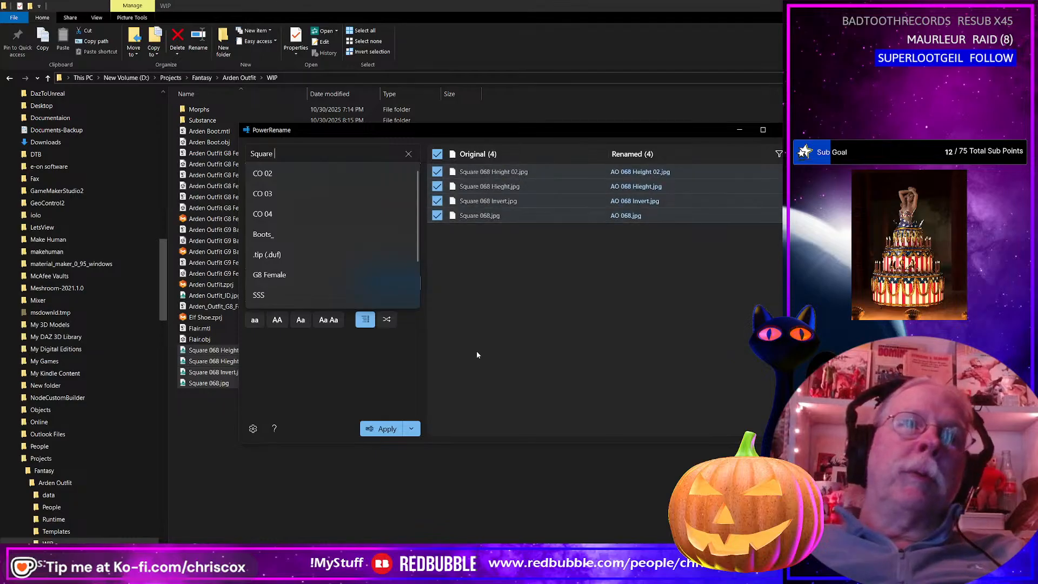
left_click(316, 381)
left_click_drag(281, 244, 207, 246)
type("Celtic")
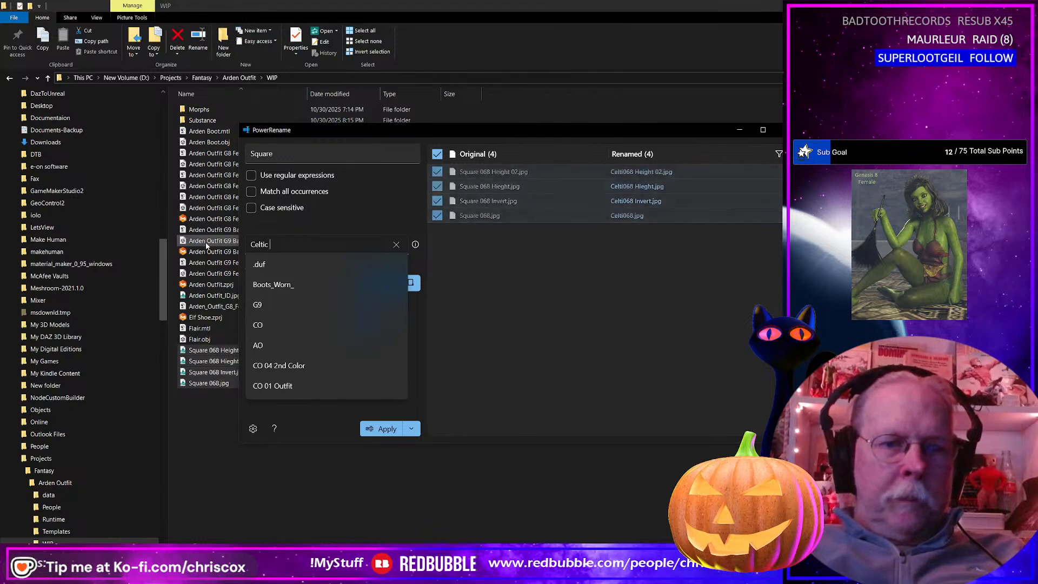
type(" Pattern")
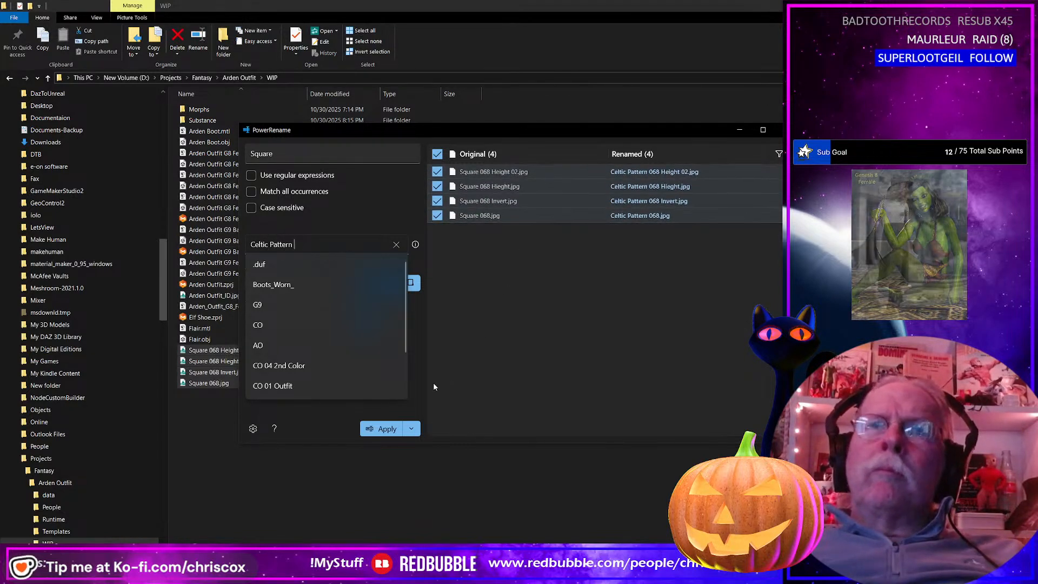
left_click(387, 428)
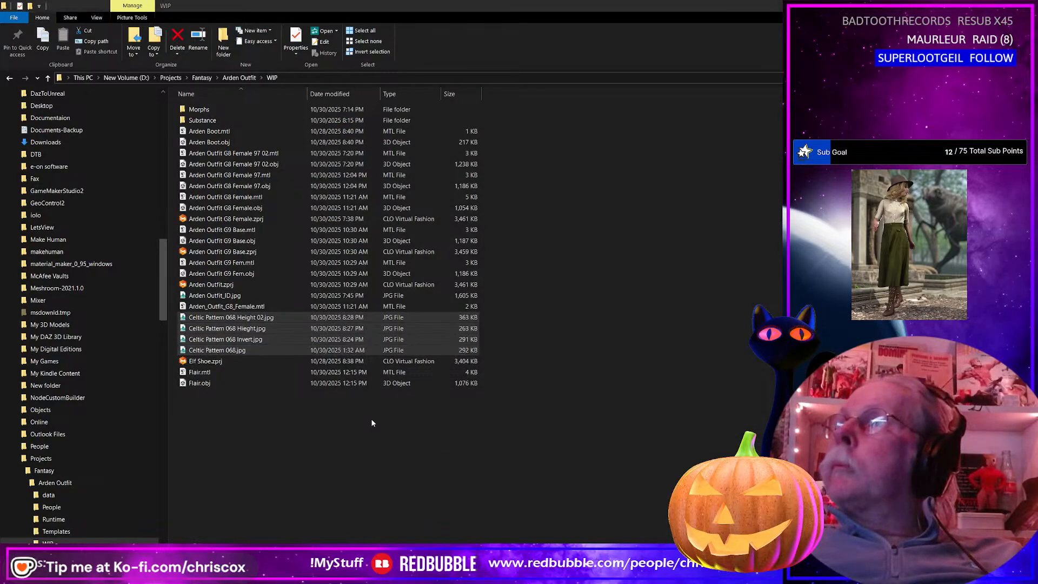
left_click(979, 6)
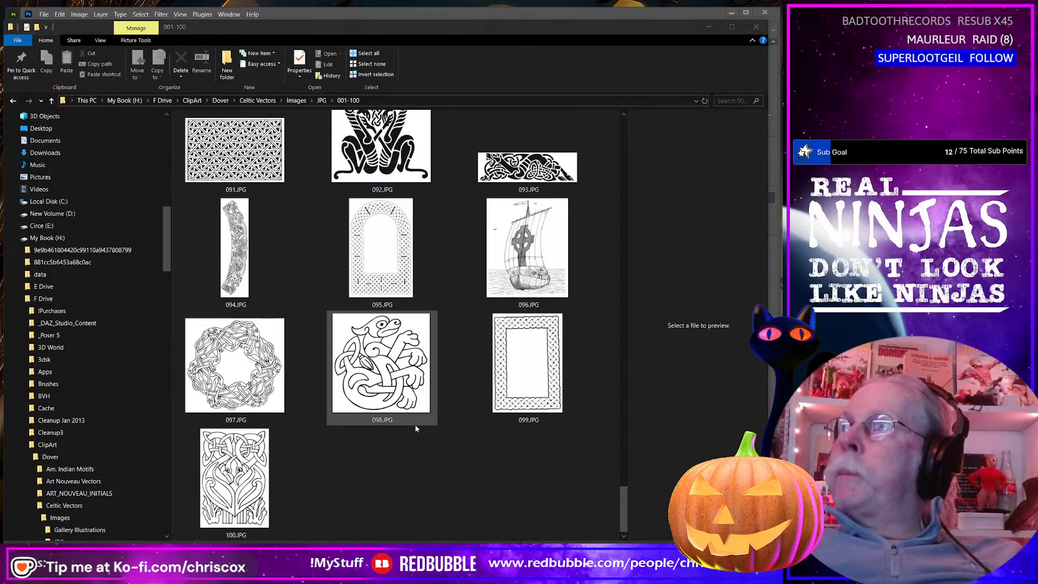
In Substance 3D Painter, add the four Celtic Pattern 068 JPEG files from the Arden Outfit WIP folder to a resource import
key("alt+Tab")
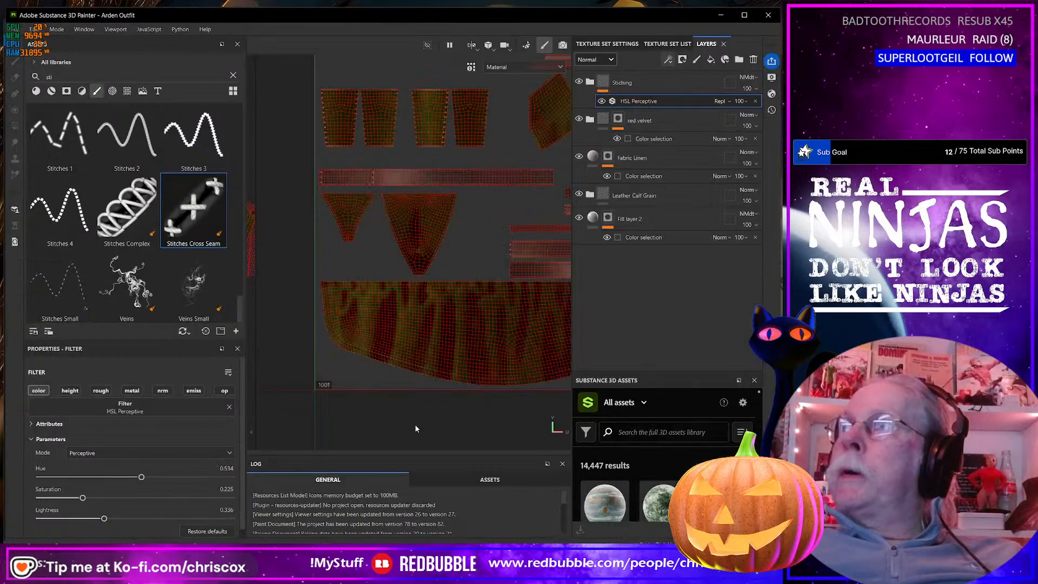
left_click(16, 27)
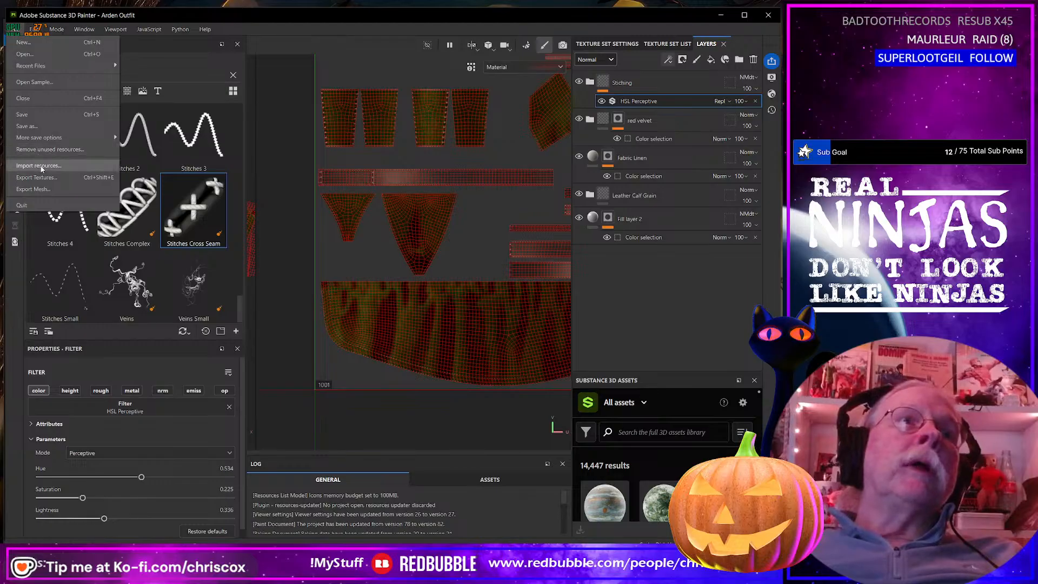
left_click(41, 166)
left_click(443, 145)
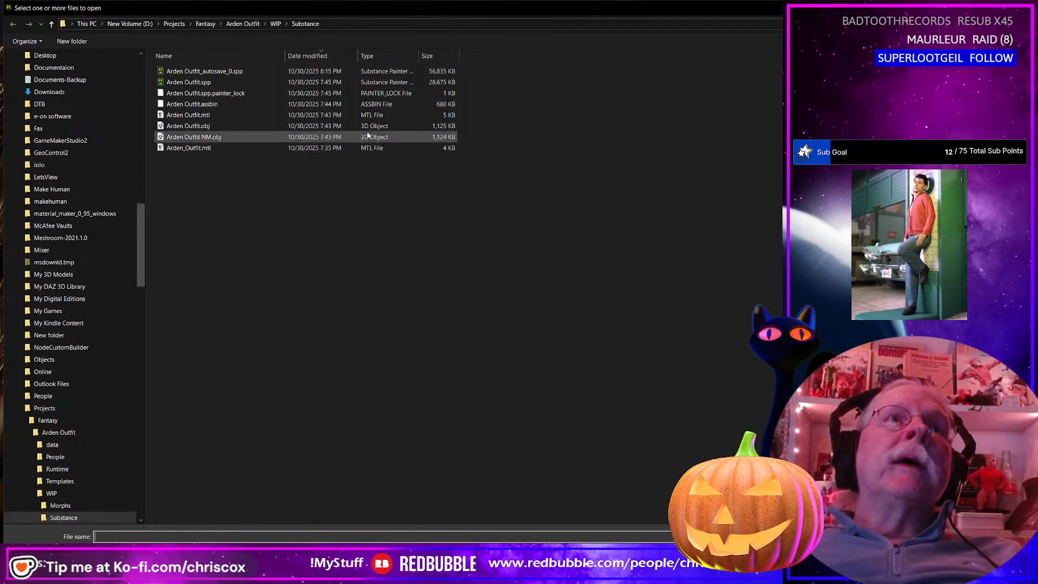
left_click(276, 24)
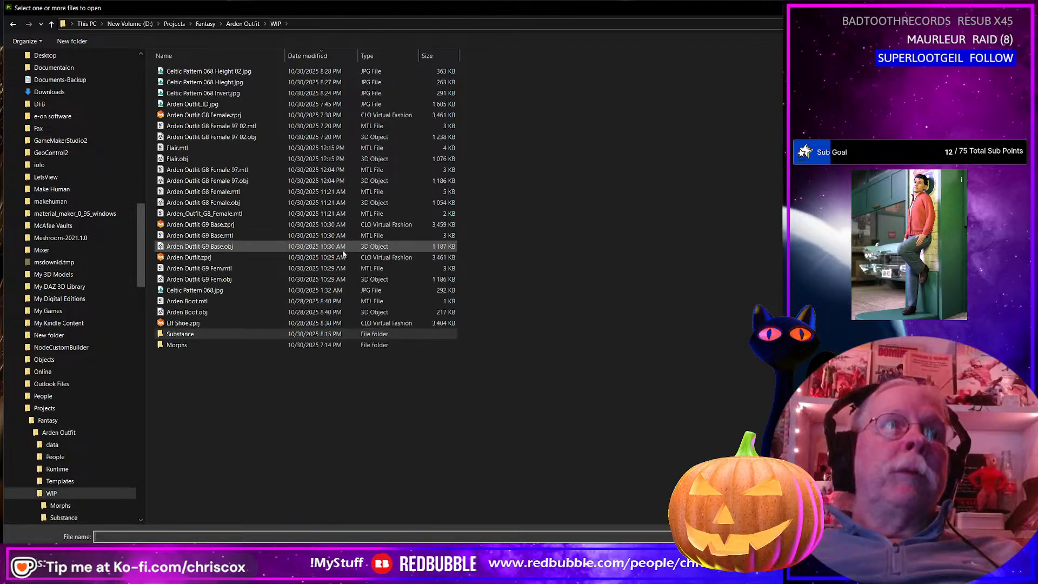
left_click(205, 71)
left_click(202, 94, "shift")
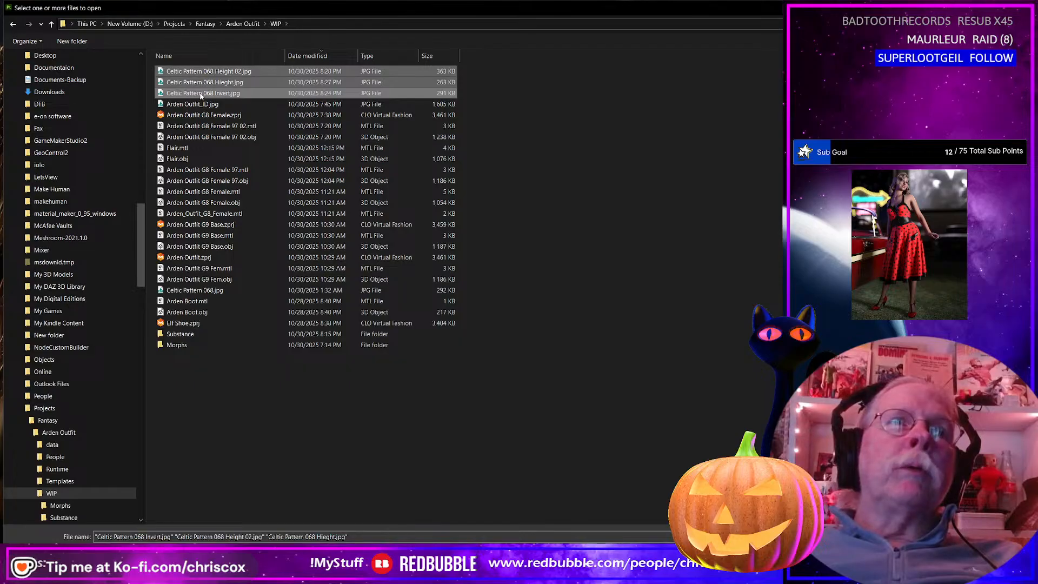
left_click(224, 292, "ctrl")
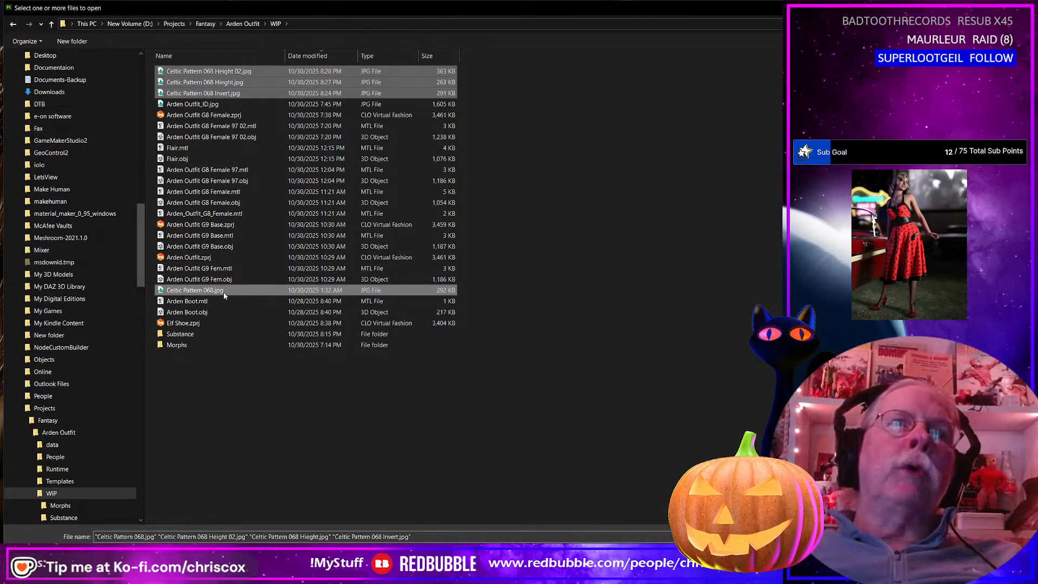
key("Return")
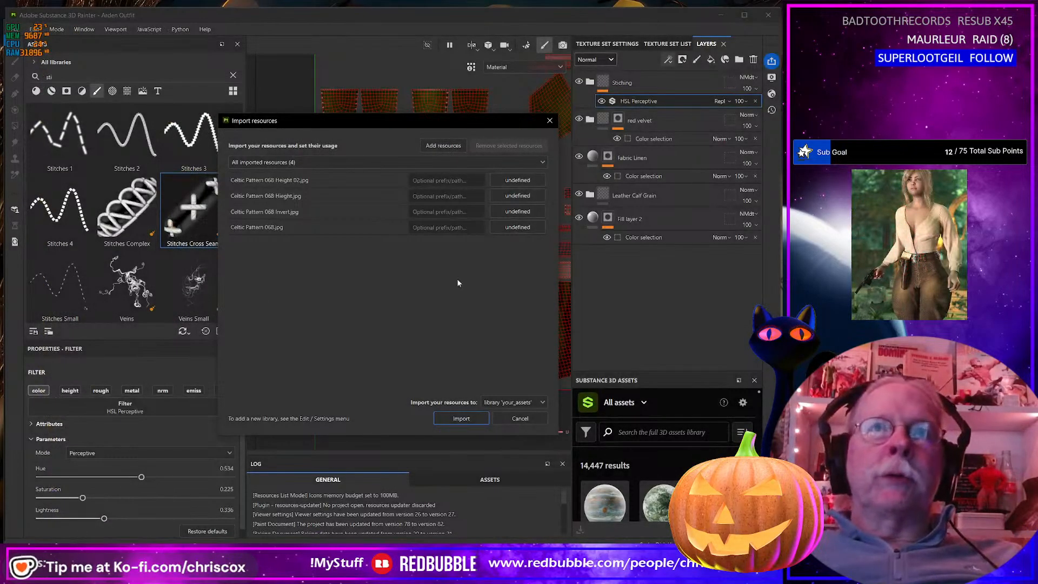
Give all four resources the prefix "CCox_Celtic" and alpha usage, and import them into the your_assets library
left_click(442, 182)
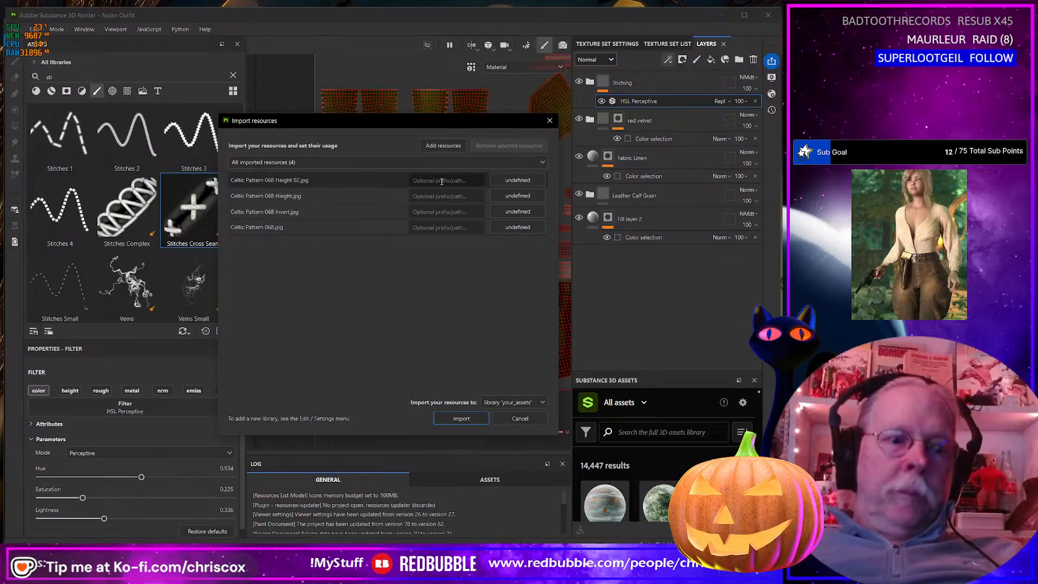
type("ccoxCel")
key("BackSpace")
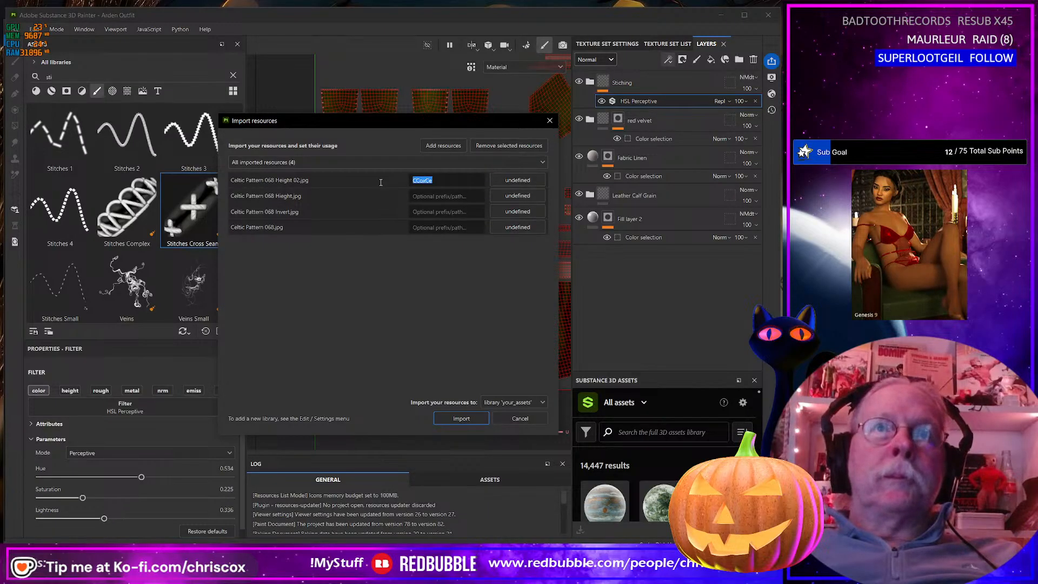
type("CCoxCelti")
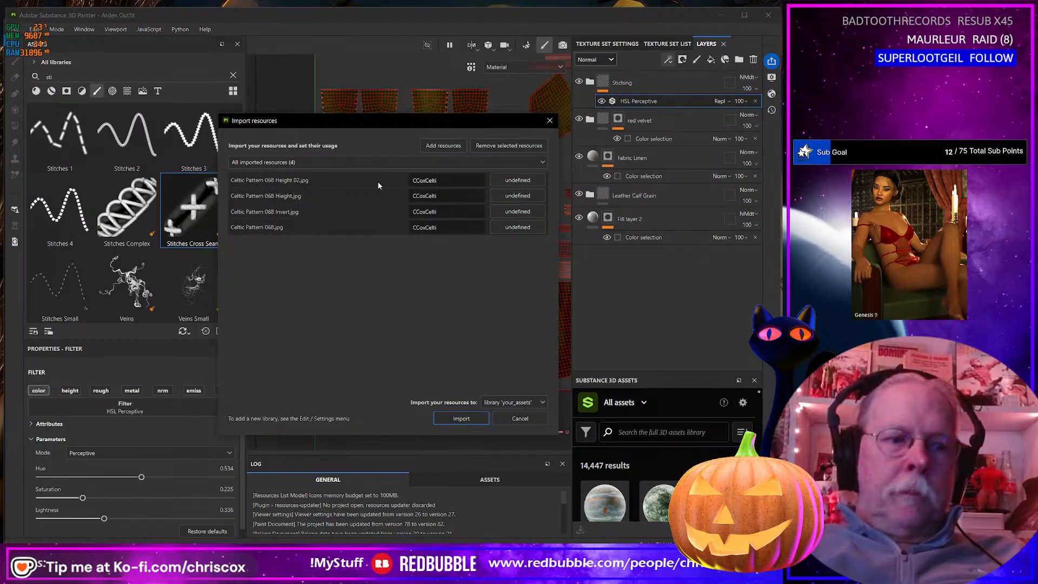
key("Left")
key("Left")
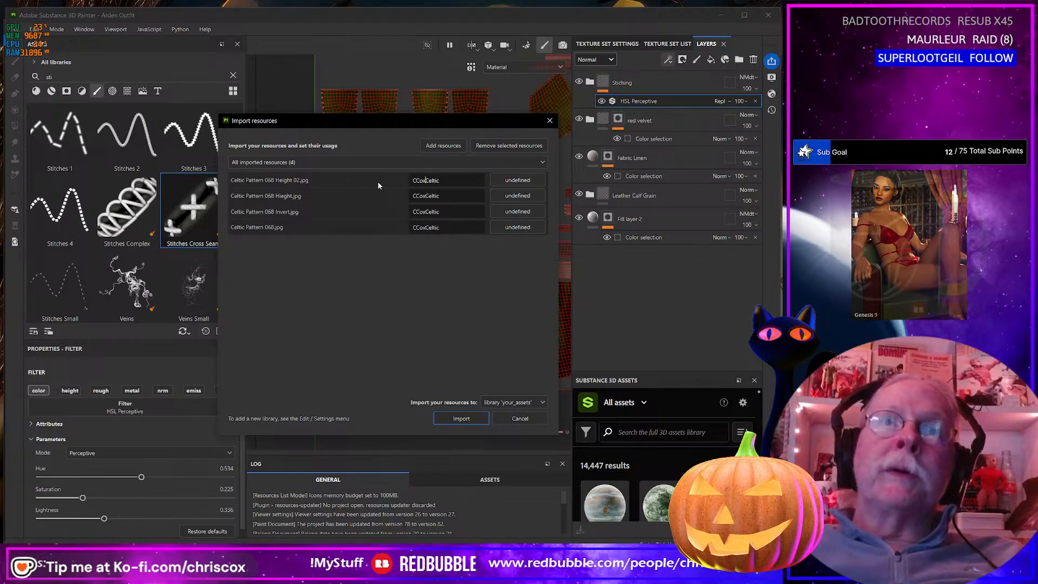
type("_")
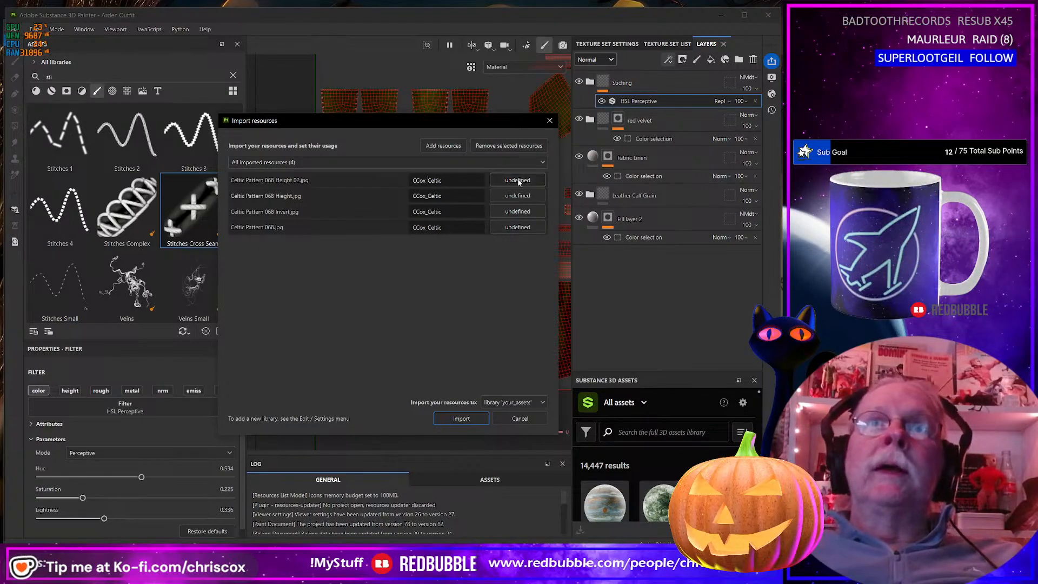
left_click(519, 181)
left_click(534, 187)
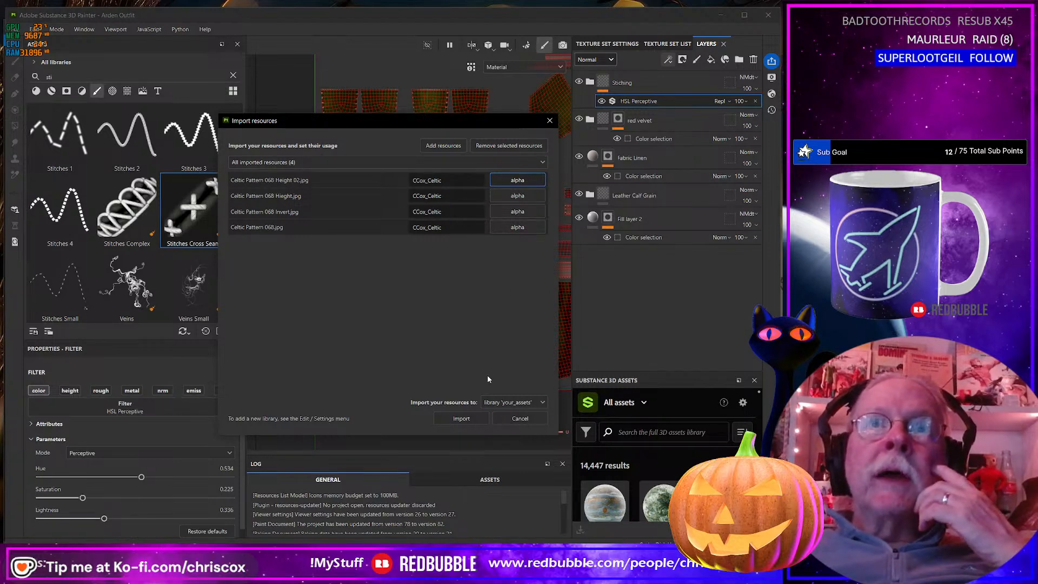
left_click(462, 419)
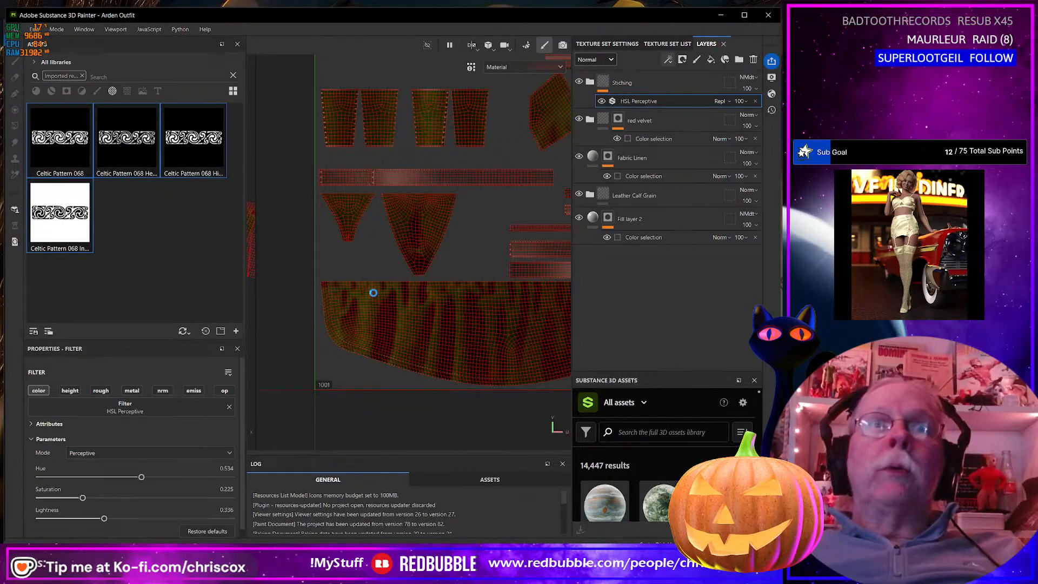
Search the brushes for "roller" and select Paint Roller Warning, and switch the HSL Perceptive filter from color to the height, rough and metal channels
left_click(83, 76)
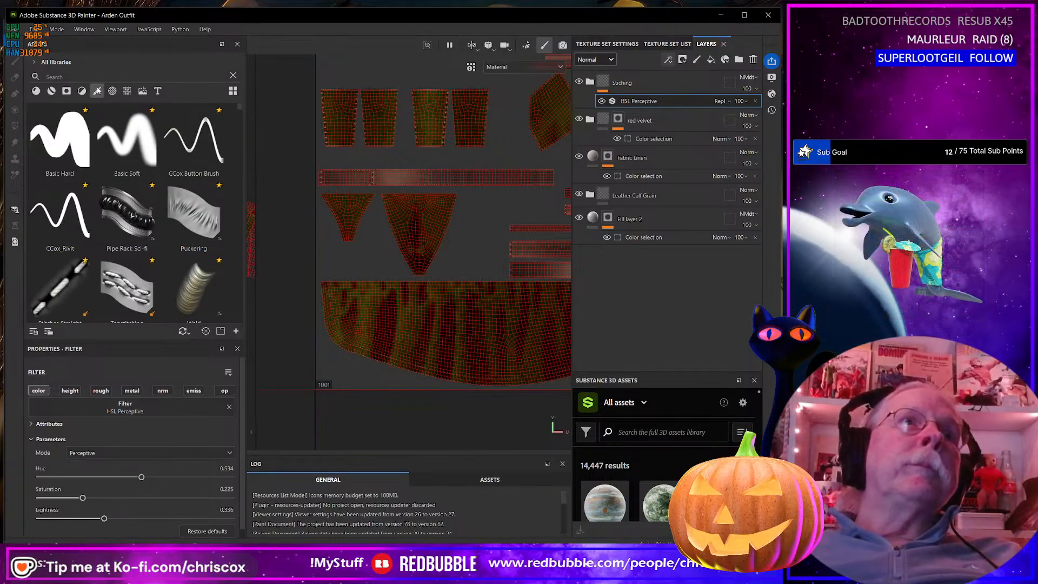
left_click(100, 74)
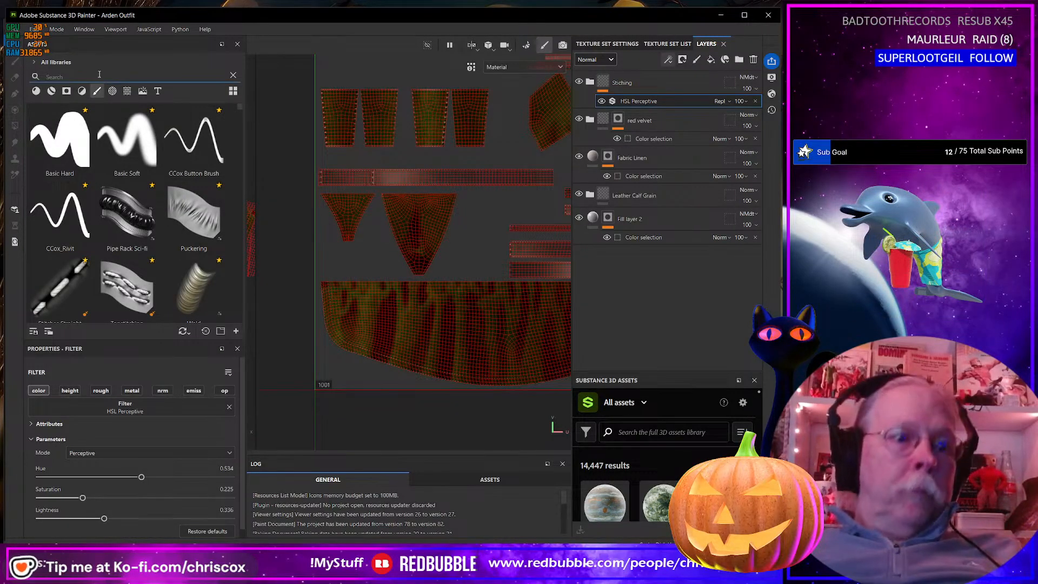
type("roller")
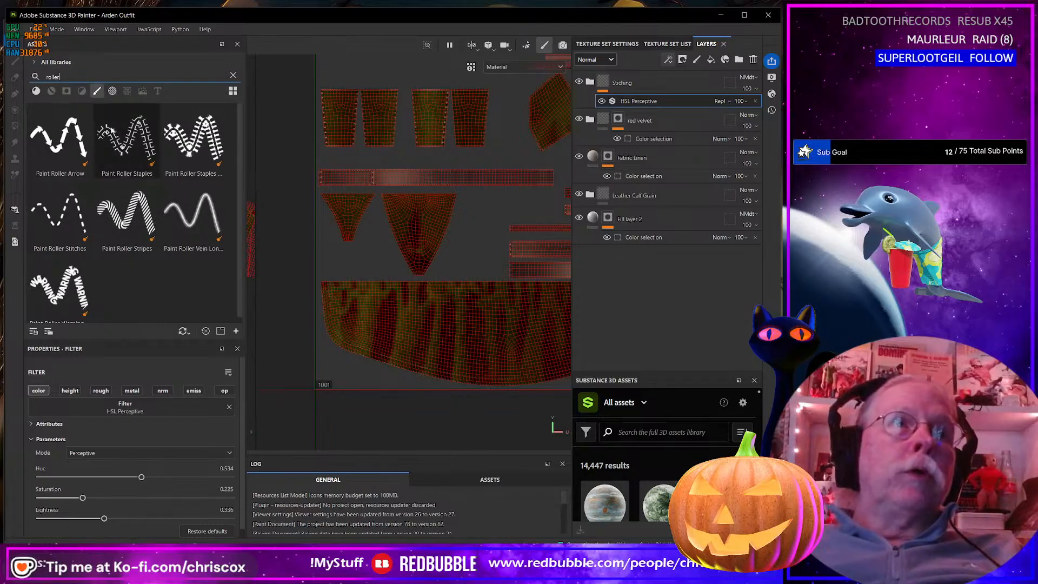
left_click(70, 280)
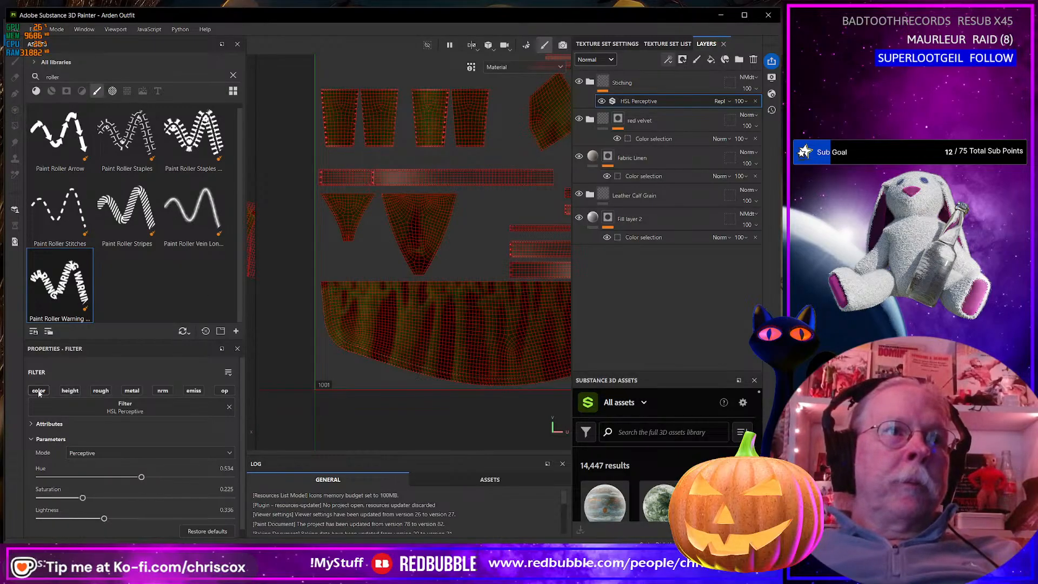
left_click(69, 390)
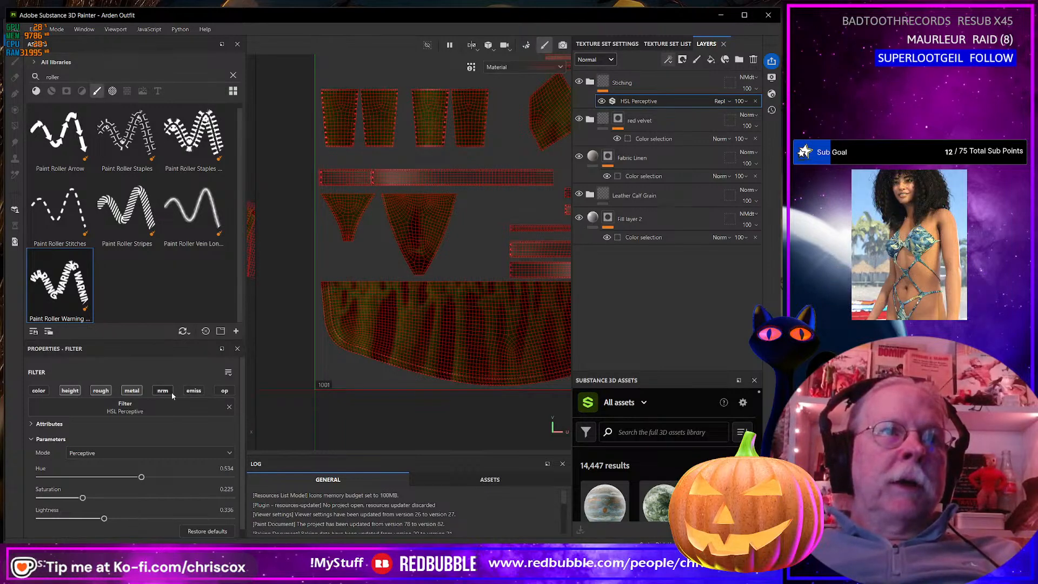
Add a paint layer above the Stitching folder and load the Paint Roller Warning brush for it
left_click(678, 80)
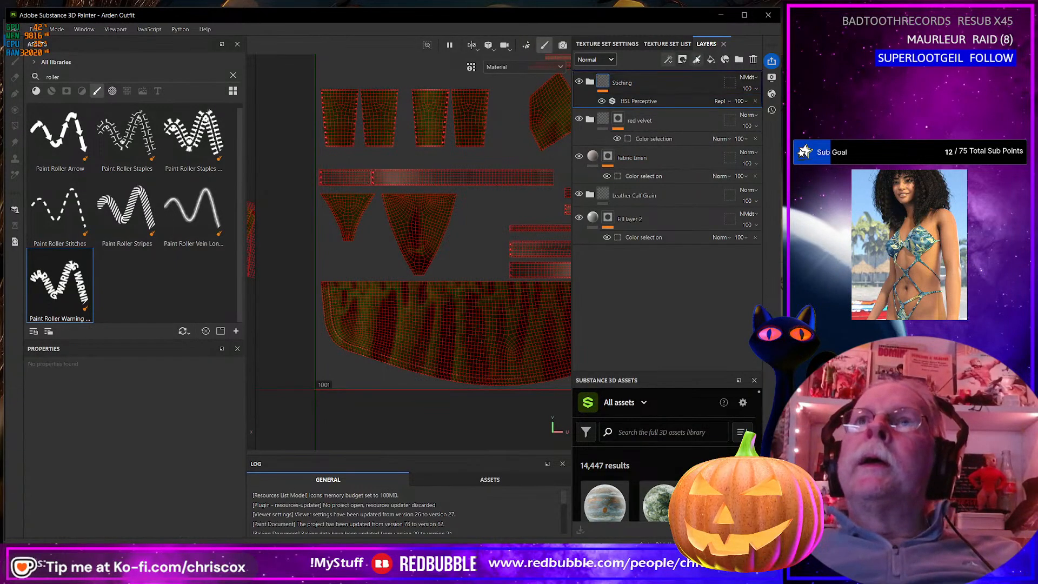
left_click(696, 60)
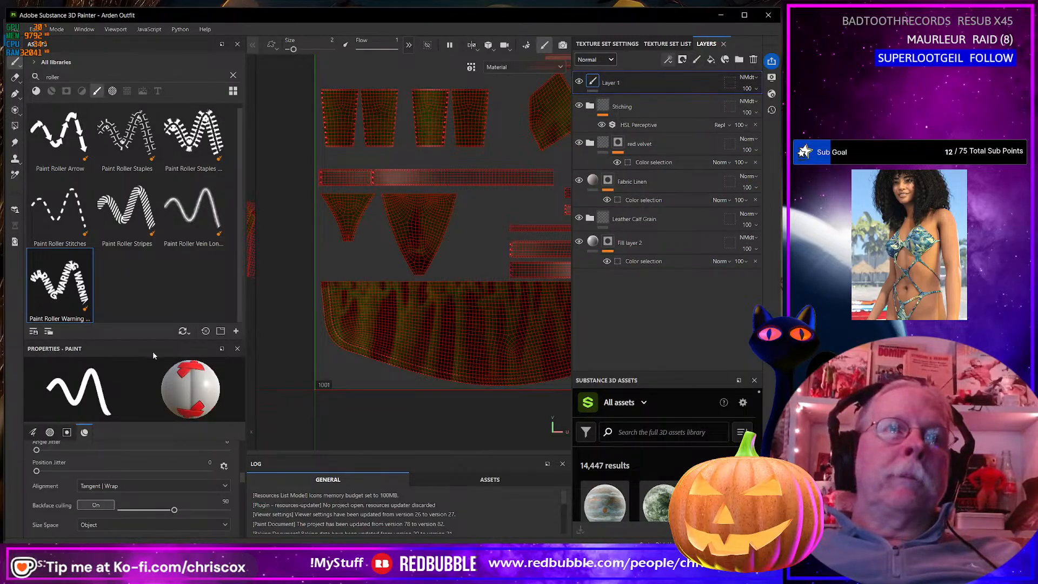
left_click(90, 317)
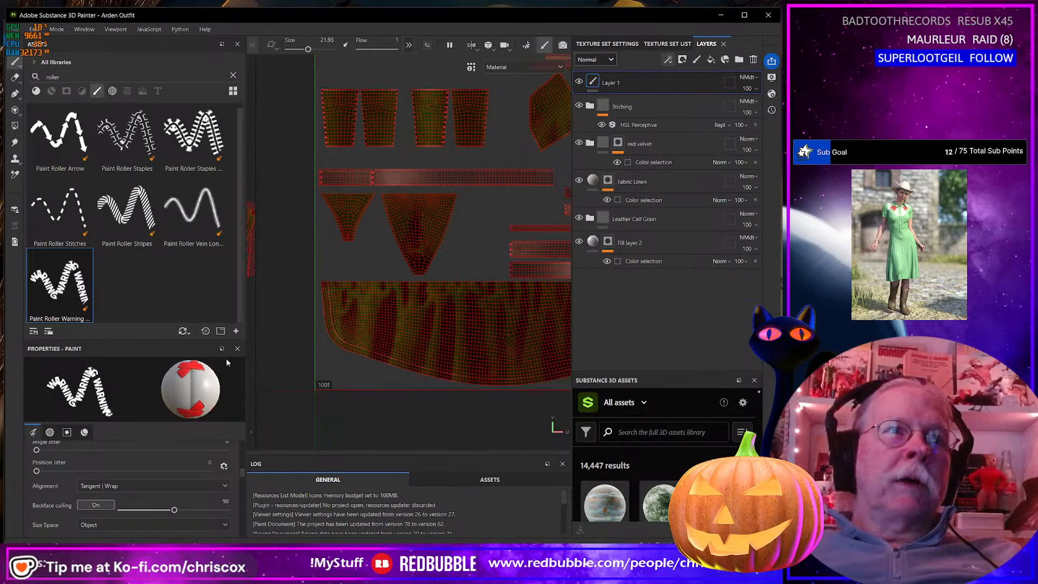
Paint a trial stroke with the Paint Roller Warning brush across the large skirt piece in the UV view and undo it
scroll(122, 268, "up", 1)
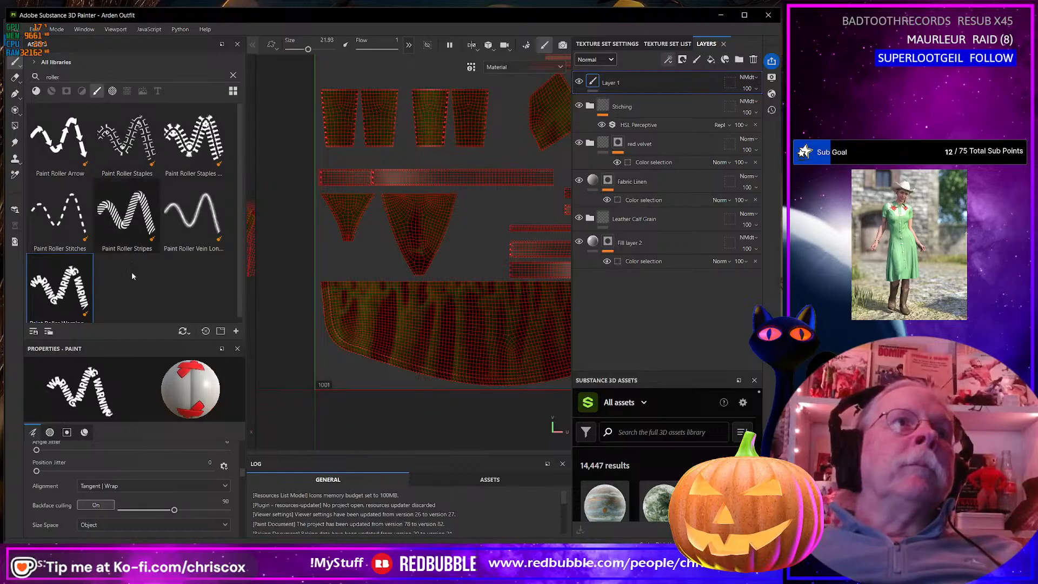
left_click_drag(399, 331, 497, 316)
scroll(452, 349, "up", 3)
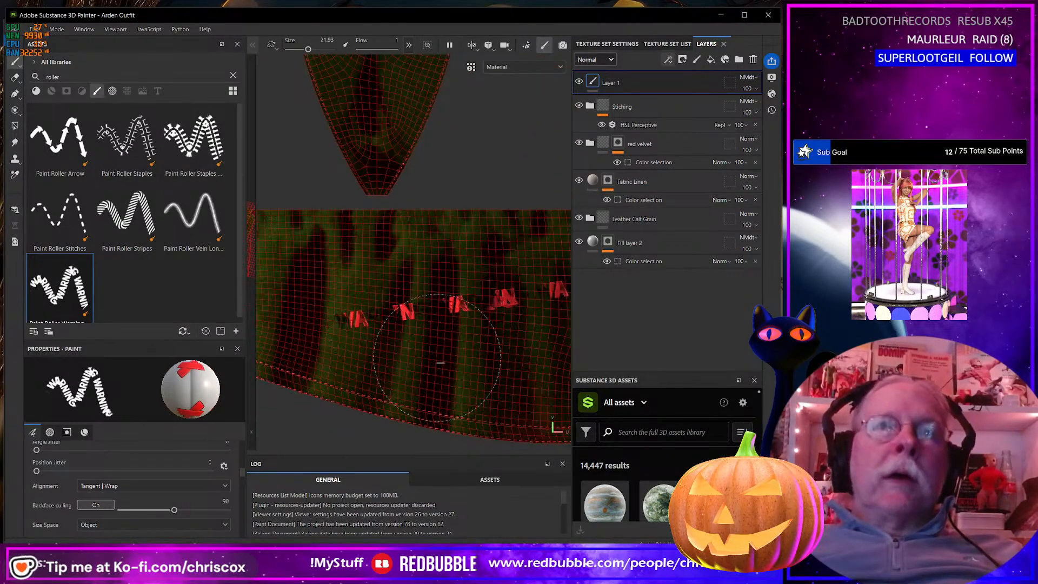
key("ctrl+z")
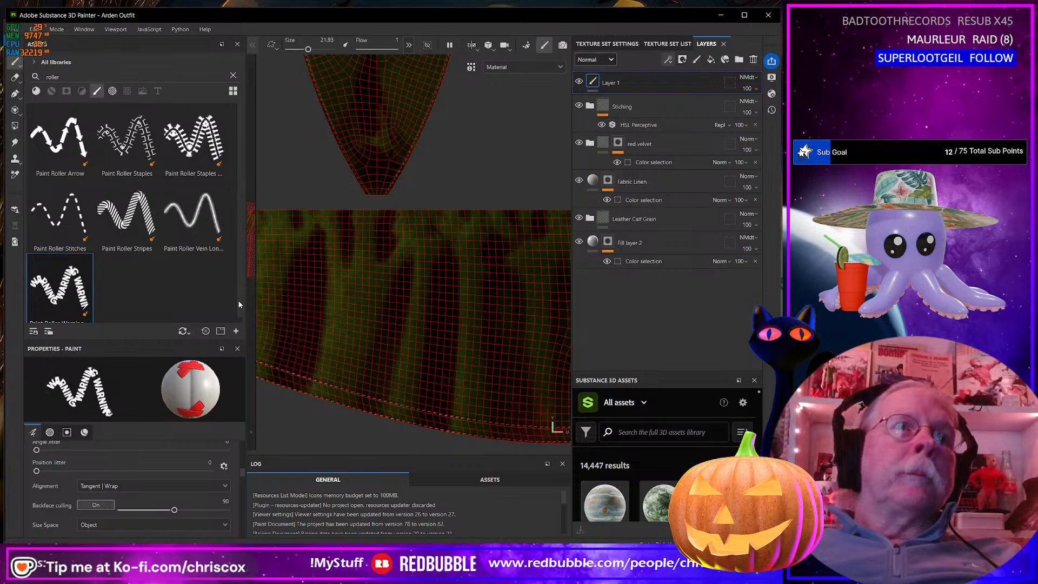
Remove the Stitches Cross Seam material from the paint brush's material settings
scroll(158, 454, "down", 4)
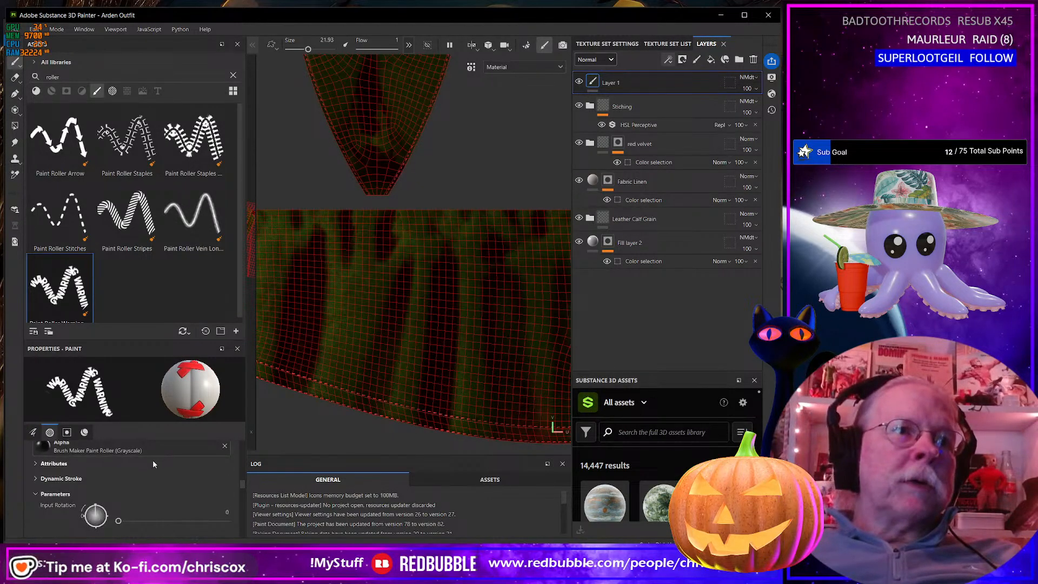
scroll(152, 463, "down", 5)
scroll(152, 463, "down", 4)
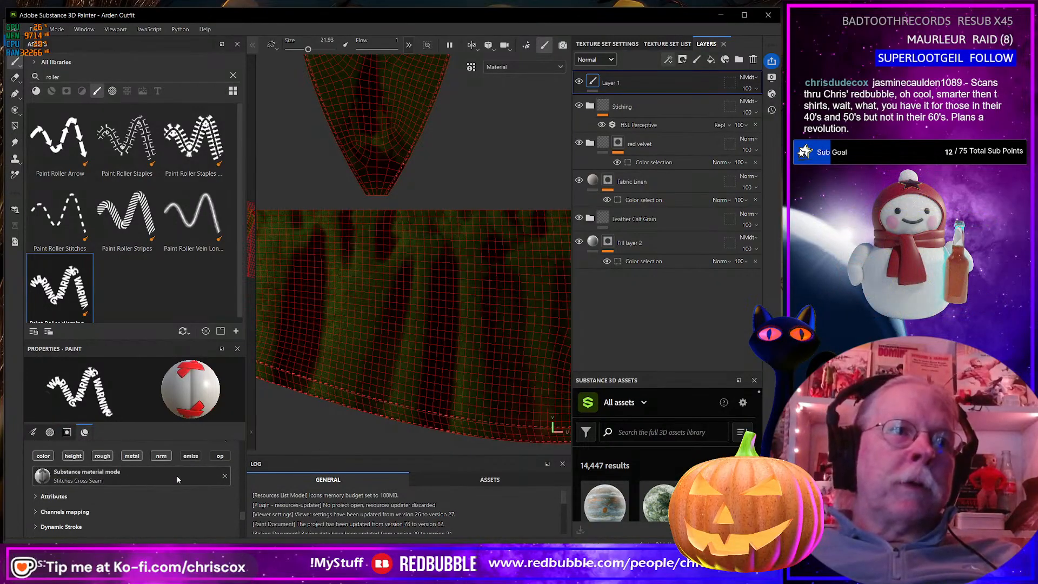
left_click(224, 475)
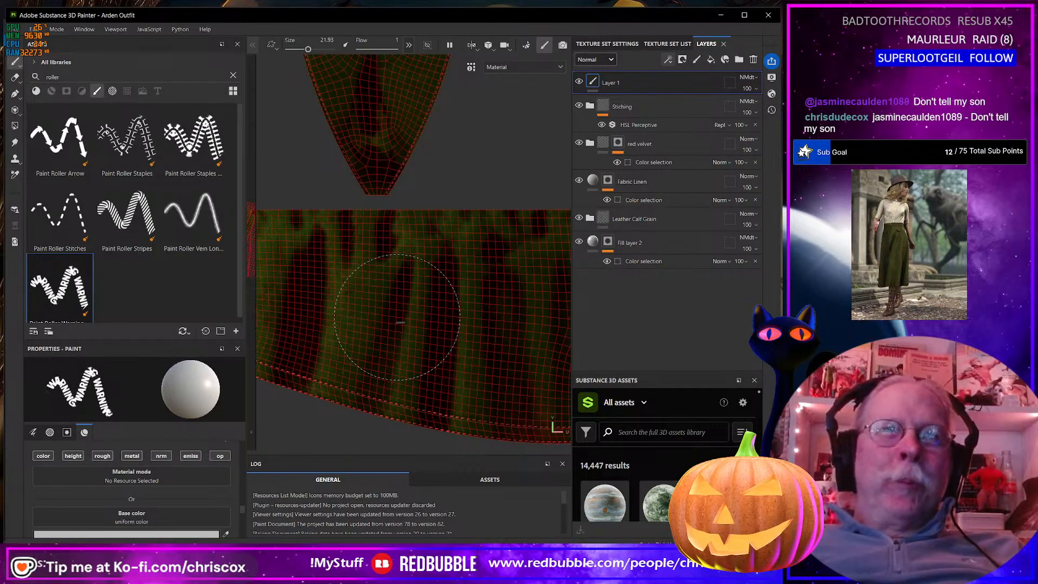
scroll(109, 478, "down", 2)
scroll(109, 478, "up", 2)
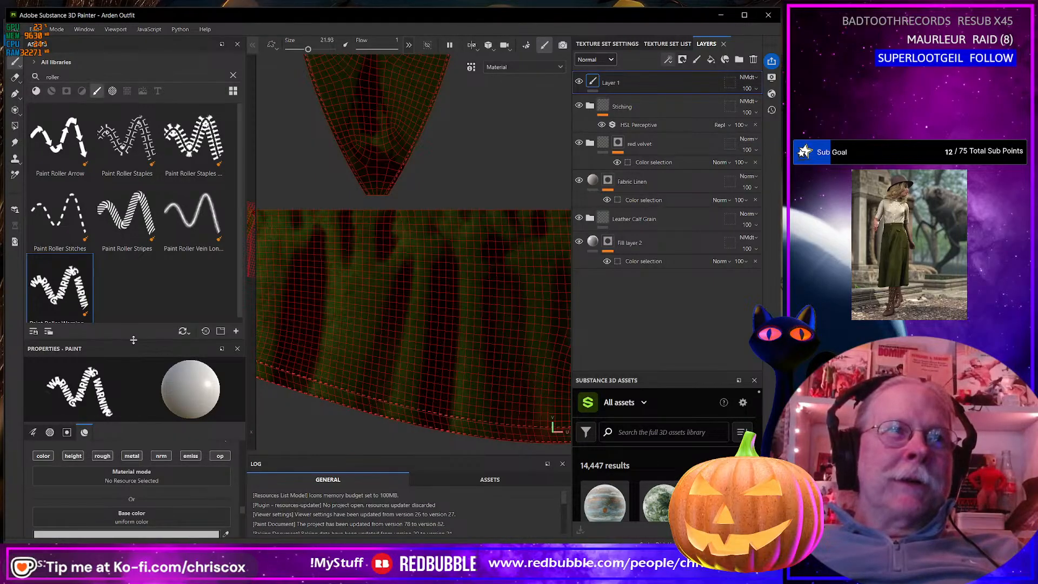
Search the asset library for "cel" and limit the results to alphas to find the imported Celtic patterns
left_click_drag(67, 77, 41, 79)
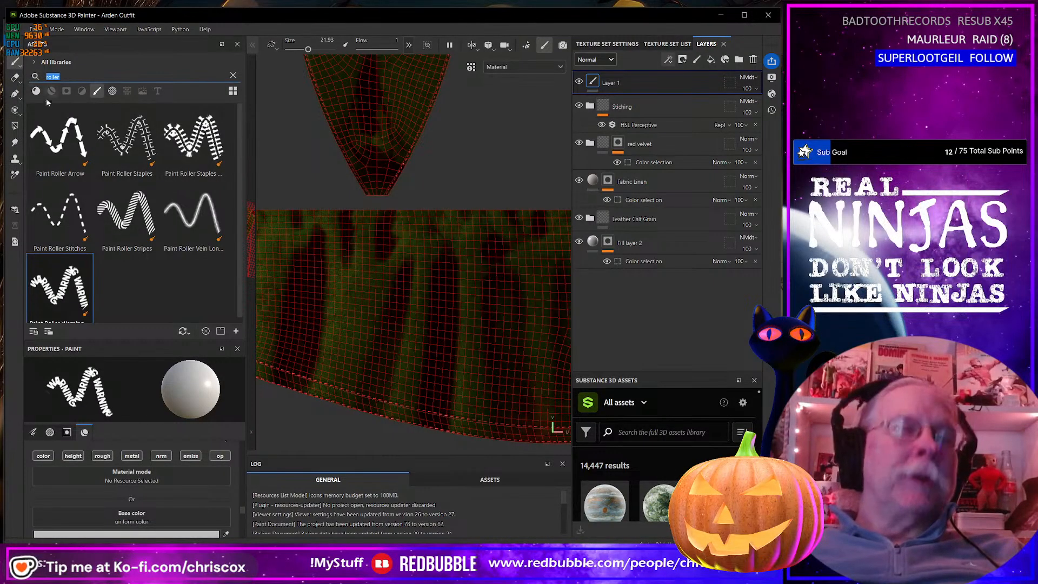
type("cel")
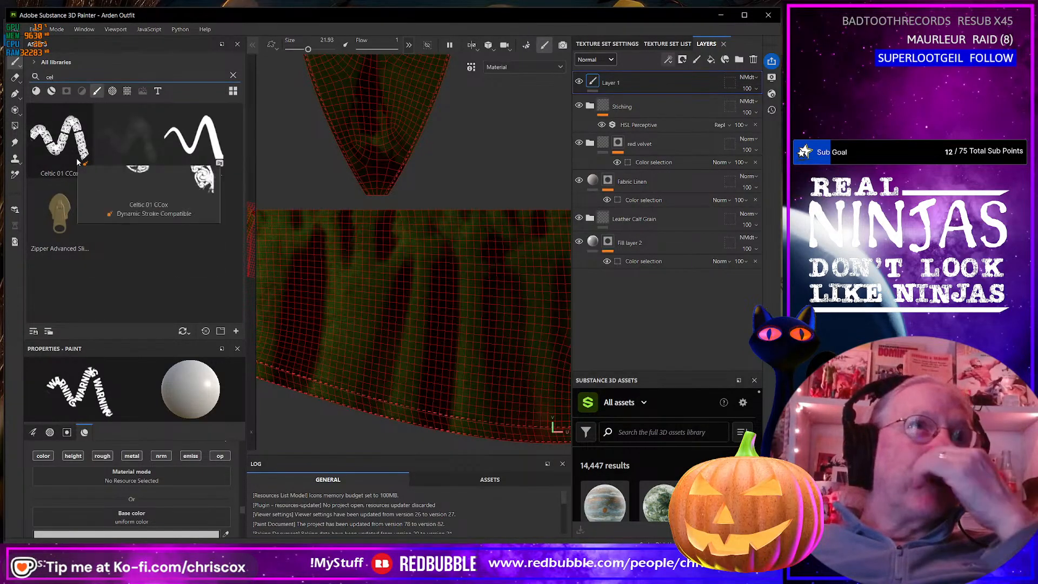
left_click(112, 91)
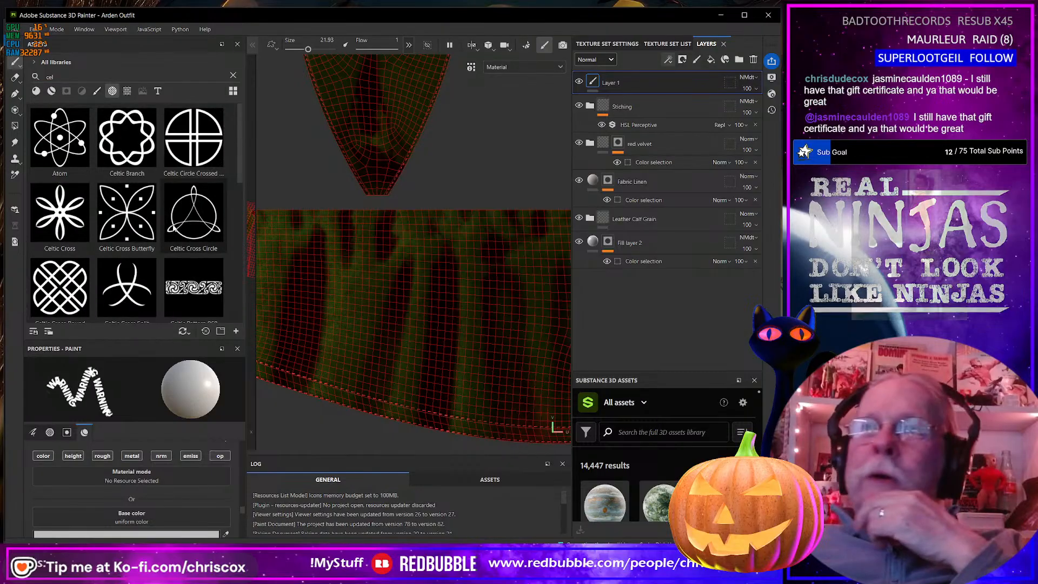
mouse_move(174, 229)
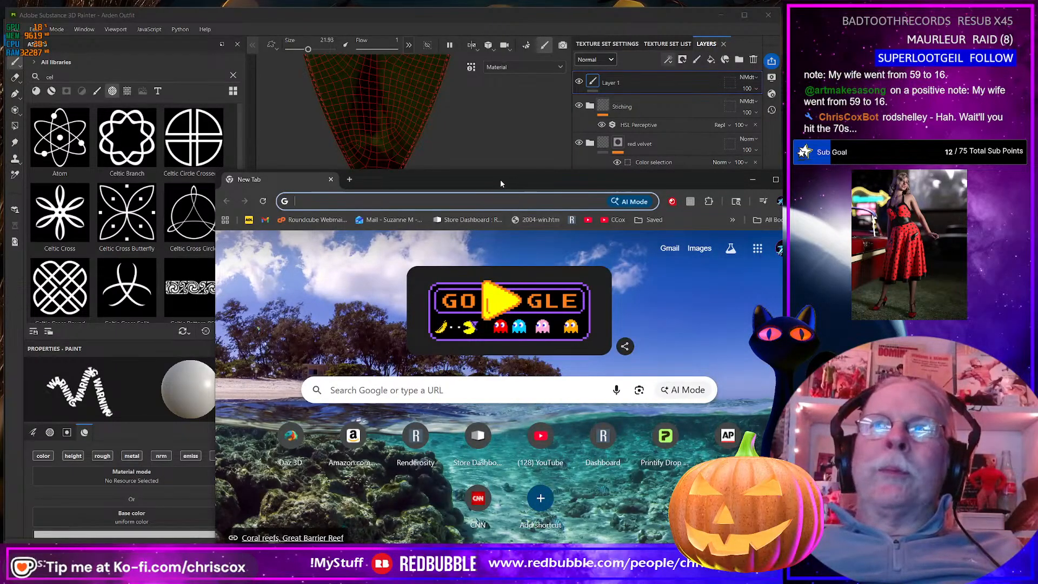
Switch to the web browser and bring the window with the Redbubble shop page into view
left_click_drag(501, 180, 782, 180)
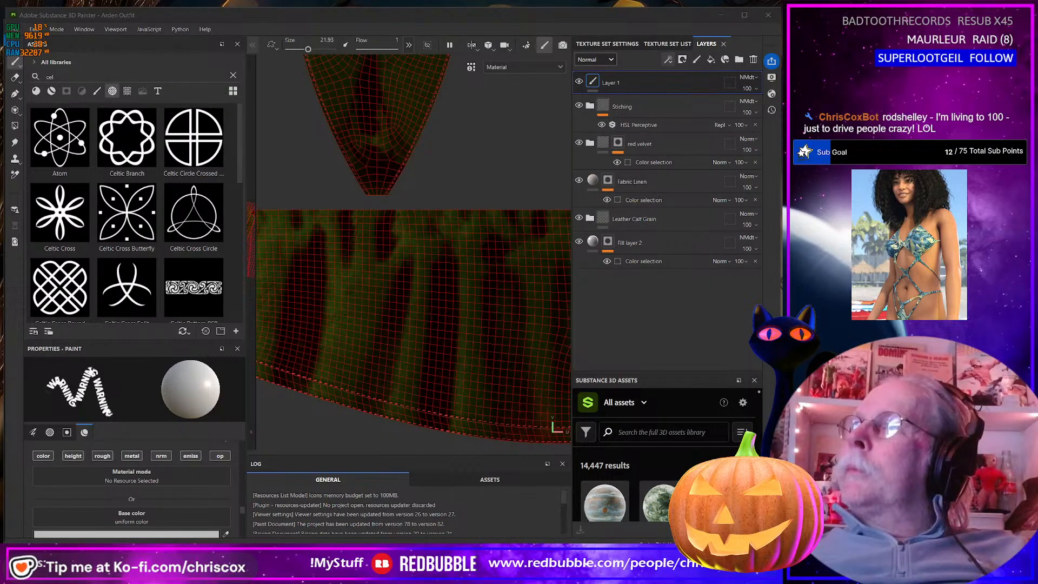
mouse_move(1036, 56)
left_mouse_down()
mouse_move(563, 71)
mouse_move(326, 63)
left_mouse_up()
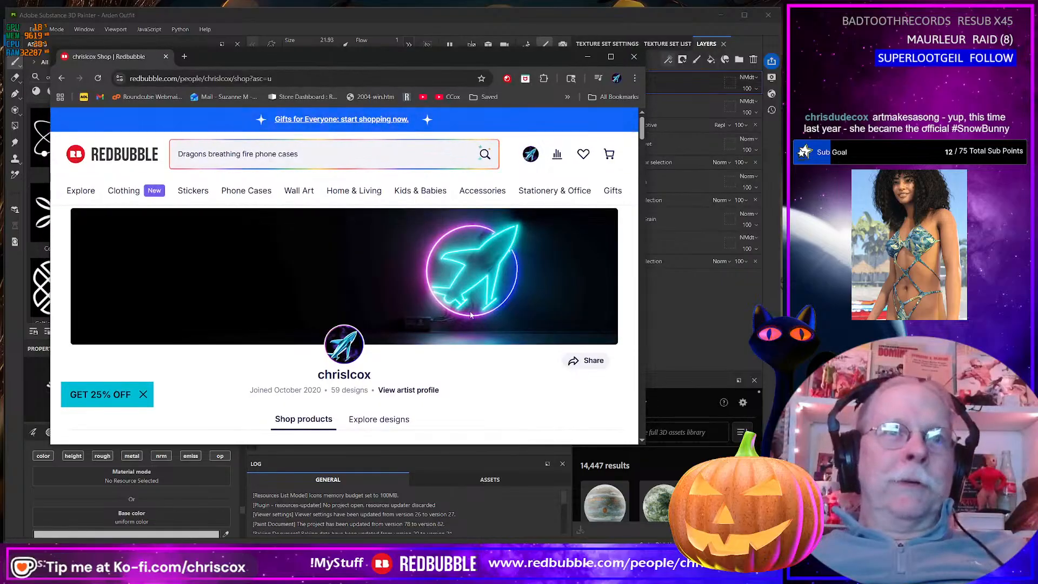
Open the "50s Officially Smarter" pullover sweatshirt from the Redbubble shop page, and move the browser window off Substance 3D Painter
scroll(378, 271, "down", 4)
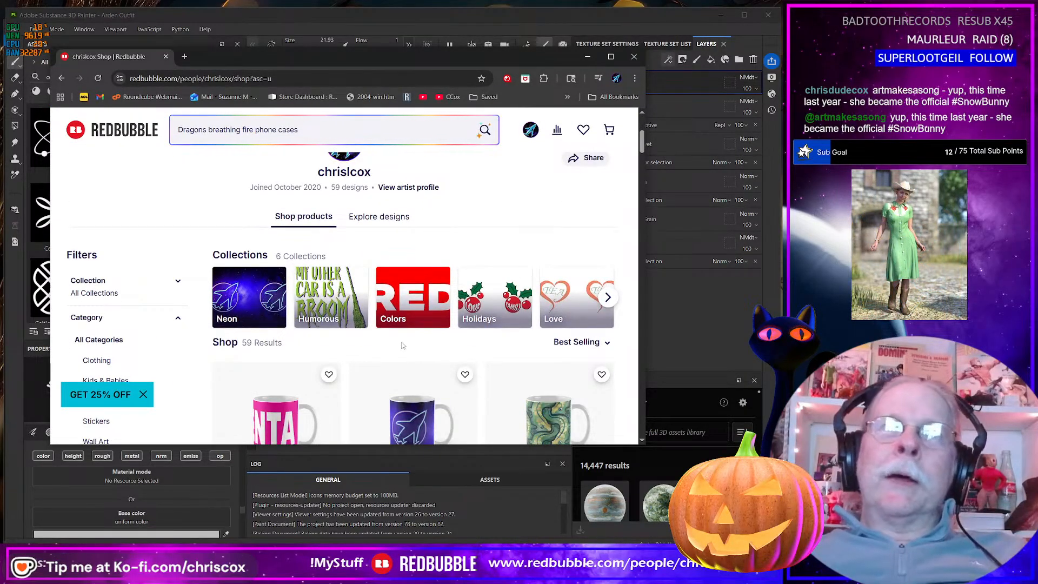
scroll(373, 318, "down", 1)
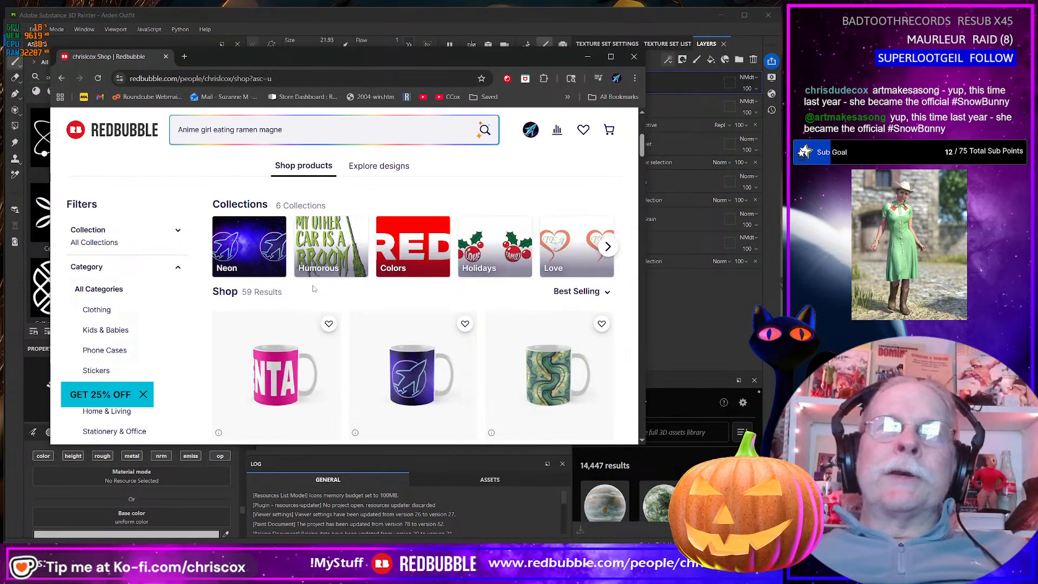
scroll(473, 337, "down", 6)
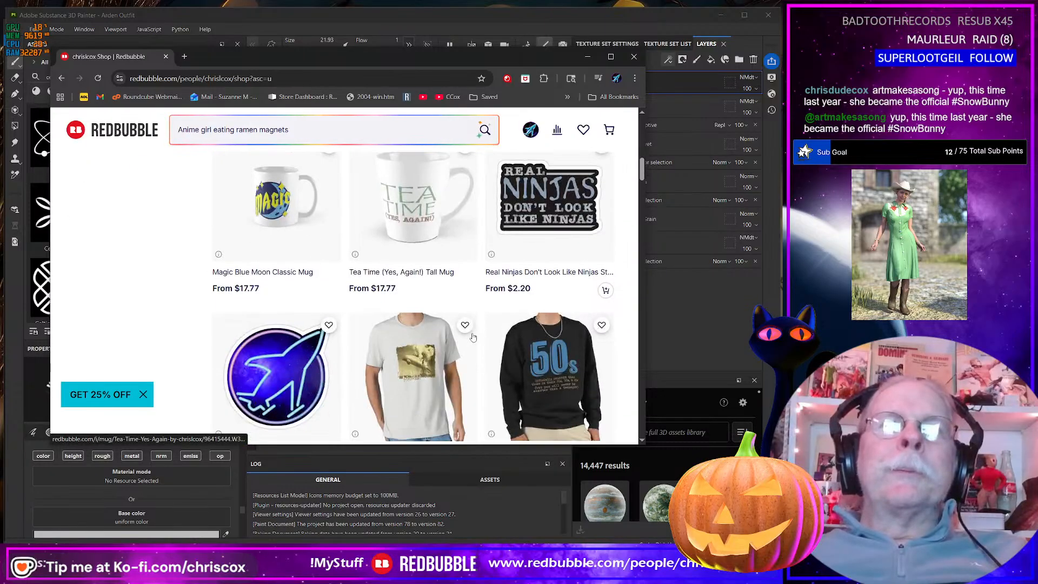
scroll(473, 337, "down", 1)
left_click(546, 341)
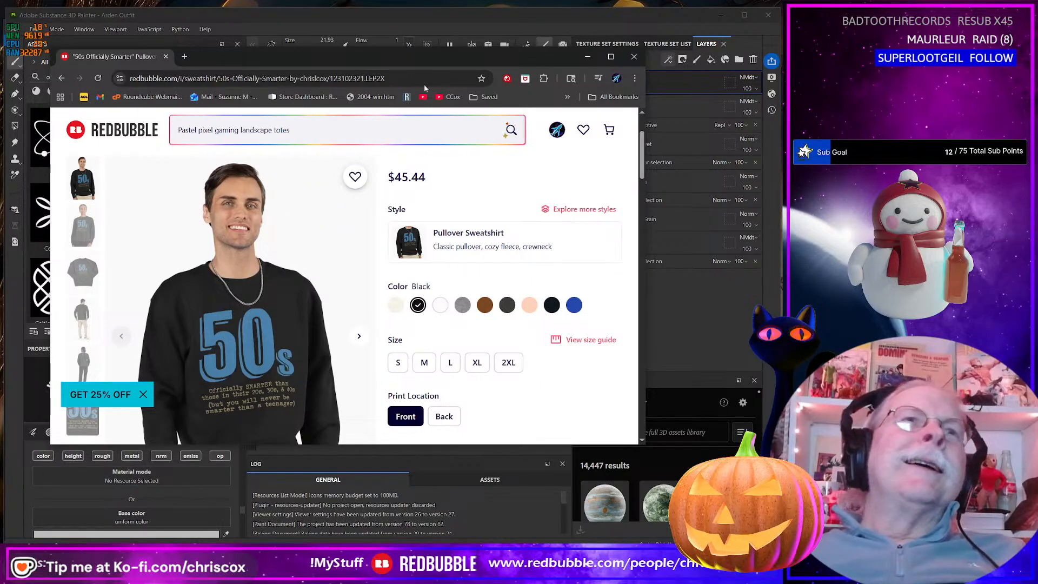
mouse_move(545, 56)
left_mouse_down()
mouse_move(643, 34)
mouse_move(586, 47)
left_mouse_up()
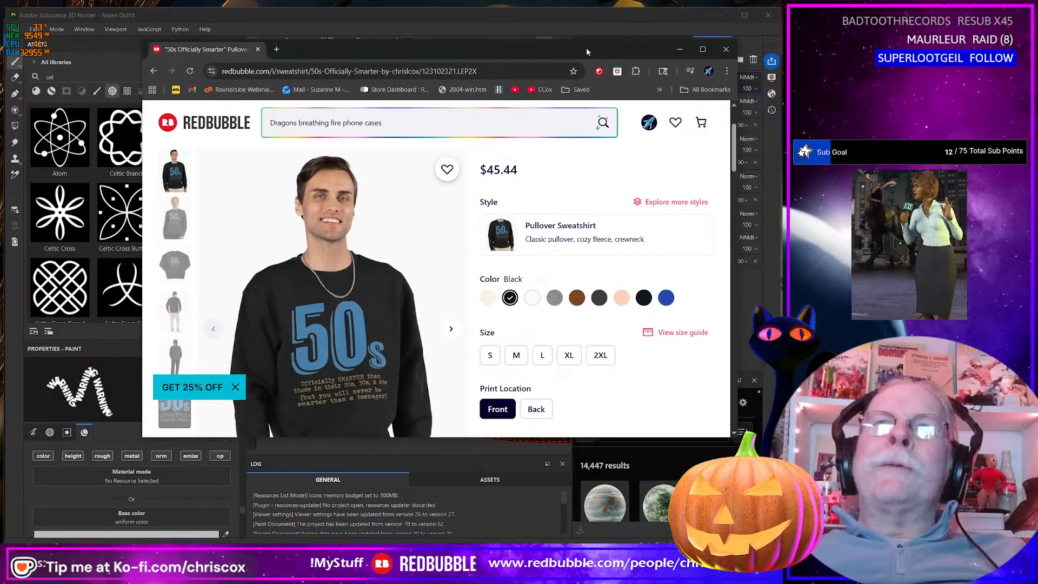
left_click_drag(522, 50, 782, 61)
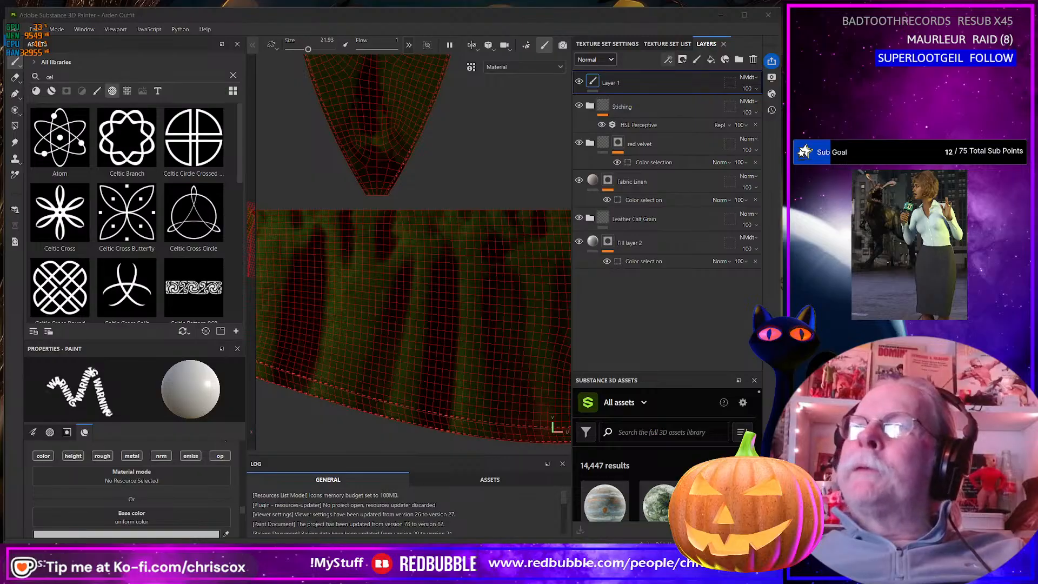
Set the paint brush material's base color to a light gold, CDA75F
scroll(417, 352, "up", 3)
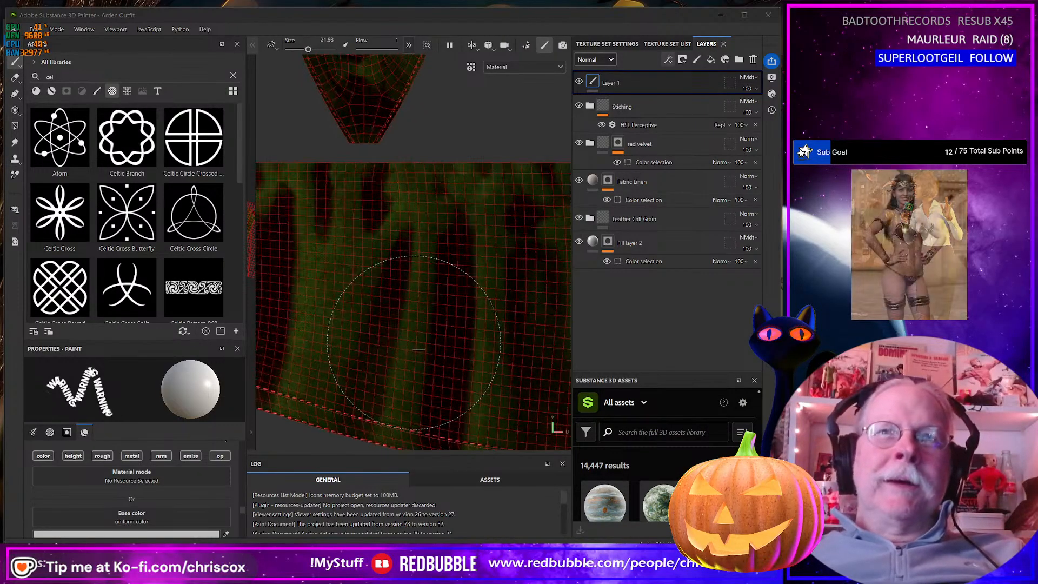
scroll(389, 400, "down", 2)
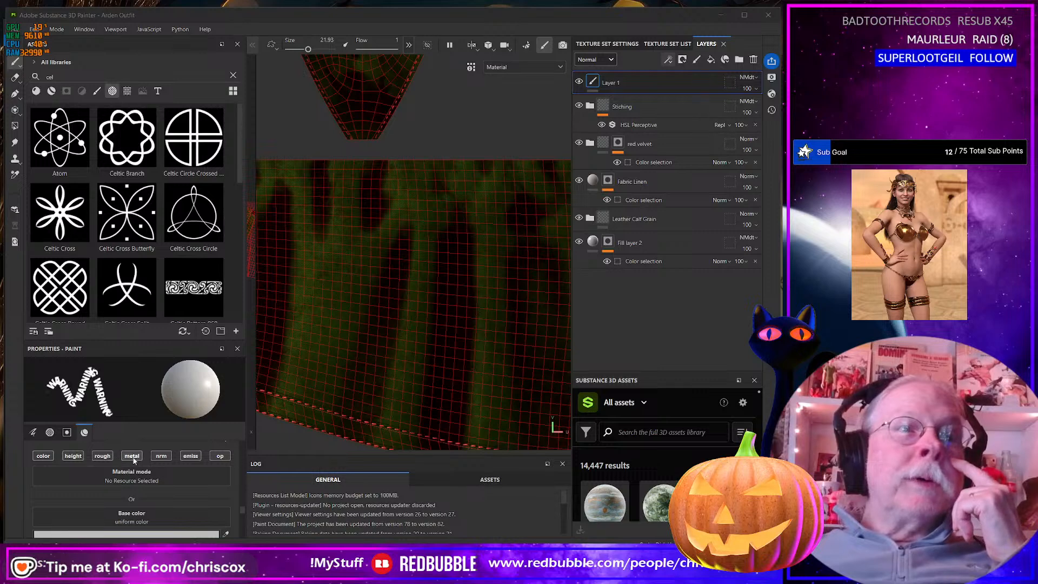
scroll(135, 465, "down", 2)
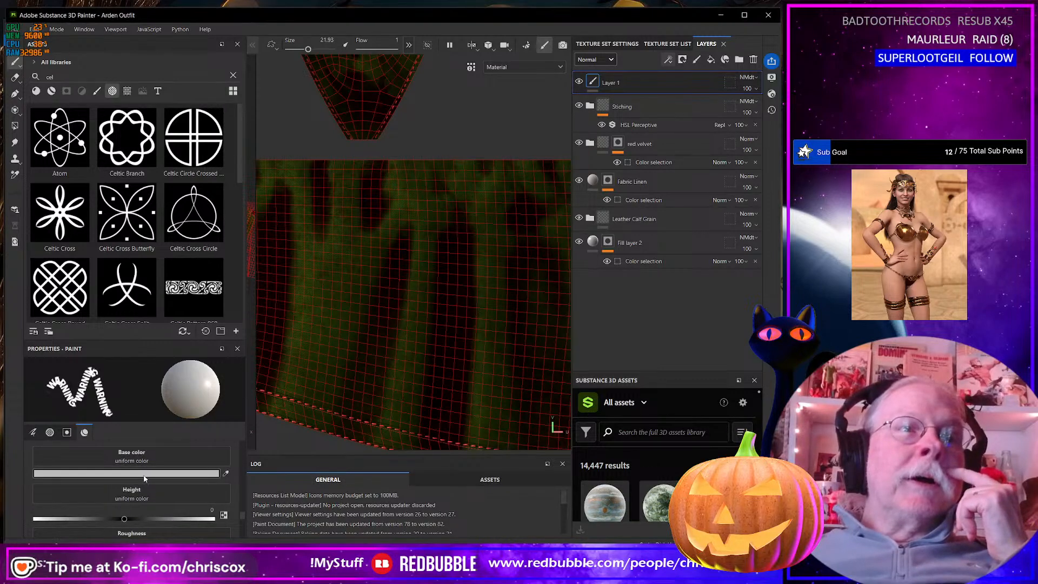
left_click(144, 473)
left_click(273, 418)
mouse_move(203, 375)
left_mouse_down()
mouse_move(195, 371)
mouse_move(213, 341)
mouse_move(234, 329)
left_mouse_up()
left_click_drag(272, 418, 272, 424)
left_click_drag(235, 346, 214, 342)
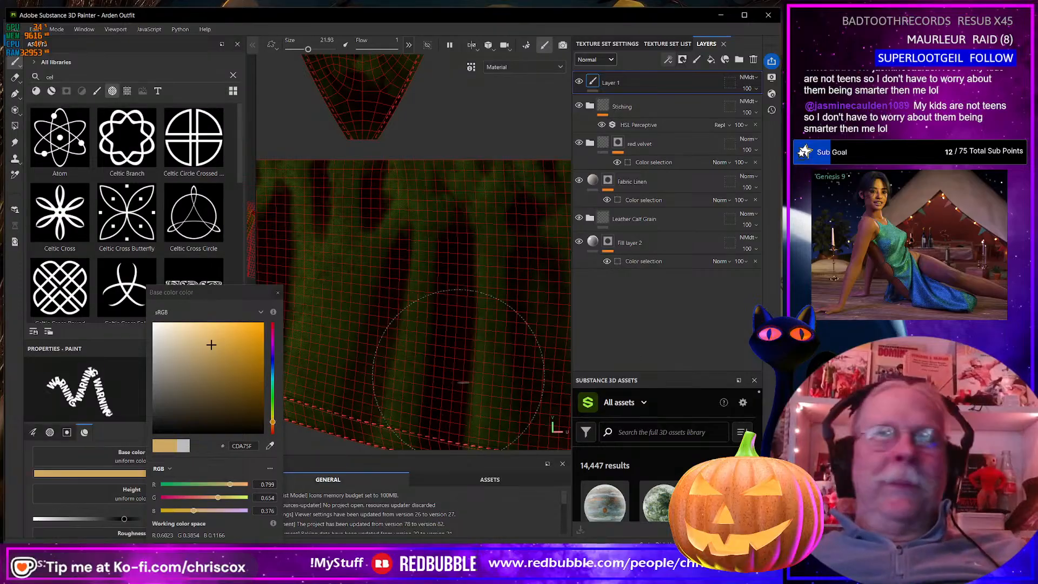
Paint a short gold trial stroke with the WARNING brush on the large skirt piece in the UV view and undo it
left_click(417, 296)
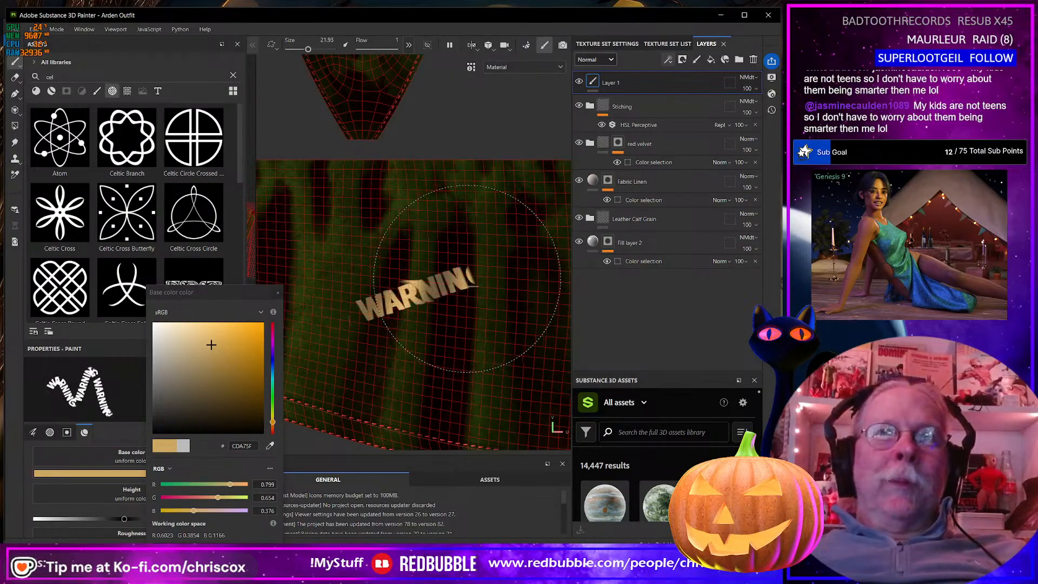
key("ctrl+z")
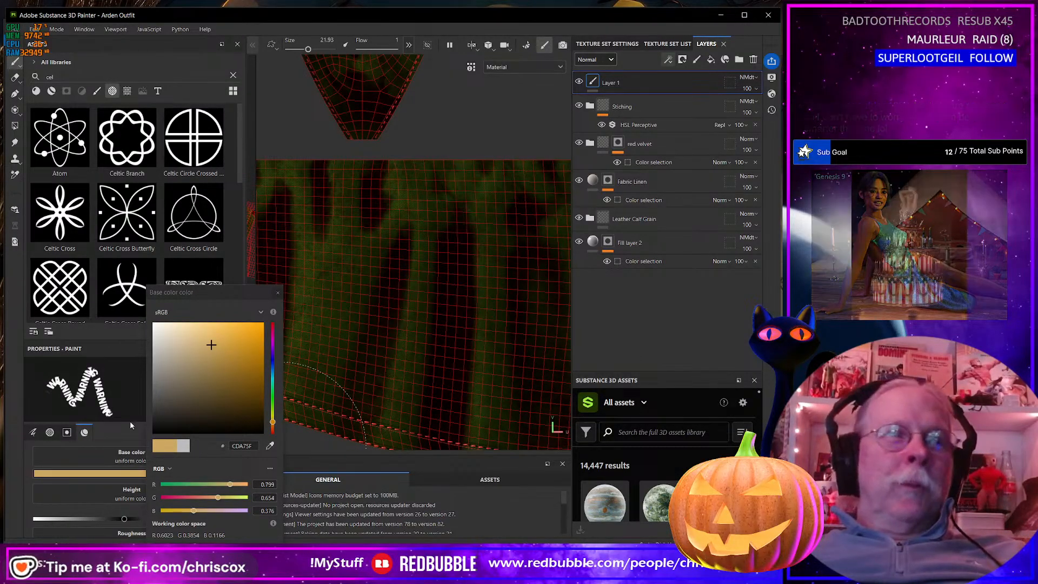
Move the base color picker aside and set the brush's alignment to UV
left_click_drag(254, 286, 344, 243)
scroll(154, 498, "up", 5)
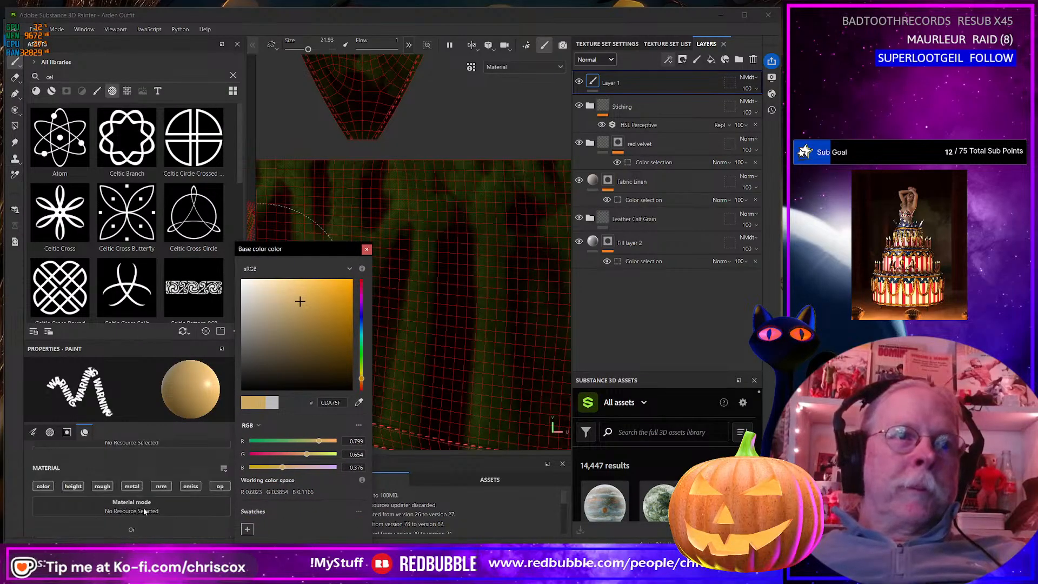
scroll(141, 511, "up", 2)
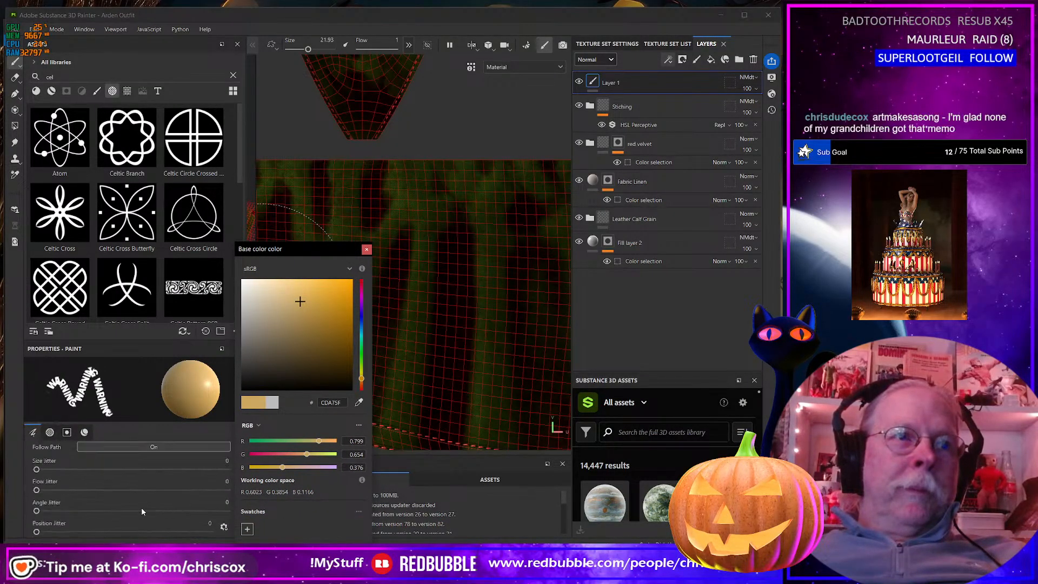
left_click(122, 488)
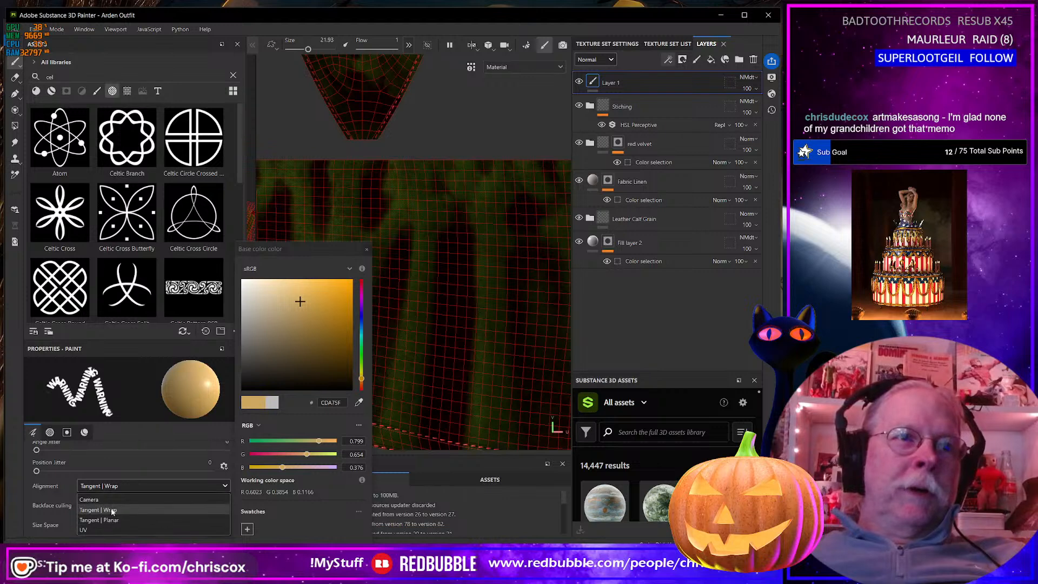
left_click(100, 520)
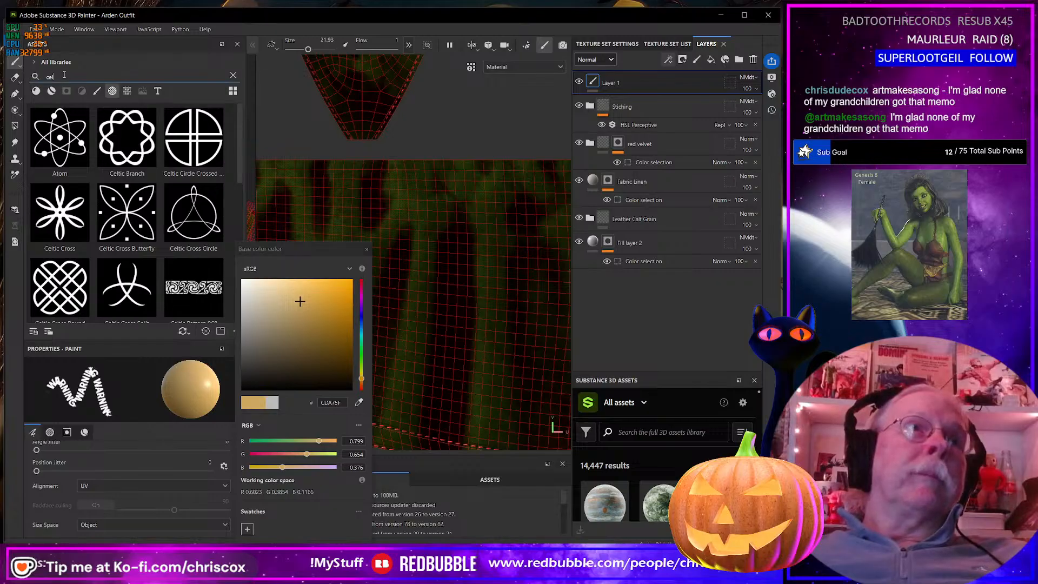
Narrow the alpha search in the asset library to "celtic"
type("tic")
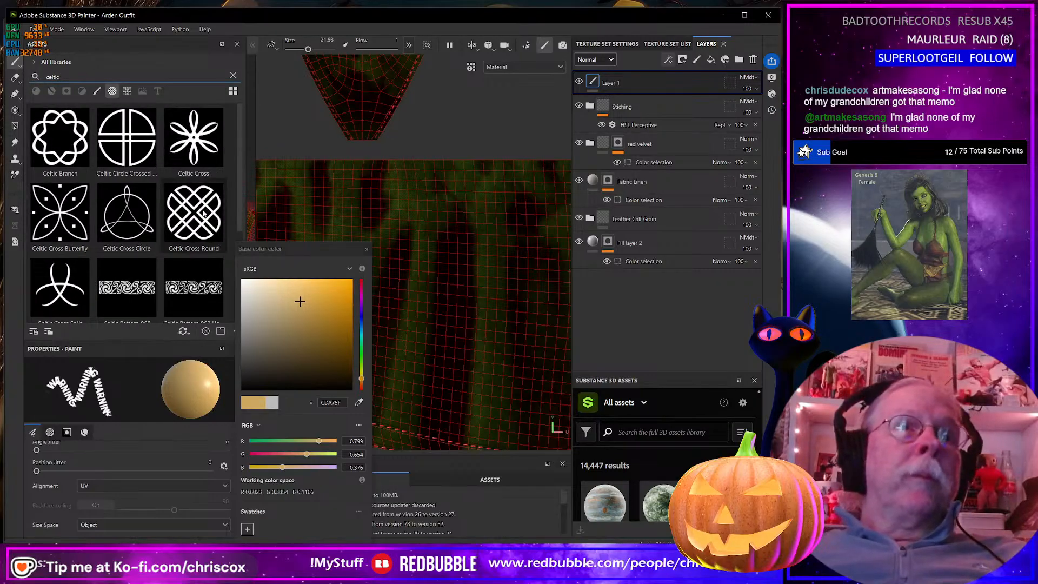
Load Celtic Pattern 068 as the brush alpha and try a vertical test stroke on the large lower UV island
left_click(141, 296)
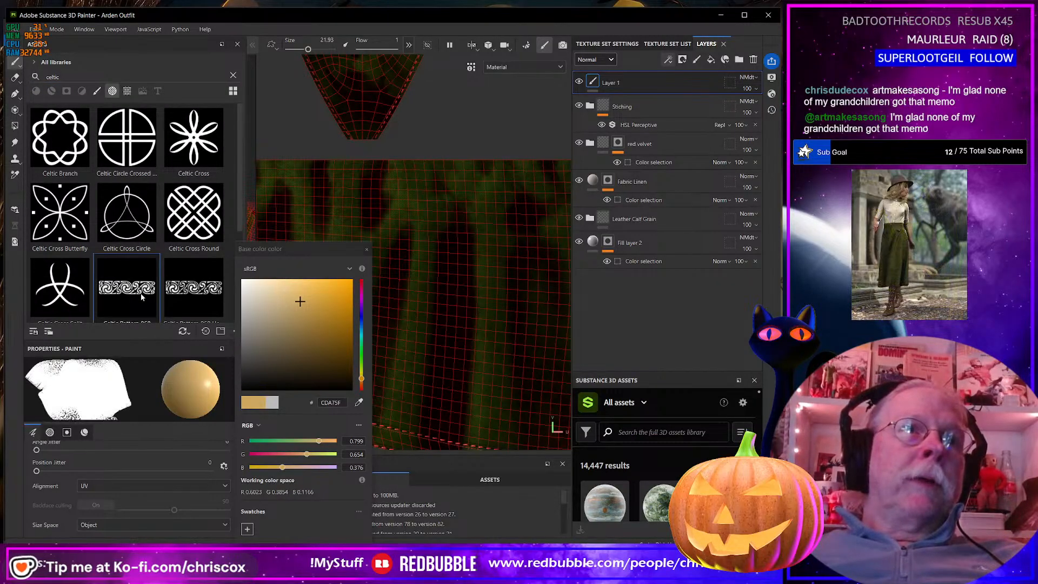
scroll(141, 296, "down", 2)
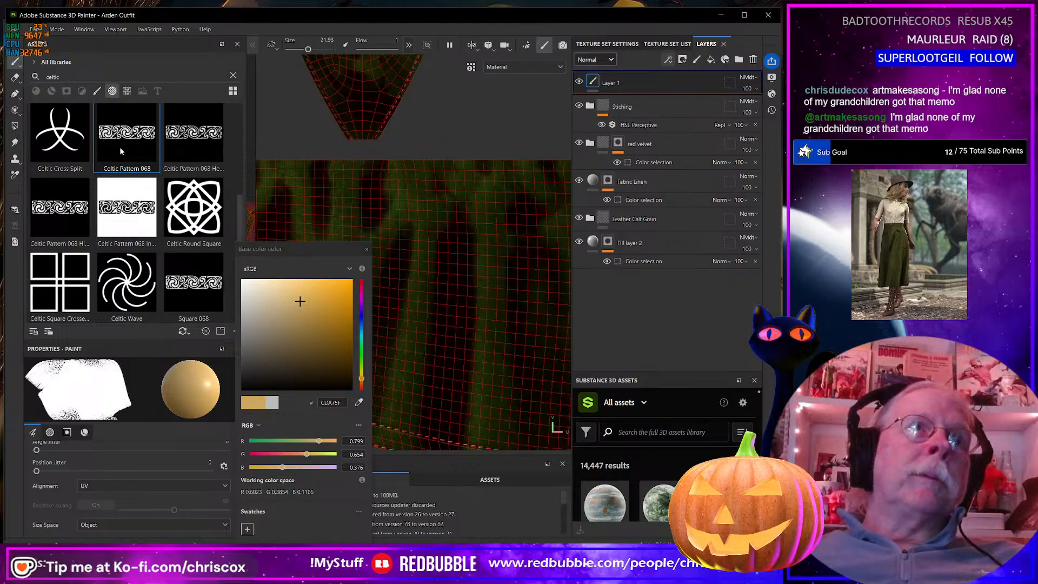
scroll(123, 448, "down", 5)
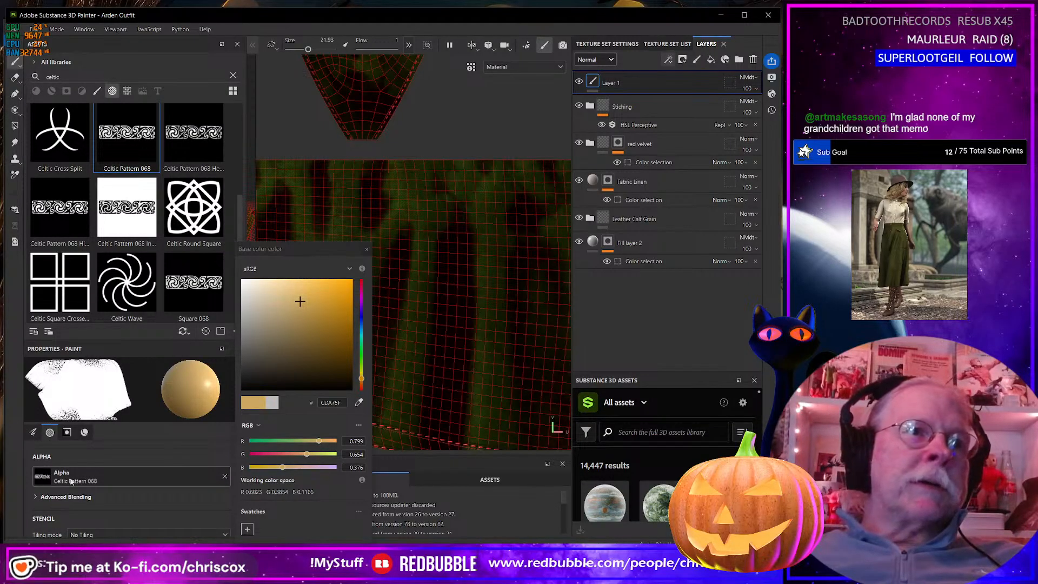
scroll(76, 478, "down", 5)
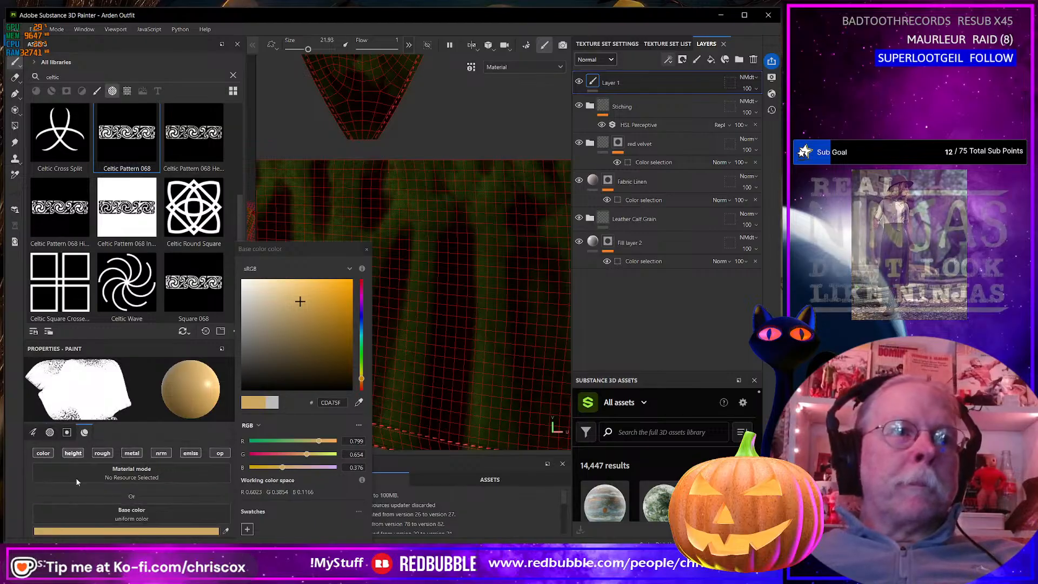
scroll(75, 478, "up", 5)
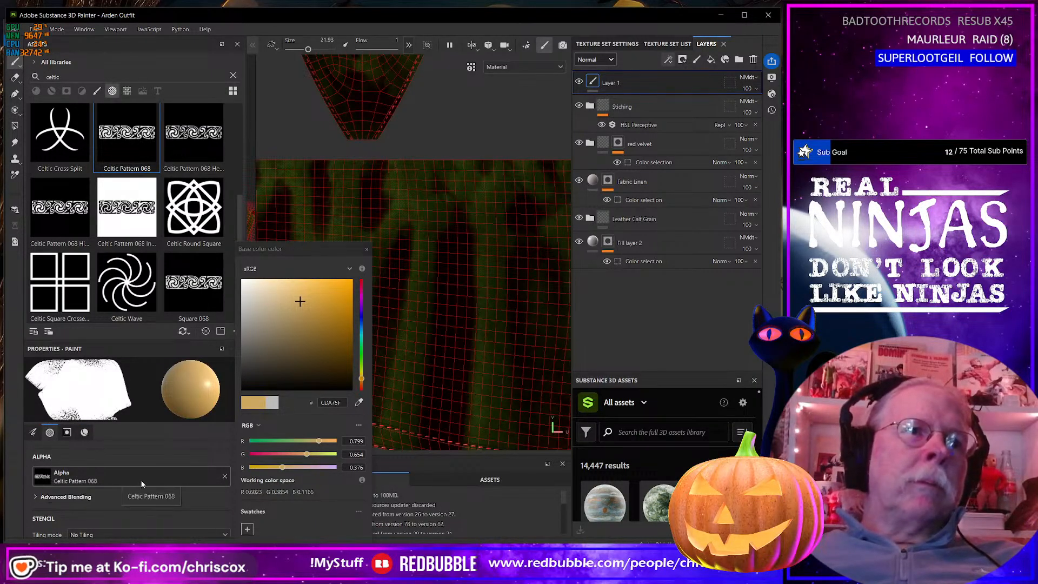
scroll(146, 478, "down", 5)
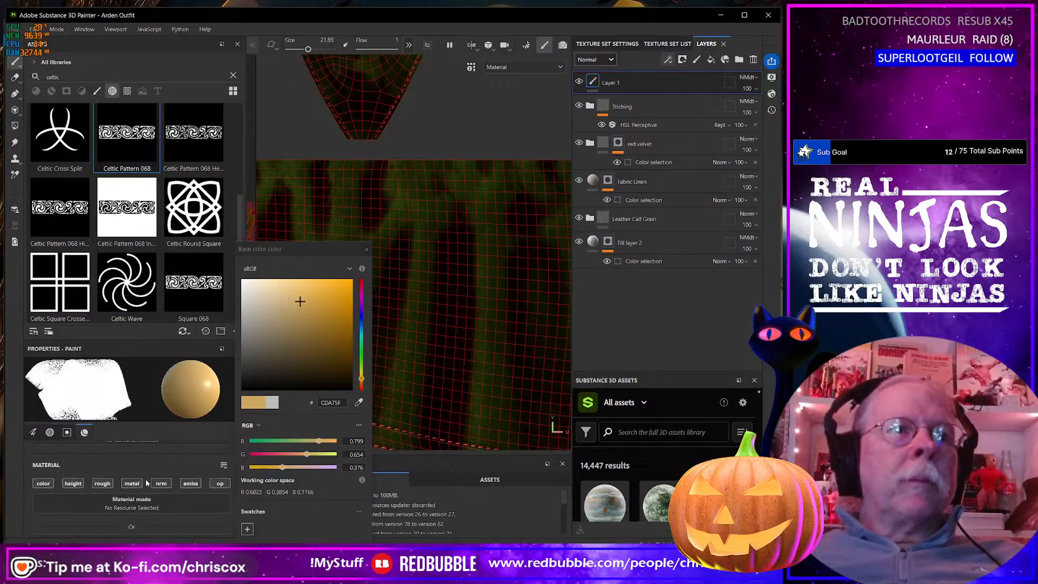
scroll(146, 483, "down", 2)
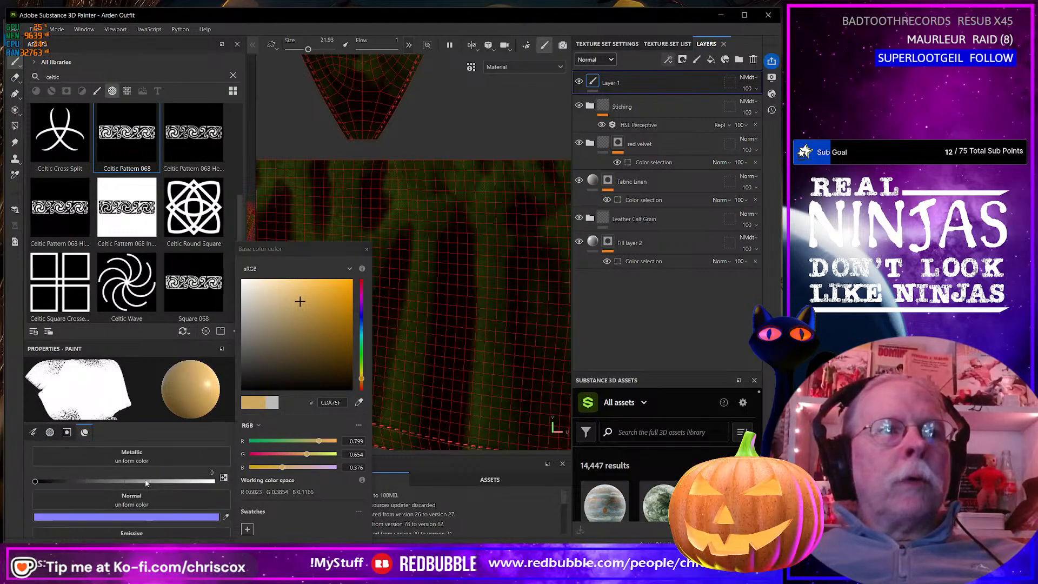
scroll(146, 483, "down", 4)
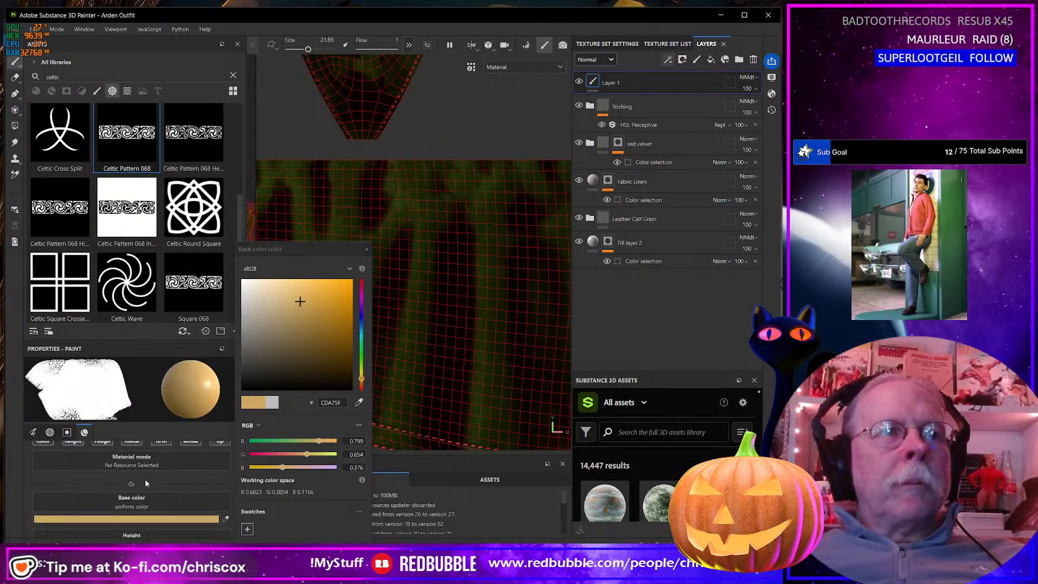
scroll(145, 482, "up", 8)
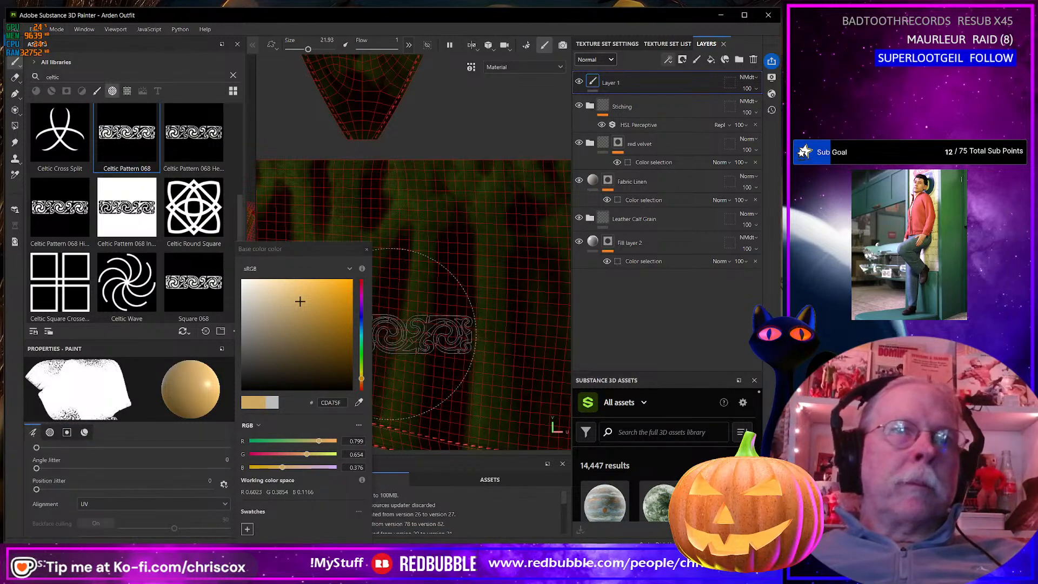
left_click_drag(478, 262, 483, 372)
key("ctrl+z")
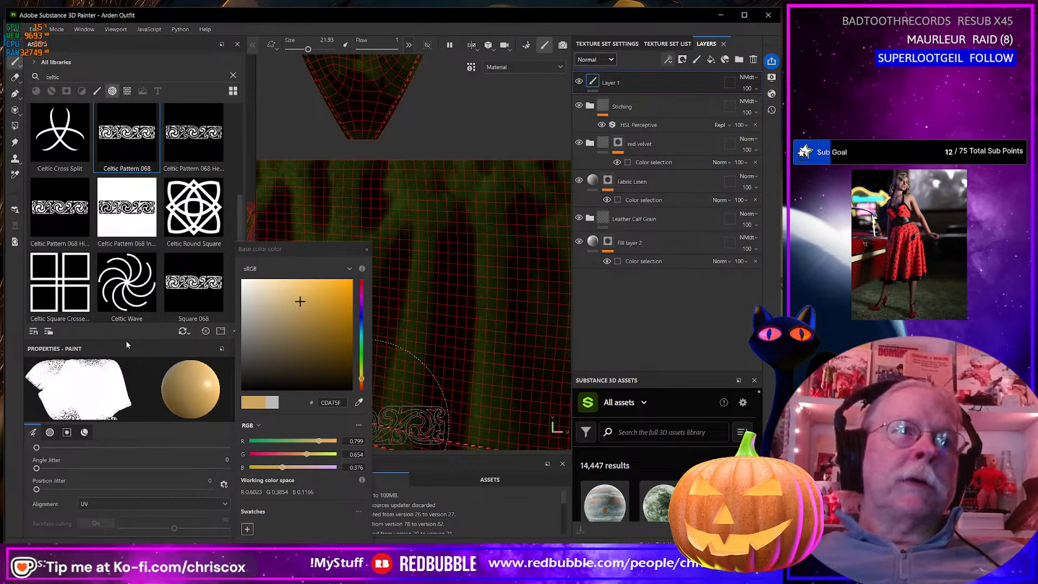
Set the brush angle to 90 degrees, enlarging the brush properties area
left_click_drag(128, 339, 126, 286)
scroll(107, 431, "up", 3)
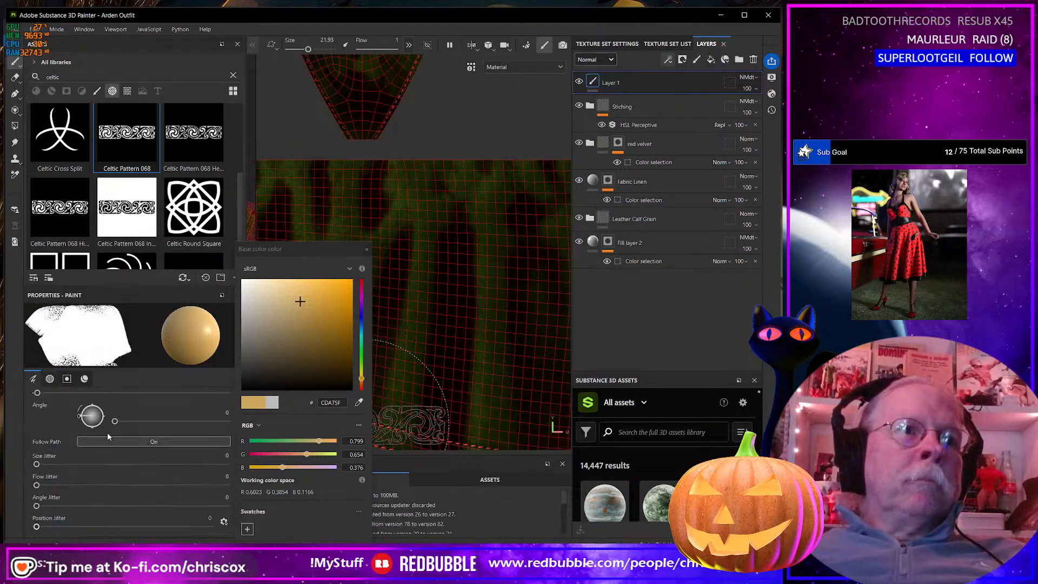
left_click(229, 452)
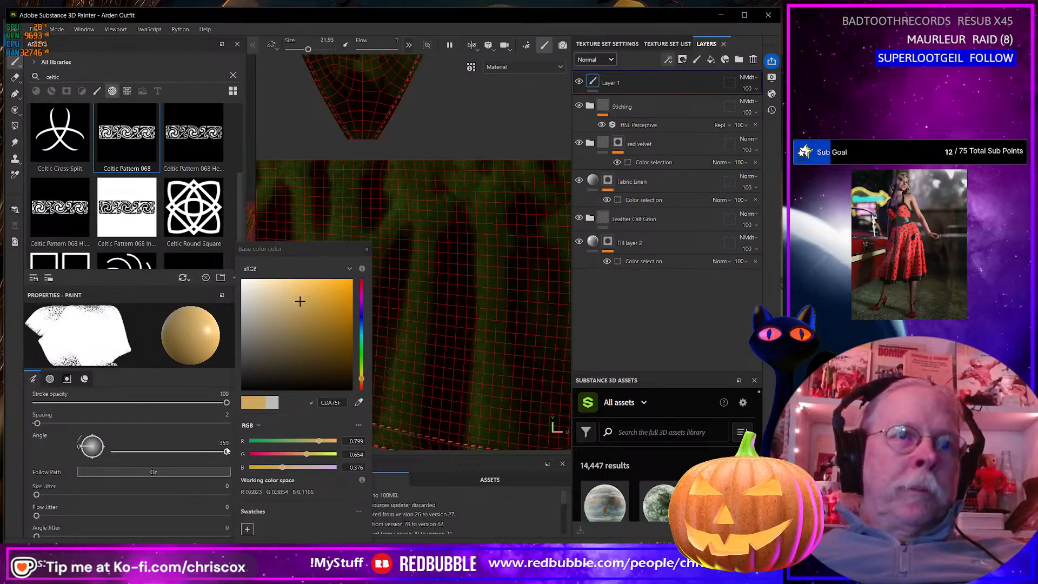
type("9")
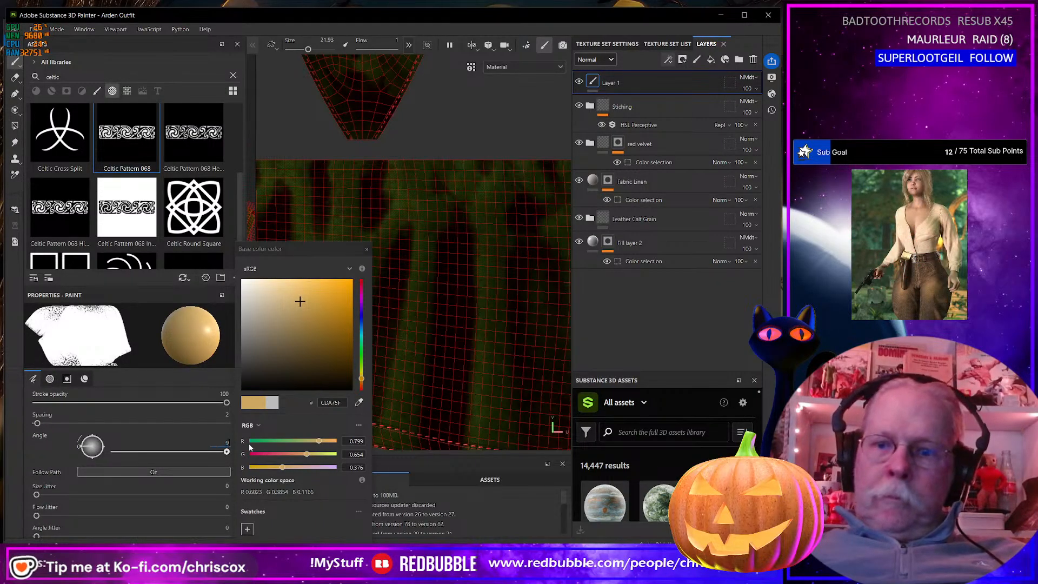
type("0")
key("Return")
scroll(187, 446, "up", 2)
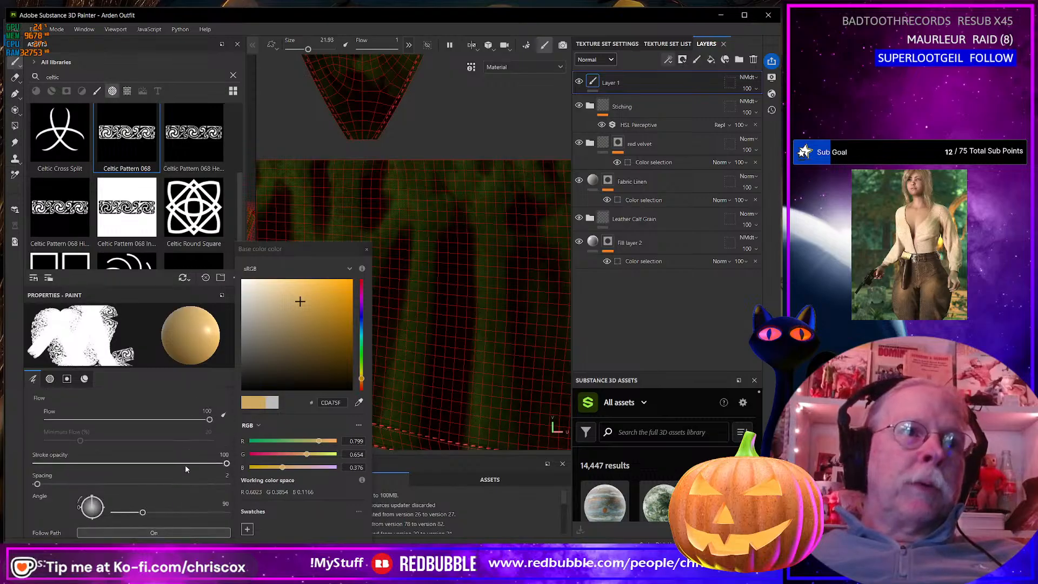
Increase the brush spacing to 139 and review the alpha, stencil and material settings
mouse_move(38, 484)
left_mouse_down()
mouse_move(99, 484)
mouse_move(77, 484)
mouse_move(78, 495)
mouse_move(104, 496)
left_mouse_up()
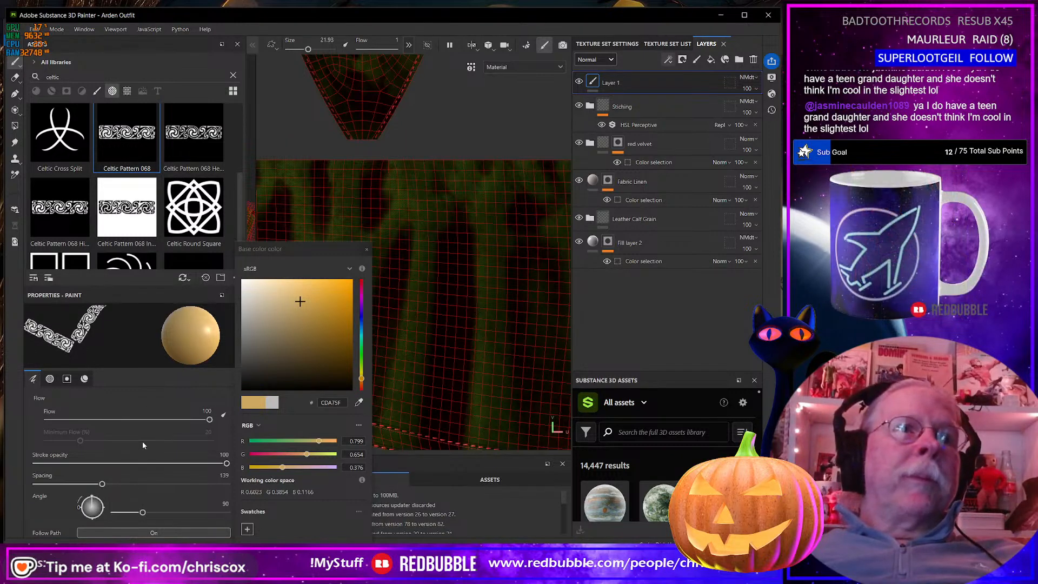
scroll(136, 447, "down", 5)
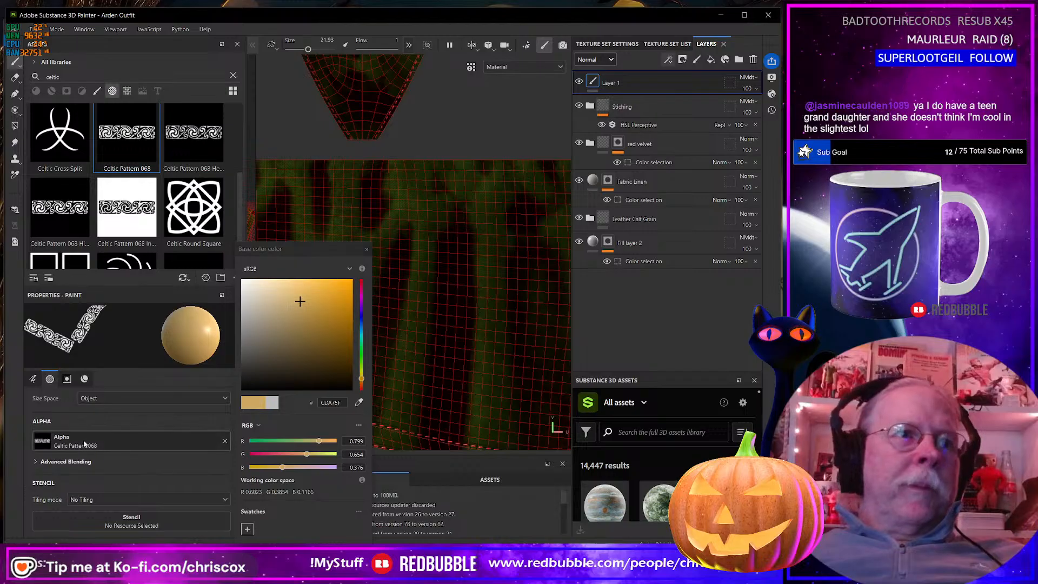
scroll(97, 445, "down", 8)
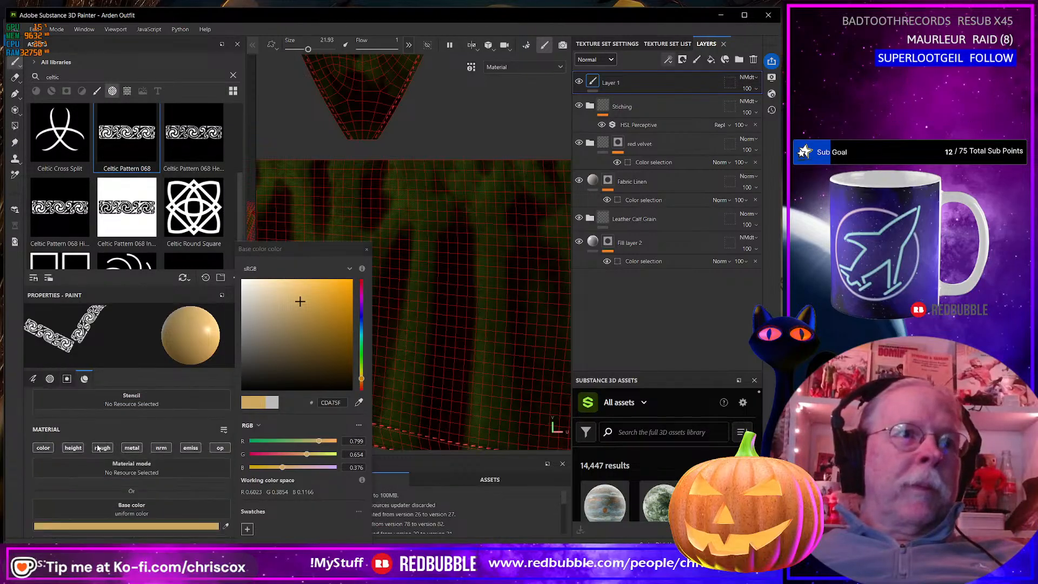
scroll(97, 447, "up", 8)
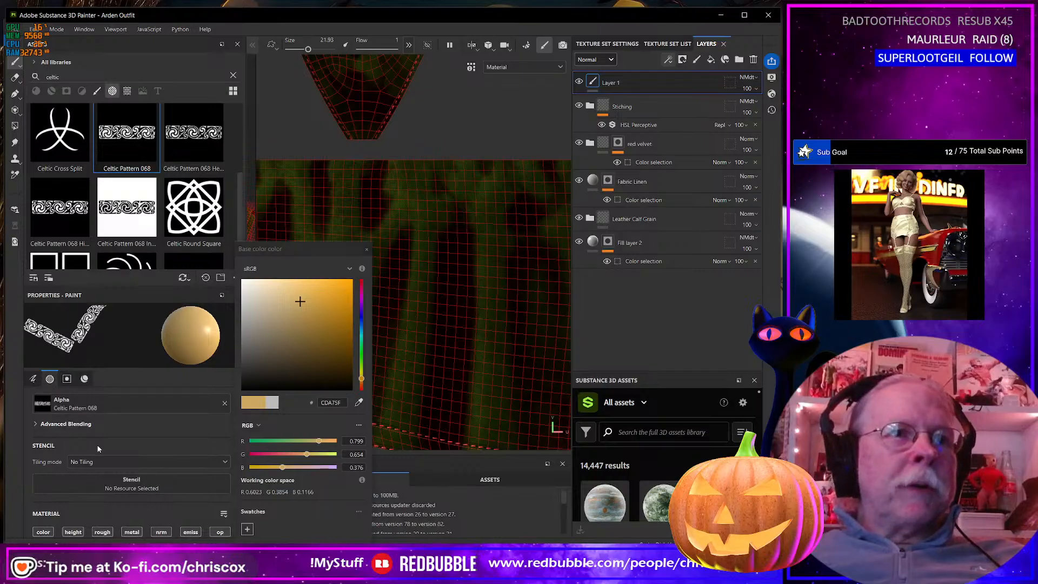
scroll(98, 448, "up", 5)
scroll(104, 447, "up", 5)
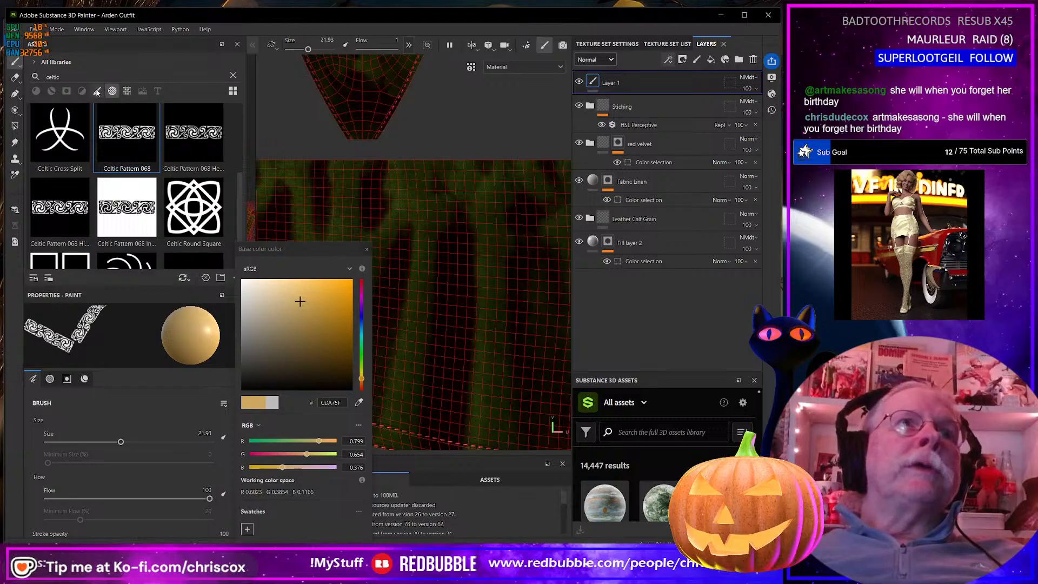
Switch to the Celtic 01 CCox brush preset and review its stroke and image input settings
left_click(97, 92)
left_click(74, 145)
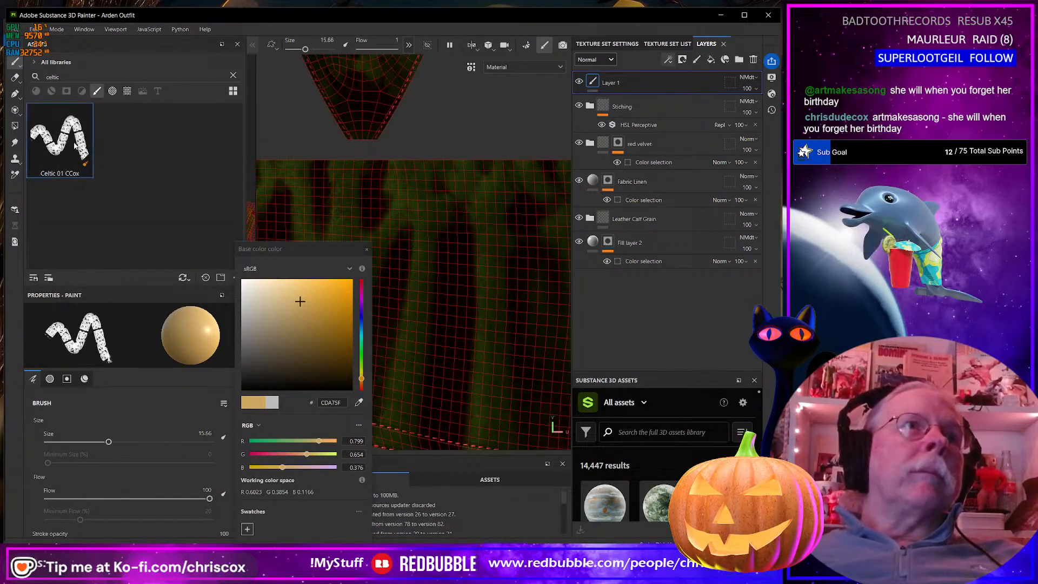
scroll(122, 413, "down", 8)
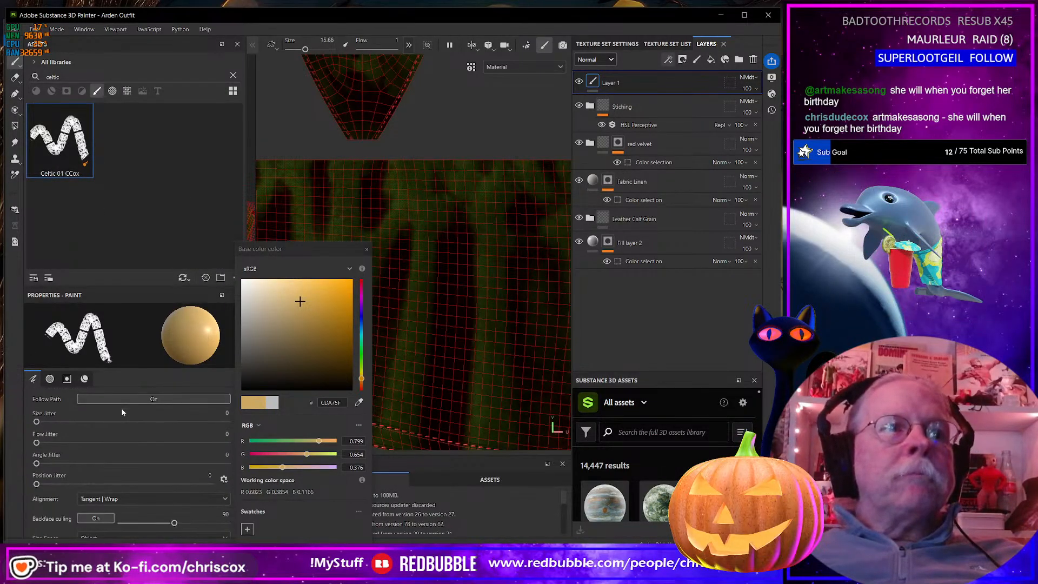
scroll(113, 427, "down", 8)
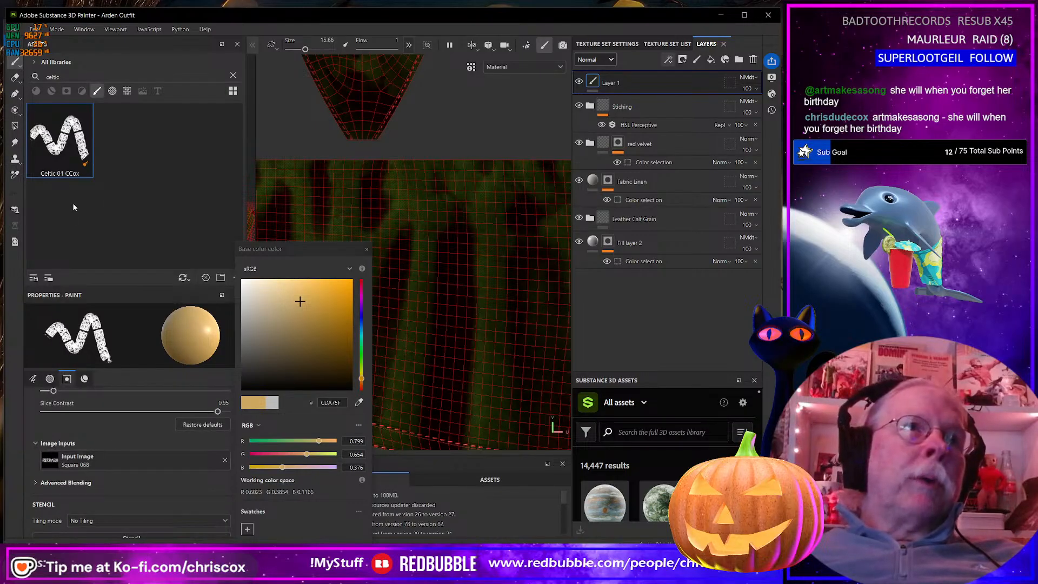
Assign the Square 068 alpha from the celtic assets as the brush's input image
left_click(111, 91)
scroll(185, 229, "down", 4)
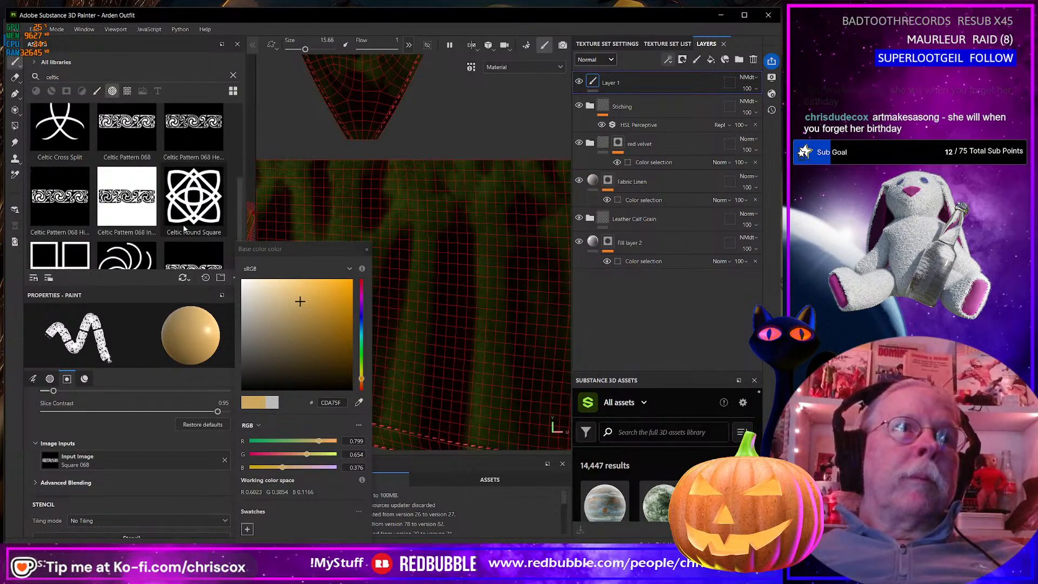
left_click_drag(203, 237, 53, 460)
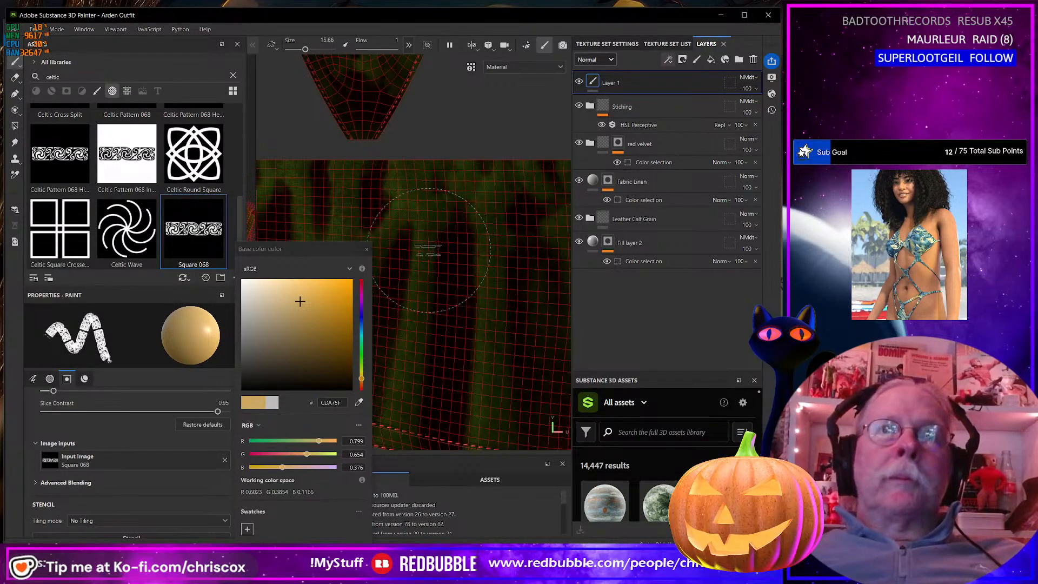
Try a curved stroke and a straight line with the Celtic brush on the large UV island, undoing both
mouse_move(308, 230)
left_mouse_down()
mouse_move(465, 254)
mouse_move(541, 319)
mouse_move(556, 351)
left_mouse_up()
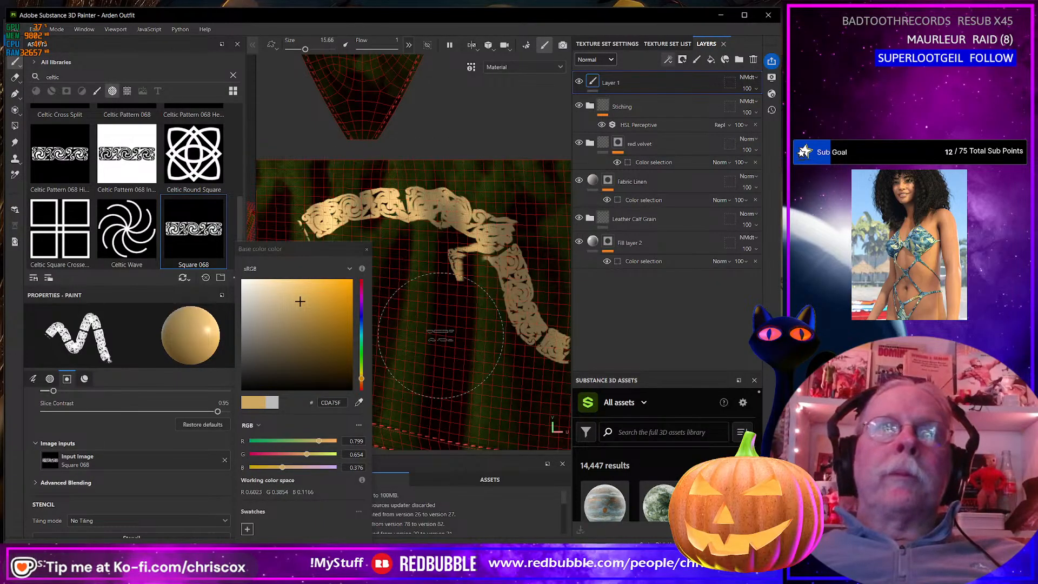
key("ctrl+z")
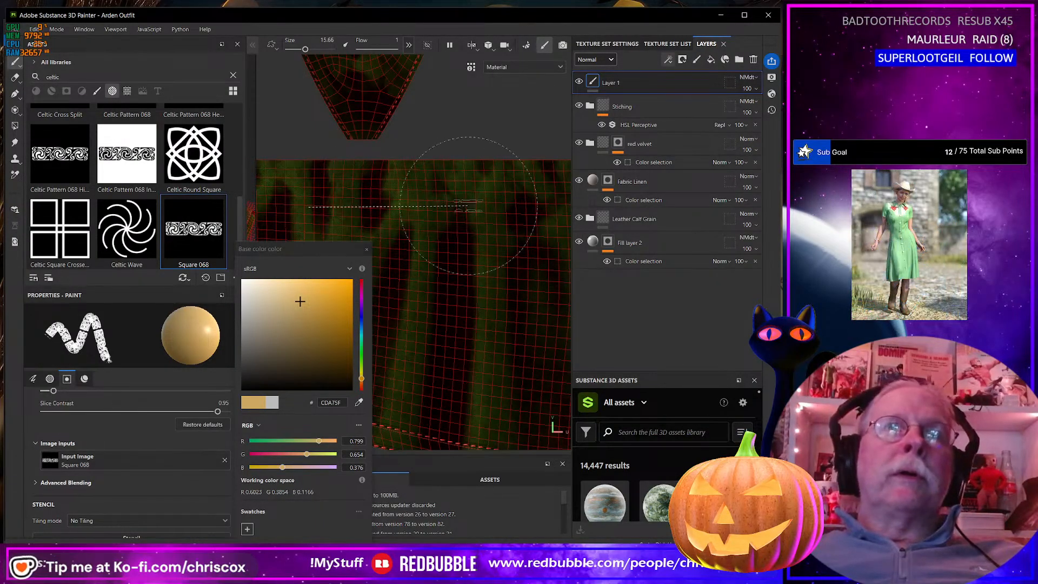
left_click(435, 205, "shift")
key("ctrl+z")
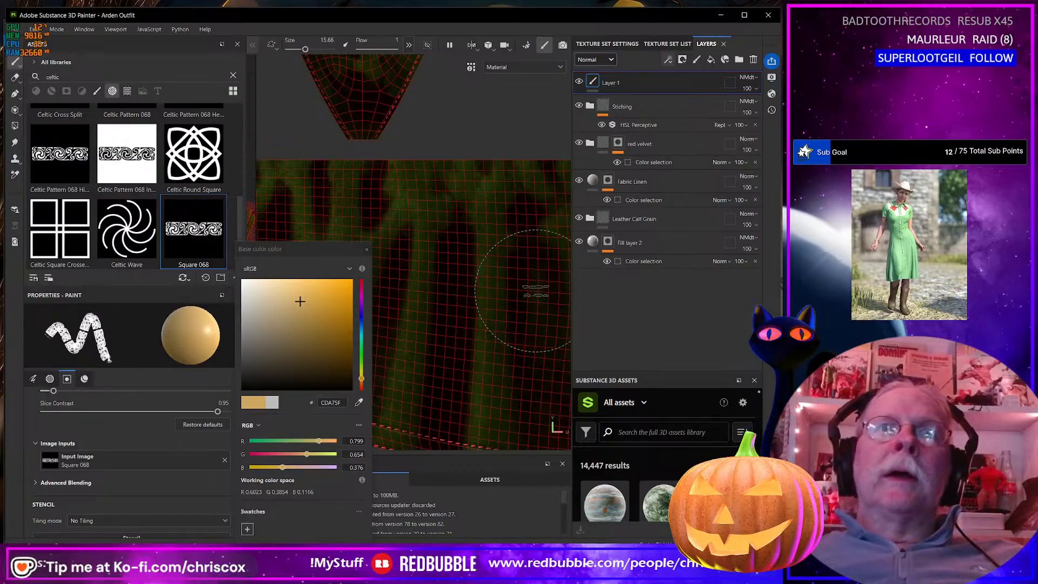
Set the Celtic brush's alignment to UV
scroll(535, 290, "down", 5)
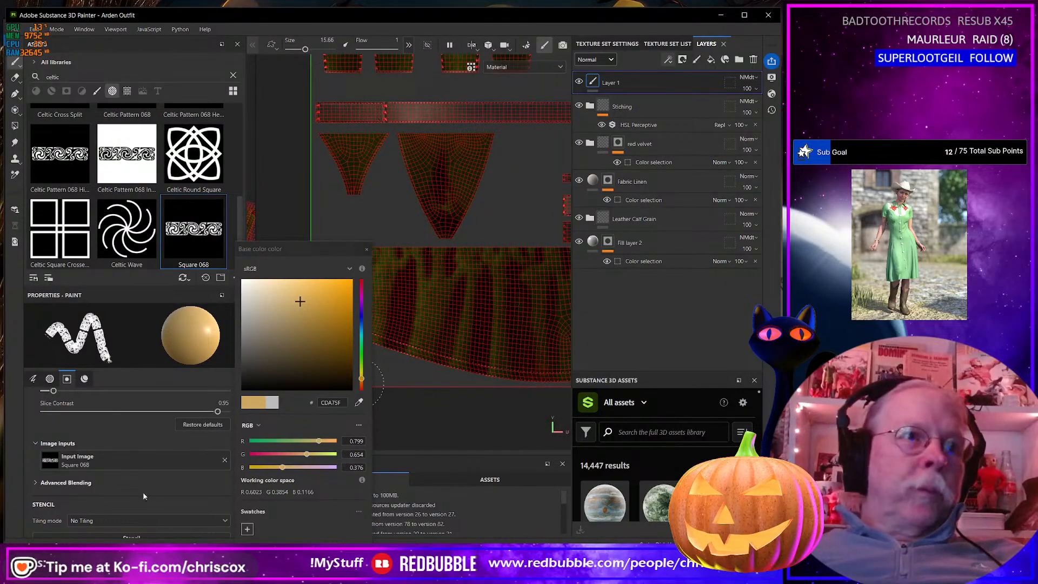
scroll(146, 493, "up", 6)
scroll(129, 491, "up", 5)
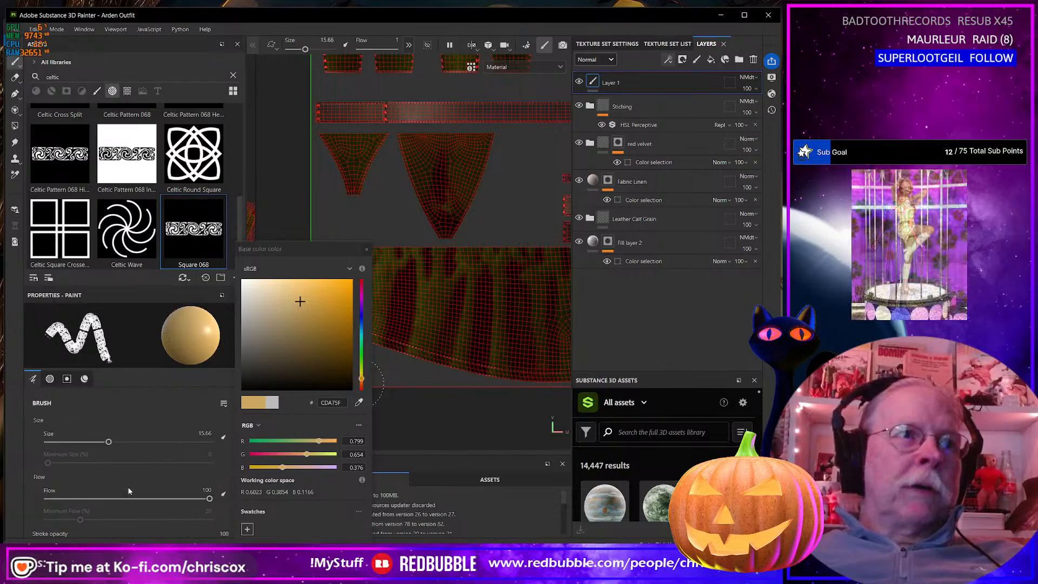
scroll(129, 491, "down", 4)
scroll(128, 490, "down", 4)
left_click(127, 407)
left_click(116, 449)
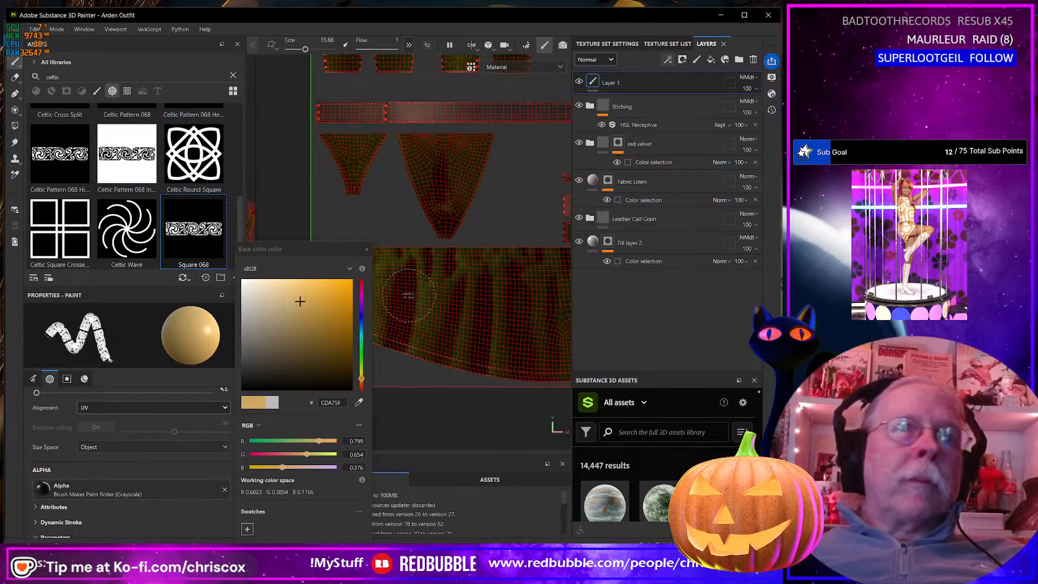
Try a horizontal Celtic border stroke across the large UV island and undo it
left_click_drag(396, 285, 522, 287)
scroll(481, 319, "up", 4)
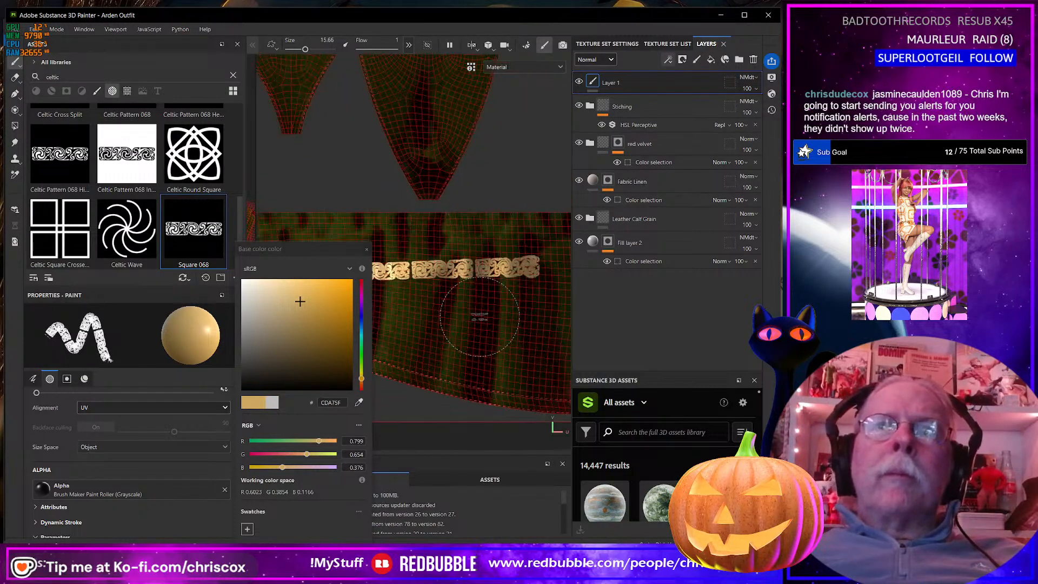
key("ctrl+z")
Try an arched Celtic border stroke near the upper edge of the large UV island and undo it
mouse_move(297, 227)
left_mouse_down()
mouse_move(491, 221)
mouse_move(583, 325)
left_mouse_up()
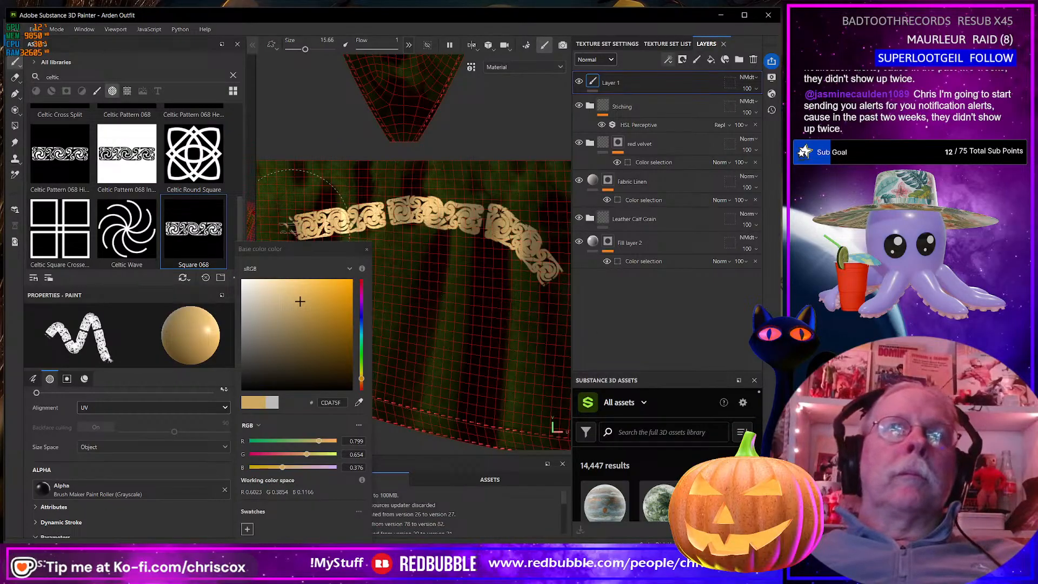
key("ctrl+z")
key("ctrl+z")
key("ctrl+z")
Try a wavy Celtic border stroke across the large UV island, inspect the pattern, and undo it
mouse_move(288, 229)
left_mouse_down()
mouse_move(377, 217)
mouse_move(570, 292)
left_mouse_up()
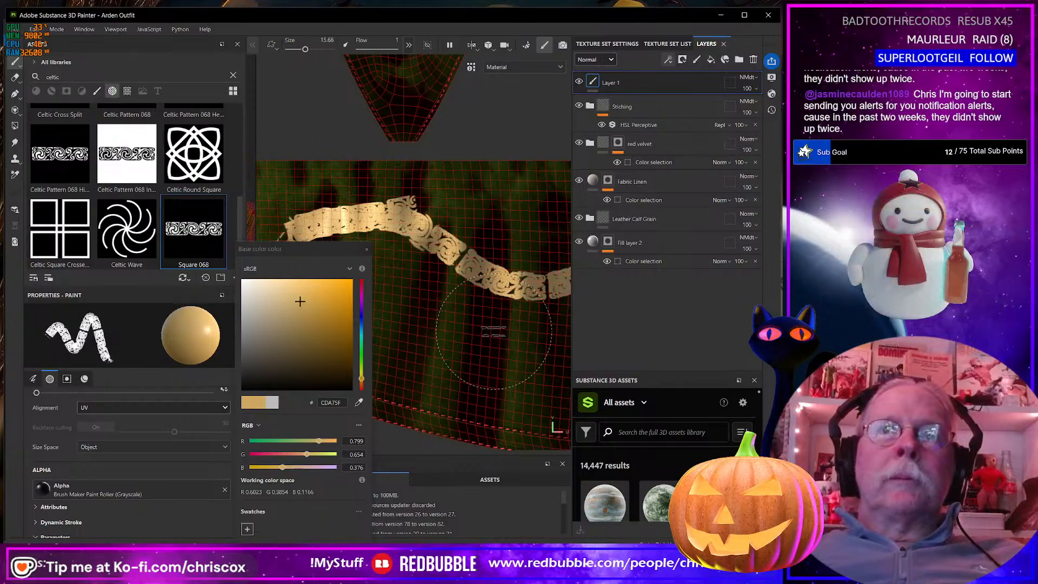
scroll(494, 331, "up", 2)
scroll(493, 331, "down", 4)
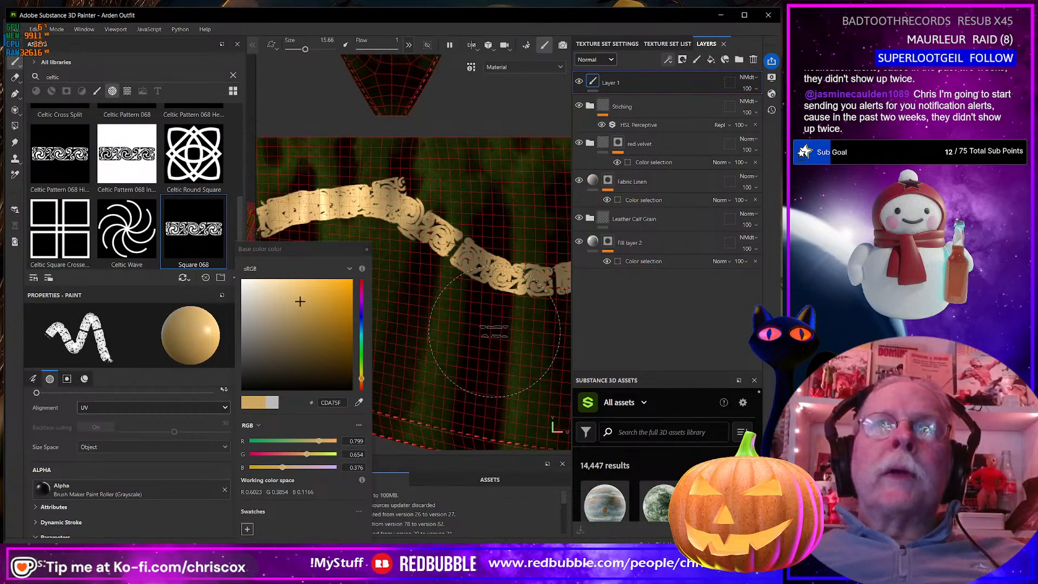
key("ctrl+z")
key("ctrl+z")
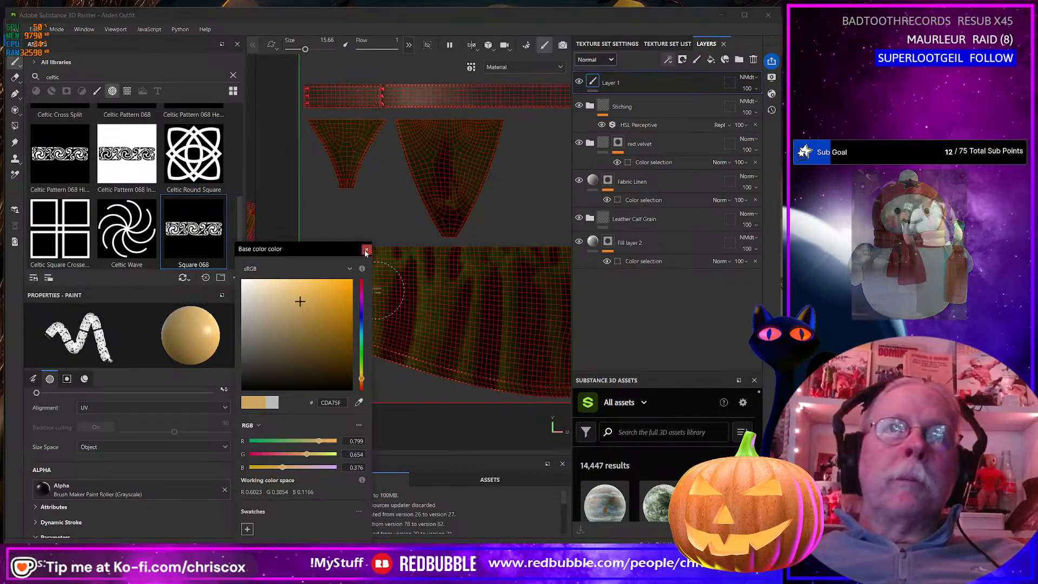
Try a Celtic border stroke down the side and around the curved corner of the large UV island, and undo it
scroll(344, 350, "up", 4)
middle_click_drag(356, 343, 387, 376, "alt")
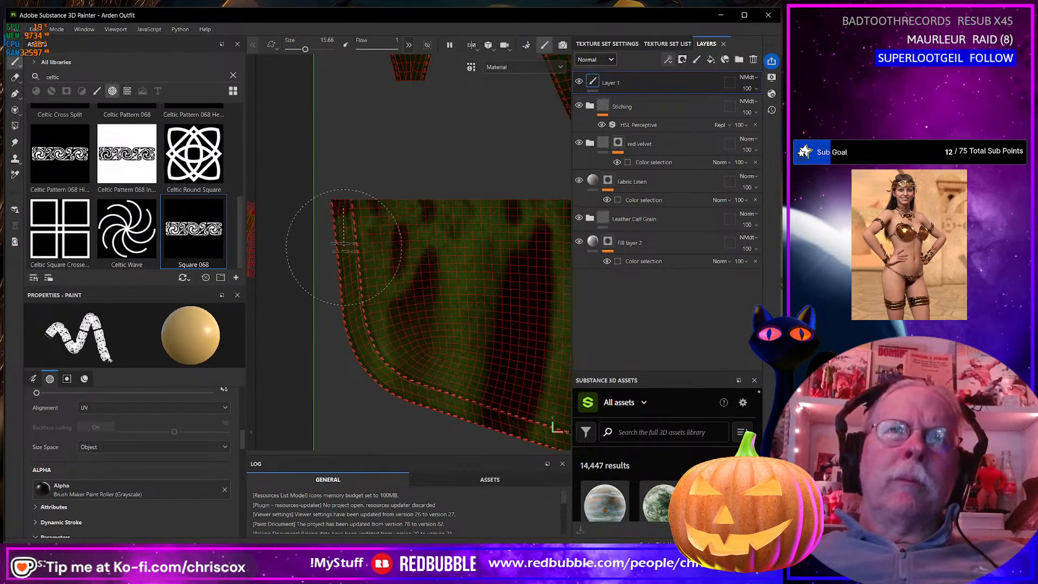
mouse_move(341, 212)
left_mouse_down()
mouse_move(368, 358)
mouse_move(423, 400)
mouse_move(497, 417)
mouse_move(474, 405)
left_mouse_up()
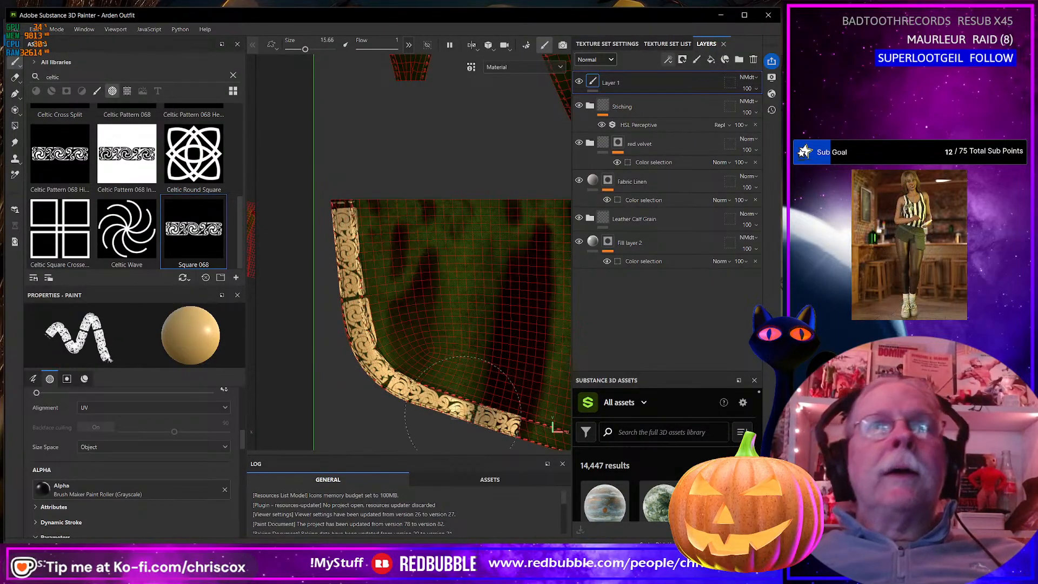
key("ctrl+z")
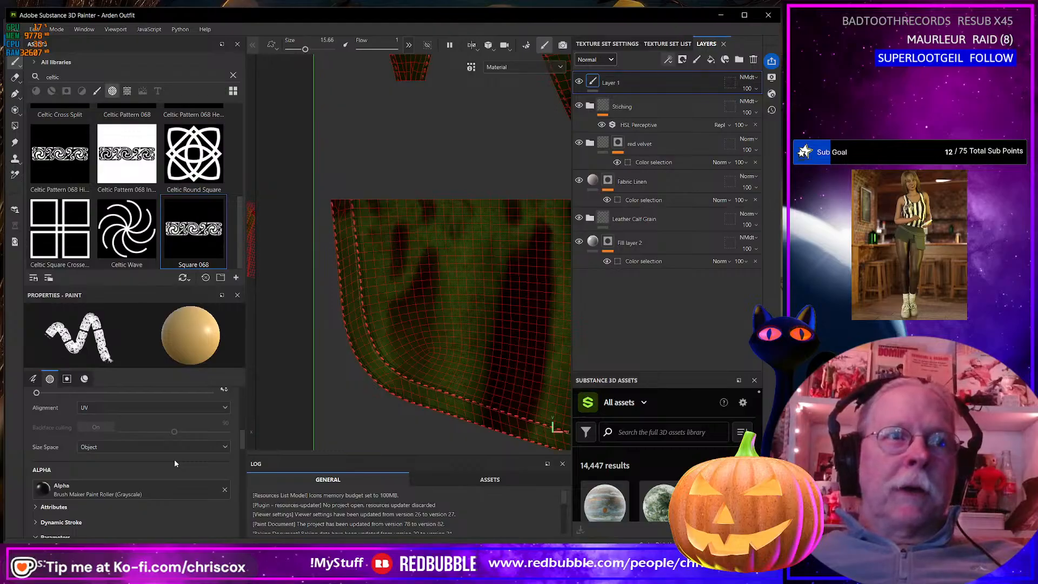
Set the Celtic brush's size to 8
scroll(174, 463, "up", 3)
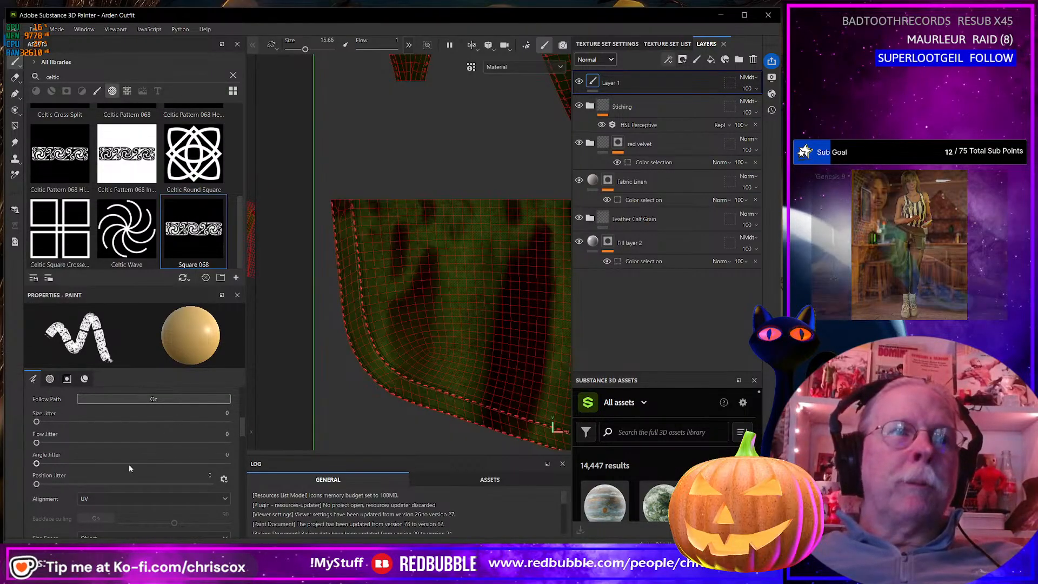
scroll(184, 451, "up", 3)
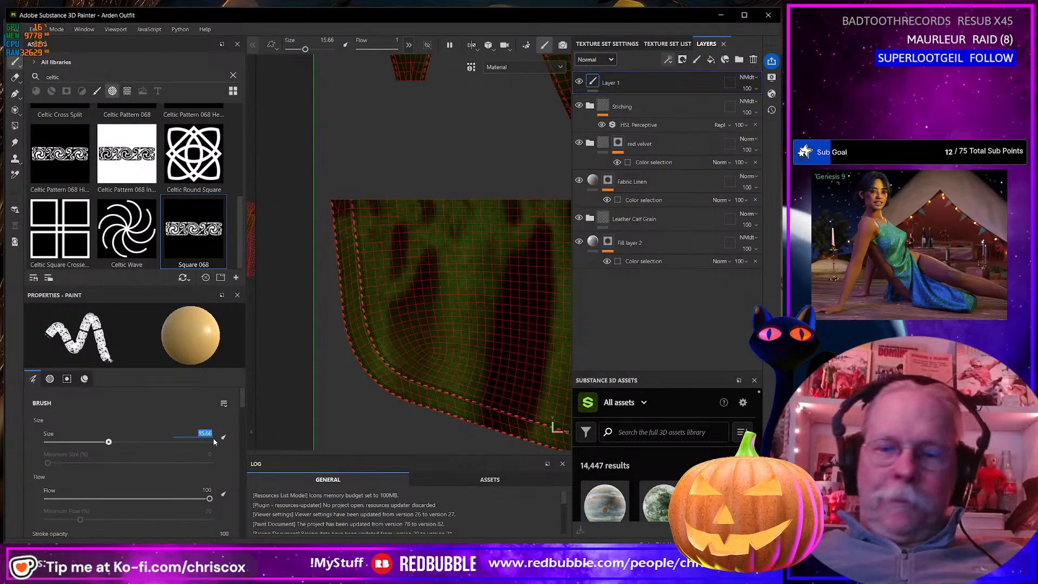
type("8")
key("Return")
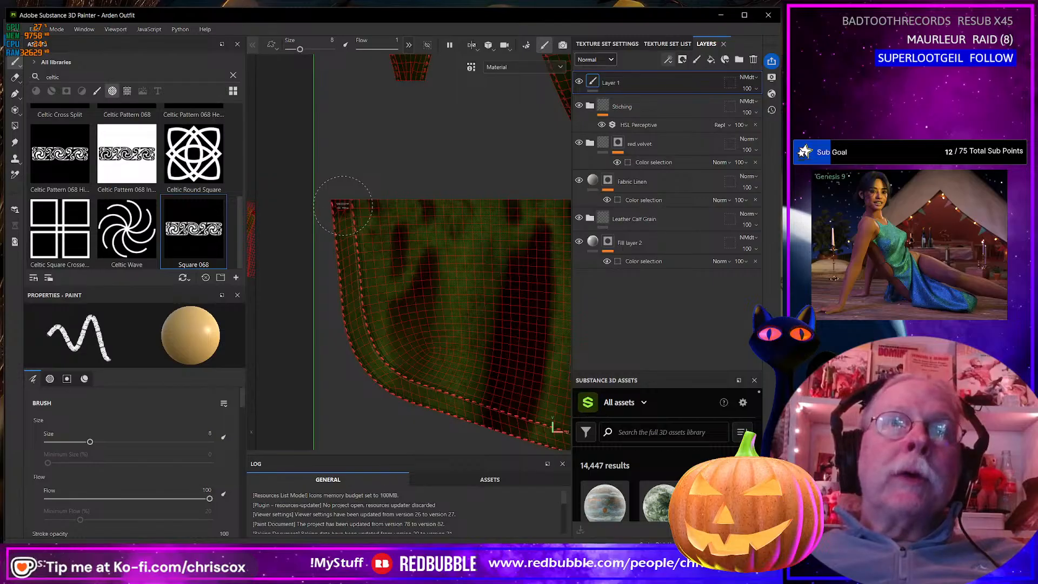
Try a narrower Celtic border stroke between the stitch lines around the large UV island's curved corner and inspect the pattern
mouse_move(343, 206)
left_mouse_down()
mouse_move(360, 338)
mouse_move(382, 375)
mouse_move(459, 409)
mouse_move(552, 430)
left_mouse_up()
scroll(438, 365, "up", 5)
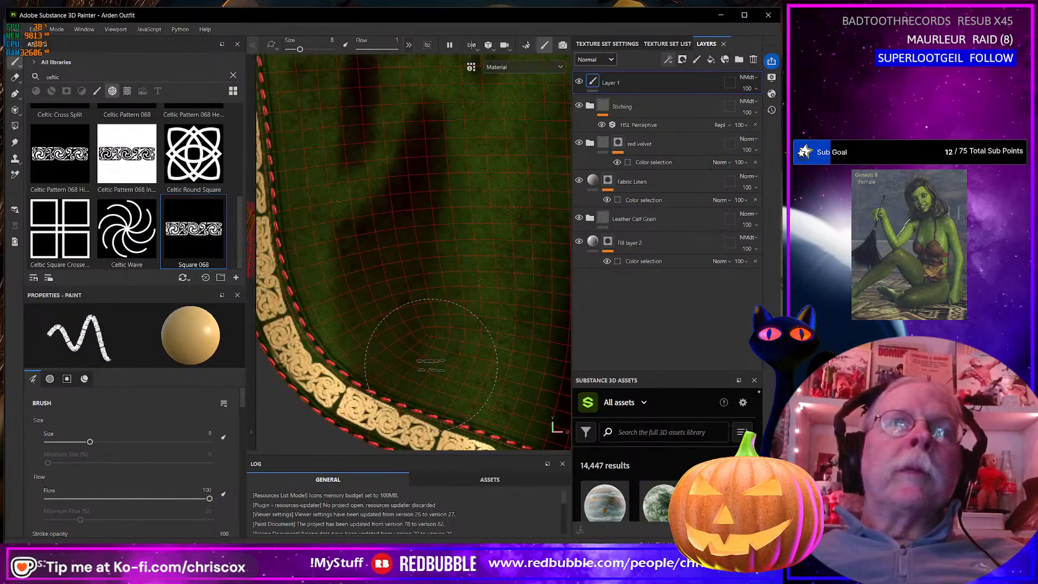
scroll(427, 365, "down", 5)
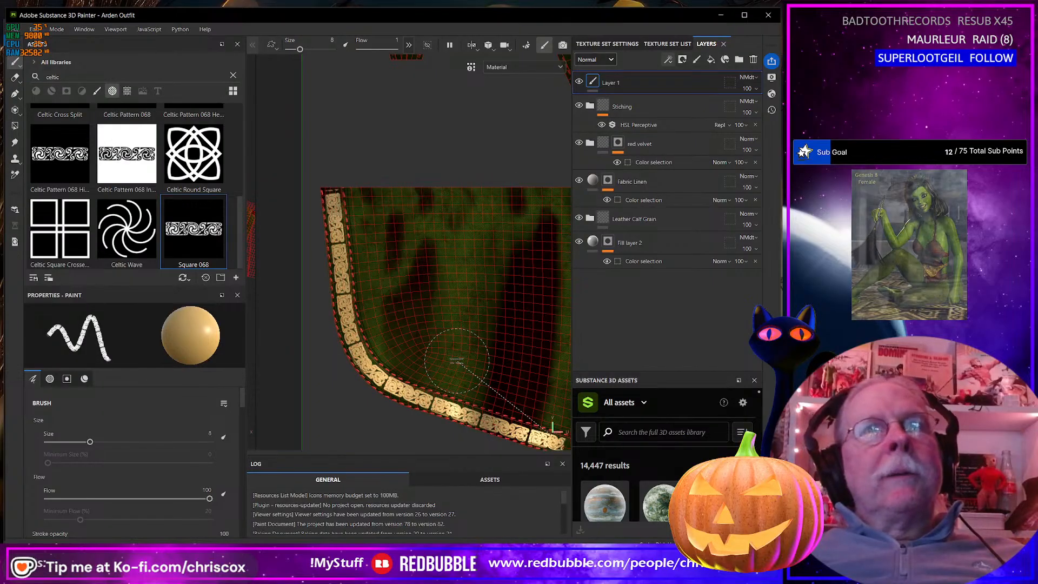
scroll(457, 359, "up", 5)
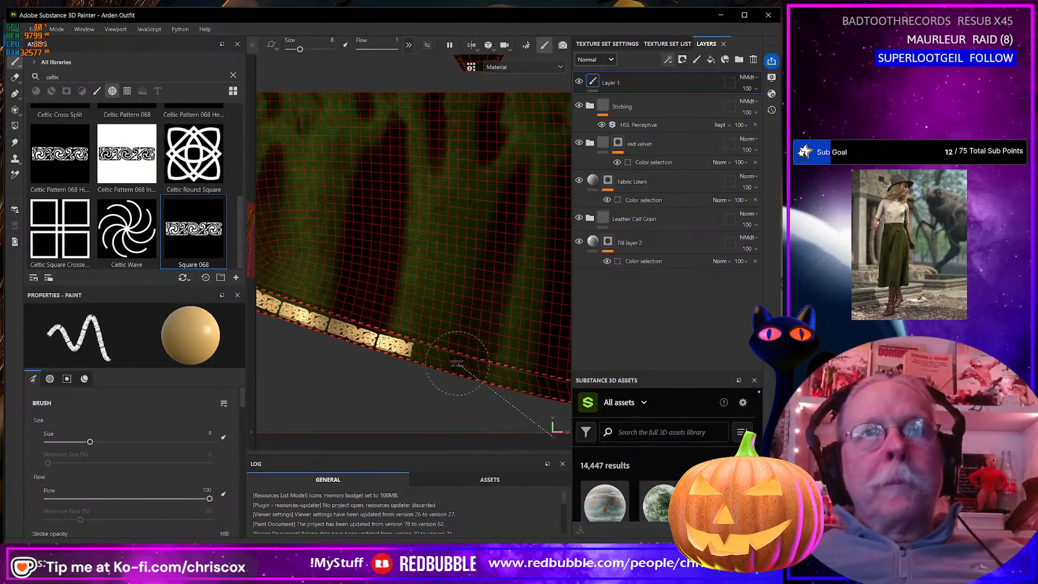
Try extending the Celtic border along the large UV island's lower hem with connected straight segments
middle_click_drag(488, 370, 328, 350, "alt")
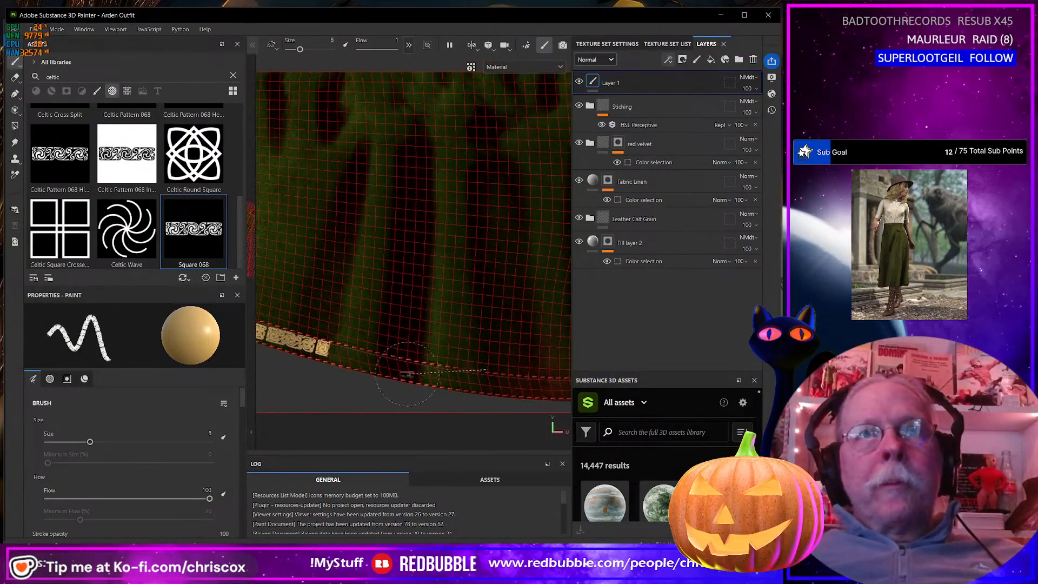
left_click(423, 374, "shift")
middle_click_drag(472, 374, 394, 374, "alt")
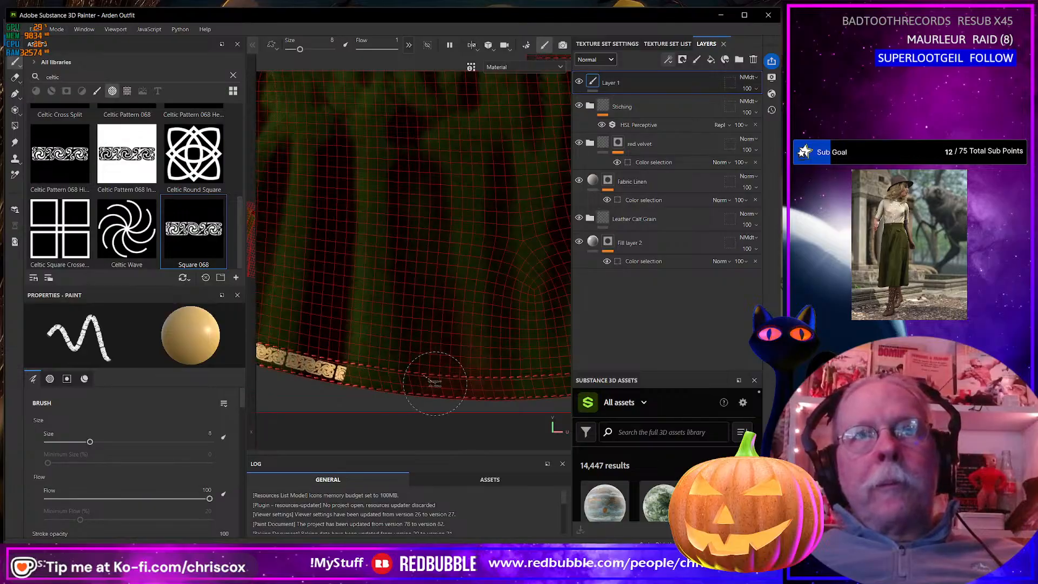
middle_click_drag(455, 387, 358, 391, "alt")
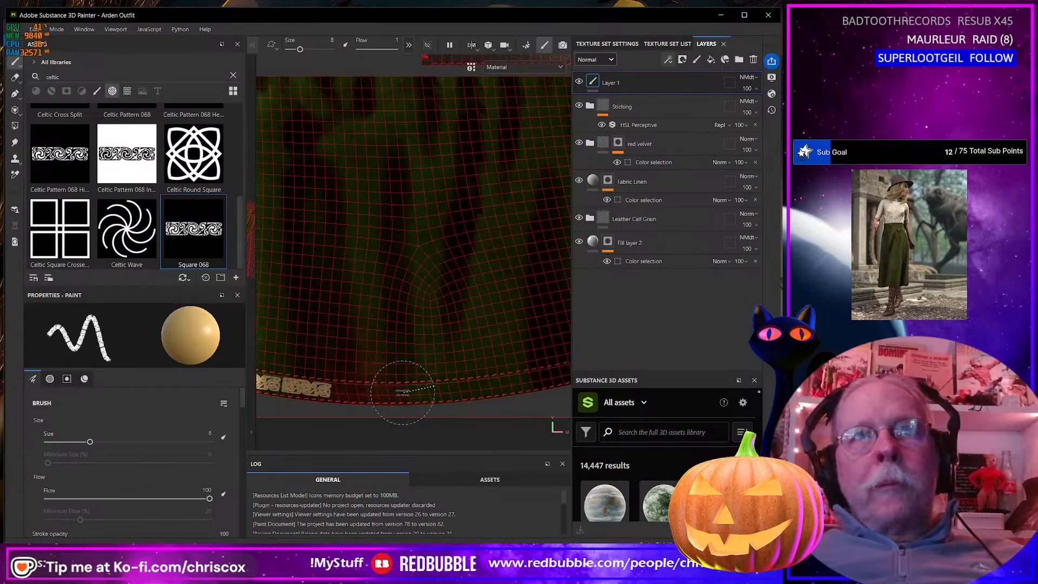
left_click(459, 388, "shift")
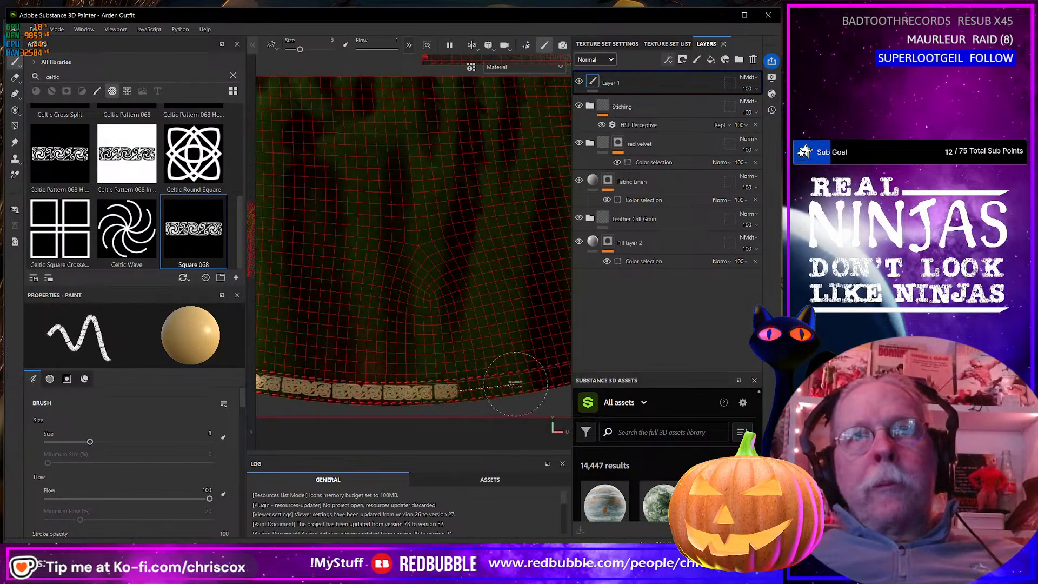
middle_click_drag(551, 375, 411, 394, "alt")
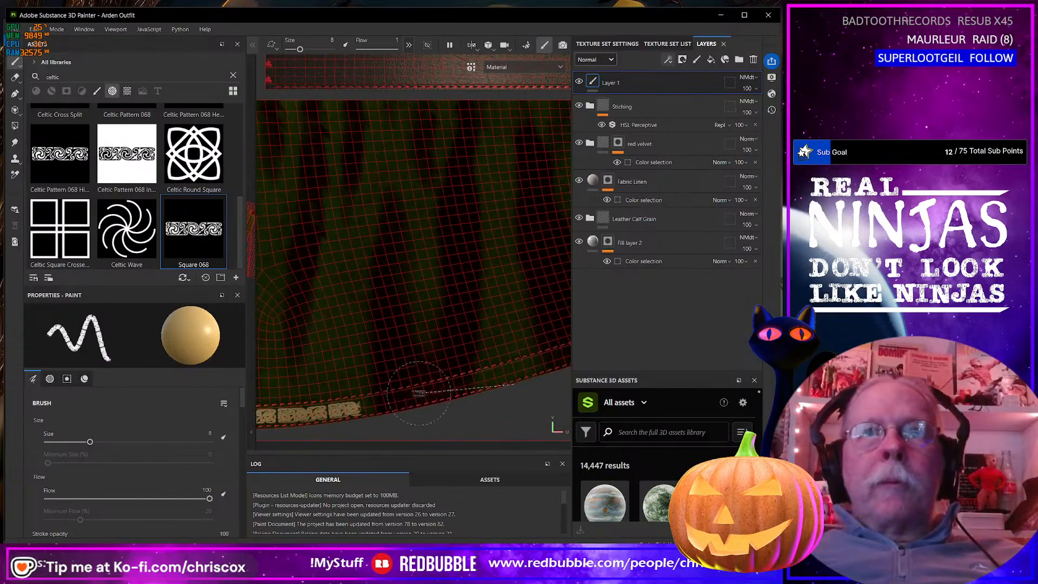
left_click(448, 388, "shift")
Undo the trial border strokes on the large UV island and return to its upper corner
key("ctrl+z")
middle_click_drag(374, 320, 508, 339, "alt")
middle_click_drag(332, 304, 489, 348, "alt")
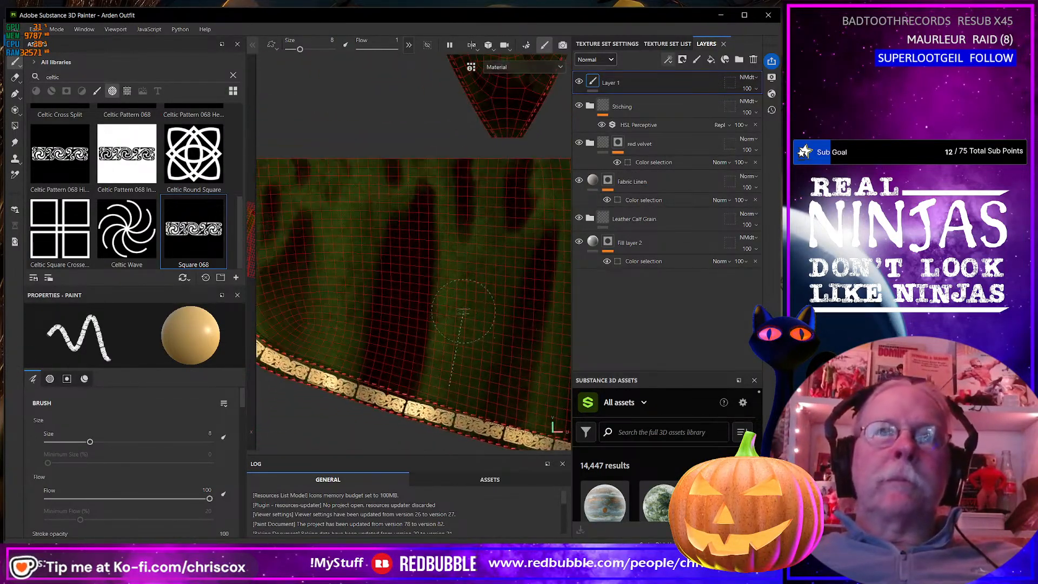
middle_click_drag(364, 277, 537, 341, "alt")
scroll(430, 308, "up", 2)
scroll(392, 281, "up", 2)
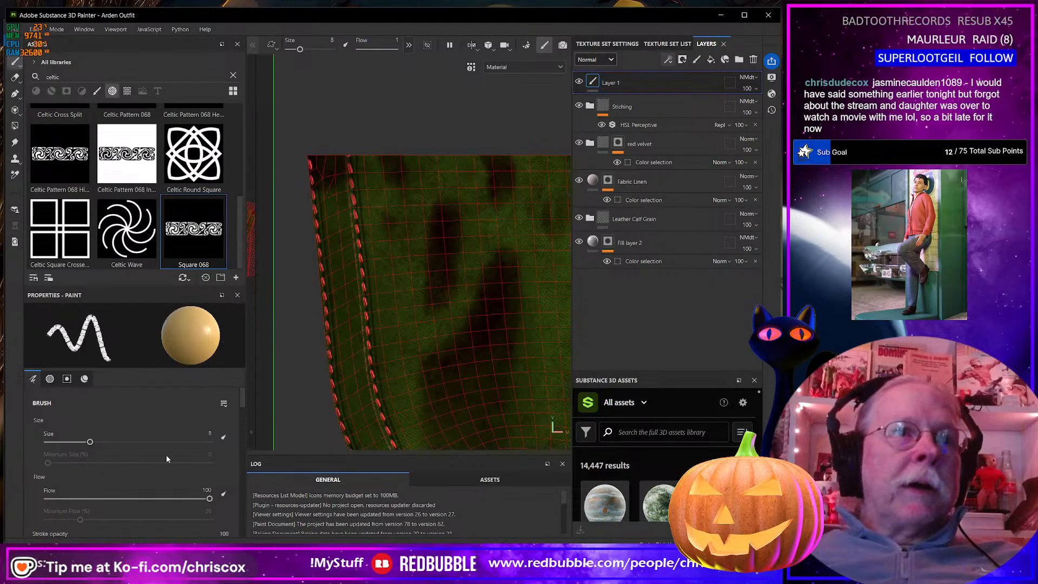
Assign the Celtic Pattern 068 Height 02 texture to the brush material's height channel
scroll(166, 456, "down", 5)
scroll(166, 459, "down", 6)
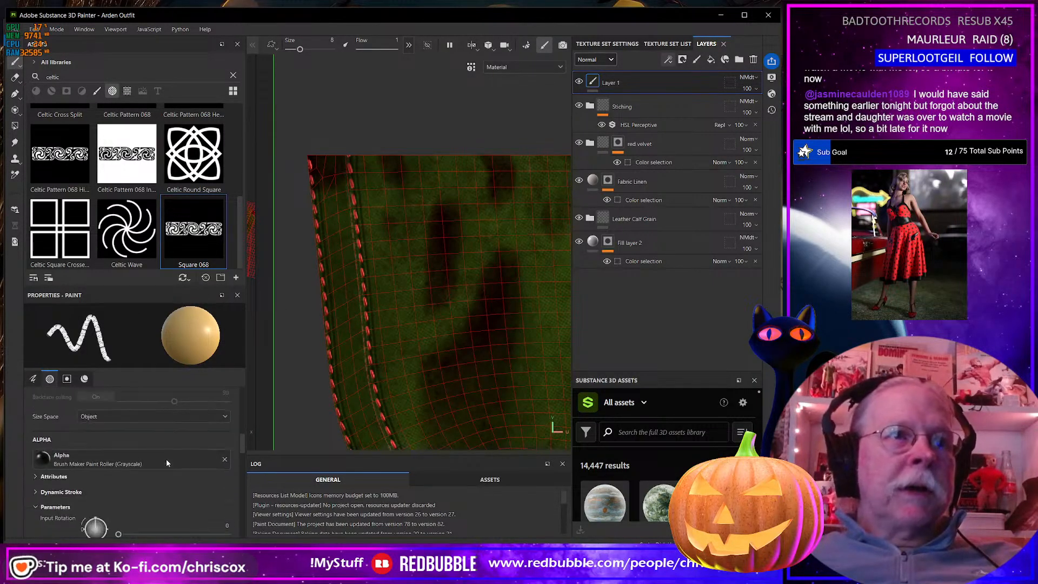
scroll(167, 459, "down", 6)
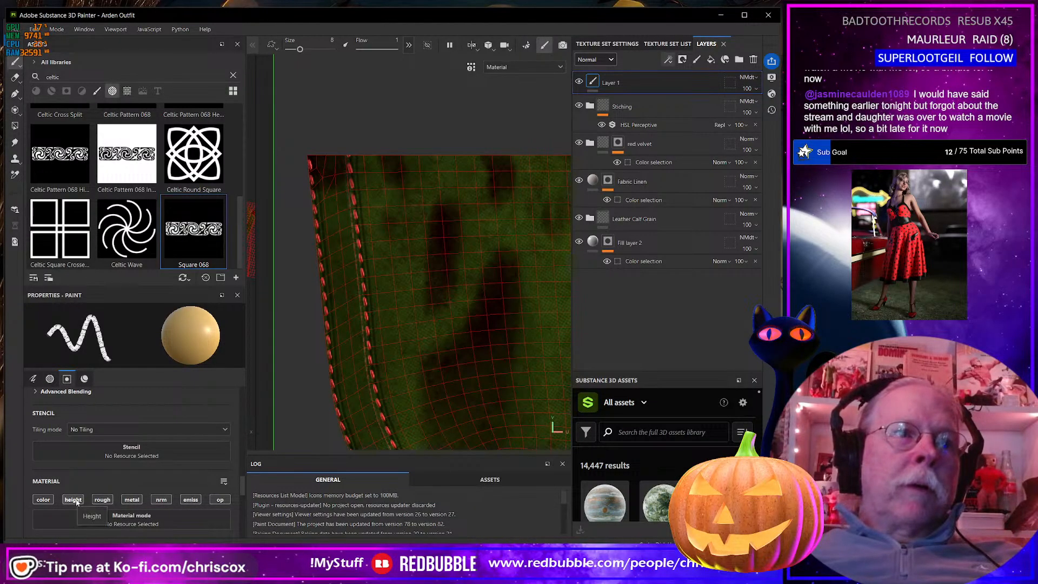
mouse_move(201, 237)
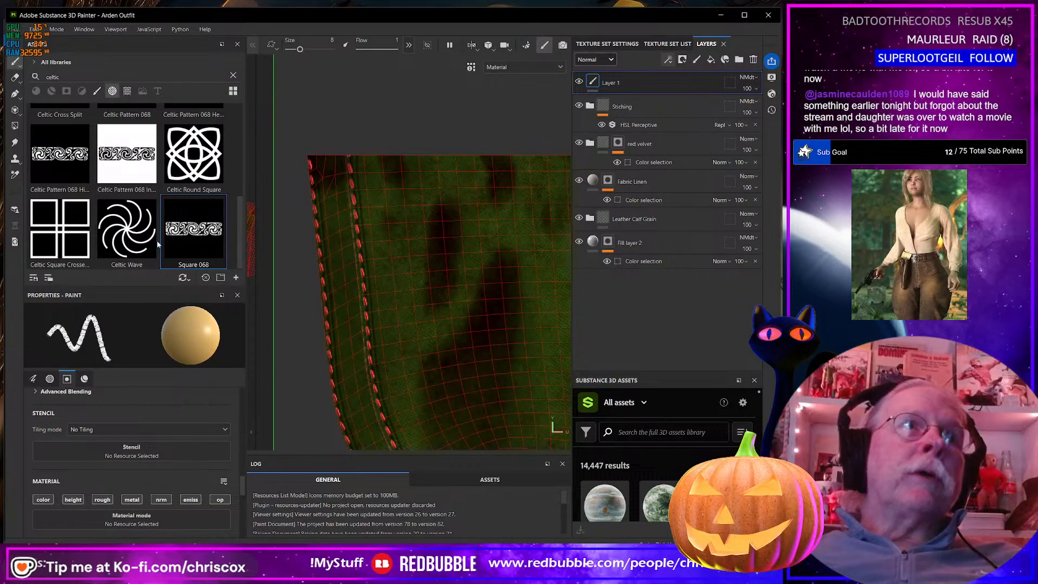
mouse_move(51, 162)
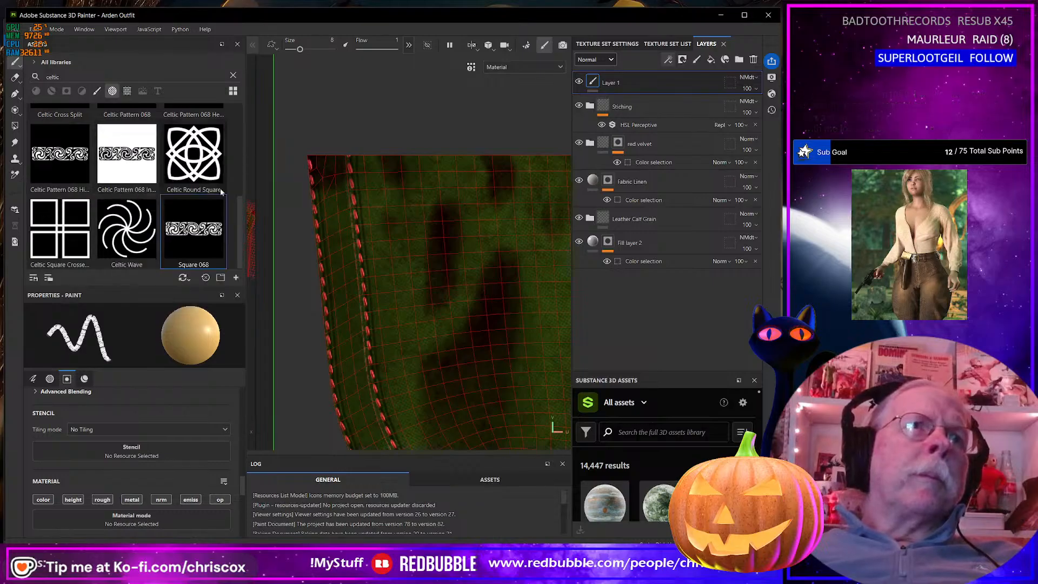
left_click_drag(239, 219, 239, 197)
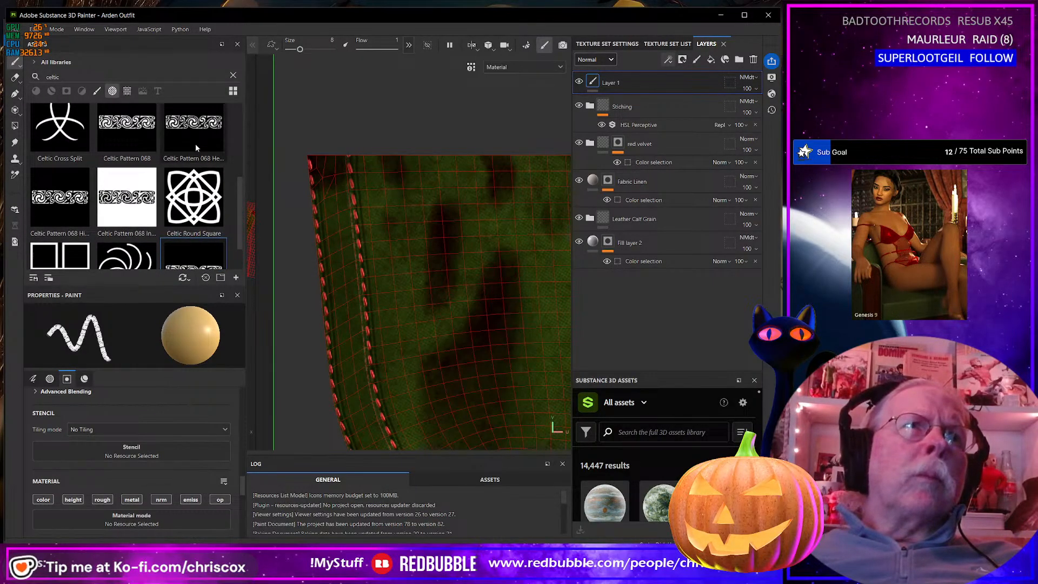
left_click_drag(196, 144, 147, 363)
left_click(84, 379)
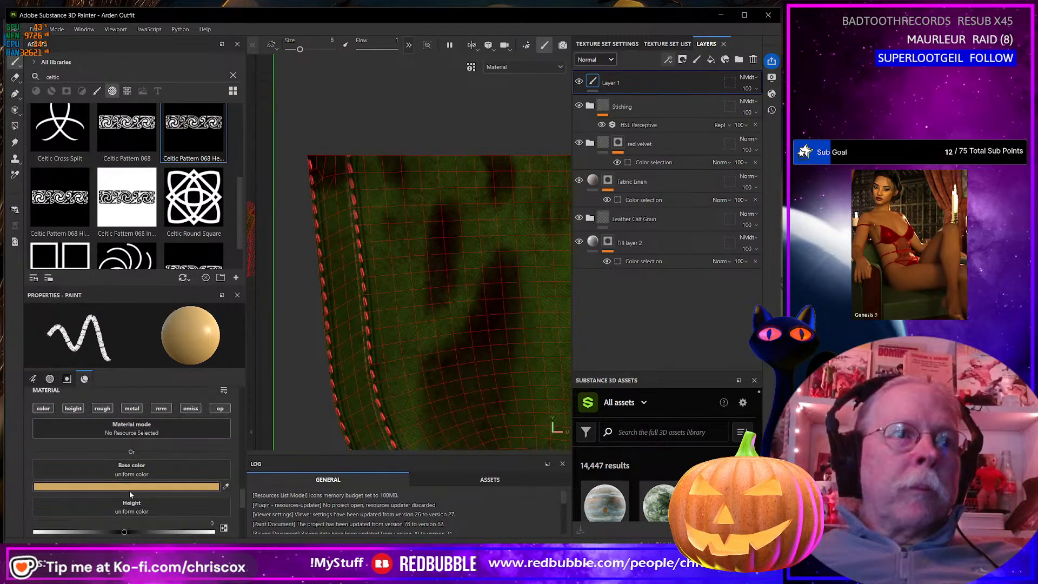
scroll(128, 491, "down", 2)
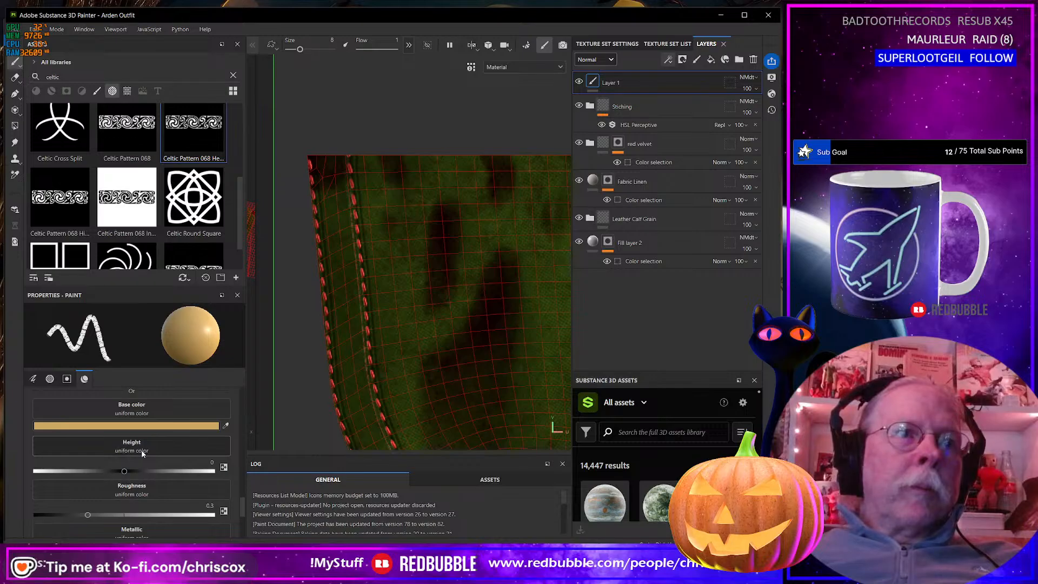
mouse_move(192, 142)
left_click_drag(194, 135, 158, 446)
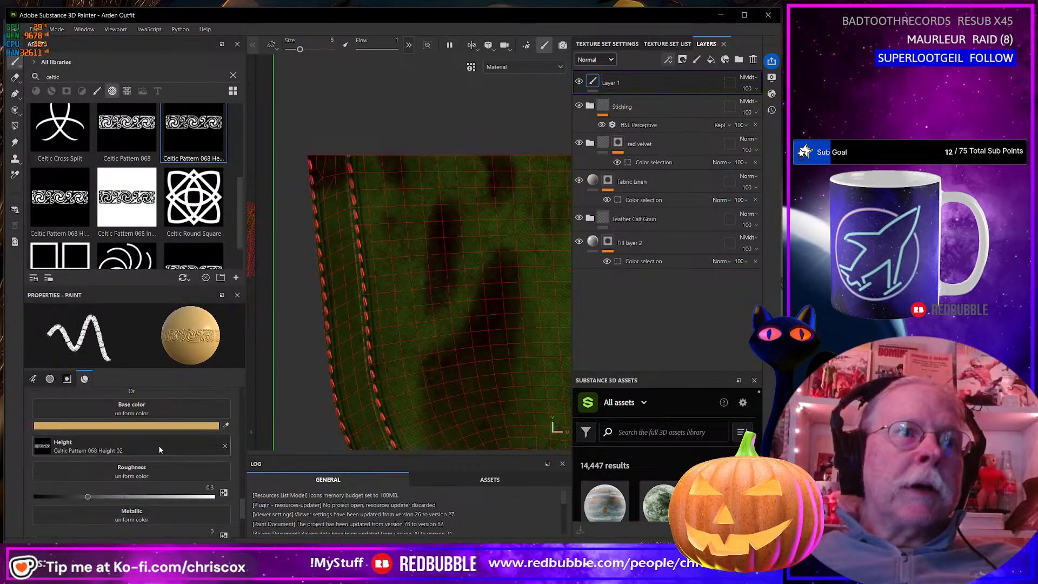
Try a diagonal Celtic stroke with the height texture inside the large UV island, inspect the relief, and undo it
mouse_move(389, 252)
left_mouse_down()
mouse_move(400, 243)
mouse_move(448, 268)
mouse_move(516, 329)
mouse_move(560, 393)
left_mouse_up()
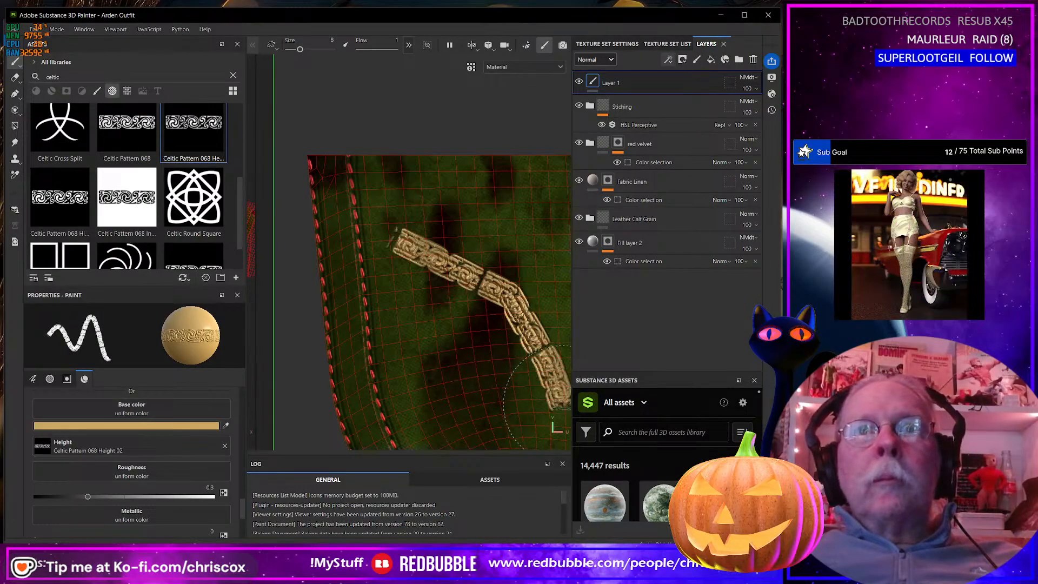
scroll(530, 392, "up", 2)
key("ctrl+z")
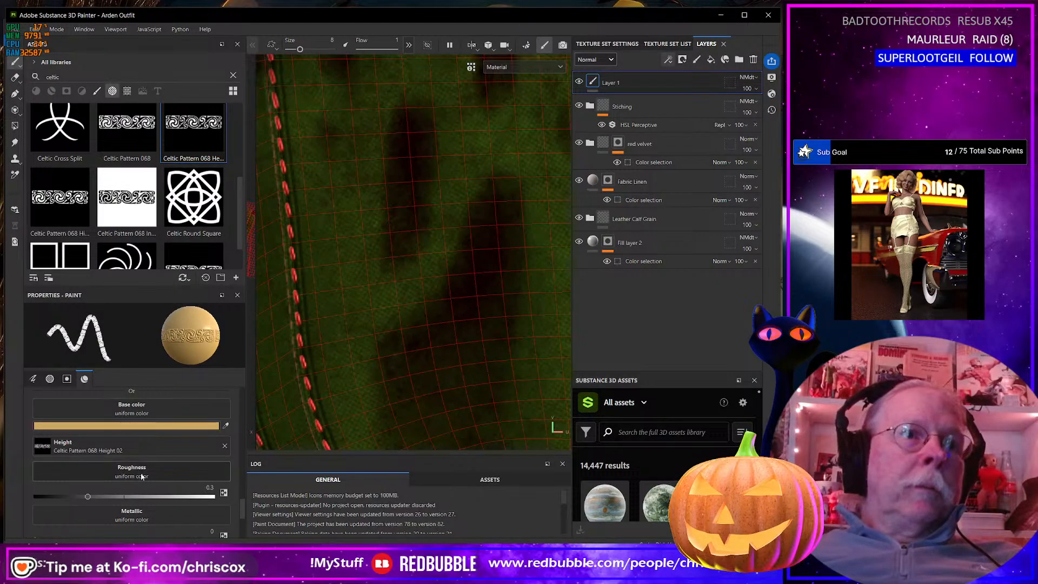
Set the brush material's roughness to about 0.15 and metallic to about 0.26, and turn off its normal, emissive and opacity channels
scroll(152, 493, "down", 1)
left_click_drag(88, 465, 76, 466)
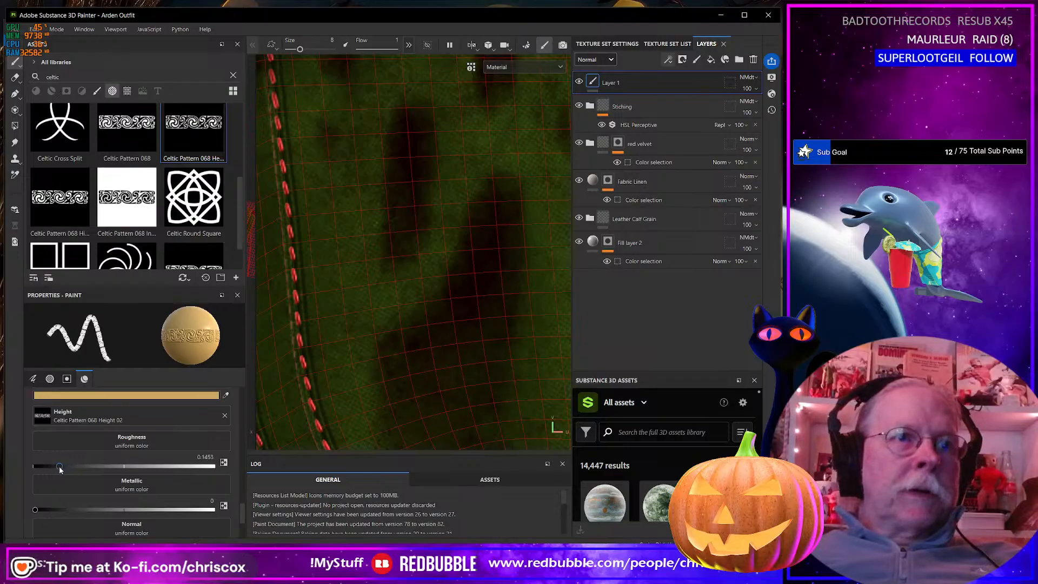
scroll(108, 492, "down", 3)
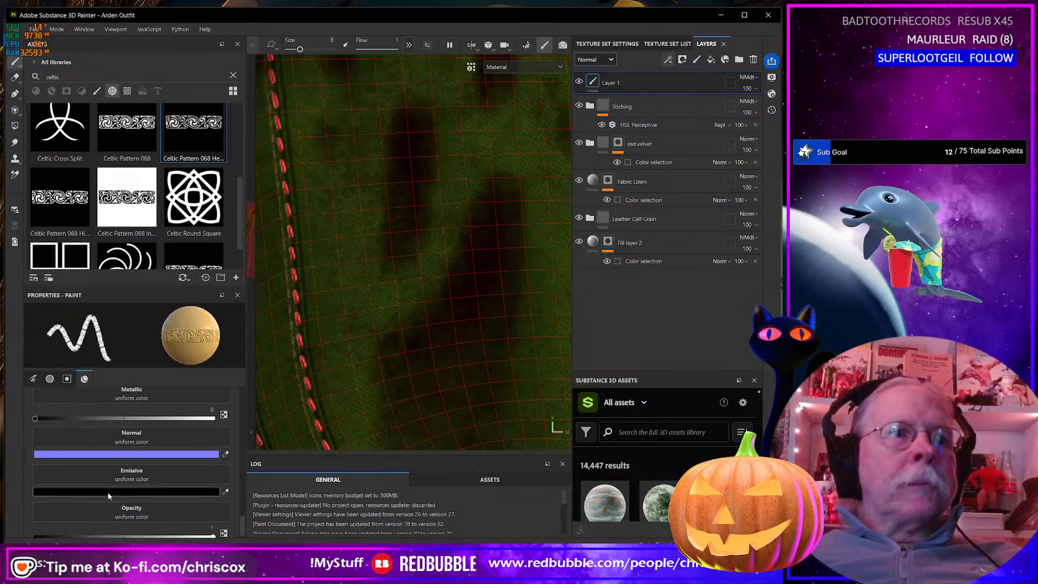
left_click_drag(50, 420, 81, 422)
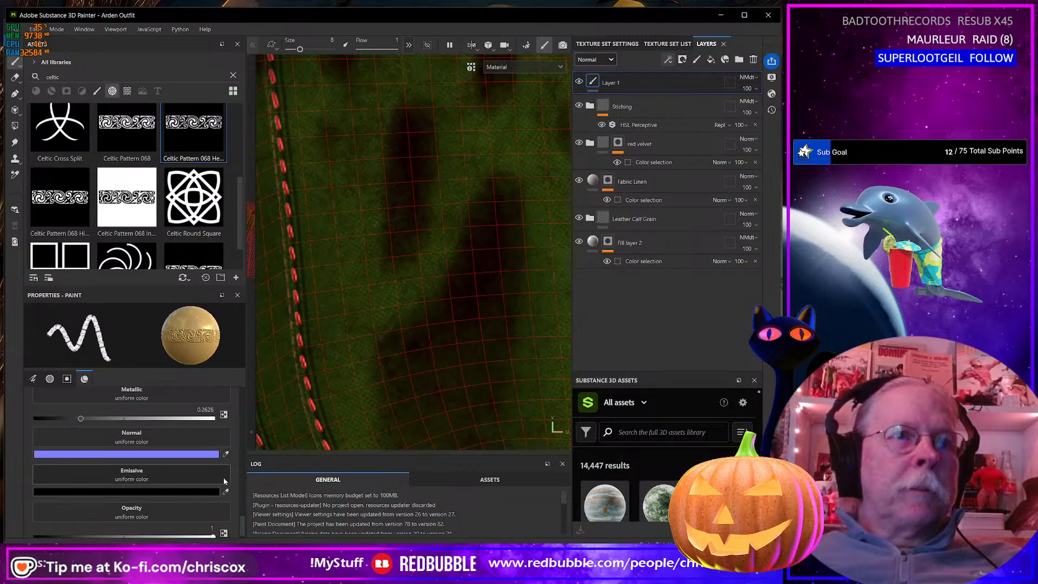
scroll(219, 448, "up", 2)
scroll(216, 442, "up", 4)
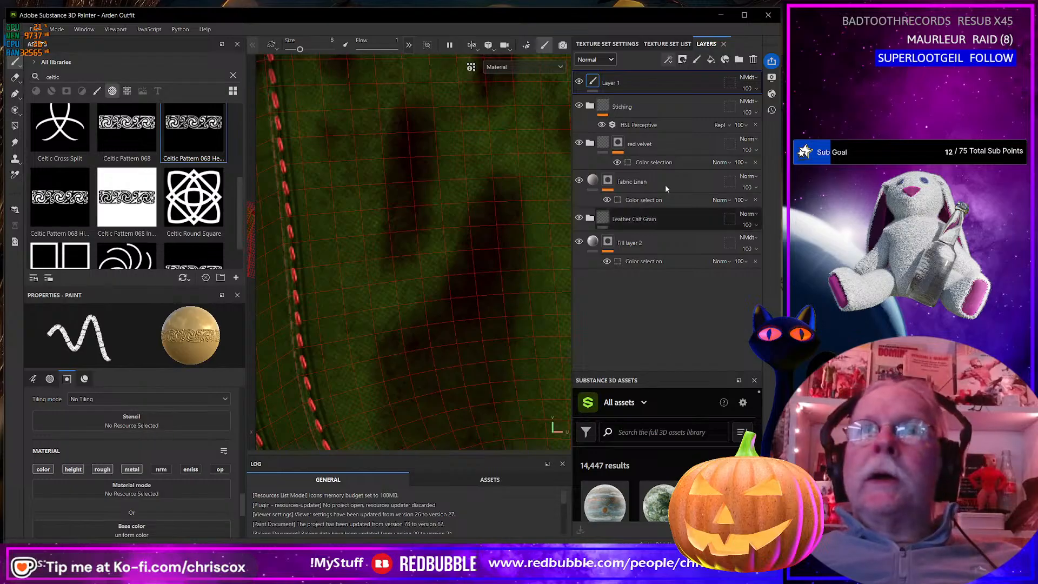
Add a Height To Normal filter to Layer 1 and reselect the layer's paint content
left_click(668, 59)
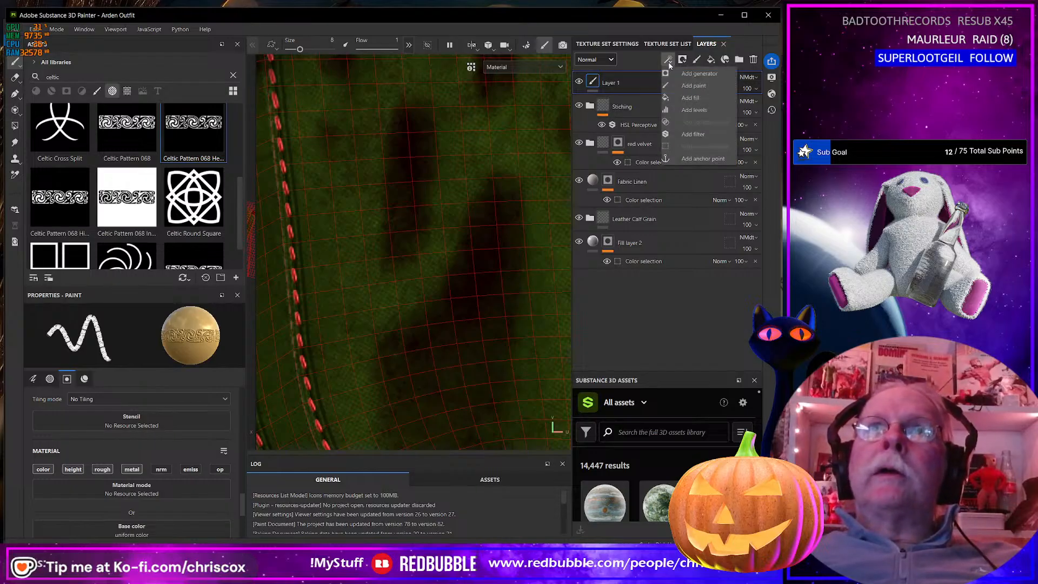
left_click(702, 136)
left_click(152, 355)
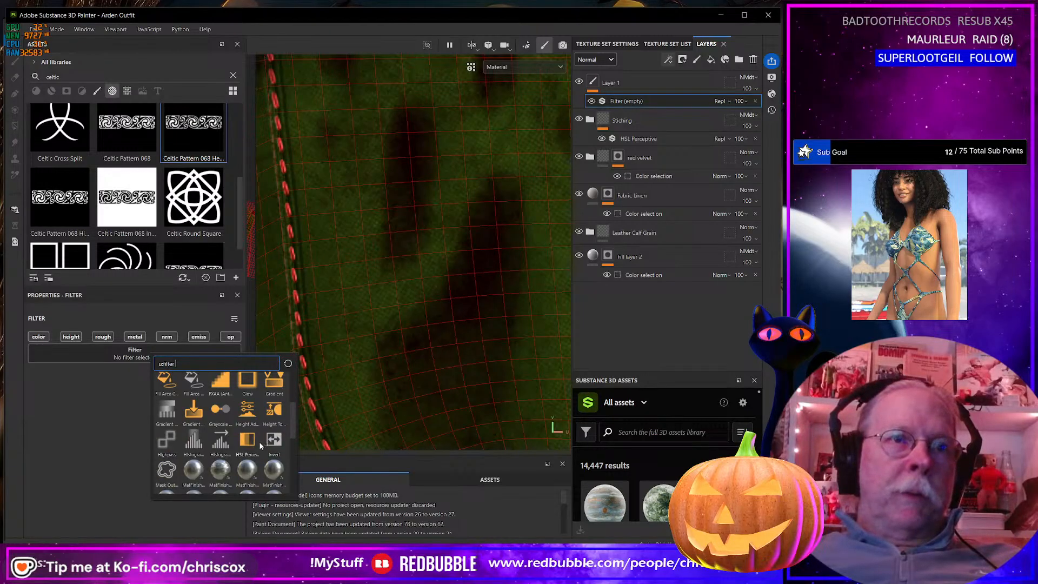
left_click(273, 411)
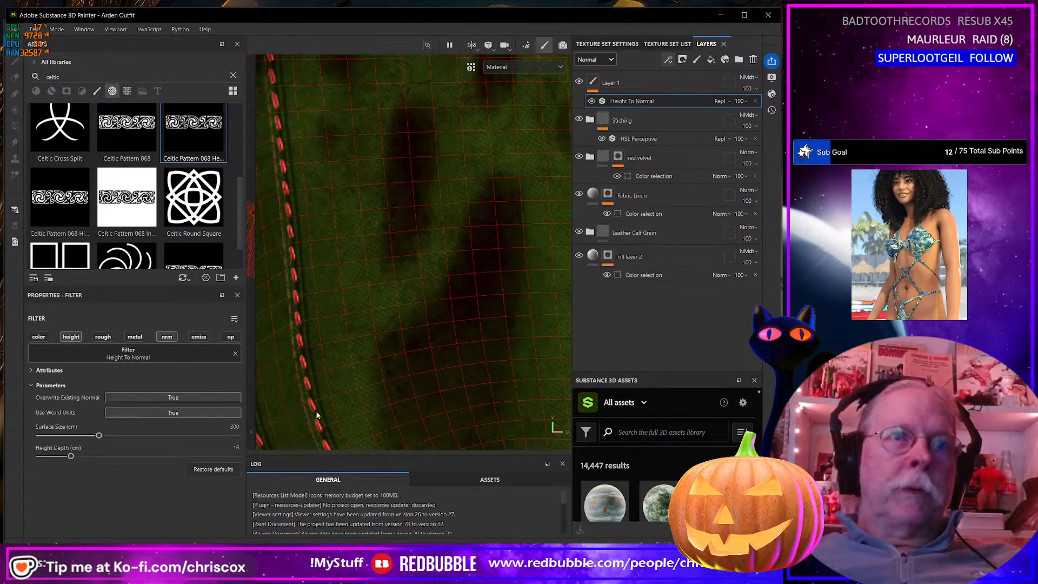
scroll(409, 365, "down", 5)
scroll(411, 373, "down", 1)
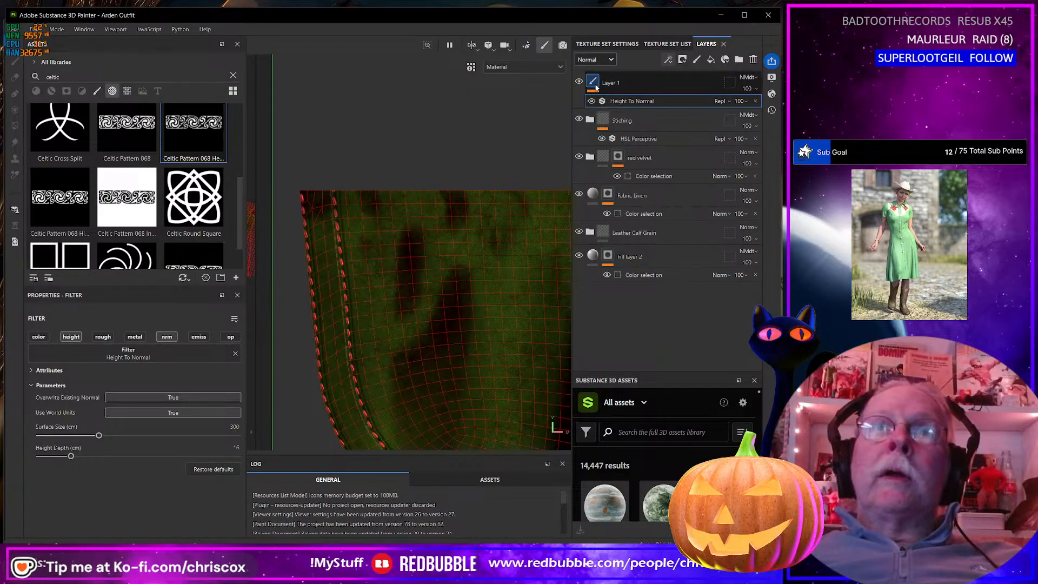
left_click(621, 84)
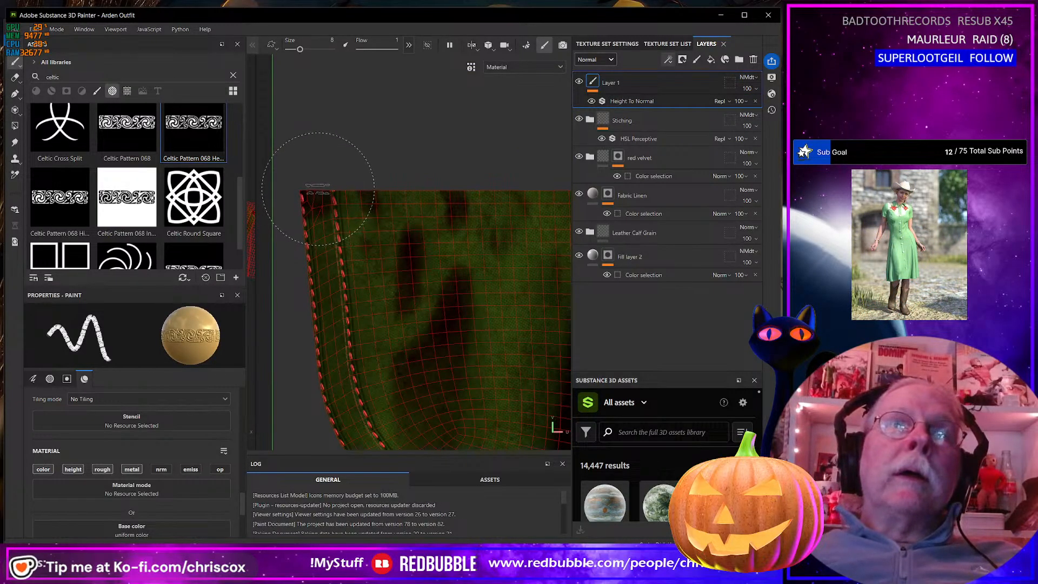
Undo a first trial stroke, then paint the Celtic border down the large UV island's left seam, between its two stitching rows
left_click_drag(327, 238, 329, 327)
key("ctrl+z")
scroll(330, 329, "up", 2)
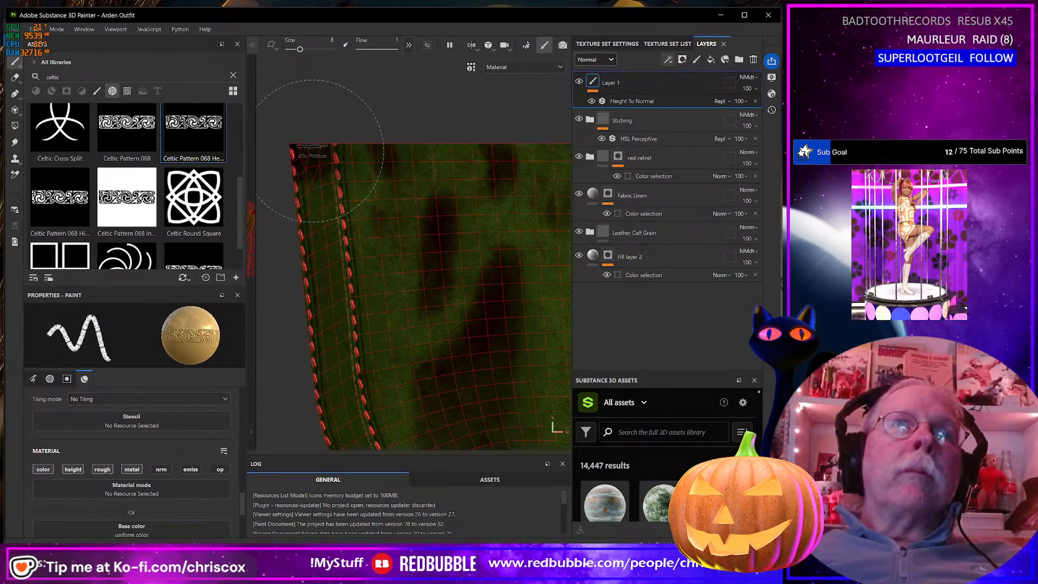
left_click(326, 269, "shift")
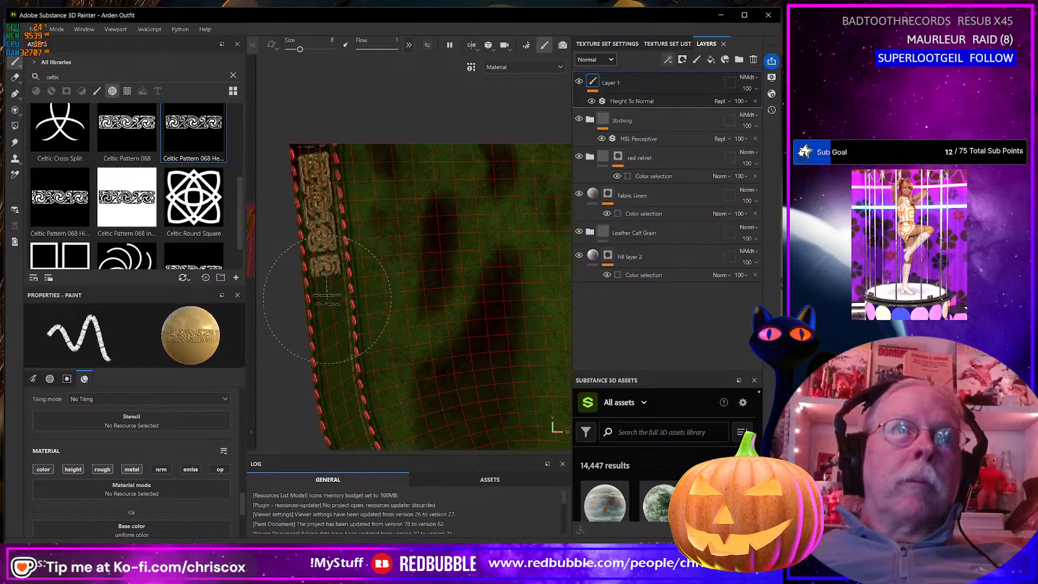
middle_click_drag(361, 351, 370, 208, "alt")
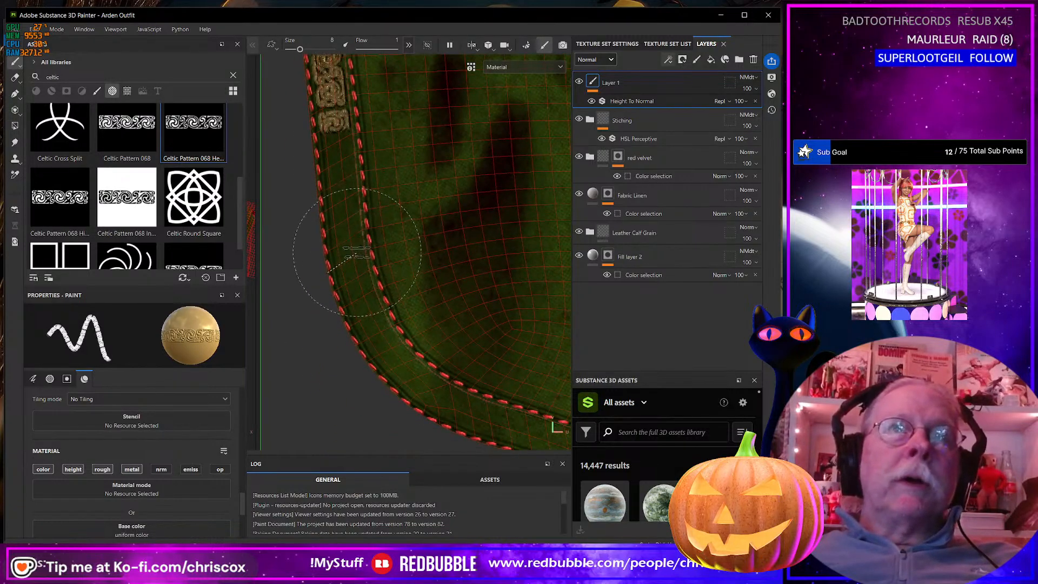
left_click(354, 263, "shift")
Continue the Celtic border around the large island's lower-left curve and along the first part of its bottom hem
scroll(372, 292, "down", 6)
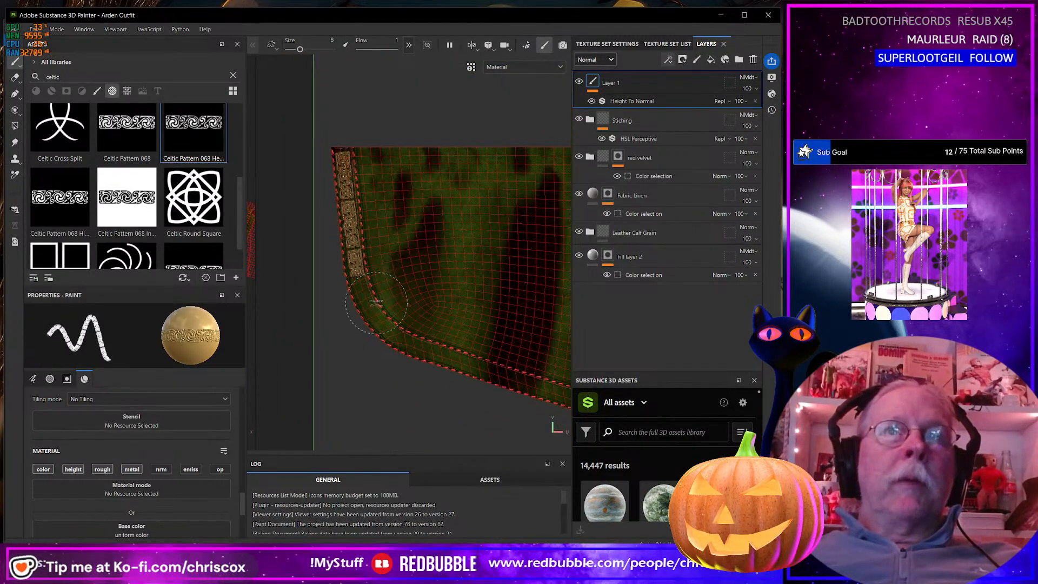
scroll(378, 304, "down", 2)
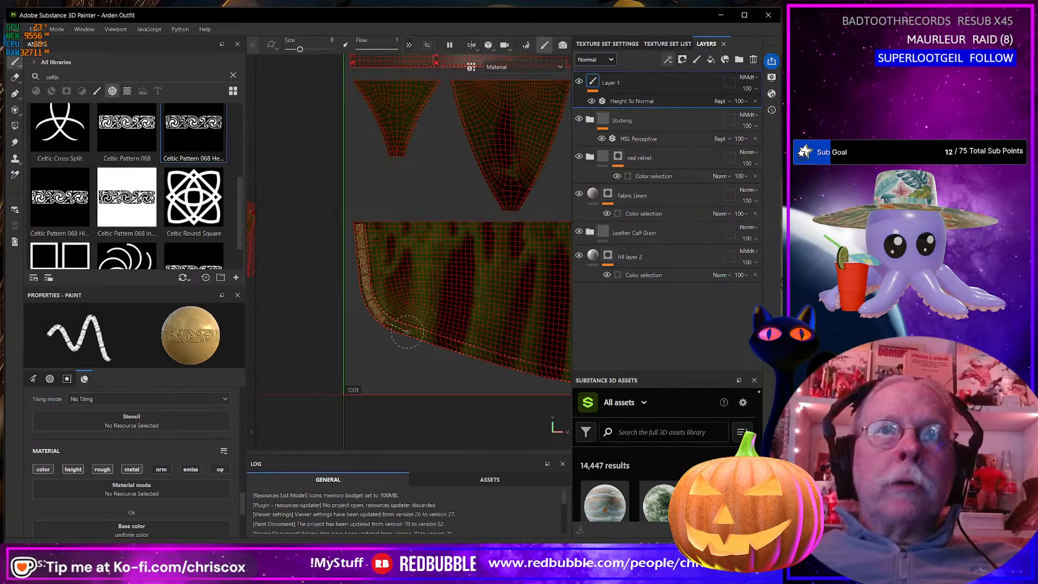
left_click(457, 345, "shift")
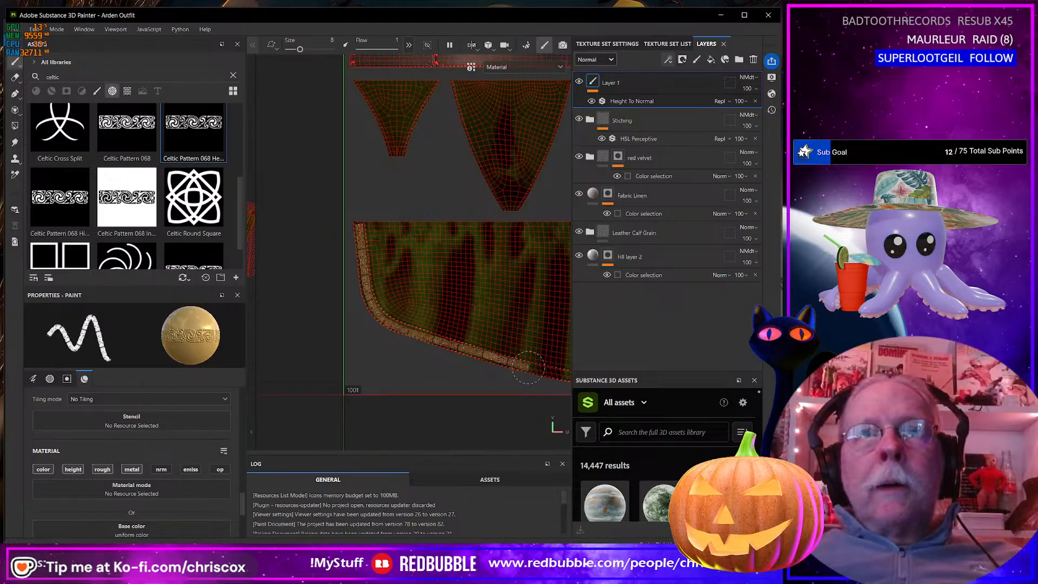
Extend the Celtic border in short straight segments through the middle of the large island's bottom hem, between the stitching rows
scroll(527, 367, "up", 4)
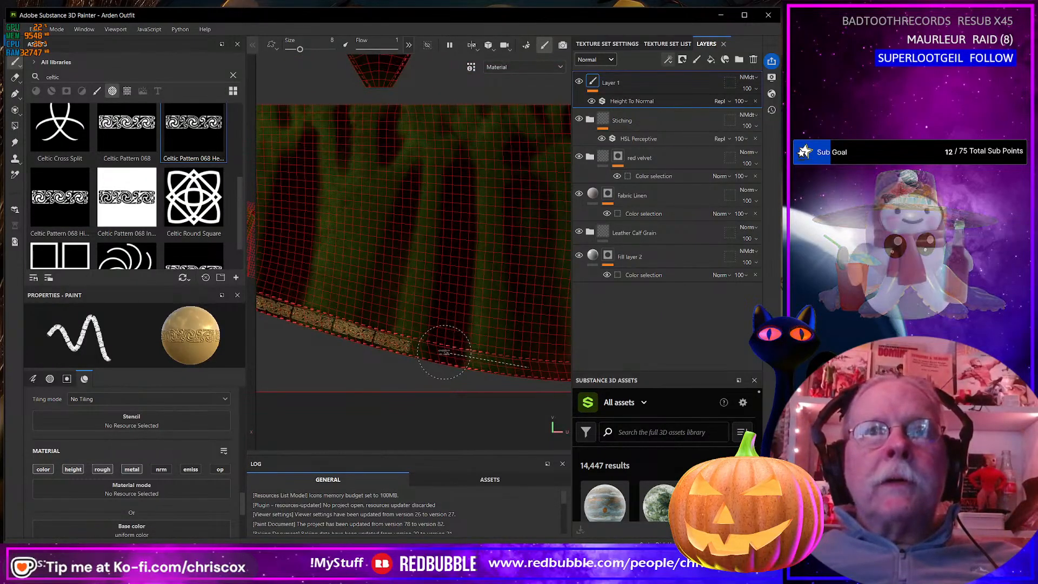
left_click(446, 353)
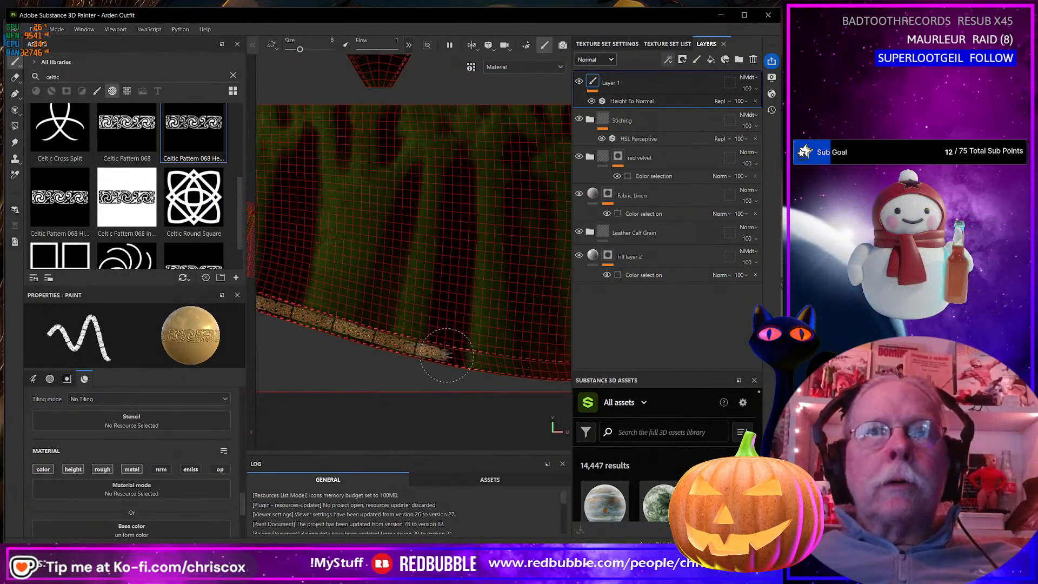
left_click(514, 366, "shift")
left_click(564, 372, "shift")
middle_click_drag(562, 372, 419, 372, "alt")
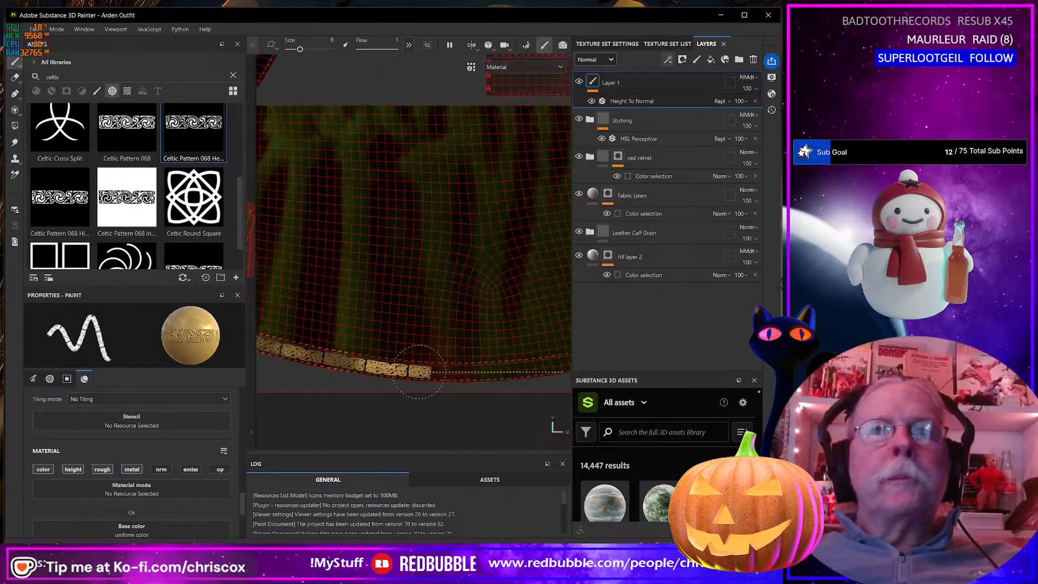
left_click(473, 373, "shift")
left_click(516, 369, "shift")
Carry the Celtic border along the rising part of the bottom hem toward the large island's lower-right corner
middle_click_drag(515, 368, 394, 374, "alt")
left_click(458, 367, "shift")
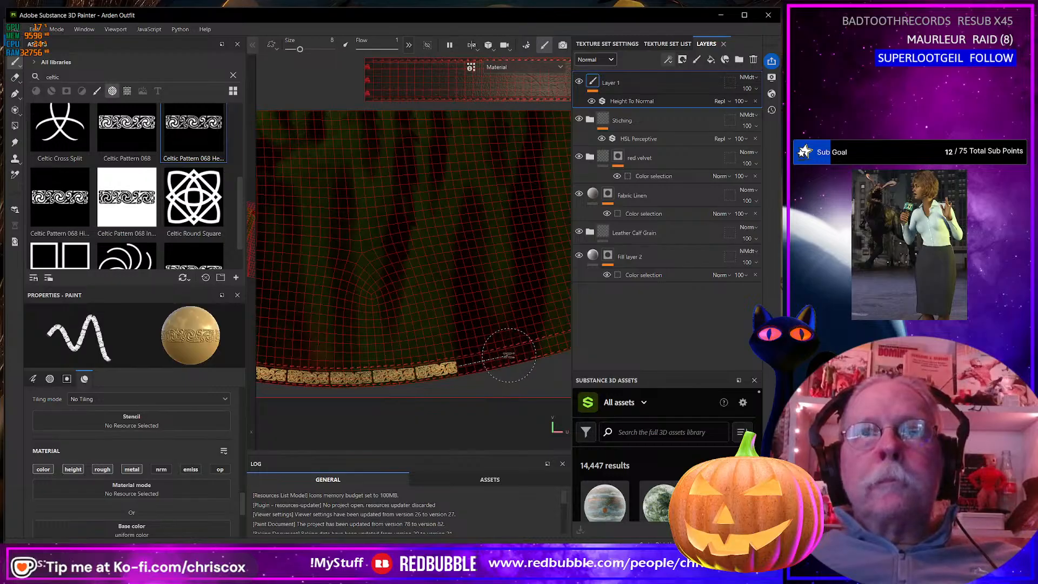
middle_click_drag(509, 355, 382, 374, "alt")
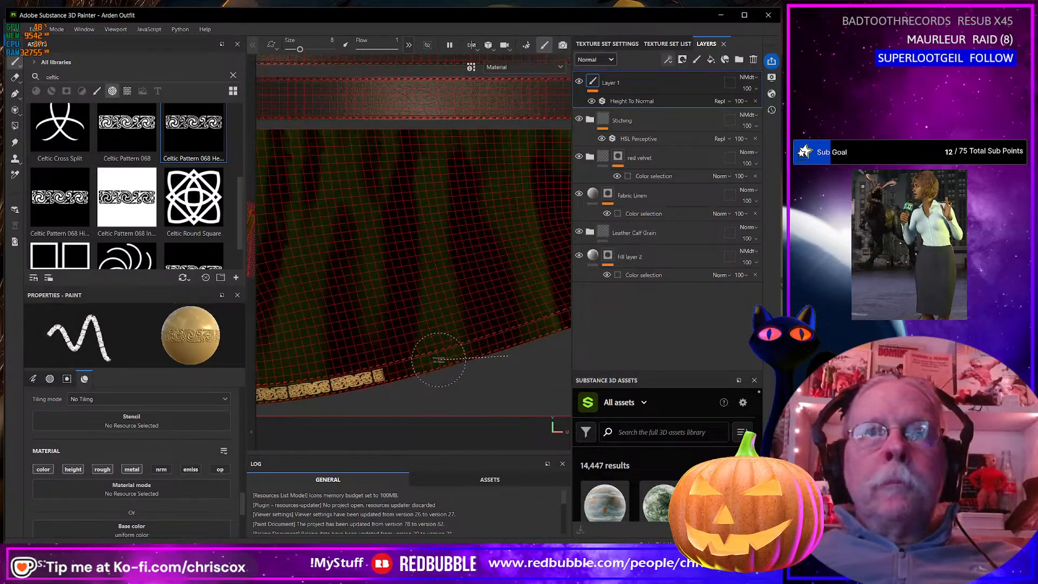
left_click(438, 360, "shift")
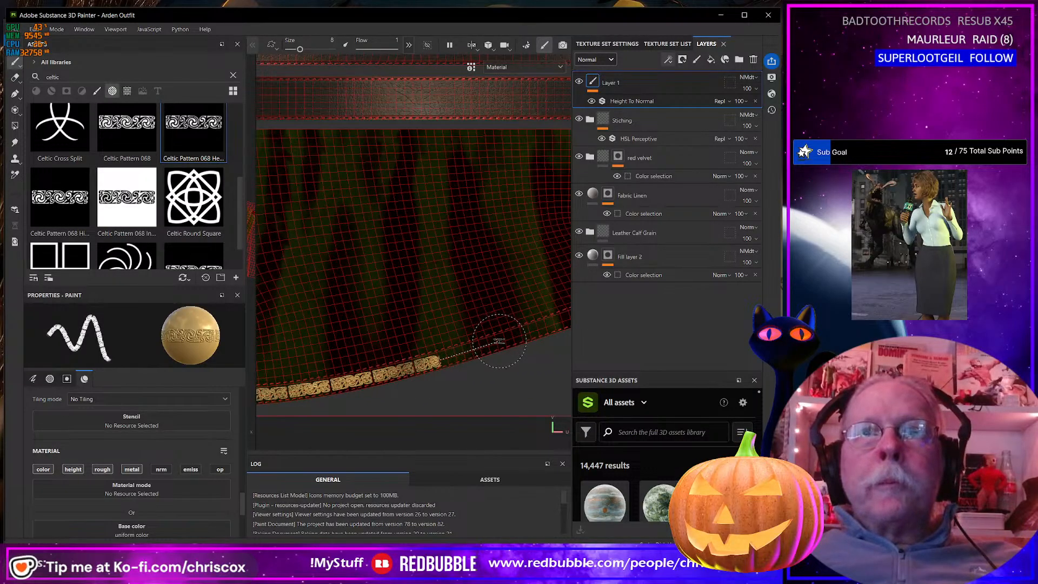
Paint the Celtic border around the large island's lower-right corner and up its right seam to the top edge
middle_click_drag(498, 341, 391, 353, "alt")
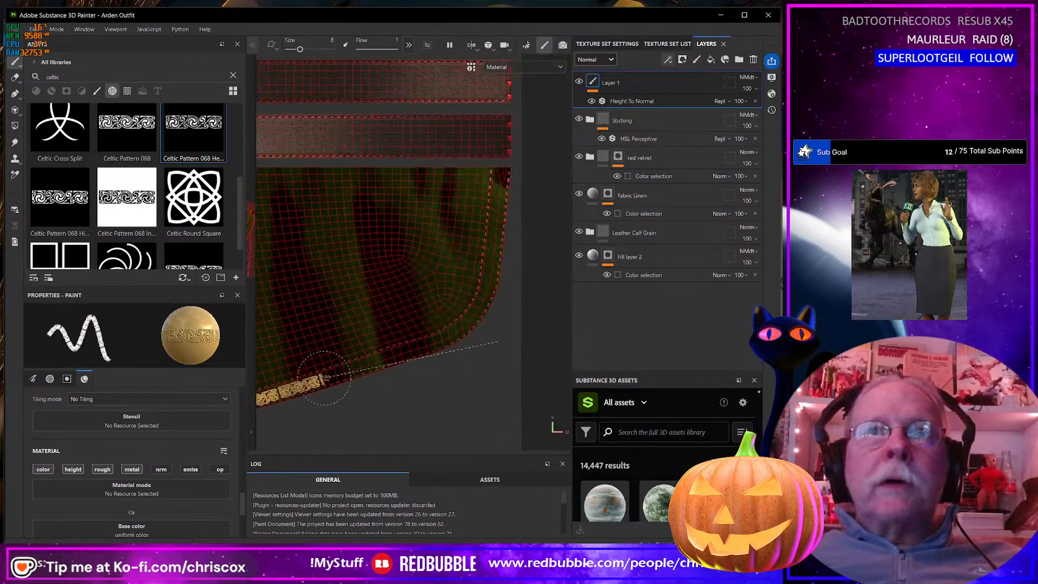
left_click(395, 356, "shift")
left_click(442, 340, "shift")
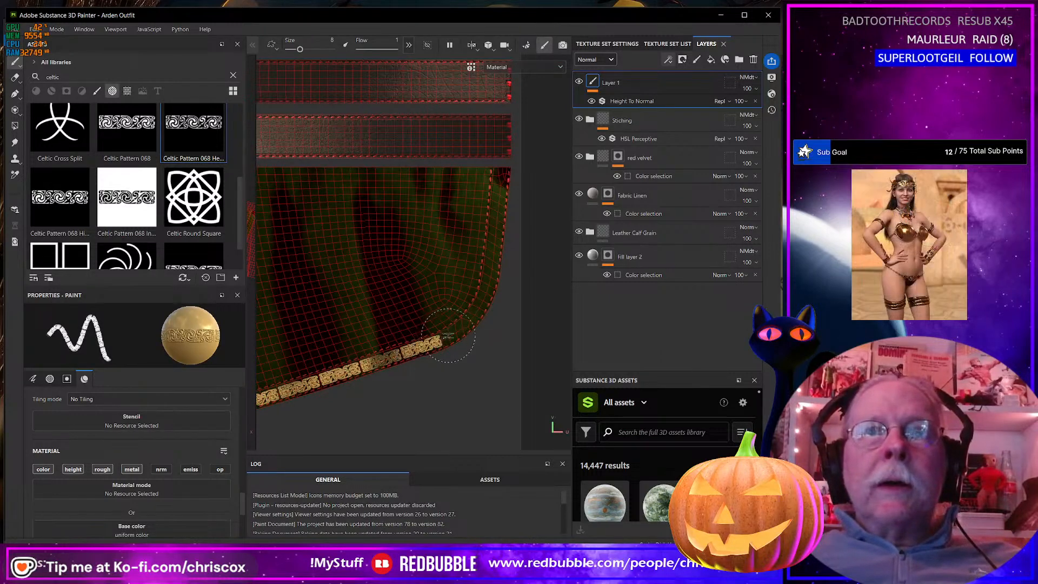
left_click(463, 328, "shift")
left_click(478, 314, "shift")
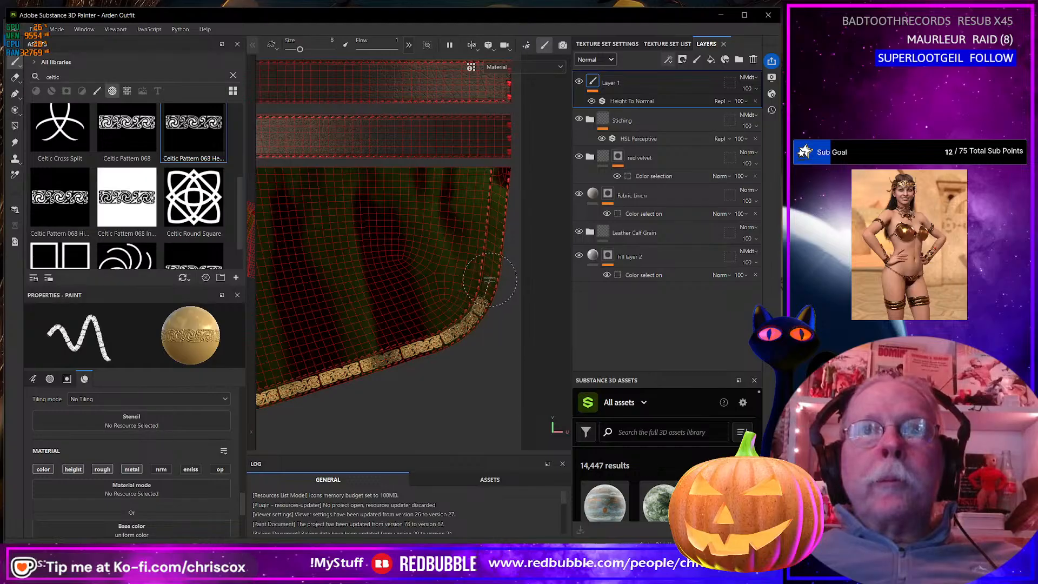
left_click(500, 178, "shift")
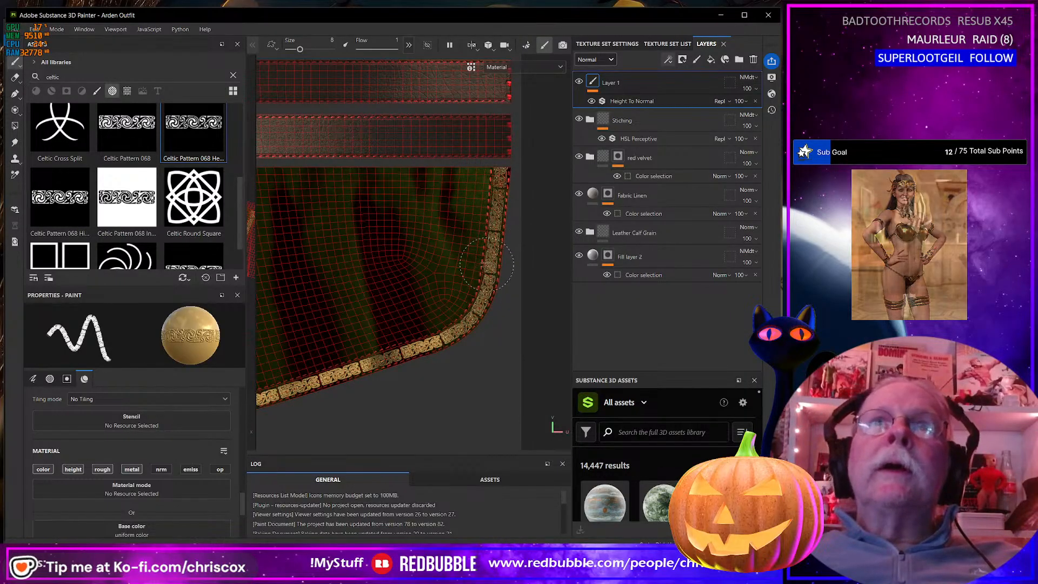
Show the 3D view beside the UV view and inspect the painted Celtic border along the skirt's hem and front edges
scroll(501, 187, "up", 2)
scroll(478, 267, "down", 6)
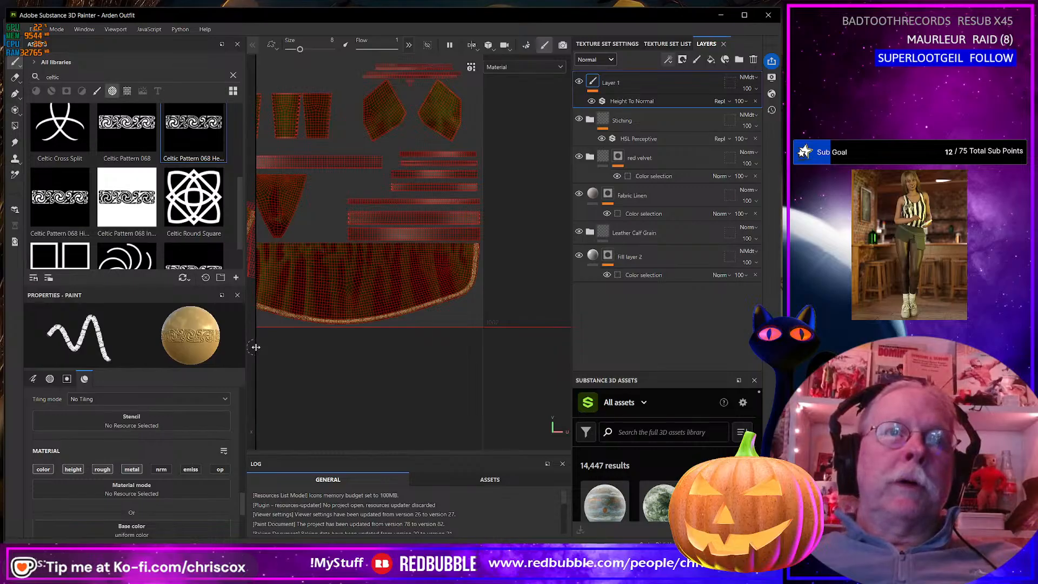
key("F1")
scroll(409, 312, "up", 6)
middle_click_drag(405, 329, 346, 220, "alt")
mouse_move(346, 220)
left_mouse_down("alt")
mouse_move(297, 268)
mouse_move(269, 267)
mouse_move(361, 237)
left_mouse_up("alt")
scroll(362, 240, "up", 3)
scroll(361, 242, "down", 3)
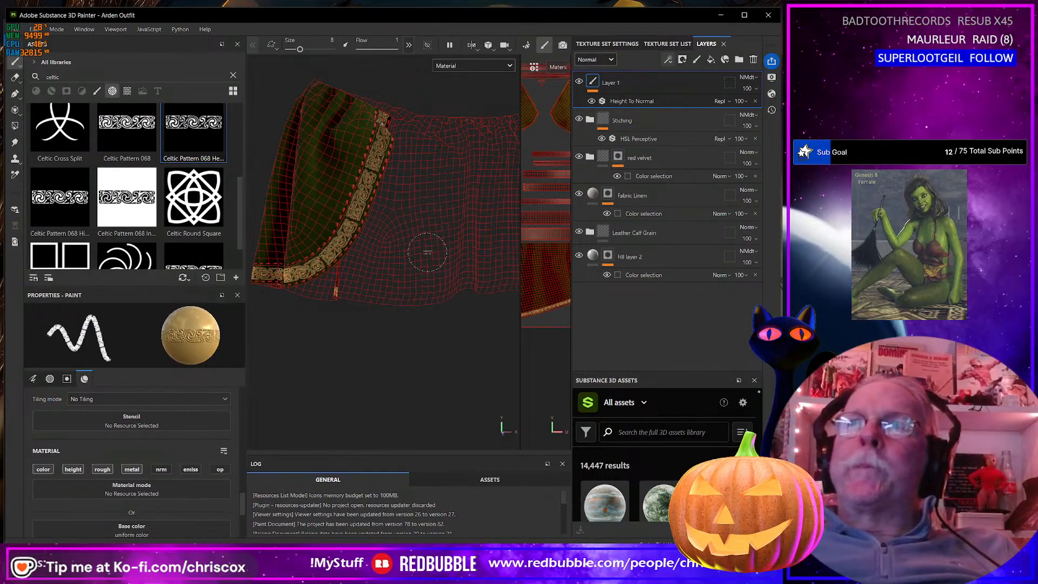
scroll(417, 272, "up", 3)
scroll(418, 277, "down", 8)
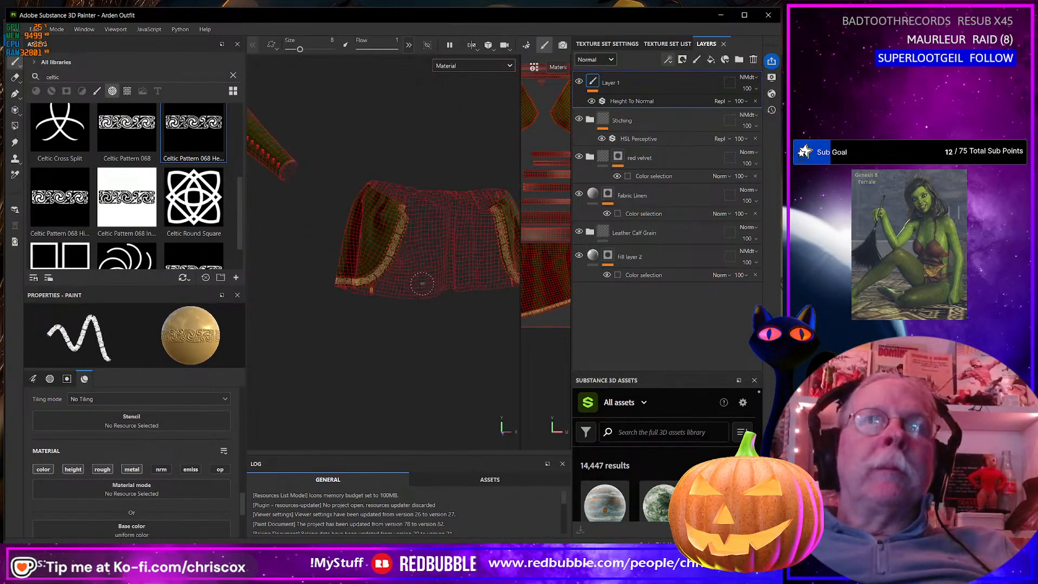
mouse_move(428, 281)
left_mouse_down("alt")
mouse_move(356, 282)
mouse_move(407, 282)
left_mouse_up("alt")
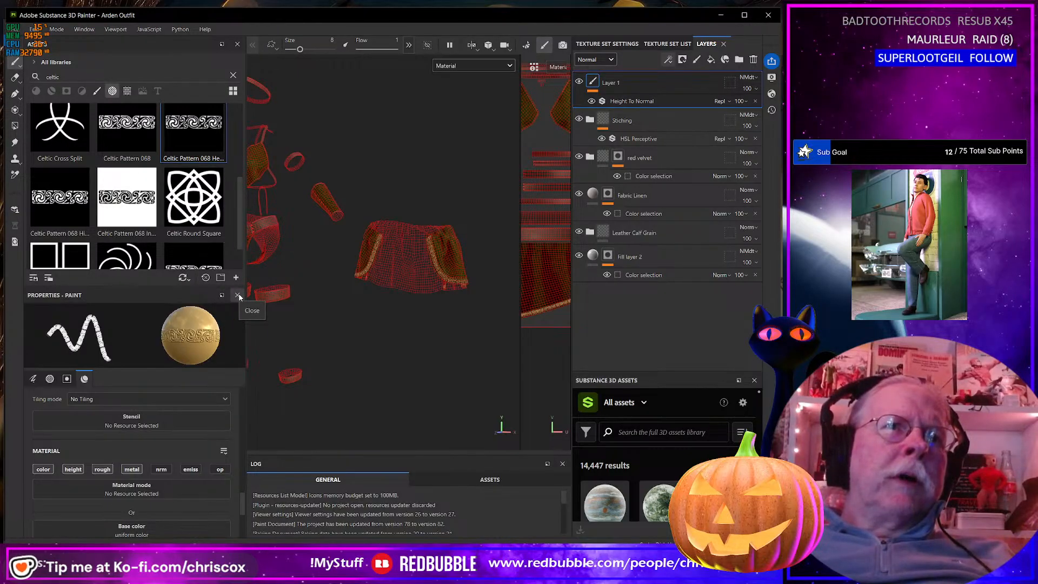
Save the current Celtic paint settings as a new brush preset
right_click(142, 380)
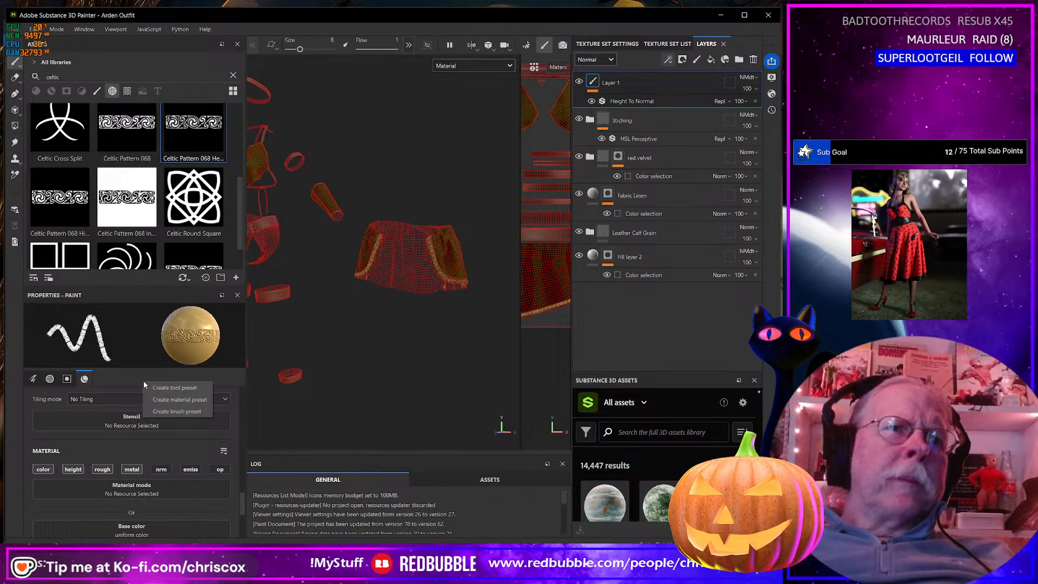
left_click(176, 411)
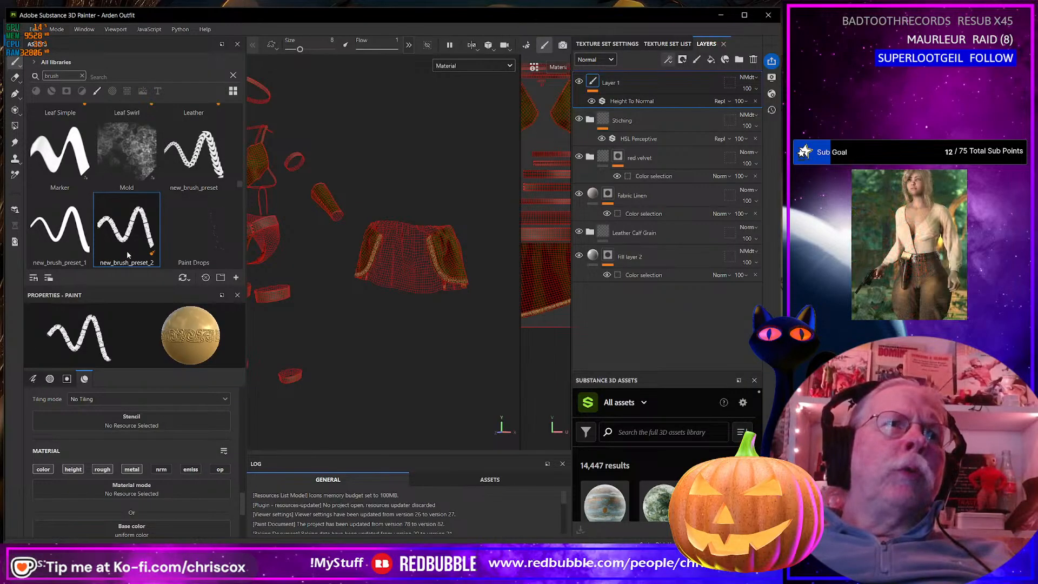
mouse_move(128, 253)
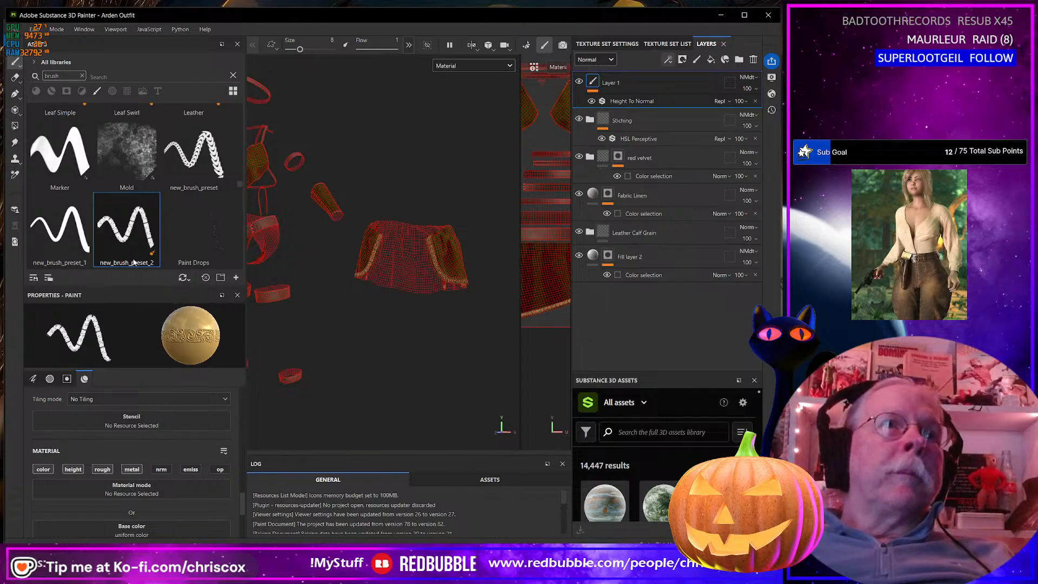
Rename the new brush preset with the author's abbreviated name followed by "Celtic 2"
right_click(129, 239)
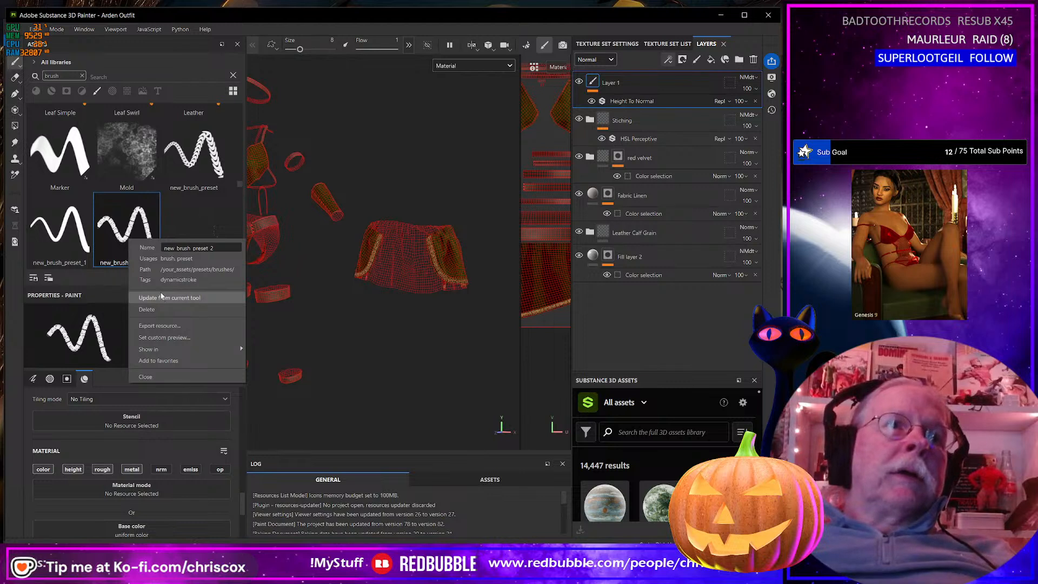
left_click(187, 249)
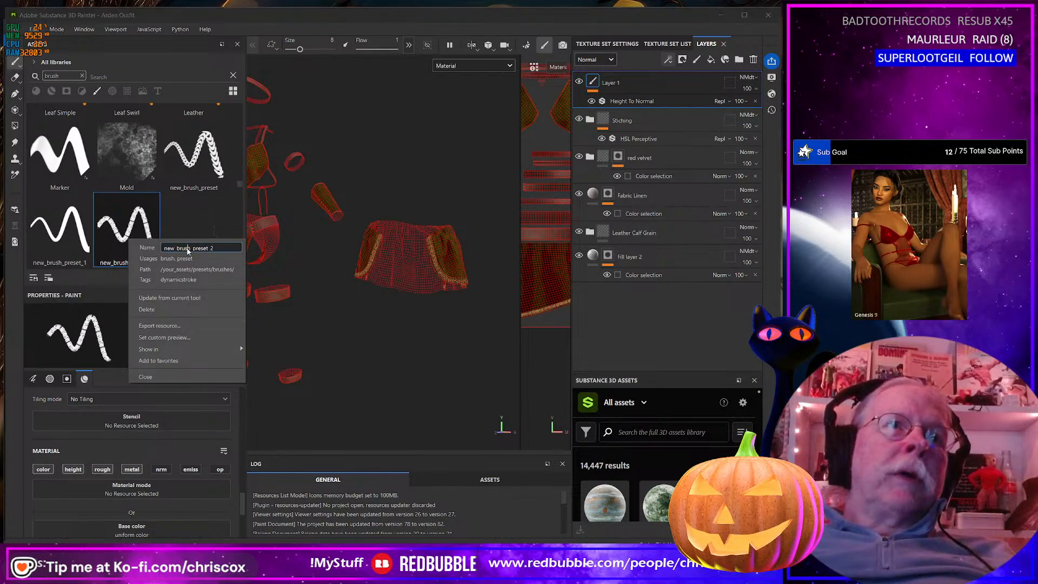
double_click(204, 249)
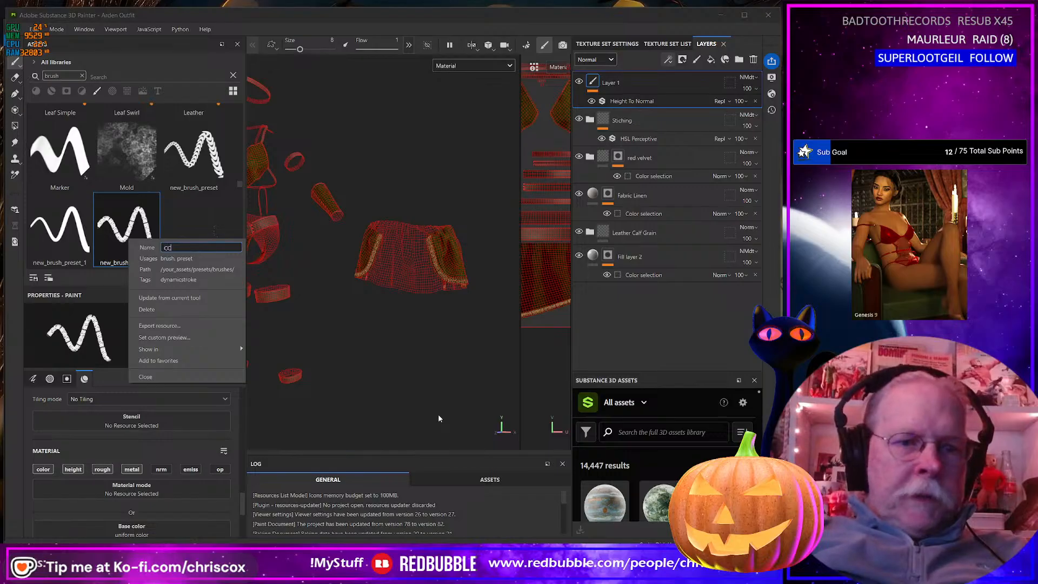
type("CCox Ce")
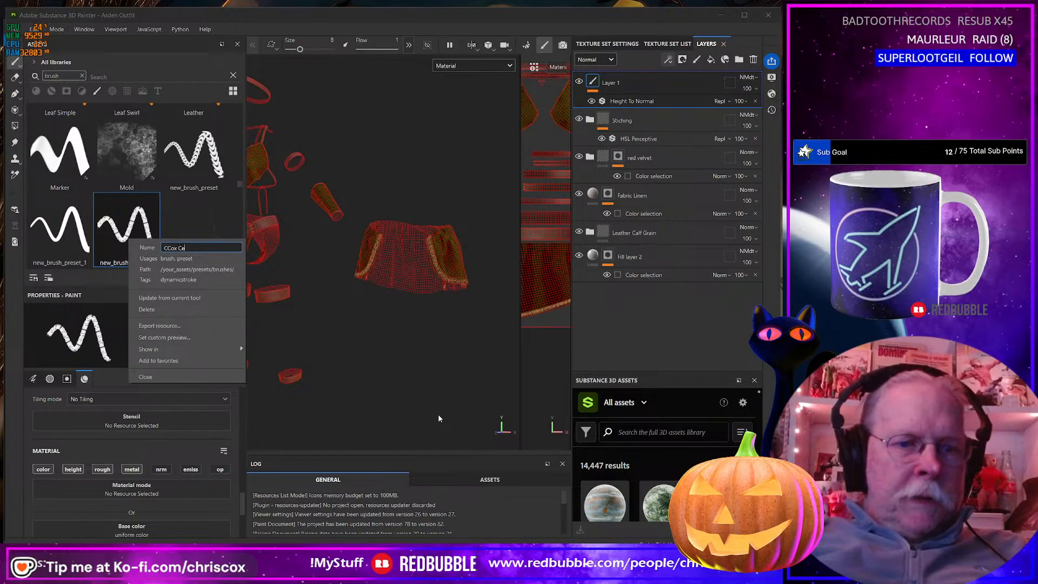
type("ltic ")
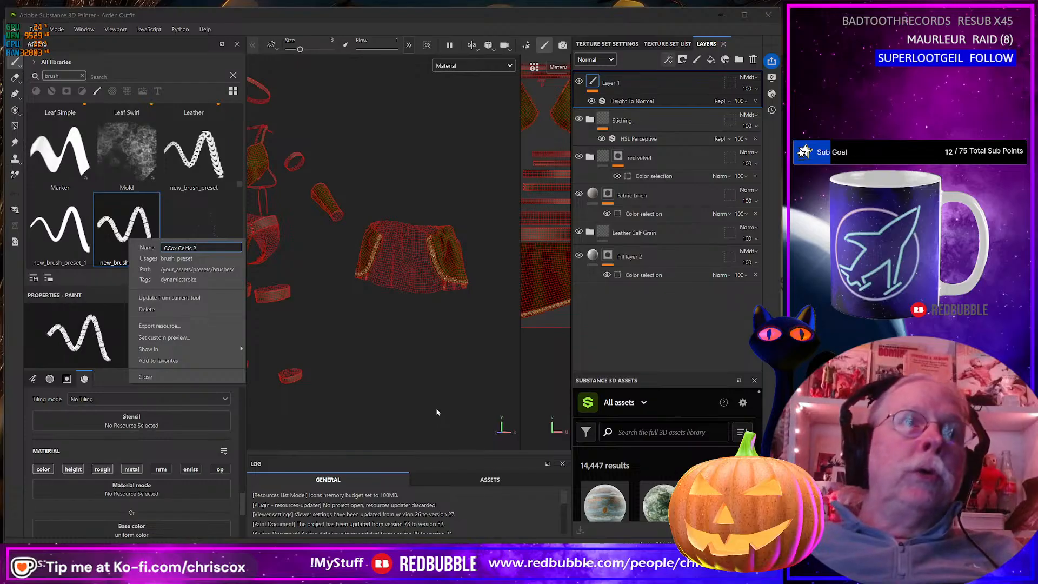
type("2")
left_click(170, 374)
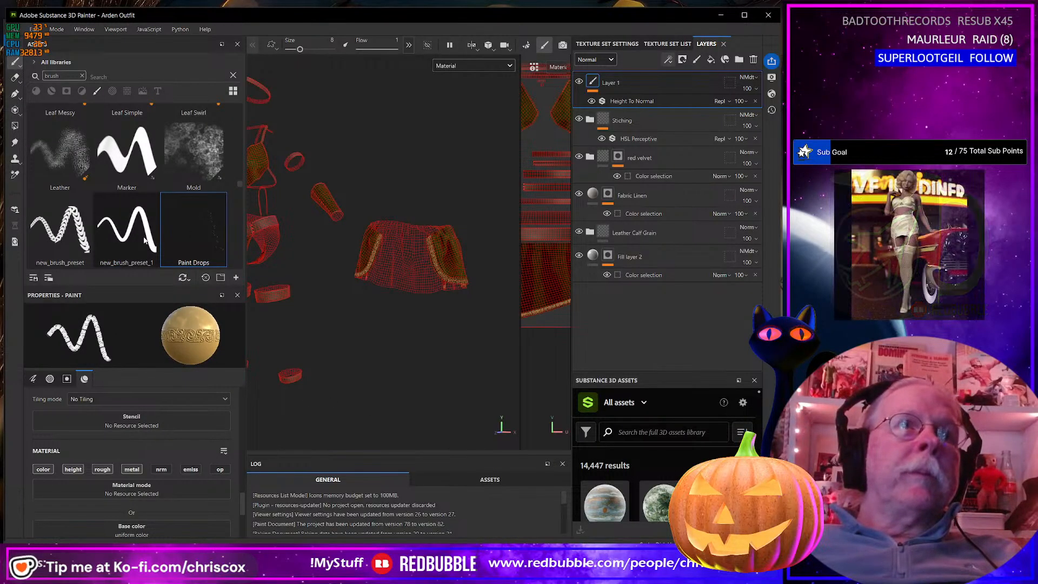
scroll(145, 240, "up", 6)
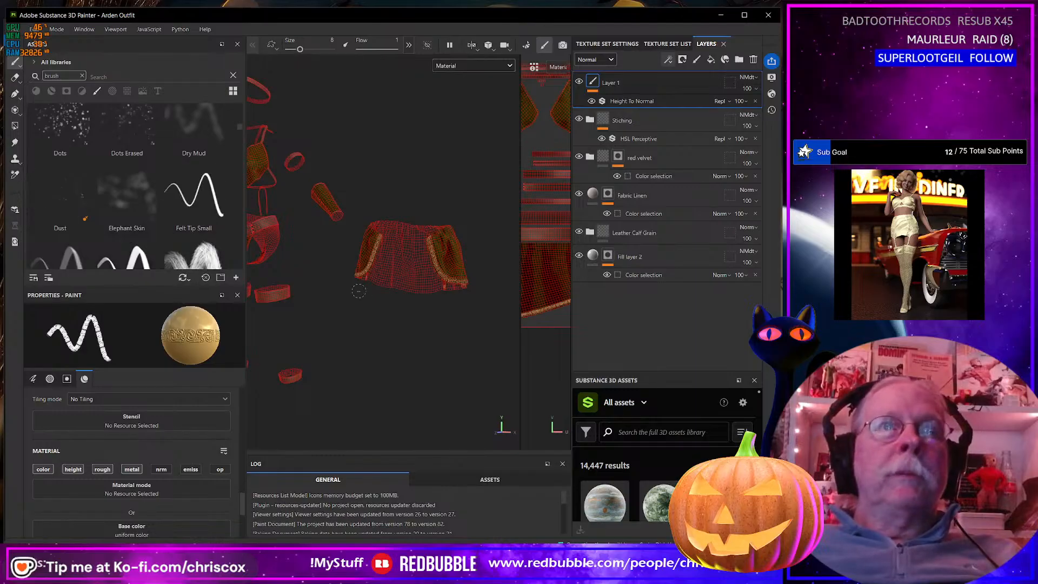
Examine the bikini bottom's leather waistband and stitched edges up close in the 3D view
middle_click_drag(330, 326, 436, 328, "alt")
scroll(405, 330, "up", 6)
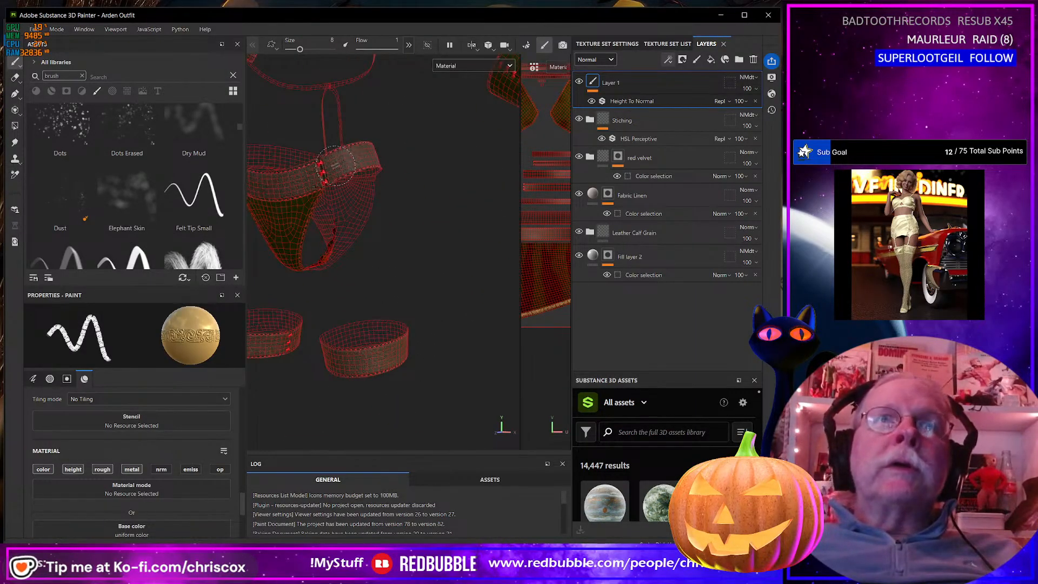
scroll(441, 294, "up", 3)
scroll(441, 294, "down", 3)
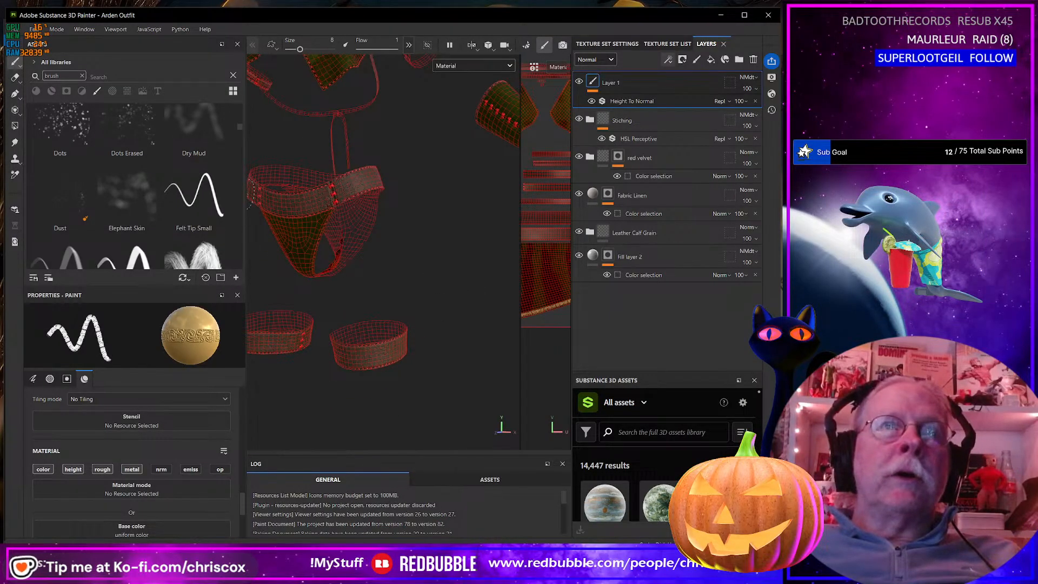
scroll(452, 273, "up", 2)
left_click_drag(364, 276, 404, 269, "alt")
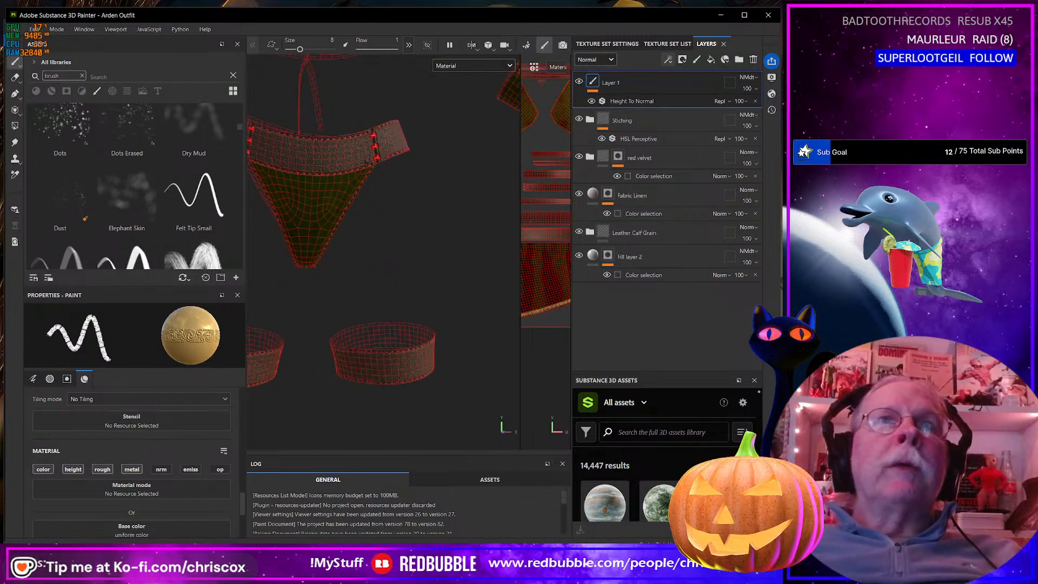
middle_click_drag(398, 268, 441, 323, "alt")
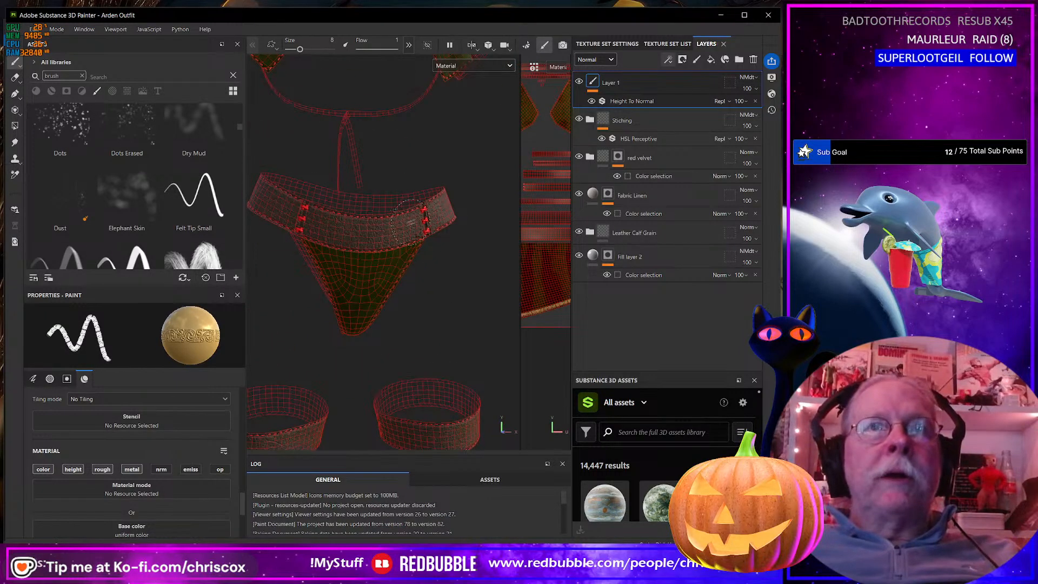
scroll(422, 280, "up", 3)
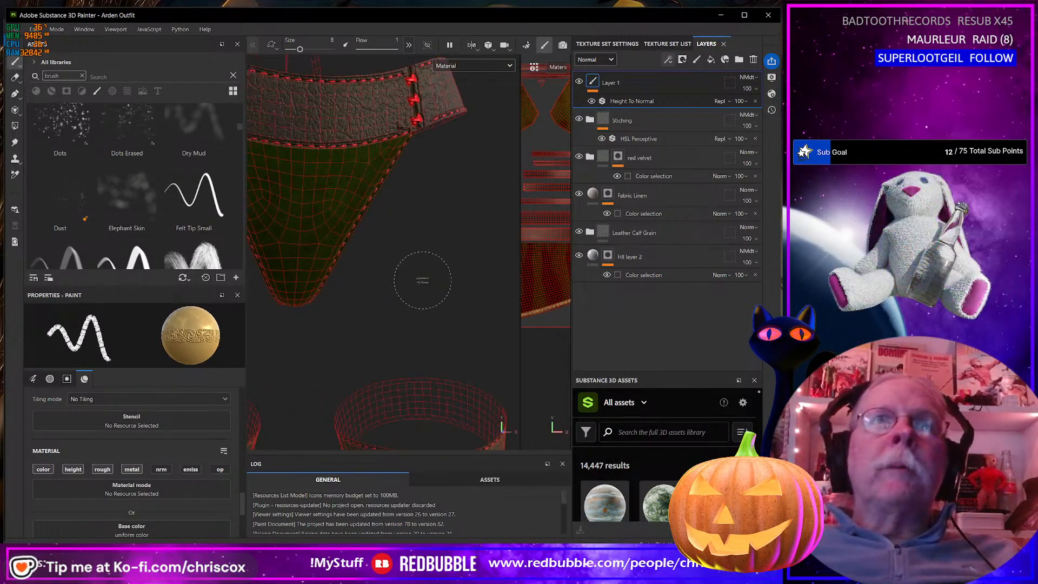
Examine the bikini top, bottom and armbands from several angles in the 3D view
scroll(422, 280, "down", 5)
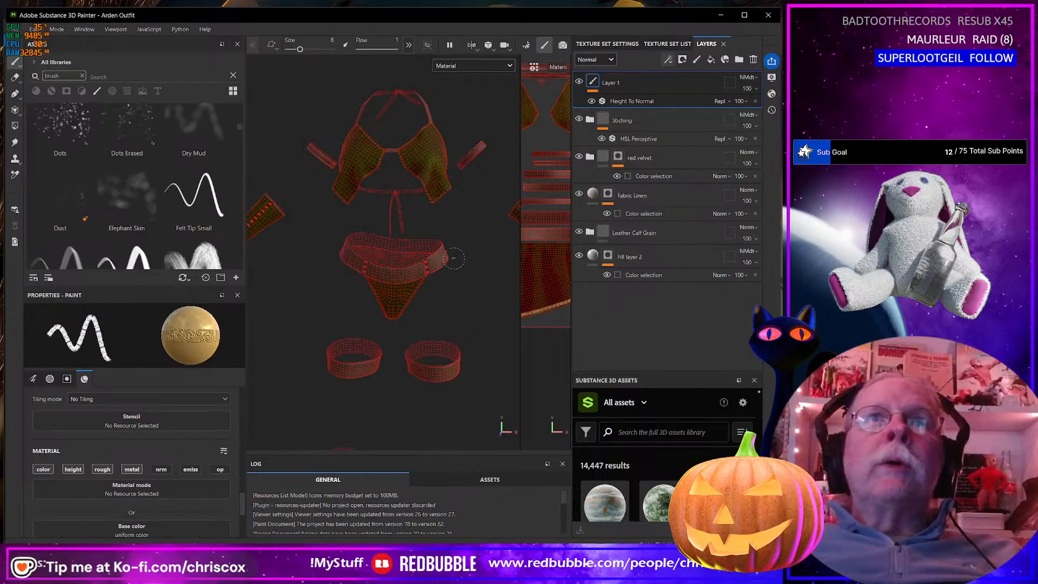
scroll(452, 270, "up", 1)
scroll(453, 271, "down", 2)
scroll(460, 261, "up", 3)
middle_click_drag(481, 214, 480, 222, "alt")
left_click_drag(480, 222, 425, 265, "alt")
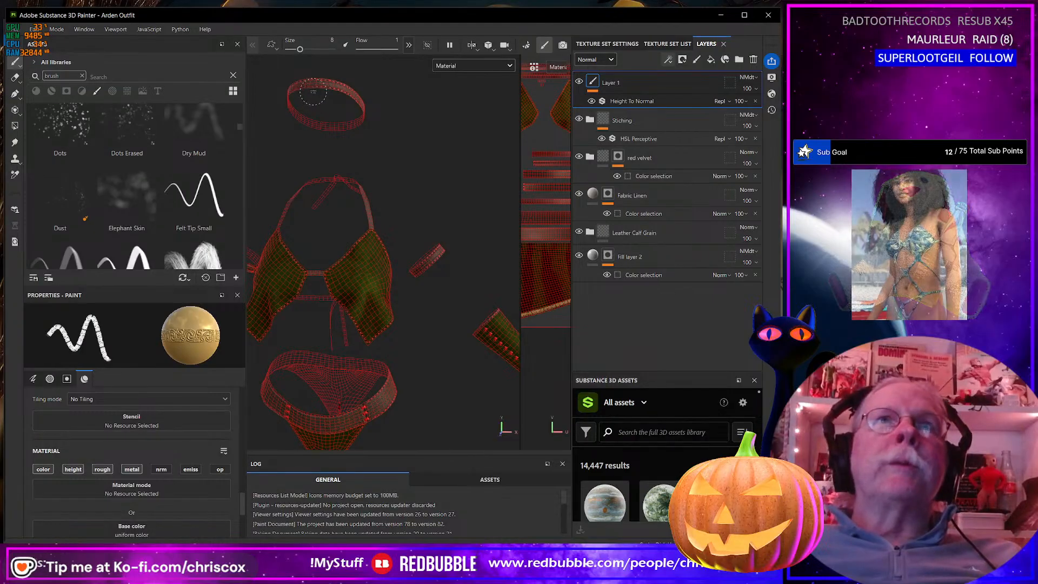
scroll(424, 280, "up", 3)
scroll(439, 283, "down", 2)
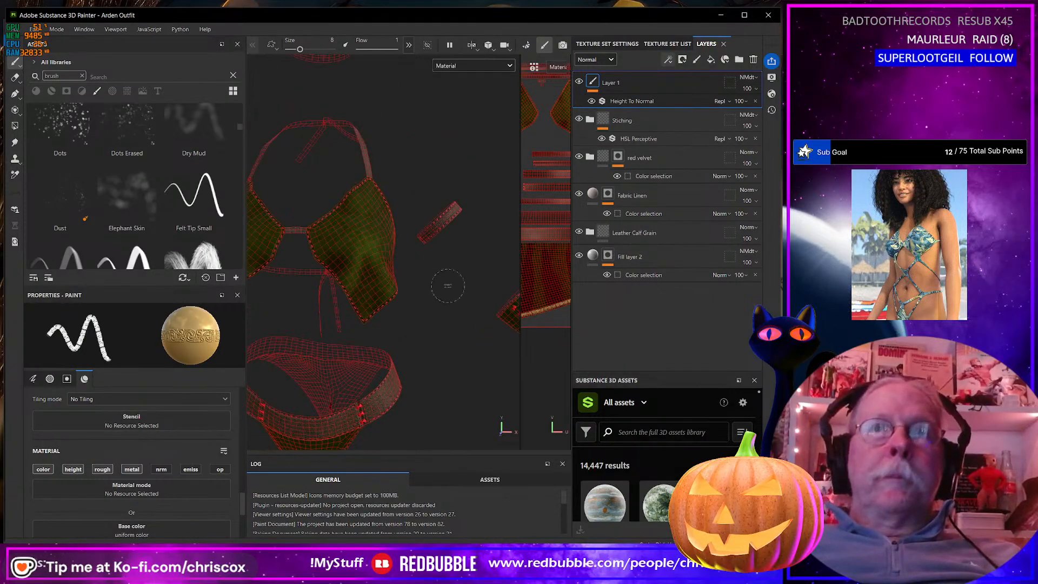
Widen the UV view and try a straight Celtic stroke along the waistband strip
left_click_drag(521, 326, 363, 330)
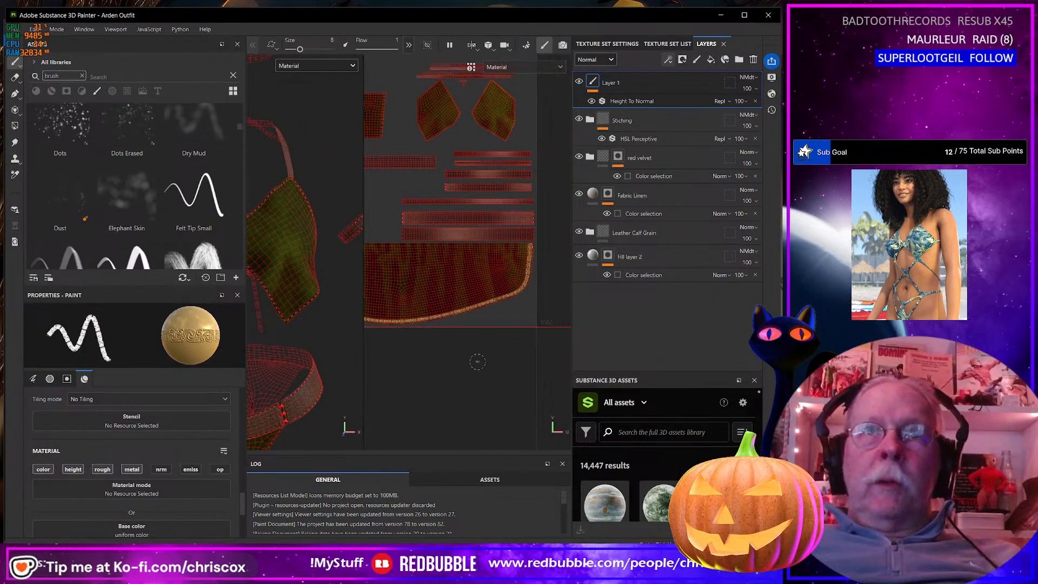
scroll(479, 360, "up", 2)
scroll(481, 358, "down", 5)
scroll(482, 358, "up", 4)
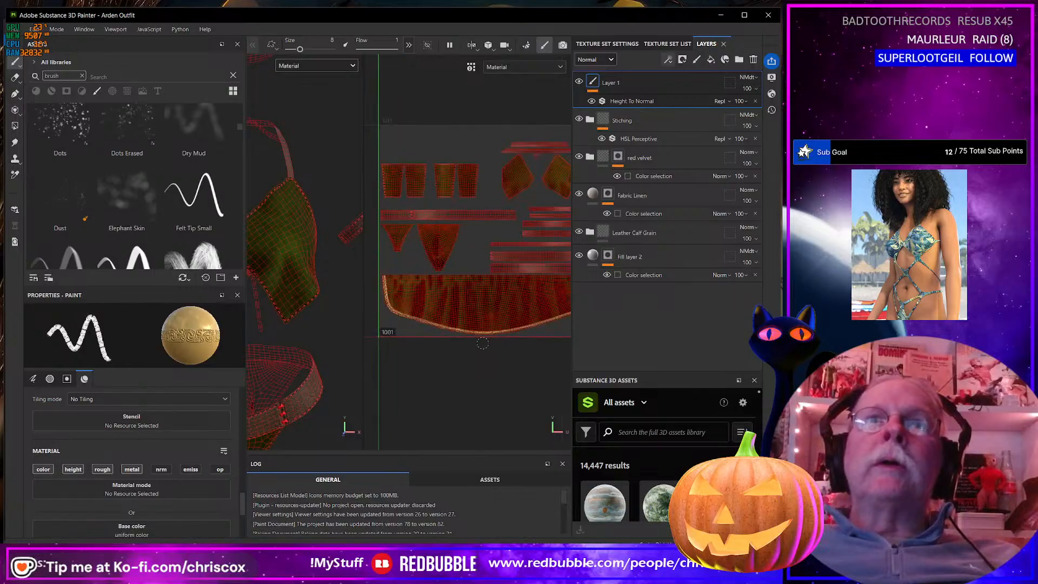
scroll(466, 401, "up", 2)
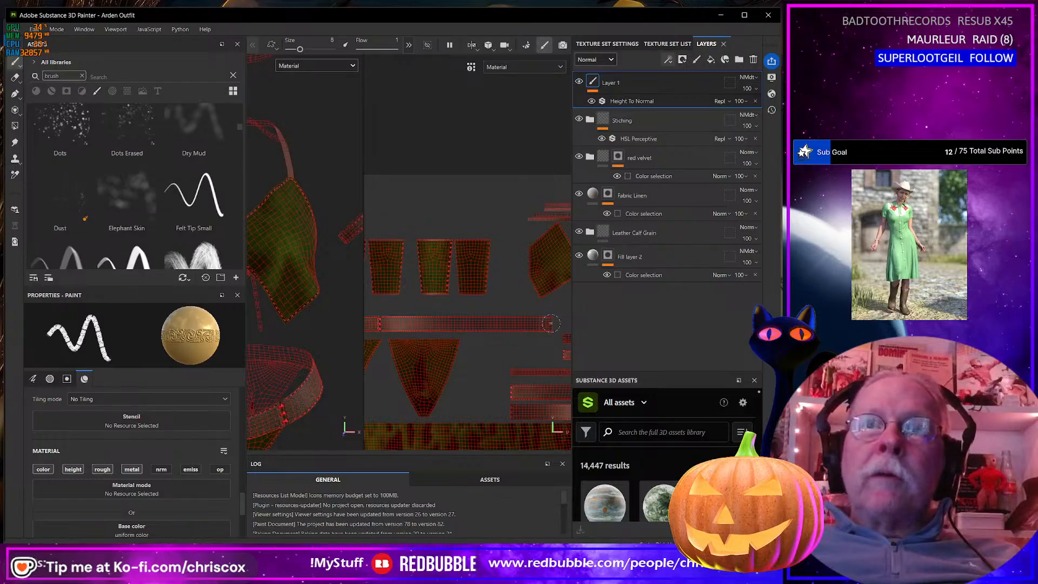
left_click(381, 324, "shift")
scroll(392, 335, "up", 4)
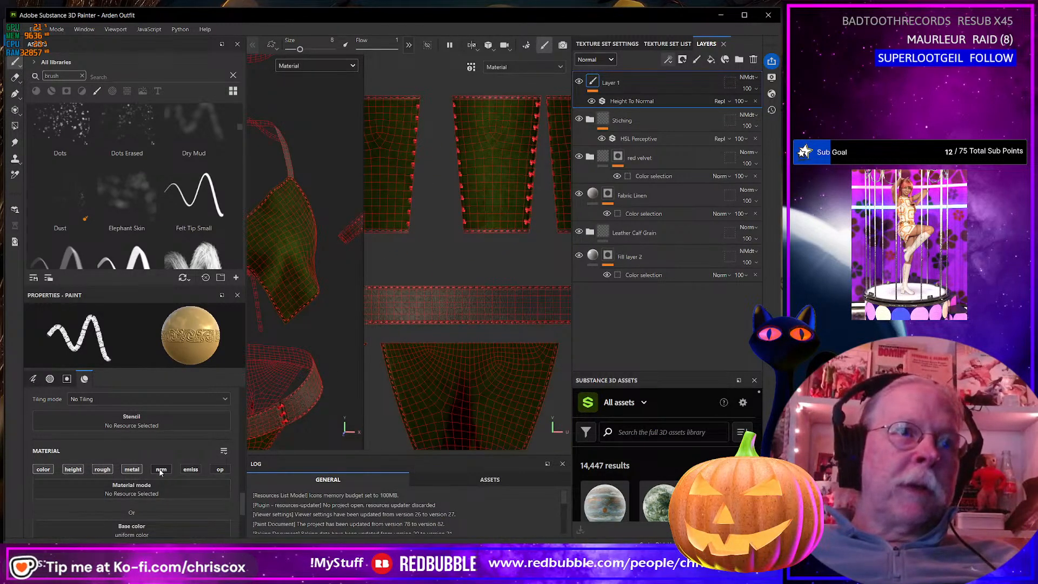
Enlarge the viewports by narrowing the side panels, and set the Celtic brush size to 16
scroll(160, 472, "up", 6)
scroll(160, 472, "up", 5)
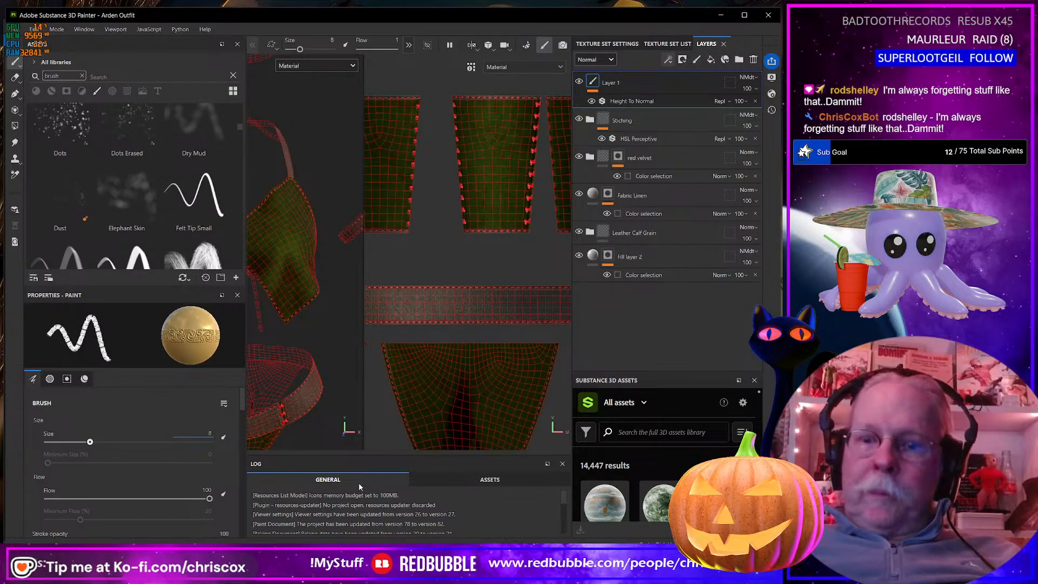
type("16")
key("Return")
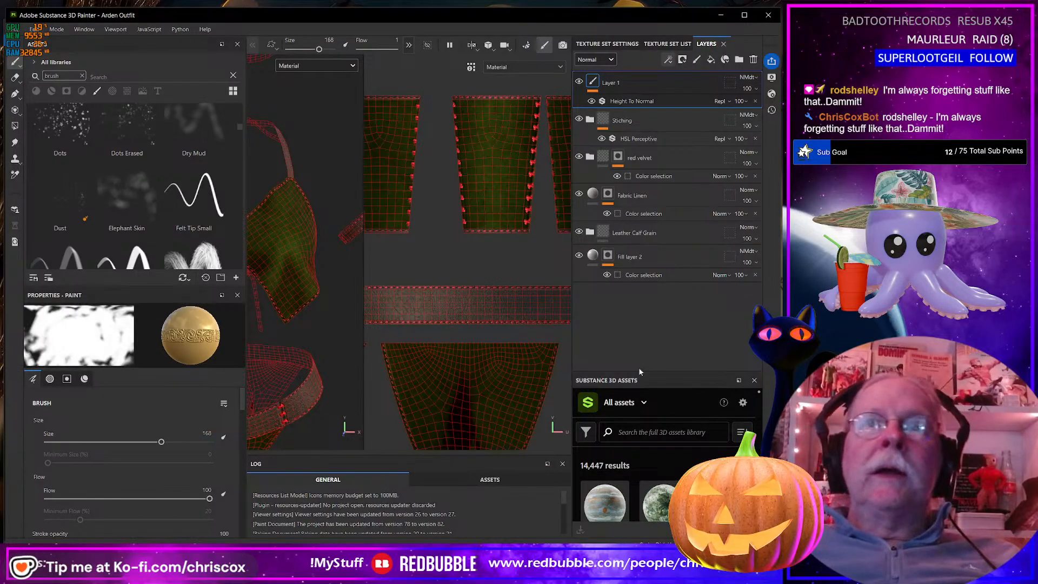
left_click_drag(571, 327, 689, 328)
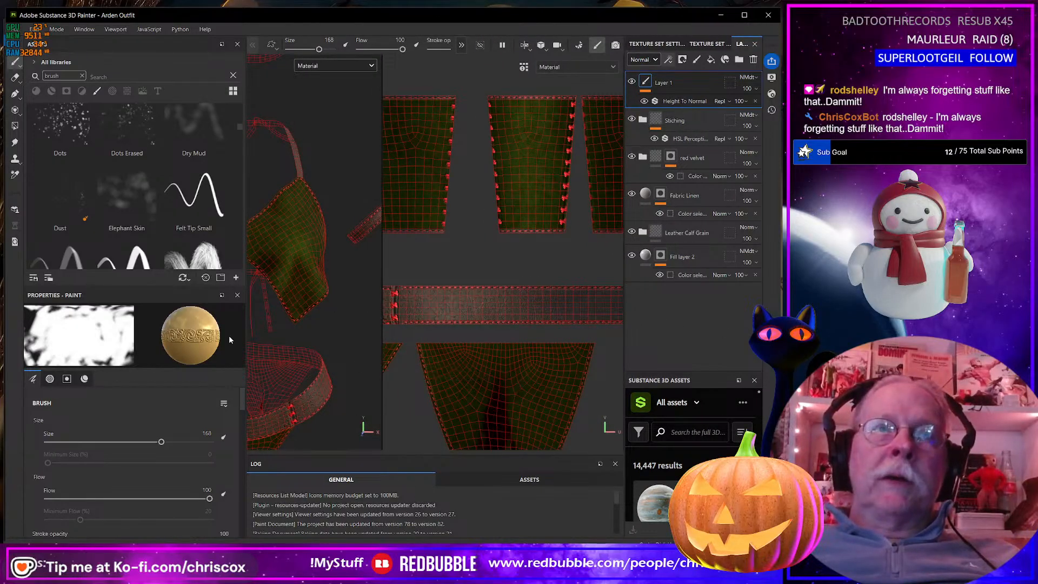
left_click_drag(244, 335, 178, 335)
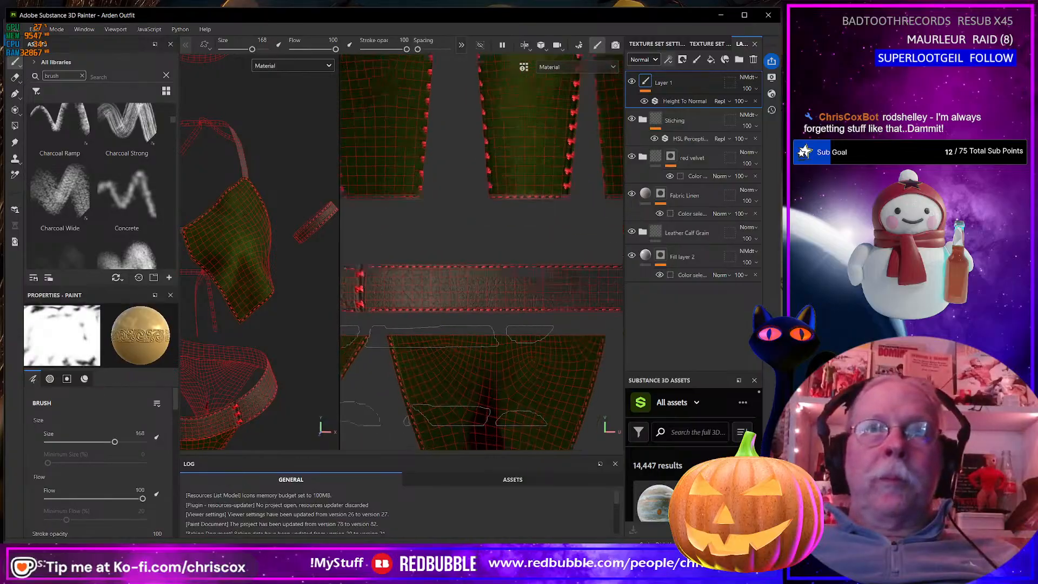
scroll(474, 385, "down", 5)
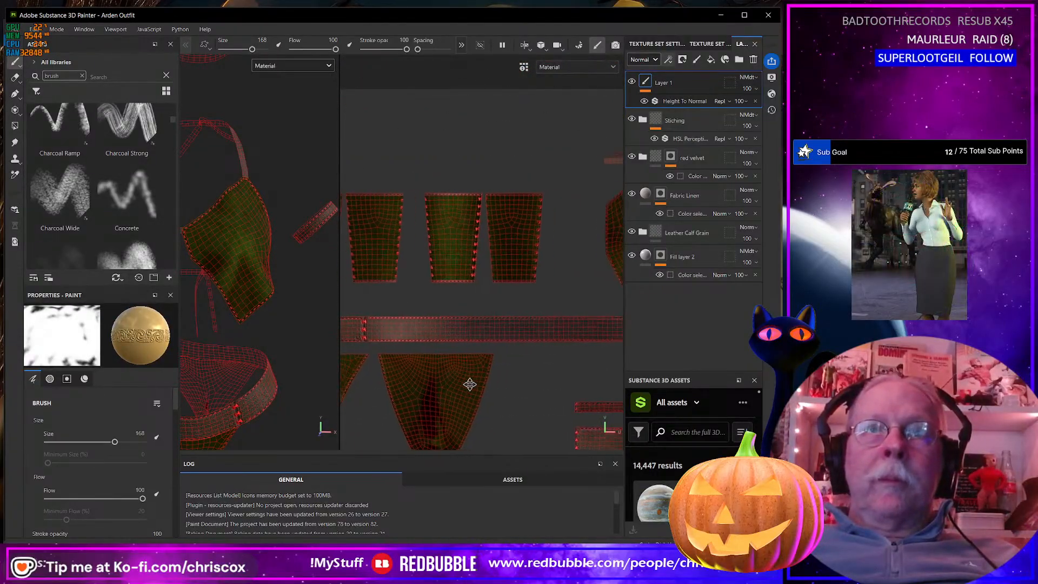
scroll(474, 385, "up", 2)
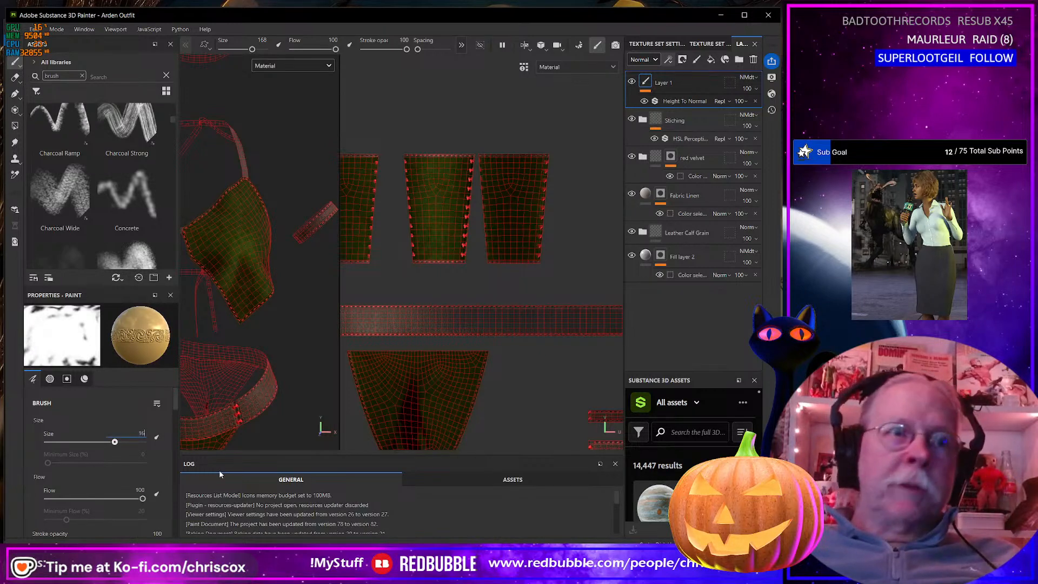
key("Return")
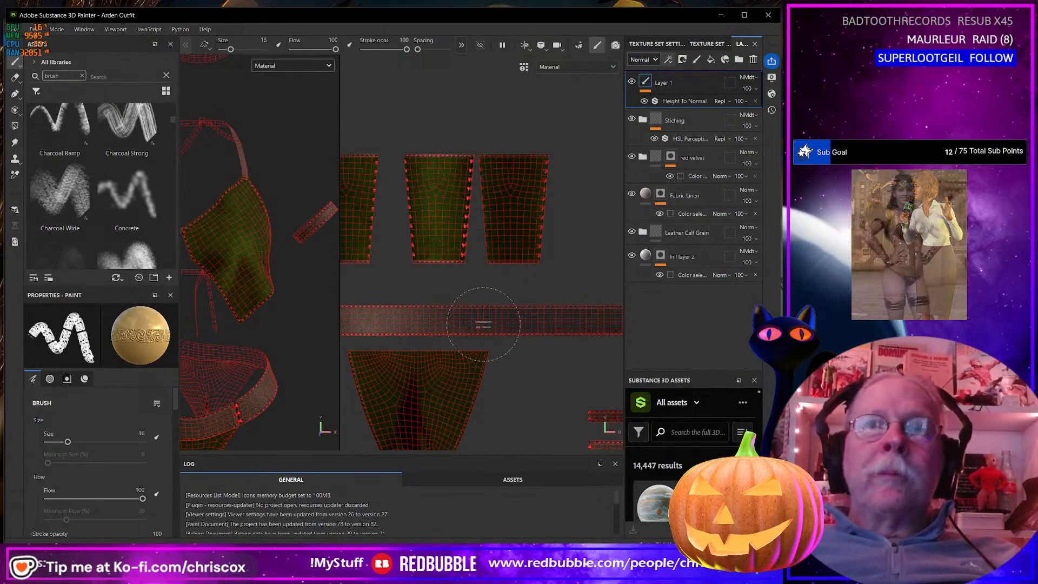
Paint a straight size 16 Celtic stroke along the waistband strip, check its seam end and undo it
scroll(483, 323, "down", 2)
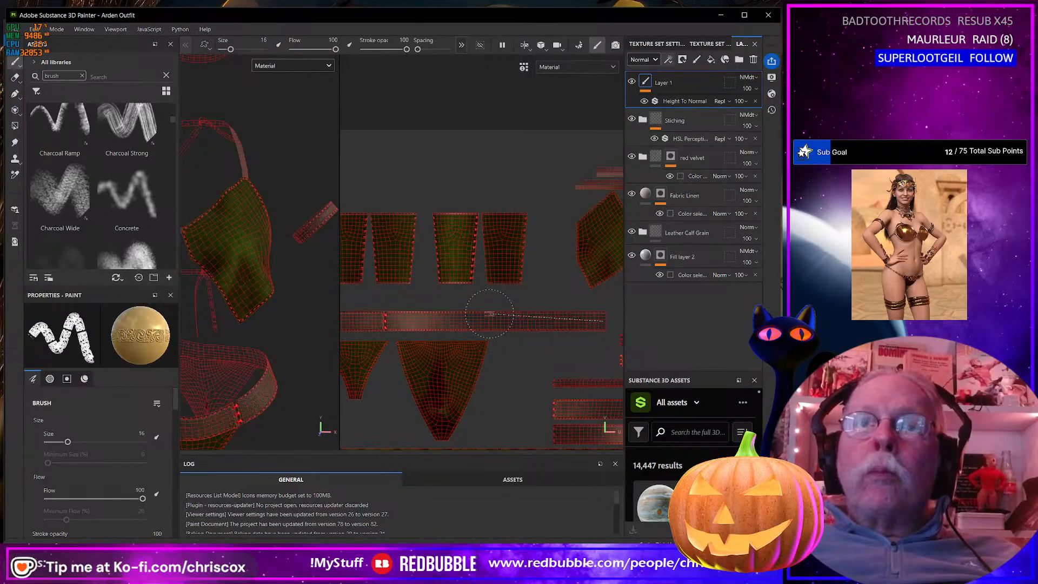
left_click(385, 321, "shift")
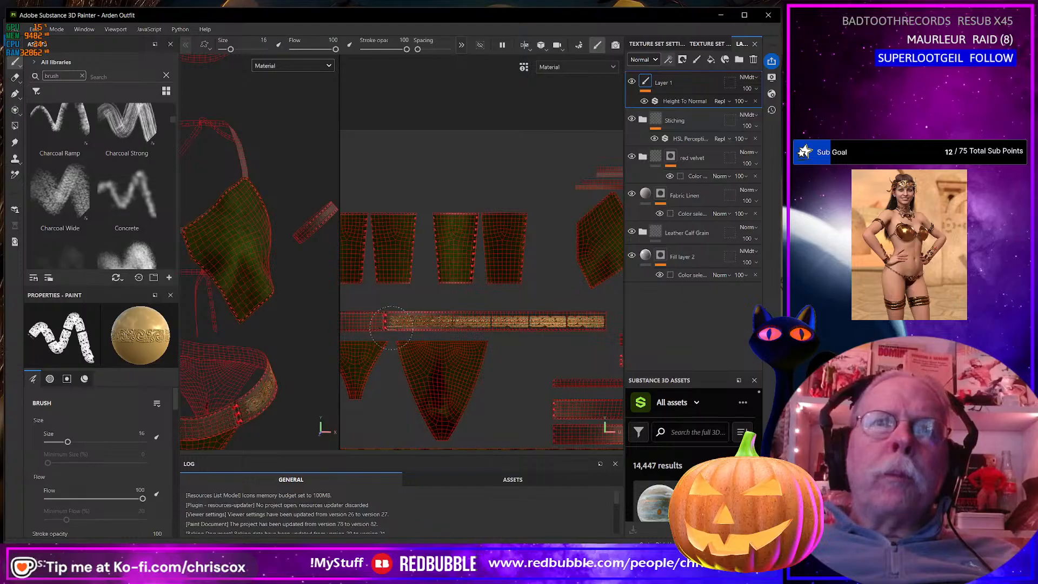
scroll(387, 324, "up", 4)
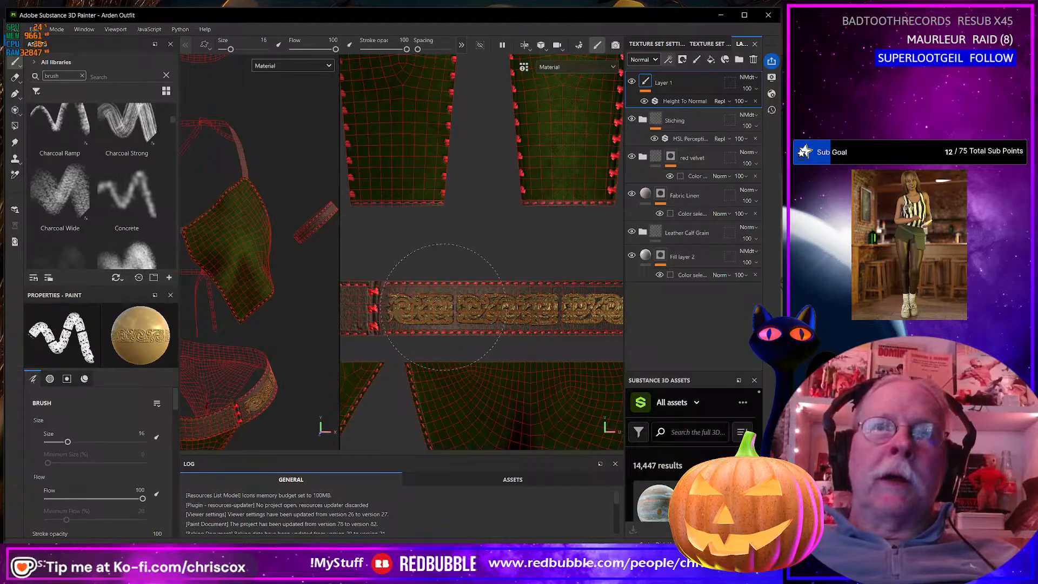
scroll(444, 299, "down", 4)
scroll(451, 313, "down", 3)
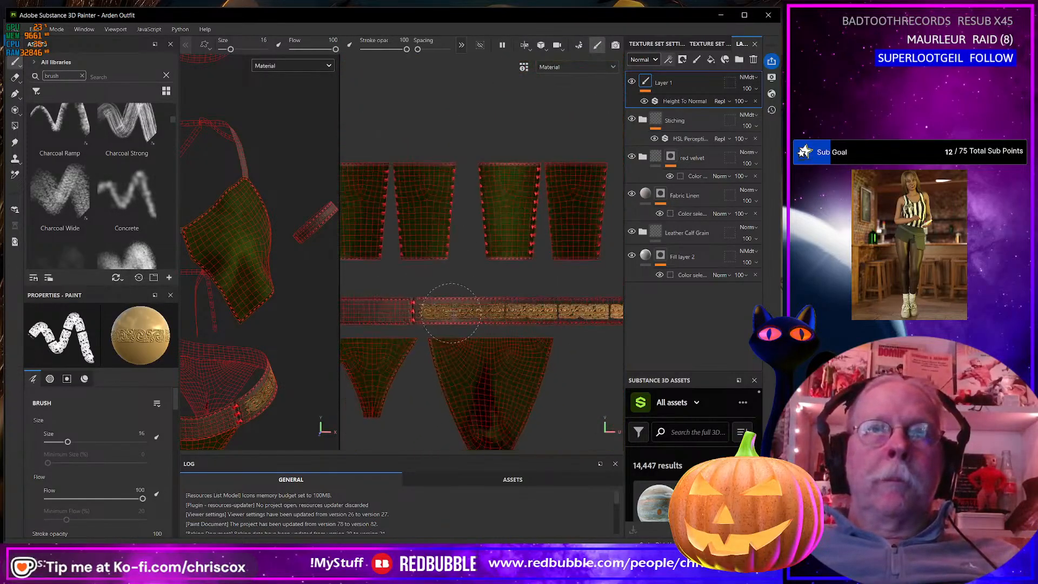
middle_click_drag(458, 308, 393, 308, "alt")
key("ctrl+z")
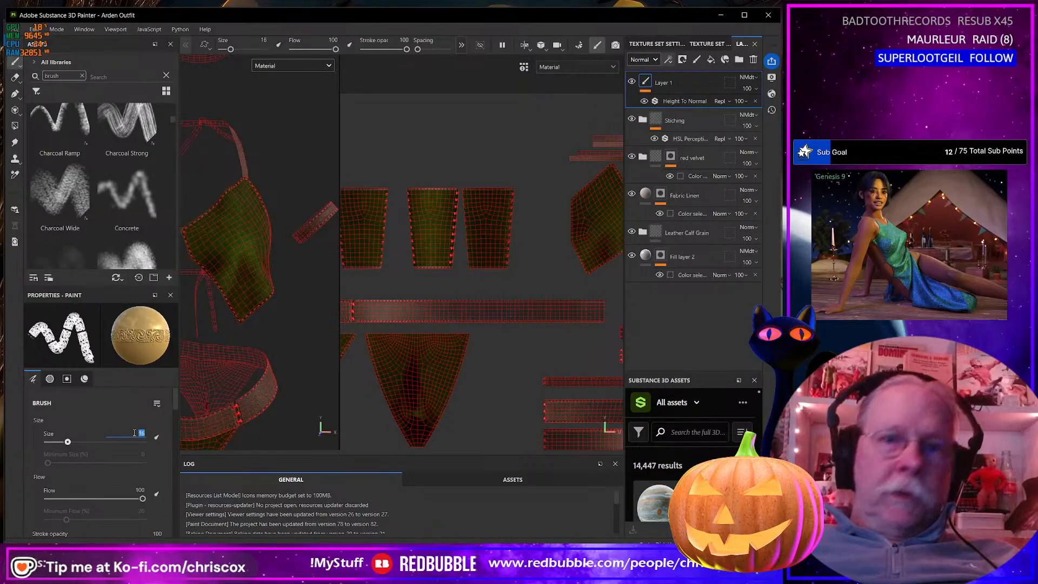
Set the brush size to 18 and paint a straight Celtic stroke along the waistband strip up to its stitched seam
type("18")
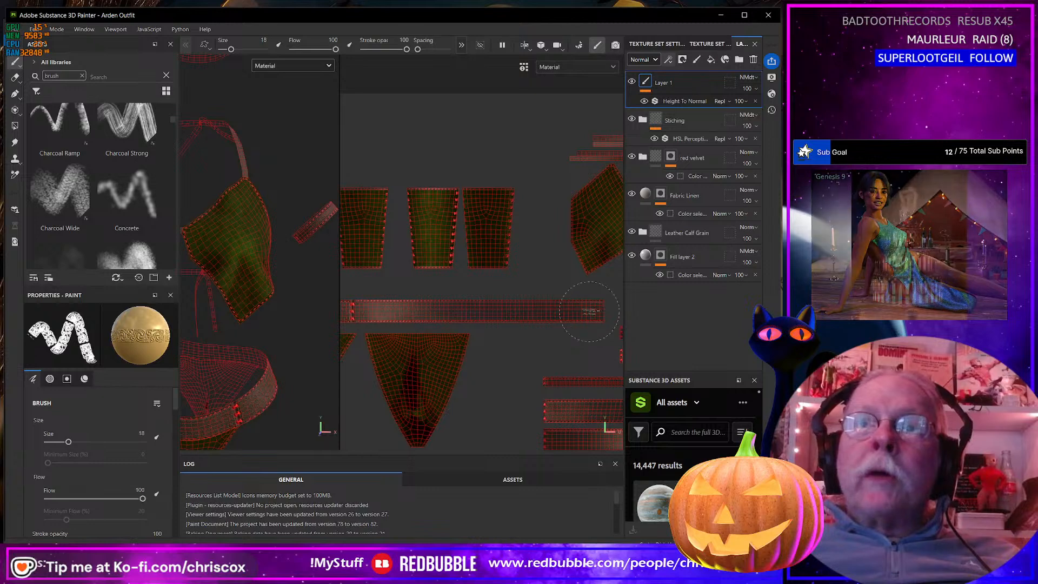
left_click(357, 310, "shift")
scroll(360, 305, "up", 4)
middle_click_drag(357, 298, 443, 280)
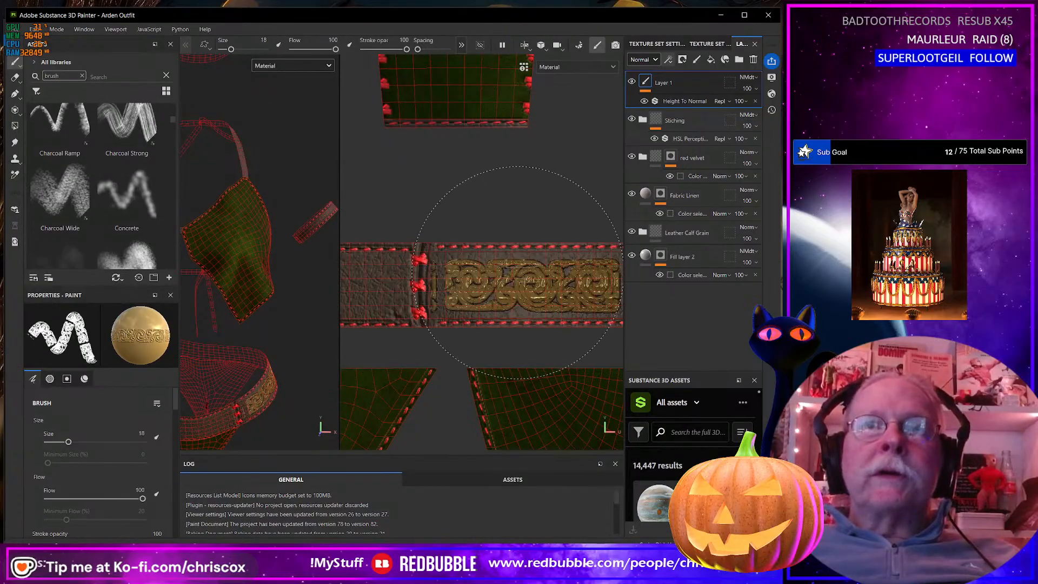
middle_click_drag(516, 273, 445, 279)
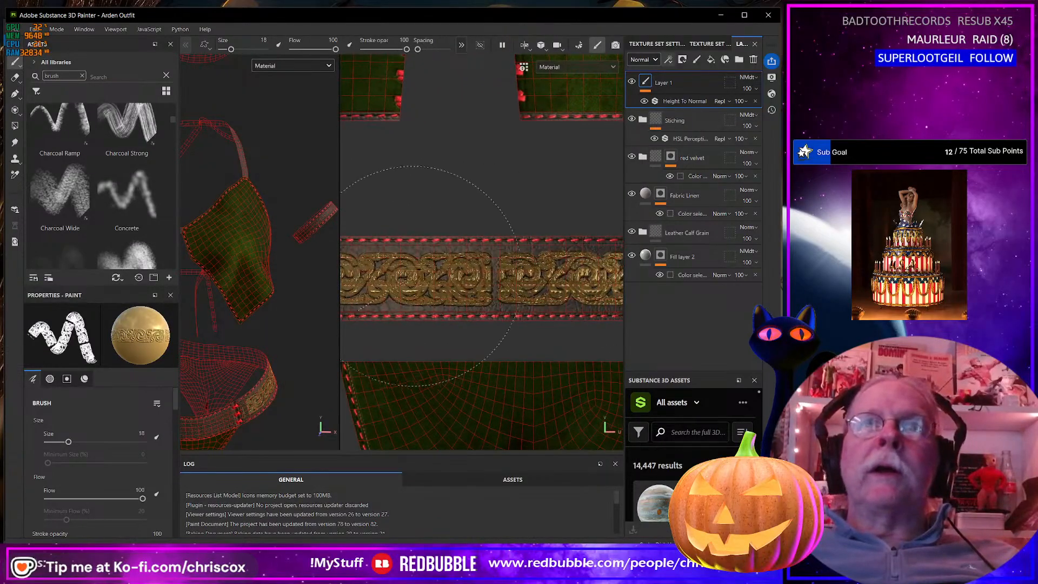
Compare the Celtic pattern at the waistband's stitched seam with the border on the skirt's front edge
scroll(444, 278, "down", 3)
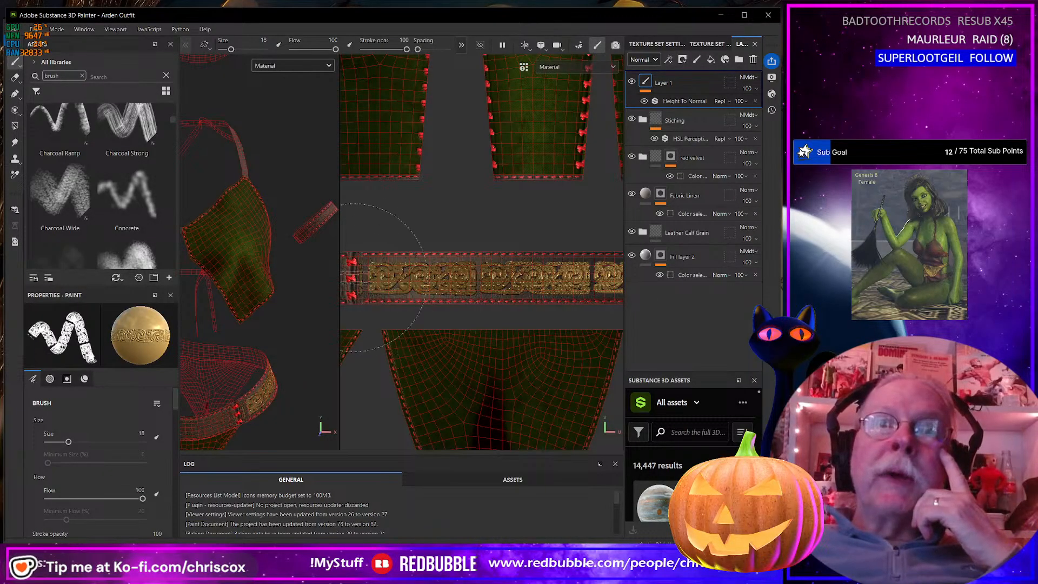
scroll(498, 362, "down", 5)
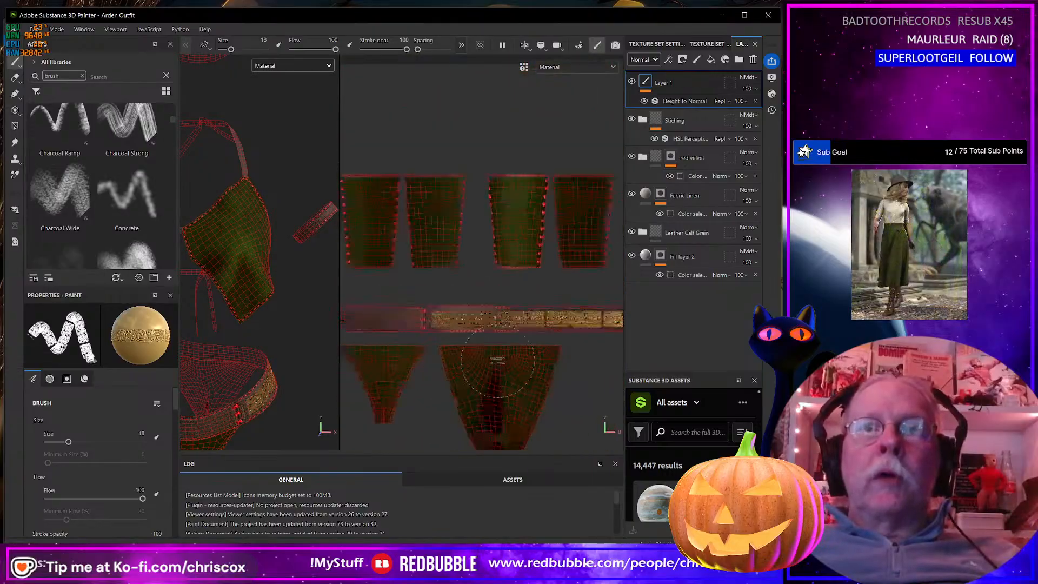
mouse_move(499, 362)
middle_mouse_down()
mouse_move(487, 229)
mouse_move(488, 253)
middle_mouse_up()
scroll(464, 301, "up", 5)
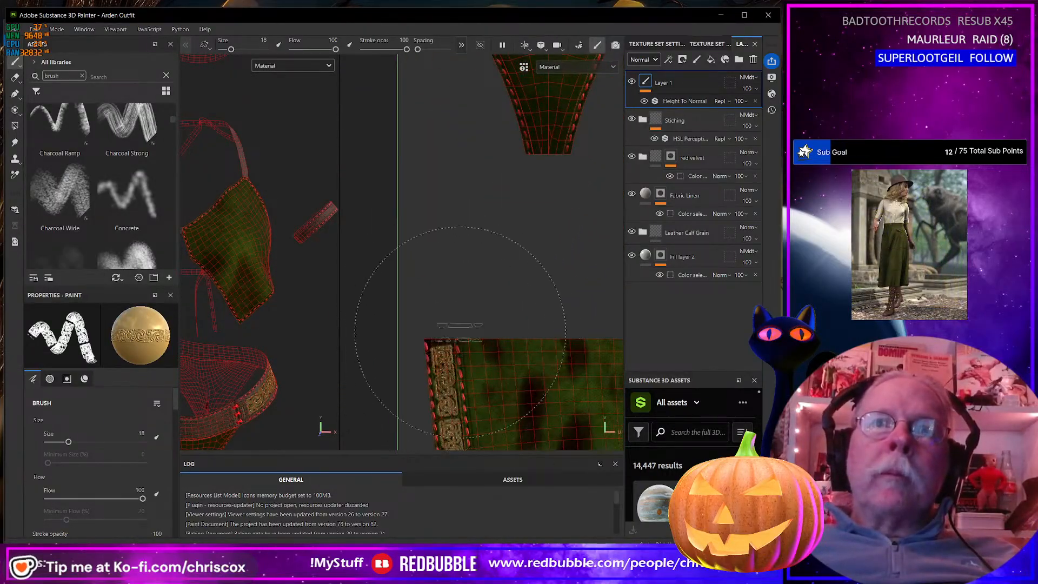
scroll(435, 351, "down", 3)
mouse_move(486, 314)
middle_mouse_down()
mouse_move(516, 284)
mouse_move(468, 432)
middle_mouse_up()
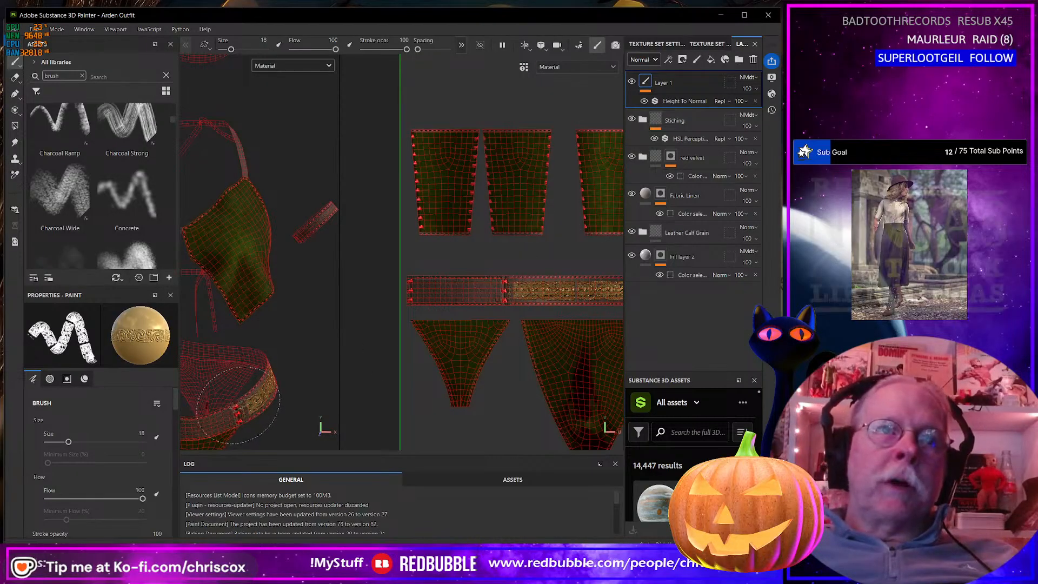
middle_click_drag(559, 329, 433, 310)
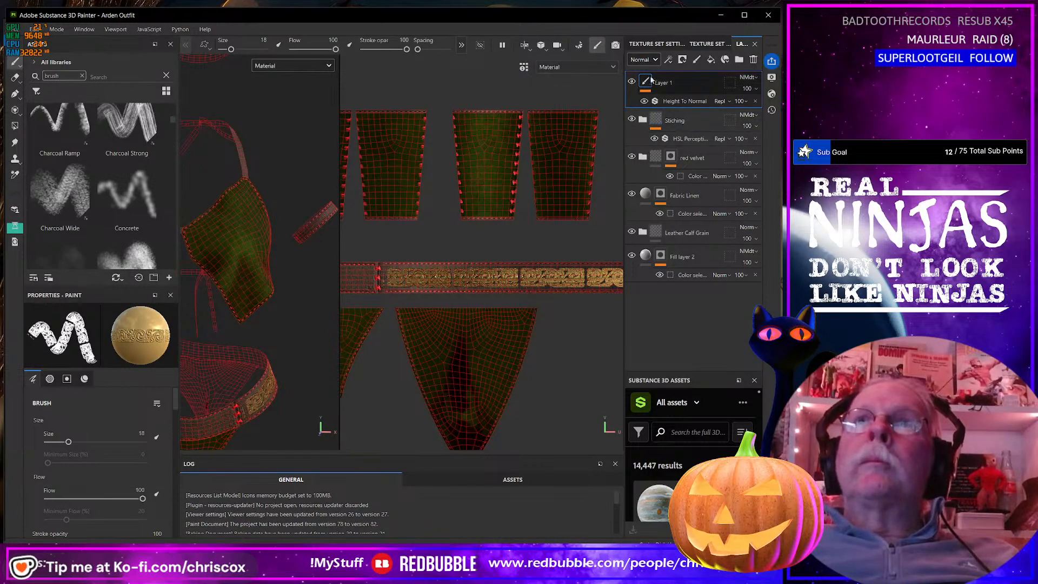
Add a white mask with a paint effect to Layer 1
left_click(682, 59)
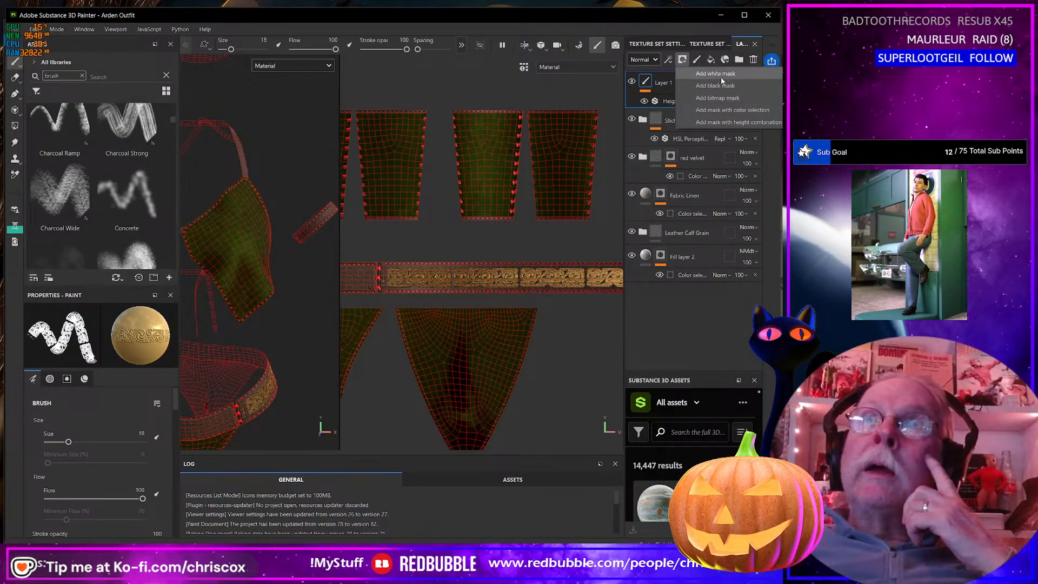
left_click(721, 79)
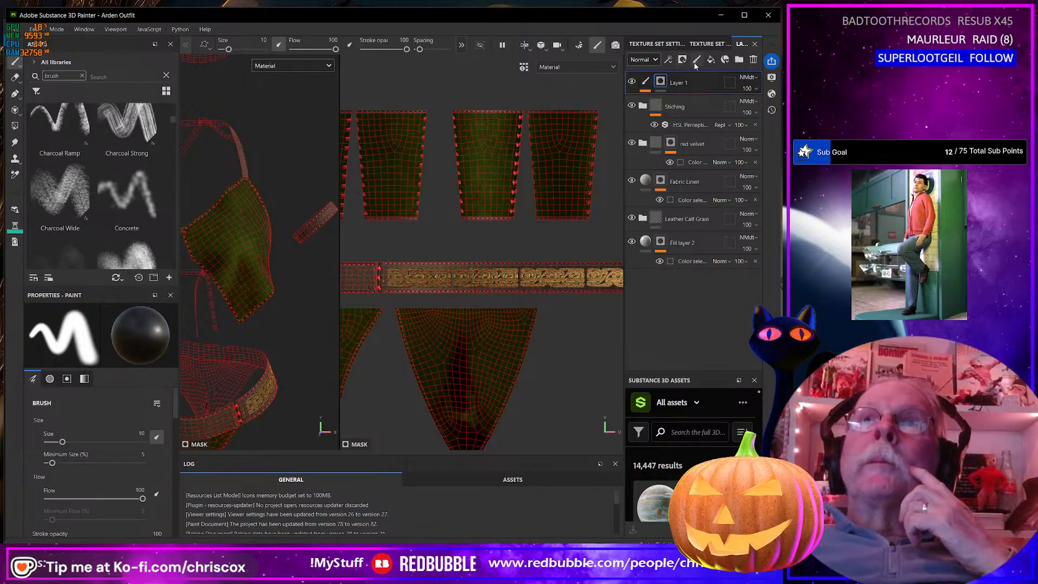
left_click(671, 61)
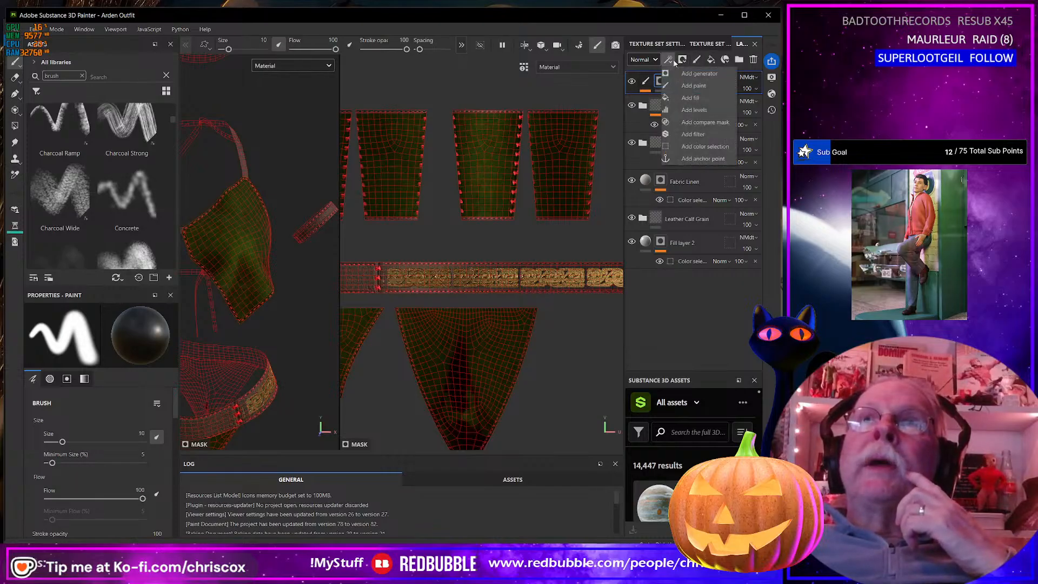
left_click(689, 85)
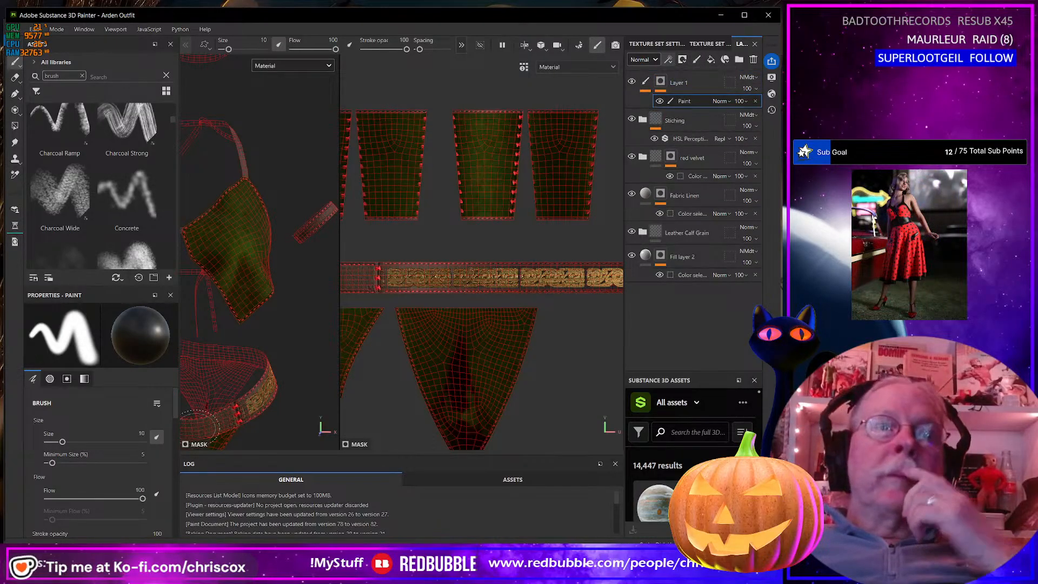
Set the mask brush size to 1.76 and its grayscale to 0, and mask the Celtic pattern's end along the waistband's stitched seam
scroll(311, 401, "up", 3)
scroll(373, 278, "up", 5)
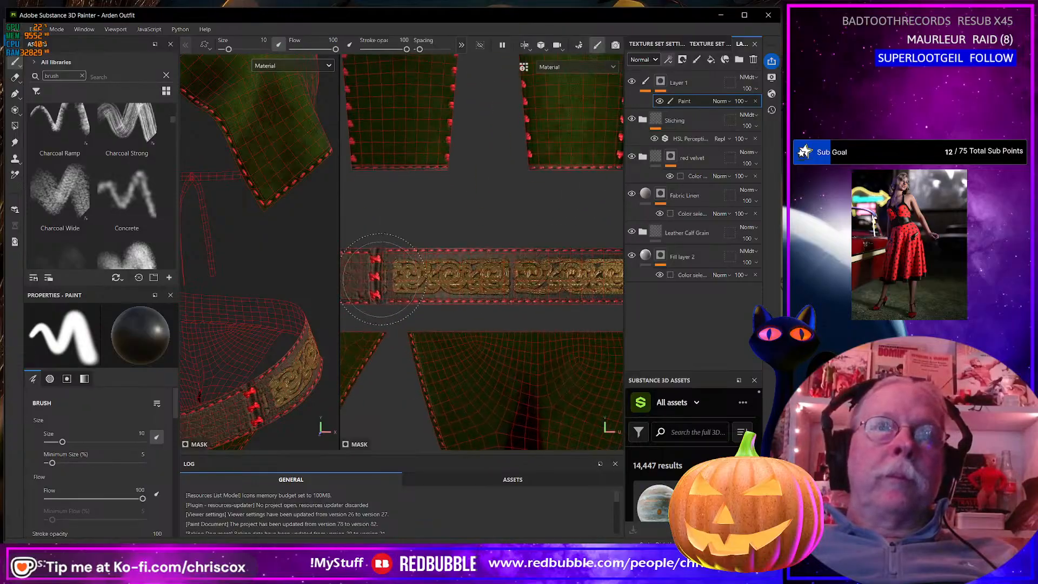
right_click_drag(398, 305, 327, 305, "ctrl")
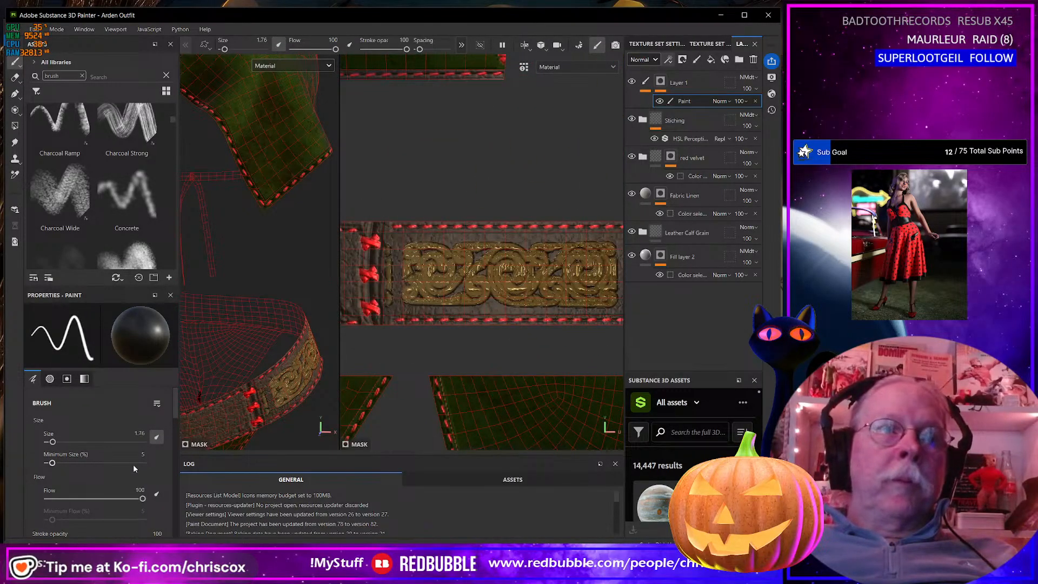
scroll(133, 464, "down", 6)
scroll(134, 468, "down", 3)
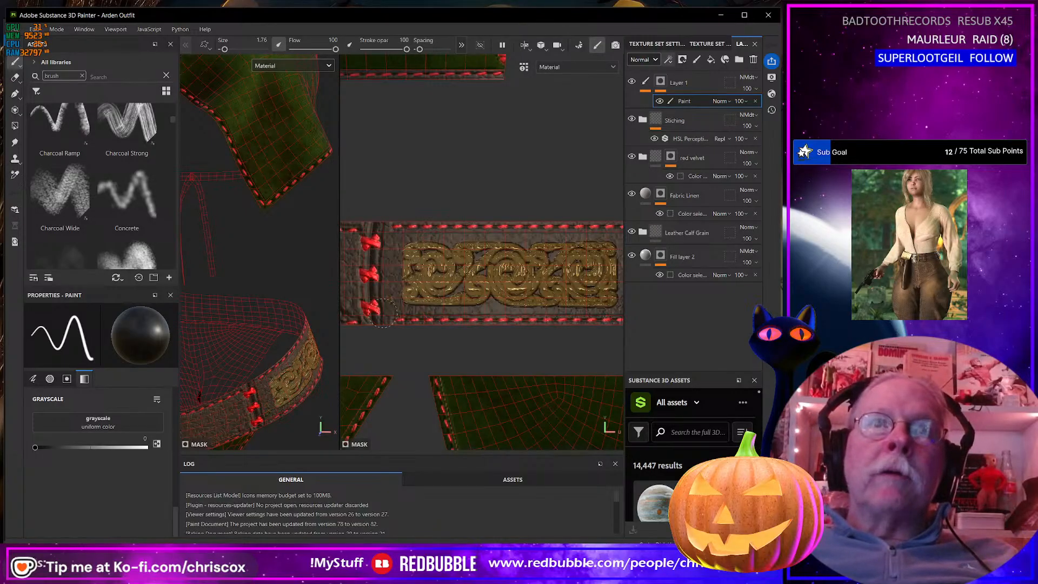
scroll(396, 311, "down", 5)
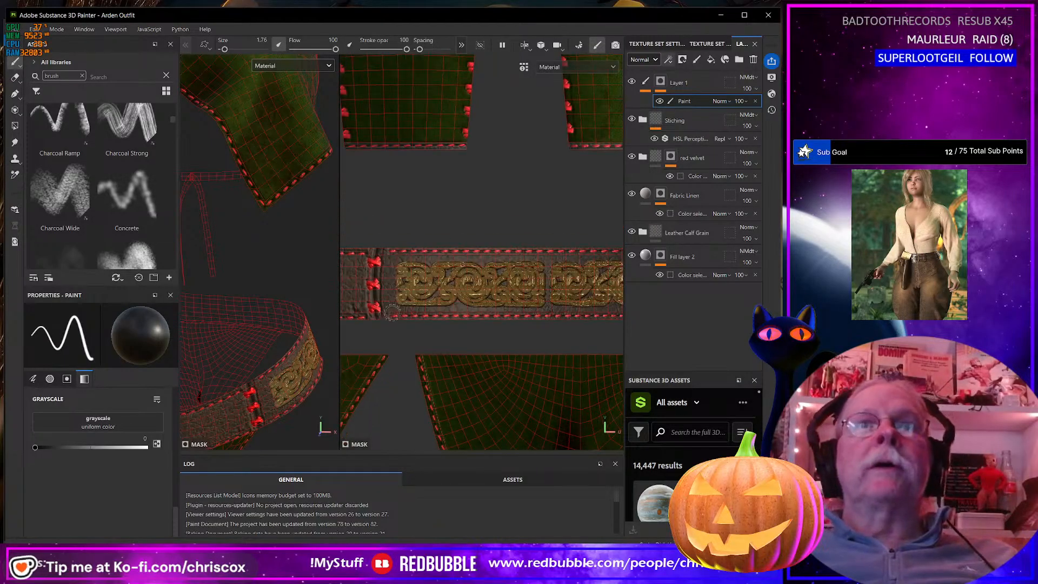
middle_click_drag(410, 313, 479, 279, "alt")
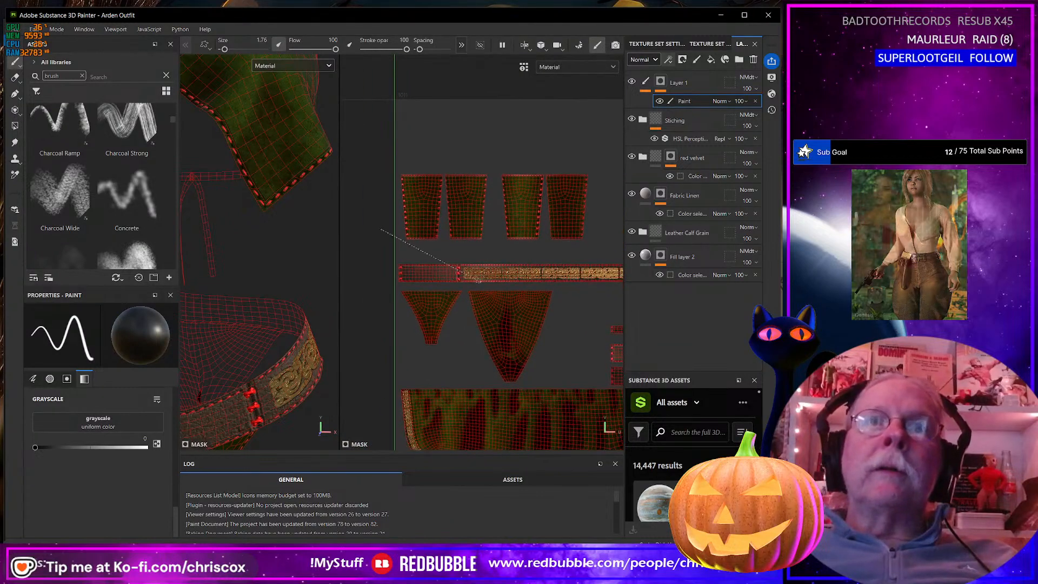
Add a new paint layer above Layer 1 for the leather strips next to the skirt piece in the UV layout
left_click(702, 79)
left_click(698, 60)
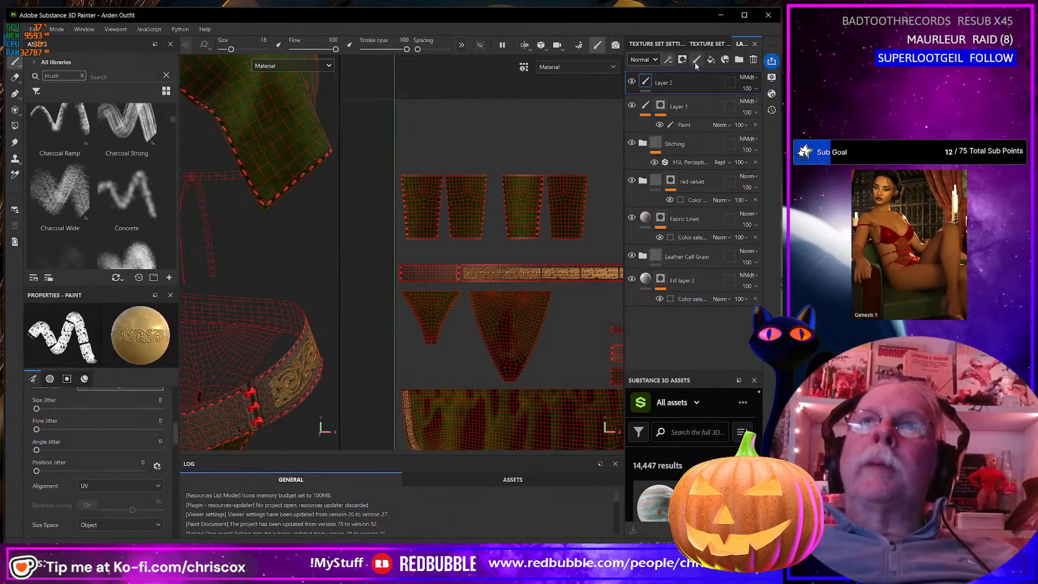
scroll(431, 343, "up", 2)
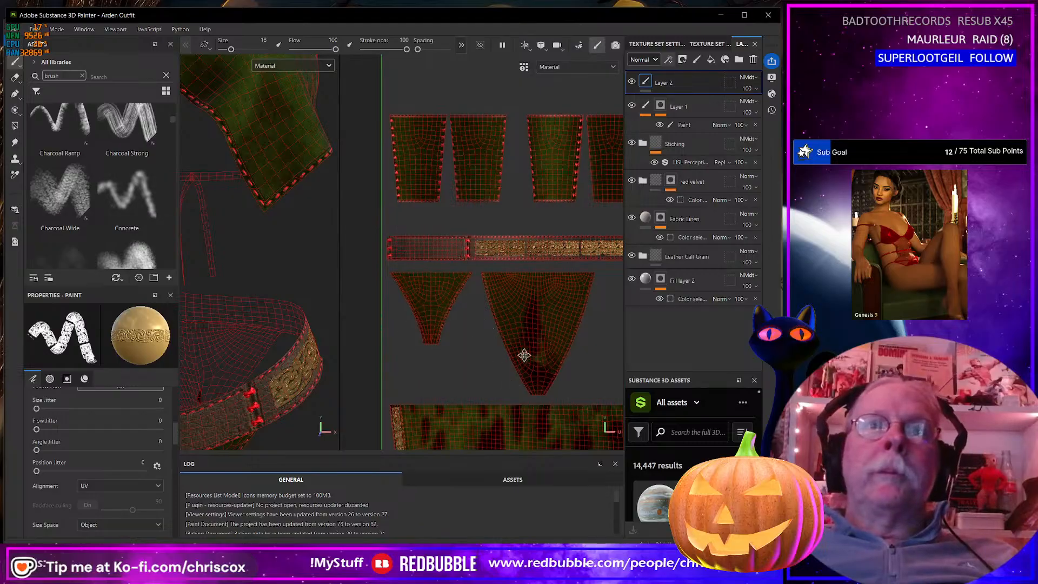
middle_click_drag(524, 356, 353, 334, "alt")
middle_click_drag(492, 278, 364, 180, "alt")
mouse_move(473, 234)
middle_mouse_down("alt")
mouse_move(427, 234)
mouse_move(453, 239)
middle_mouse_up("alt")
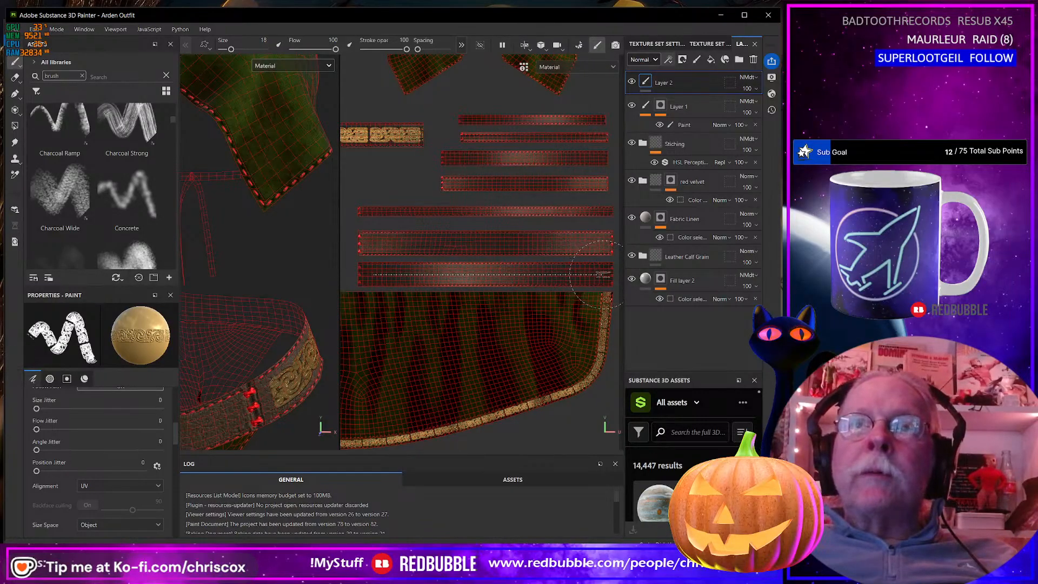
Try straight size 18 Celtic strokes along the leather strip directly above the skirt piece and undo them
left_click(607, 274, "shift")
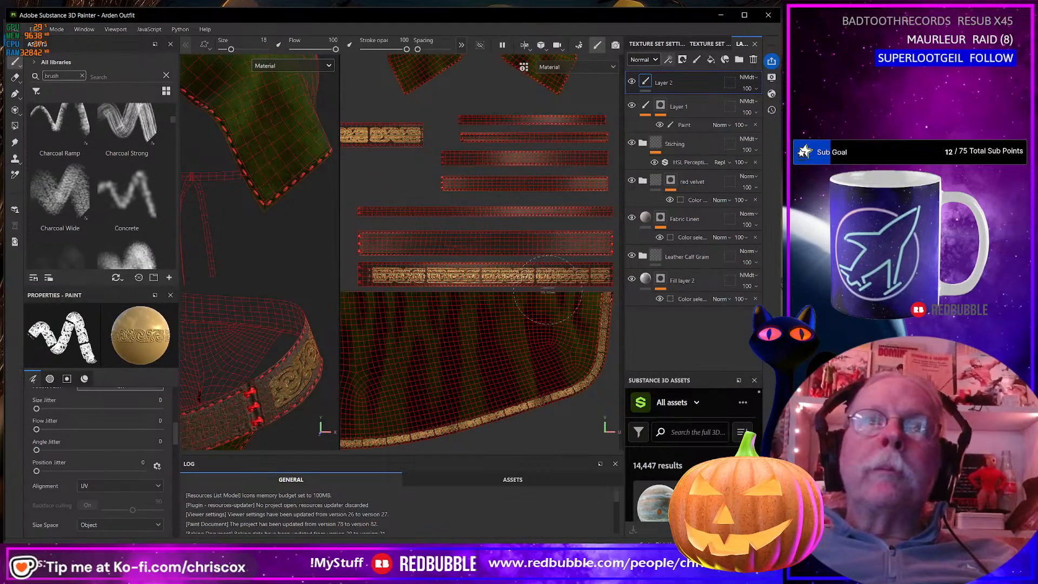
key("ctrl+z")
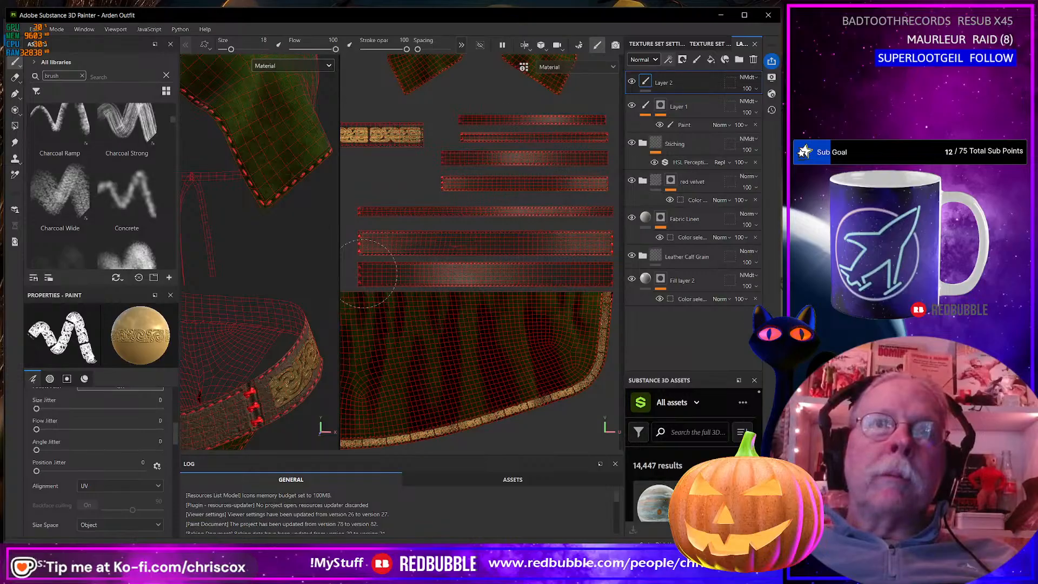
left_click(607, 275, "shift")
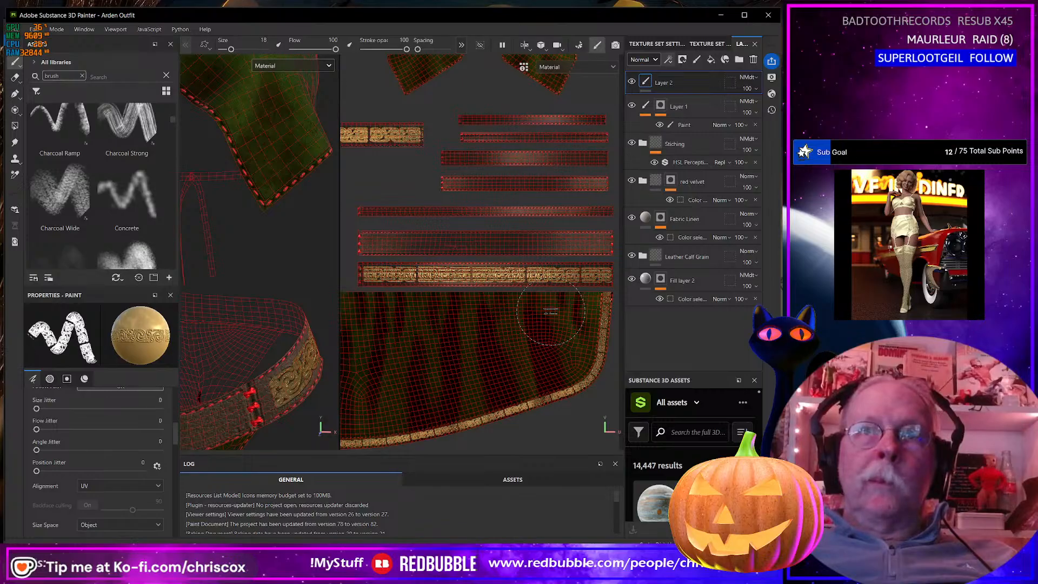
scroll(100, 446, "up", 6)
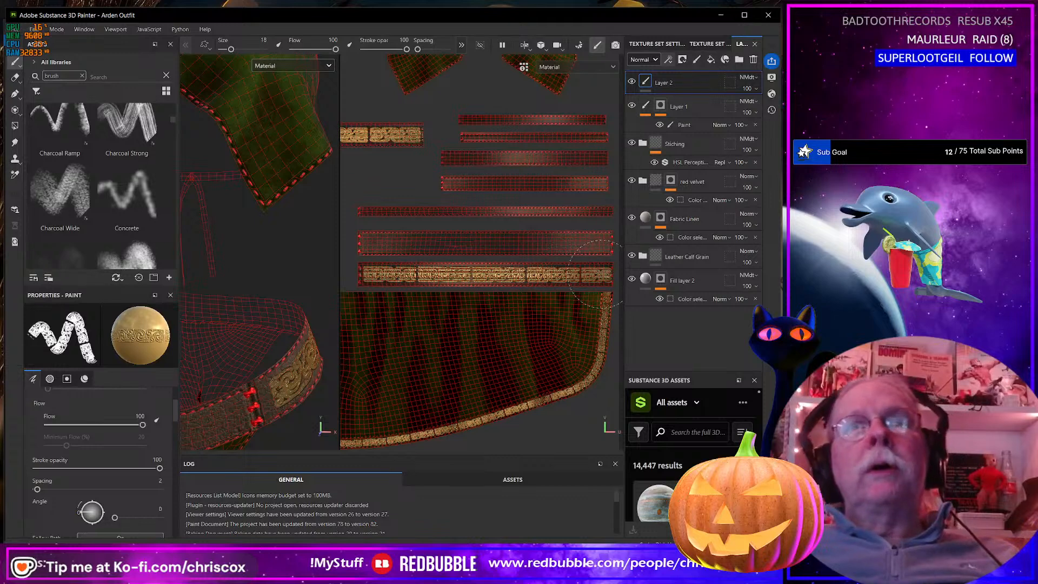
key("ctrl+z")
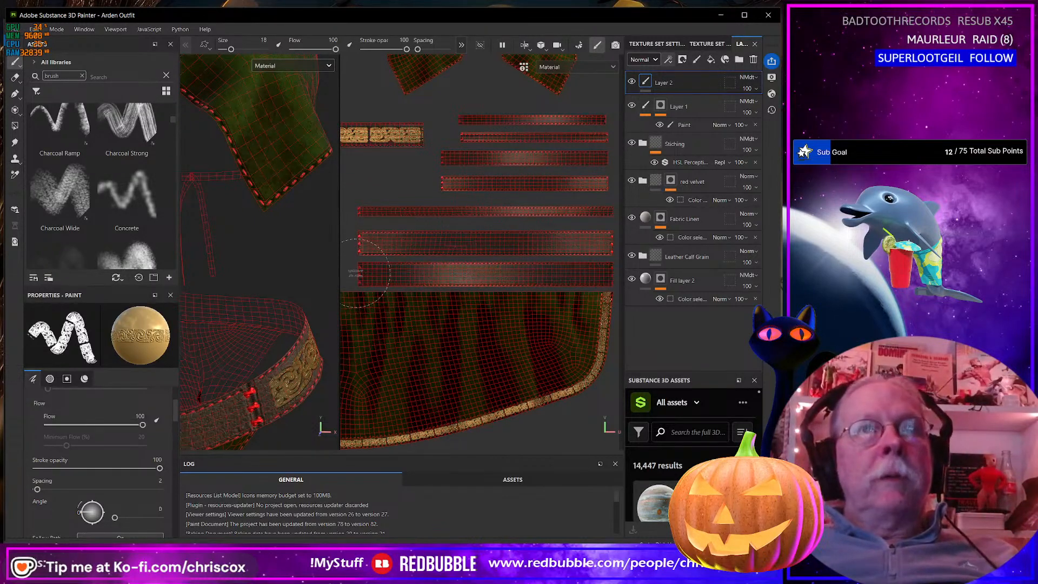
Paint straight size 18 Celtic strokes along the full length of the two widest leather strips directly above the skirt piece
left_click_drag(364, 275, 602, 273)
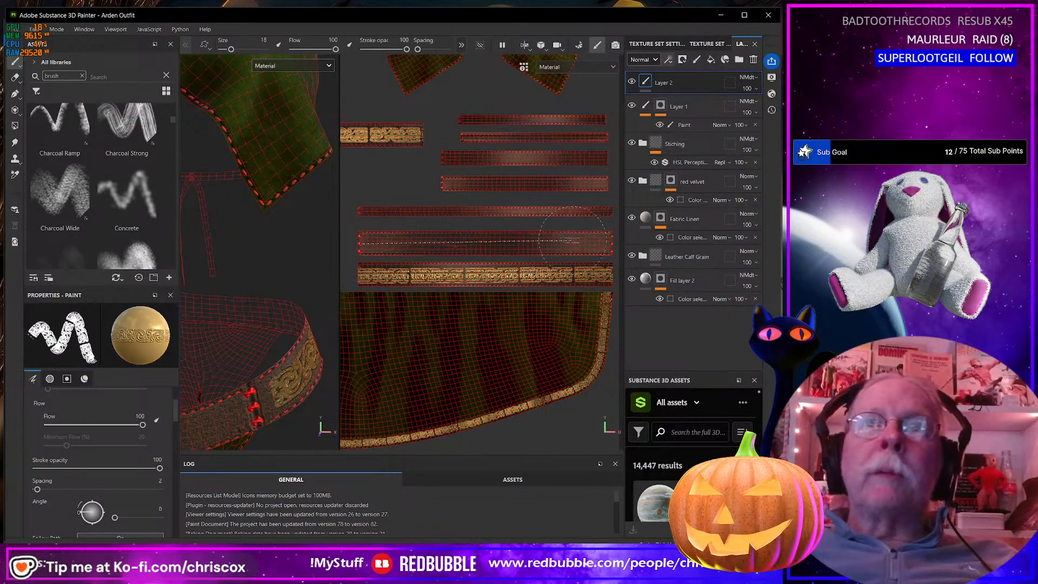
left_click(612, 243, "shift")
scroll(510, 246, "down", 2)
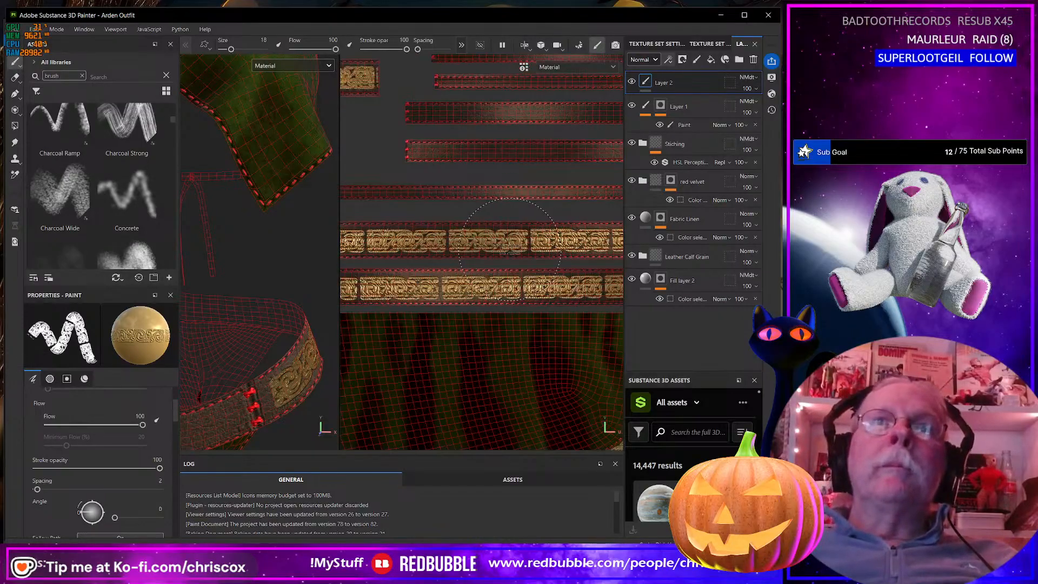
scroll(510, 248, "up", 2)
scroll(509, 247, "down", 2)
middle_click_drag(485, 245, 501, 274, "alt")
scroll(379, 262, "up", 2)
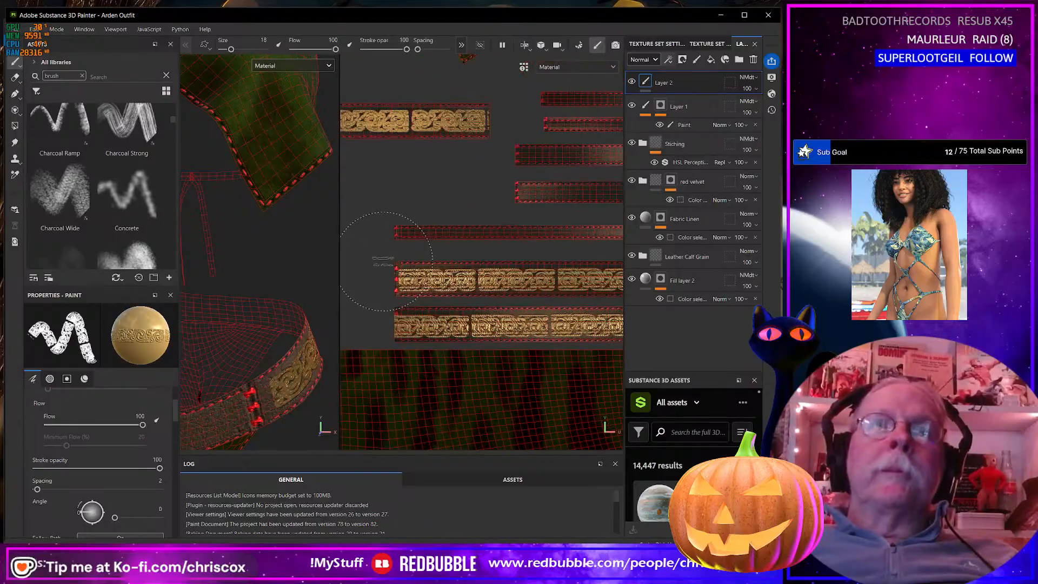
Try a straight Celtic stroke at brush size 14 along the lower medium-width leather strip and undo it
scroll(383, 263, "down", 1)
mouse_move(483, 274)
left_mouse_down("alt")
mouse_move(434, 273)
mouse_move(483, 262)
left_mouse_up("alt")
middle_click_drag(483, 263, 448, 280, "alt")
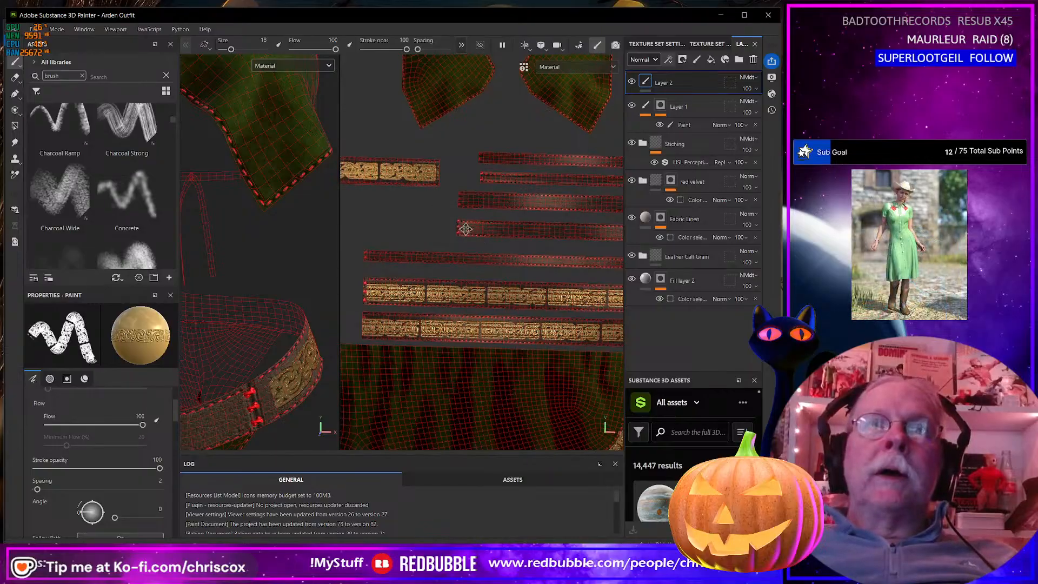
middle_click_drag(465, 229, 408, 253, "alt")
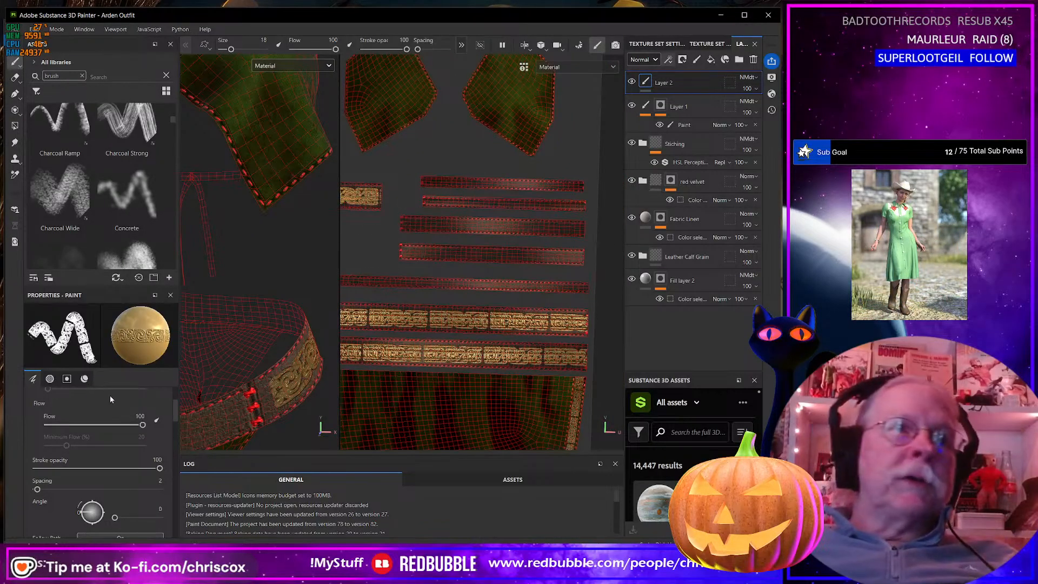
scroll(105, 402, "up", 3)
left_click(137, 433)
type("14")
key("Return")
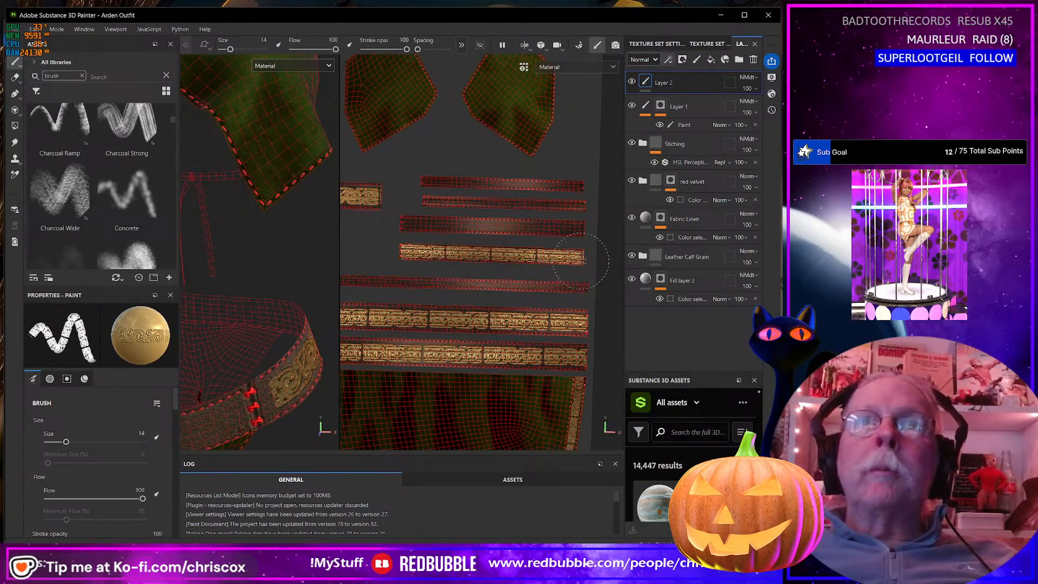
scroll(585, 255, "up", 3)
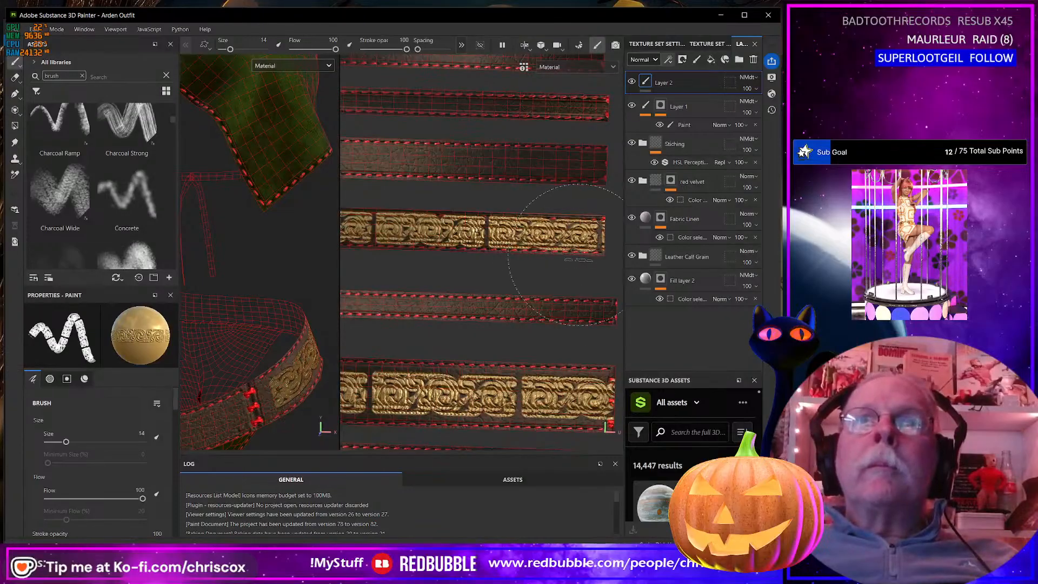
key("ctrl+z")
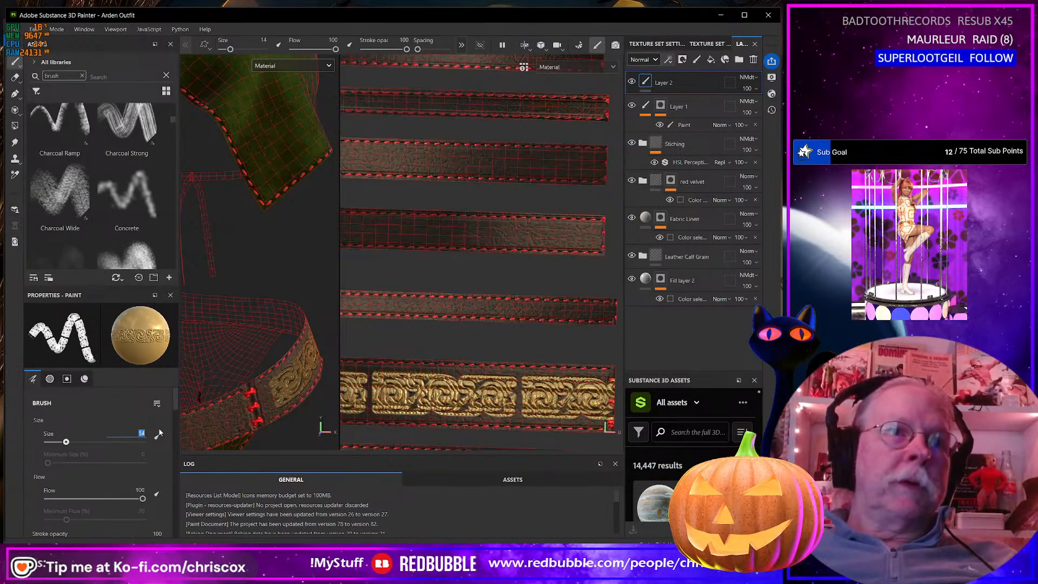
Set the brush size to 12 and paint straight Celtic strokes along both medium-width leather strips
type("12")
key("Return")
scroll(552, 320, "down", 1)
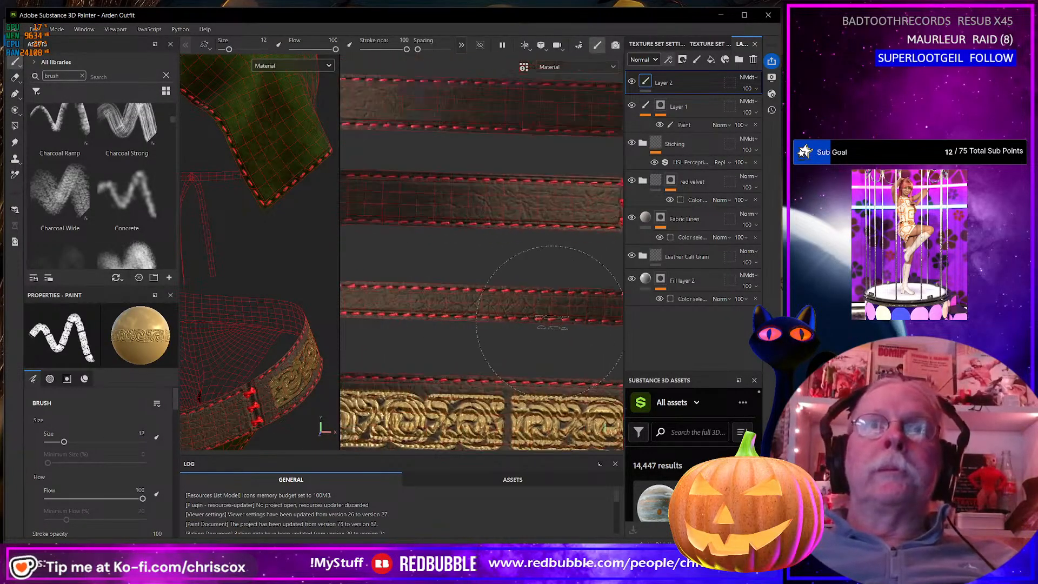
scroll(552, 320, "down", 2)
mouse_move(558, 275)
middle_mouse_down()
mouse_move(523, 273)
mouse_move(534, 278)
middle_mouse_up()
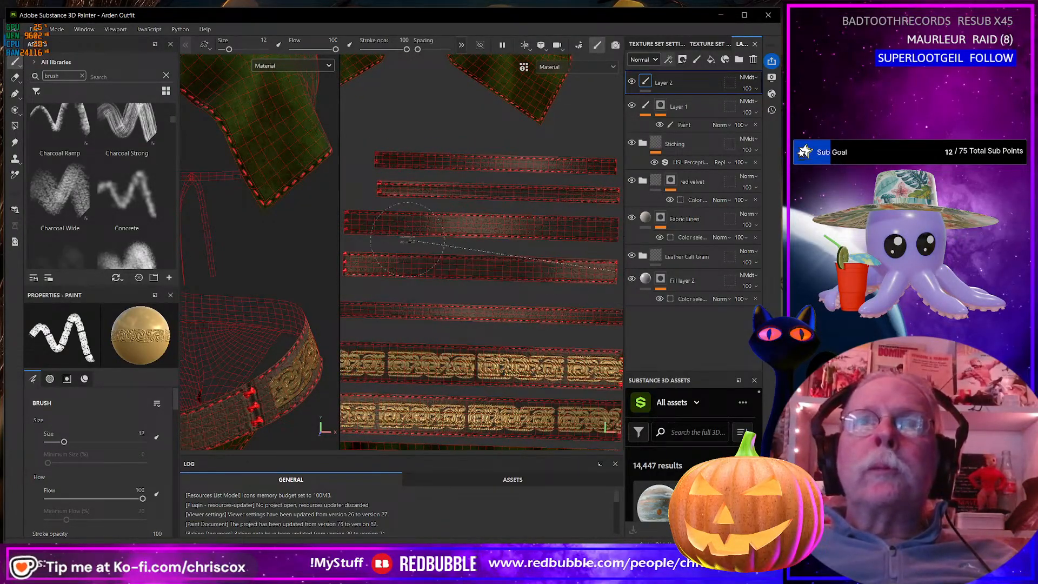
left_click(343, 265, "shift")
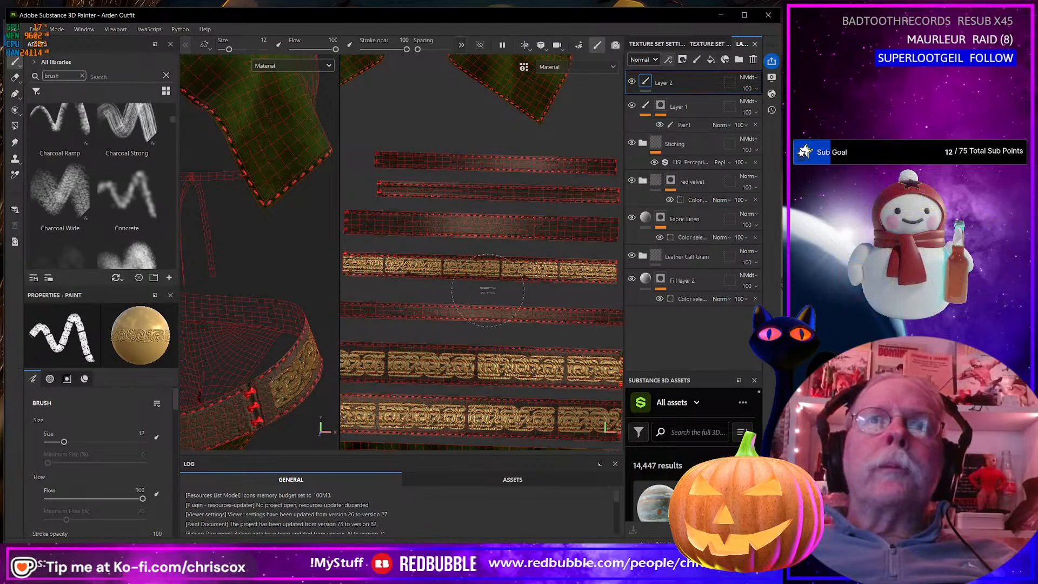
left_click(346, 221)
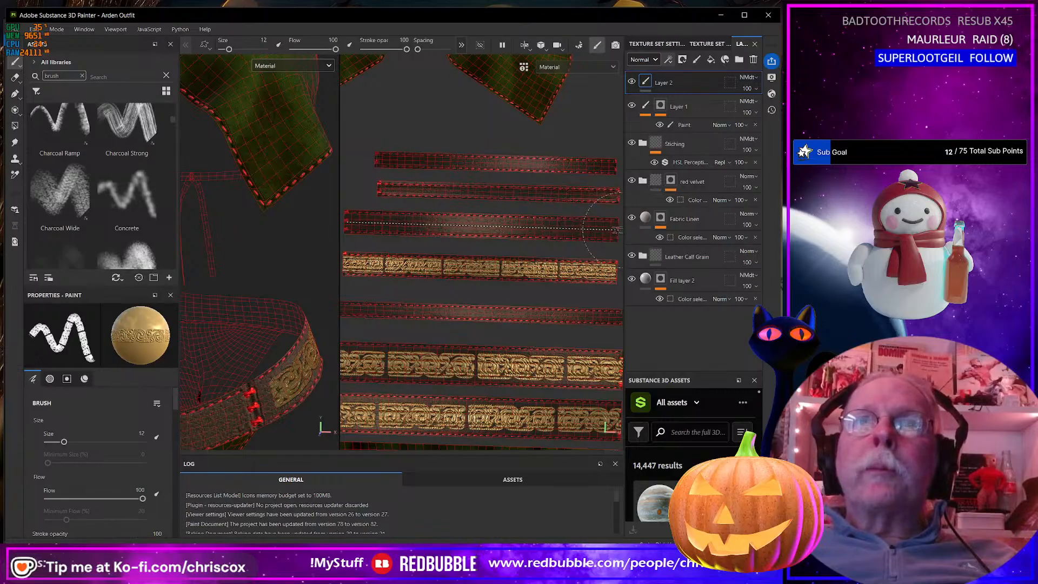
left_click(612, 231, "shift")
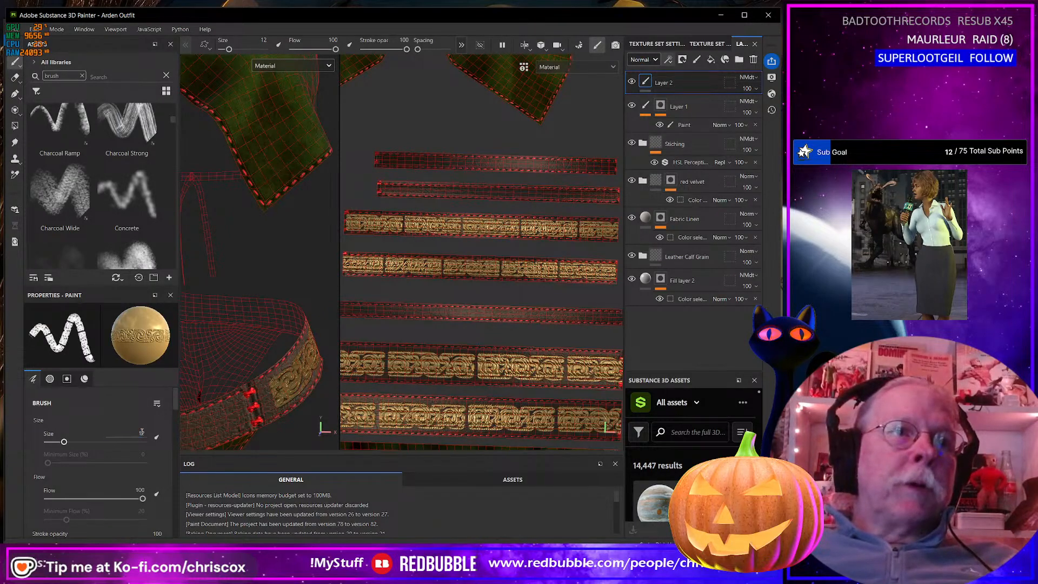
Try a straight Celtic stroke at brush size 8 along the lower of the two short narrow strips and undo it
type("8")
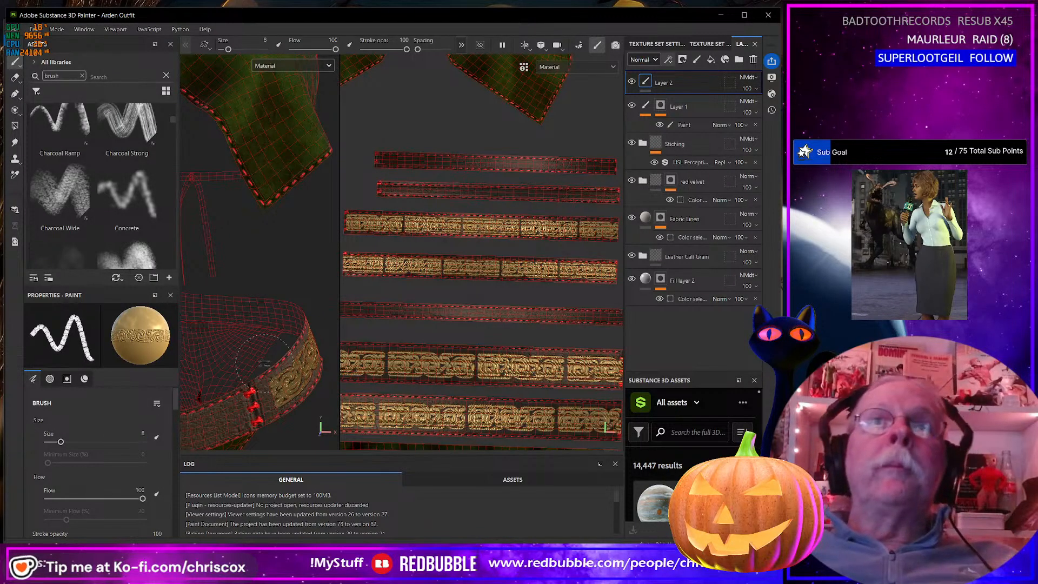
left_click_drag(280, 327, 295, 315, "alt")
left_click_drag(339, 244, 190, 247)
scroll(383, 229, "up", 4)
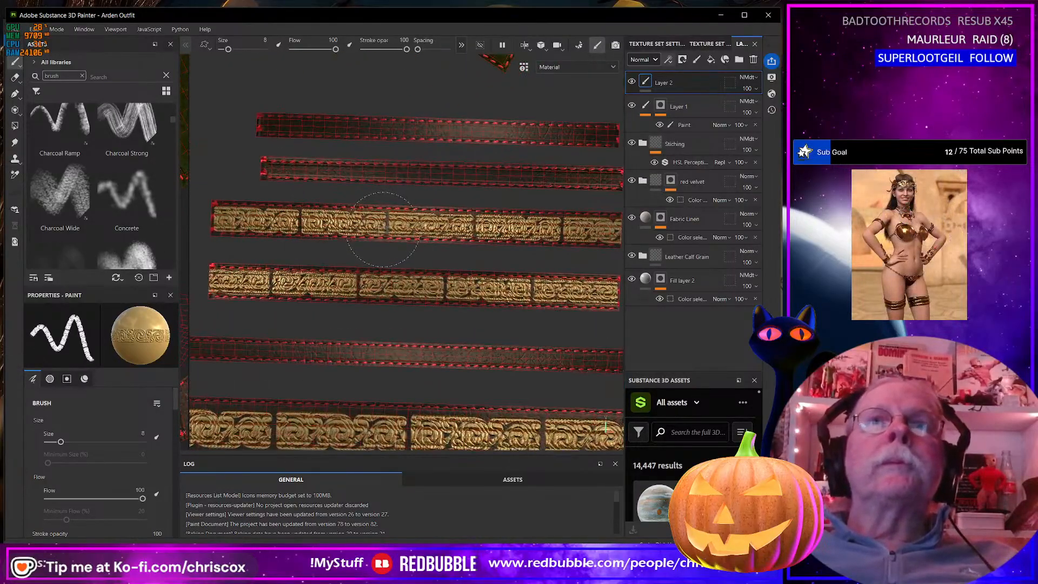
middle_click_drag(383, 230, 369, 284, "alt")
left_click(248, 221)
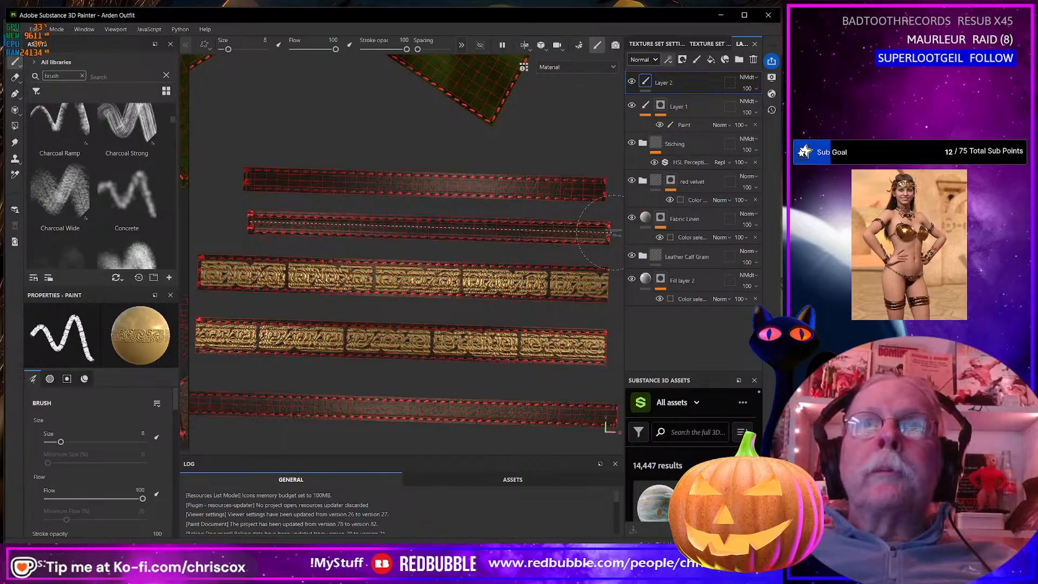
left_click(608, 232, "shift")
key("ctrl+z")
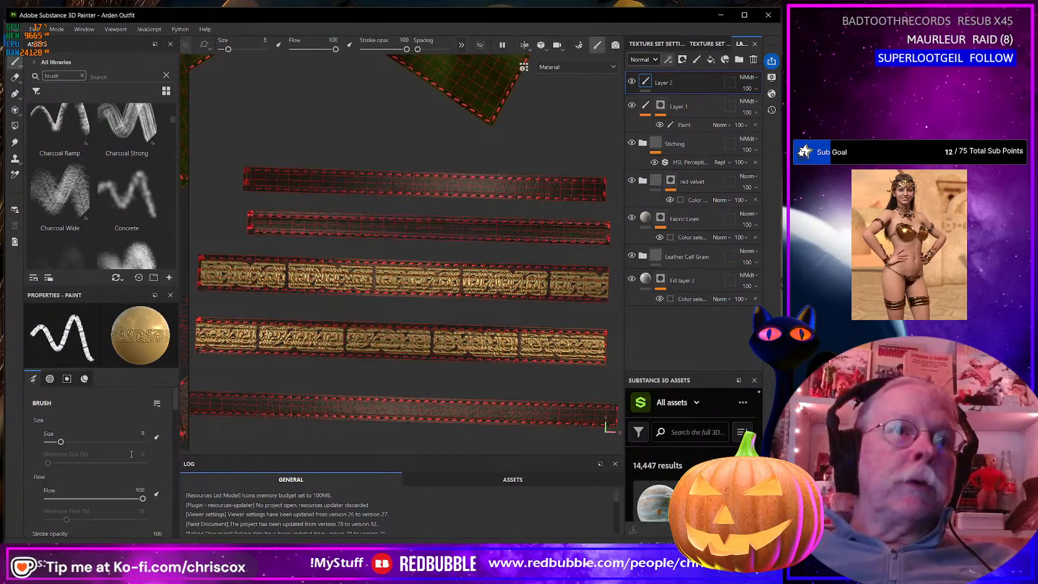
Set the brush size to 4 and paint straight Celtic strokes along both short narrow strips below the bikini cups
left_click(144, 433)
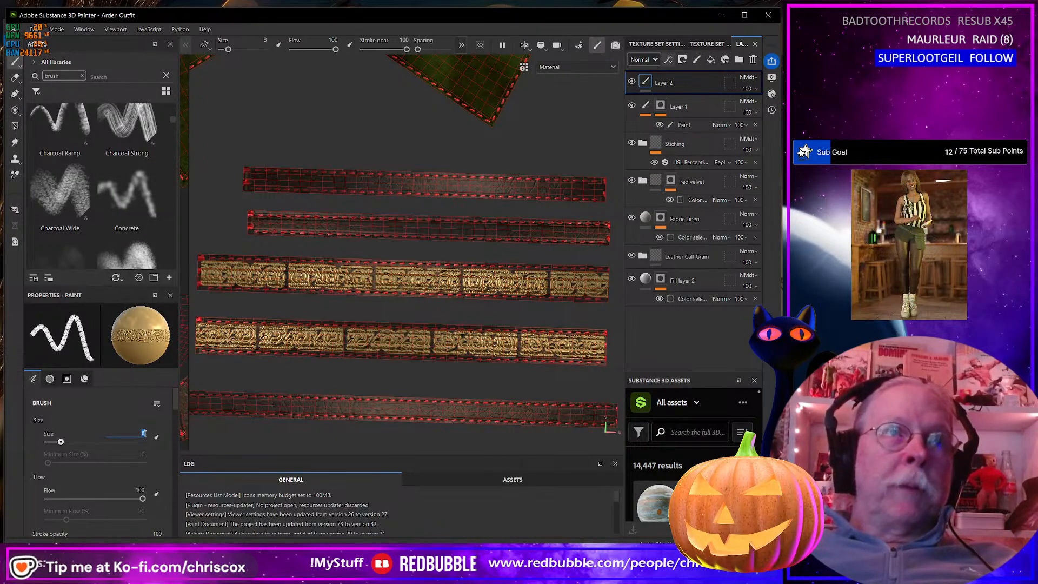
key("Return")
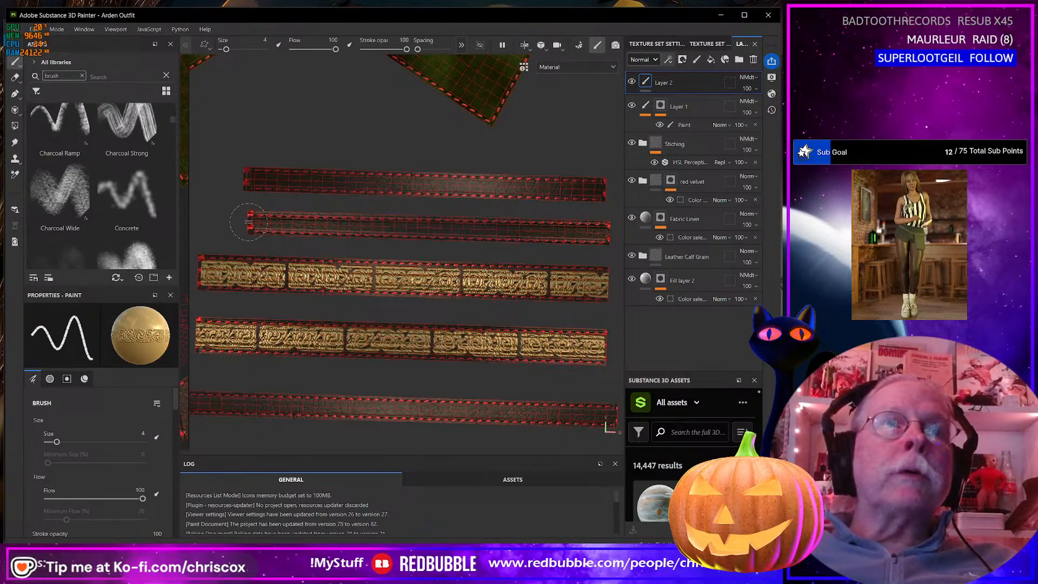
left_click(604, 232, "shift")
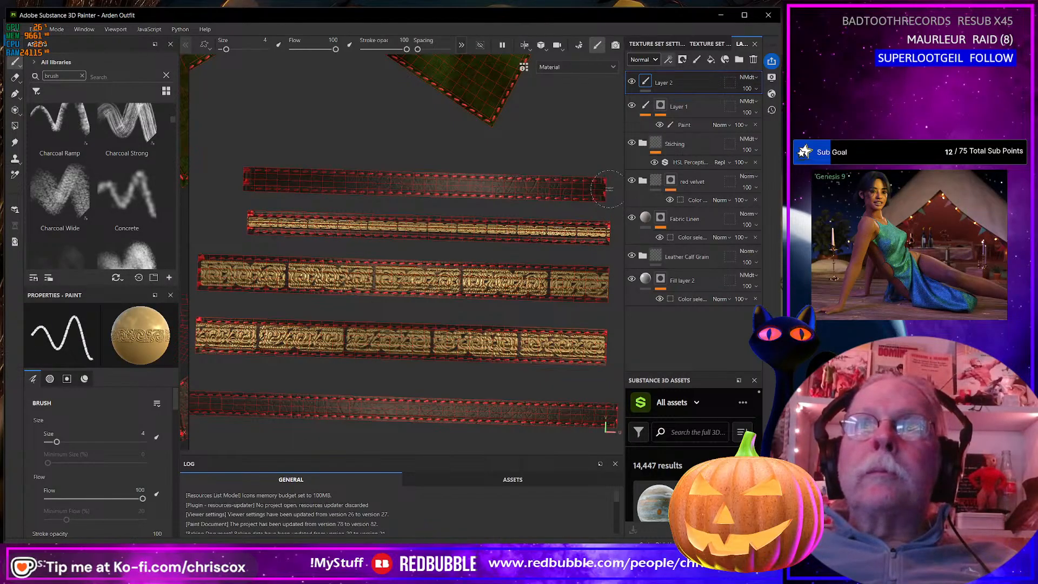
left_click(235, 179, "shift")
scroll(388, 342, "down", 3)
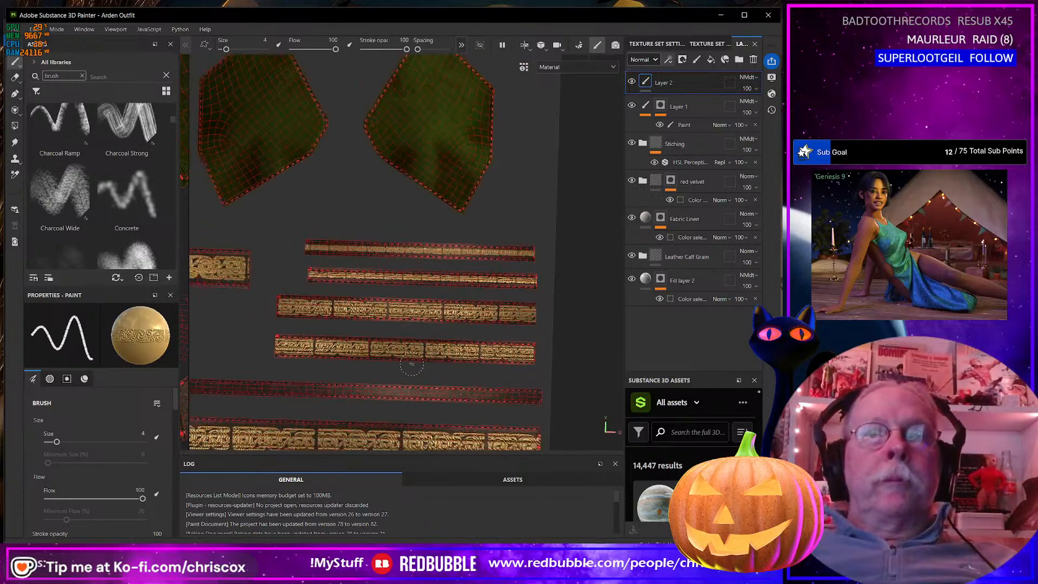
middle_click_drag(406, 370, 451, 337)
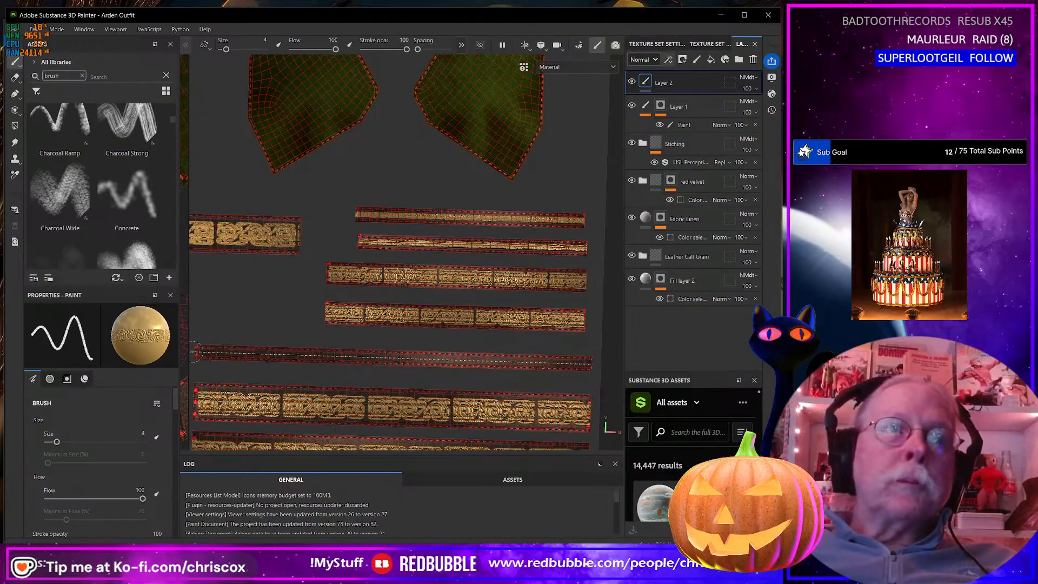
Undo the size 4 stroke on the long narrow leather strip and repaint a straight Celtic stroke along it at brush size 6
scroll(314, 356, "up", 5)
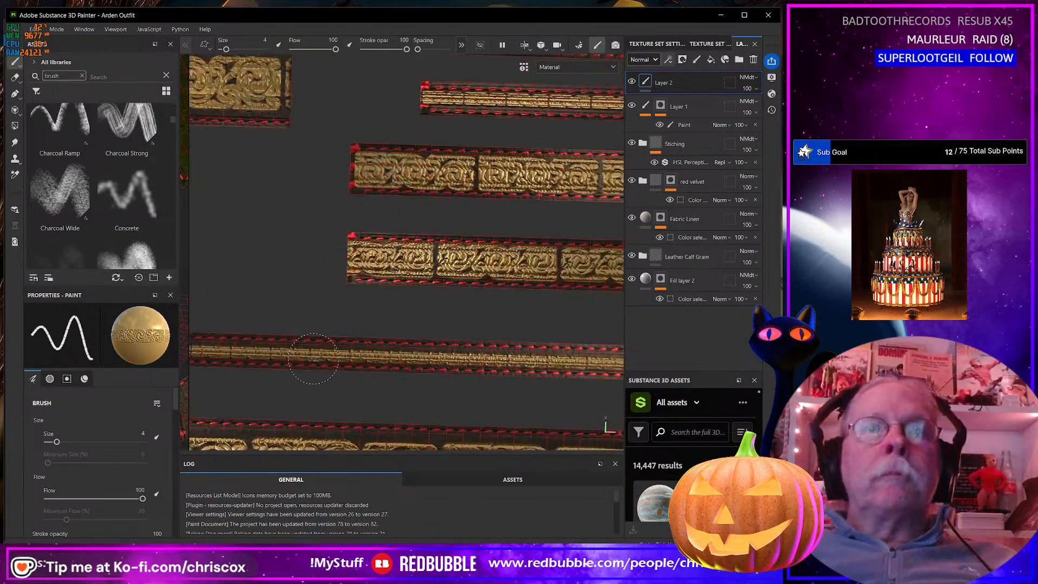
key("ctrl+z")
left_click(143, 434)
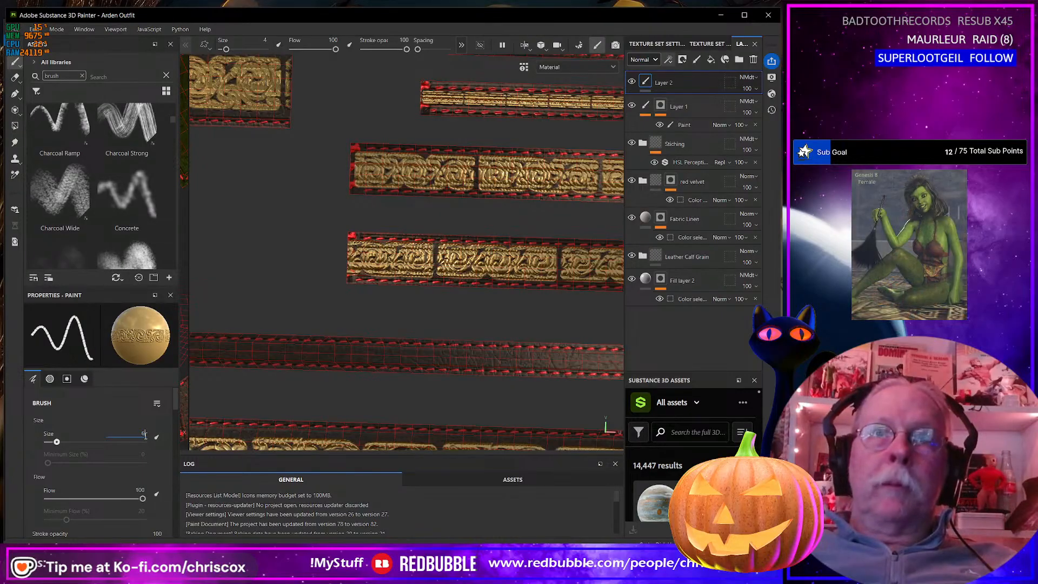
type("6")
key("Return")
mouse_move(403, 423)
middle_mouse_down()
mouse_move(399, 396)
mouse_move(432, 368)
mouse_move(271, 344)
middle_mouse_up()
scroll(398, 396, "down", 4)
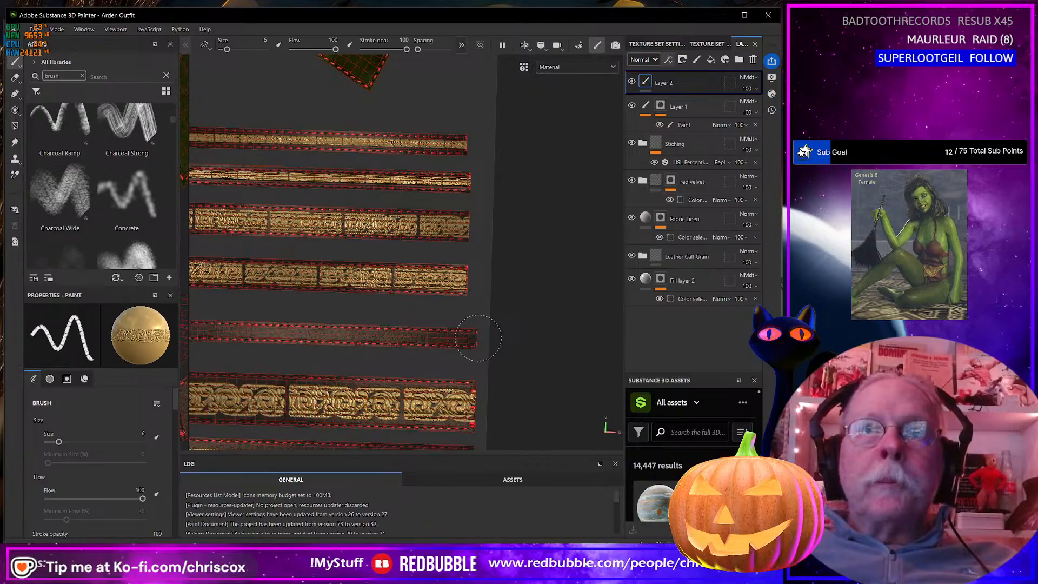
middle_click_drag(386, 340, 519, 337, "alt")
middle_click_drag(335, 344, 507, 359, "alt")
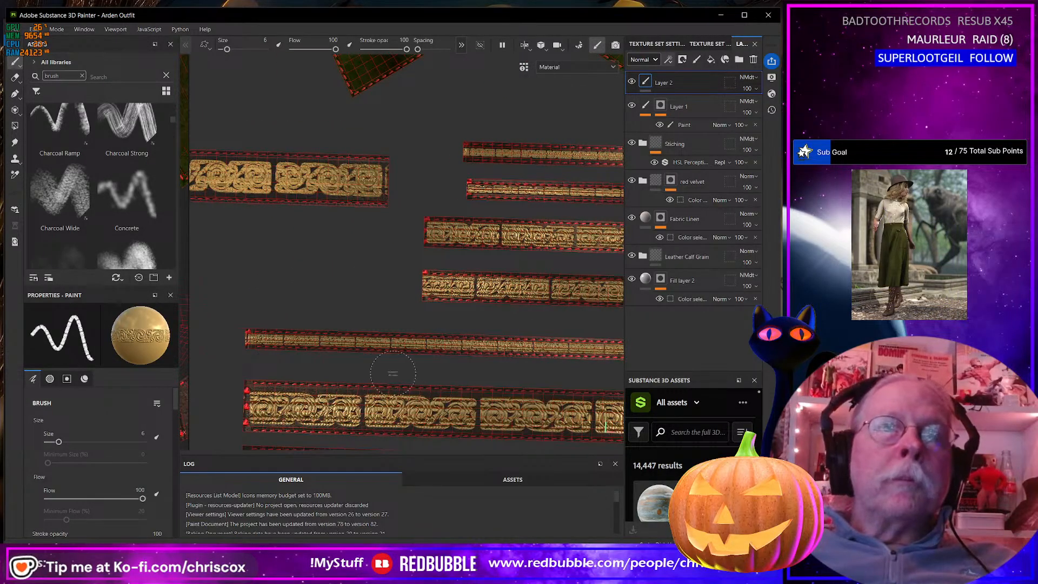
scroll(375, 367, "up", 5)
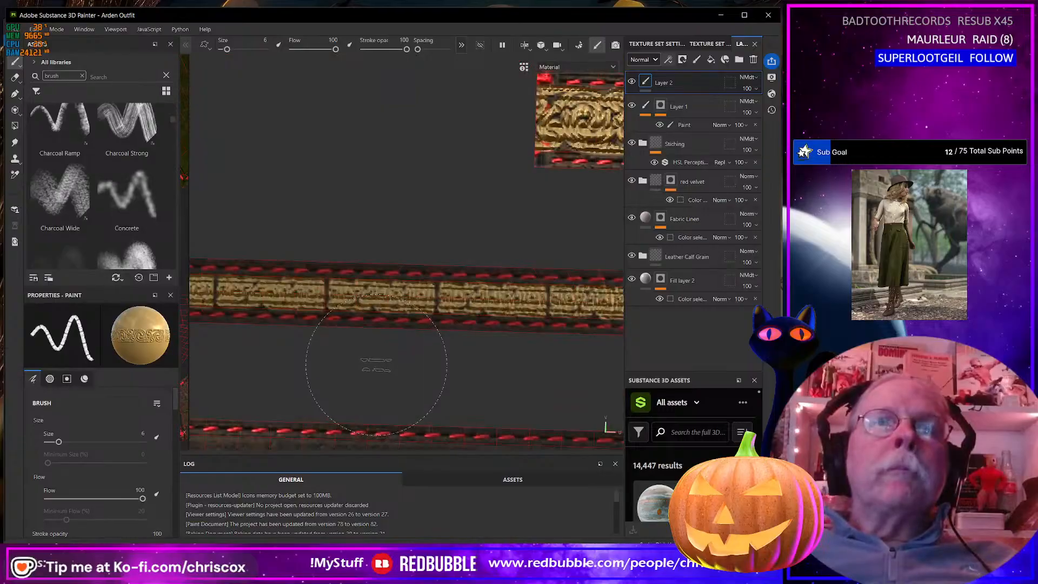
Look over the UV layout, checking the patterned leather strips, the fabric panels and the stitched edges of the bikini cups
scroll(376, 367, "down", 6)
scroll(380, 362, "down", 2)
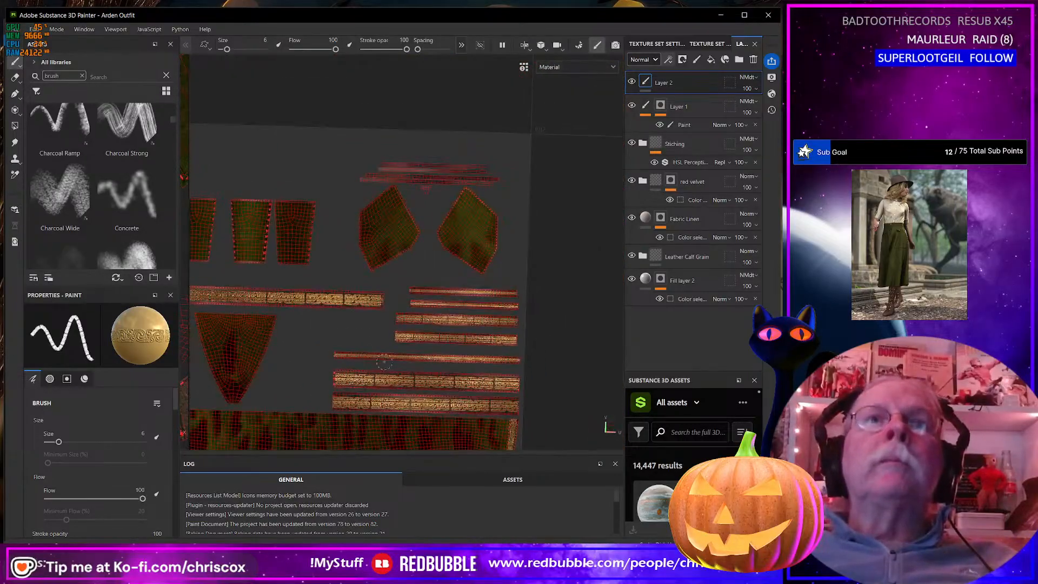
middle_click_drag(379, 362, 511, 321, "alt")
middle_click_drag(290, 248, 290, 188, "alt")
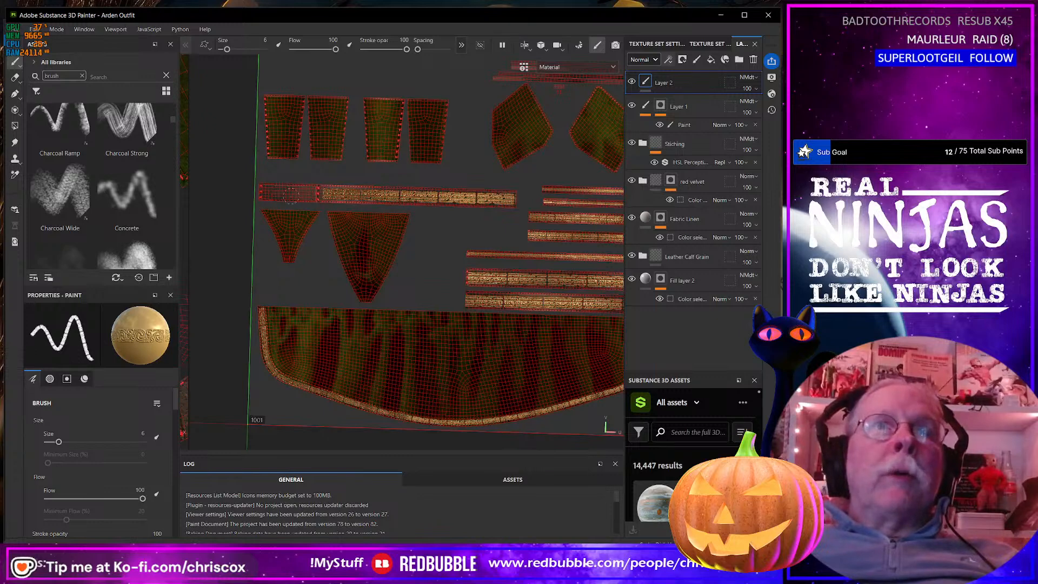
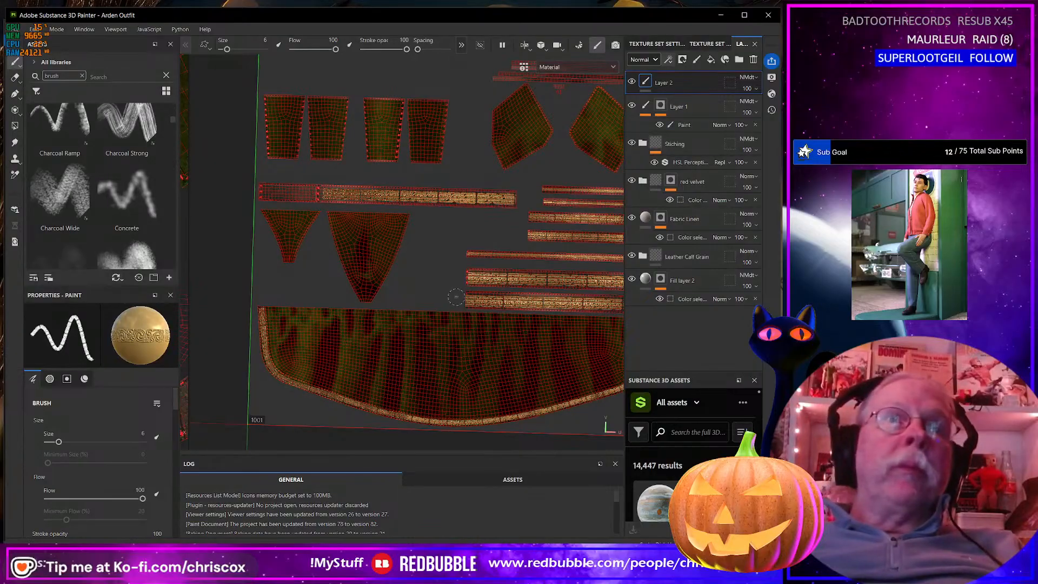
scroll(426, 253, "up", 2)
scroll(425, 256, "down", 5)
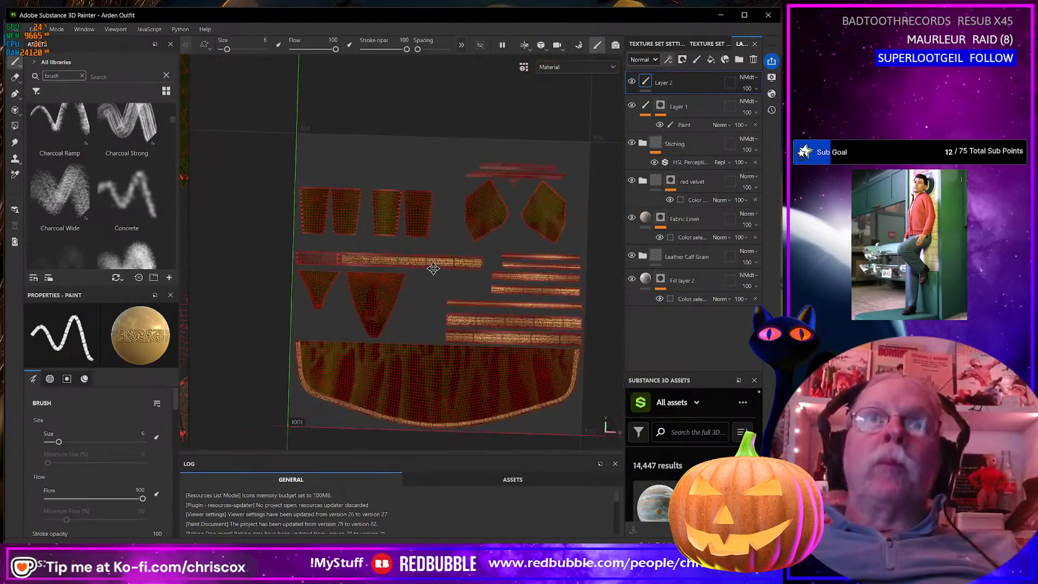
scroll(433, 253, "up", 4)
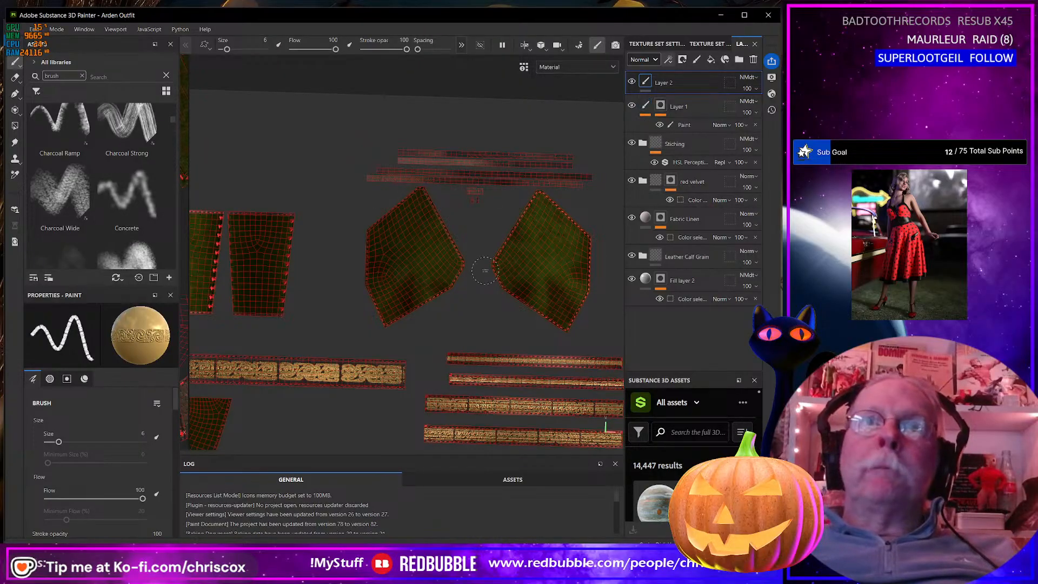
scroll(486, 272, "up", 3)
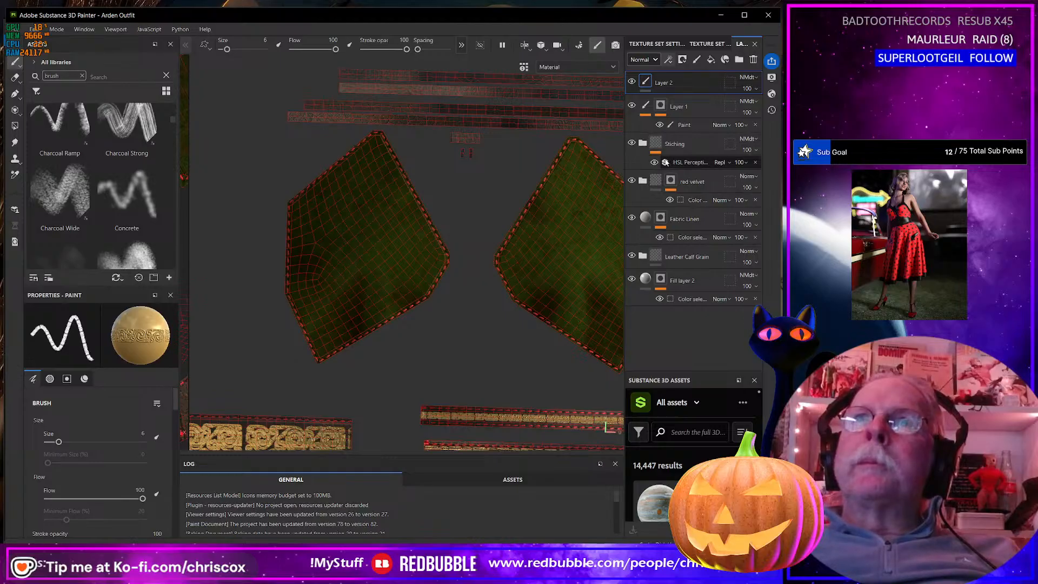
Lower the saturation of the Stiching folder's HSL Perceptive filter to 0.178 while viewing the bikini cup's edge stitches
left_click(677, 163)
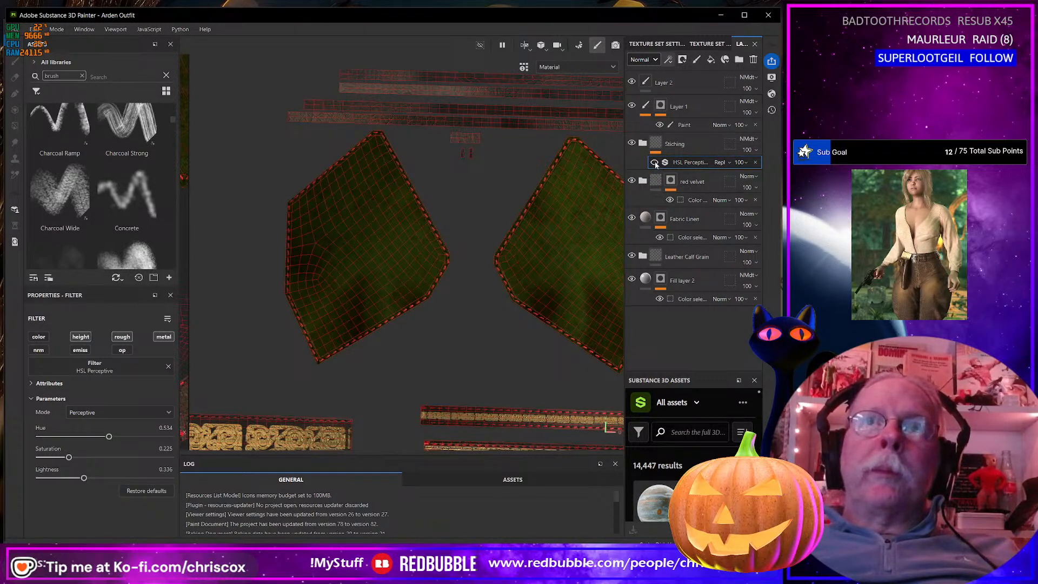
scroll(427, 292, "up", 2)
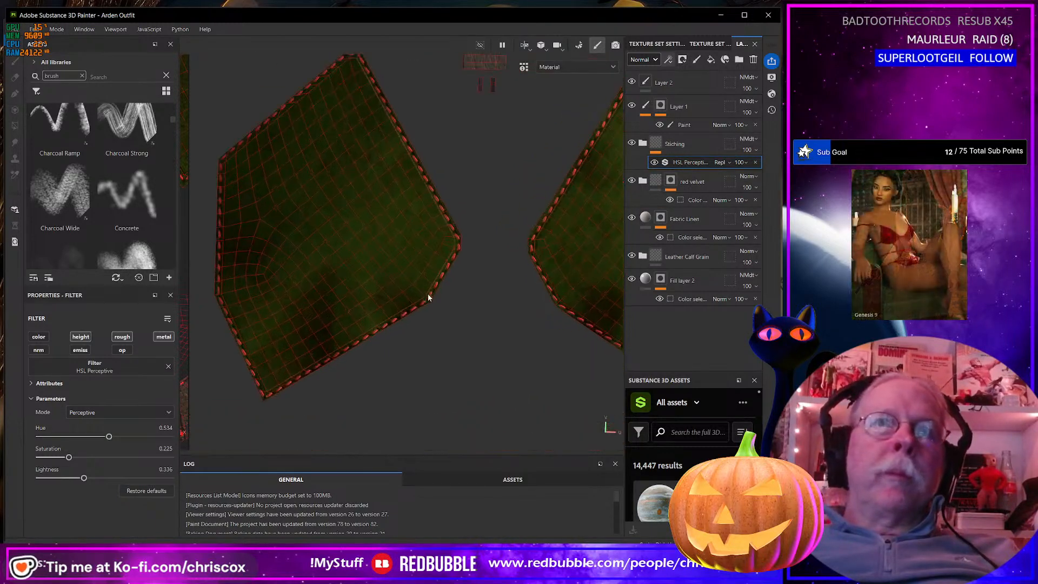
scroll(429, 300, "up", 2)
scroll(416, 319, "up", 2)
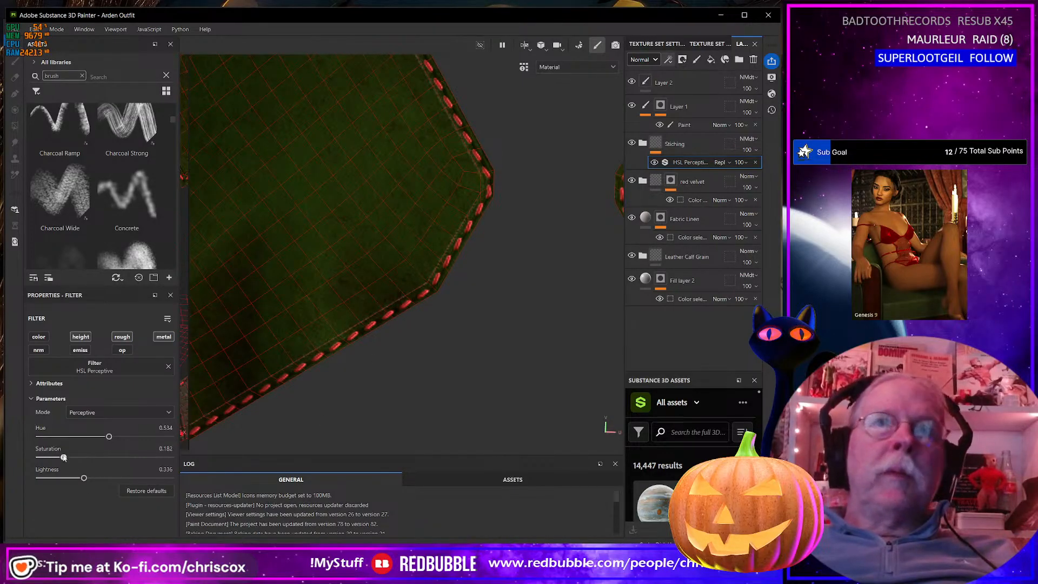
left_click_drag(64, 457, 62, 458)
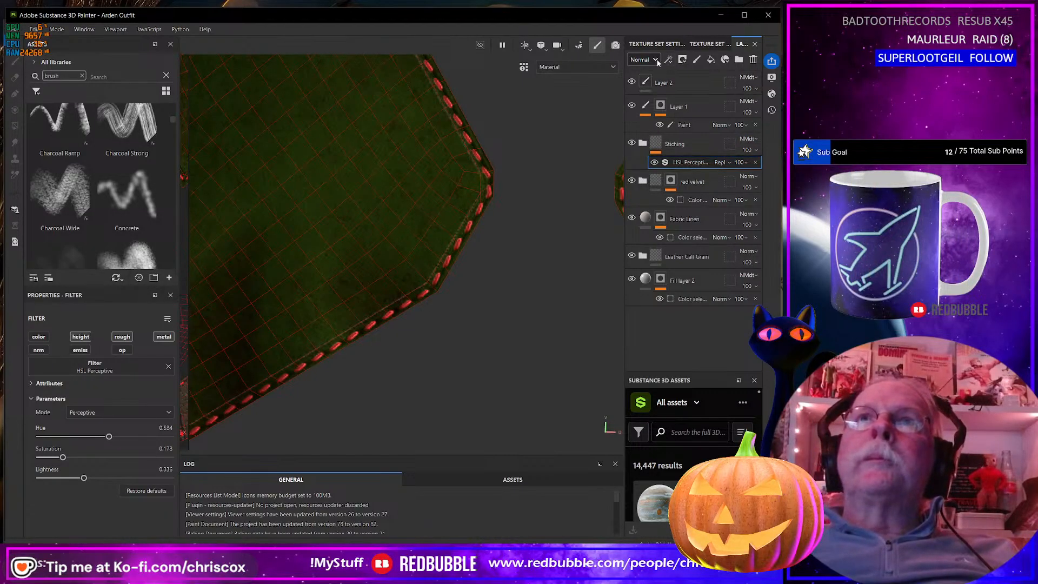
Switch the layer stack to the base color channel and set the Stiching folder's HSL filter mode to Regular
left_click(660, 88)
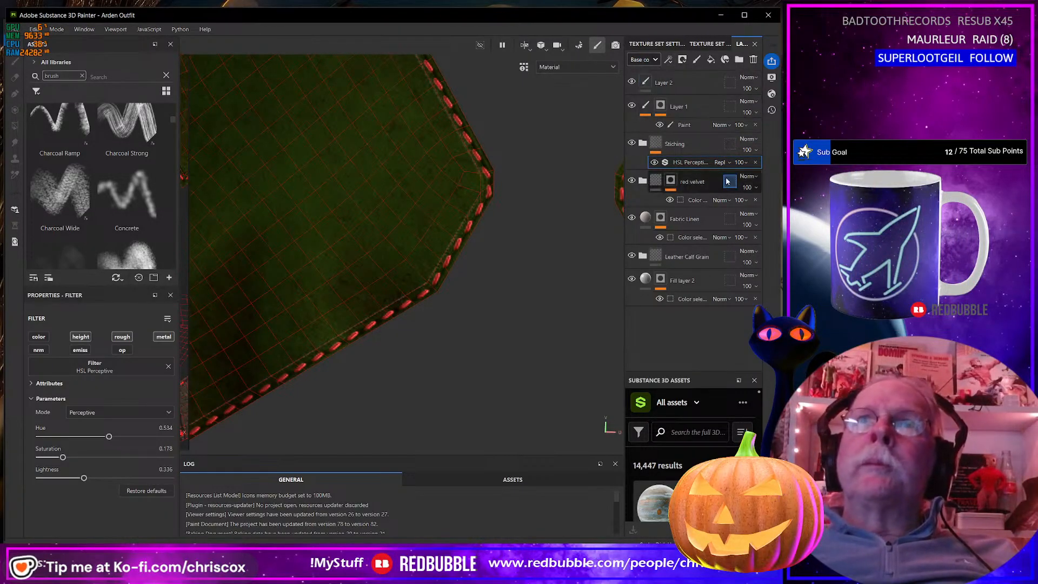
left_click(699, 164)
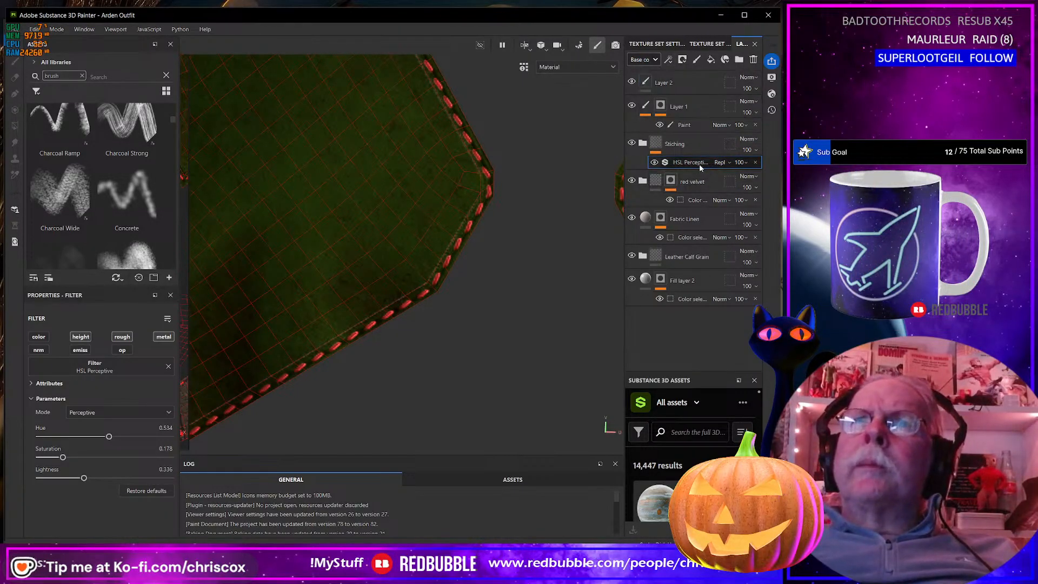
left_click(111, 411)
left_click(97, 428)
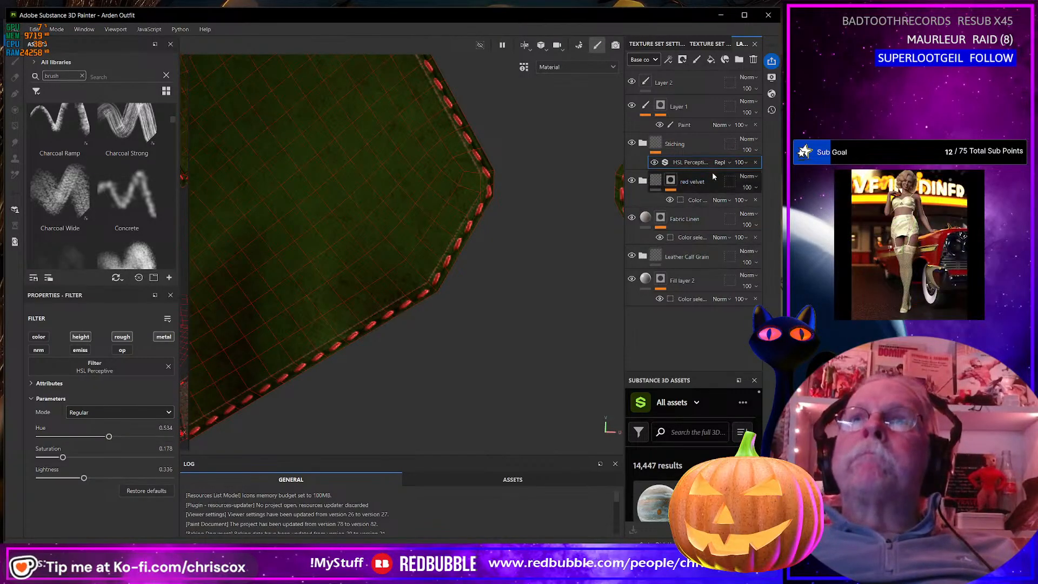
Turn off the Fabric Linen layer's color selection, switching the red velvet folder's color selection off and back on
left_click(669, 200)
left_click(660, 238)
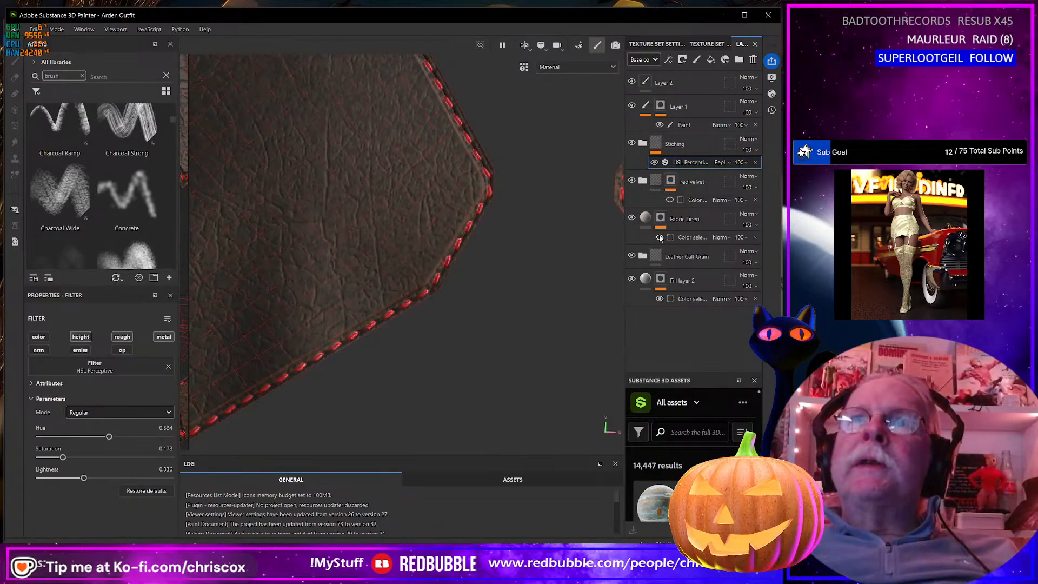
left_click(669, 200)
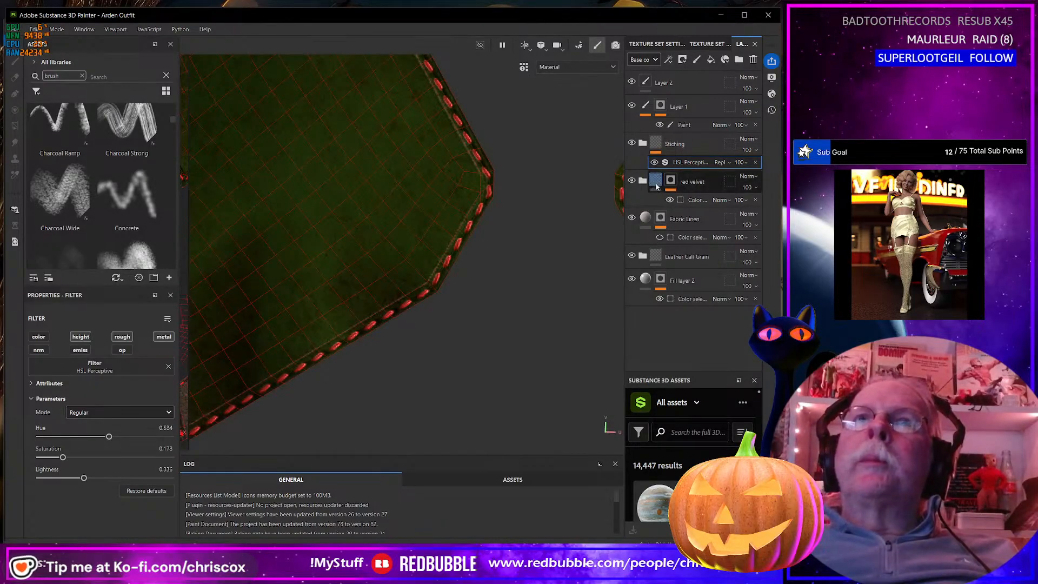
Expand the Stiching folder and turn off the HSL Perceptive filters on the Band Stiches, Stiches and Crossa Stiches layers
left_click(643, 143)
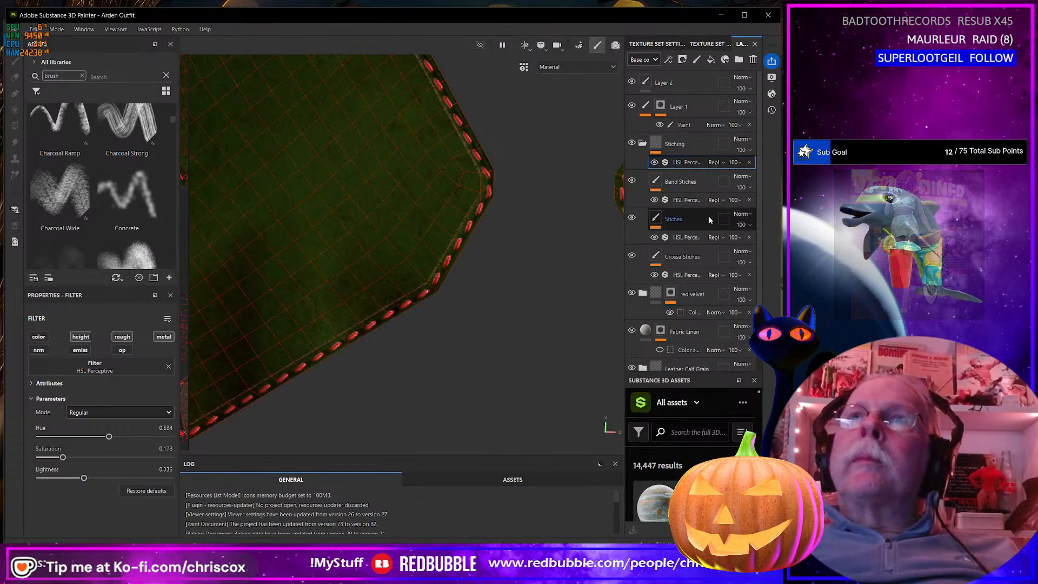
left_click(654, 237)
left_click(654, 200)
left_click(656, 162)
left_click(656, 162)
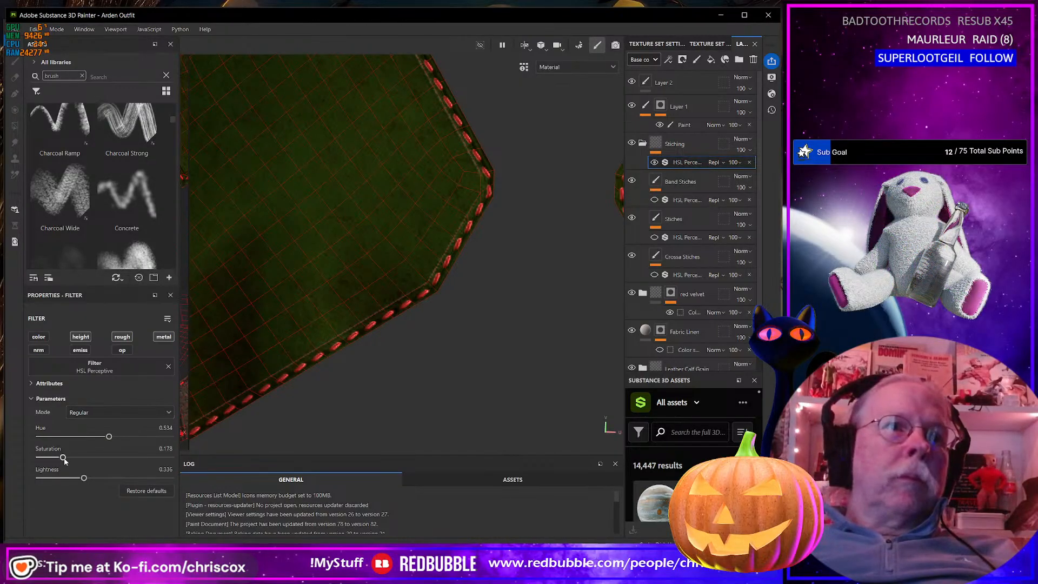
Make the Stiching folder's HSL filter affect only the color channel and try saturation 1 with lightness 0.562
mouse_move(84, 478)
left_mouse_down()
mouse_move(186, 477)
mouse_move(89, 476)
left_mouse_up()
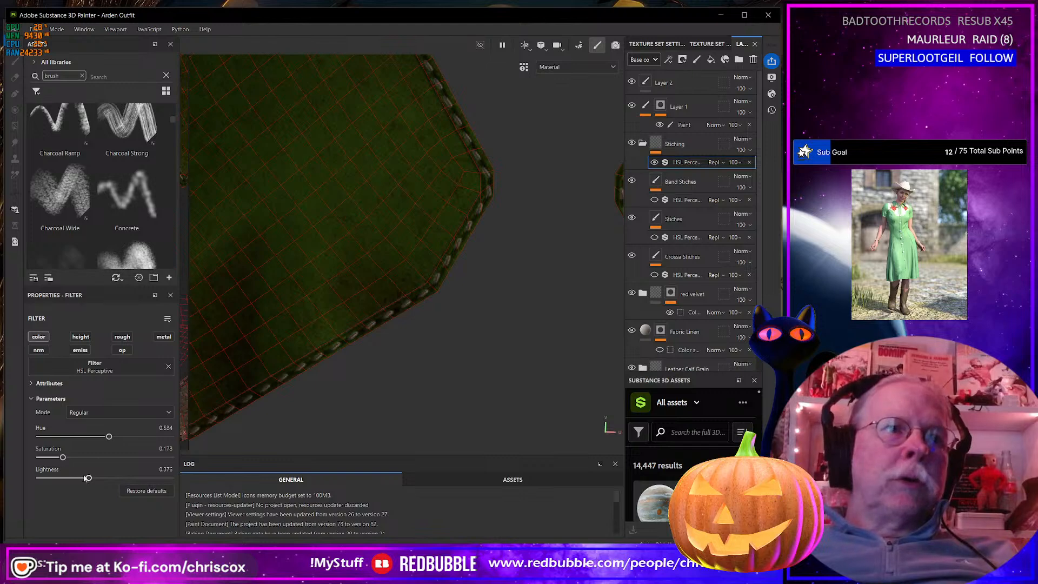
left_click_drag(144, 458, 174, 461)
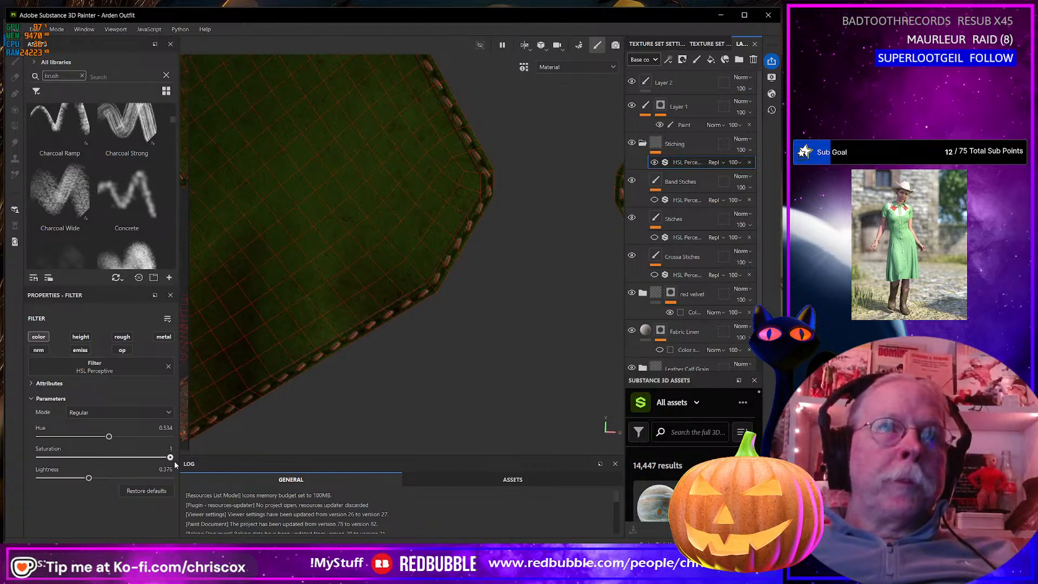
left_click(108, 478)
left_click_drag(109, 479, 113, 478)
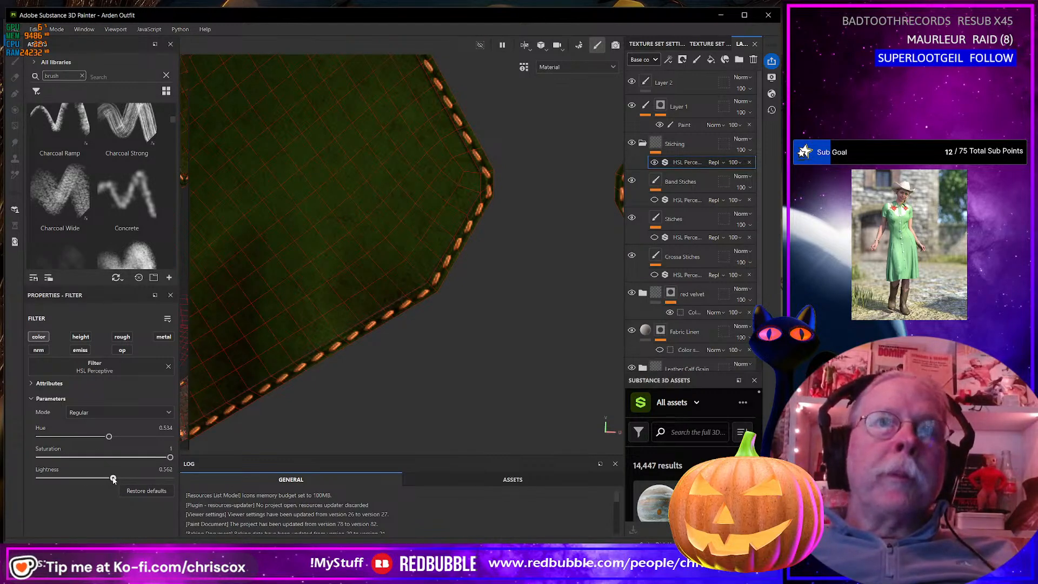
Tune the stitch color in the Stiching folder's HSL filter to hue 0.543, saturation 0.329 and lightness 0.434
scroll(357, 326, "up", 3)
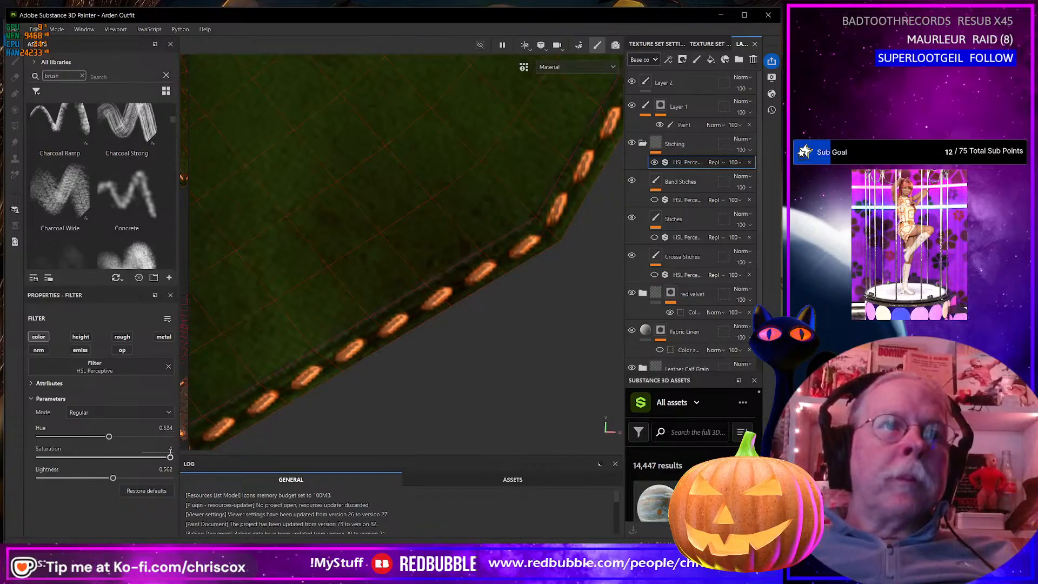
left_click_drag(82, 458, 88, 478)
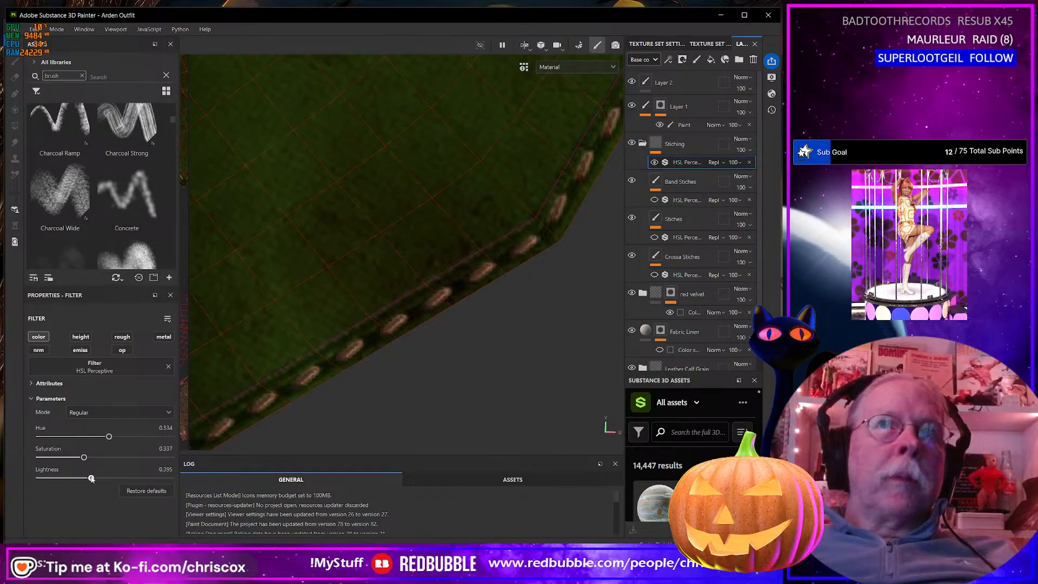
left_click_drag(85, 458, 77, 458)
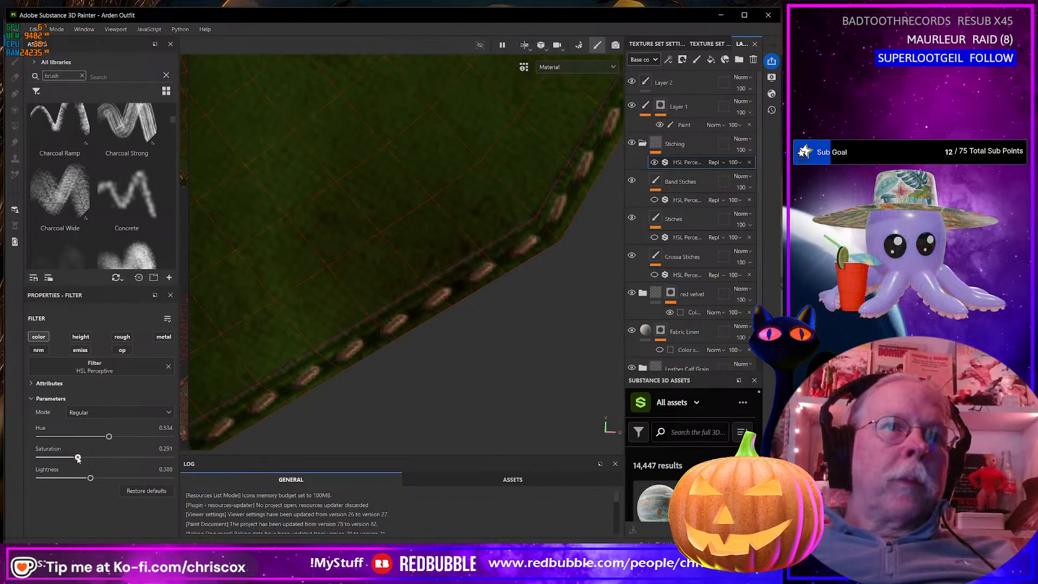
left_click(97, 479)
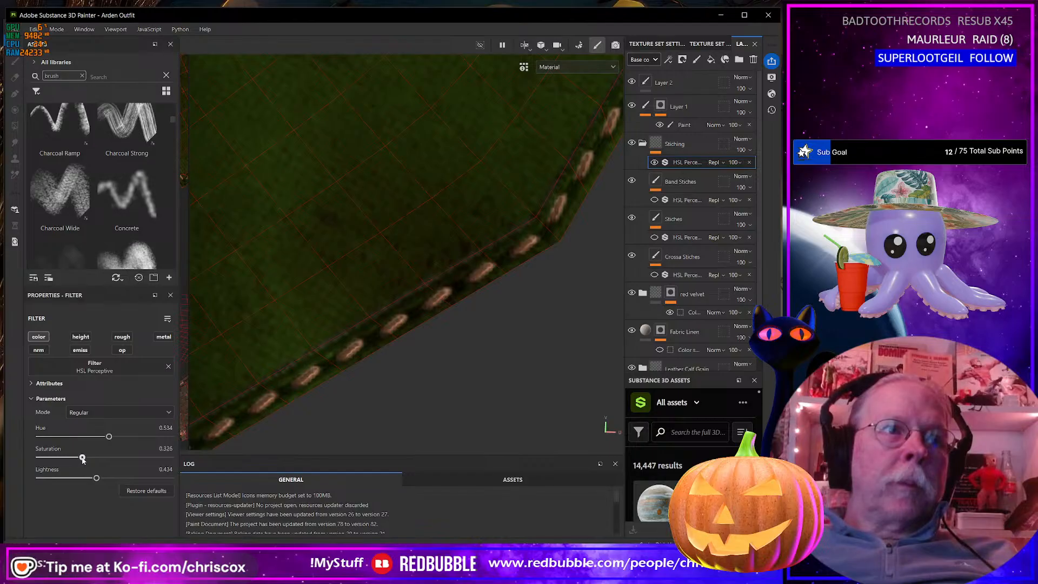
left_click_drag(109, 438, 113, 439)
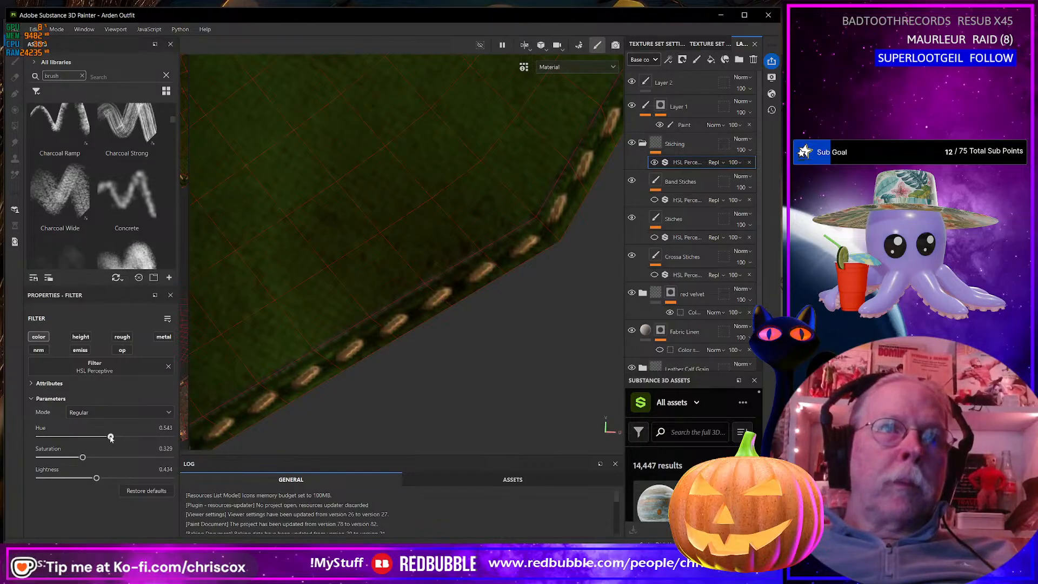
Inspect the recolored stitching on the bikini cups, fabric panels, waistband and strips across the UV layout
key("f")
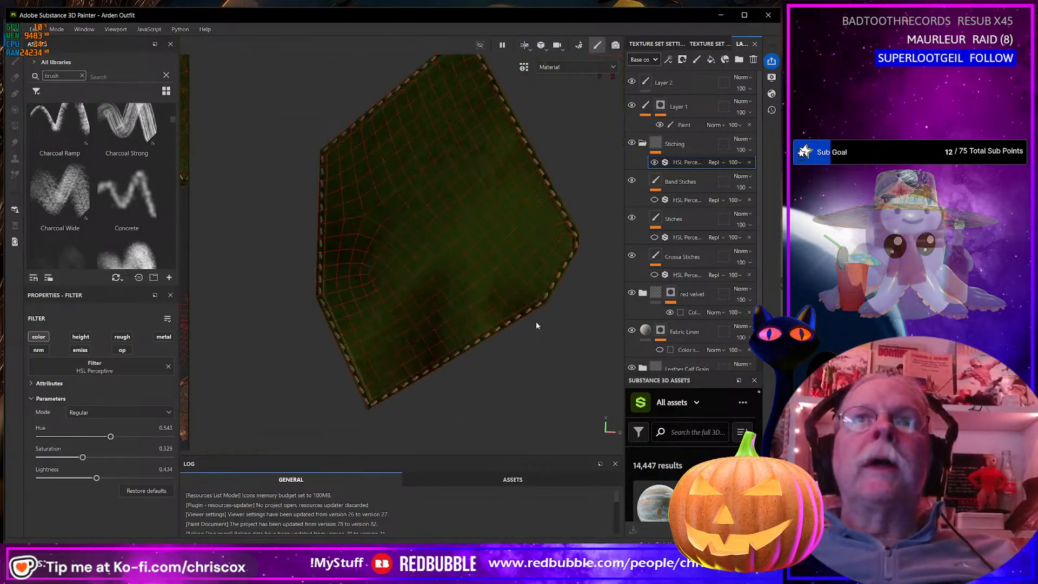
scroll(470, 326, "up", 1)
scroll(470, 327, "down", 4)
middle_click_drag(502, 332, 543, 252, "alt")
middle_click_drag(257, 262, 447, 225, "alt")
middle_click_drag(203, 300, 373, 291, "alt")
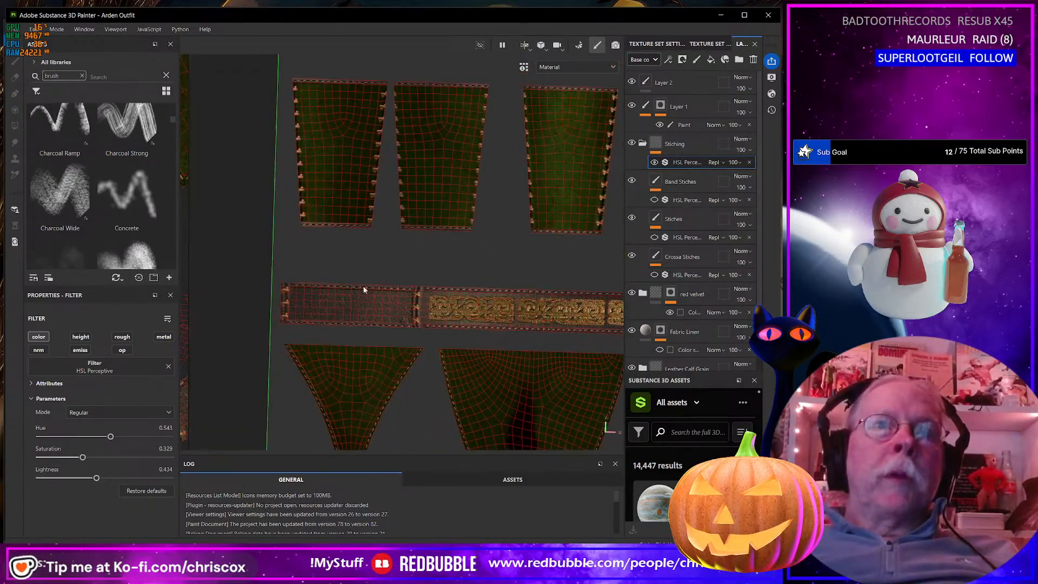
scroll(490, 350, "down", 5)
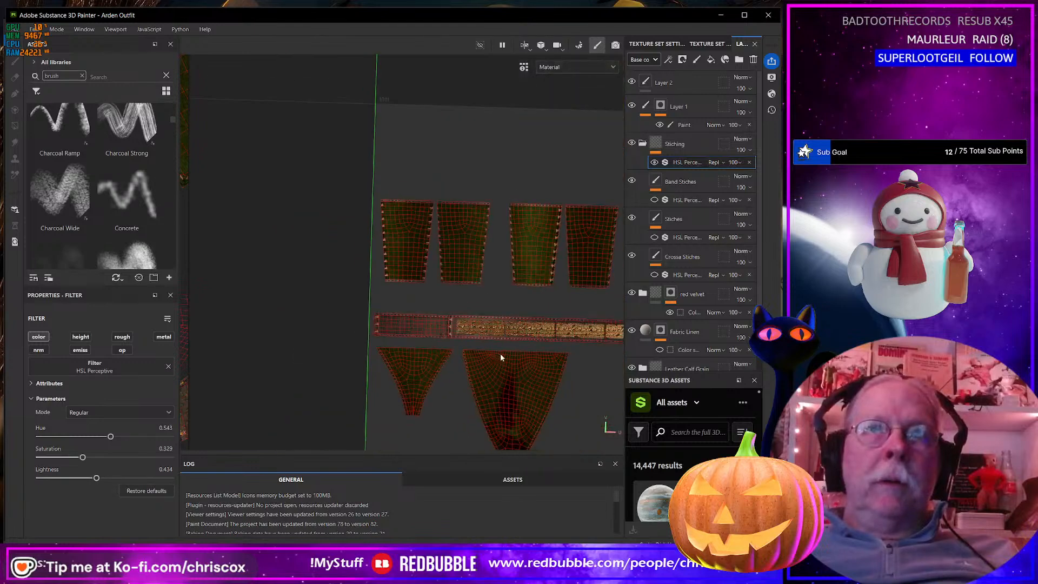
left_click_drag(404, 235, 397, 241, "alt")
middle_click_drag(399, 242, 403, 280, "alt")
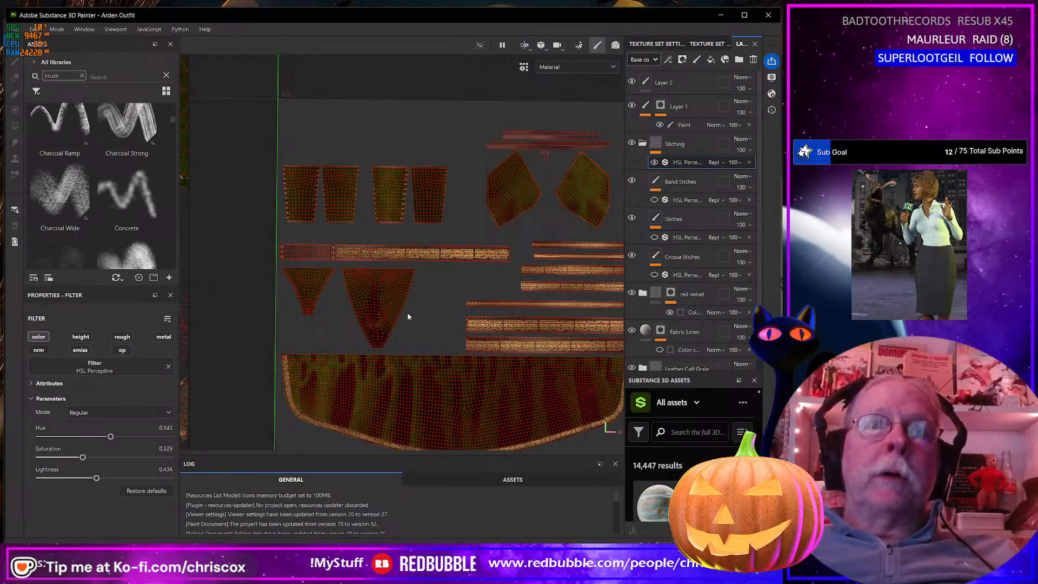
scroll(407, 313, "up", 4)
scroll(407, 314, "down", 4)
middle_click_drag(455, 309, 443, 266, "alt")
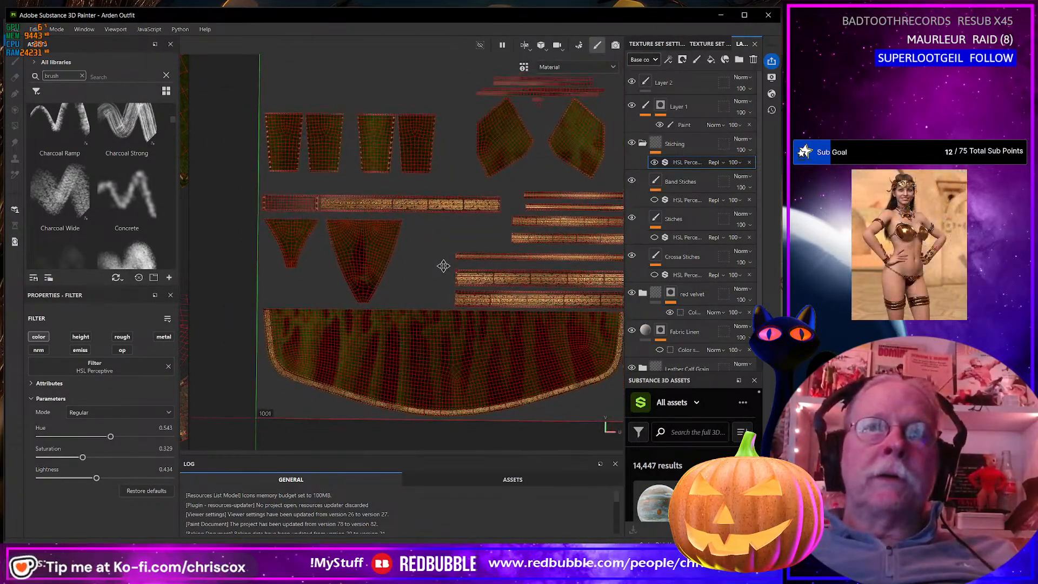
Switch to File Explorer and open the Celtic border image 066.JPG from the 001-100 folder in Photoshop
scroll(417, 264, "up", 3)
middle_click_drag(361, 266, 483, 324, "alt")
scroll(446, 310, "up", 7)
middle_click_drag(404, 300, 439, 361, "alt")
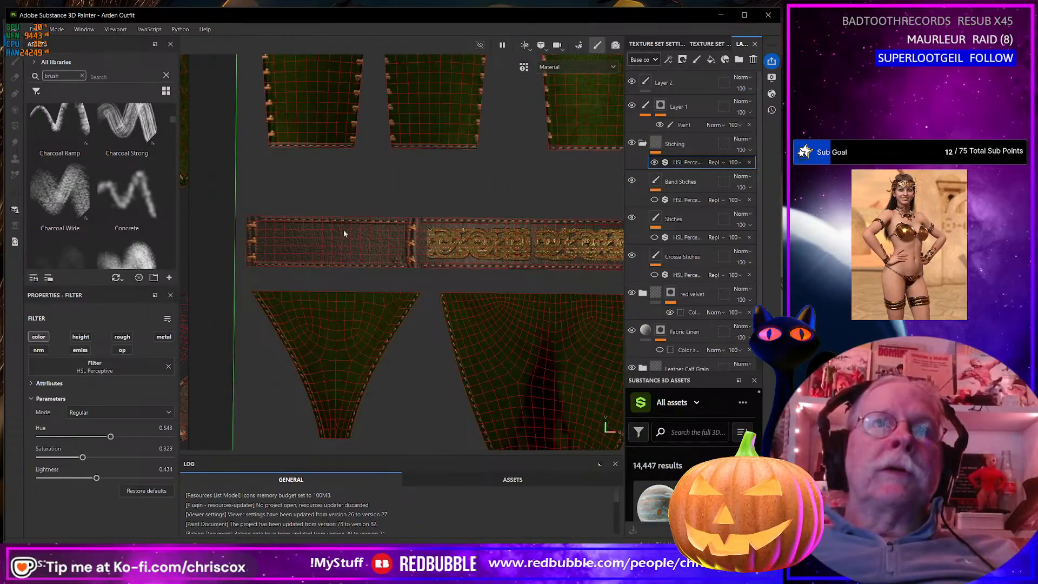
key("alt+Tab")
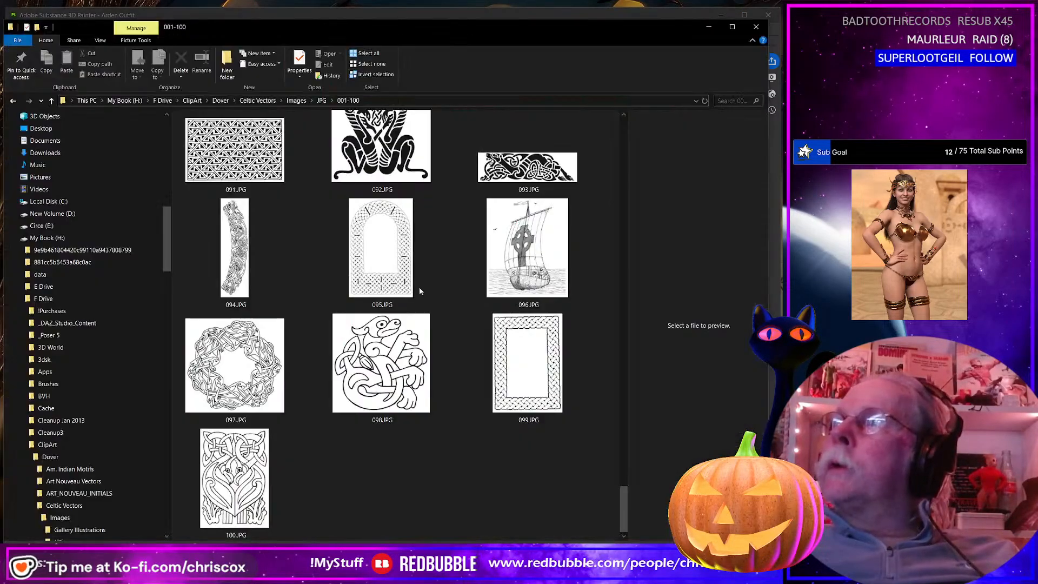
scroll(407, 353, "up", 8)
scroll(407, 352, "up", 3)
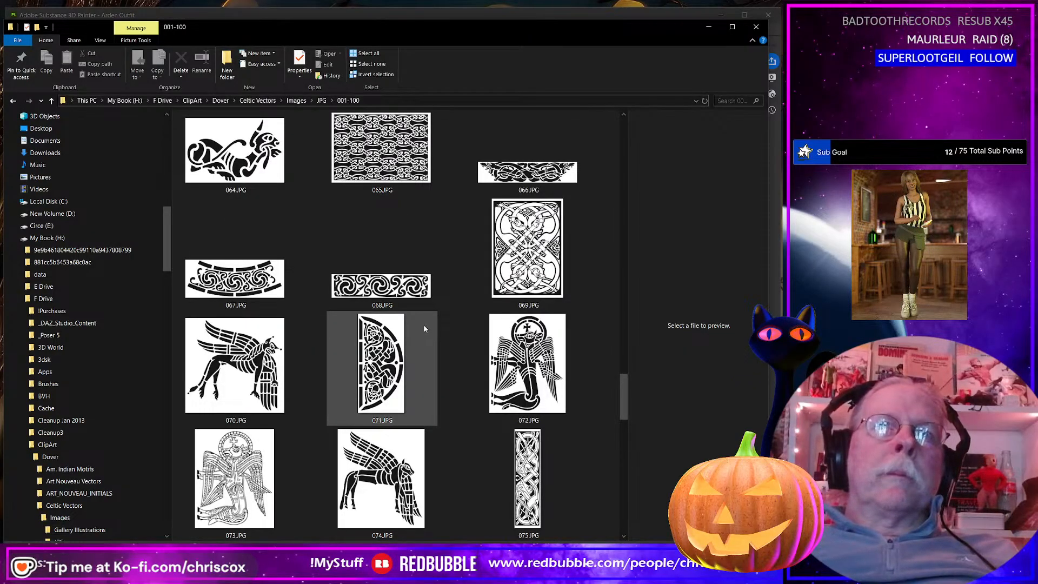
scroll(424, 324, "up", 4)
scroll(476, 302, "down", 2)
left_click(511, 287)
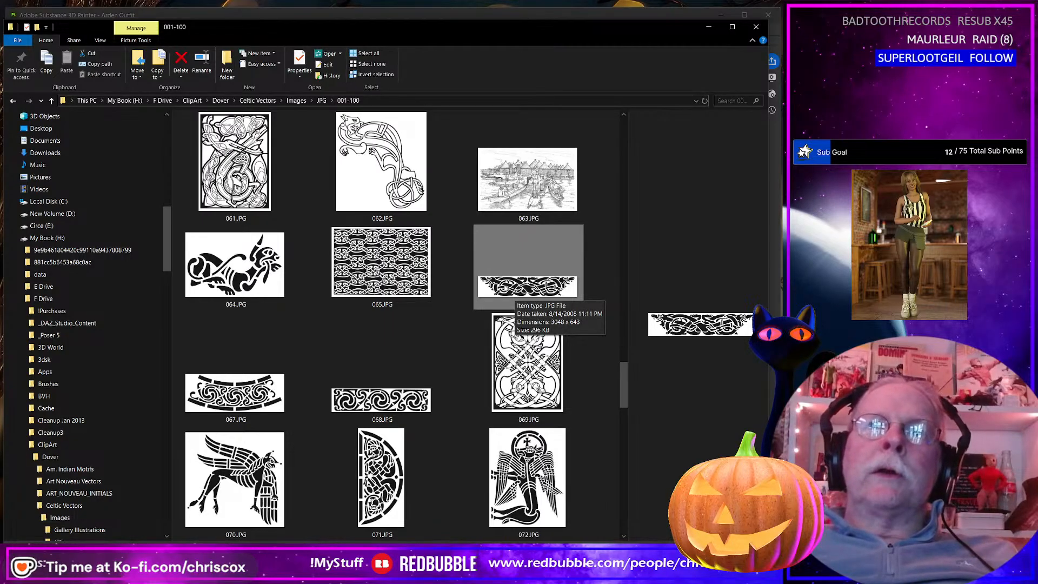
right_click(505, 289)
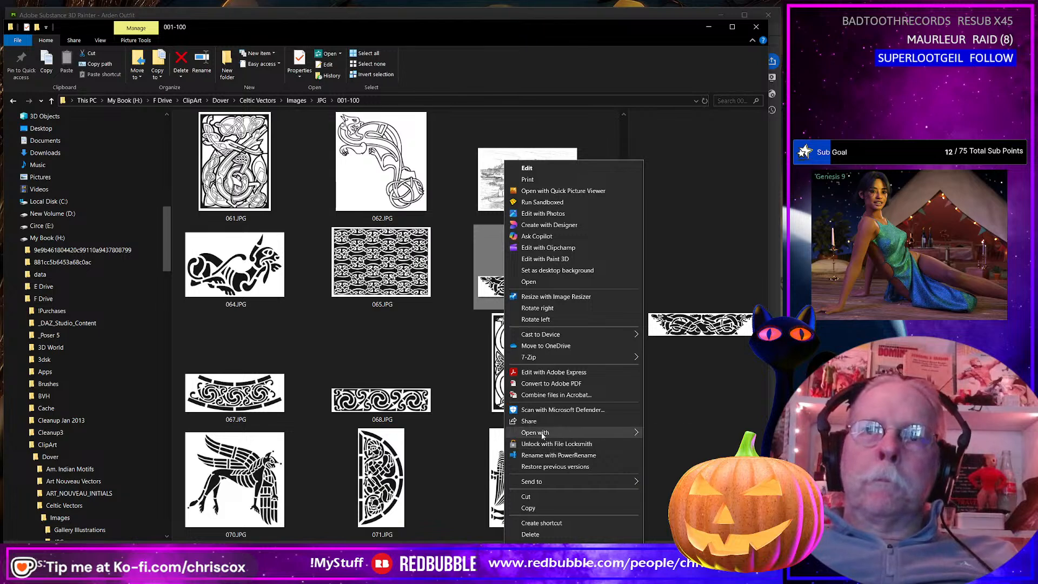
mouse_move(540, 433)
left_click(684, 445)
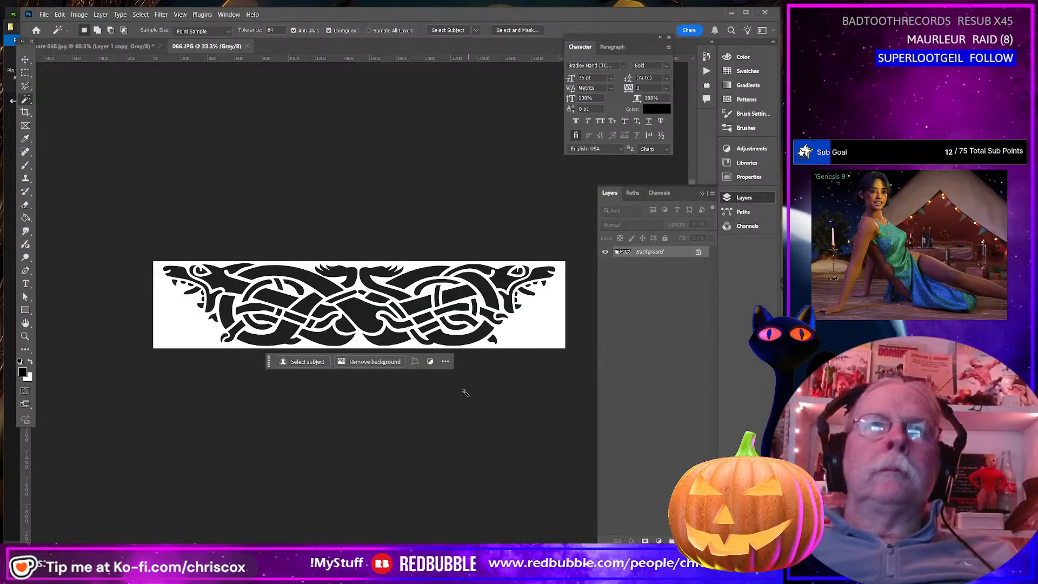
Extend the canvas height of 066.JPG to 3048 pixels, keeping the ornament centered
left_click(79, 14)
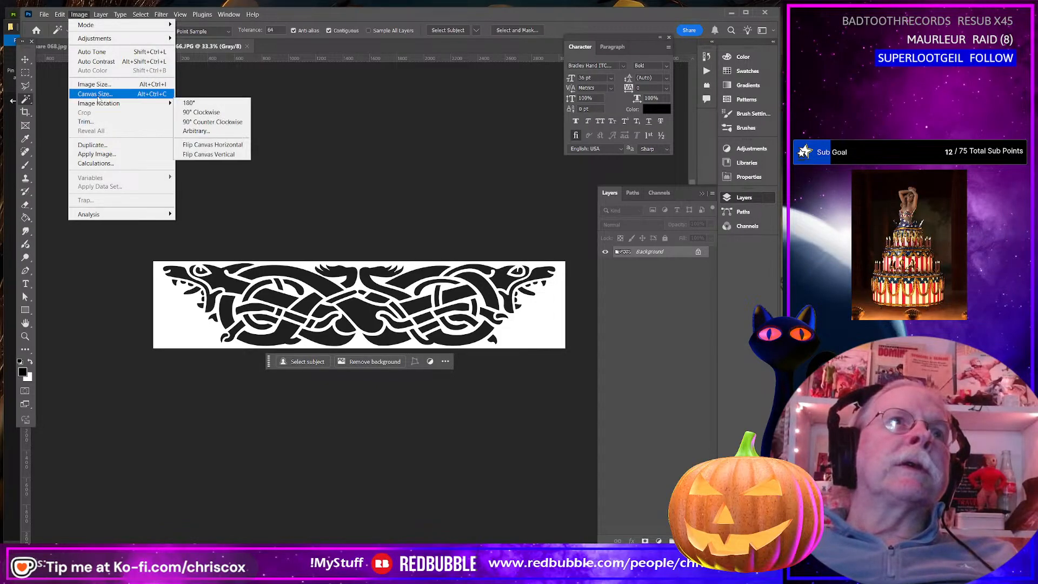
left_click(95, 94)
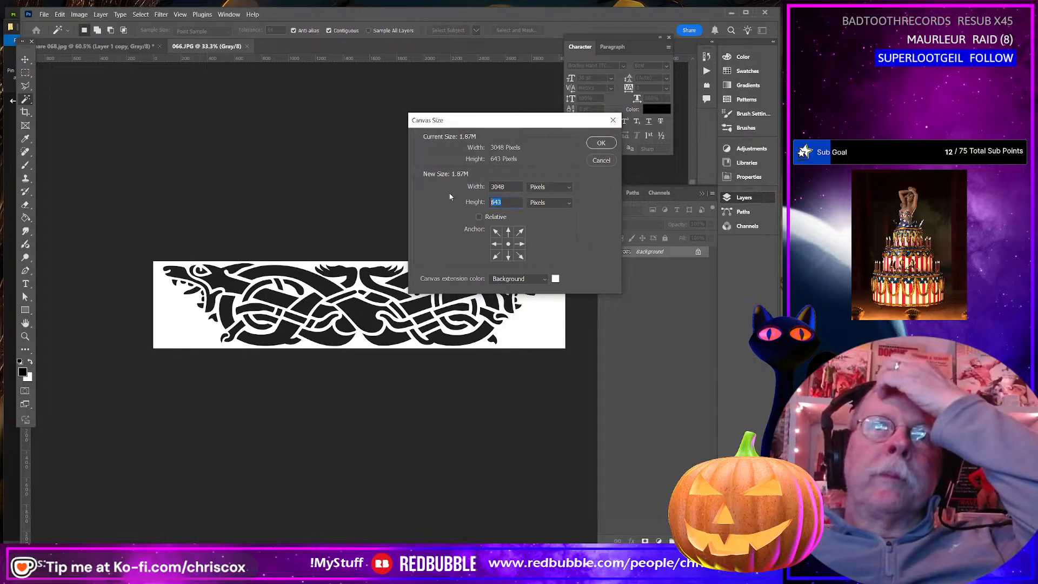
type("2")
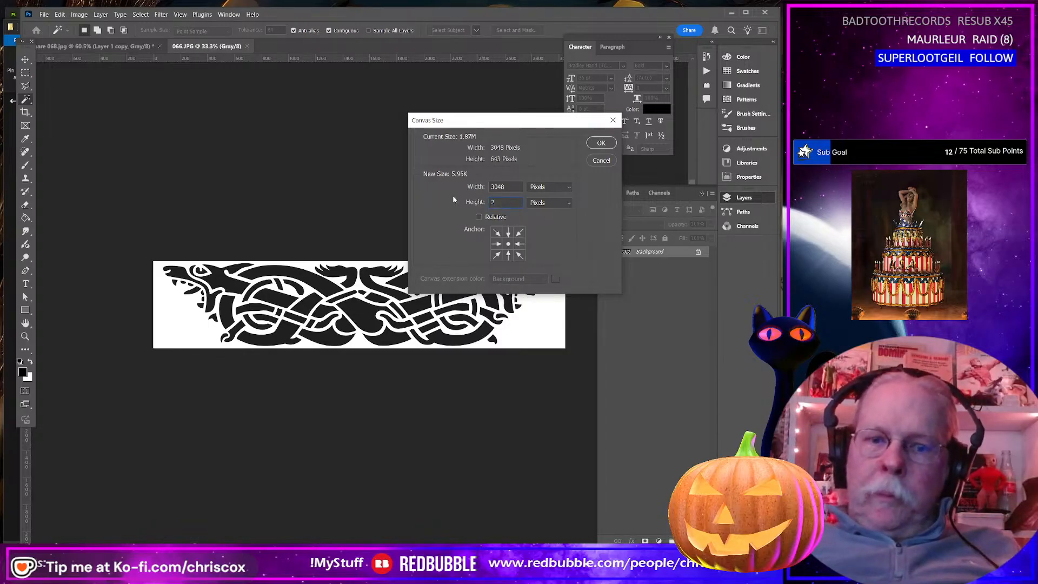
key("BackSpace")
type("30")
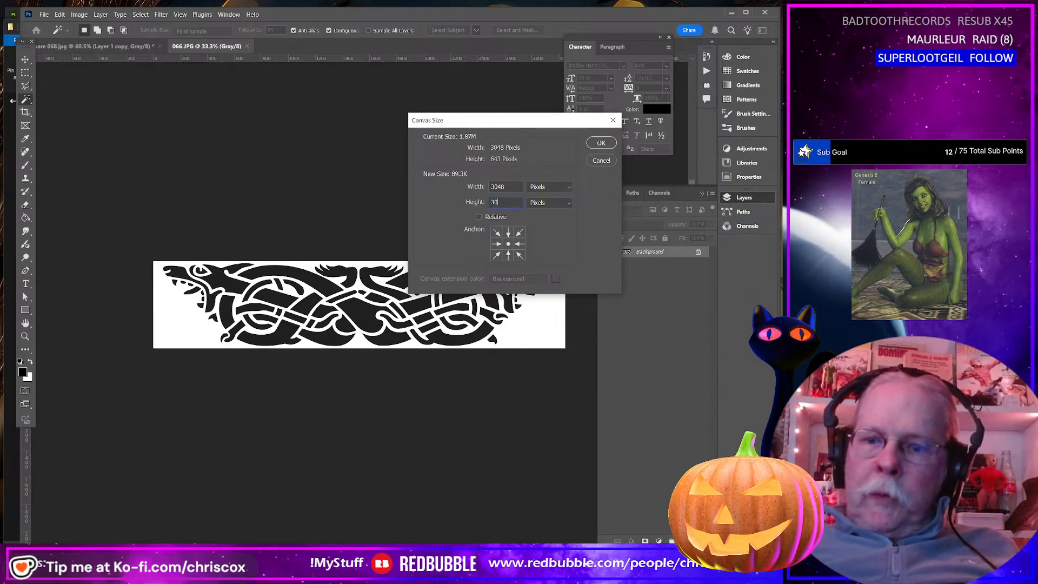
type("48")
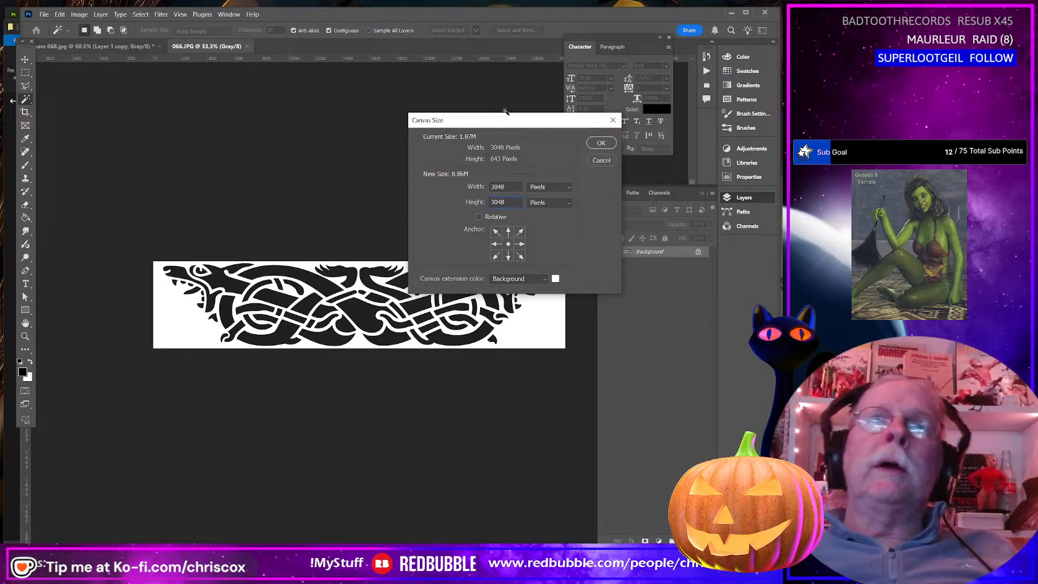
left_click(595, 144)
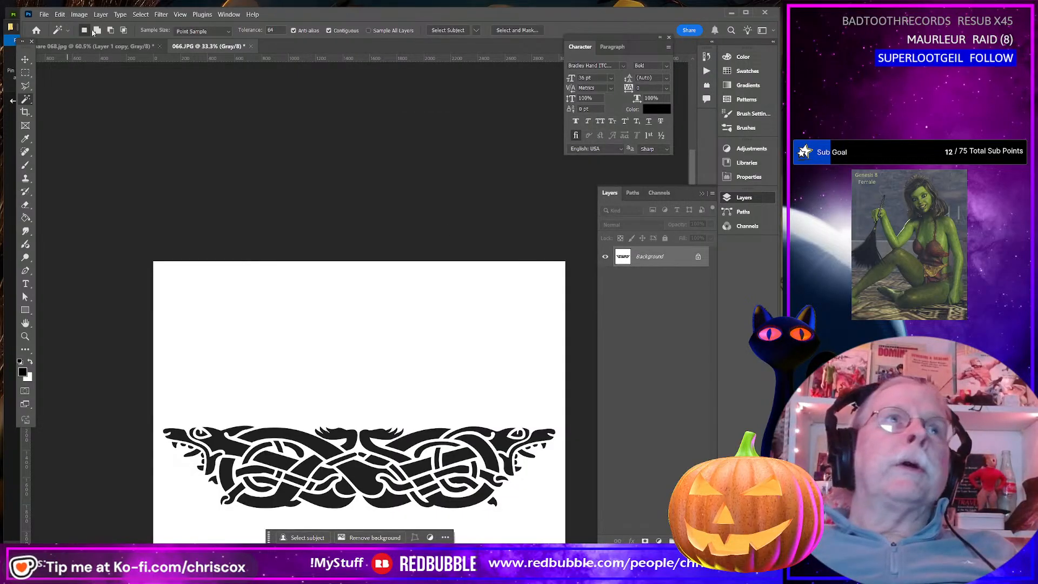
Resize the square image to 2048 × 2048 pixels
left_click(78, 15)
left_click(95, 84)
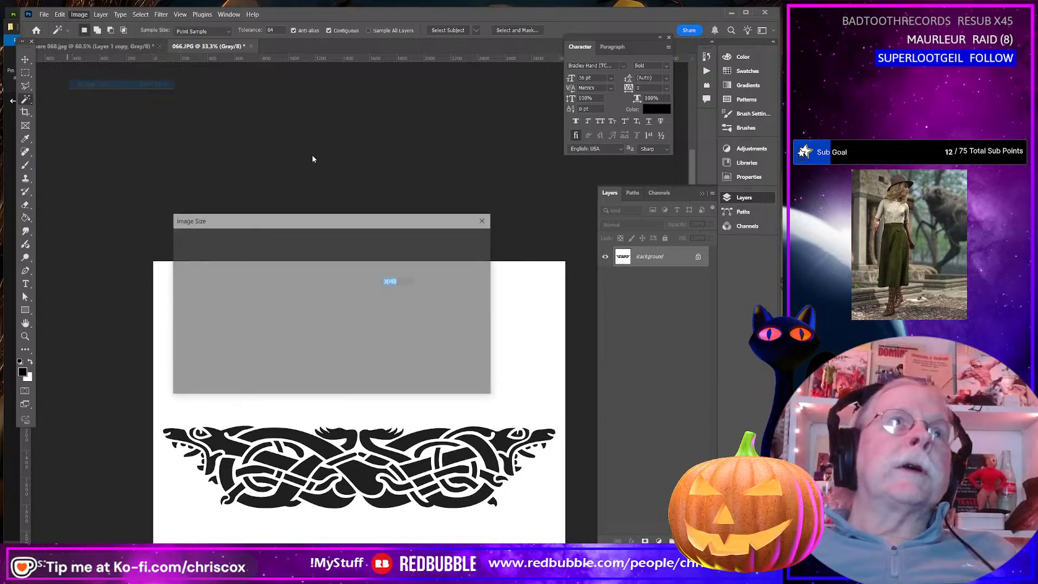
type("2048")
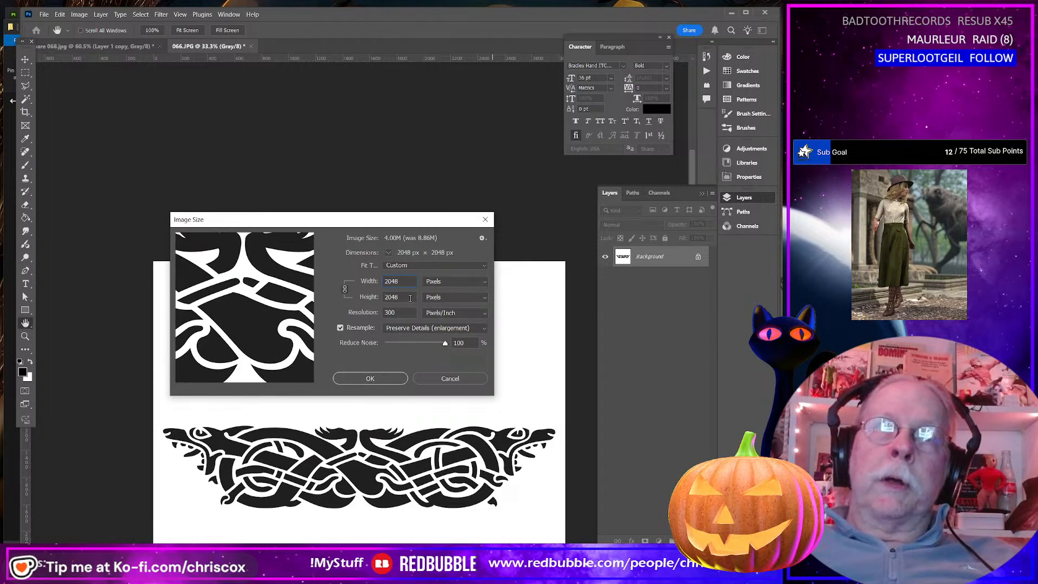
key("Return")
key("w")
scroll(345, 391, "up", 1)
scroll(346, 393, "down", 2)
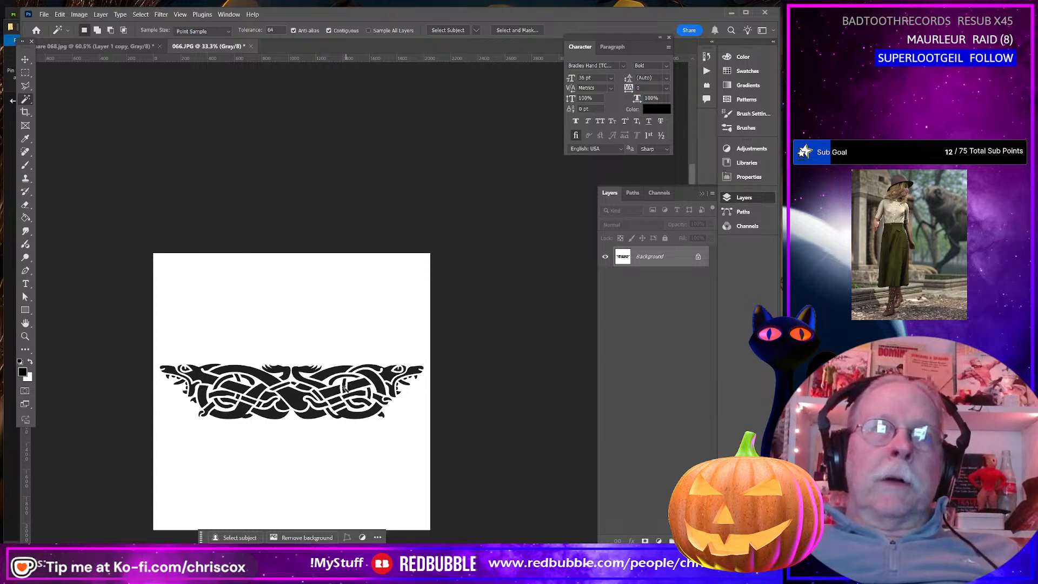
Save a JPEG copy of the image as "Celtic 066 Square.jpg" in the 001-100 folder at quality 11
left_click(43, 14)
mouse_move(88, 185)
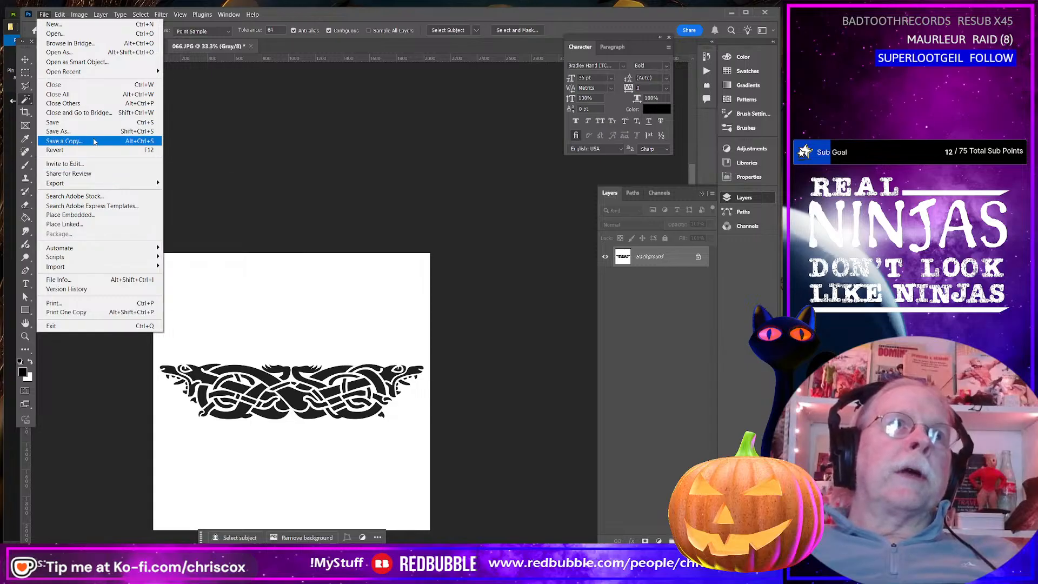
left_click(95, 141)
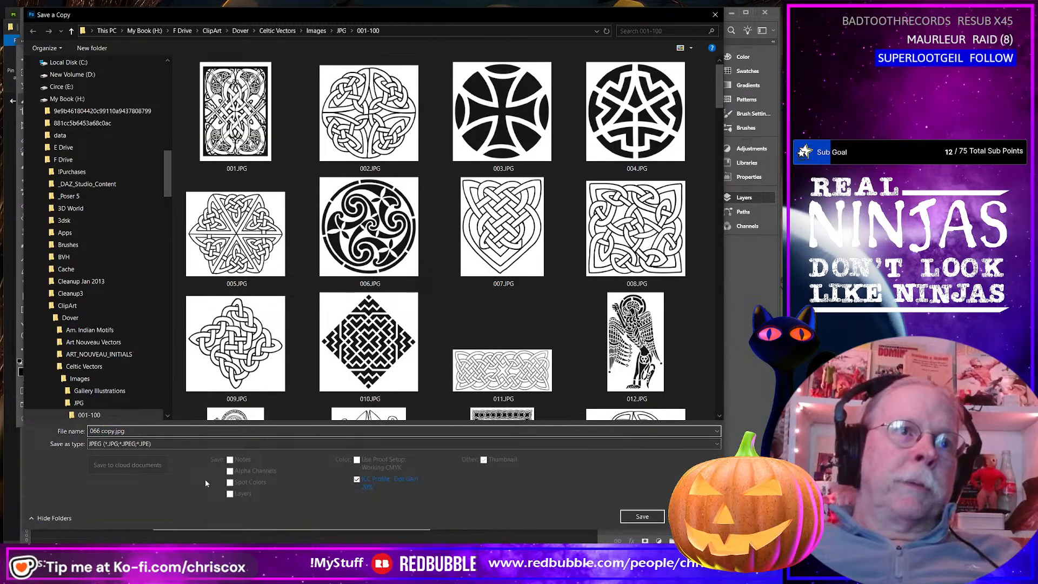
type("Cel")
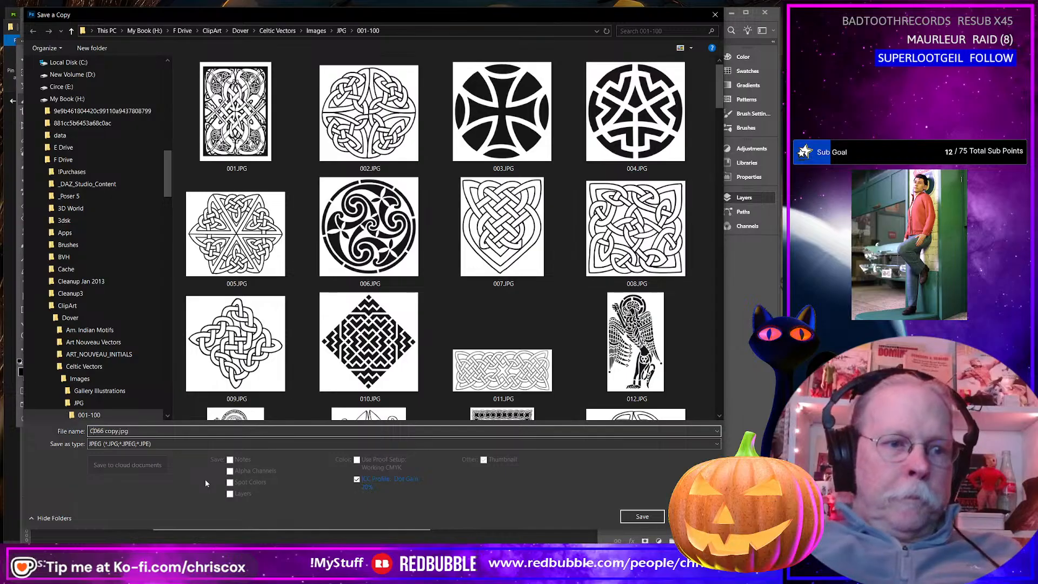
type("ti")
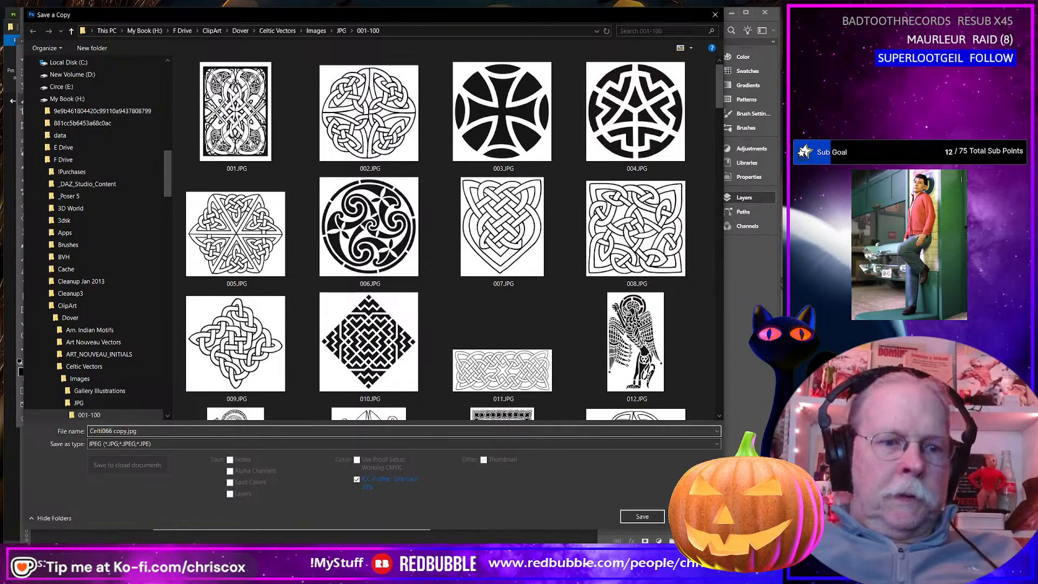
type("c 066 ")
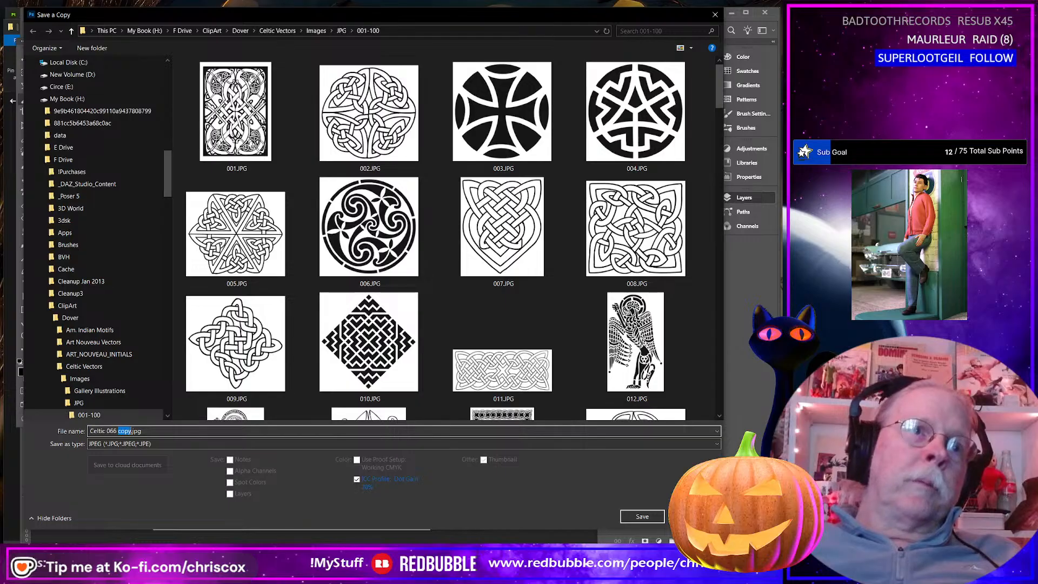
type("Squa")
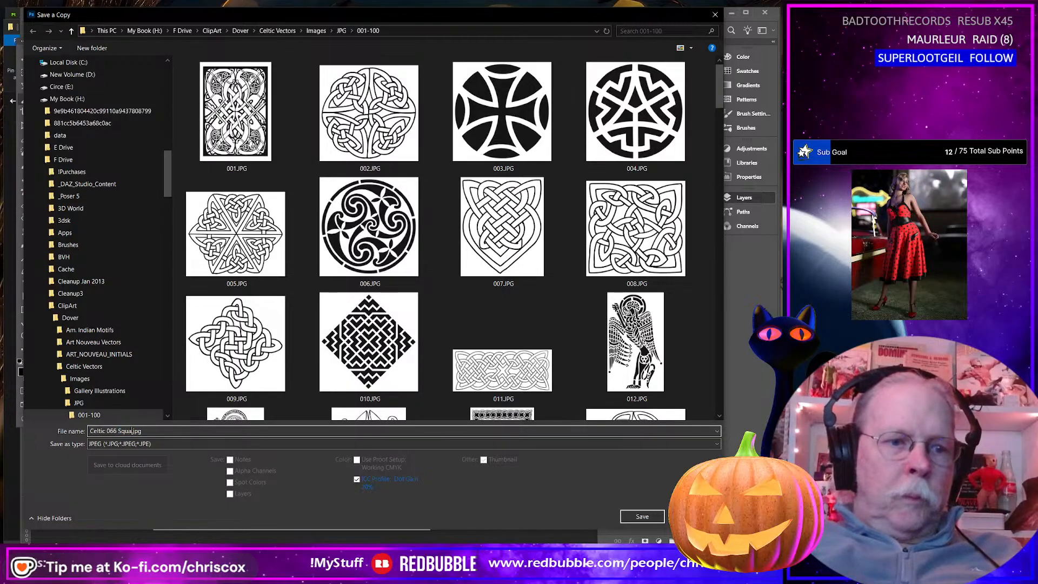
type("re")
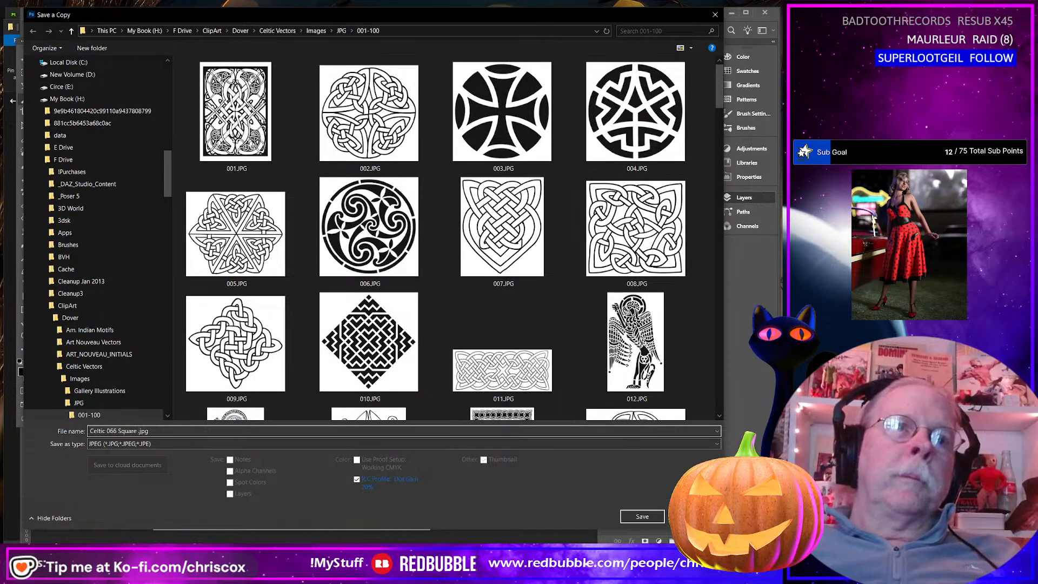
key("Return")
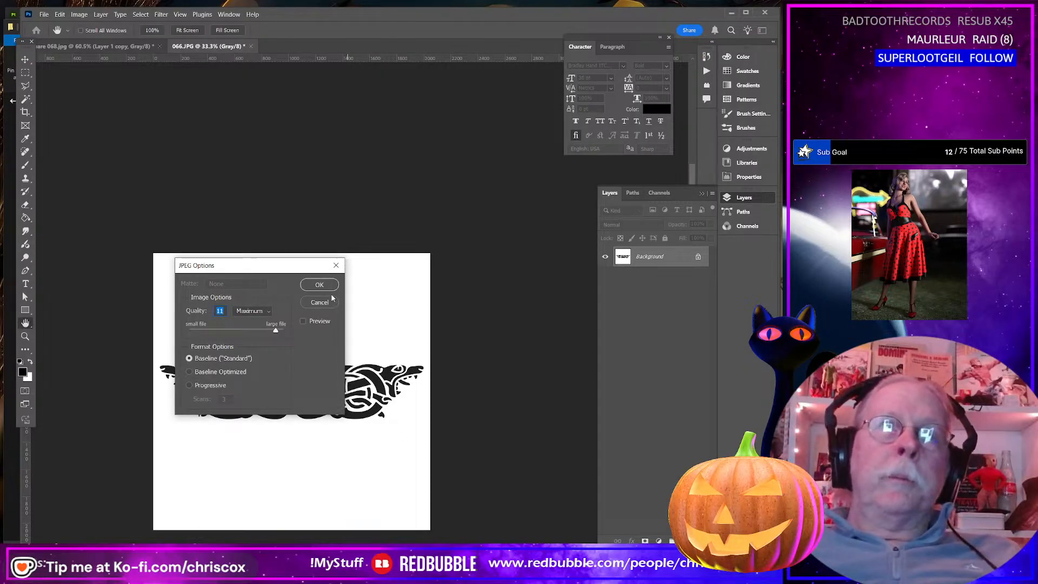
key("Return")
key("w")
Invert the image's colors and save a JPEG copy as "Celtic 066 Square Inverse.jpg" at quality 11
key("ctrl+i")
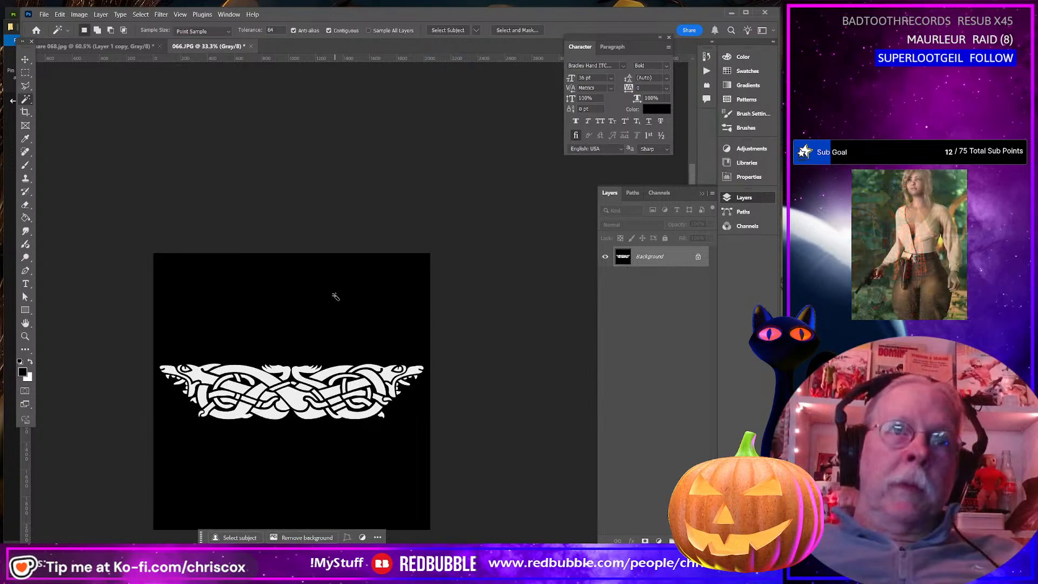
left_click(43, 15)
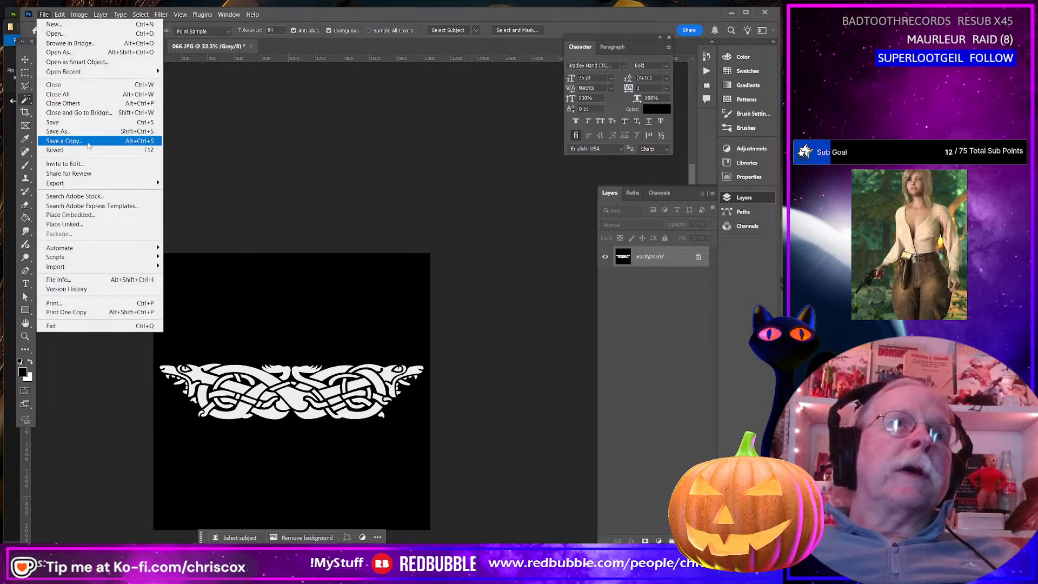
left_click(88, 145)
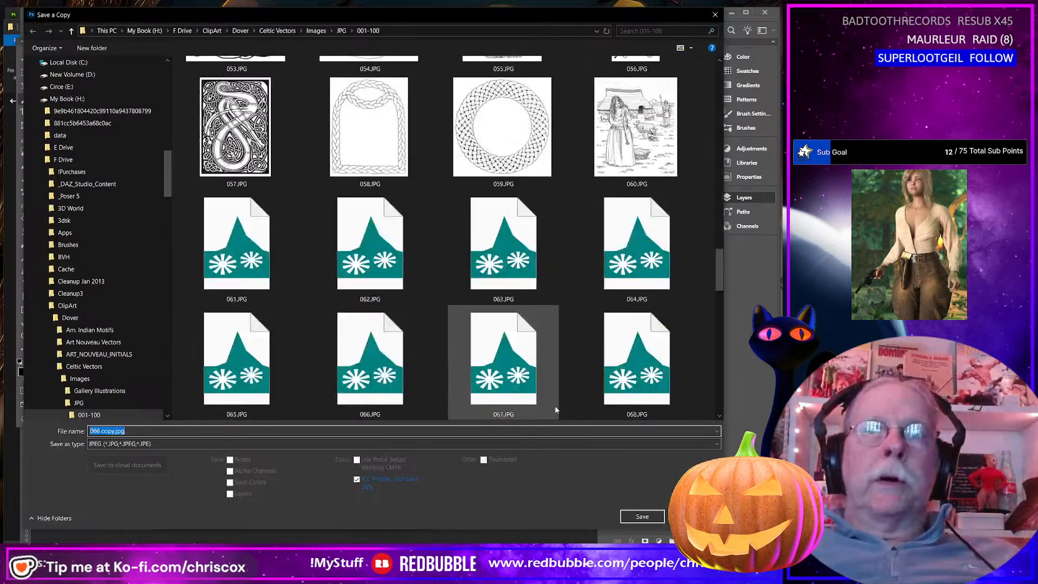
scroll(555, 408, "down", 10)
left_click(236, 357)
left_click(141, 431)
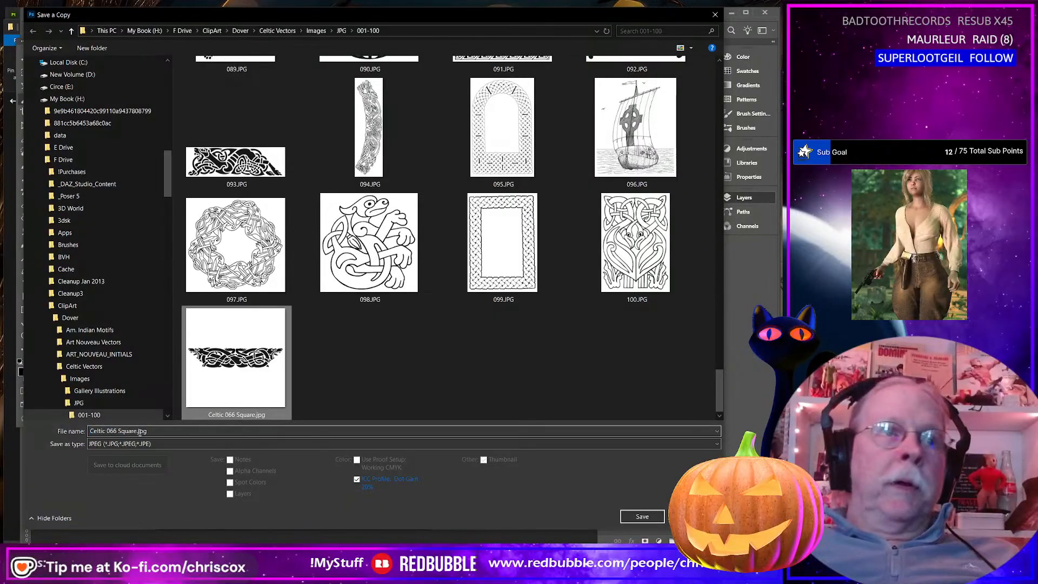
key("ctrl+a")
key("End")
key("Left")
key("Left")
key("Left")
key("Left")
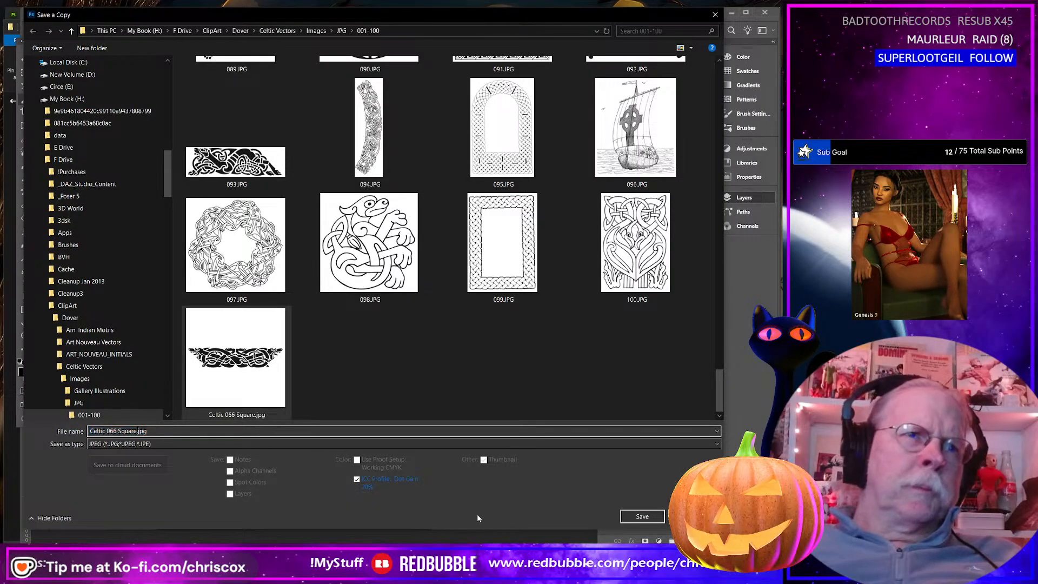
type("Inverse")
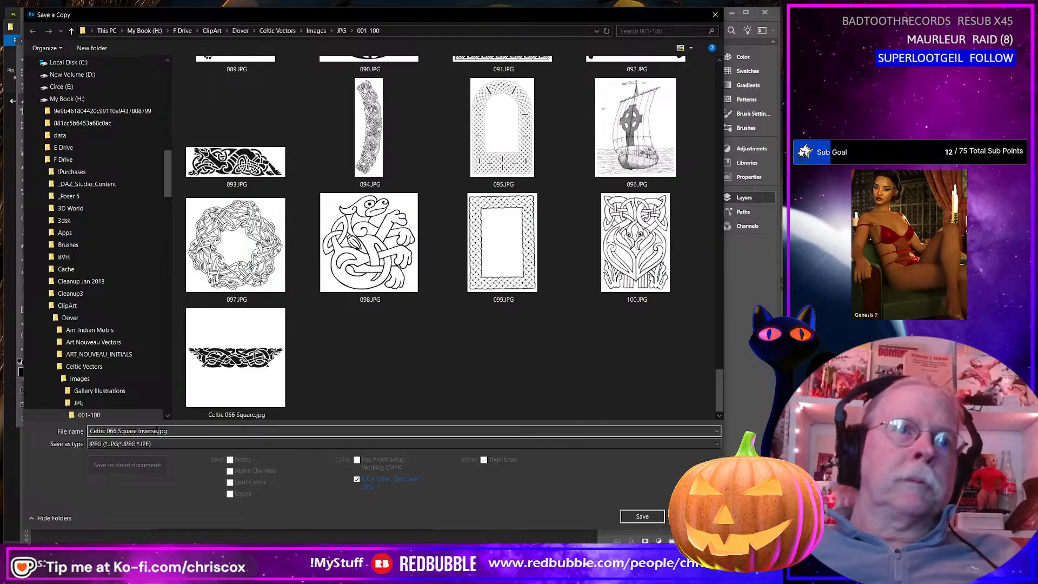
key("Return")
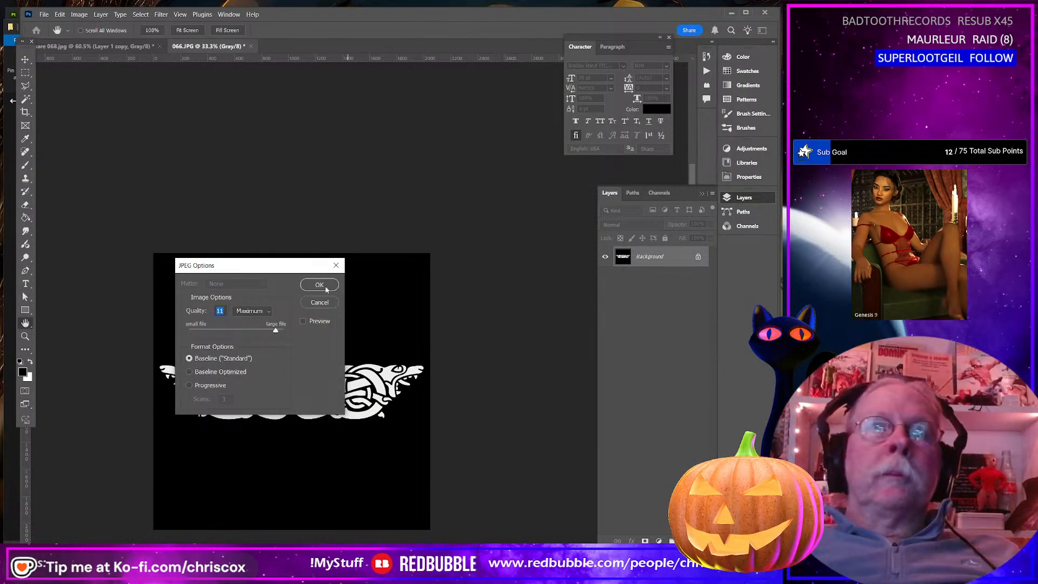
left_click(325, 287)
key("w")
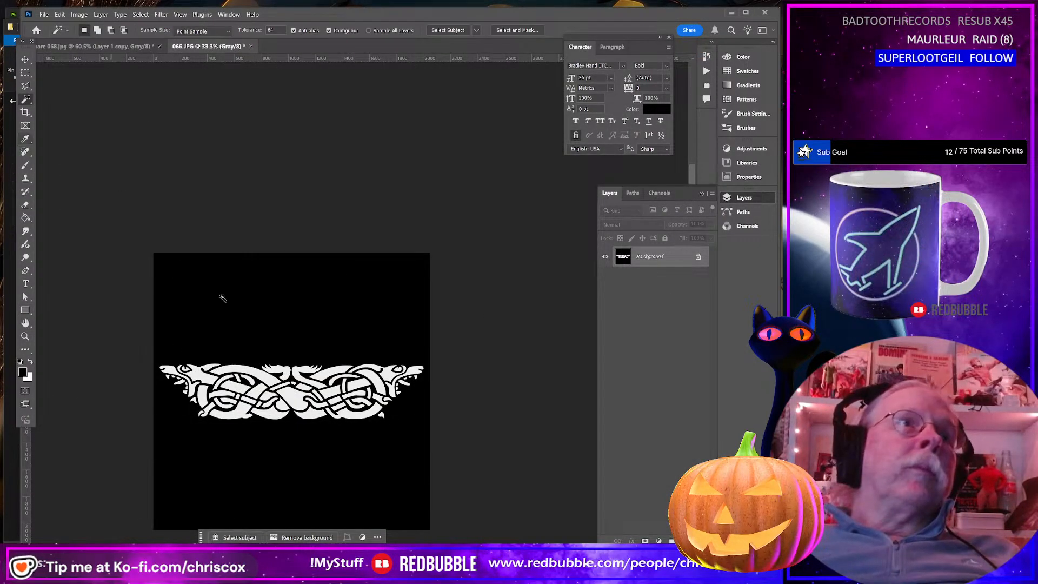
Select the white ornament by inverting a Magic Wand selection of the surrounding black, and convert the Background into a regular layer
left_click(340, 258)
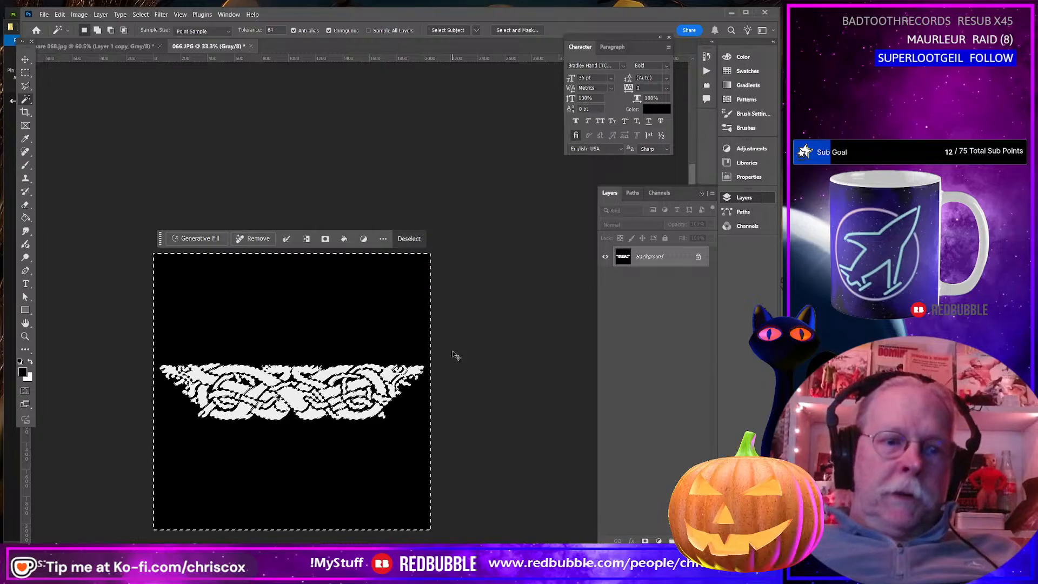
key("ctrl+shift+i")
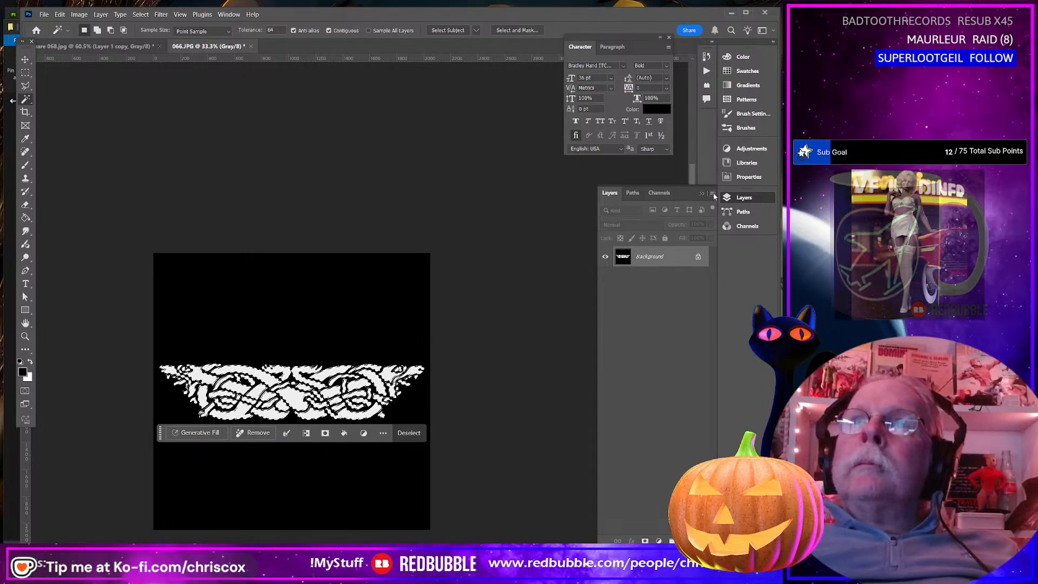
left_click(712, 193)
left_click(732, 197)
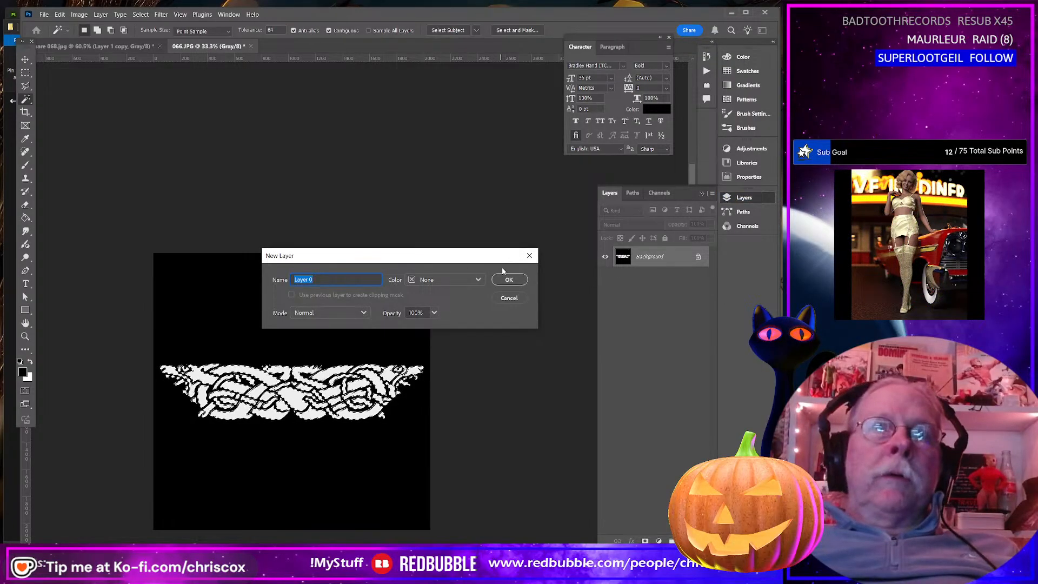
left_click(508, 279)
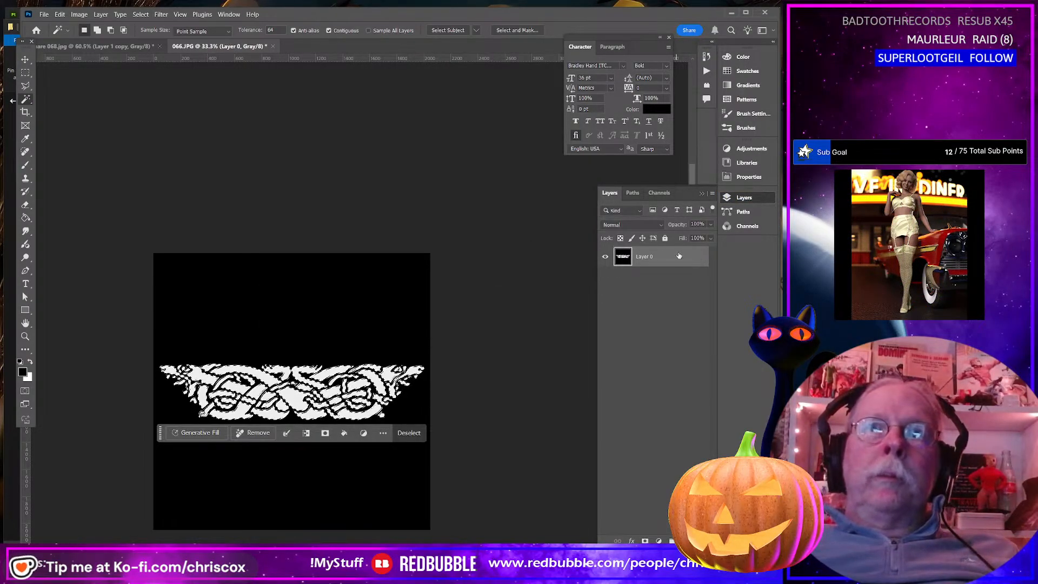
Add a new layer above the inverted artwork and fill the selected ornament with white at 100% opacity
left_click(712, 193)
left_click(738, 197)
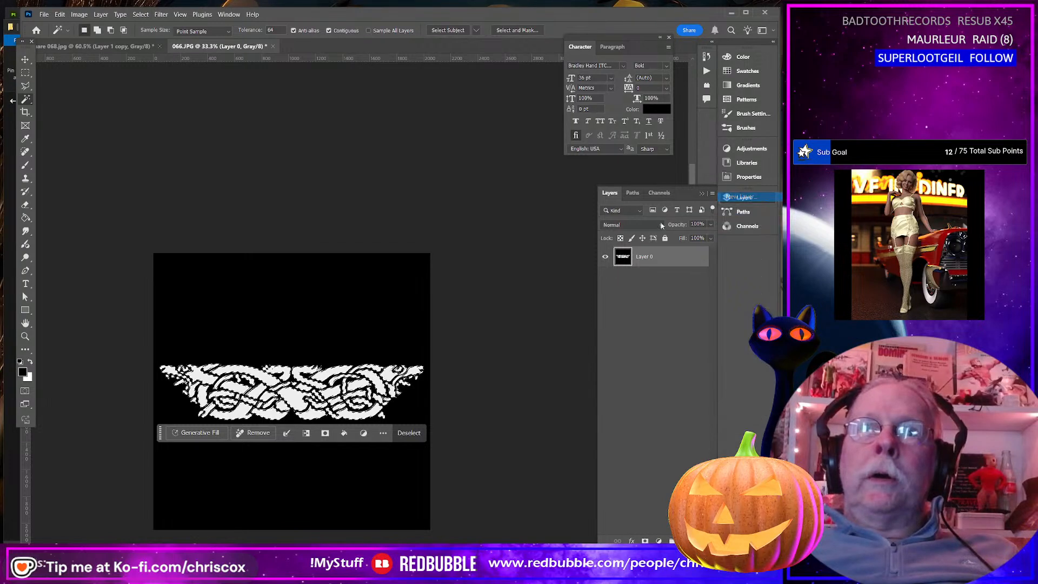
left_click(513, 281)
left_click(31, 361)
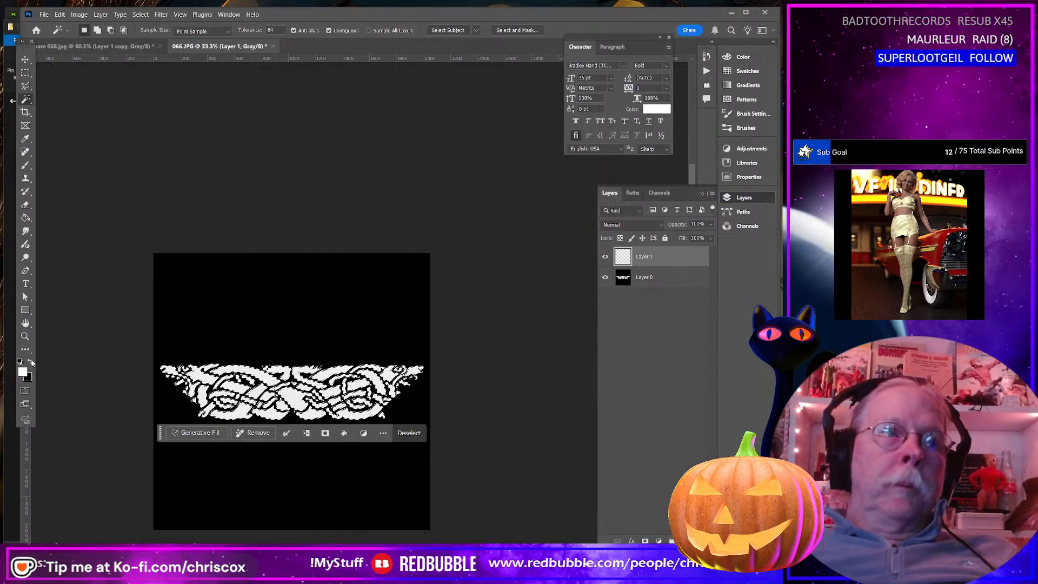
key("shift+BackSpace")
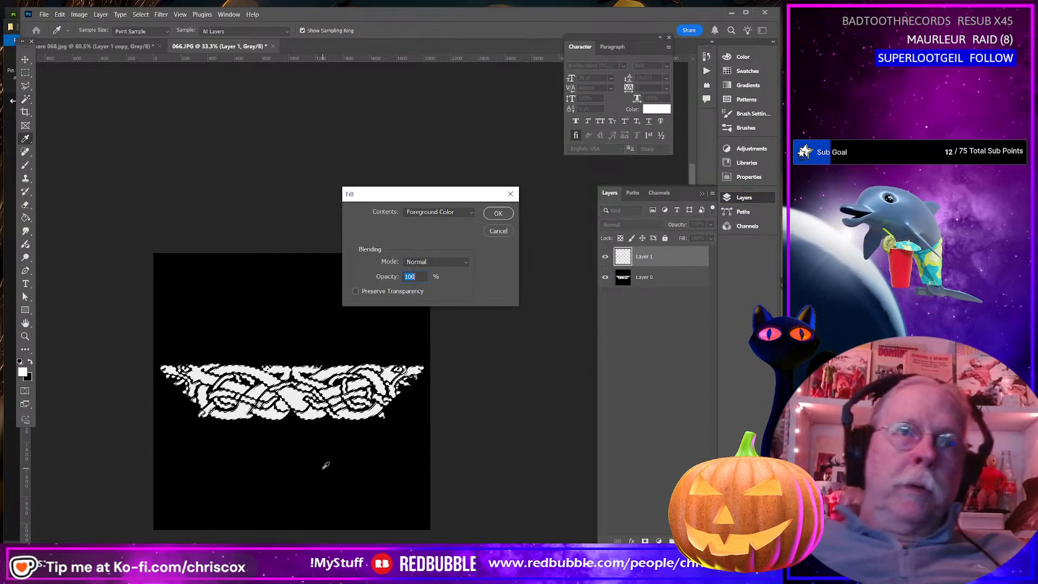
key("Return")
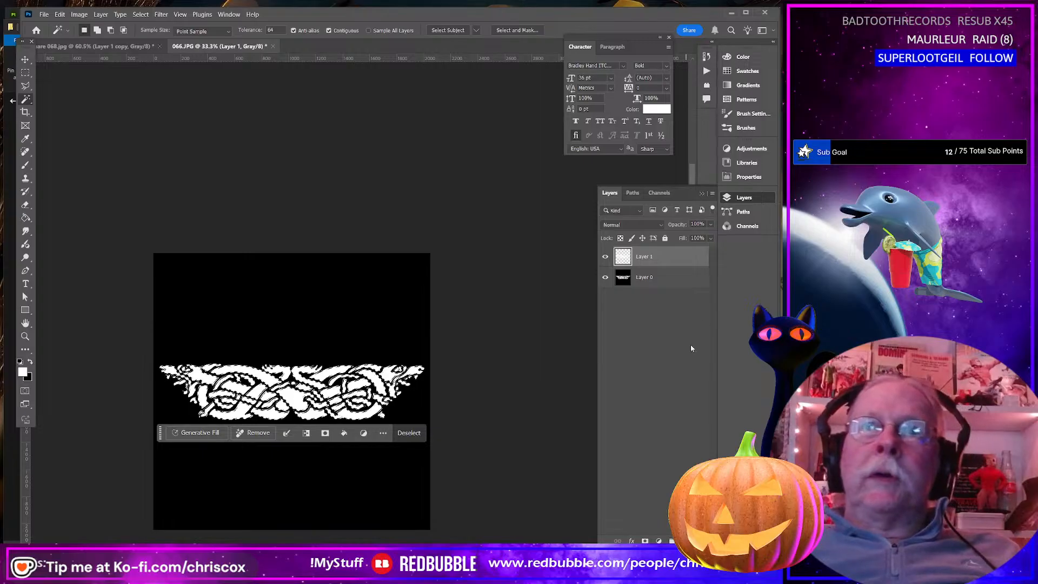
Add a layer between the original artwork and the white ornament layer, and fill it entirely with black
left_click(680, 279)
left_click(711, 193)
left_click(738, 200)
left_click(506, 282)
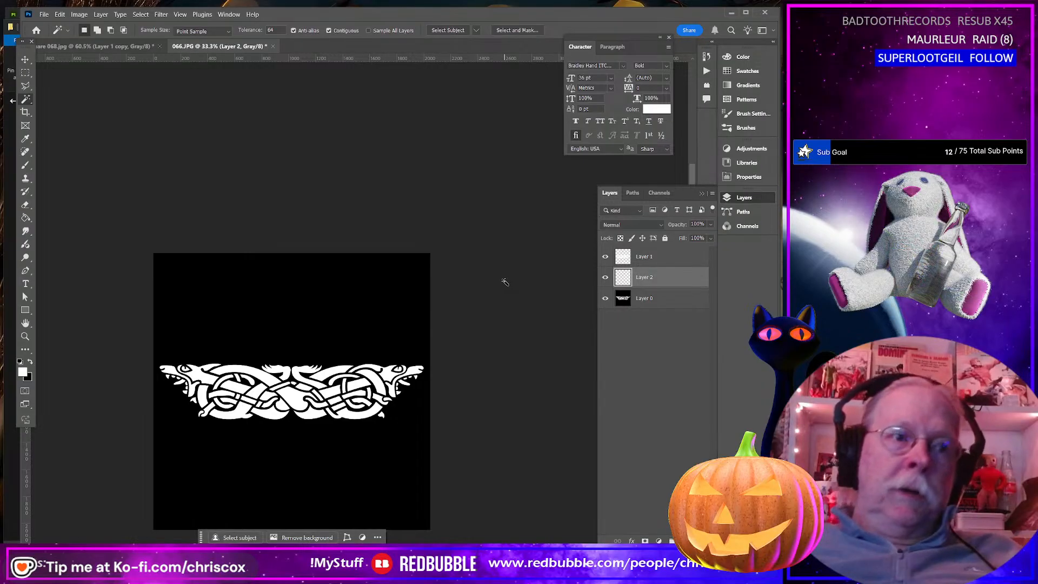
left_click(30, 362)
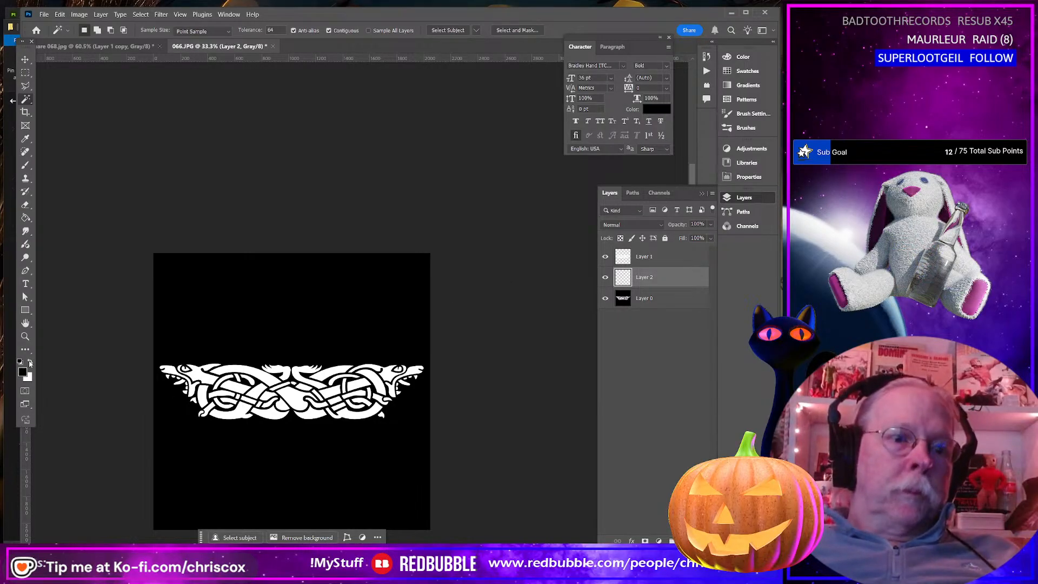
key("shift+BackSpace")
key("Return")
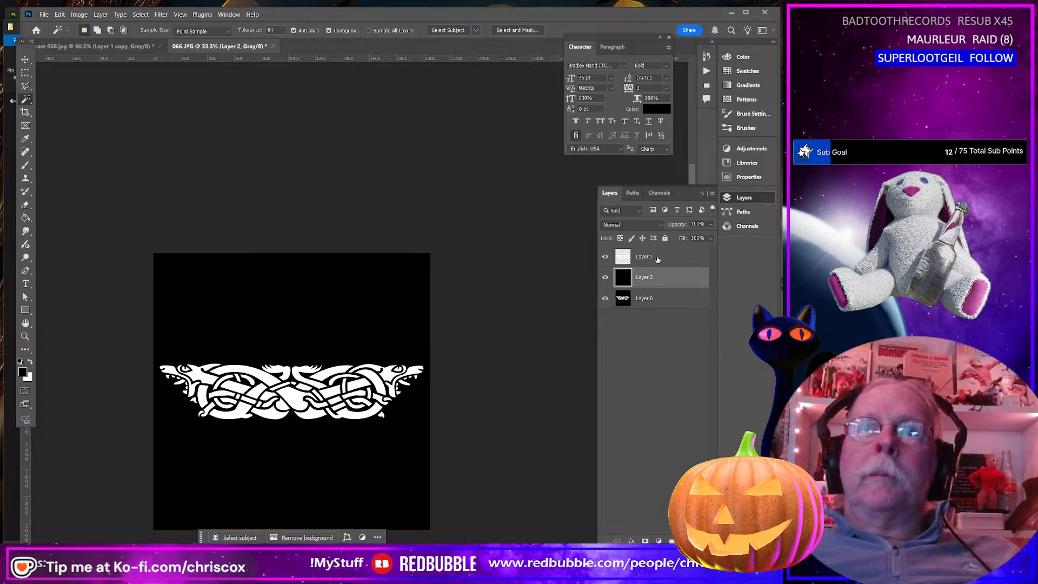
Apply a black Multiply Inner Glow with a size of 24 px to the white ornament layer
left_click(657, 259)
double_click(657, 259)
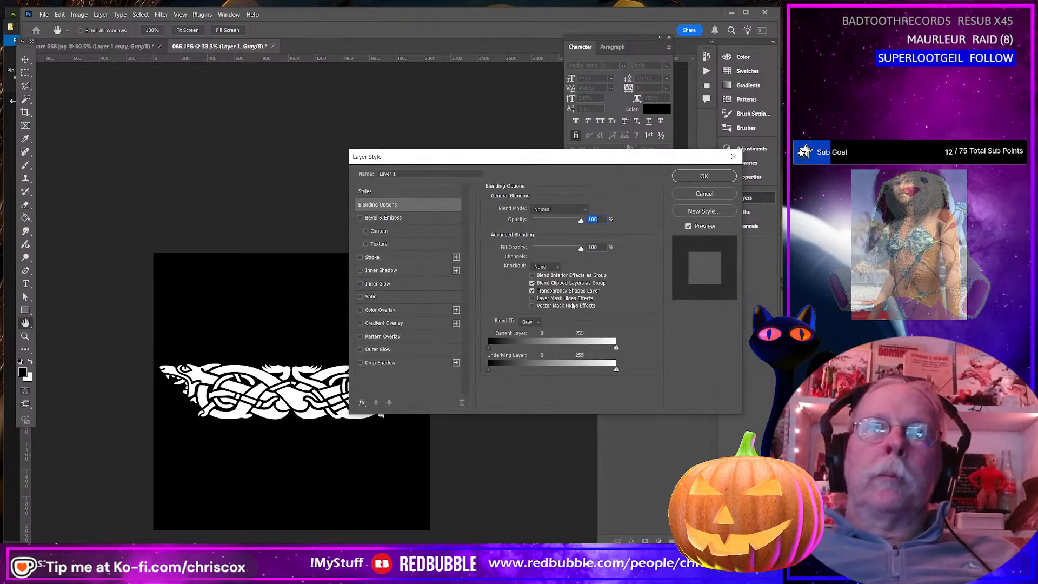
left_click(400, 286)
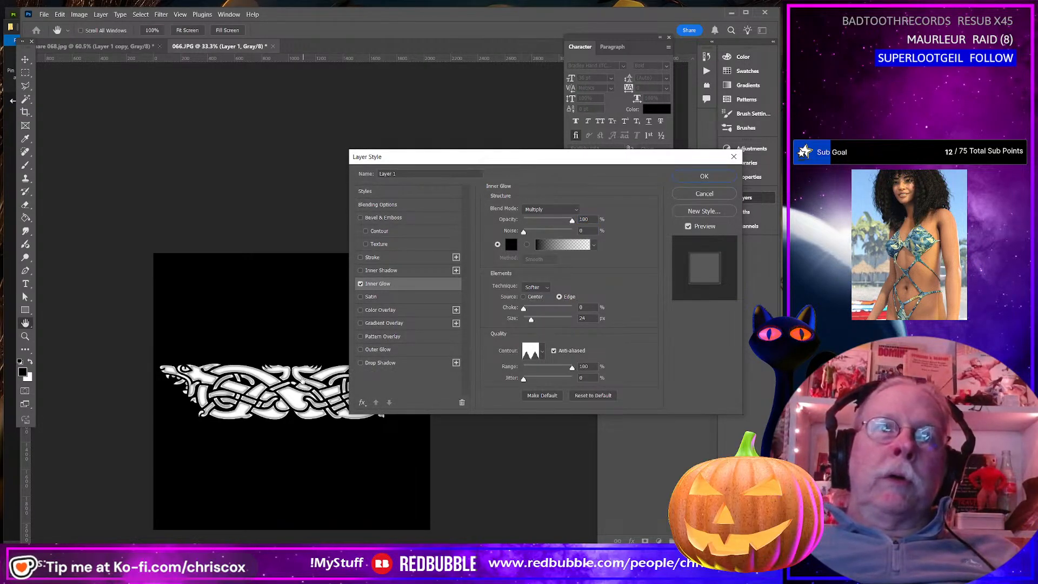
left_click(704, 177)
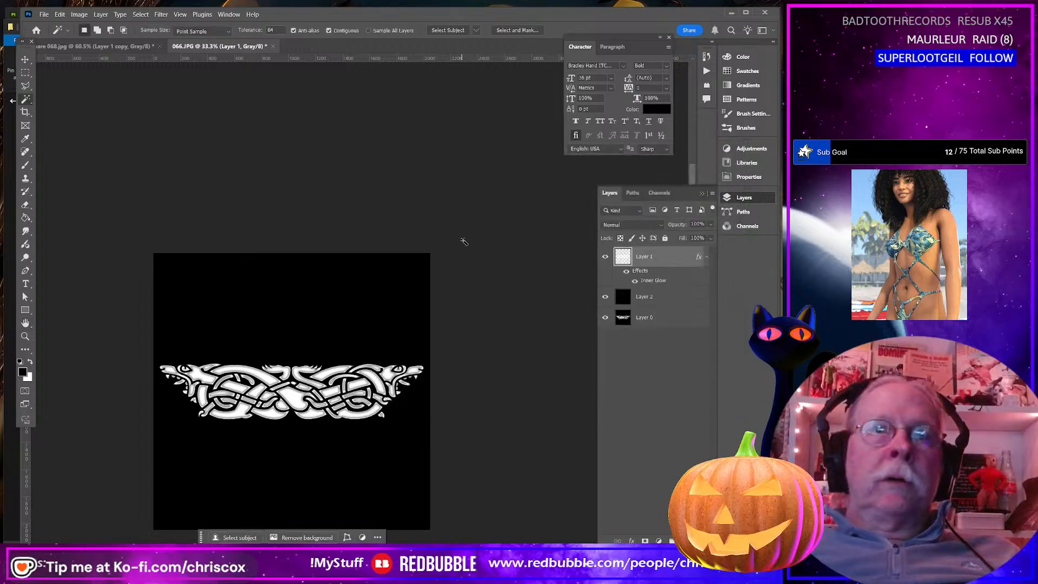
Save a JPEG copy of the glowing ornament as "Celtic 066 Square Height 2.jpg" in the 001-100 folder
left_click(44, 15)
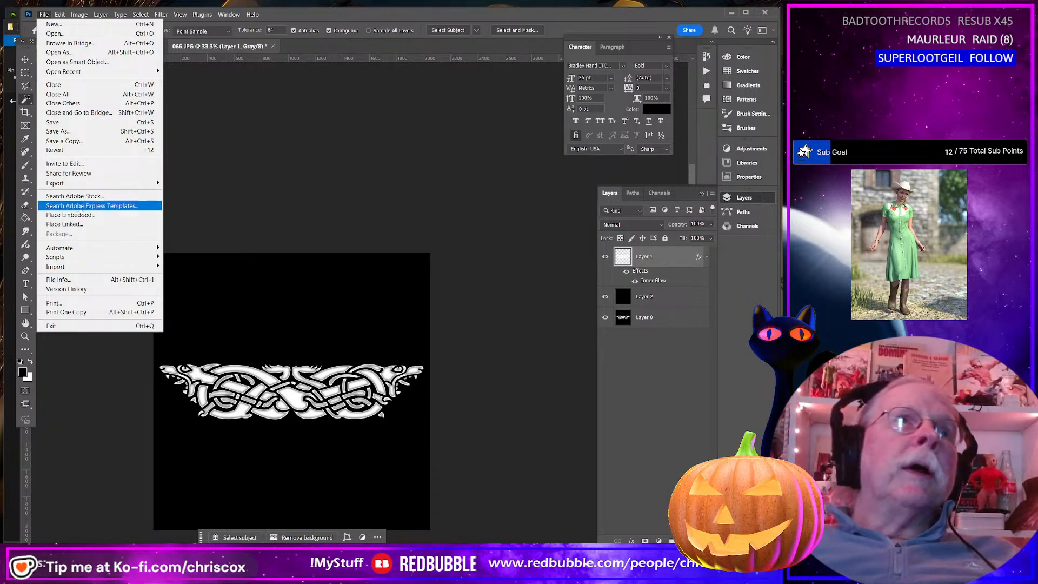
left_click(64, 140)
scroll(391, 336, "down", 15)
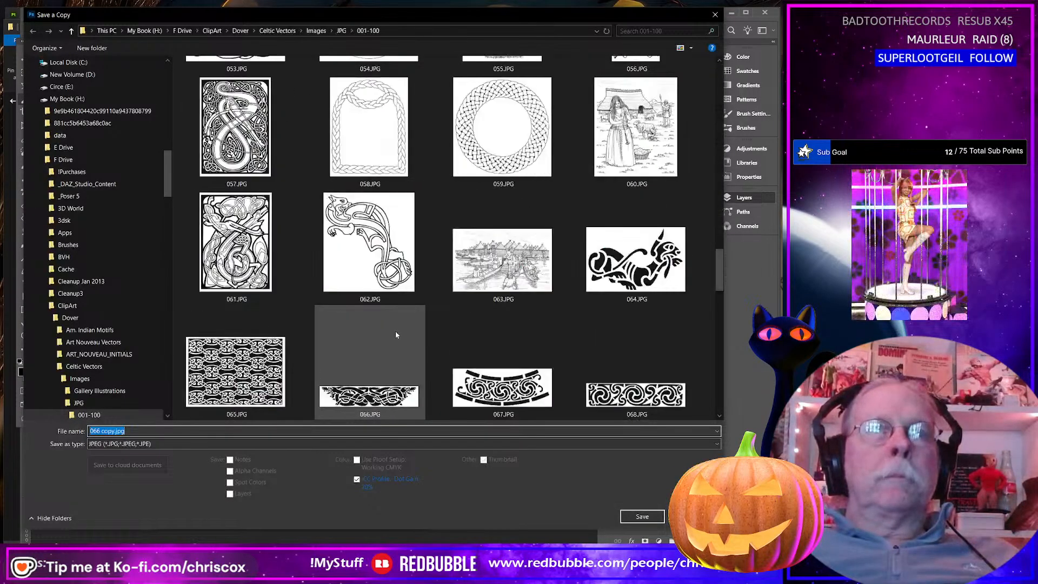
left_click(238, 392)
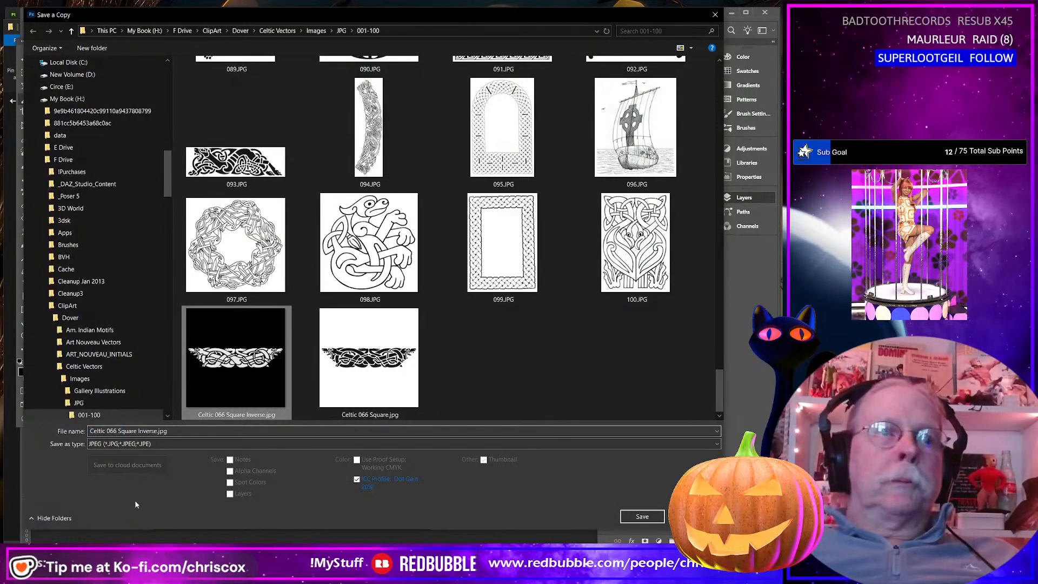
double_click(147, 430)
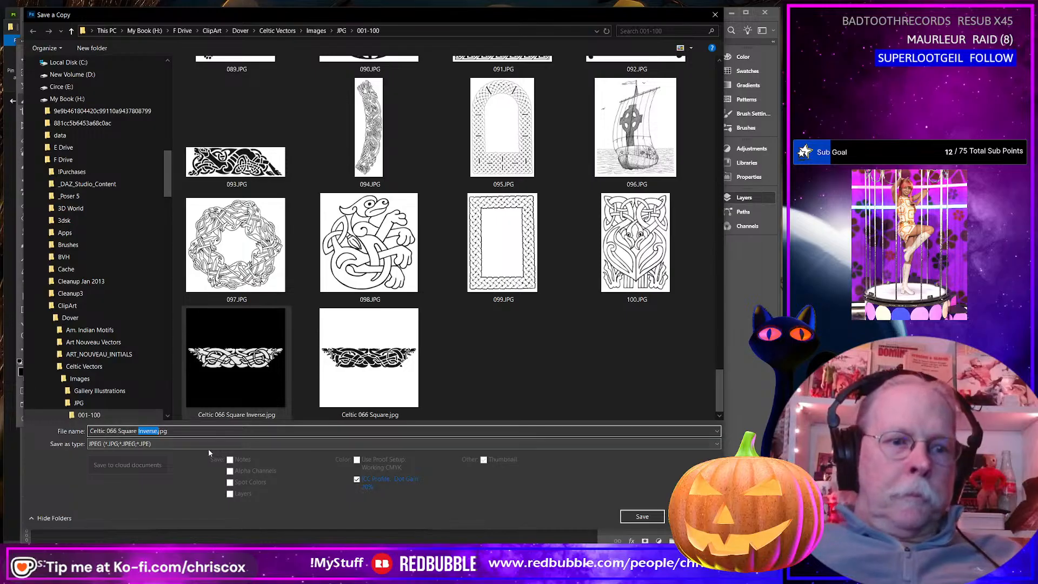
type("Height 2")
key("shift+End")
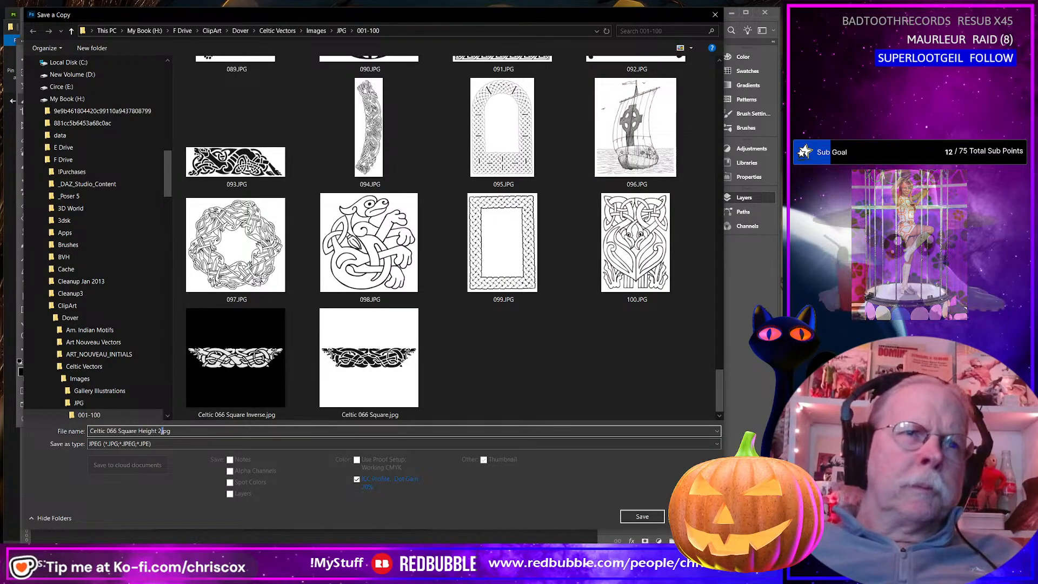
key("Delete")
key("Return")
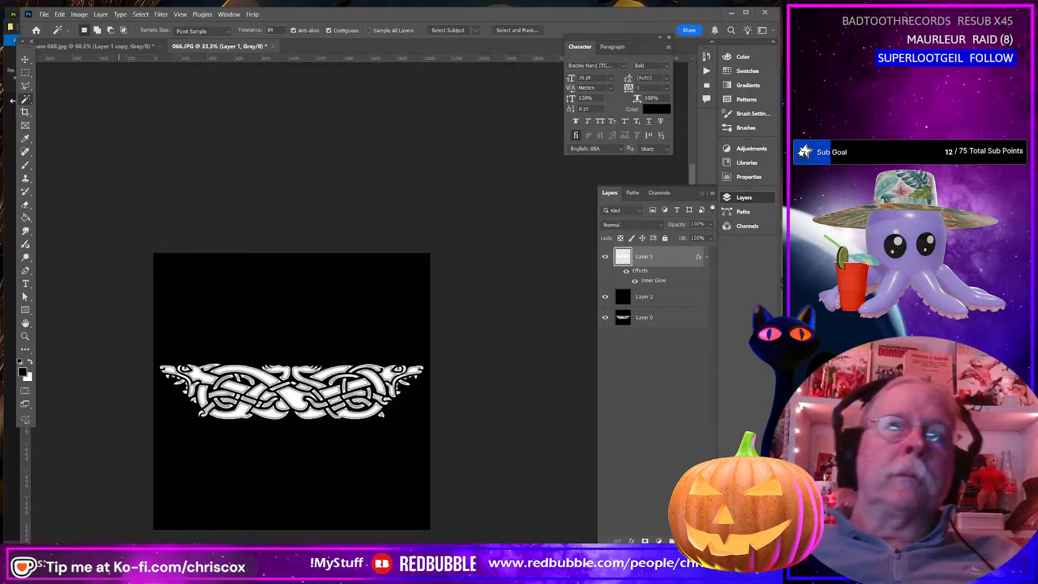
key("Return")
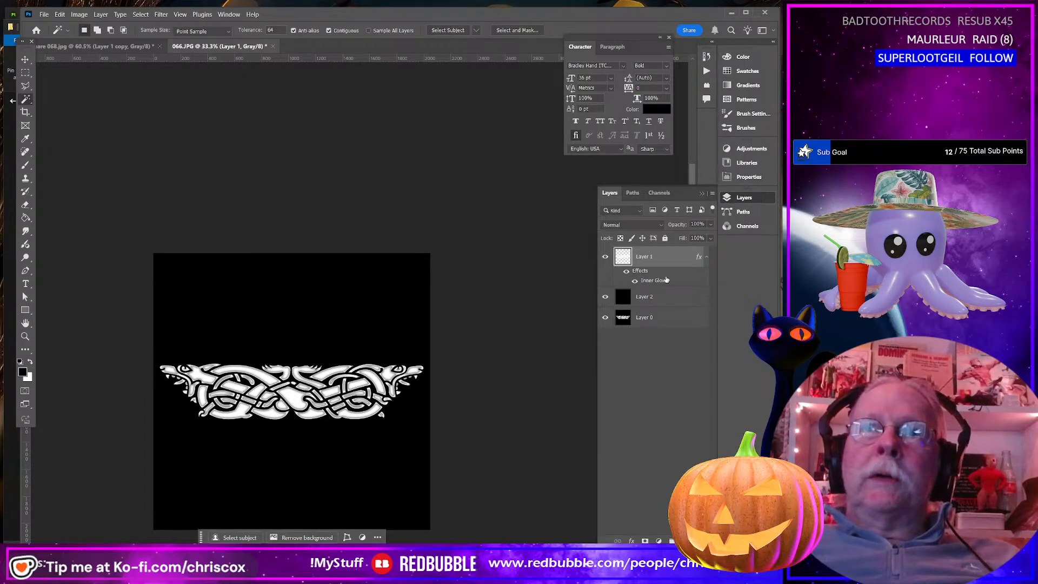
Change the ornament layer's Inner Glow to the half-round contour and reduce its size to 9 px
double_click(666, 280)
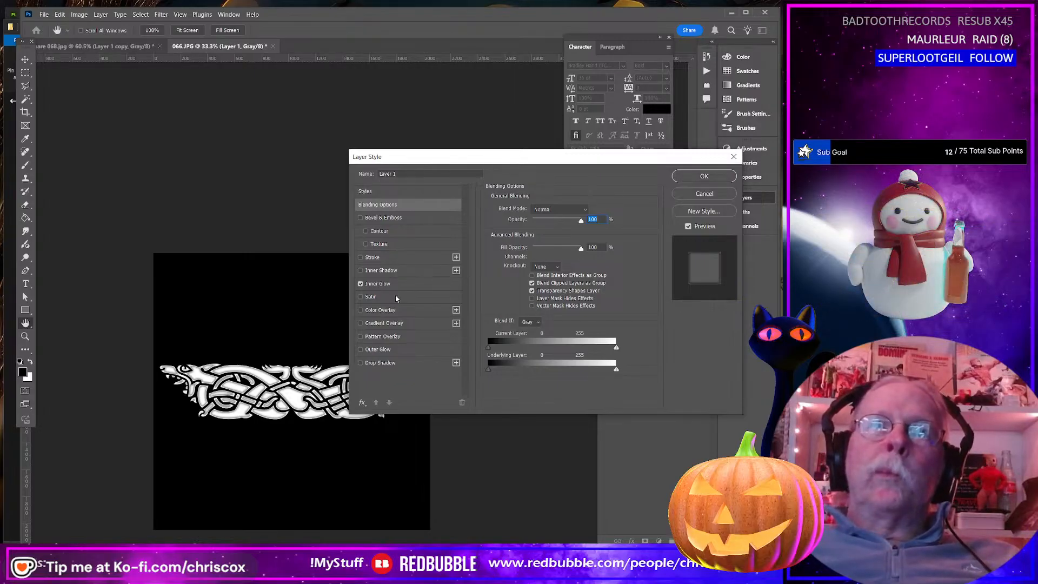
left_click(381, 284)
left_click(539, 353)
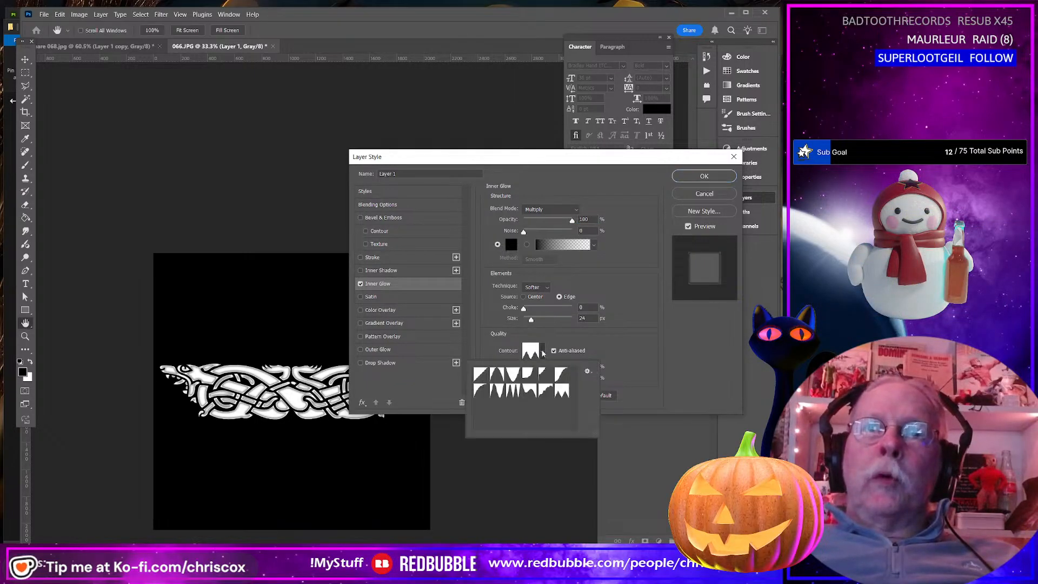
left_click(482, 390)
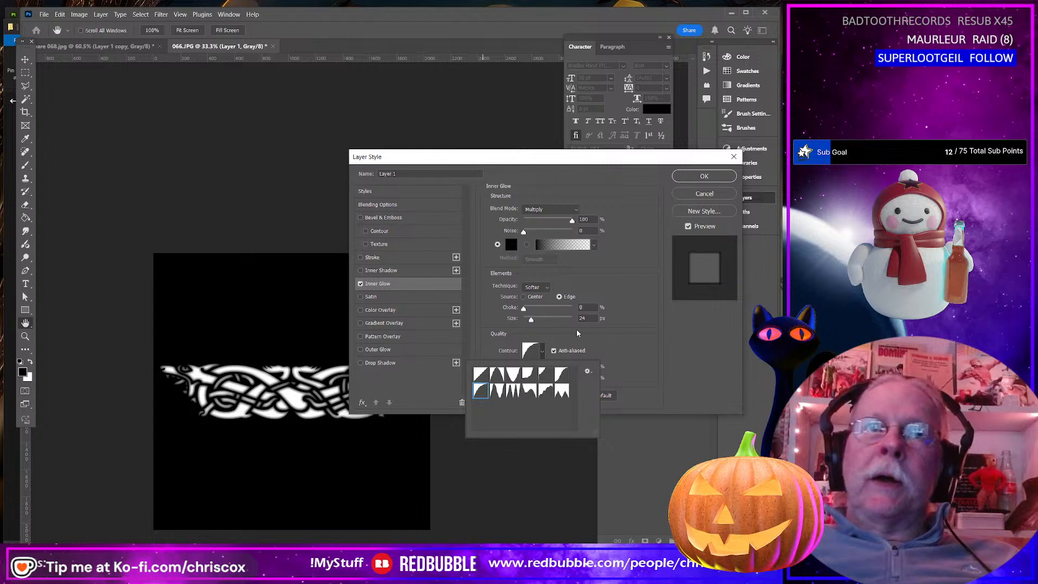
left_click(531, 321)
left_click_drag(531, 321, 528, 322)
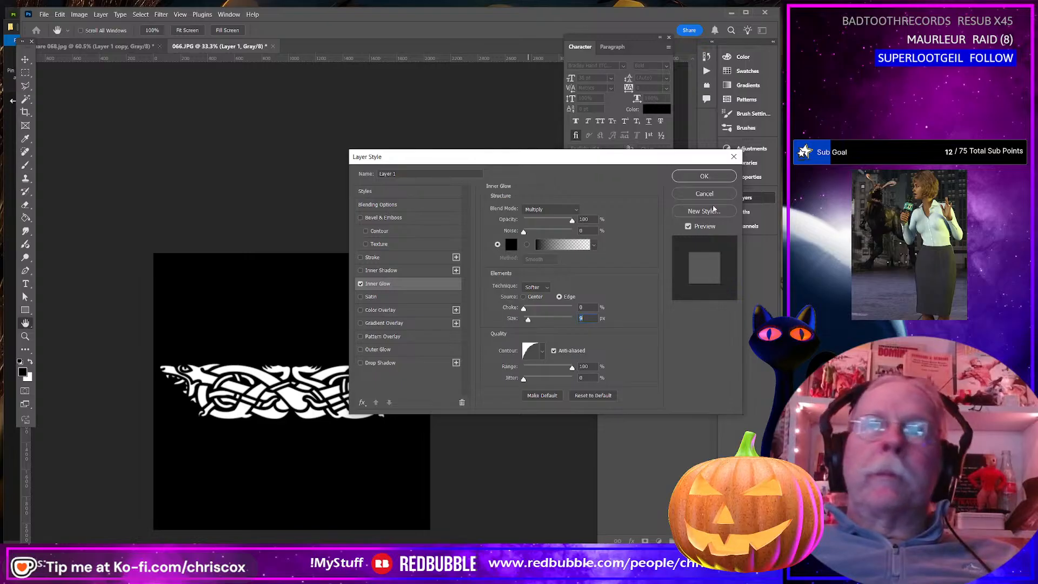
left_click(704, 177)
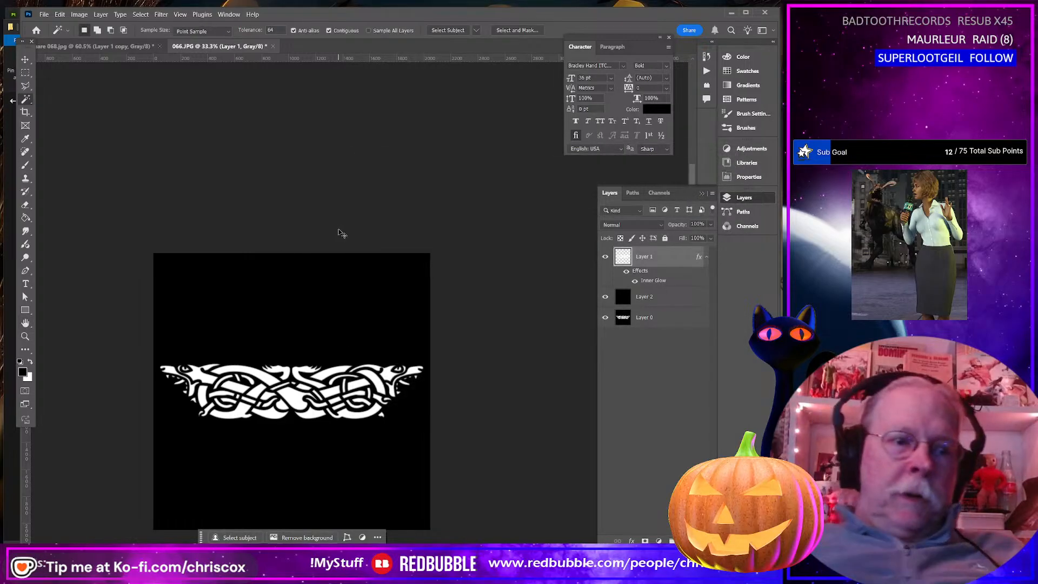
Save a JPEG copy of the softened ornament as "Celtic 066 Square Height.jpg" in the 001-100 folder
left_click(43, 14)
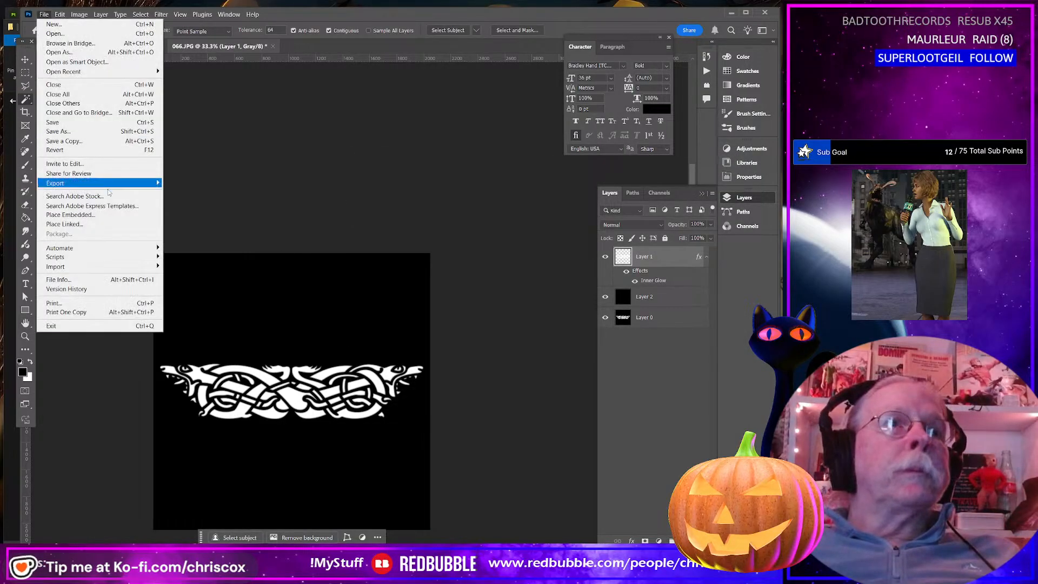
left_click(81, 141)
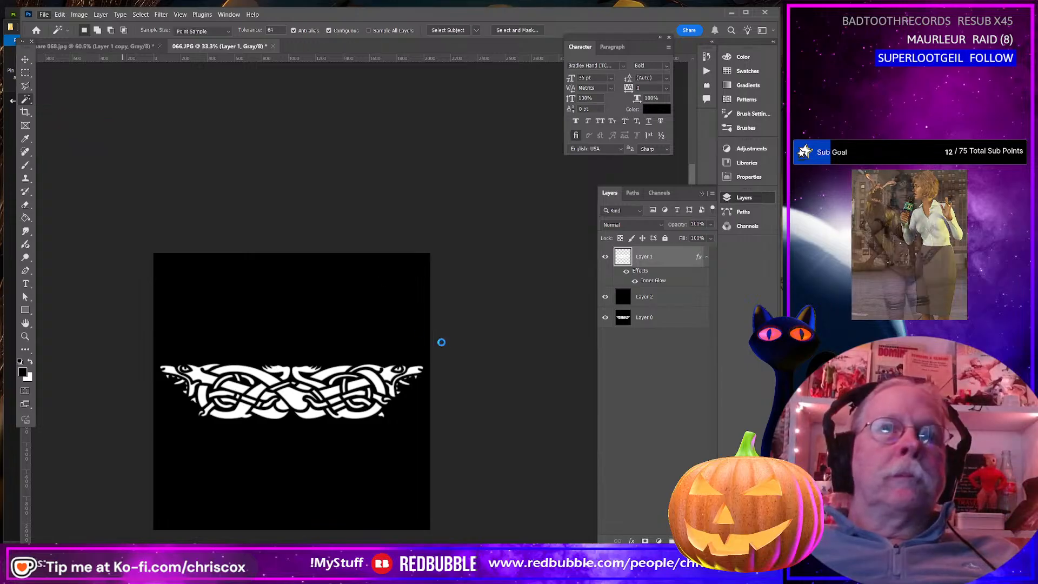
scroll(443, 342, "down", 10)
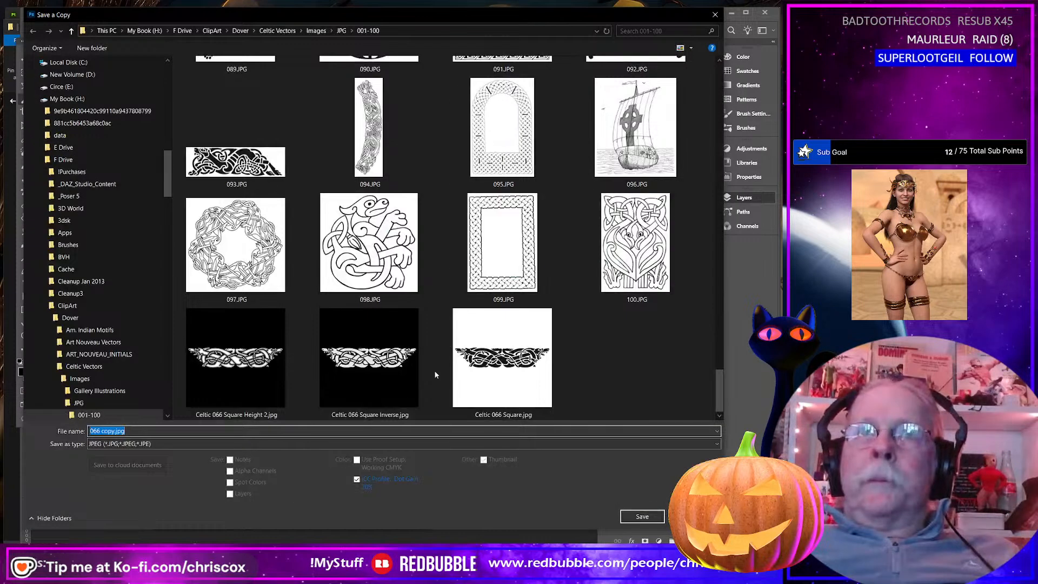
left_click(288, 367)
left_click(153, 431)
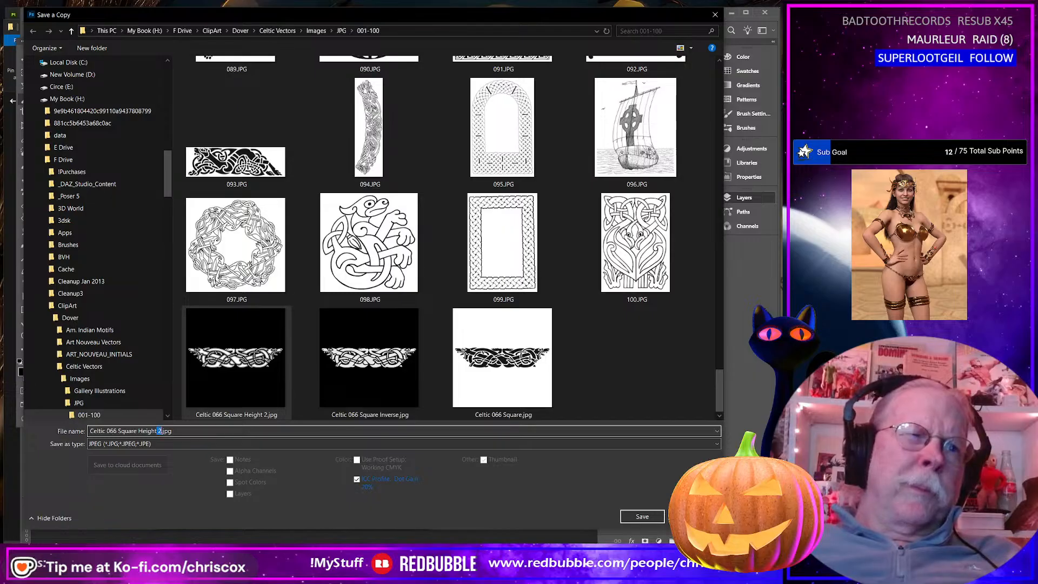
key("BackSpace")
key("Return")
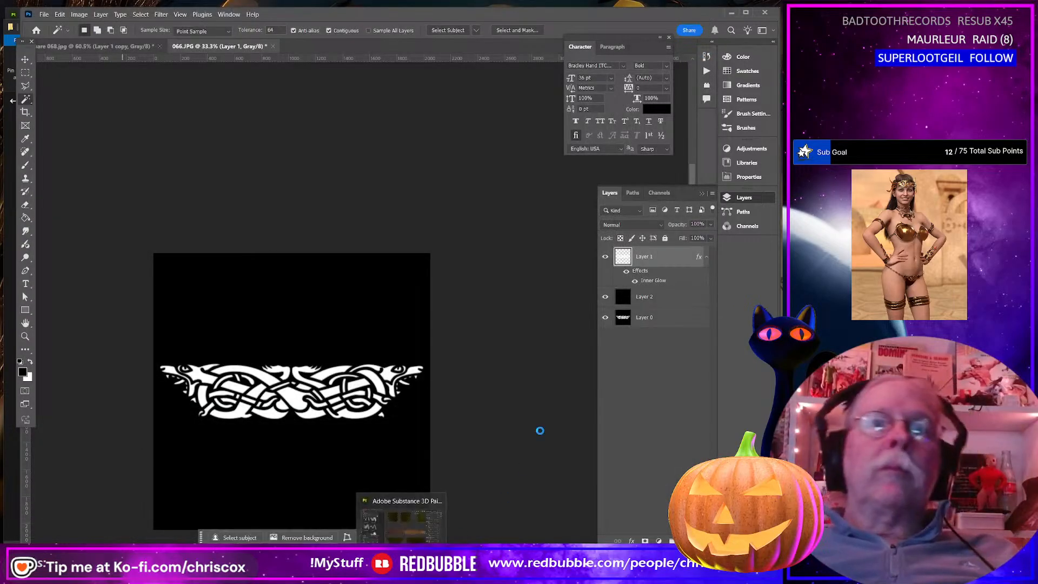
left_click(320, 284)
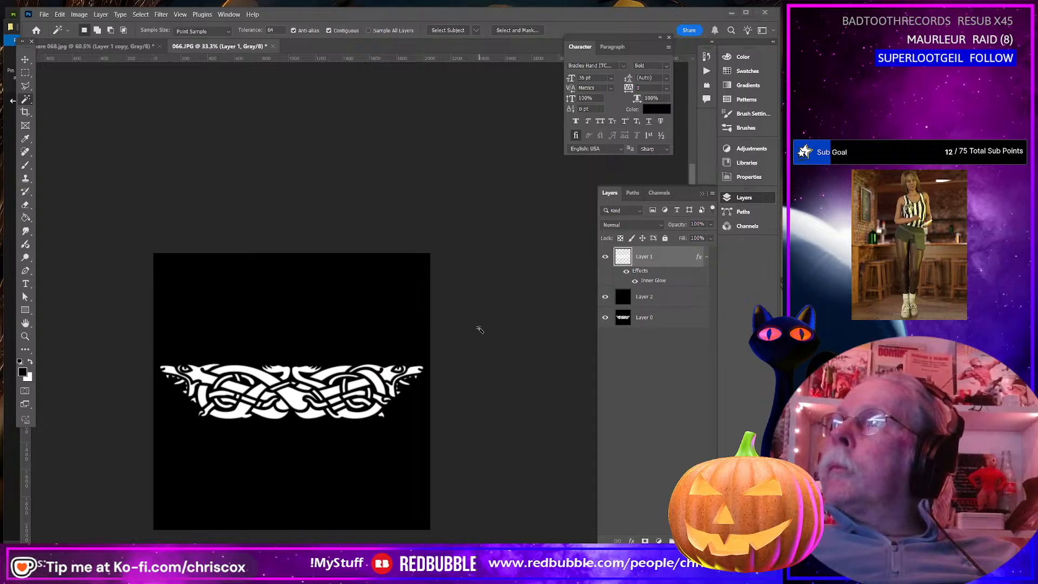
Switch to Substance 3D Painter and add a new paint layer above Layer 2 in the Arden Outfit project
key("alt+Tab")
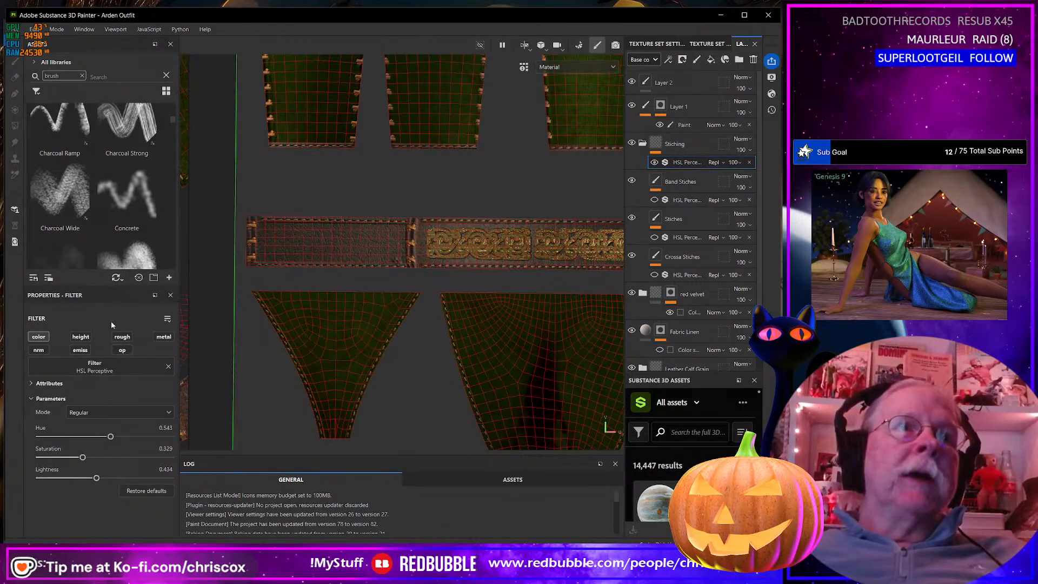
scroll(78, 159, "up", 5)
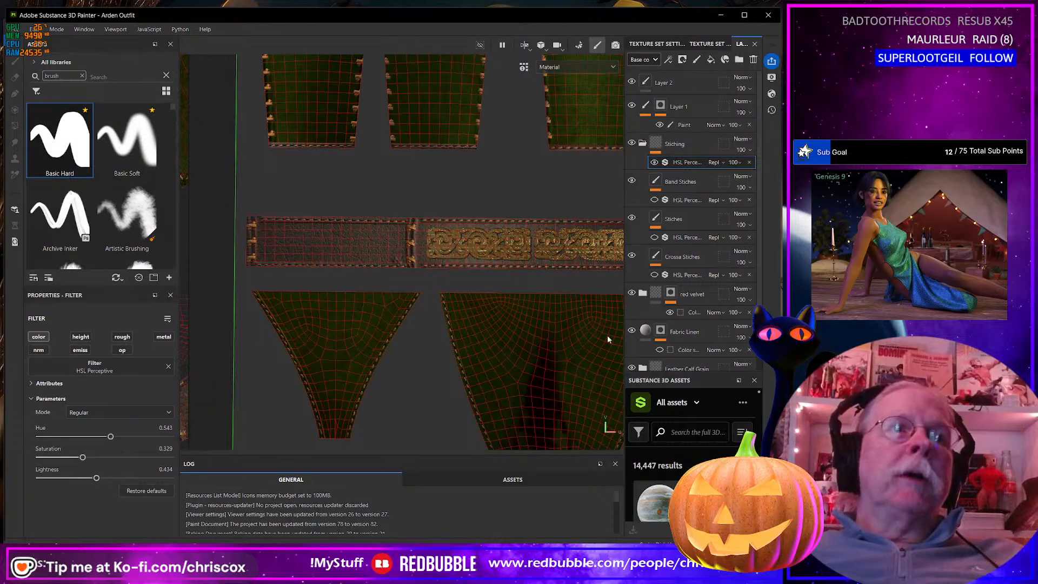
left_click(689, 86)
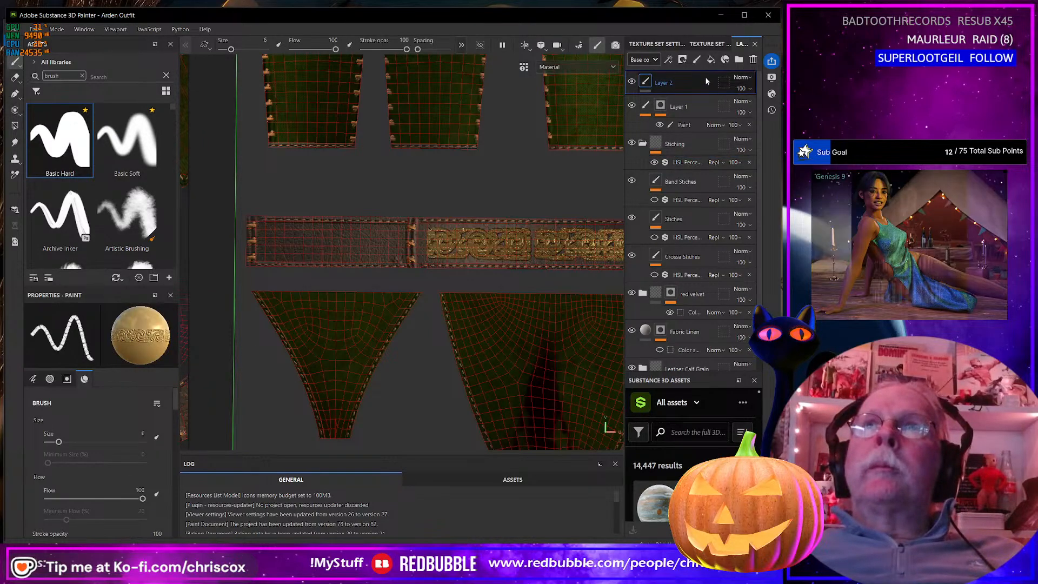
left_click(698, 61)
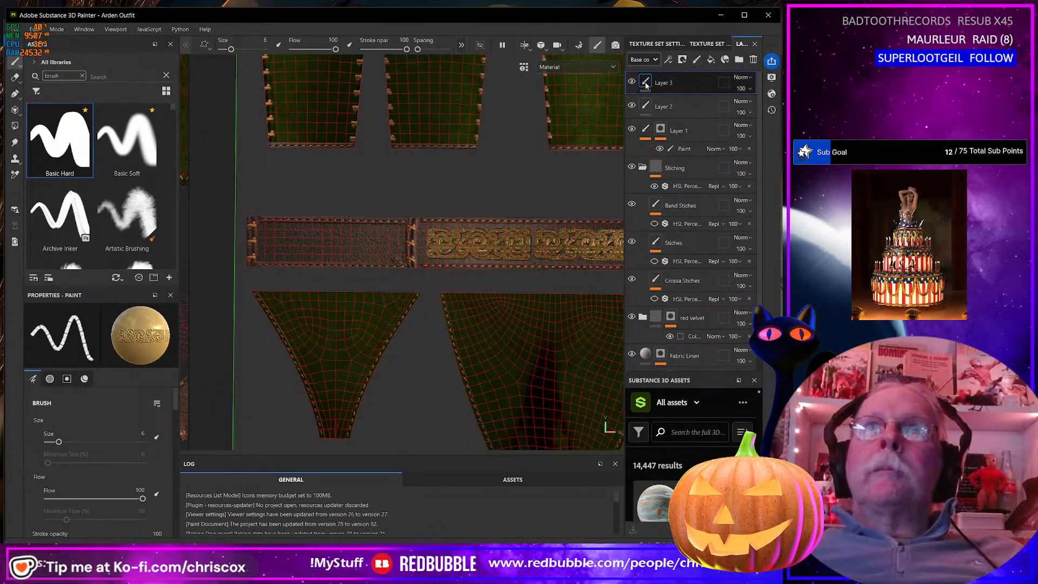
Clear the brush's alpha and remove the Celtic Pattern 068 Height 02 image from the paint material's height channel
scroll(104, 453, "down", 10)
scroll(102, 459, "down", 4)
left_click(158, 431)
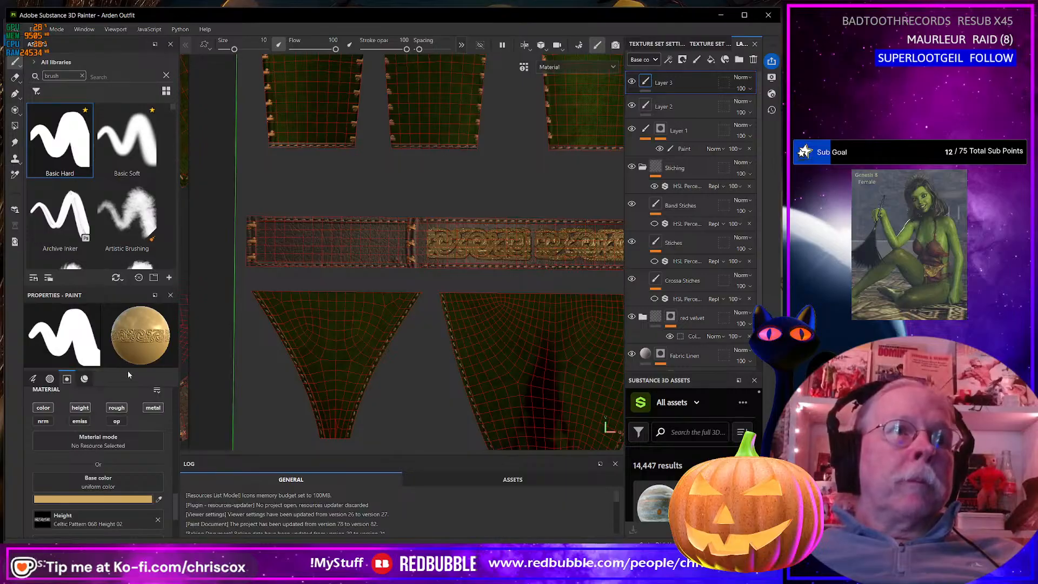
scroll(143, 458, "down", 2)
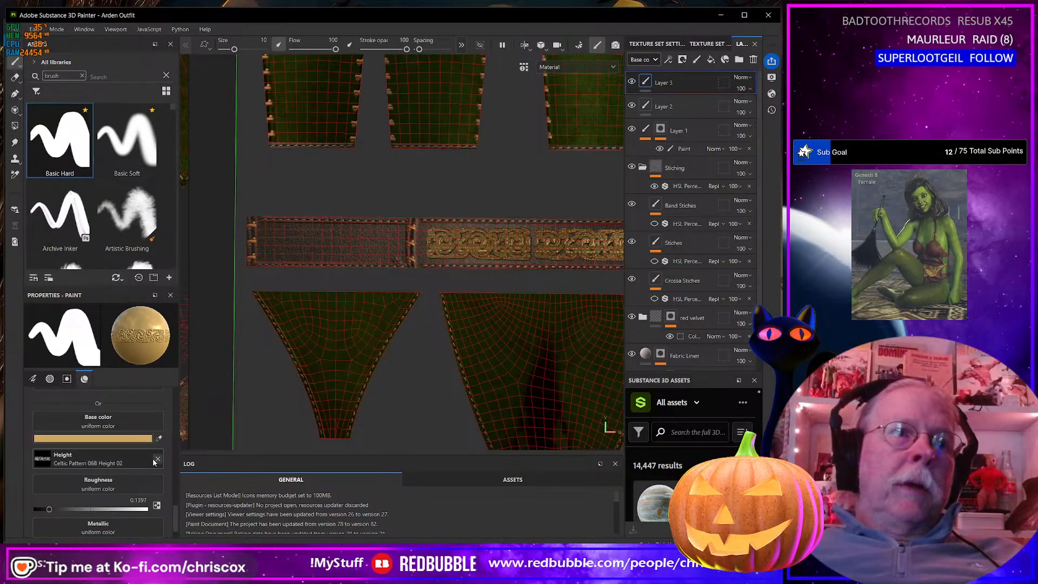
left_click(158, 458)
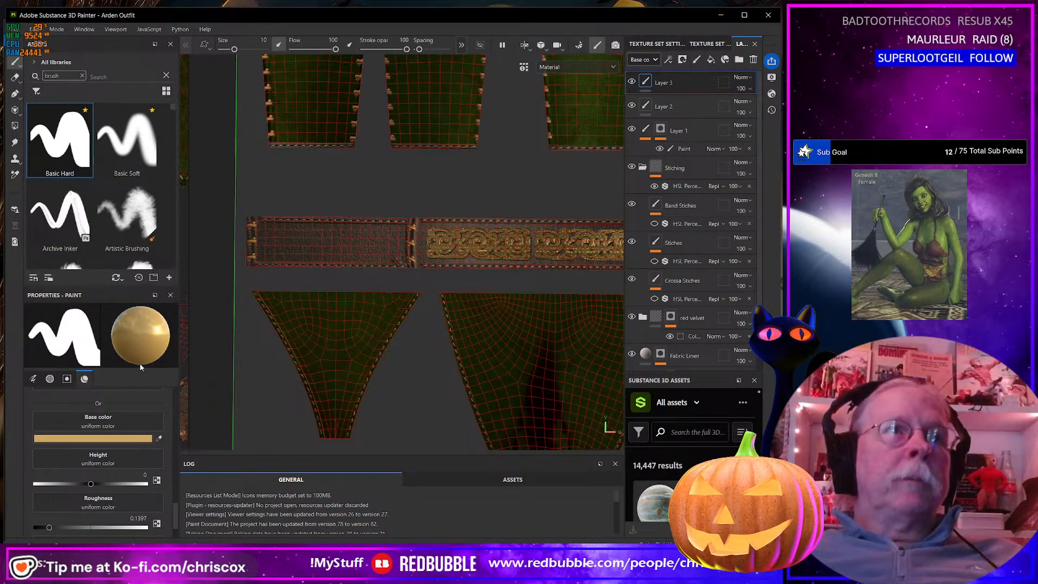
Start a resource import and open the file chooser for adding resources
left_click(24, 30)
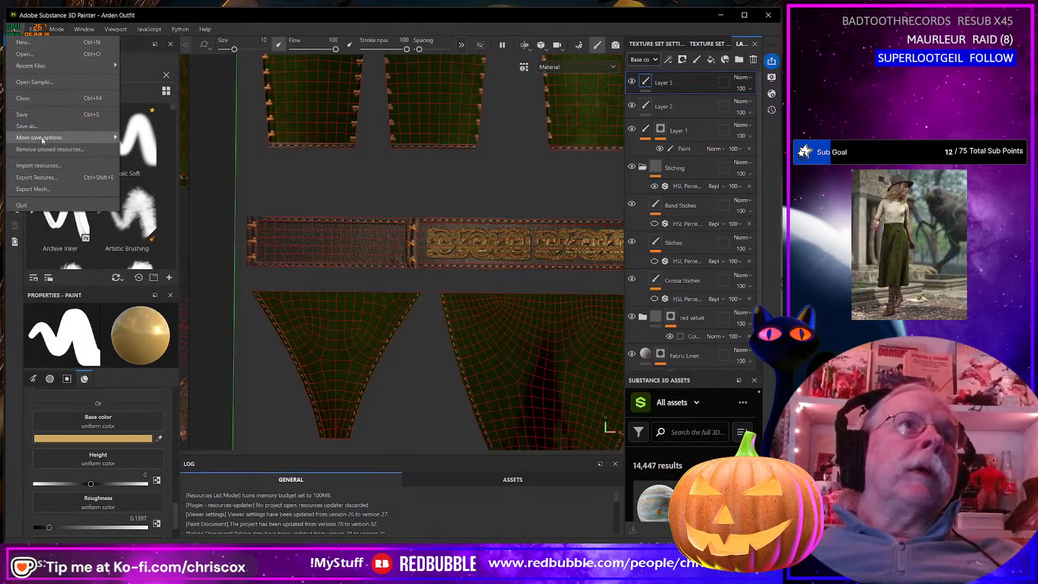
left_click(46, 165)
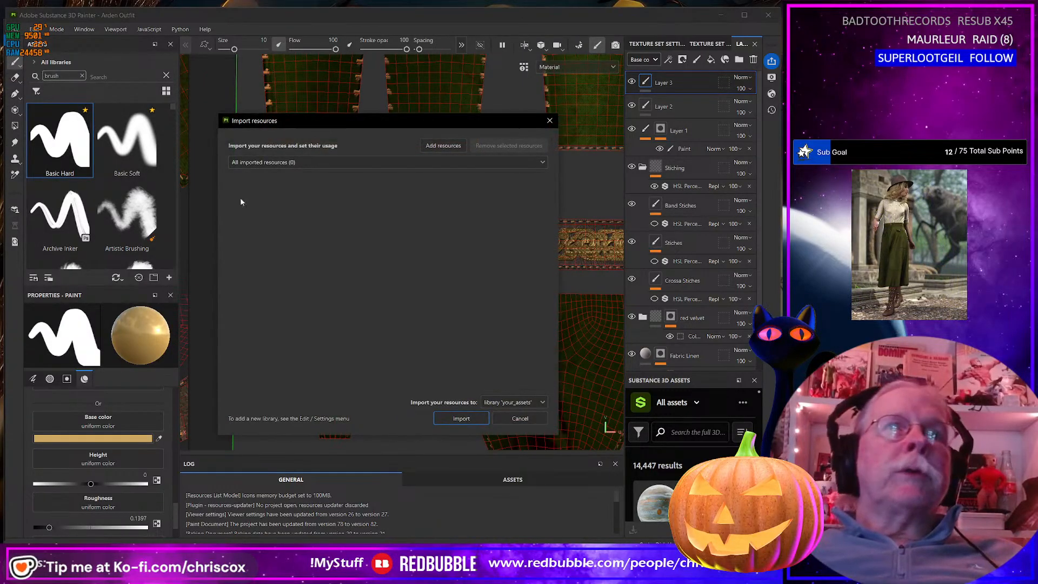
left_click(443, 146)
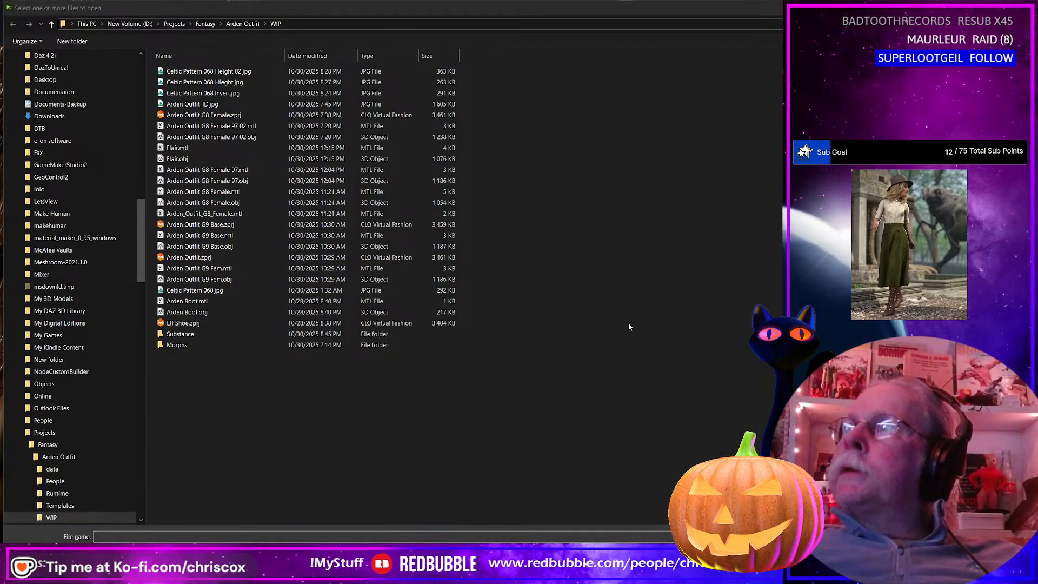
Switch to File Explorer and move the four Celtic 066 Square JPEGs from the 001-100 folder to the Arden Outfit WIP folder
key("alt+Tab")
scroll(508, 368, "down", 10)
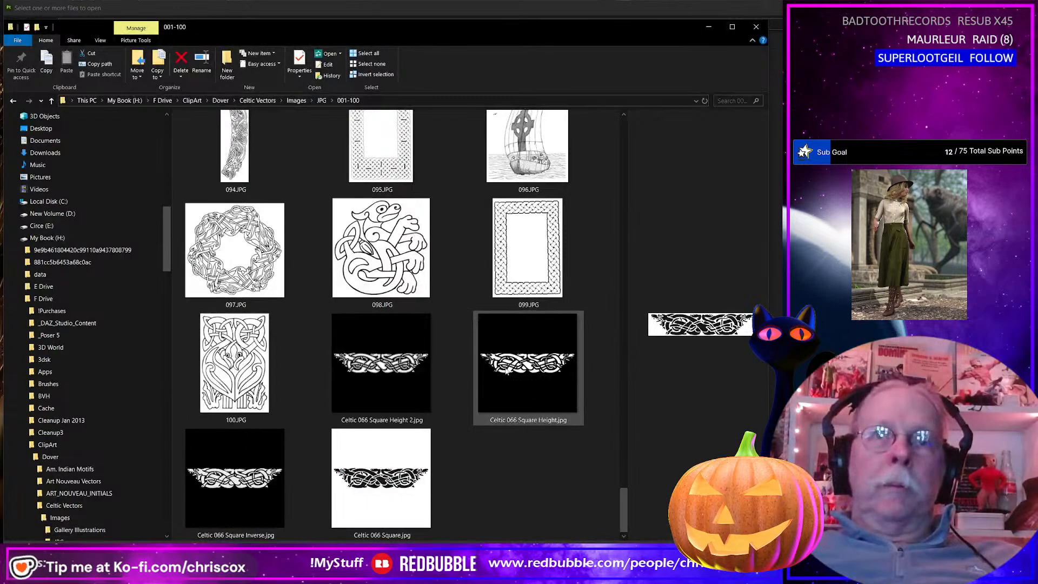
left_click(381, 373, "ctrl")
left_click(374, 478, "shift")
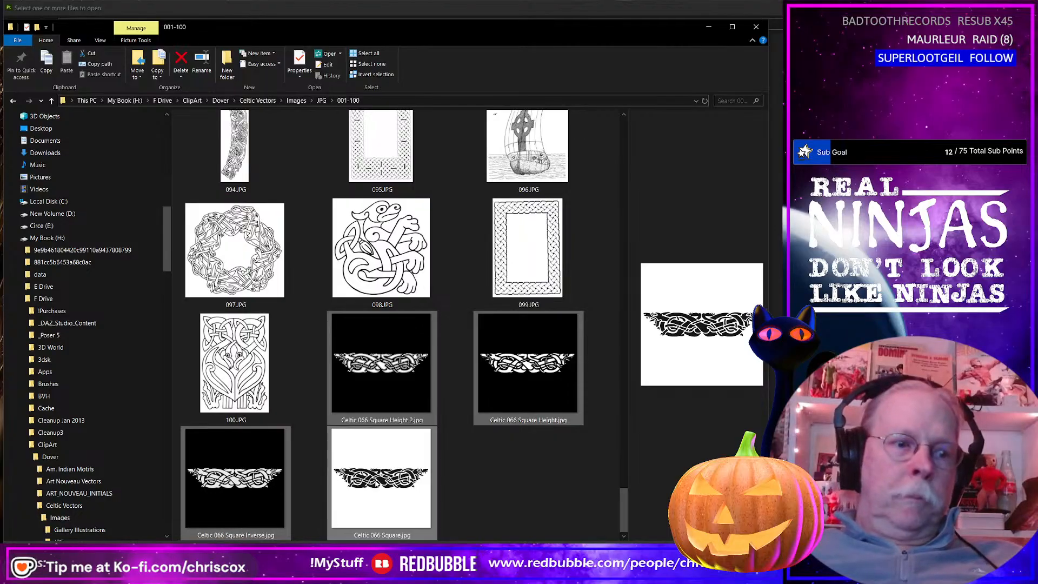
key("ctrl+x")
key("alt+Tab")
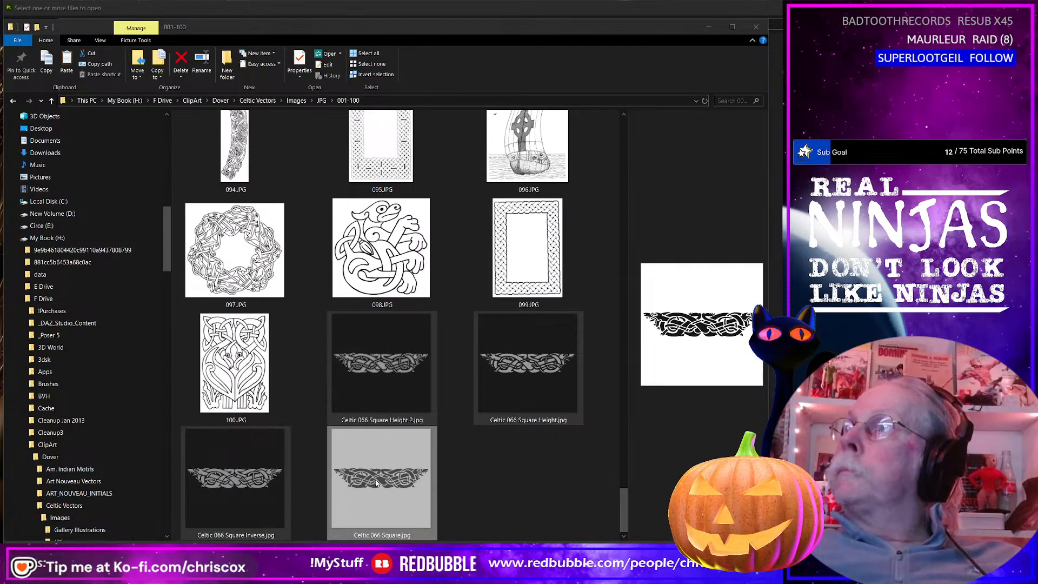
key("alt+Tab")
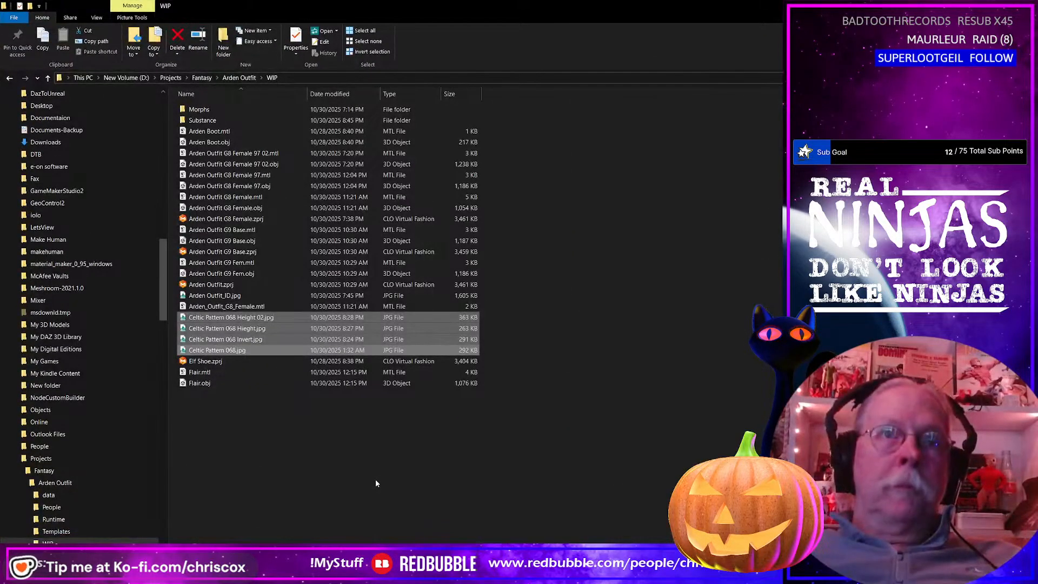
key("ctrl+v")
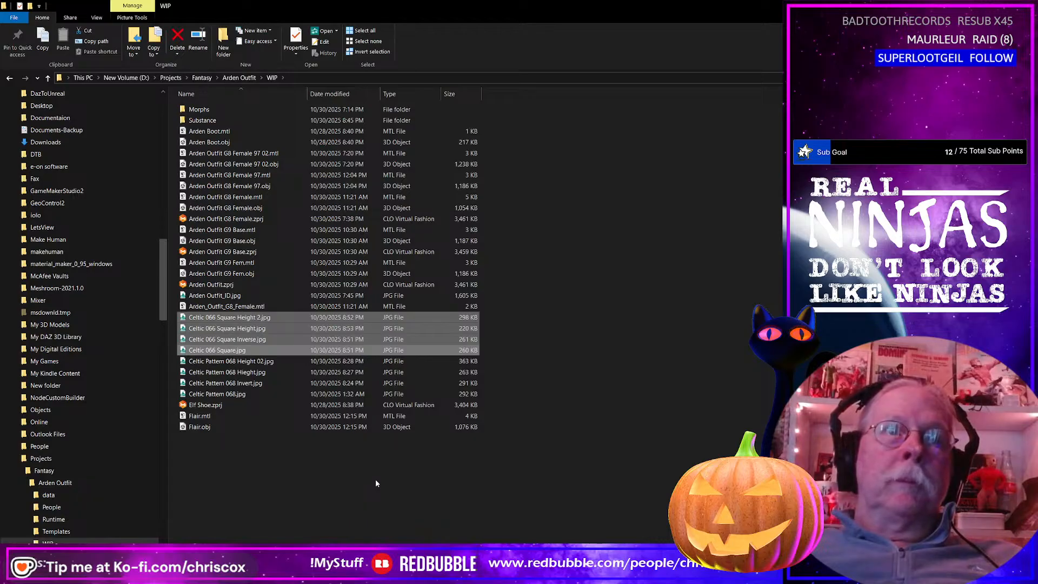
Return to the Substance 3D Painter file chooser and add the four Celtic 066 Square images to the import list
key("alt+Tab")
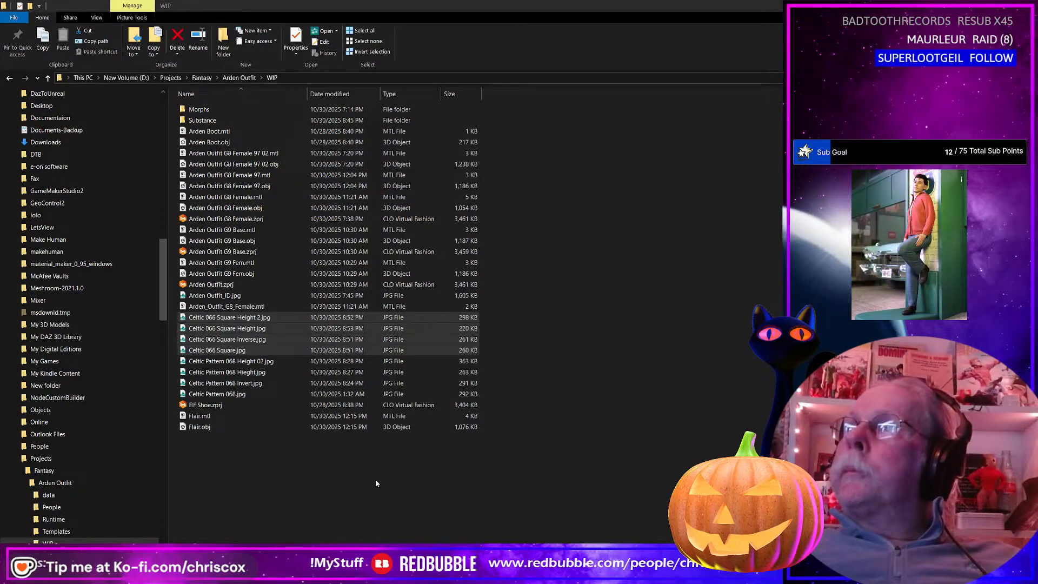
key("alt+Tab")
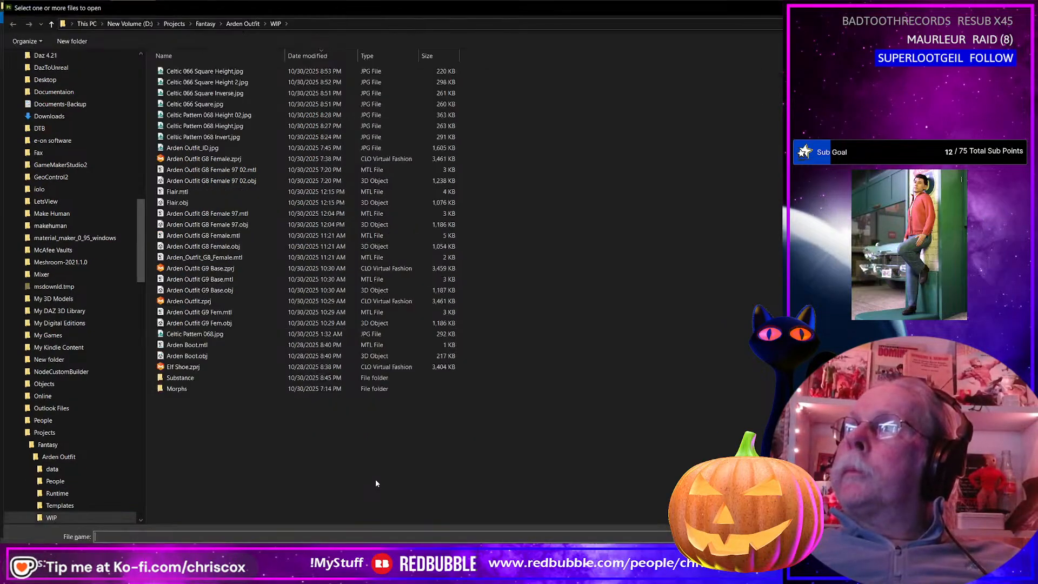
left_click(313, 56)
left_click(313, 55)
left_click(235, 71)
left_click(220, 104, "shift")
key("Return")
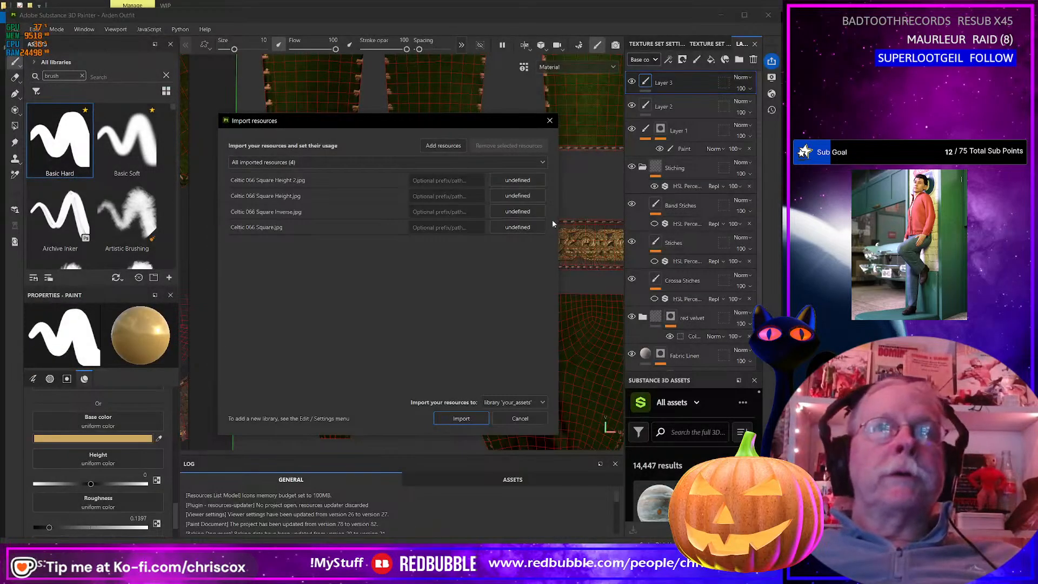
Give all four import resources a prefix combining the author's short name and Celtic
left_click(466, 180)
type("CCox_C")
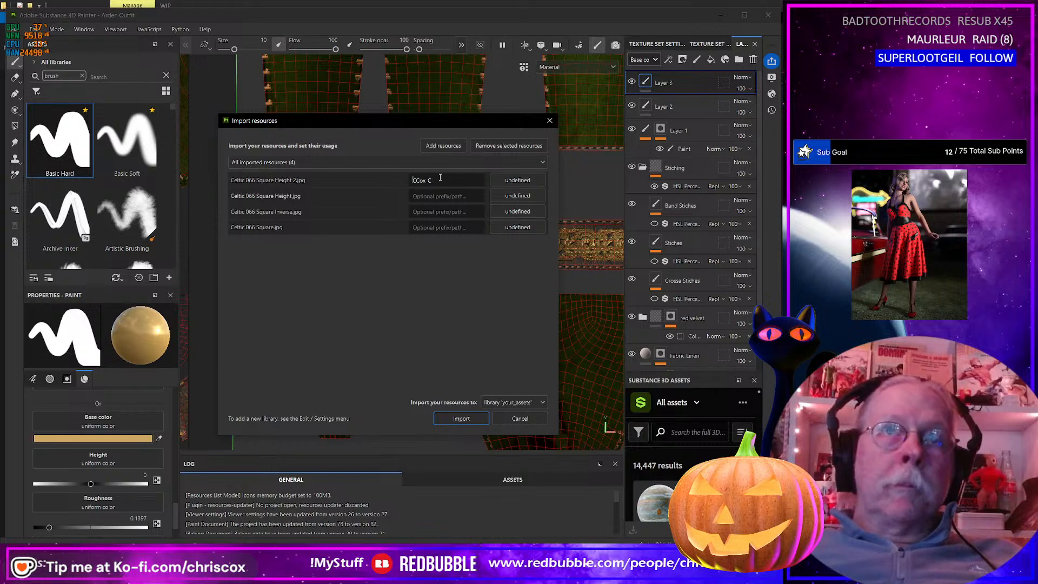
double_click(432, 182)
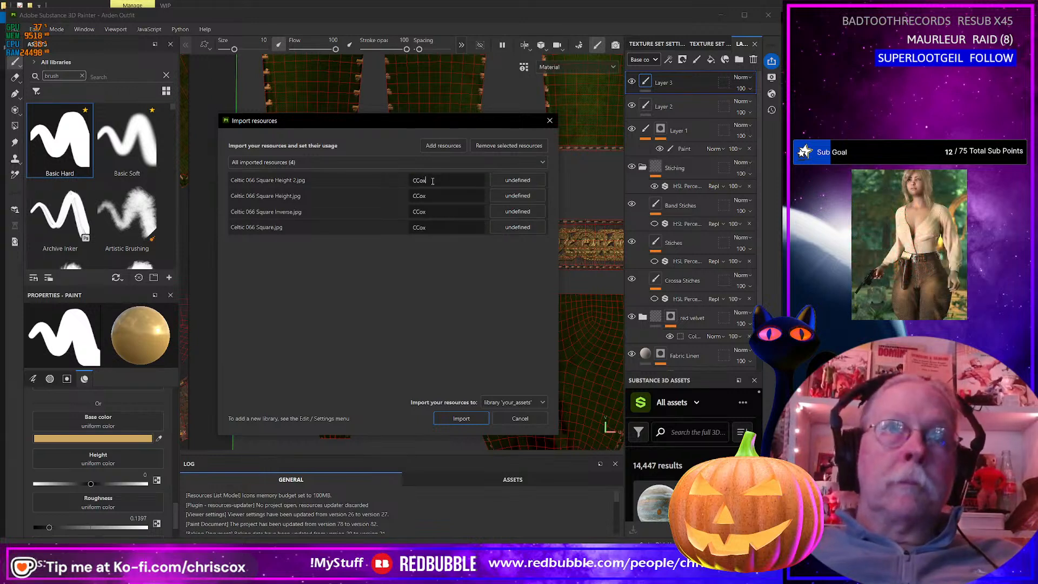
type("Celtic")
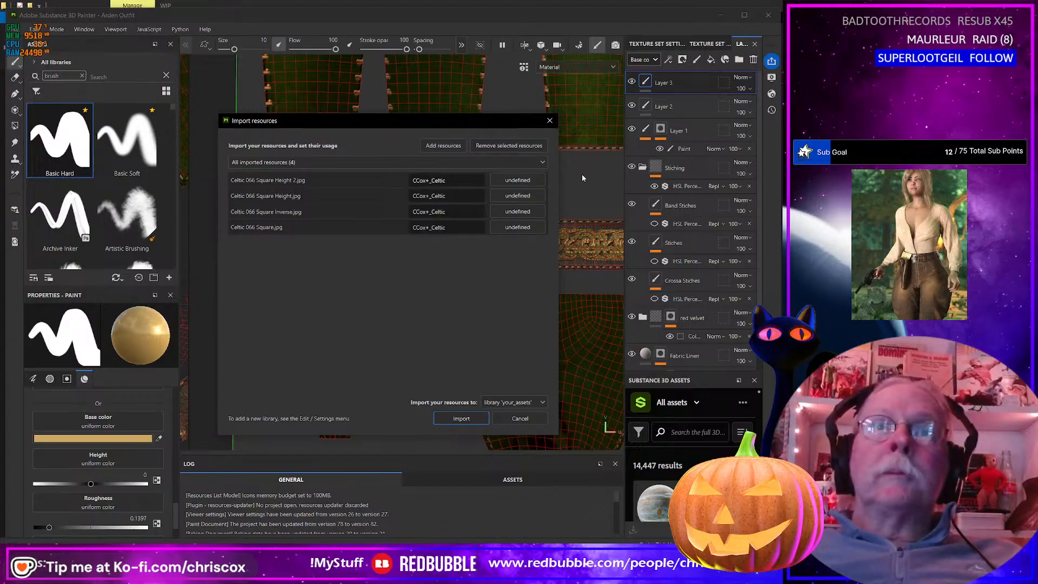
Set the usage of all four images to alpha and import them into the your_assets library
left_click(523, 180)
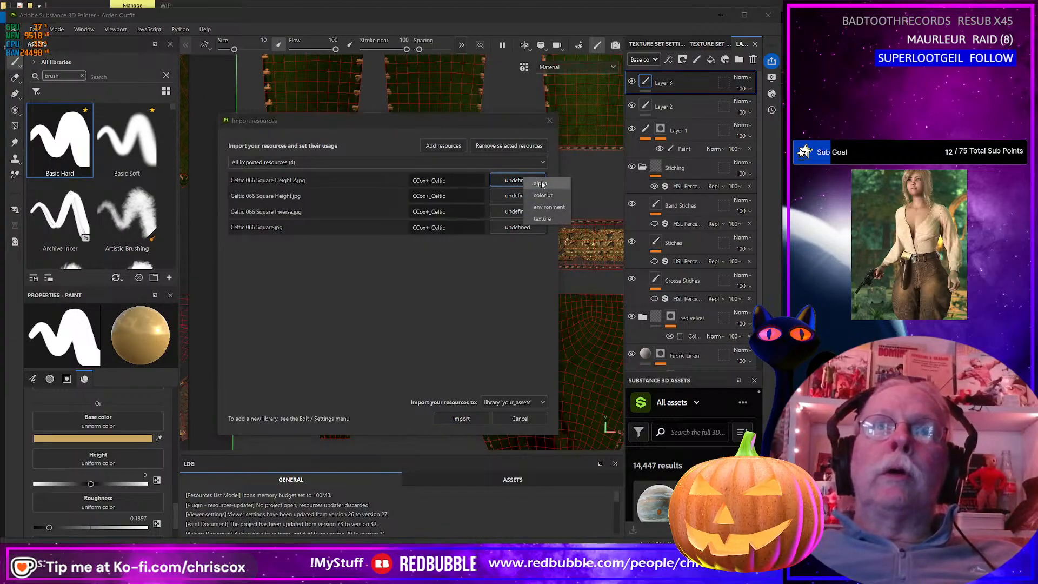
left_click(541, 184)
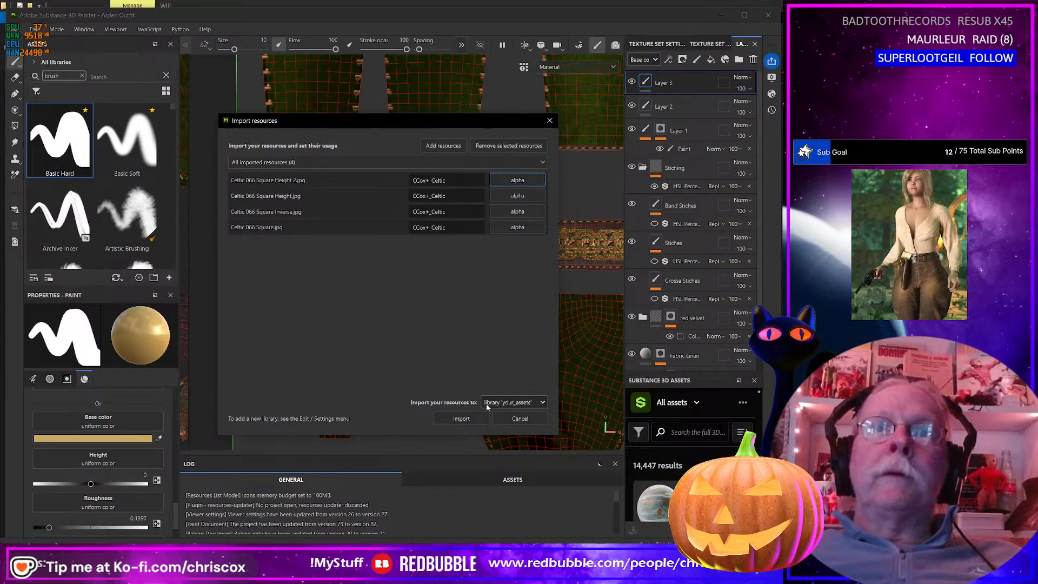
left_click(463, 419)
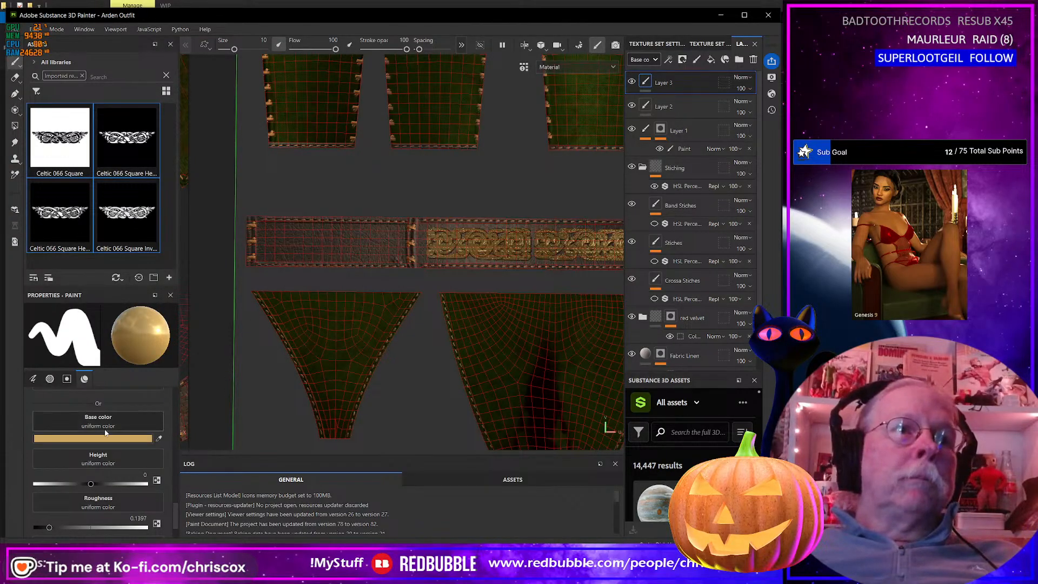
Assign Celtic 066 Square Inverse as the brush alpha, then test one stamp on the plain band section and undo it
scroll(111, 448, "up", 5)
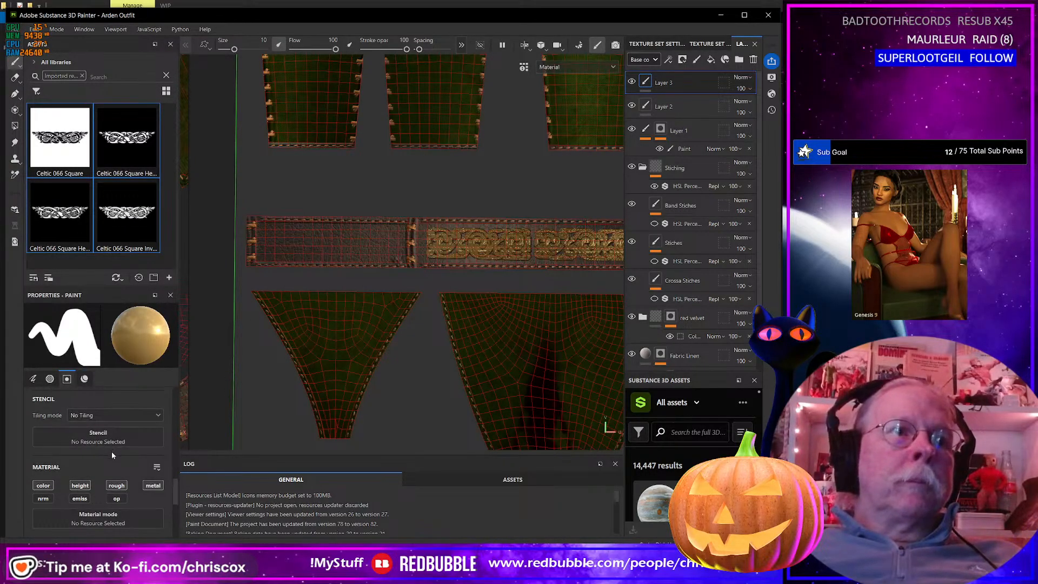
scroll(112, 452, "up", 1)
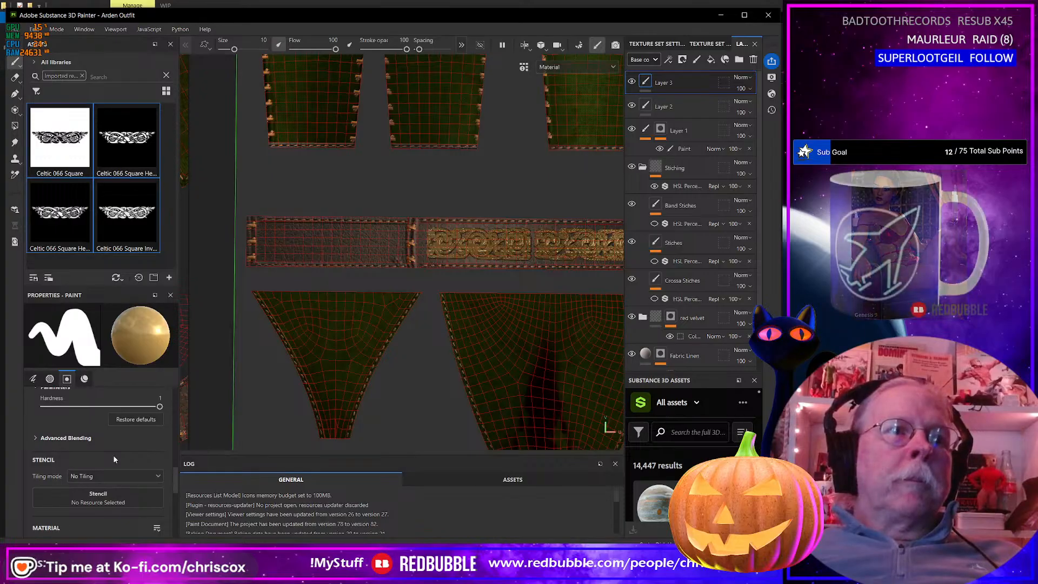
scroll(114, 460, "up", 1)
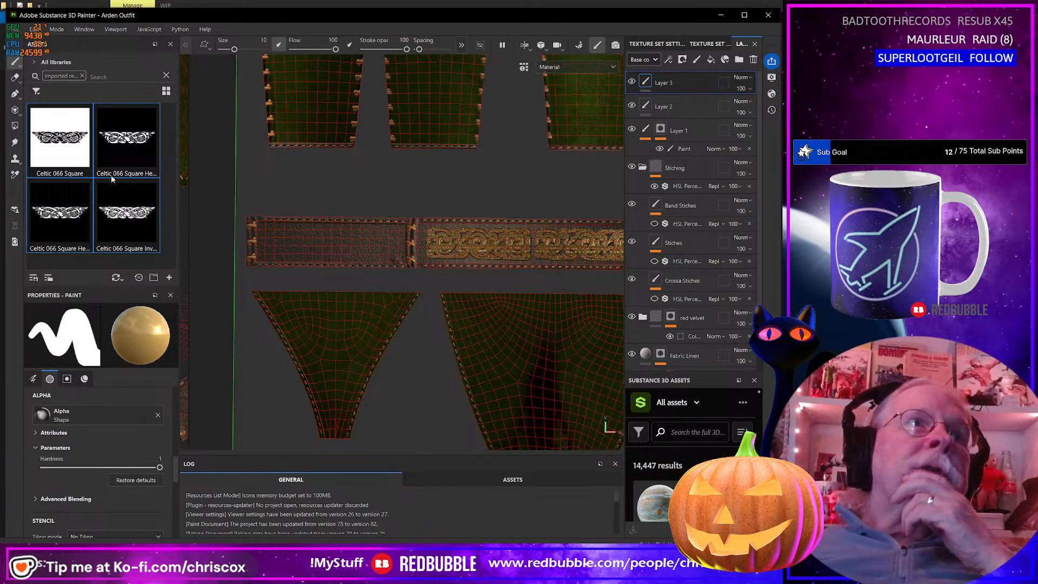
mouse_move(127, 215)
left_mouse_down()
mouse_move(130, 405)
mouse_move(90, 416)
left_mouse_up()
left_click(336, 243)
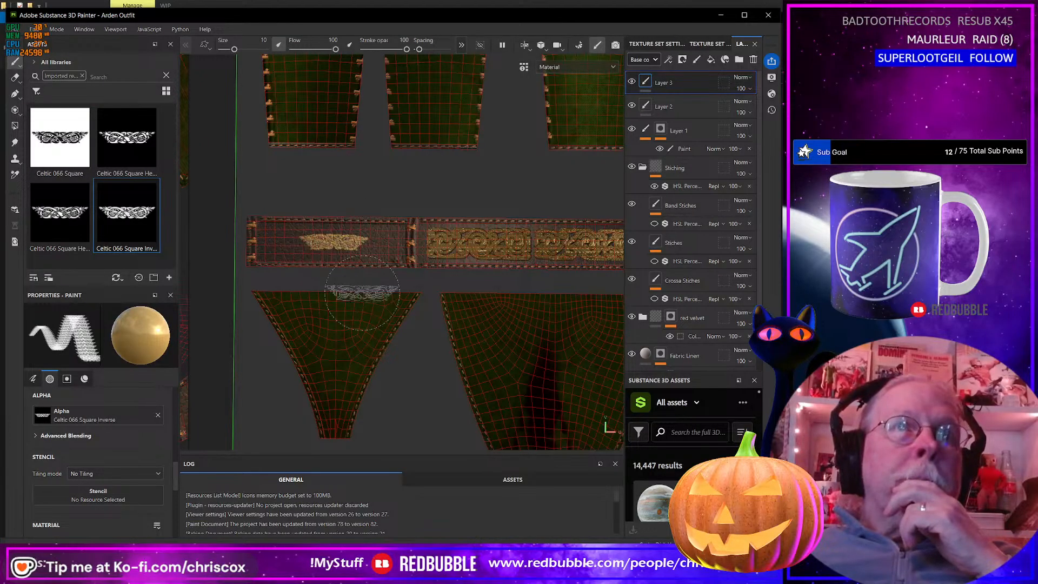
key("ctrl+z")
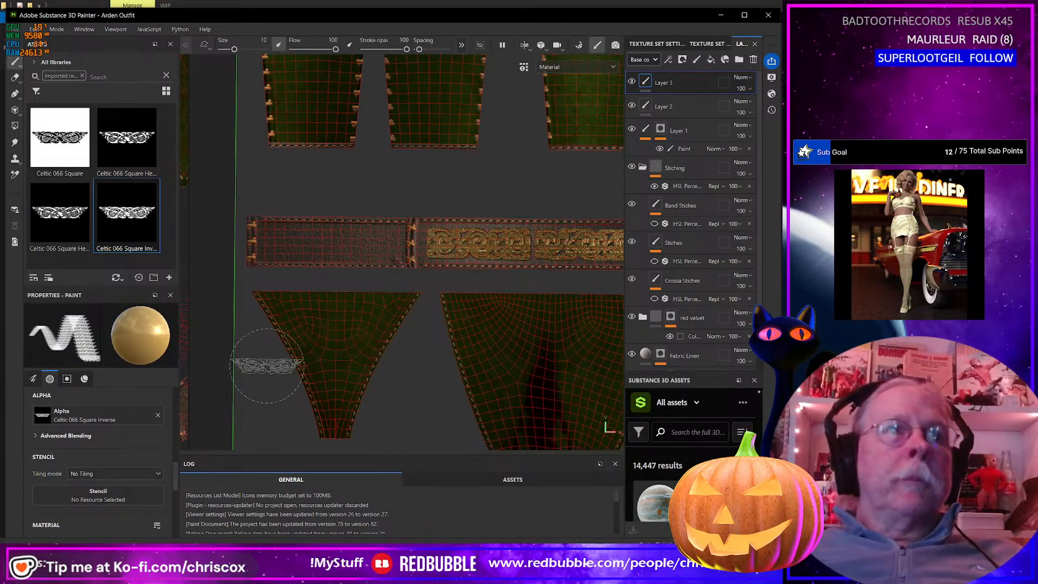
Set the paint brush's alignment to UV
scroll(99, 464, "up", 3)
scroll(99, 464, "up", 3)
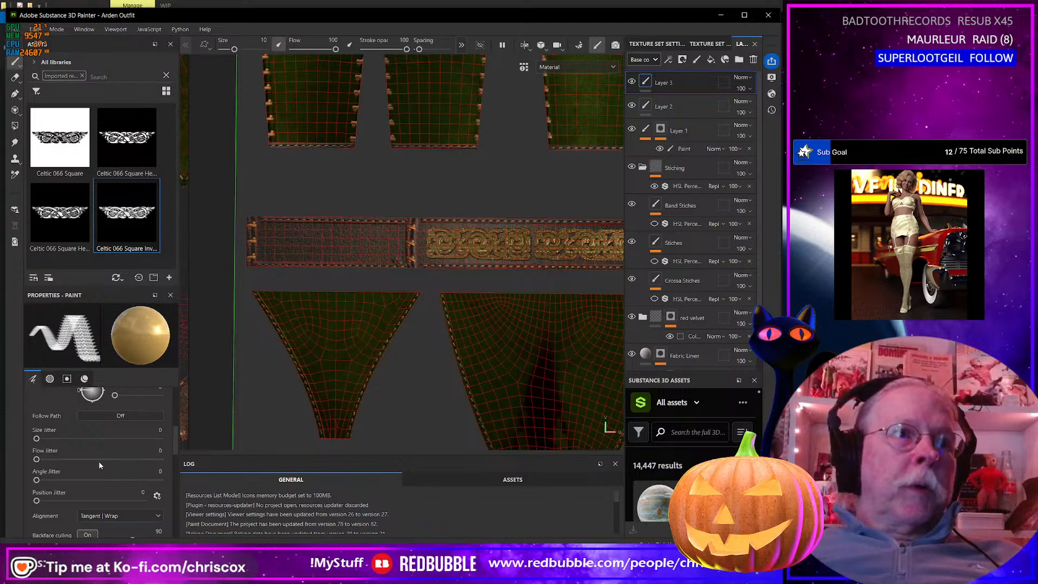
scroll(99, 465, "up", 5)
scroll(96, 463, "down", 6)
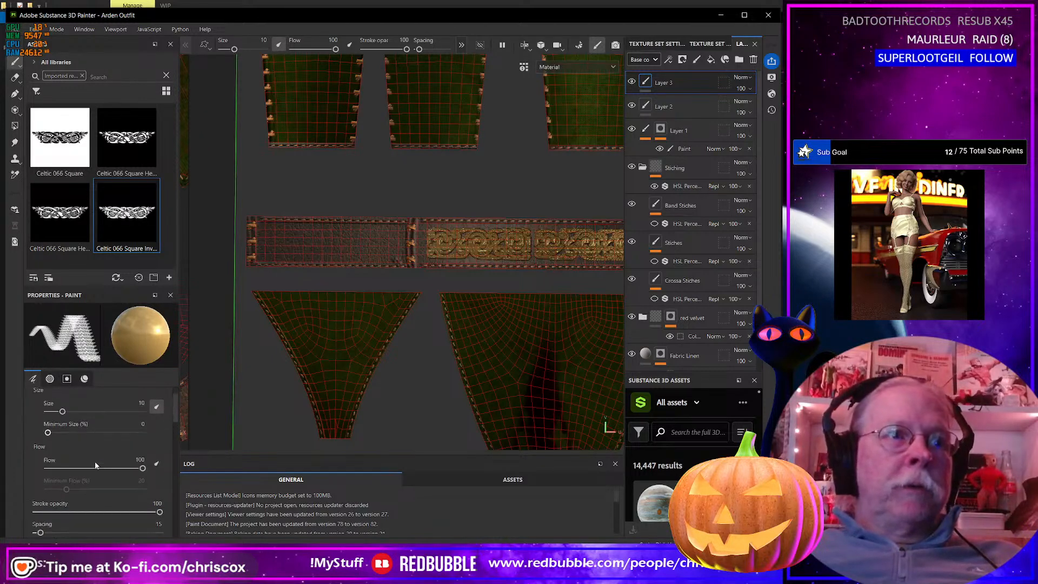
scroll(94, 462, "down", 5)
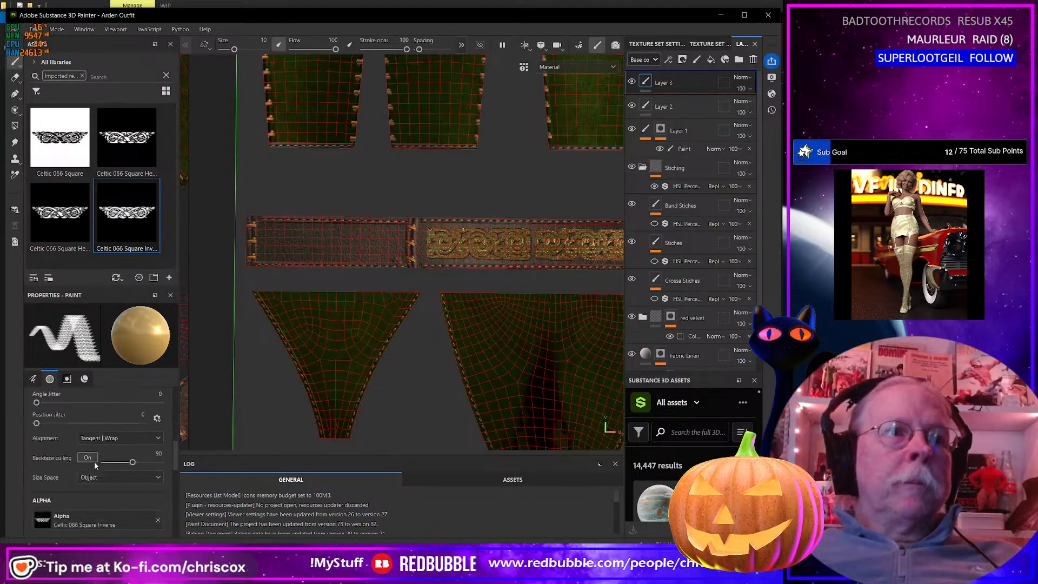
left_click(126, 409)
left_click(106, 421)
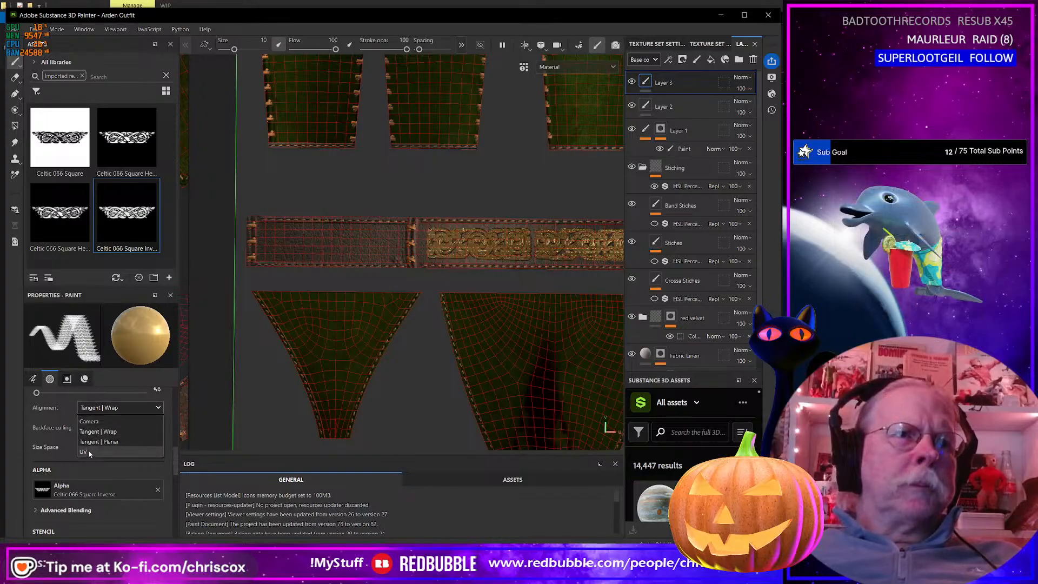
Assign the Celtic 066 Square Height 2 image to the paint material's height channel
scroll(86, 456, "down", 3)
scroll(86, 456, "down", 1)
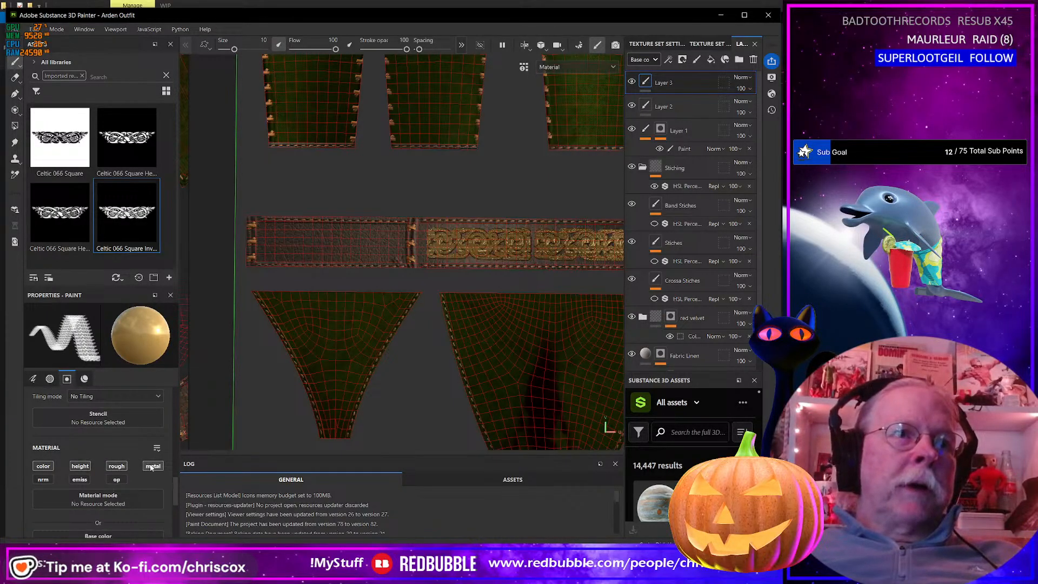
scroll(118, 487, "down", 1)
scroll(118, 489, "down", 3)
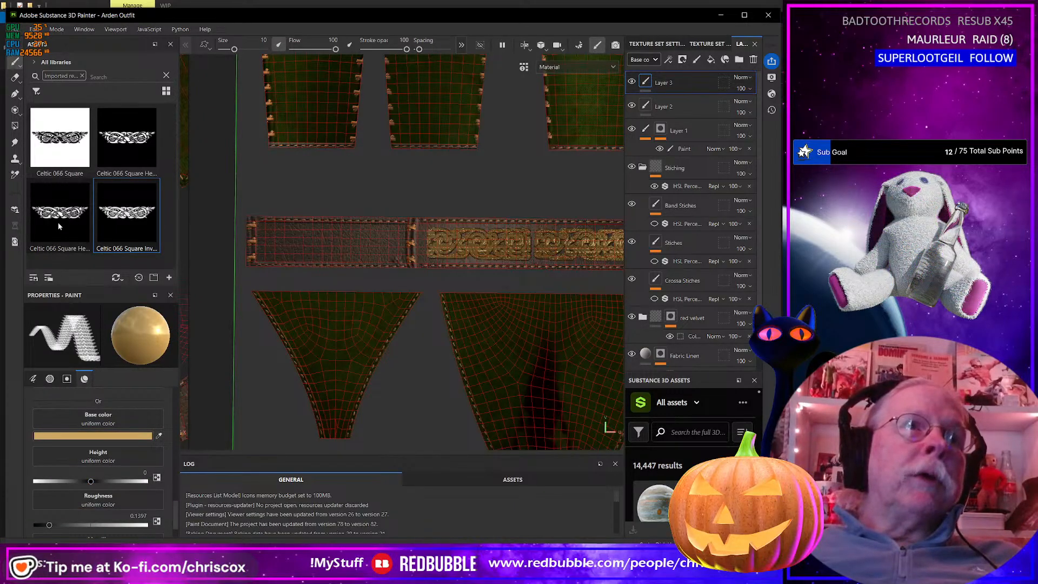
mouse_move(58, 223)
mouse_move(58, 225)
left_mouse_down()
mouse_move(86, 284)
mouse_move(97, 457)
left_mouse_up()
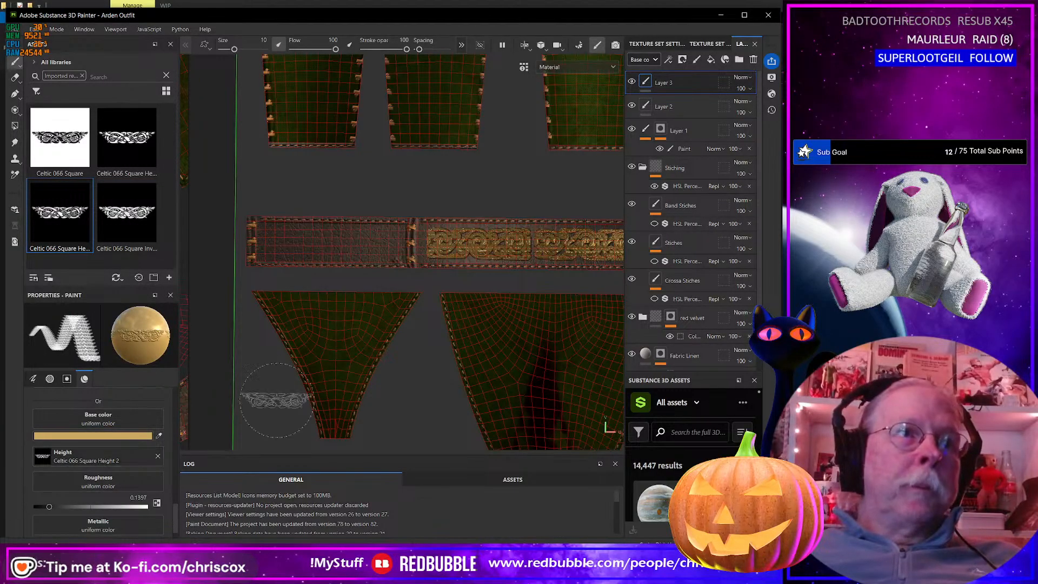
Create a brush preset from the current Celtic 066 brush
scroll(123, 469, "down", 1)
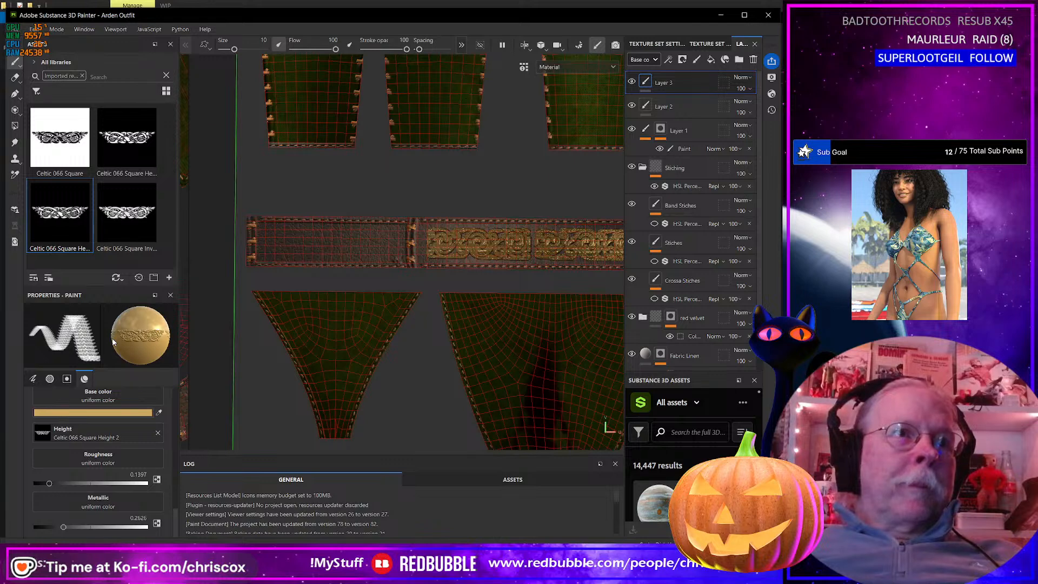
right_click(122, 382)
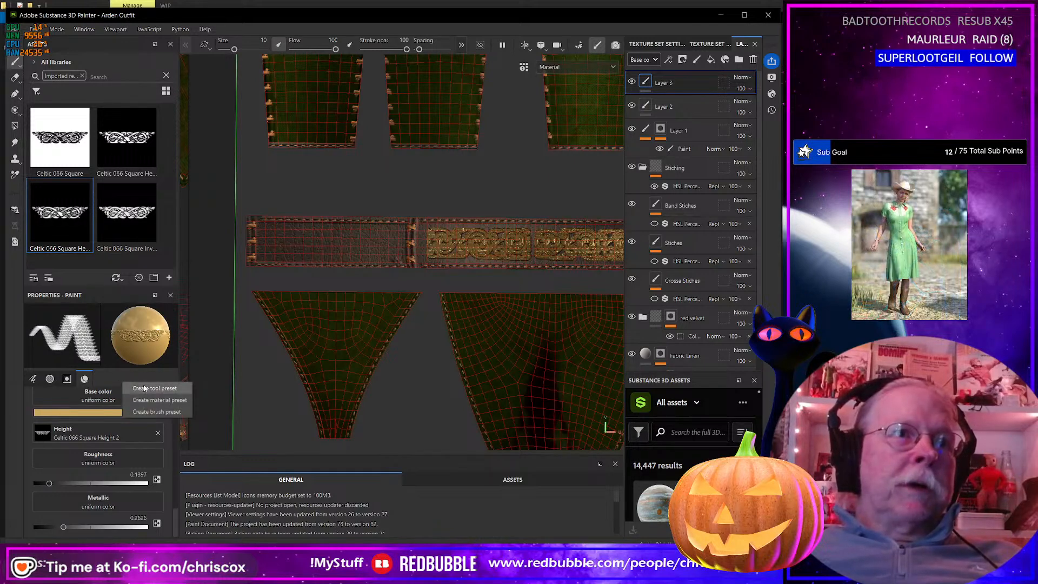
left_click(160, 412)
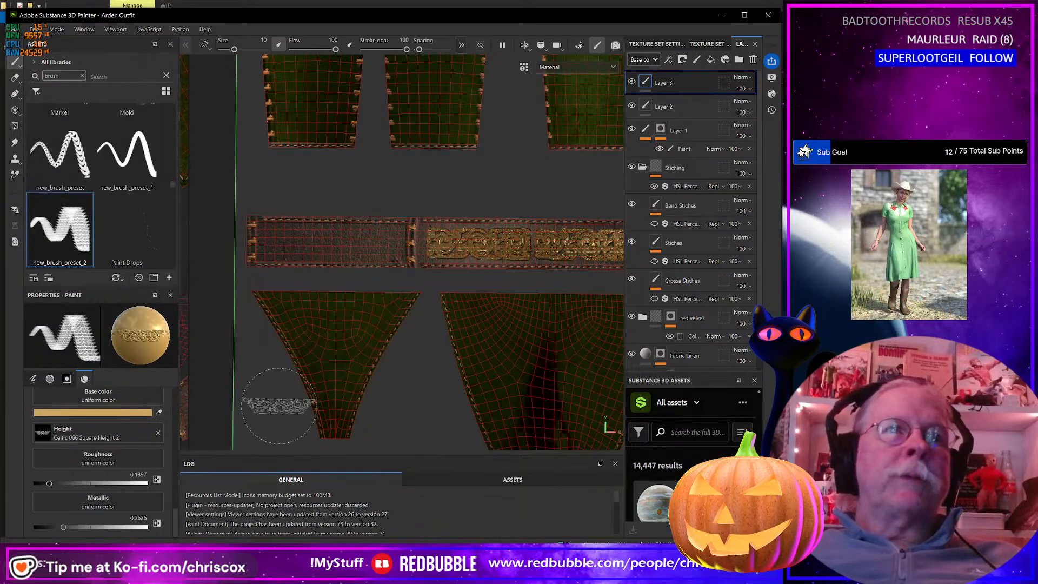
Rename the newly created brush preset as CCox Celtic Stamp 01
right_click(64, 237)
left_click(150, 242)
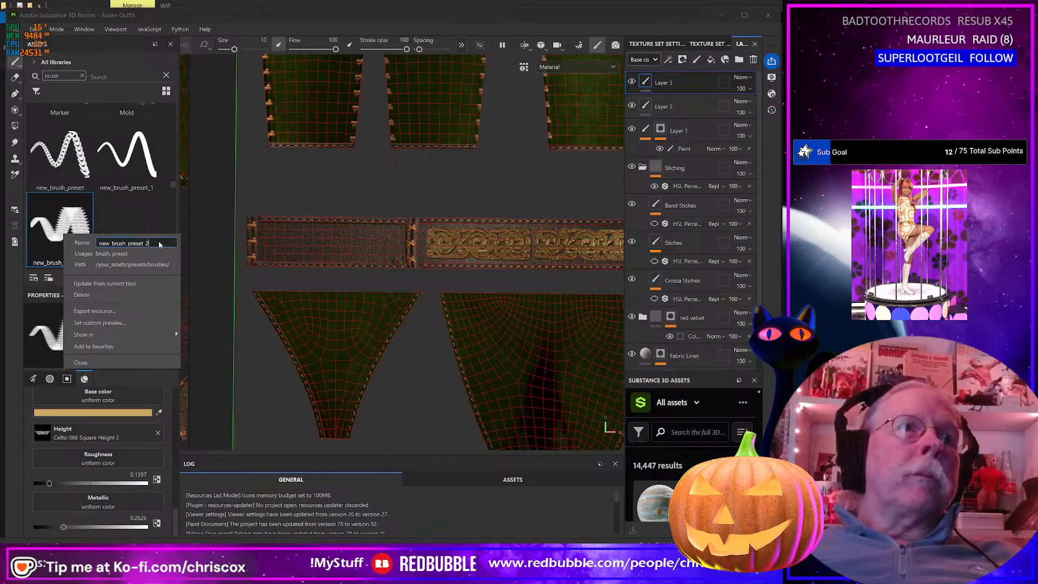
type("Celtic")
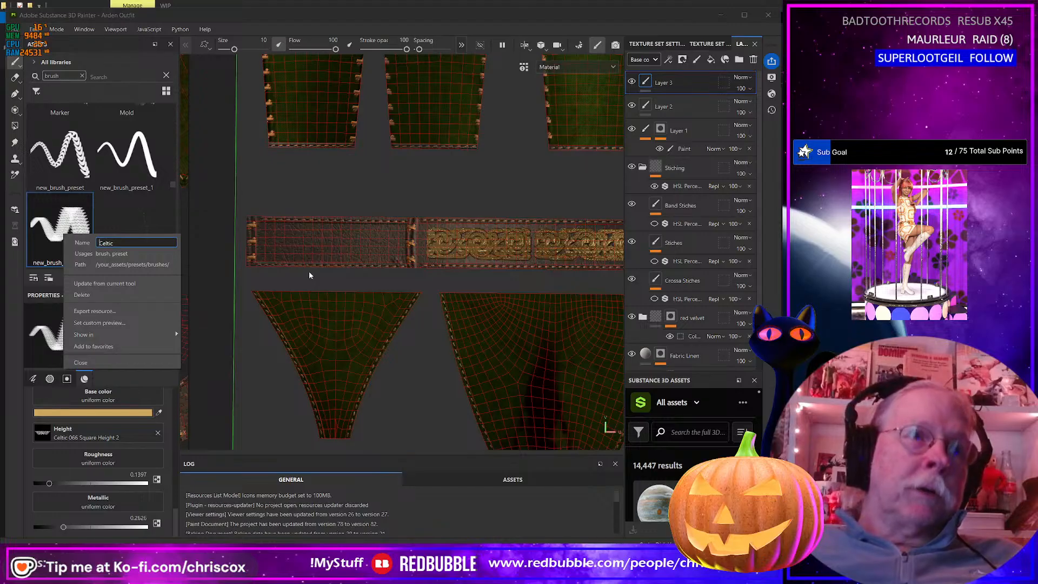
key("Home")
type("CCos")
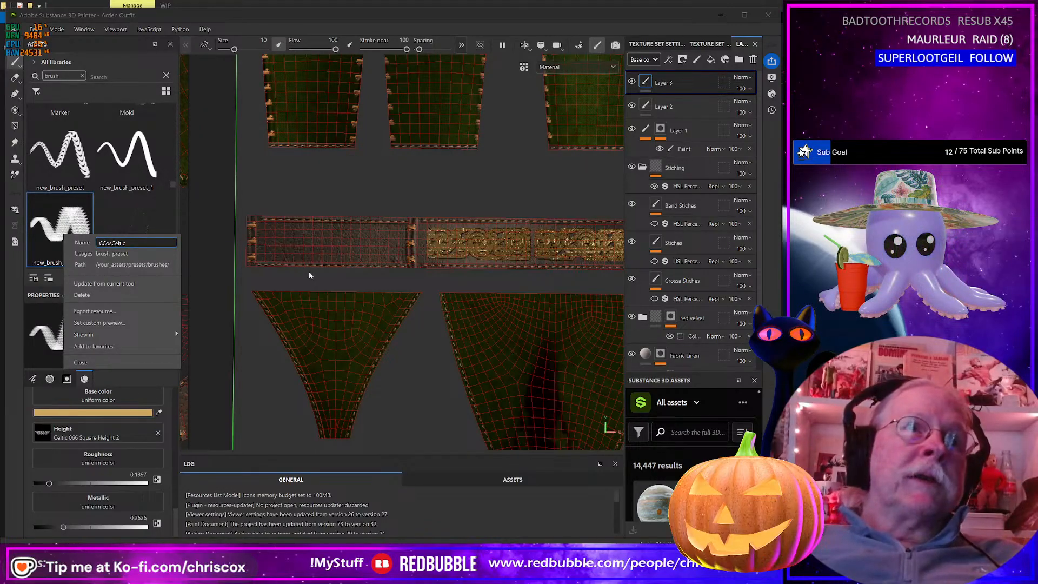
key("BackSpace")
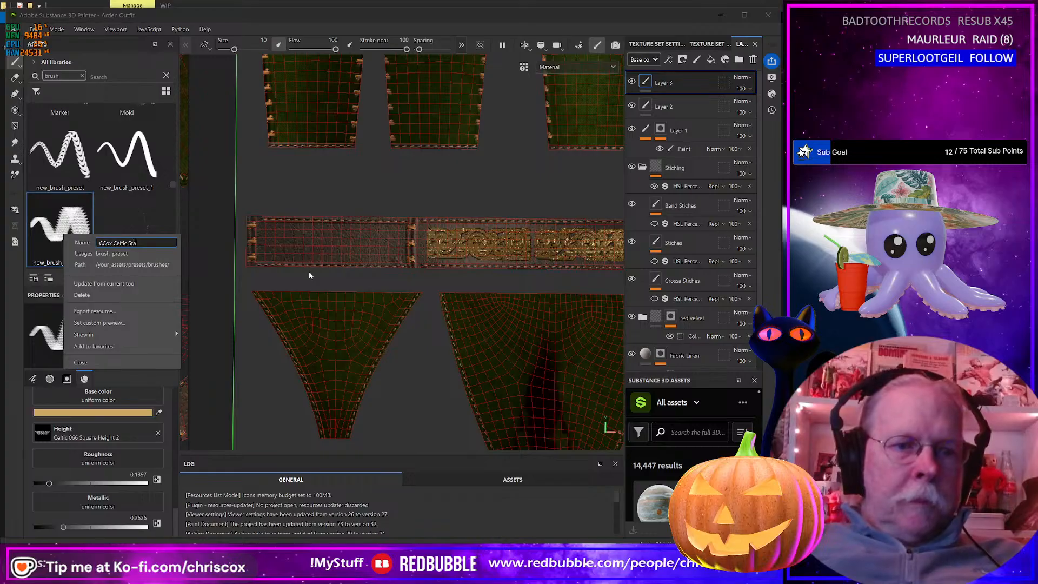
type("Stamp 01")
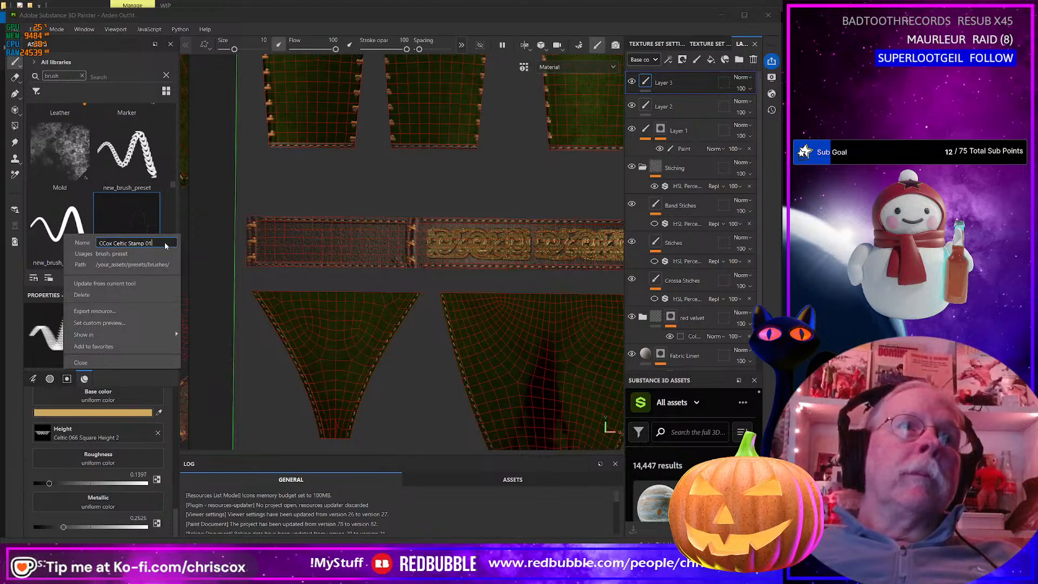
left_click(93, 361)
Enlarge the brush to about 19.93 and stamp the Celtic 066 pattern once on the plain band section
right_click_drag(335, 243, 362, 243, "ctrl")
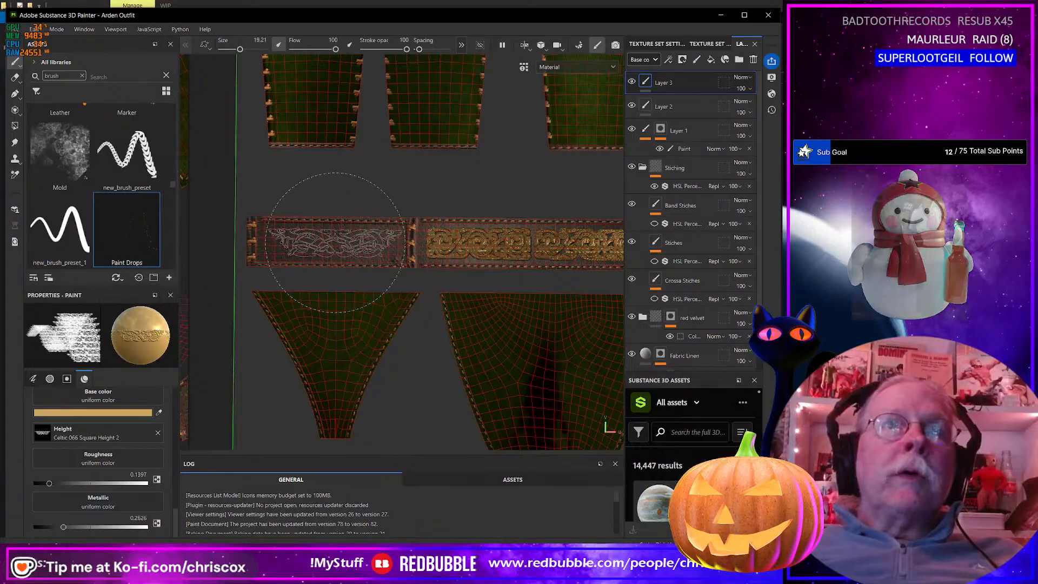
left_click(334, 242)
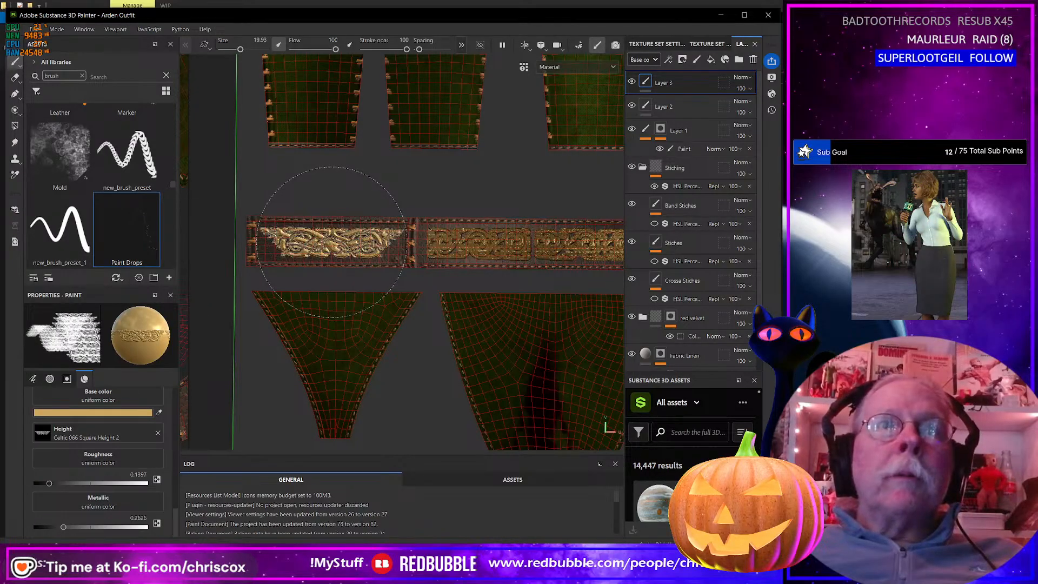
scroll(478, 308, "up", 2)
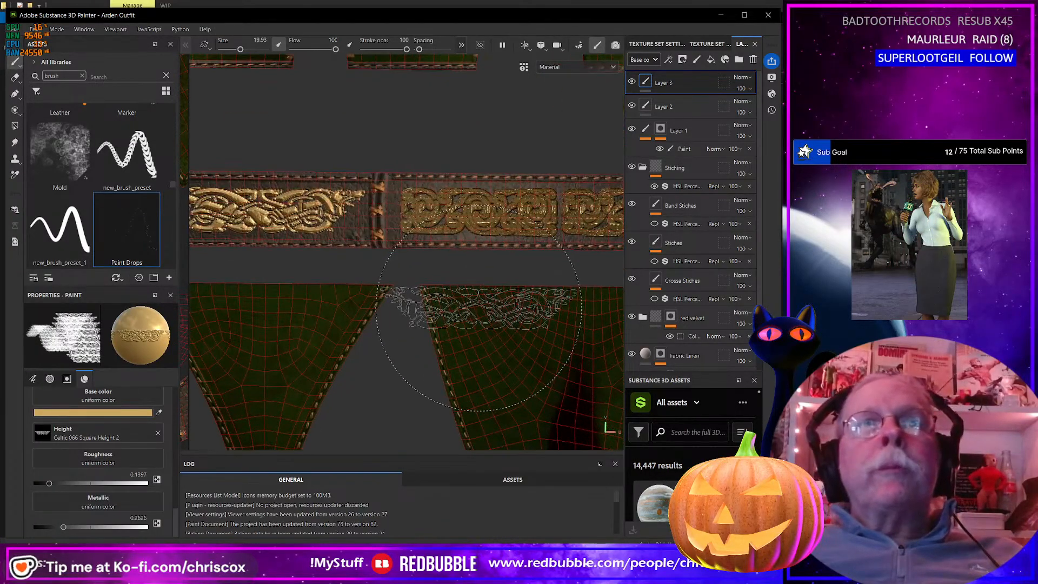
scroll(479, 319, "down", 4)
scroll(497, 315, "down", 2)
mouse_move(501, 318)
middle_mouse_down()
mouse_move(364, 233)
mouse_move(322, 226)
middle_mouse_up()
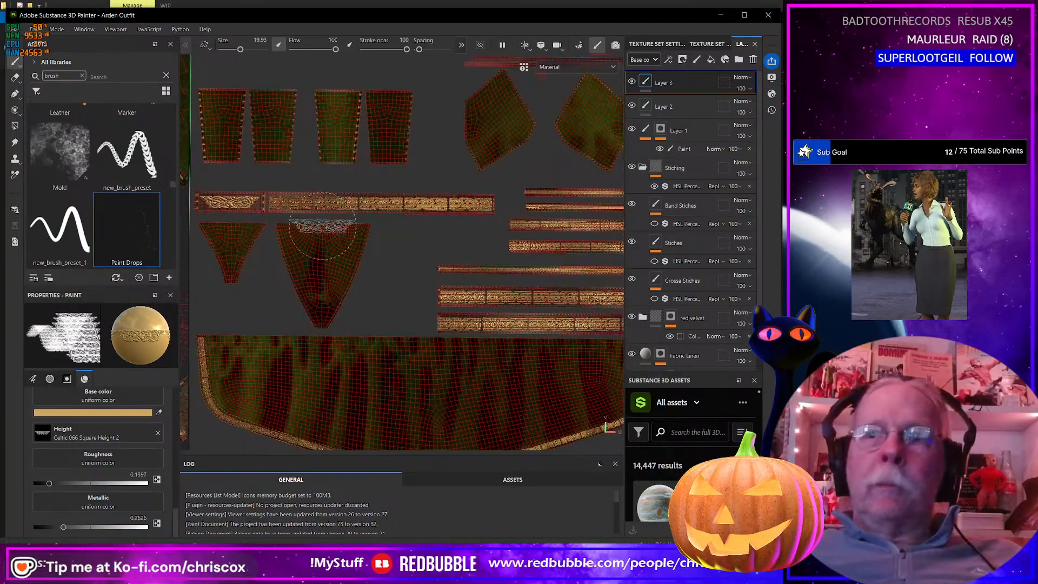
scroll(322, 227, "down", 3)
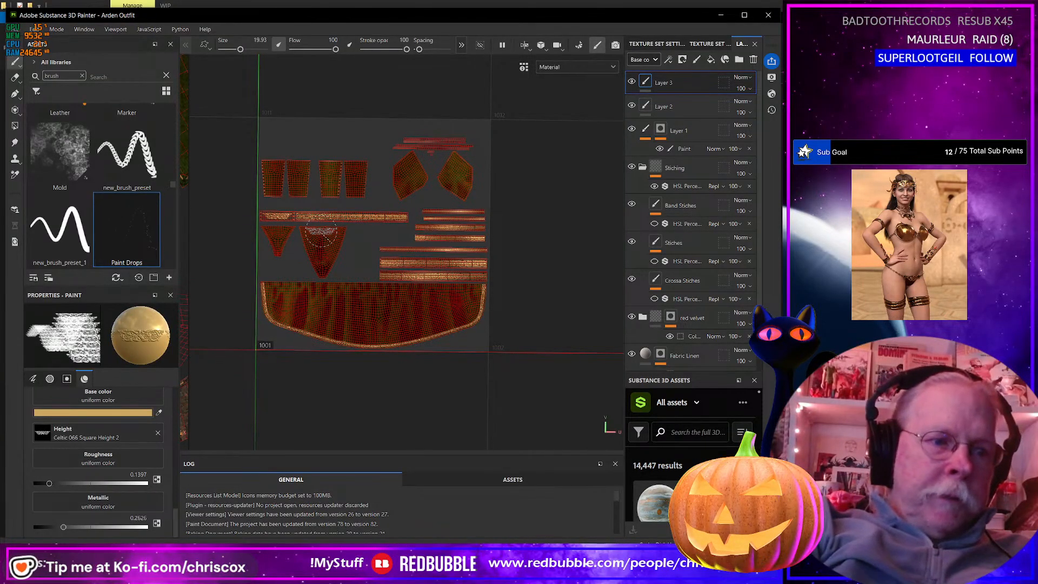
Export the outfit's textures using the CCox-Clothes 5 Channels output template
key("ctrl+shift+e")
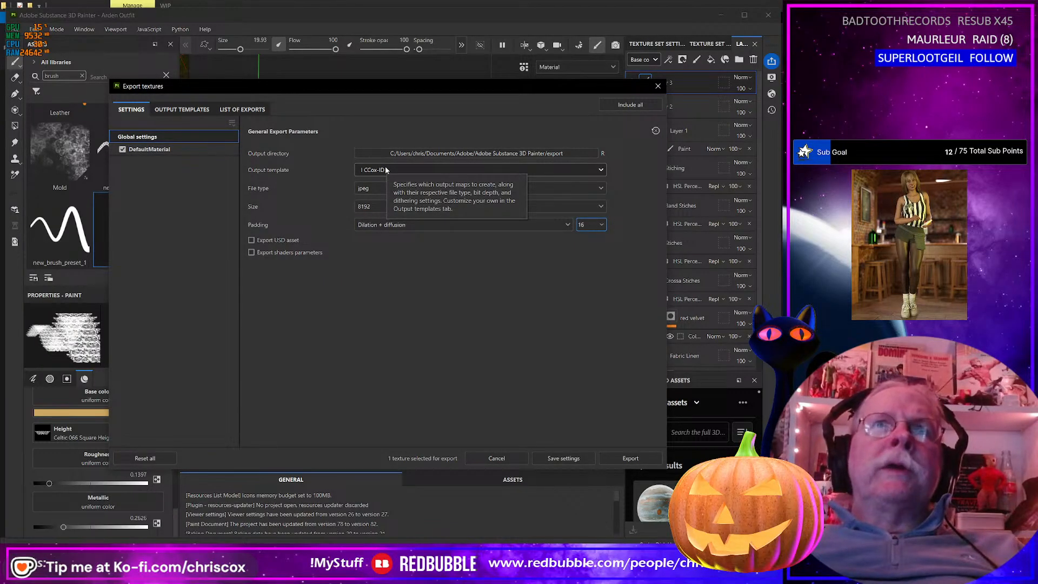
left_click(451, 170)
scroll(413, 213, "up", 5)
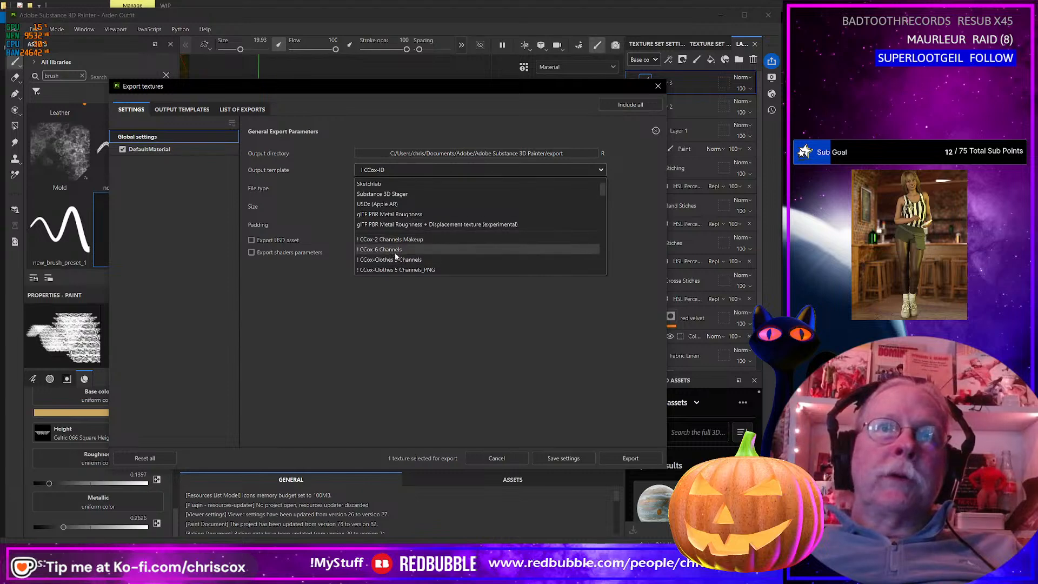
left_click(411, 260)
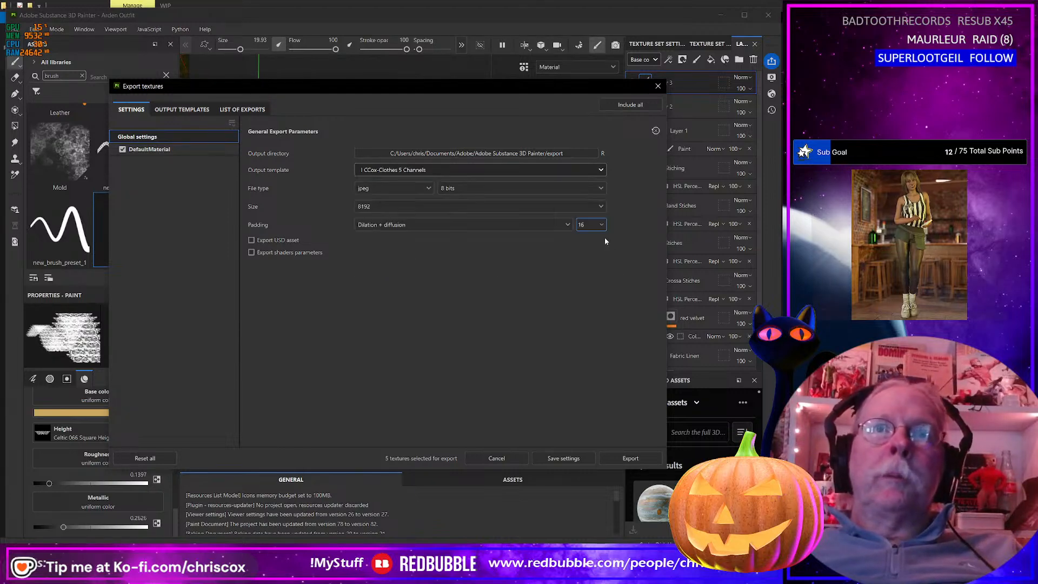
left_click(636, 458)
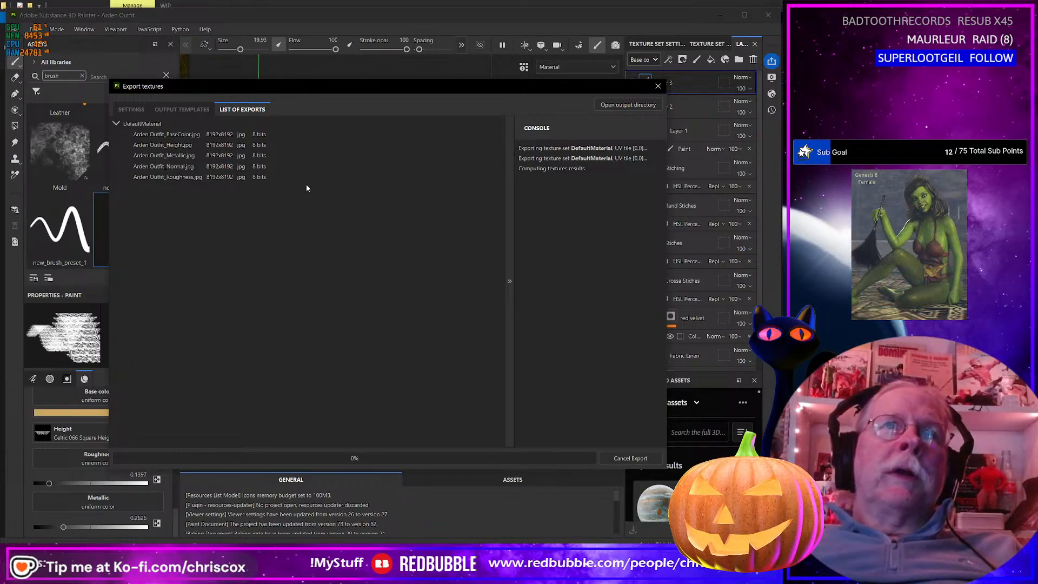
left_click_drag(310, 86, 338, 81)
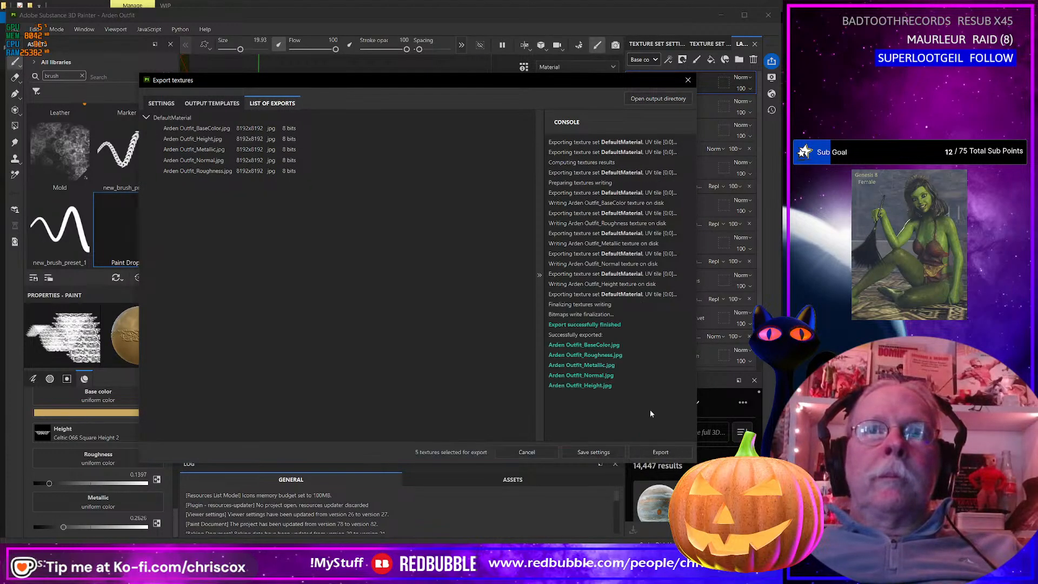
Open the export output directory and cut all five exported Arden Outfit texture images
left_click(645, 99)
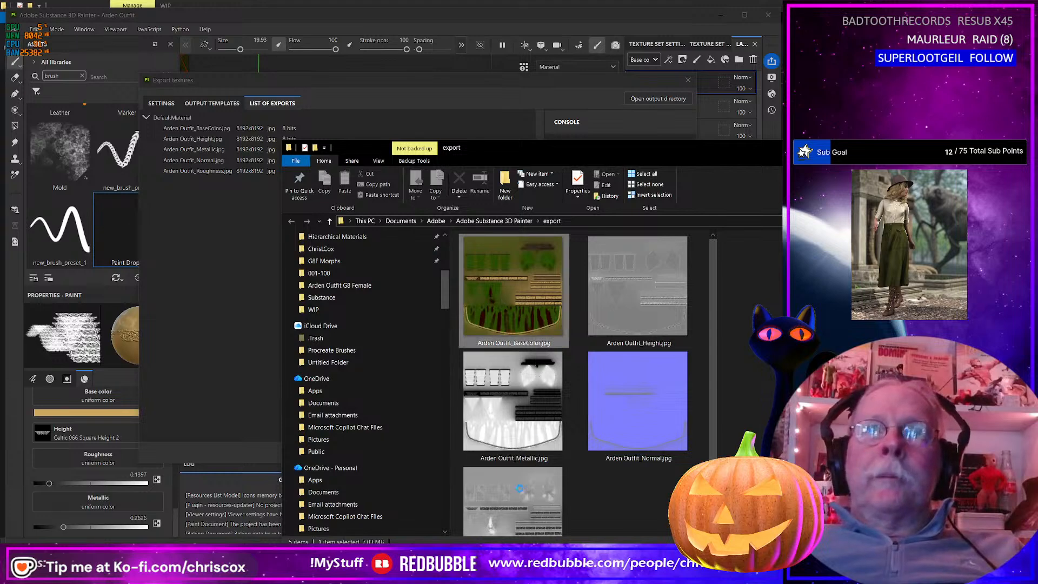
left_click(519, 497, "shift")
key("ctrl+x")
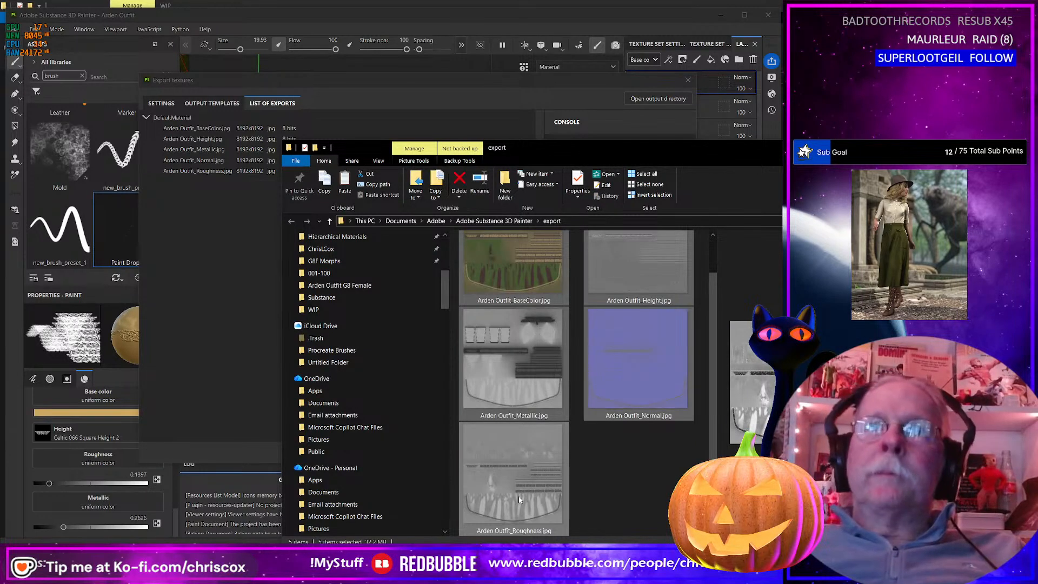
Switch to Daz Studio and set the viewport's draw style to Texture Shaded
key("alt+Tab")
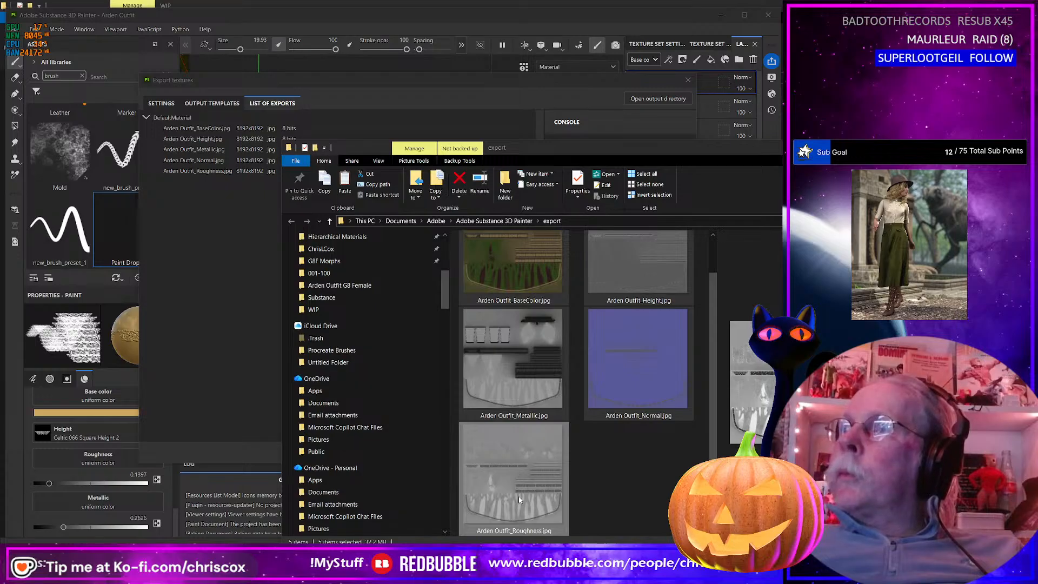
left_click(417, 567)
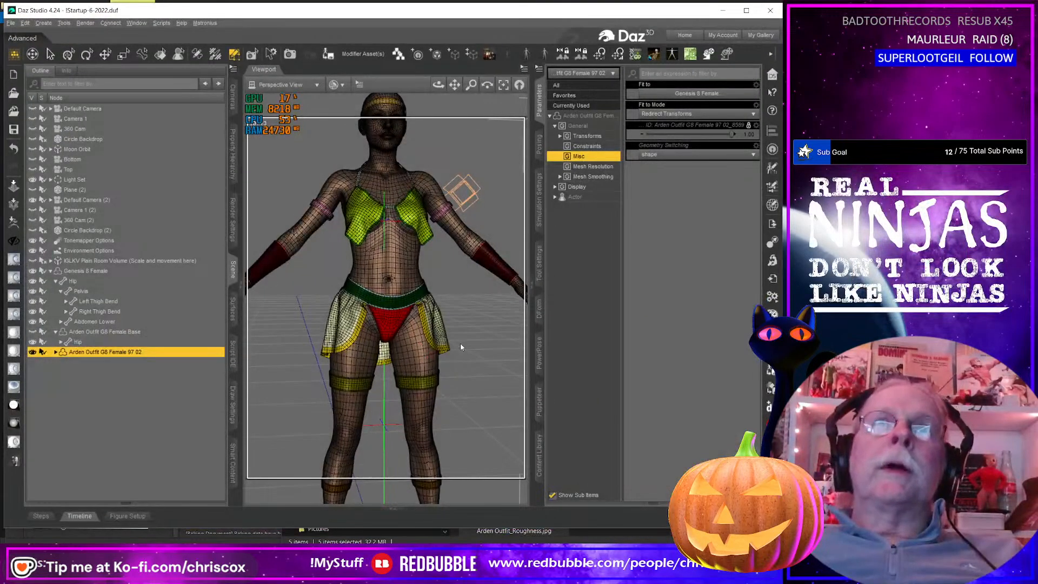
scroll(460, 343, "down", 1)
scroll(461, 344, "down", 1)
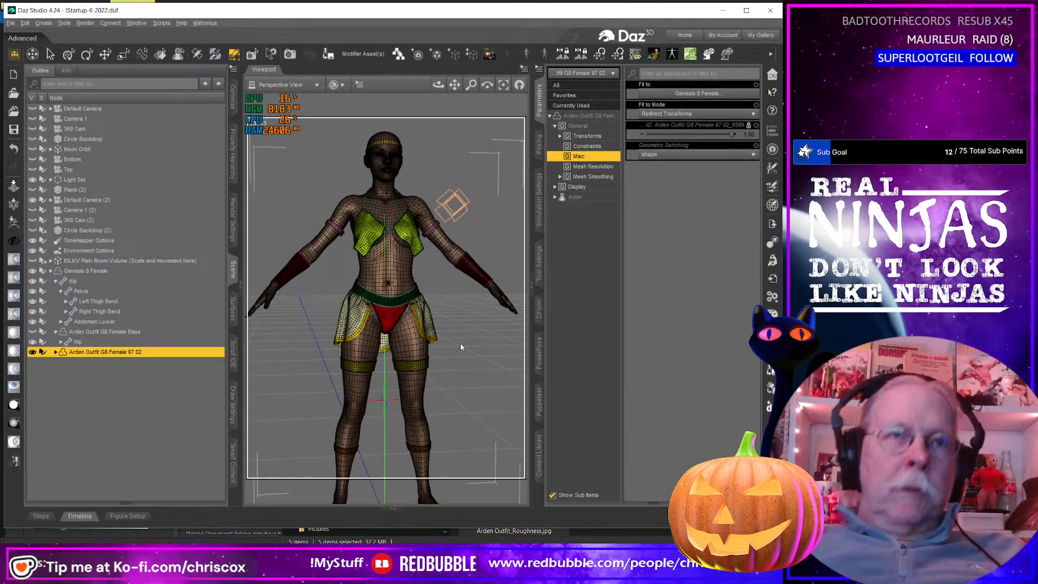
left_click(334, 91)
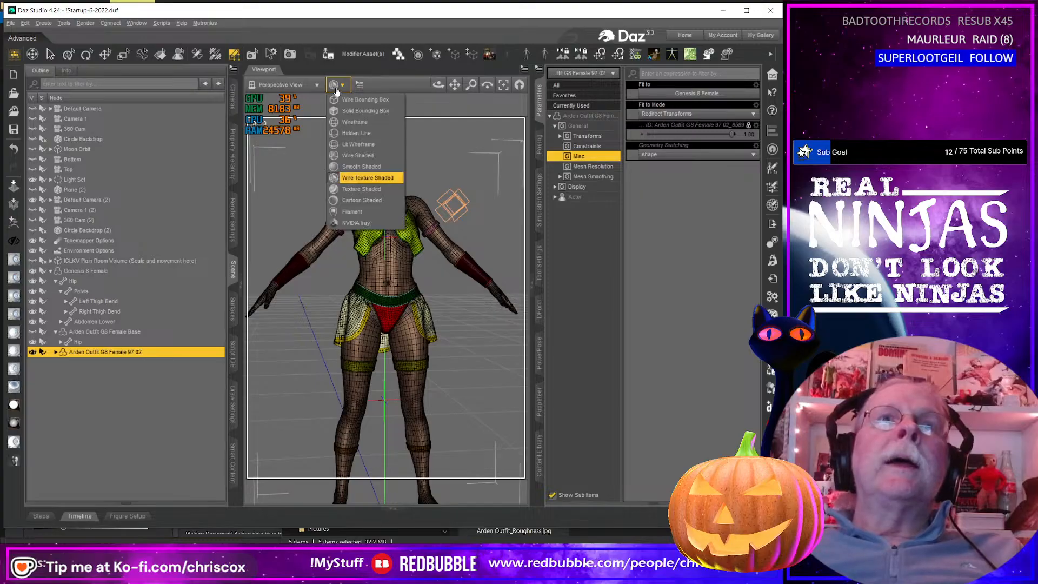
left_click(370, 191)
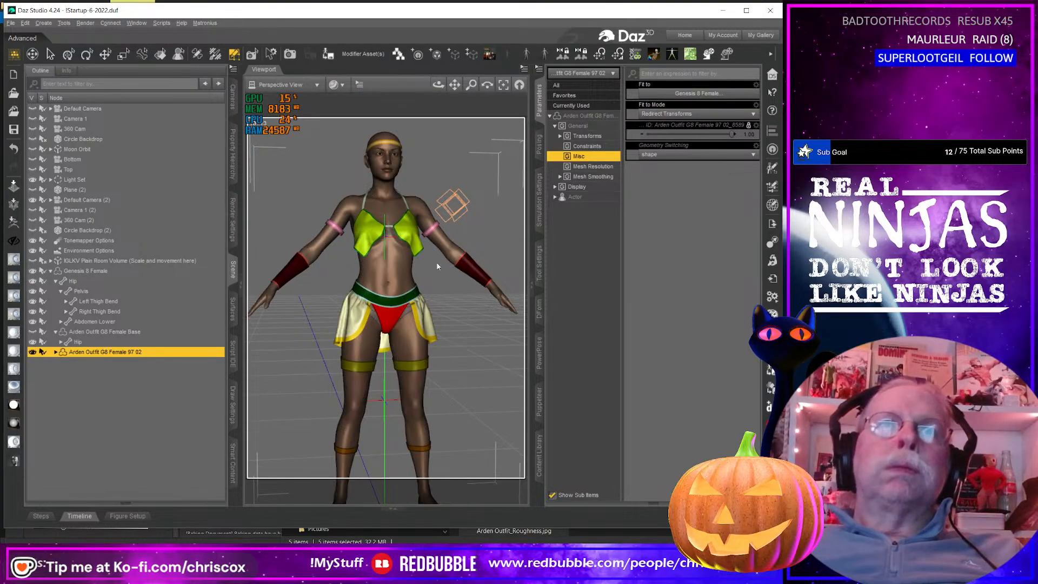
Switch to File Explorer and open the Arden Outfit project's Runtime/Textures/CCox/Project folder
key("alt+Tab")
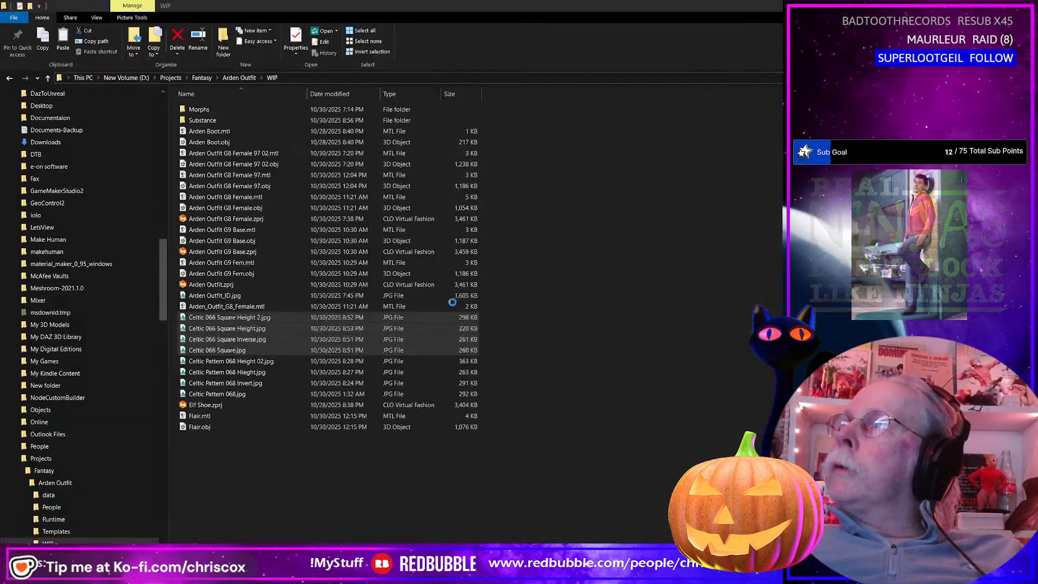
scroll(54, 464, "down", 2)
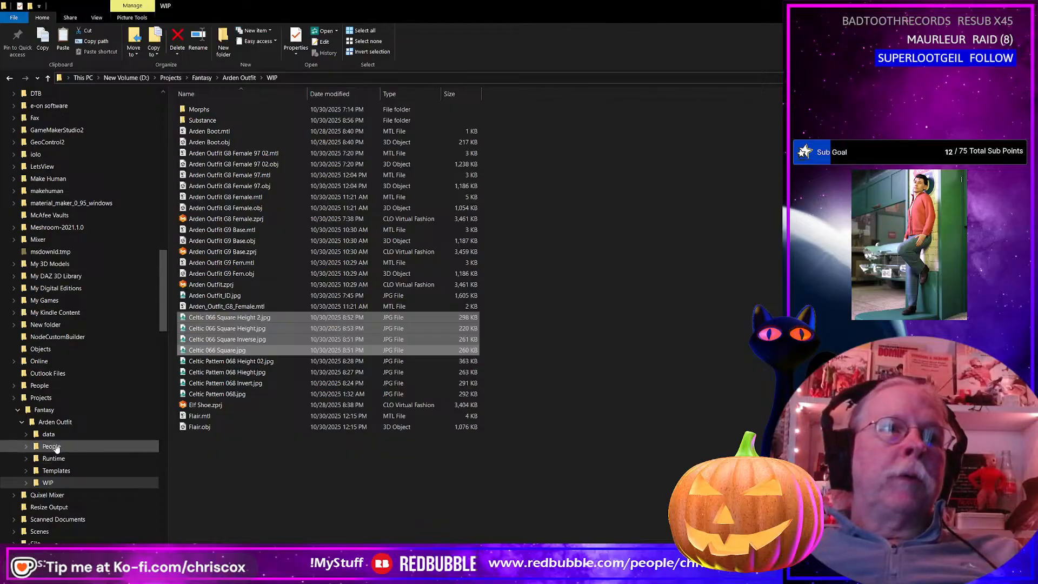
left_click(54, 459)
double_click(198, 110)
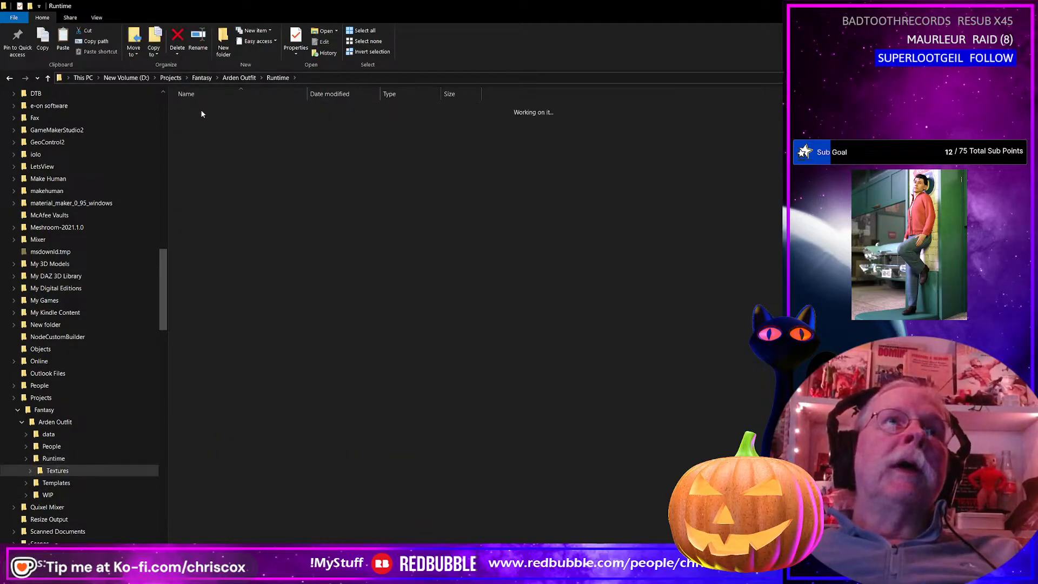
double_click(201, 112)
right_click(219, 146)
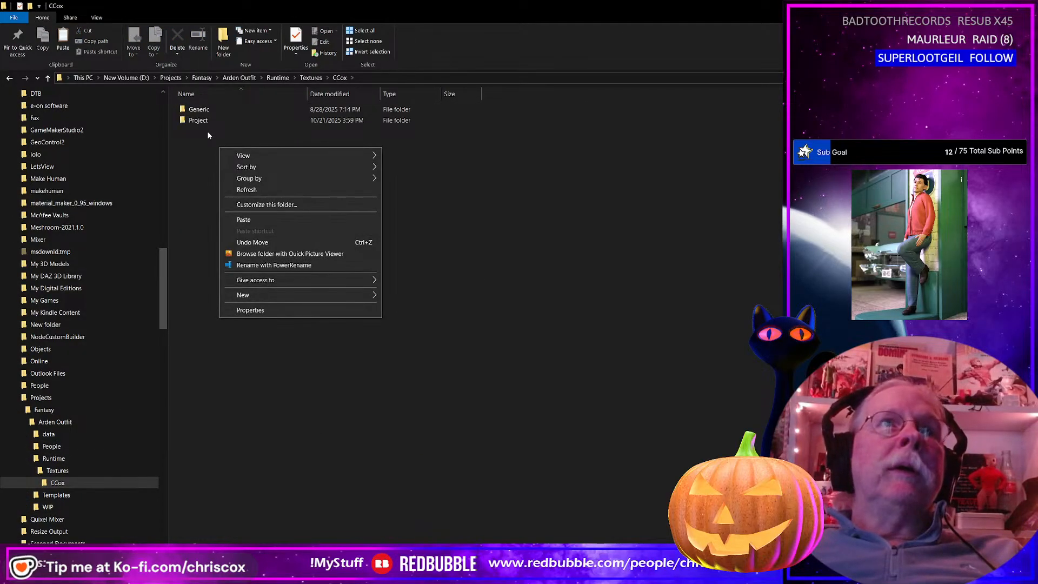
left_click(197, 122)
double_click(197, 121)
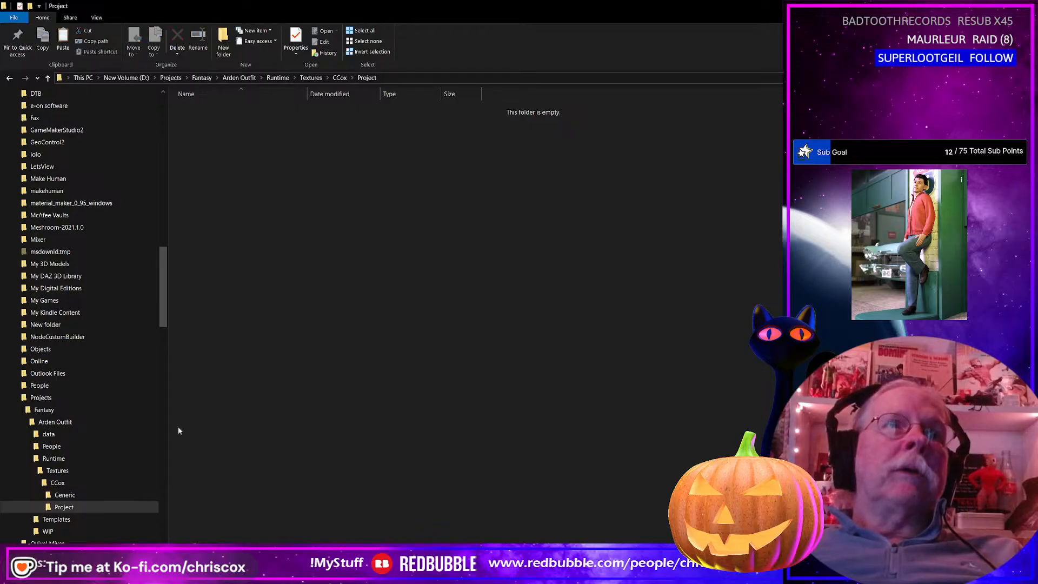
Rename the Project texture folder as Arden Outfit
right_click(82, 507)
left_click(108, 471)
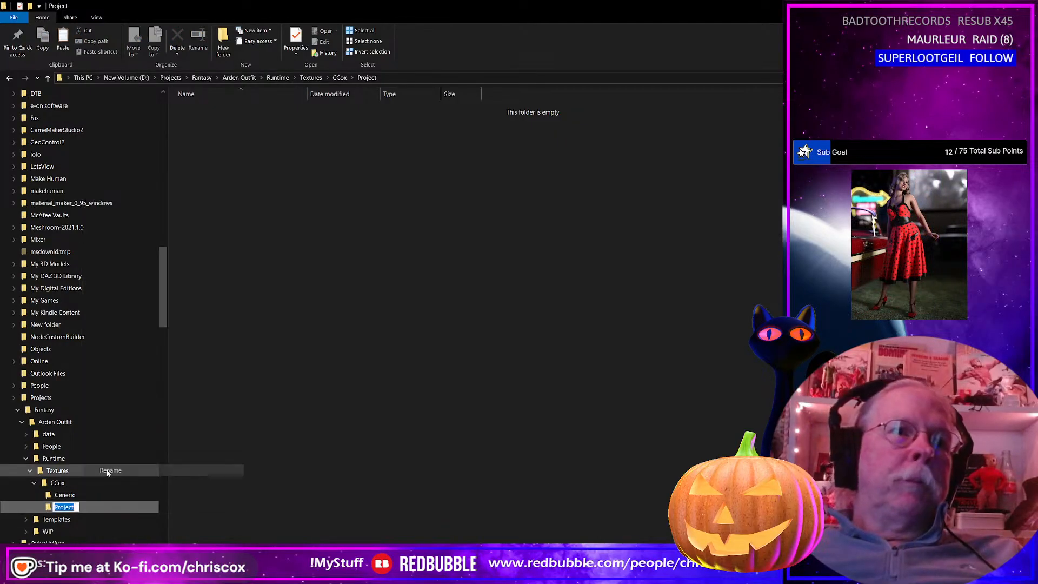
type("Arden")
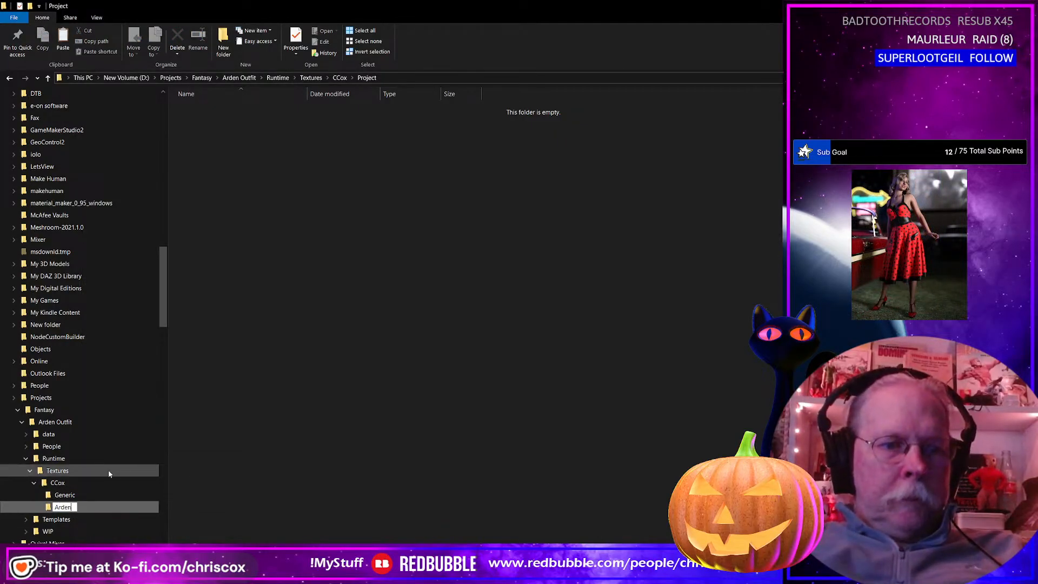
type(" Outfit")
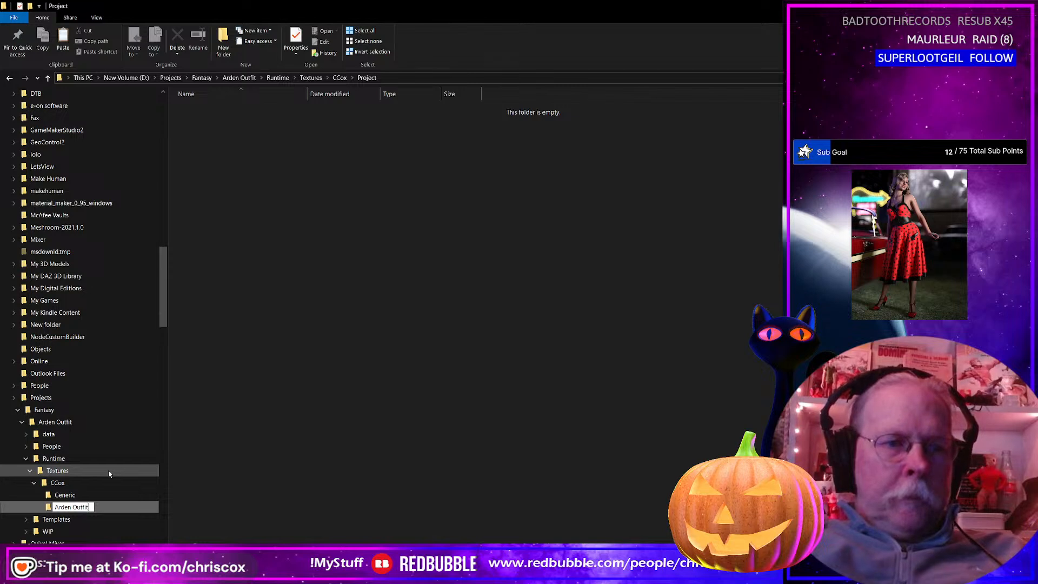
key("Return")
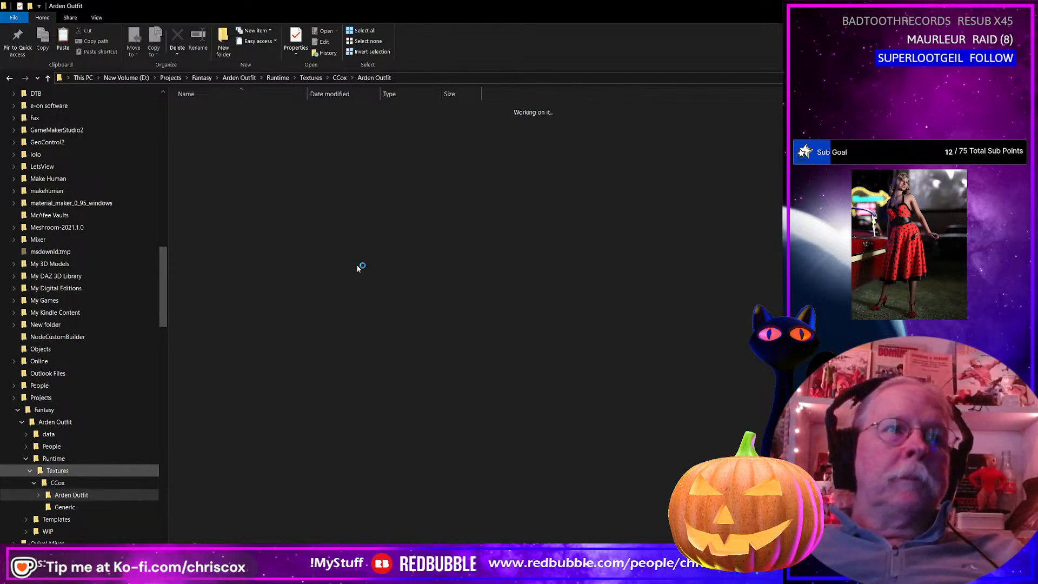
Paste the cut texture images into the Arden Outfit folder and move the folder window to uncover Daz Studio
right_click(291, 294)
left_click(319, 362)
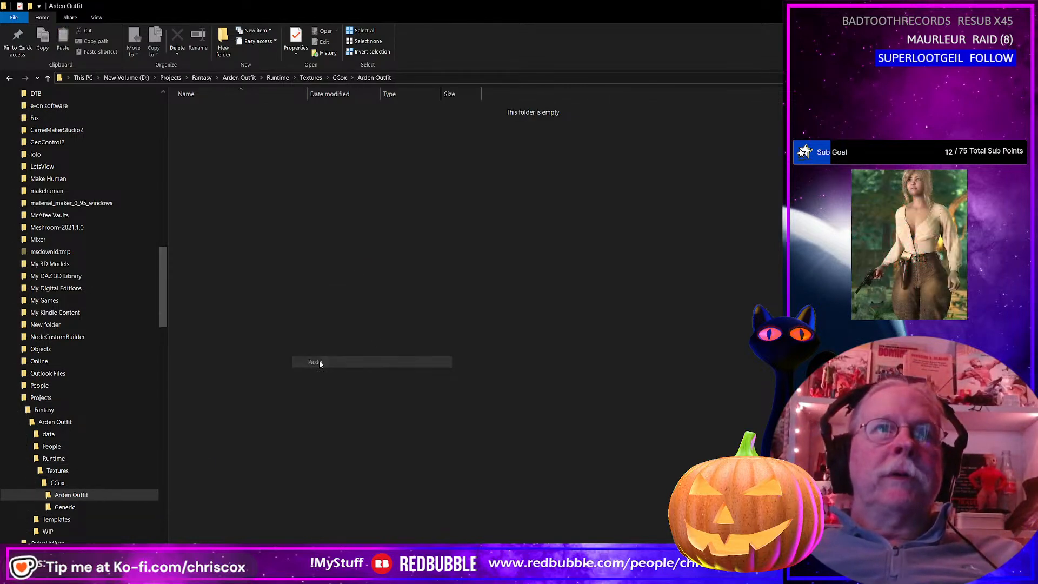
left_click_drag(362, 4, 580, 68)
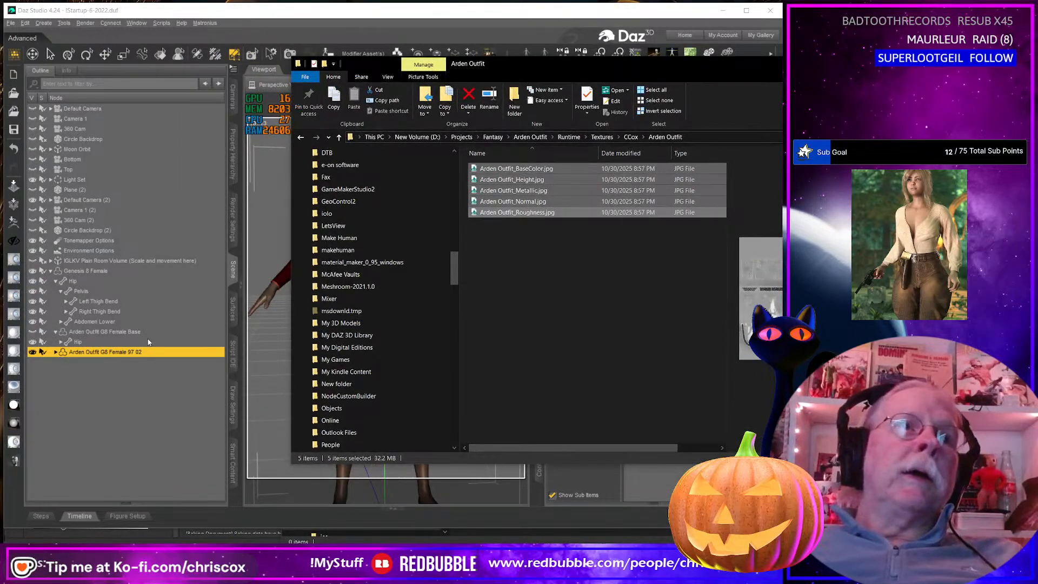
Select all surfaces of the Arden Outfit G8 Female 97 02 figure and apply the CCox Base Shader II script to them
left_click(232, 310)
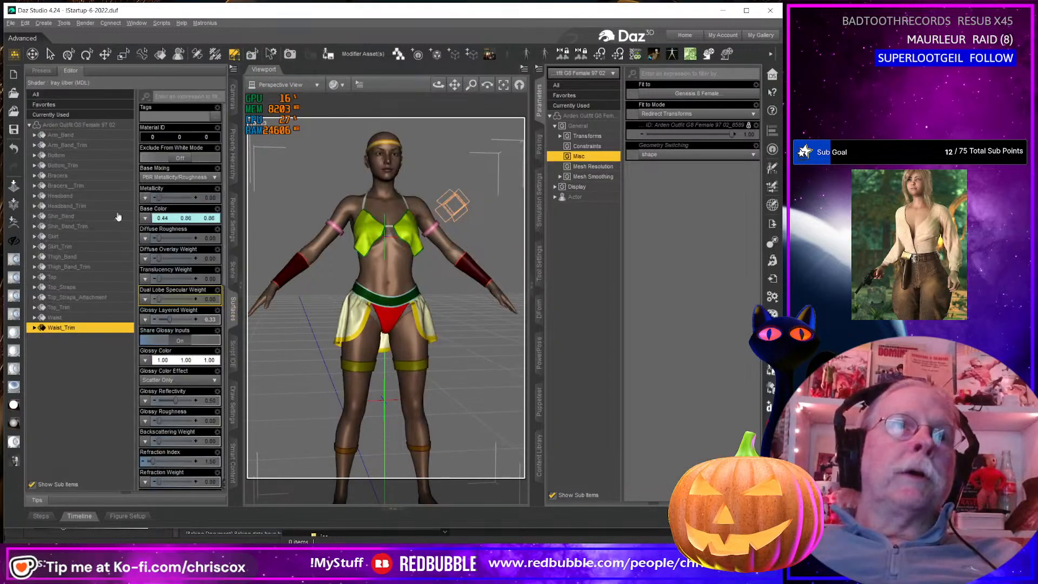
left_click(76, 125)
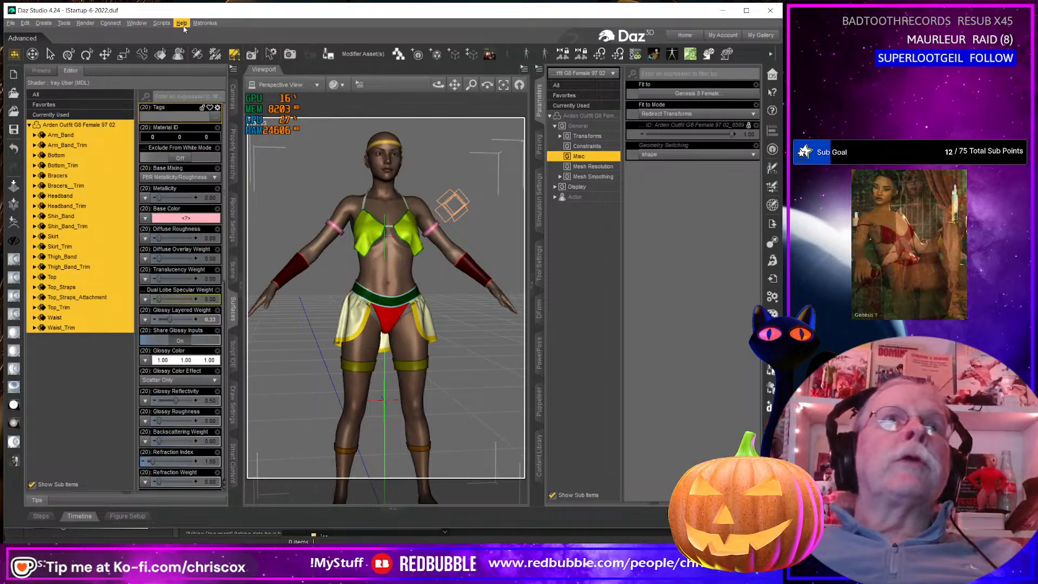
left_click(165, 24)
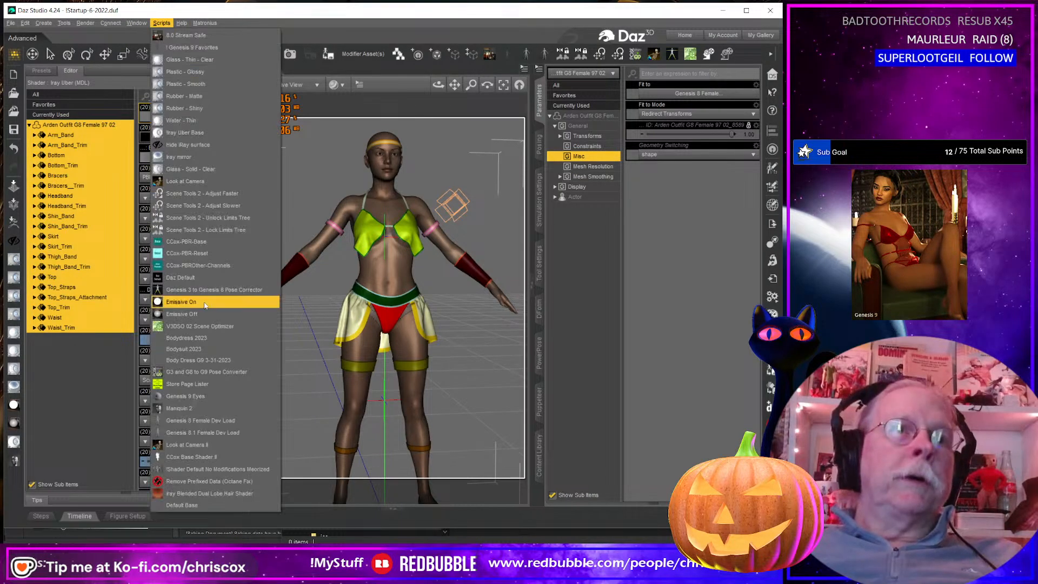
left_click(216, 457)
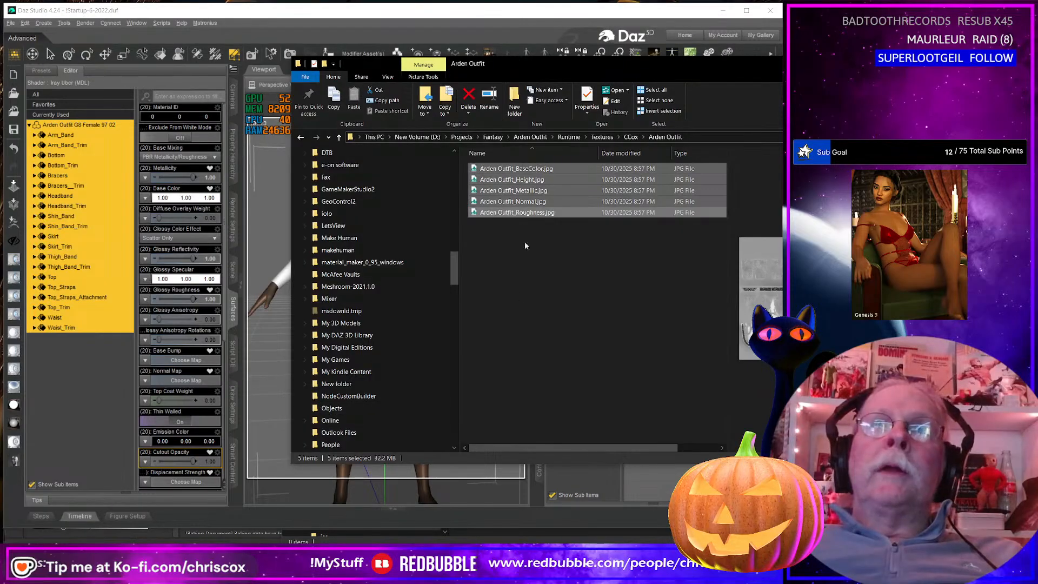
Assign Arden Outfit_BaseColor.jpg to the Base Color and Arden Outfit_Metallic.jpg to the Metallicity of all selected outfit surfaces
left_click(541, 267)
left_click(523, 169)
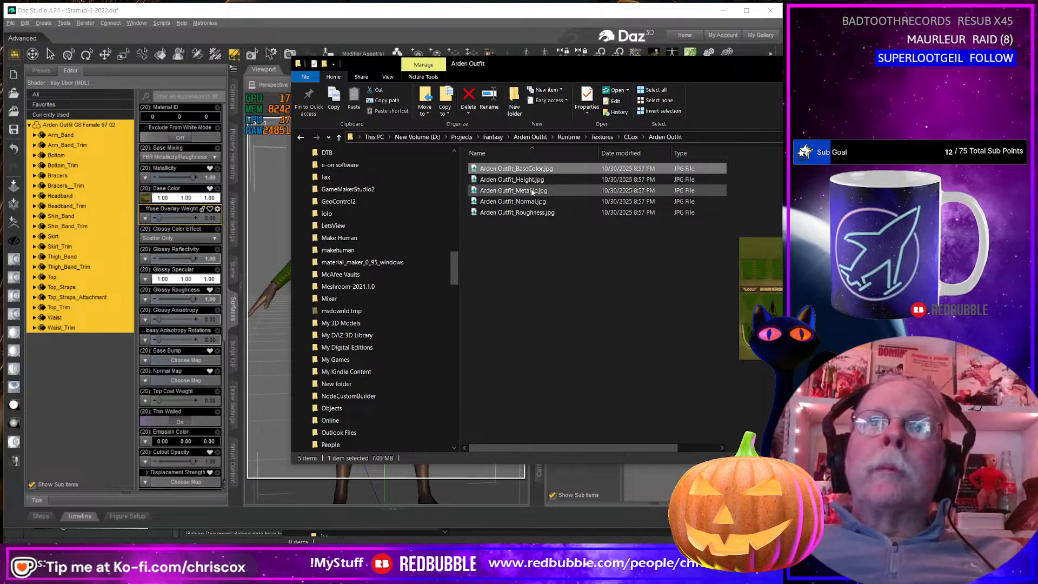
left_click_drag(532, 191, 222, 187)
left_click_drag(145, 181, 145, 179)
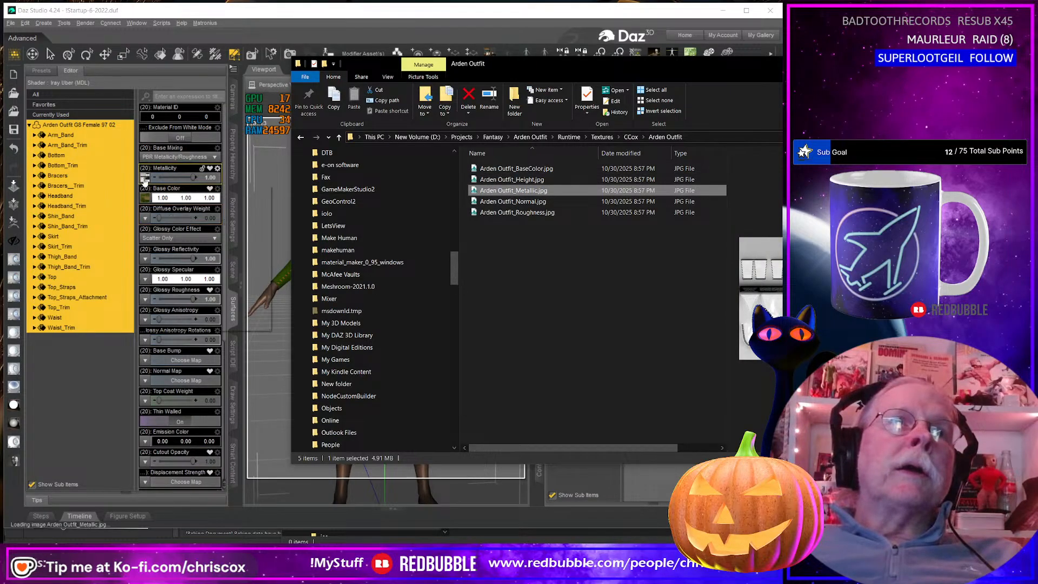
Assign the outfit's Roughness image to Glossy Roughness, the Height image to Base Bump and the Normal image to Normal Map, and uncover the viewport
left_click_drag(516, 212, 145, 304)
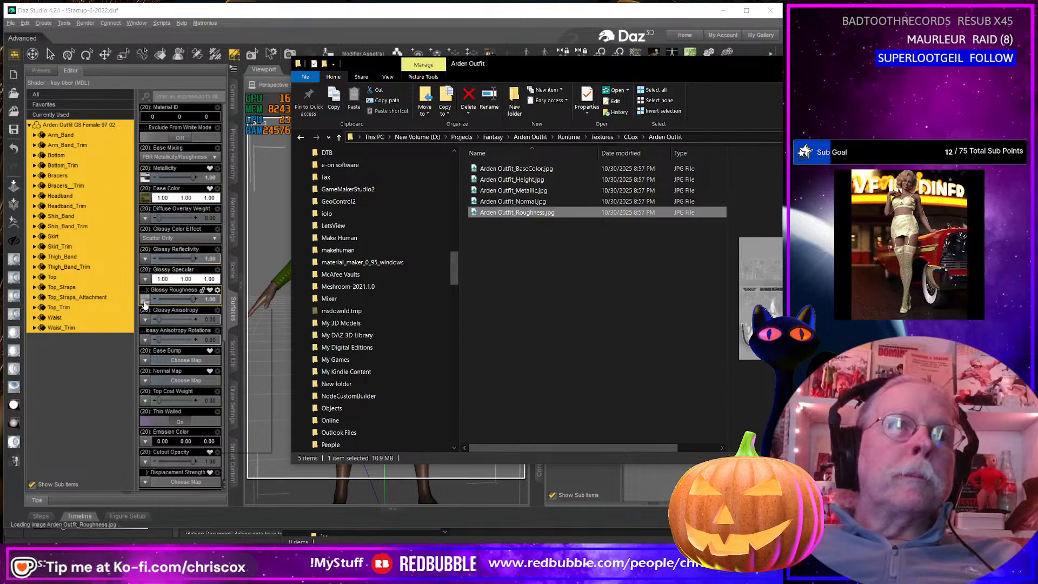
left_click_drag(512, 179, 146, 361)
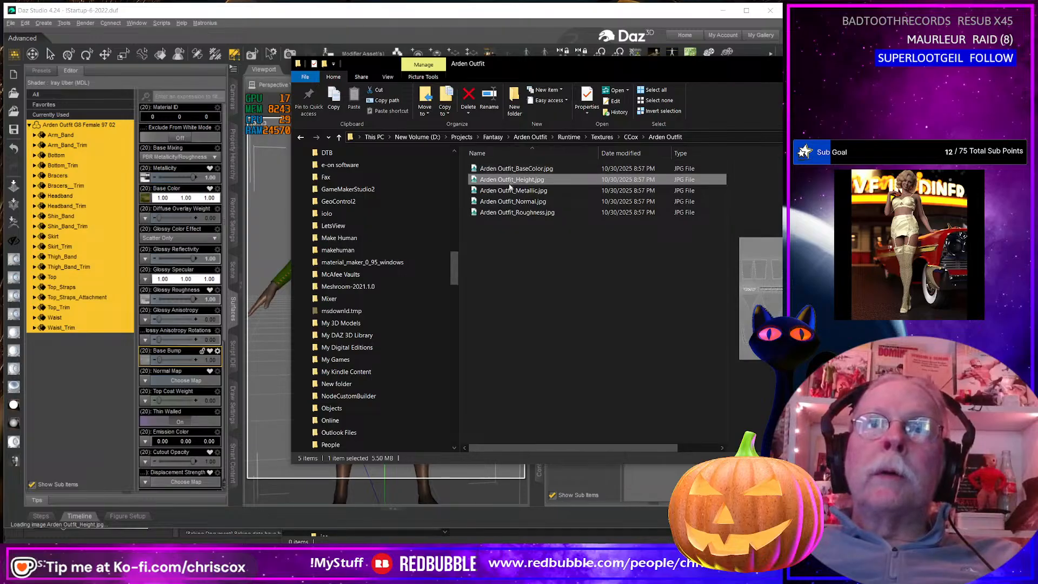
left_click_drag(509, 202, 143, 383)
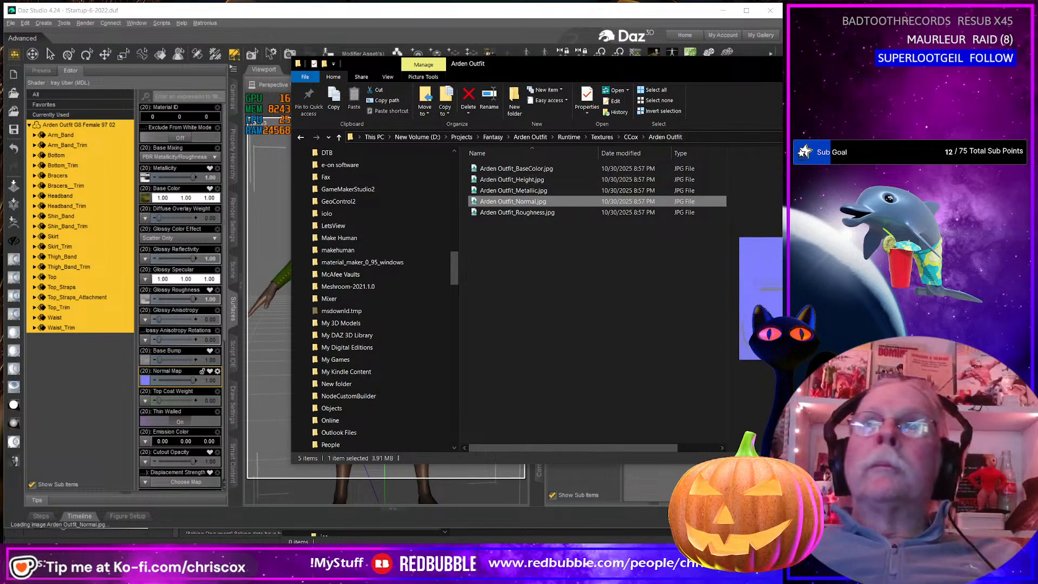
left_click(816, 64)
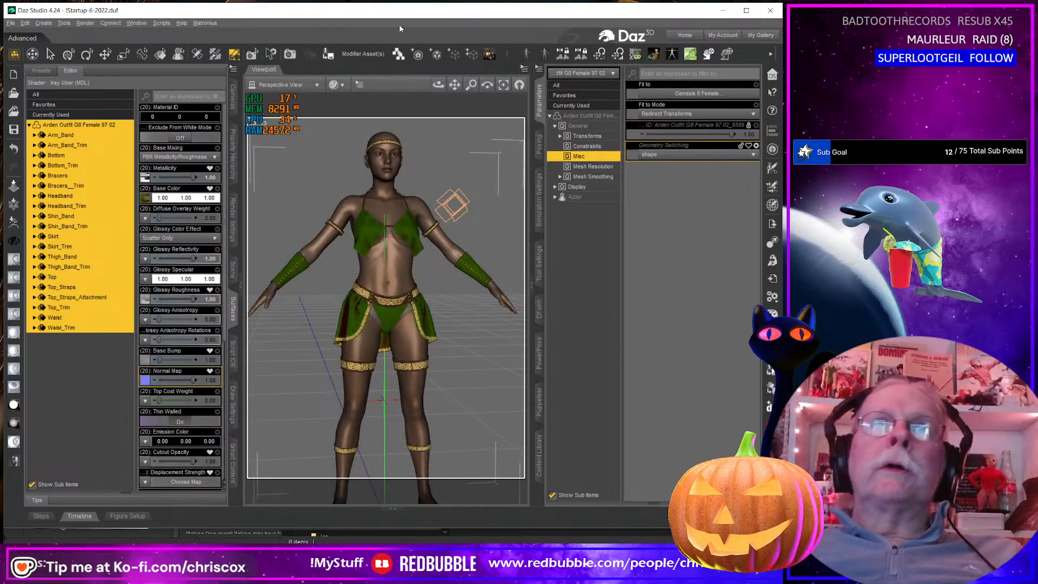
Examine the textured outfit on the figure in the viewport, from the front and at an angle, up close and at full length
scroll(456, 303, "up", 10)
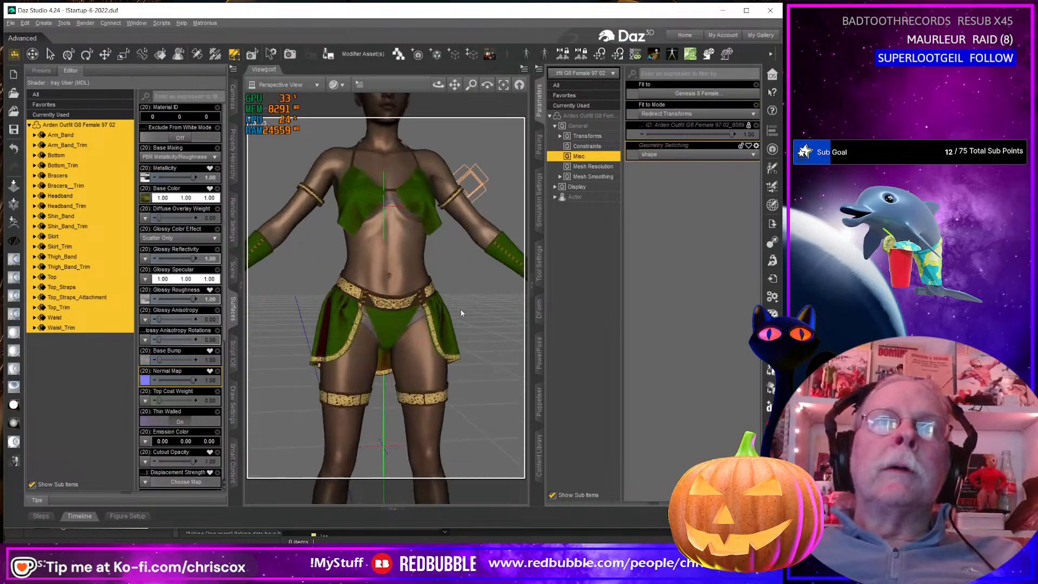
scroll(462, 312, "down", 10)
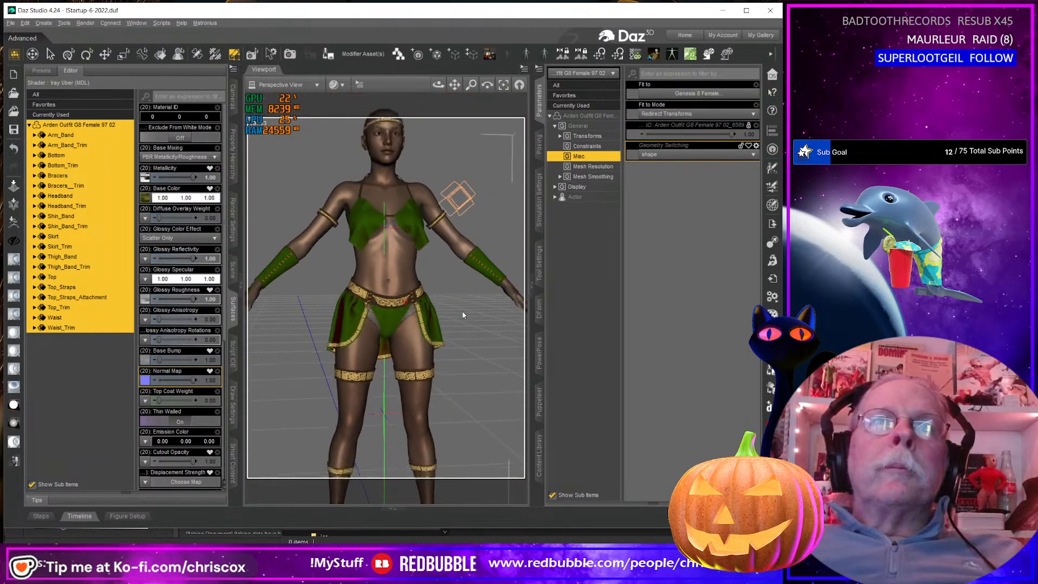
middle_click_drag(457, 348, 454, 322)
right_click_drag(455, 322, 473, 334)
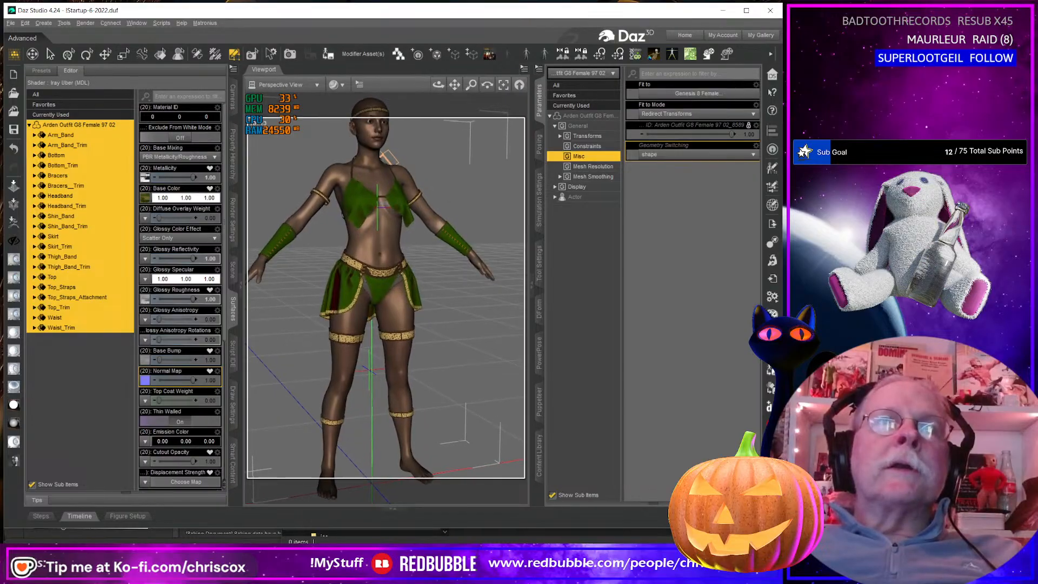
middle_click_drag(432, 320, 442, 325)
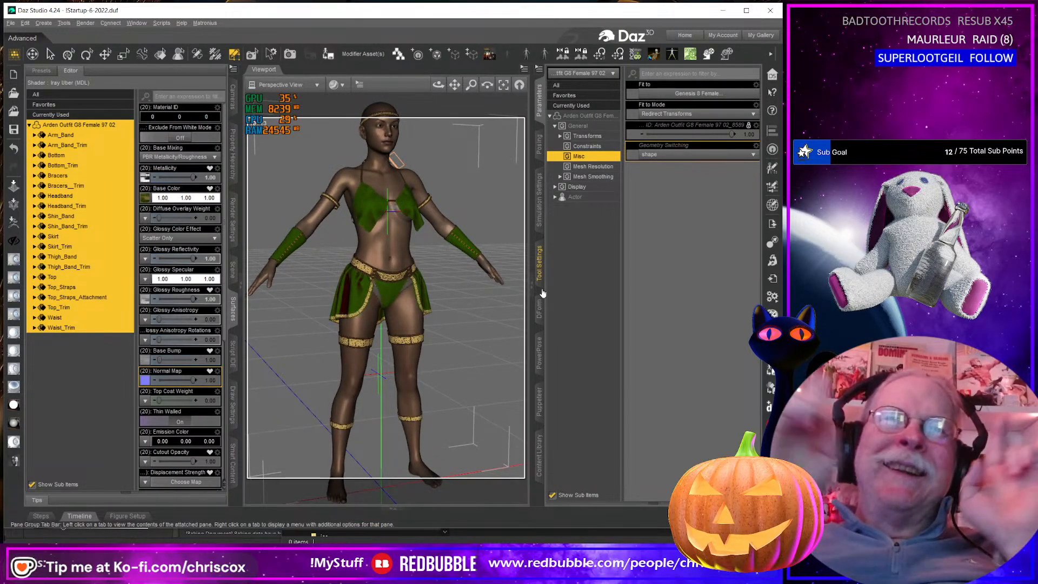
right_click_drag(411, 308, 395, 327)
scroll(395, 328, "up", 5)
scroll(395, 327, "down", 6)
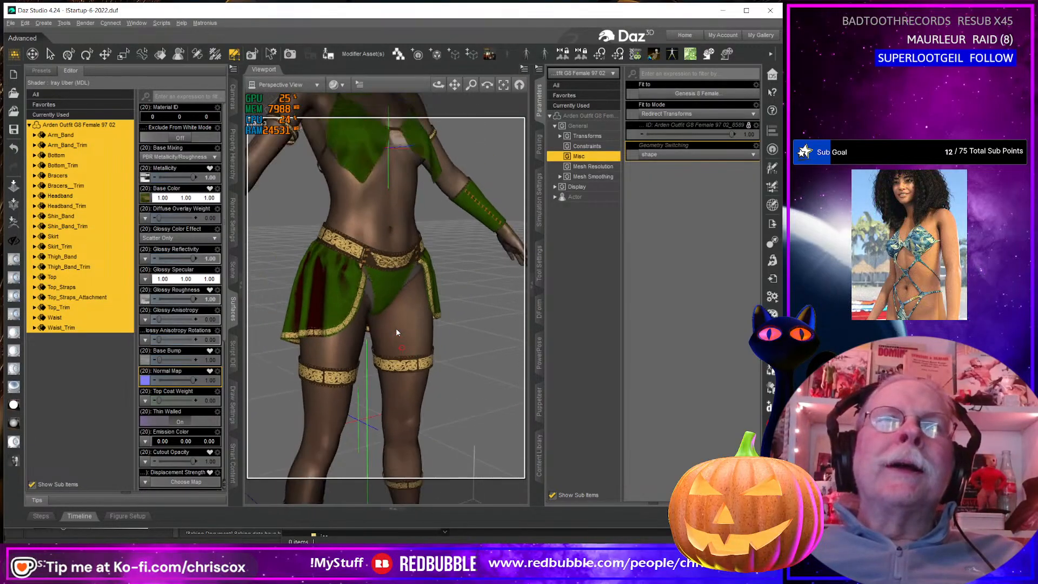
scroll(397, 331, "down", 3)
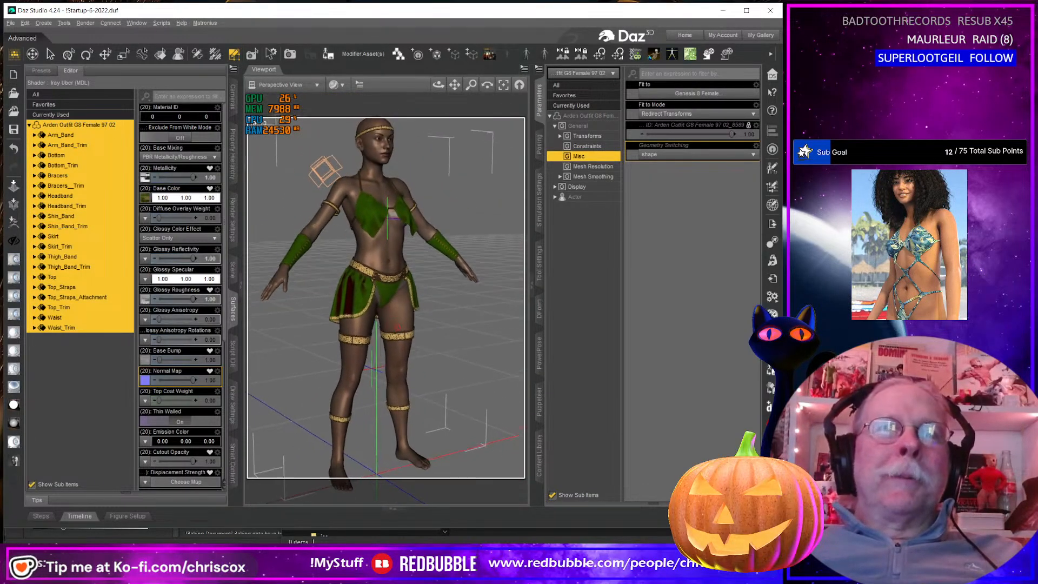
scroll(398, 331, "up", 2)
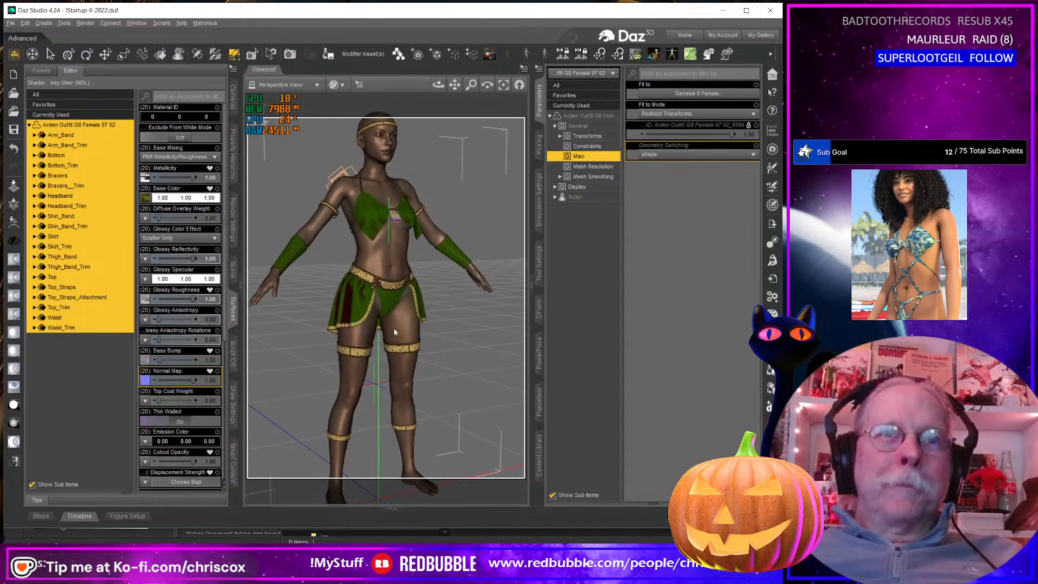
Make a test render of the figure in an enlarged render window, inspect the outfit, and cancel and close the render
key("ctrl+r")
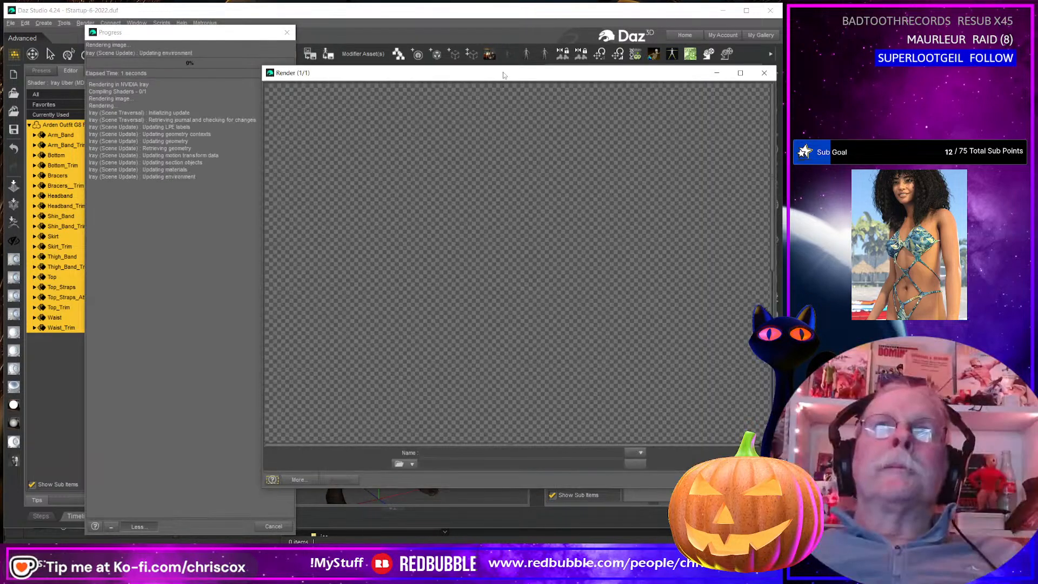
left_click_drag(503, 75, 326, 8)
left_click_drag(574, 427, 574, 542)
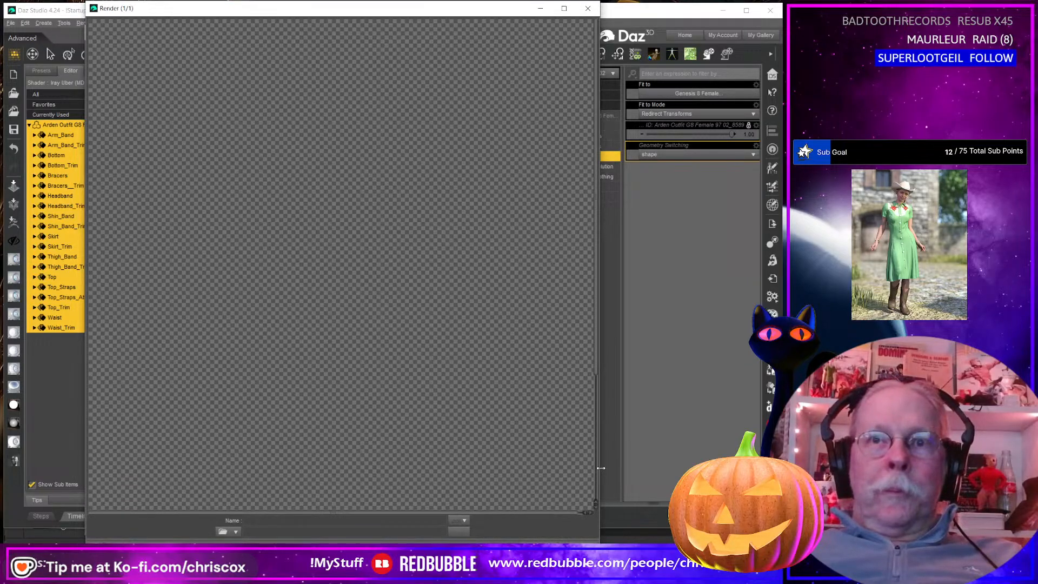
left_click_drag(601, 468, 774, 468)
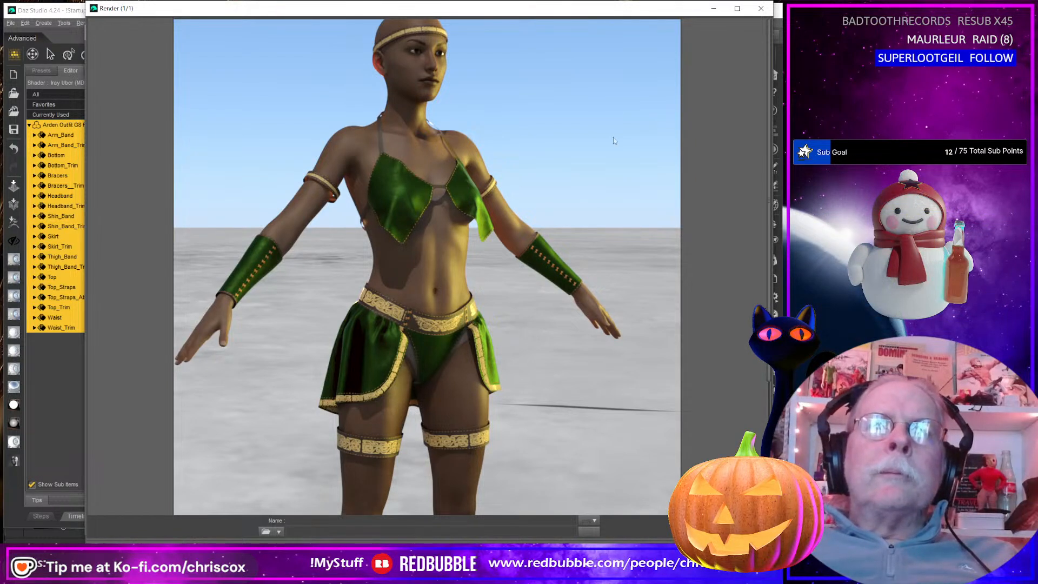
left_click(761, 8)
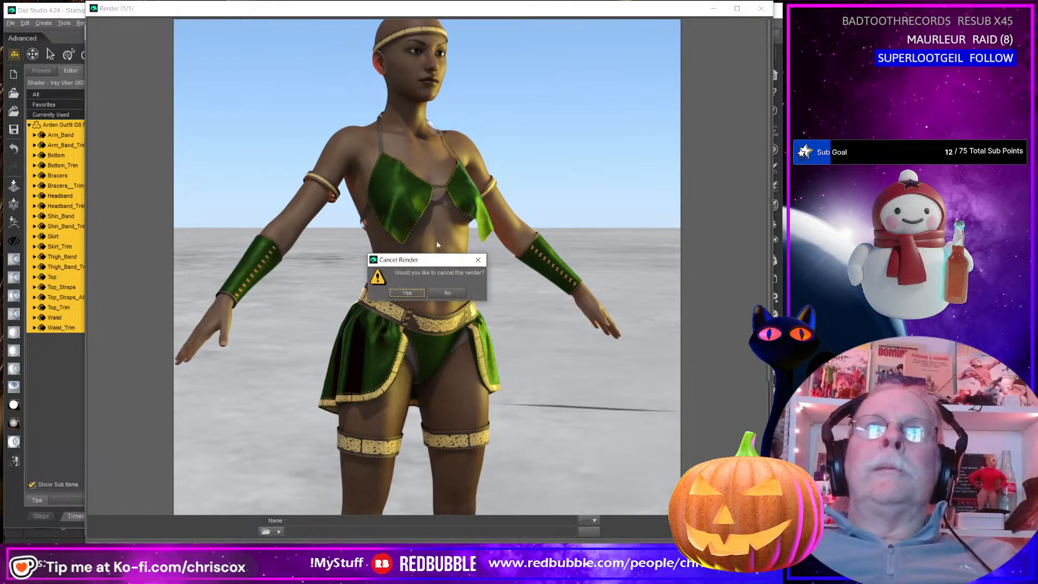
left_click(406, 292)
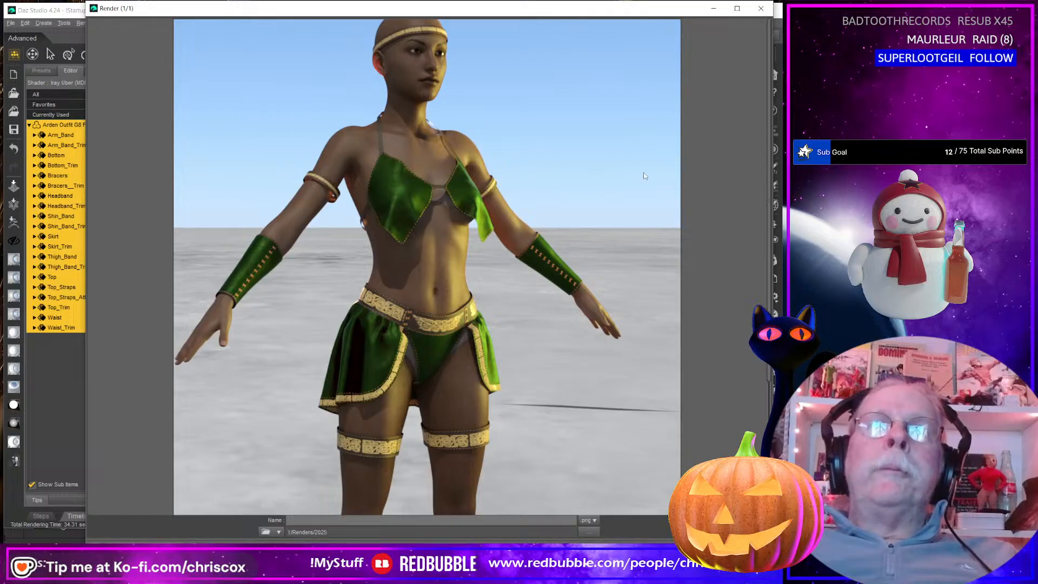
left_click(761, 8)
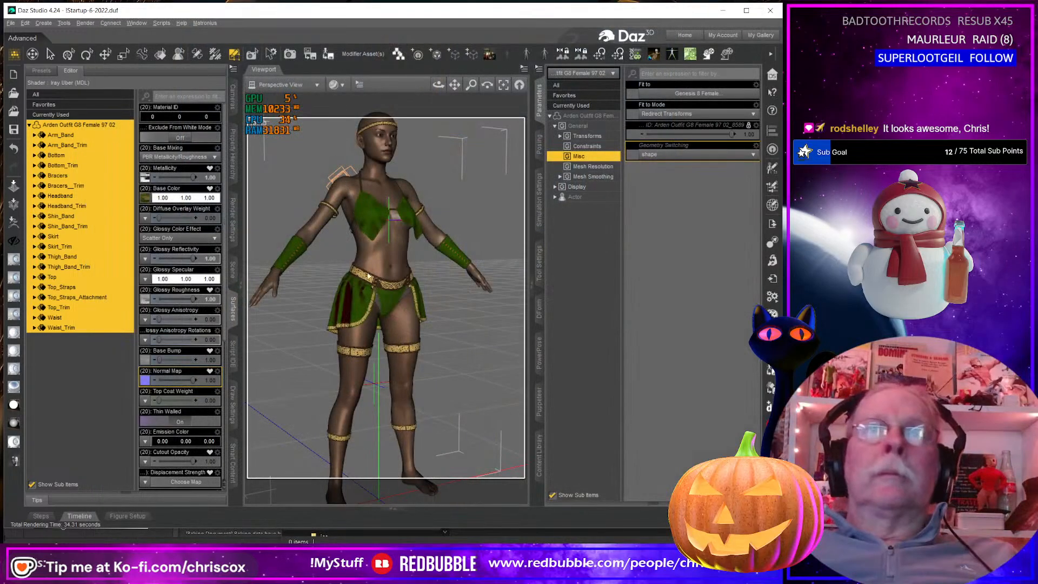
Frame the figure's hips and start a close-up test render of the waistband, skirt and bottom in a taller render window
scroll(385, 303, "up", 3)
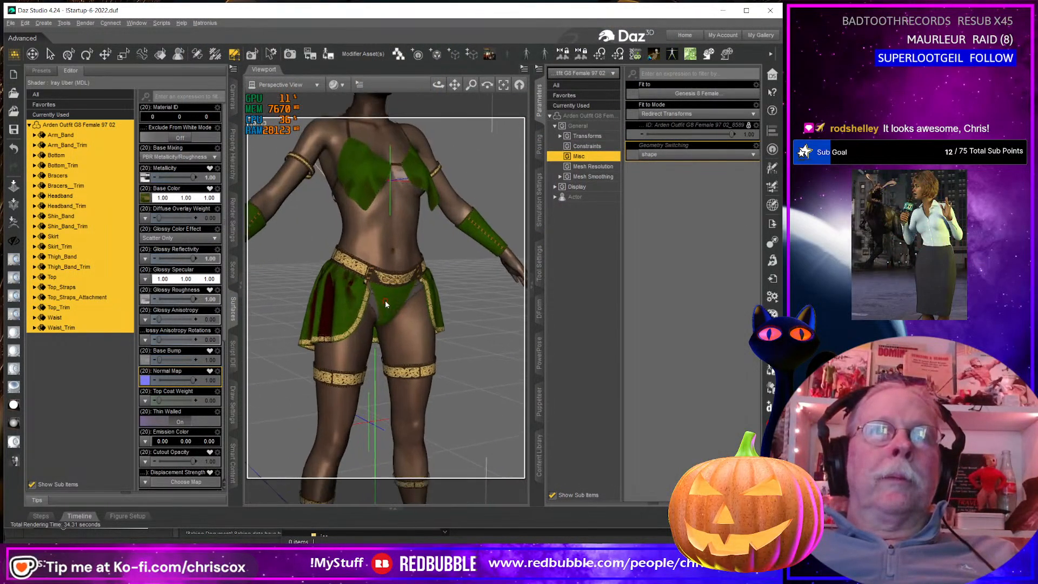
scroll(385, 304, "up", 8)
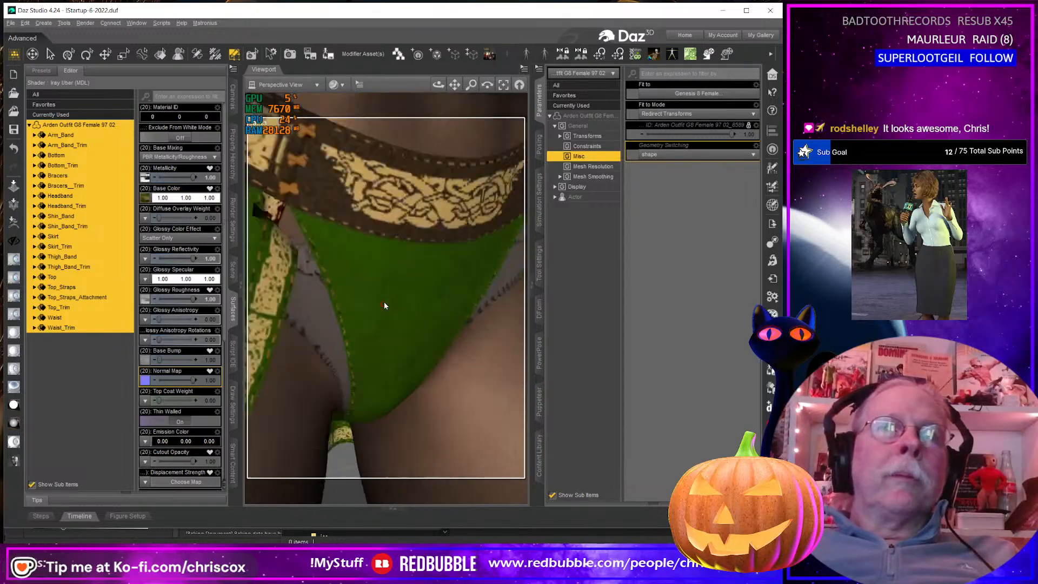
scroll(383, 302, "down", 6)
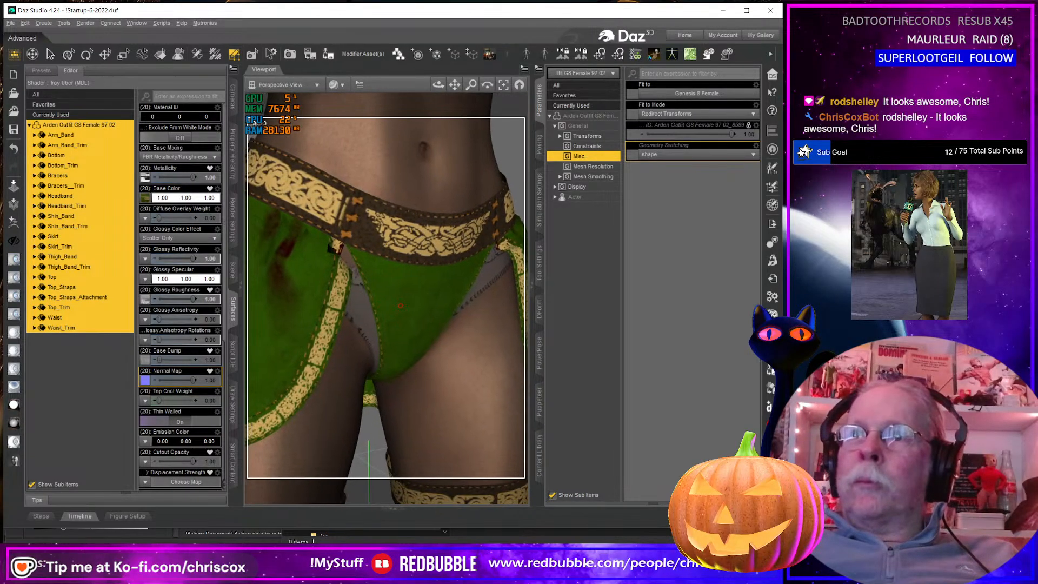
scroll(384, 304, "down", 5)
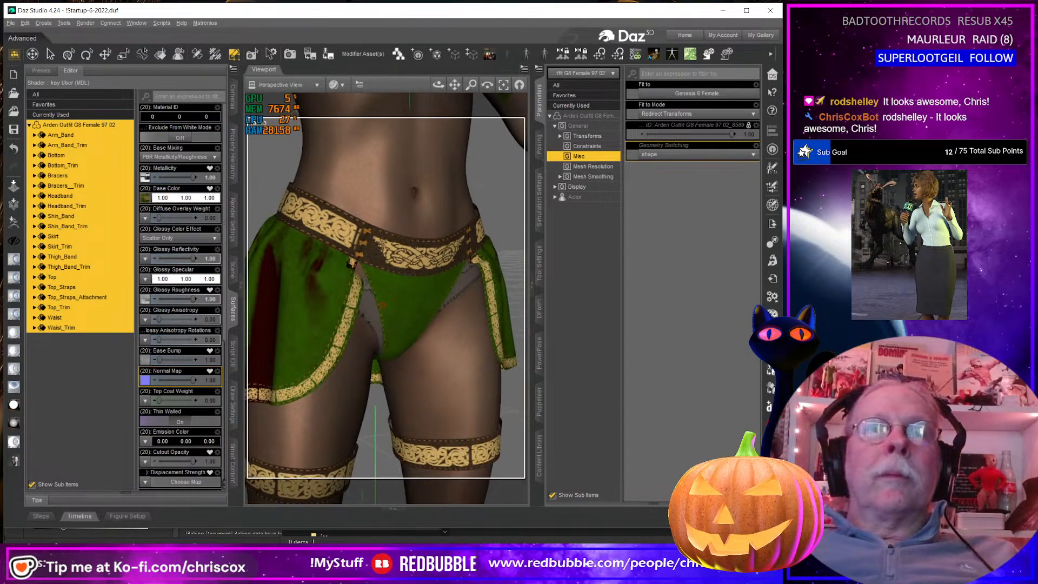
middle_click_drag(382, 305, 382, 305)
key("ctrl+r")
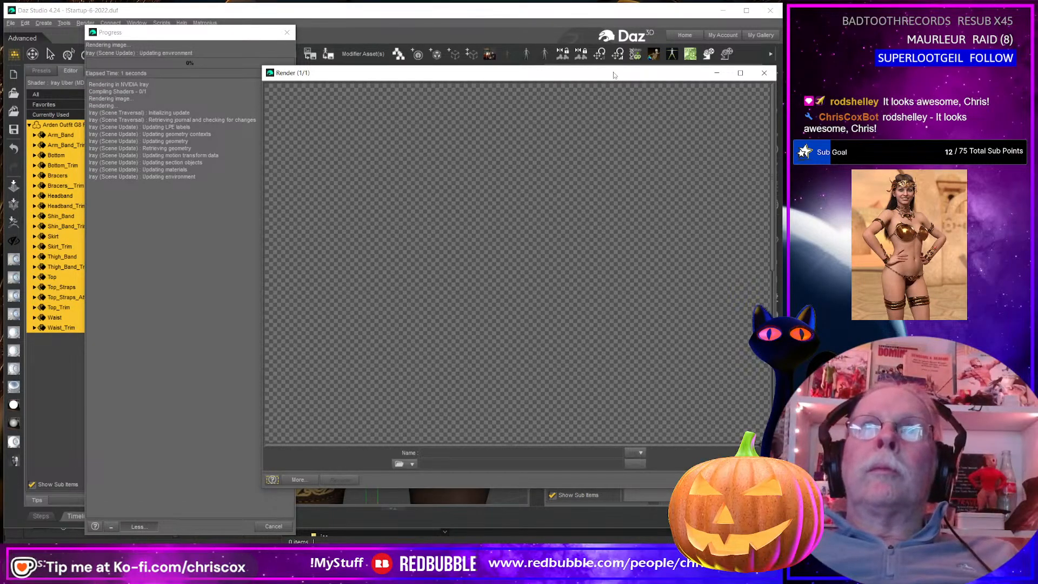
left_click_drag(613, 67, 366, 16)
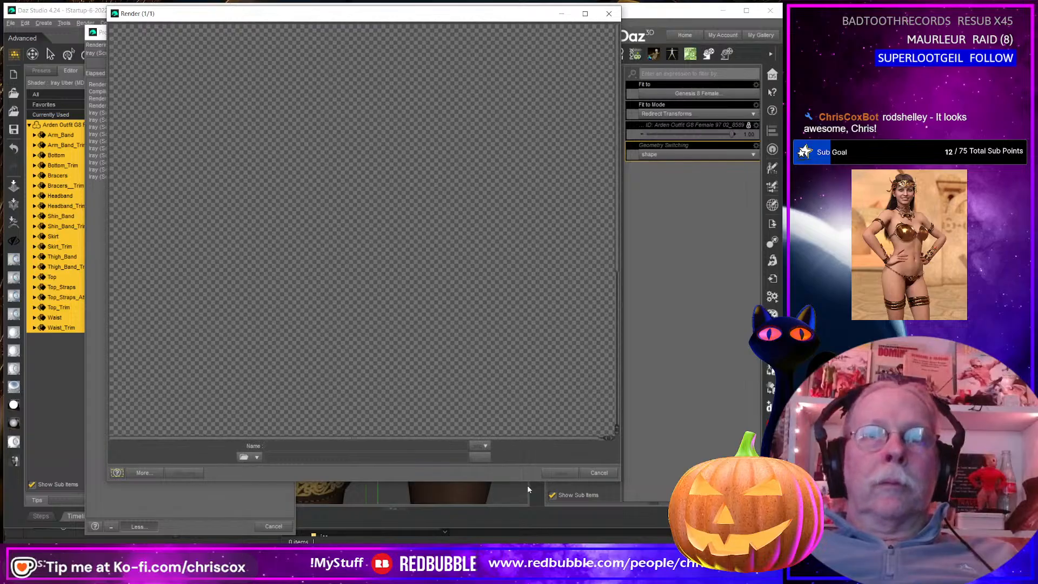
left_click_drag(527, 485, 546, 551)
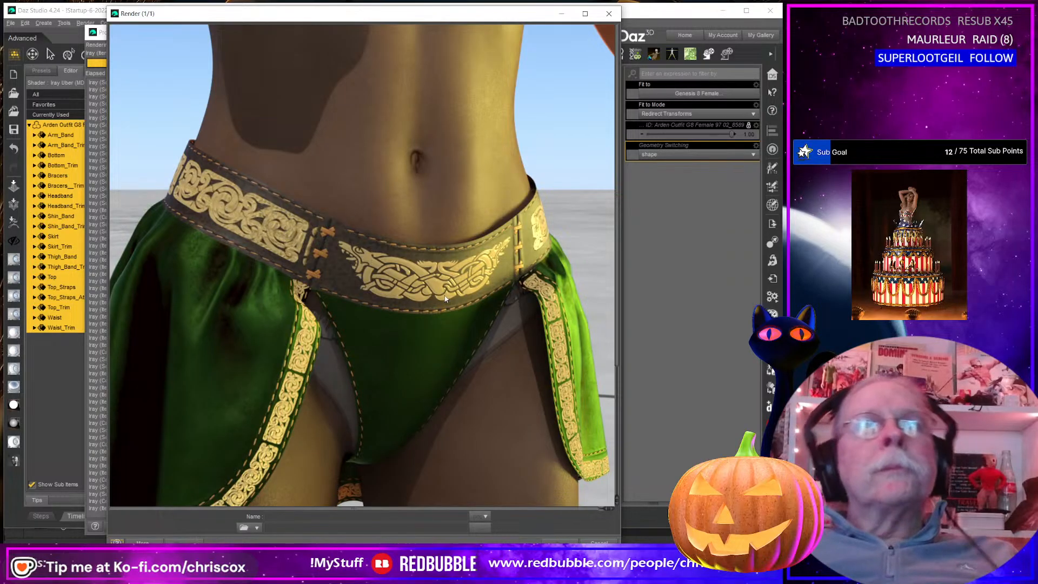
Examine the Celtic trim and stitching on the waistband and skirt in the close-up render, and cancel the render
scroll(445, 296, "down", 3)
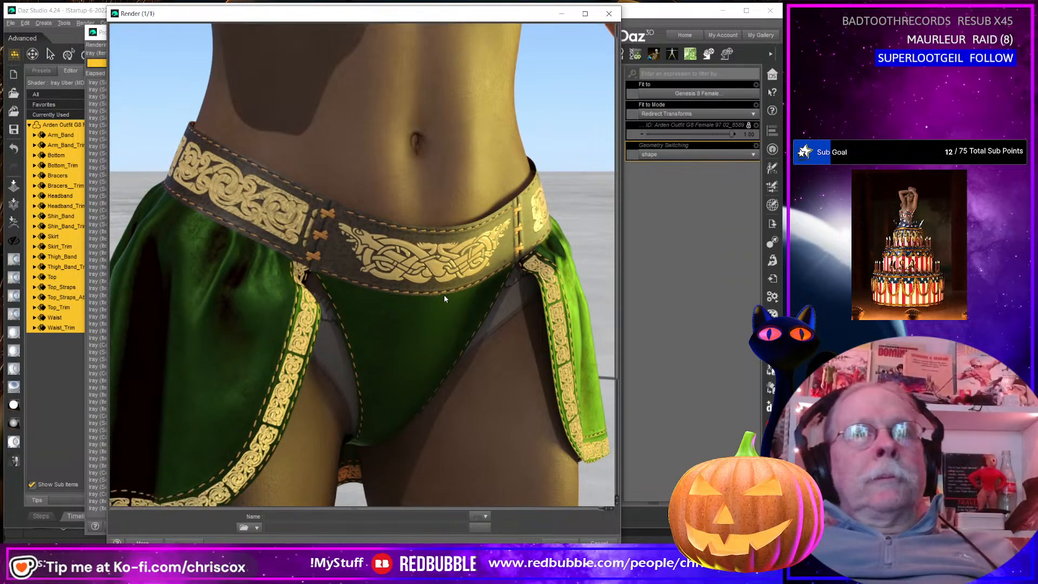
scroll(444, 296, "up", 3)
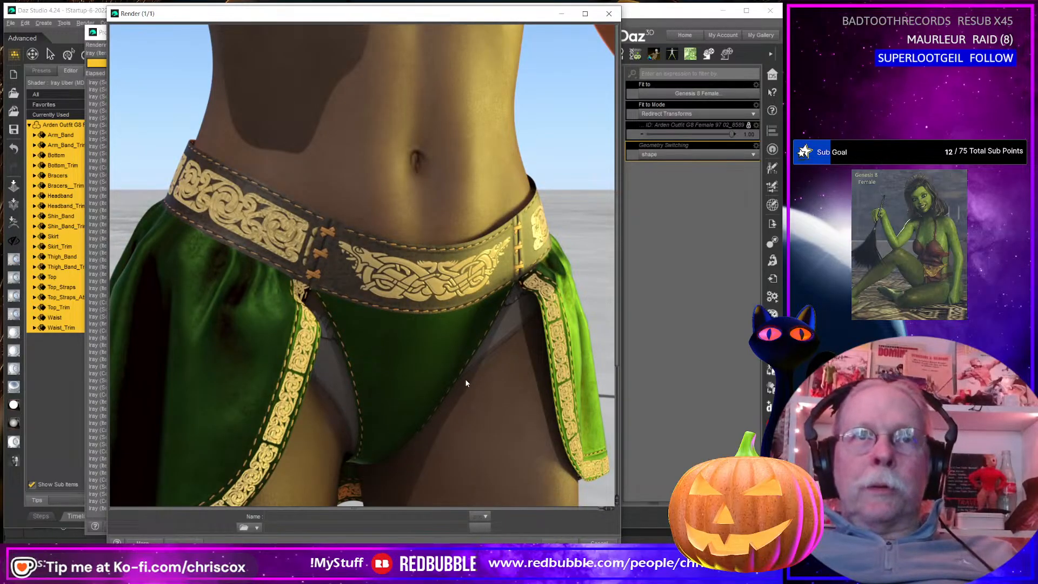
scroll(429, 365, "down", 2)
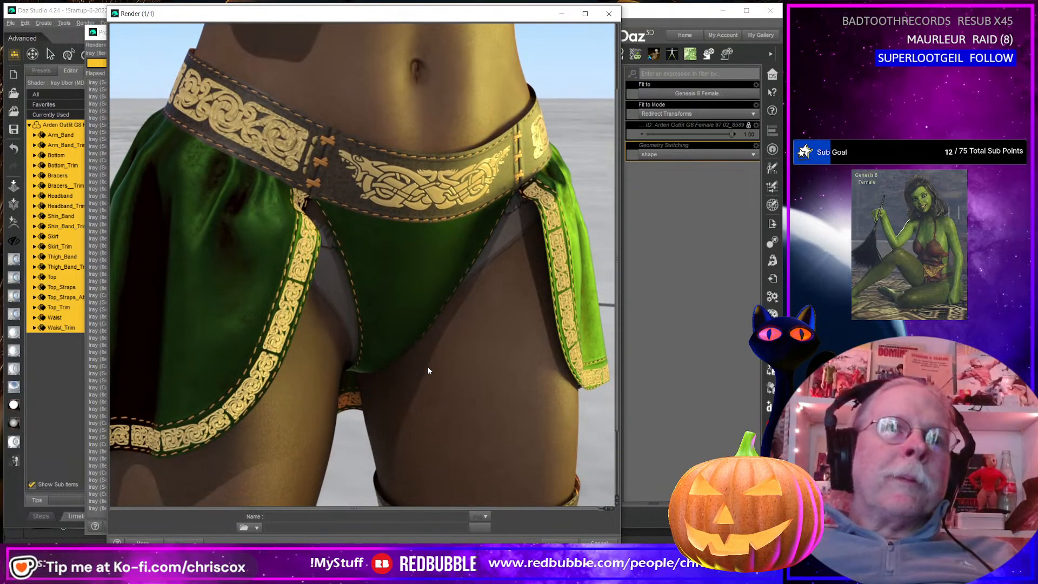
scroll(428, 370, "up", 3)
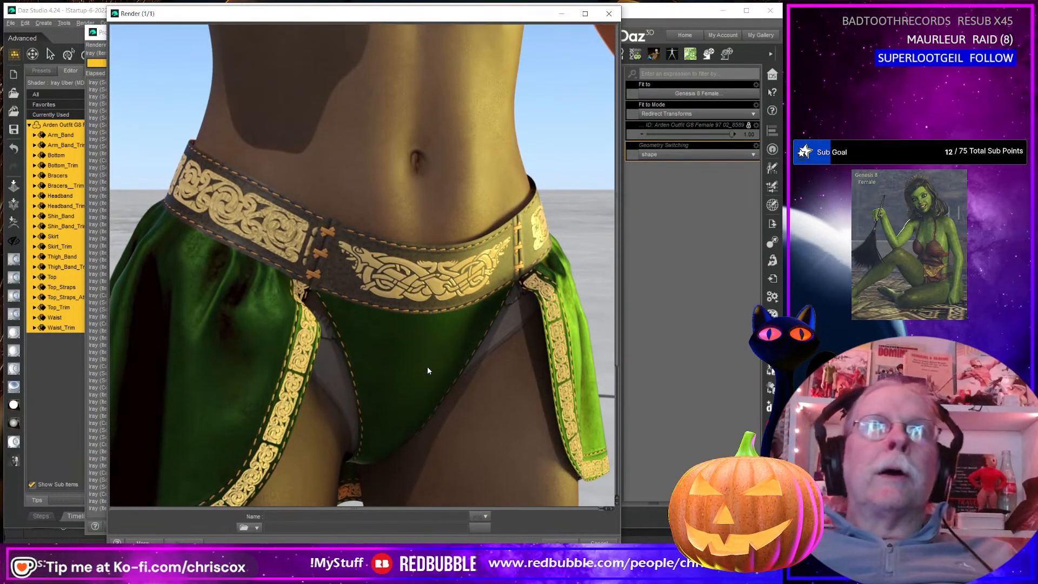
left_click(604, 10)
left_click(342, 294)
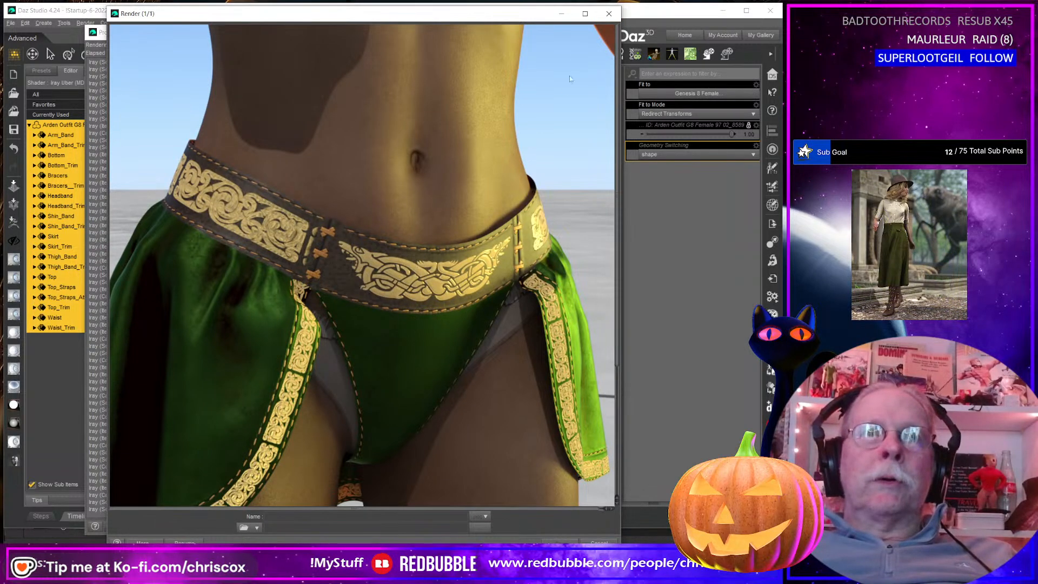
Replace the close-up render with a new test render framing the figure at an angle from head to thighs
left_click(609, 14)
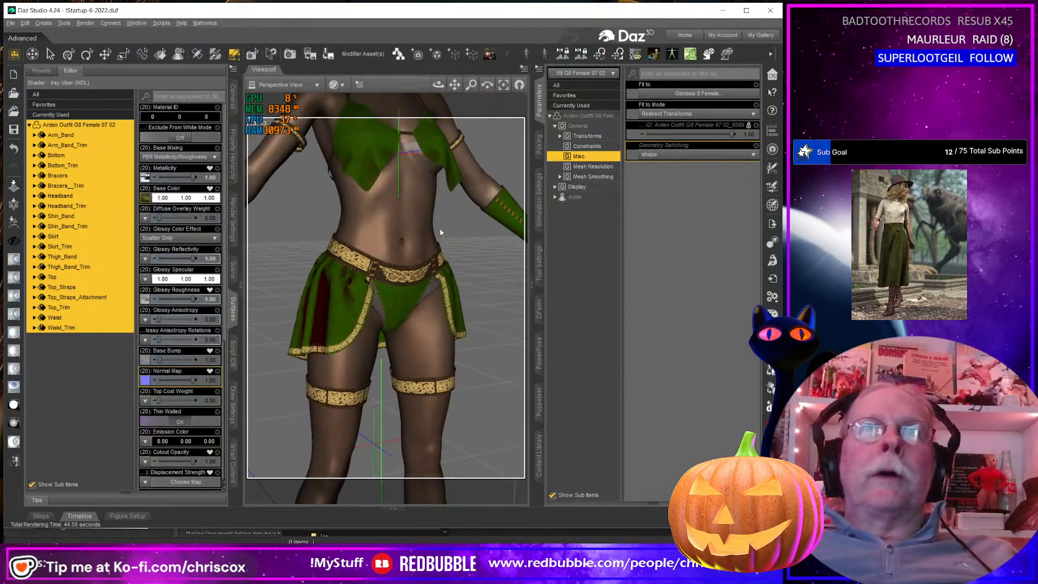
scroll(441, 233, "down", 5)
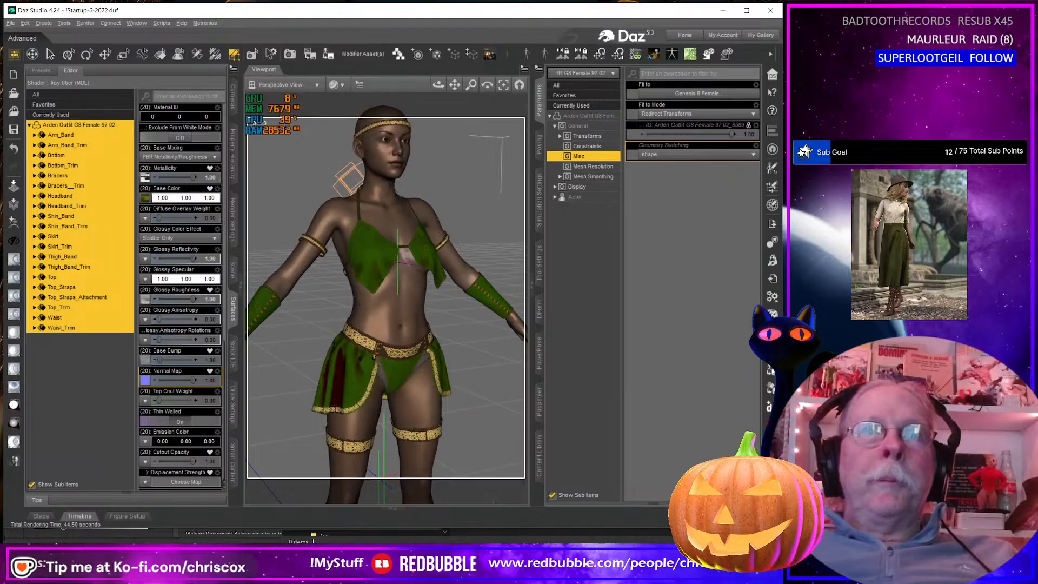
scroll(439, 231, "down", 3)
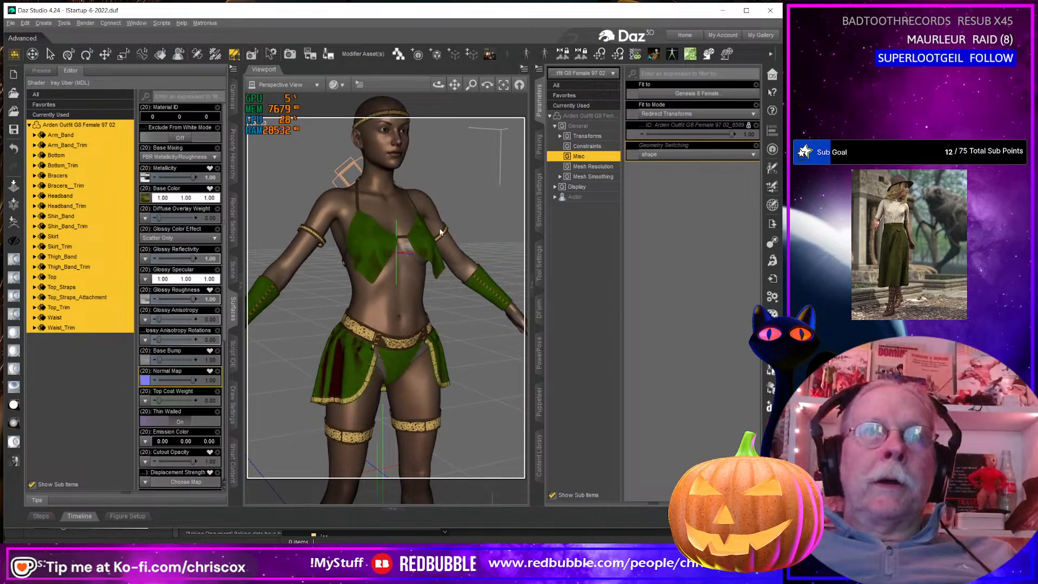
key("ctrl+r")
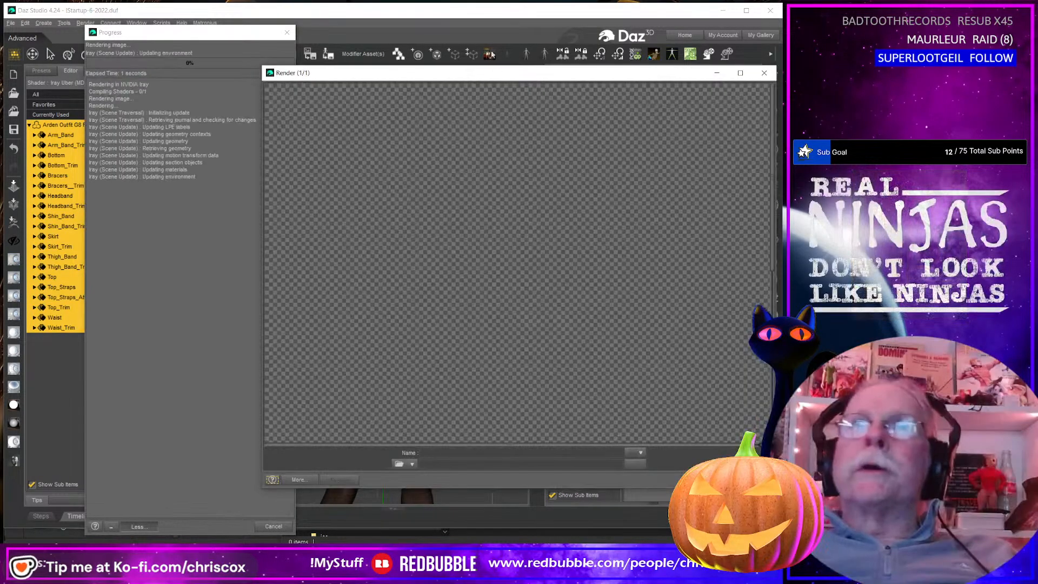
left_click_drag(488, 76, 296, 26)
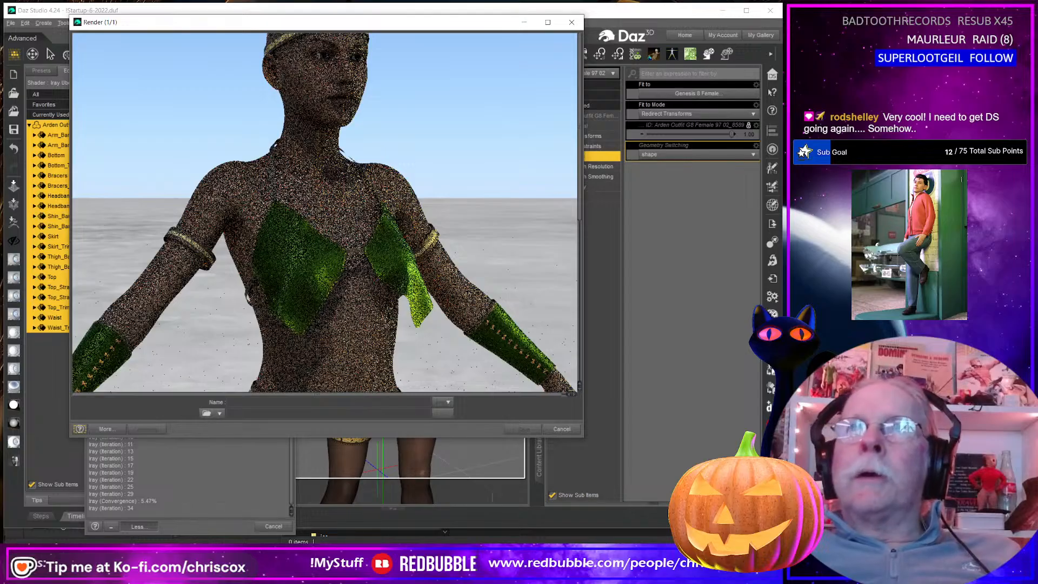
Examine the outfit's top, arm bands, bracers and waistband in the test render
key("alt+Tab")
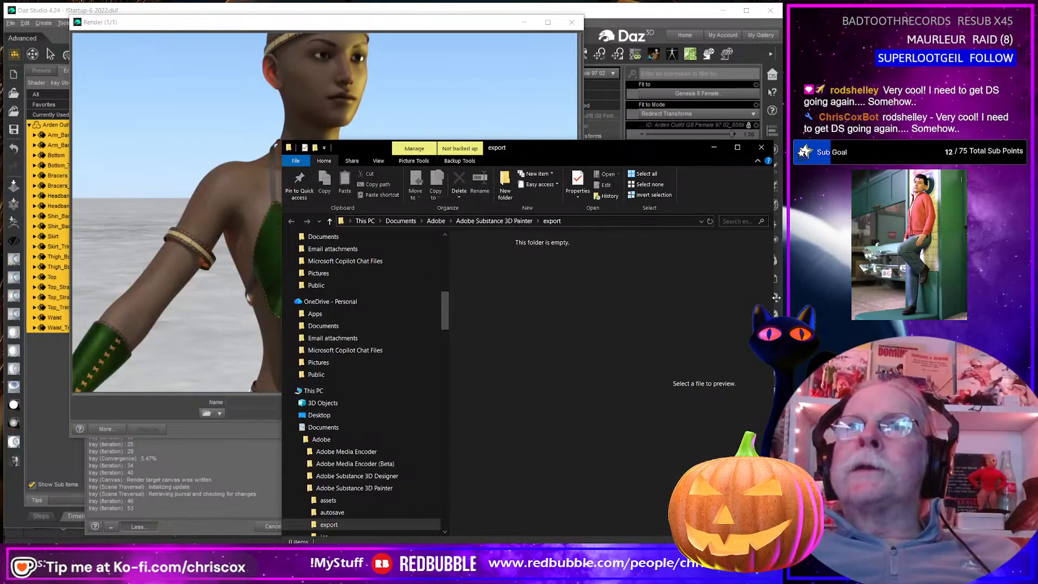
left_click(466, 23)
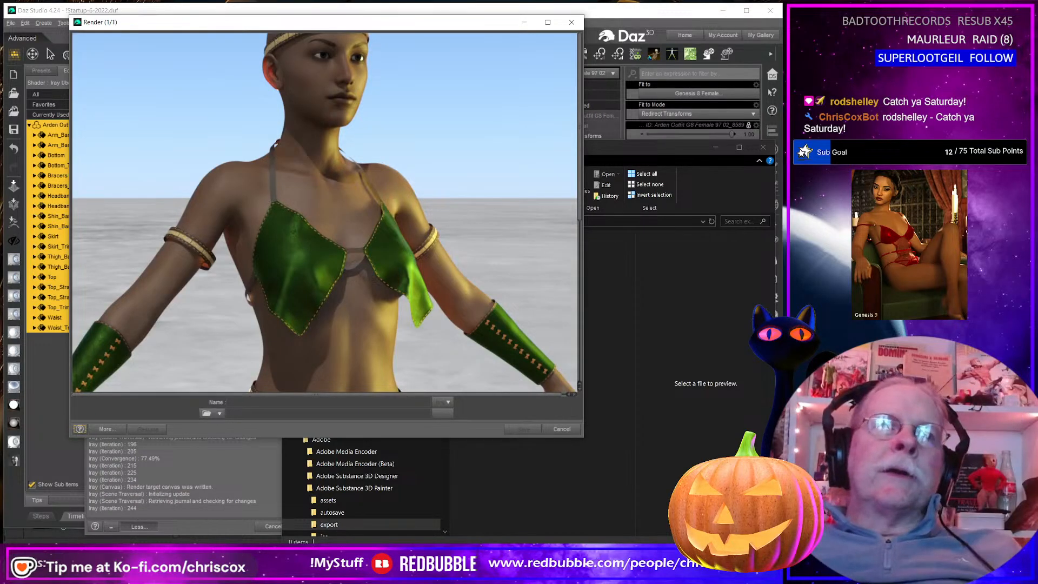
scroll(491, 359, "down", 3)
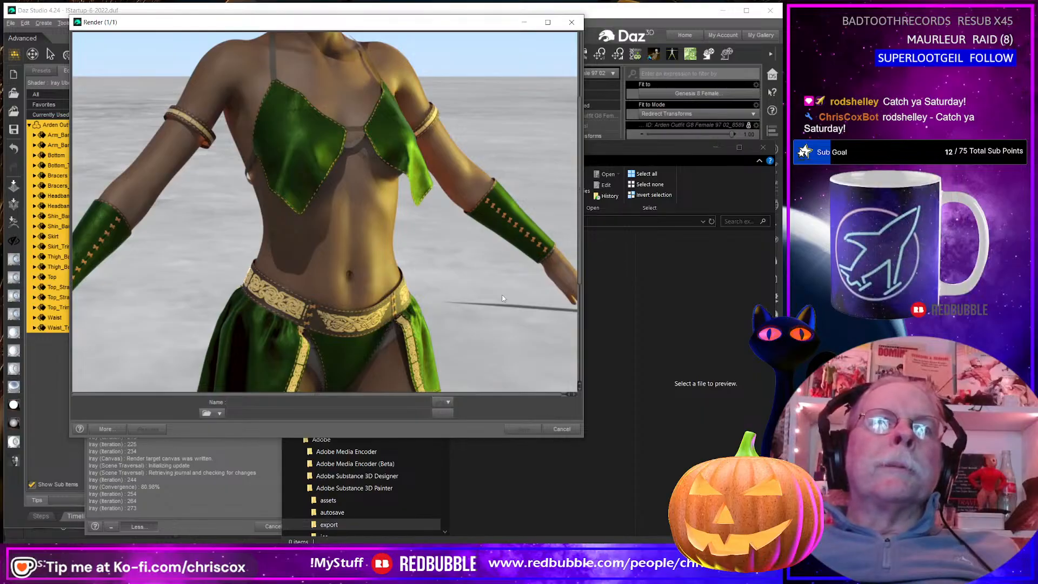
scroll(502, 298, "up", 3)
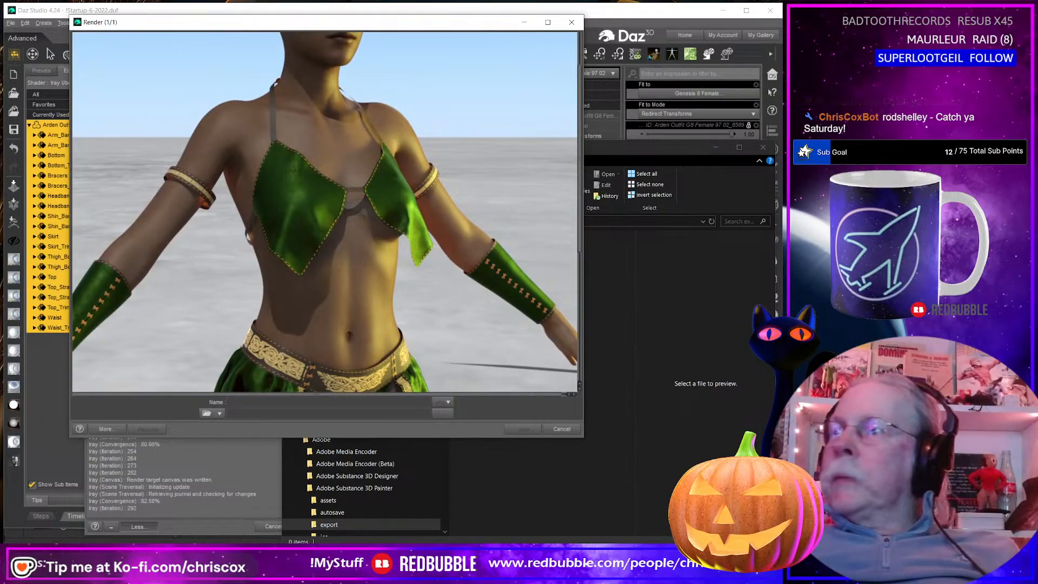